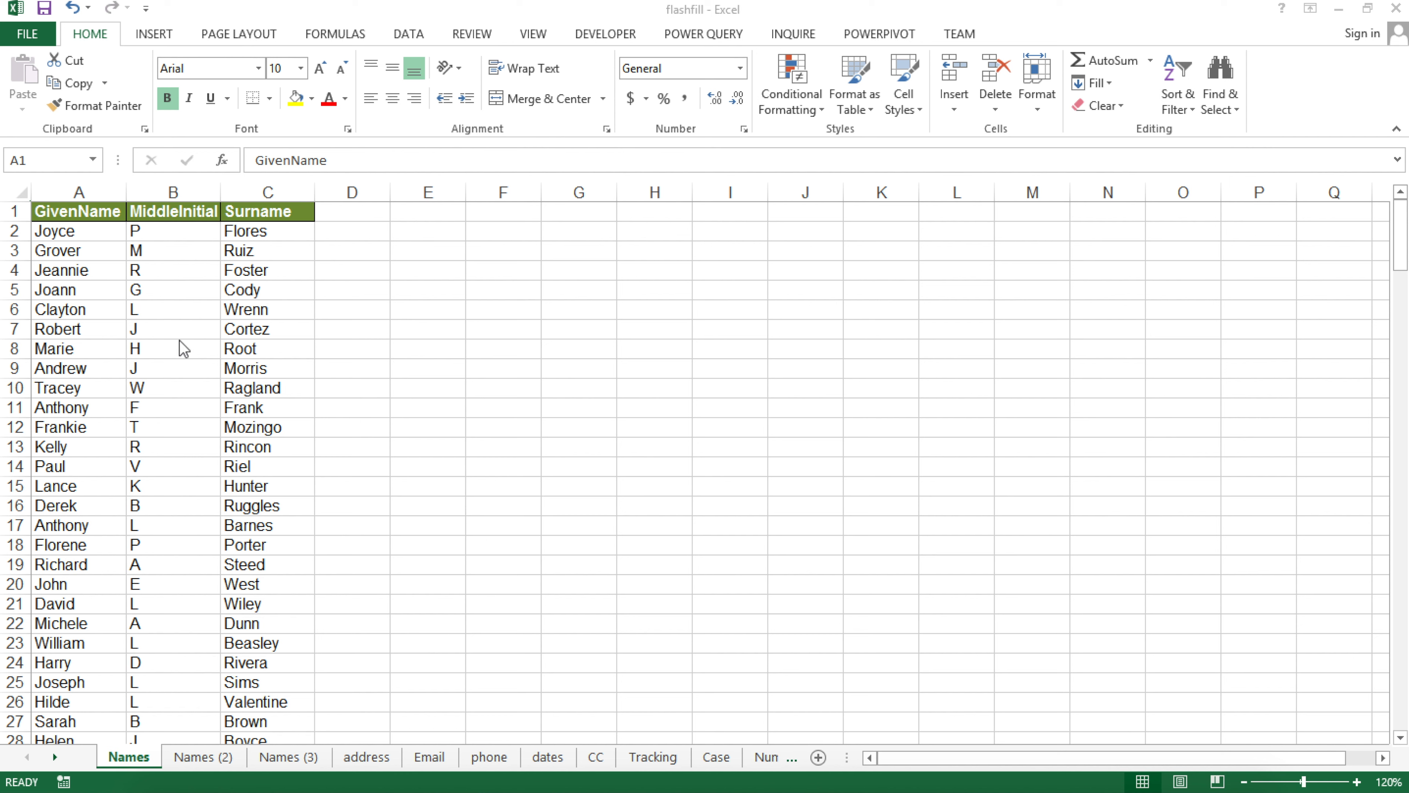
Widen column D on the Names sheet to fit full names and select cell D2
{"action": "scroll", "coordinate": [80, 204], "scroll_direction": "up", "scroll_amount": 2}
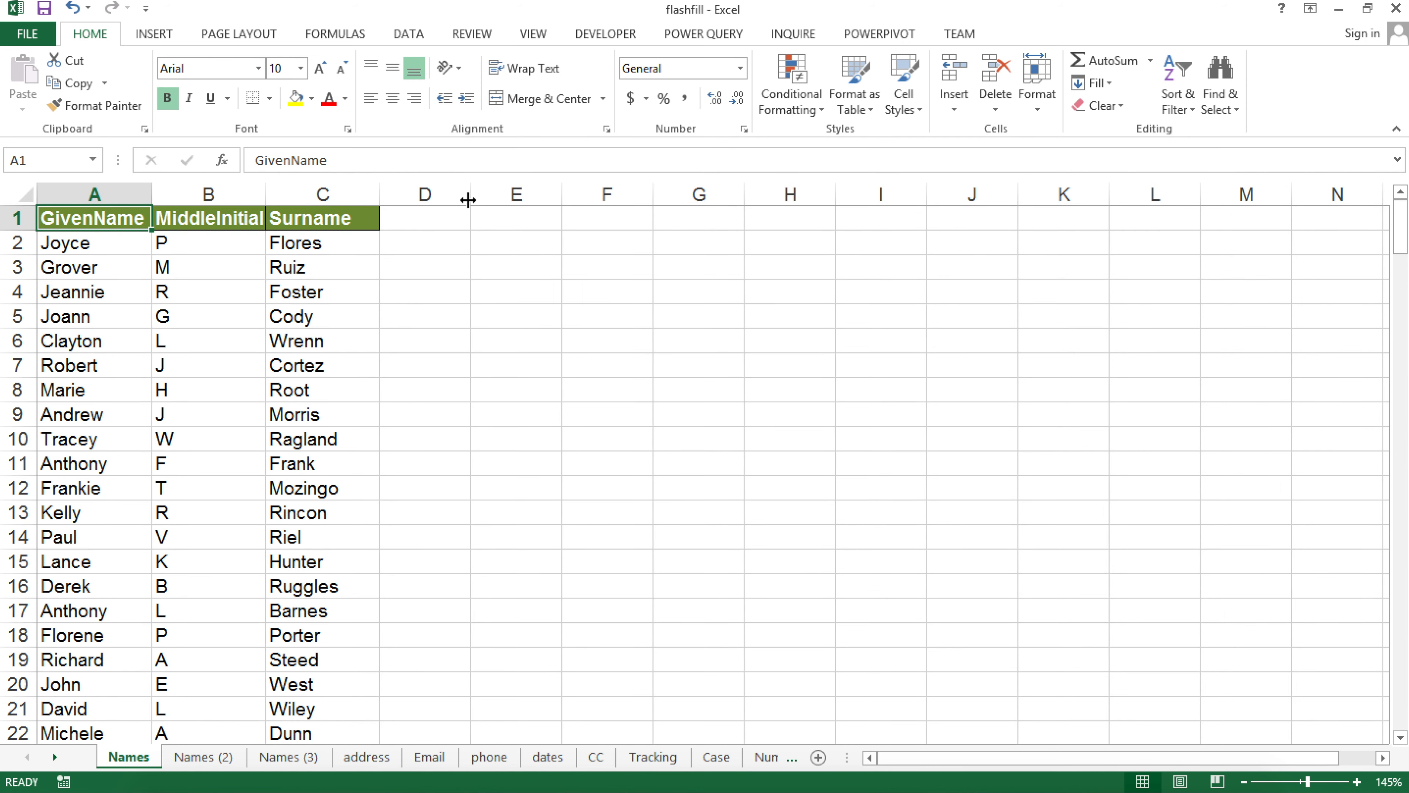
{"action": "left_click_drag", "start_coordinate": [471, 195], "coordinate": [525, 194]}
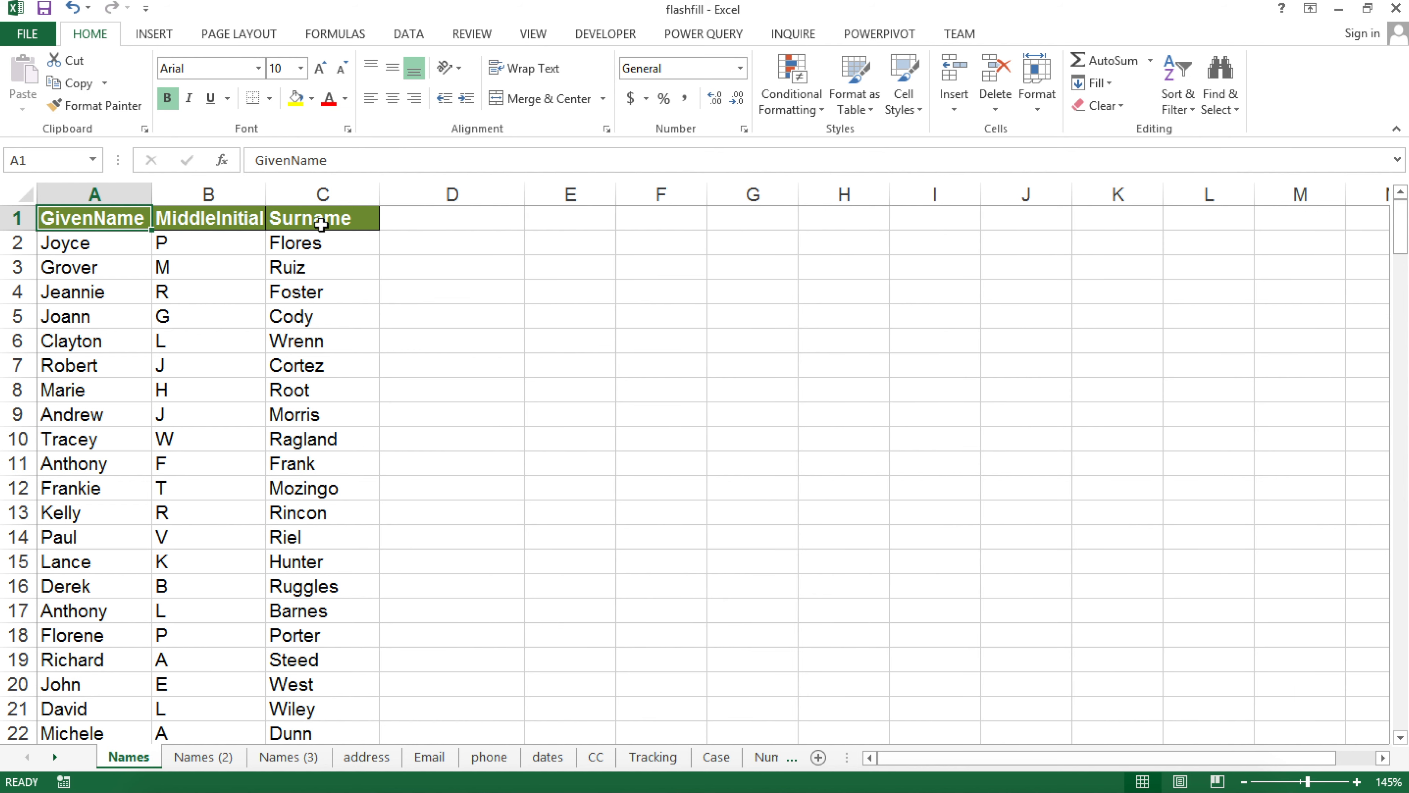
{"action": "left_click", "coordinate": [426, 249]}
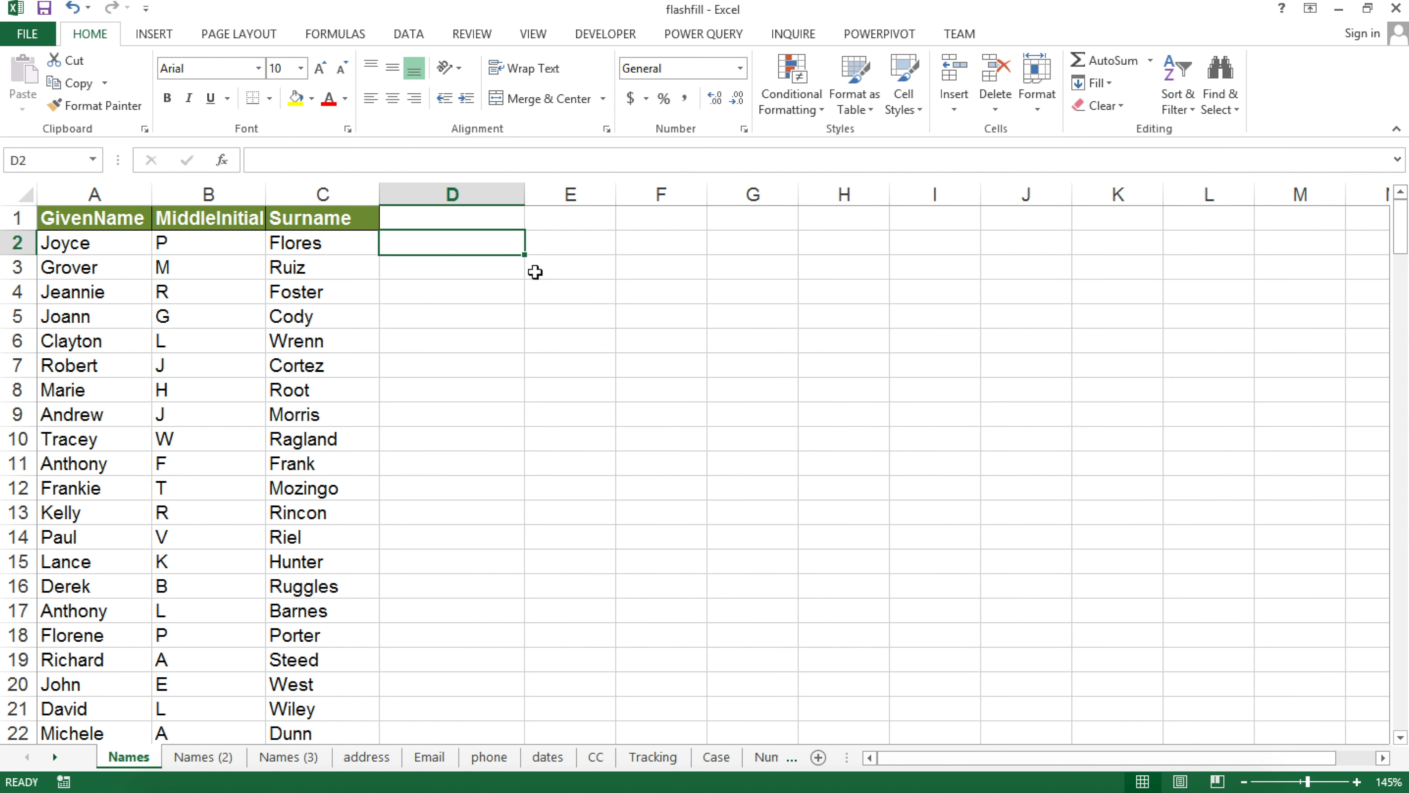
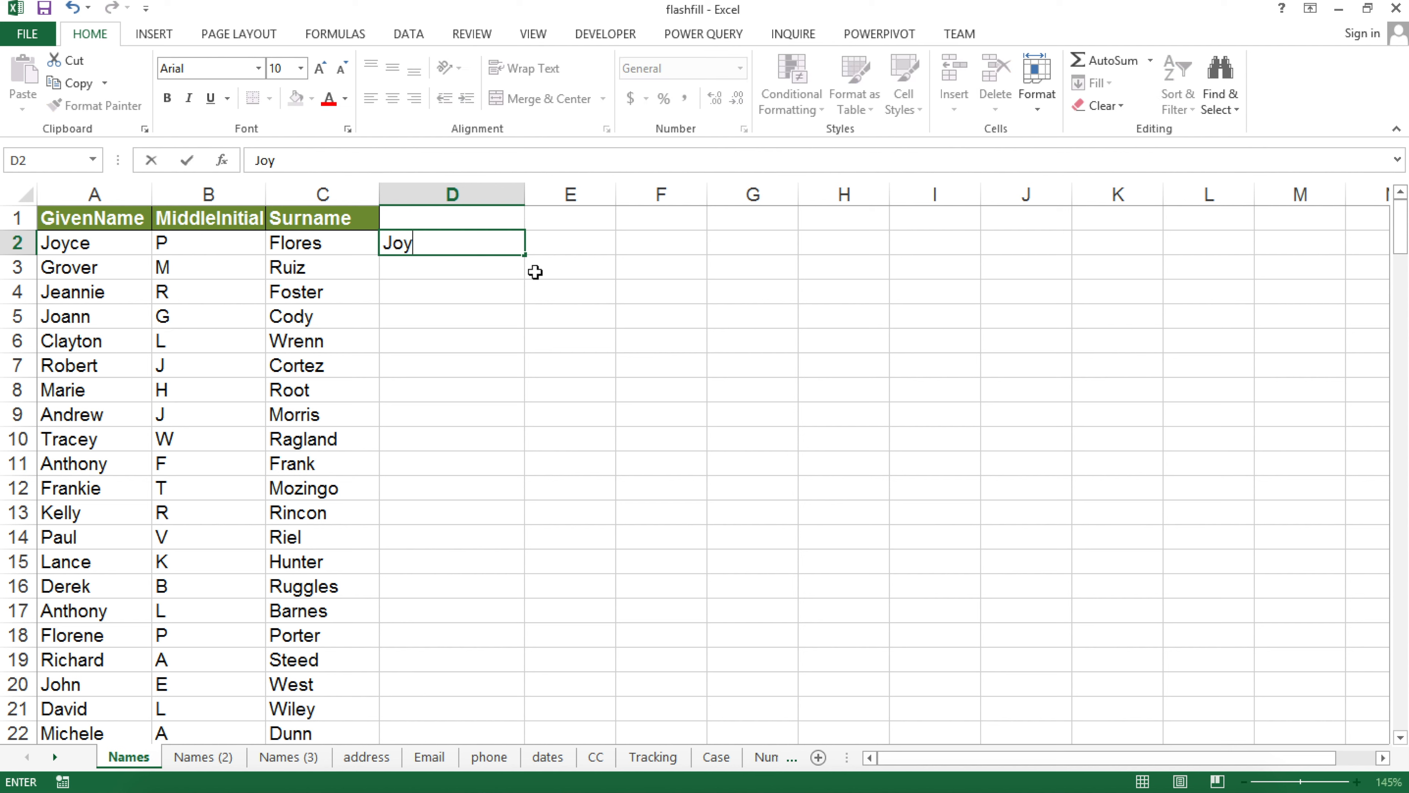
{"action": "key", "text": "Return"}
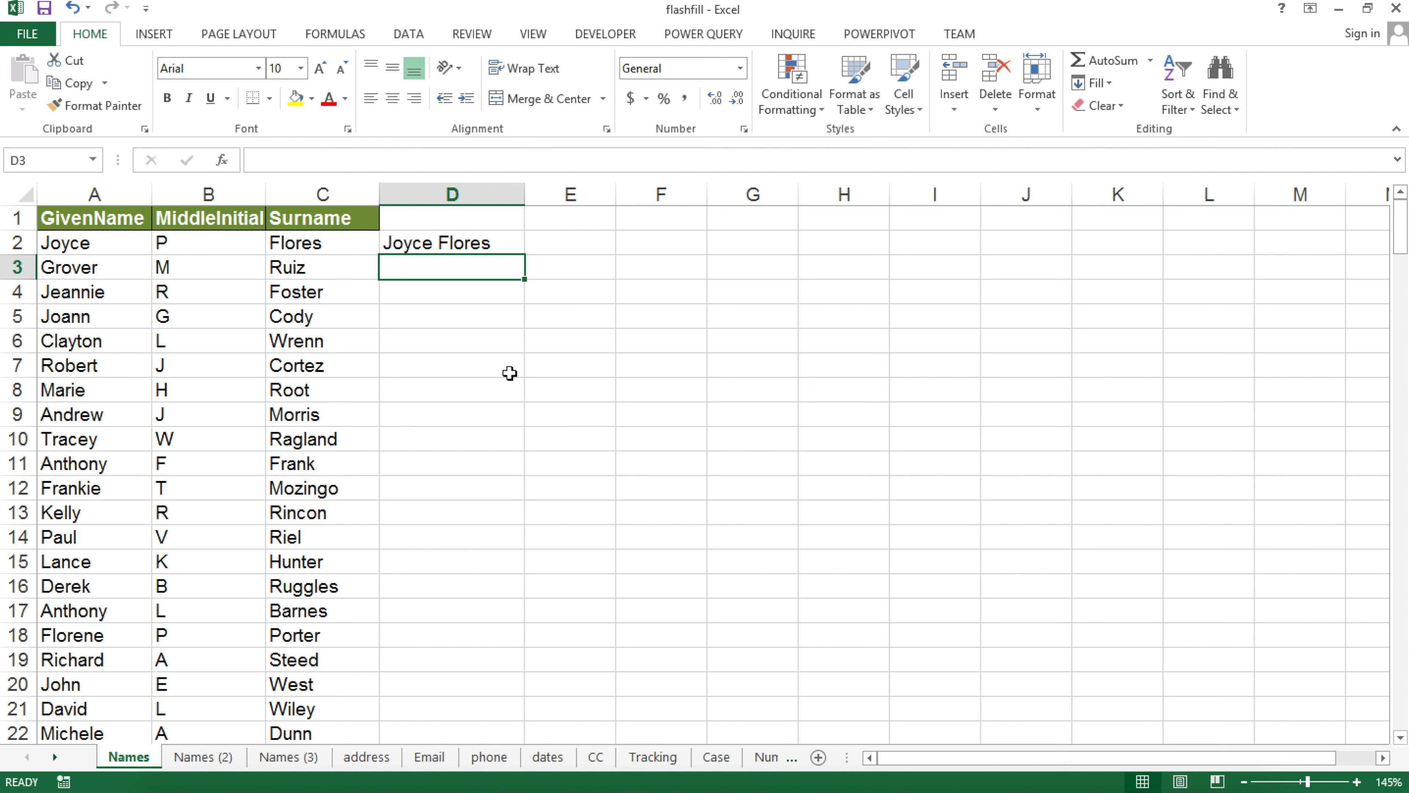
Flash Fill column D from the Data tab, then undo the fill
{"action": "left_click", "coordinate": [409, 35]}
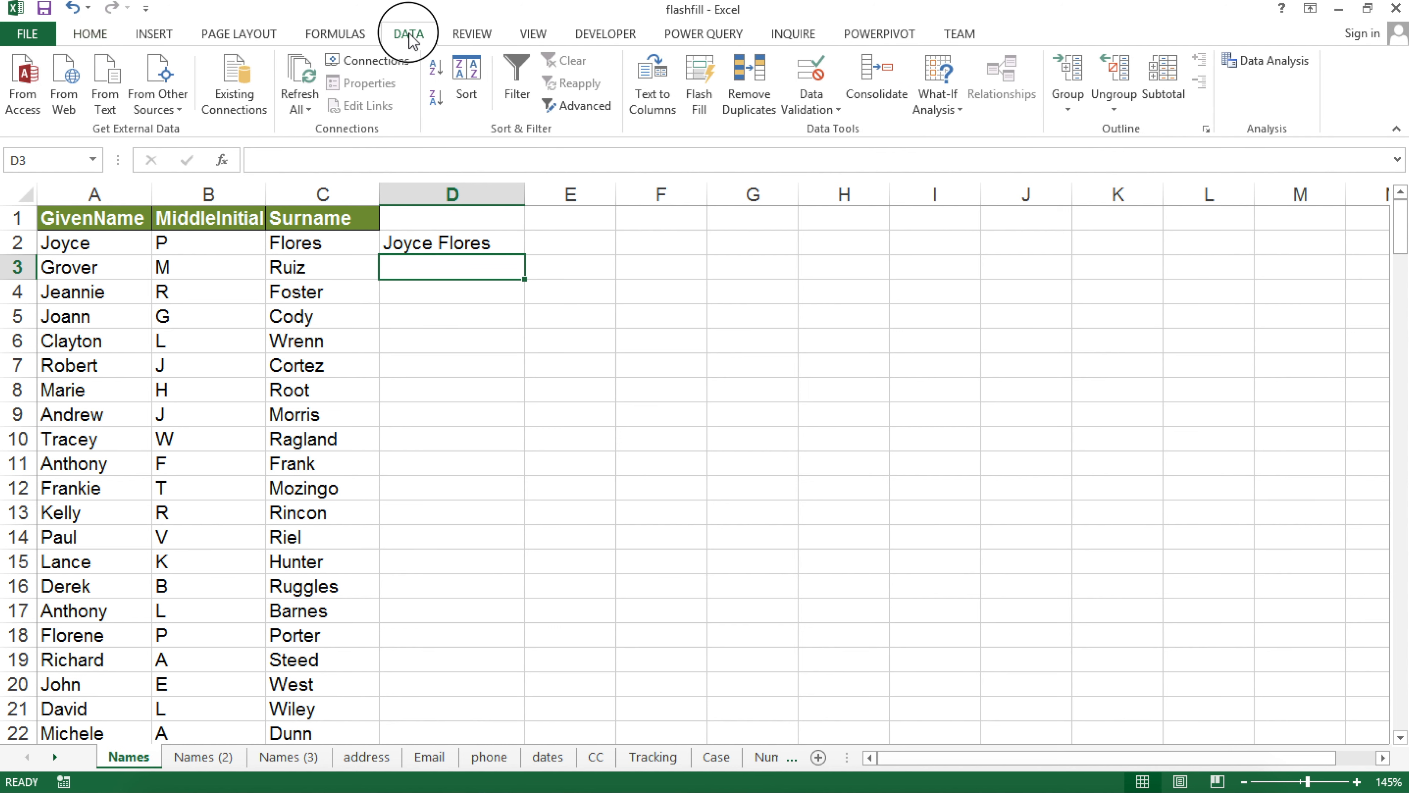
{"action": "left_click", "coordinate": [701, 81]}
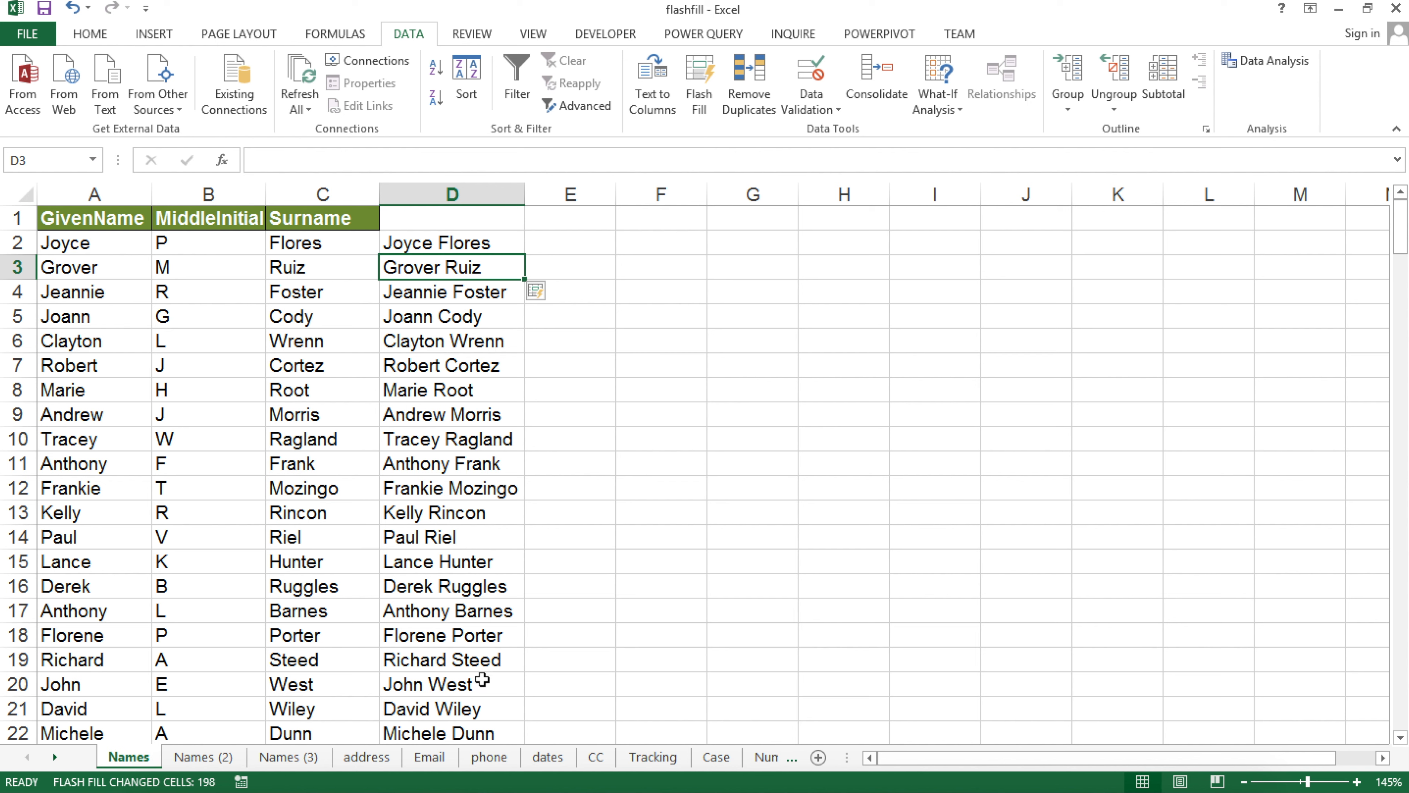
{"action": "key", "text": "ctrl+z"}
{"action": "key", "text": "ctrl+z"}
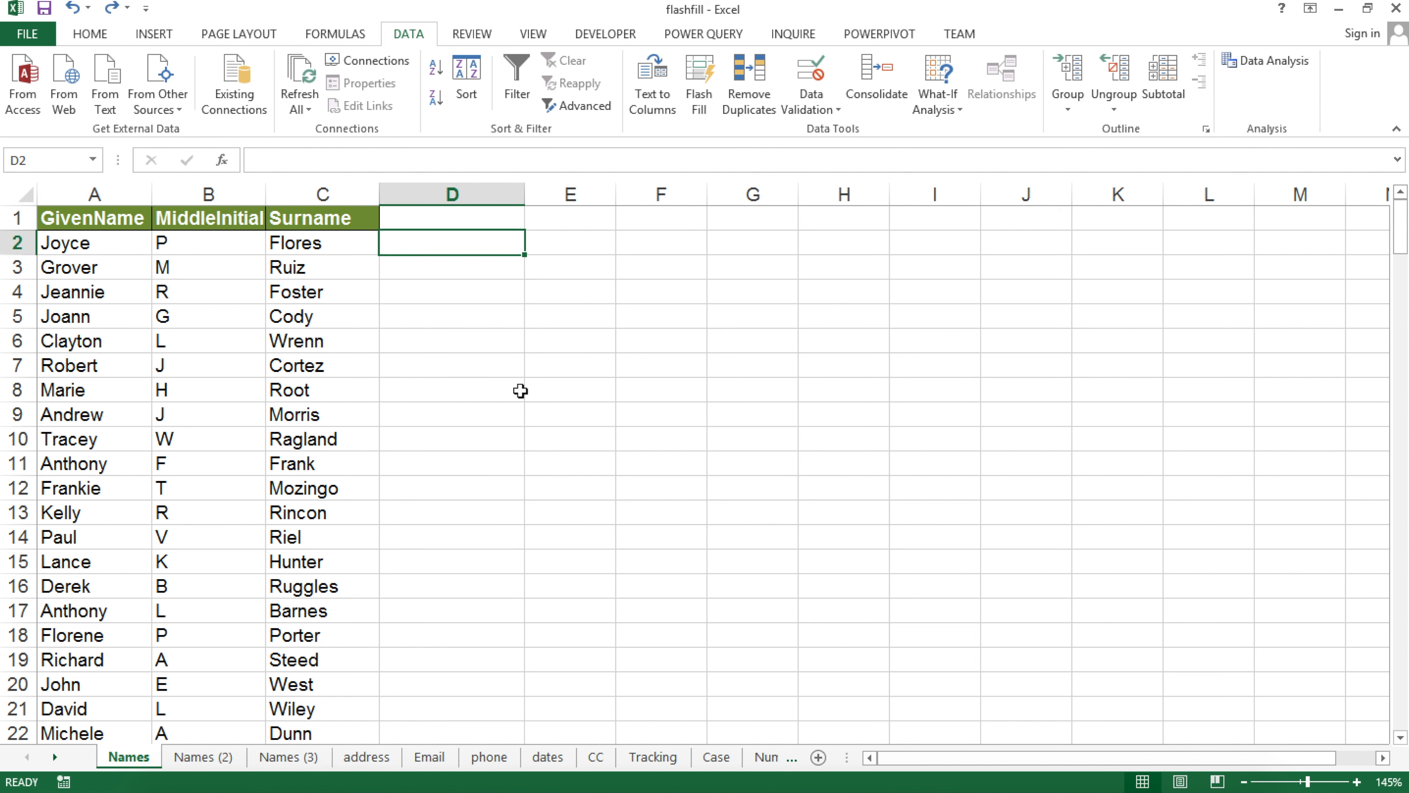
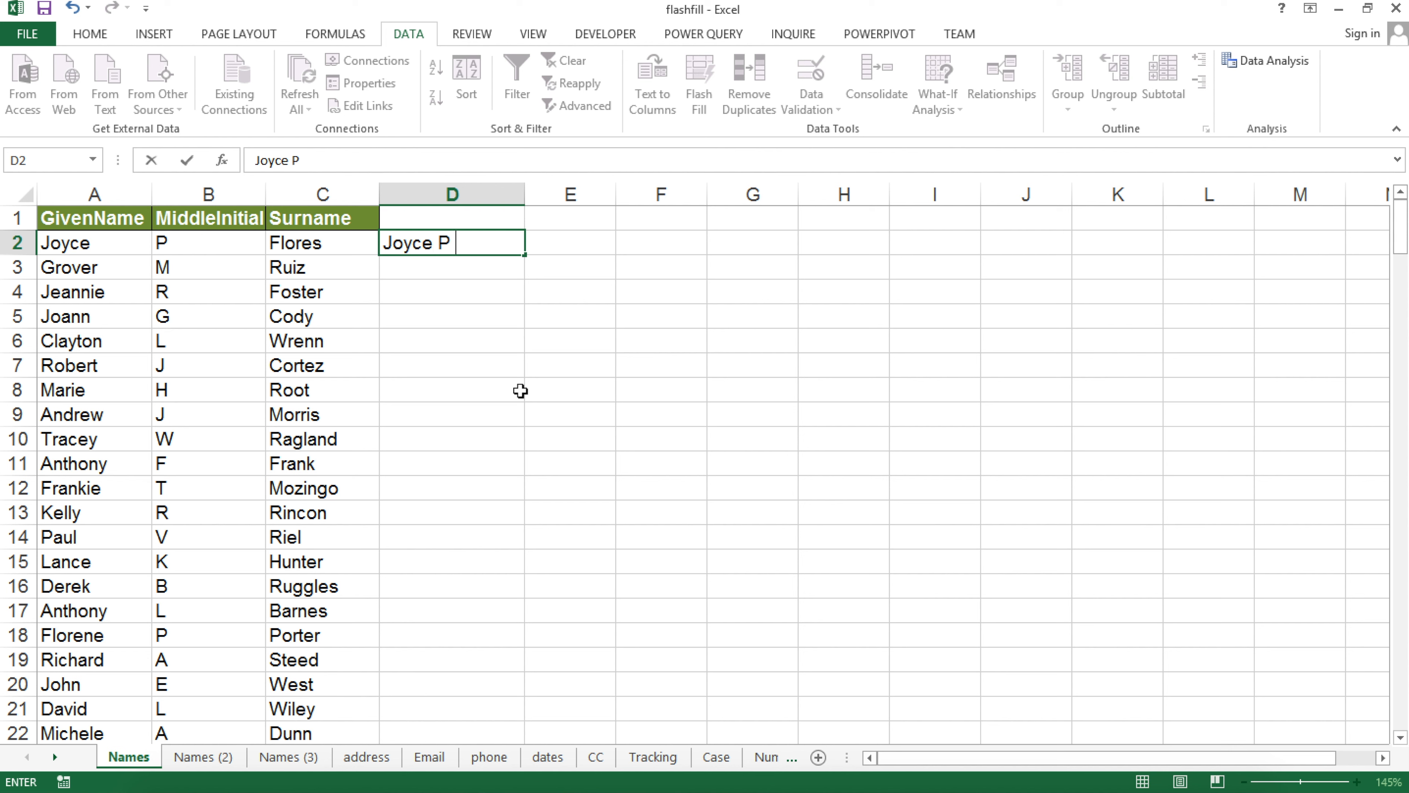
{"action": "key", "text": "Return"}
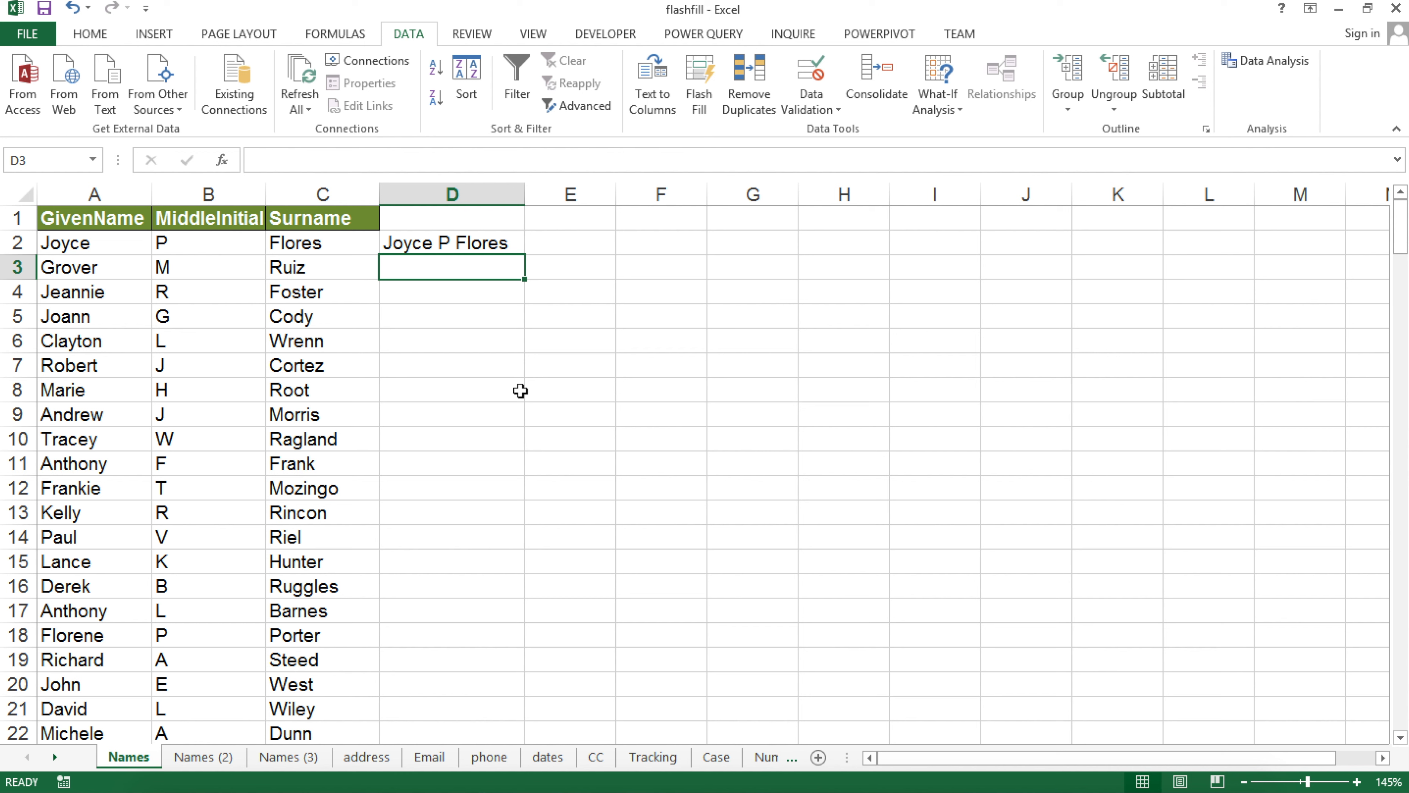
{"action": "left_click", "coordinate": [704, 76]}
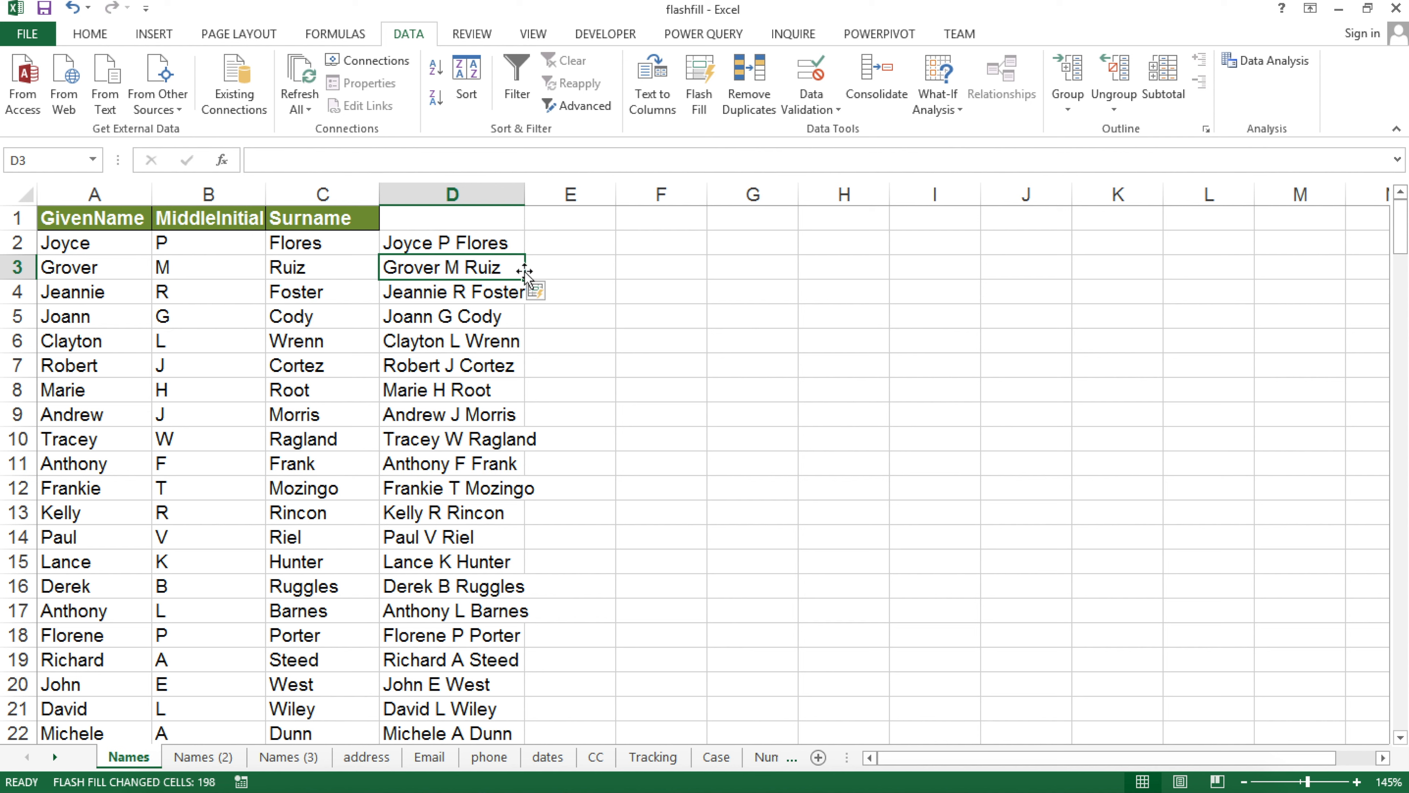
{"action": "key", "text": "ctrl+z"}
{"action": "double_click", "coordinate": [444, 243]}
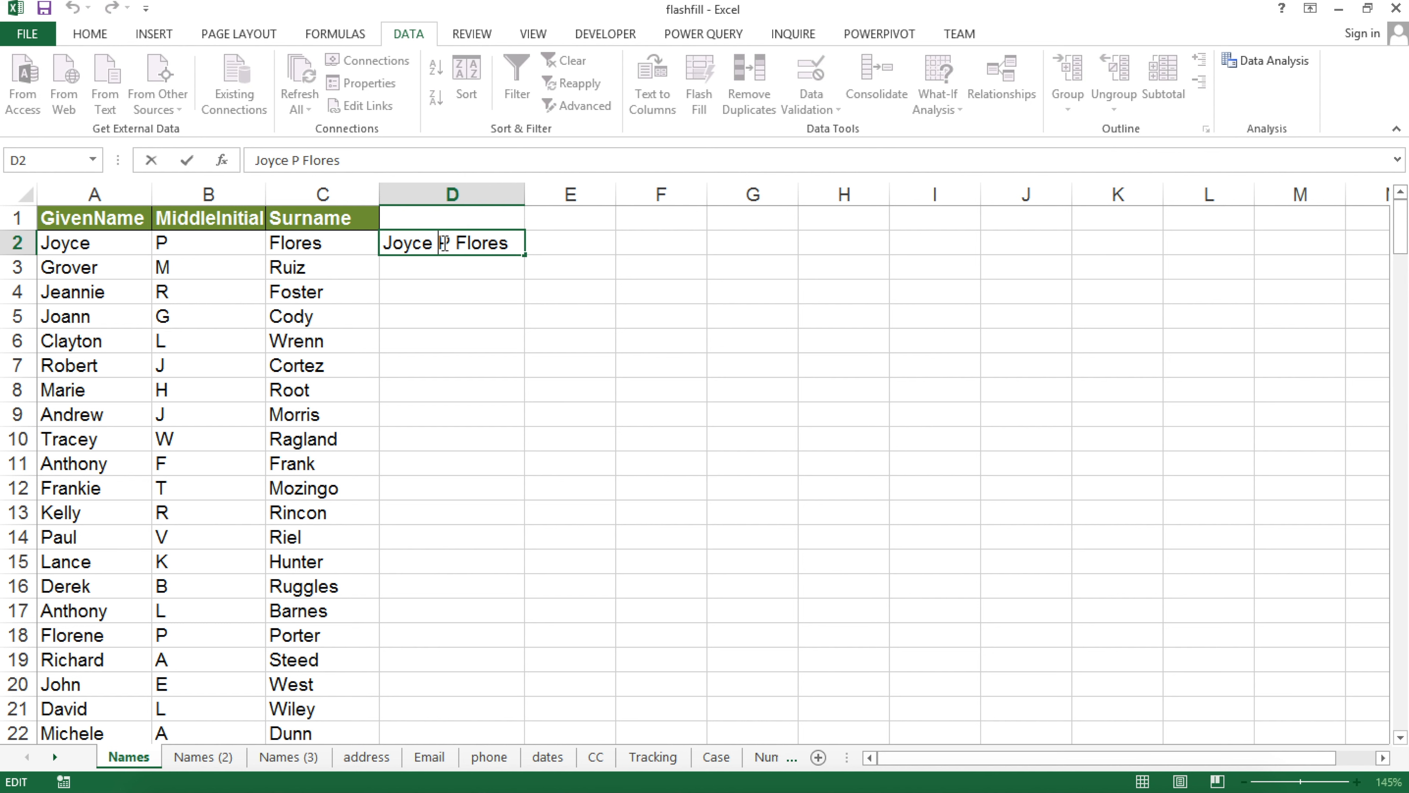
{"action": "type", "text": "."}
{"action": "key", "text": "Return"}
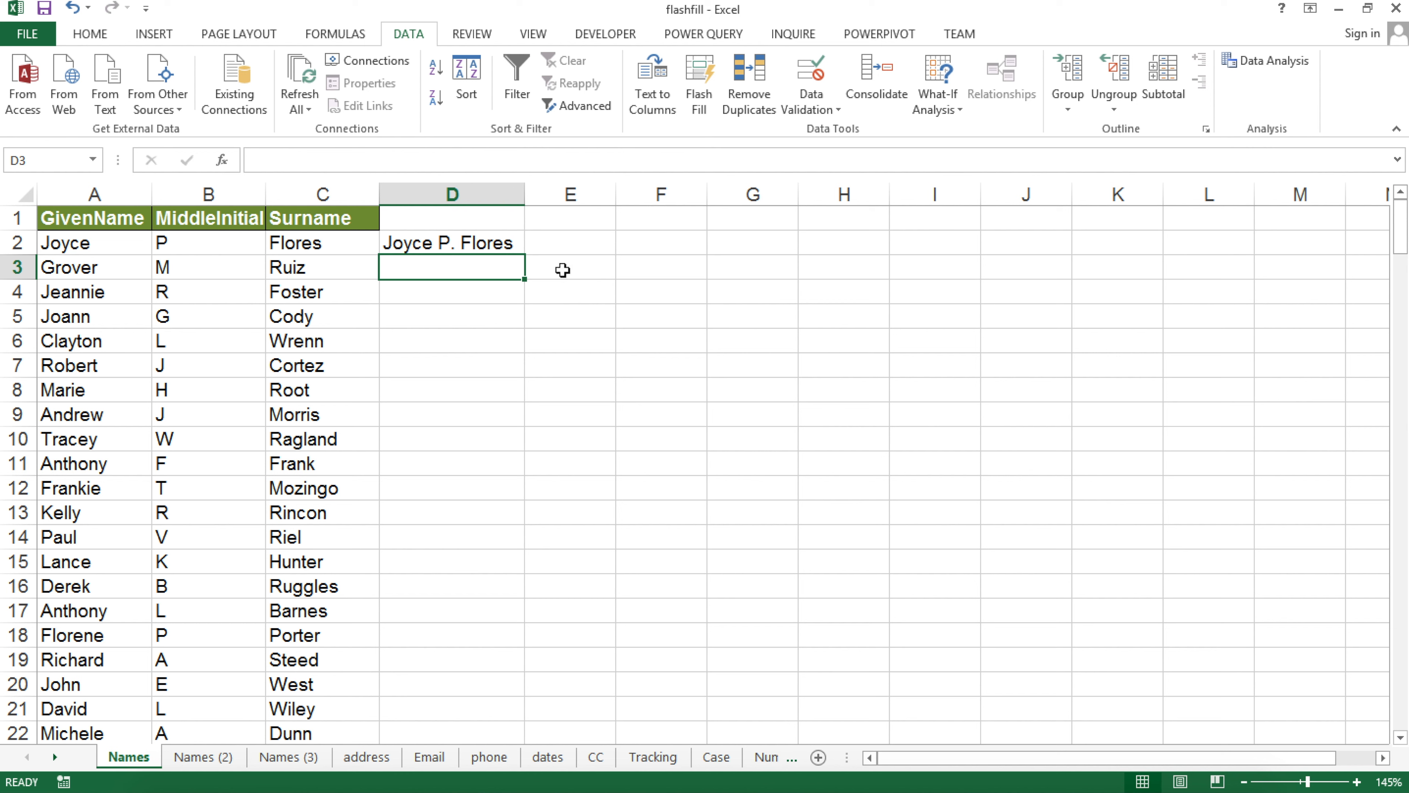
{"action": "key", "text": "ctrl+e"}
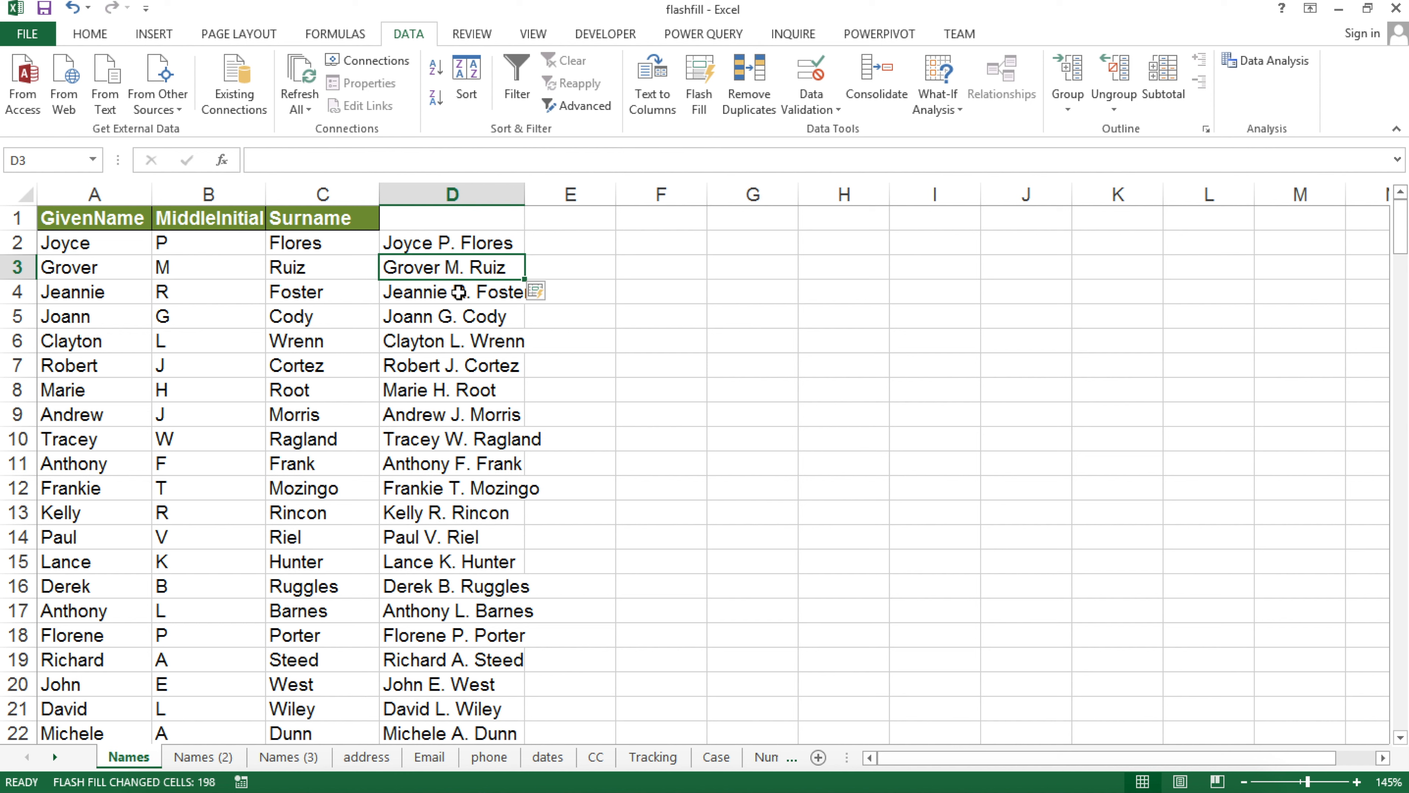
Inspect the example name in D2 and compare it with the given name in A2
{"action": "left_click", "coordinate": [447, 242]}
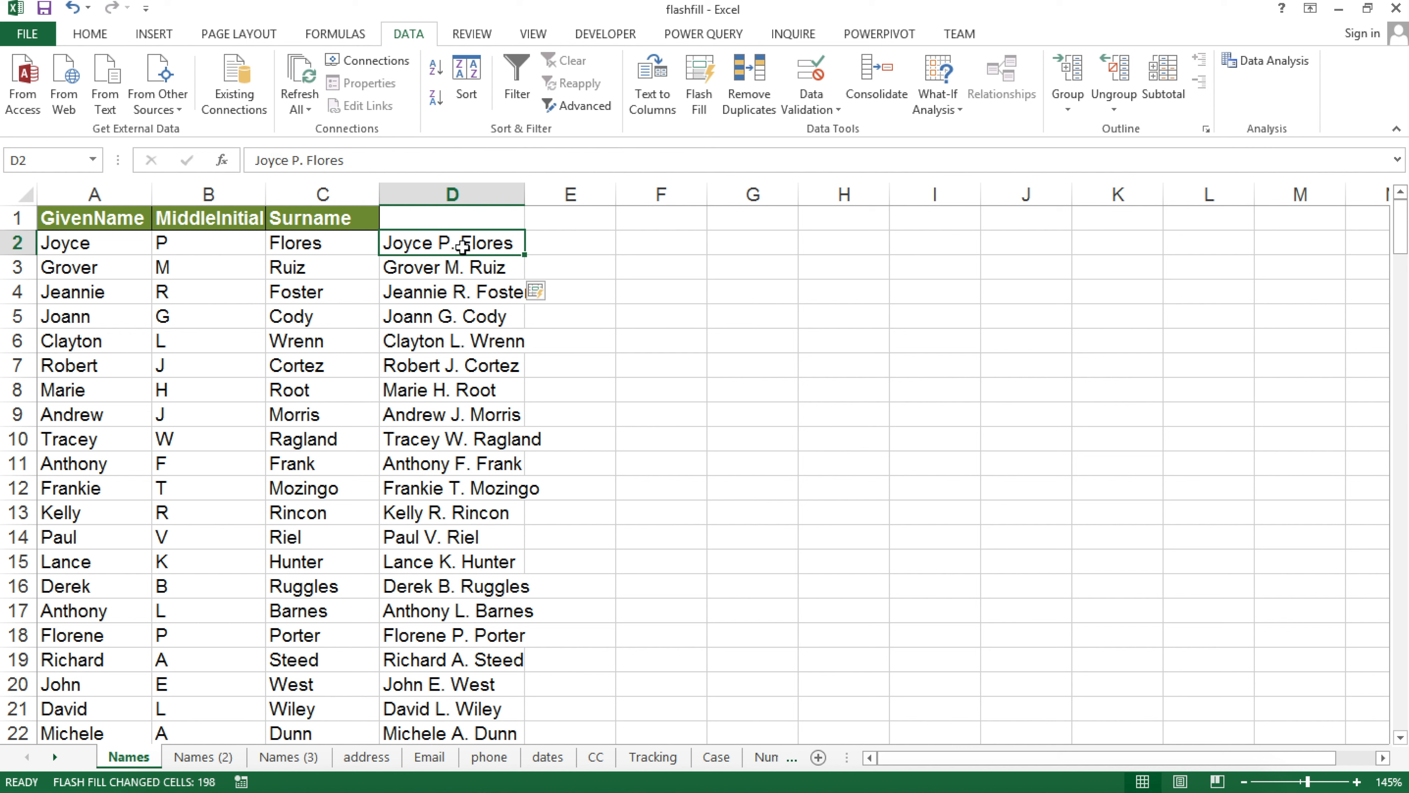
{"action": "double_click", "coordinate": [490, 243]}
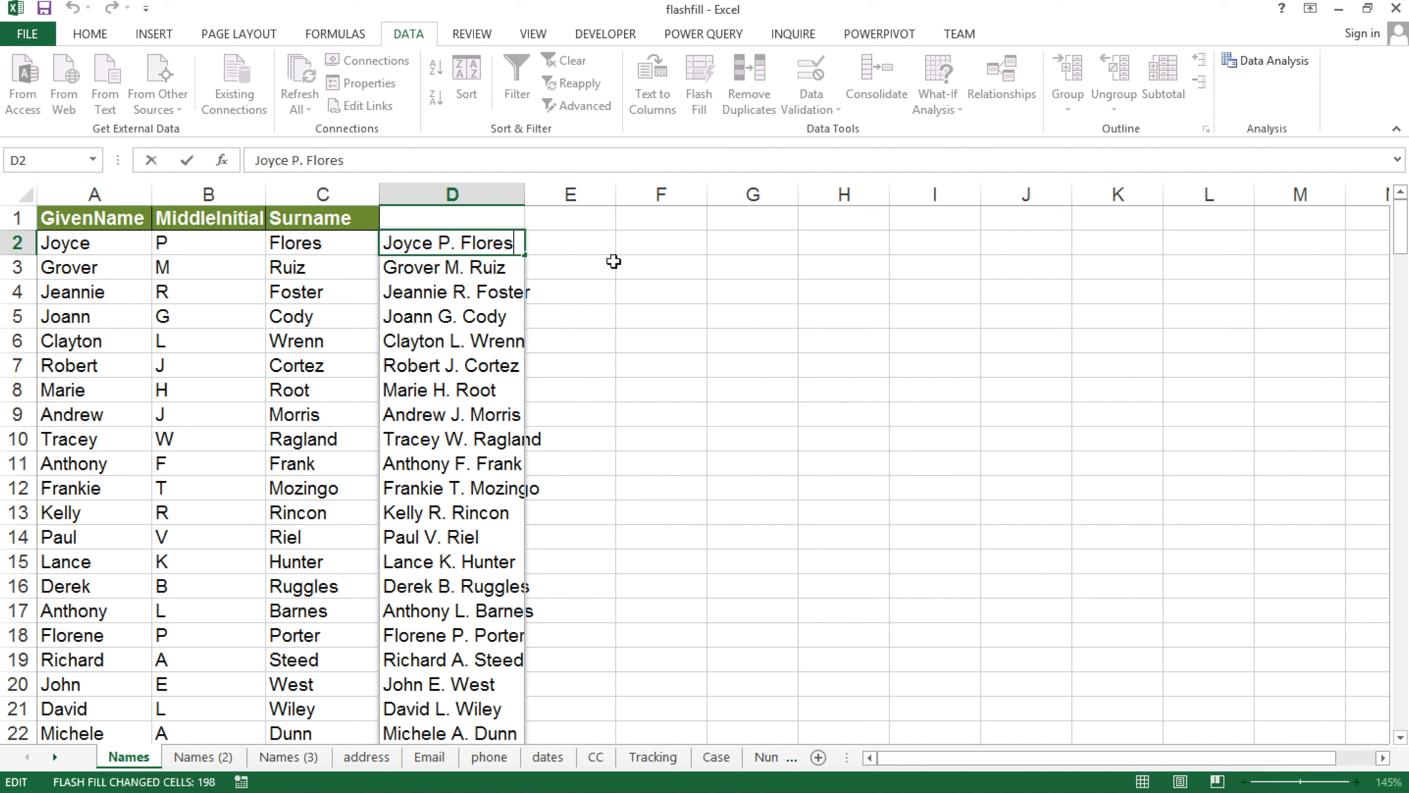
{"action": "key", "text": "Return"}
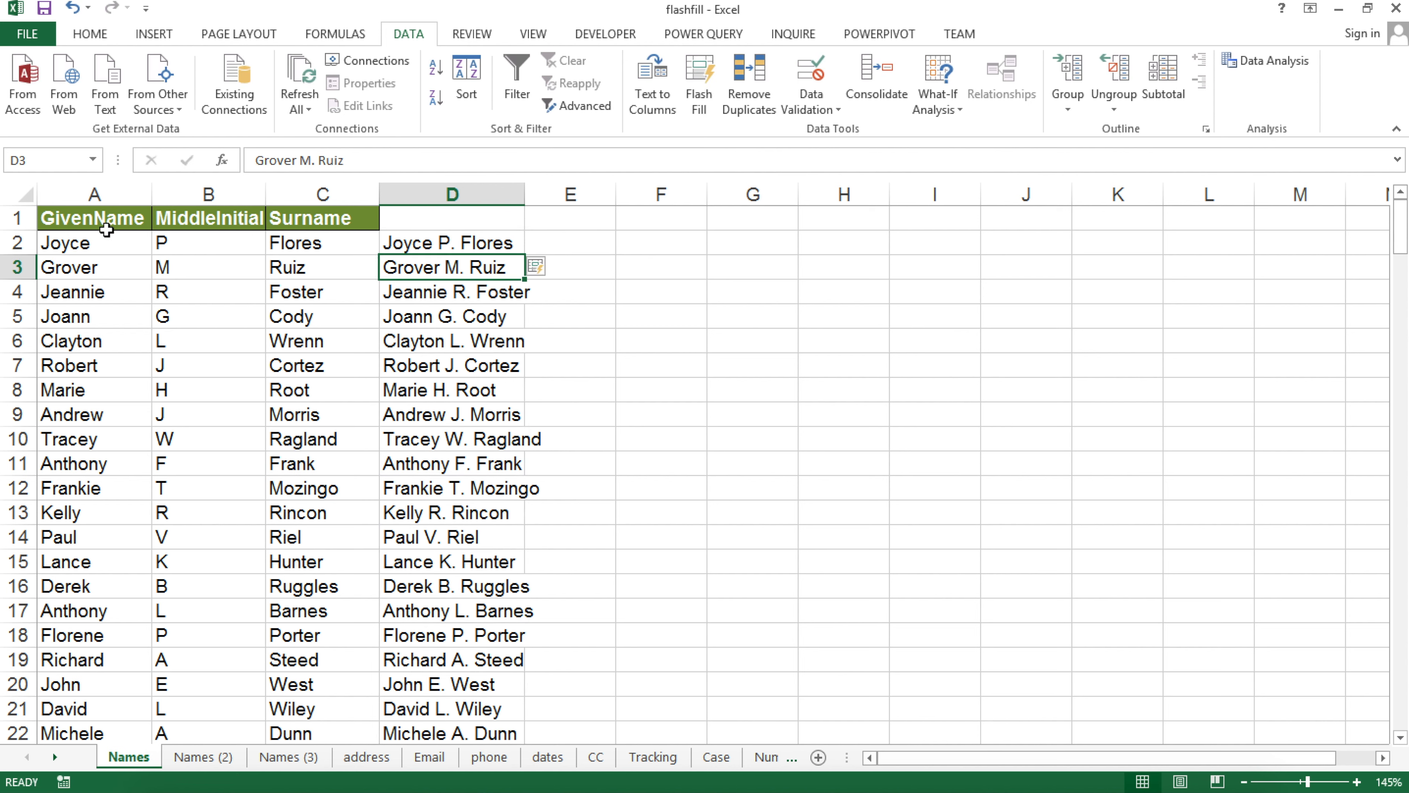
{"action": "left_click", "coordinate": [104, 248]}
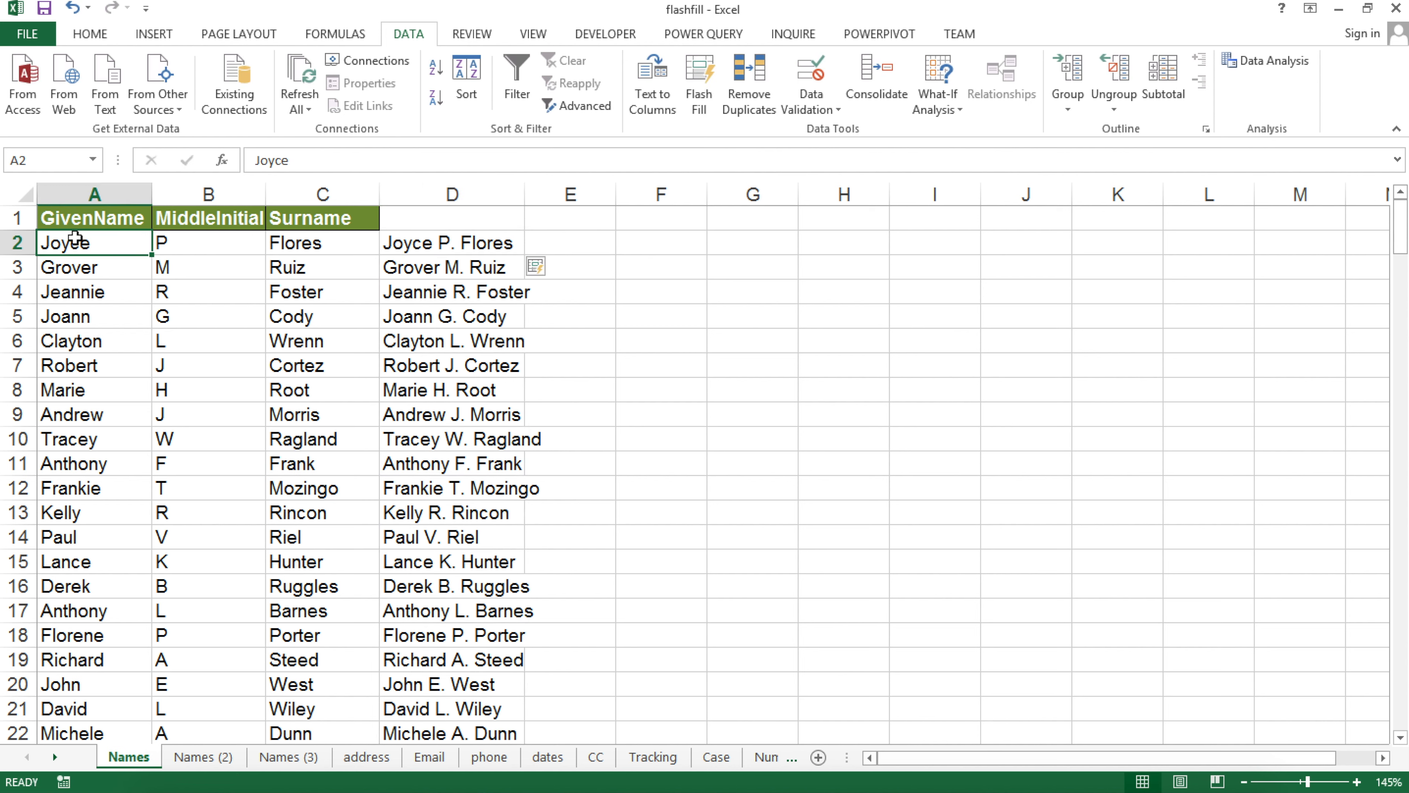
{"action": "left_click", "coordinate": [444, 244]}
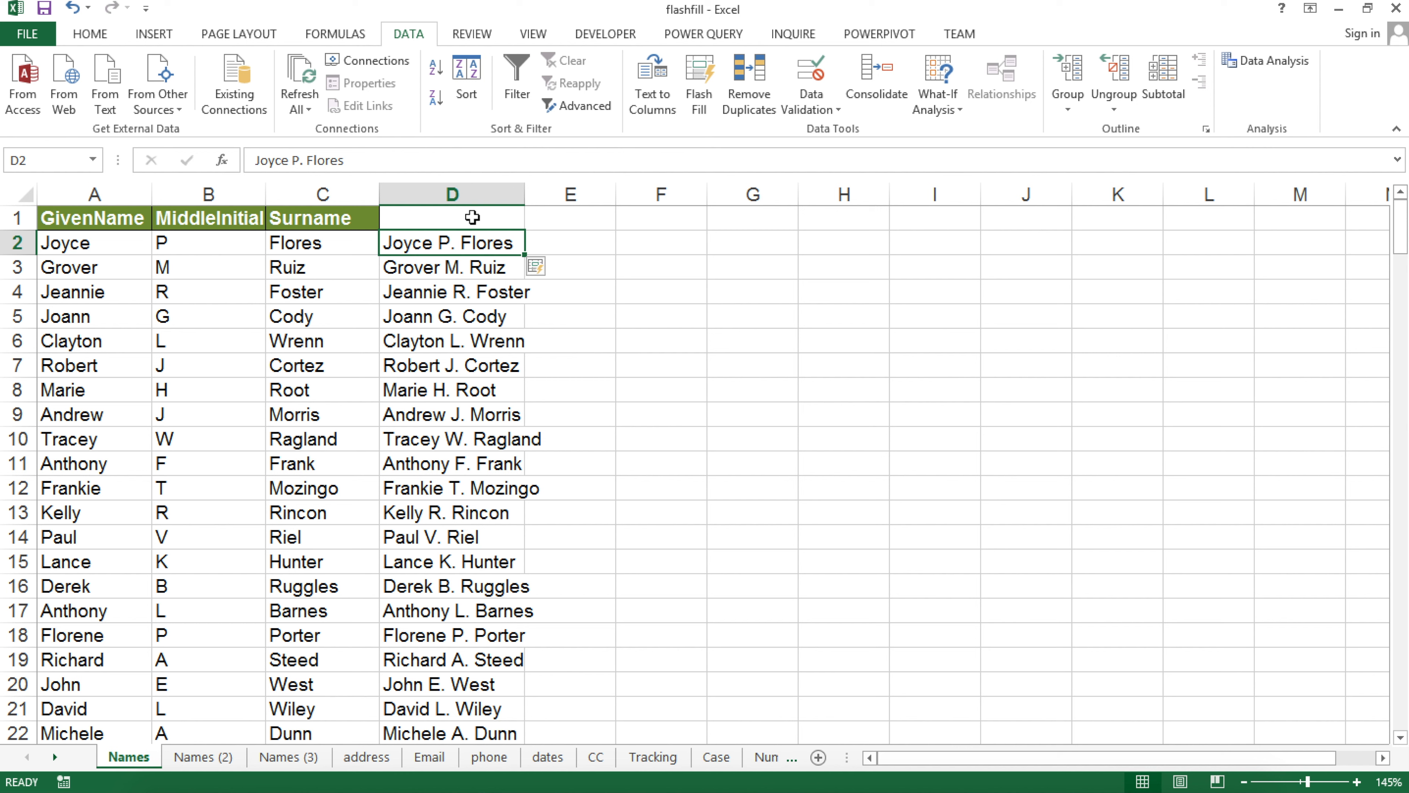
{"action": "key", "text": "ctrl+z"}
{"action": "key", "text": "ctrl+z"}
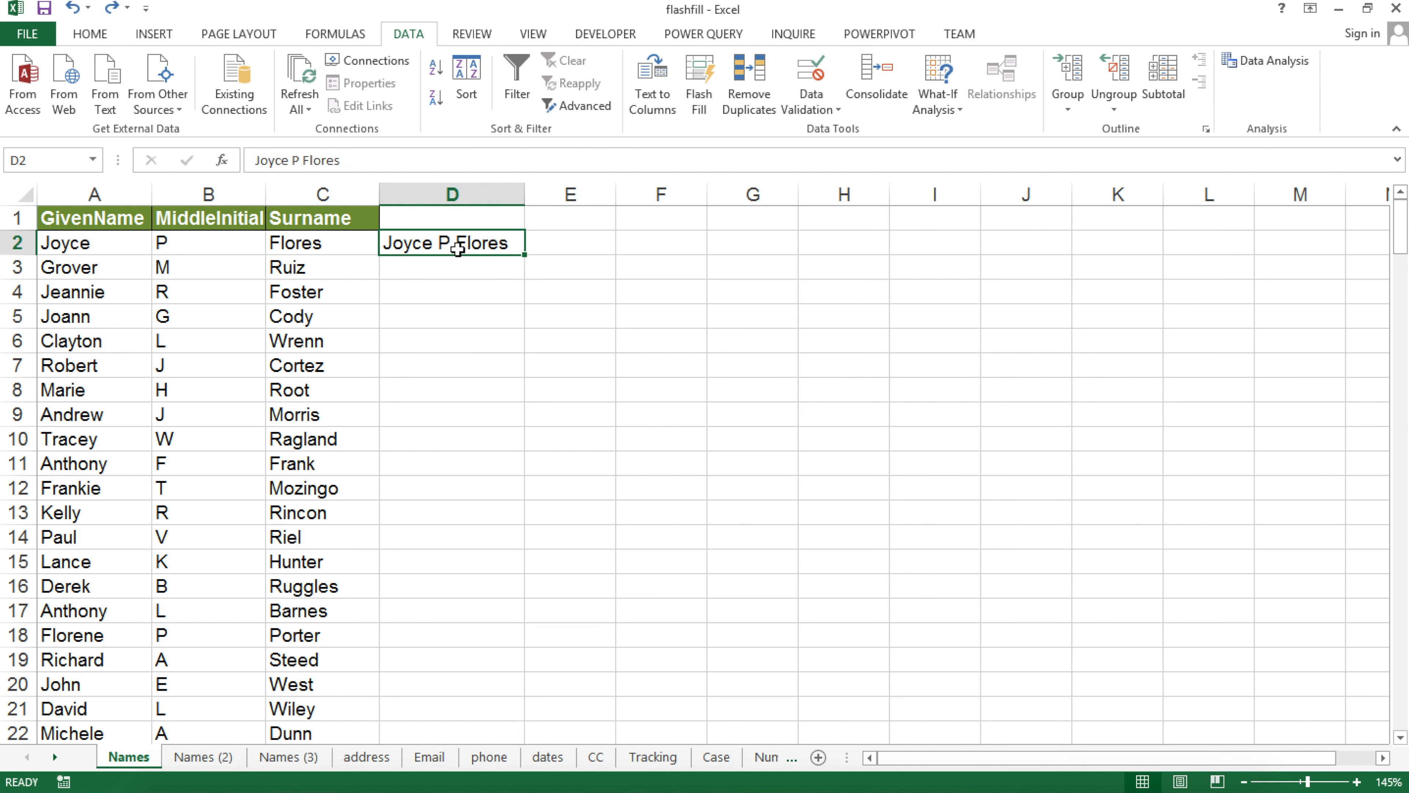
{"action": "key", "text": "Delete"}
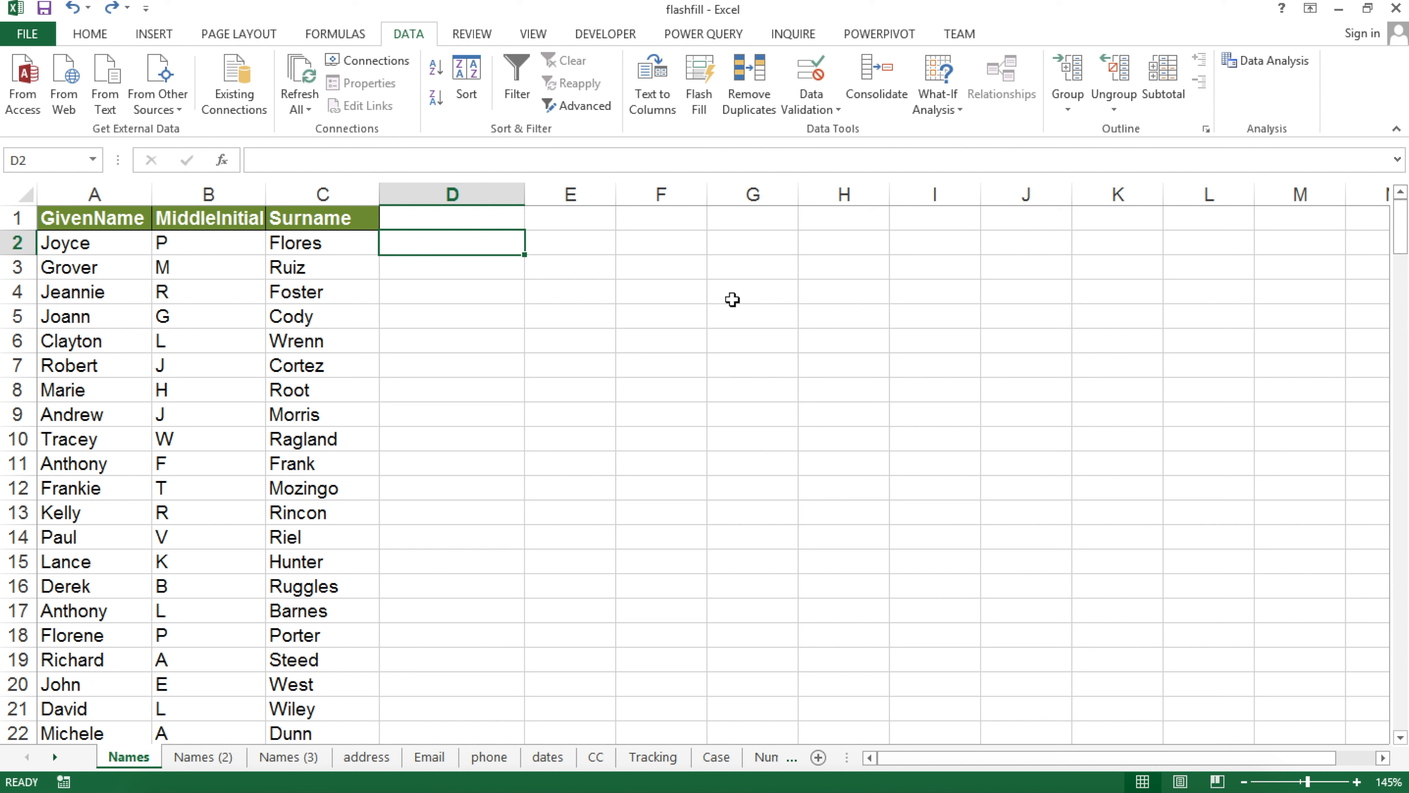
{"action": "type", "text": "Joyce"}
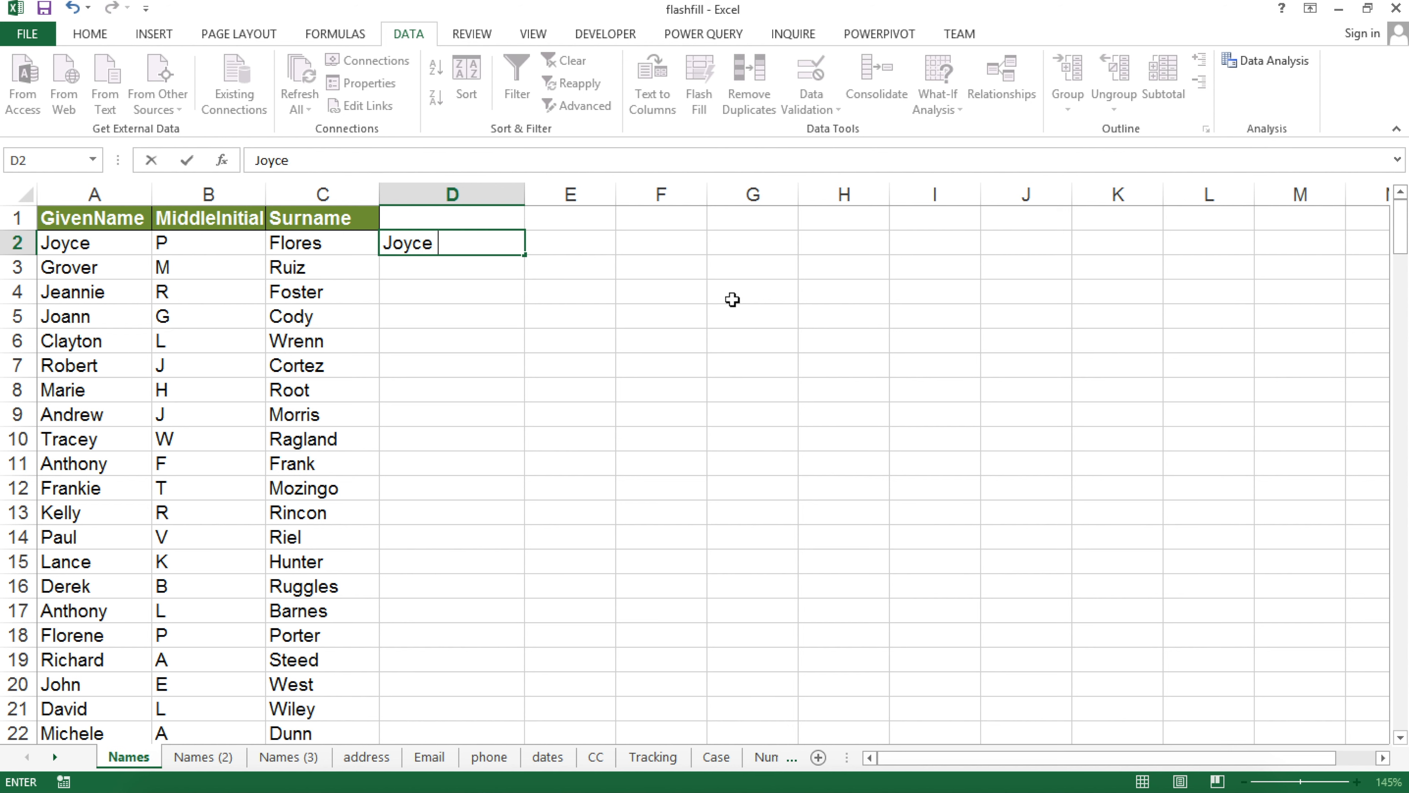
{"action": "type", "text": " F."}
{"action": "key", "text": "Return"}
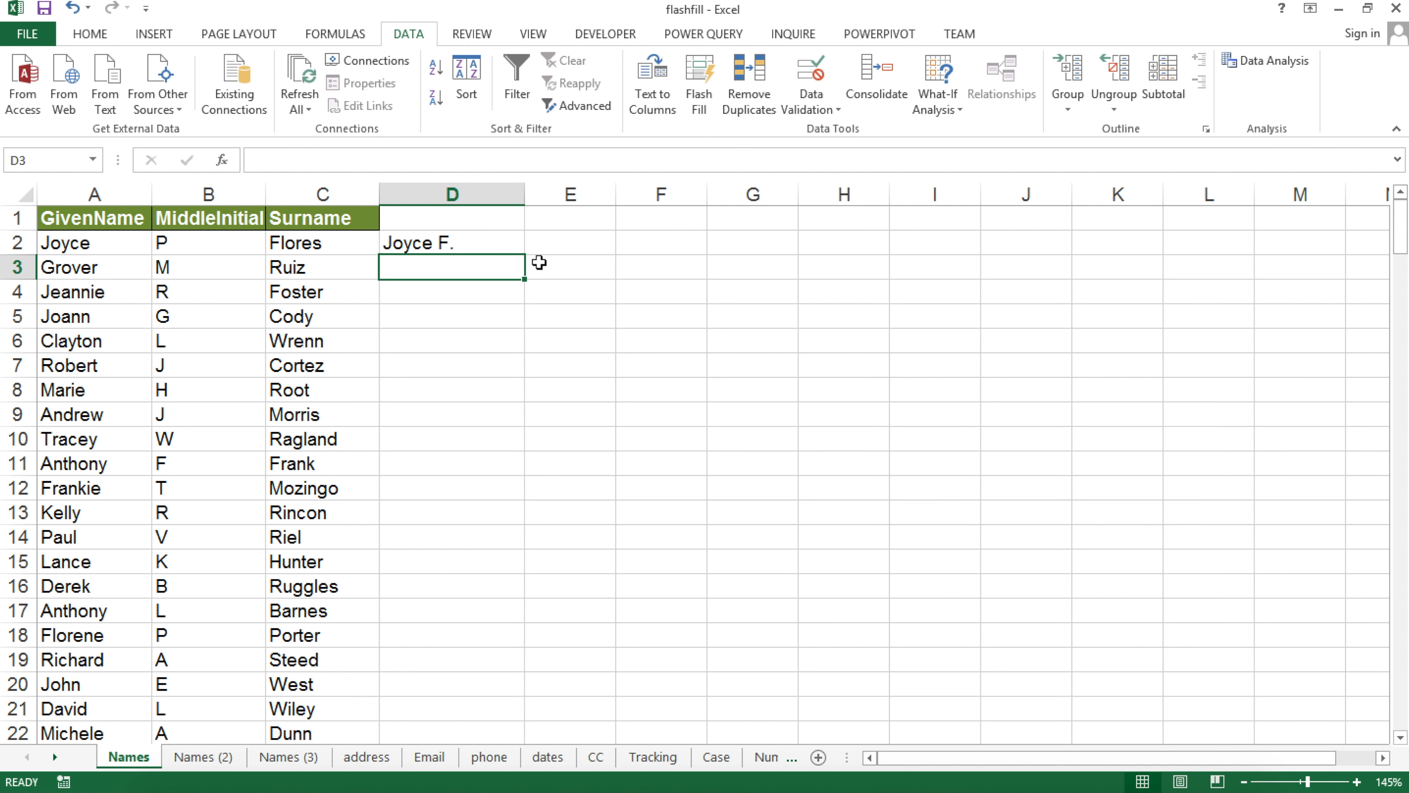
{"action": "key", "text": "ctrl+e"}
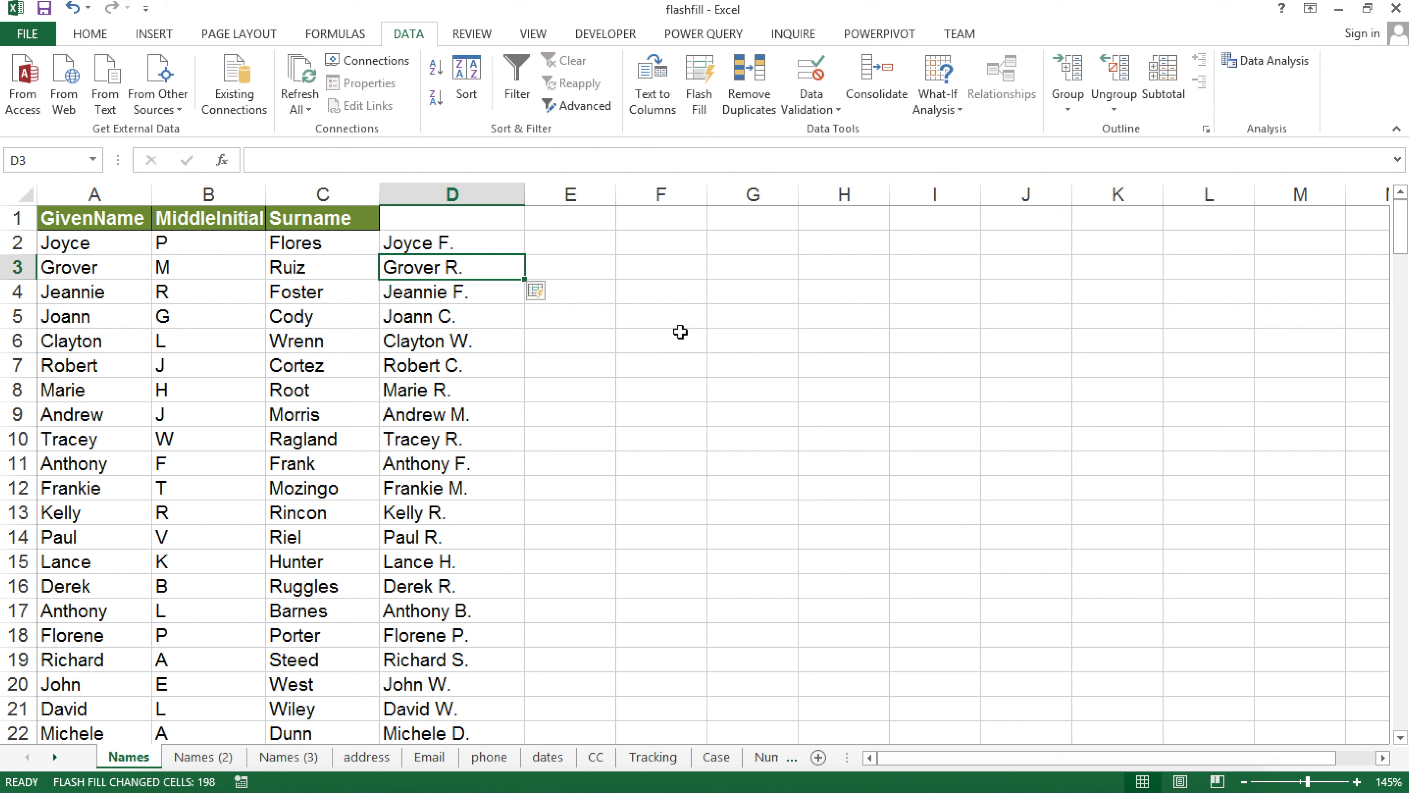
{"action": "key", "text": "ctrl+z"}
{"action": "key", "text": "ctrl+z"}
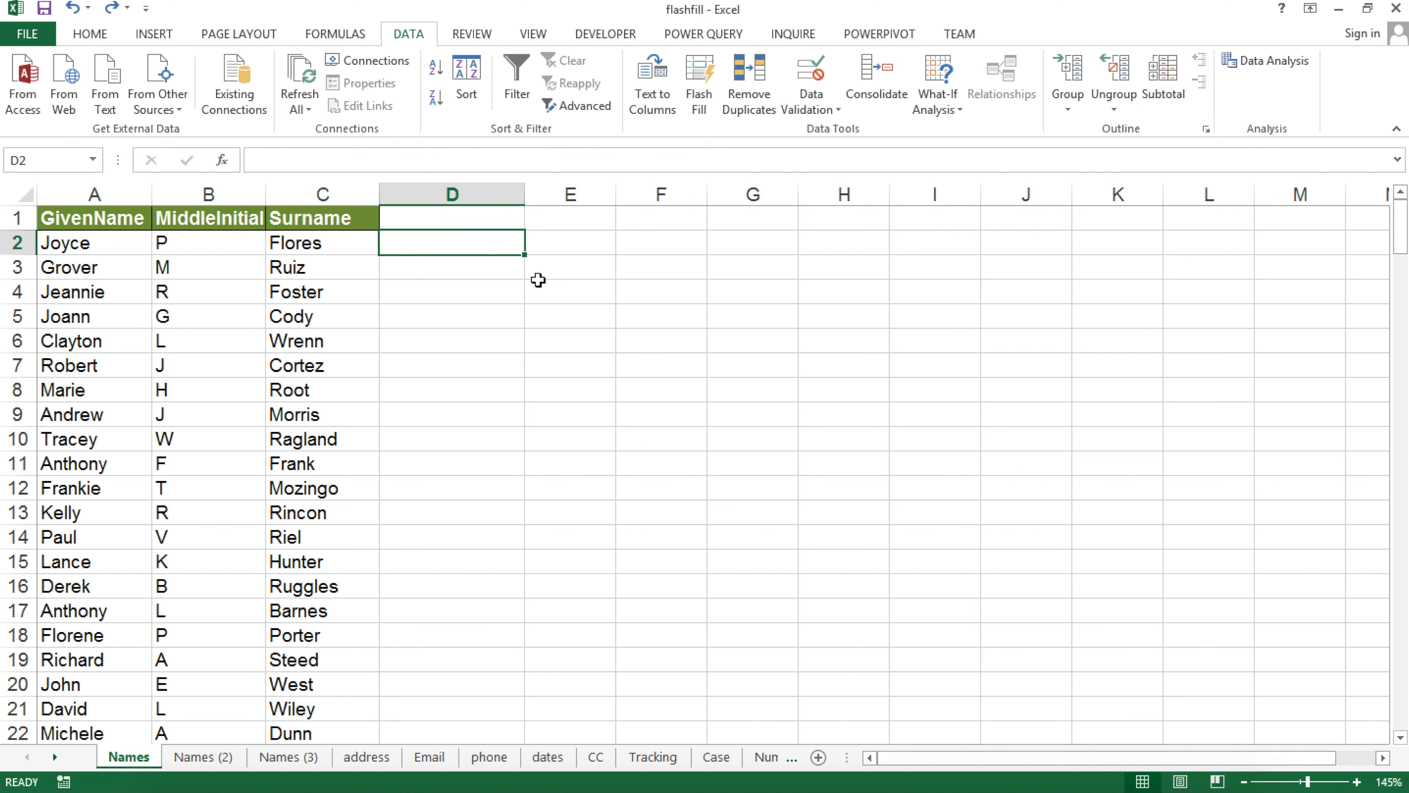
{"action": "type", "text": "F"}
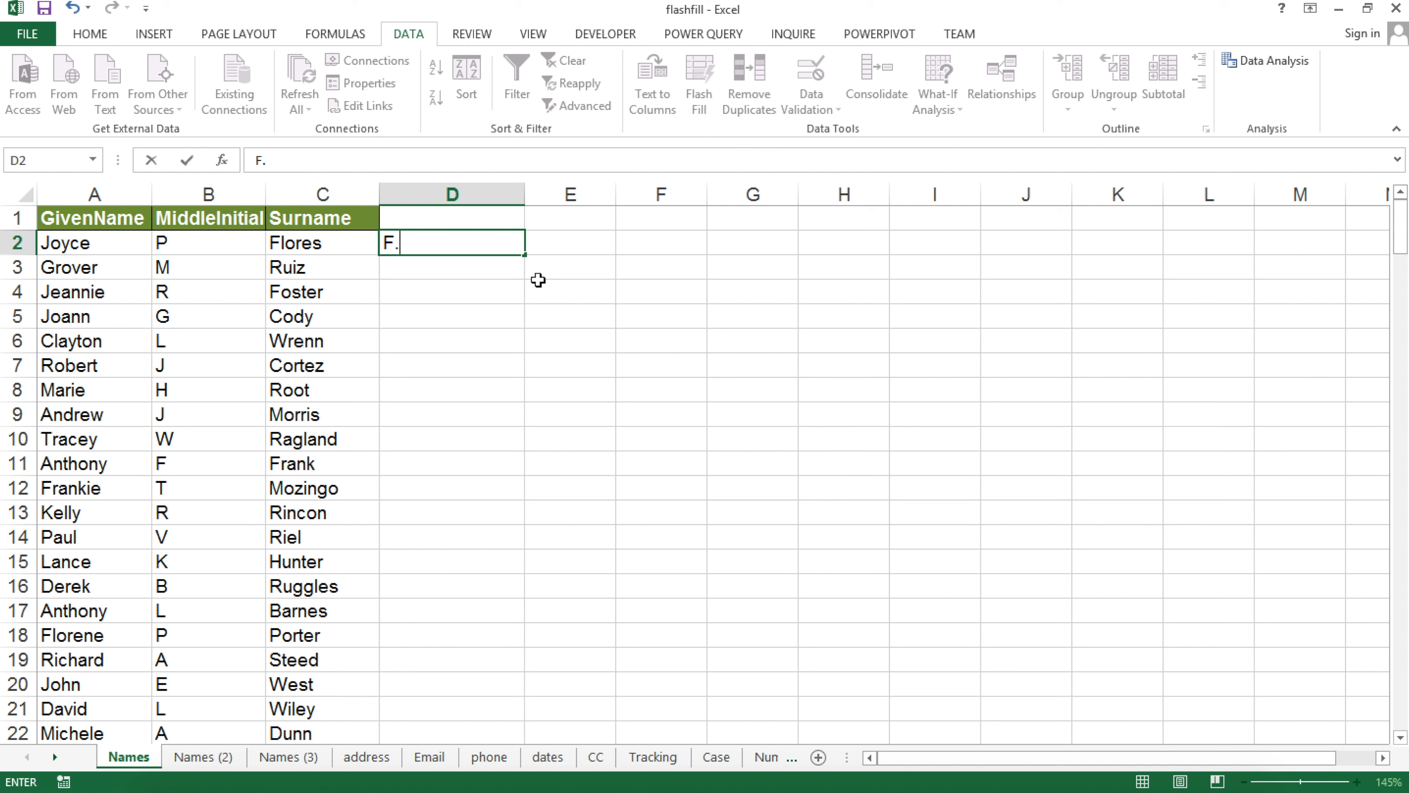
{"action": "type", "text": ". Joyce"}
{"action": "key", "text": "Return"}
{"action": "key", "text": "ctrl+e"}
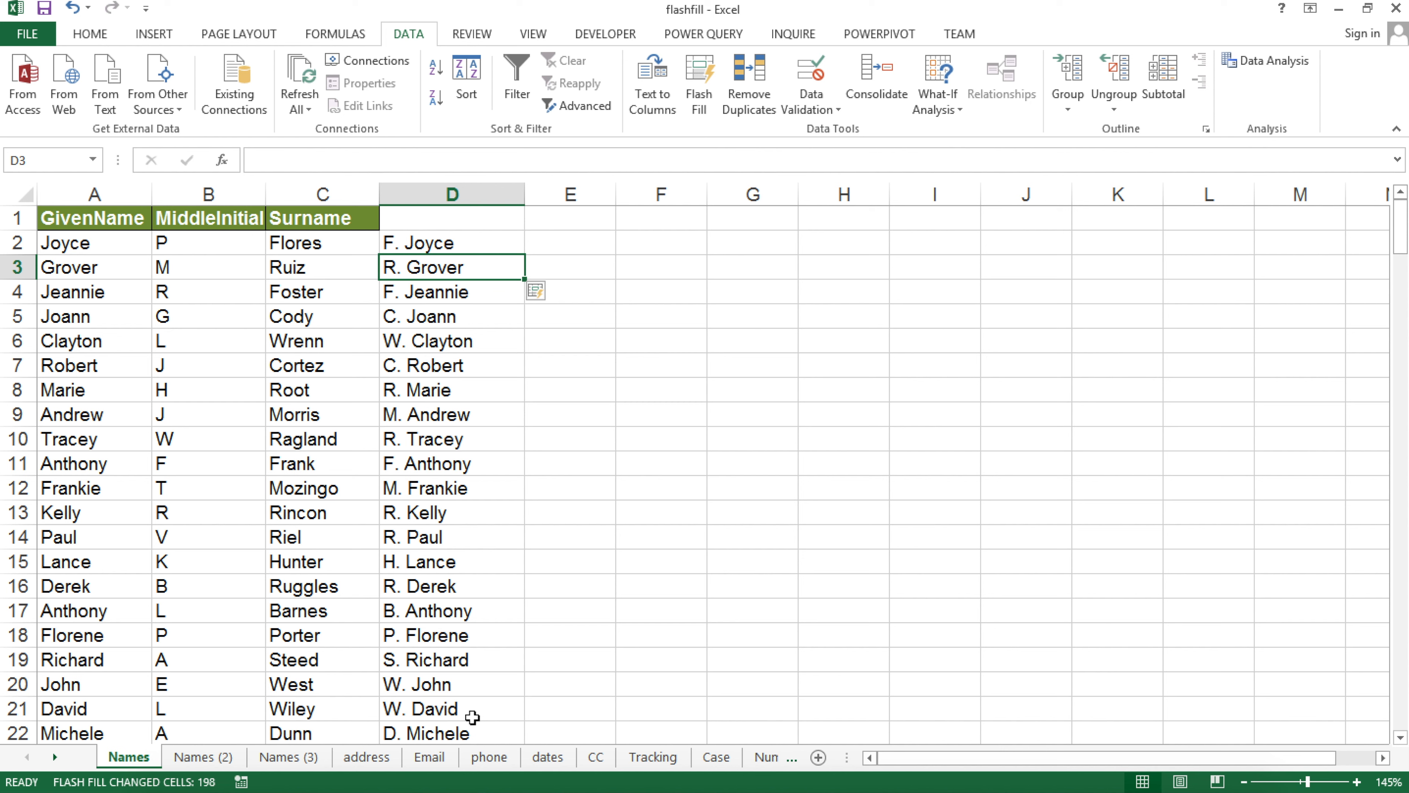
{"action": "key", "text": "ctrl+z"}
{"action": "key", "text": "ctrl+z"}
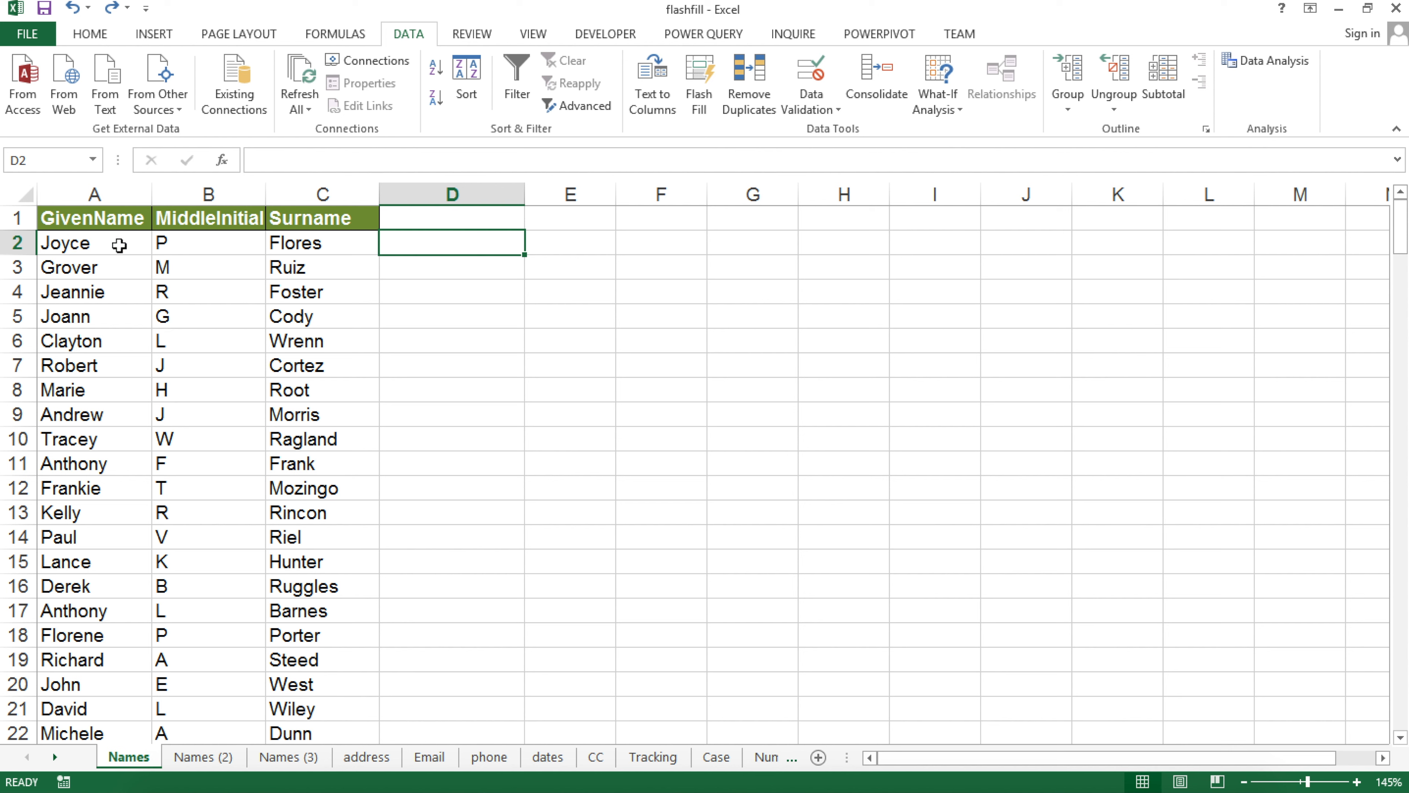
Change Joyce's middle initial in B2 to F
{"action": "left_click", "coordinate": [244, 245]}
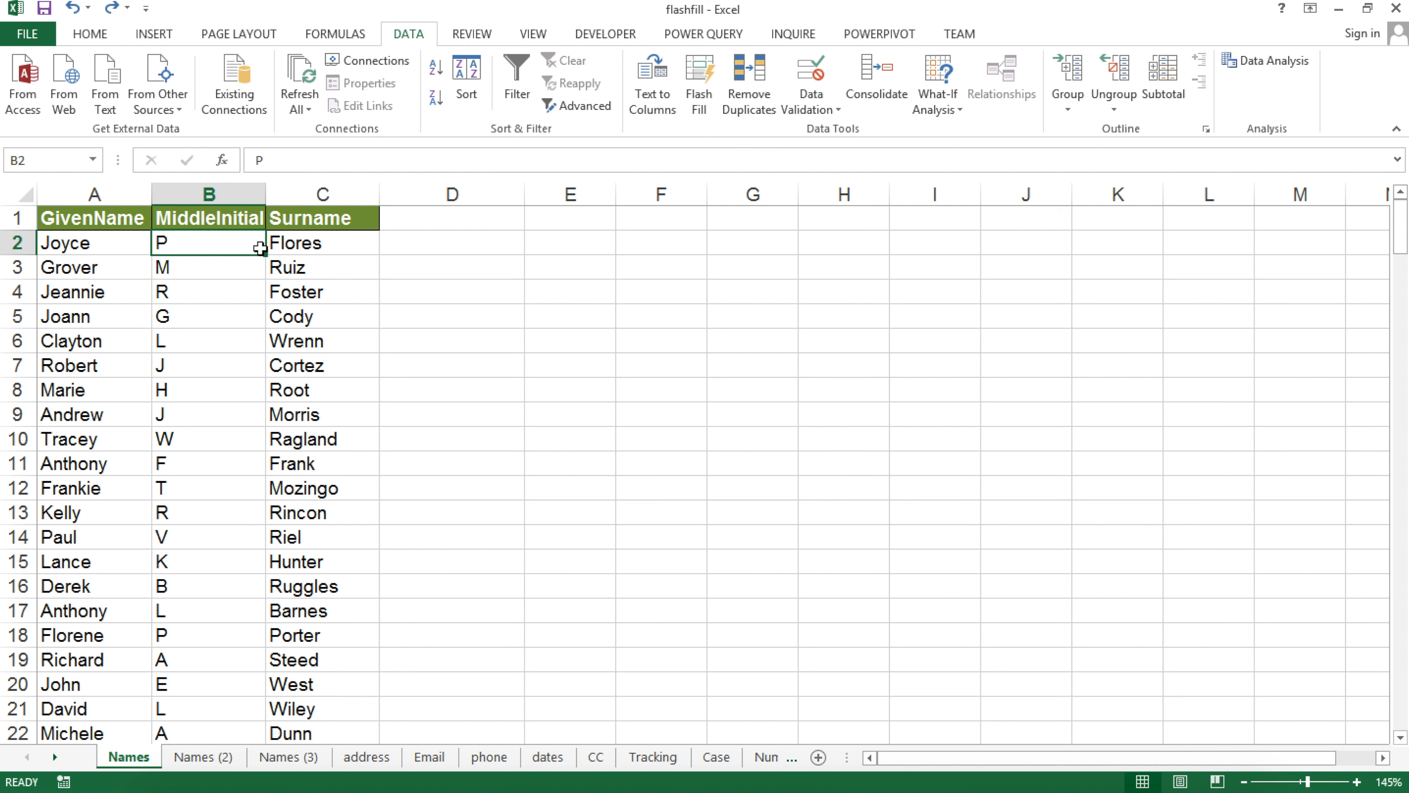
{"action": "type", "text": "F"}
{"action": "key", "text": "Return"}
{"action": "left_click", "coordinate": [301, 245]}
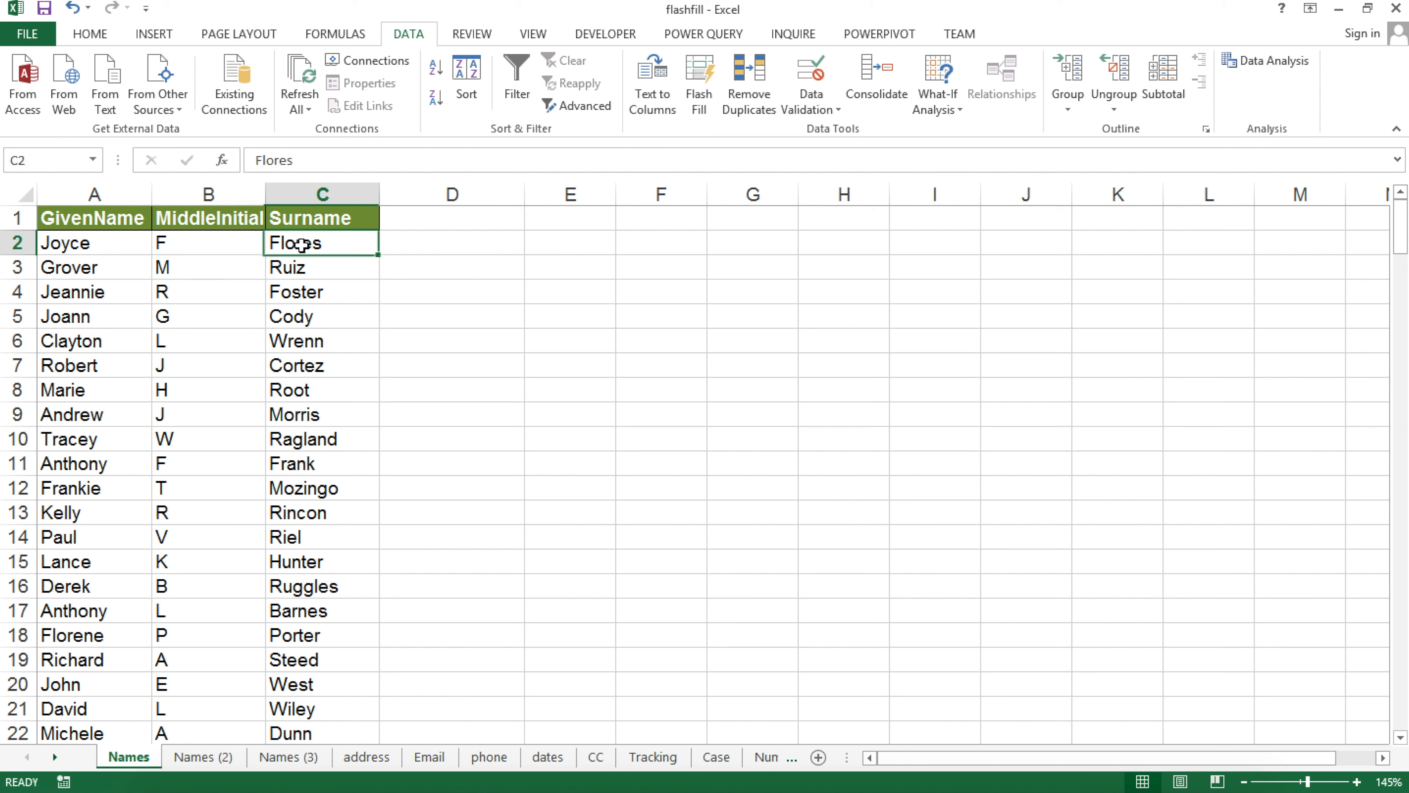
{"action": "left_click", "coordinate": [460, 242]}
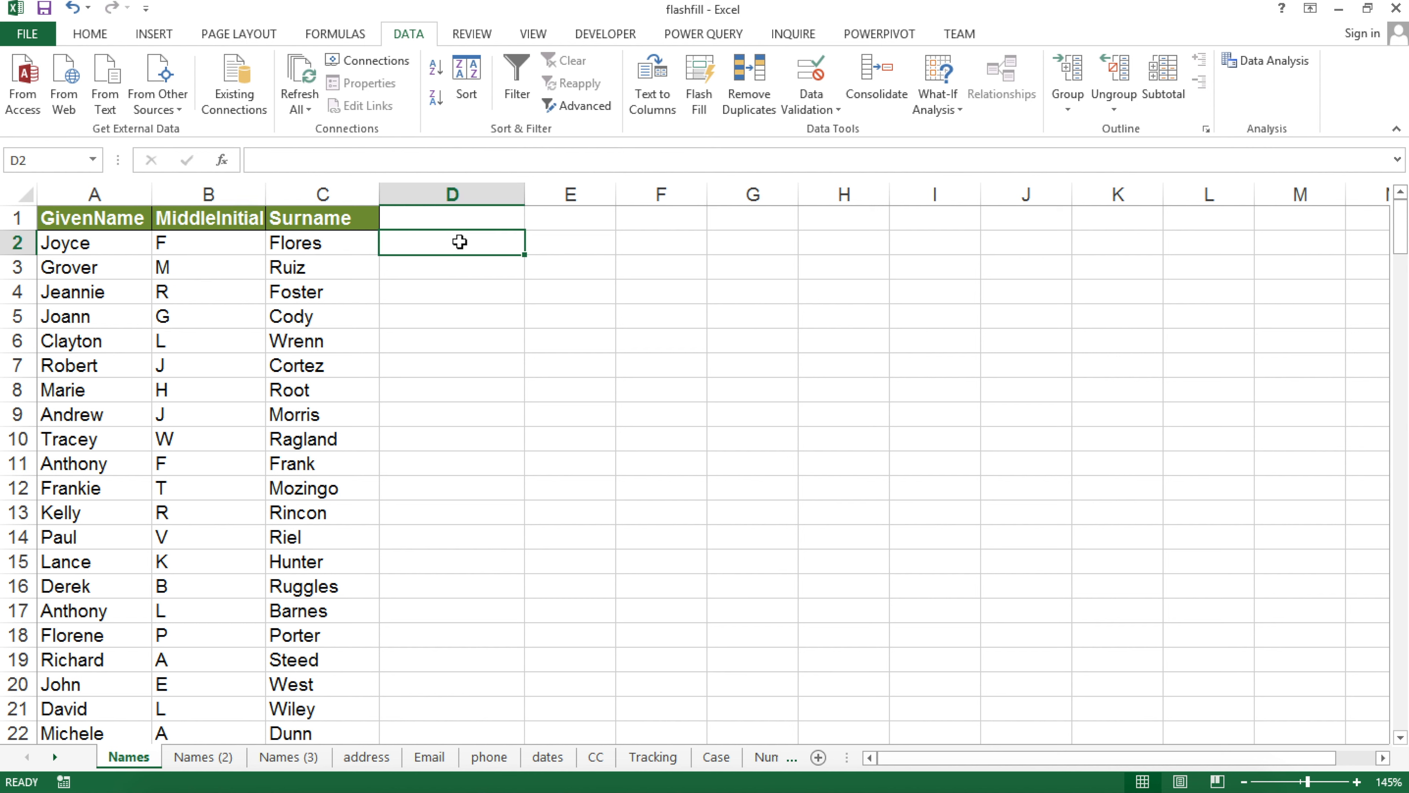
{"action": "type", "text": "Joyce "}
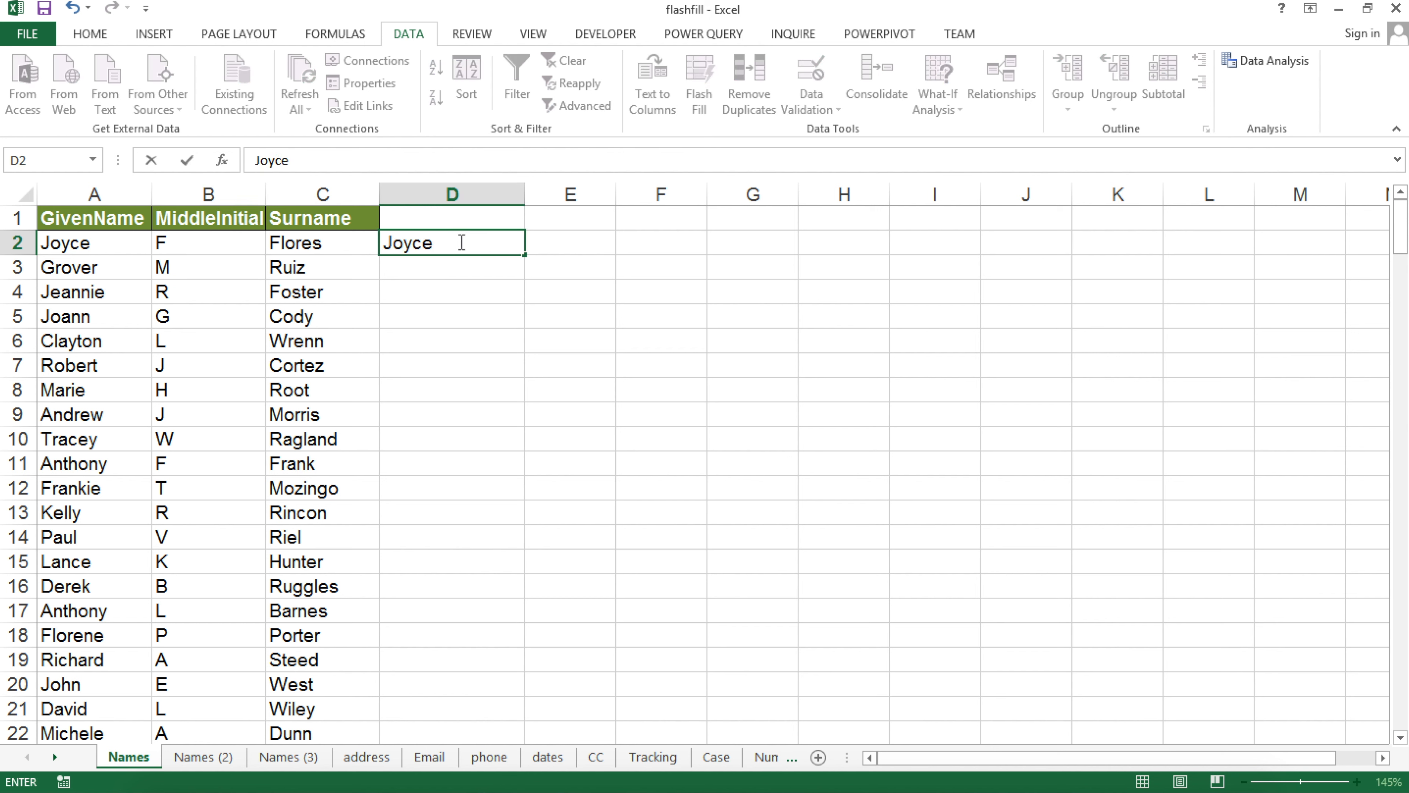
{"action": "type", "text": "F."}
{"action": "key", "text": "Return"}
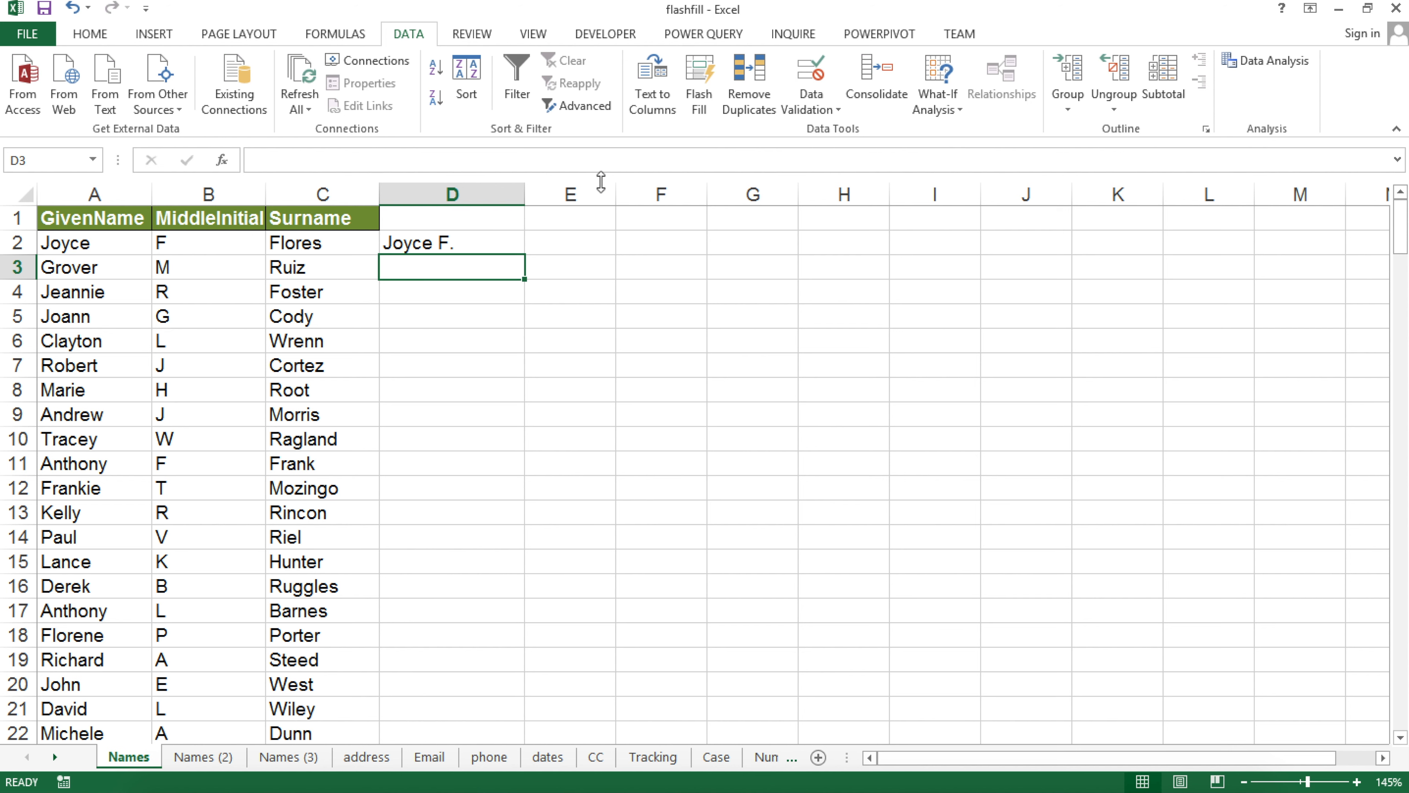
{"action": "key", "text": "ctrl+e"}
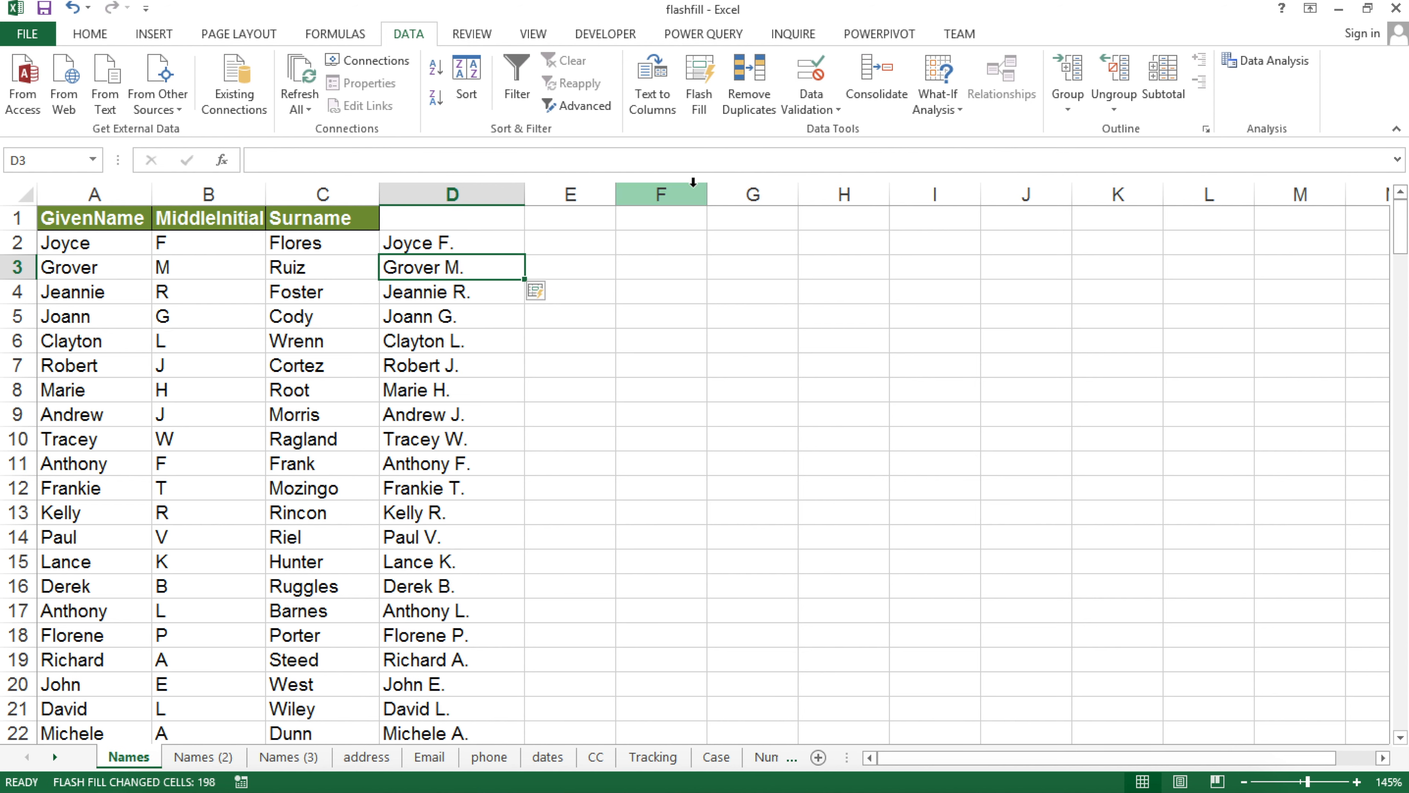
Point out the source cells A2 and B3, then undo the fill of column D
{"action": "left_click", "coordinate": [78, 247]}
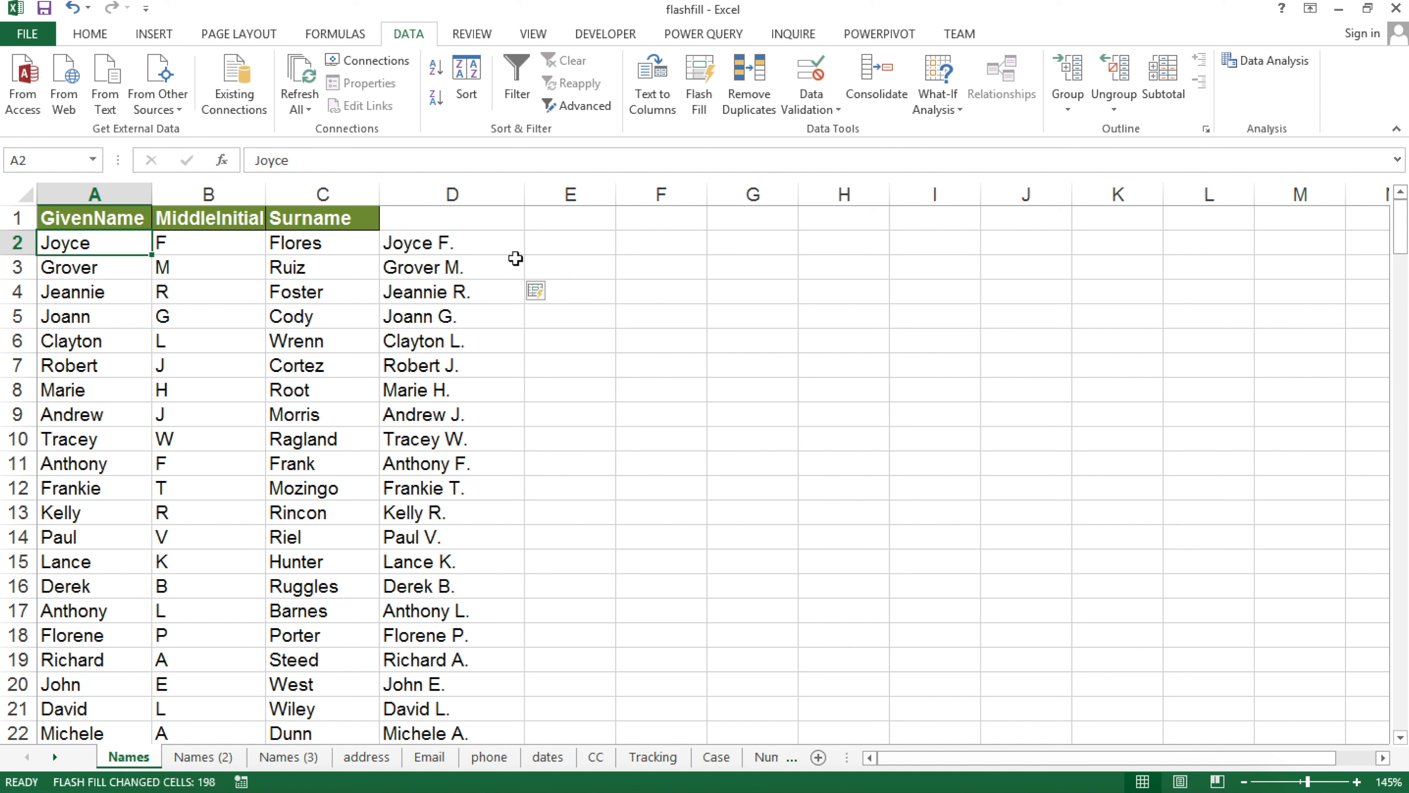
{"action": "left_click", "coordinate": [195, 268]}
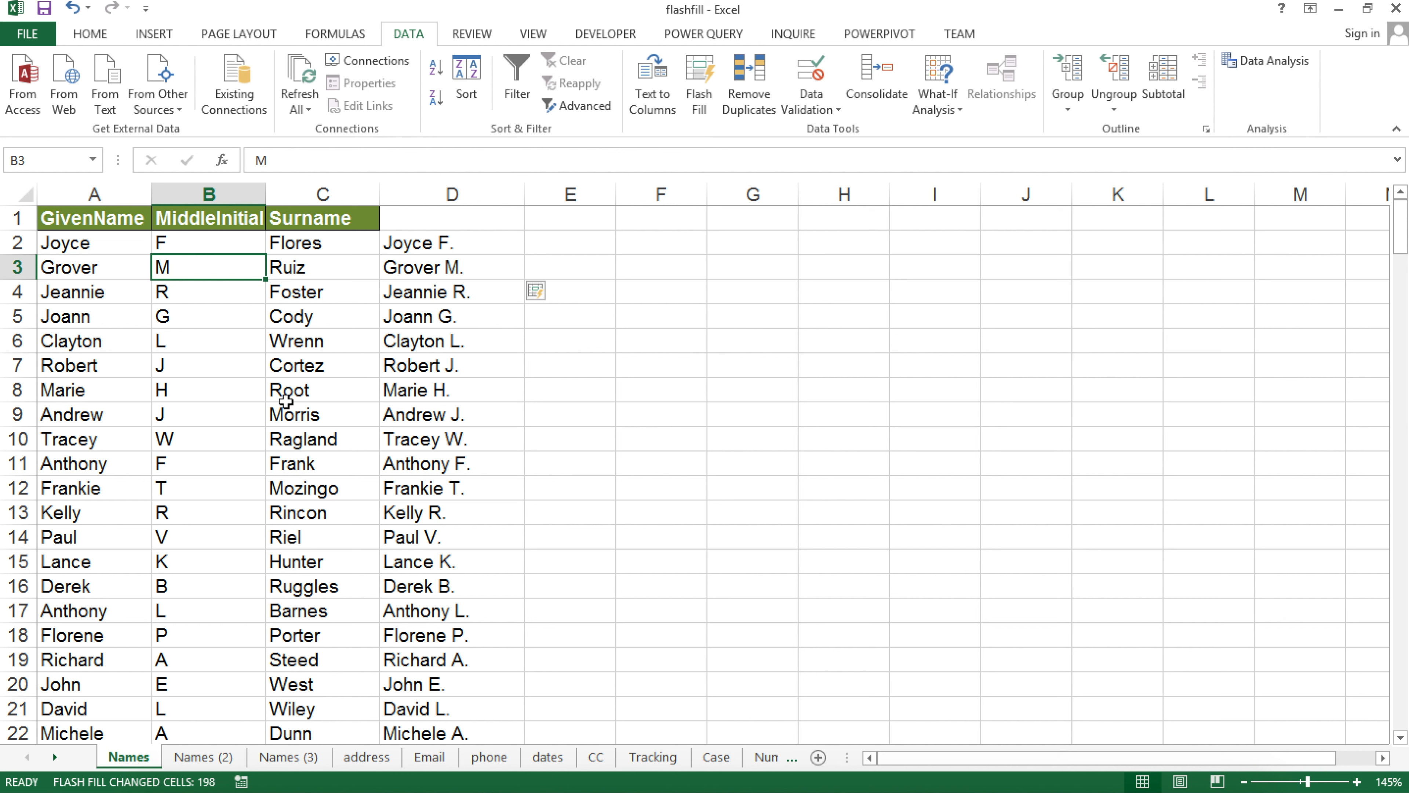
{"action": "left_click", "coordinate": [424, 258]}
{"action": "key", "text": "ctrl+z"}
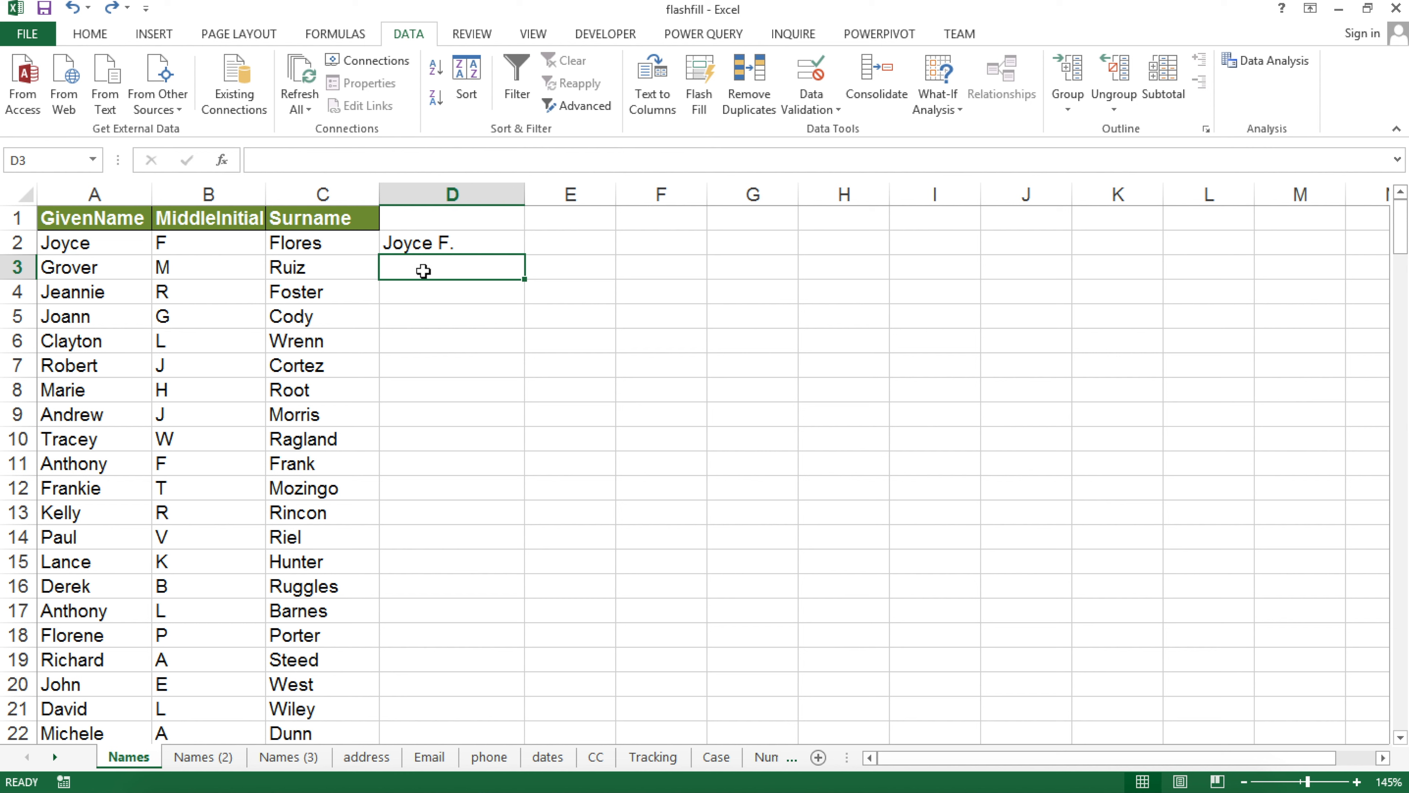
{"action": "left_click", "coordinate": [428, 294]}
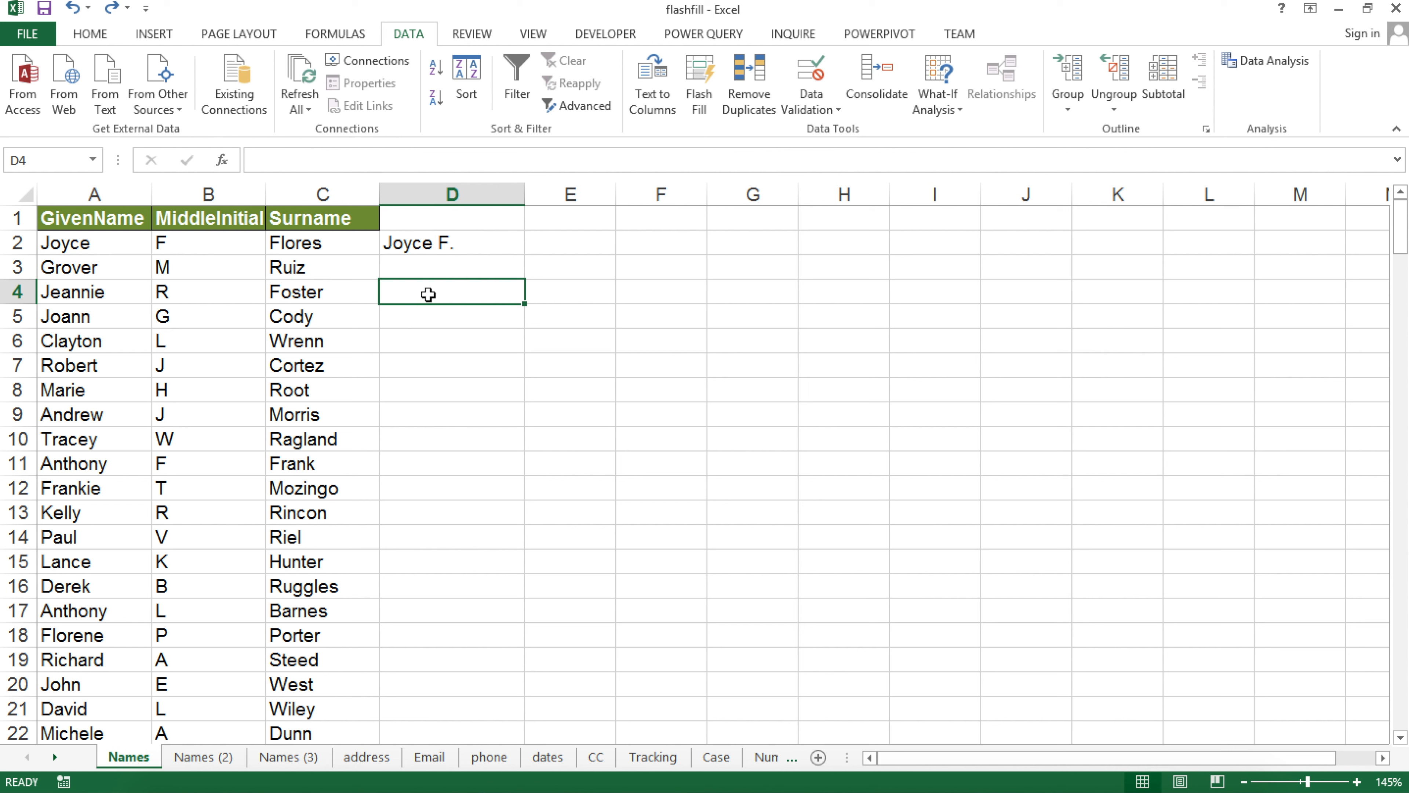
{"action": "left_click", "coordinate": [433, 270]}
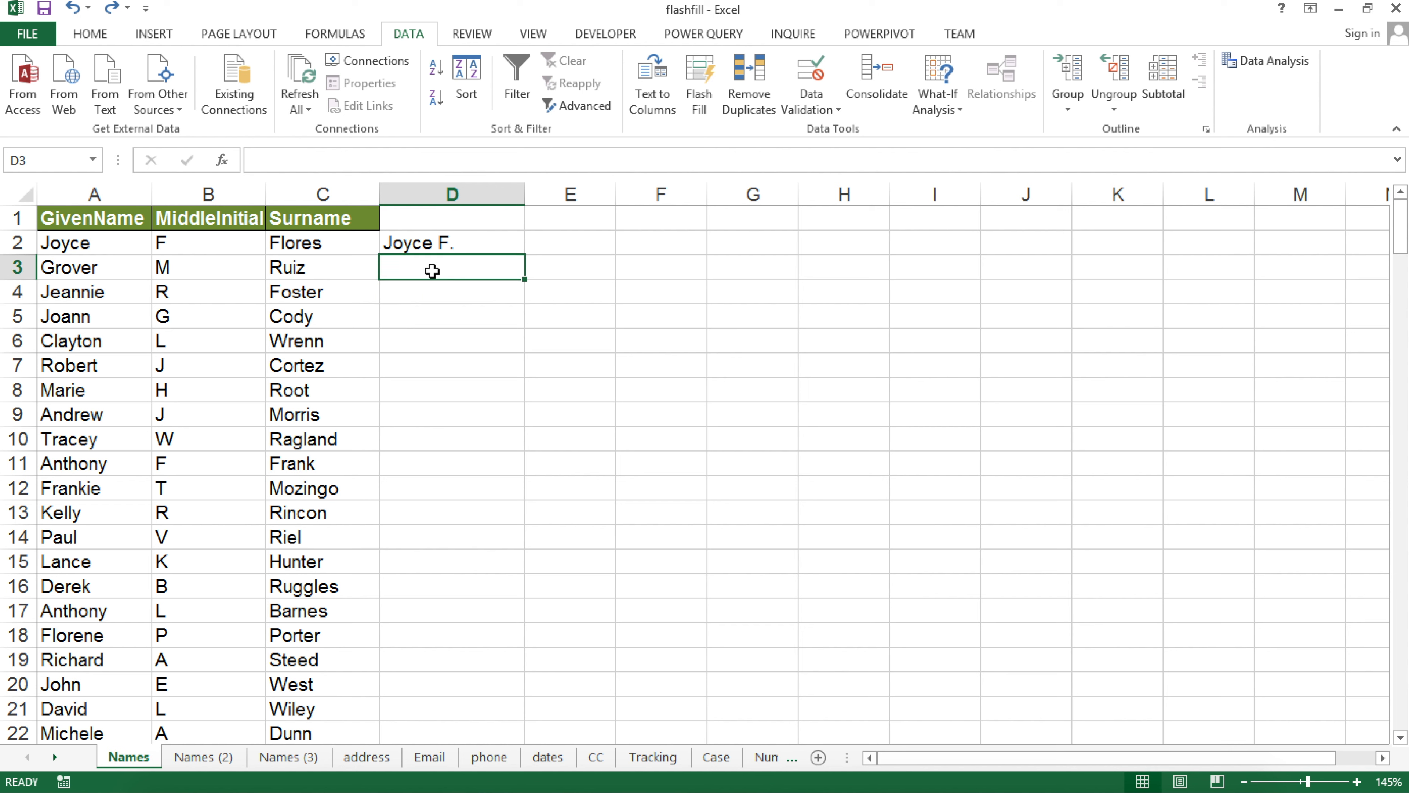
{"action": "type", "text": "Grocw"}
{"action": "key", "text": "BackSpace"}
{"action": "key", "text": "BackSpace"}
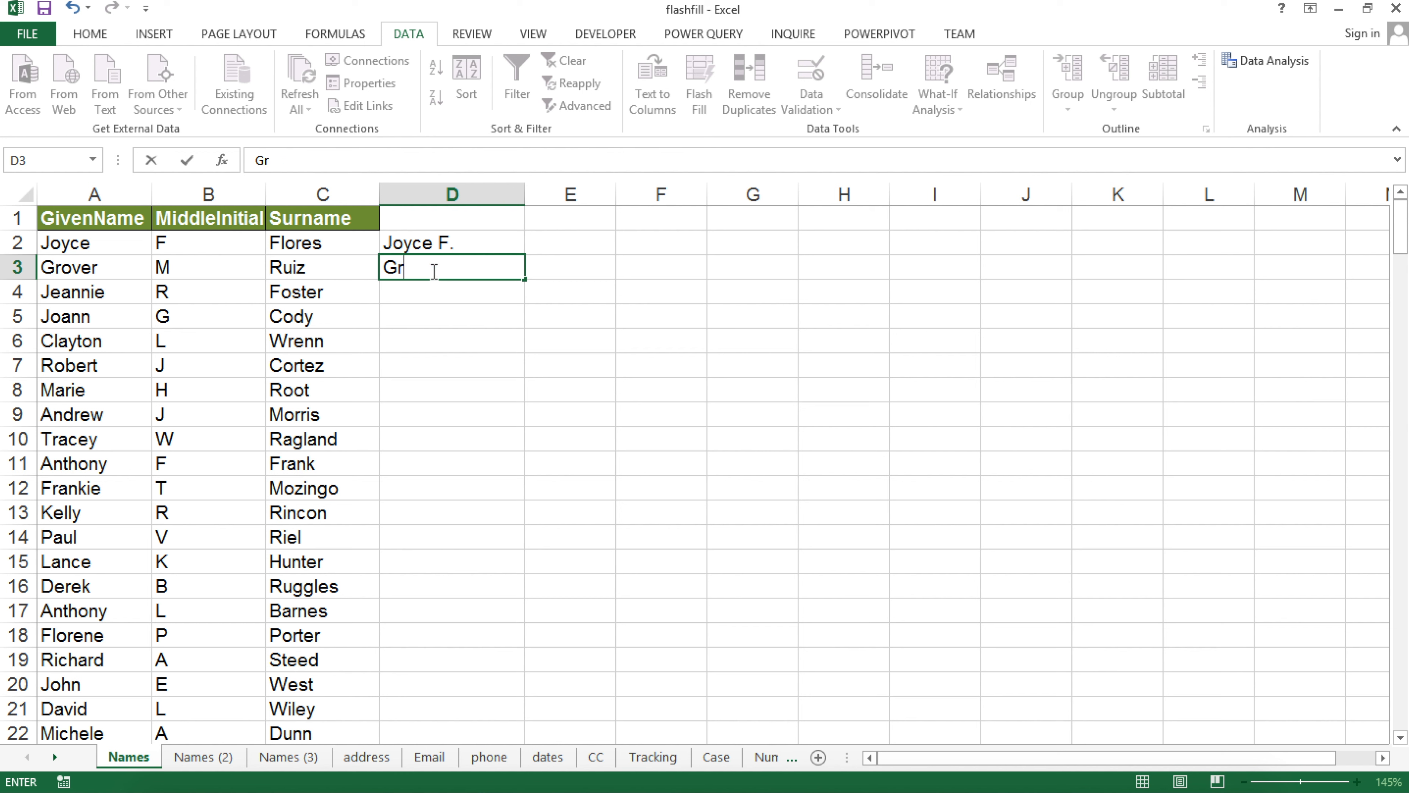
{"action": "type", "text": "over R."}
{"action": "key", "text": "Return"}
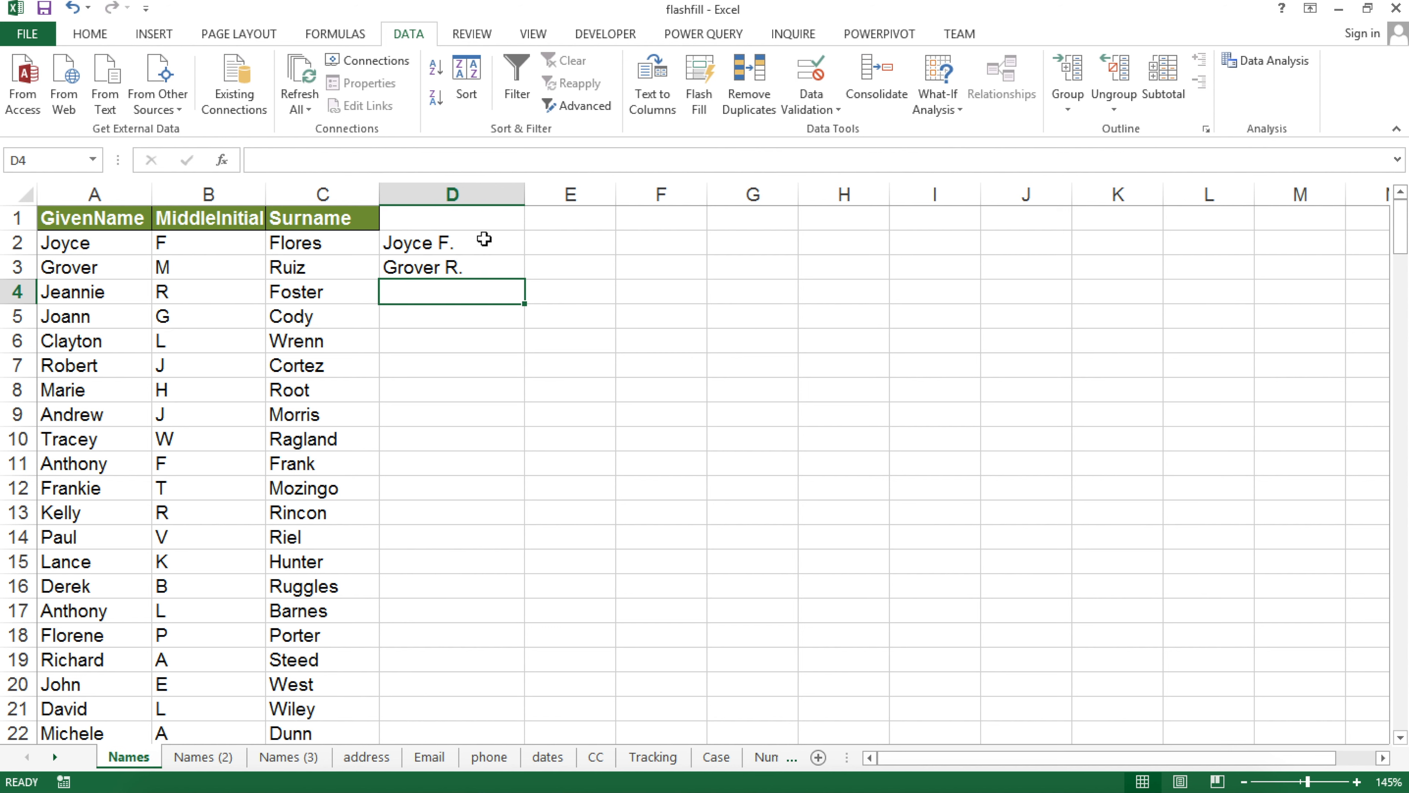
{"action": "key", "text": "ctrl+e"}
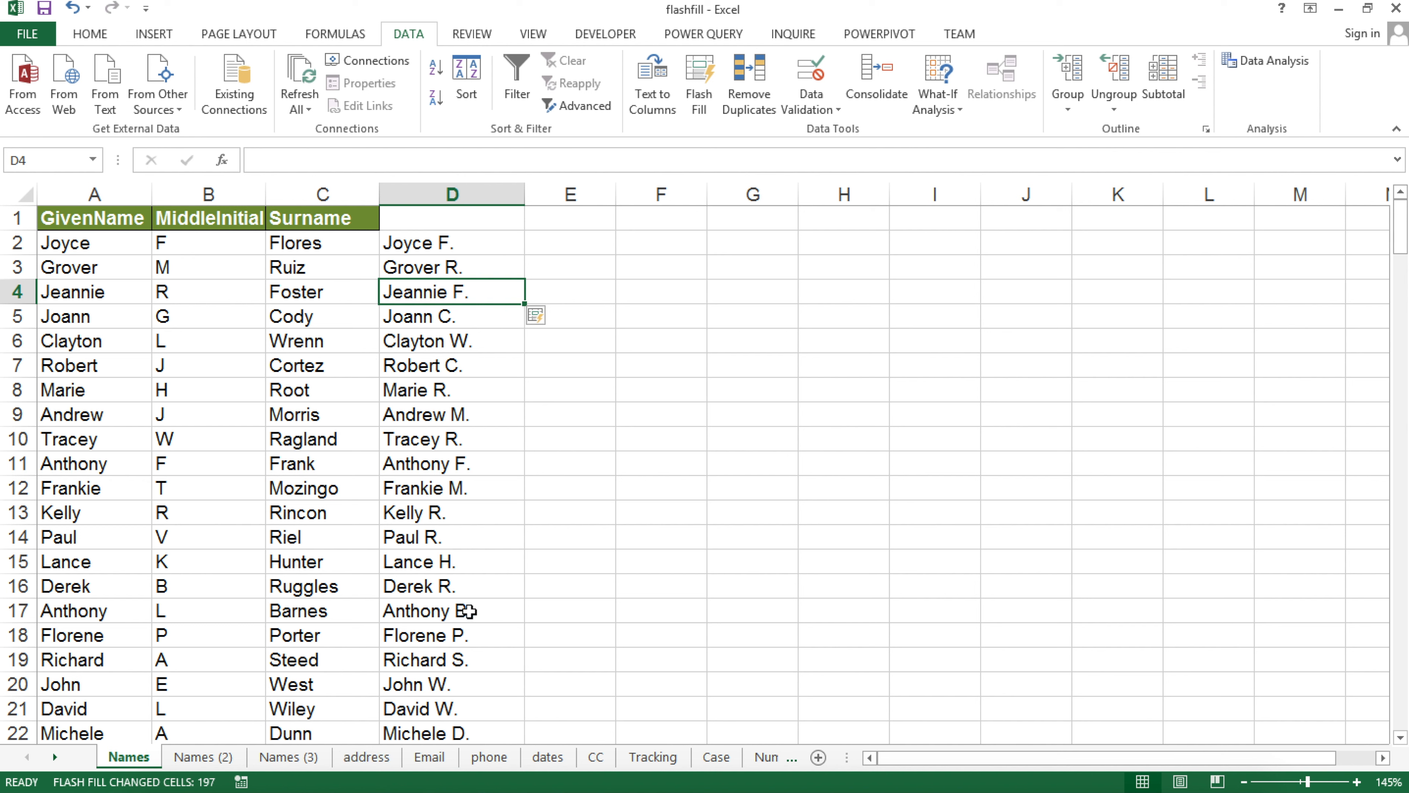
{"action": "key", "text": "ctrl+z"}
{"action": "key", "text": "ctrl+z"}
{"action": "key", "text": "ctrl+z"}
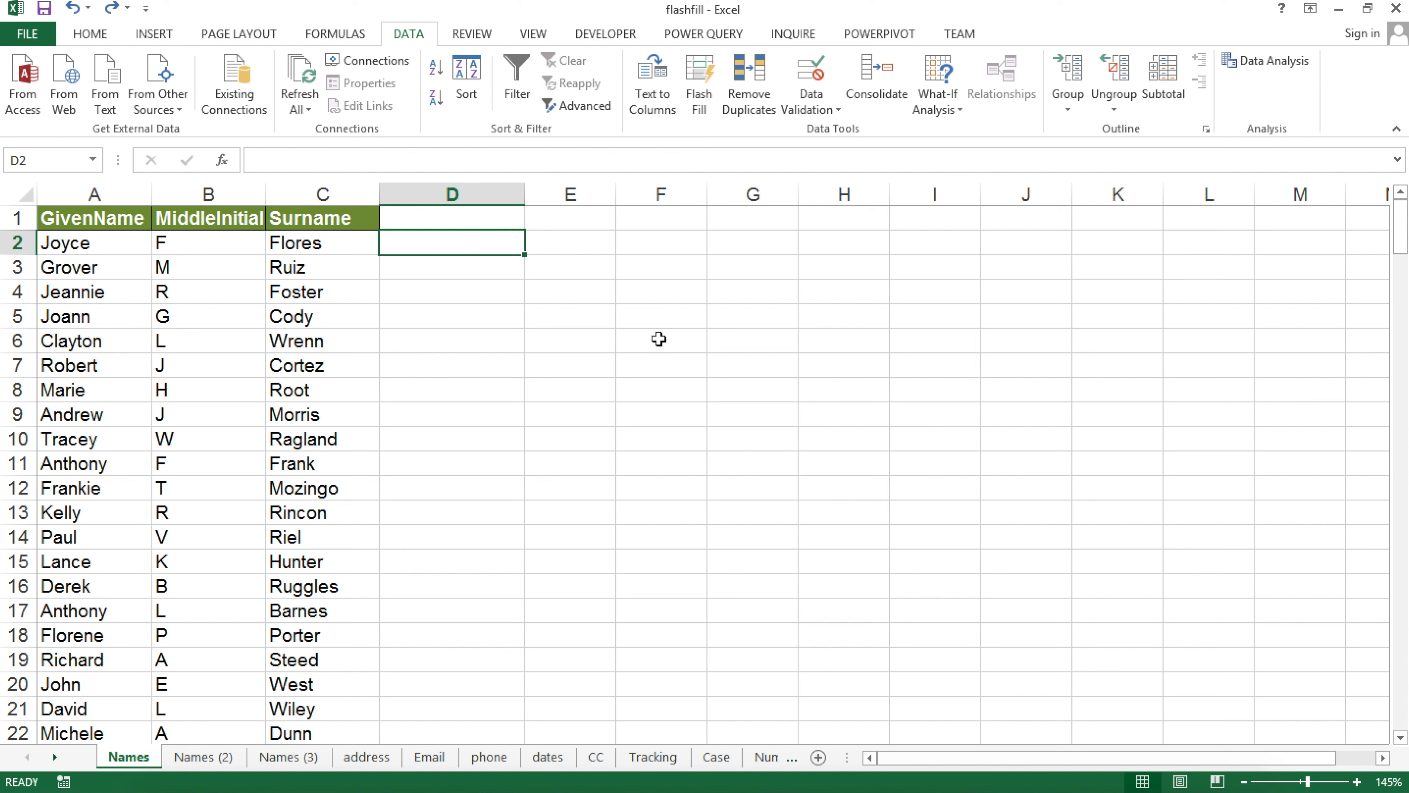
Try the initials example 'J F F' in D2 with Flash Fill, then undo the fill
{"action": "type", "text": "J F F"}
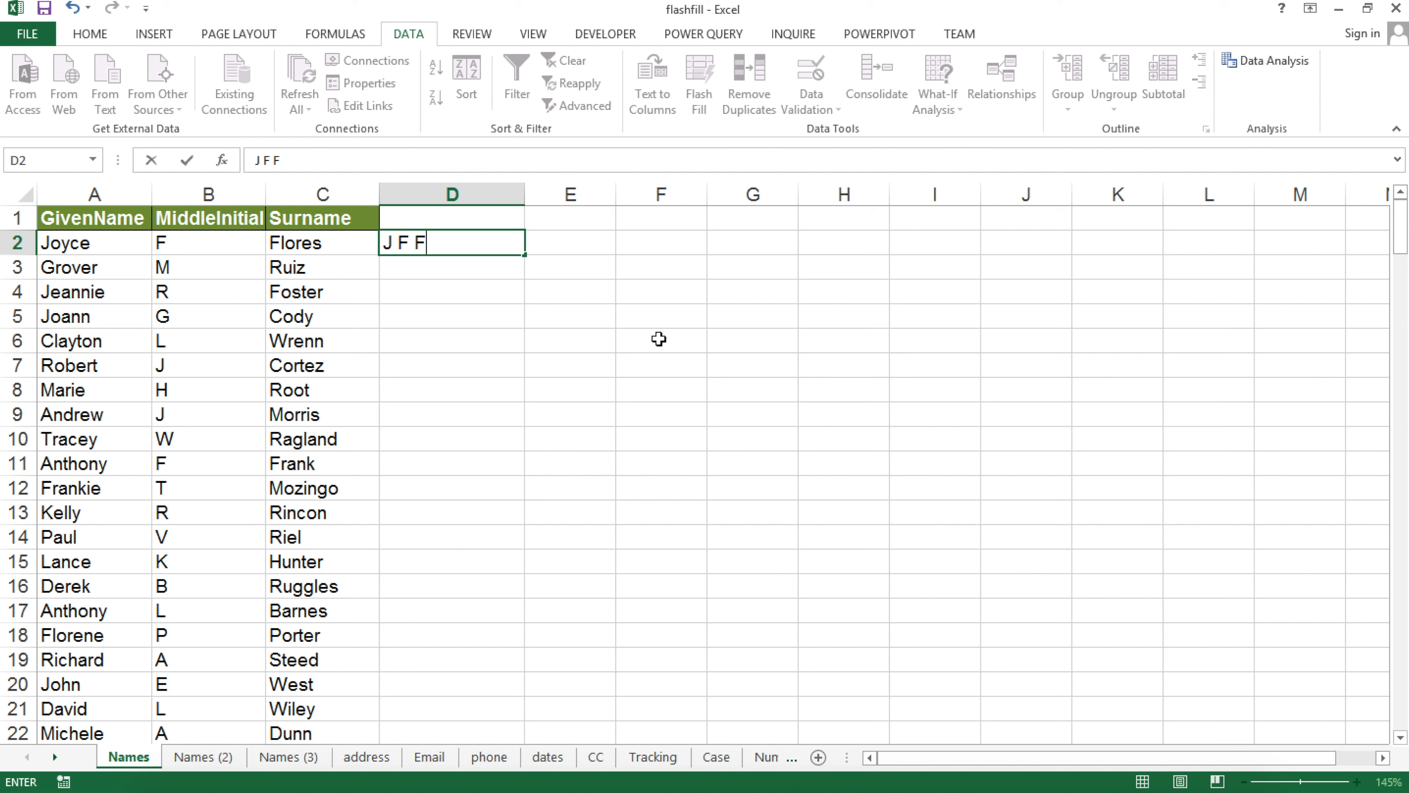
{"action": "key", "text": "Return"}
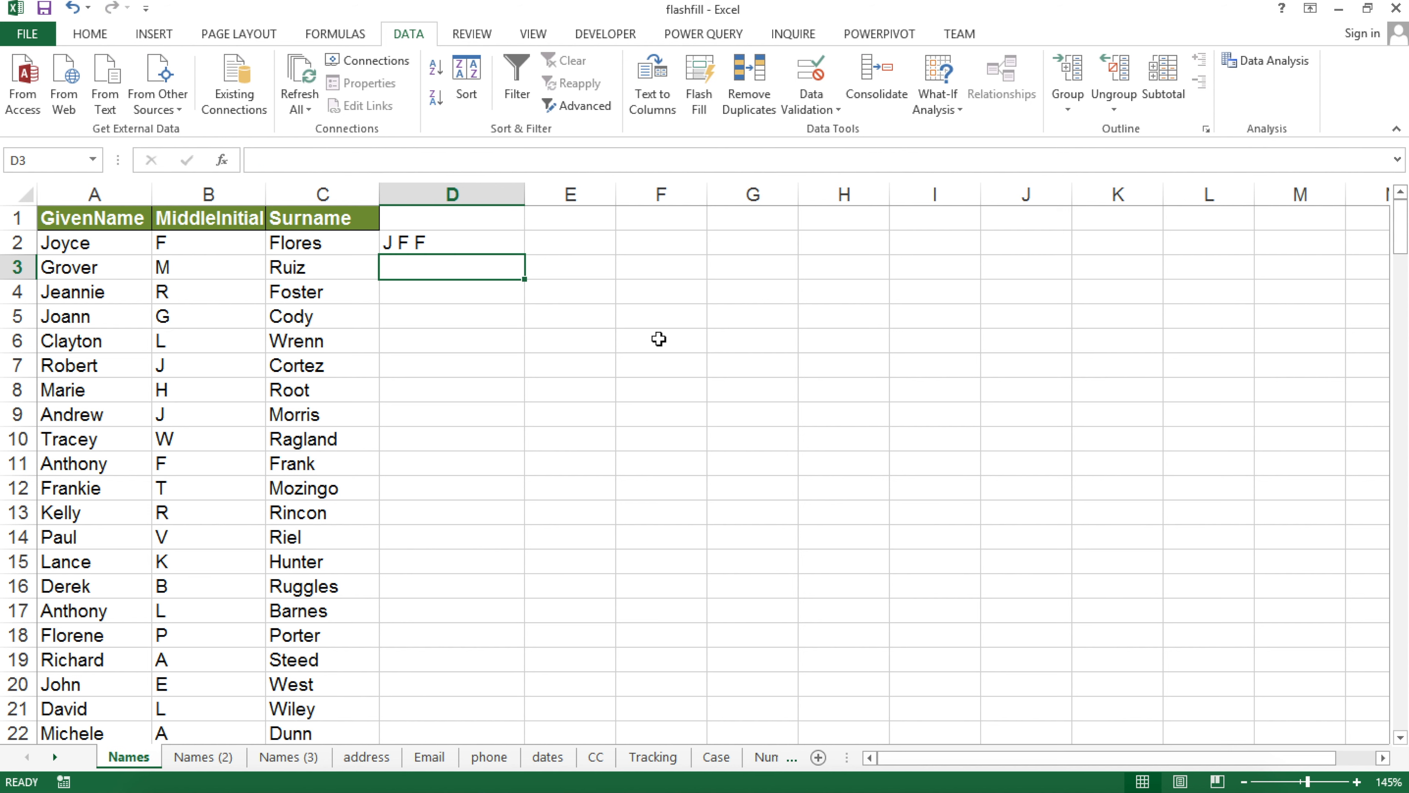
{"action": "key", "text": "ctrl+e"}
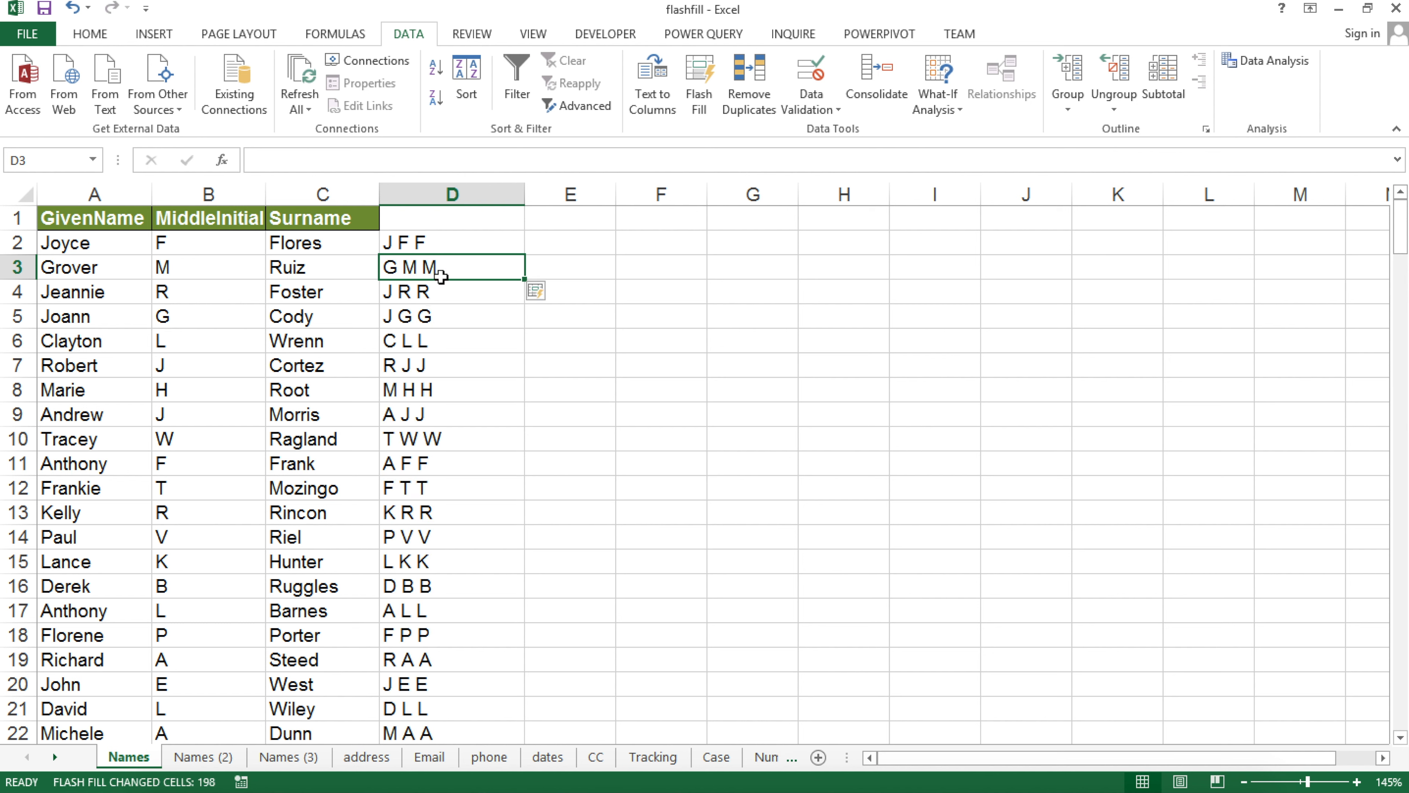
{"action": "key", "text": "ctrl+z"}
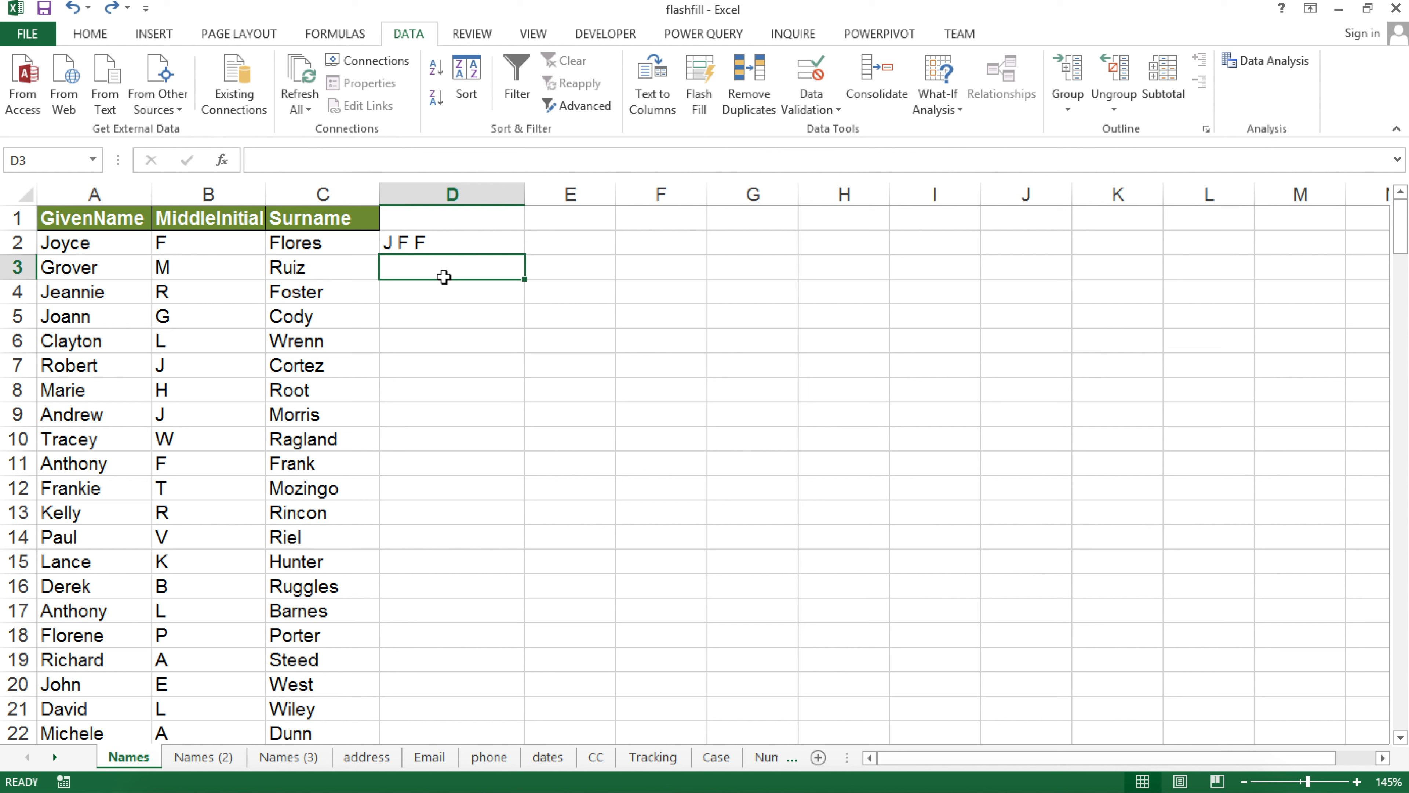
Add 'G M R' in D3, Flash Fill column D, then undo the fill and the example
{"action": "type", "text": "G "}
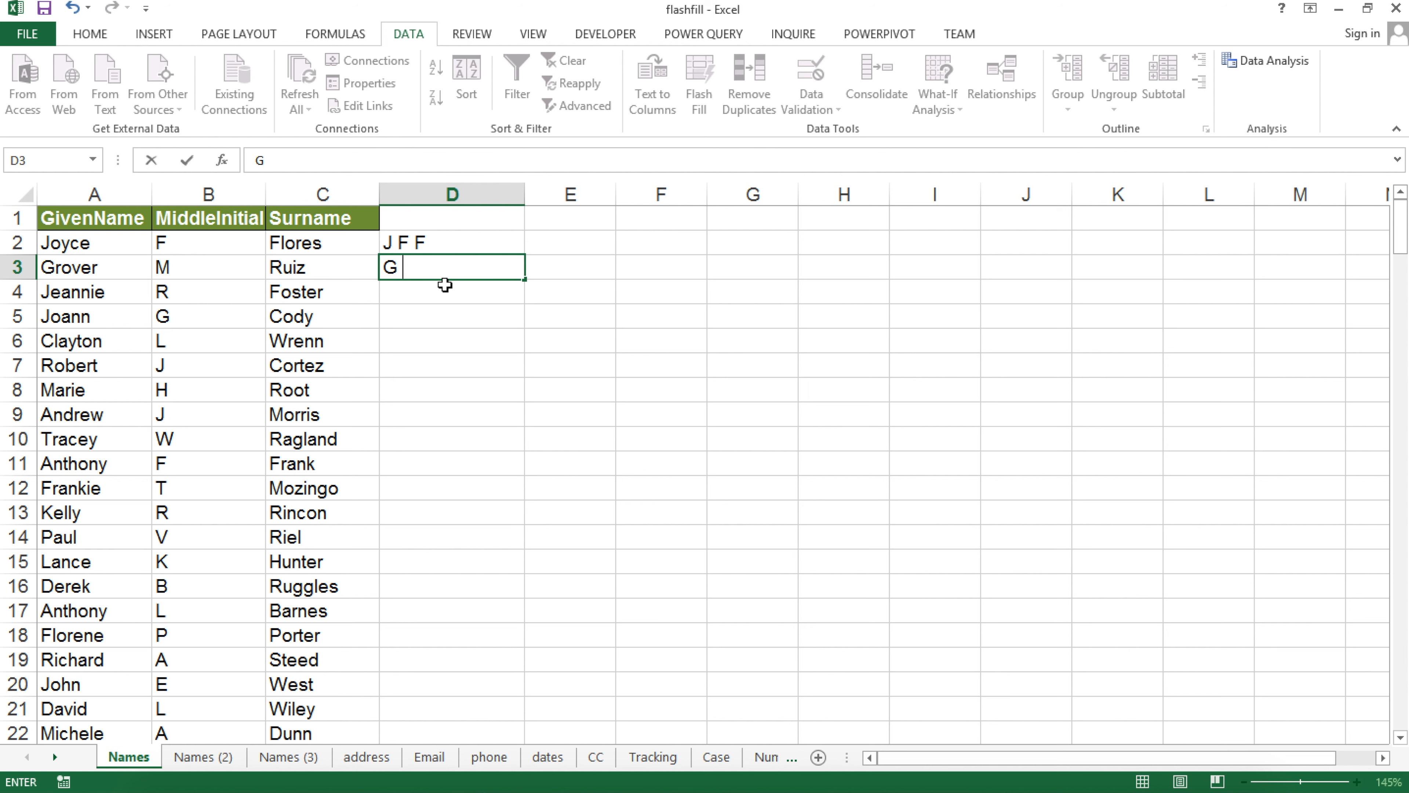
{"action": "type", "text": "M R"}
{"action": "key", "text": "Return"}
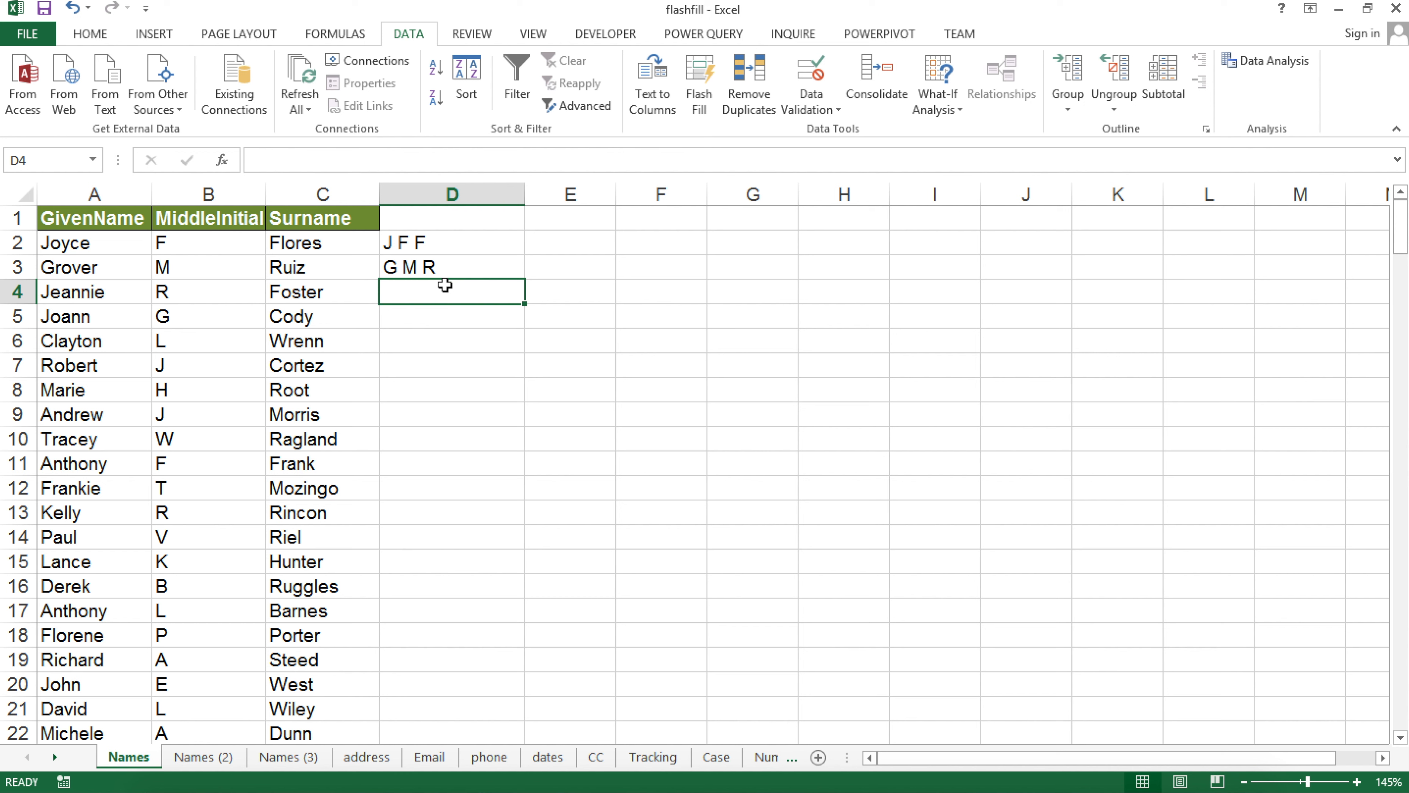
{"action": "key", "text": "ctrl+e"}
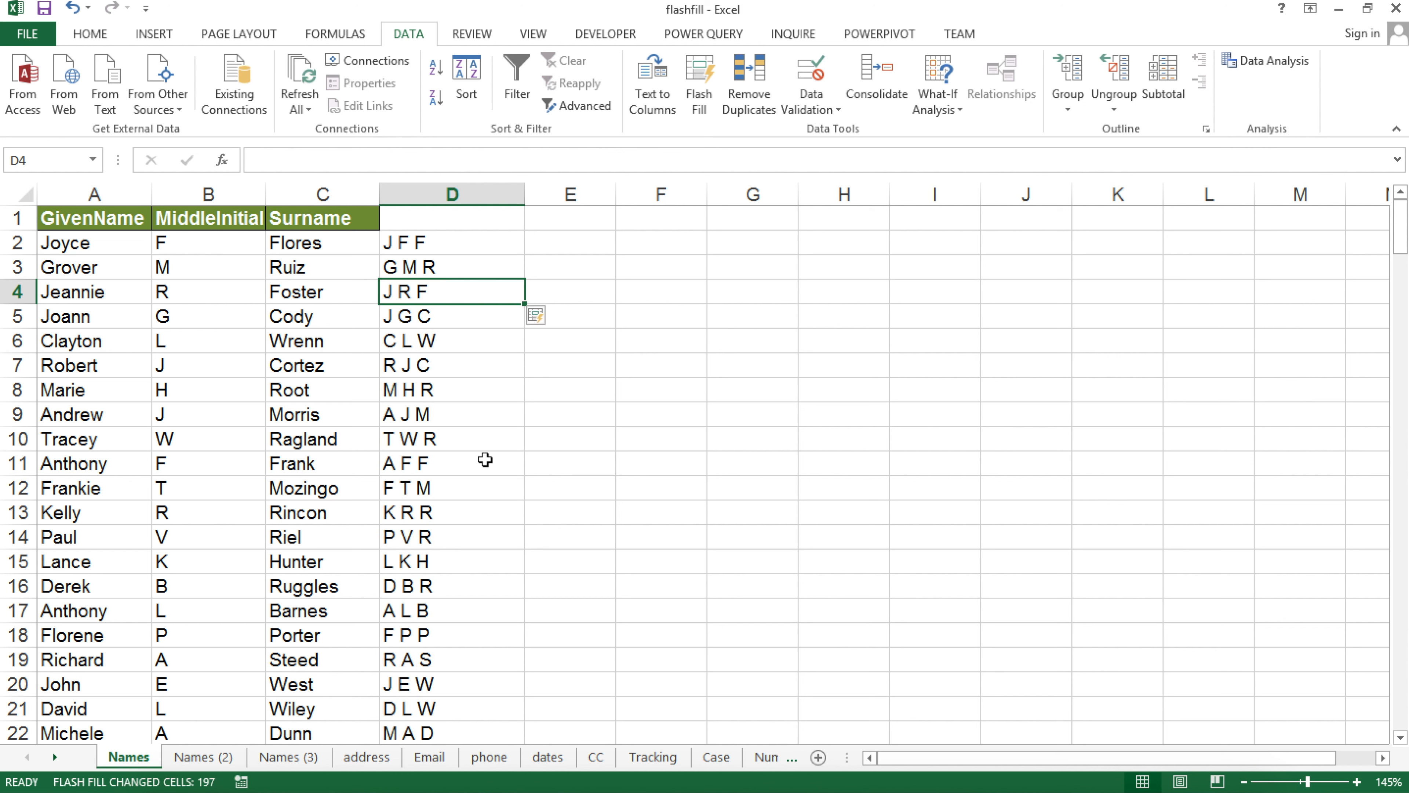
{"action": "key", "text": "ctrl+z"}
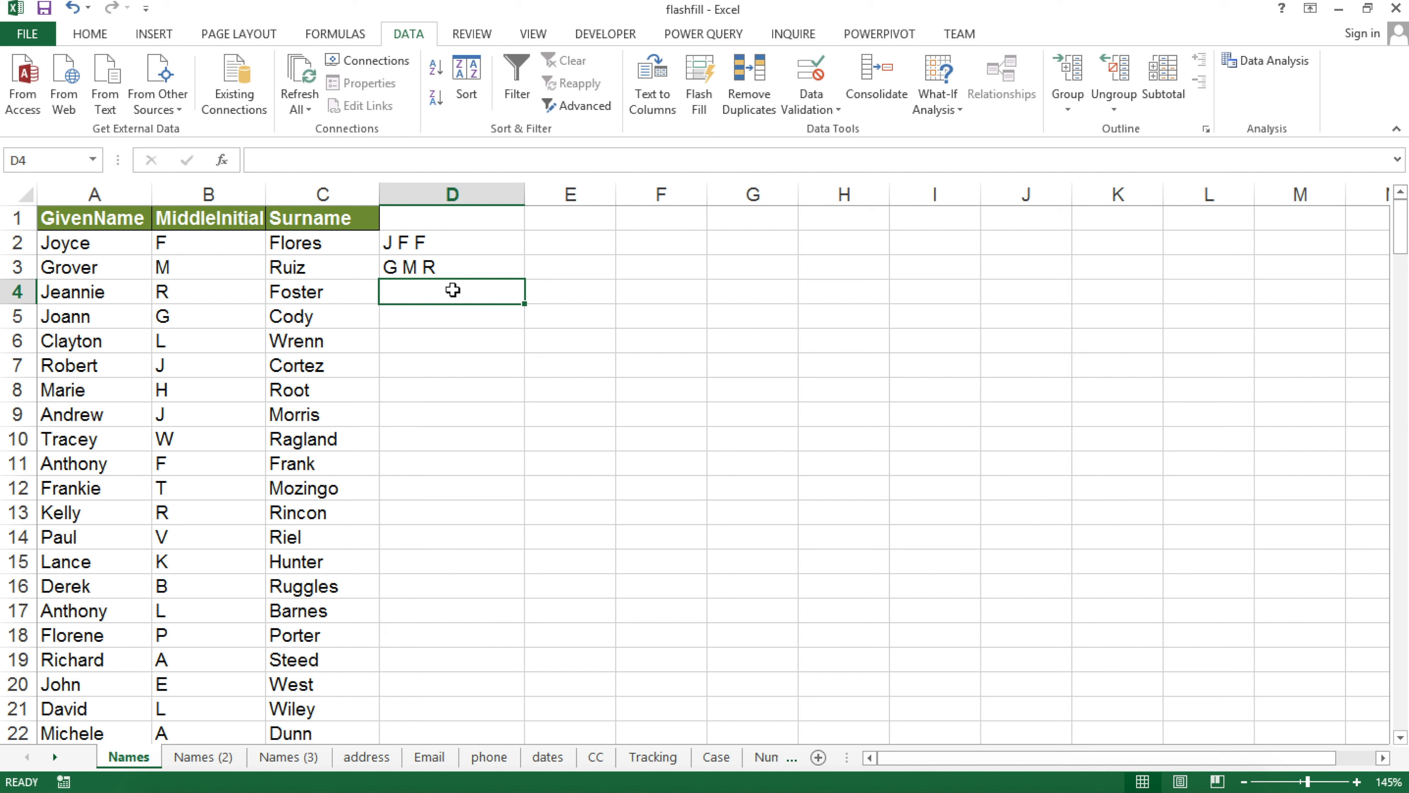
{"action": "key", "text": "ctrl+z"}
{"action": "key", "text": "ctrl+z"}
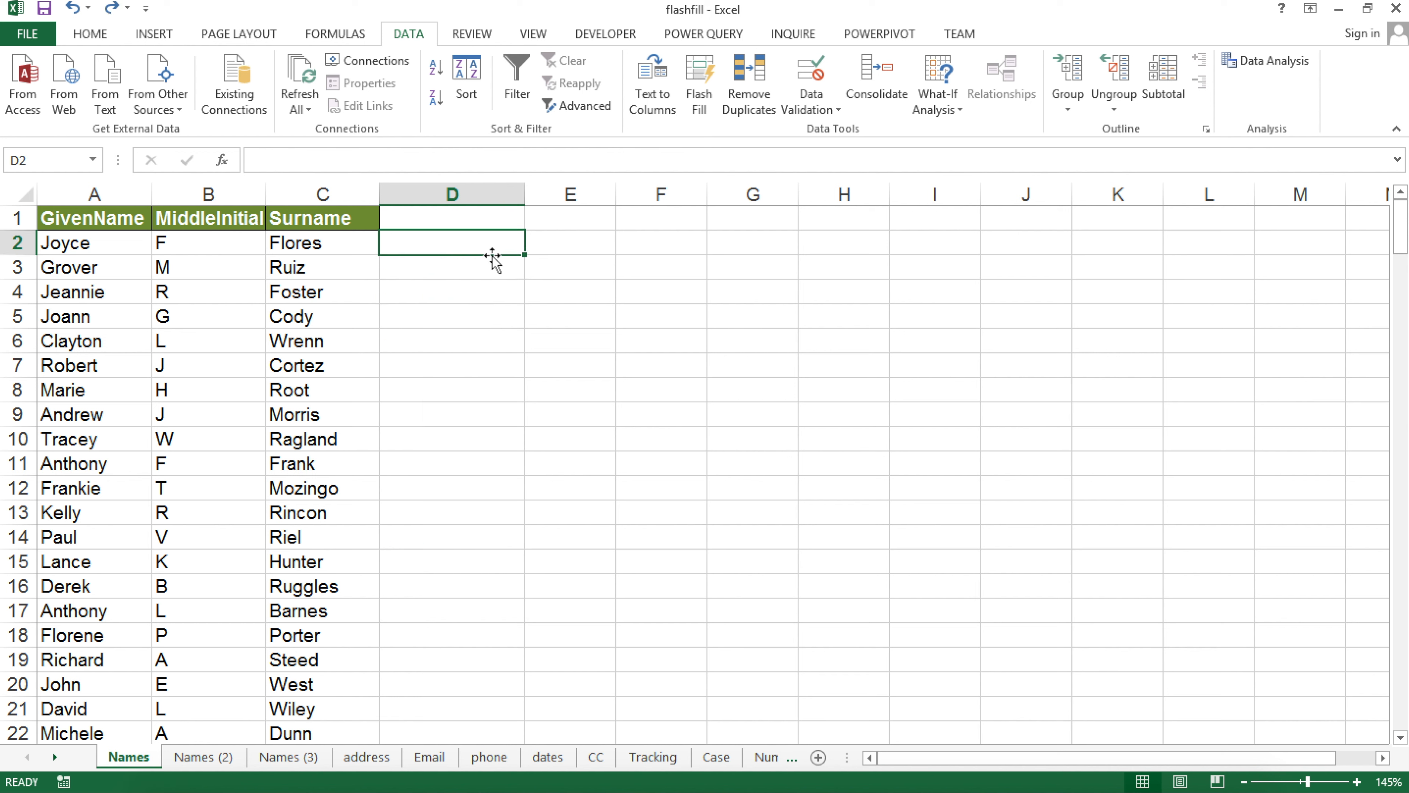
{"action": "key", "text": "Return"}
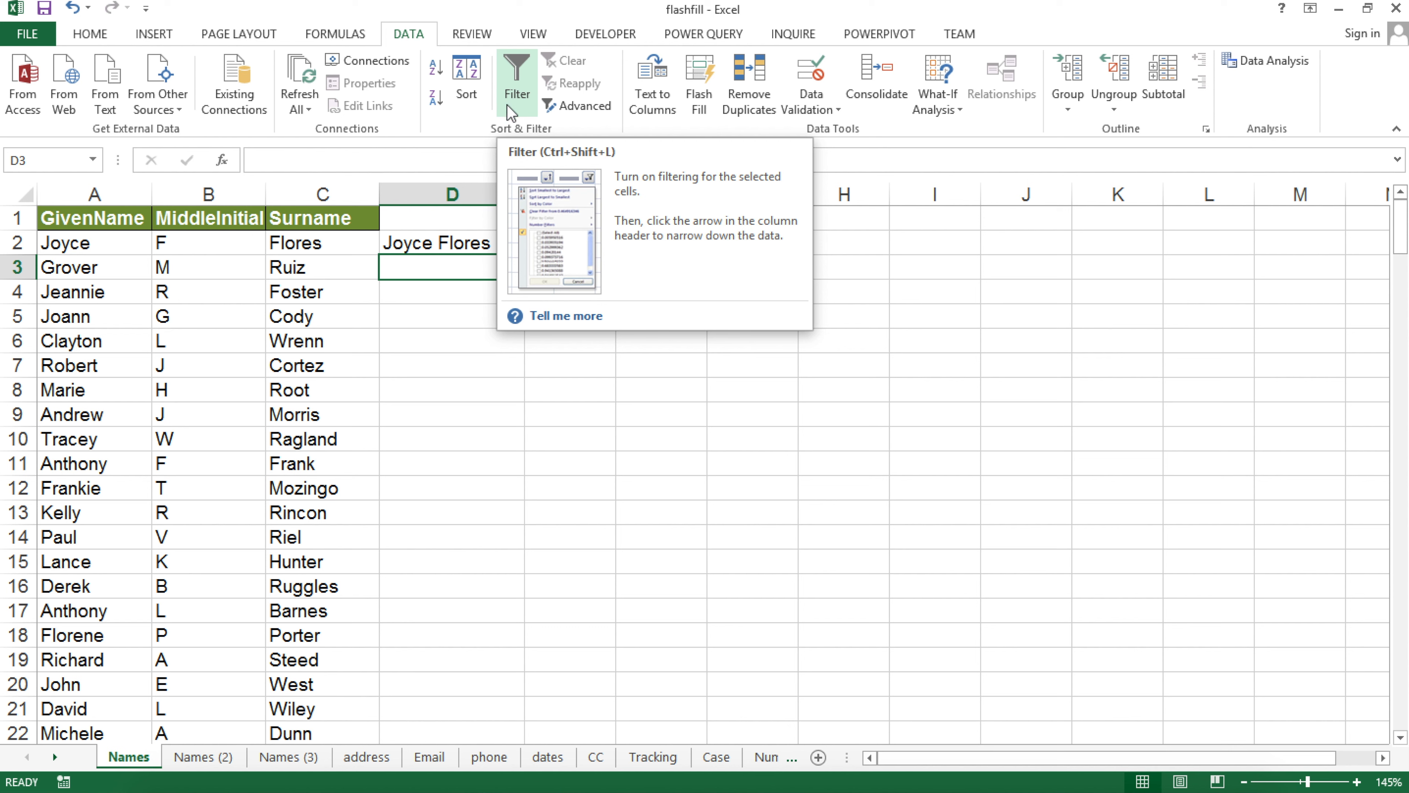
{"action": "key", "text": "ctrl+e"}
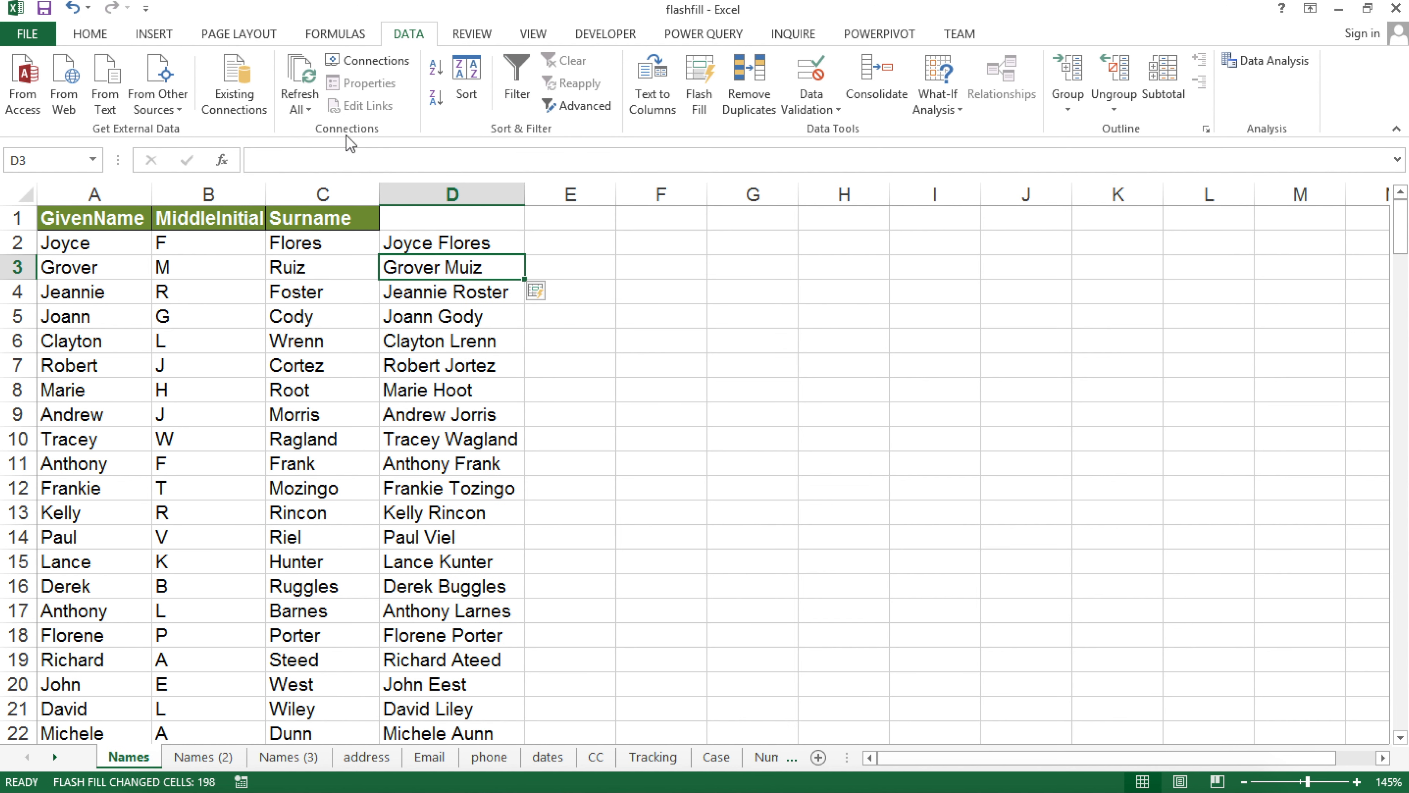
{"action": "left_click", "coordinate": [221, 759]}
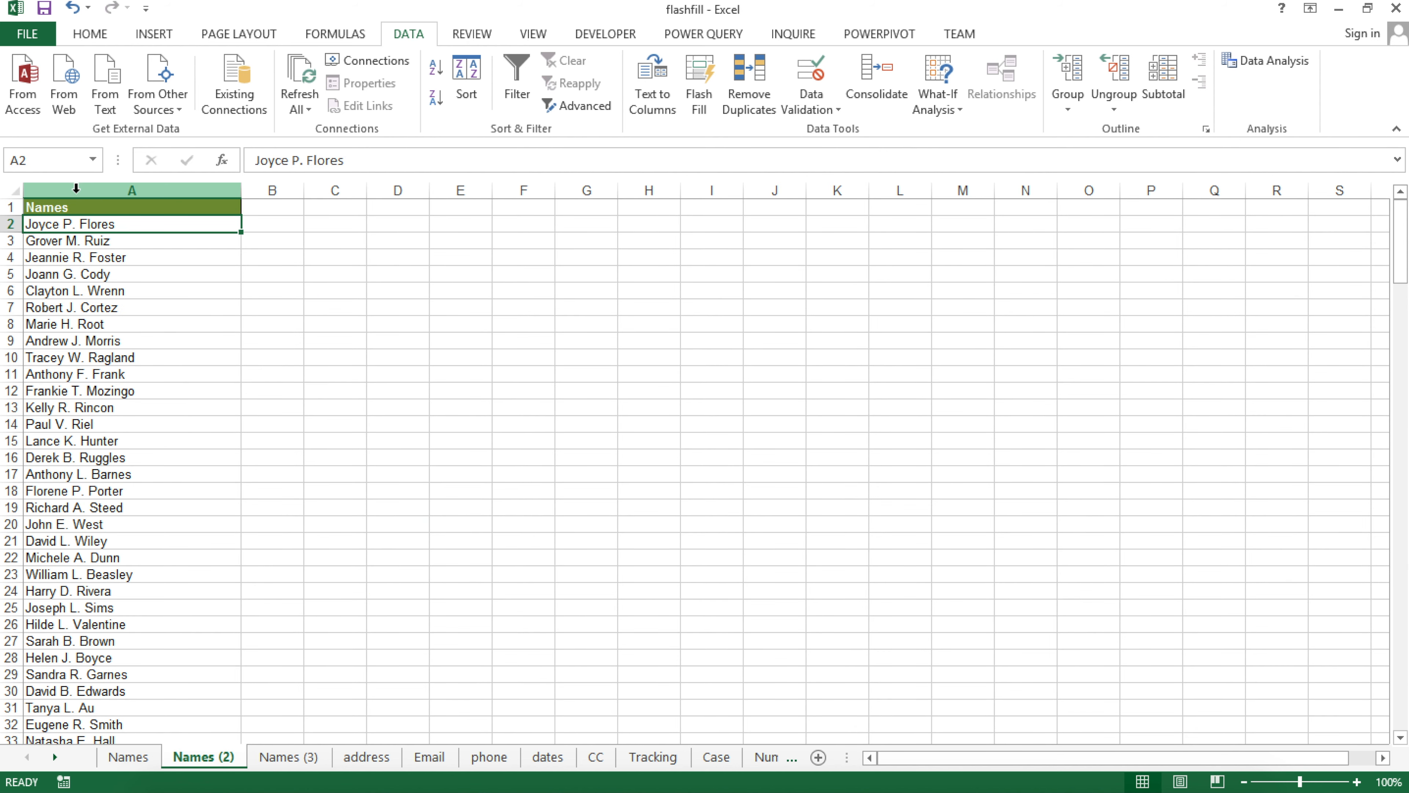
Fill column B with given names from the examples Joyce and Grover
{"action": "left_click", "coordinate": [75, 201]}
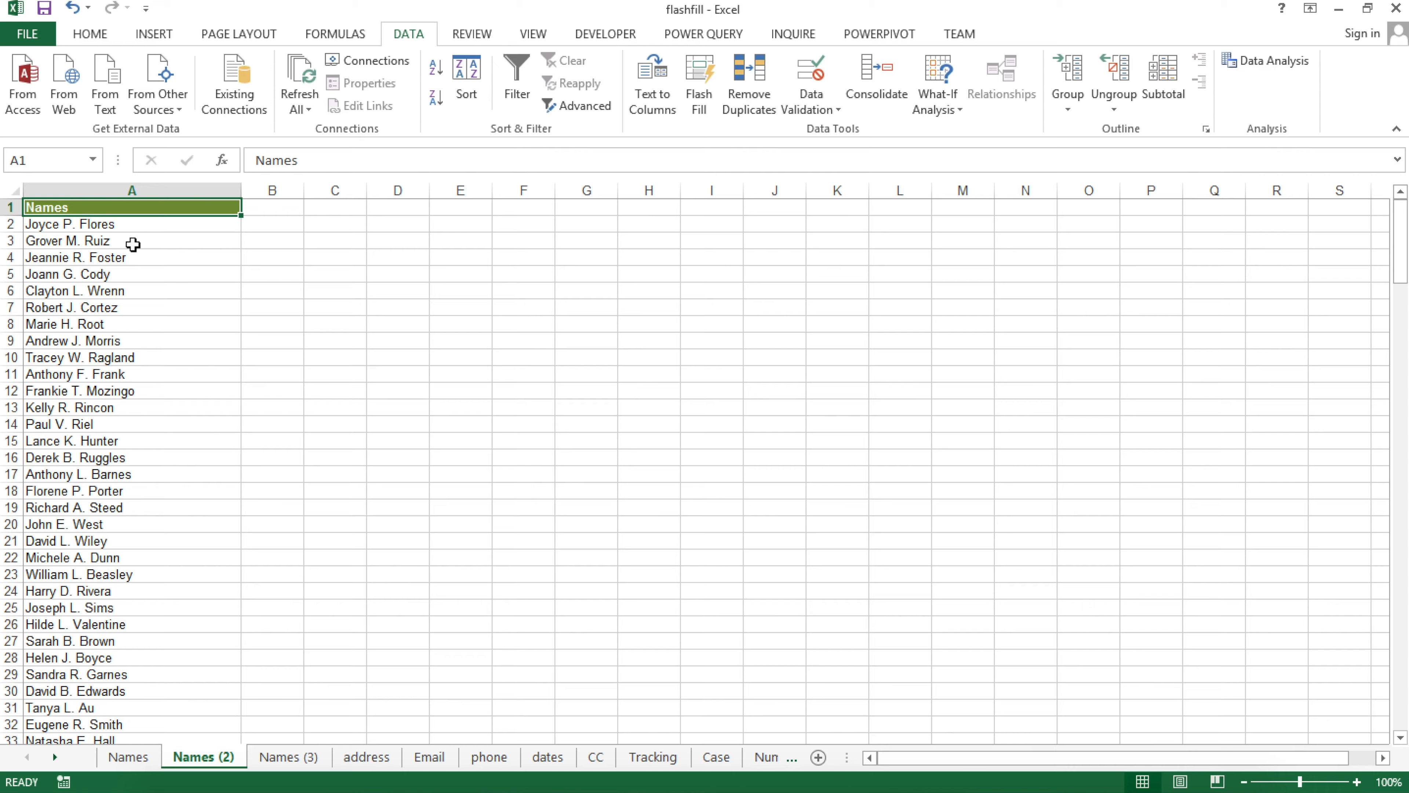
{"action": "scroll", "coordinate": [149, 277], "scroll_direction": "down", "scroll_amount": 2}
{"action": "scroll", "coordinate": [148, 278], "scroll_direction": "up", "scroll_amount": 10}
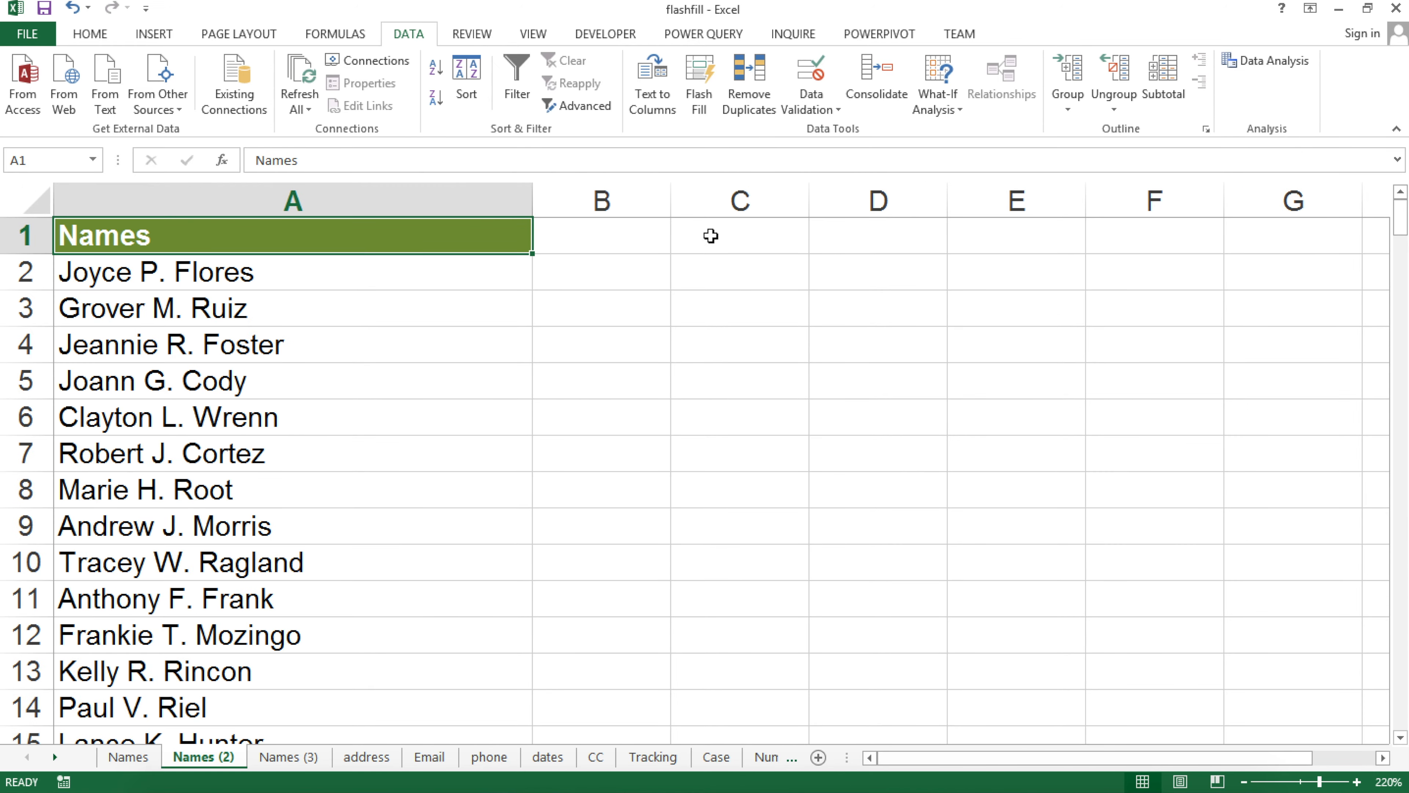
{"action": "left_click", "coordinate": [593, 259]}
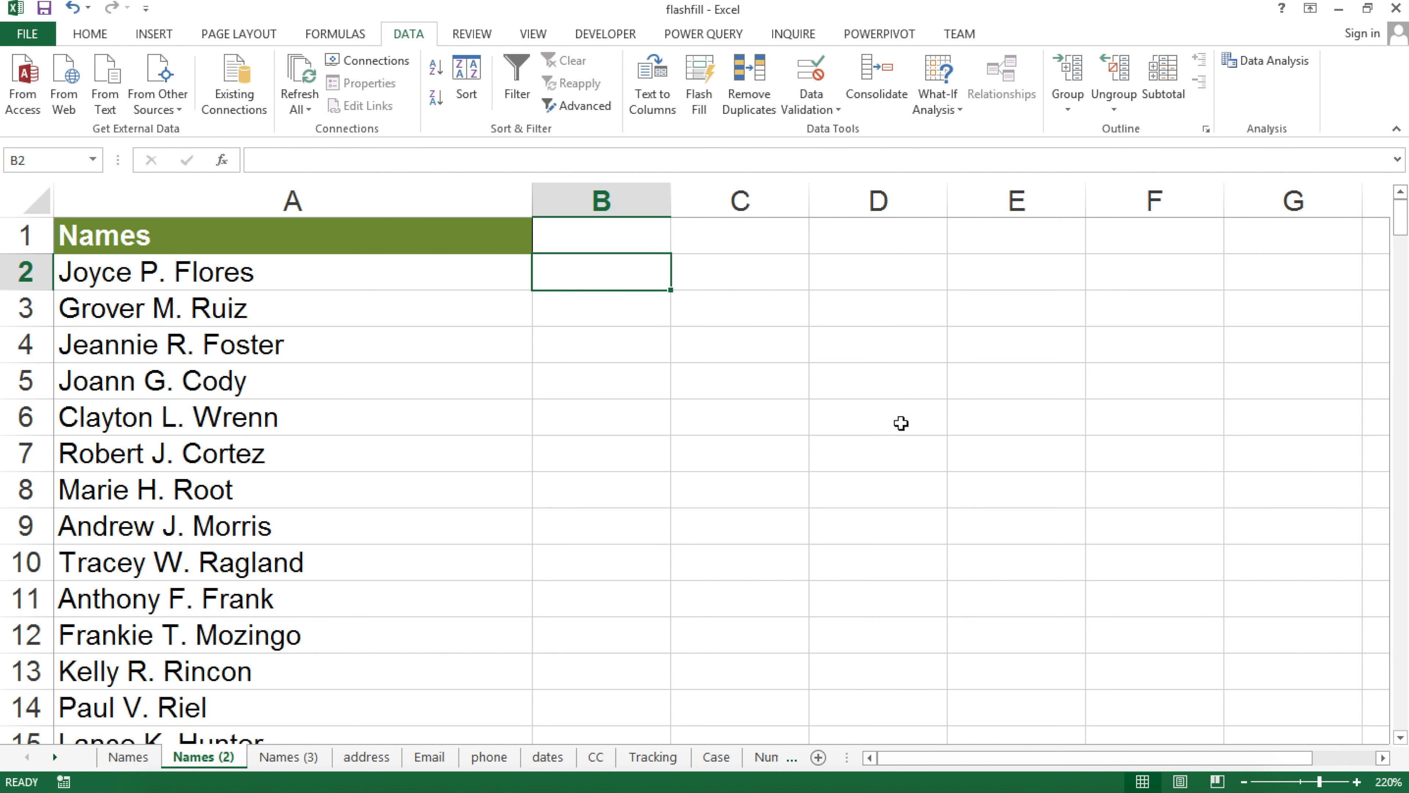
{"action": "type", "text": "Joyce"}
{"action": "key", "text": "Return"}
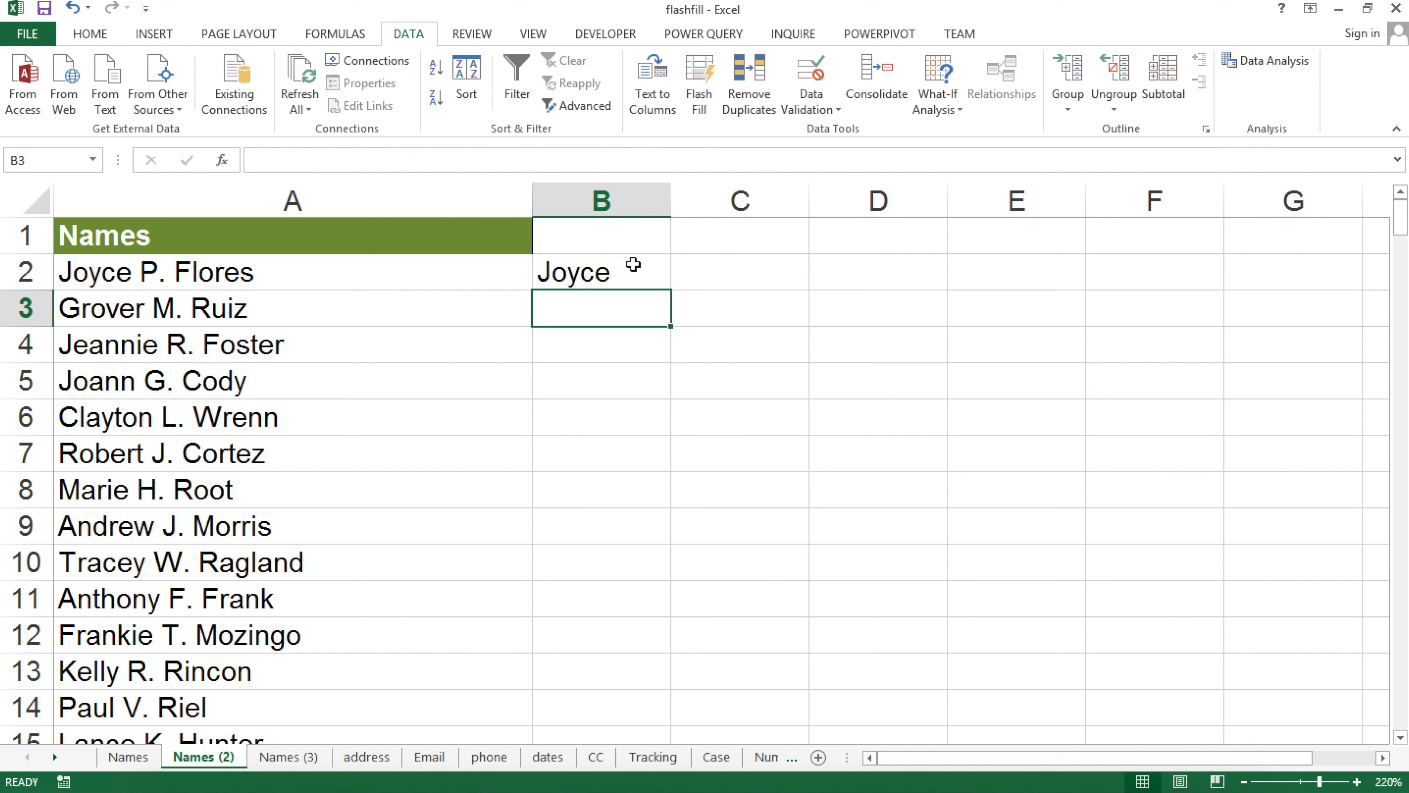
{"action": "type", "text": "Grover"}
{"action": "key", "text": "Return"}
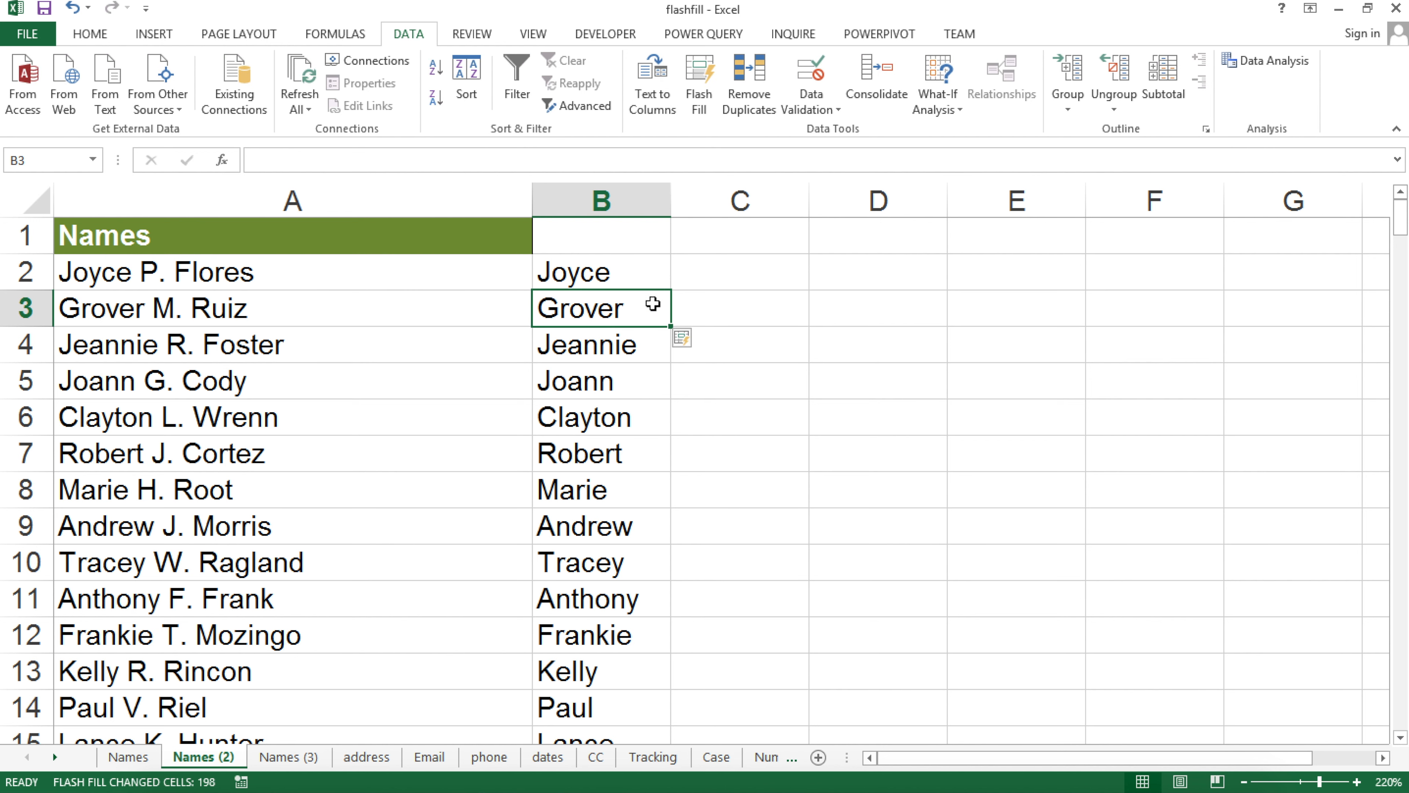
Flash Fill column C with middle initials without periods, starting from 'P' in C2
{"action": "left_click", "coordinate": [713, 271]}
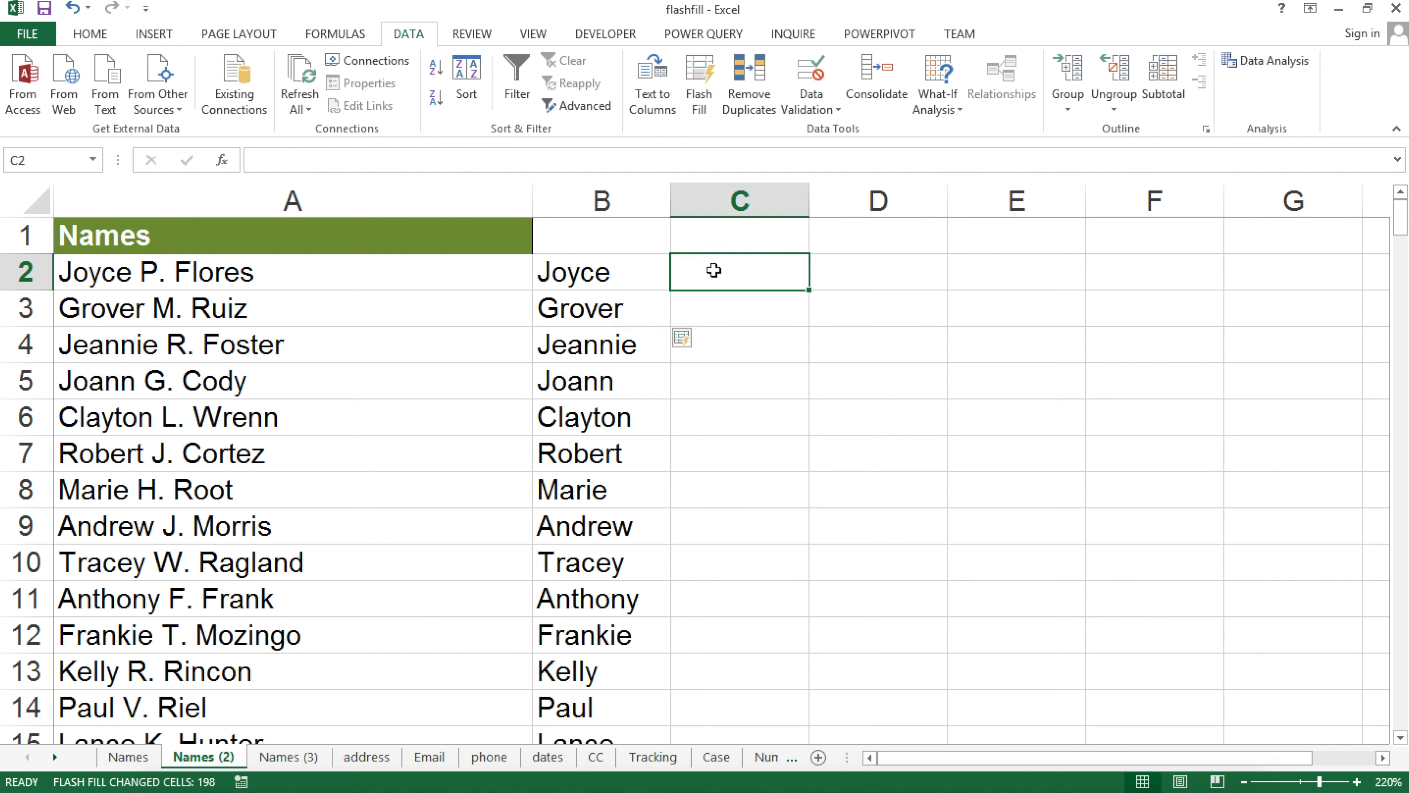
{"action": "type", "text": "P."}
{"action": "key", "text": "Return"}
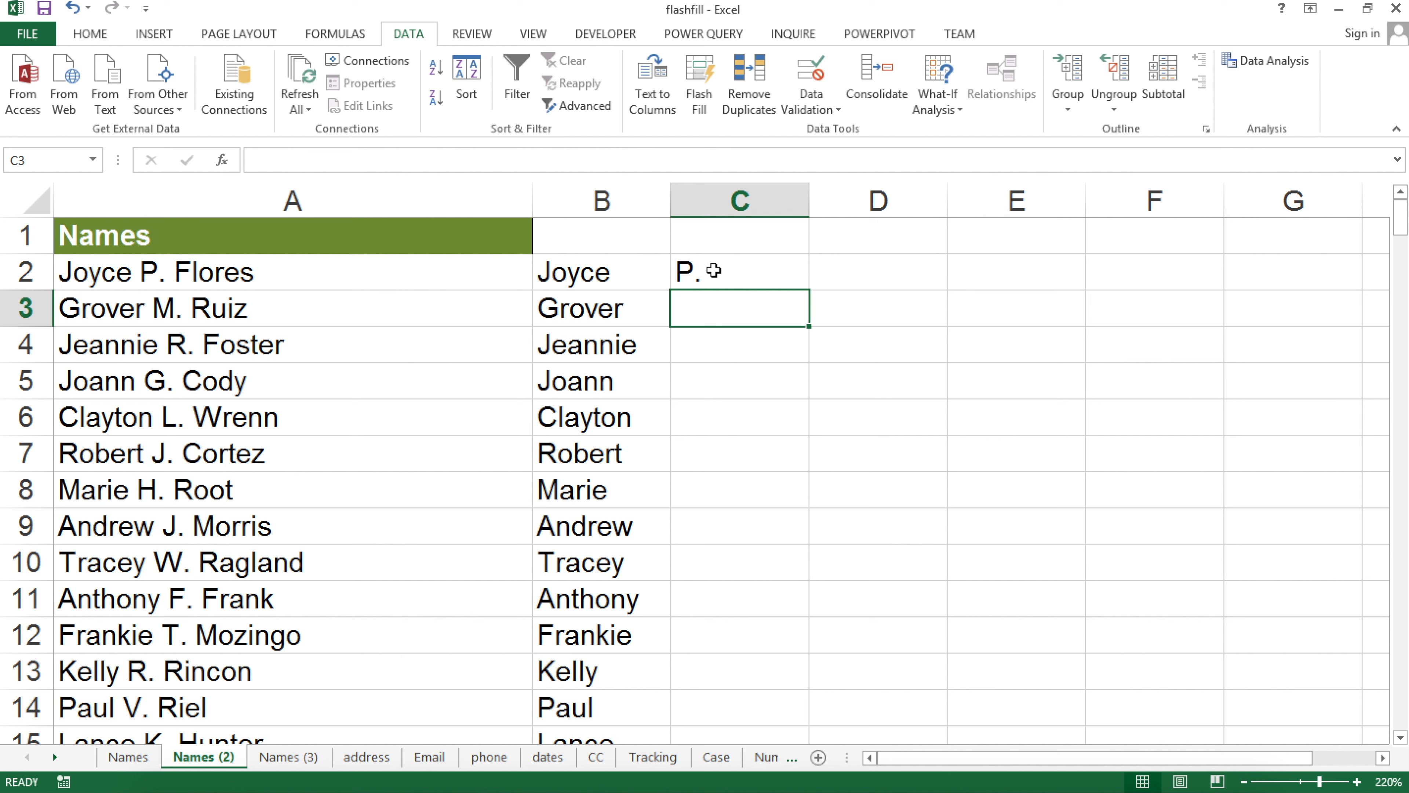
{"action": "key", "text": "ctrl+e"}
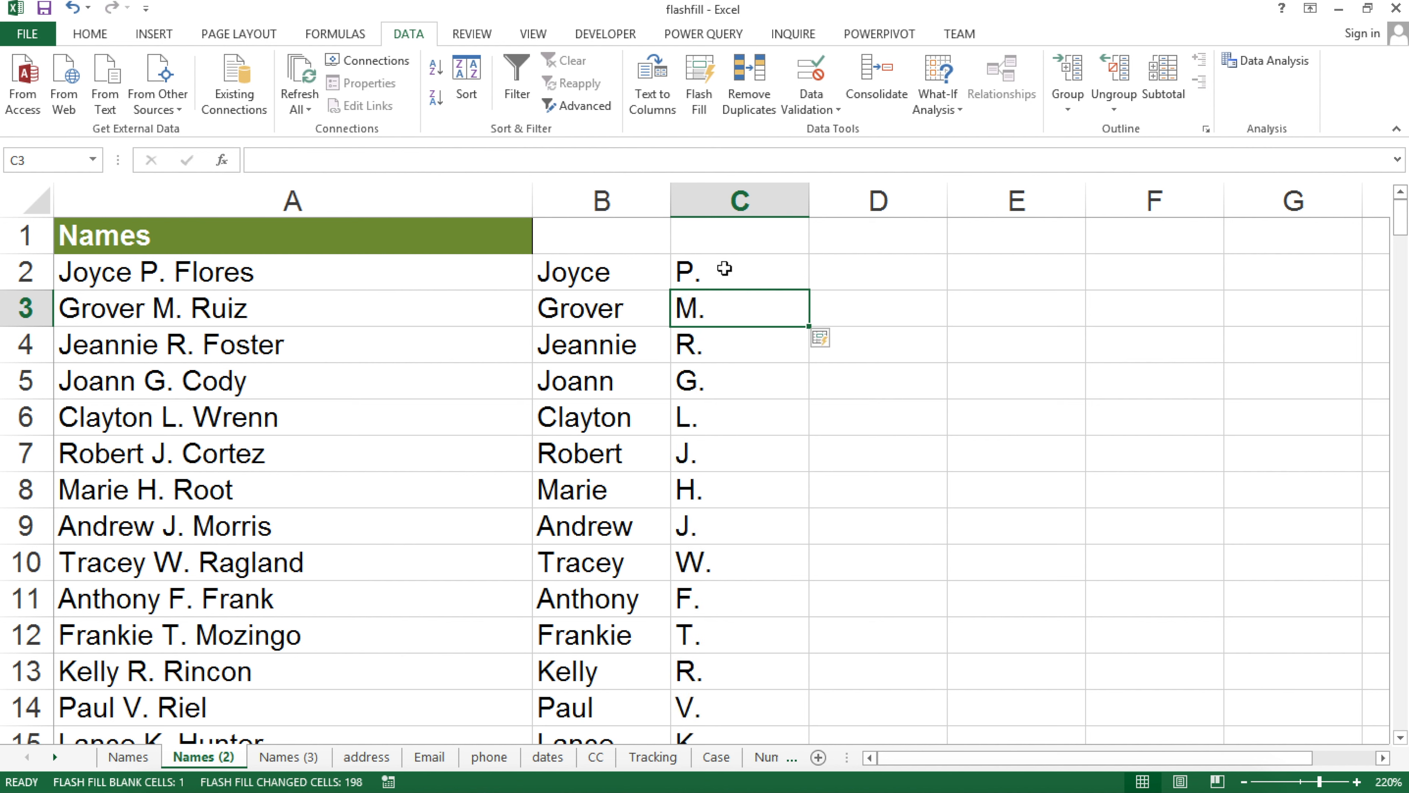
{"action": "key", "text": "ctrl+z"}
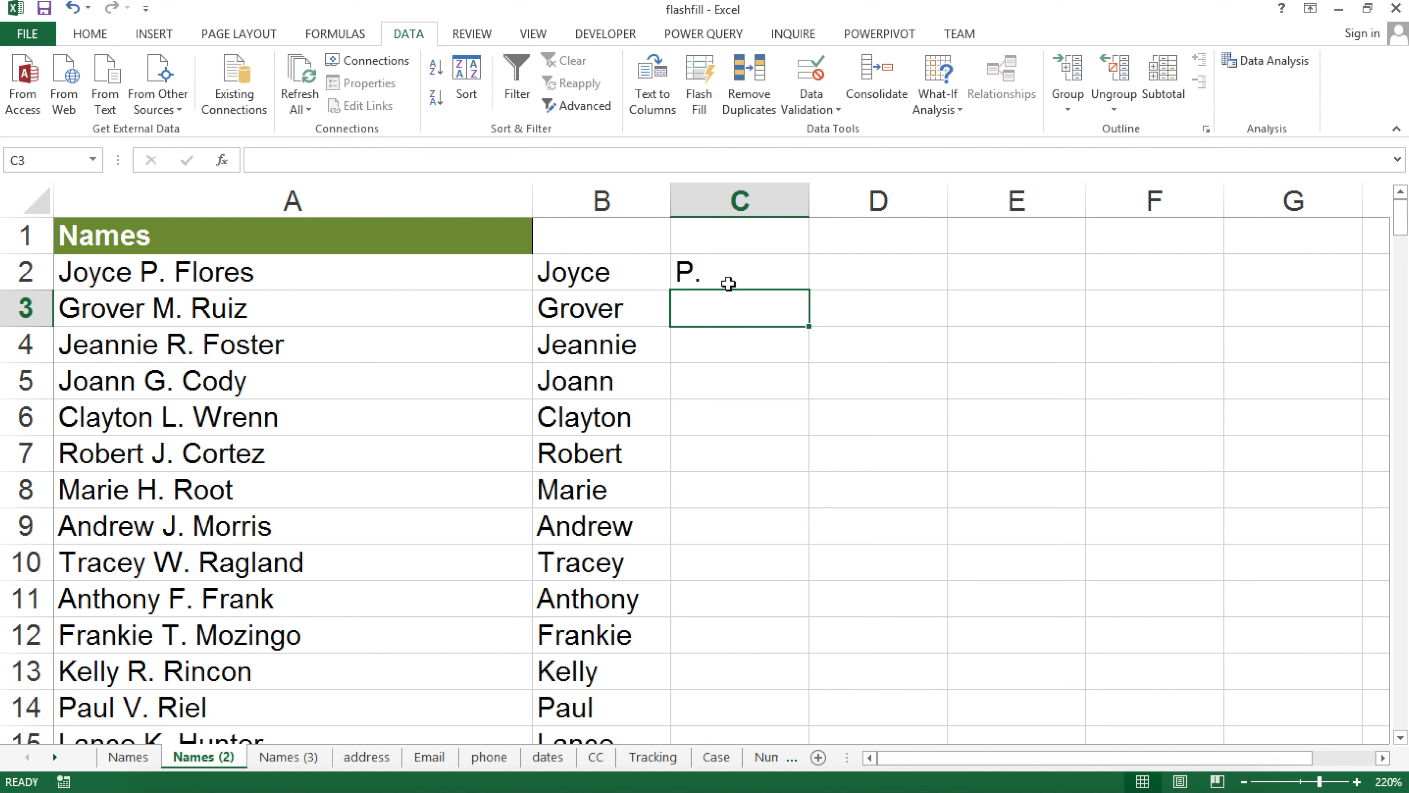
{"action": "key", "text": "ctrl+z"}
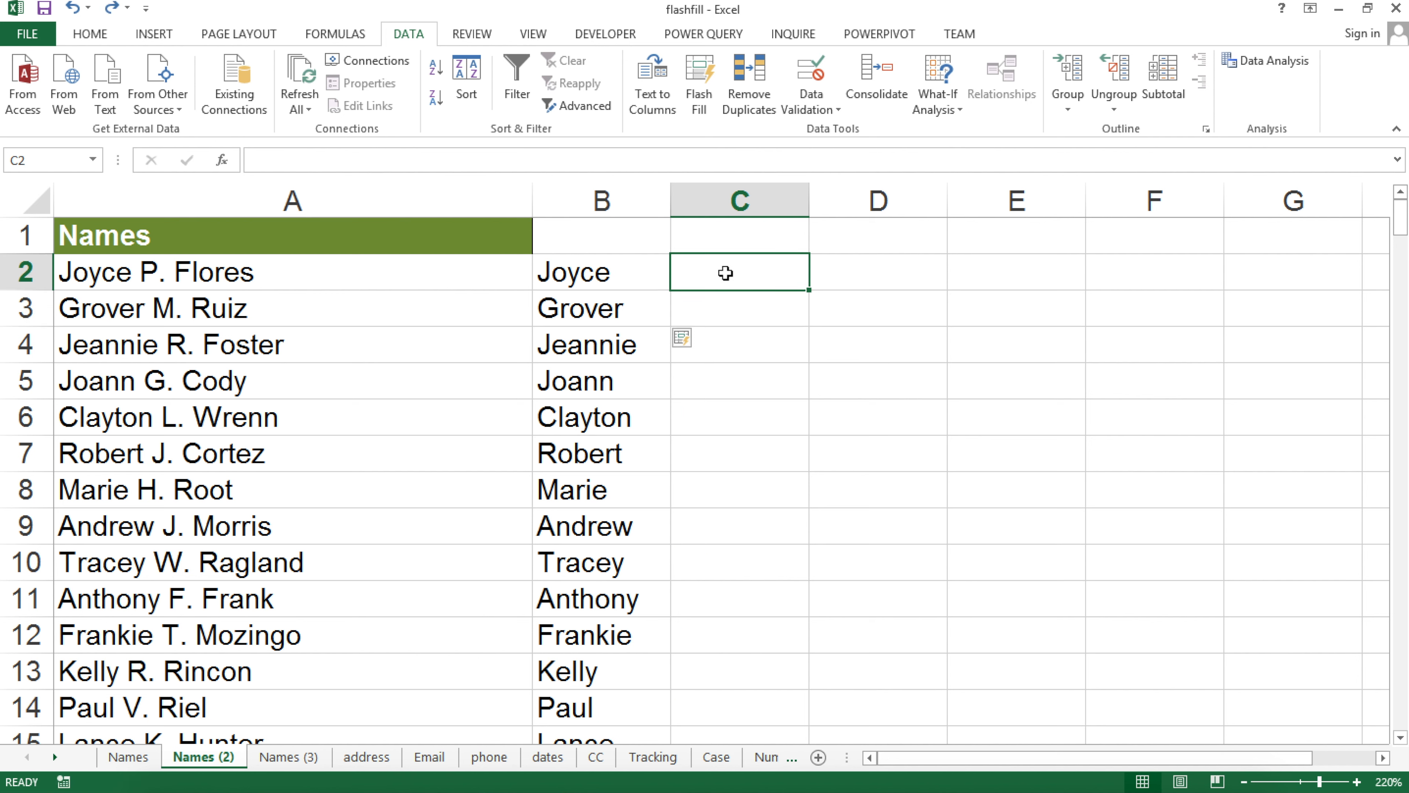
{"action": "type", "text": "O"}
{"action": "key", "text": "BackSpace"}
{"action": "type", "text": "P"}
{"action": "key", "text": "Return"}
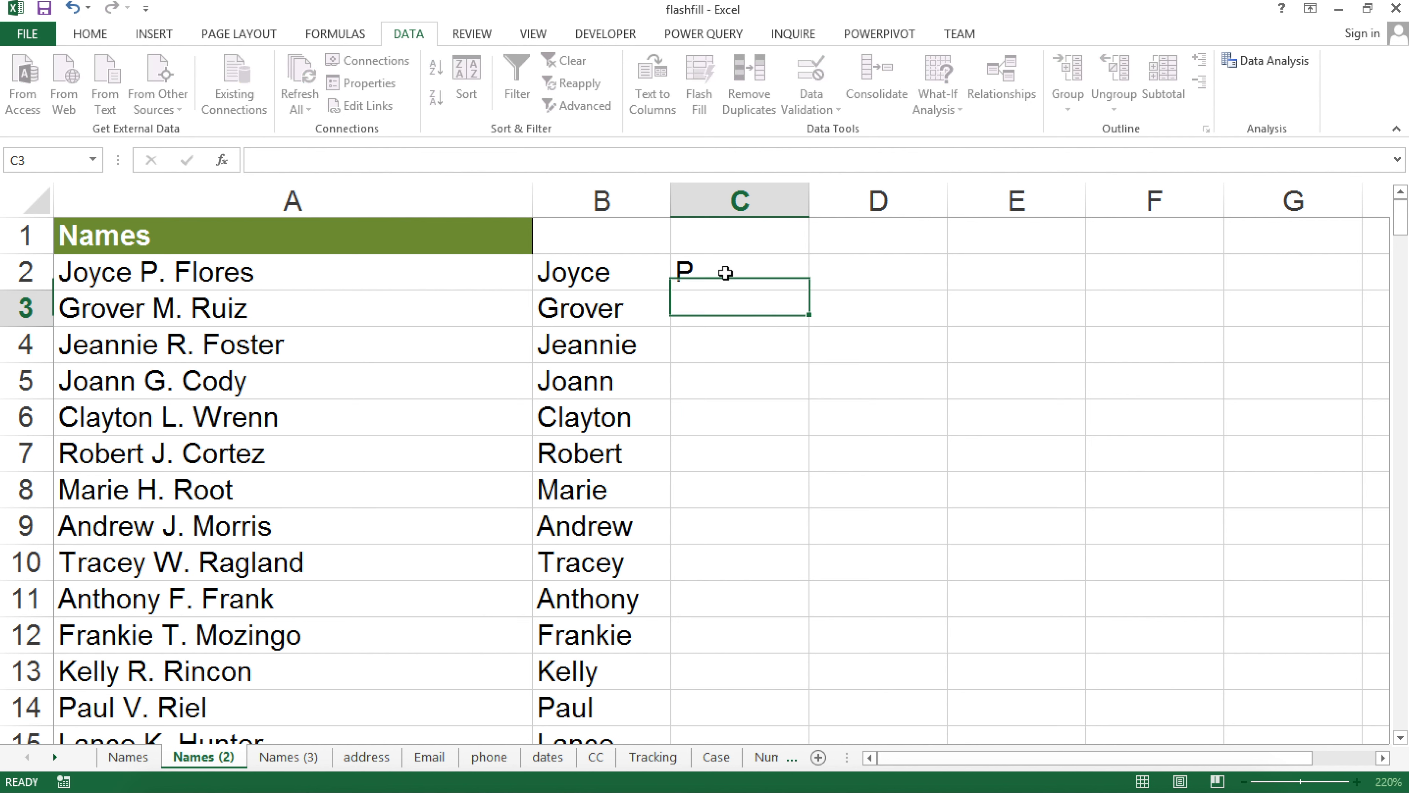
{"action": "key", "text": "ctrl+e"}
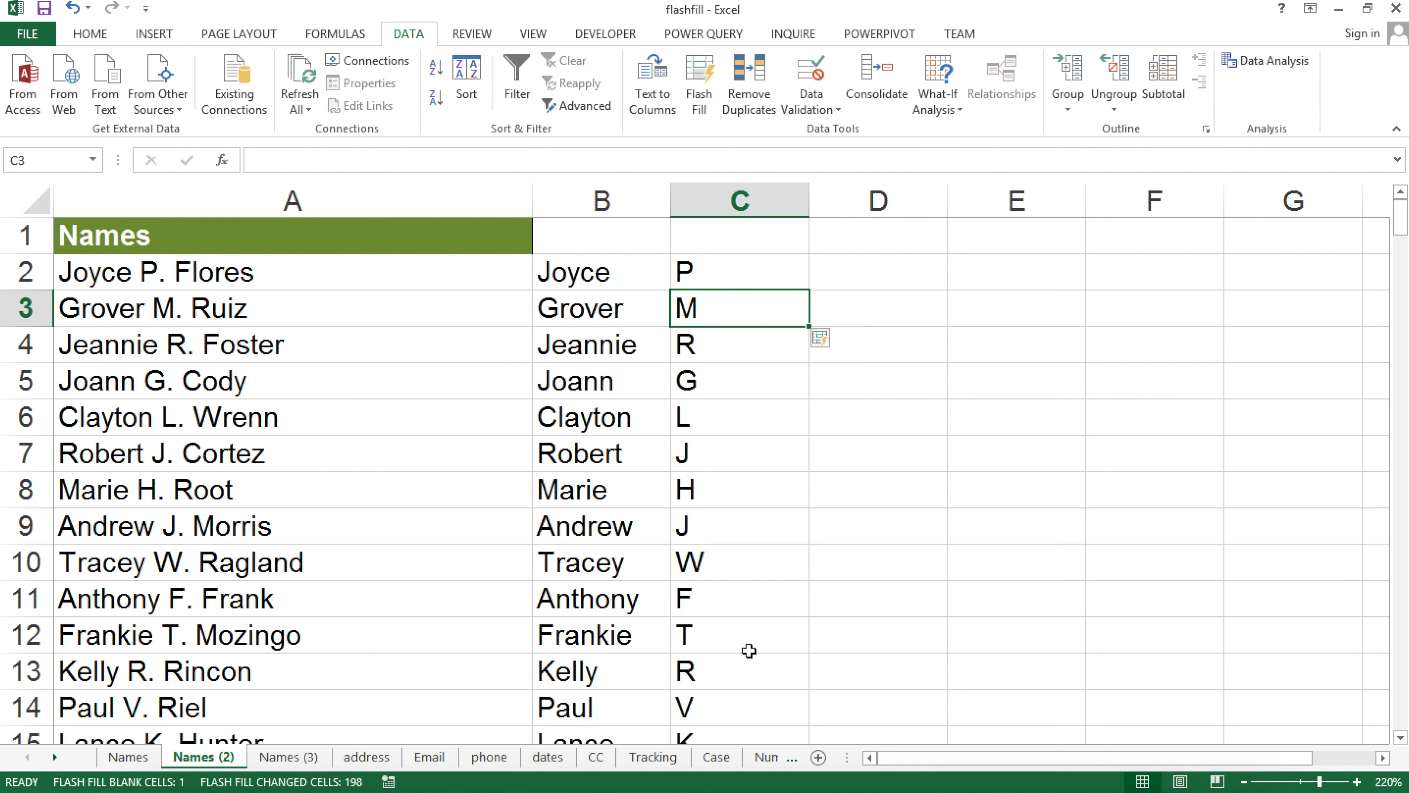
Flash Fill column D with last names from the example 'Flores' in D2
{"action": "left_click", "coordinate": [884, 266]}
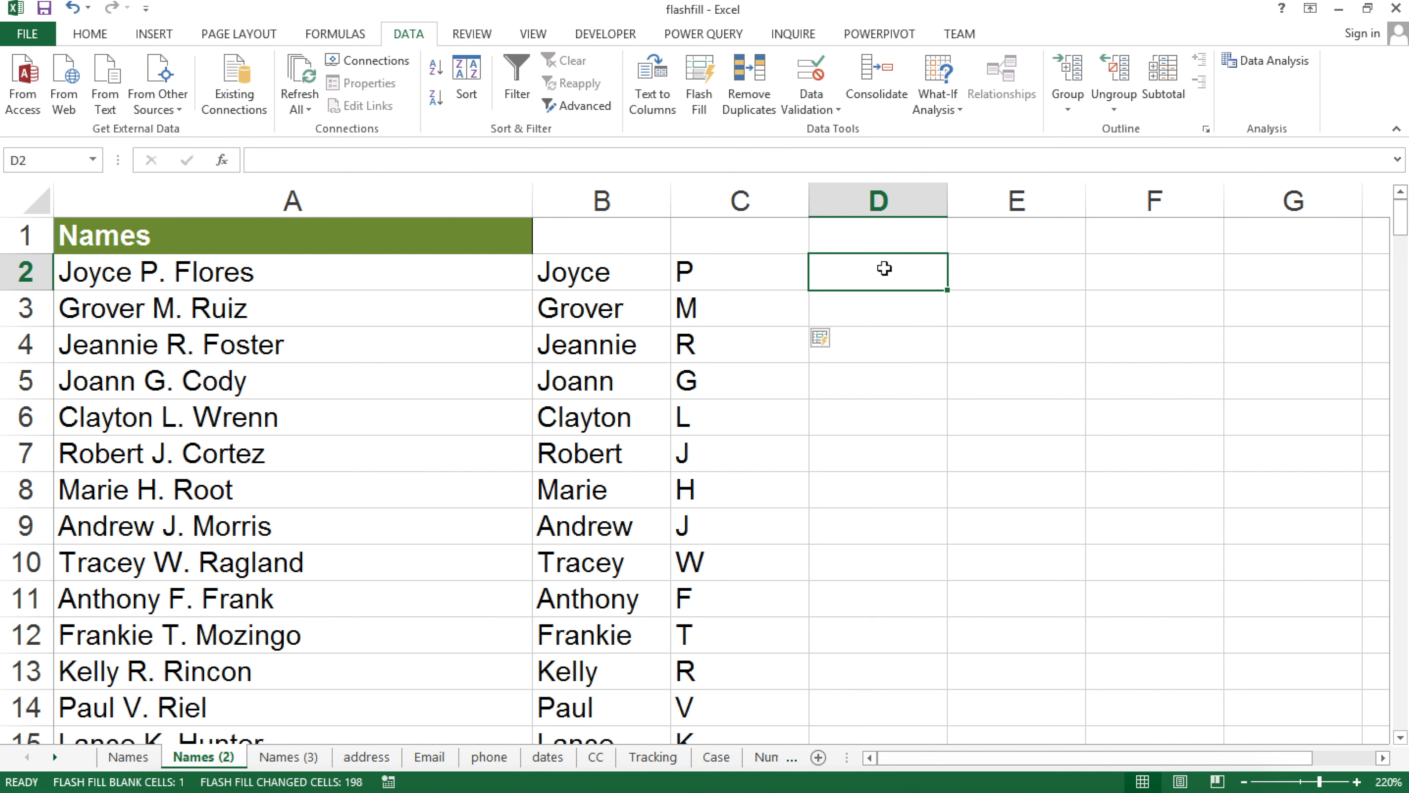
{"action": "type", "text": "Flores"}
{"action": "key", "text": "Return"}
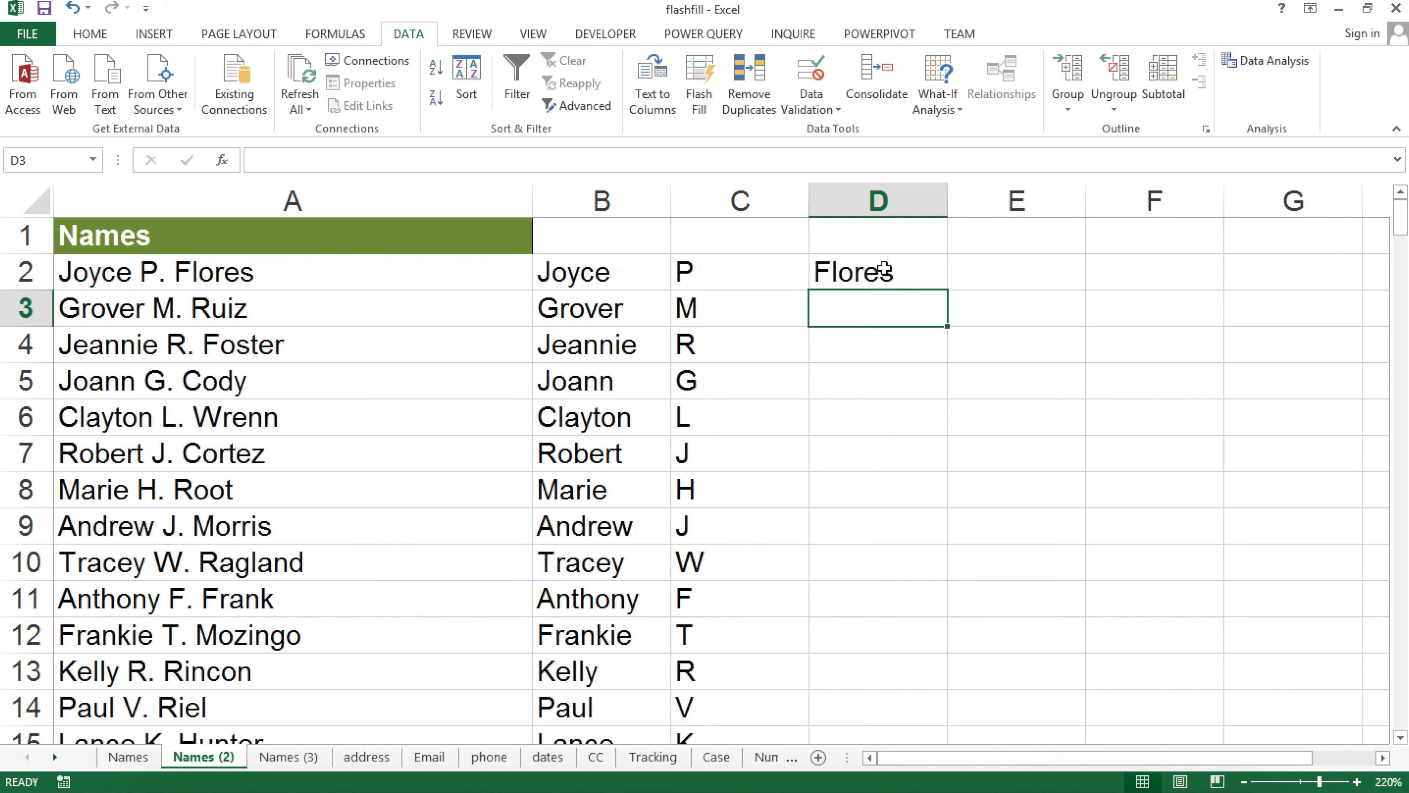
{"action": "key", "text": "ctrl+e"}
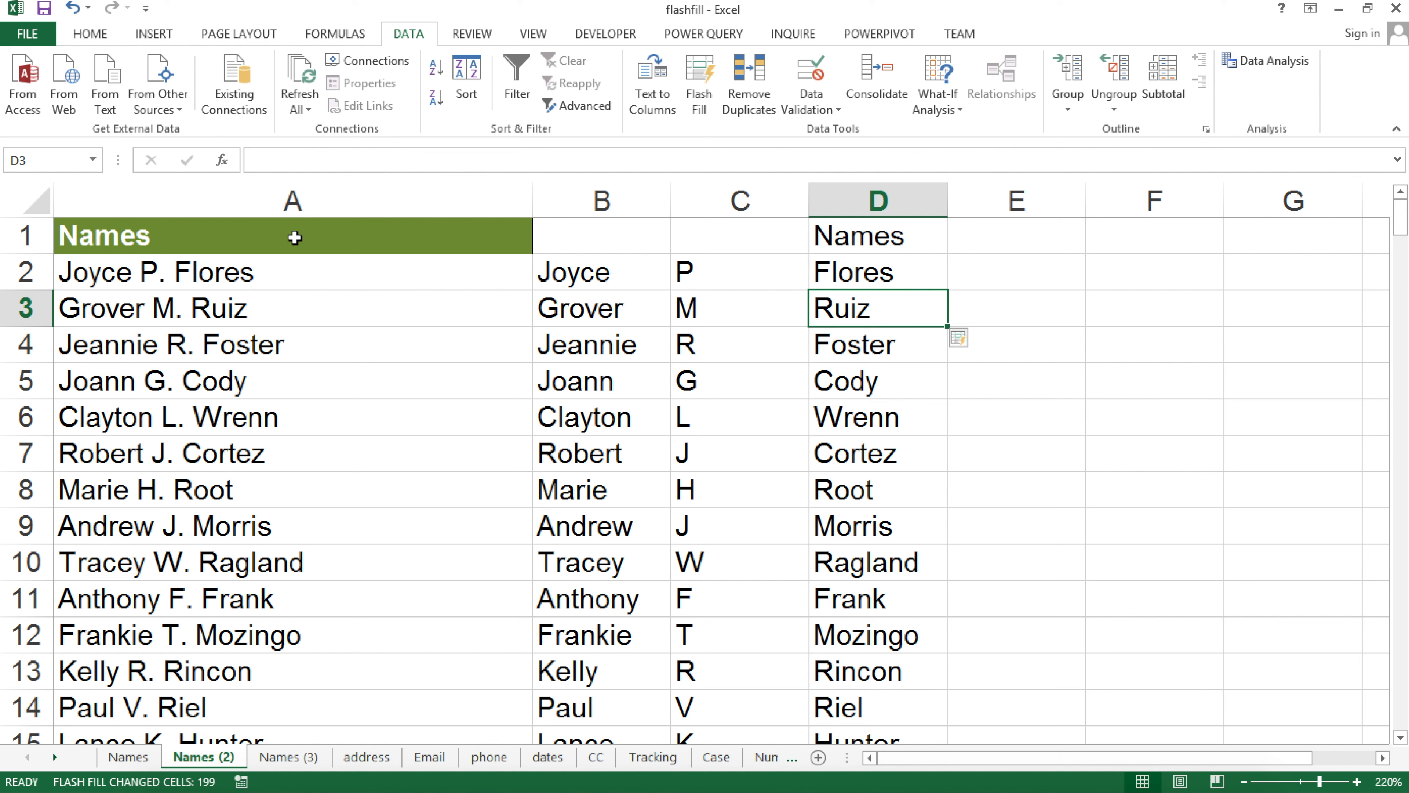
{"action": "left_click_drag", "start_coordinate": [618, 211], "coordinate": [924, 201]}
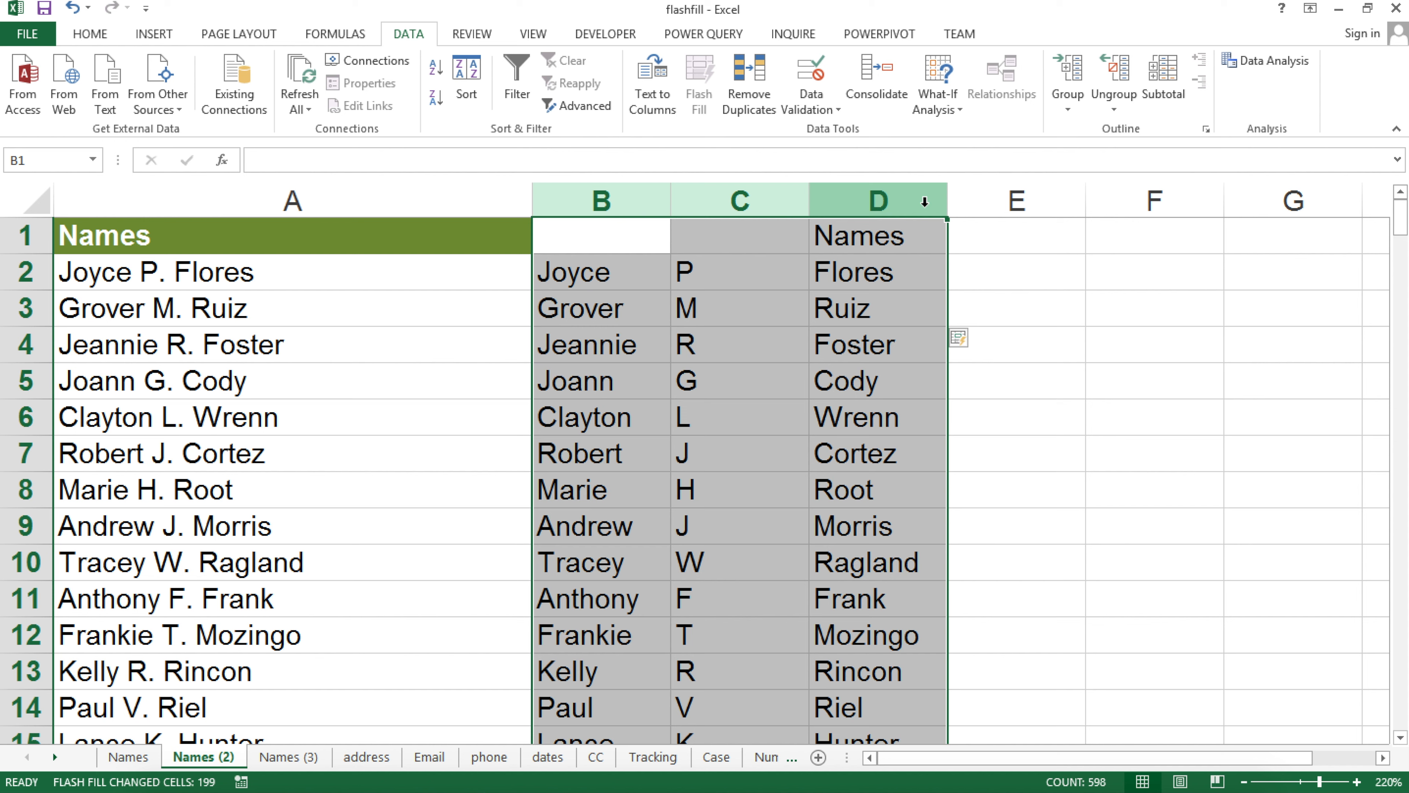
Clear the contents of columns B to D, leaving the full names in column A
{"action": "key", "text": "Delete"}
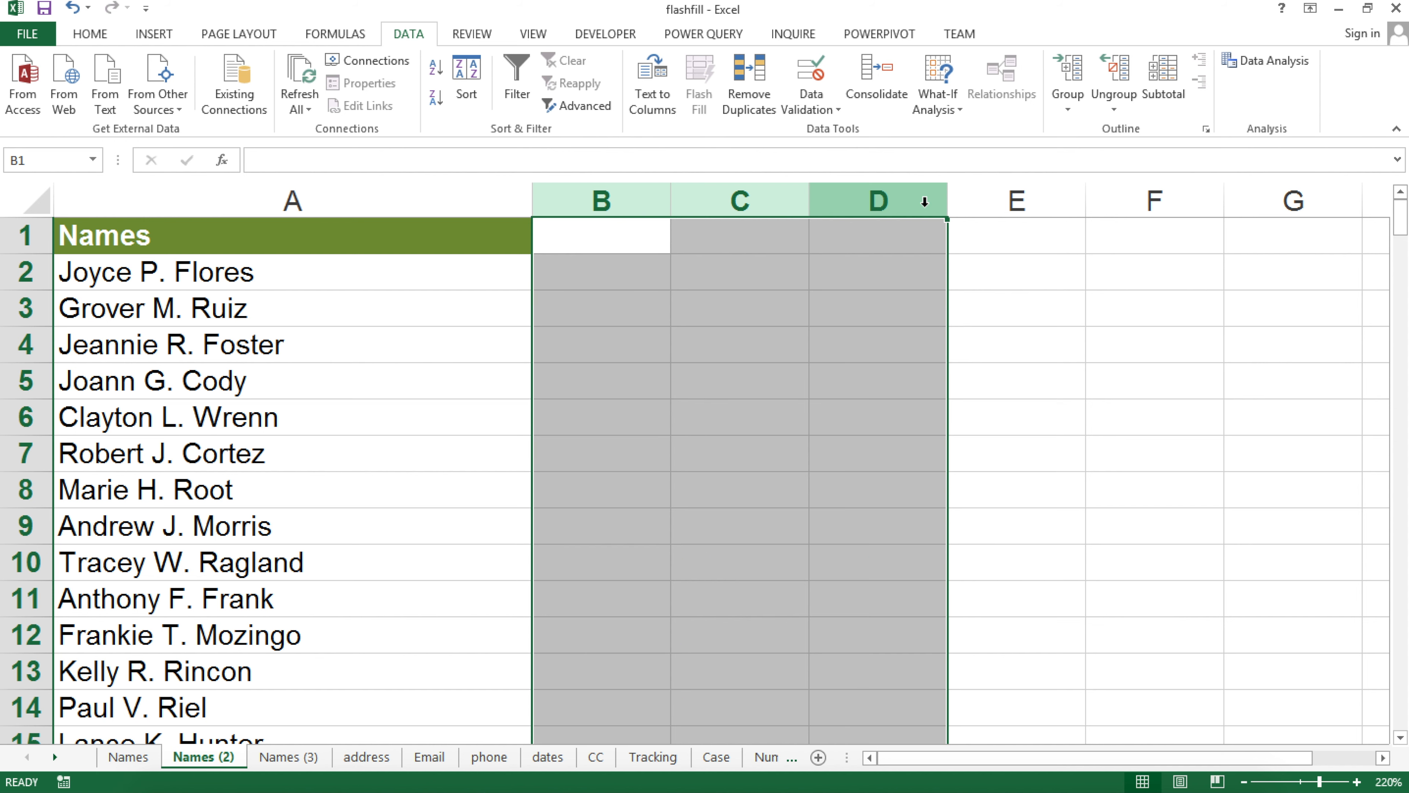
{"action": "left_click", "coordinate": [356, 207]}
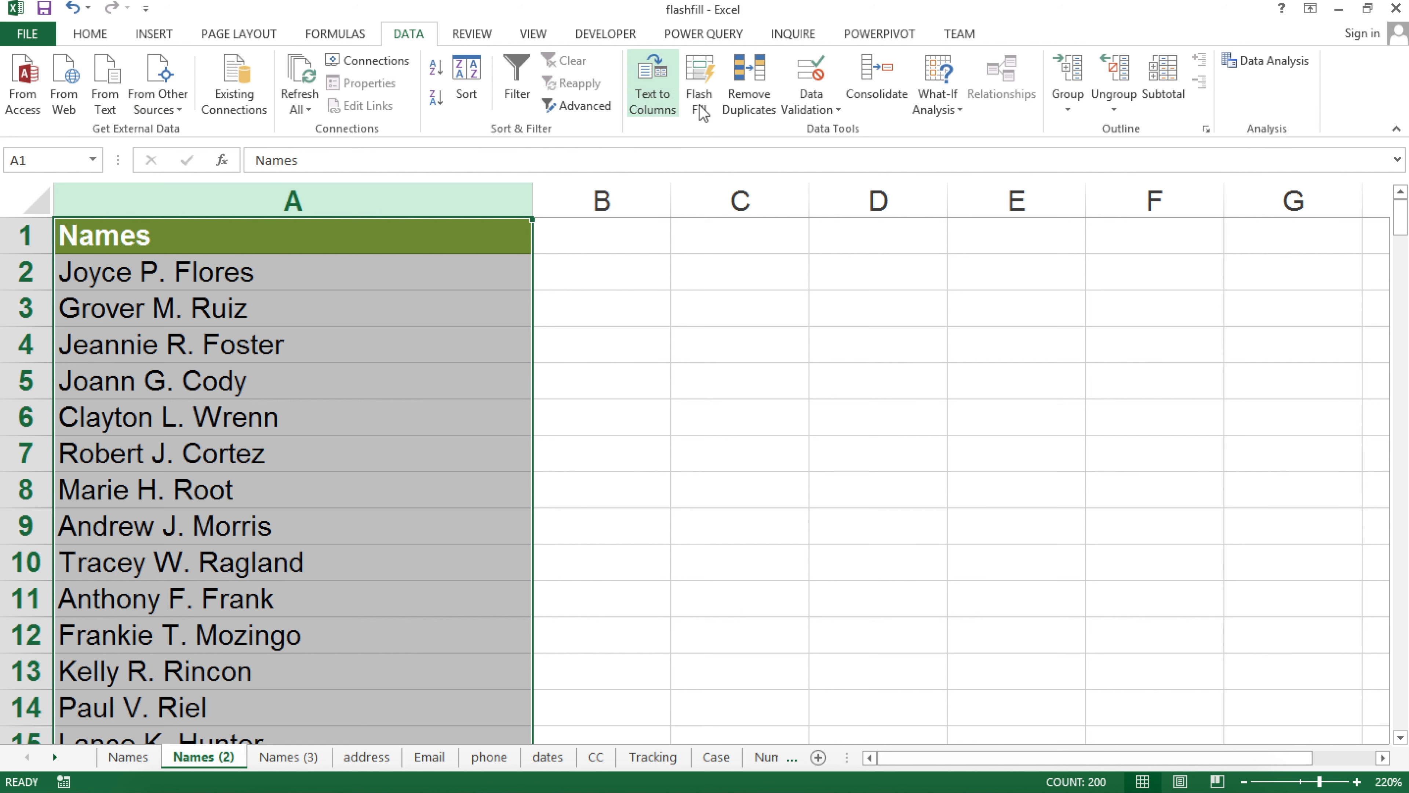
{"action": "left_click", "coordinate": [653, 89]}
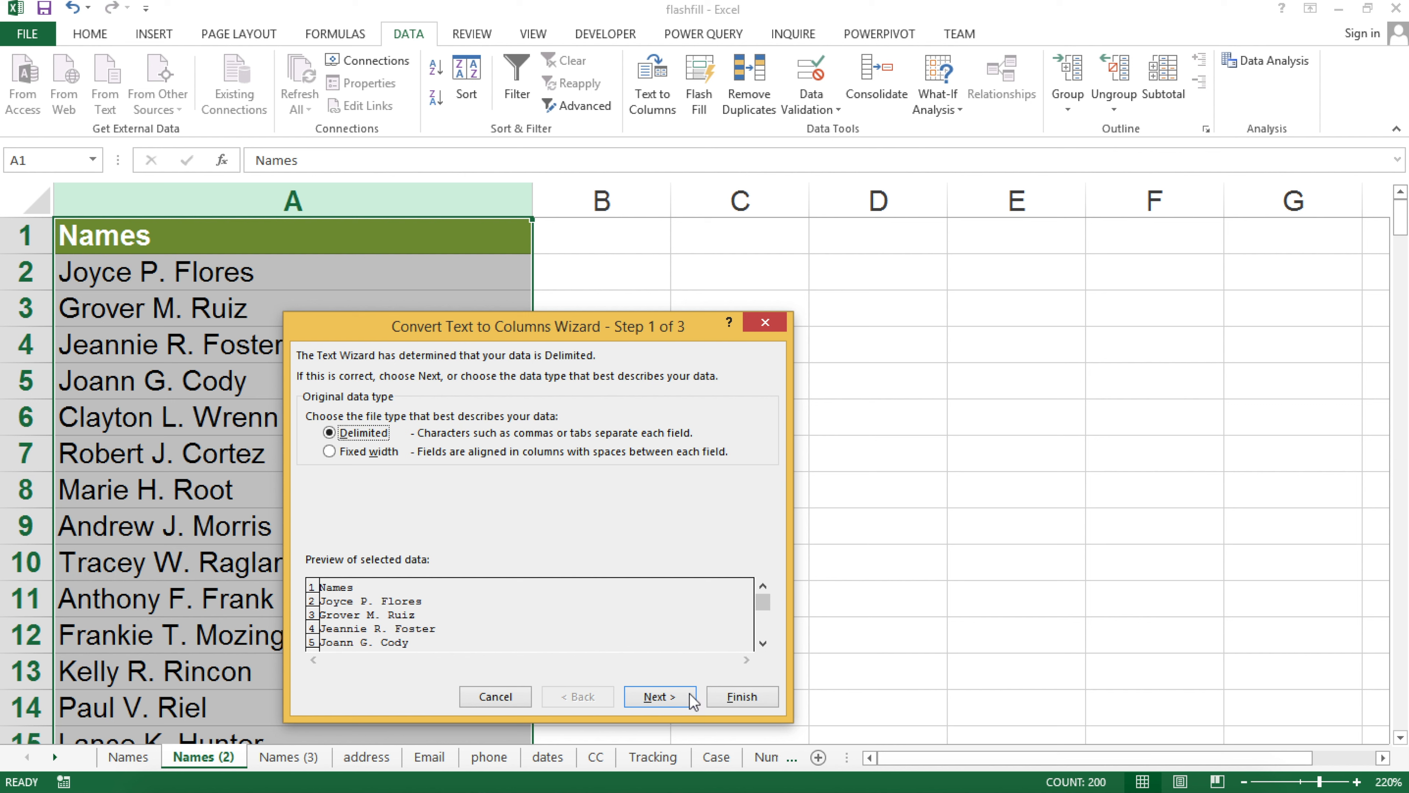
{"action": "left_click", "coordinate": [673, 698]}
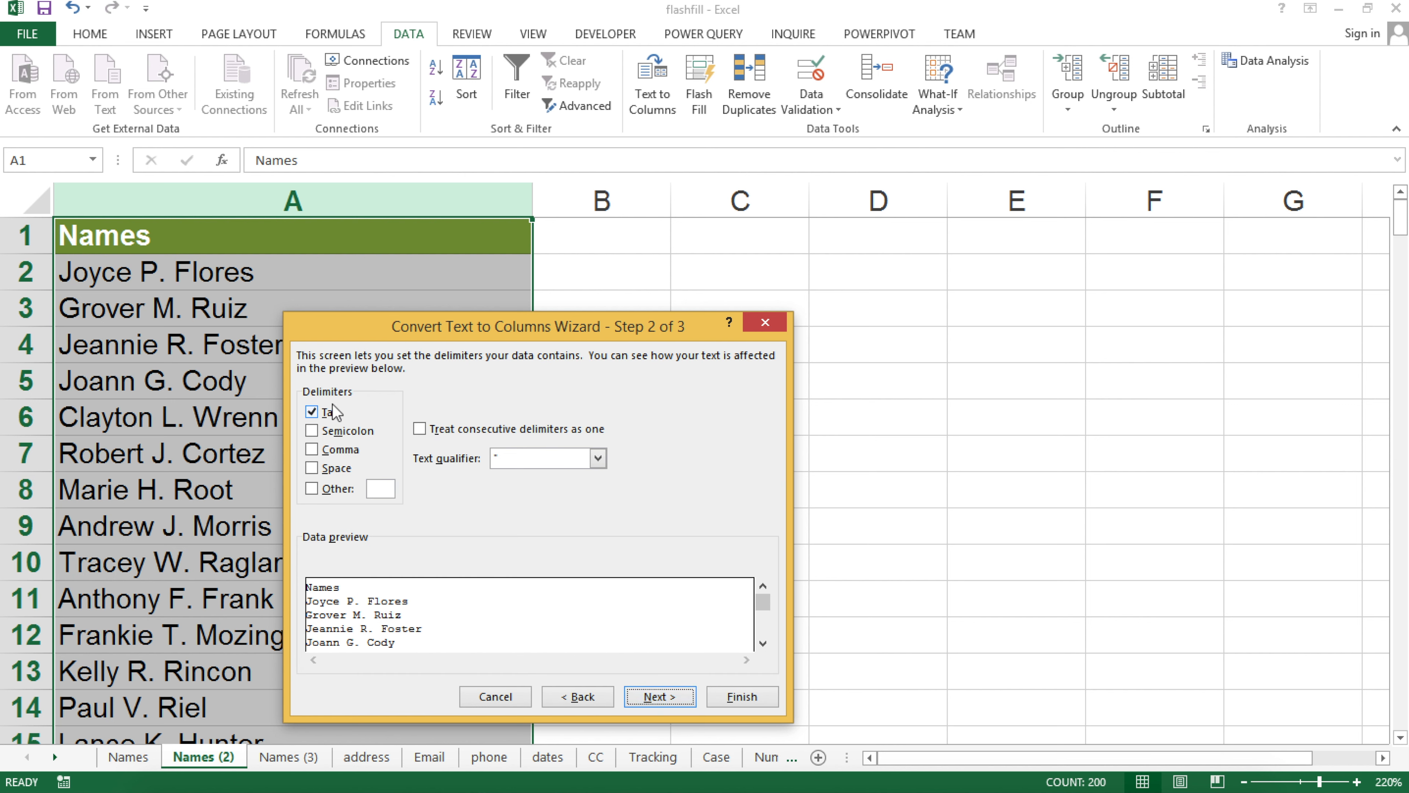
Split column A with Text to Columns on space and '.' delimiters, then undo the split
{"action": "left_click", "coordinate": [322, 415]}
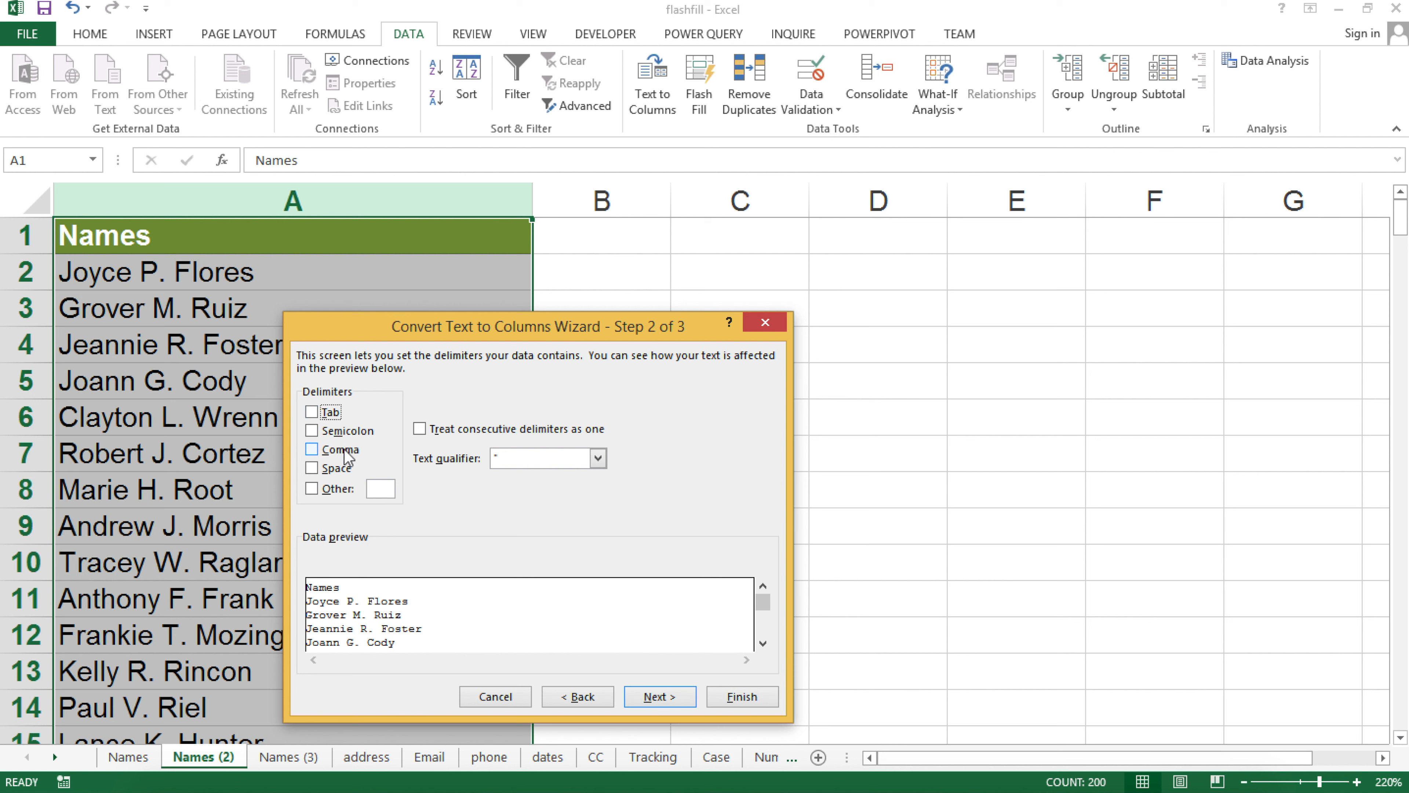
{"action": "left_click", "coordinate": [344, 471]}
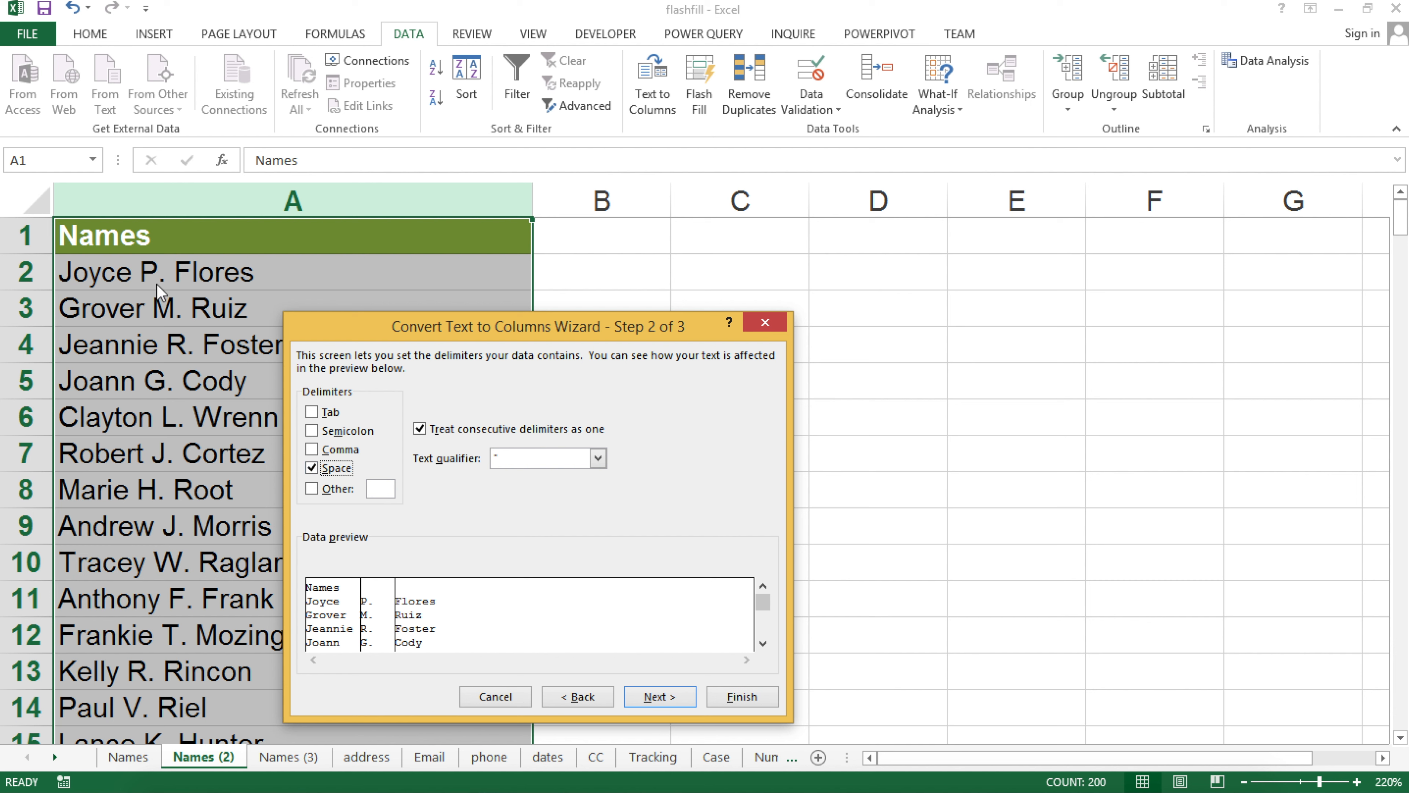
{"action": "left_click", "coordinate": [341, 490]}
{"action": "left_click", "coordinate": [660, 698]}
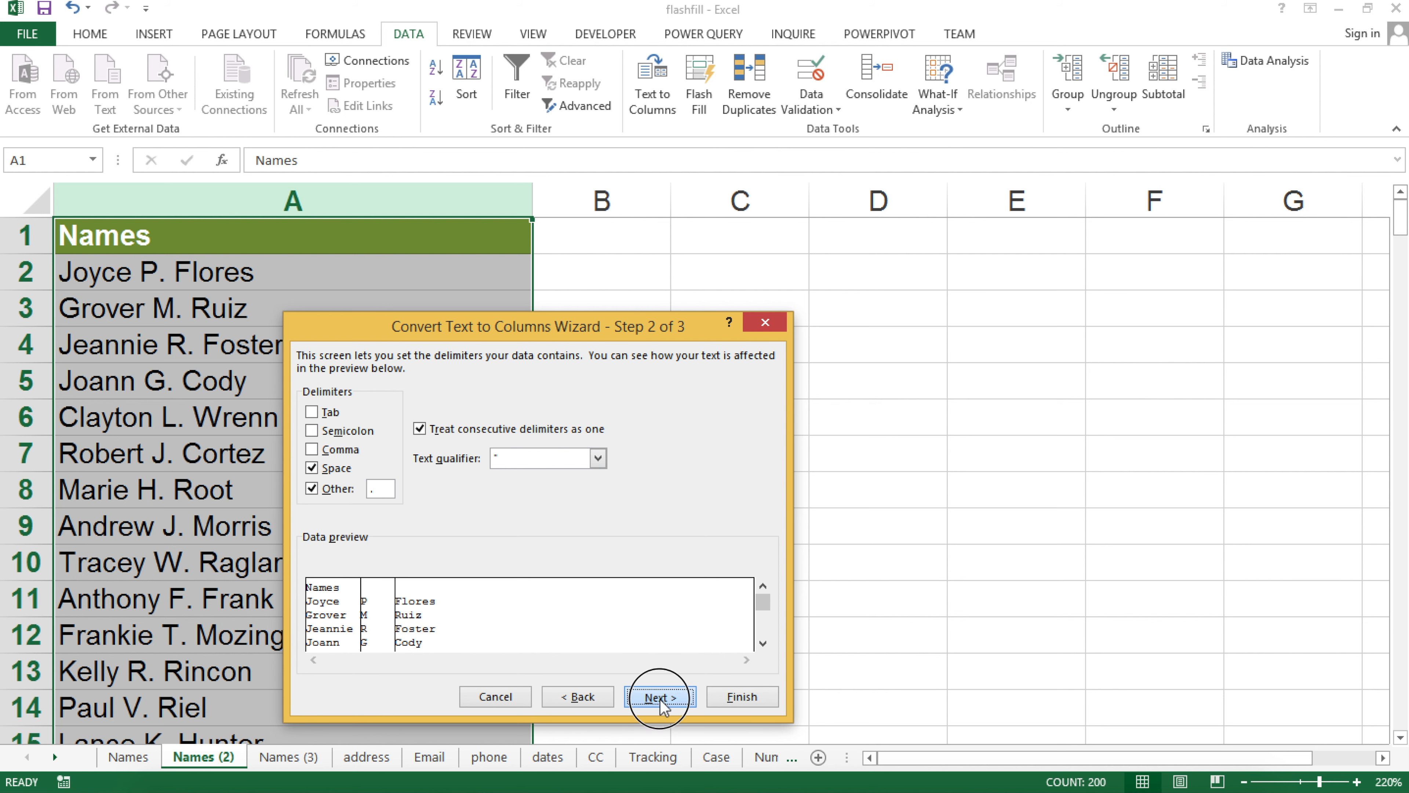
{"action": "left_click", "coordinate": [741, 697]}
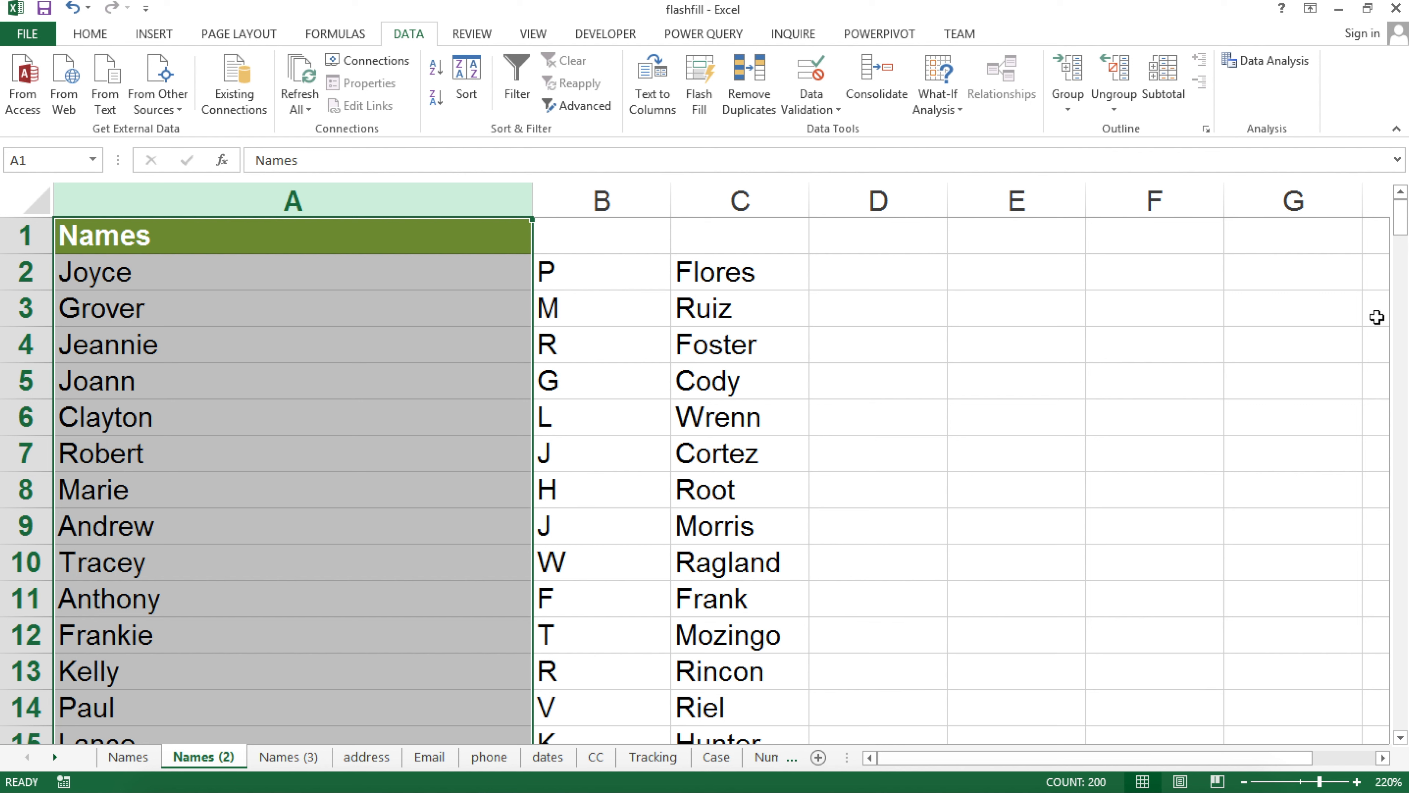
{"action": "key", "text": "ctrl+z"}
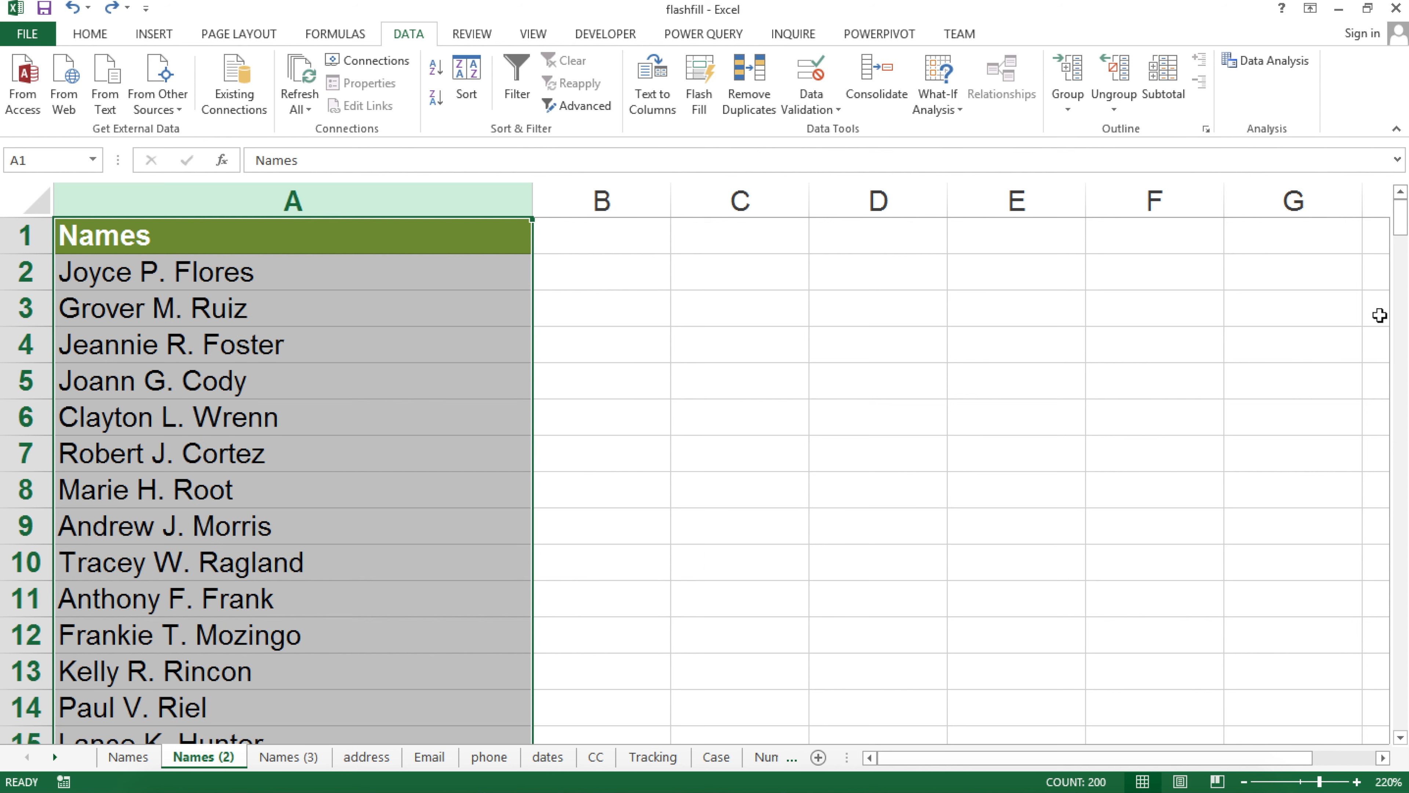
Flash-fill first names down column B from the example 'Joyce', then go to the Names (3) sheet
{"action": "left_click", "coordinate": [541, 271]}
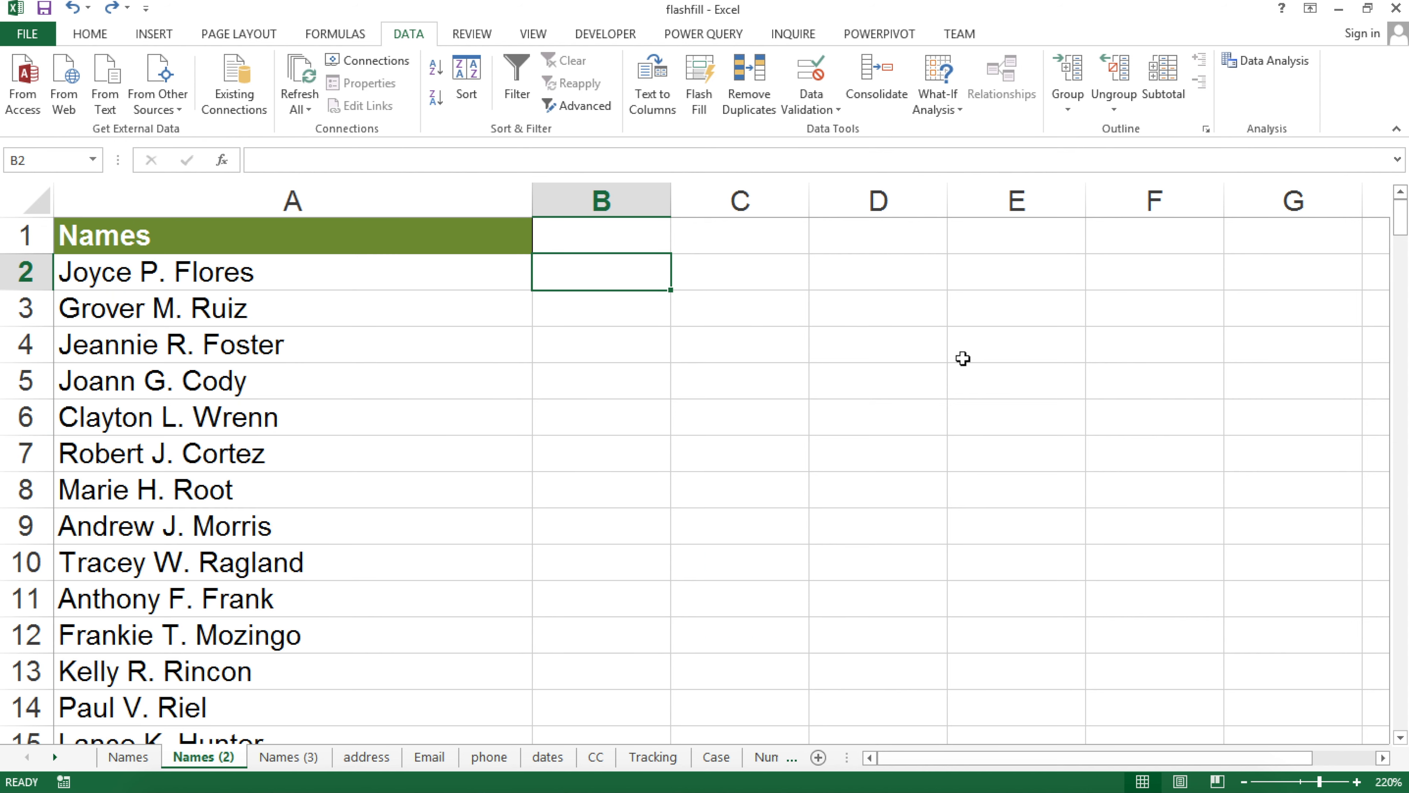
{"action": "type", "text": "Joyce"}
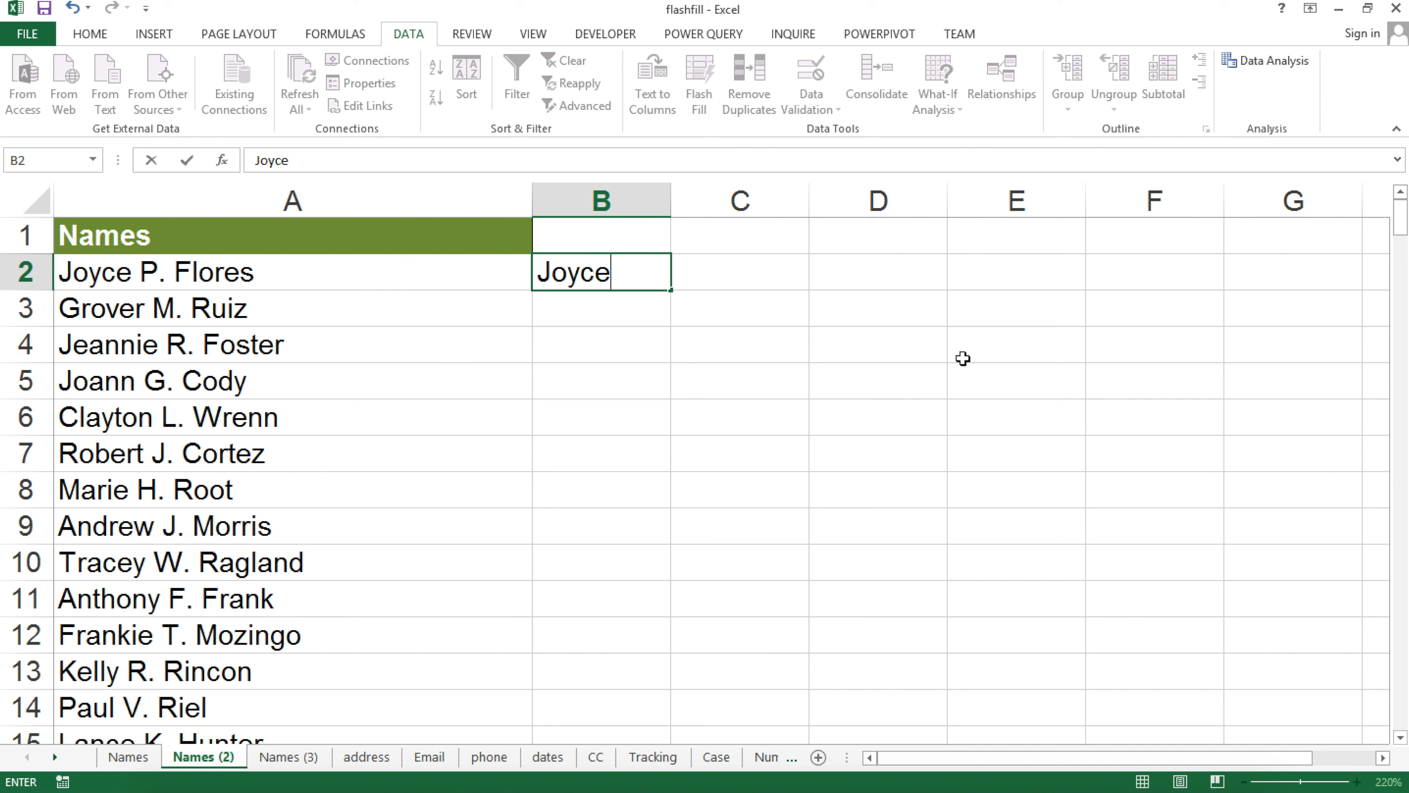
{"action": "key", "text": "Return"}
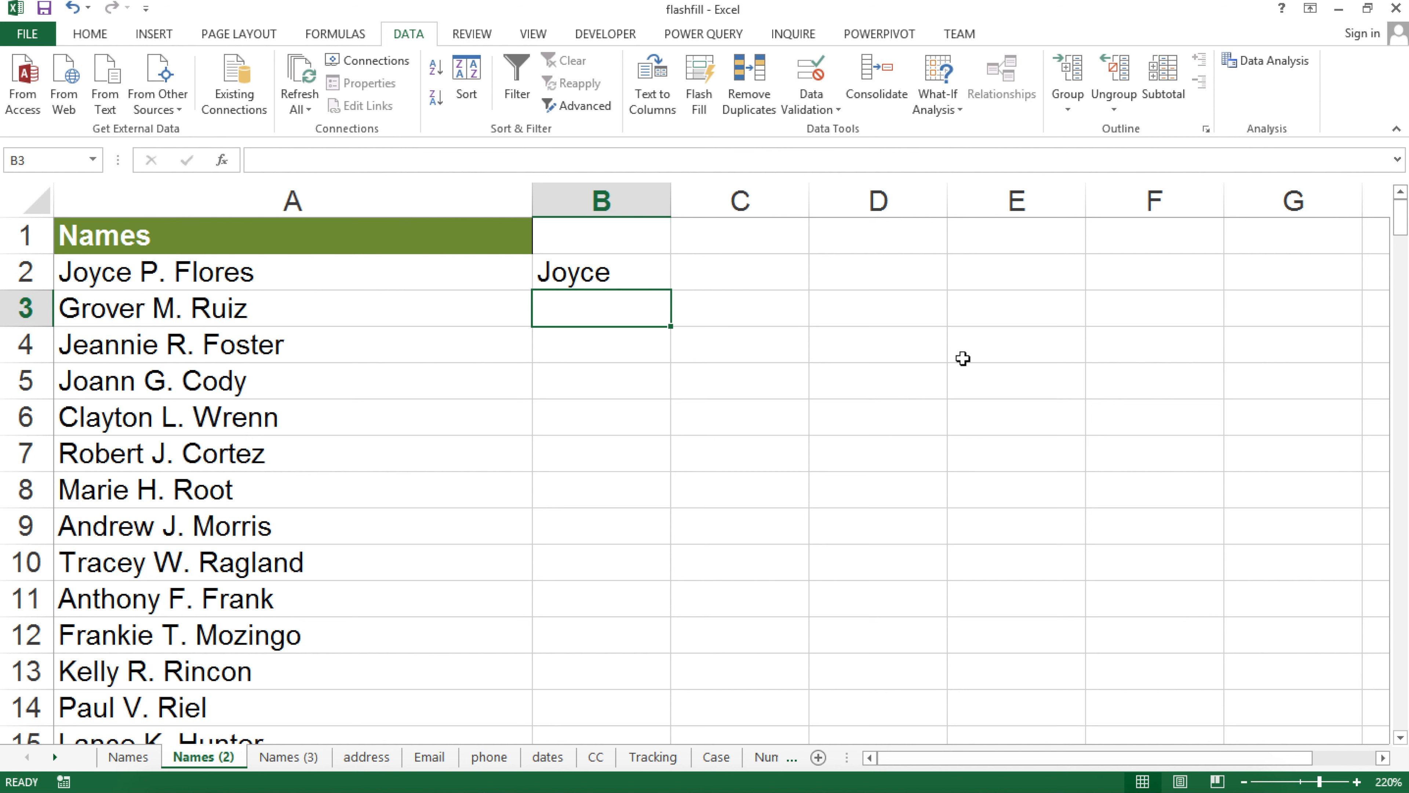
{"action": "key", "text": "ctrl+e"}
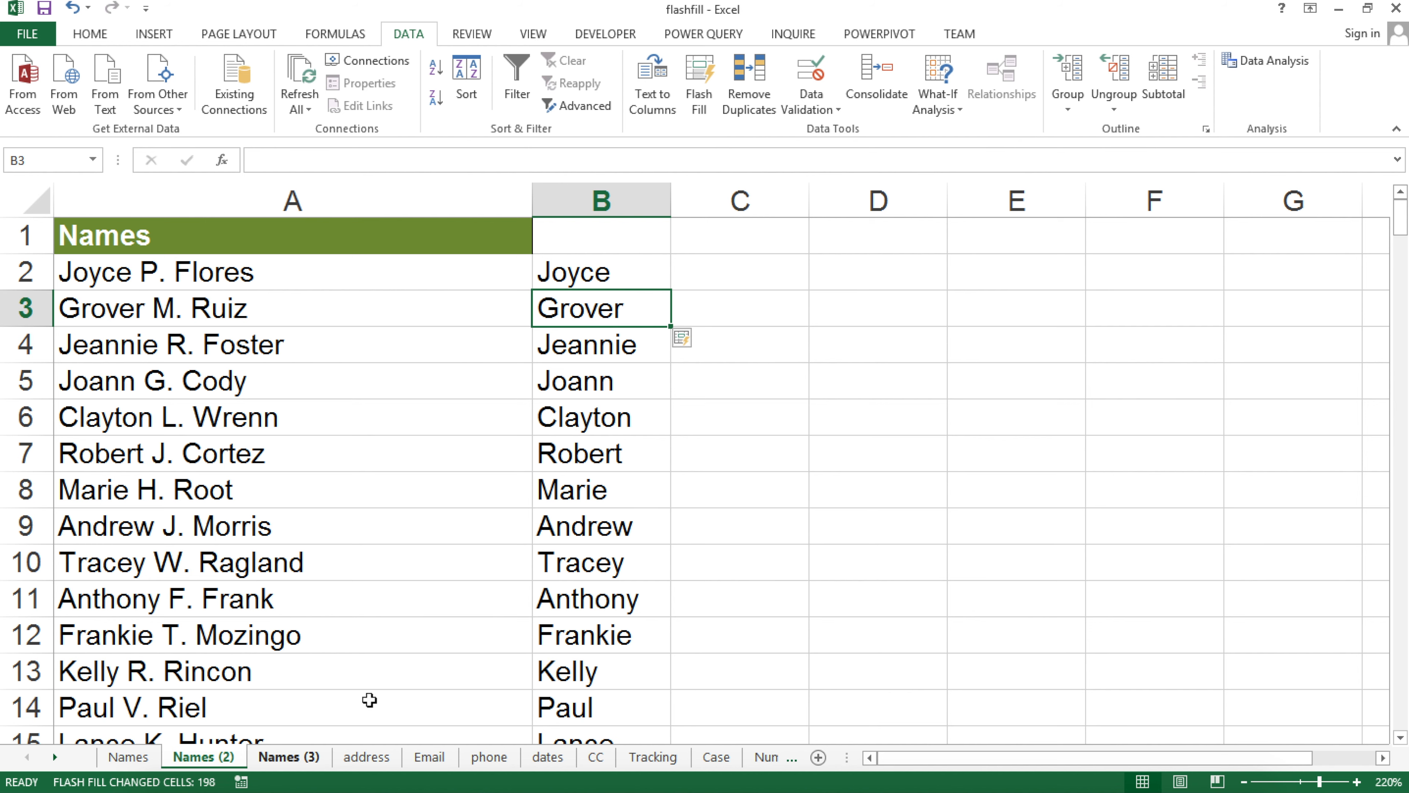
{"action": "left_click", "coordinate": [272, 758]}
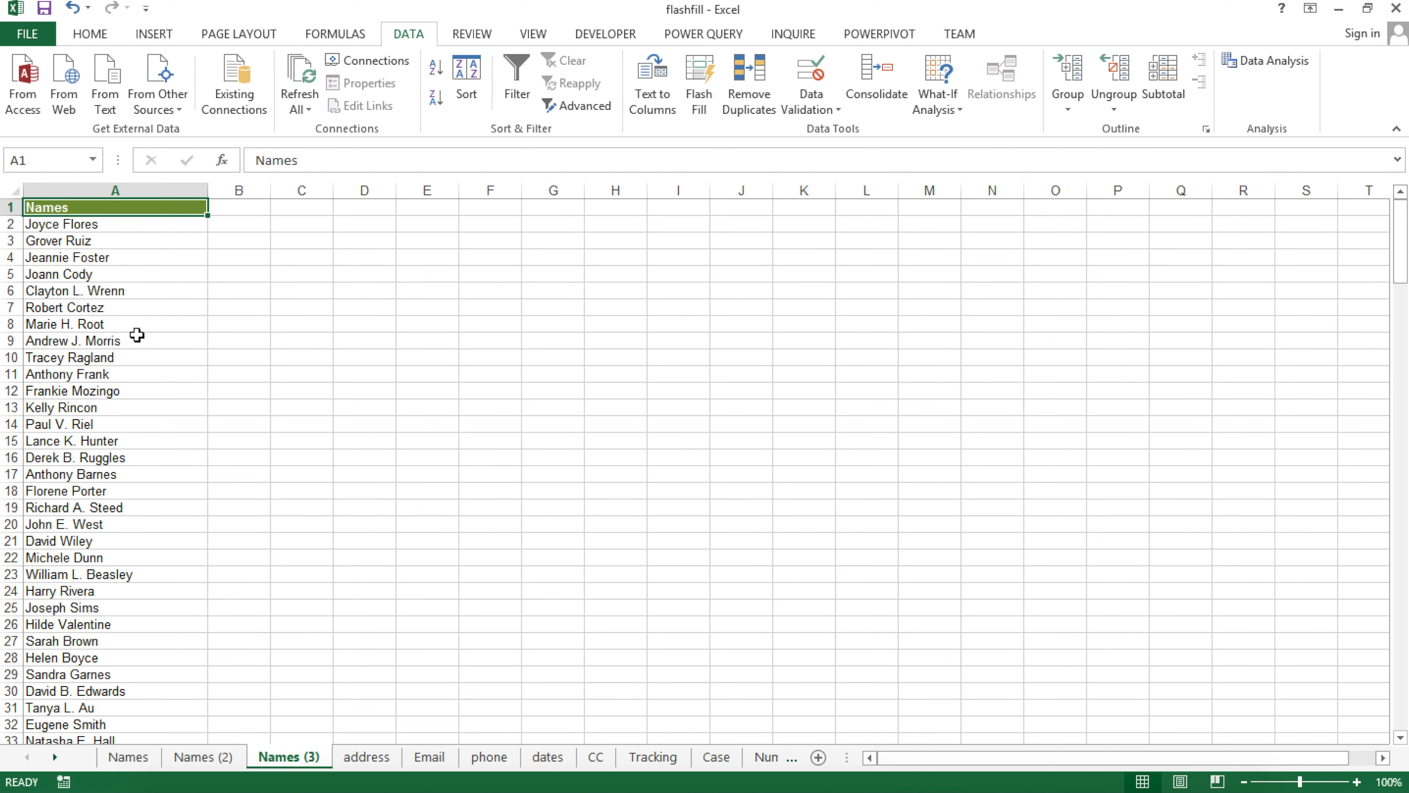
{"action": "scroll", "coordinate": [88, 209], "scroll_direction": "down", "scroll_amount": 3}
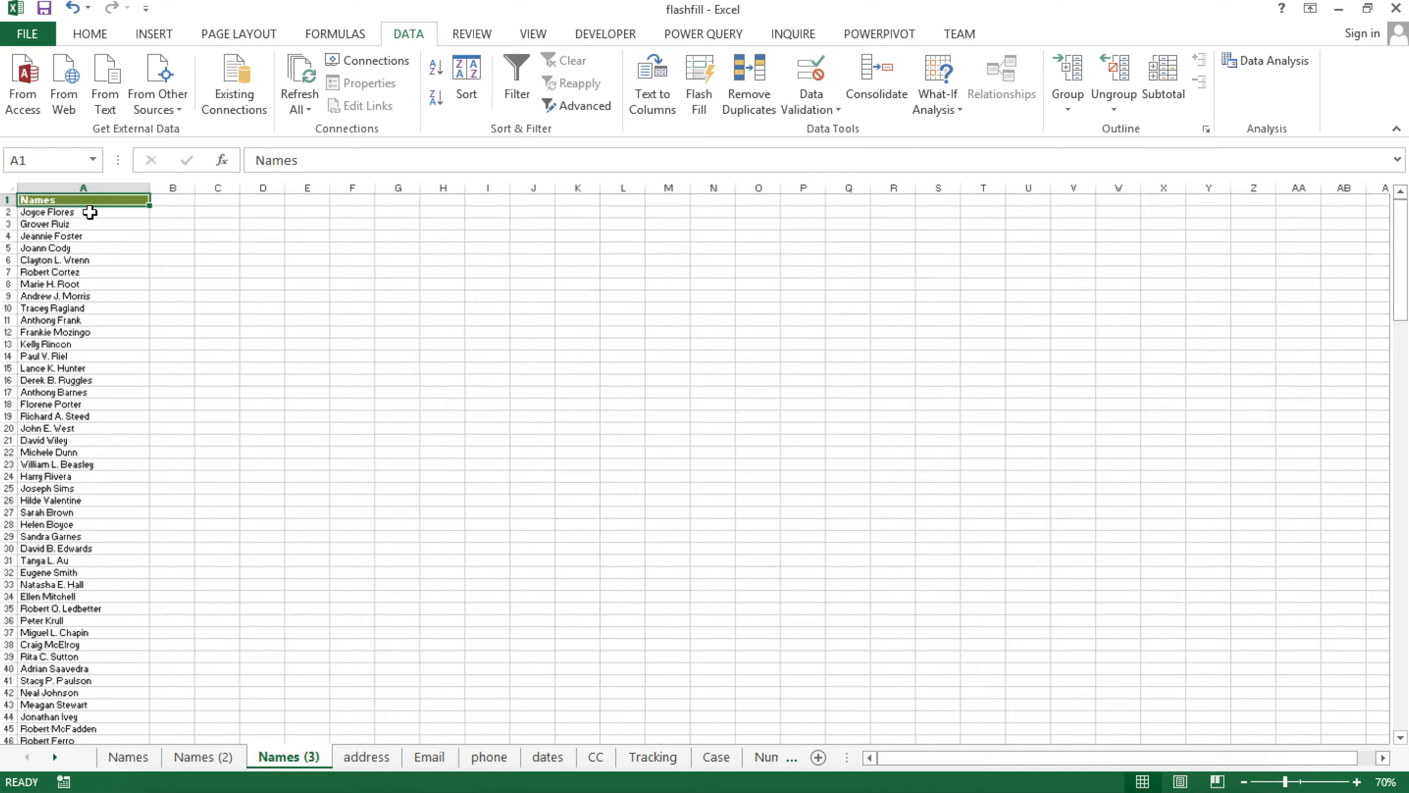
{"action": "scroll", "coordinate": [90, 219], "scroll_direction": "up", "scroll_amount": 10}
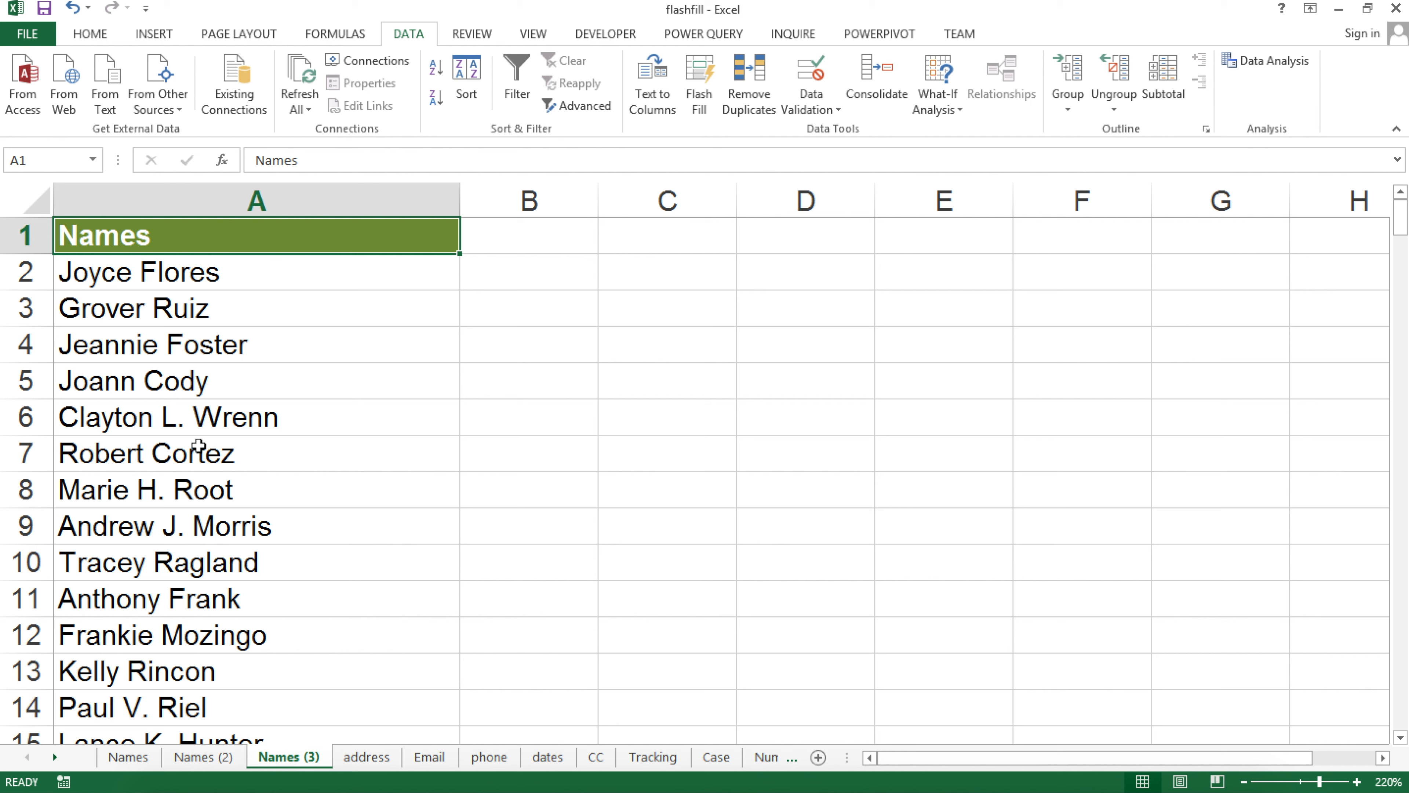
{"action": "left_click", "coordinate": [95, 429]}
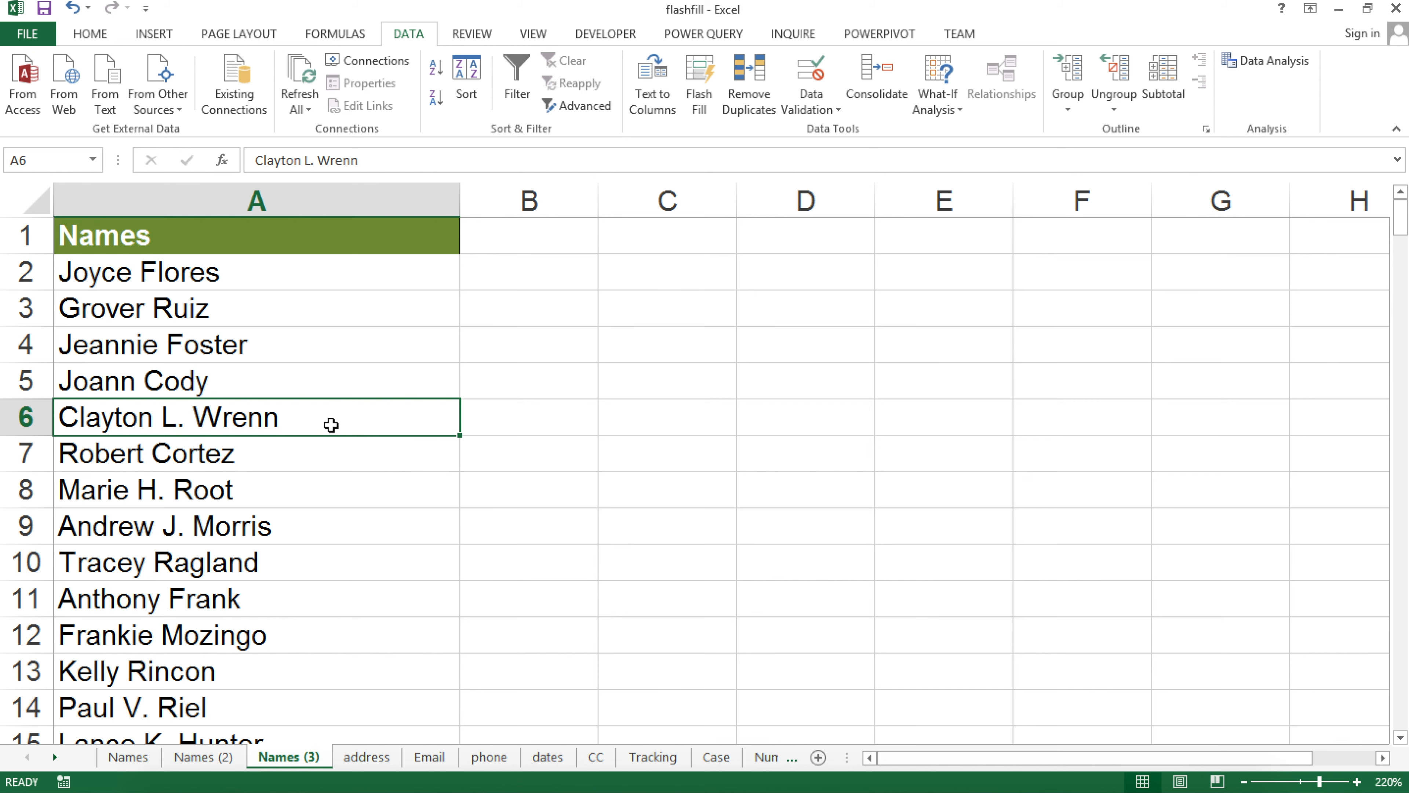
{"action": "scroll", "coordinate": [332, 425], "scroll_direction": "down", "scroll_amount": 2}
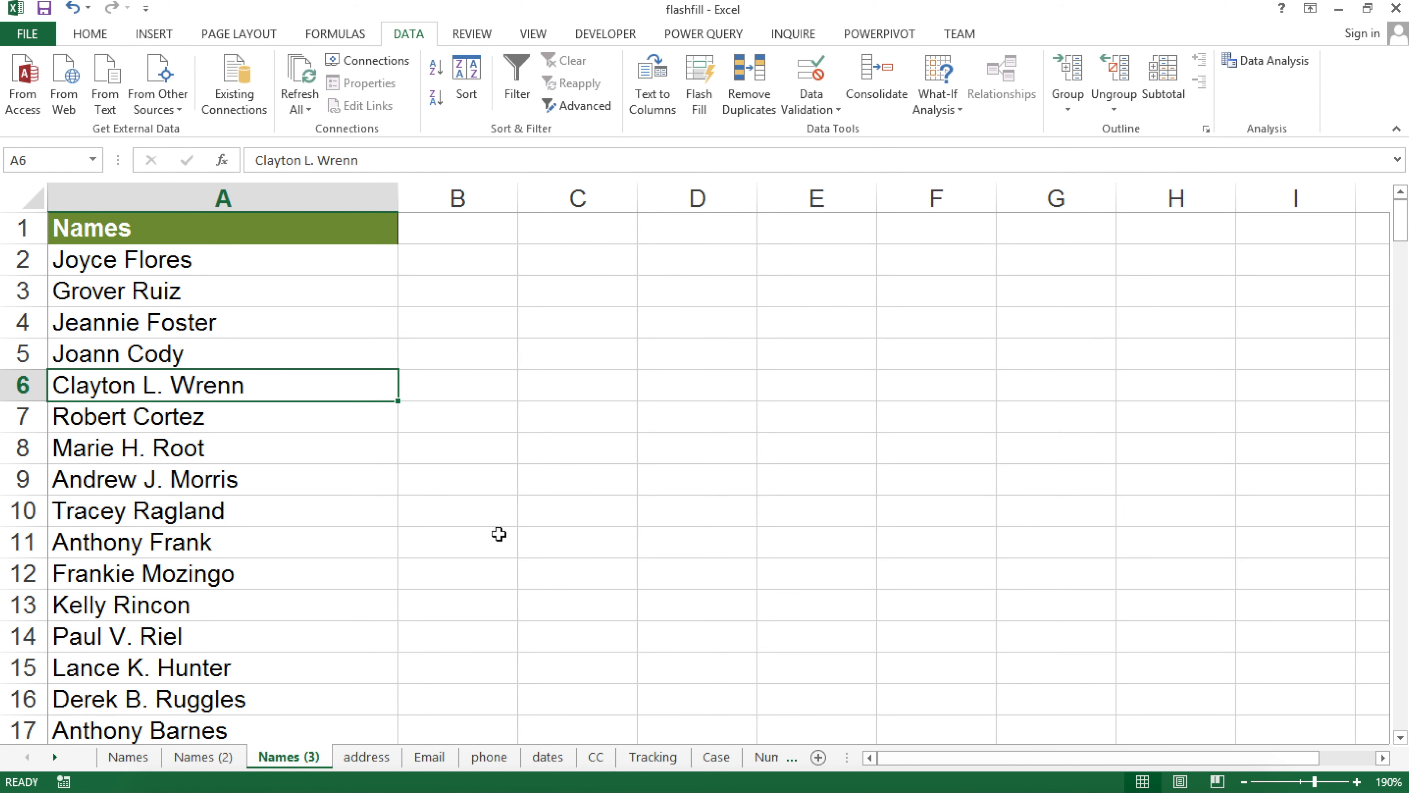
{"action": "left_click", "coordinate": [456, 225]}
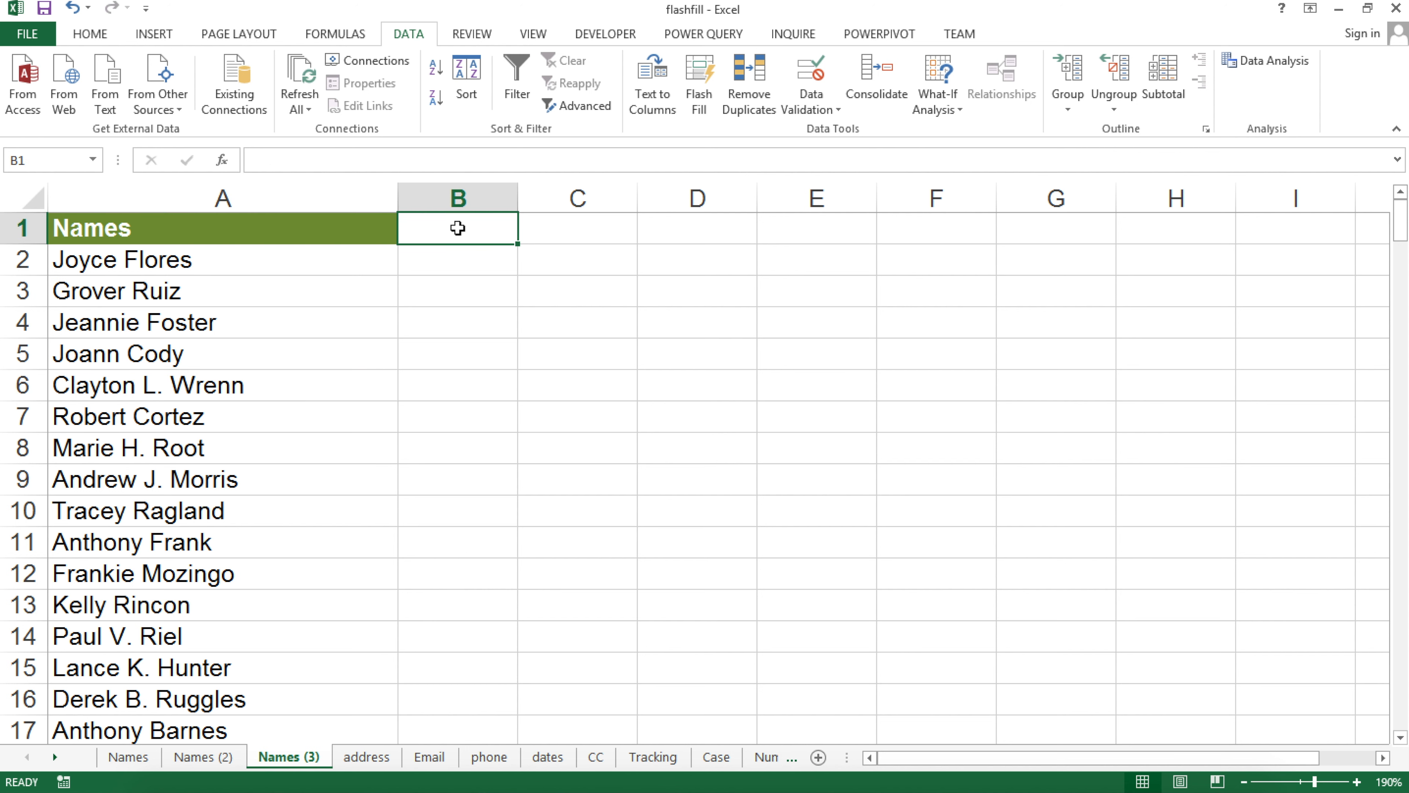
{"action": "key", "text": "Down"}
{"action": "type", "text": "Joyce"}
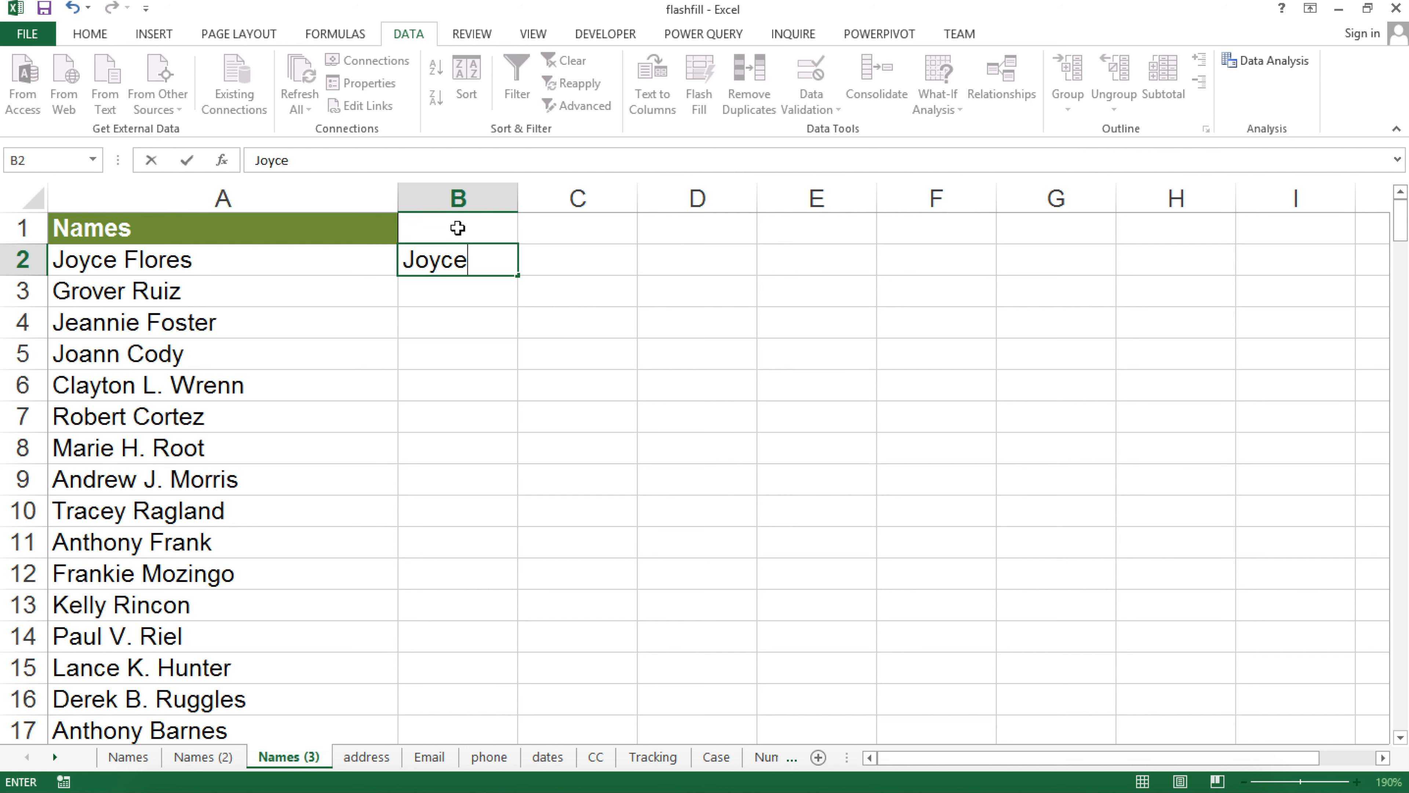
{"action": "key", "text": "Return"}
{"action": "left_click", "coordinate": [458, 198]}
{"action": "right_click", "coordinate": [463, 202]}
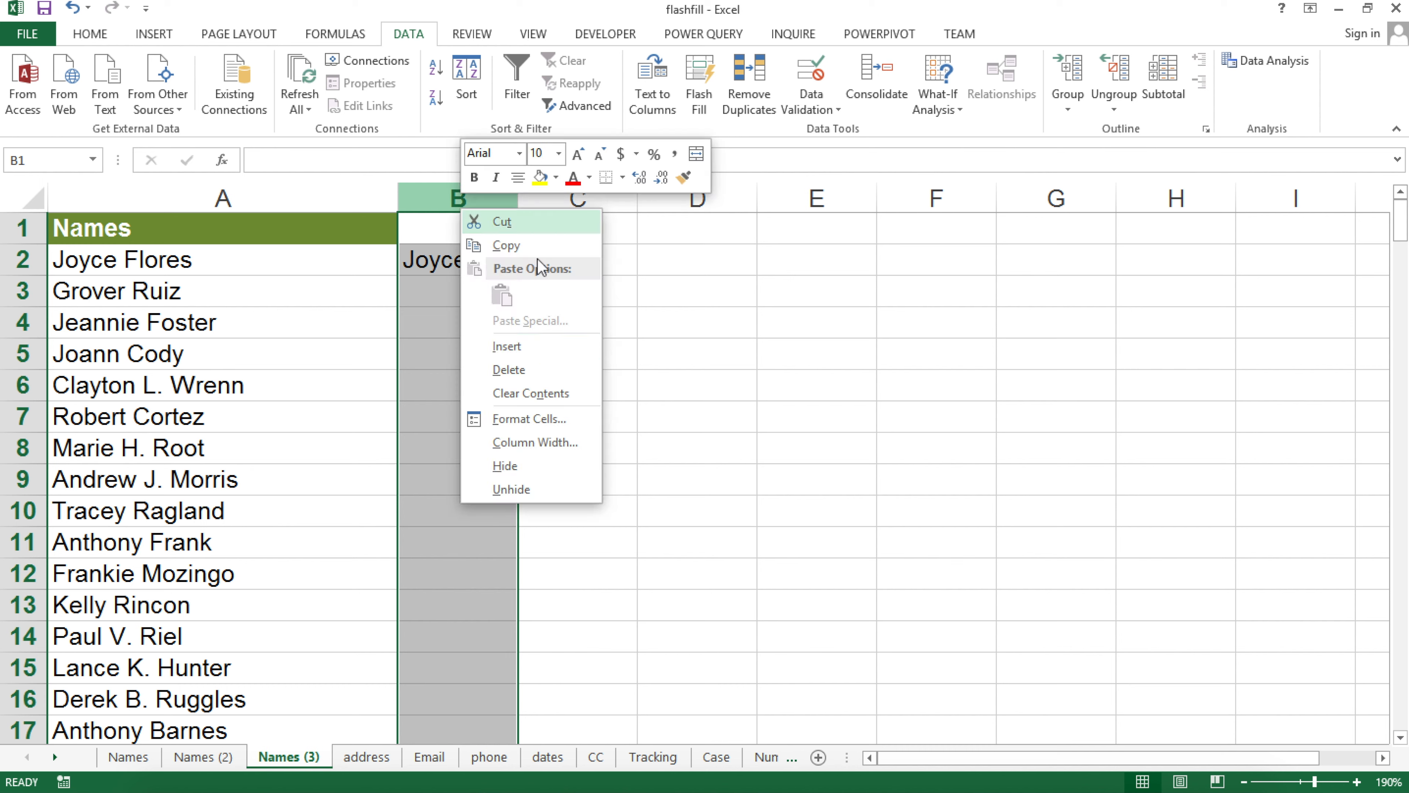
{"action": "left_click", "coordinate": [500, 372]}
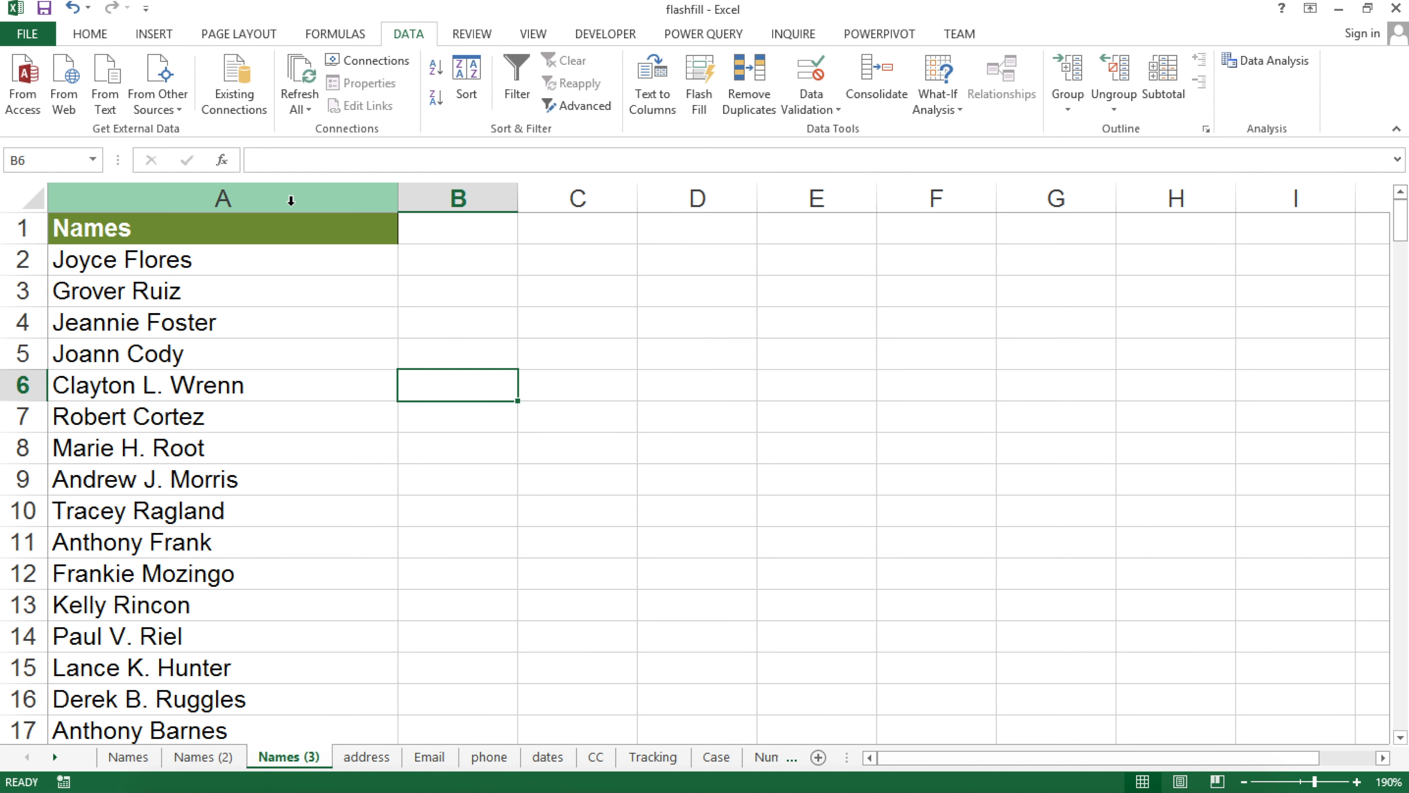
{"action": "left_click", "coordinate": [290, 198]}
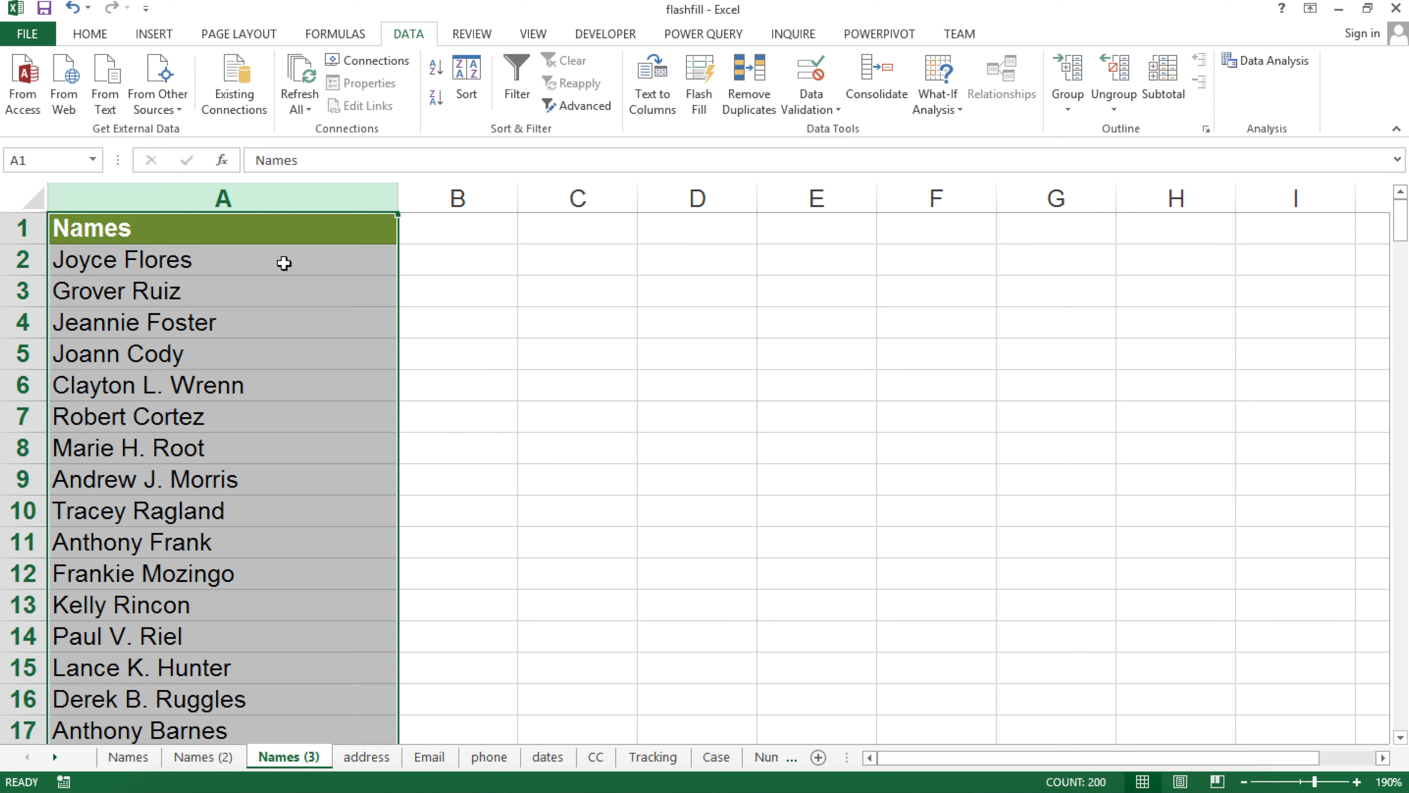
Split the full names in column A with Text to Columns, without treating periods as separators
{"action": "left_click", "coordinate": [670, 96]}
{"action": "left_click", "coordinate": [661, 696]}
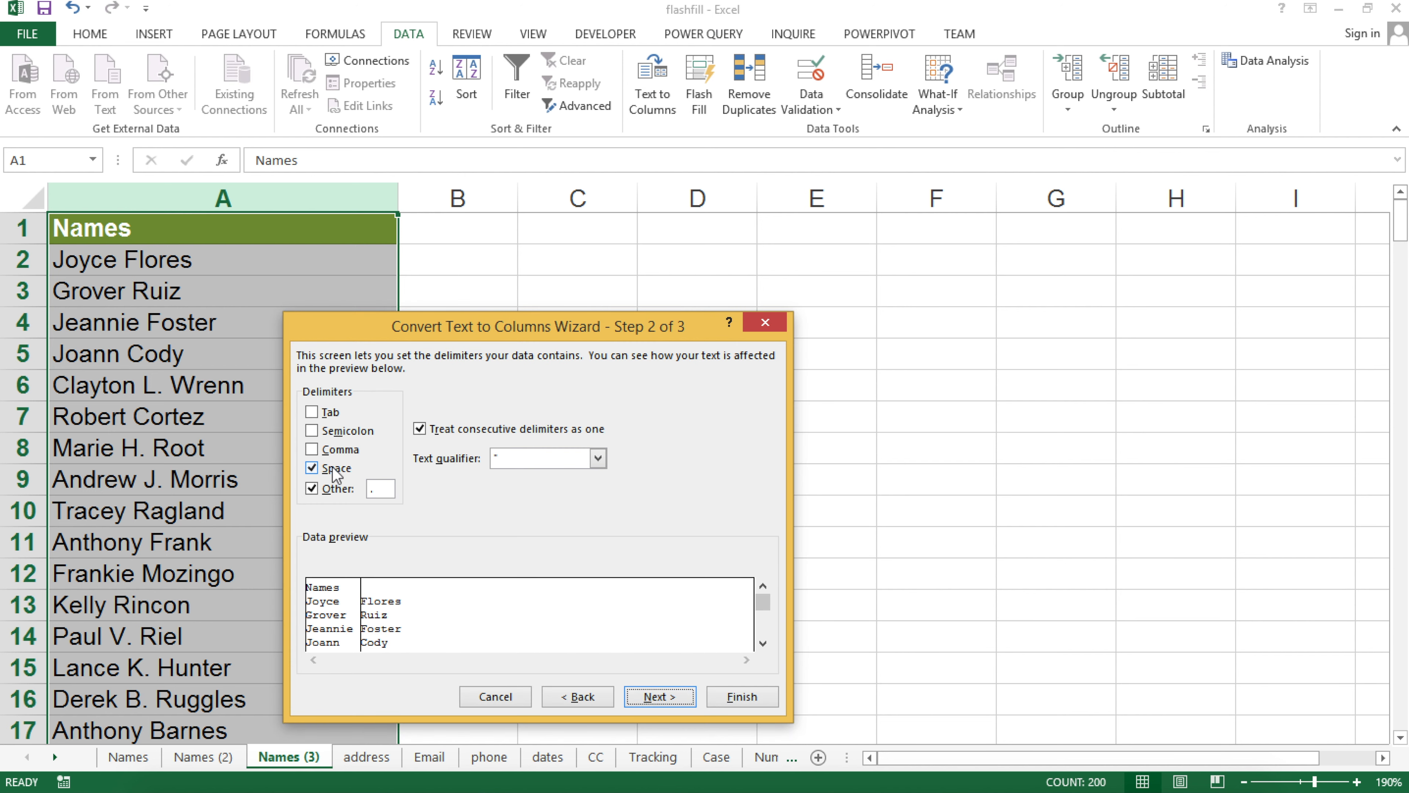
{"action": "left_click", "coordinate": [333, 488]}
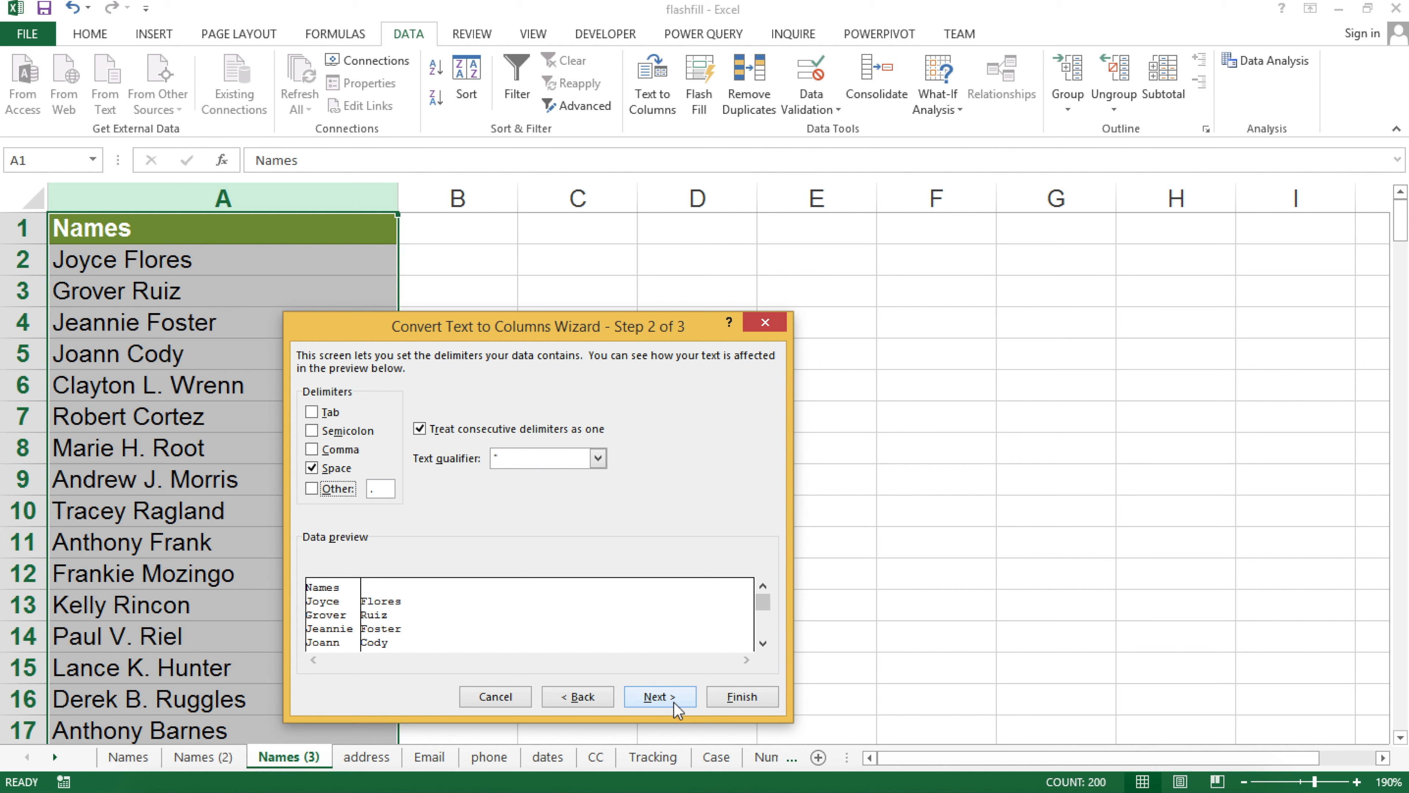
{"action": "left_click", "coordinate": [658, 697]}
{"action": "left_click", "coordinate": [750, 697]}
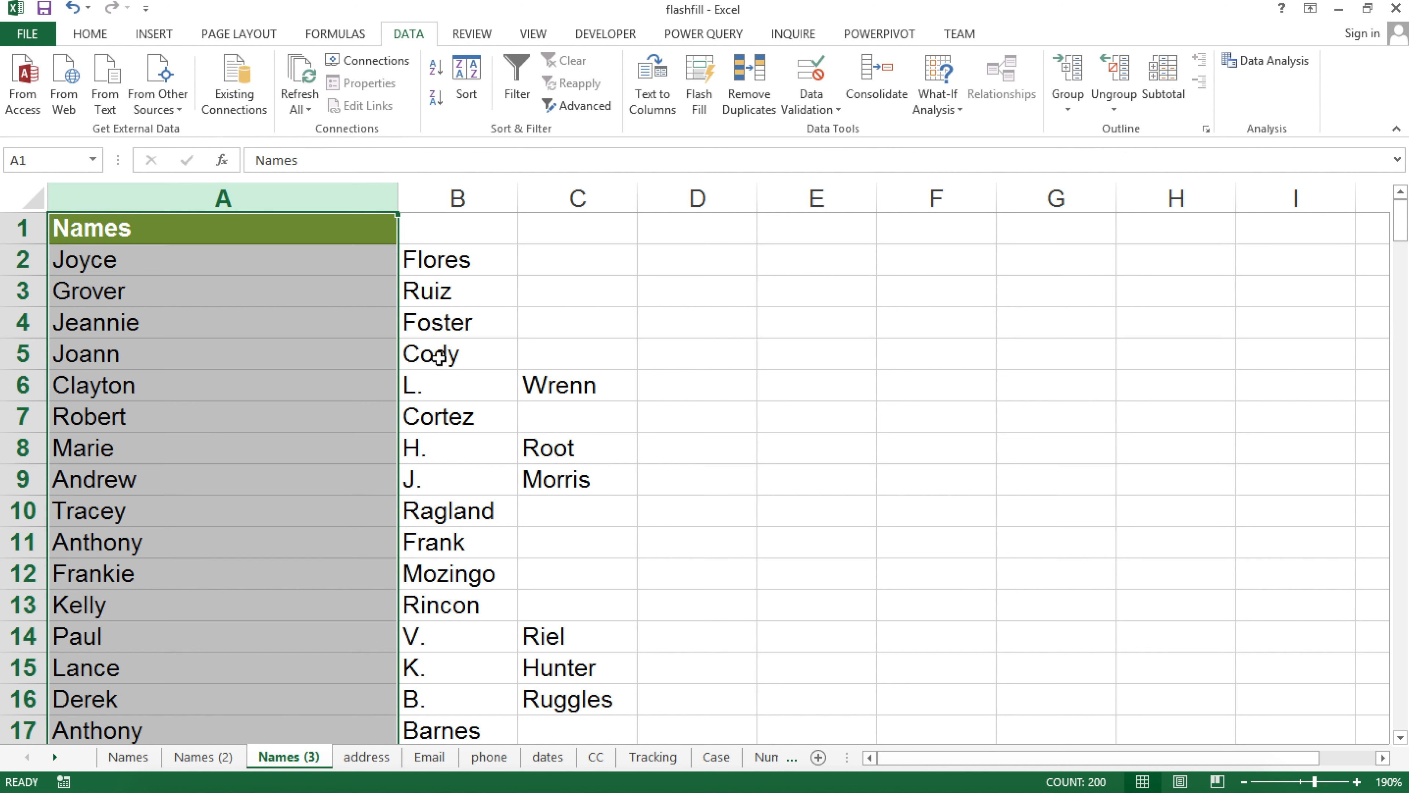
Review where the split put first names, initials and surnames, then undo it to restore full names
{"action": "left_click_drag", "start_coordinate": [234, 261], "coordinate": [230, 324]}
{"action": "left_click", "coordinate": [163, 264]}
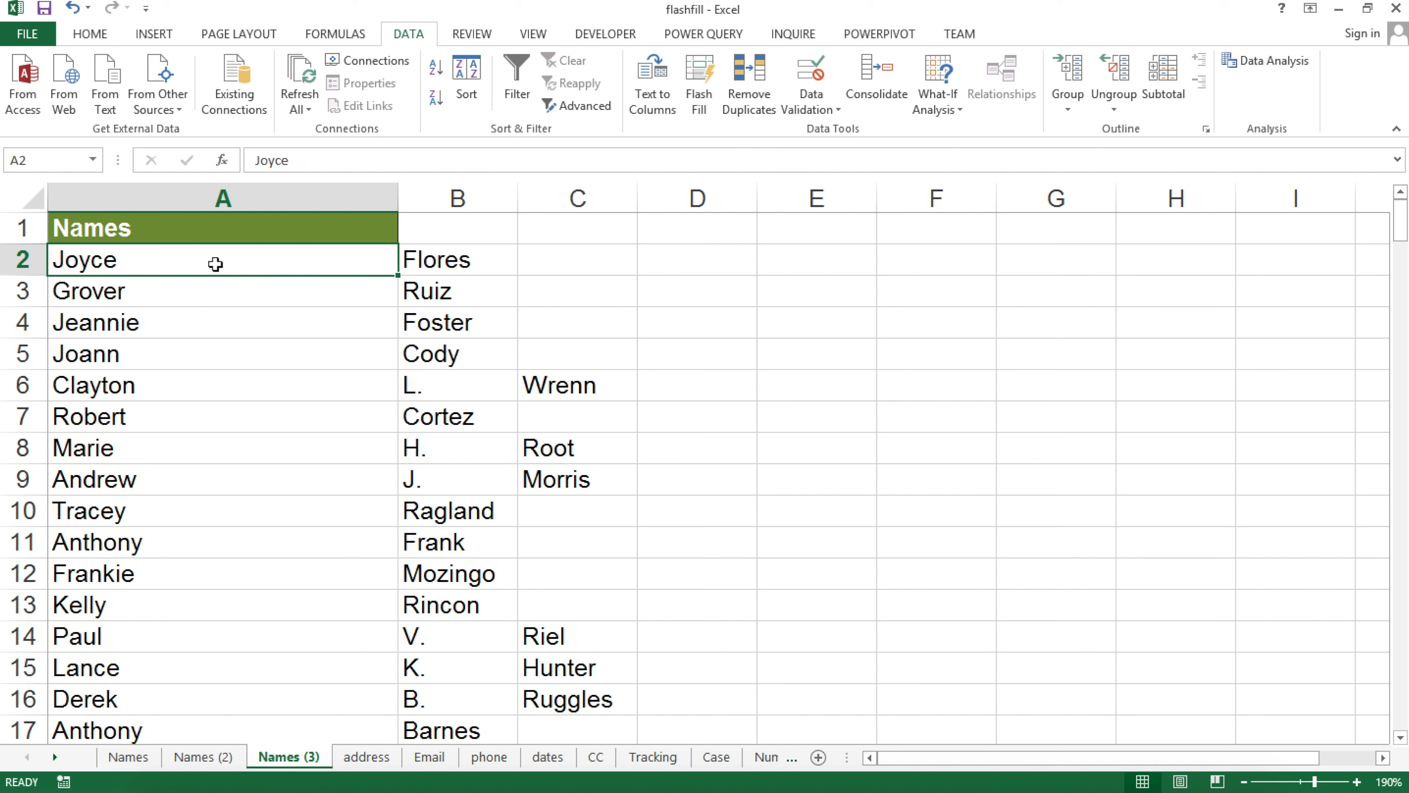
{"action": "left_click", "coordinate": [475, 259]}
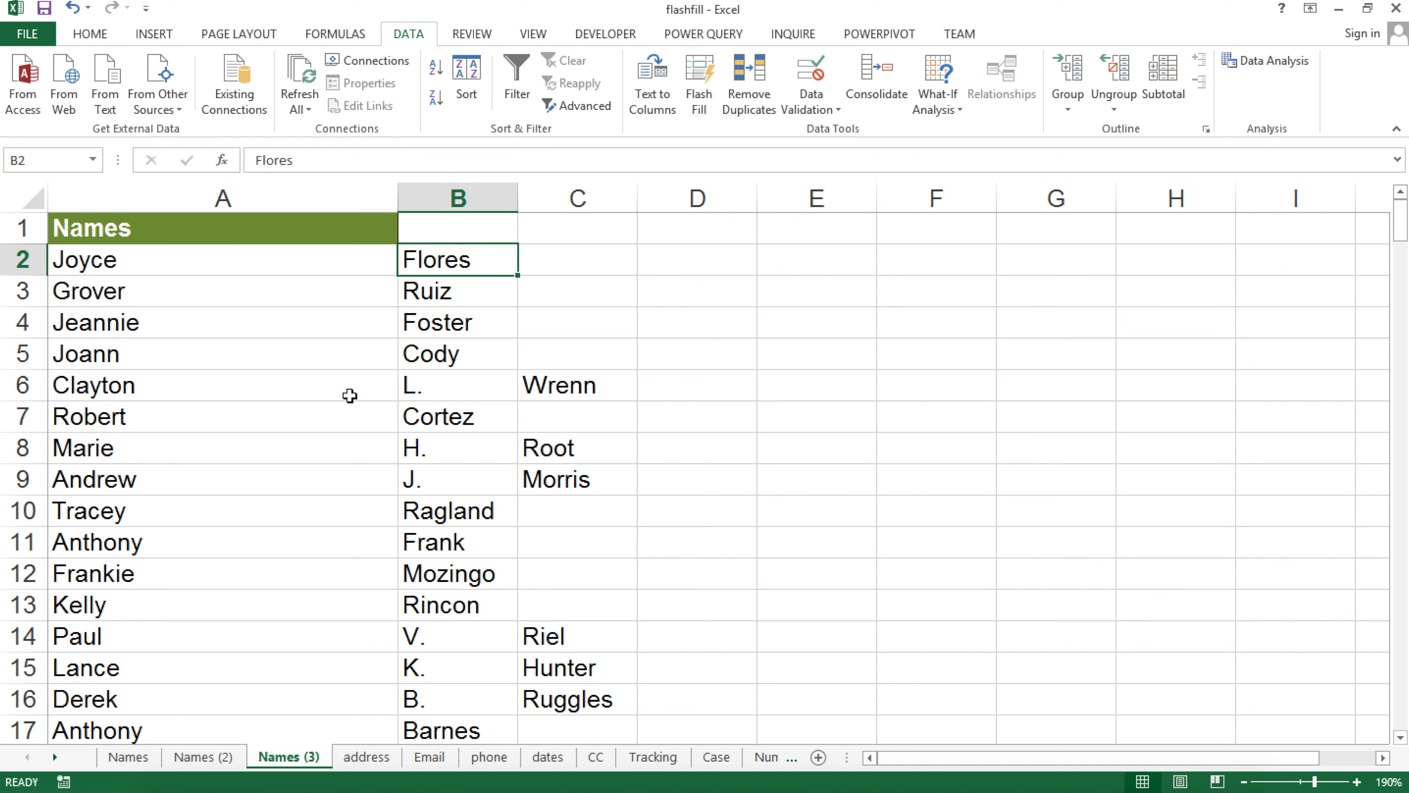
{"action": "left_click", "coordinate": [286, 381]}
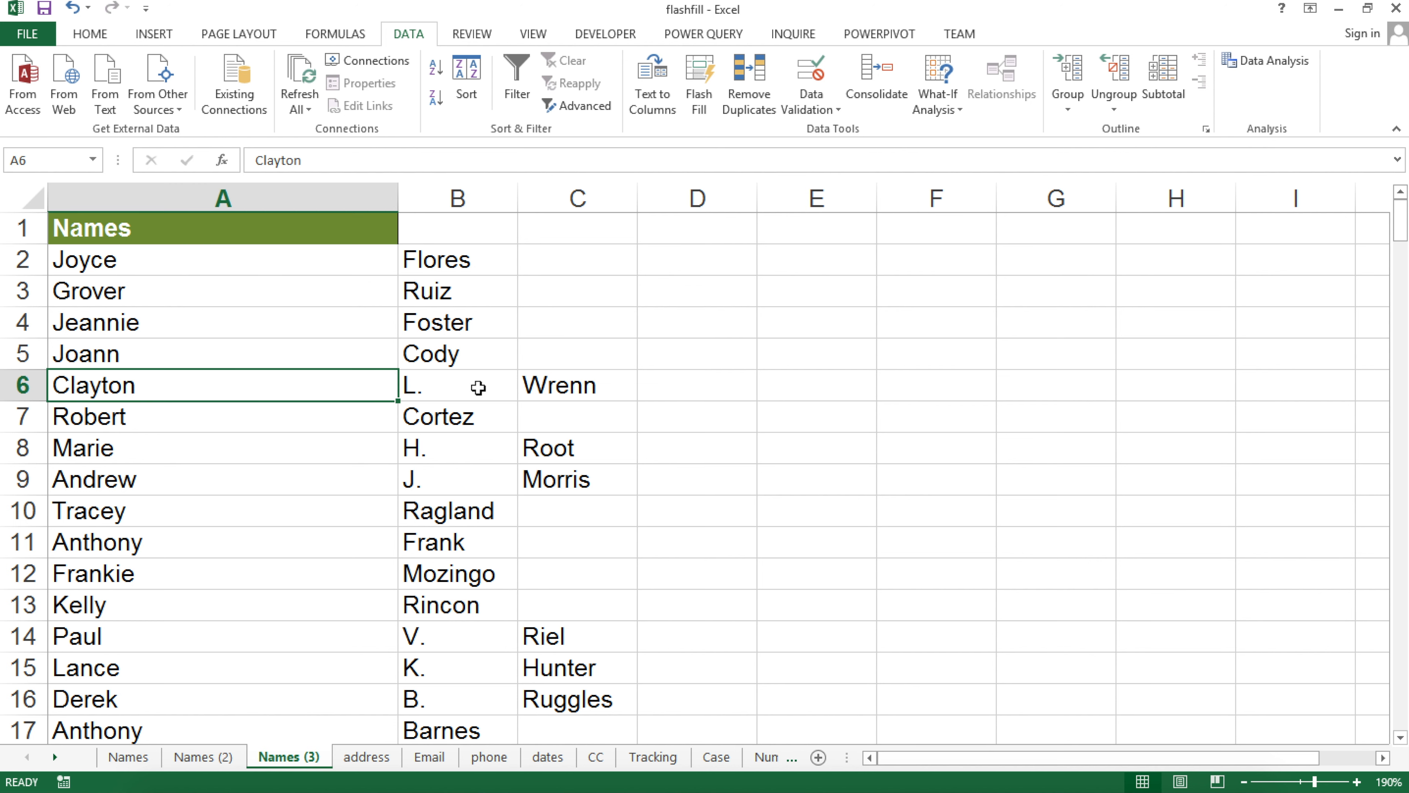
{"action": "left_click", "coordinate": [479, 385]}
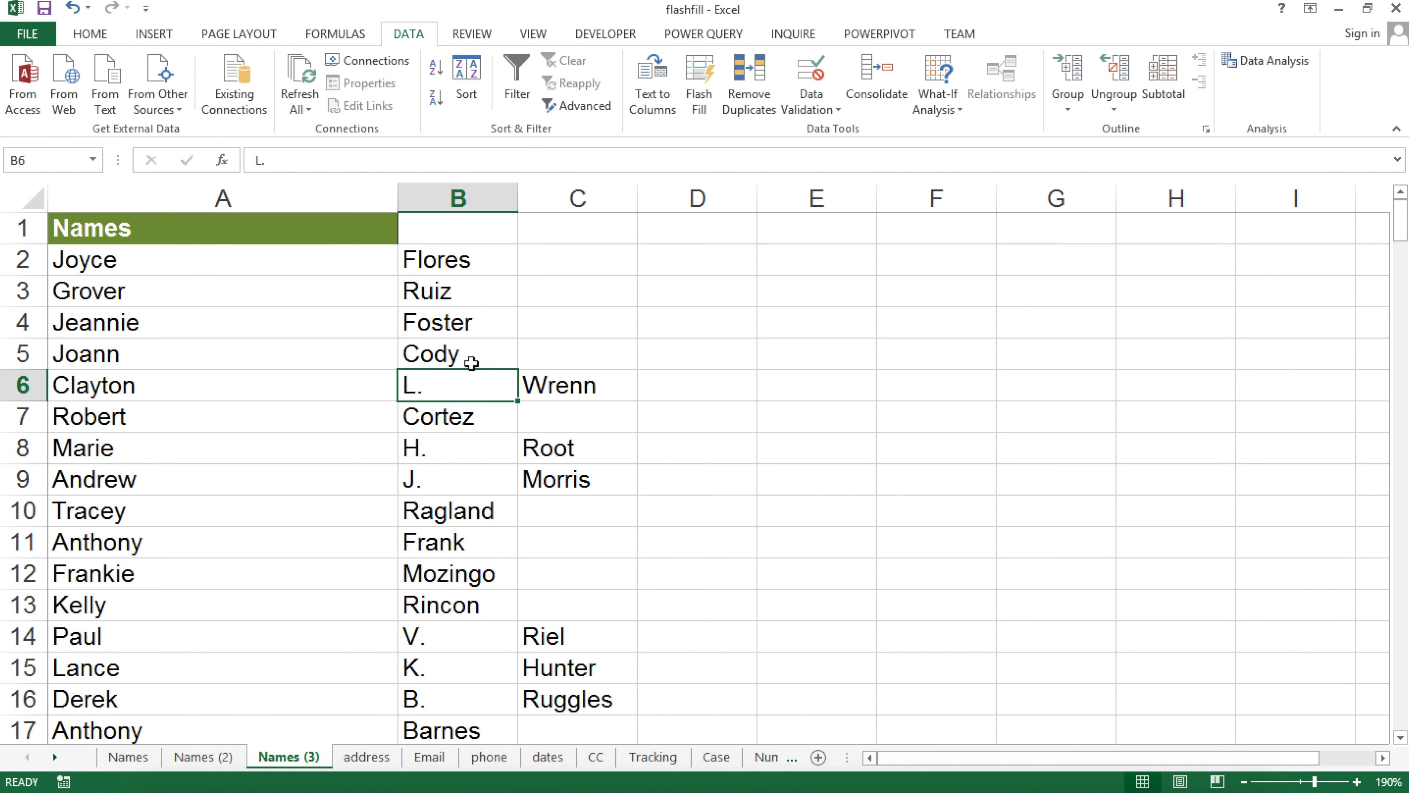
{"action": "left_click", "coordinate": [575, 387]}
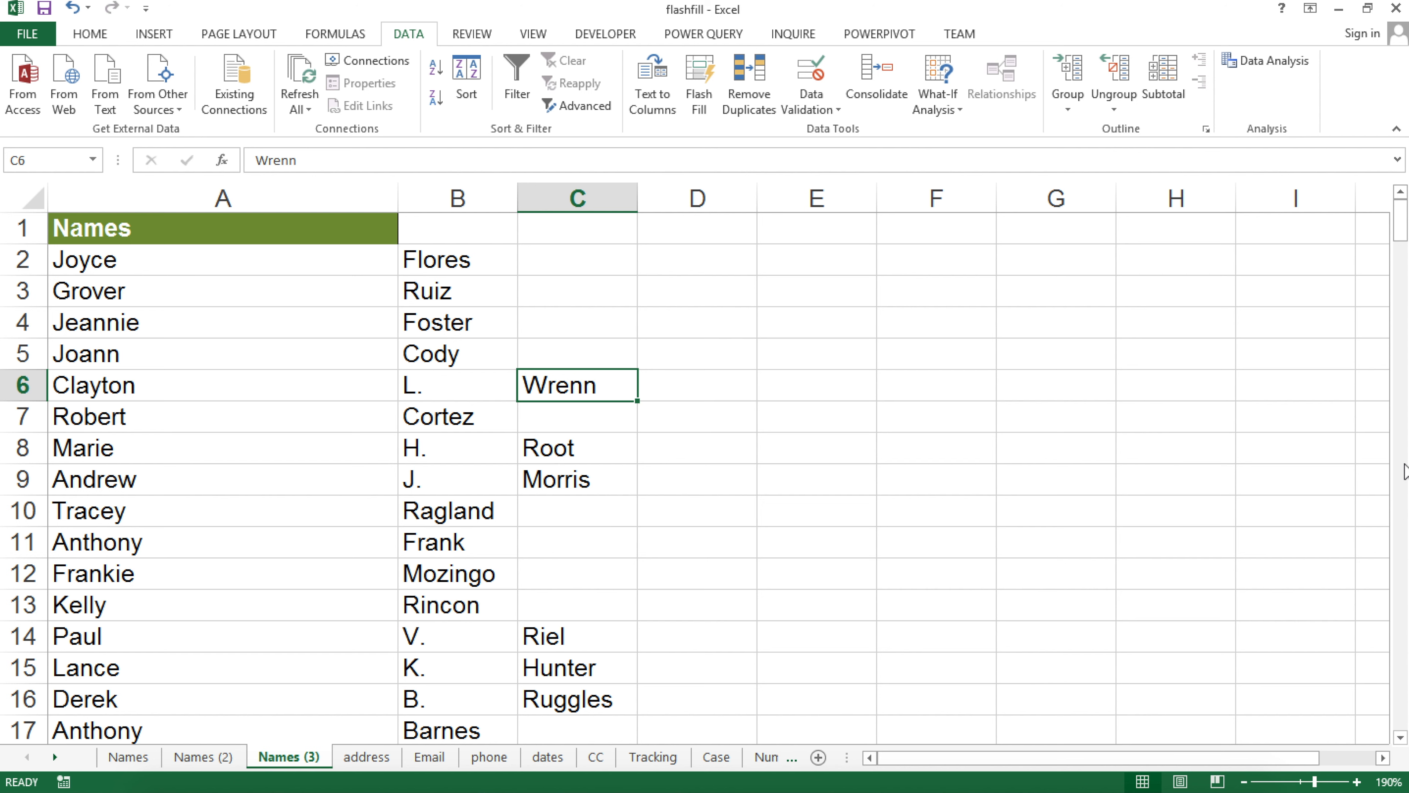
{"action": "key", "text": "ctrl+z"}
{"action": "left_click", "coordinate": [414, 259]}
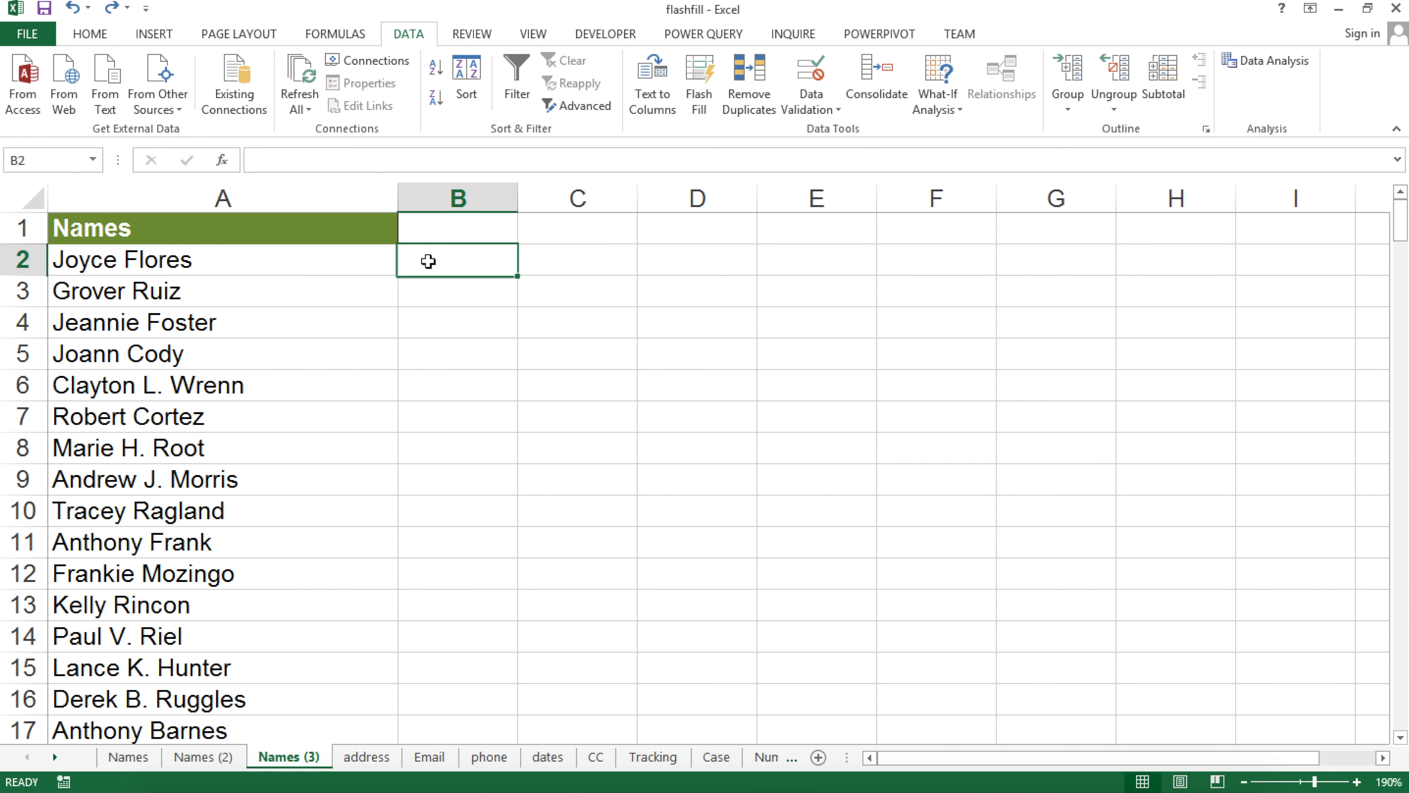
Flash-fill first names down column B from the example 'Joyce'
{"action": "type", "text": "Joyce"}
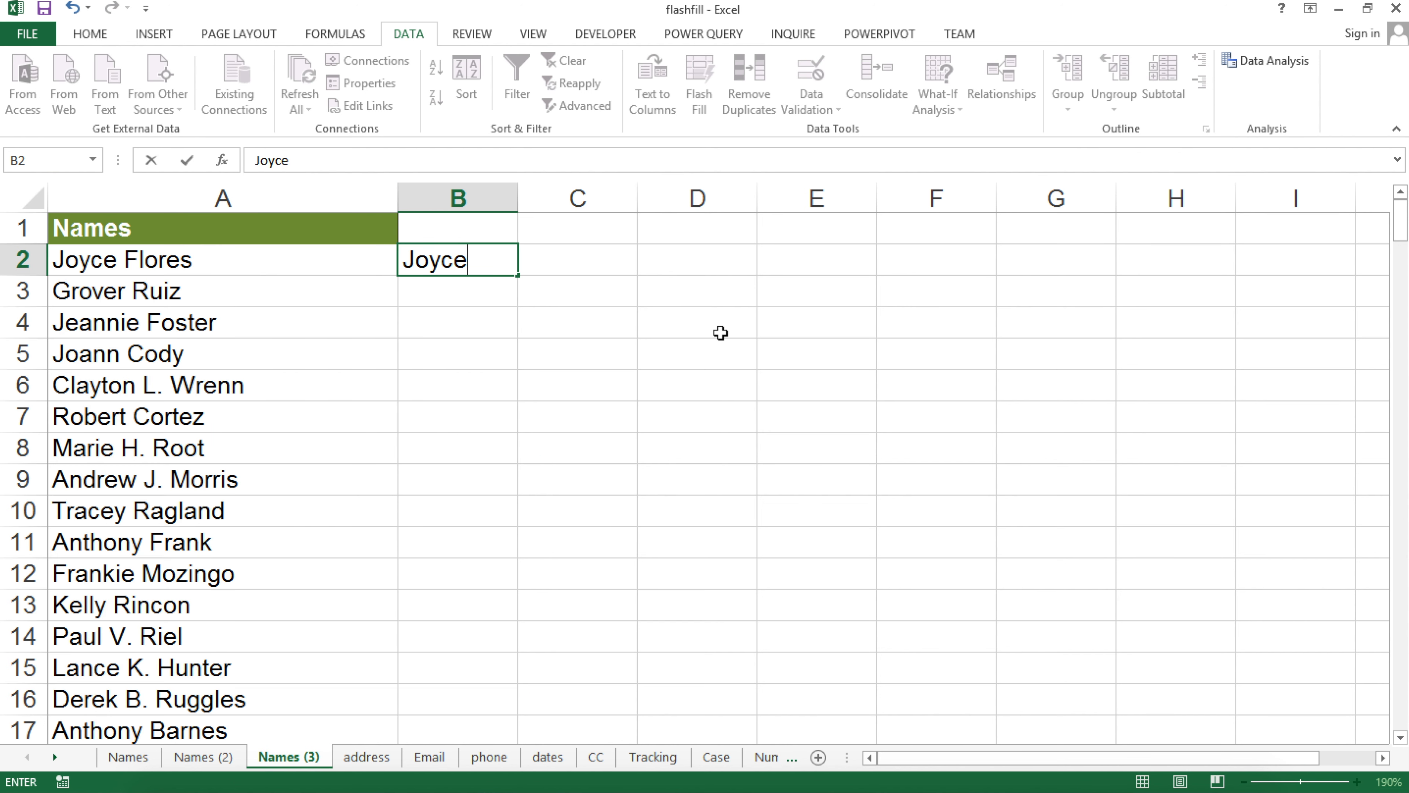
{"action": "key", "text": "Return"}
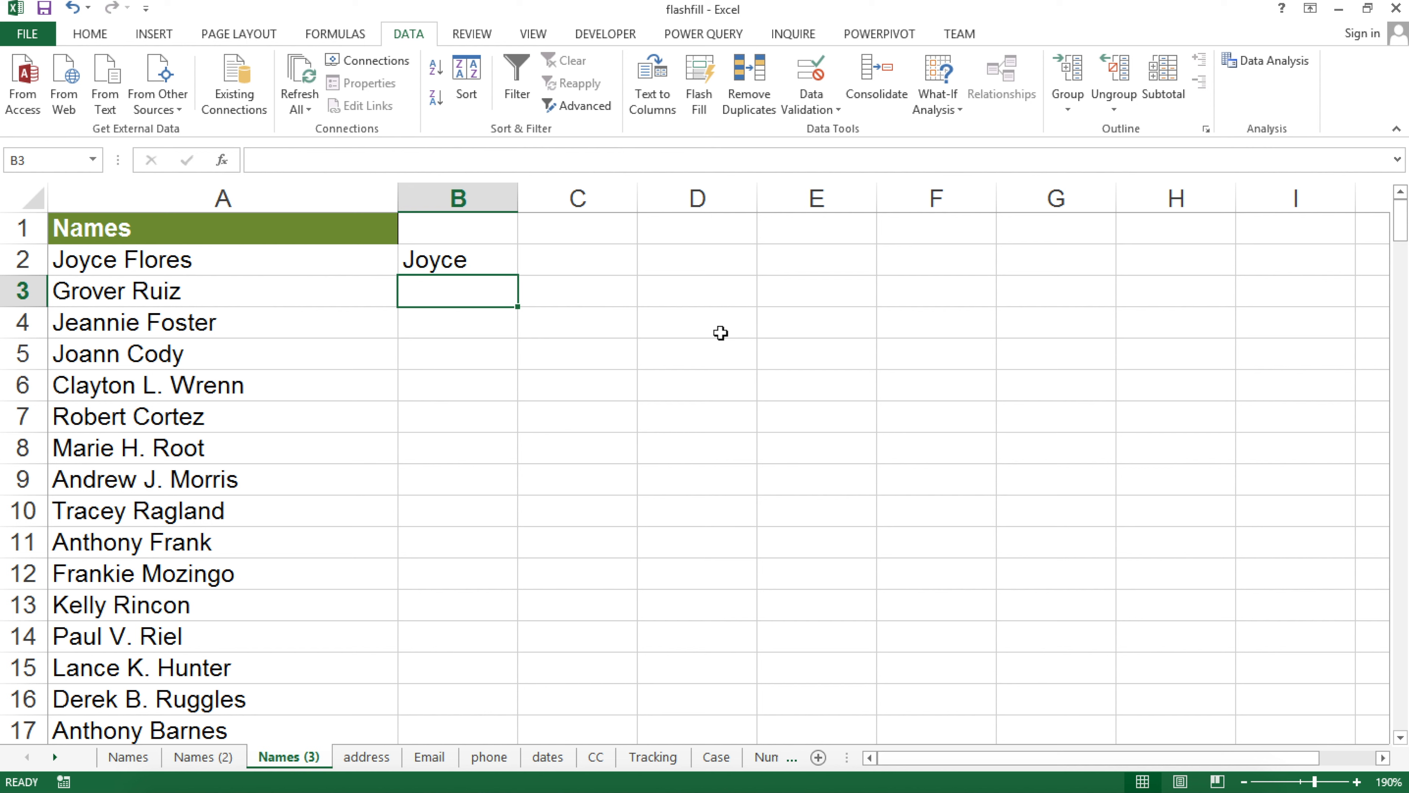
{"action": "key", "text": "ctrl+e"}
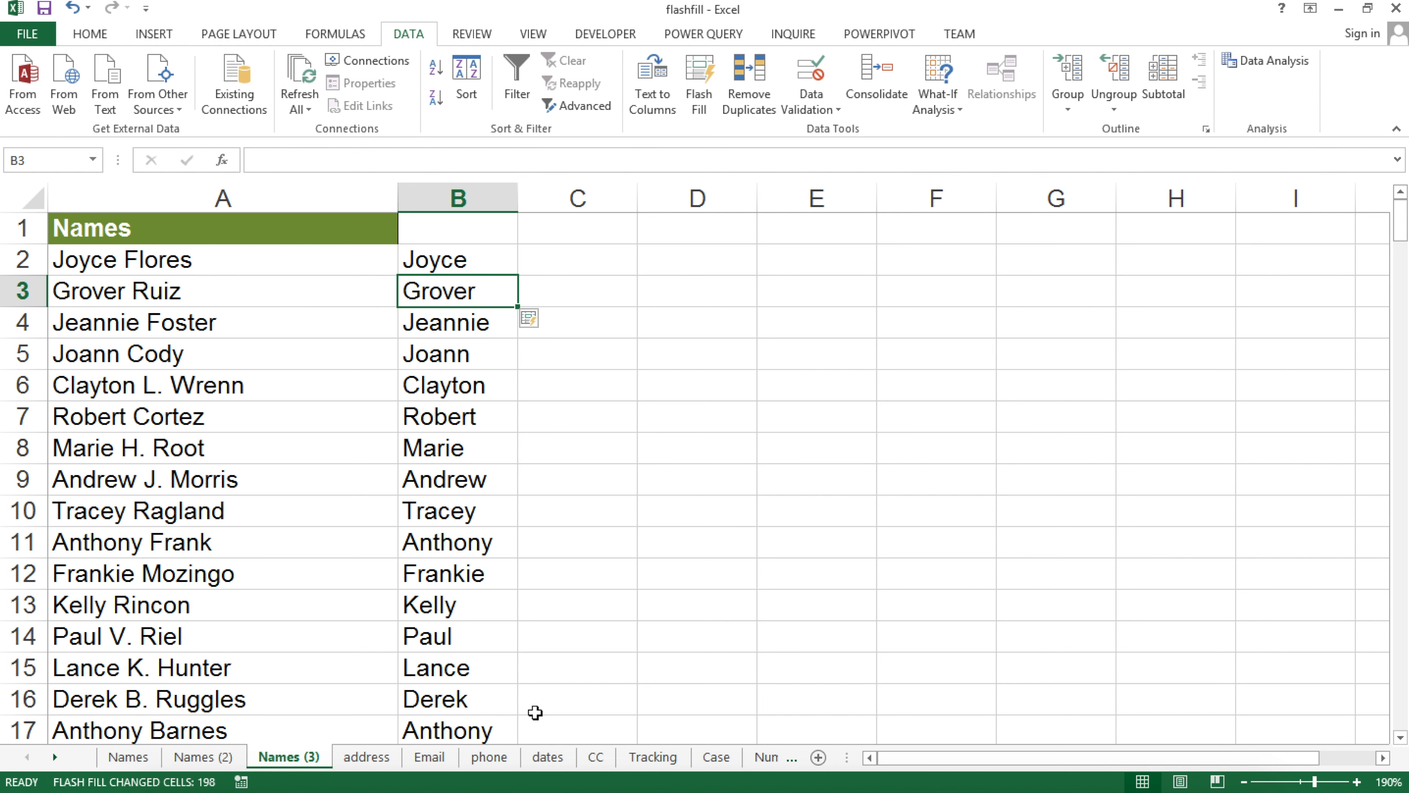
Flash-fill surnames down column C from the example 'Flores'
{"action": "left_click", "coordinate": [558, 268]}
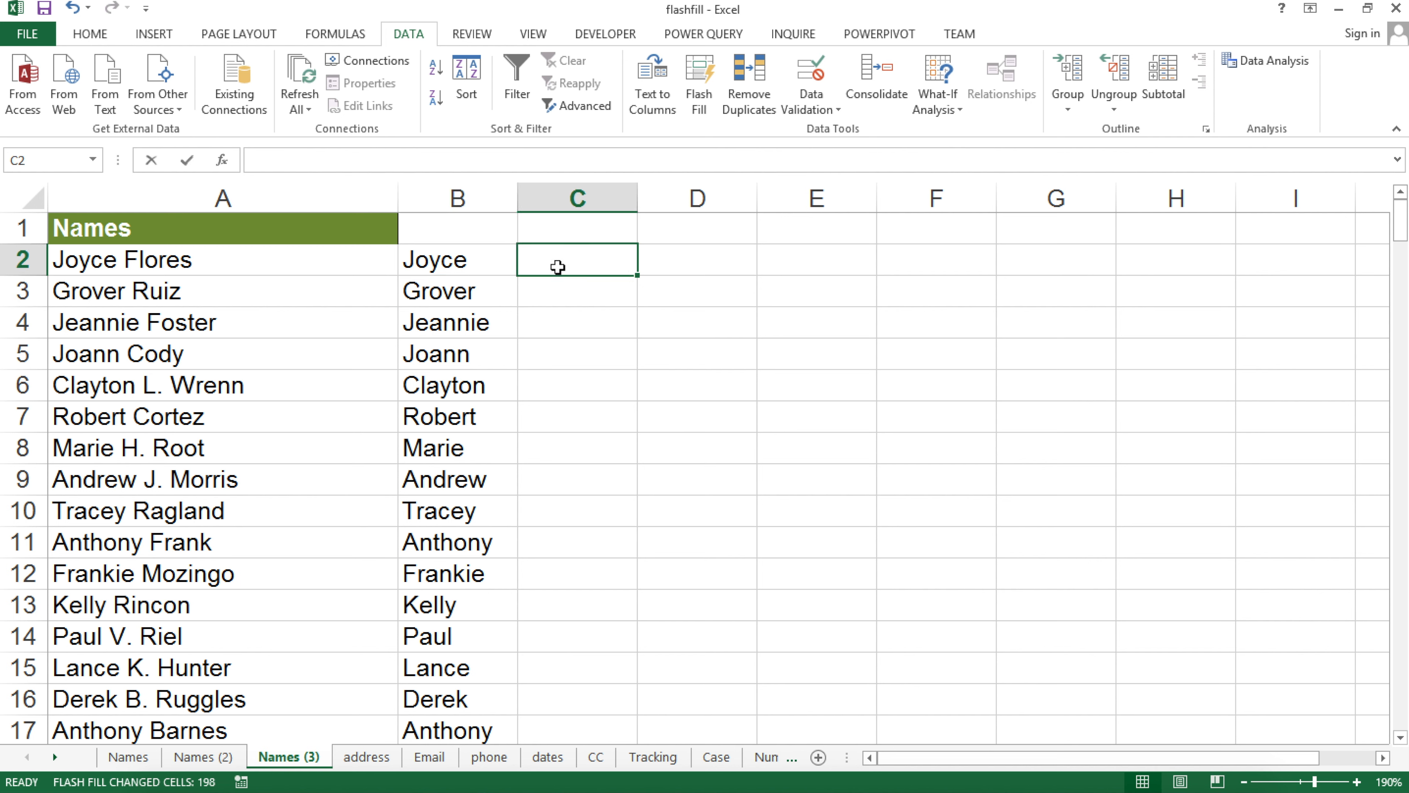
{"action": "type", "text": "Flores"}
{"action": "key", "text": "Return"}
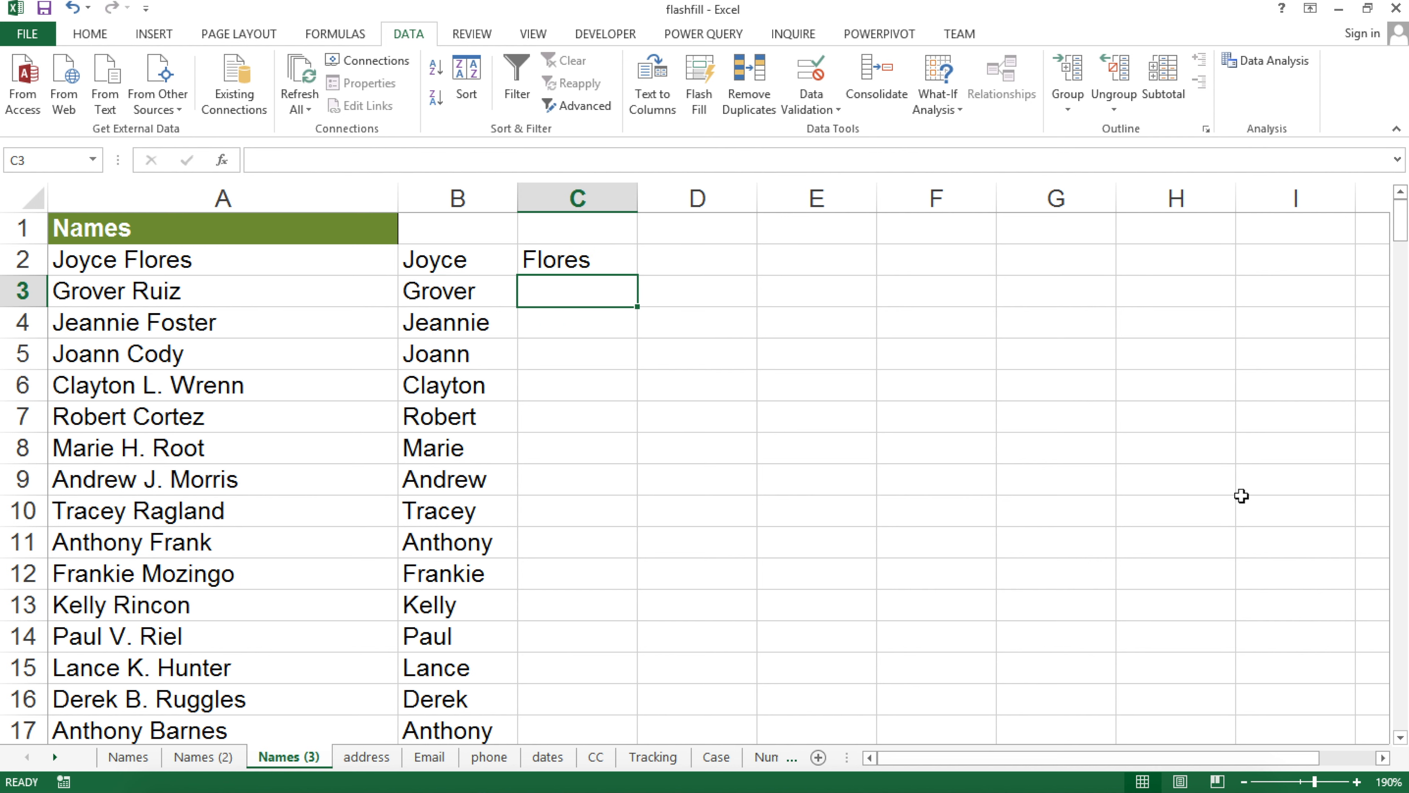
{"action": "key", "text": "ctrl+e"}
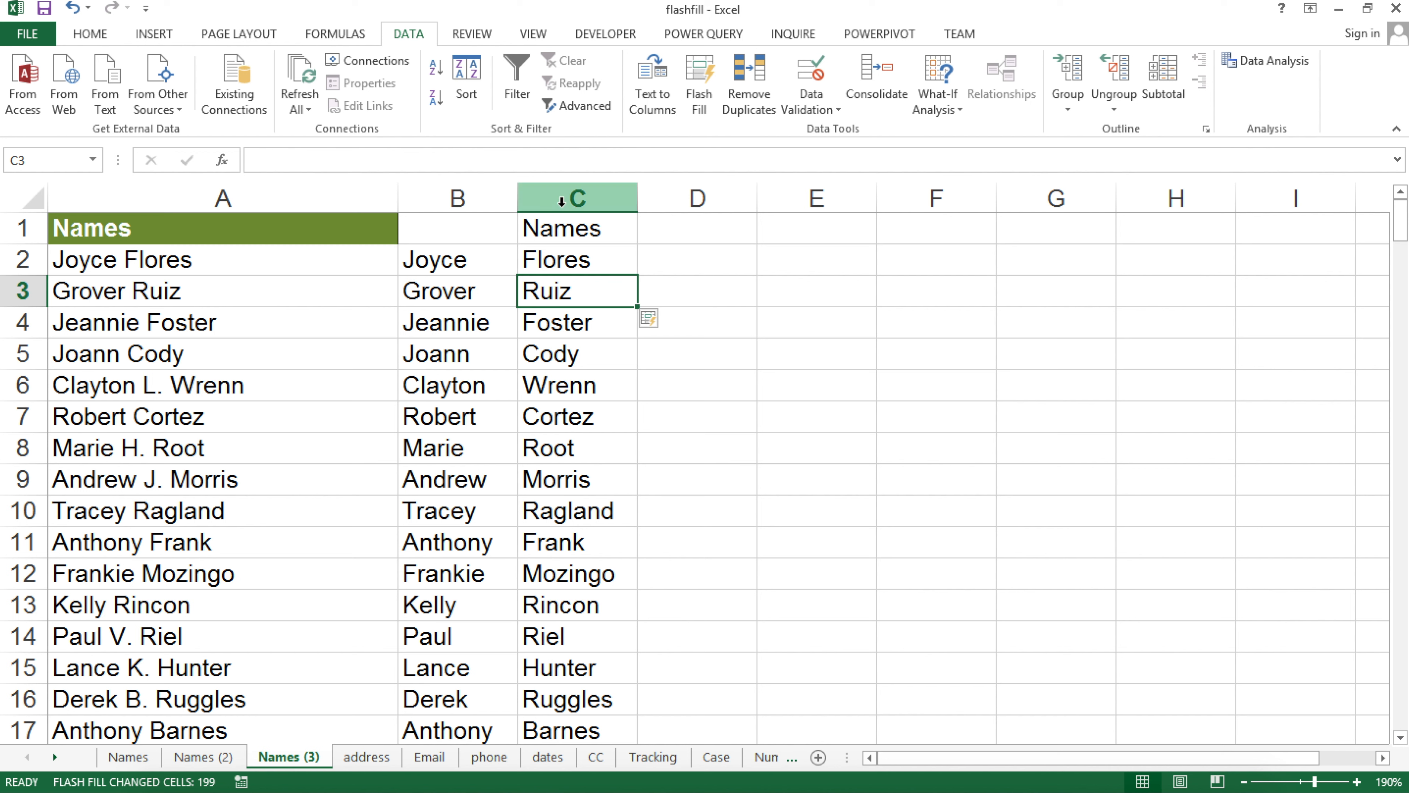
{"action": "scroll", "coordinate": [540, 546], "scroll_direction": "down", "scroll_amount": 14}
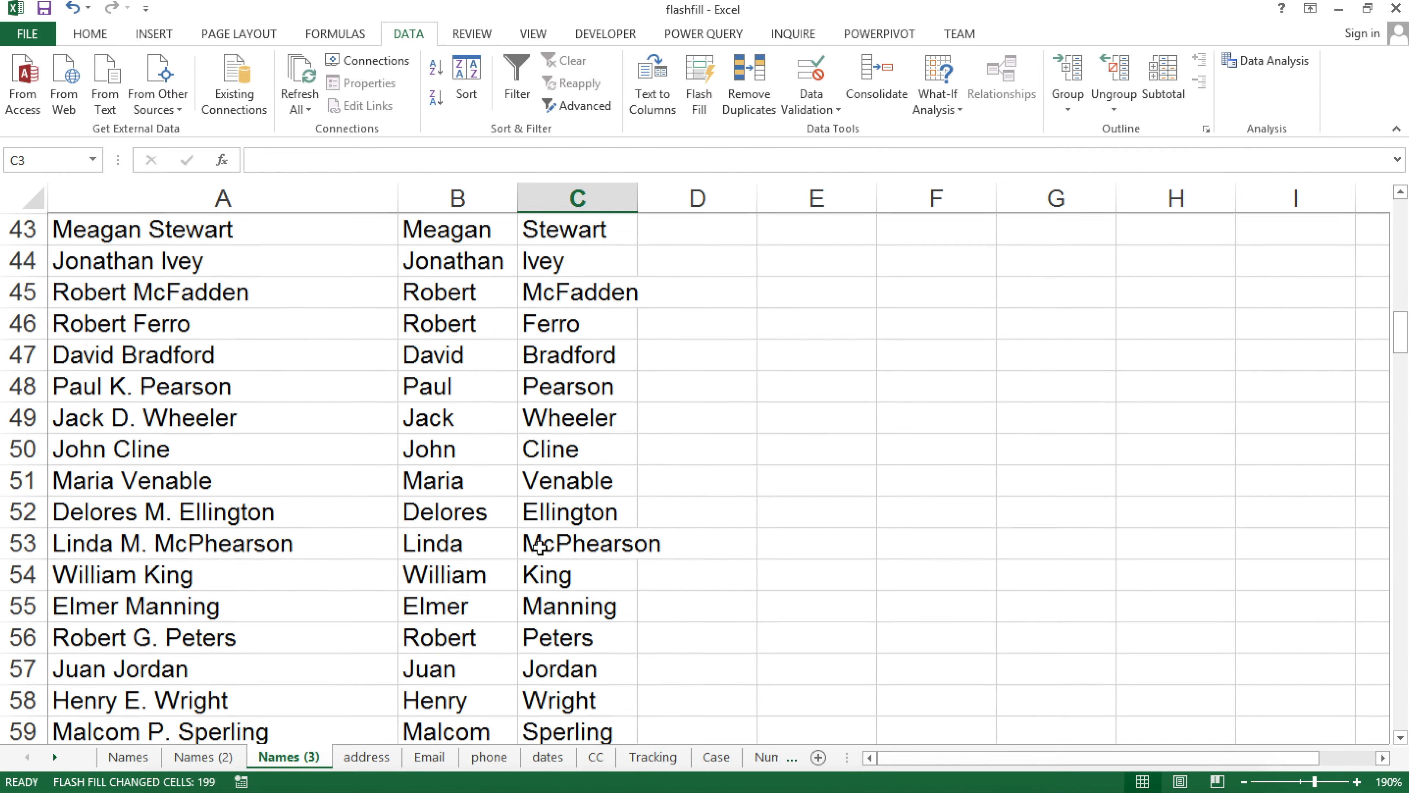
{"action": "scroll", "coordinate": [585, 478], "scroll_direction": "up", "scroll_amount": 14}
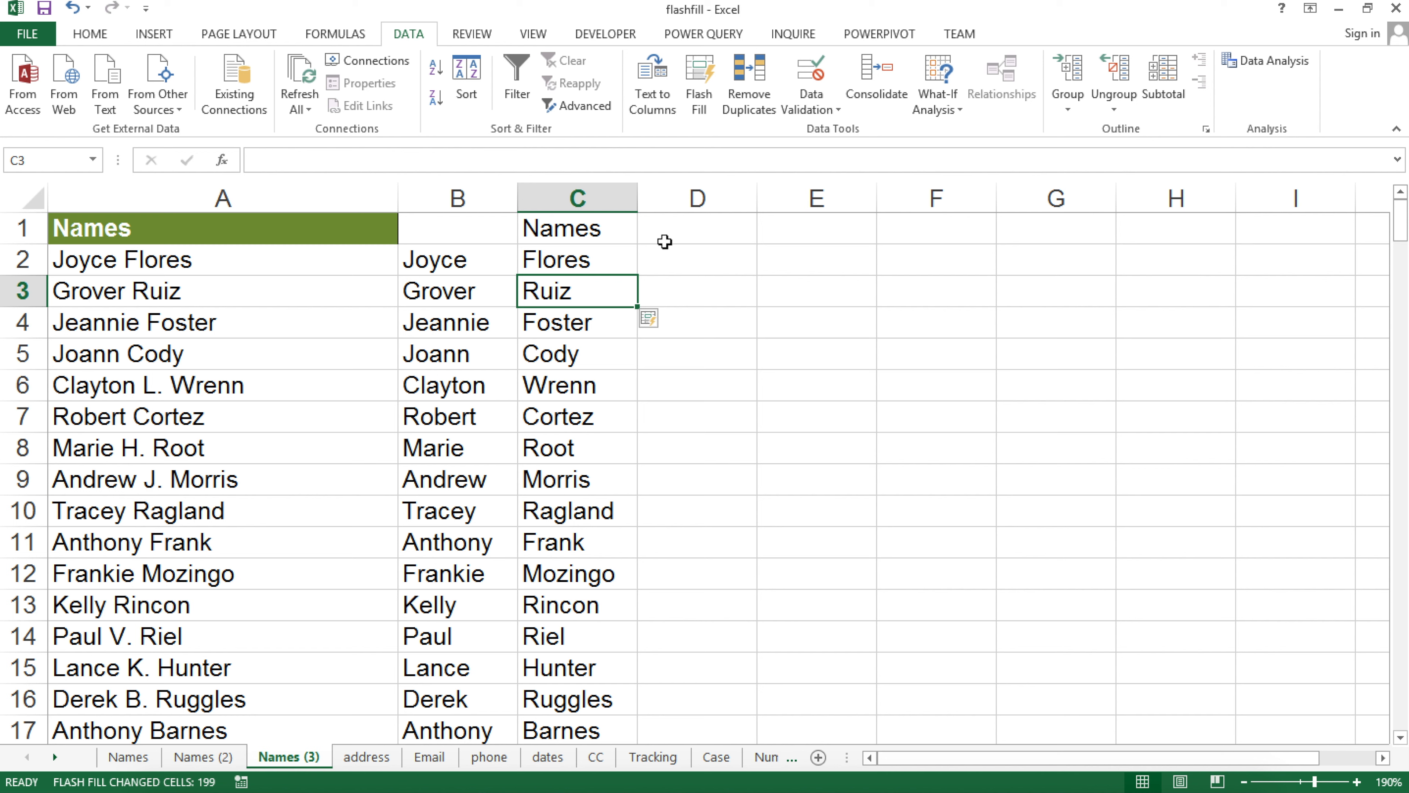
Enter 'L.' in D6 as a middle-initial example and flash-fill column D
{"action": "left_click", "coordinate": [727, 265]}
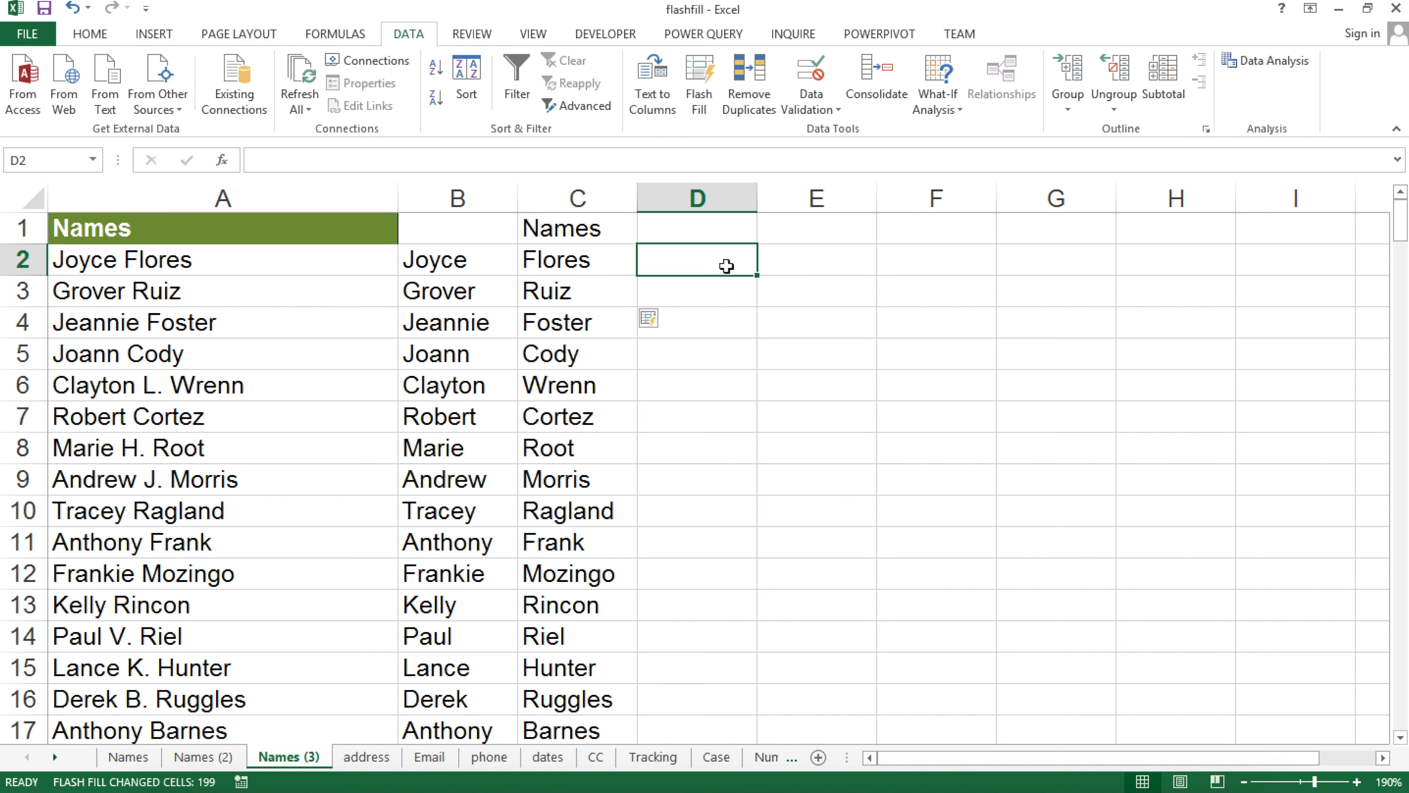
{"action": "left_click", "coordinate": [696, 360]}
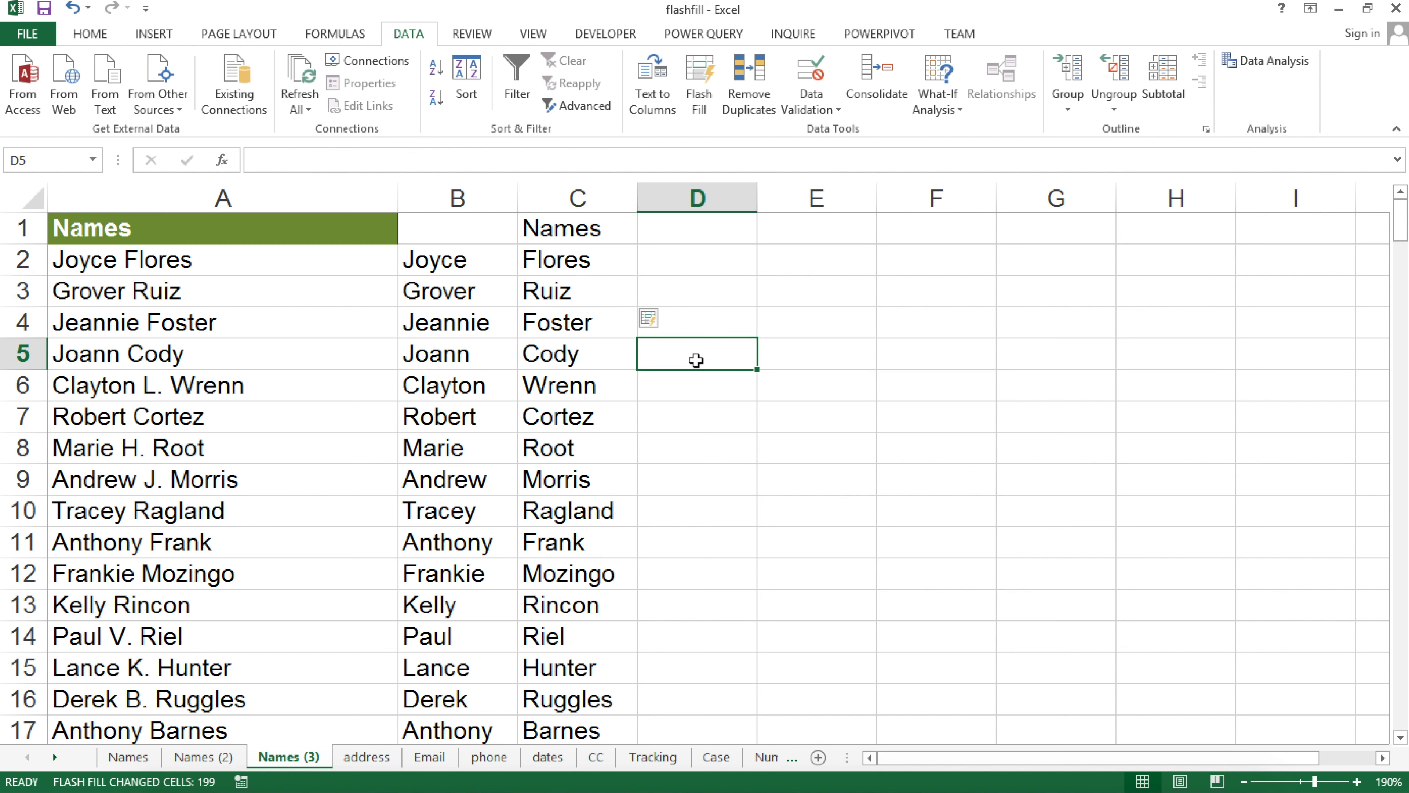
{"action": "left_click", "coordinate": [693, 378]}
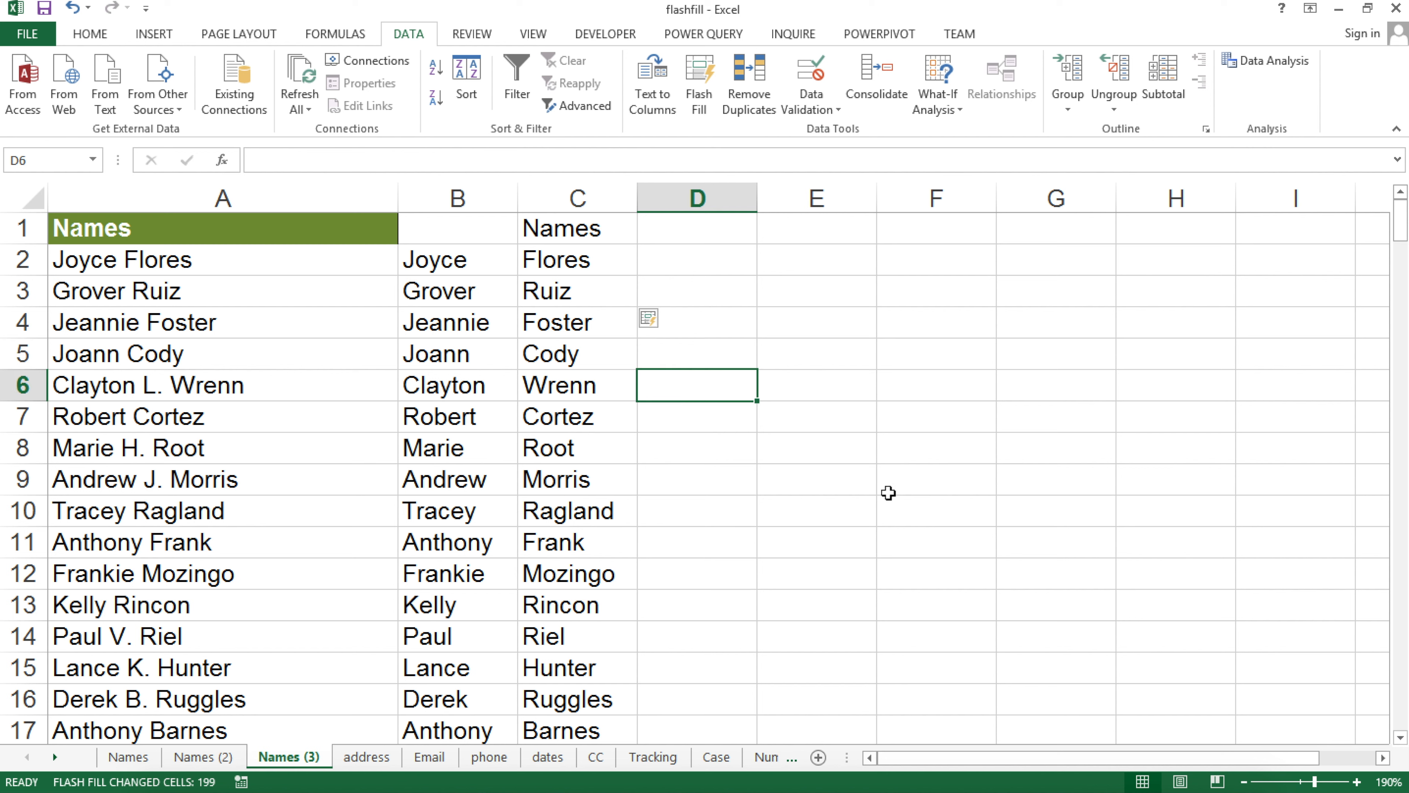
{"action": "type", "text": "L."}
{"action": "key", "text": "Return"}
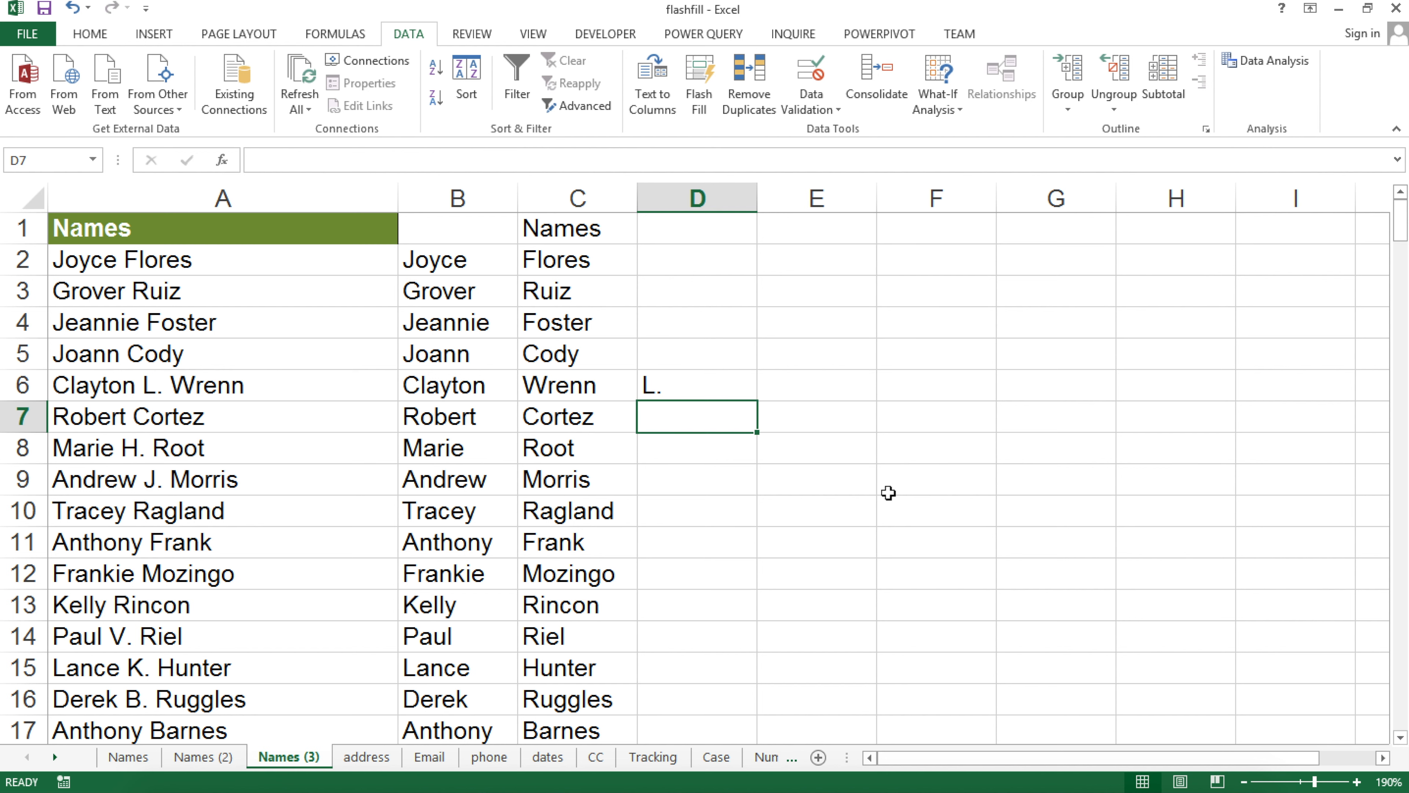
{"action": "key", "text": "ctrl+e"}
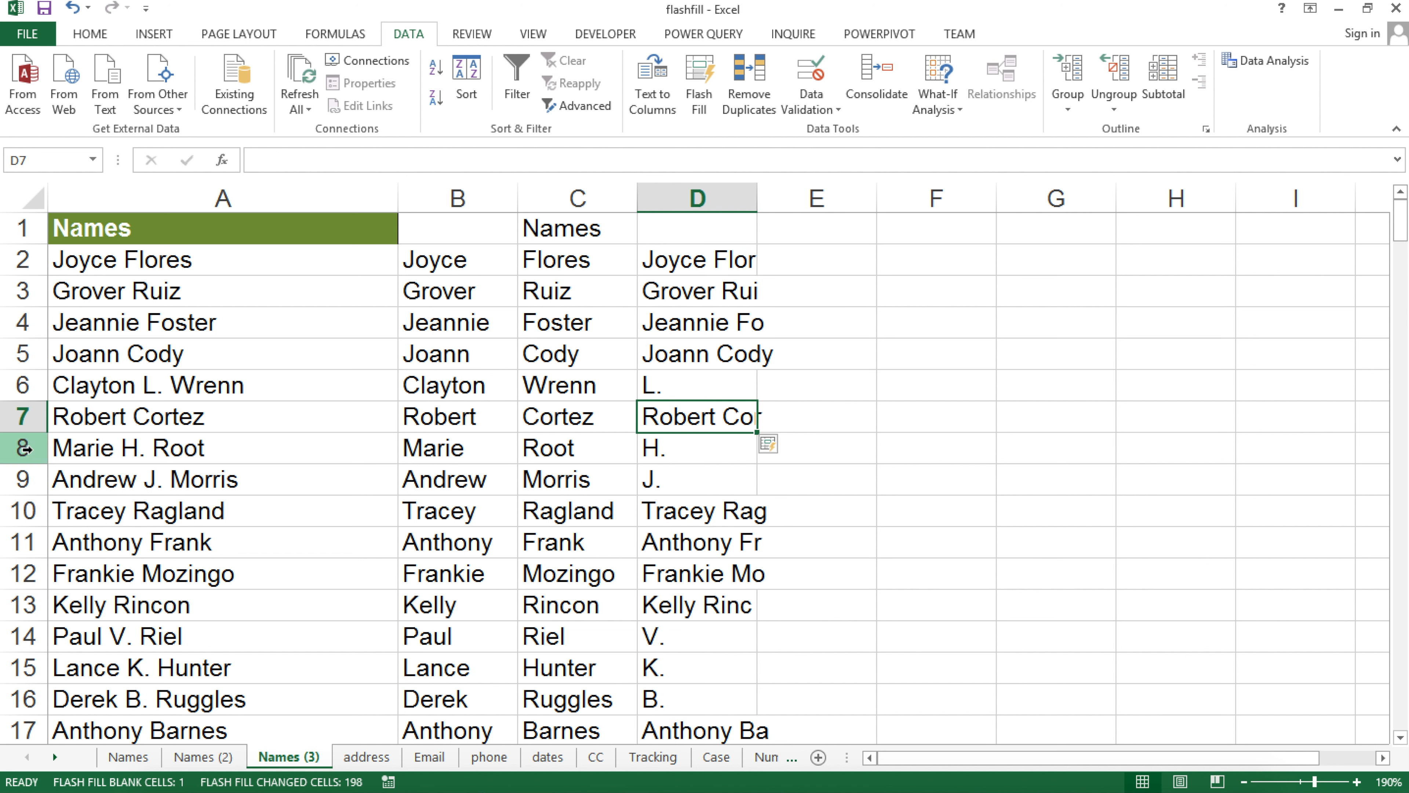
{"action": "left_click", "coordinate": [152, 443]}
{"action": "left_click", "coordinate": [181, 492]}
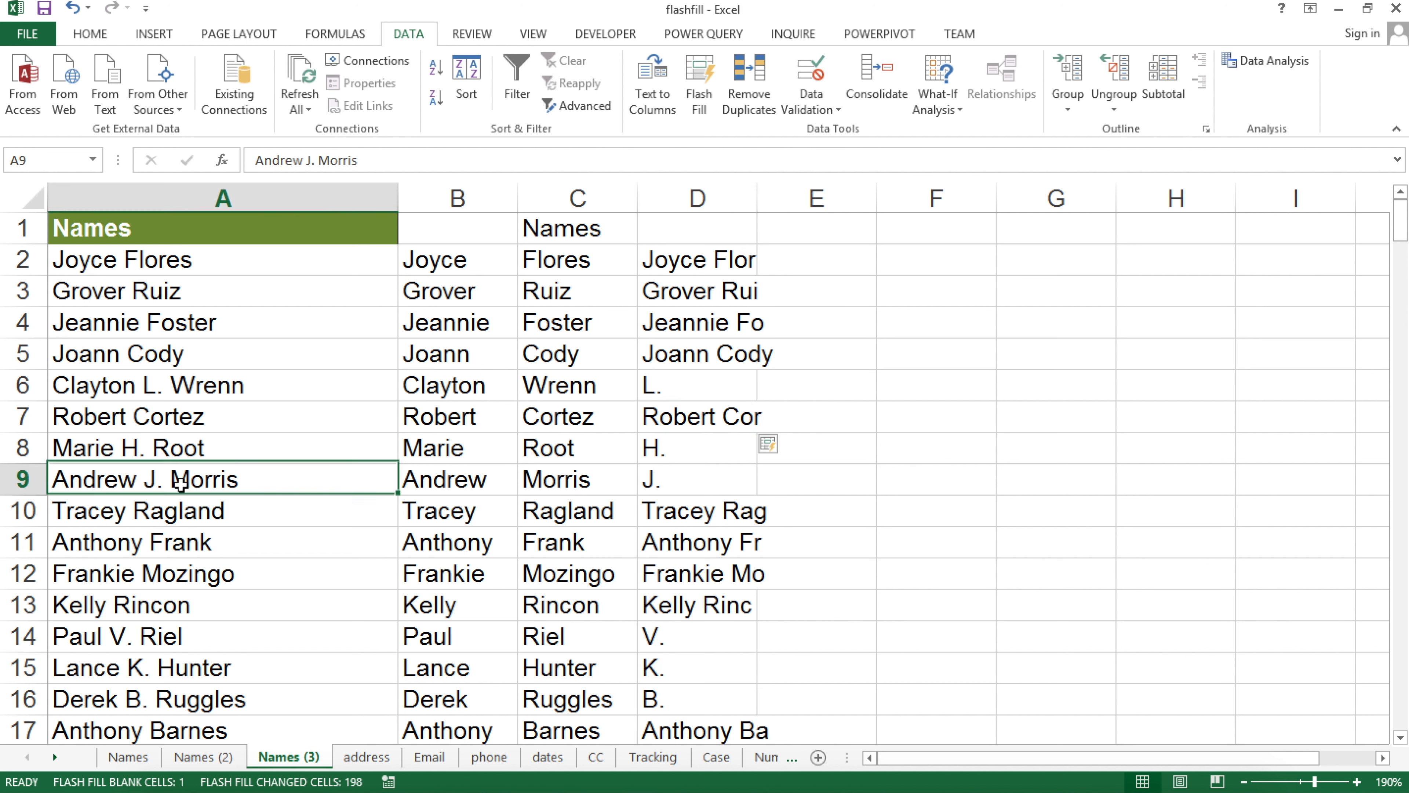
{"action": "left_click", "coordinate": [265, 648]}
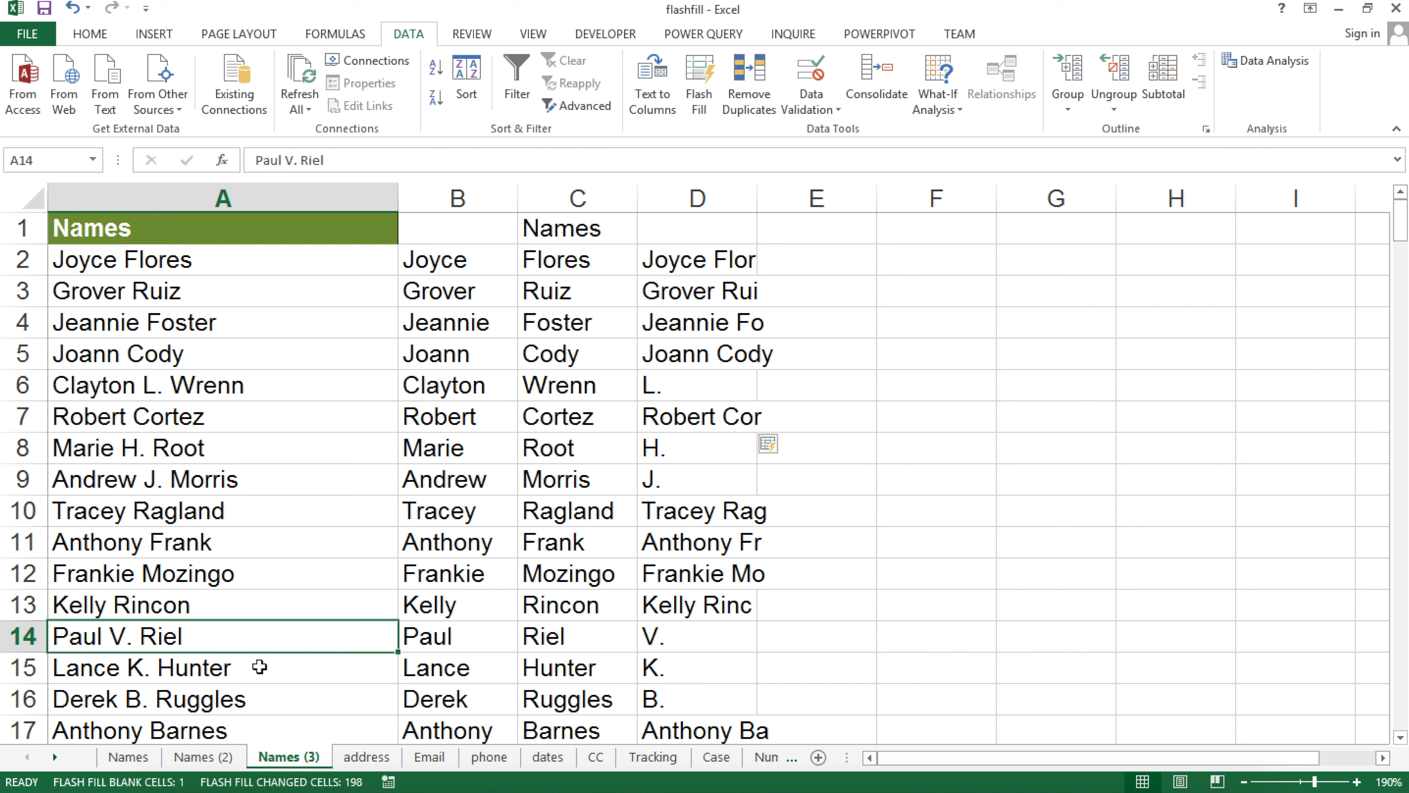
{"action": "left_click", "coordinate": [258, 667]}
{"action": "left_click", "coordinate": [259, 700]}
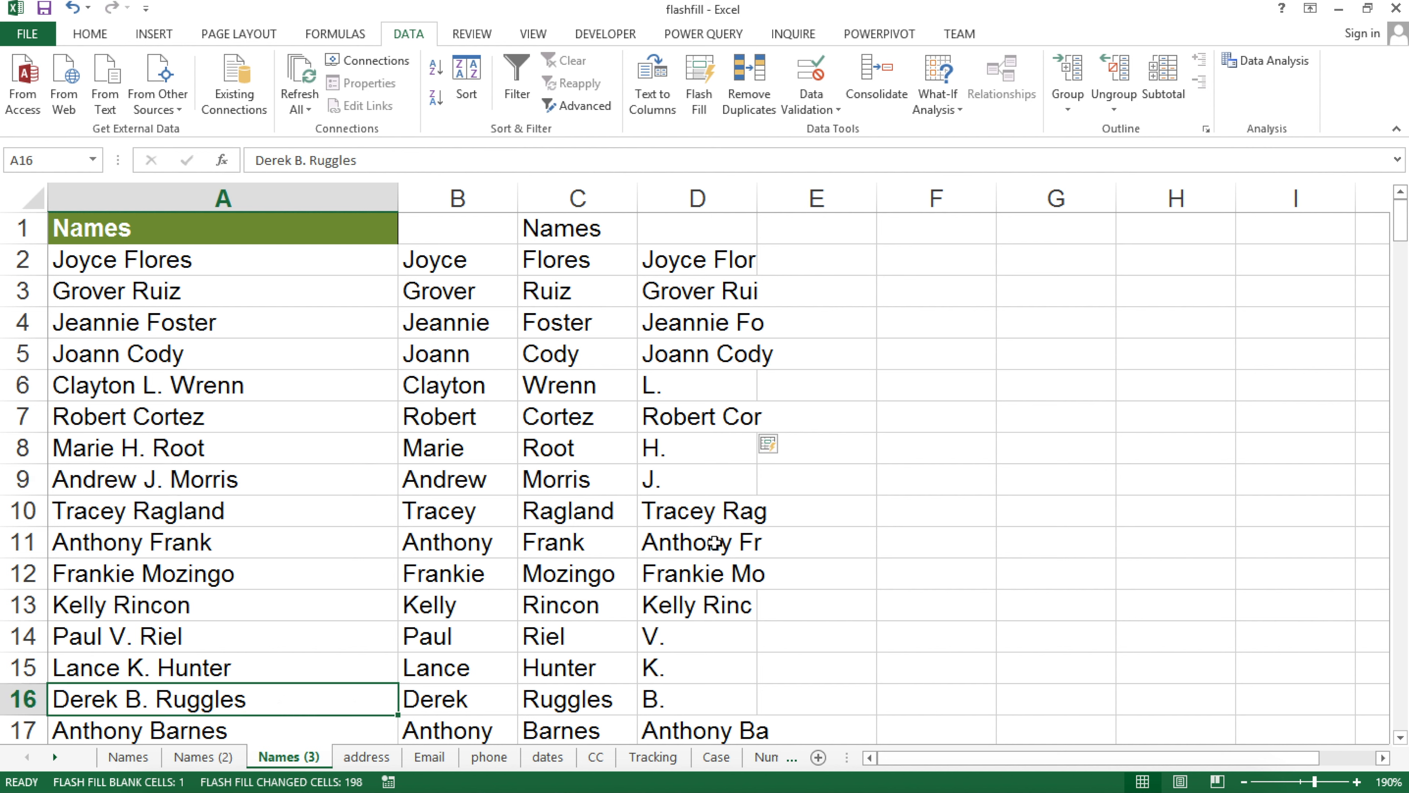
{"action": "left_click_drag", "start_coordinate": [693, 261], "coordinate": [688, 366]}
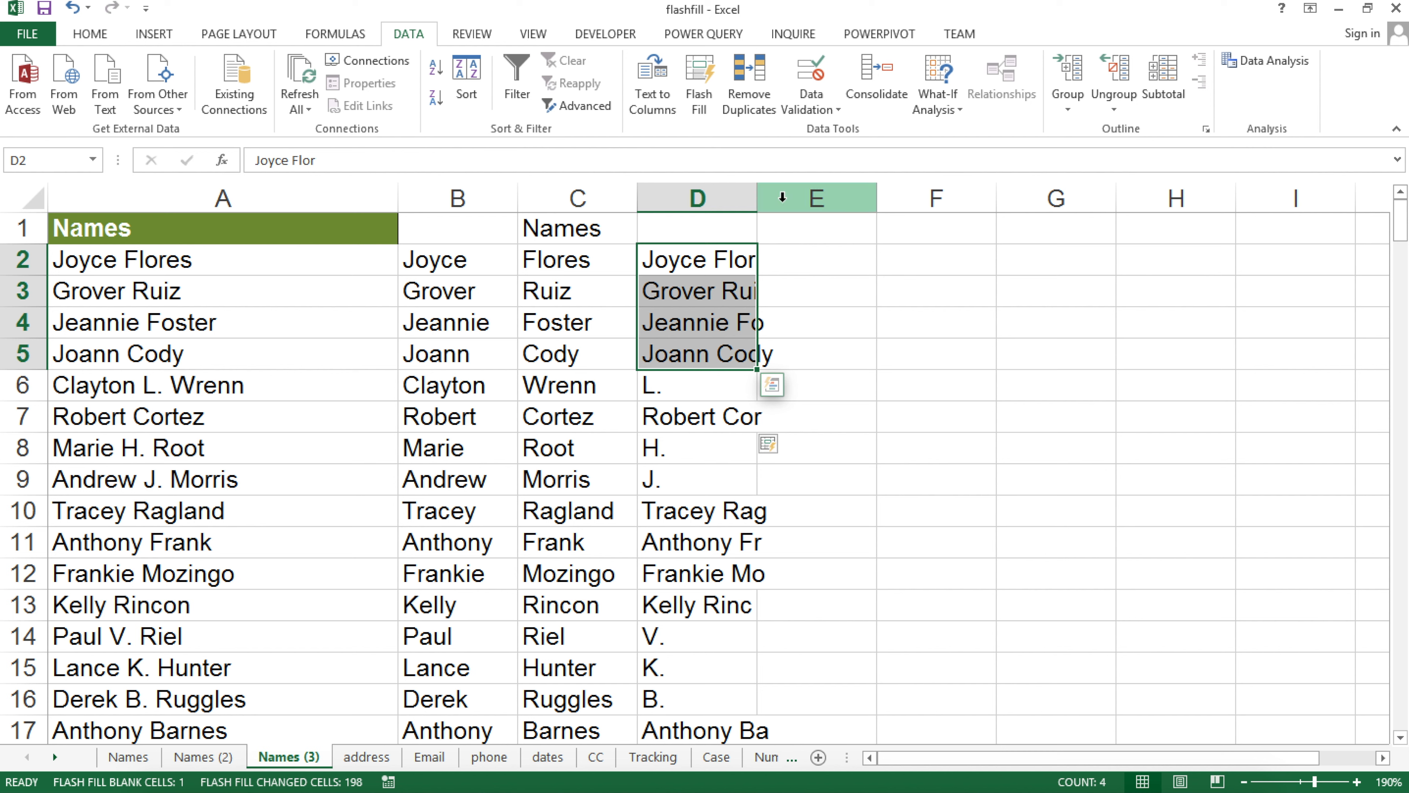
{"action": "left_click_drag", "start_coordinate": [762, 204], "coordinate": [795, 194]}
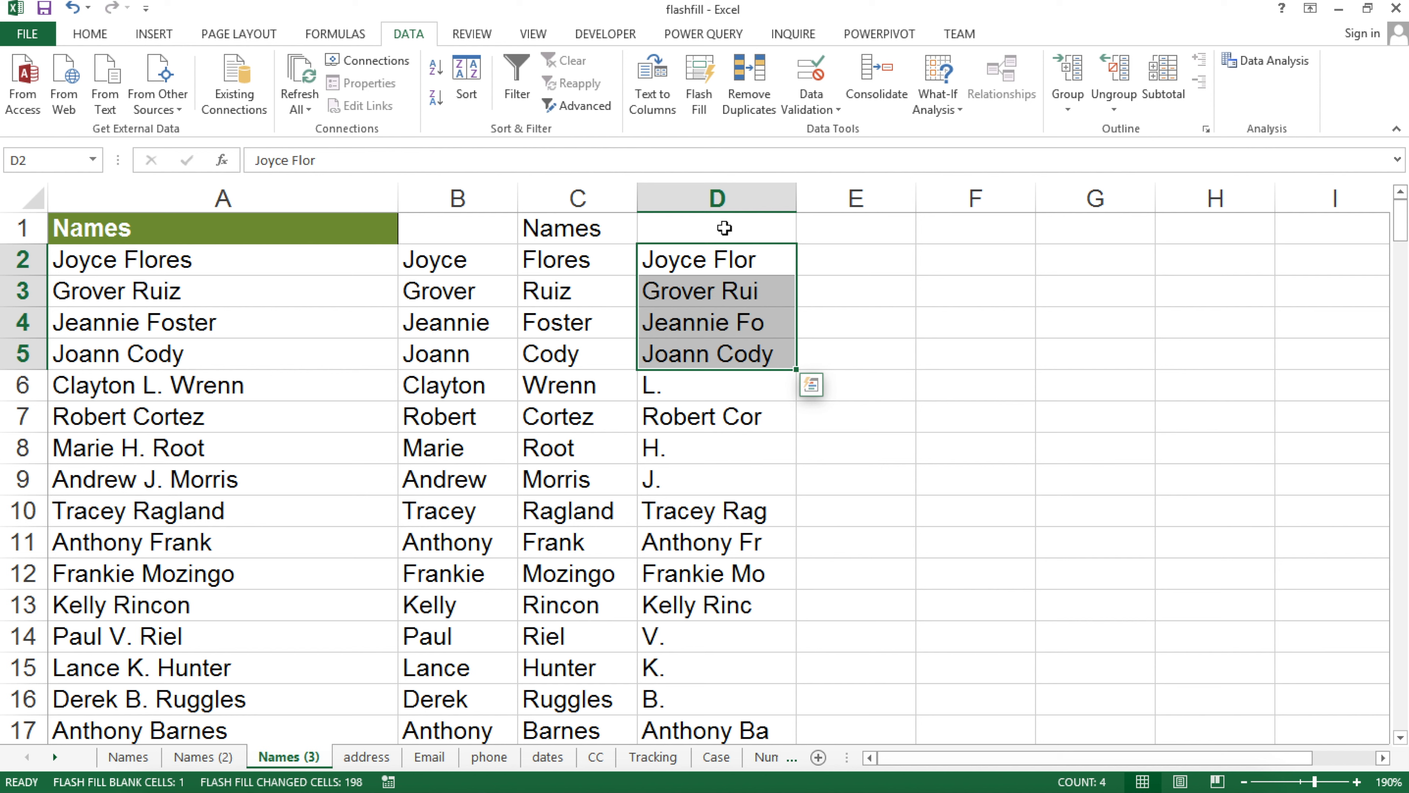
{"action": "left_click", "coordinate": [684, 232]}
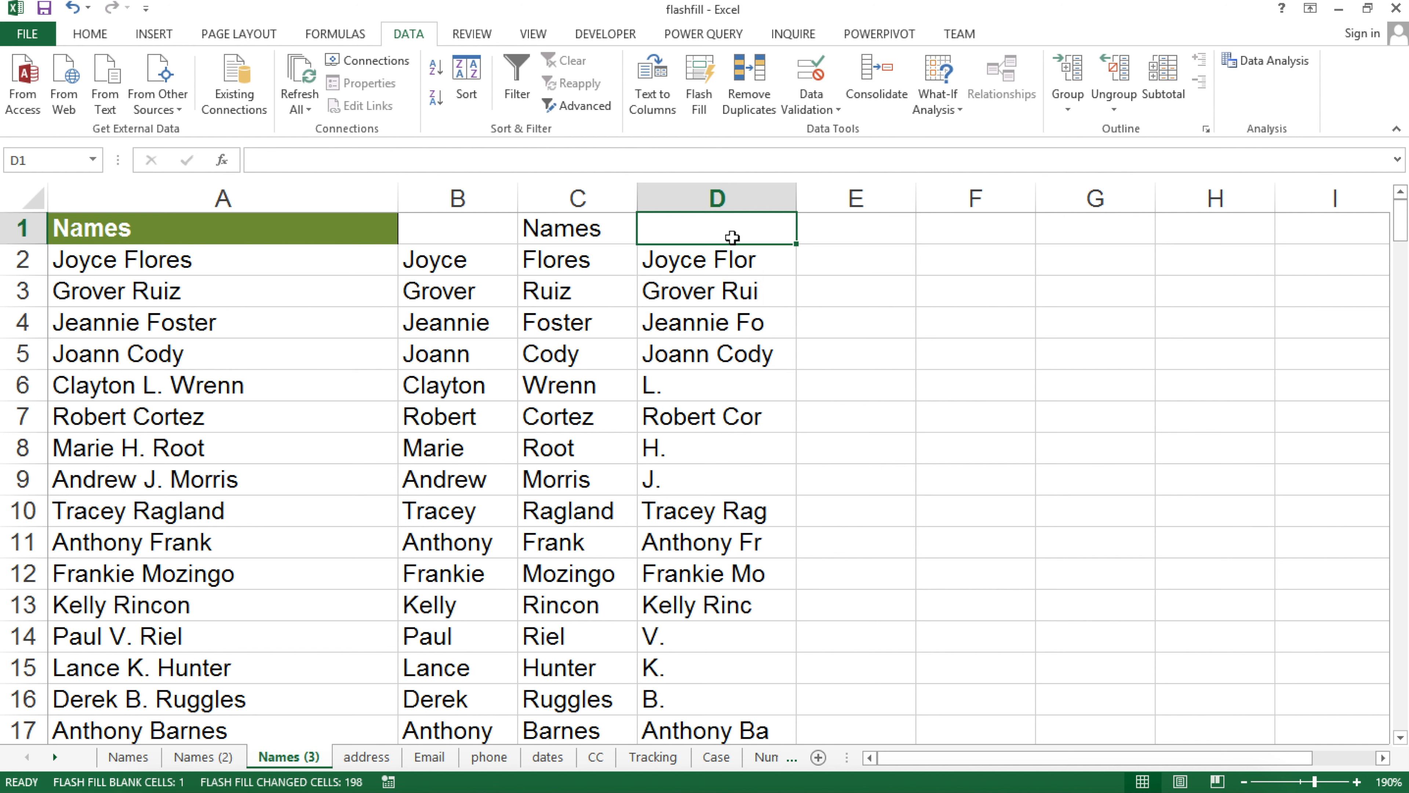
{"action": "type", "text": "namw"}
{"action": "key", "text": "Return"}
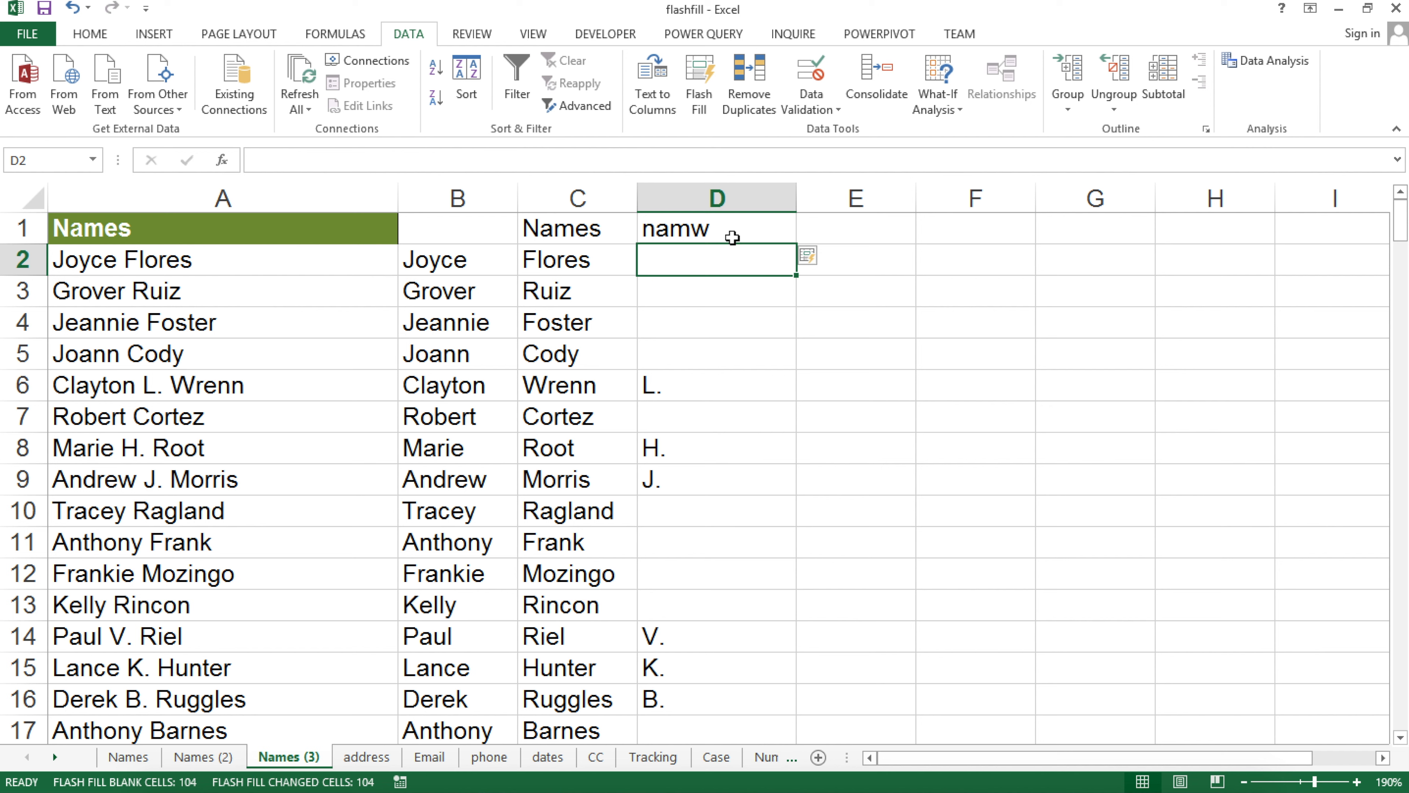
{"action": "left_click", "coordinate": [734, 229]}
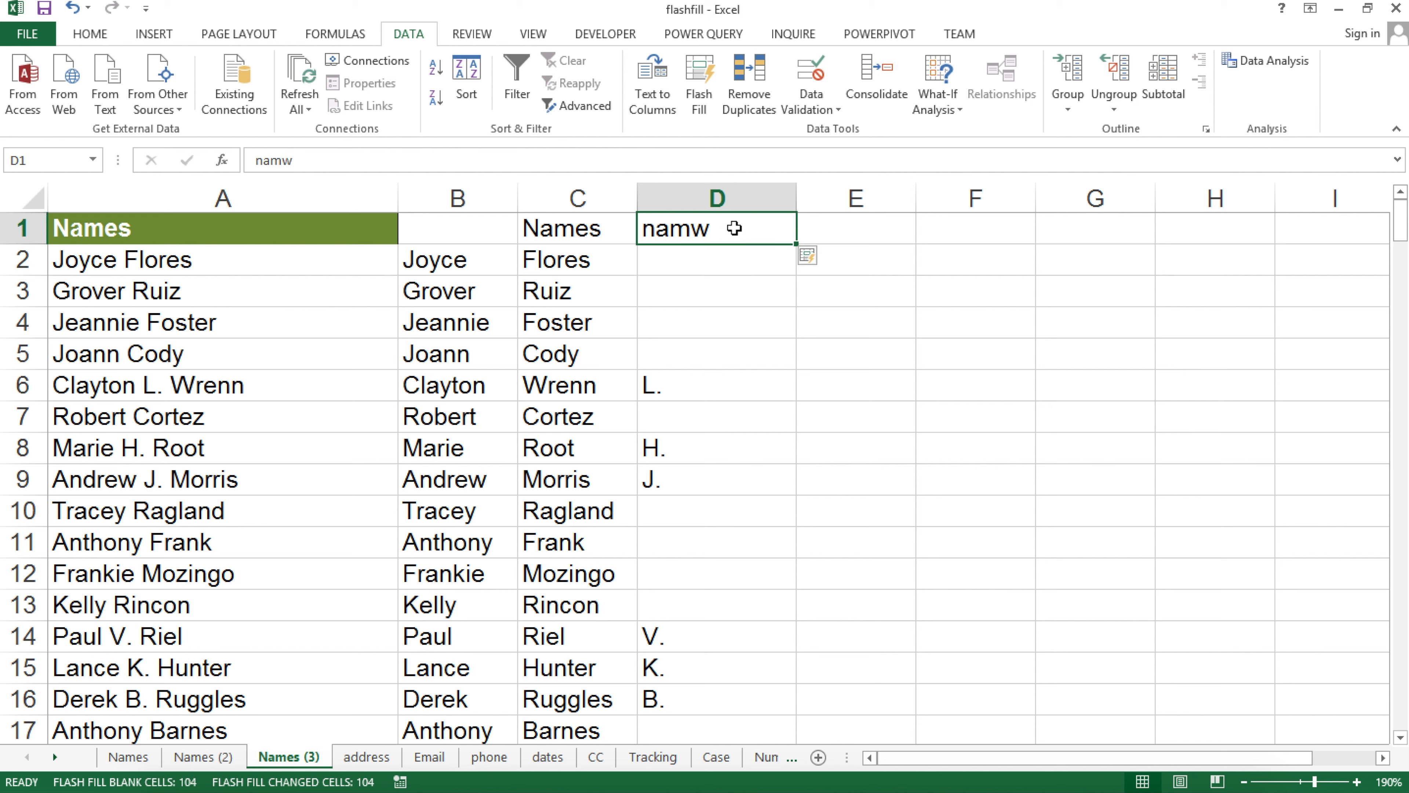
{"action": "left_click", "coordinate": [720, 258]}
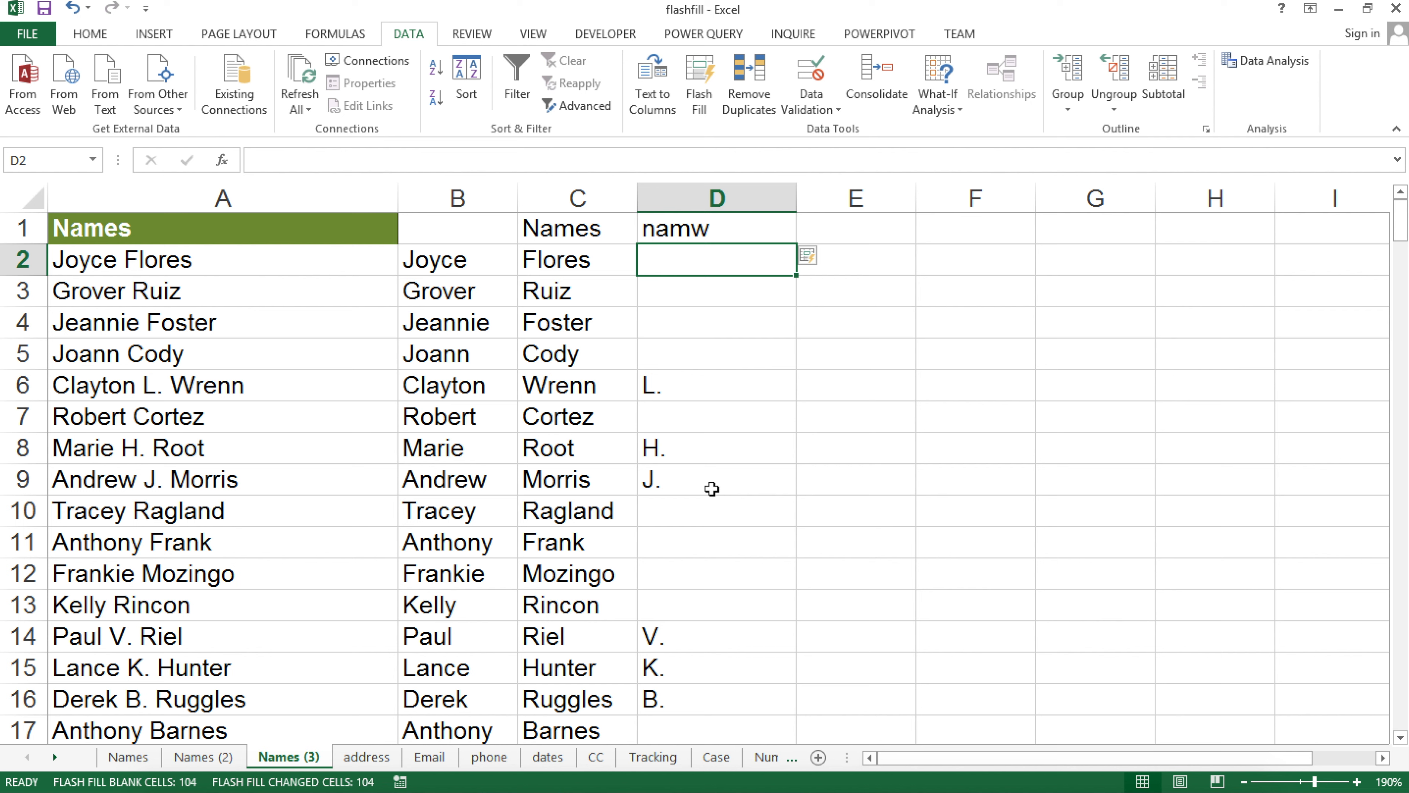
{"action": "left_click", "coordinate": [741, 225]}
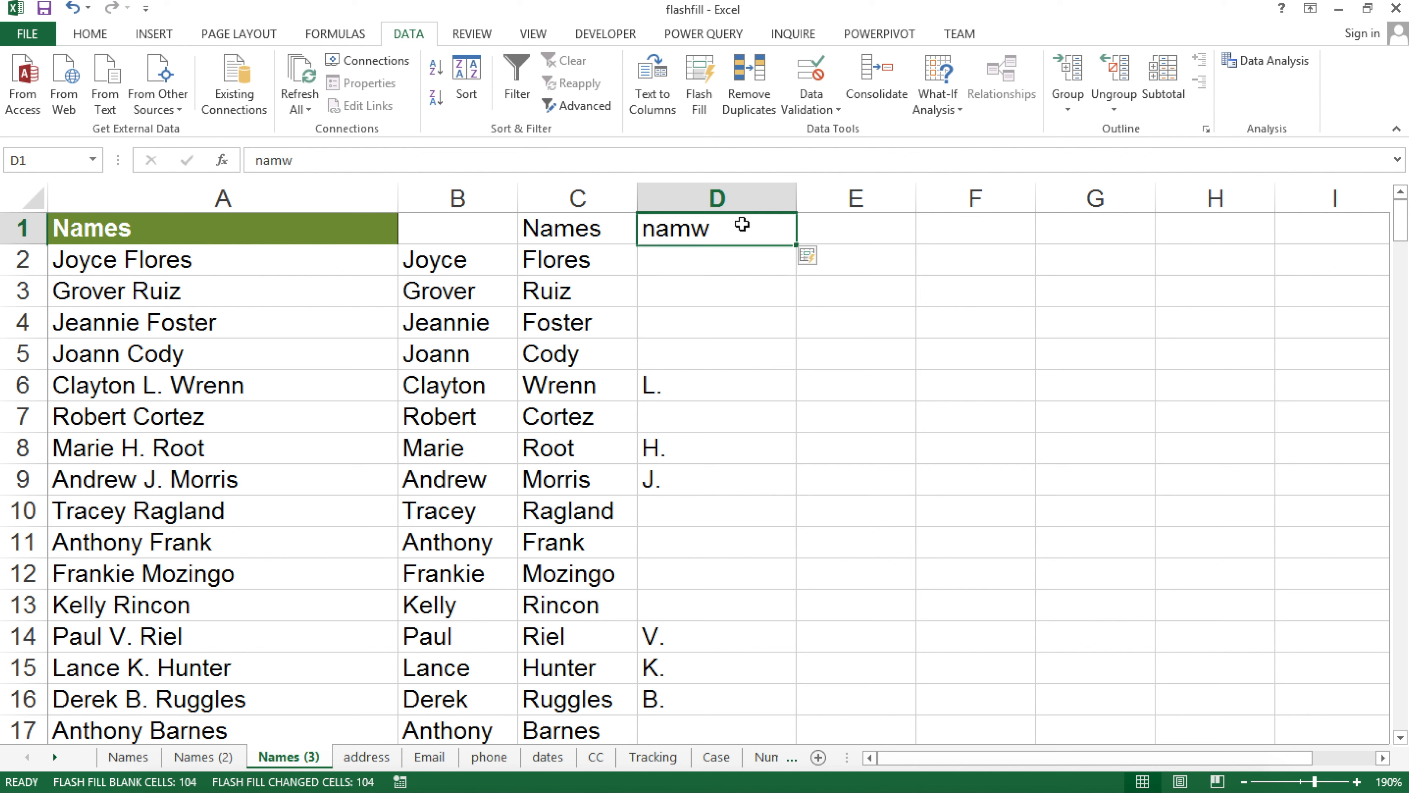
{"action": "double_click", "coordinate": [744, 225]}
{"action": "key", "text": "BackSpace"}
{"action": "type", "text": "e"}
{"action": "key", "text": "Return"}
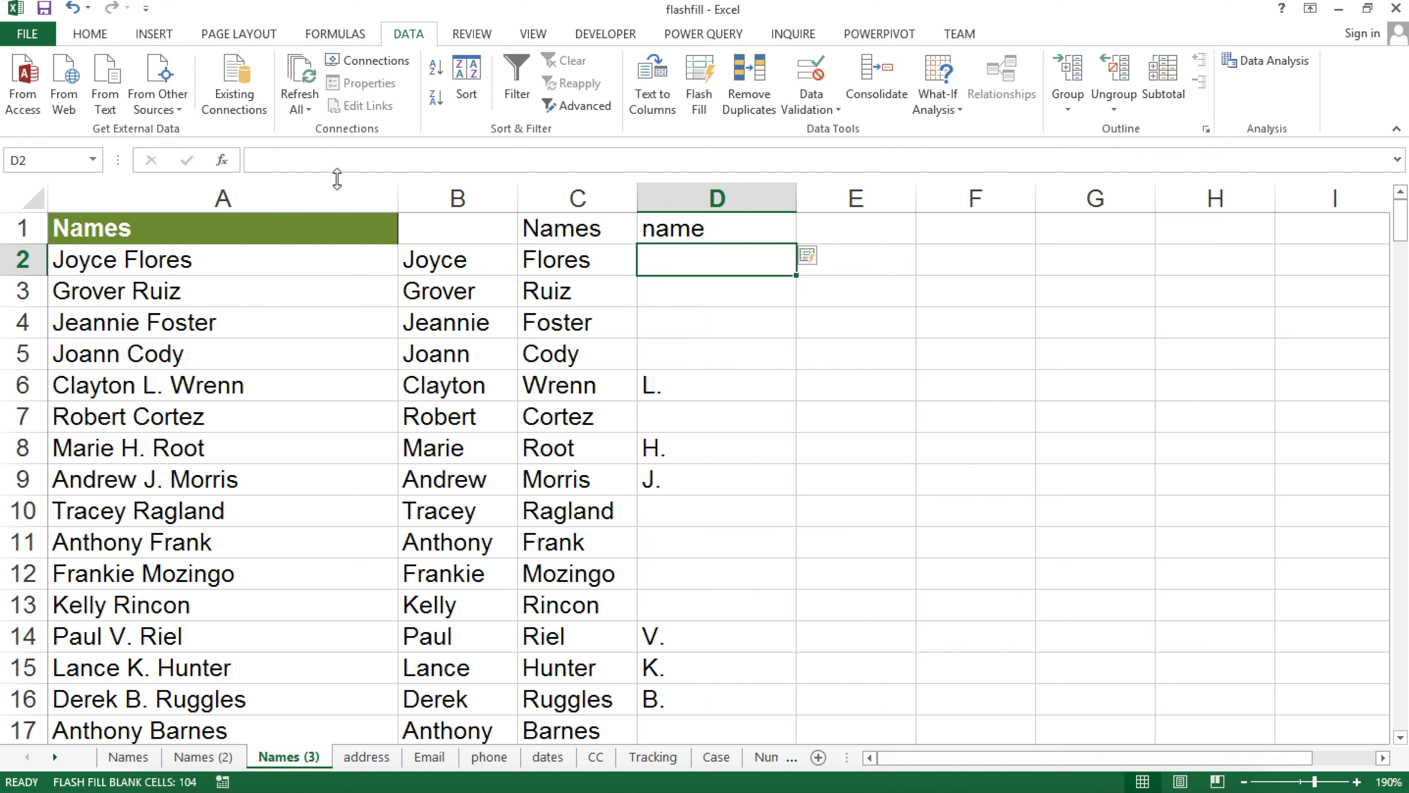
{"action": "left_click", "coordinate": [476, 239]}
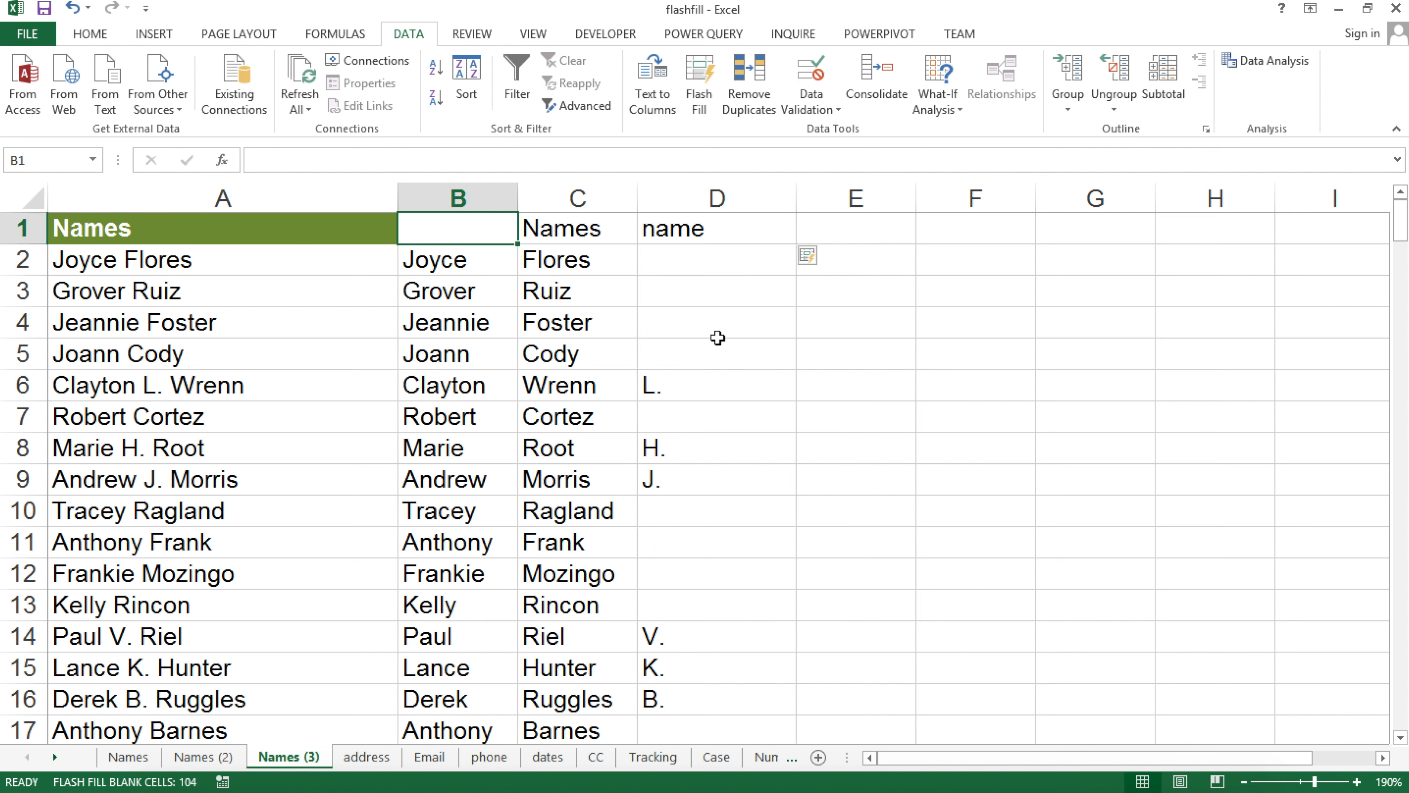
{"action": "left_click", "coordinate": [682, 290]}
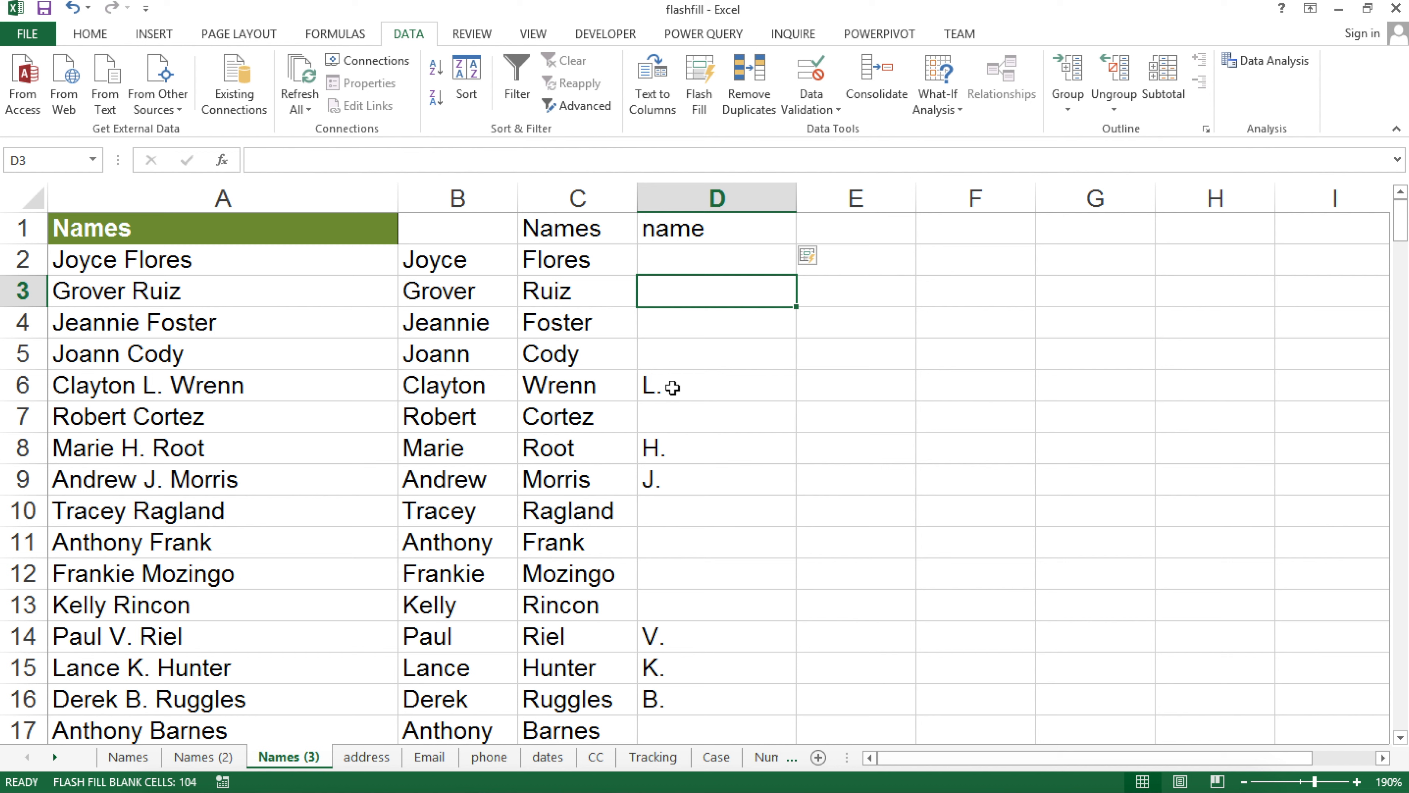
{"action": "left_click", "coordinate": [692, 390]}
{"action": "left_click", "coordinate": [695, 418]}
{"action": "left_click", "coordinate": [701, 480]}
{"action": "left_click", "coordinate": [704, 543]}
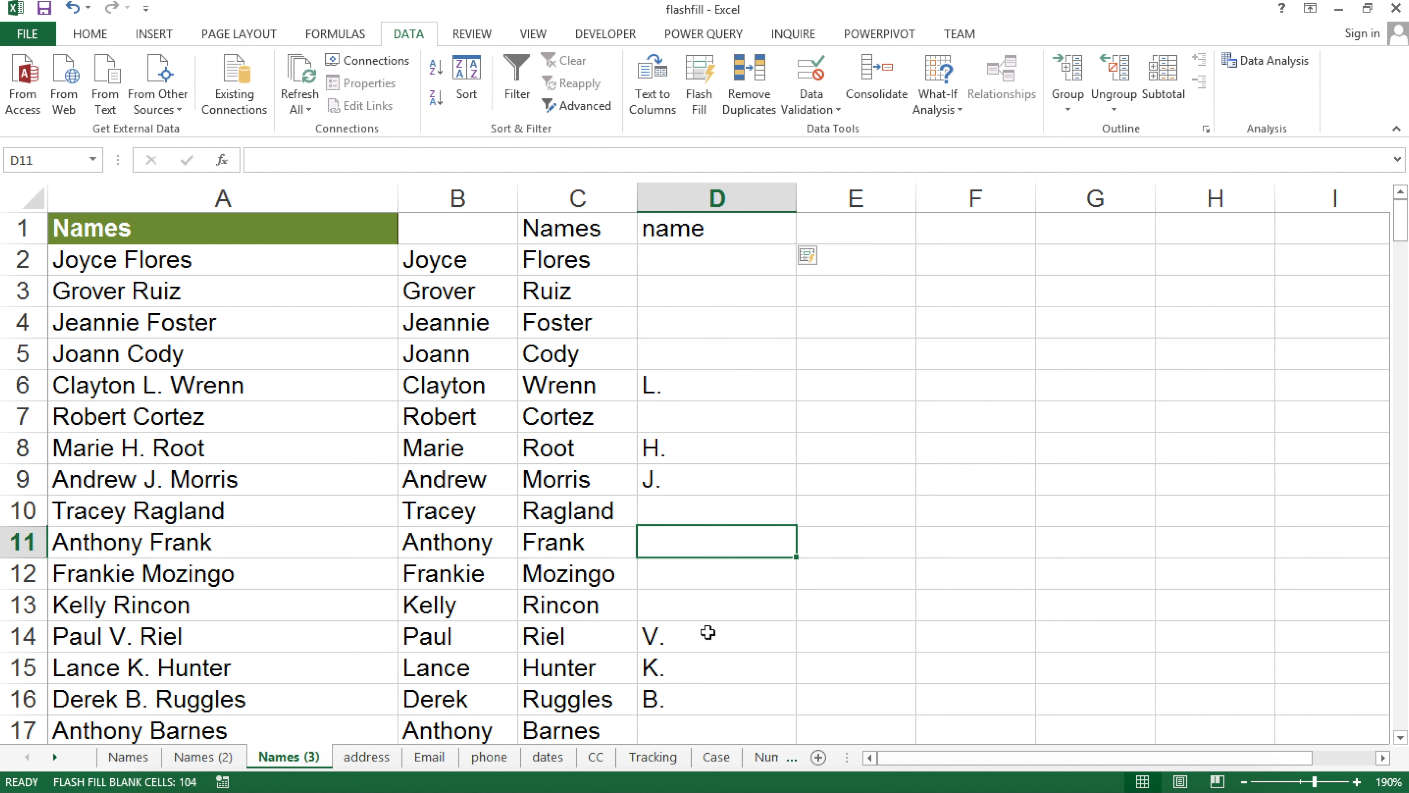
{"action": "left_click", "coordinate": [718, 225]}
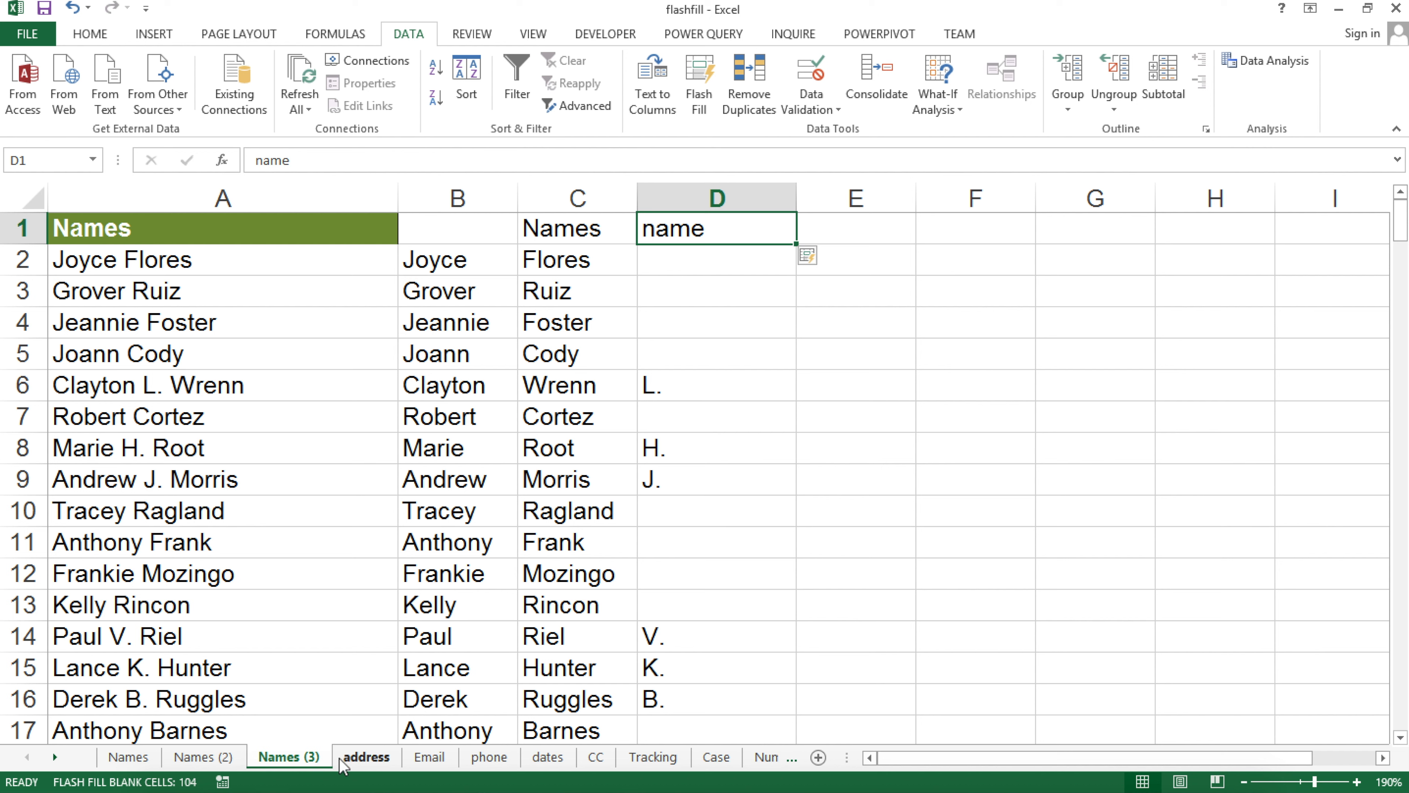
{"action": "left_click", "coordinate": [378, 513]}
{"action": "left_click", "coordinate": [220, 234]}
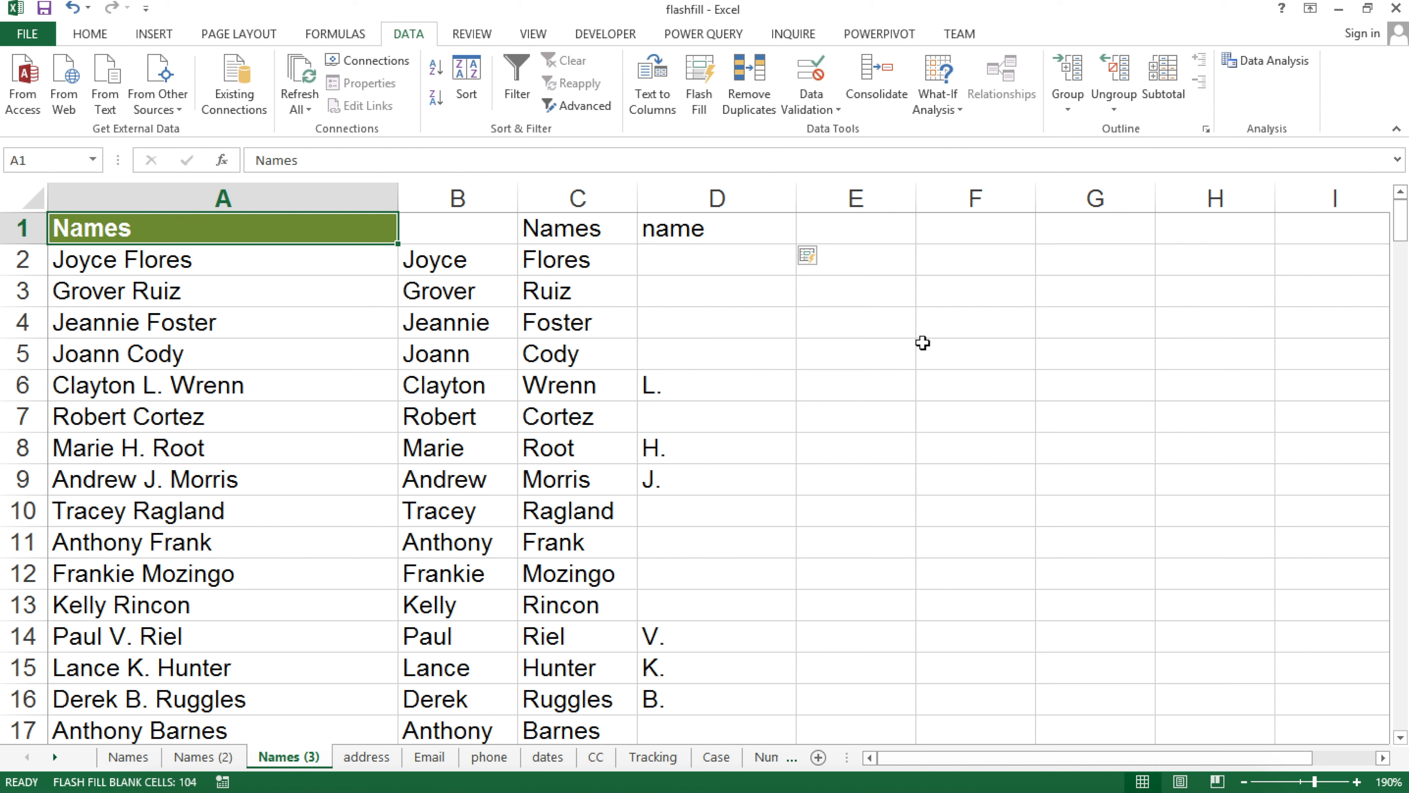
{"action": "left_click", "coordinate": [666, 225]}
{"action": "left_click", "coordinate": [516, 84]}
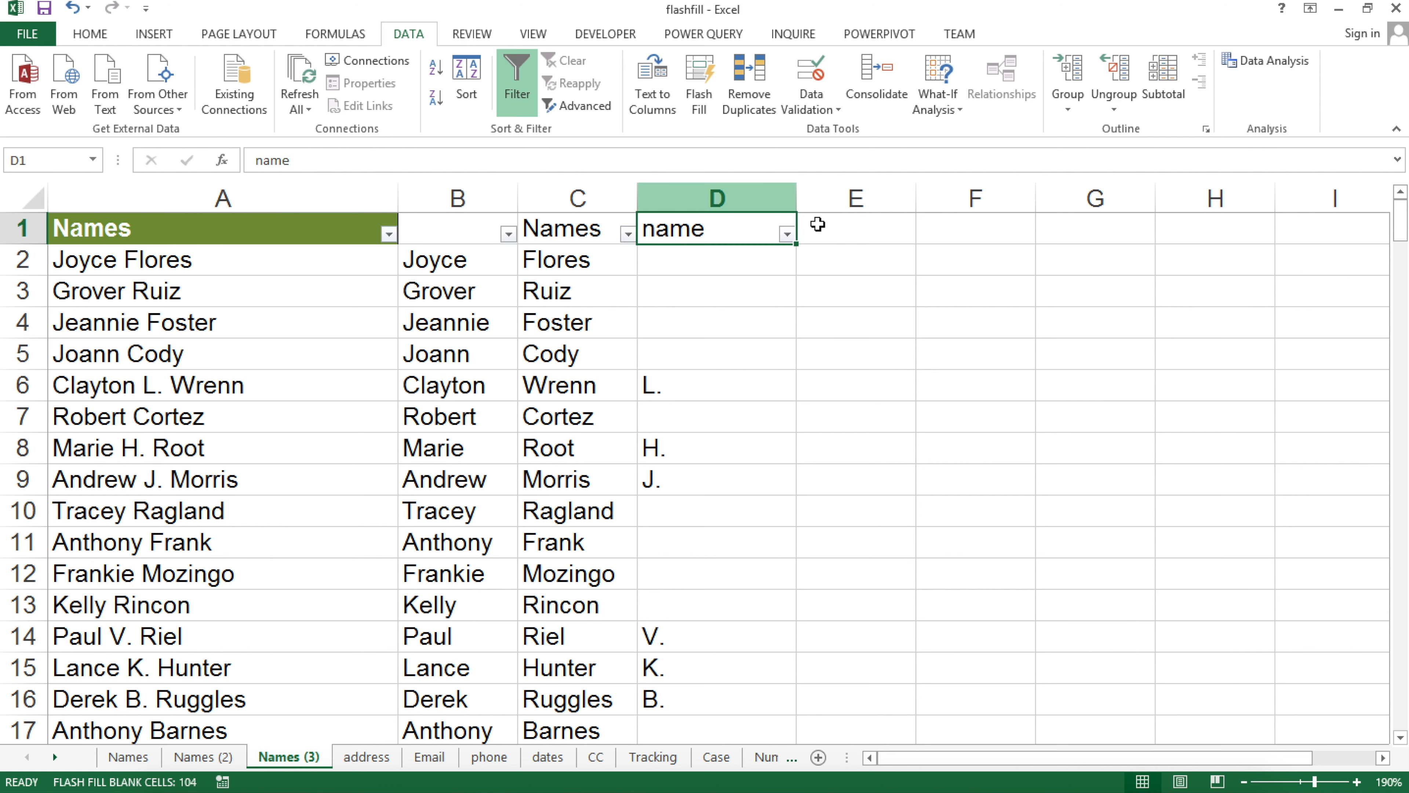
{"action": "left_click", "coordinate": [788, 234]}
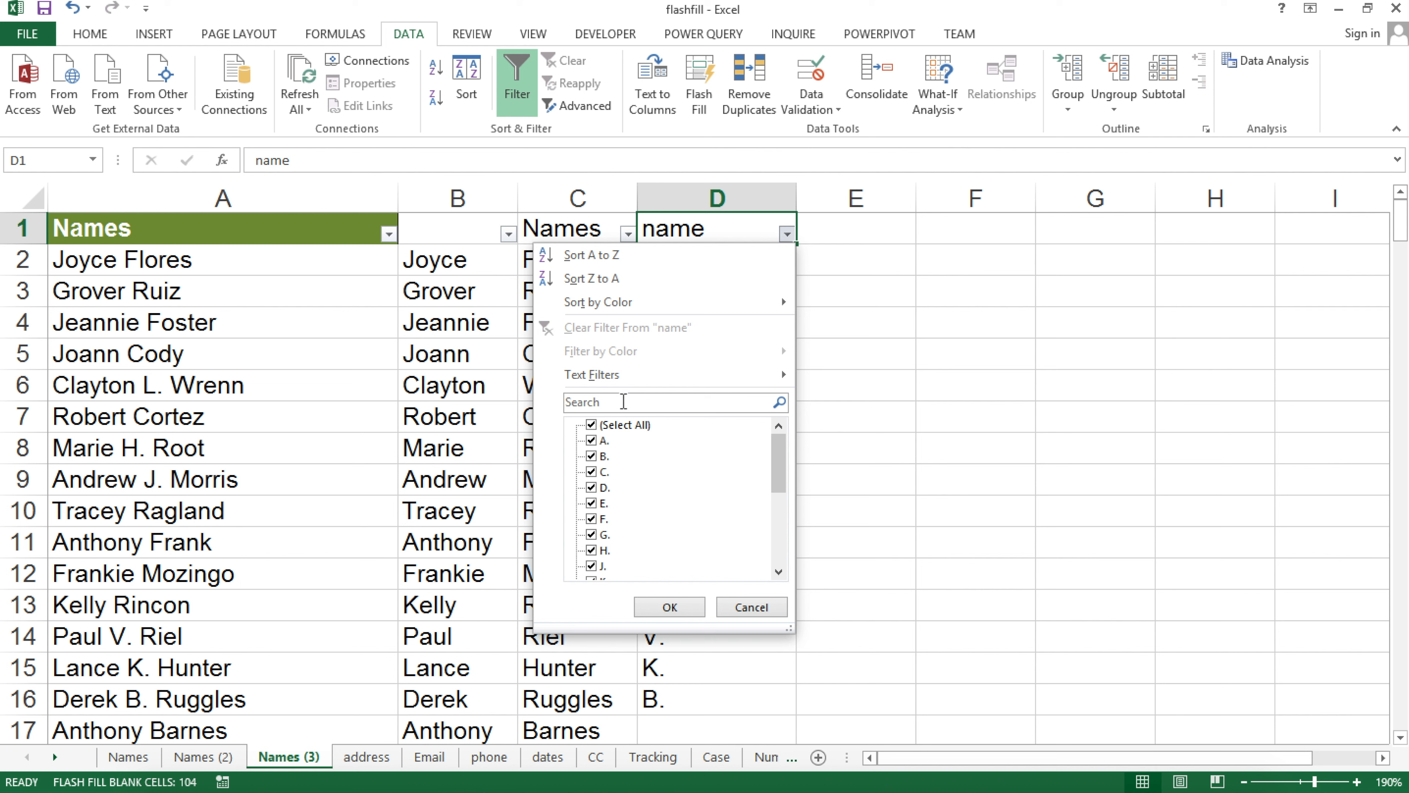
{"action": "mouse_move", "coordinate": [767, 375]}
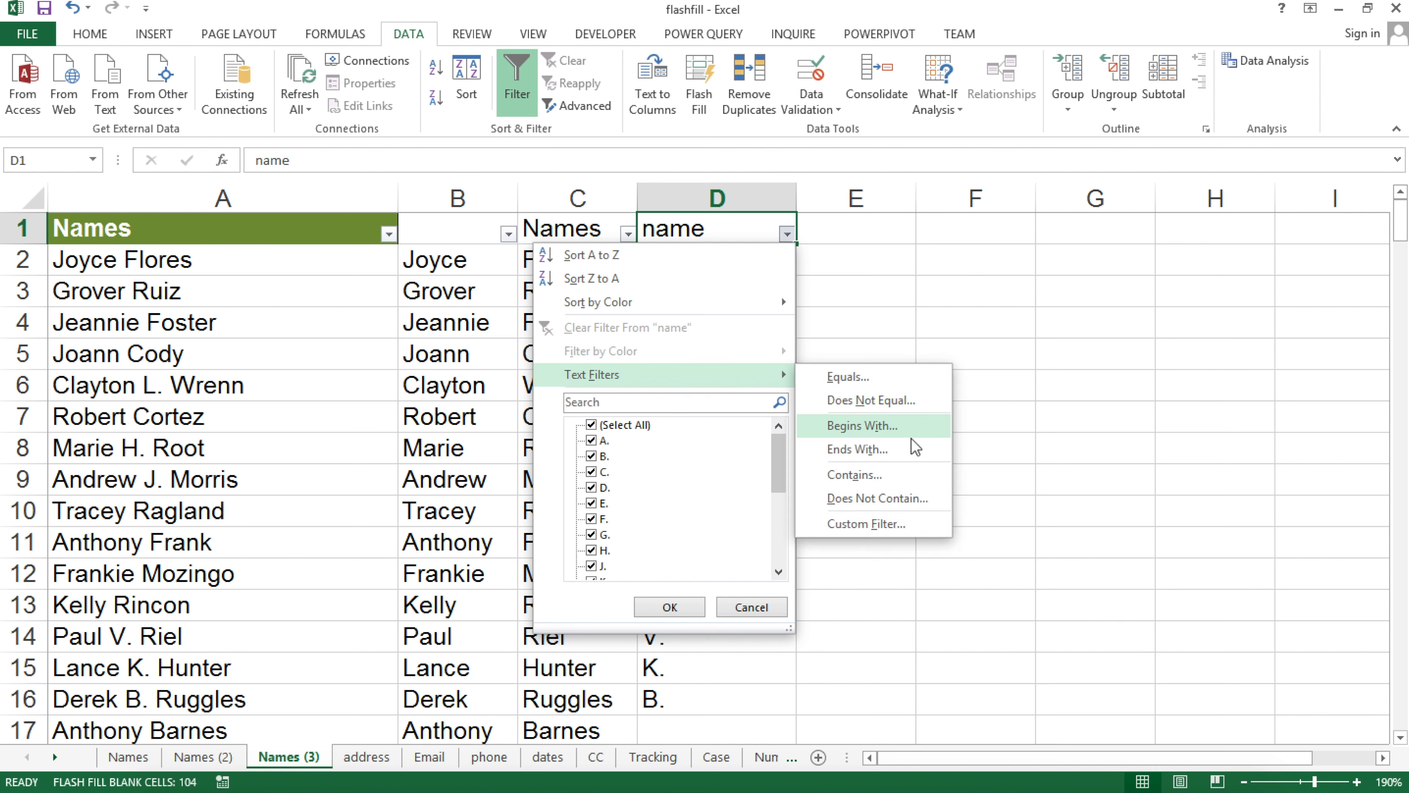
{"action": "left_click", "coordinate": [898, 498]}
{"action": "type", "text": "."}
{"action": "key", "text": "Return"}
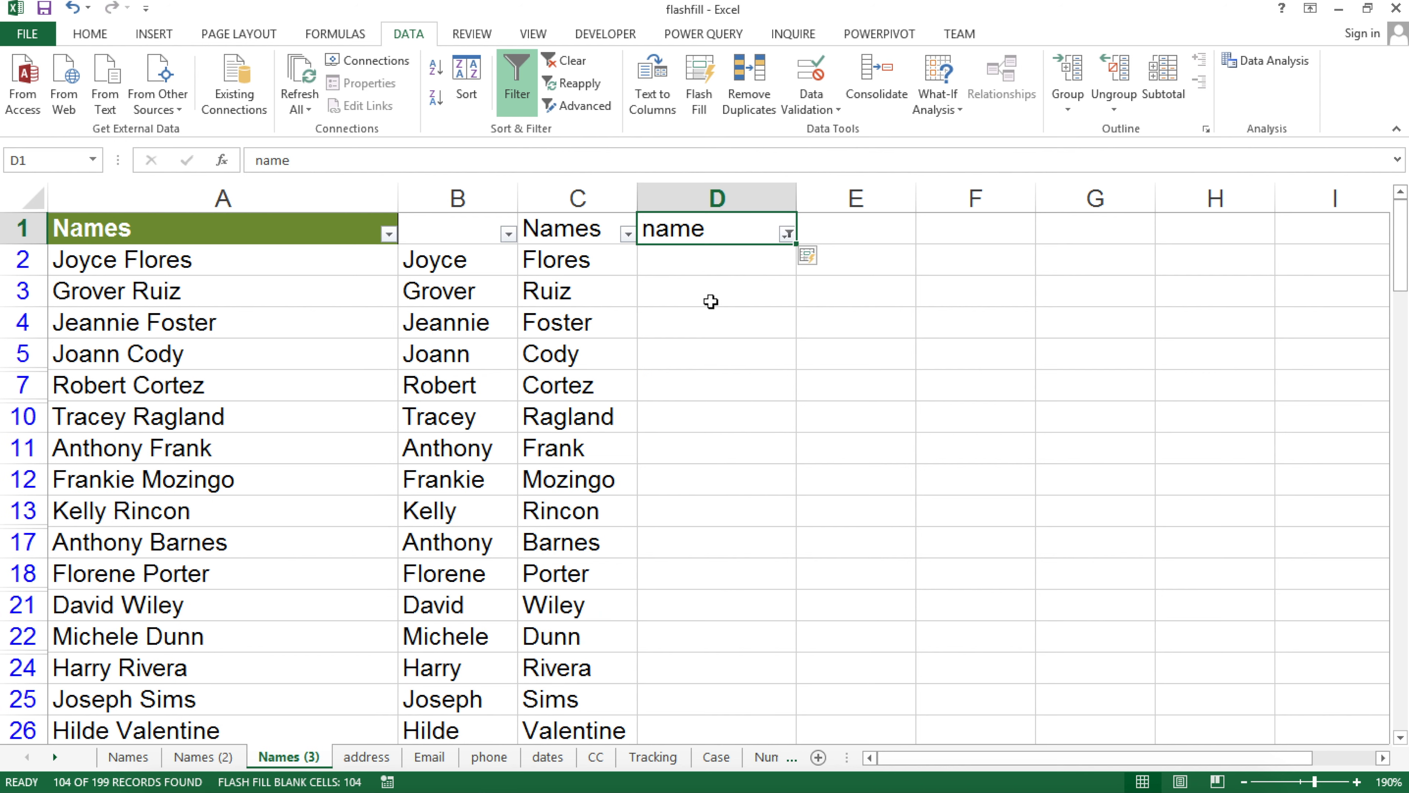
{"action": "left_click_drag", "start_coordinate": [720, 264], "coordinate": [711, 667]}
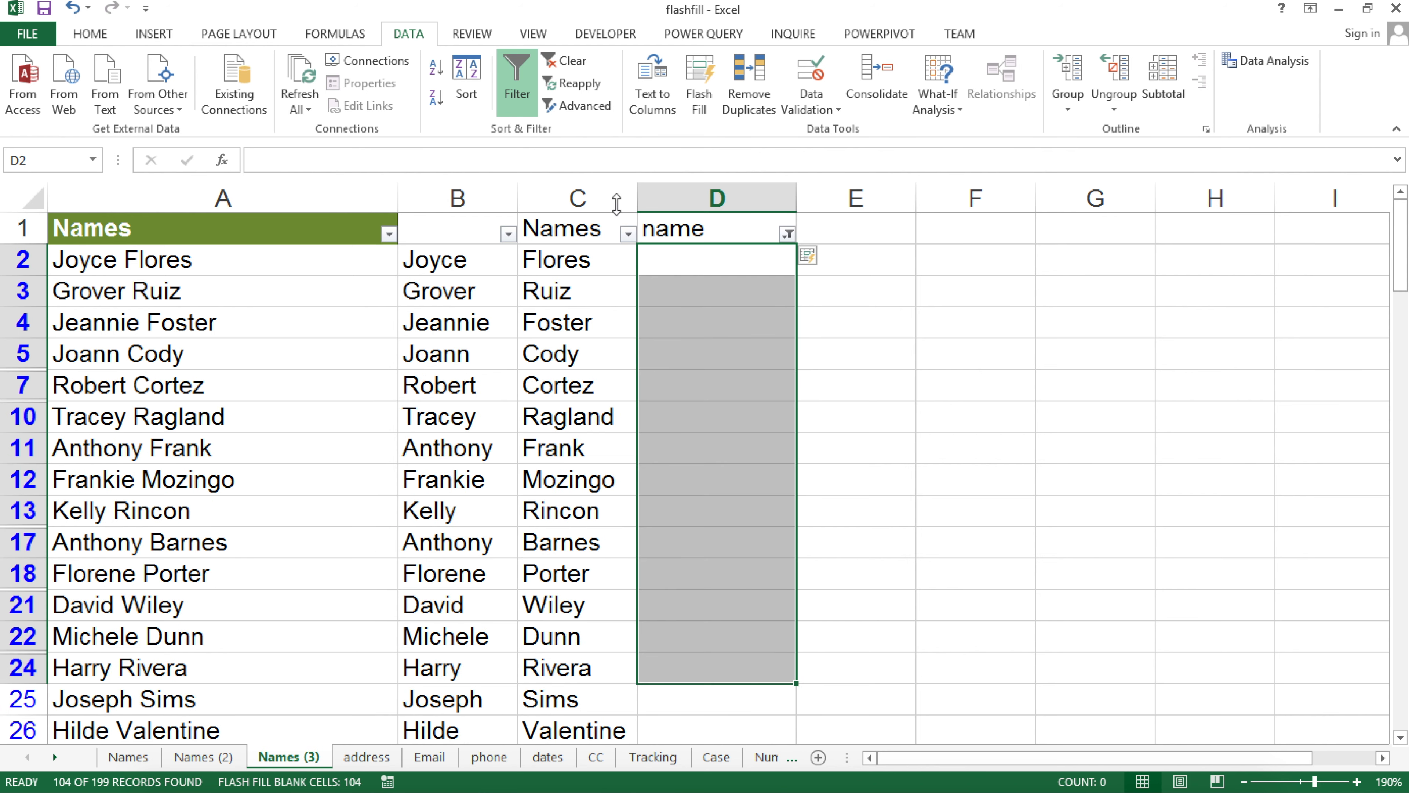
{"action": "left_click", "coordinate": [787, 234]}
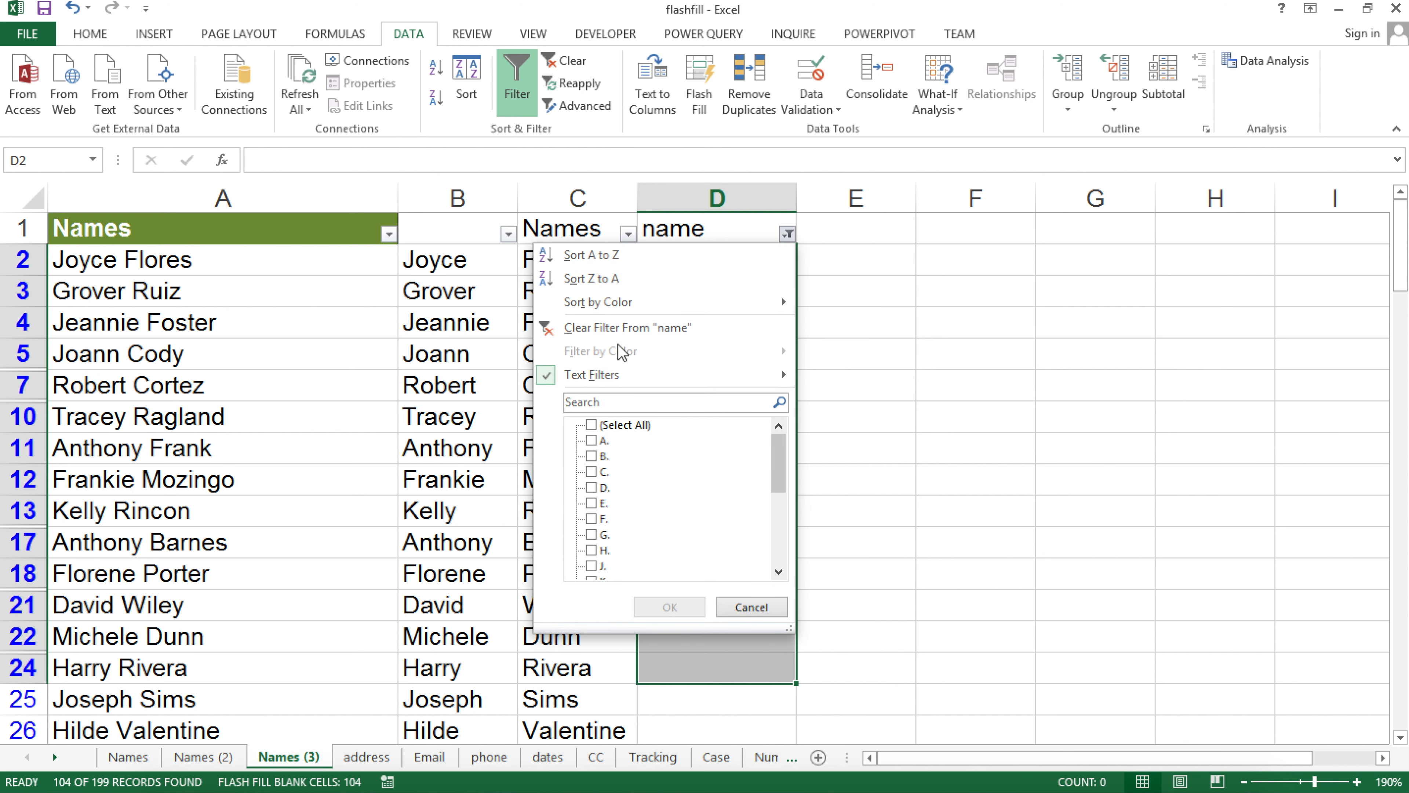
{"action": "left_click", "coordinate": [621, 327]}
{"action": "left_click", "coordinate": [676, 265]}
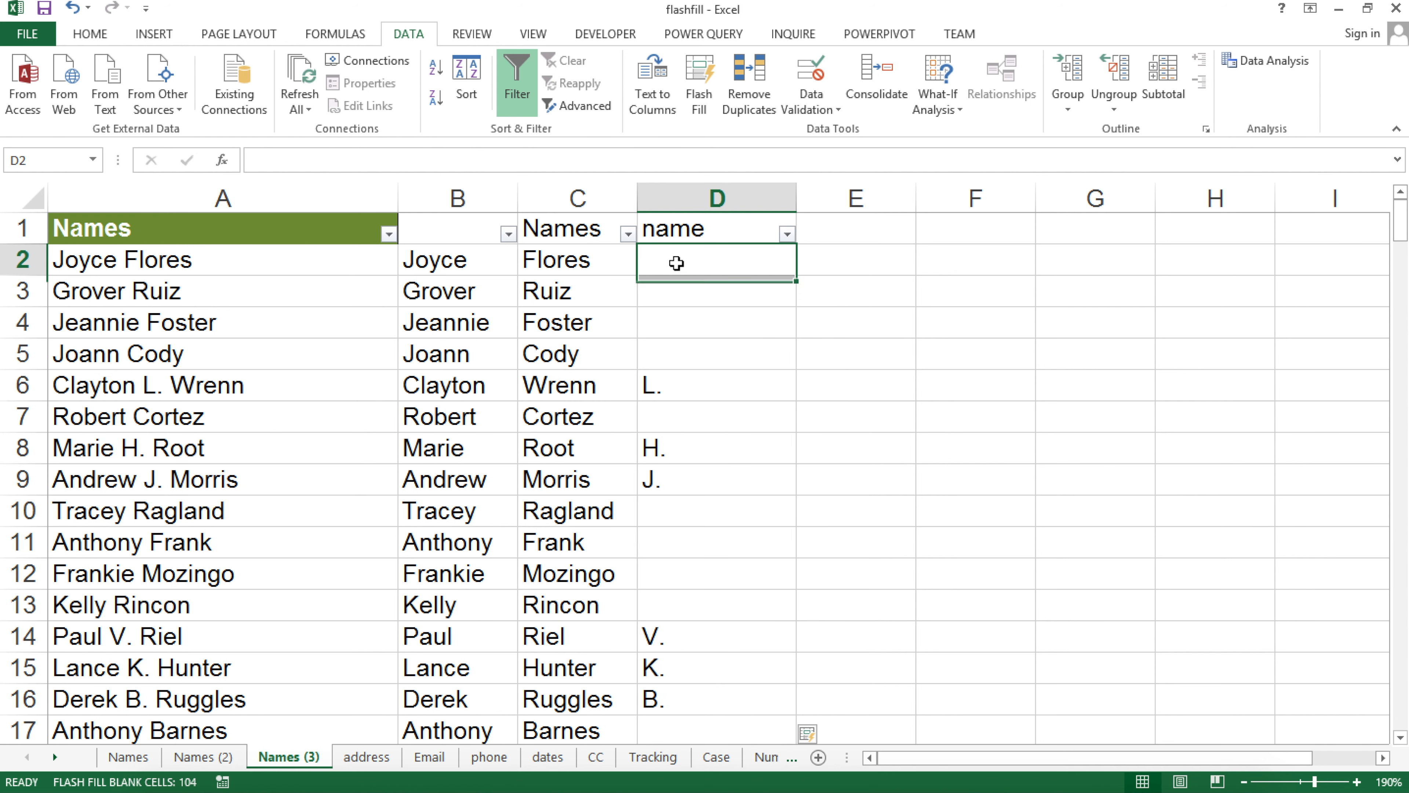
{"action": "key", "text": "ctrl+shift+l"}
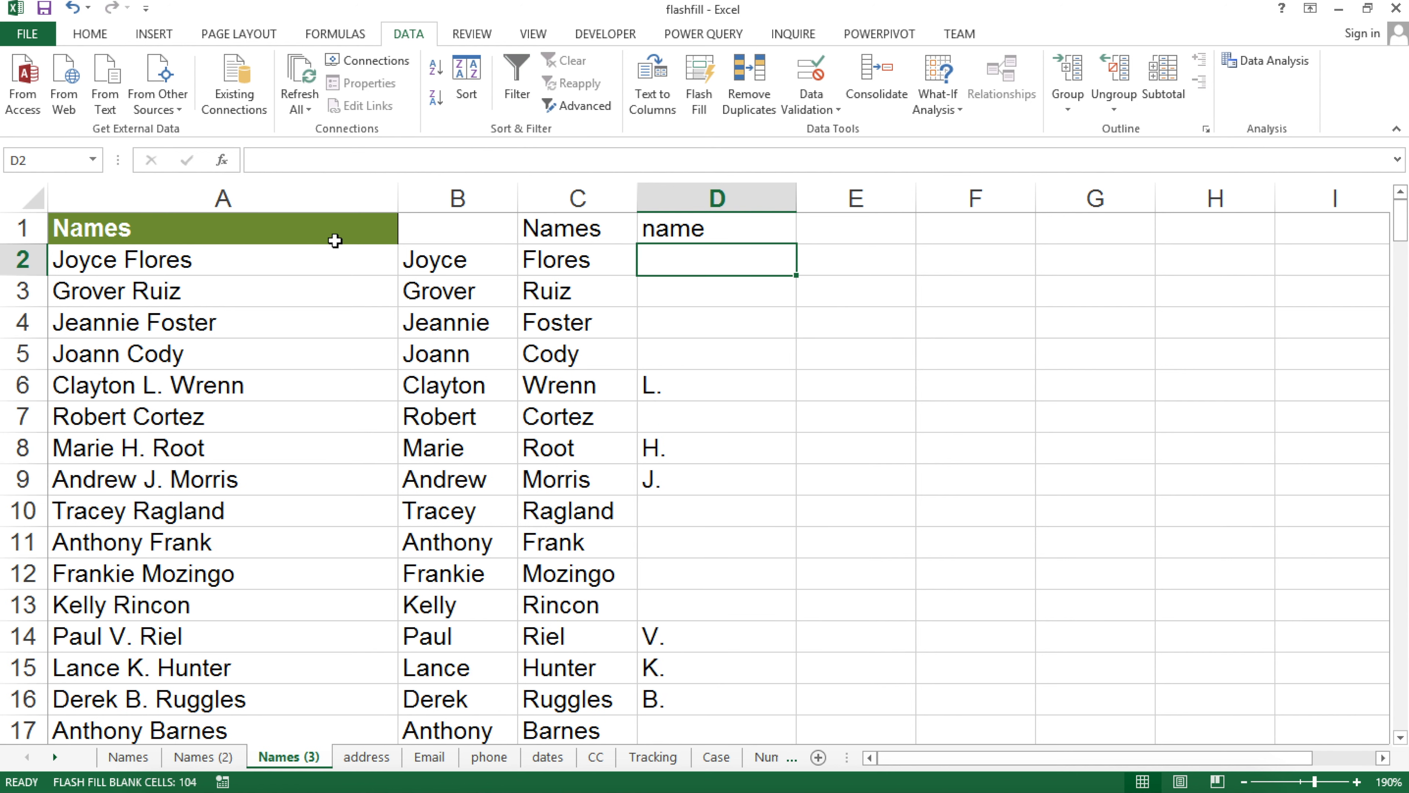
{"action": "left_click", "coordinate": [294, 239]}
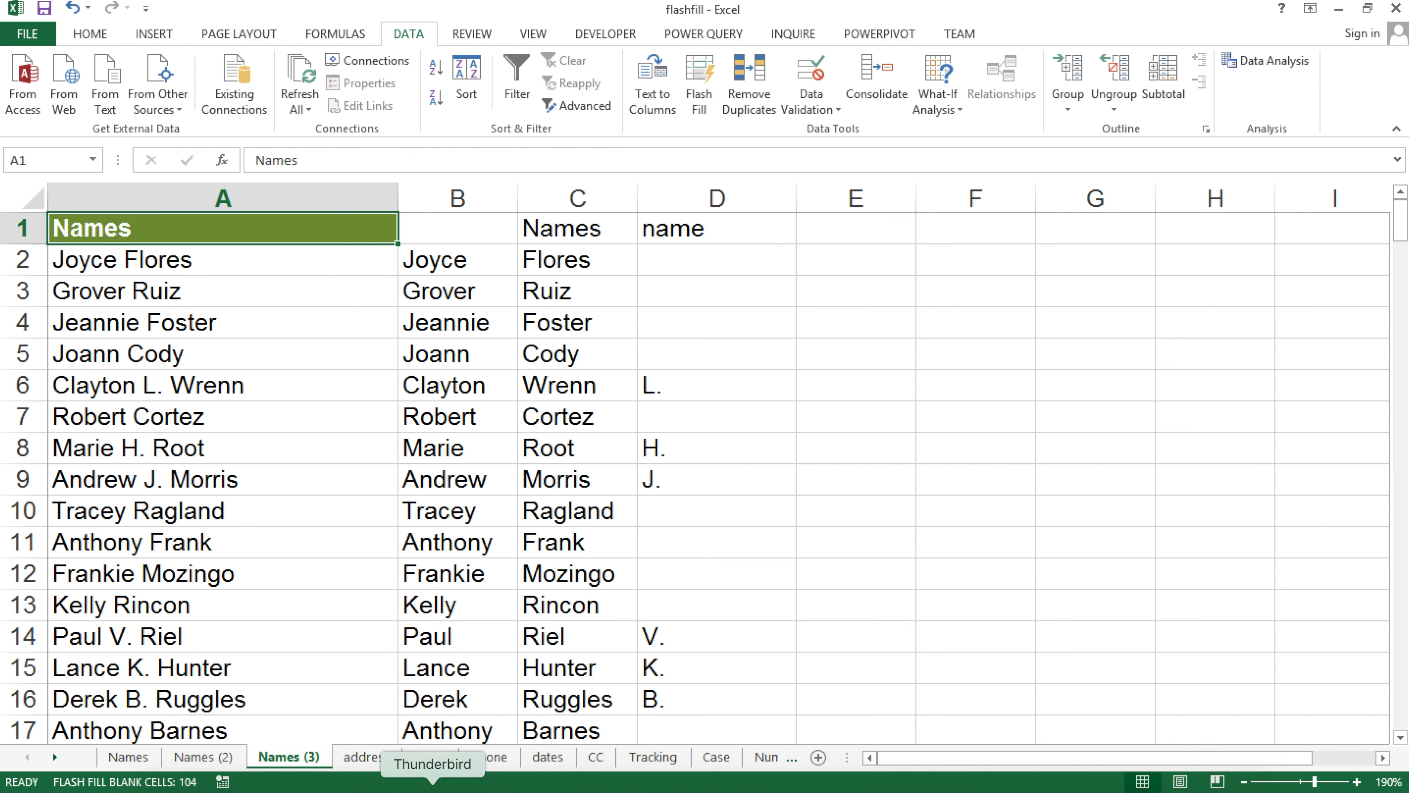
Go to the address sheet and look over its street, city, state and zip table
{"action": "left_click", "coordinate": [366, 758]}
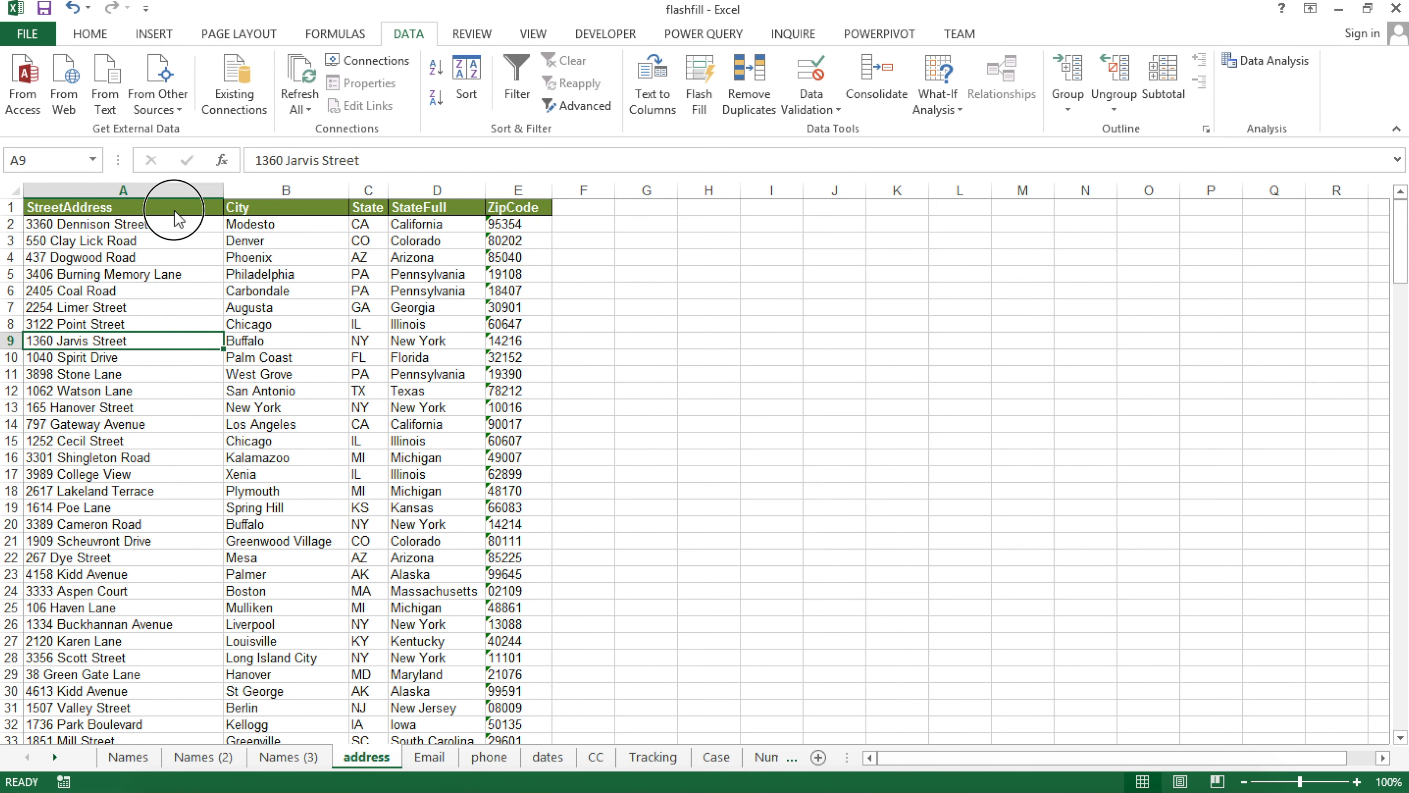
{"action": "left_click", "coordinate": [174, 210]}
{"action": "scroll", "coordinate": [211, 236], "scroll_direction": "down", "scroll_amount": 5, "text": "ctrl"}
{"action": "scroll", "coordinate": [211, 236], "scroll_direction": "up", "scroll_amount": 10, "text": "ctrl"}
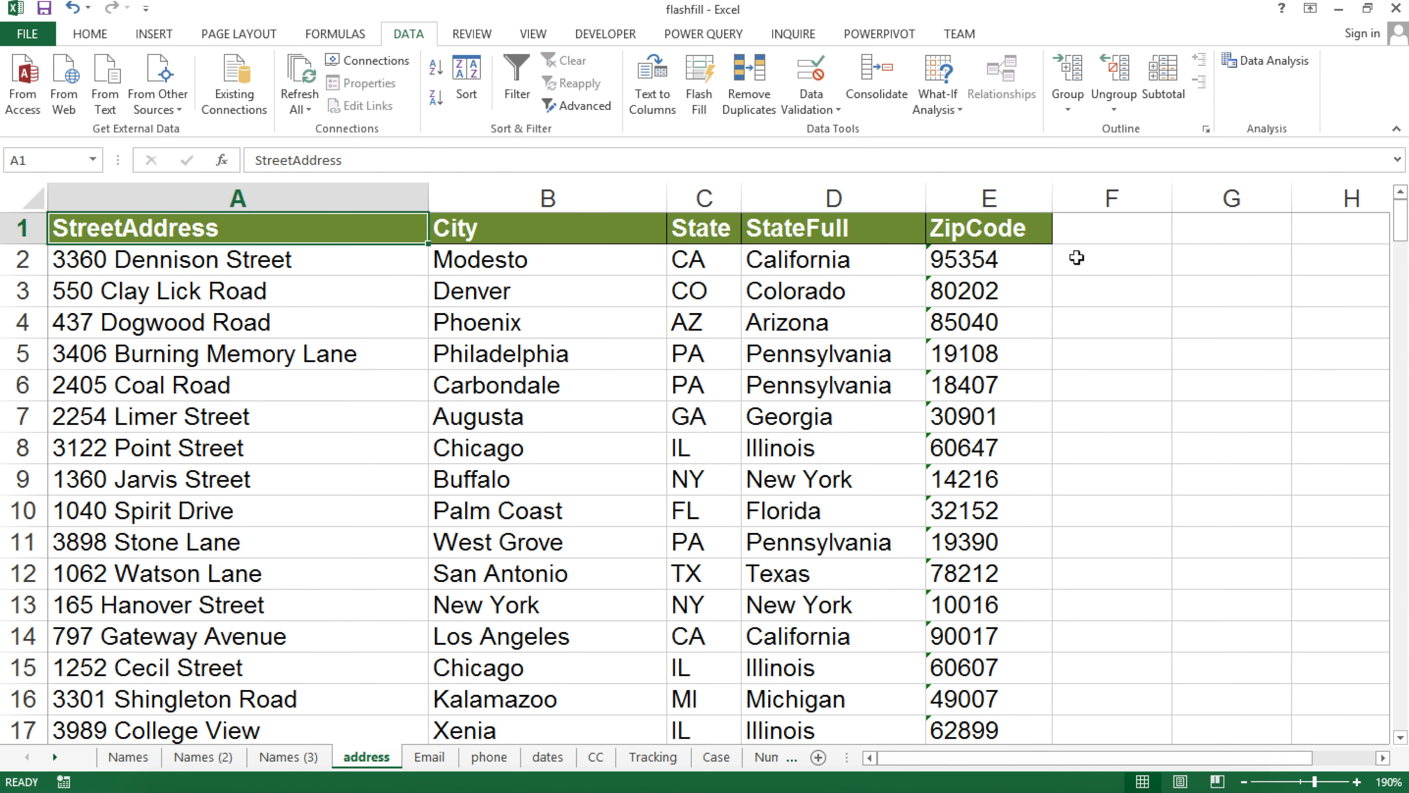
Try a 'Modesto, CA' city-state-ZIP Flash Fill in column F, widen it, then undo everything
{"action": "left_click", "coordinate": [1077, 258]}
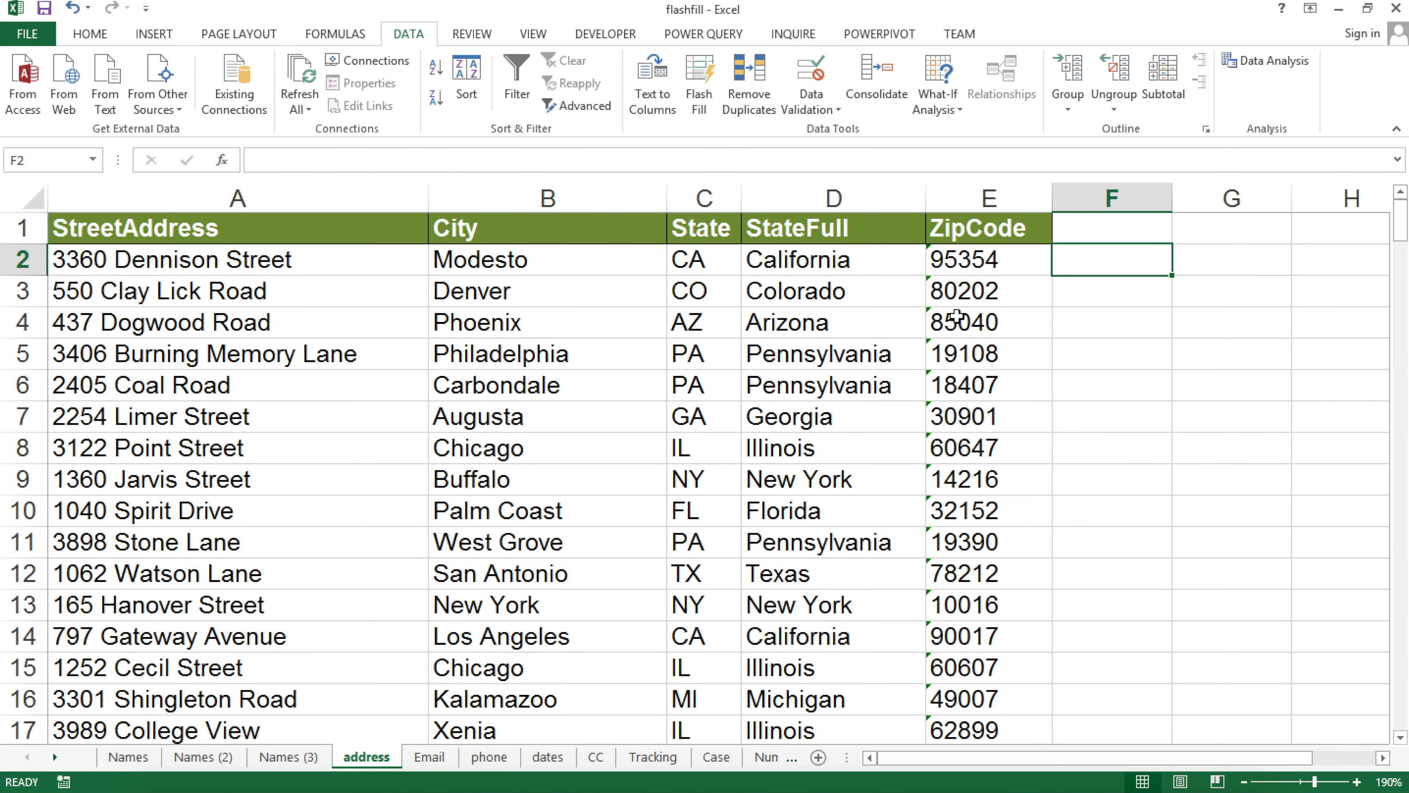
{"action": "type", "text": "Modesto"}
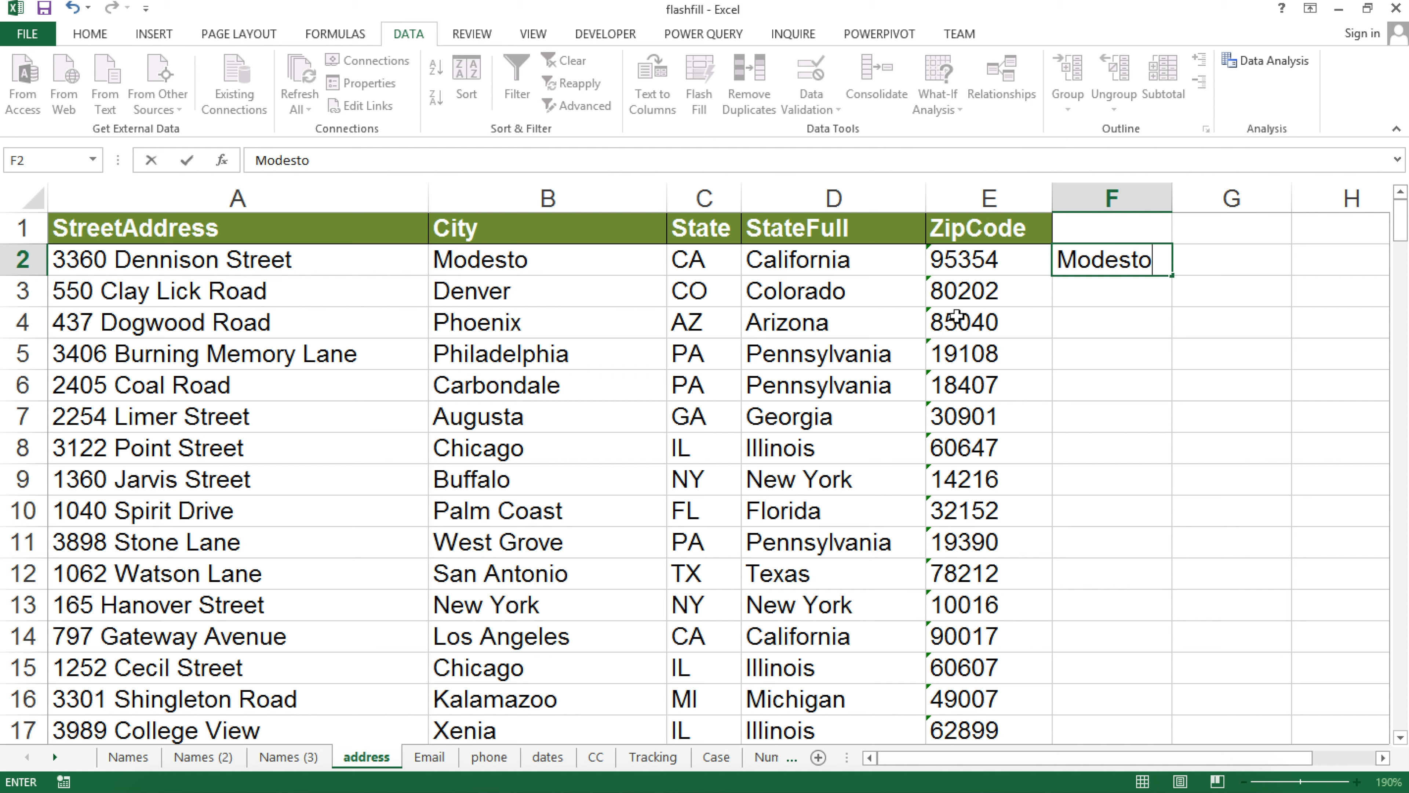
{"action": "type", "text": ", CA"}
{"action": "type", "text": "95354"}
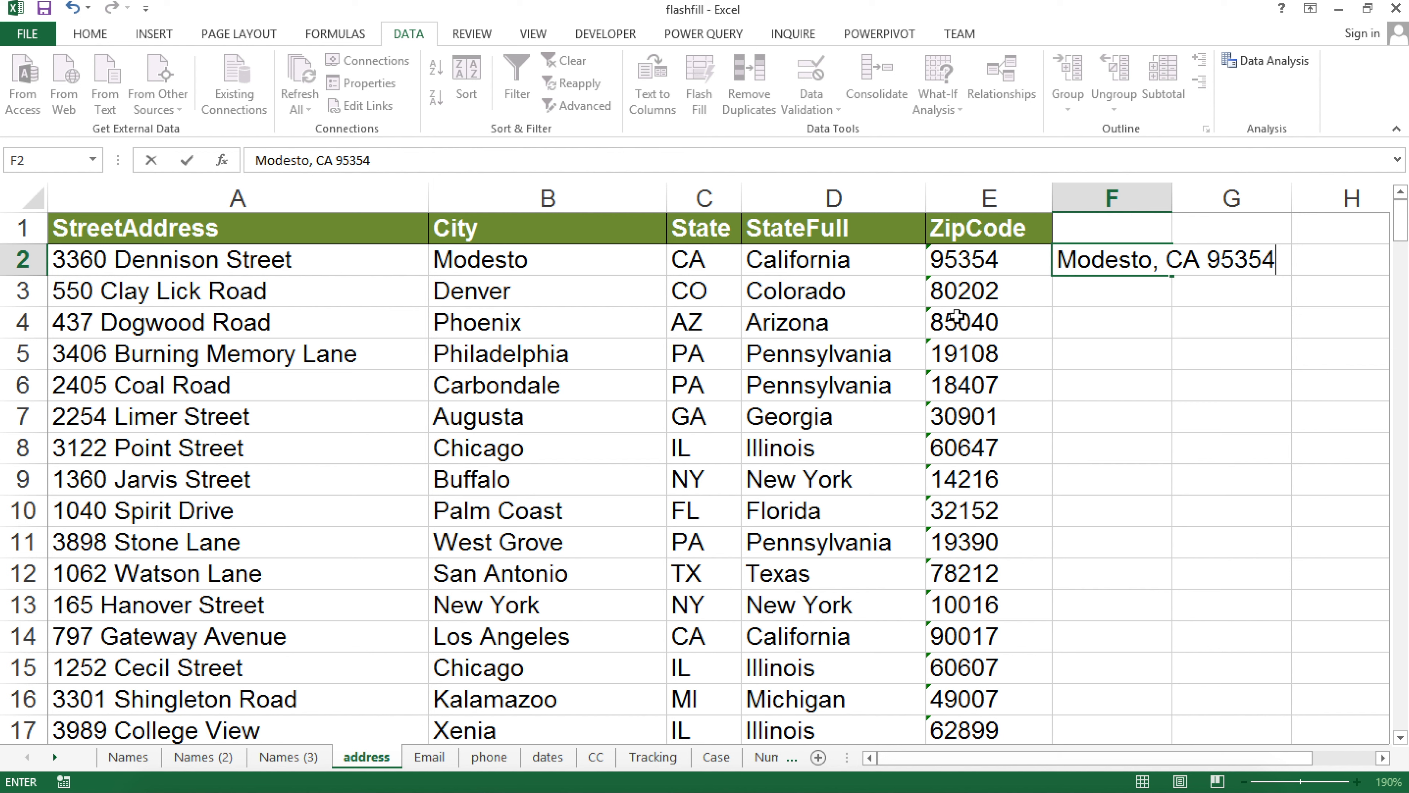
{"action": "key", "text": "Return"}
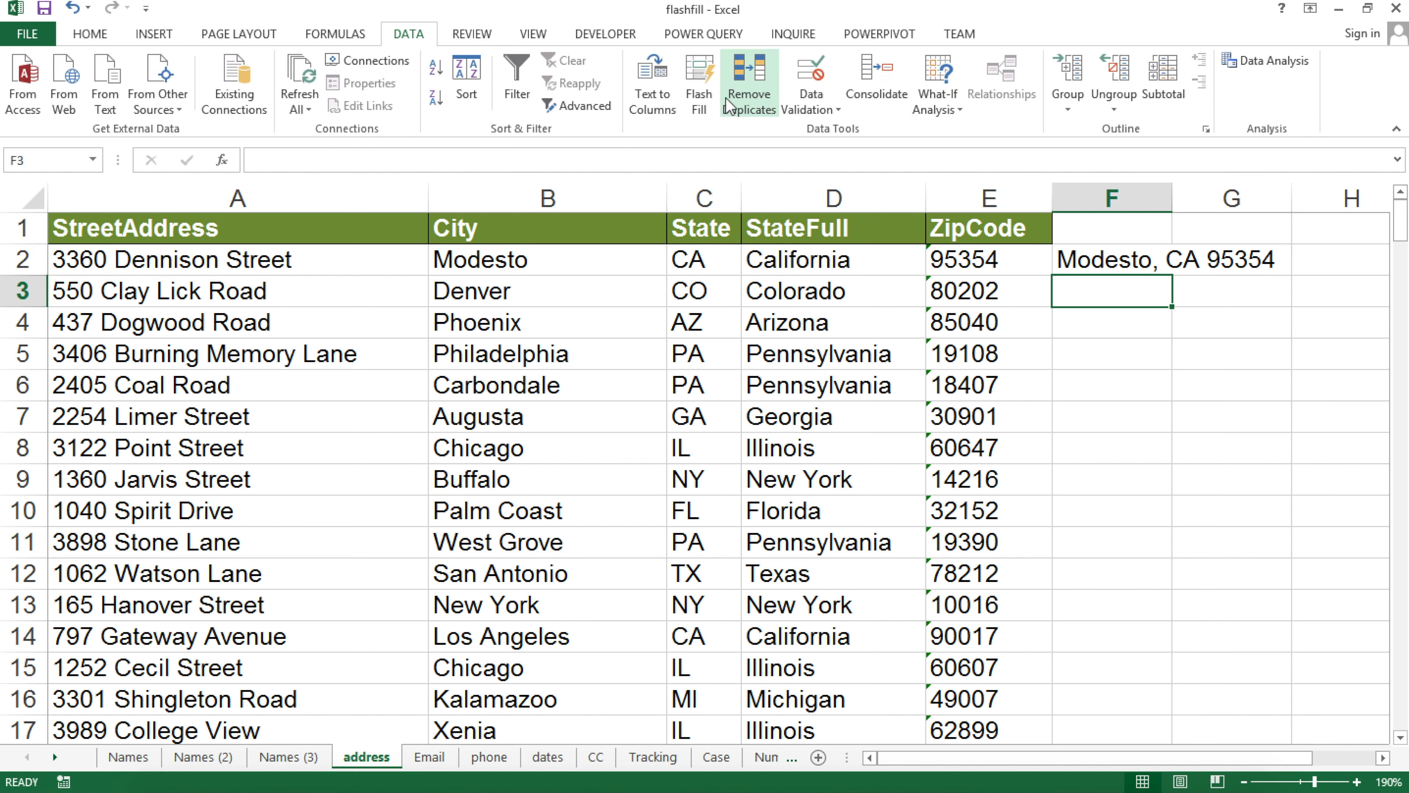
{"action": "left_click", "coordinate": [695, 77]}
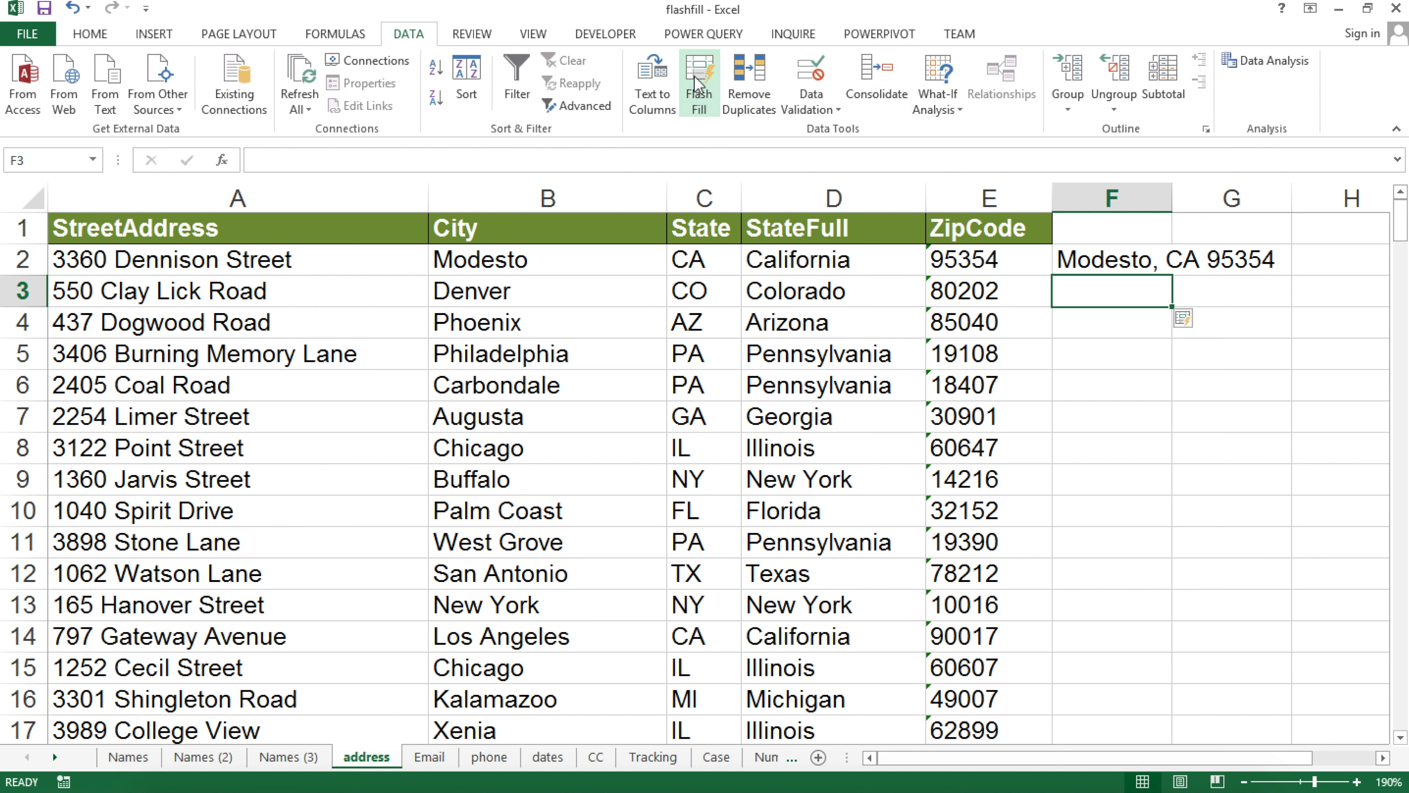
{"action": "left_click_drag", "start_coordinate": [1172, 197], "coordinate": [1347, 186]}
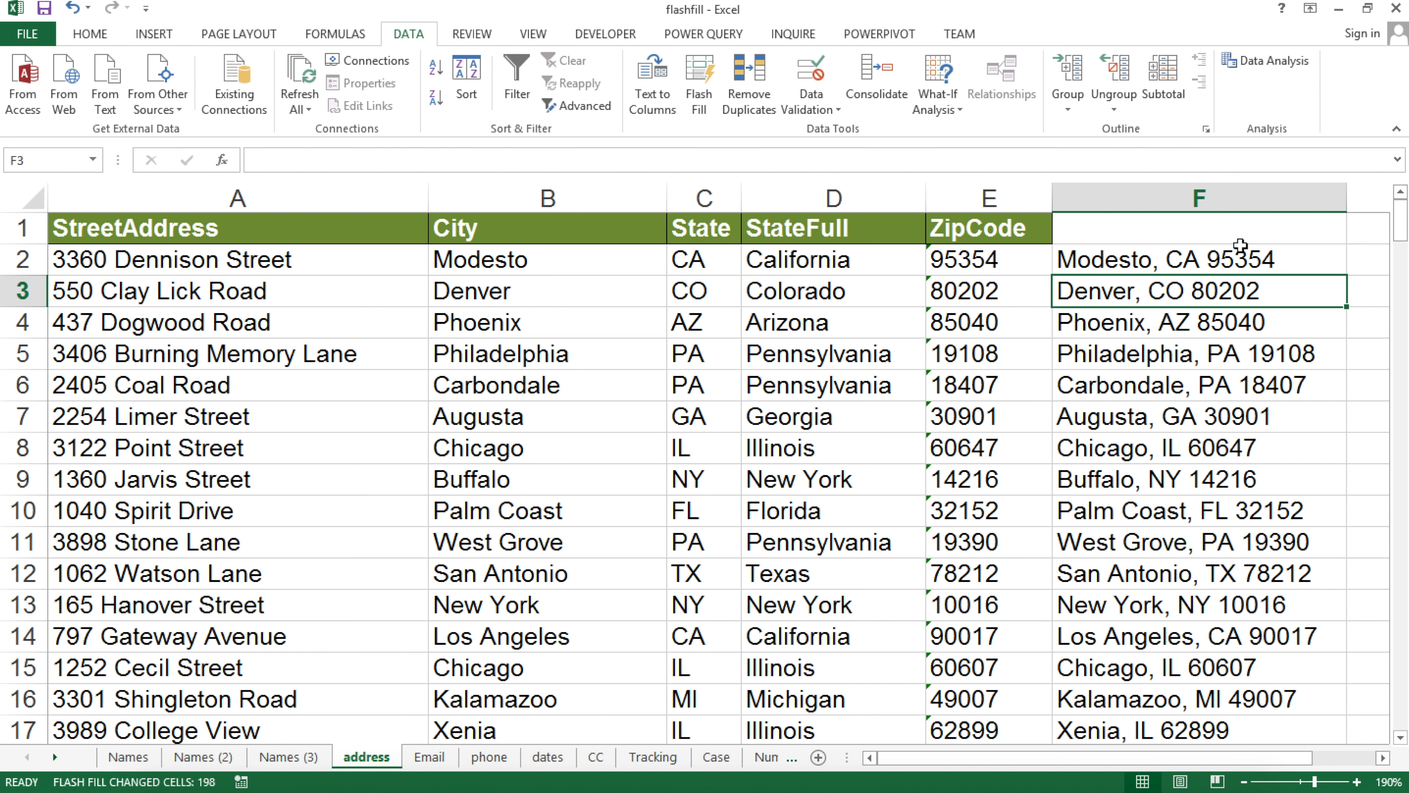
{"action": "key", "text": "ctrl+z"}
{"action": "key", "text": "ctrl+z"}
{"action": "key", "text": "ctrl+z"}
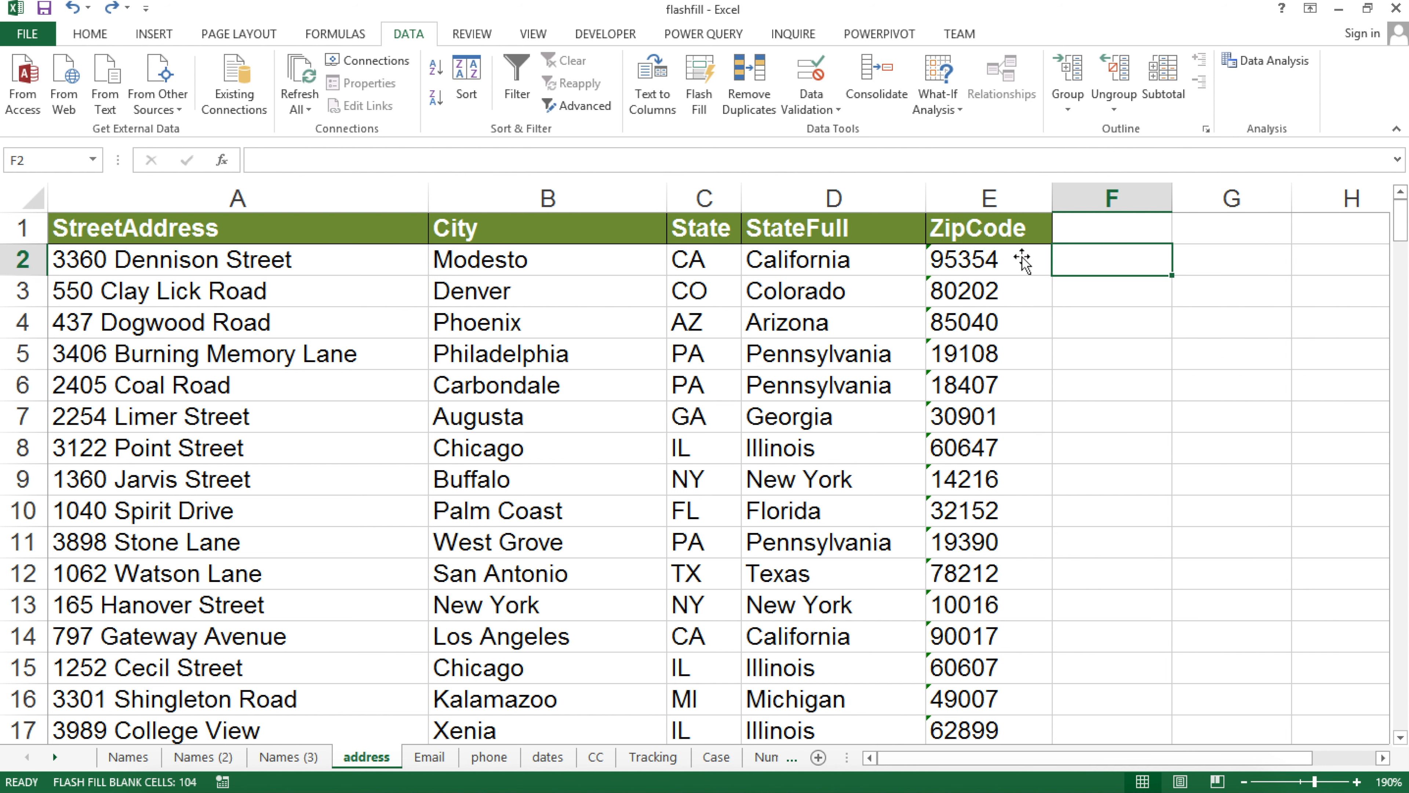
Enter 3360 in F2 as the example and flash-fill house numbers down column F
{"action": "left_click", "coordinate": [77, 253]}
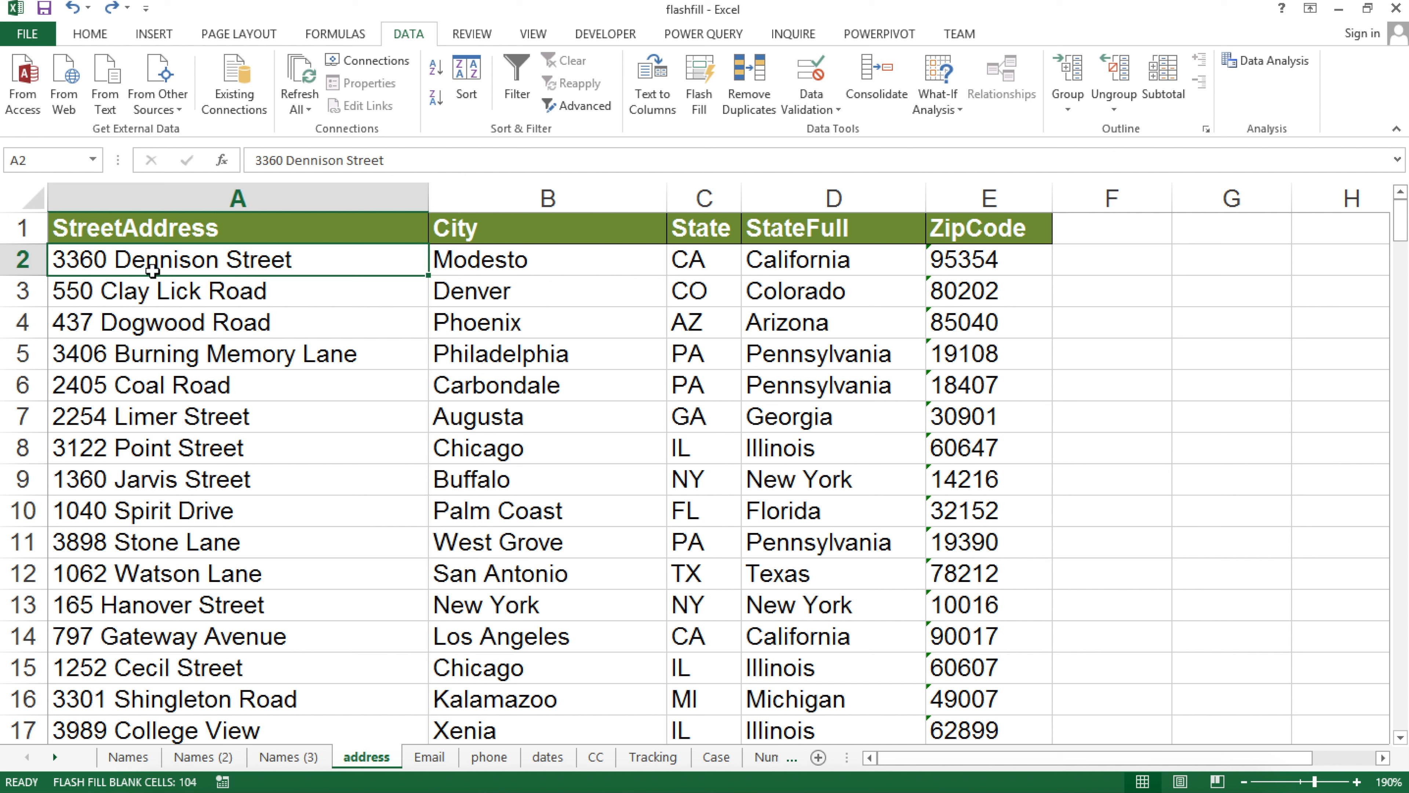
{"action": "left_click", "coordinate": [1126, 269]}
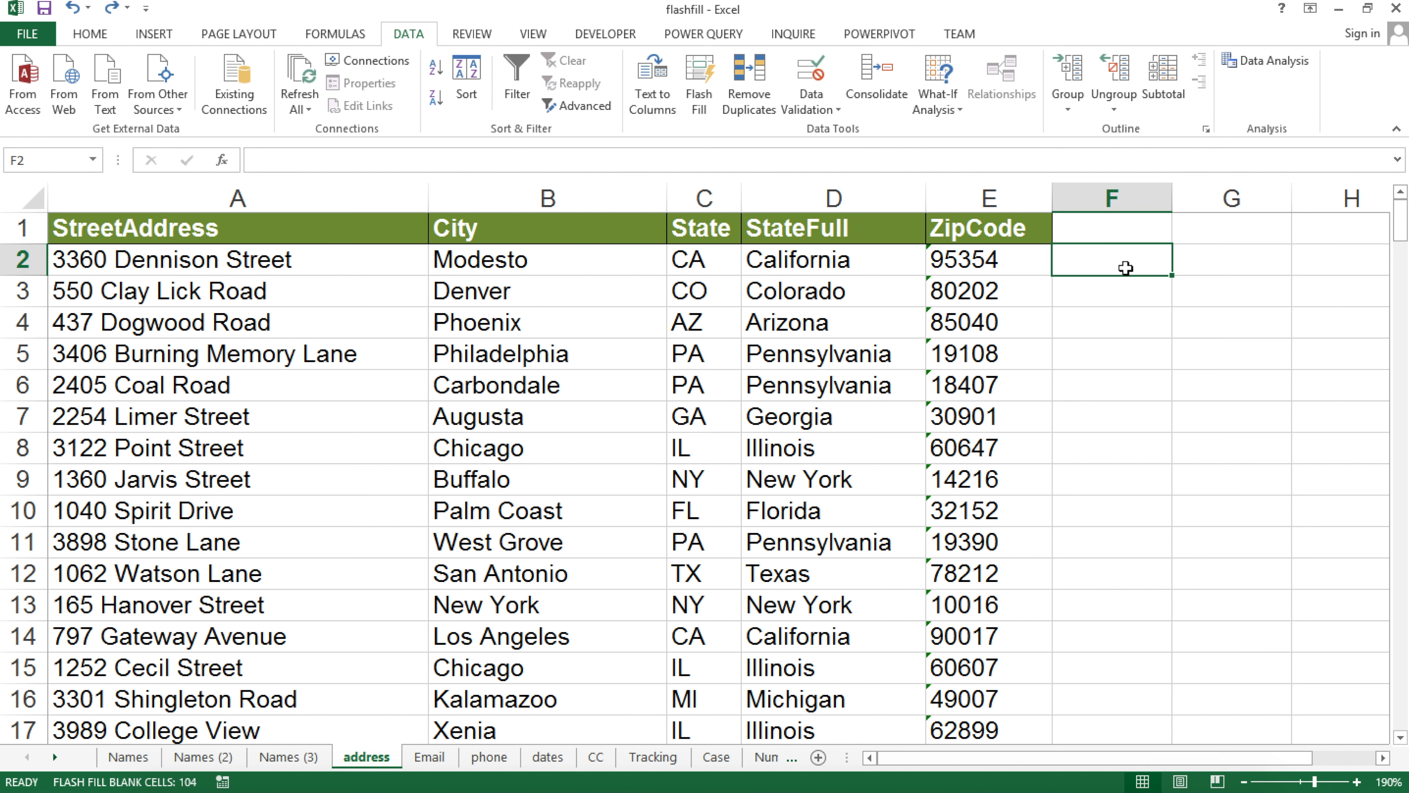
{"action": "type", "text": "3360"}
{"action": "key", "text": "Return"}
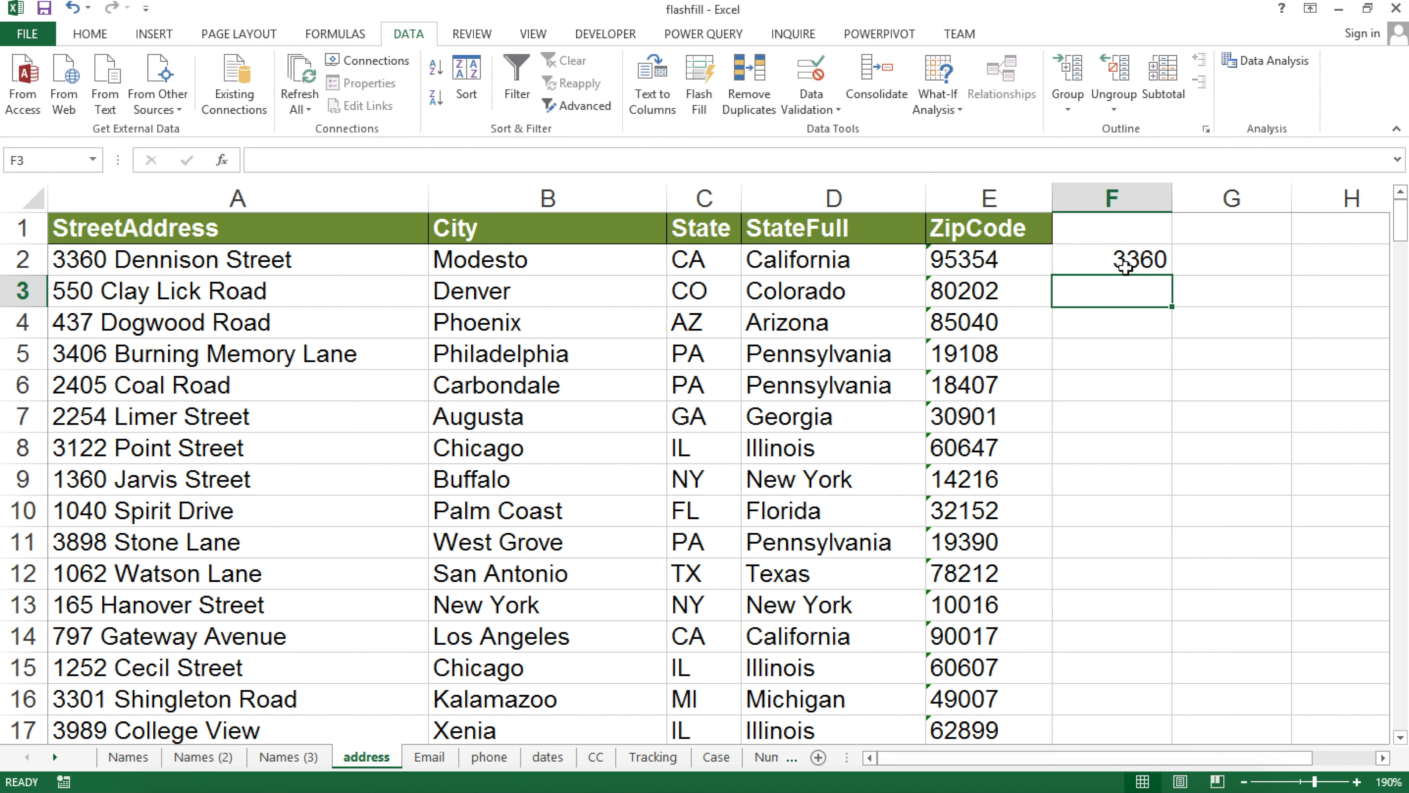
{"action": "type", "text": "E"}
{"action": "key", "text": "BackSpace"}
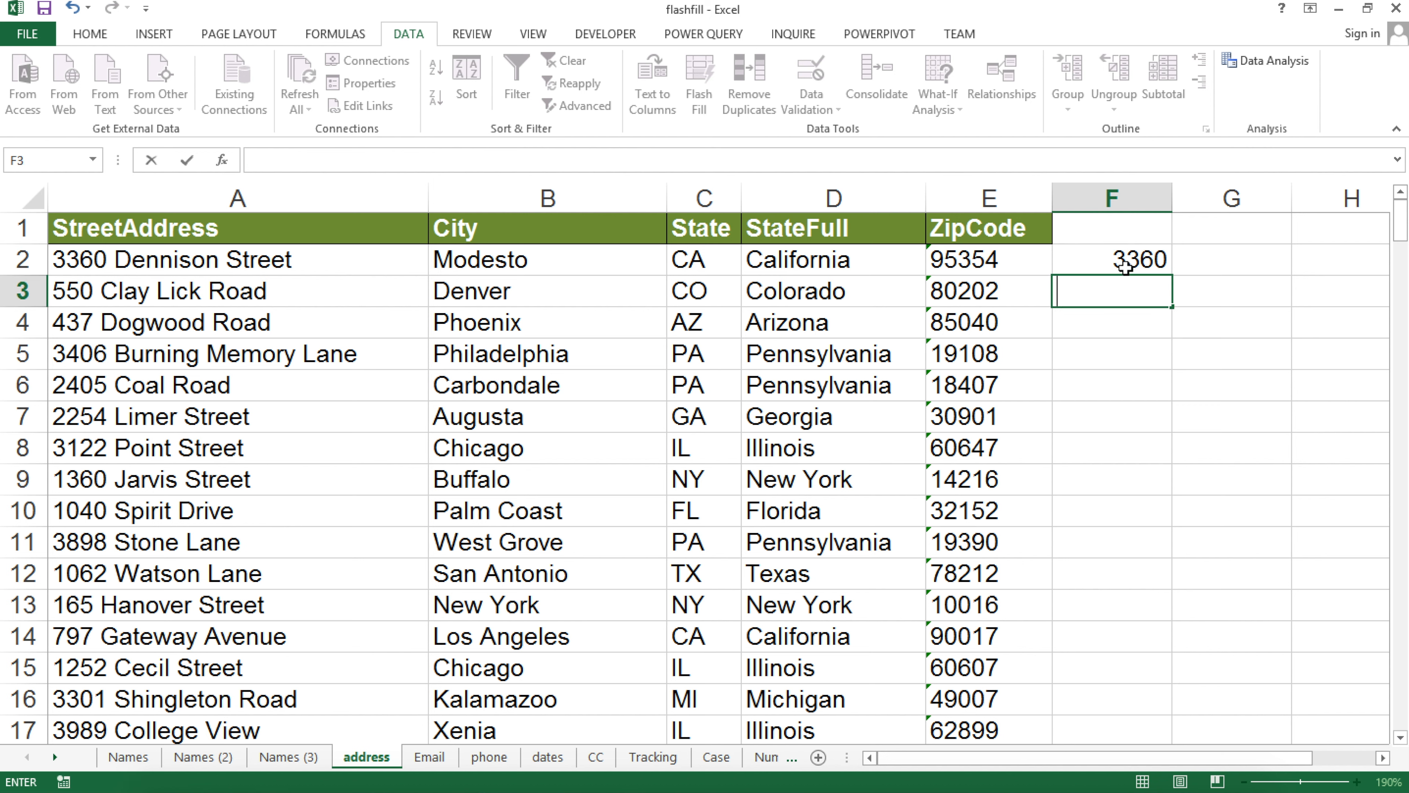
{"action": "key", "text": "Return"}
{"action": "key", "text": "ctrl+e"}
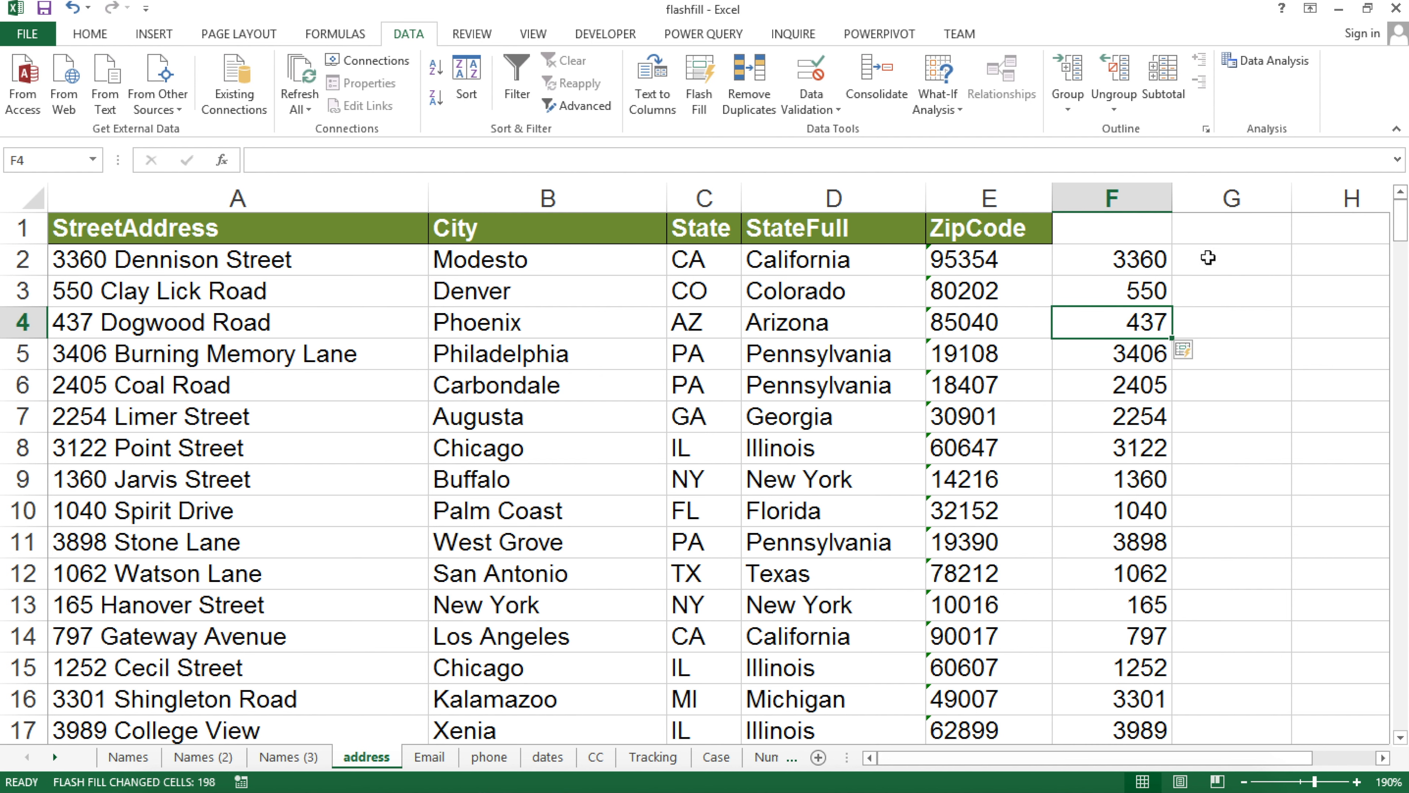
{"action": "left_click", "coordinate": [1208, 258]}
Flash-fill street names such as 'Dennison Street' down column G from the G2 example
{"action": "type", "text": "Denni"}
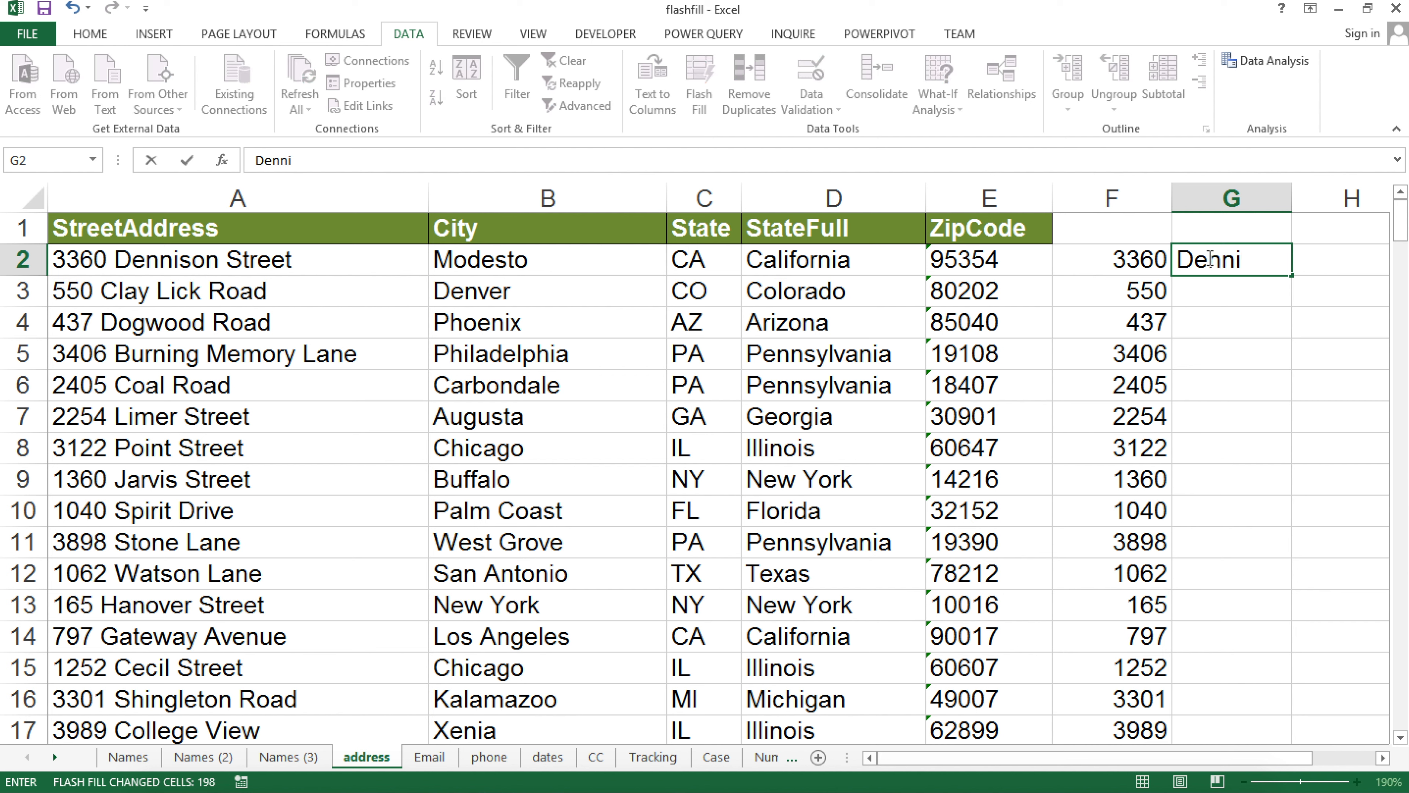
{"action": "type", "text": "on Street"}
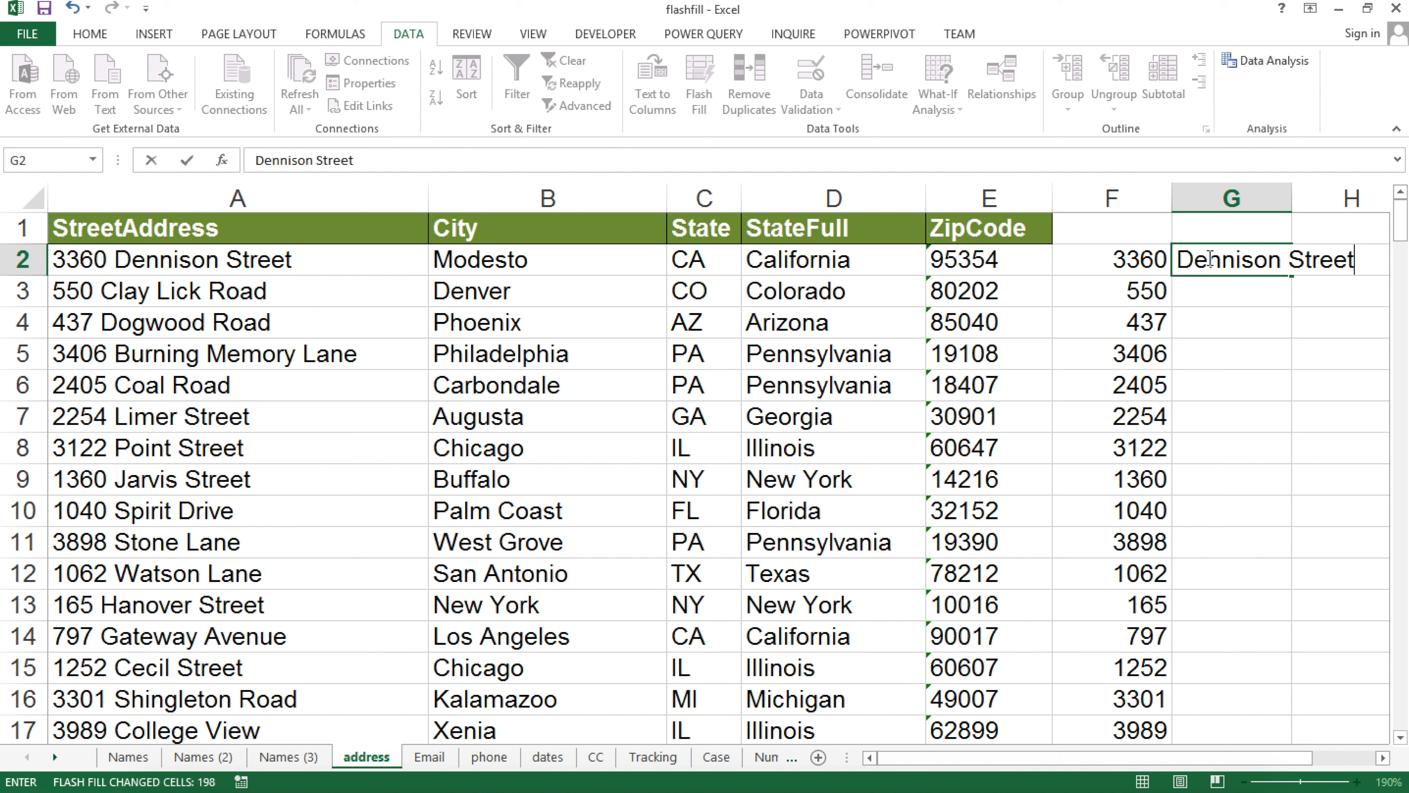
{"action": "key", "text": "Return"}
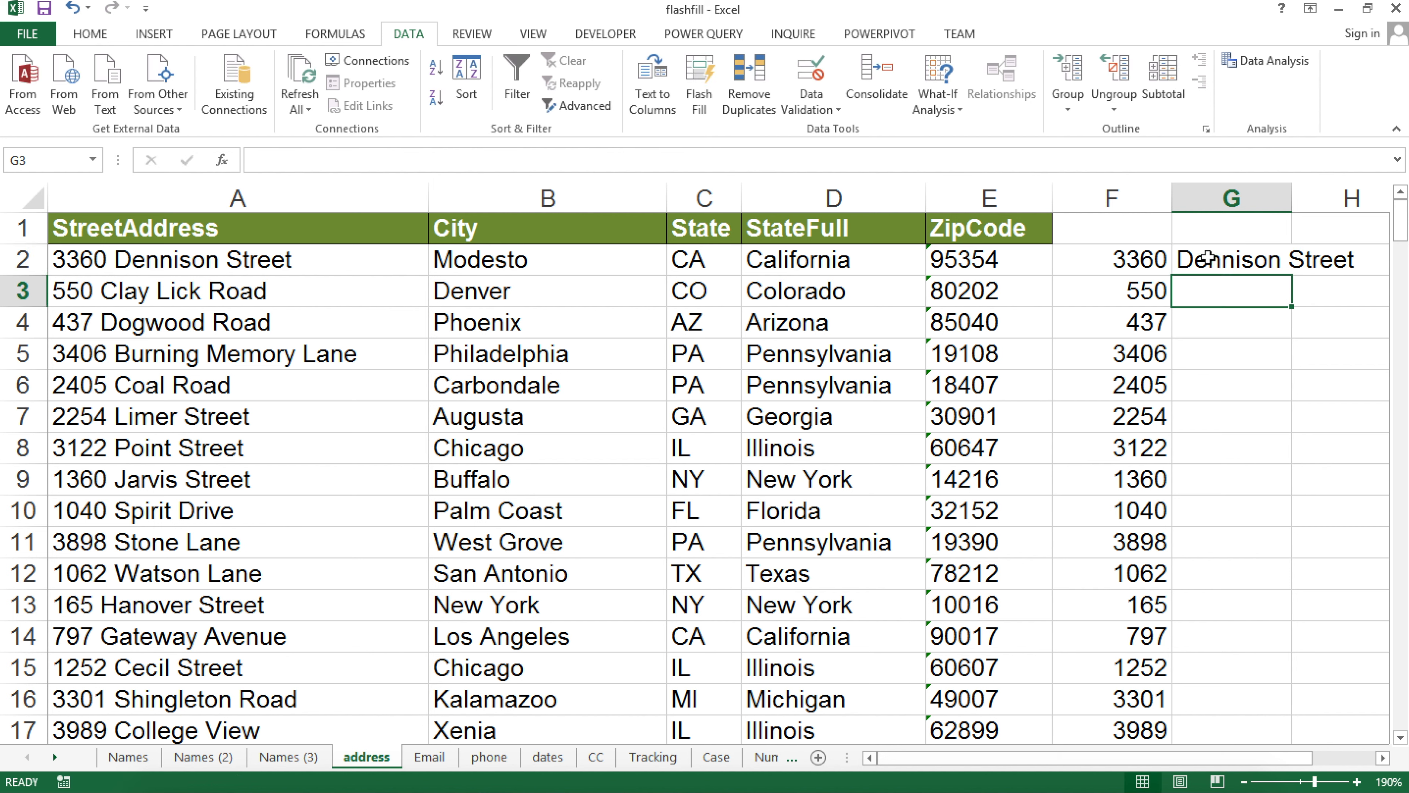
{"action": "key", "text": "ctrl+e"}
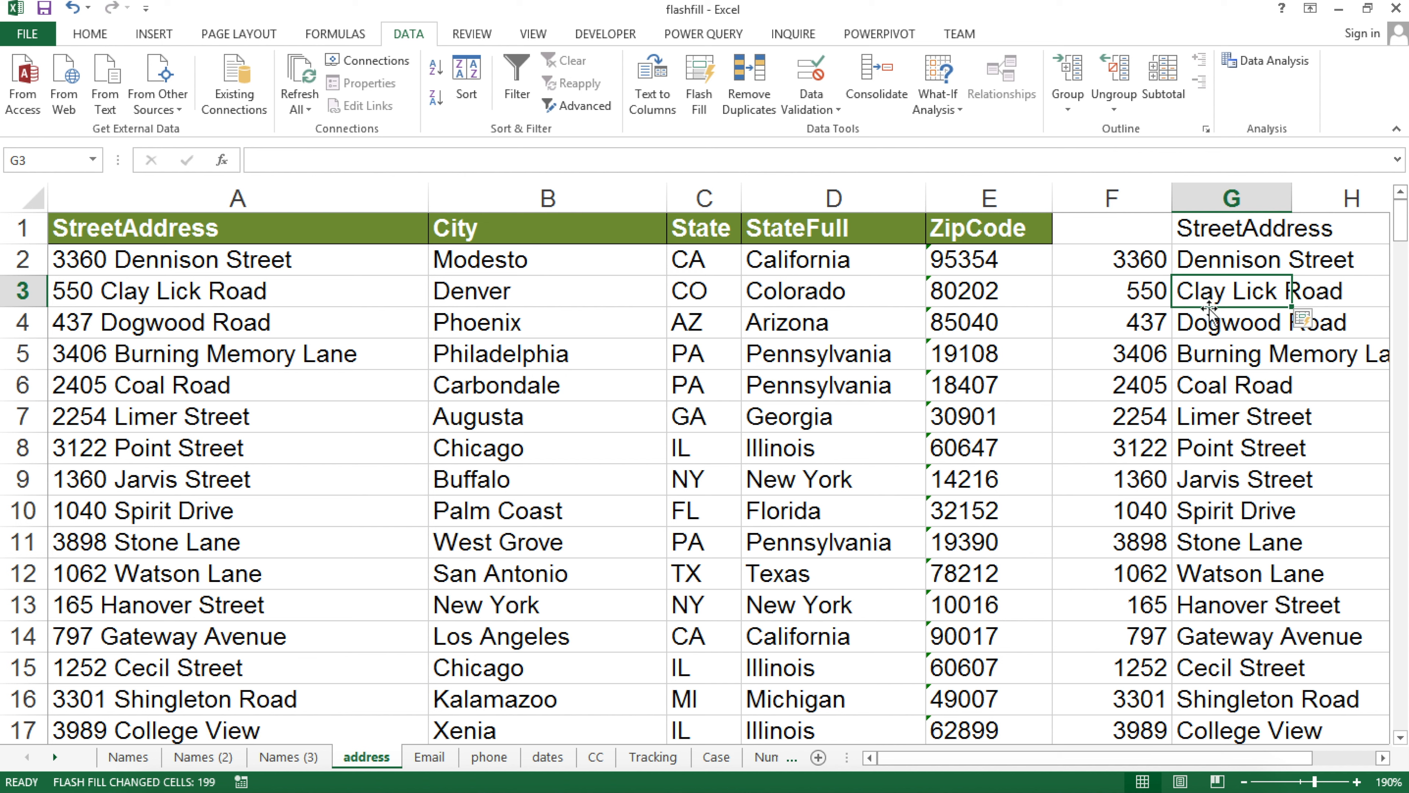
Check the filled street names, widen column G to fit, and review house number 550 in F3
{"action": "left_click", "coordinate": [1243, 636]}
{"action": "left_click", "coordinate": [1245, 667]}
{"action": "left_click", "coordinate": [1249, 697]}
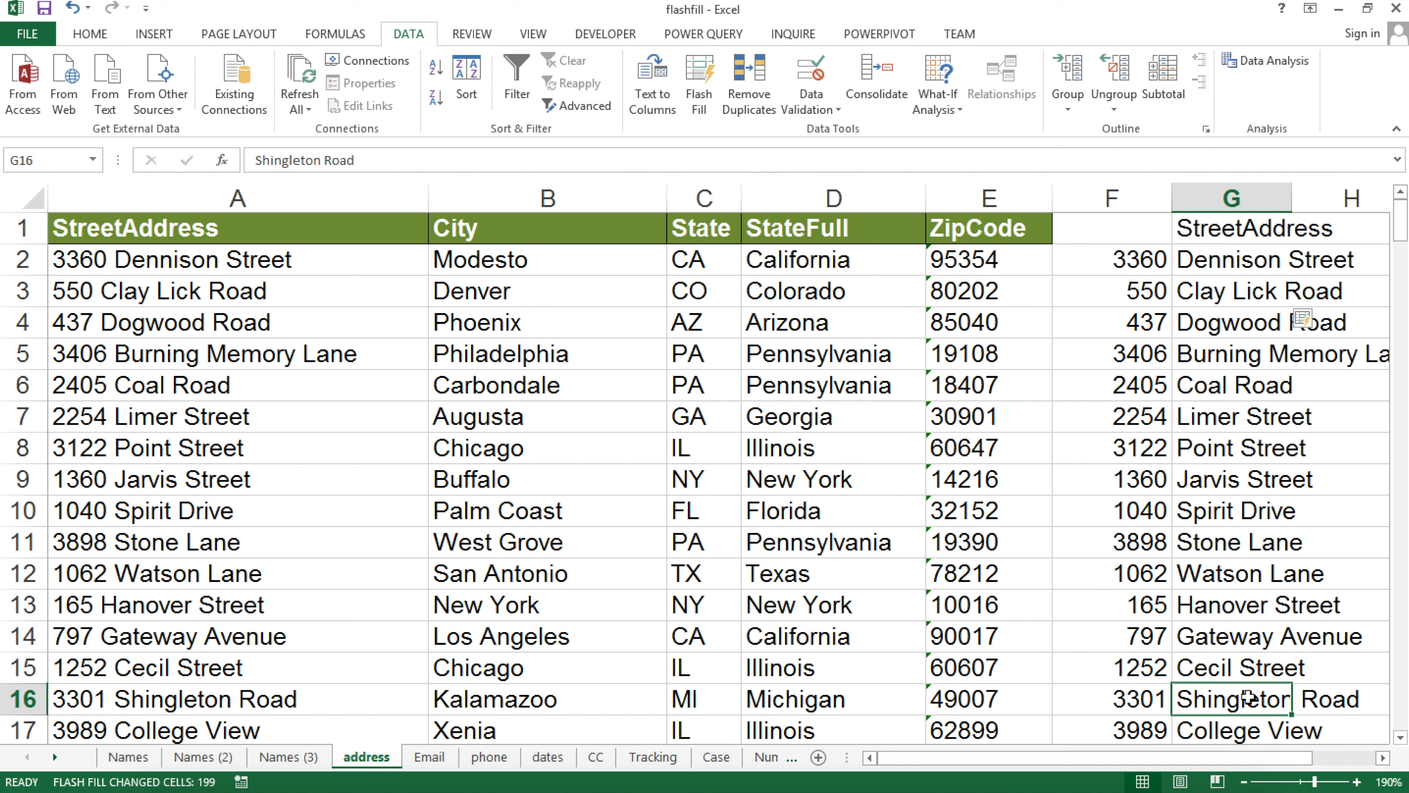
{"action": "left_click_drag", "start_coordinate": [1292, 195], "coordinate": [1351, 184]}
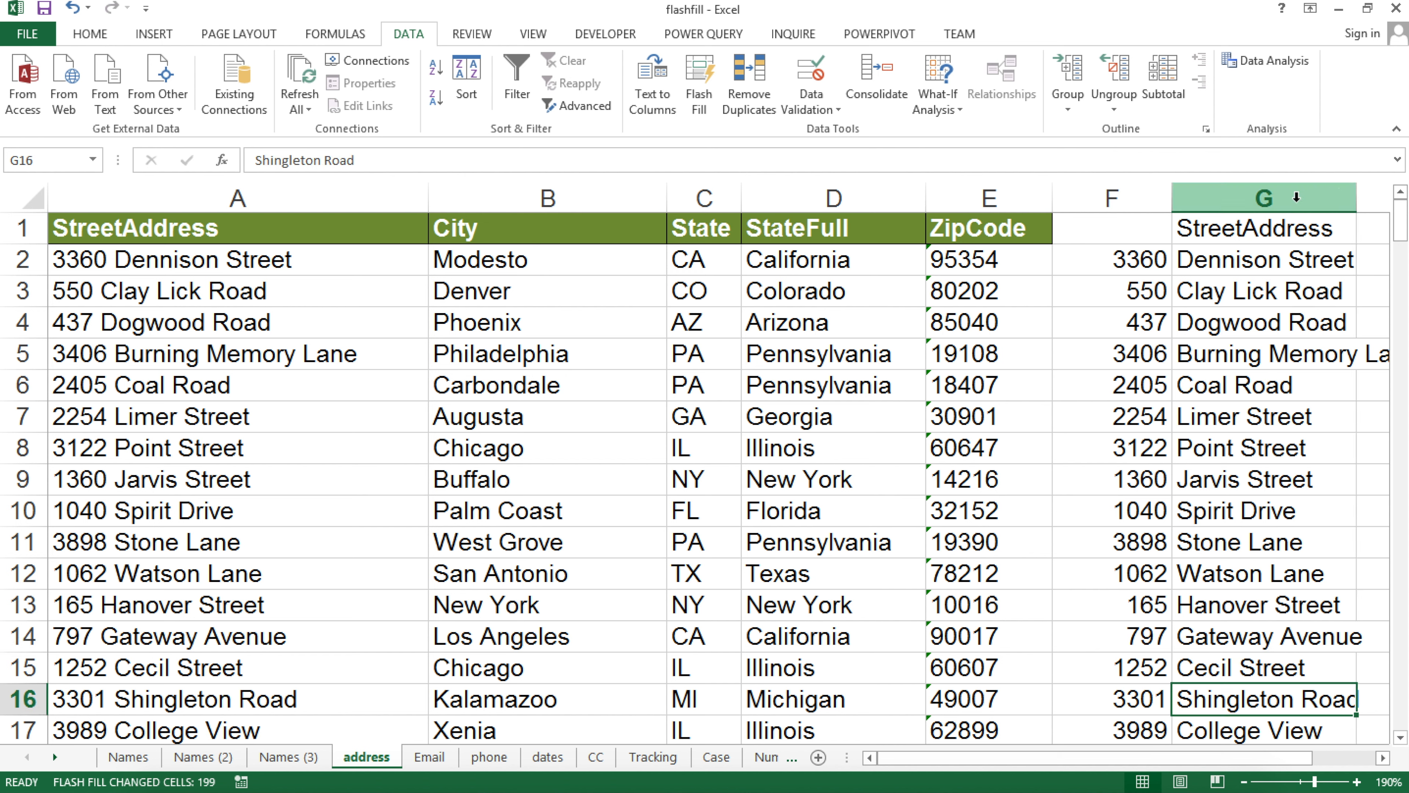
{"action": "left_click", "coordinate": [1269, 196]}
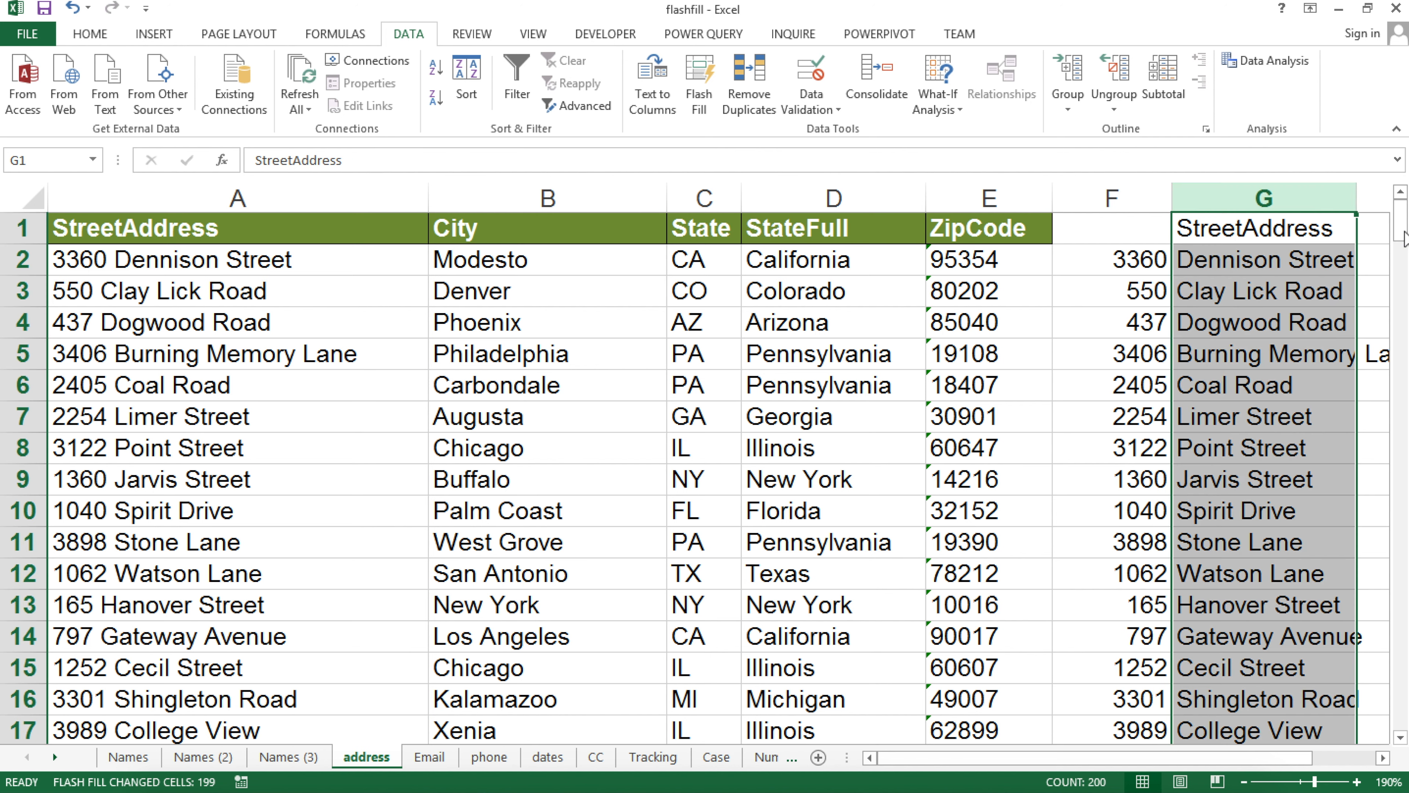
{"action": "left_click", "coordinate": [1163, 298]}
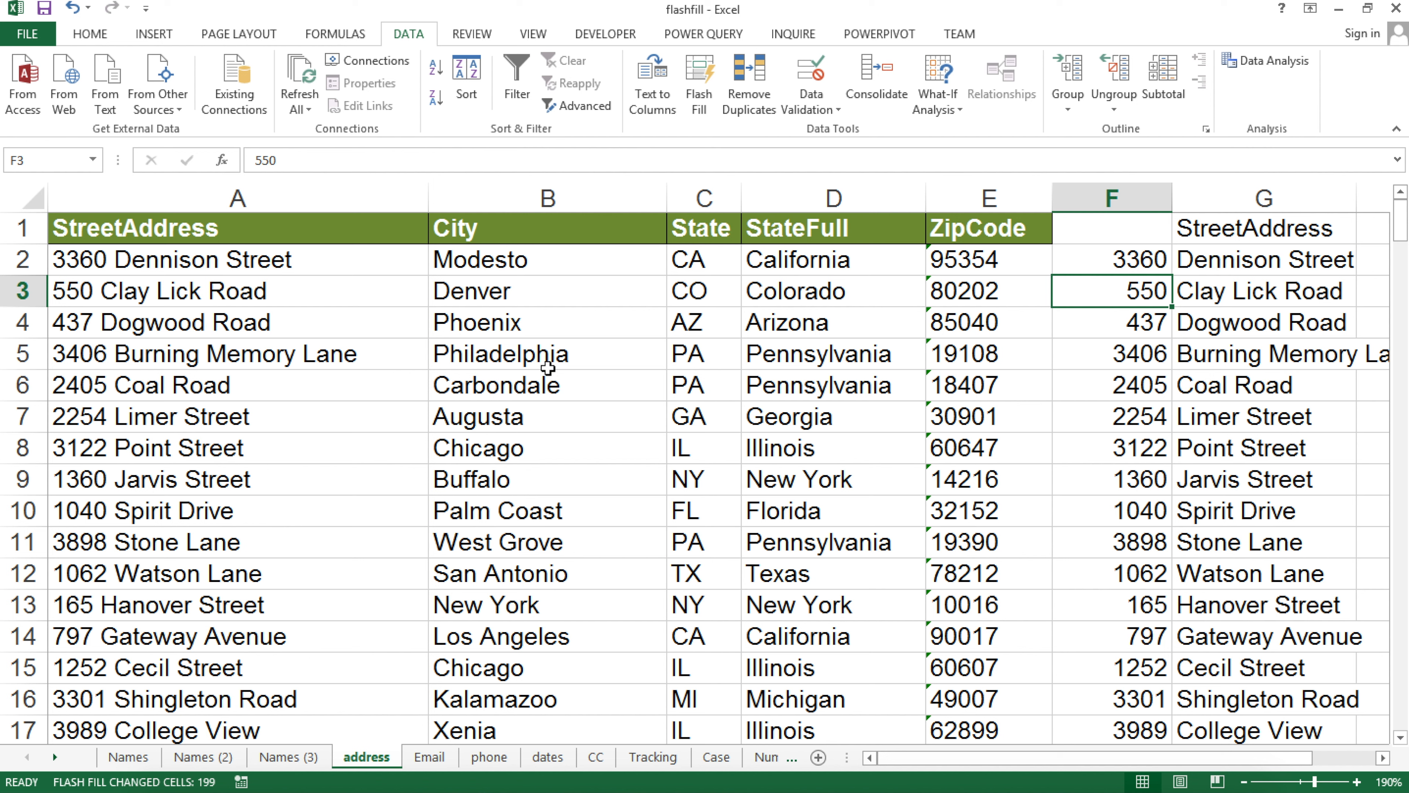
Delete column G along with its earlier street-name results
{"action": "left_click", "coordinate": [1287, 195]}
{"action": "right_click", "coordinate": [1288, 195]}
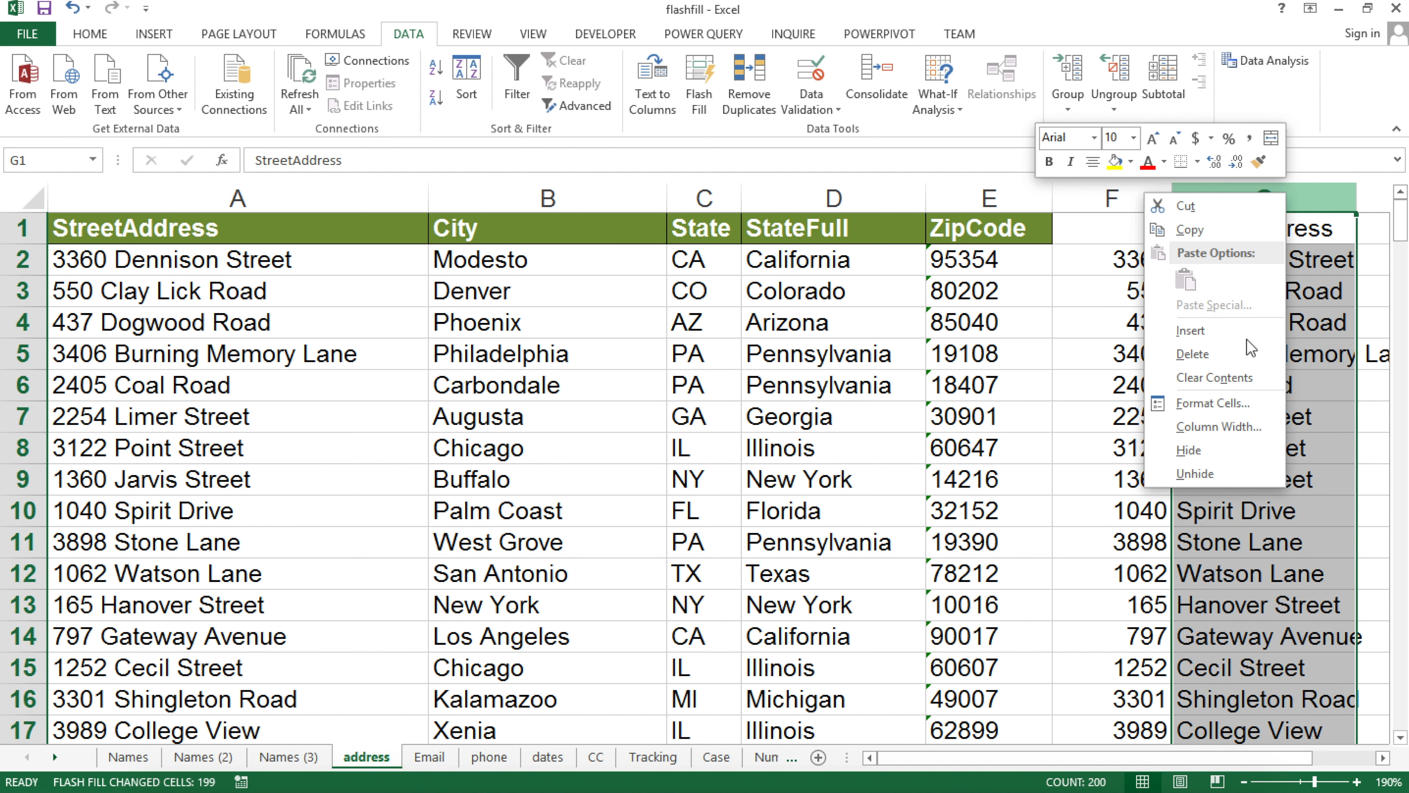
{"action": "left_click", "coordinate": [1213, 359]}
Try flash-filling column G from a single 'Dennison' example, then undo the result
{"action": "left_click", "coordinate": [1203, 257]}
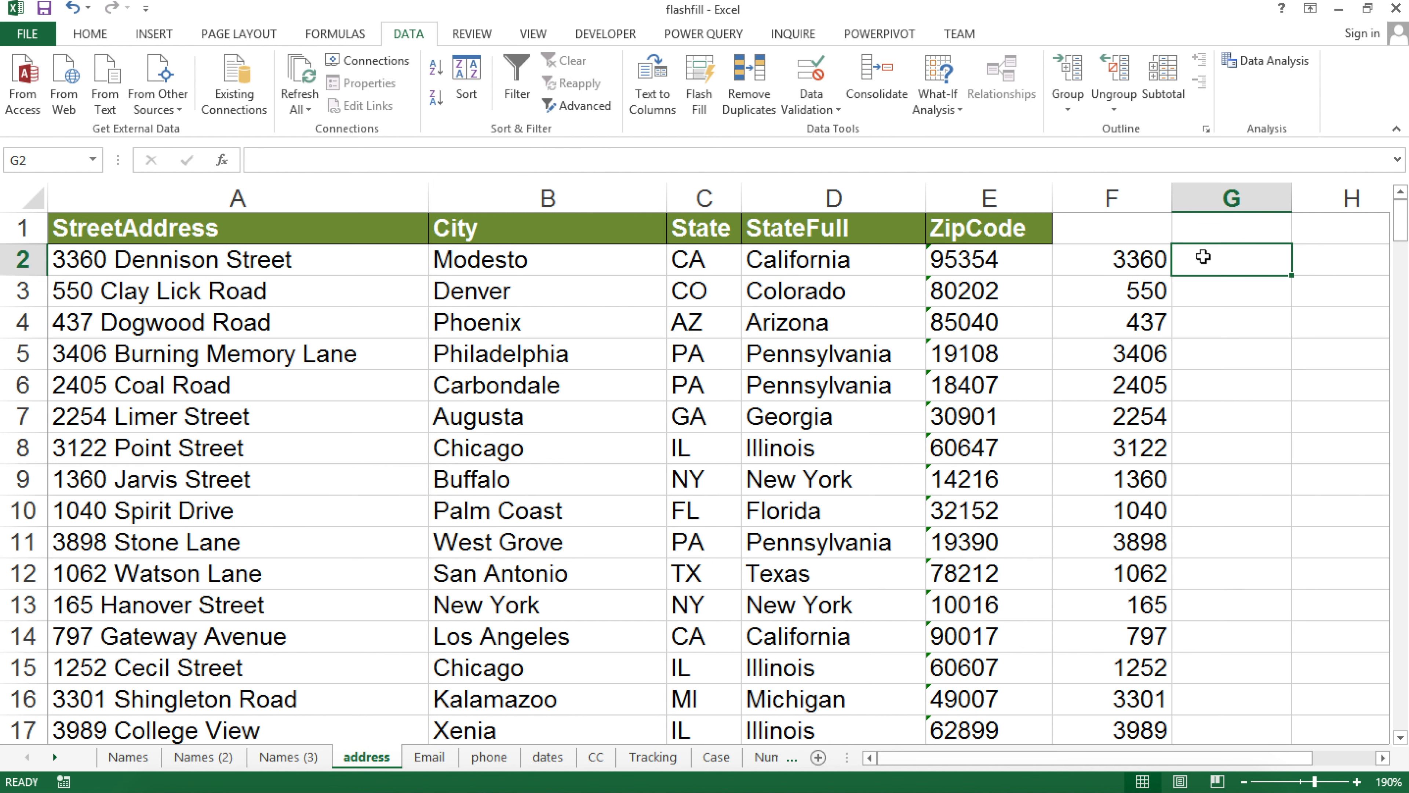
{"action": "type", "text": "Dennison"}
{"action": "key", "text": "Return"}
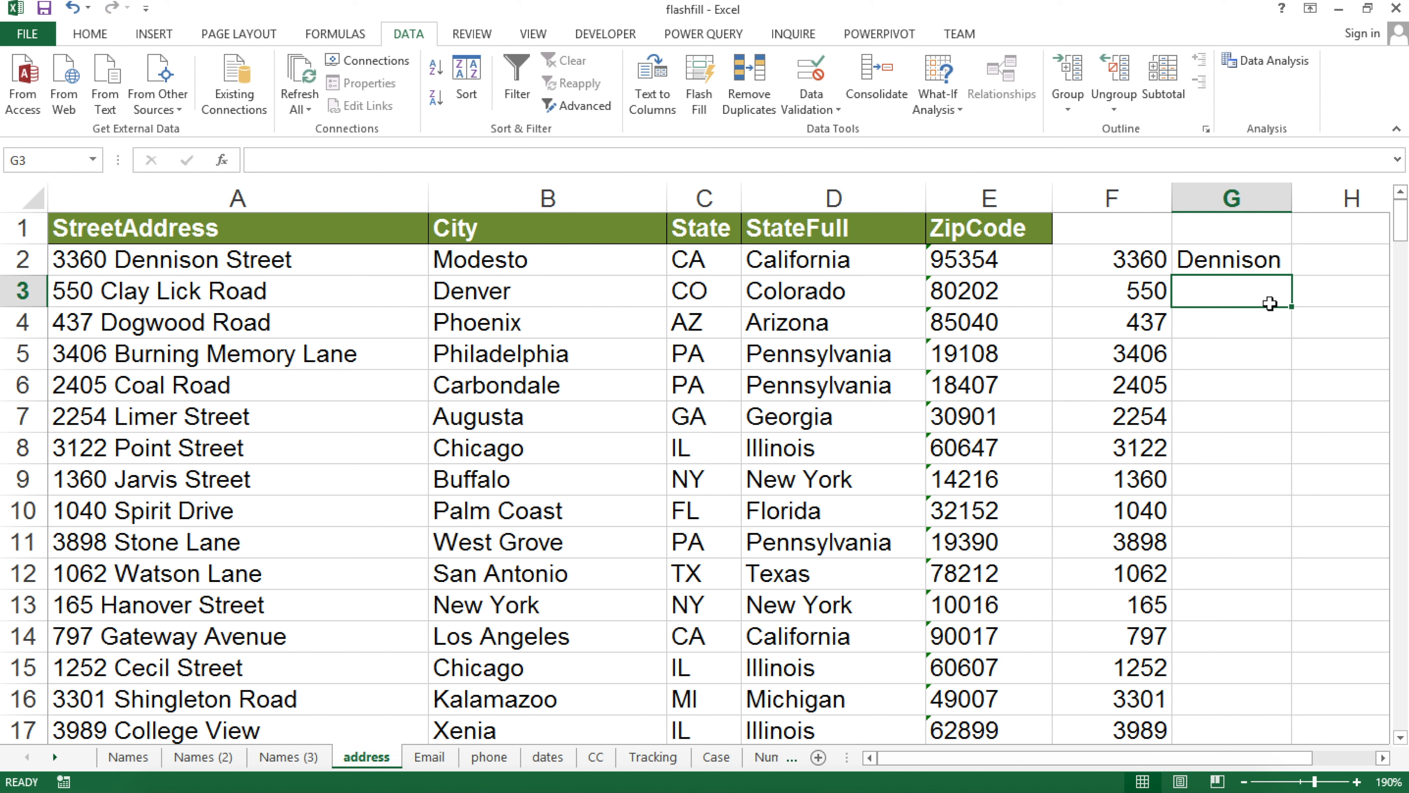
{"action": "key", "text": "ctrl+e"}
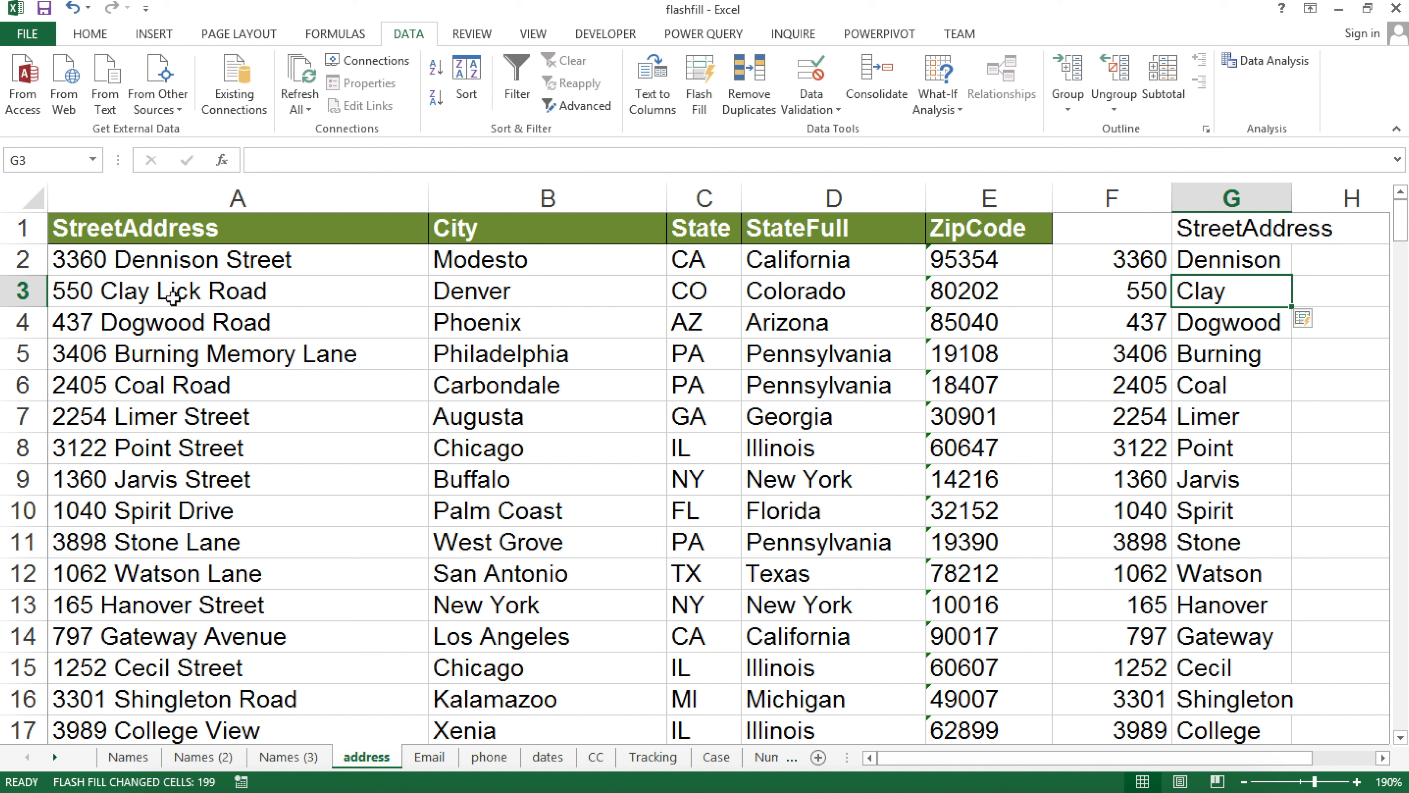
{"action": "key", "text": "ctrl+z"}
{"action": "key", "text": "ctrl+z"}
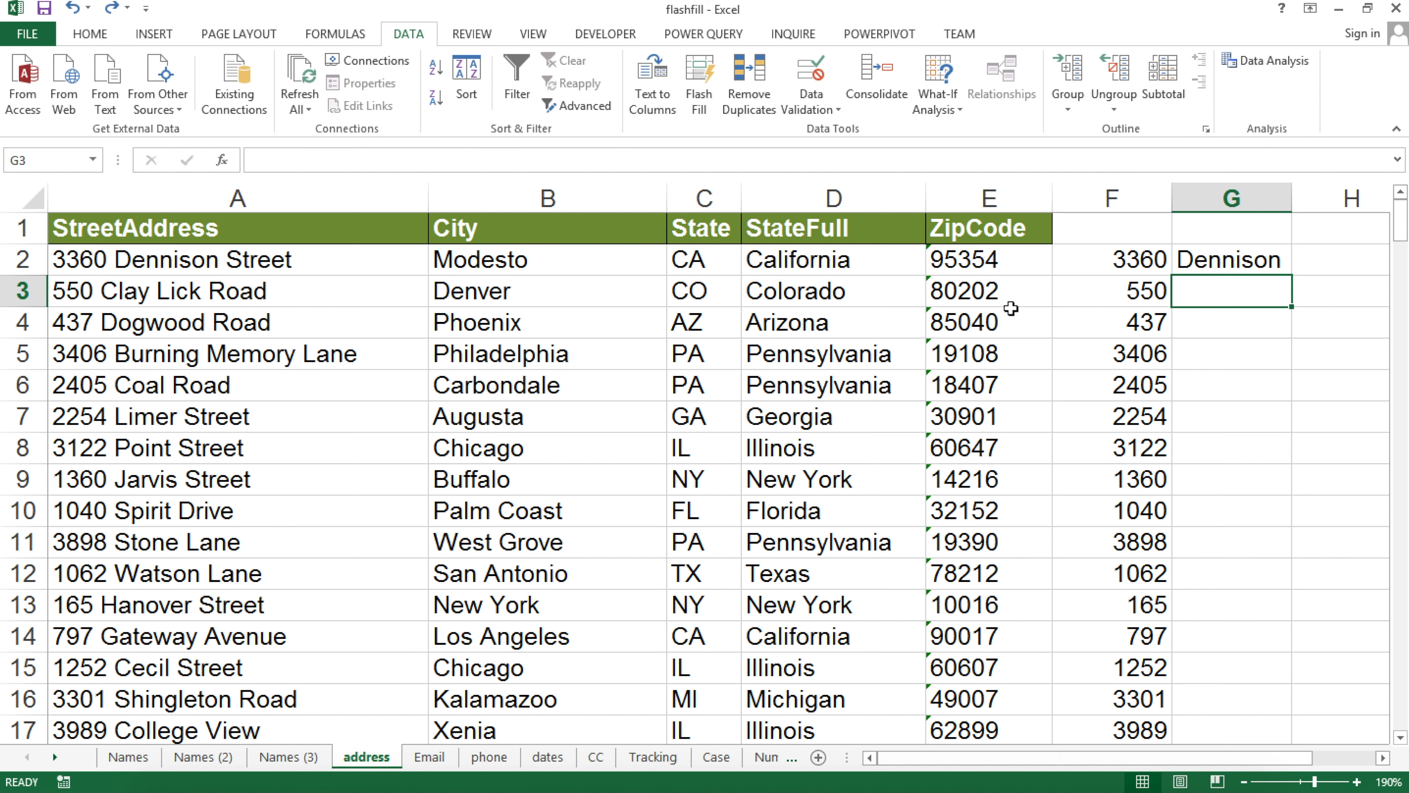
Add 'Clay Lick' as a second example and flash-fill the street names down column G
{"action": "type", "text": "Clay Lick"}
{"action": "key", "text": "Return"}
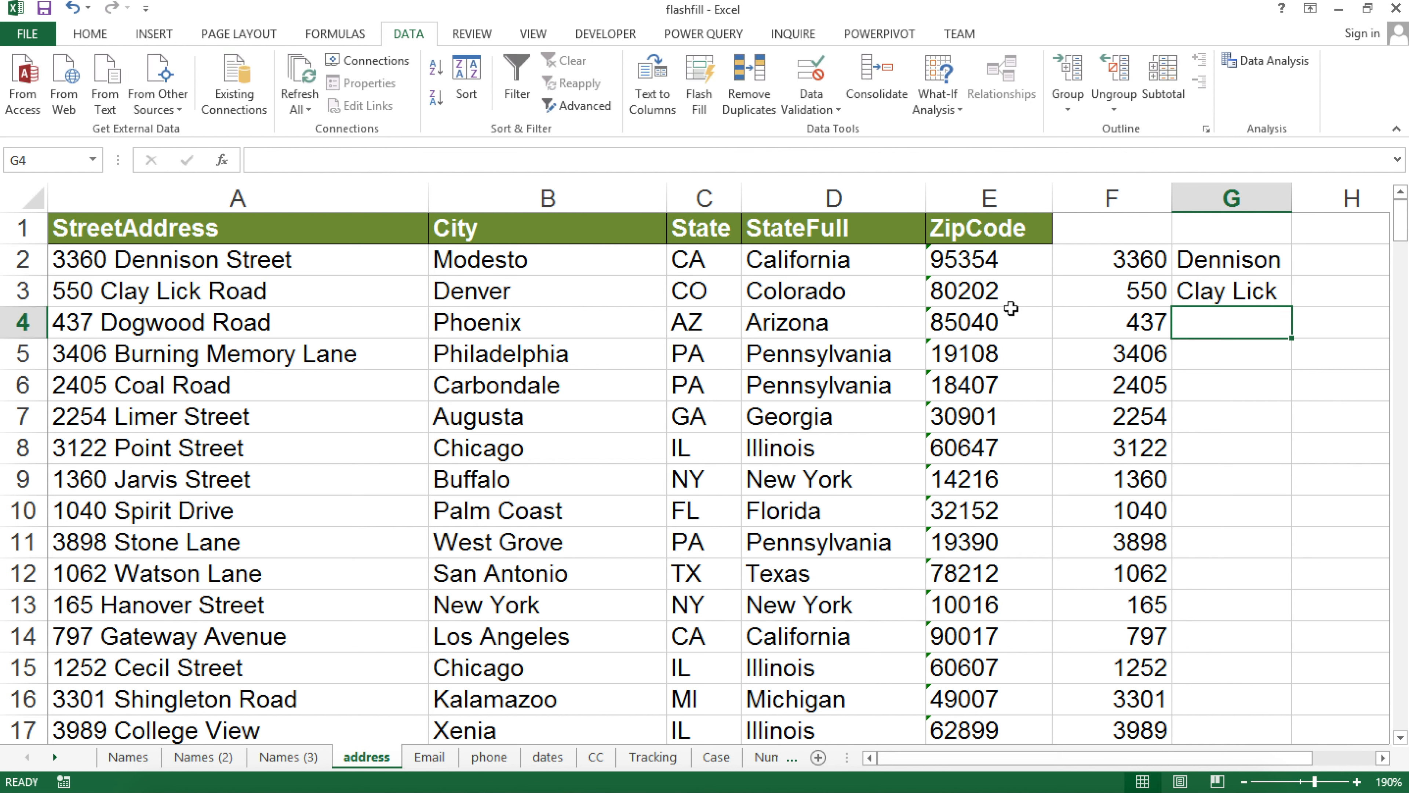
{"action": "left_click", "coordinate": [700, 95]}
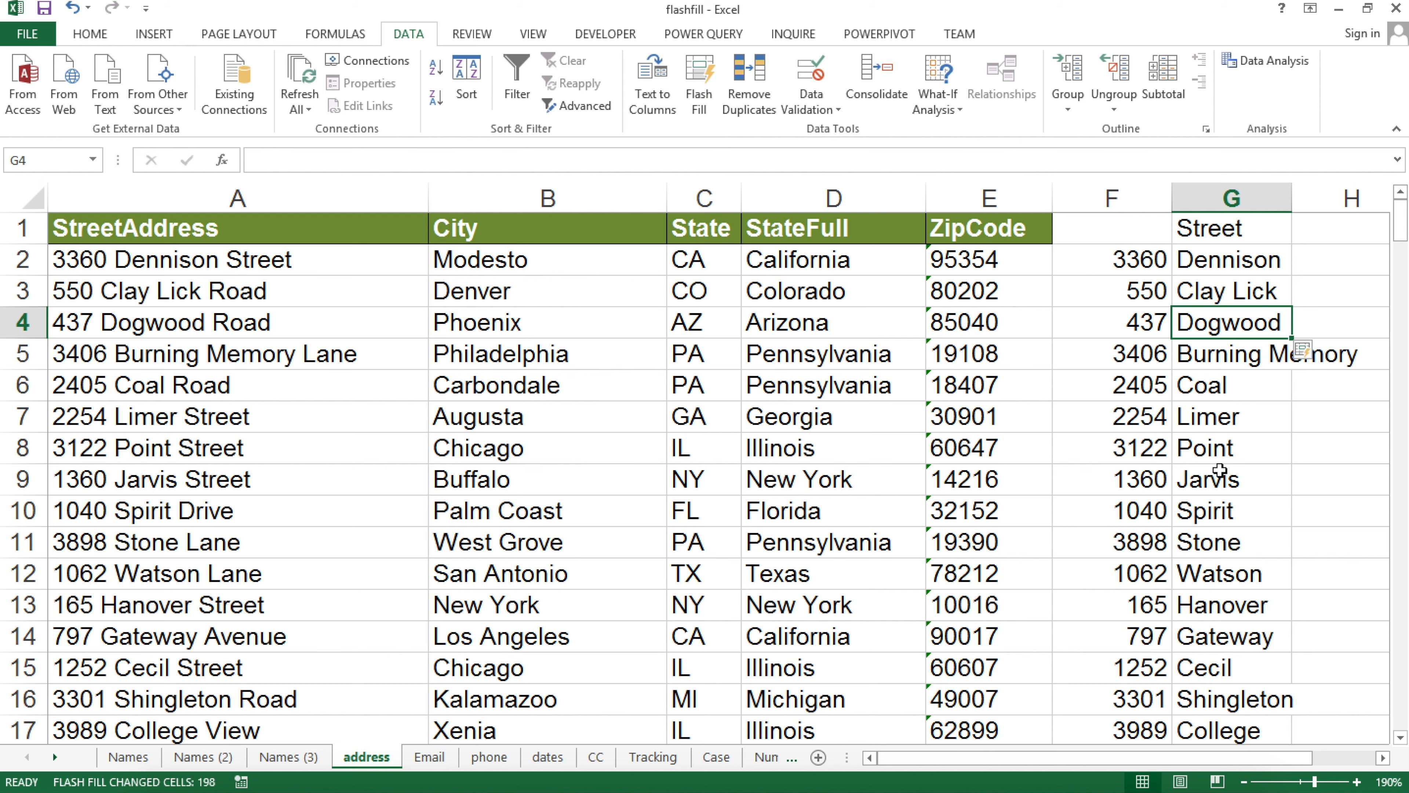
{"action": "left_click", "coordinate": [1223, 643]}
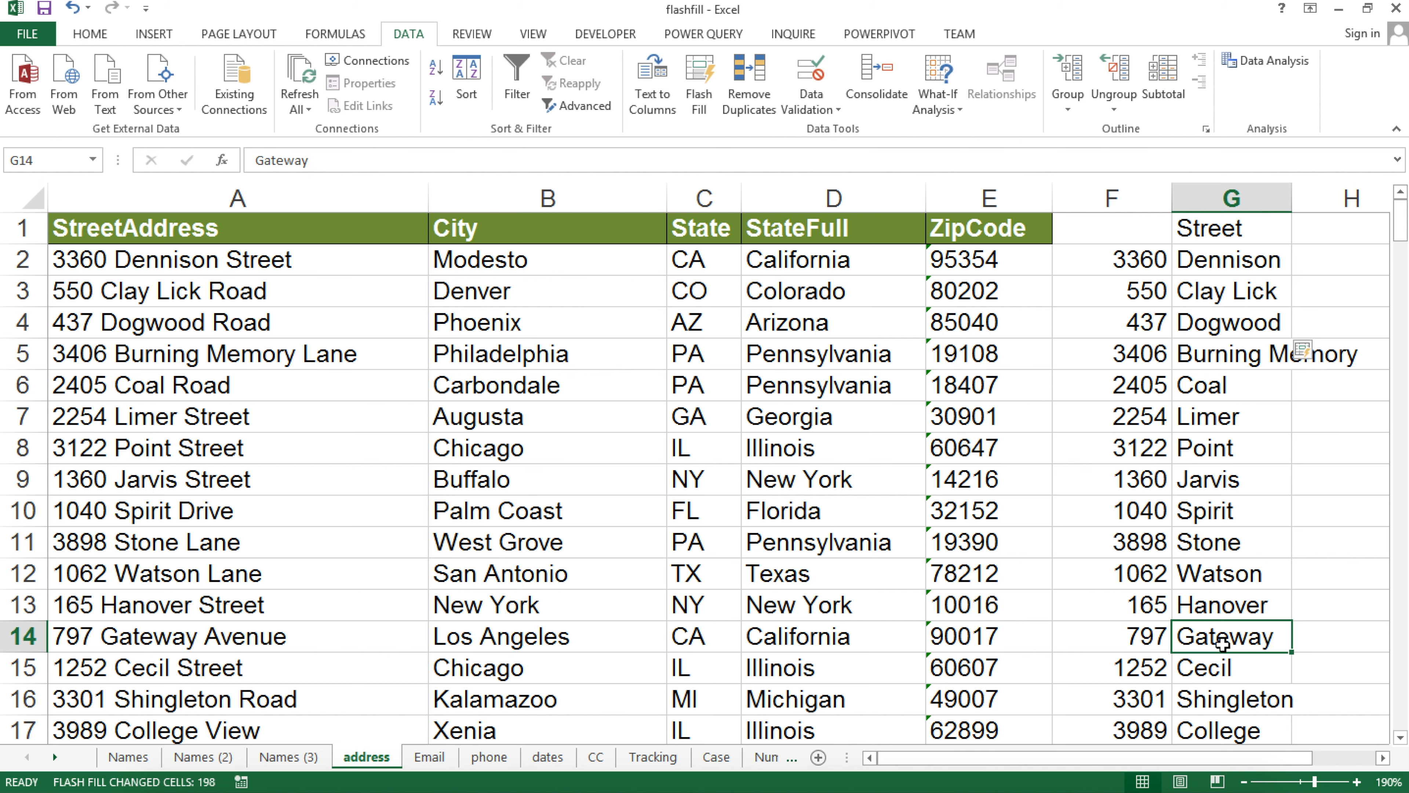
Check longer addresses like Paul Wayne Haggerty Road and widen column G to fit
{"action": "scroll", "coordinate": [1223, 643], "scroll_direction": "down", "scroll_amount": 1}
{"action": "scroll", "coordinate": [1223, 643], "scroll_direction": "down", "scroll_amount": 2}
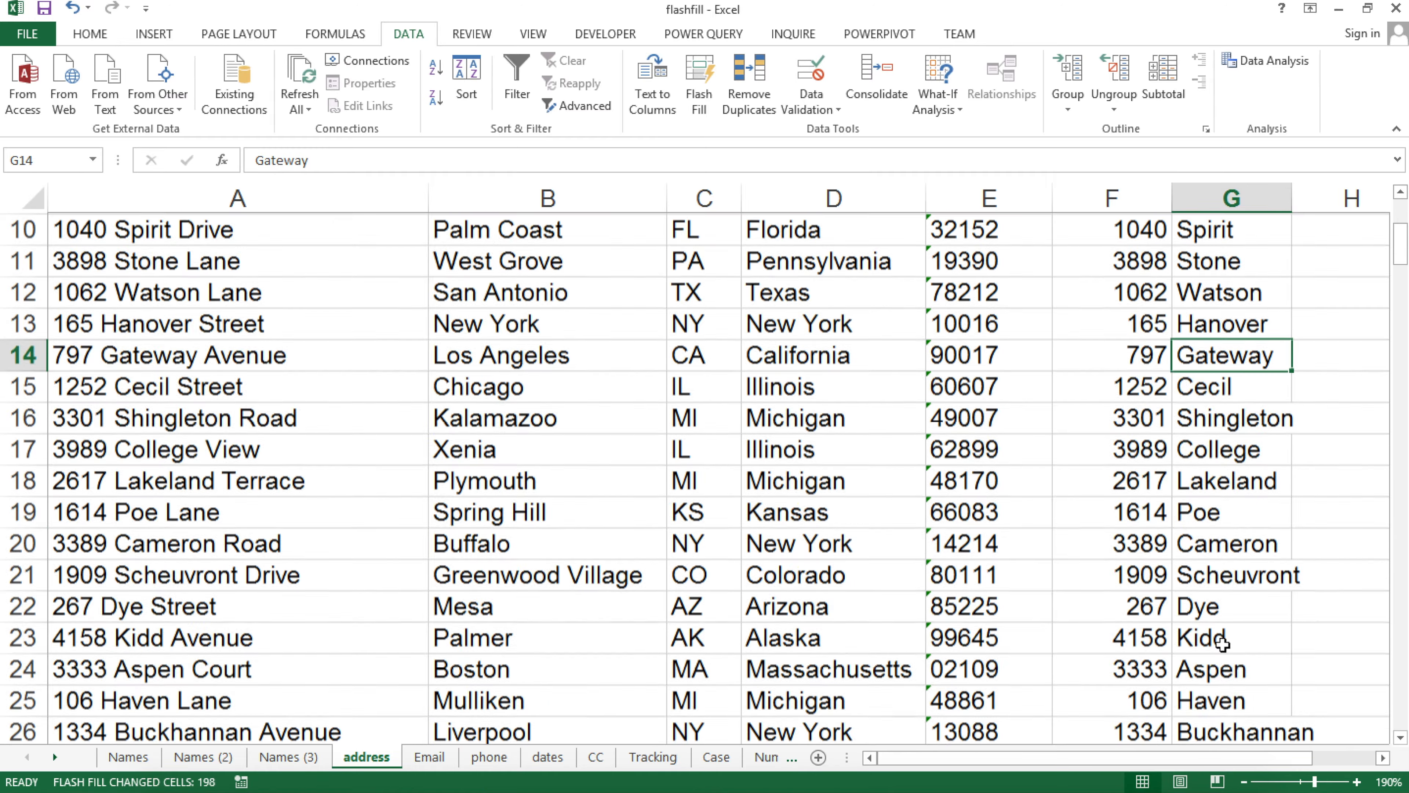
{"action": "scroll", "coordinate": [1223, 643], "scroll_direction": "down", "scroll_amount": 1}
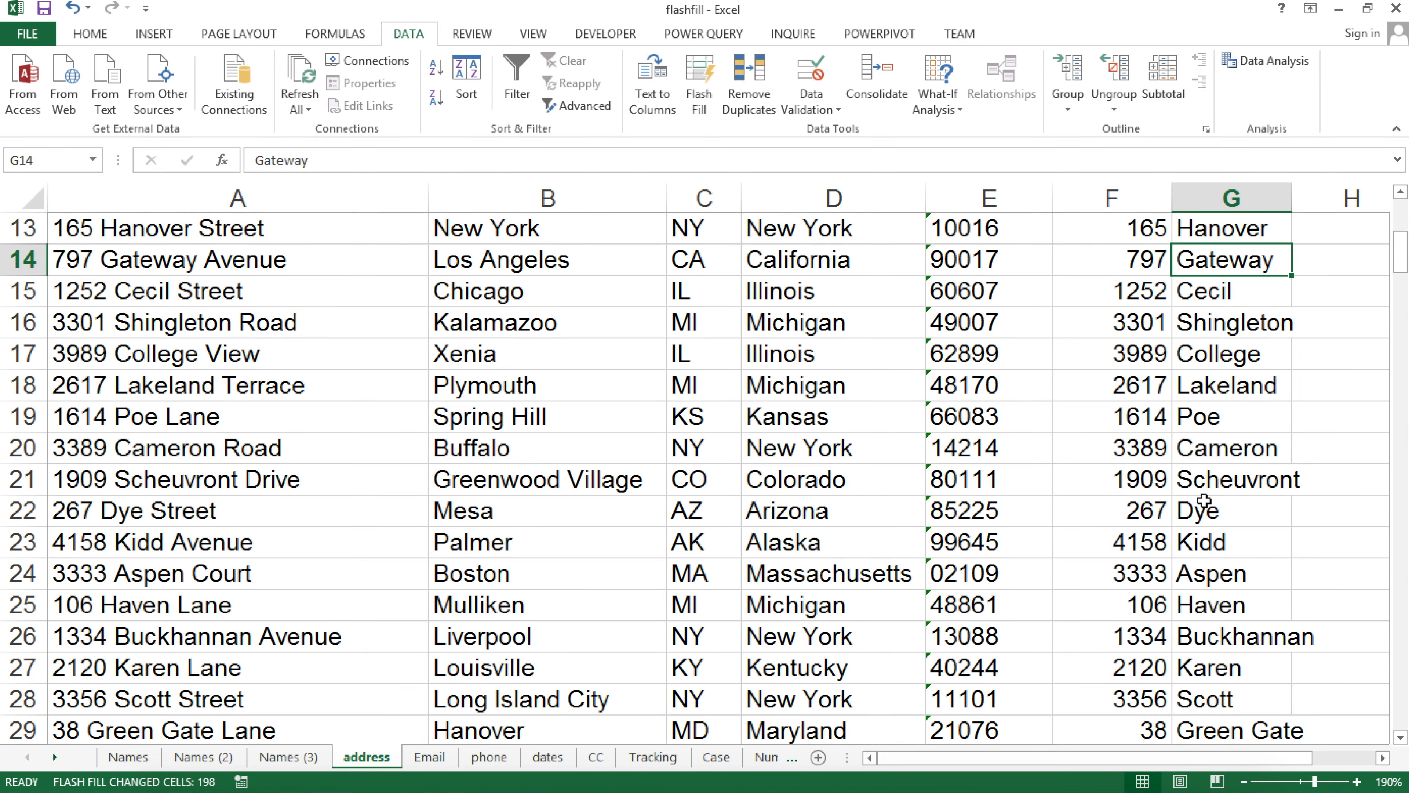
{"action": "scroll", "coordinate": [1223, 533], "scroll_direction": "down", "scroll_amount": 3}
{"action": "scroll", "coordinate": [1223, 538], "scroll_direction": "down", "scroll_amount": 1}
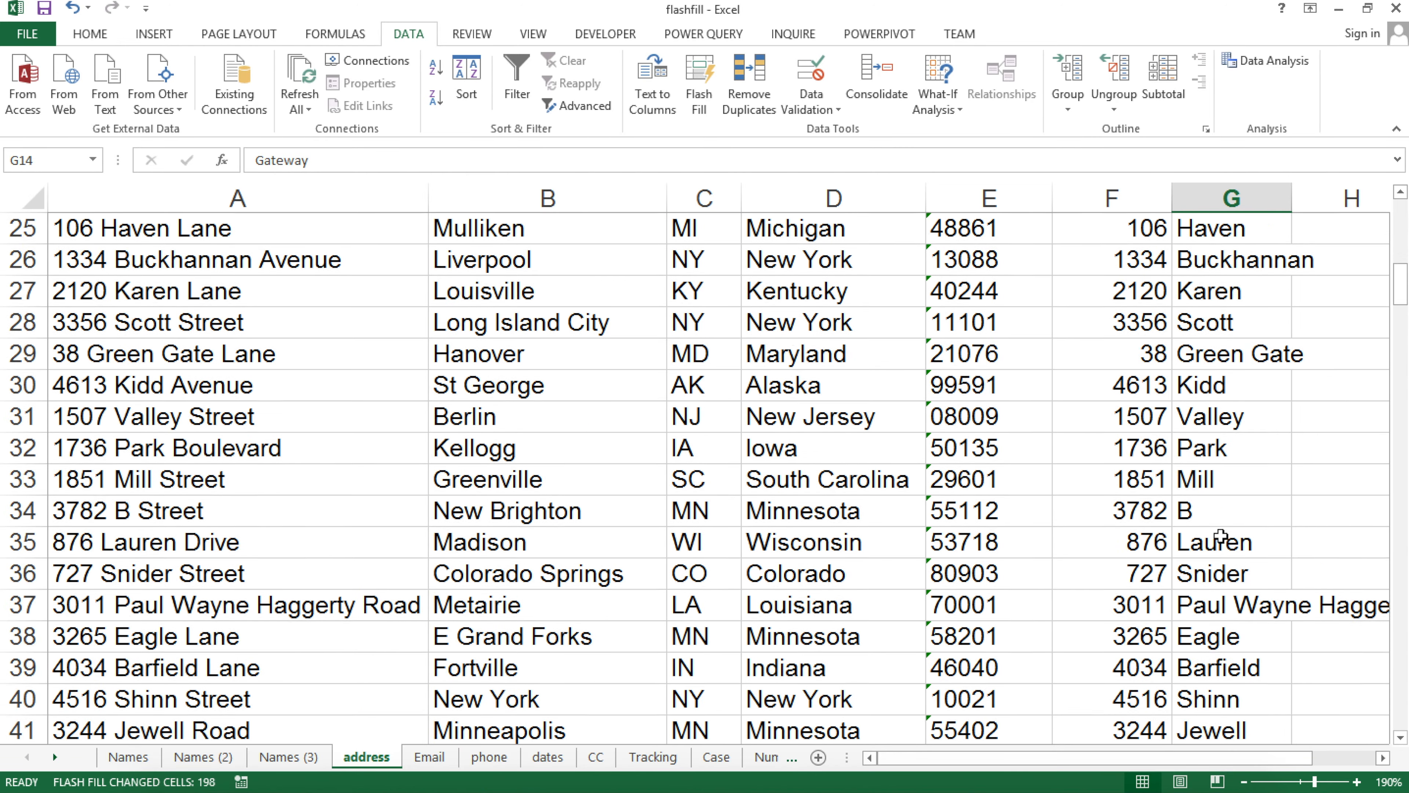
{"action": "left_click", "coordinate": [331, 610]}
{"action": "left_click_drag", "start_coordinate": [1293, 198], "coordinate": [1394, 194]}
{"action": "left_click_drag", "start_coordinate": [1215, 756], "coordinate": [1112, 772]}
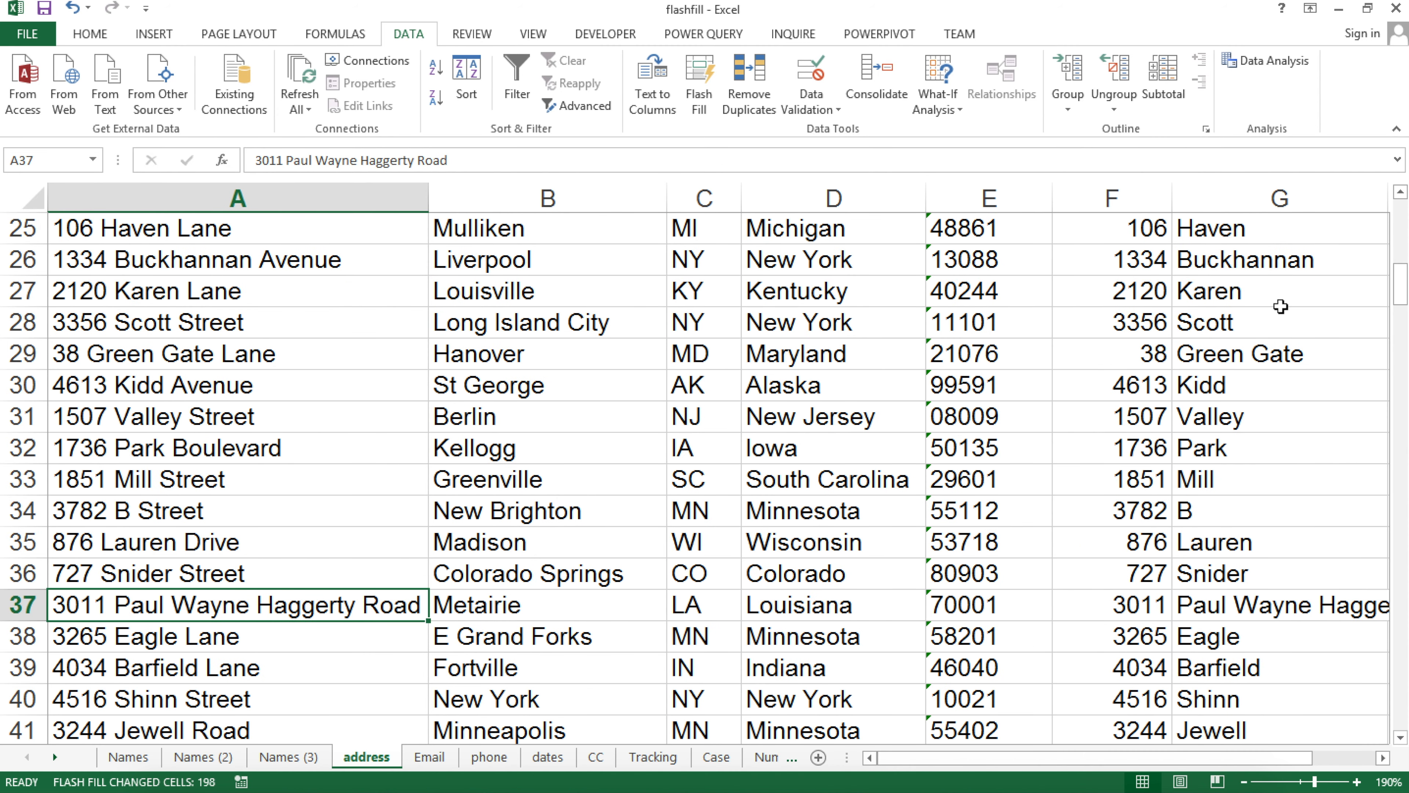
{"action": "left_click", "coordinate": [1263, 240]}
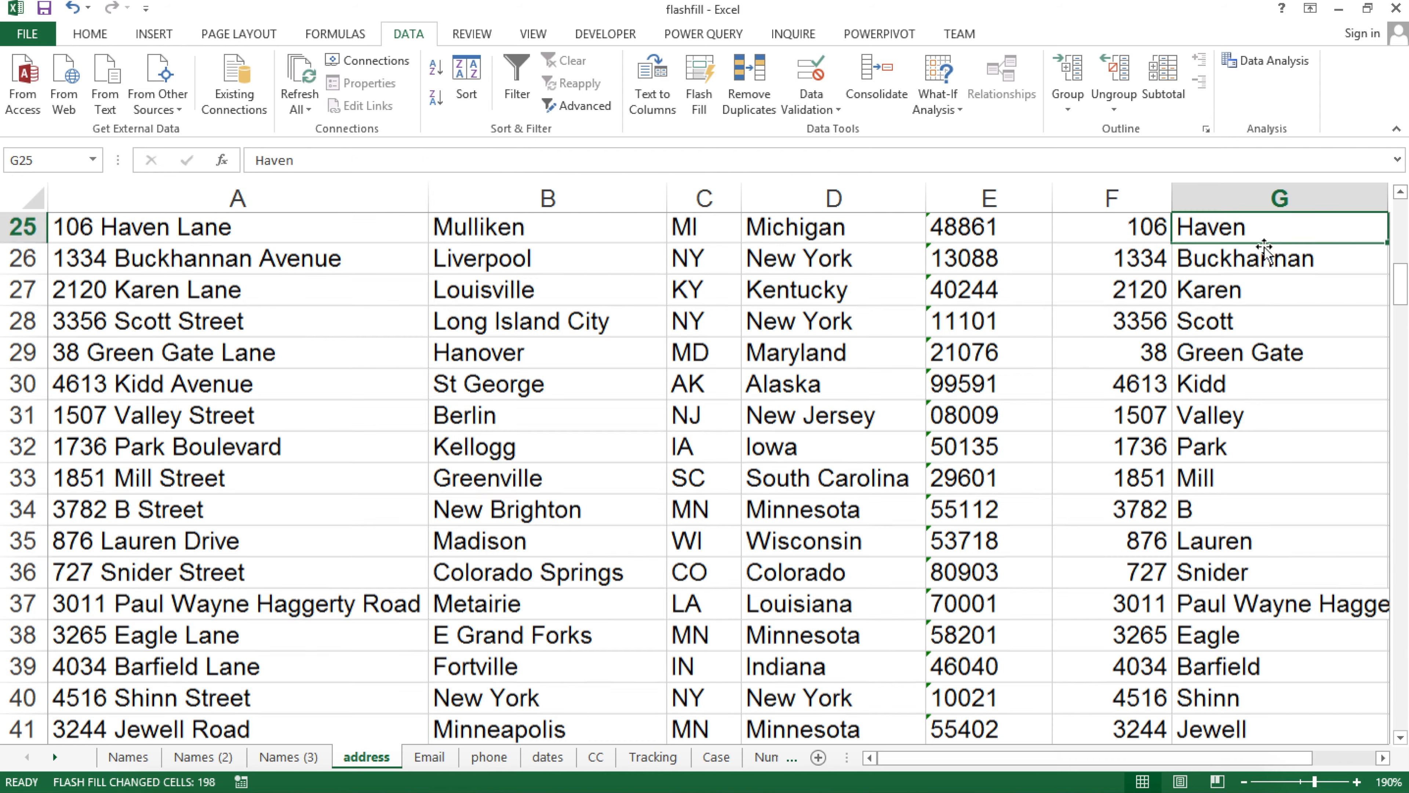
{"action": "scroll", "coordinate": [1265, 250], "scroll_direction": "down", "scroll_amount": 20}
{"action": "scroll", "coordinate": [1270, 277], "scroll_direction": "up", "scroll_amount": 20}
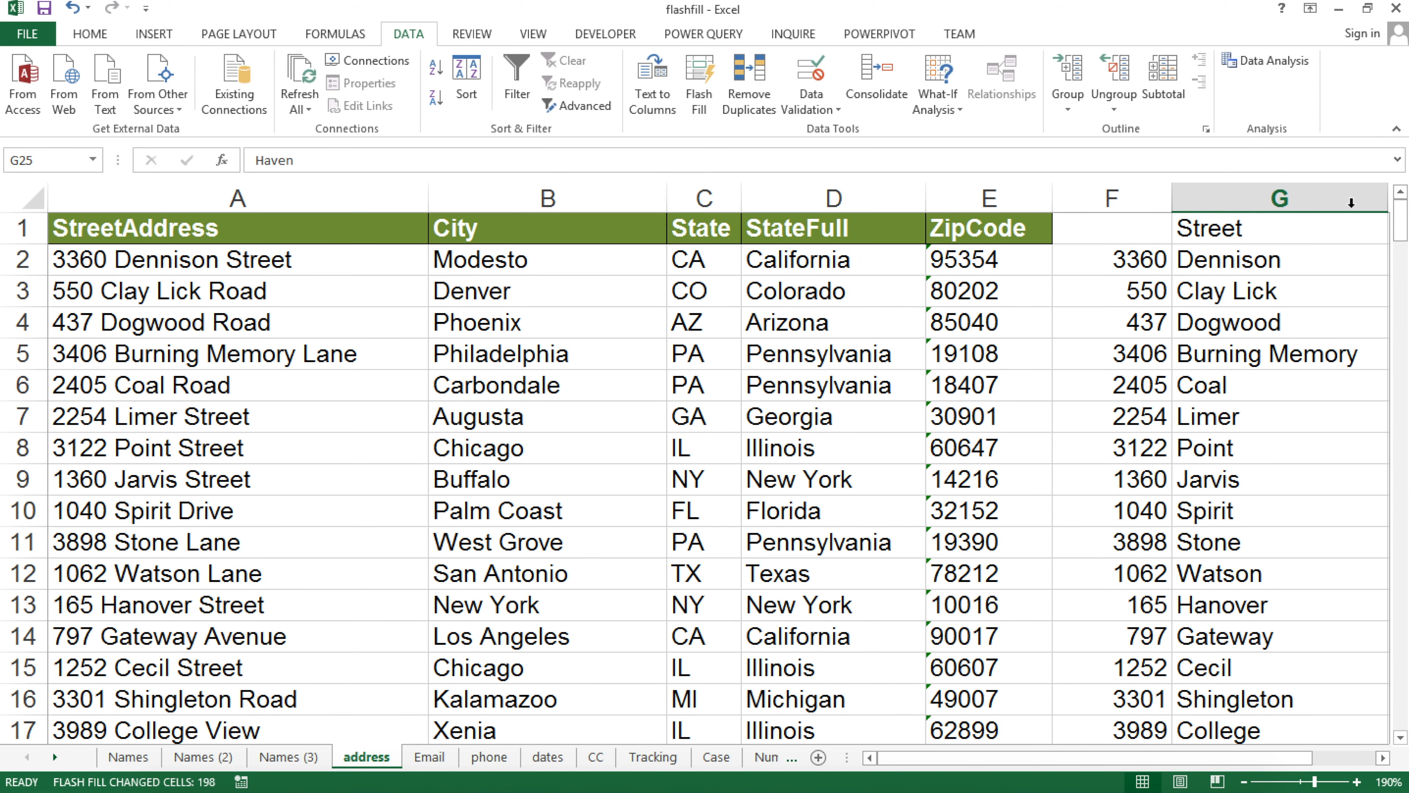
Insert a new column F and flash-fill street types from the example 'Street'
{"action": "left_click", "coordinate": [1110, 198]}
{"action": "right_click", "coordinate": [1122, 197]}
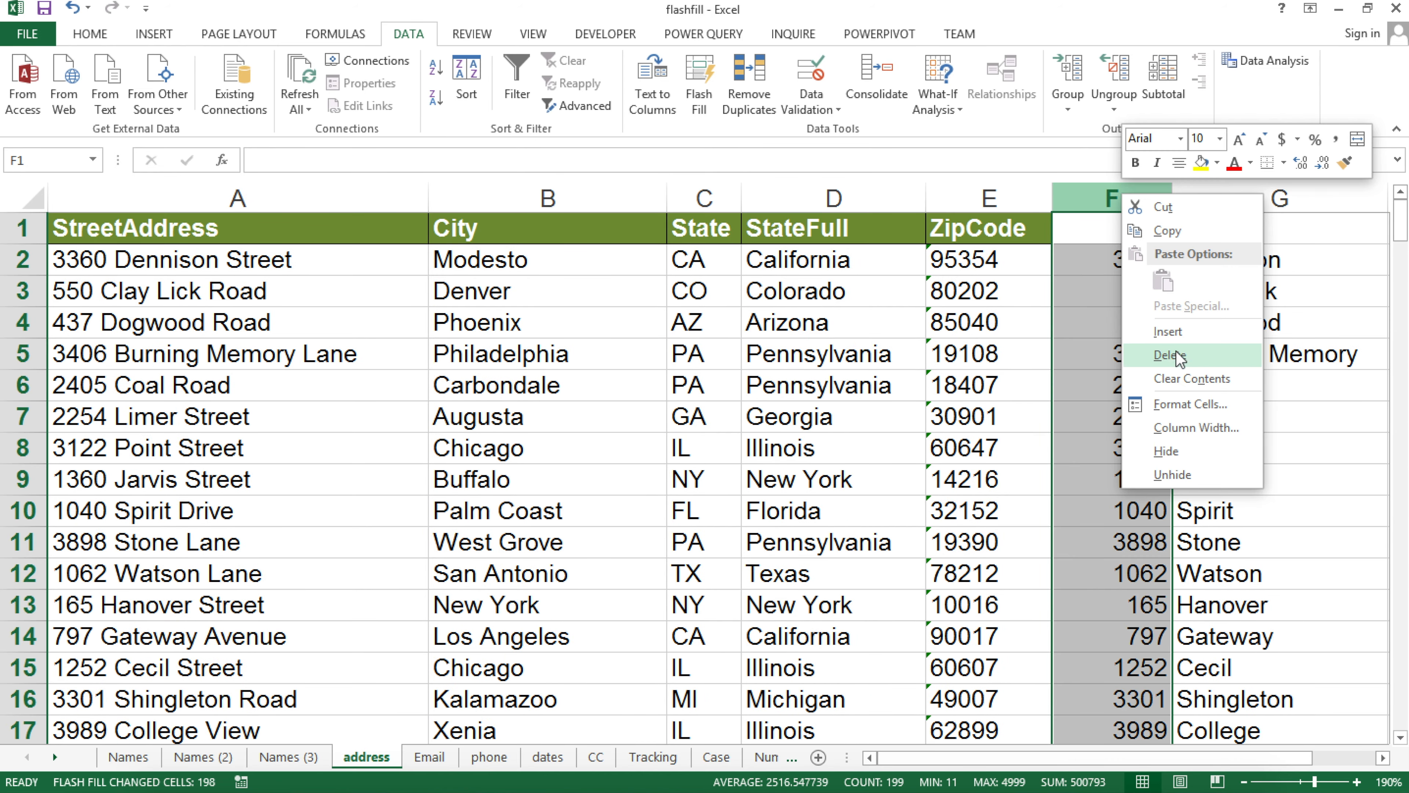
{"action": "left_click", "coordinate": [1168, 331]}
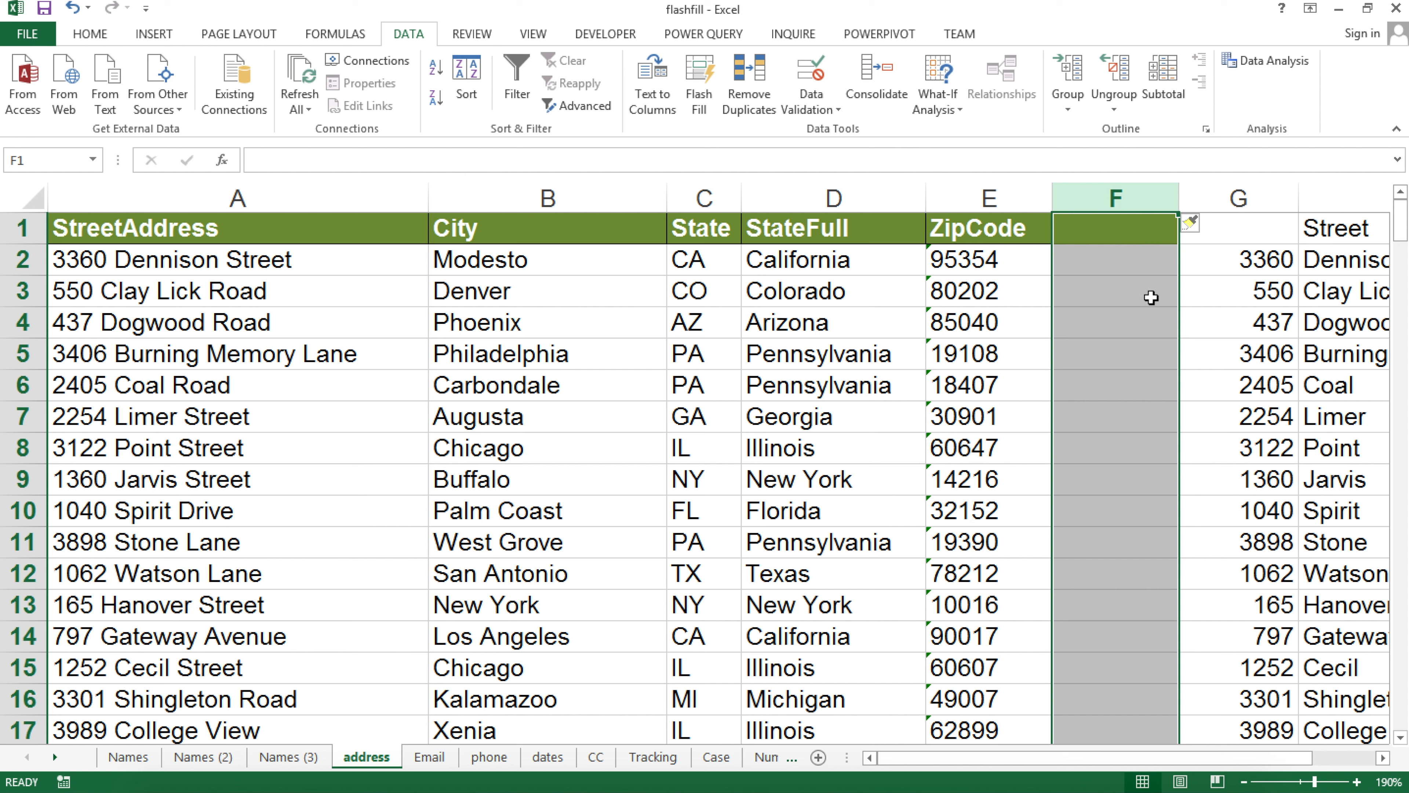
{"action": "left_click", "coordinate": [1113, 262]}
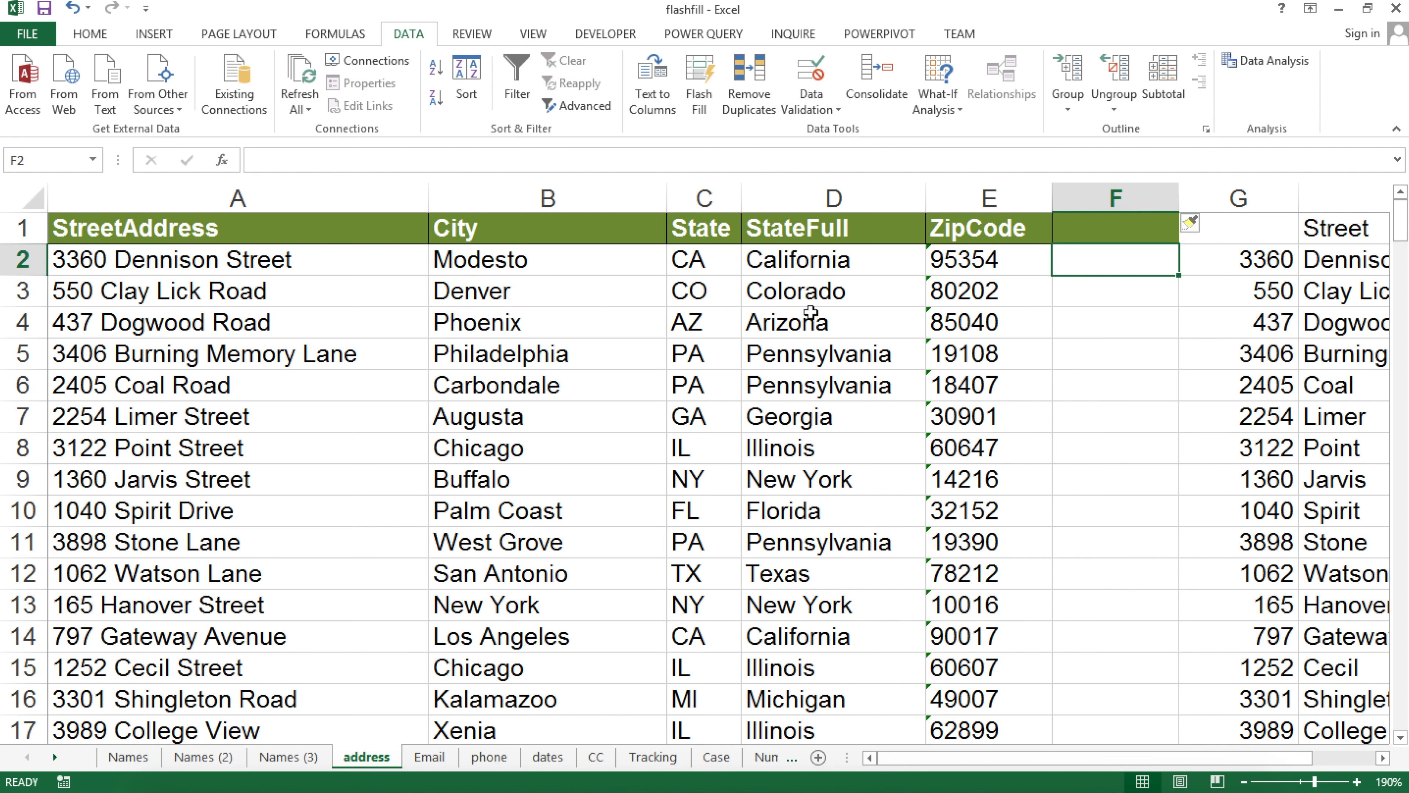
{"action": "type", "text": "Street"}
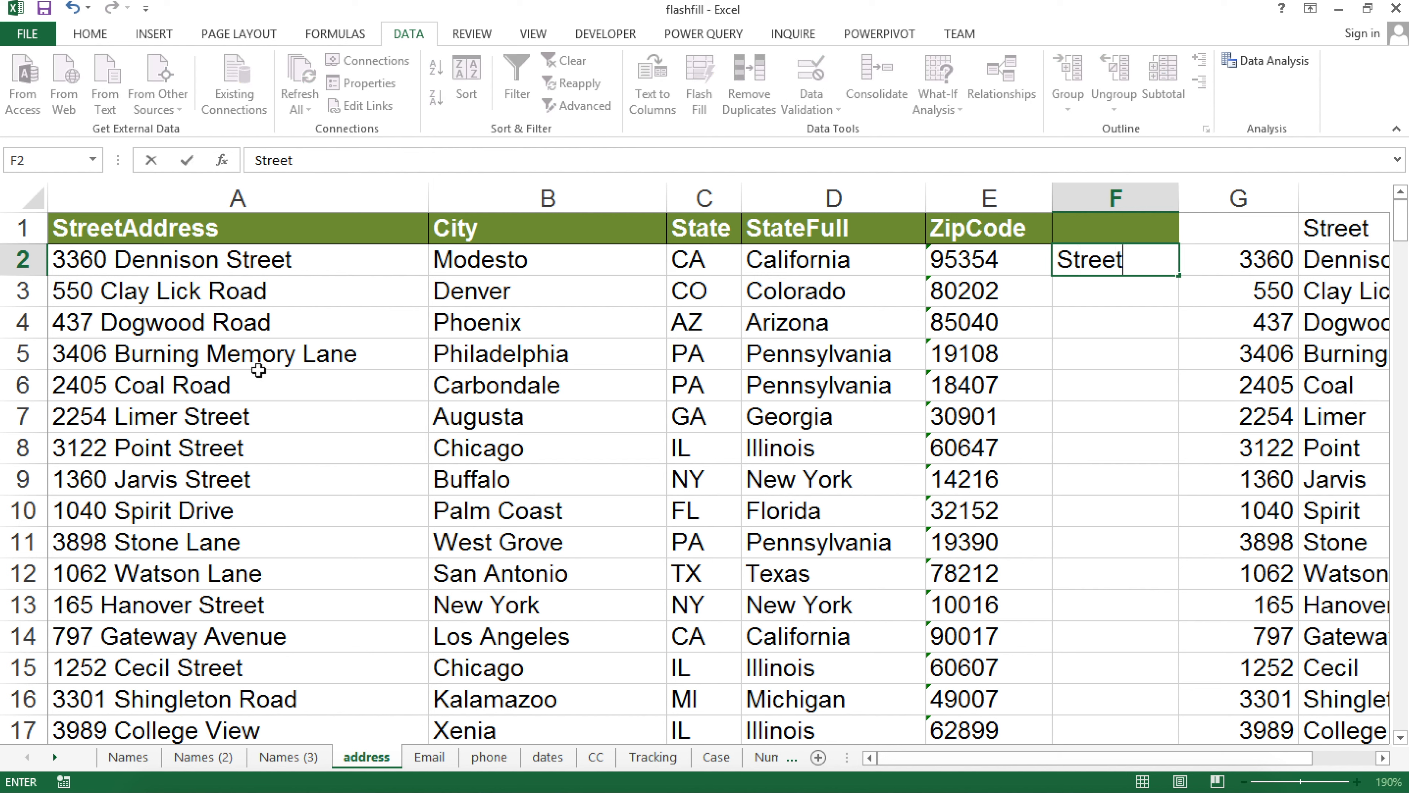
{"action": "key", "text": "Return"}
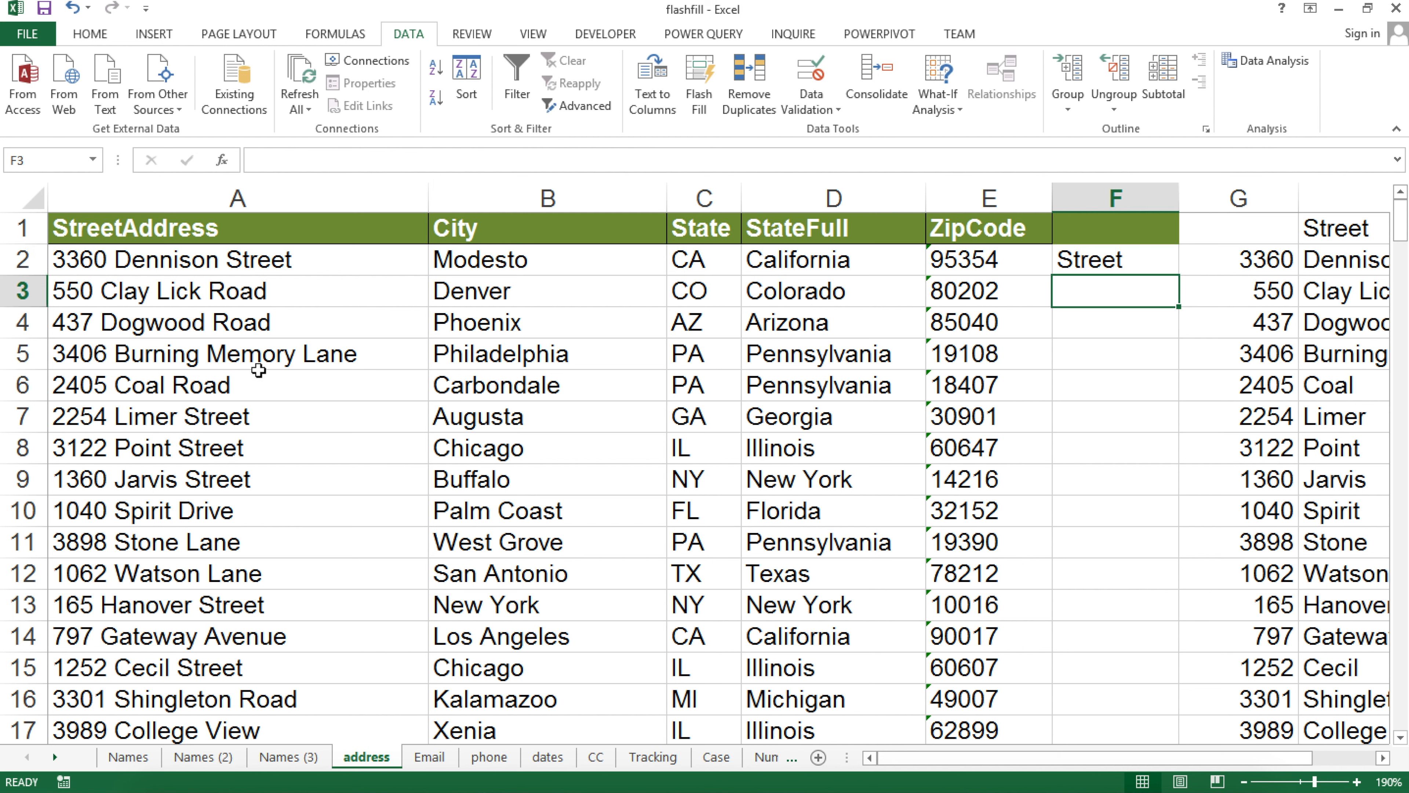
{"action": "key", "text": "ctrl+e"}
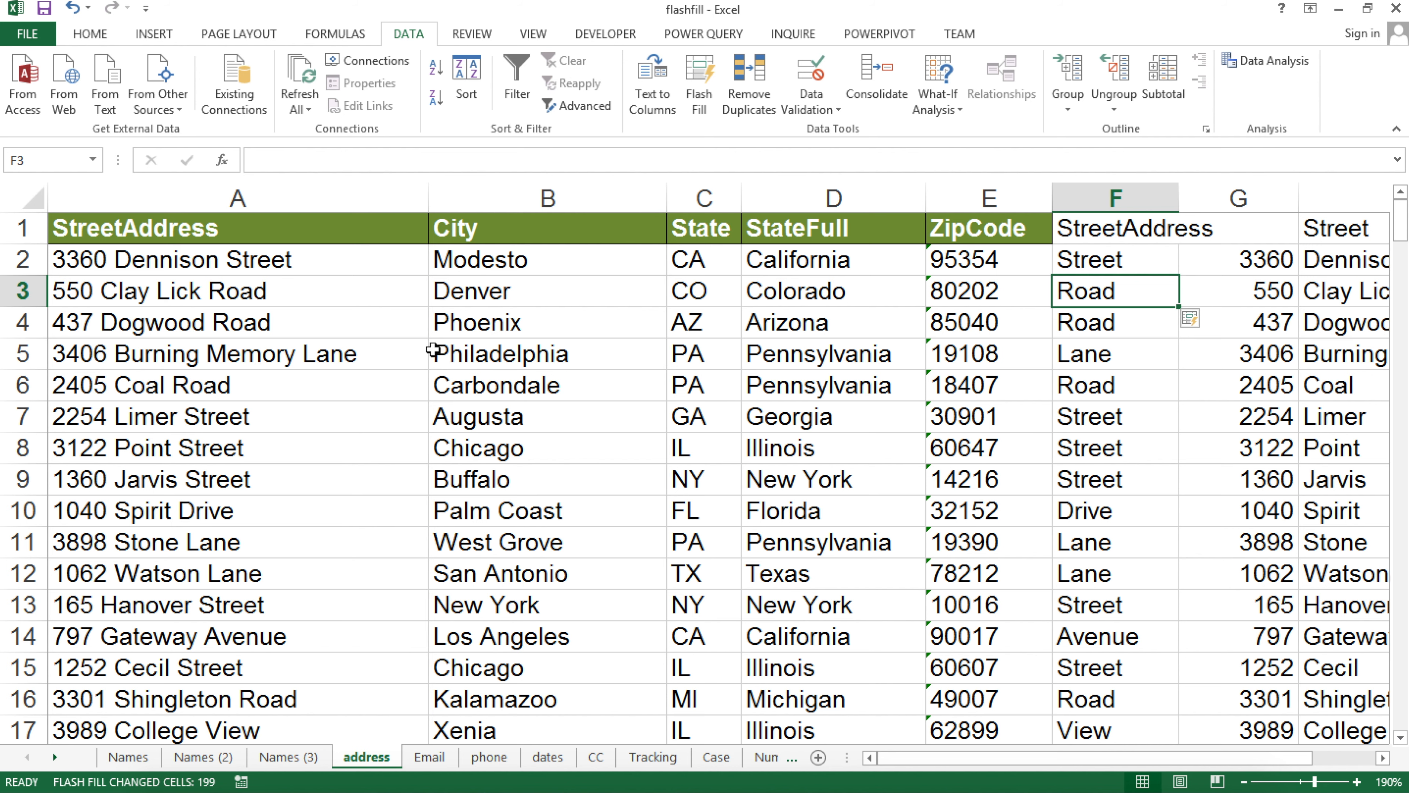
{"action": "left_click", "coordinate": [293, 604]}
{"action": "scroll", "coordinate": [347, 637], "scroll_direction": "down", "scroll_amount": 4}
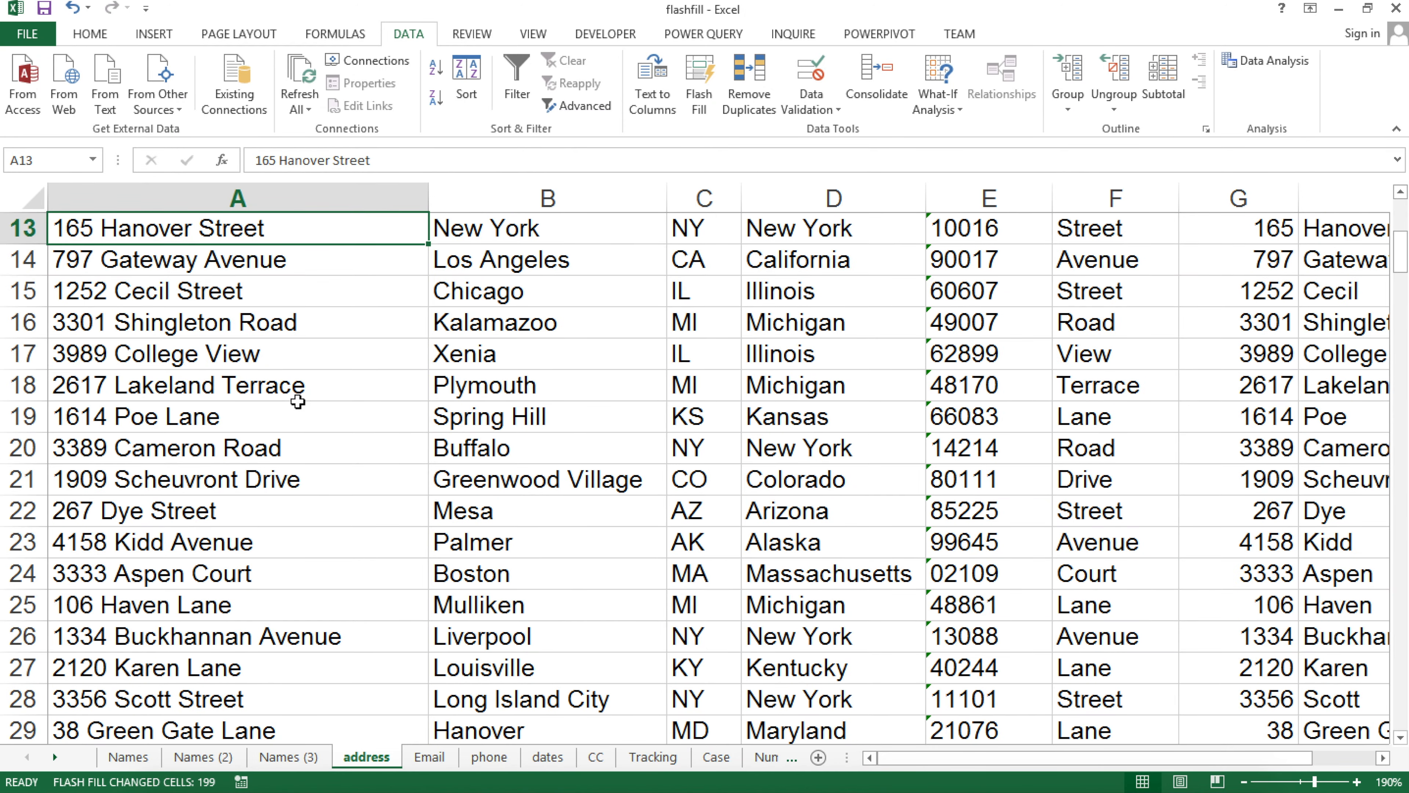
{"action": "left_click", "coordinate": [283, 383]}
{"action": "scroll", "coordinate": [173, 290], "scroll_direction": "up", "scroll_amount": 4}
{"action": "left_click", "coordinate": [173, 260]}
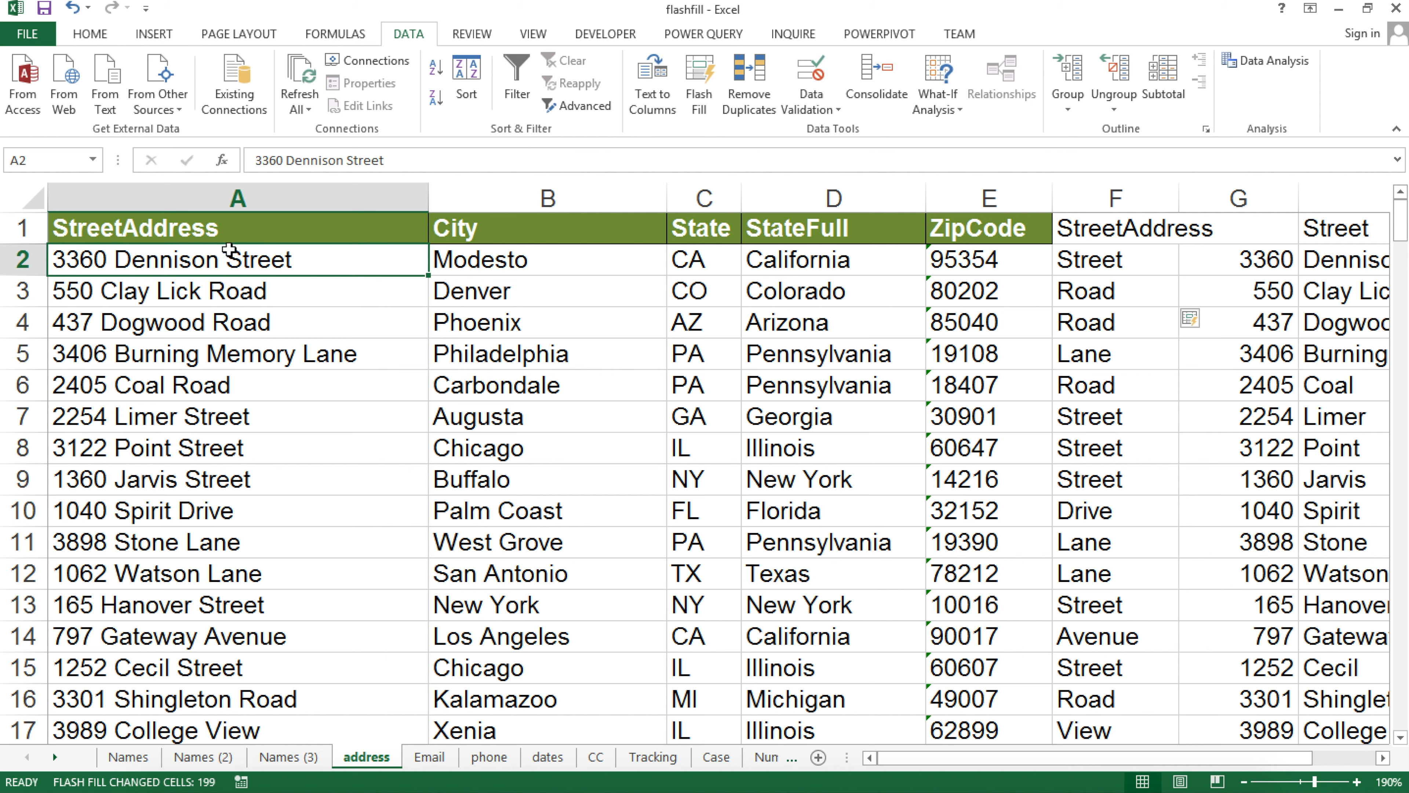
{"action": "left_click", "coordinate": [210, 236]}
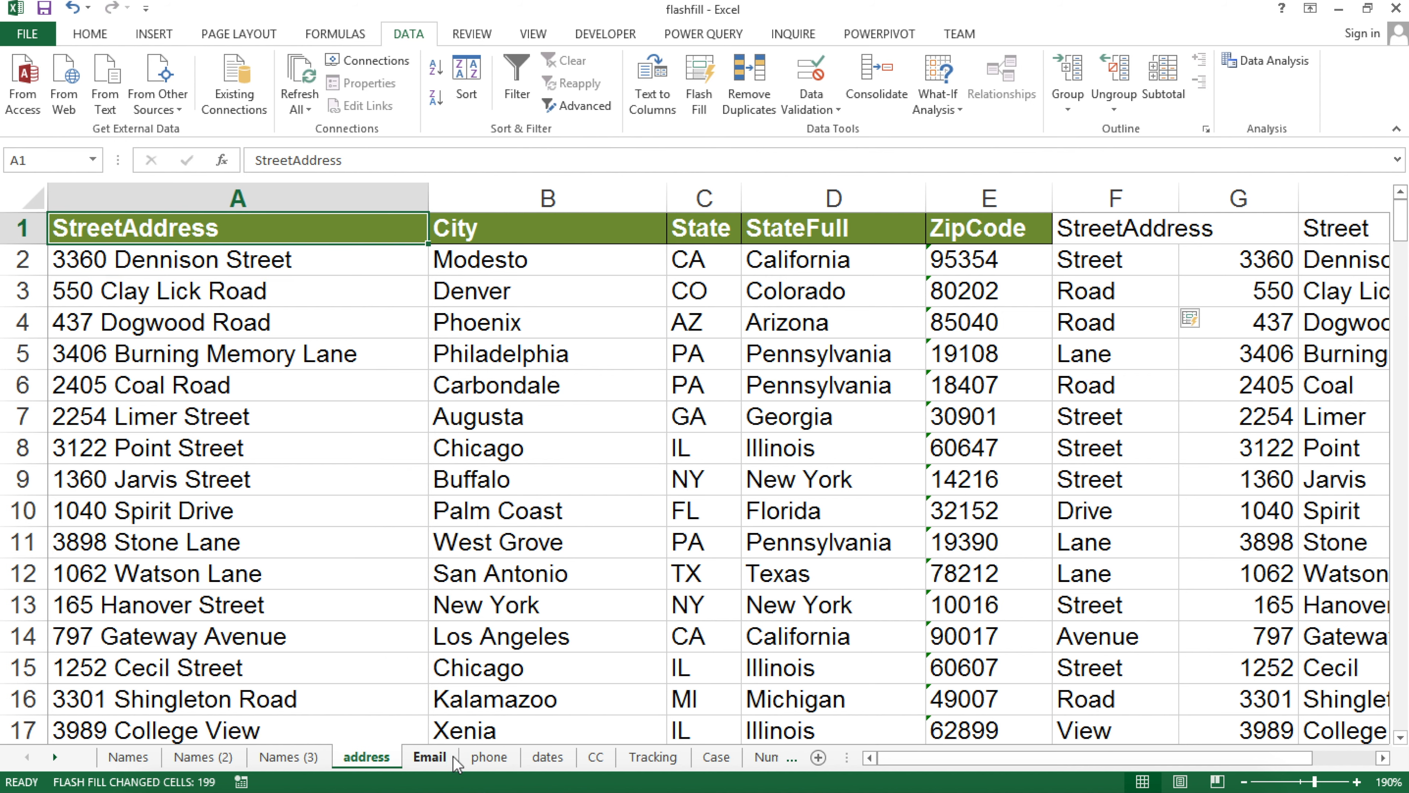
Go to the Email sheet and scroll through its list of addresses
{"action": "left_click", "coordinate": [430, 756]}
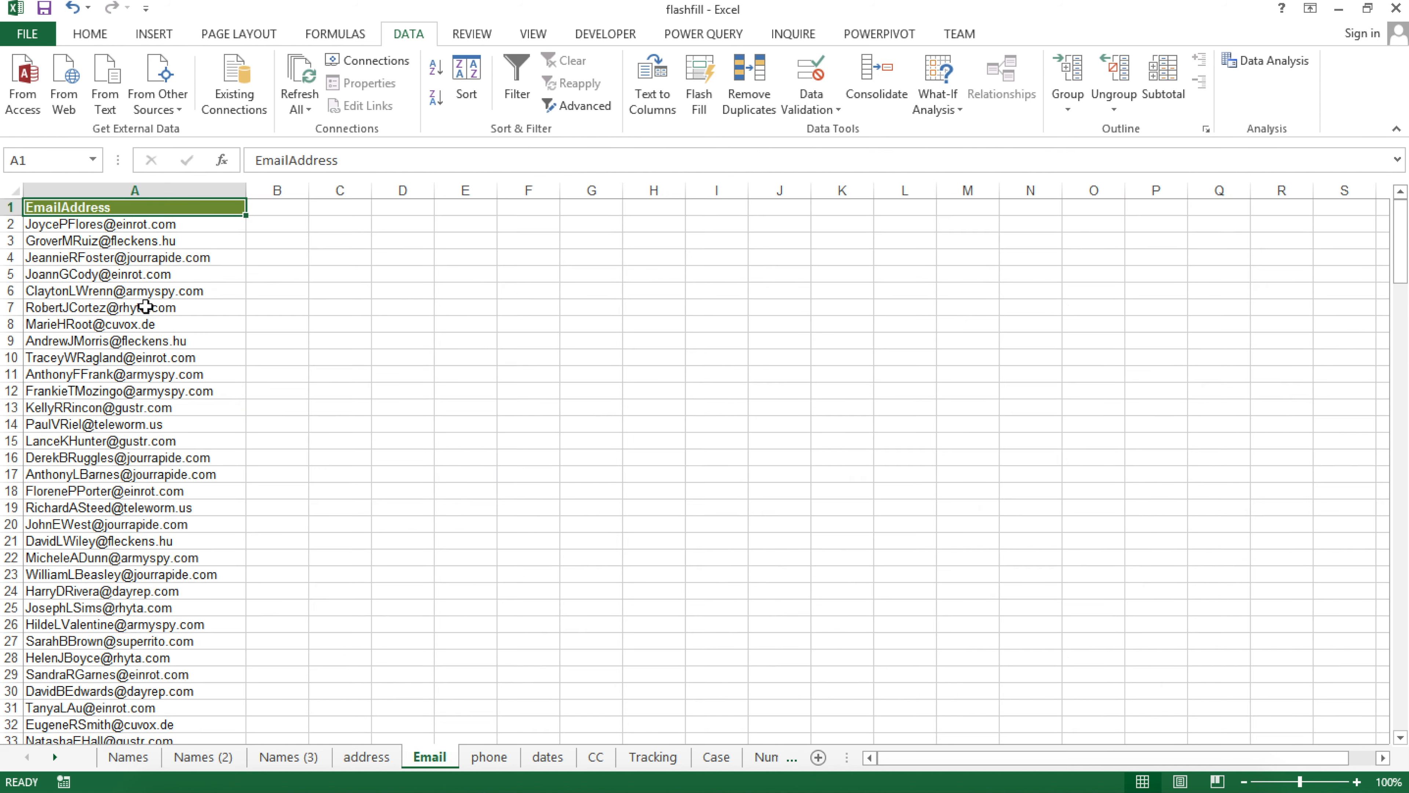
{"action": "scroll", "coordinate": [164, 235], "scroll_direction": "down", "scroll_amount": 6}
{"action": "scroll", "coordinate": [167, 244], "scroll_direction": "up", "scroll_amount": 19}
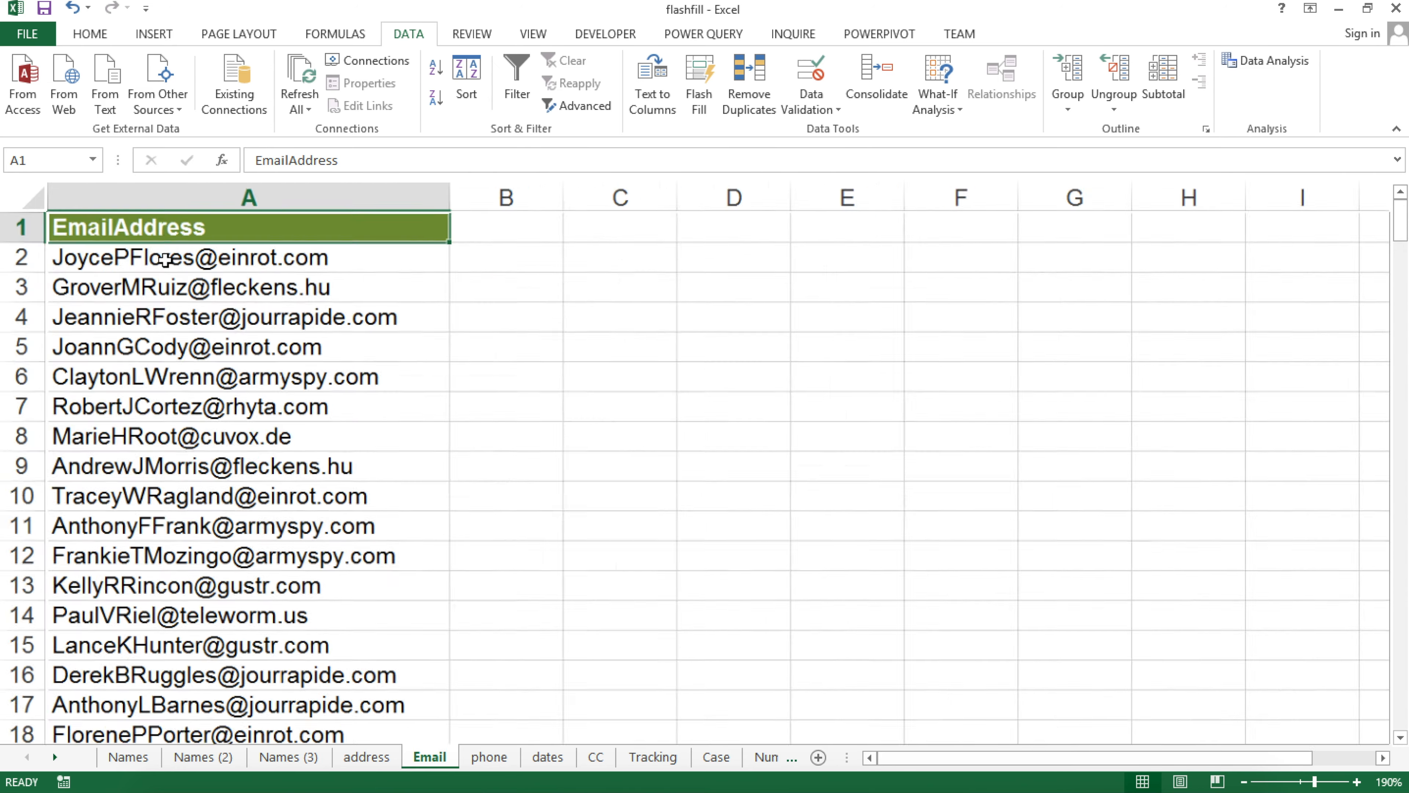
{"action": "scroll", "coordinate": [168, 265], "scroll_direction": "down", "scroll_amount": 2}
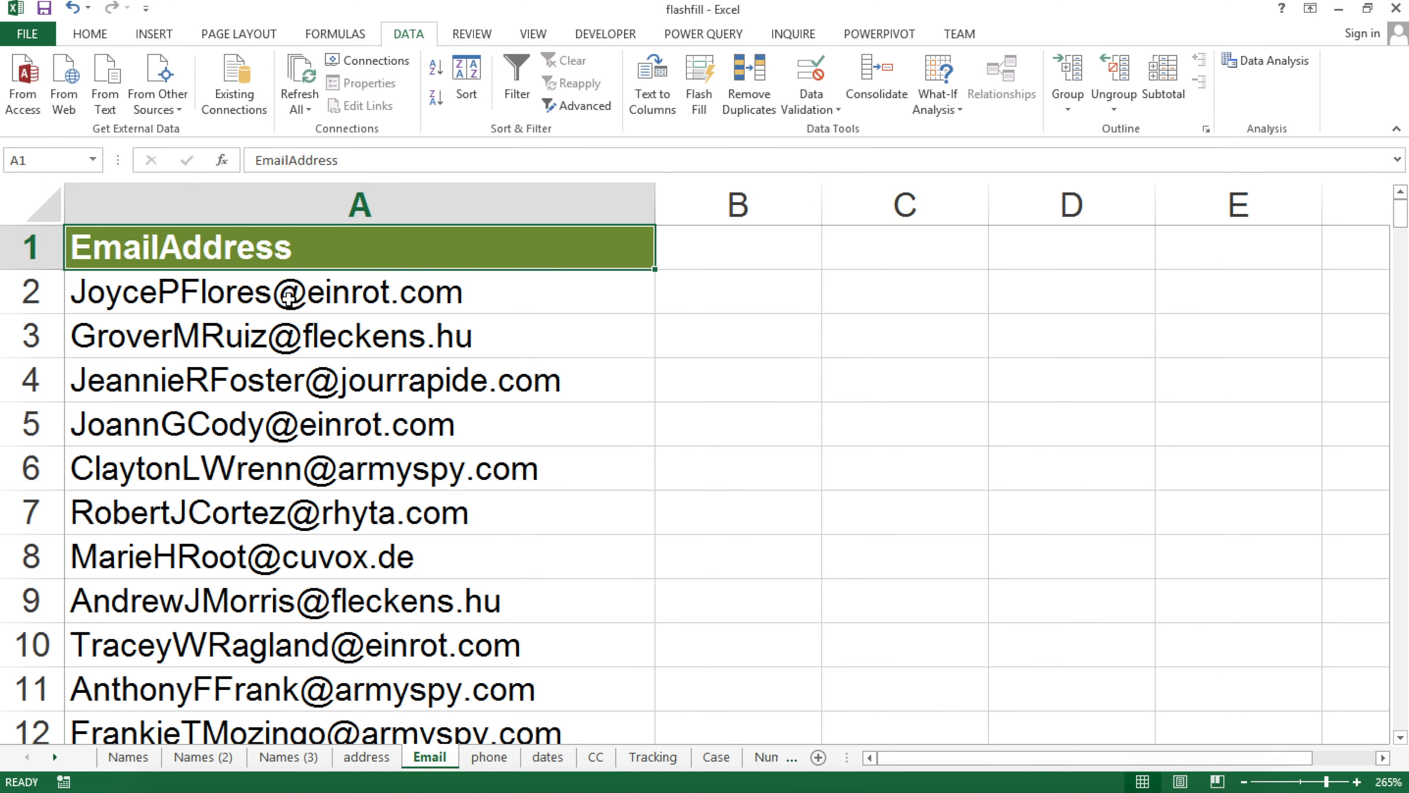
Enter 'einrot.com' in B2, flash-fill domains down column B, and widen column B
{"action": "left_click", "coordinate": [737, 302]}
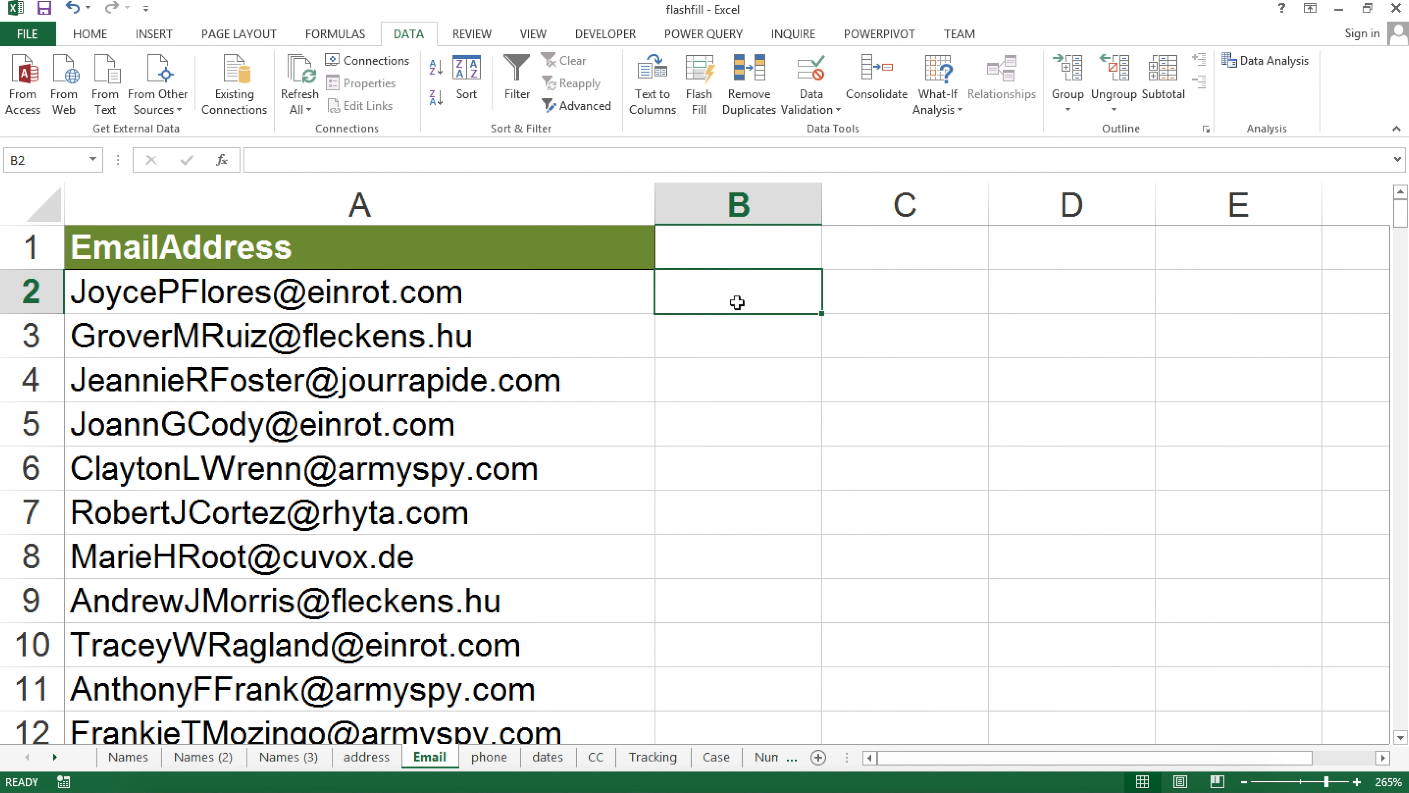
{"action": "type", "text": "einrot.c"}
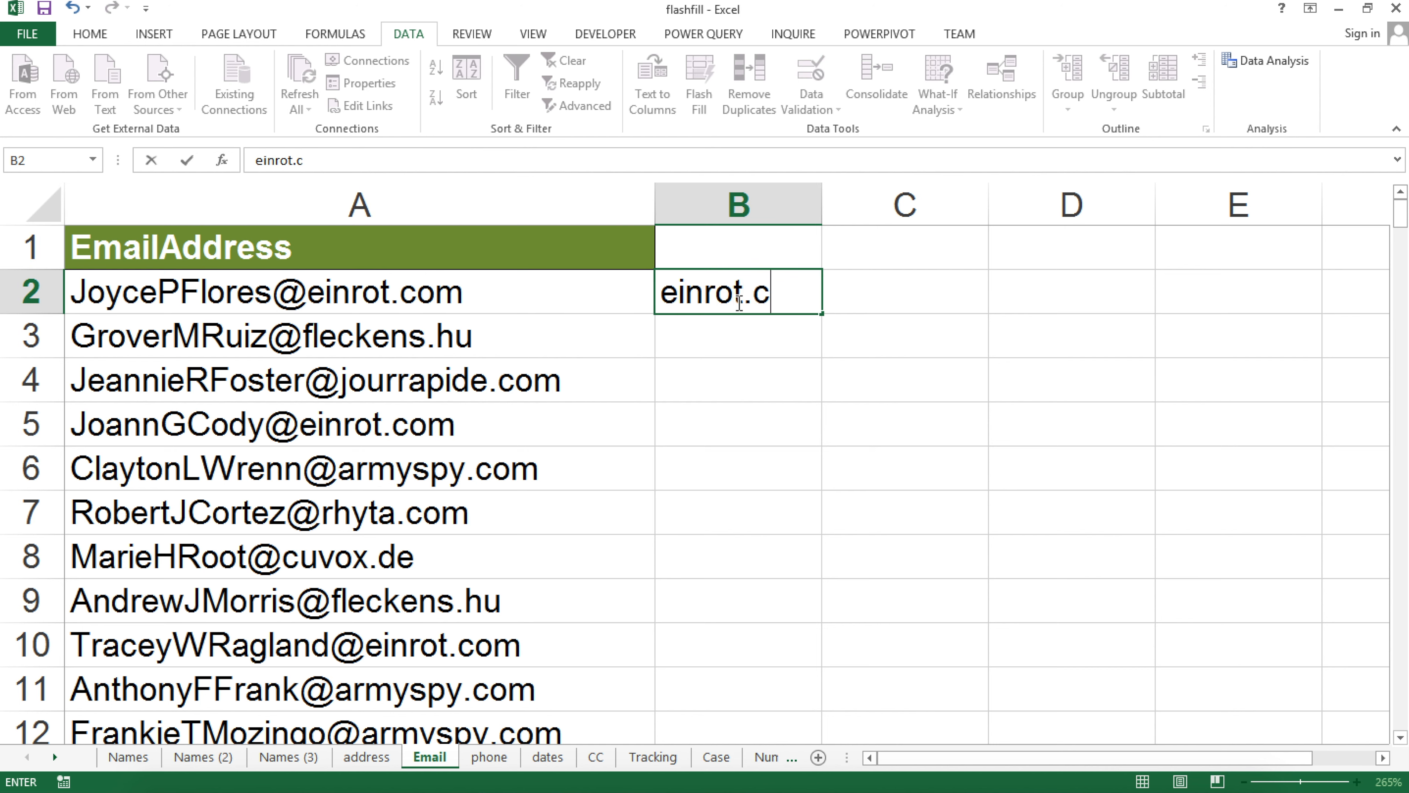
{"action": "type", "text": "om"}
{"action": "key", "text": "Return"}
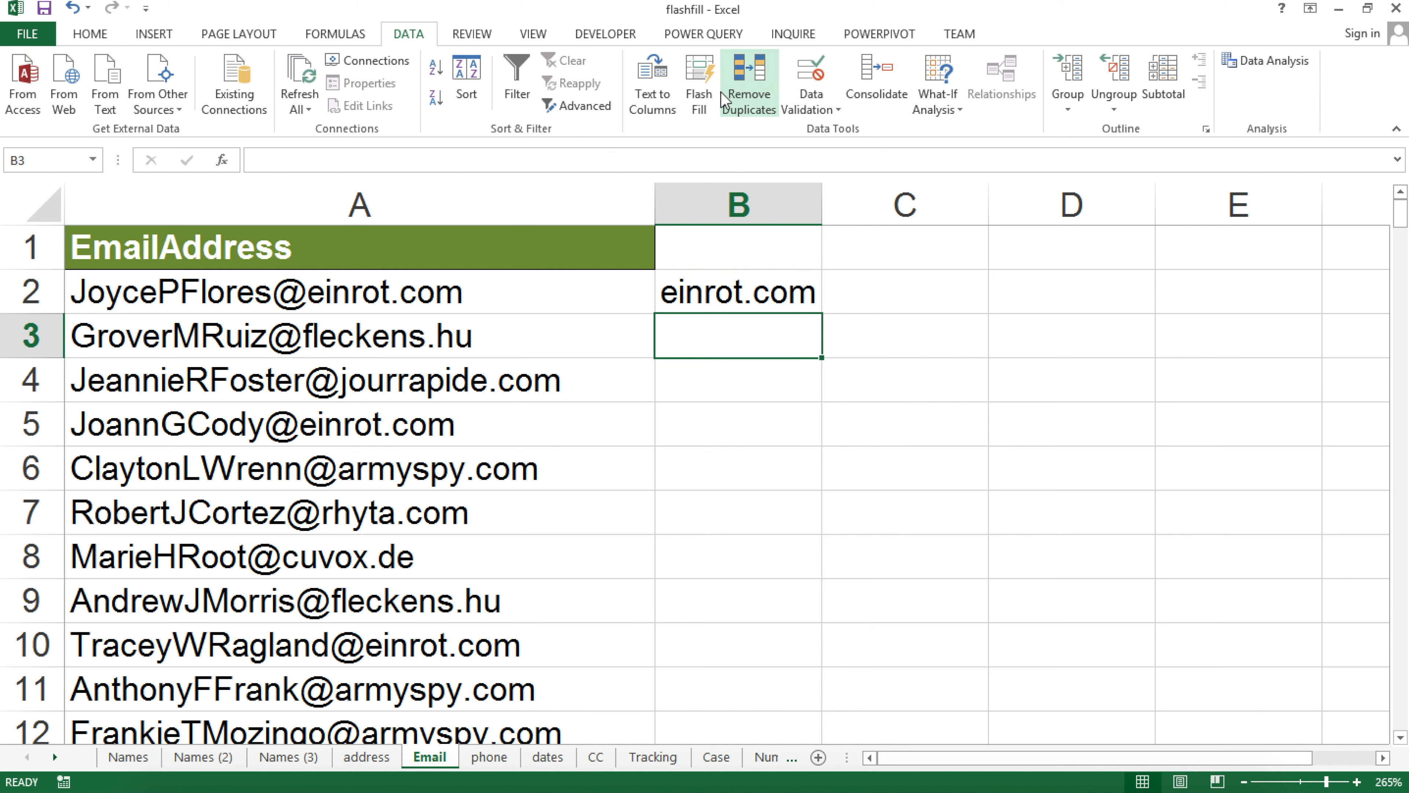
{"action": "left_click", "coordinate": [698, 83]}
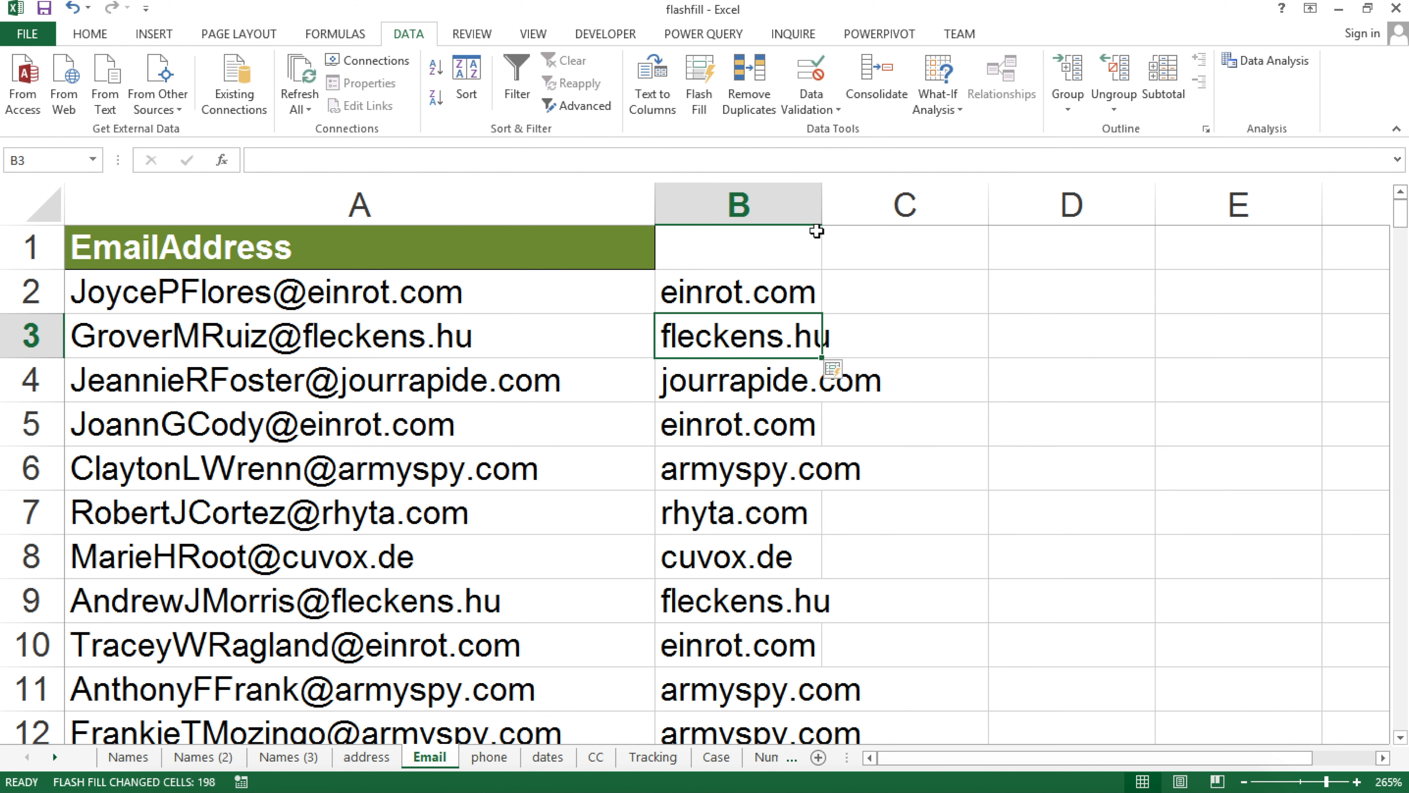
{"action": "left_click_drag", "start_coordinate": [822, 206], "coordinate": [926, 194]}
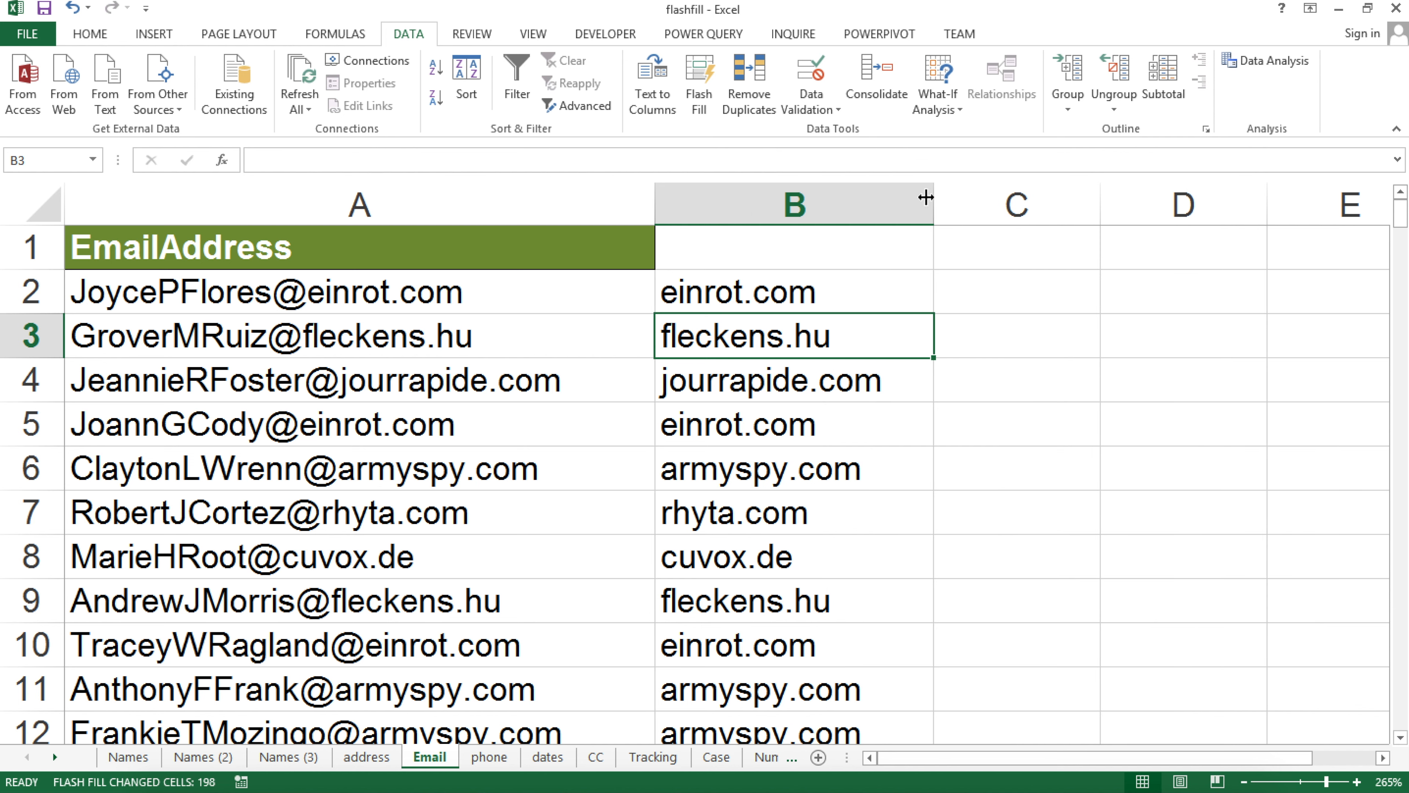
{"action": "left_click", "coordinate": [964, 285]}
Copy the first email address from A2 into C2
{"action": "right_click", "coordinate": [270, 290]}
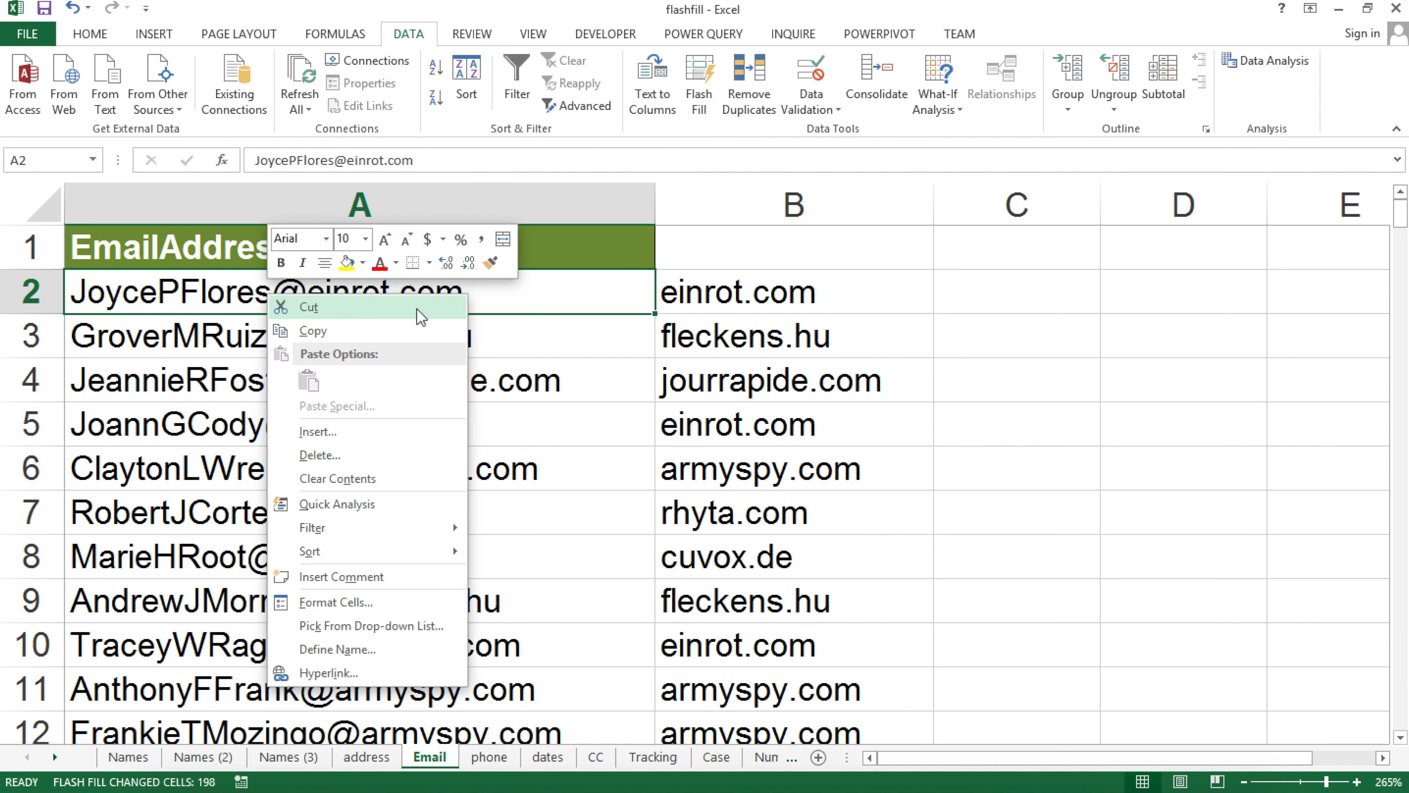
{"action": "left_click", "coordinate": [377, 330]}
{"action": "key", "text": "Escape"}
{"action": "right_click", "coordinate": [1025, 301]}
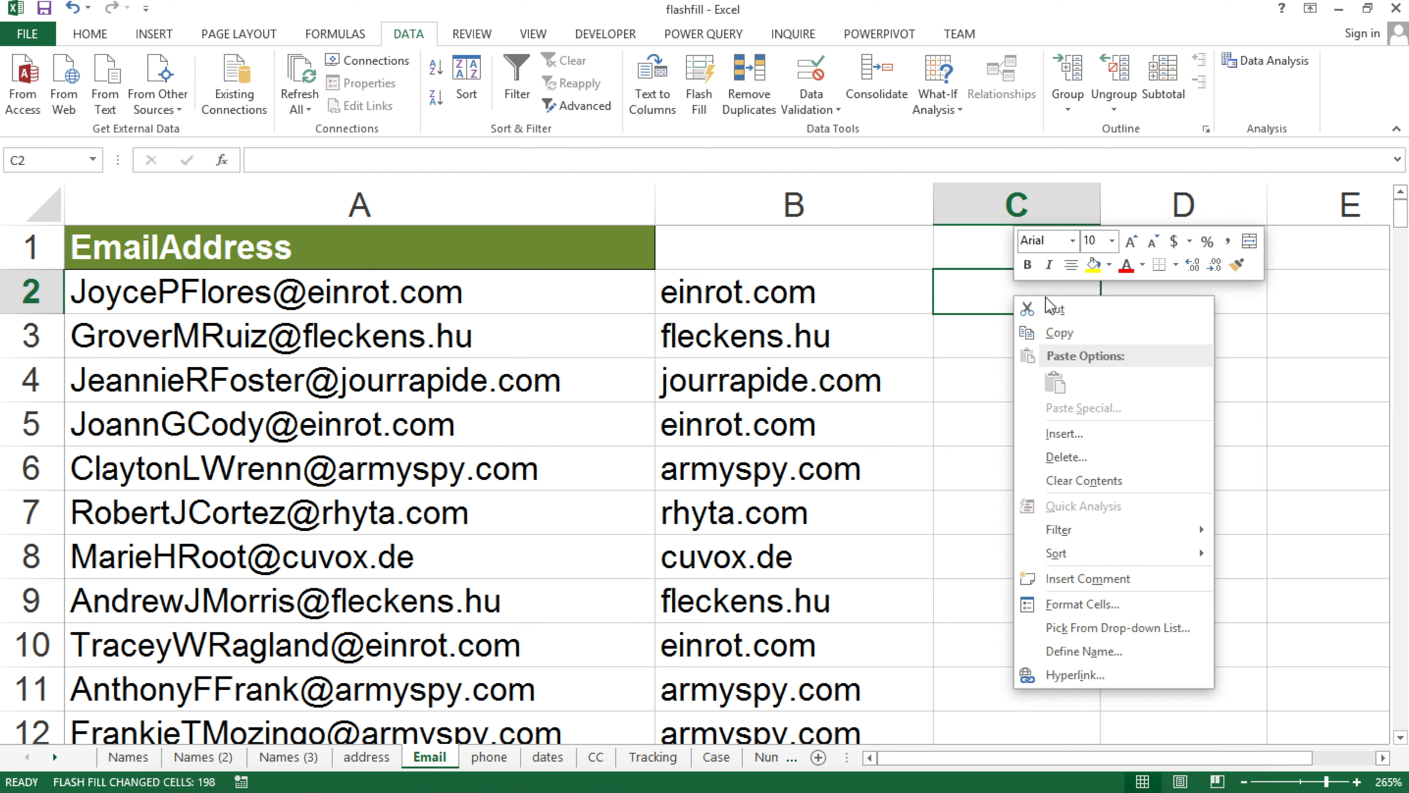
{"action": "right_click", "coordinate": [258, 295]}
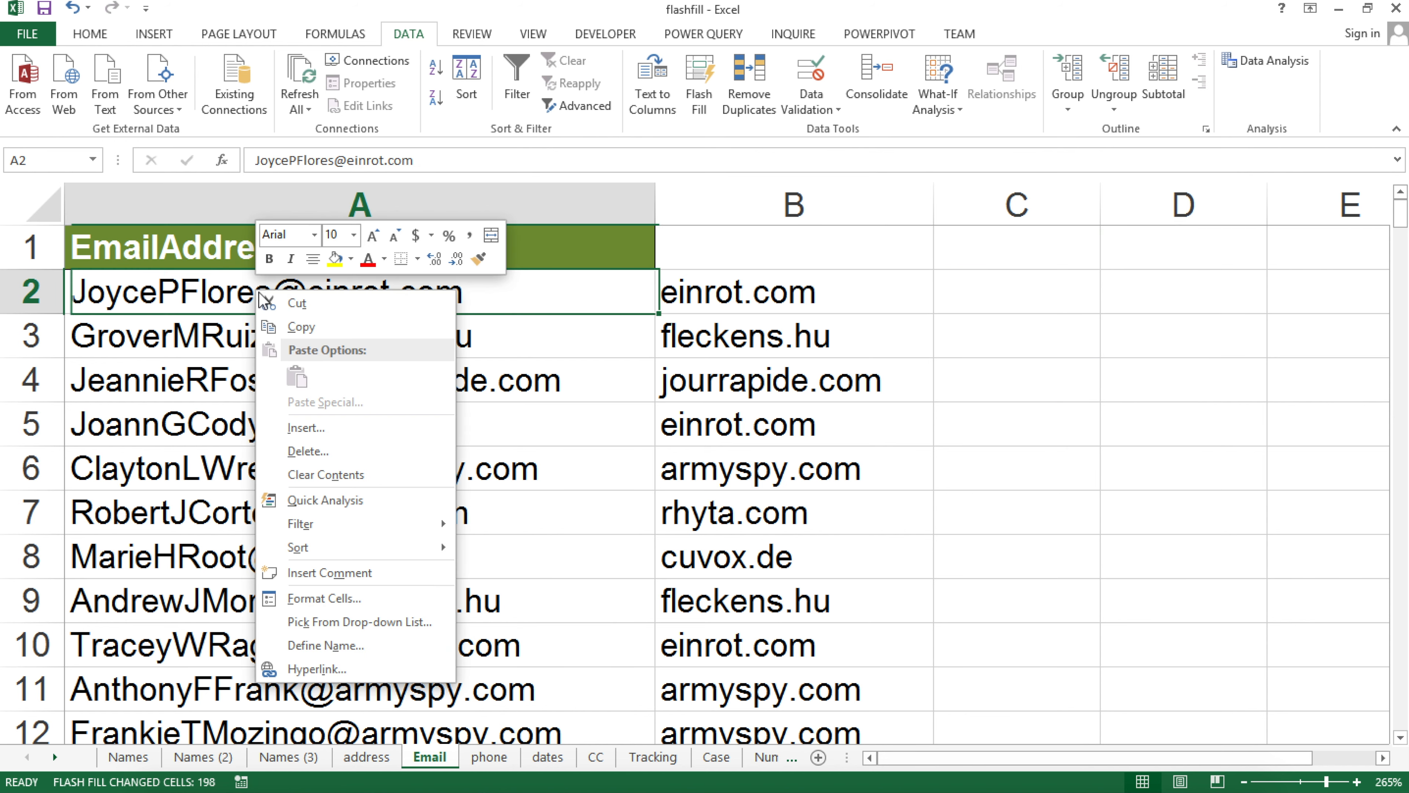
{"action": "left_click", "coordinate": [322, 330]}
{"action": "right_click", "coordinate": [1031, 289]}
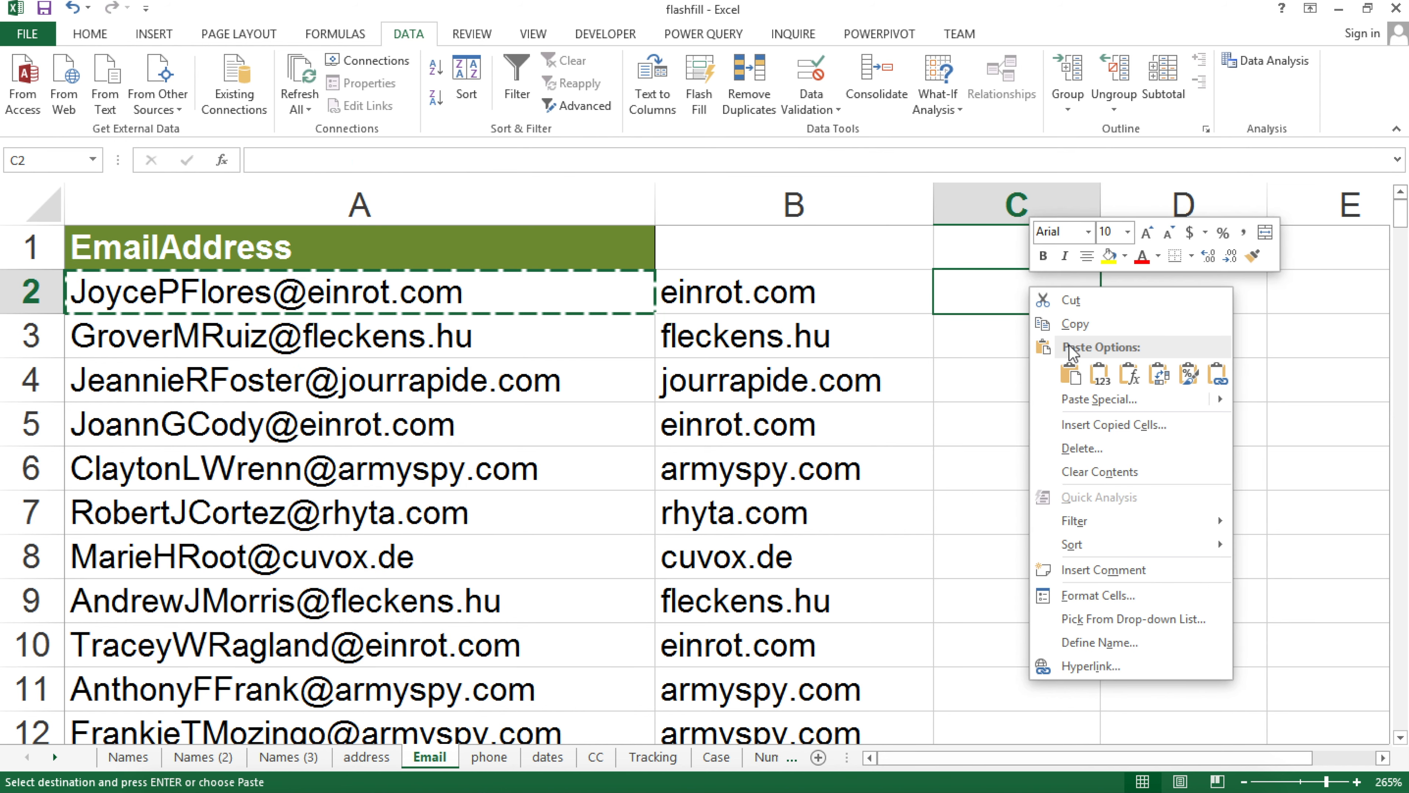
{"action": "left_click", "coordinate": [1098, 371]}
Lowercase the address in C2, then Flash Fill lowercase emails down column C
{"action": "double_click", "coordinate": [969, 299]}
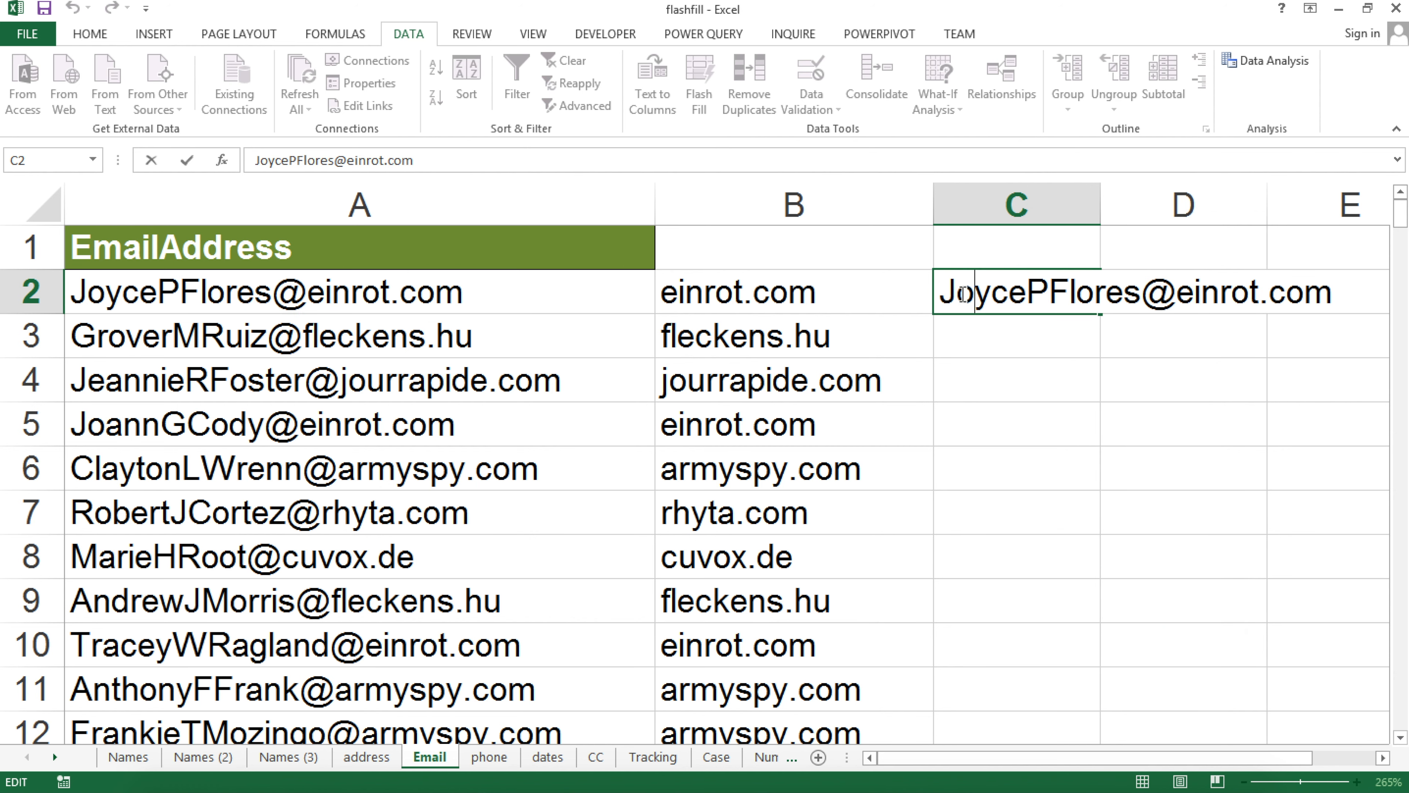
{"action": "key", "text": "BackSpace"}
{"action": "type", "text": "j"}
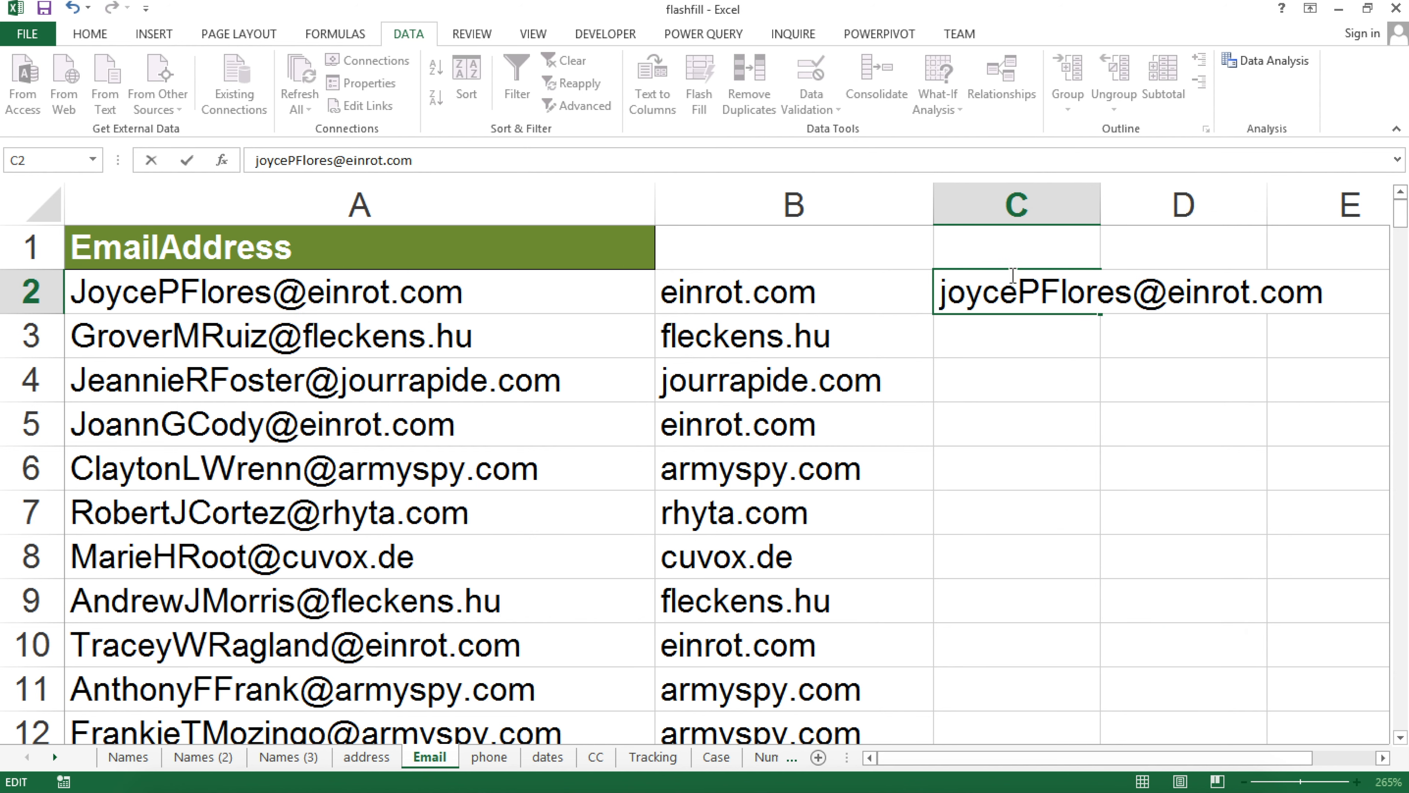
{"action": "left_click_drag", "start_coordinate": [1057, 293], "coordinate": [1022, 293]}
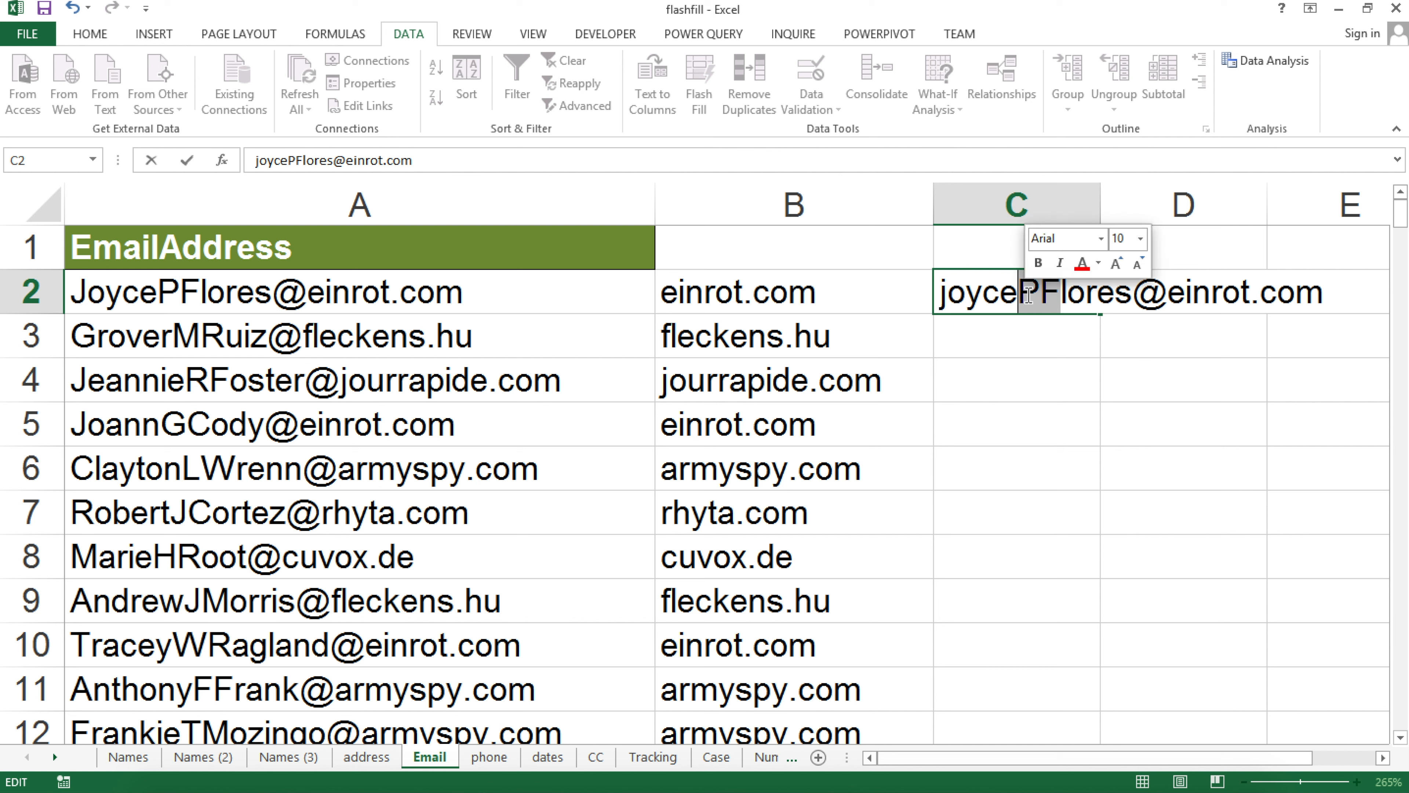
{"action": "type", "text": "pf"}
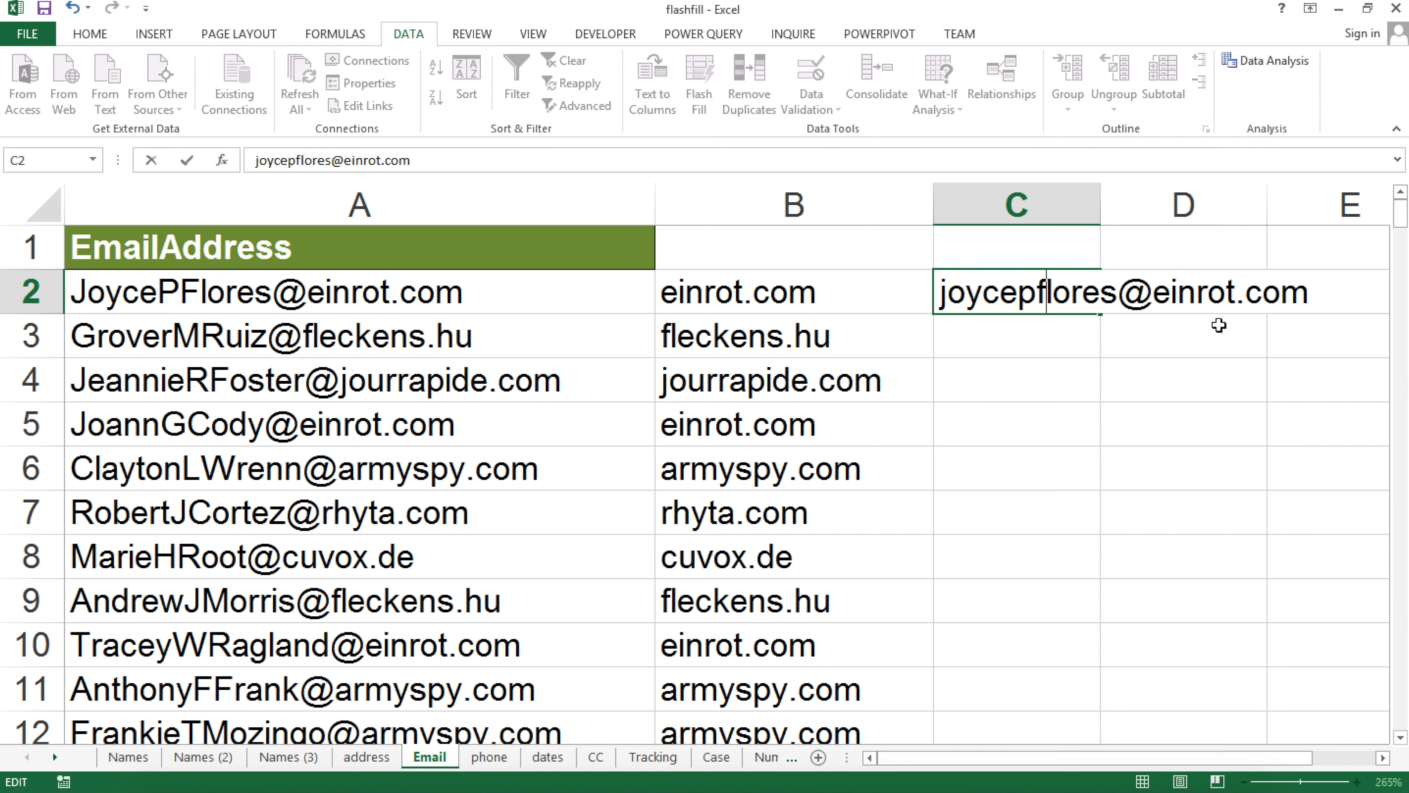
{"action": "key", "text": "Return"}
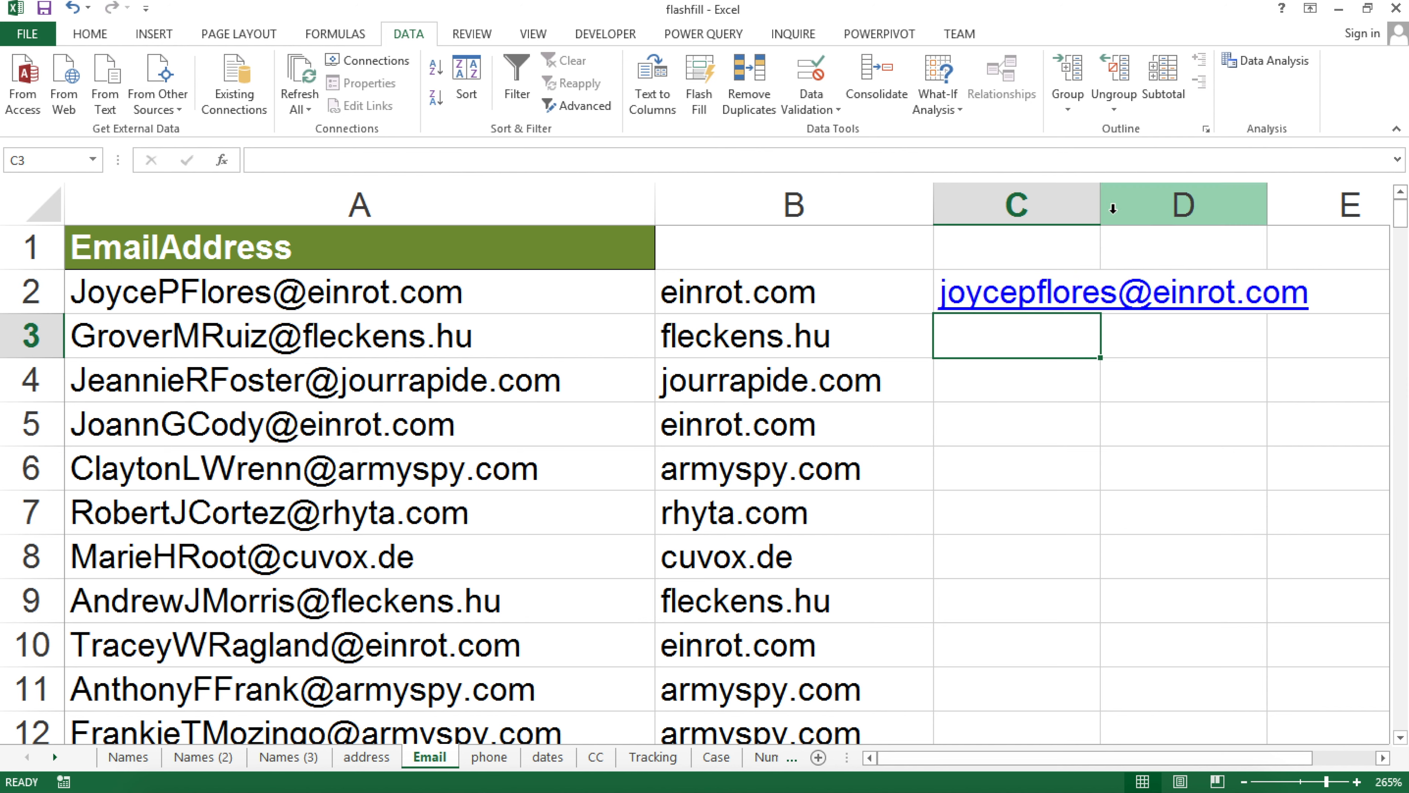
{"action": "key", "text": "ctrl+e"}
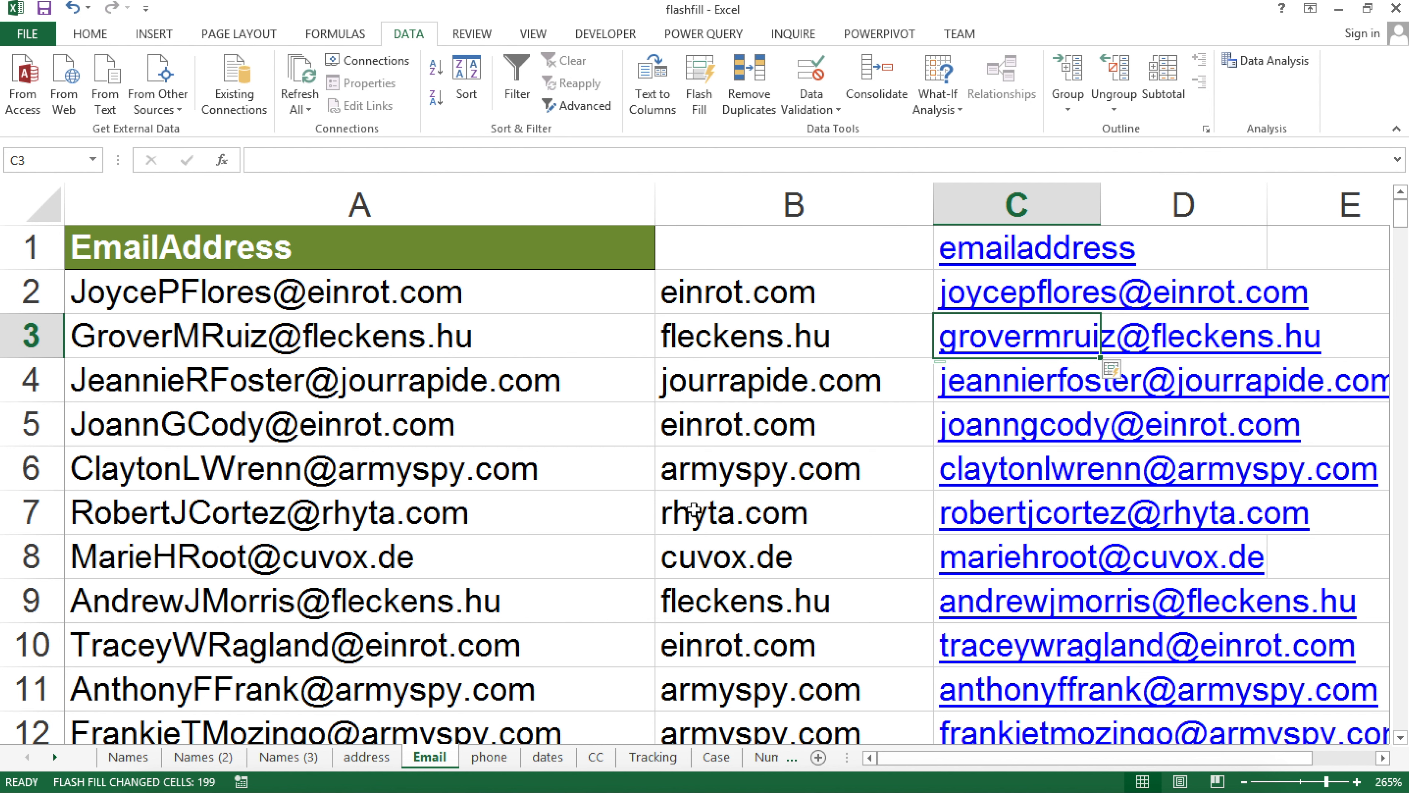
{"action": "scroll", "coordinate": [1132, 411], "scroll_direction": "down", "scroll_amount": 2}
{"action": "scroll", "coordinate": [1001, 469], "scroll_direction": "up", "scroll_amount": 2}
{"action": "left_click", "coordinate": [489, 758]}
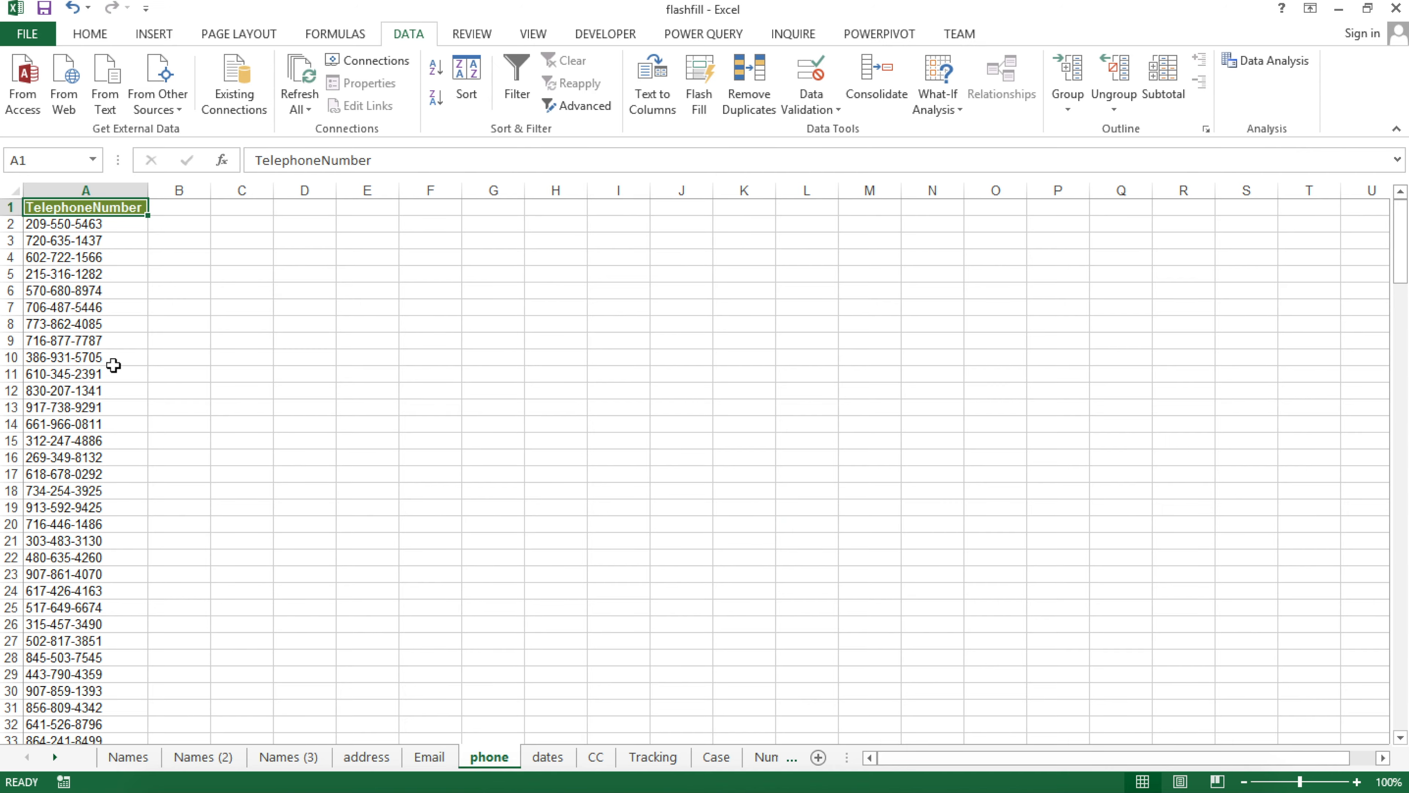
{"action": "scroll", "coordinate": [112, 221], "scroll_direction": "down", "scroll_amount": 3, "text": "ctrl"}
{"action": "scroll", "coordinate": [116, 250], "scroll_direction": "up", "scroll_amount": 10, "text": "ctrl"}
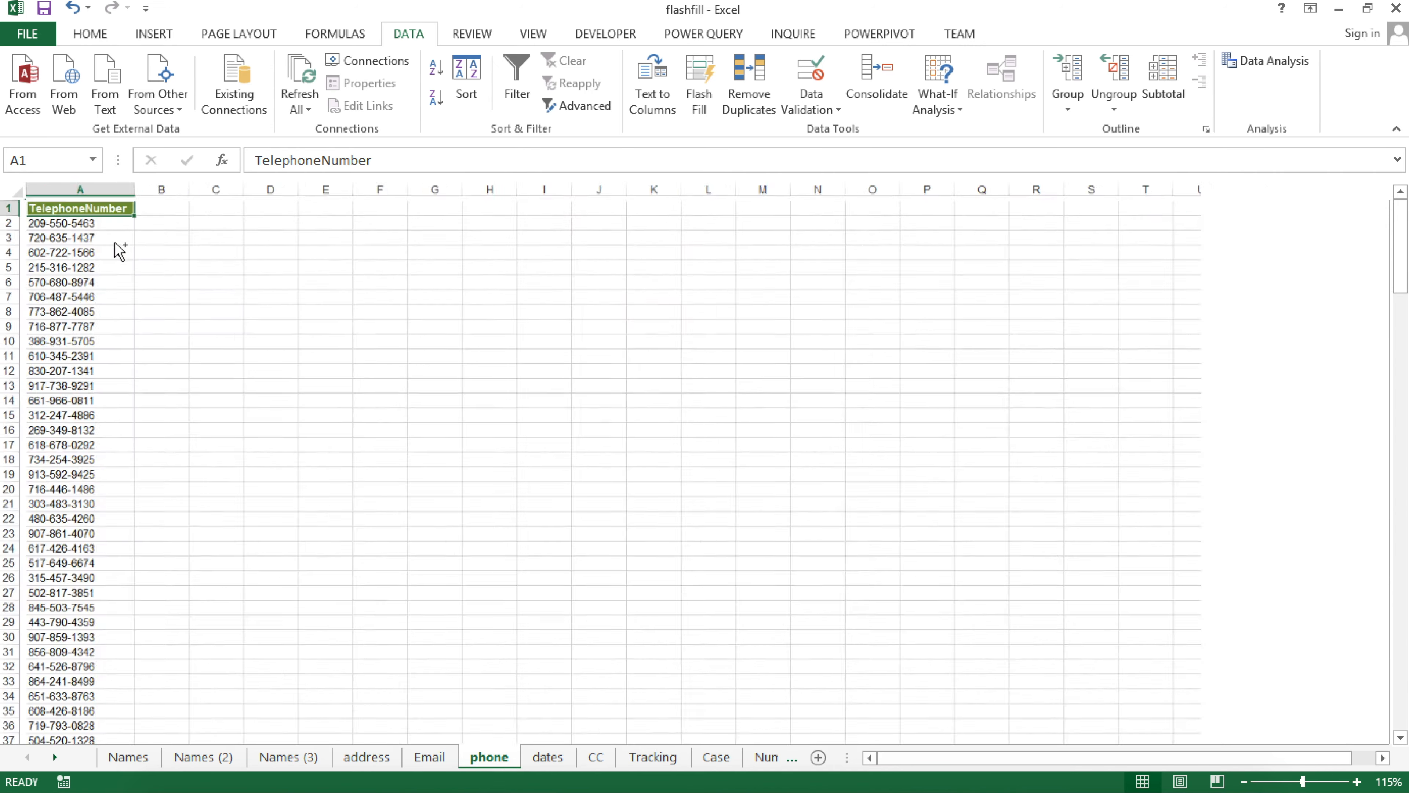
{"action": "scroll", "coordinate": [116, 248], "scroll_direction": "up", "scroll_amount": 1, "text": "ctrl"}
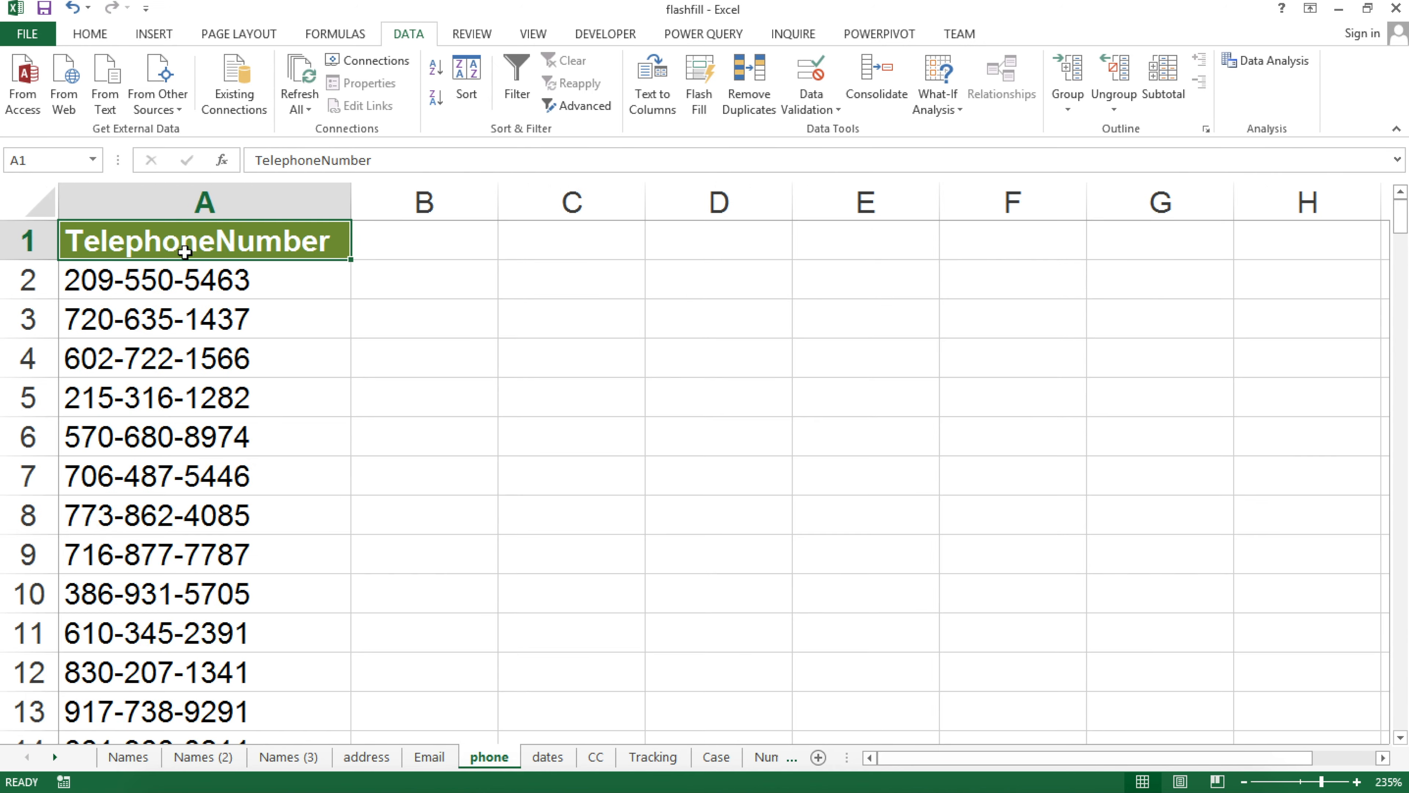
{"action": "left_click", "coordinate": [432, 273]}
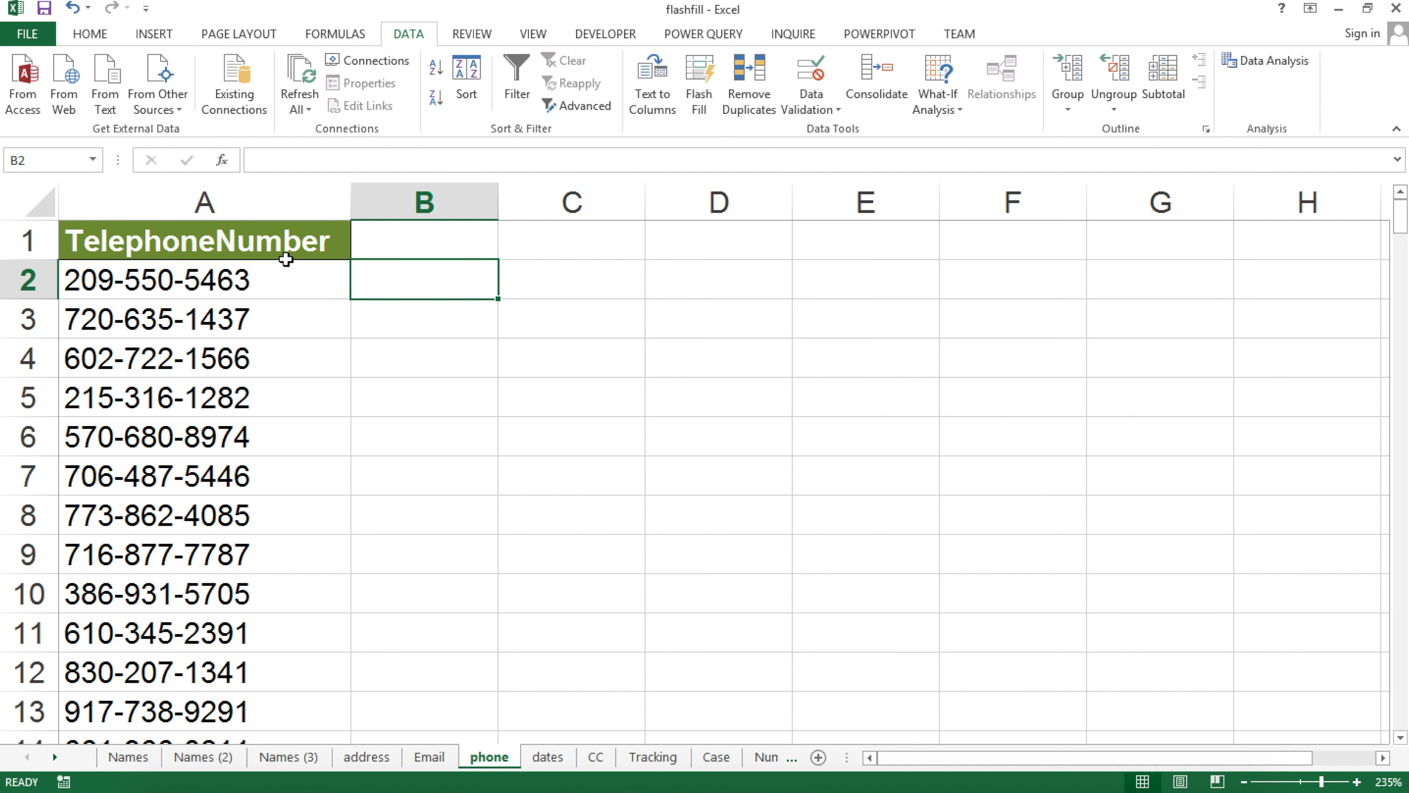
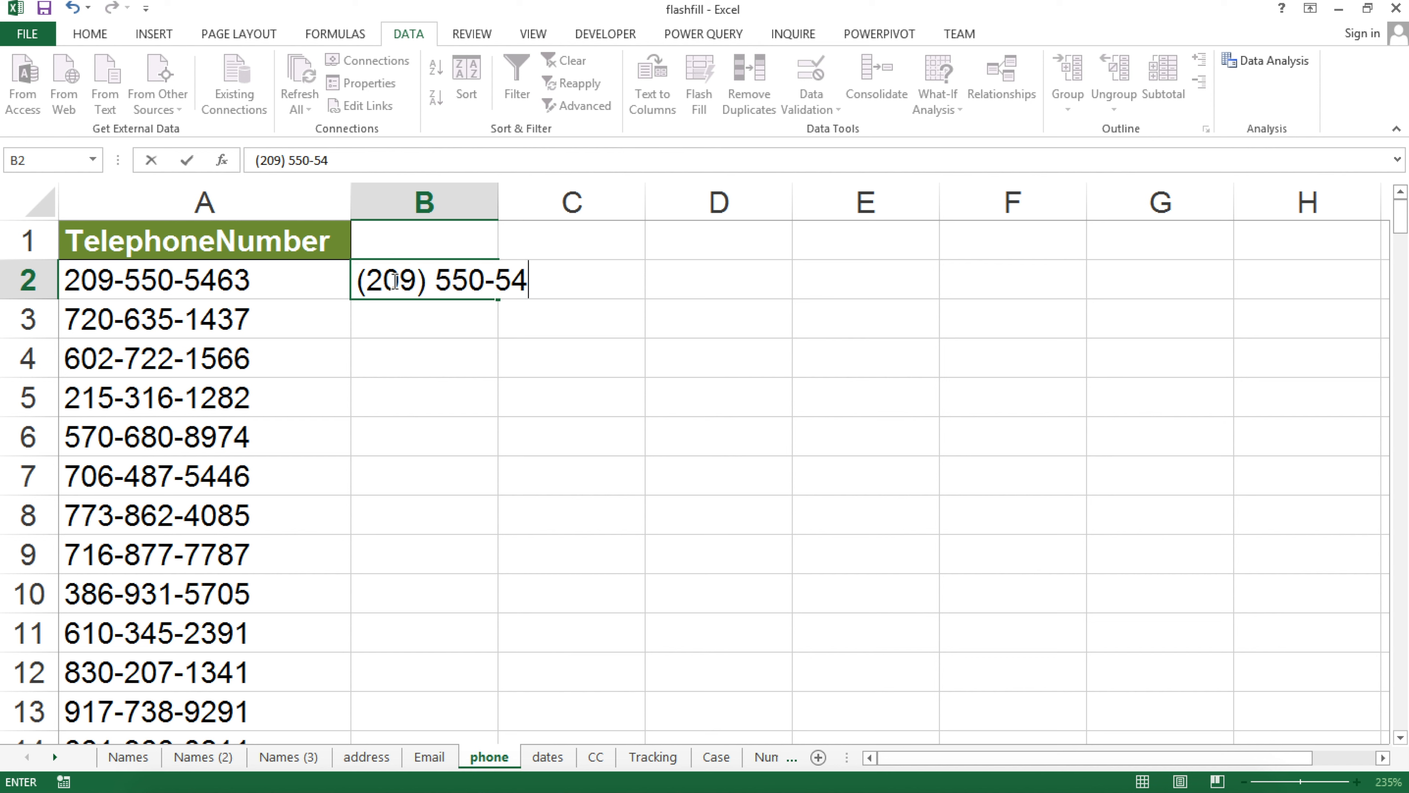
{"action": "key", "text": "Return"}
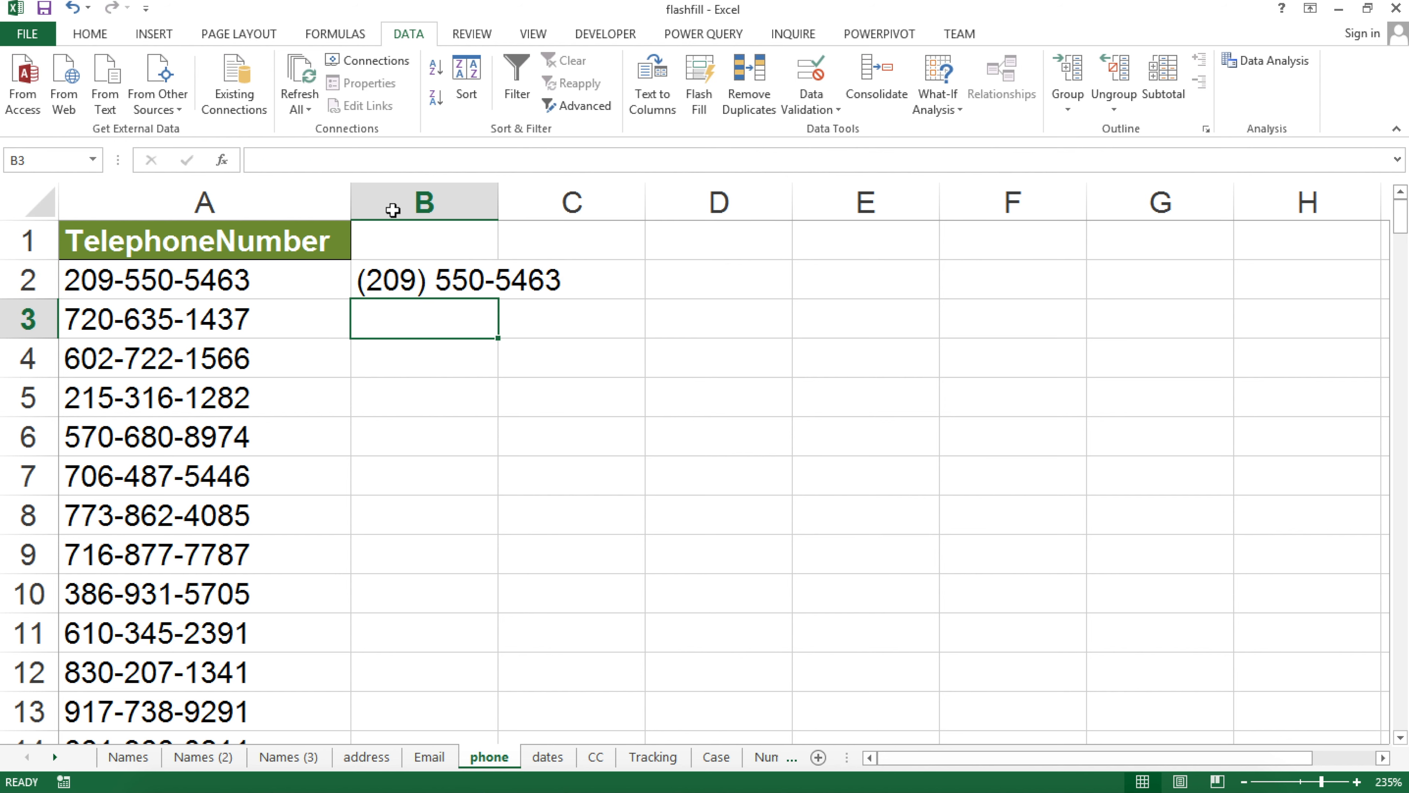
{"action": "left_click", "coordinate": [699, 89]}
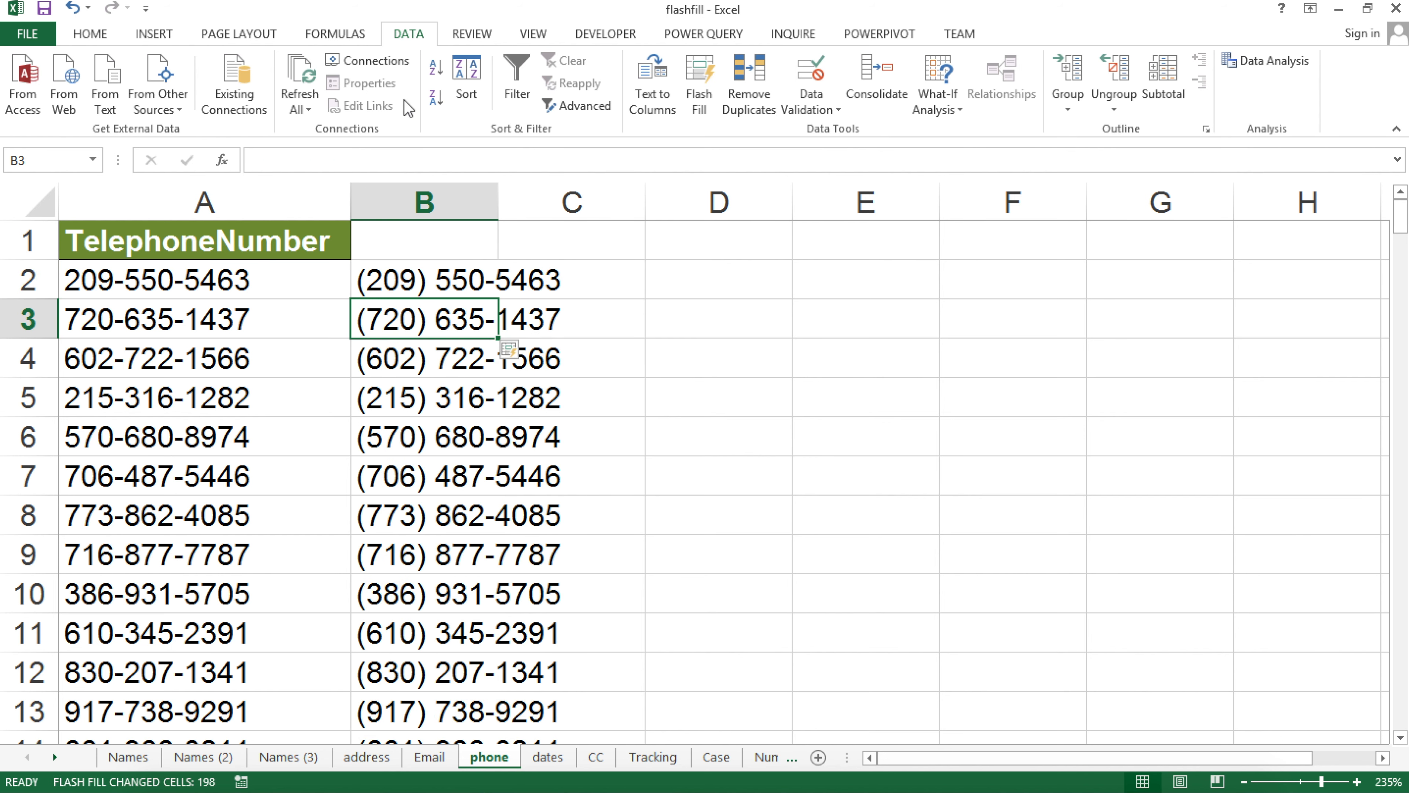
{"action": "left_click_drag", "start_coordinate": [498, 201], "coordinate": [669, 205]}
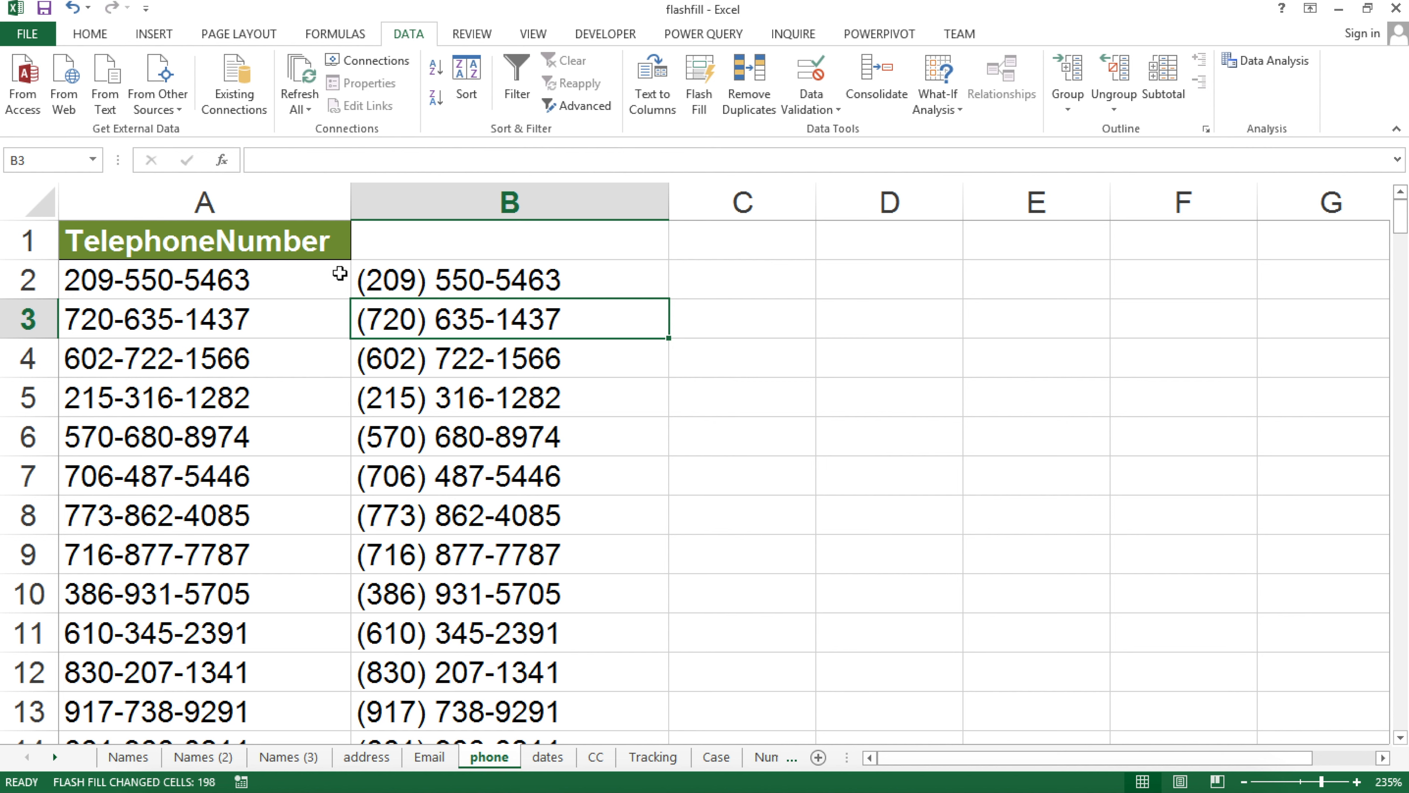
{"action": "left_click", "coordinate": [762, 277]}
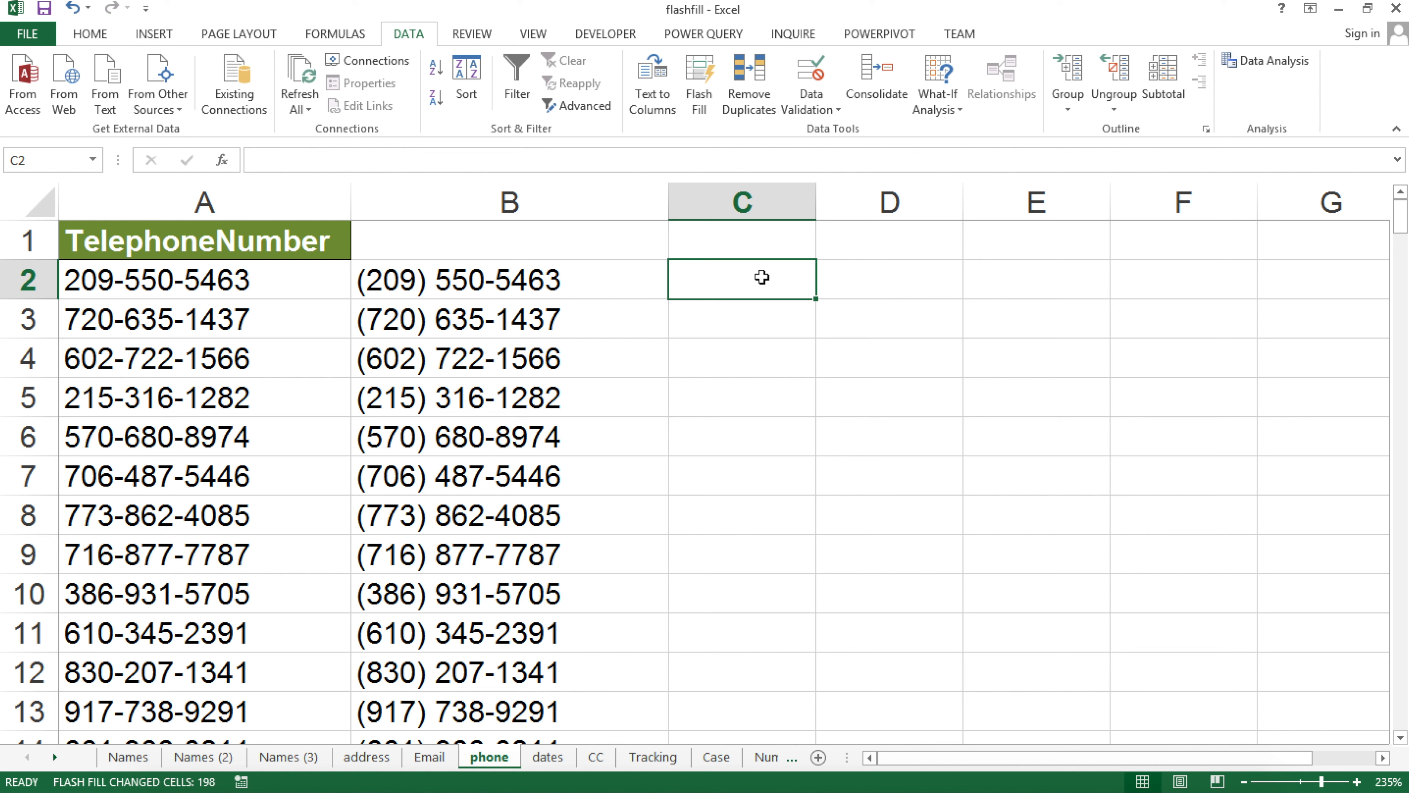
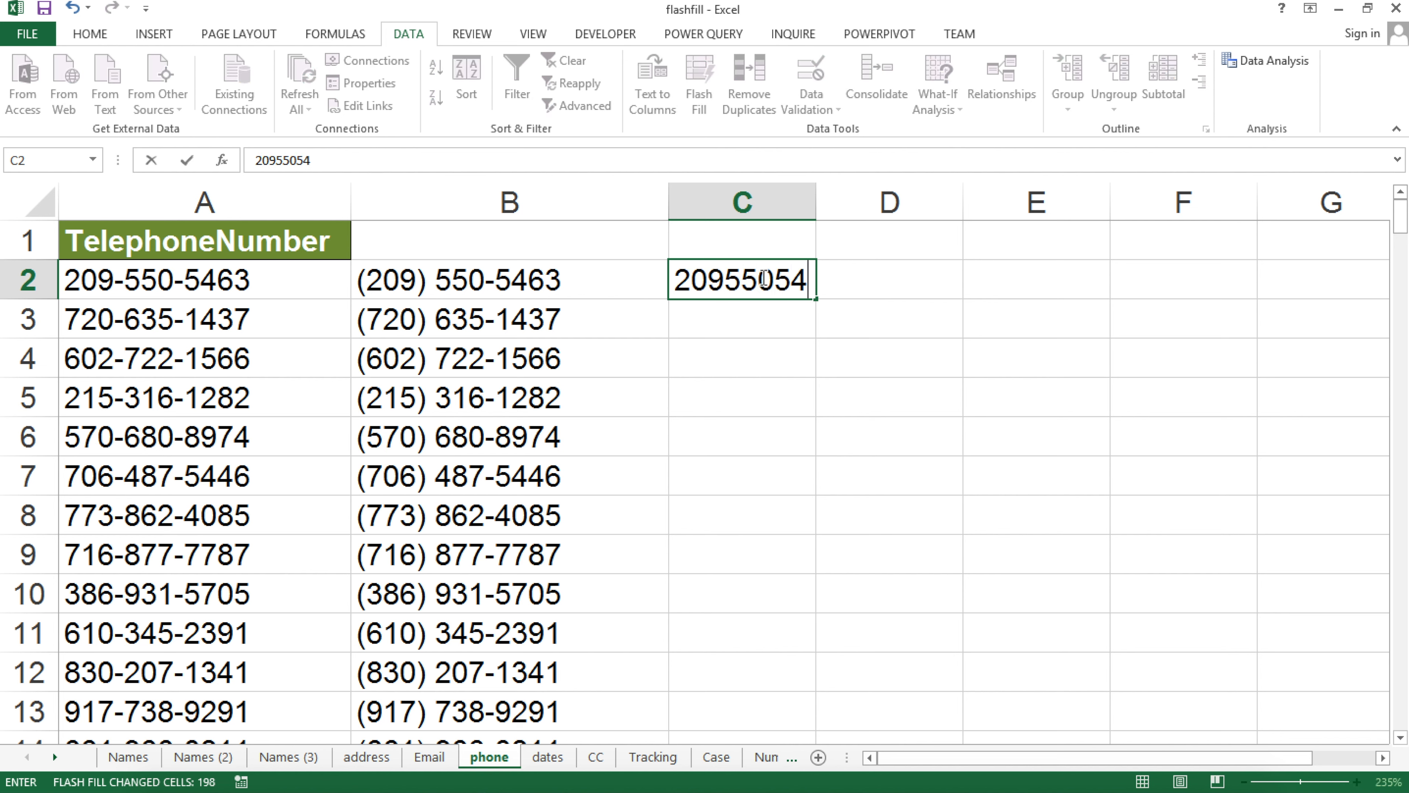
{"action": "key", "text": "Return"}
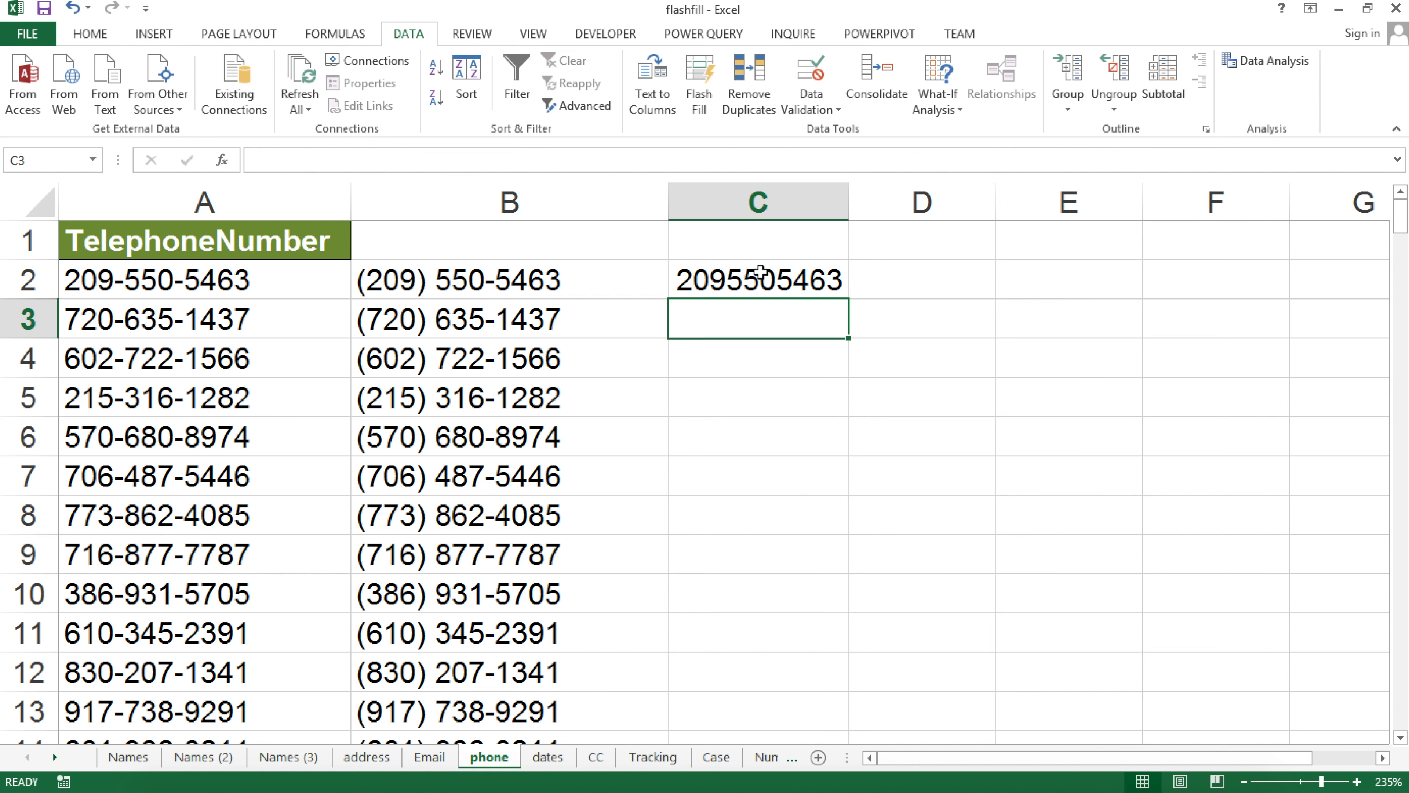
{"action": "left_click", "coordinate": [688, 82]}
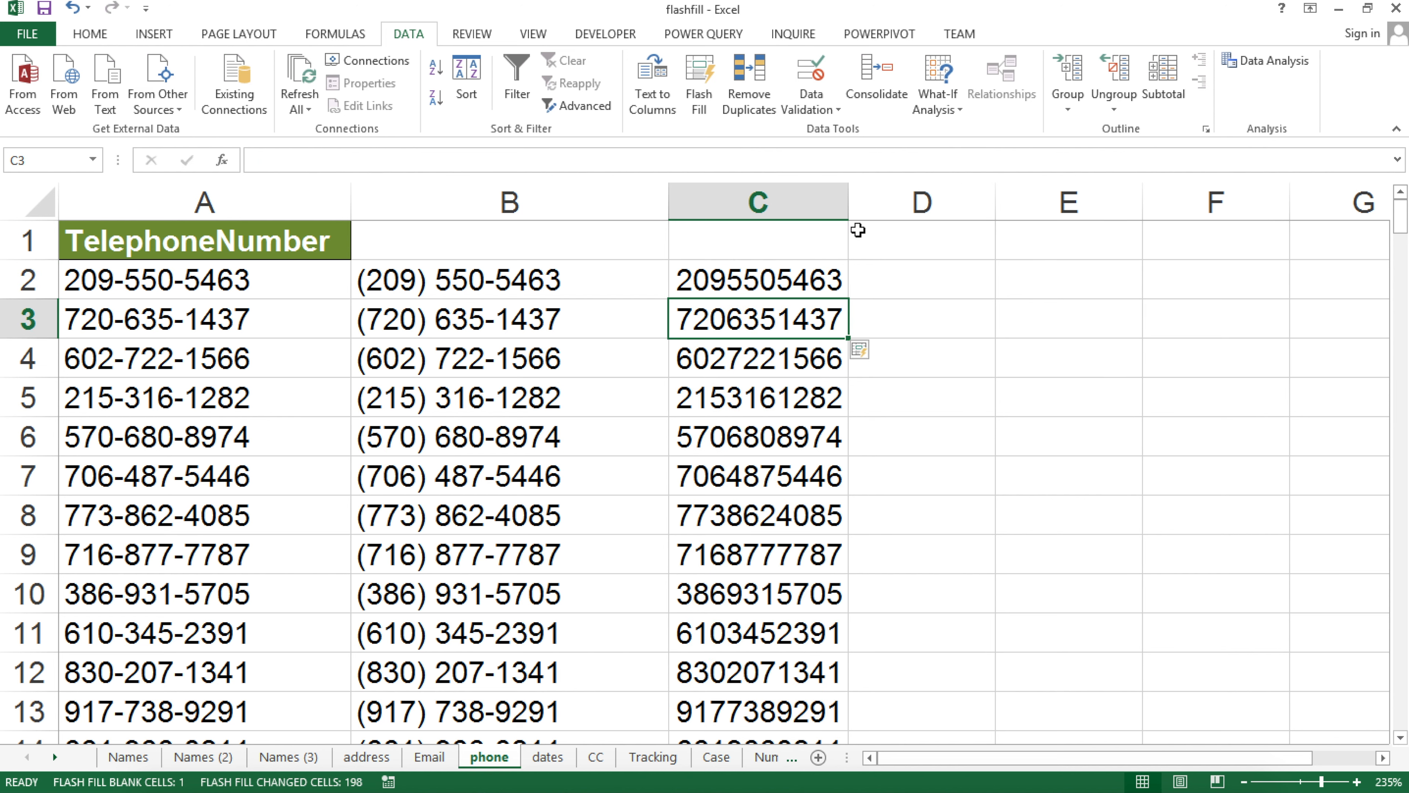
{"action": "left_click_drag", "start_coordinate": [850, 205], "coordinate": [907, 215]}
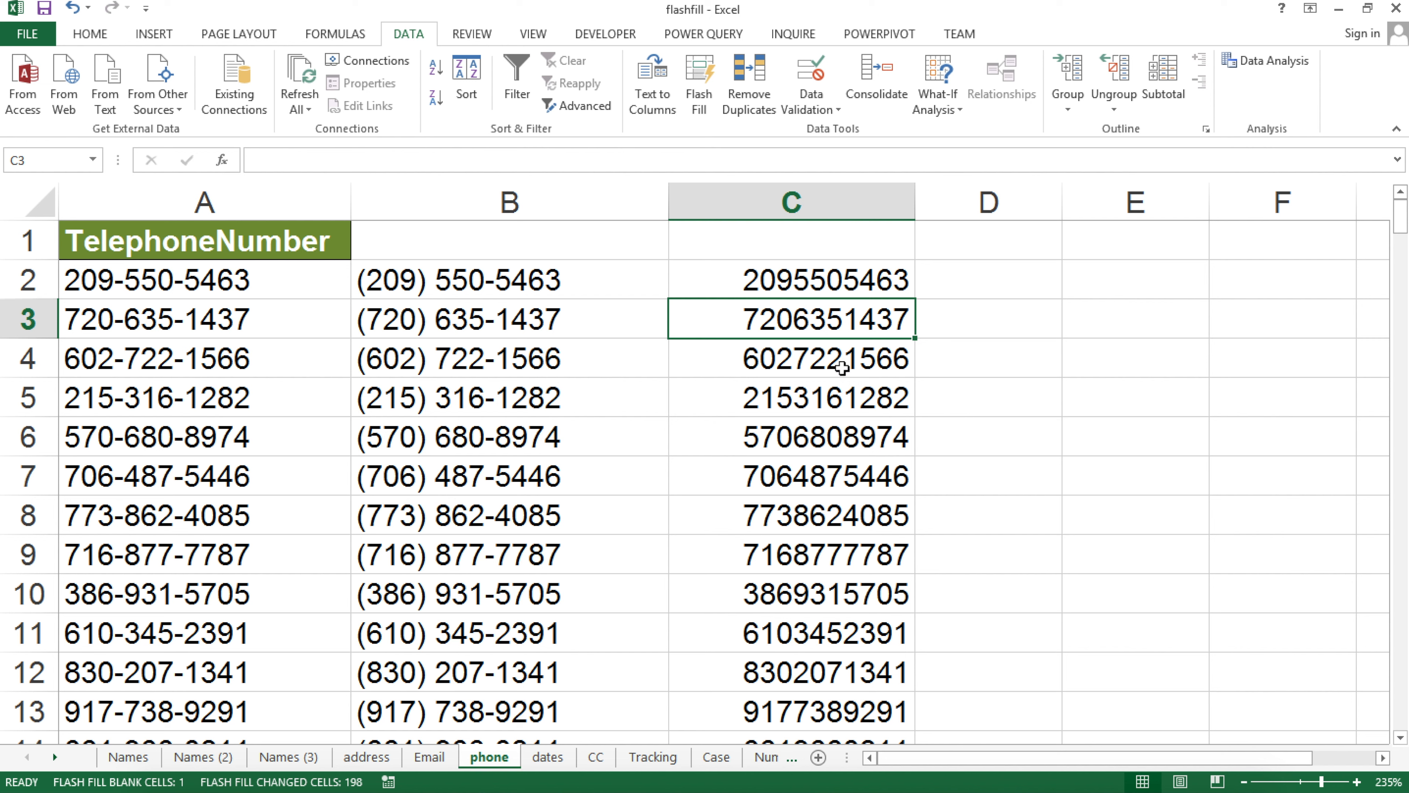
{"action": "left_click", "coordinate": [133, 279]}
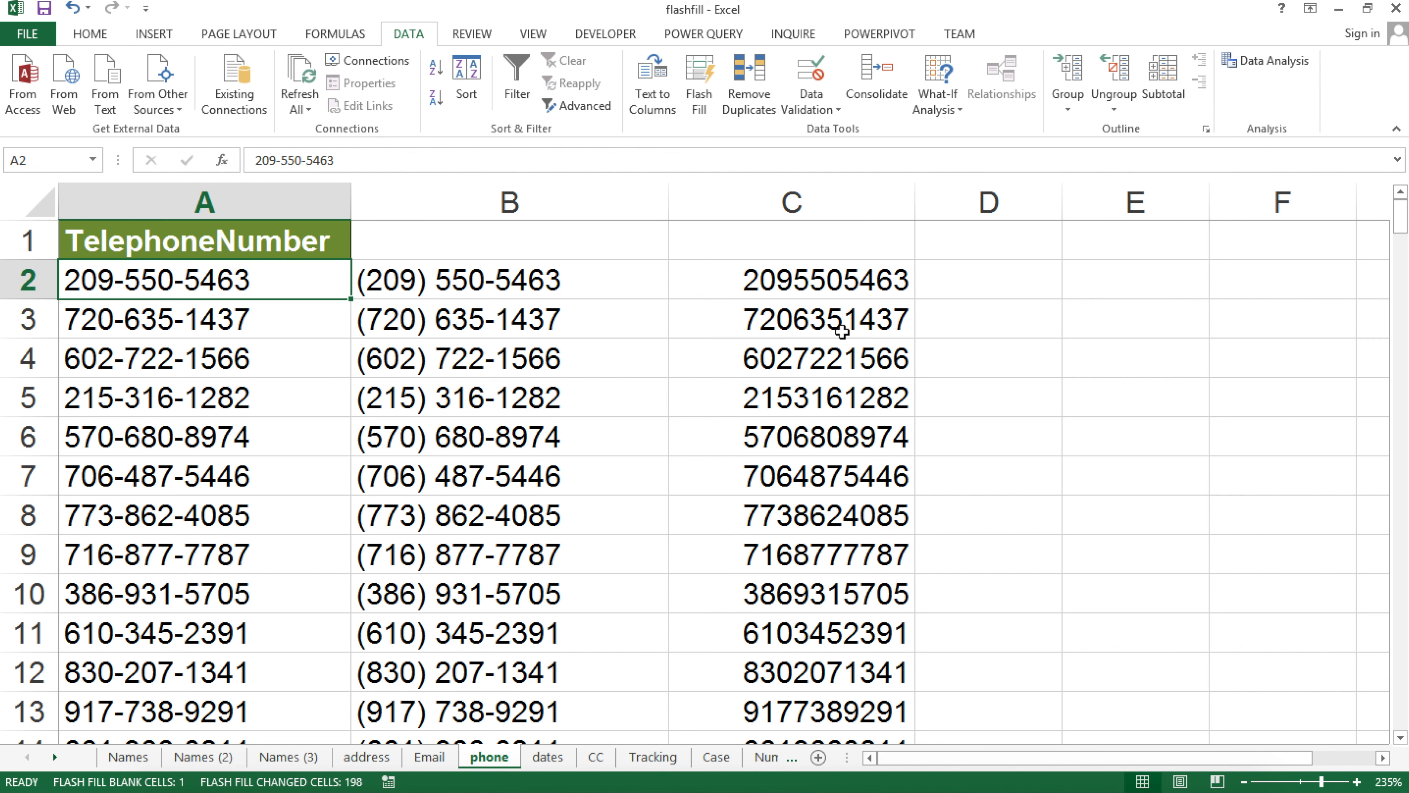
{"action": "left_click", "coordinate": [822, 304]}
Flash Fill column D with area codes from the example 209
{"action": "left_click", "coordinate": [1004, 278]}
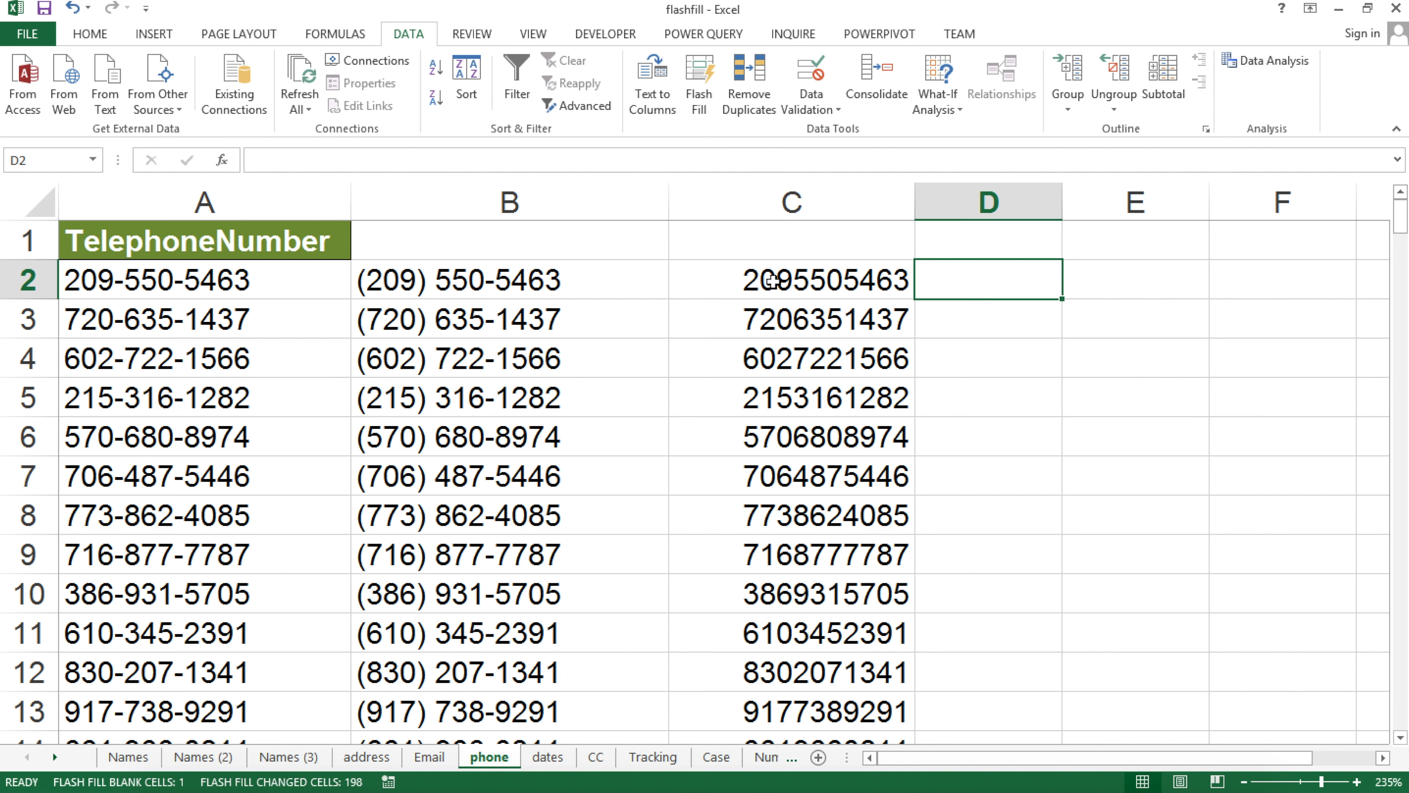
{"action": "type", "text": "209"}
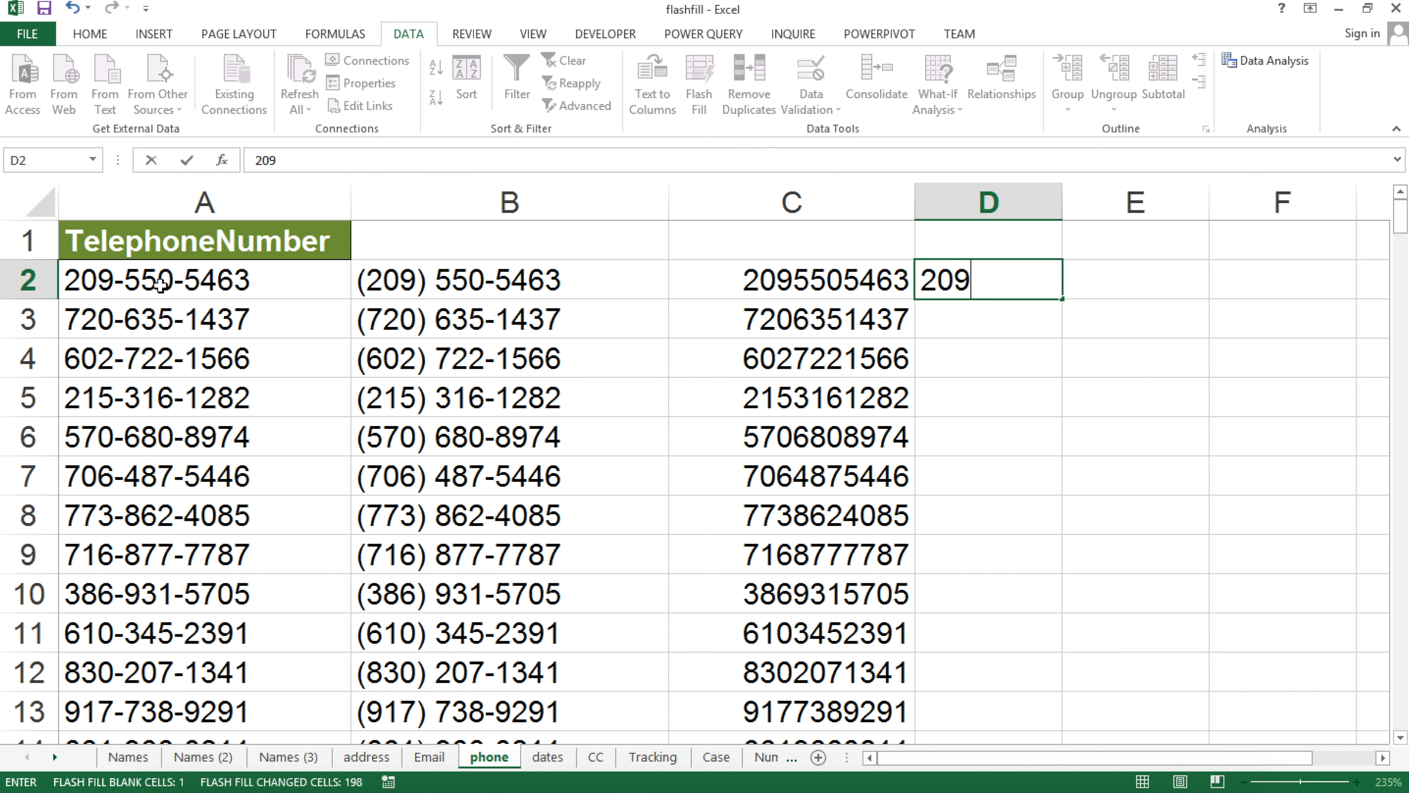
{"action": "key", "text": "Return"}
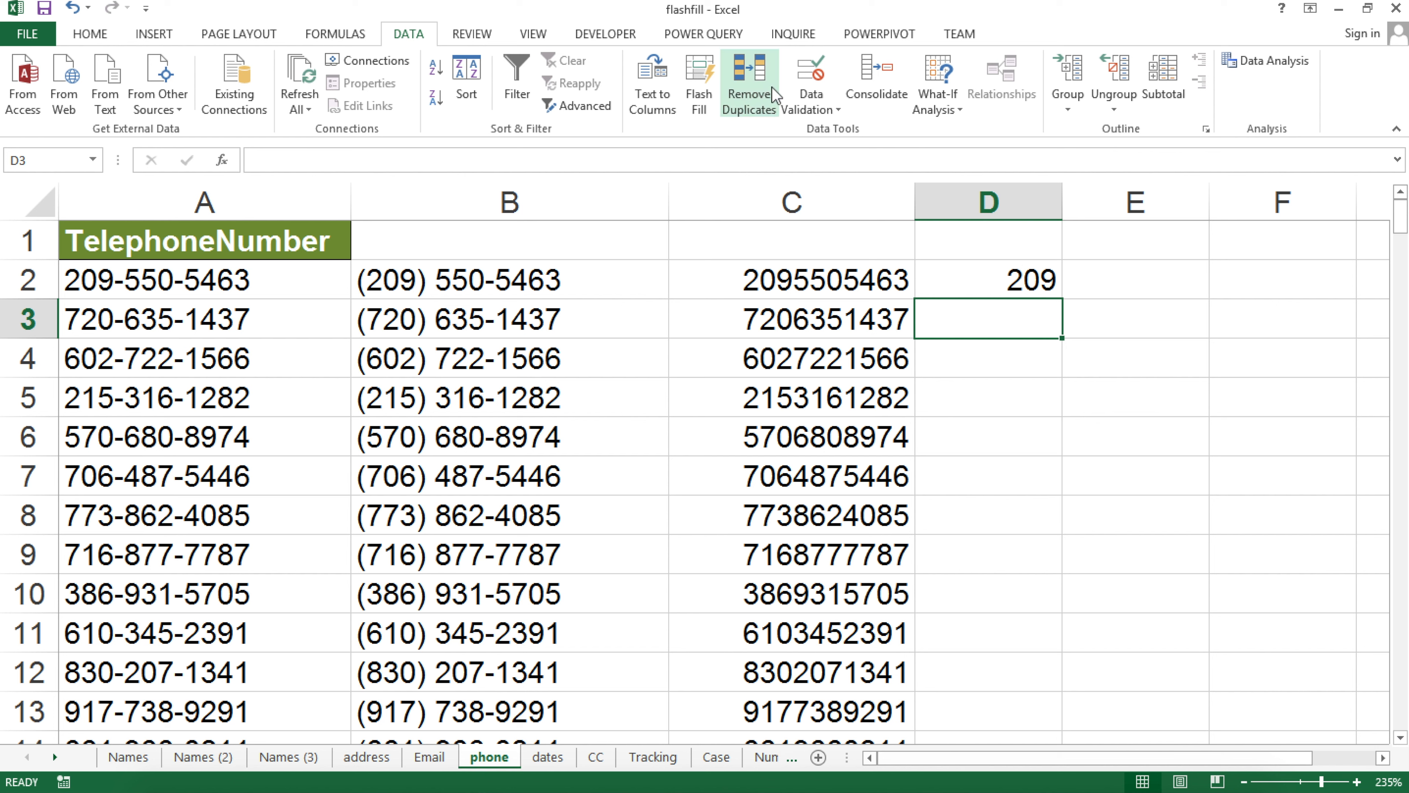
{"action": "left_click", "coordinate": [706, 95]}
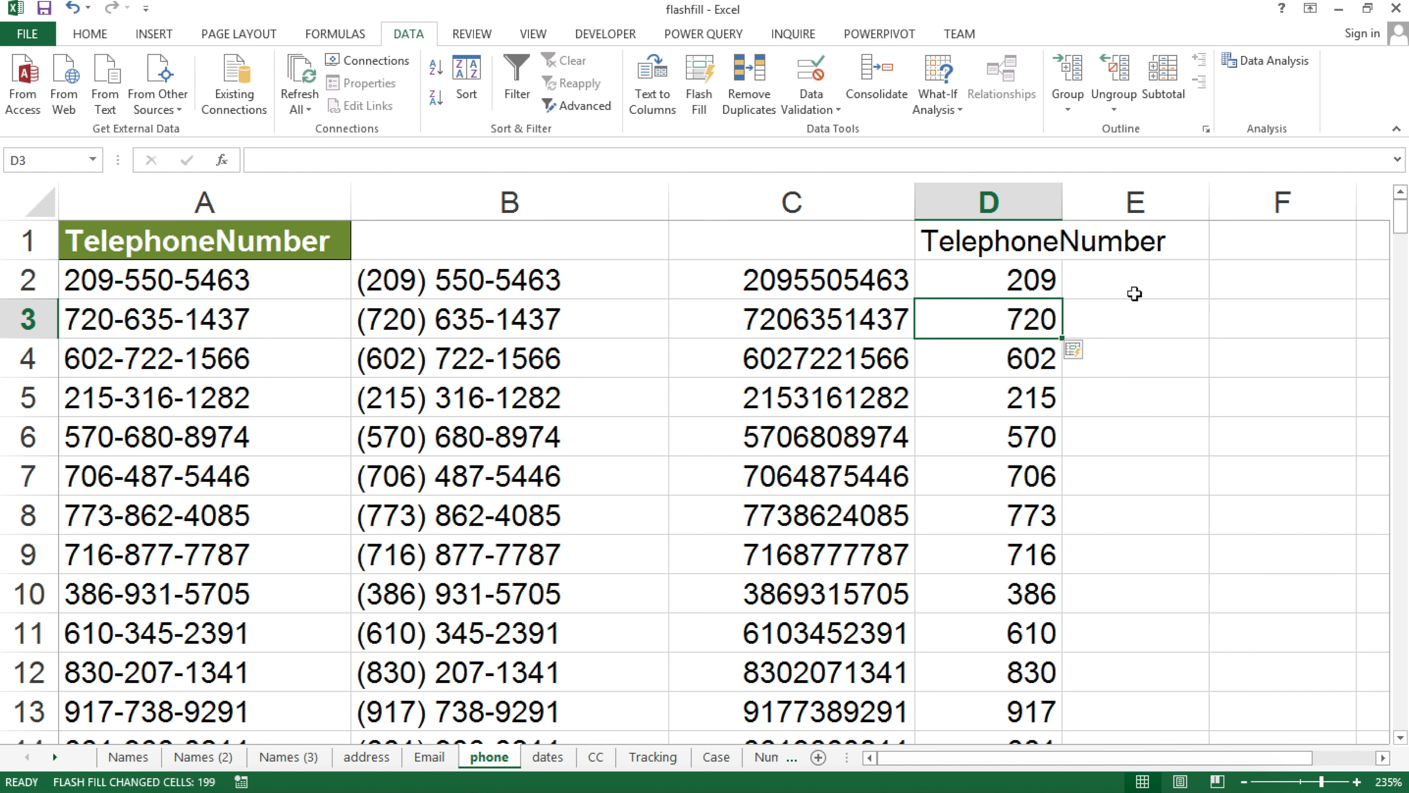
Flash Fill column E with each number's middle three digits from the example 550
{"action": "left_click", "coordinate": [1111, 285]}
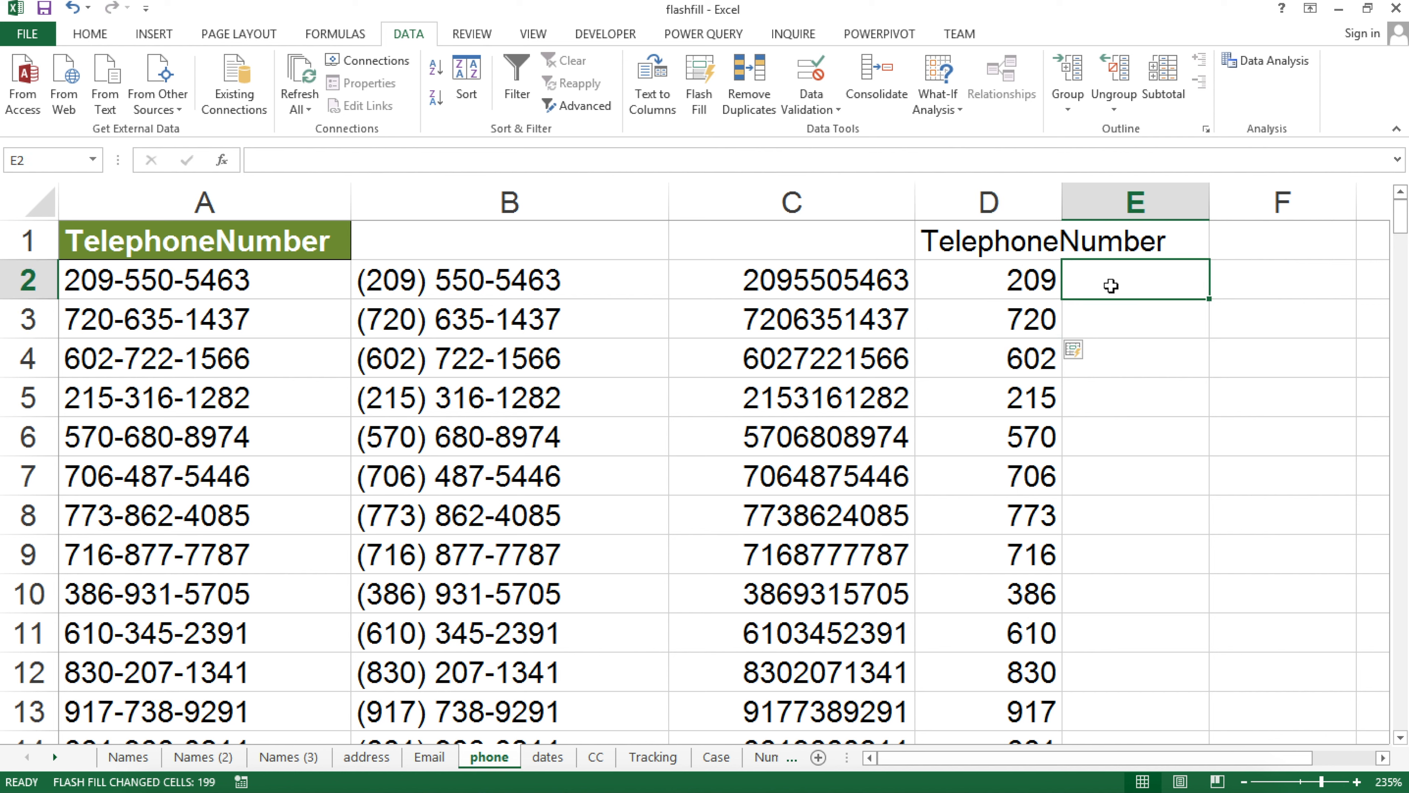
{"action": "type", "text": "550"}
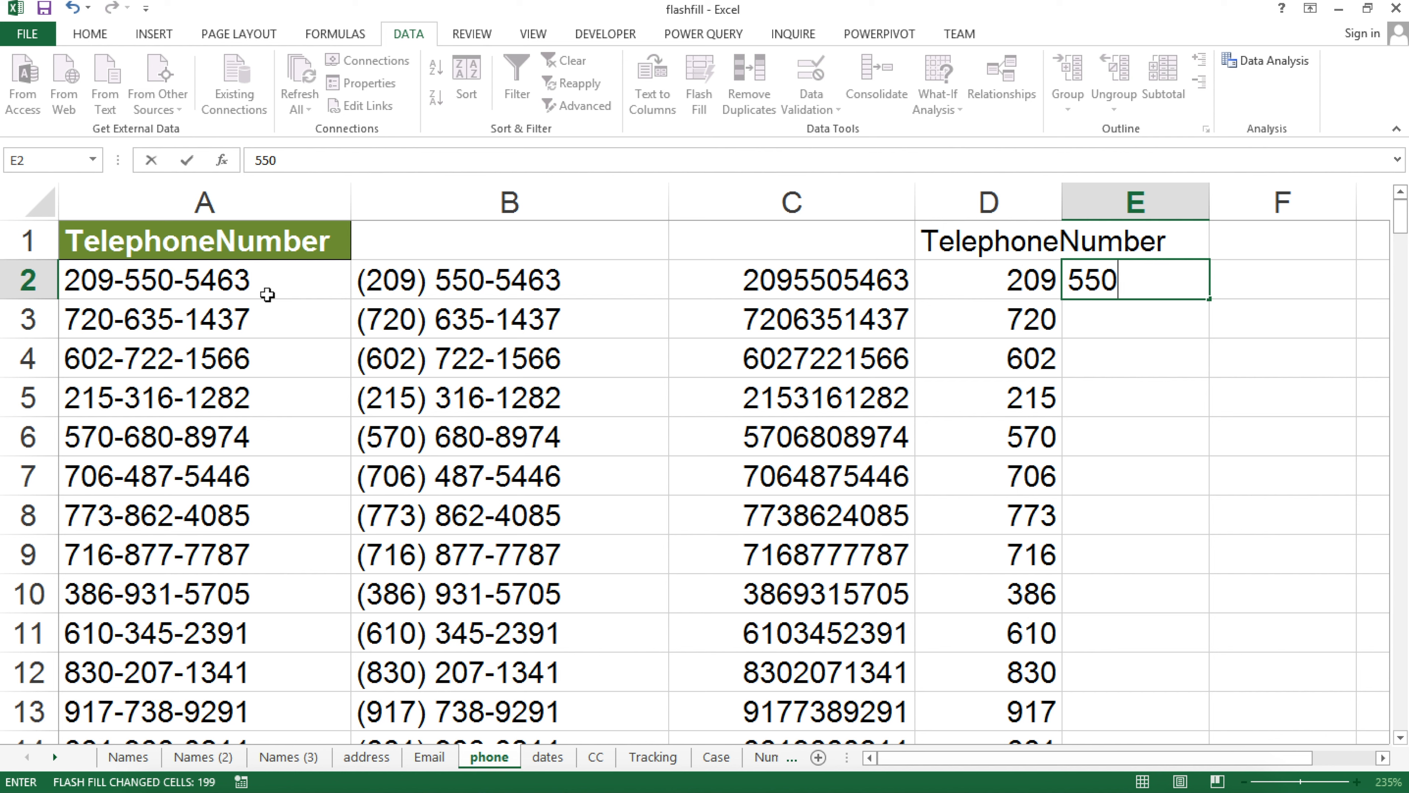
{"action": "key", "text": "Return"}
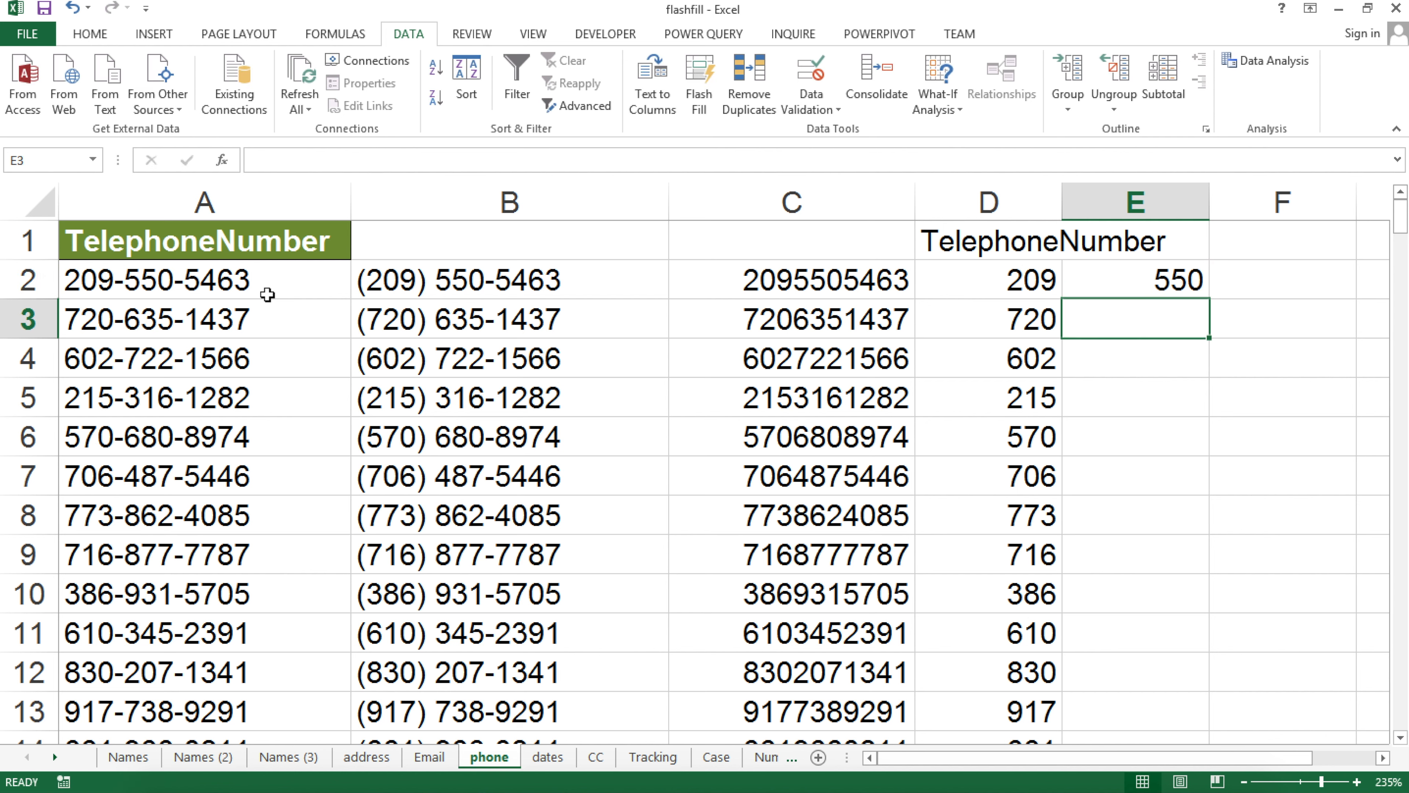
{"action": "left_click", "coordinate": [690, 93]}
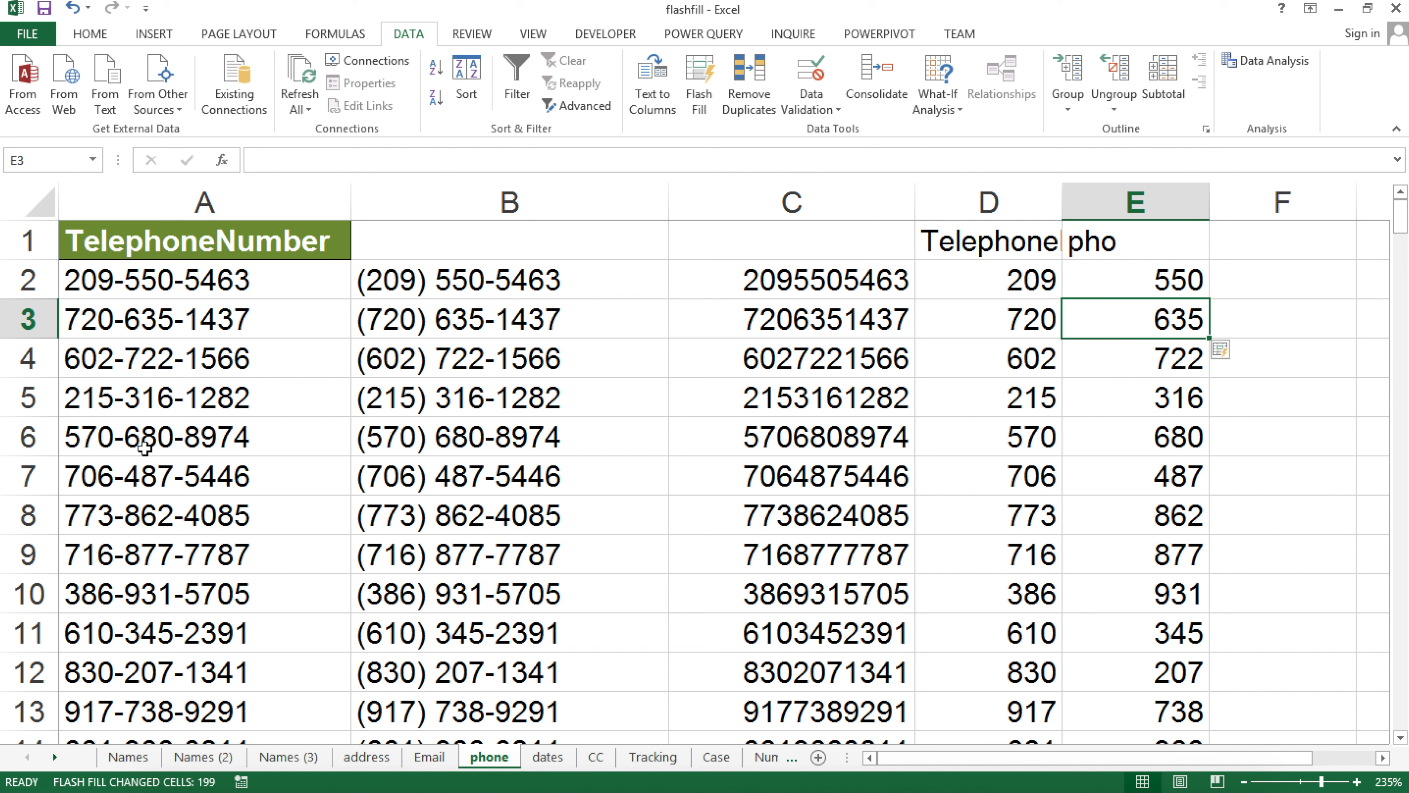
{"action": "left_click", "coordinate": [525, 394]}
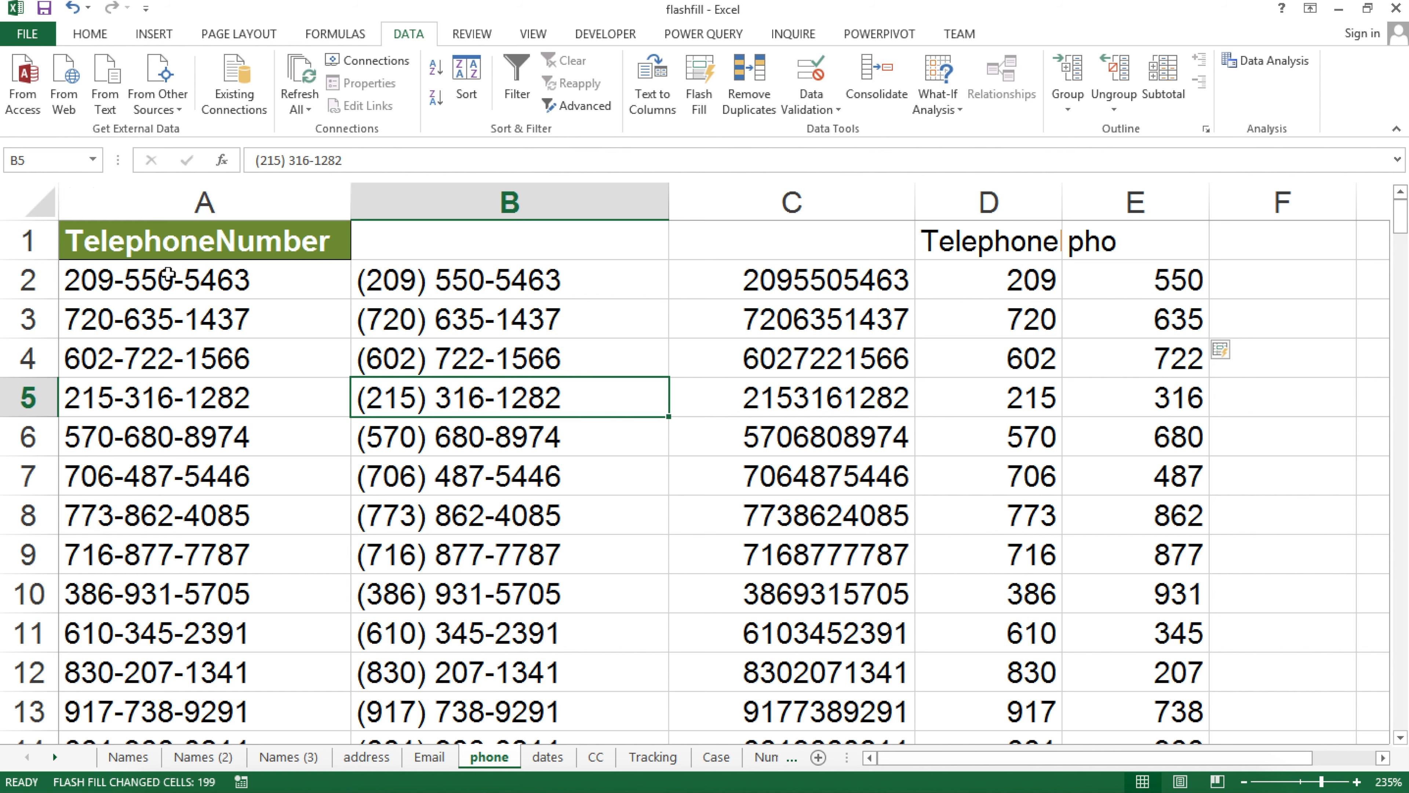
{"action": "left_click", "coordinate": [183, 275]}
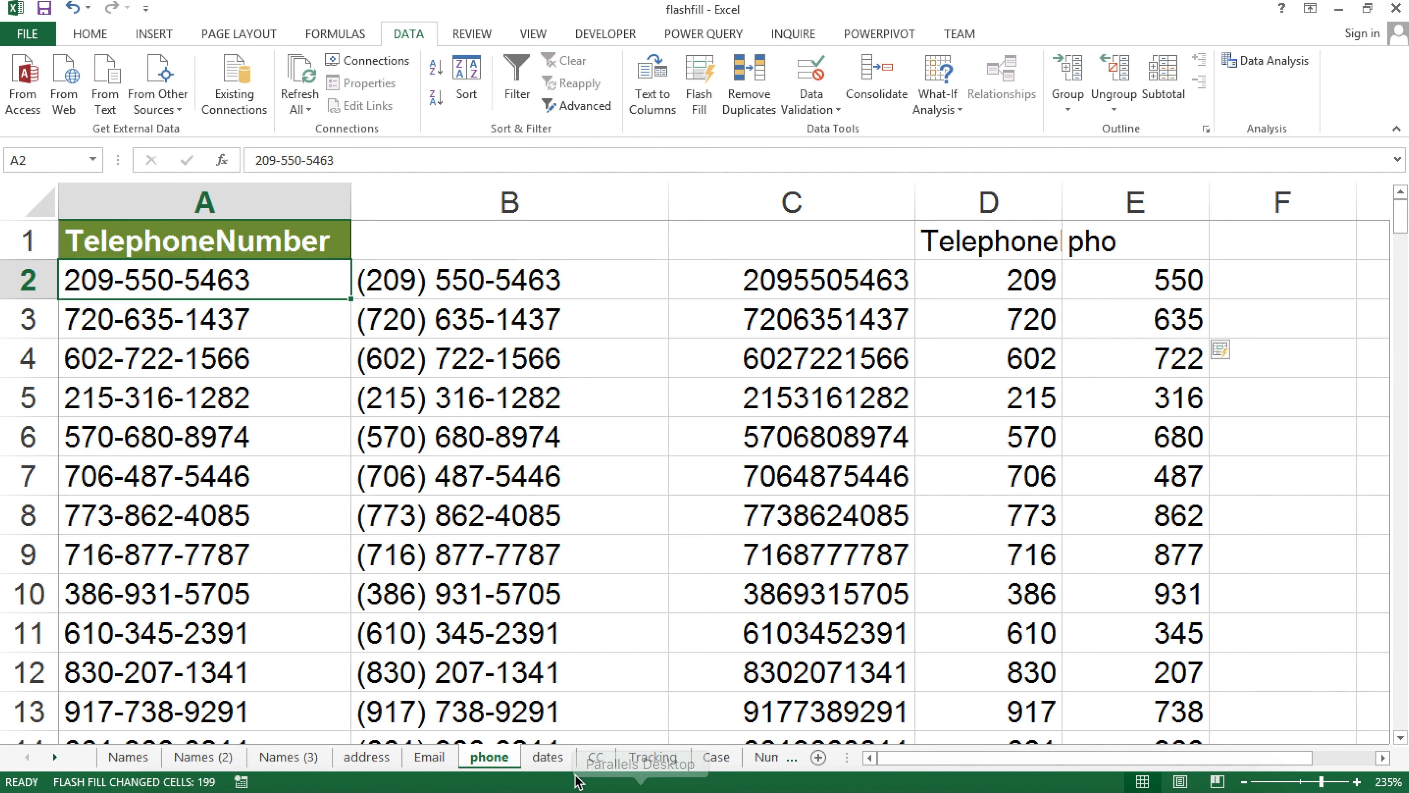
Switch to the dates sheet and inspect the Birthday date stored in A2
{"action": "left_click", "coordinate": [546, 757]}
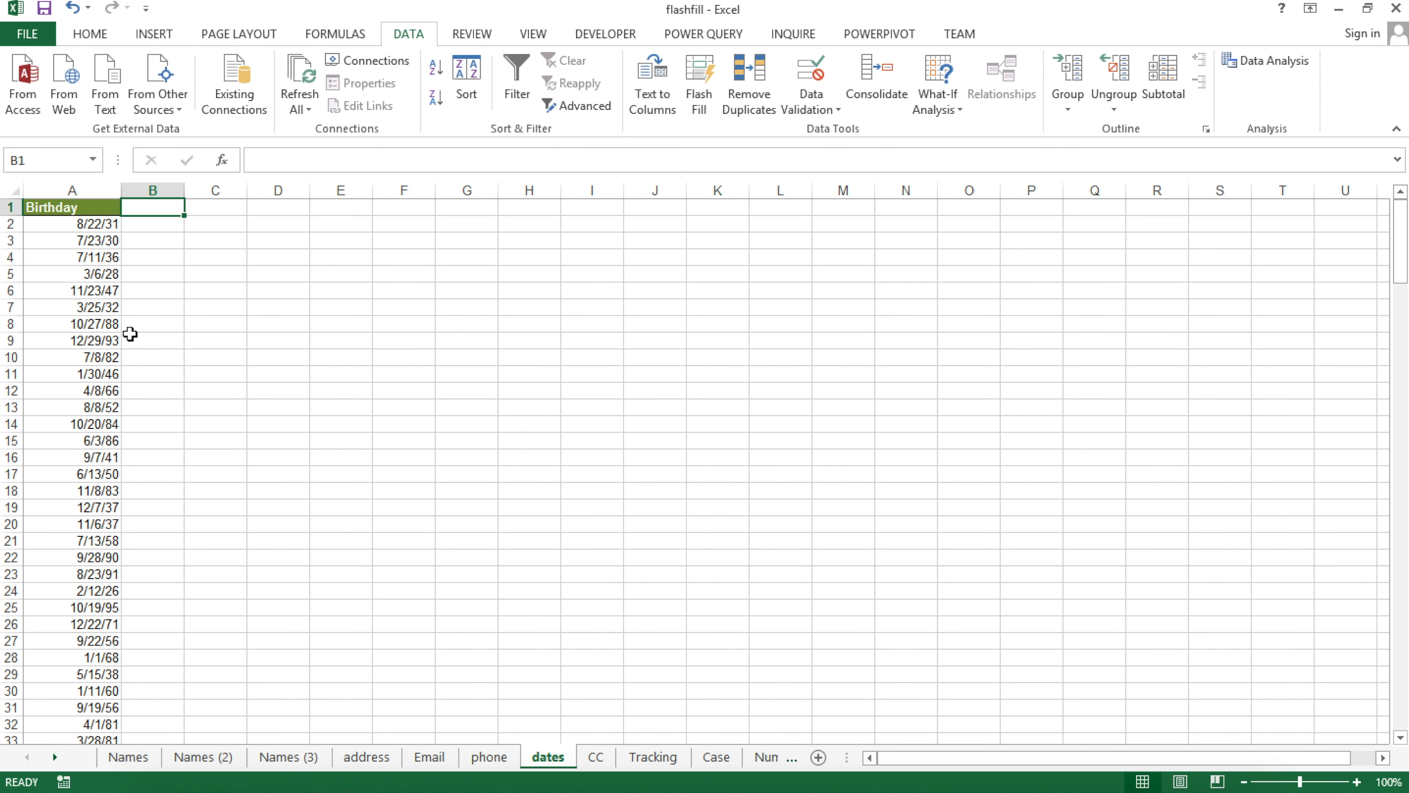
{"action": "left_click", "coordinate": [50, 212]}
{"action": "scroll", "coordinate": [52, 221], "scroll_direction": "down", "scroll_amount": 1}
{"action": "scroll", "coordinate": [52, 221], "scroll_direction": "up", "scroll_amount": 3}
{"action": "scroll", "coordinate": [51, 221], "scroll_direction": "up", "scroll_amount": 6}
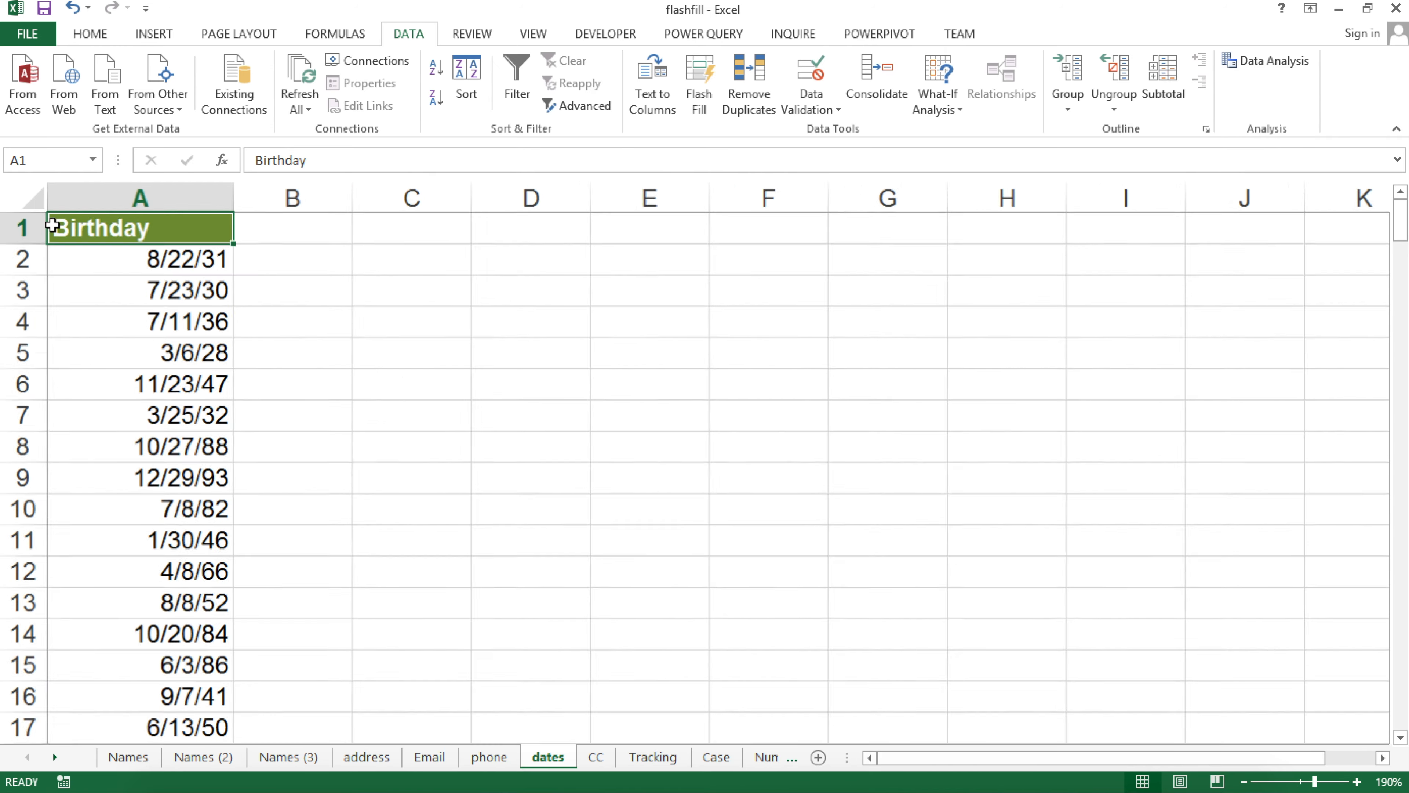
{"action": "scroll", "coordinate": [48, 234], "scroll_direction": "up", "scroll_amount": 1}
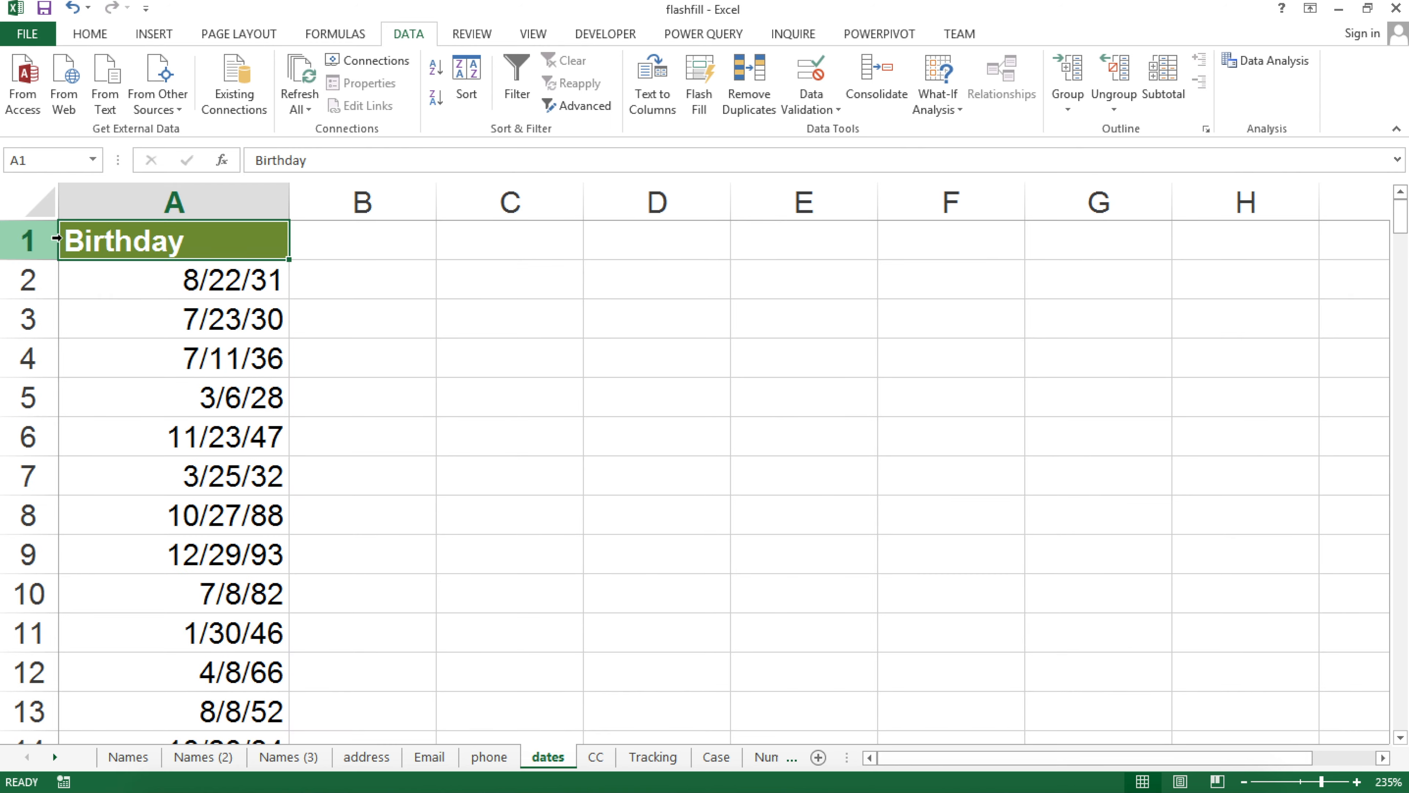
{"action": "left_click", "coordinate": [261, 286]}
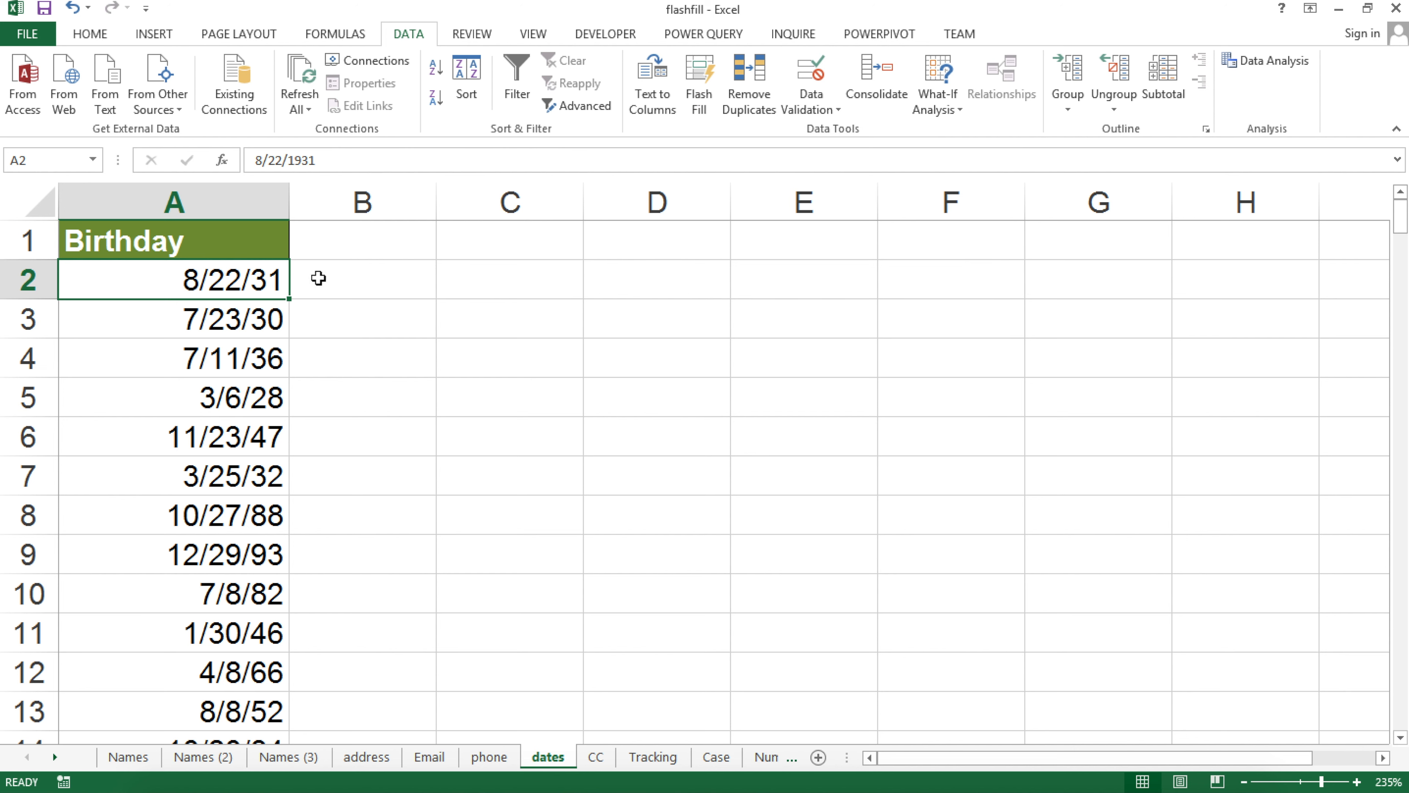
Enter 31 in B2 and Flash Fill two-digit years down column B
{"action": "left_click", "coordinate": [344, 277]}
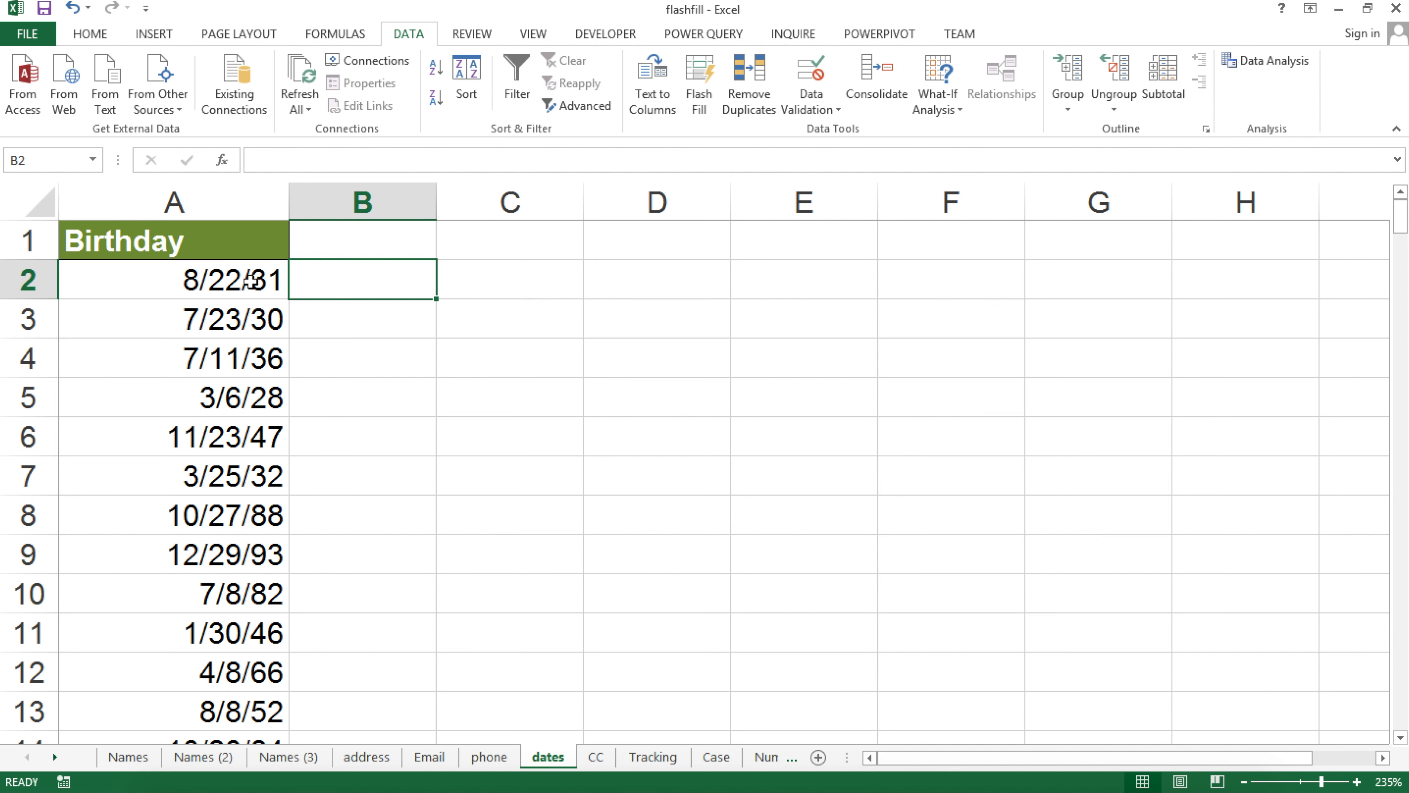
{"action": "type", "text": "31"}
{"action": "key", "text": "Return"}
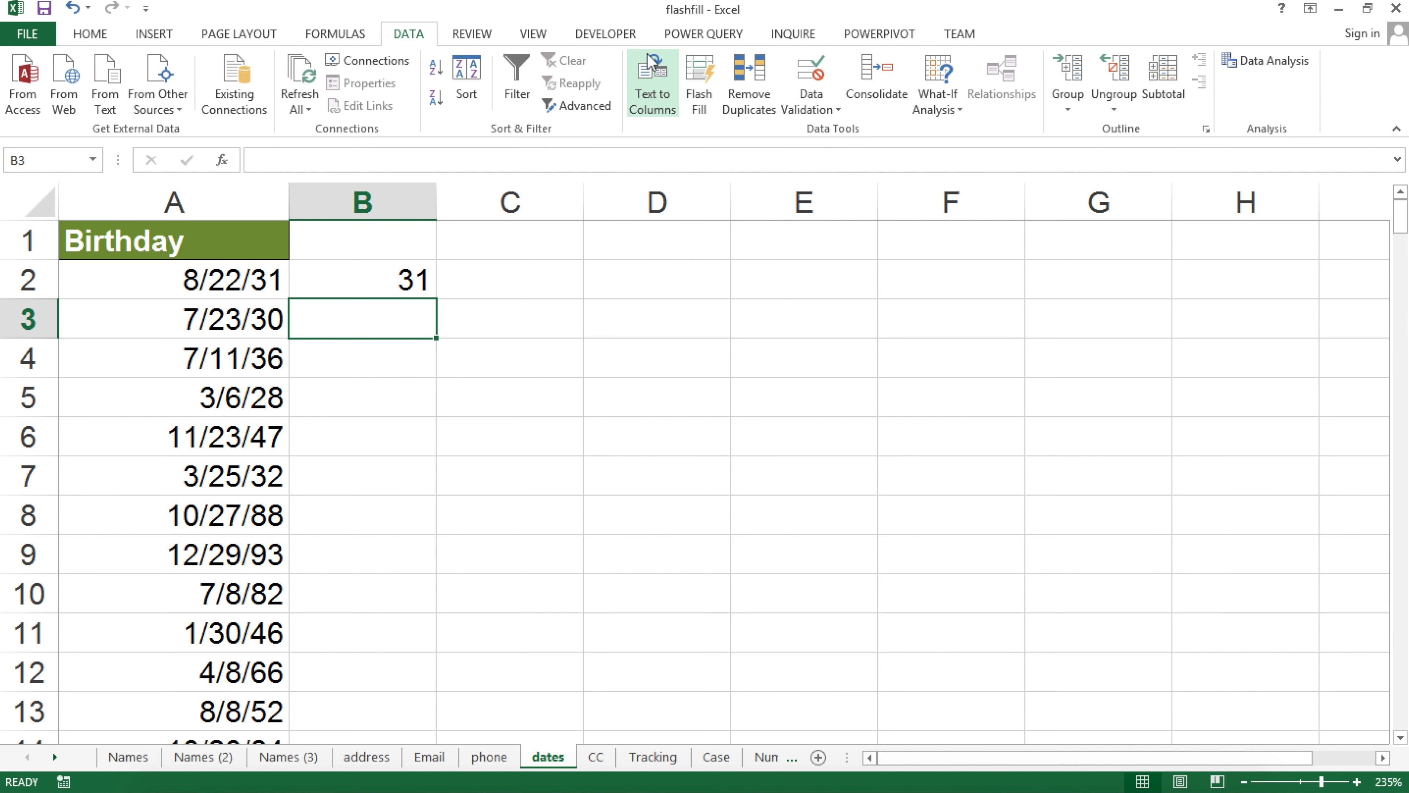
{"action": "left_click", "coordinate": [699, 84]}
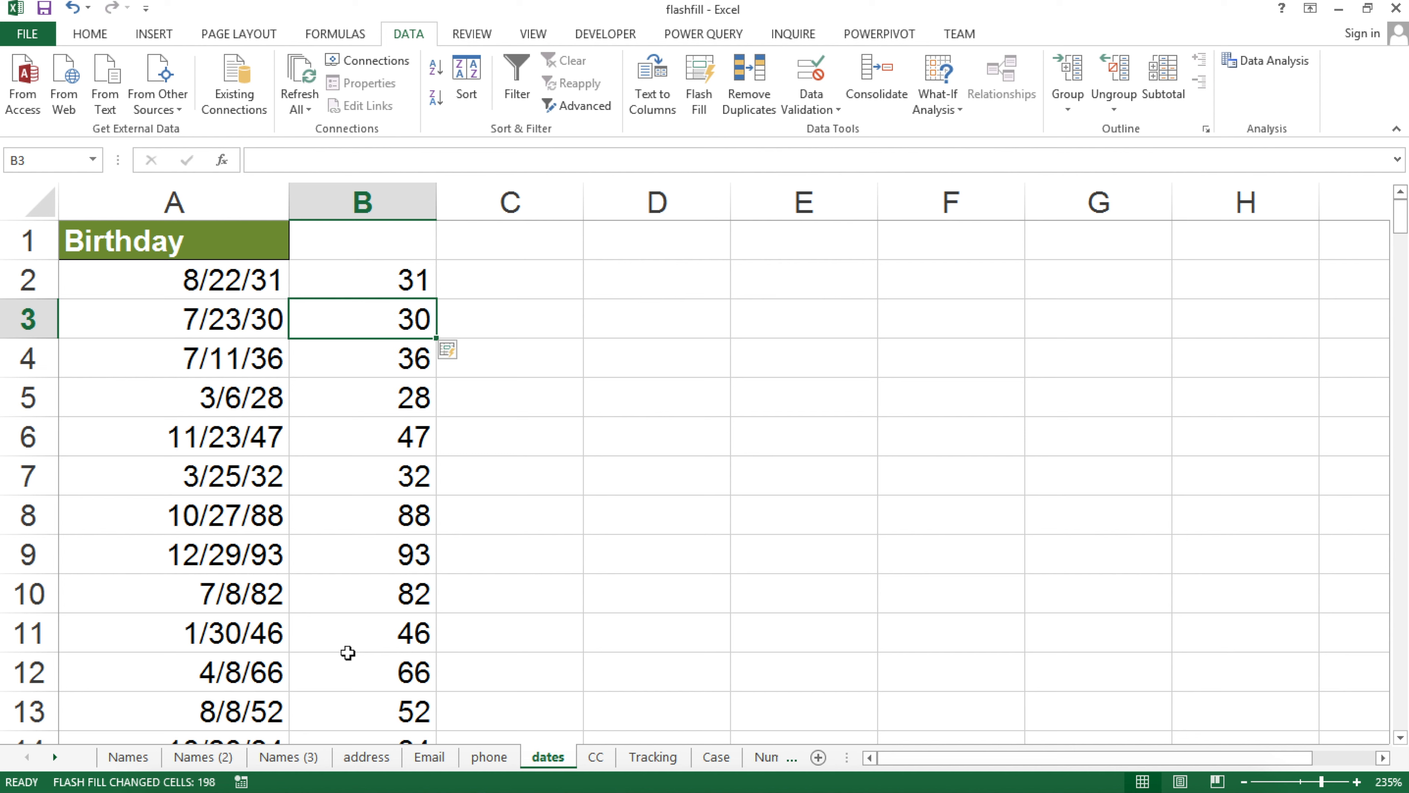
Undo the two-digit years, enter 1931 in B2, and Flash Fill four-digit years down column B
{"action": "key", "text": "ctrl+z"}
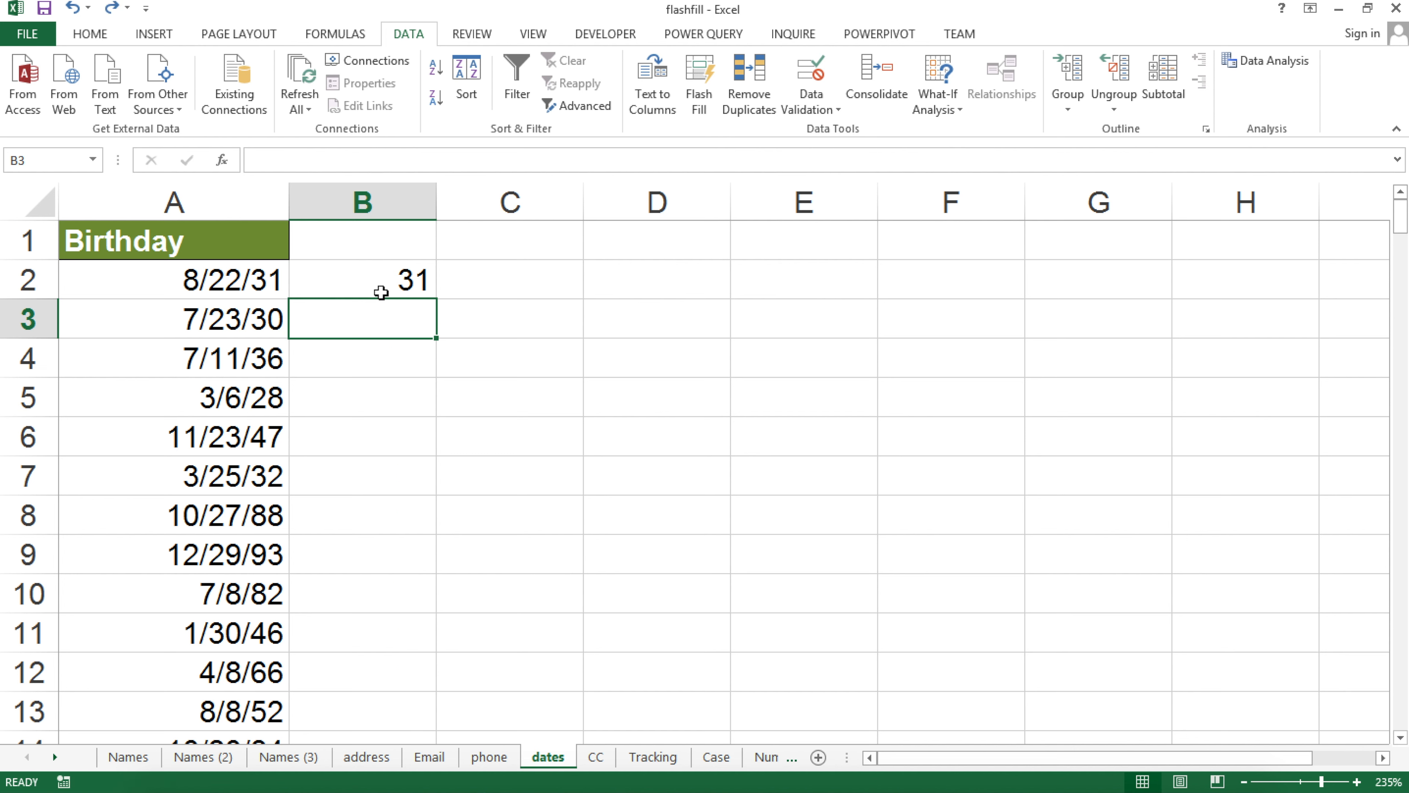
{"action": "key", "text": "ctrl+z"}
{"action": "type", "text": "19"}
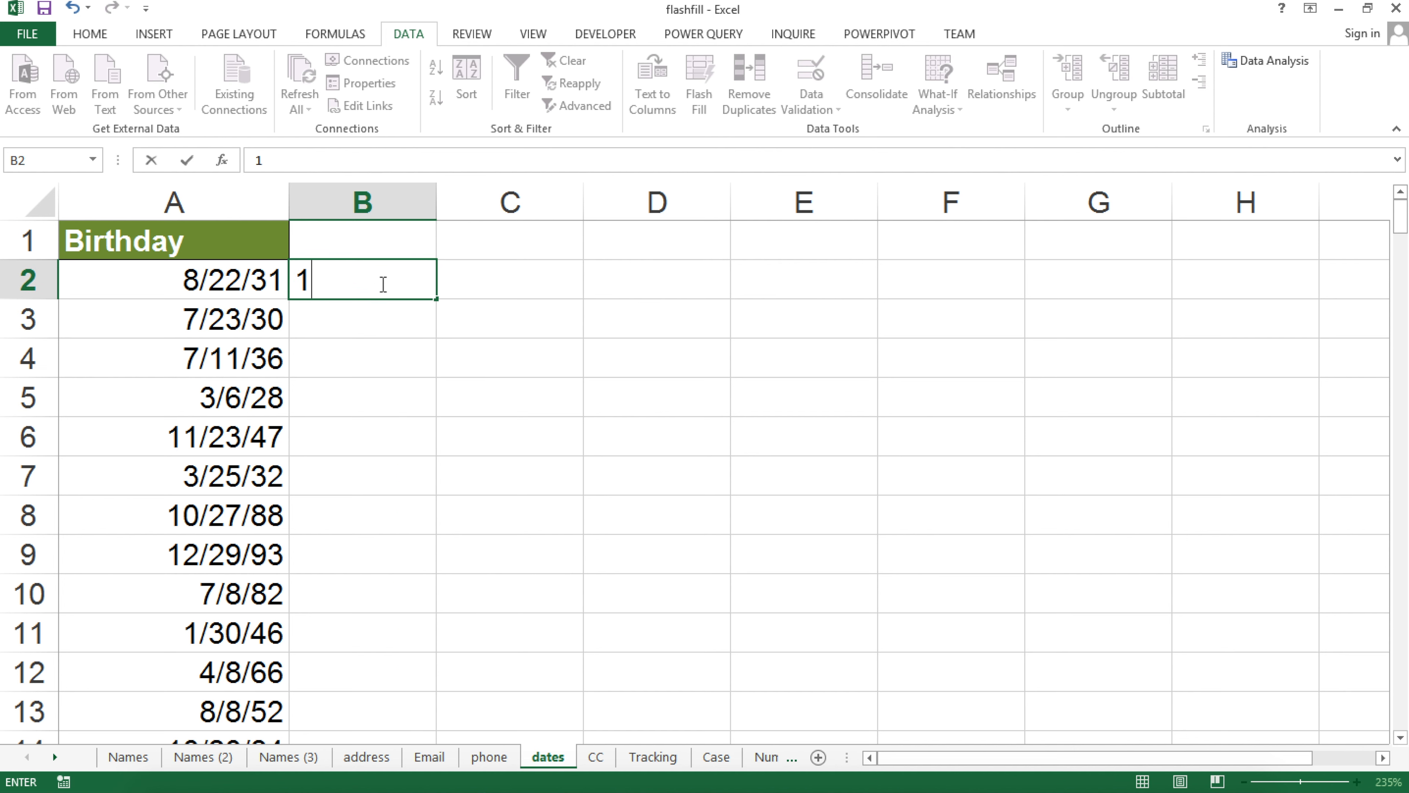
{"action": "type", "text": "31"}
{"action": "key", "text": "Return"}
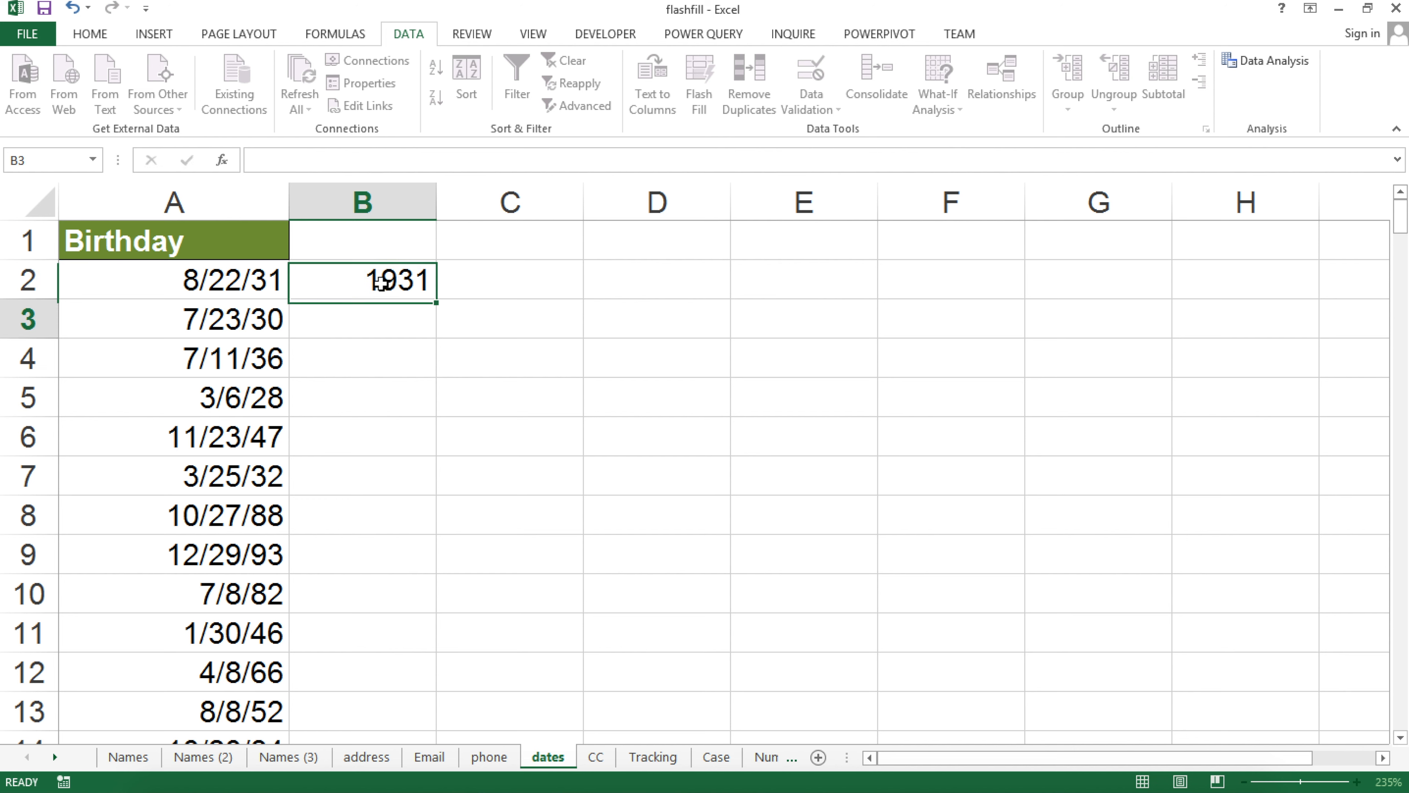
{"action": "left_click", "coordinate": [700, 77]}
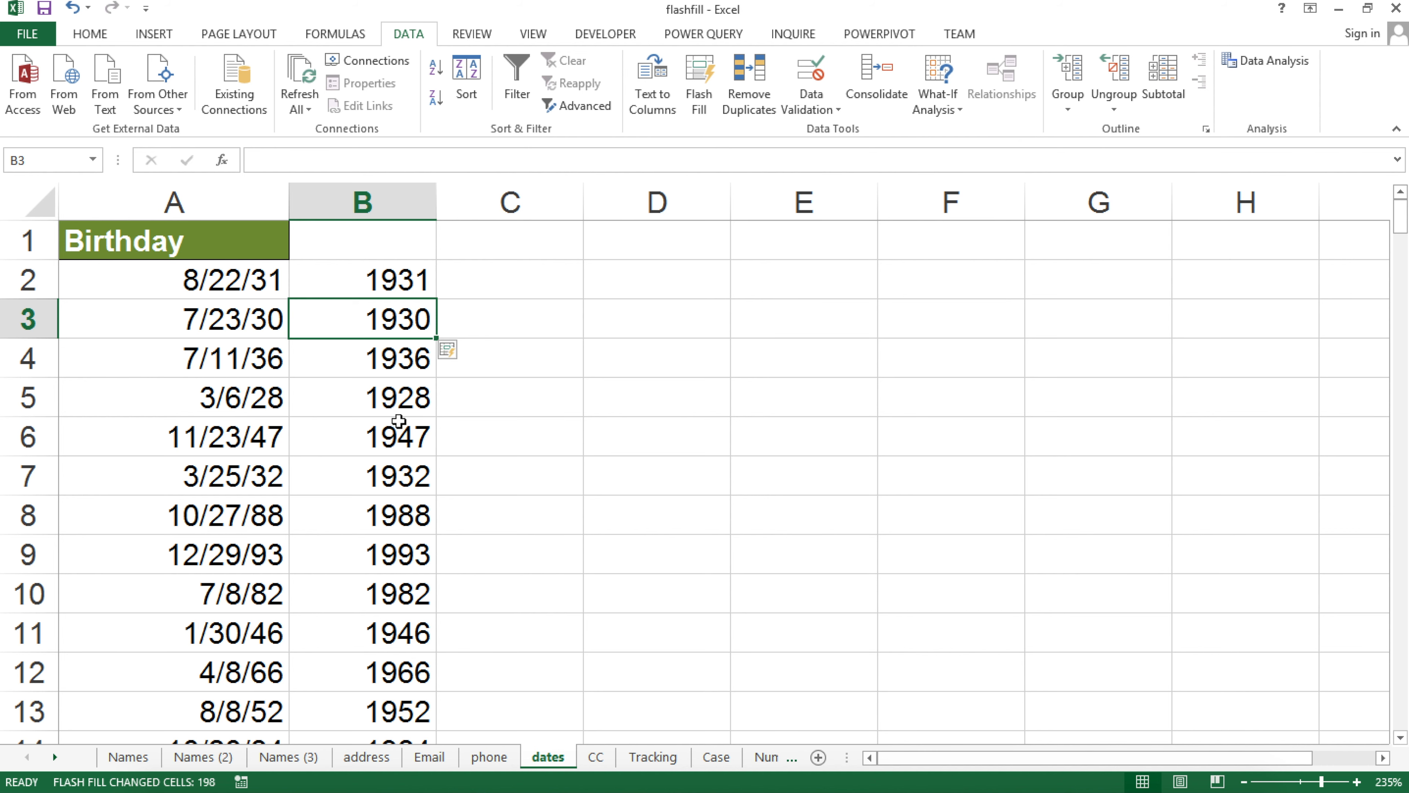
Scroll down column B to verify the four-digit years, then return to the top
{"action": "scroll", "coordinate": [399, 421], "scroll_direction": "down", "scroll_amount": 4}
{"action": "scroll", "coordinate": [423, 442], "scroll_direction": "down", "scroll_amount": 2}
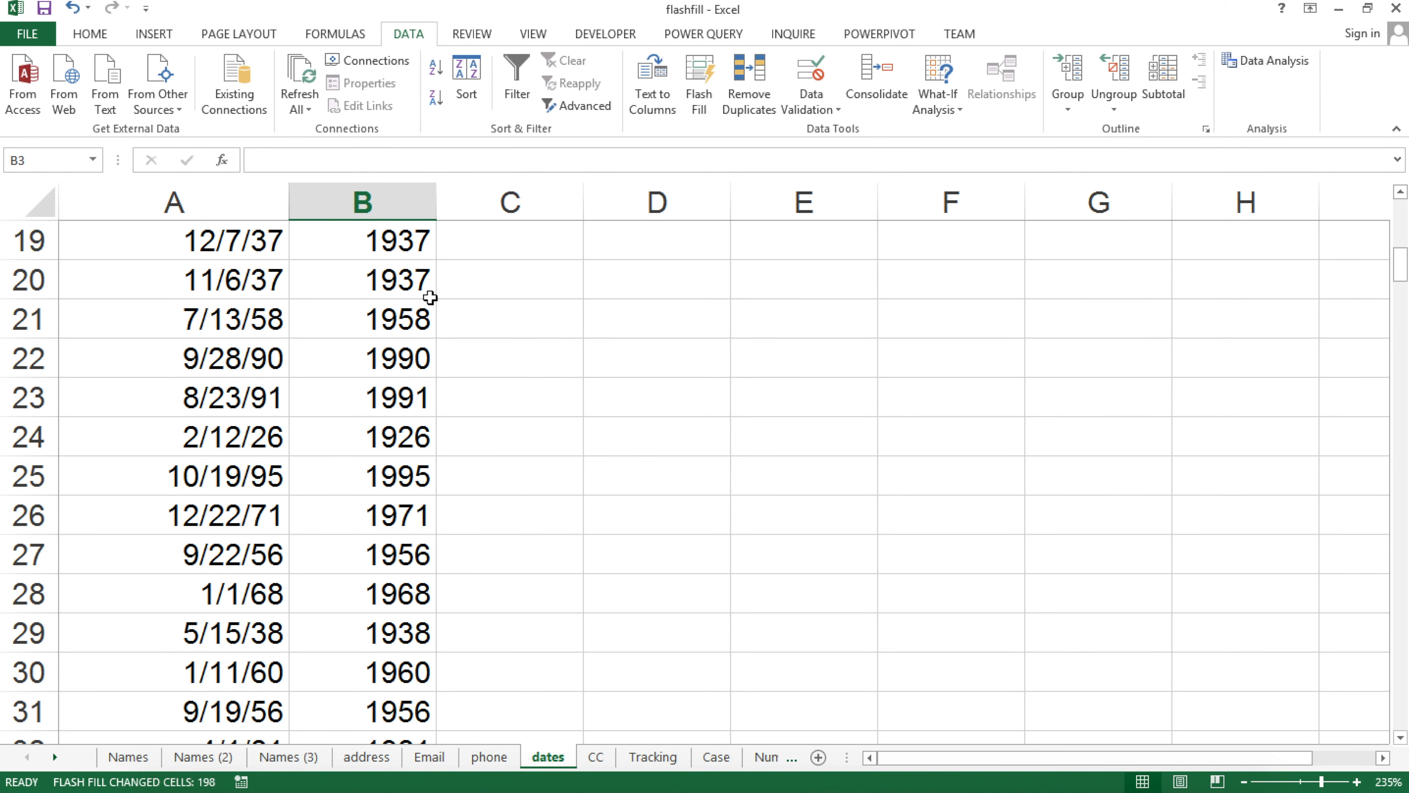
{"action": "scroll", "coordinate": [416, 443], "scroll_direction": "down", "scroll_amount": 2}
{"action": "scroll", "coordinate": [431, 513], "scroll_direction": "down", "scroll_amount": 2}
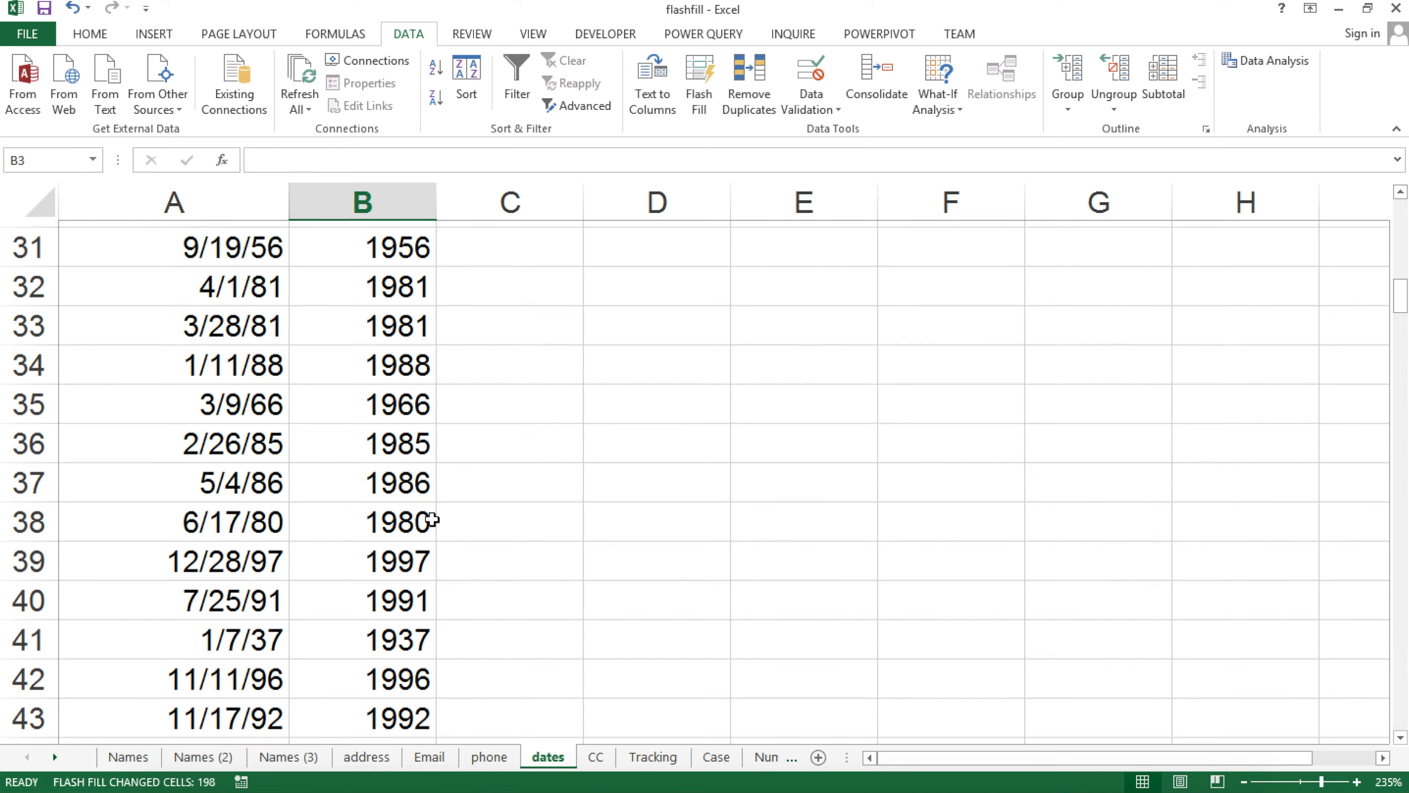
{"action": "scroll", "coordinate": [432, 520], "scroll_direction": "down", "scroll_amount": 4}
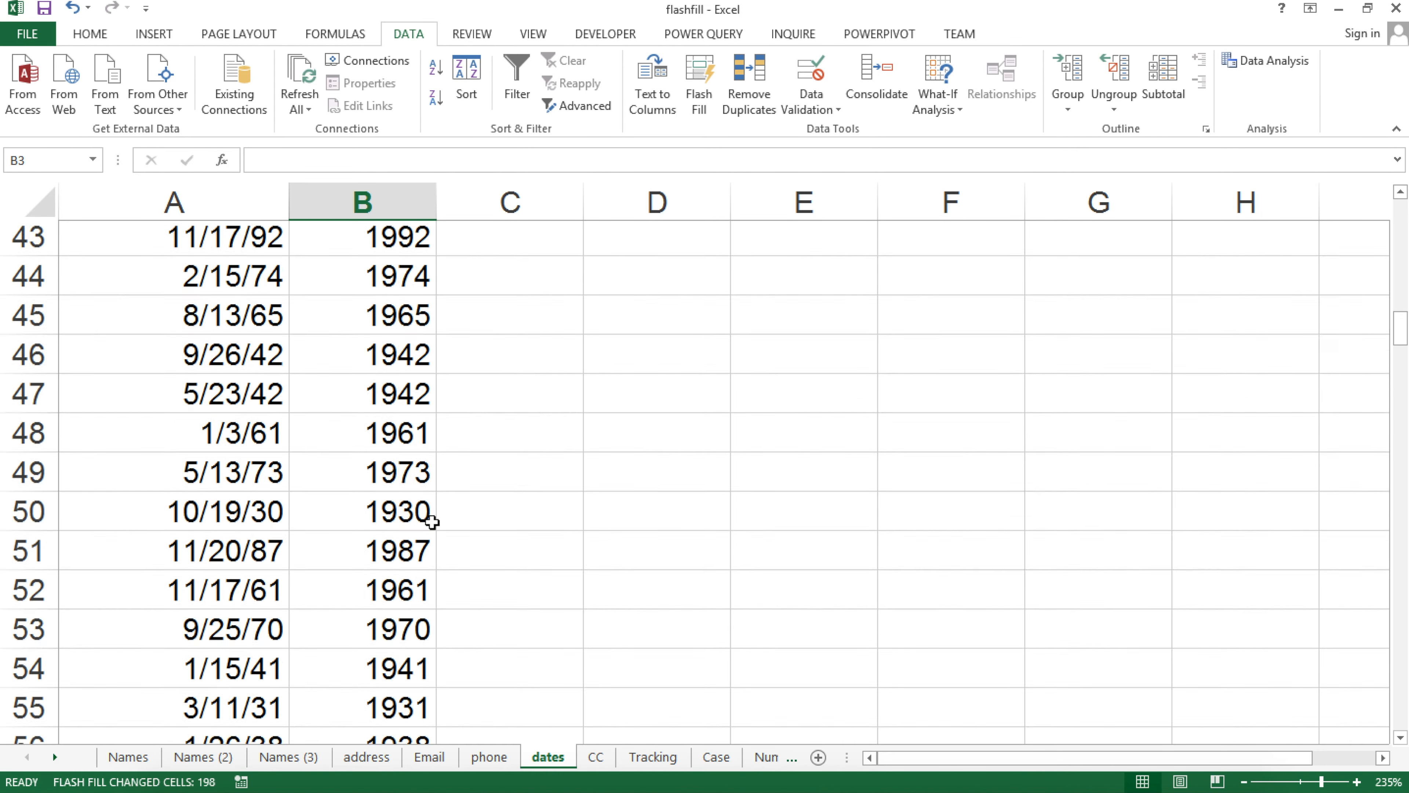
{"action": "scroll", "coordinate": [432, 522], "scroll_direction": "down", "scroll_amount": 12}
{"action": "scroll", "coordinate": [431, 522], "scroll_direction": "down", "scroll_amount": 20}
{"action": "scroll", "coordinate": [428, 522], "scroll_direction": "down", "scroll_amount": 5}
{"action": "key", "text": "ctrl+BackSpace"}
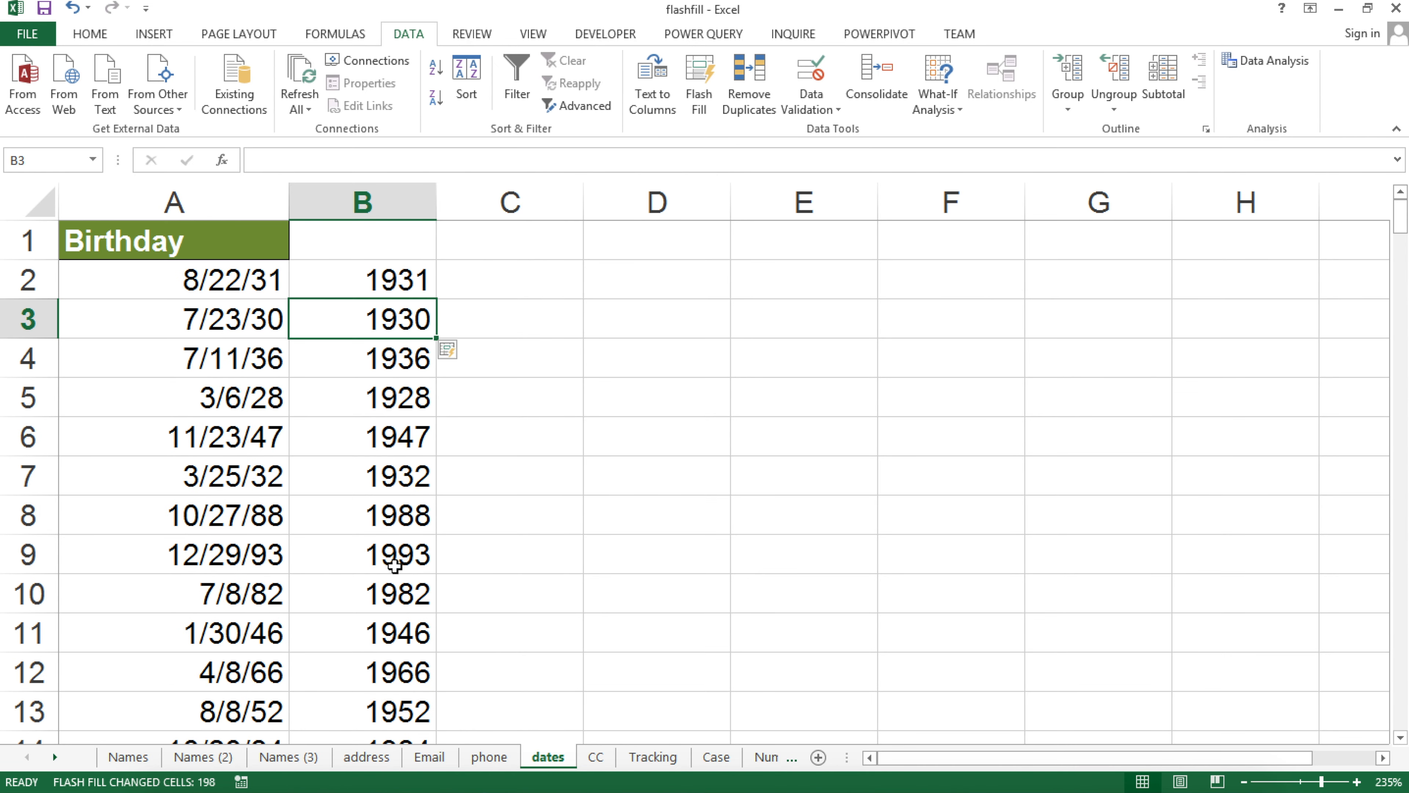
Undo the four-digit years and change the A5 birthday to 3/4/2001
{"action": "key", "text": "ctrl+z"}
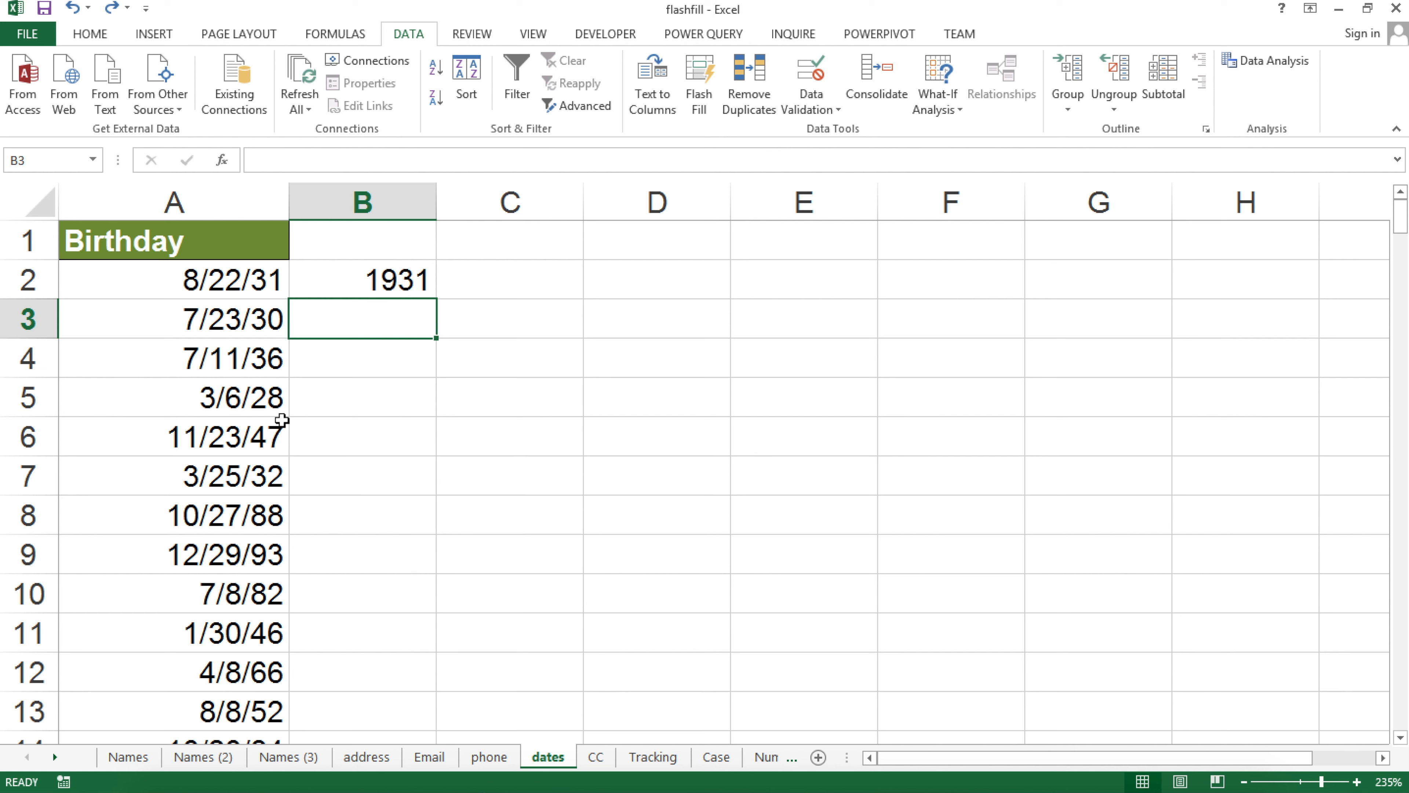
{"action": "left_click", "coordinate": [219, 406]}
{"action": "left_click", "coordinate": [212, 402]}
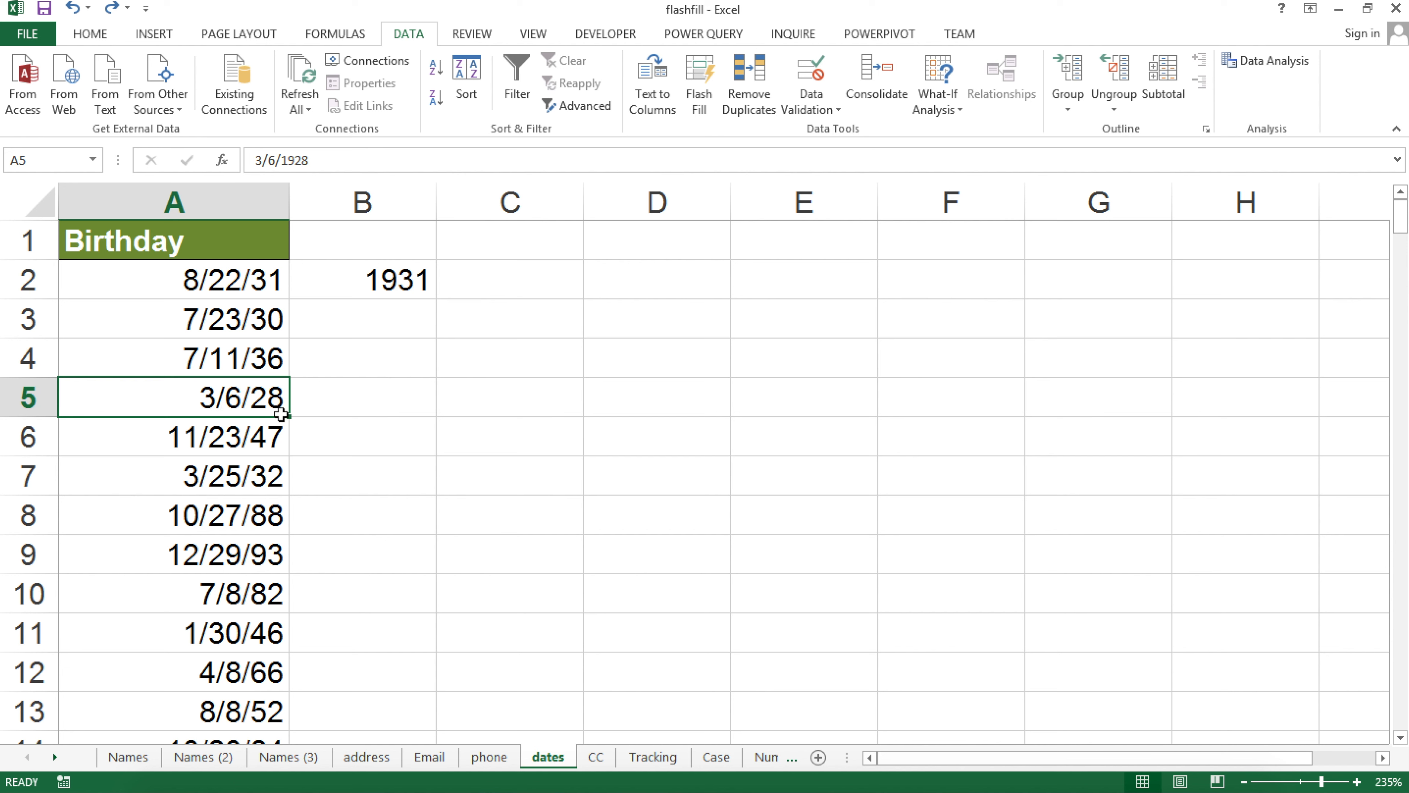
{"action": "key", "text": "F2"}
{"action": "key", "text": "BackSpace"}
{"action": "key", "text": "BackSpace"}
{"action": "key", "text": "BackSpace"}
{"action": "key", "text": "BackSpace"}
{"action": "key", "text": "BackSpace"}
{"action": "key", "text": "BackSpace"}
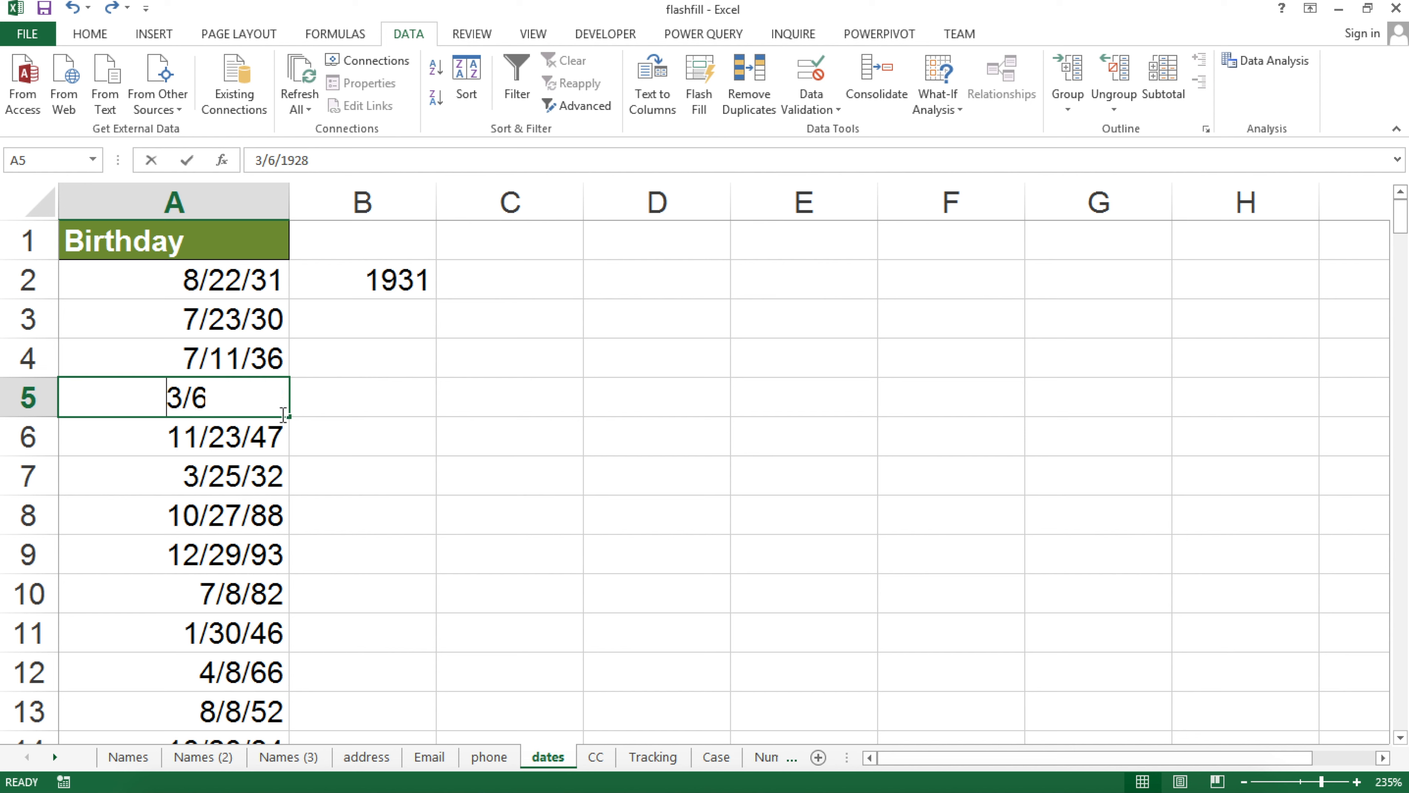
{"action": "type", "text": "3/"}
{"action": "key", "text": "BackSpace"}
{"action": "key", "text": "BackSpace"}
{"action": "type", "text": "4/"}
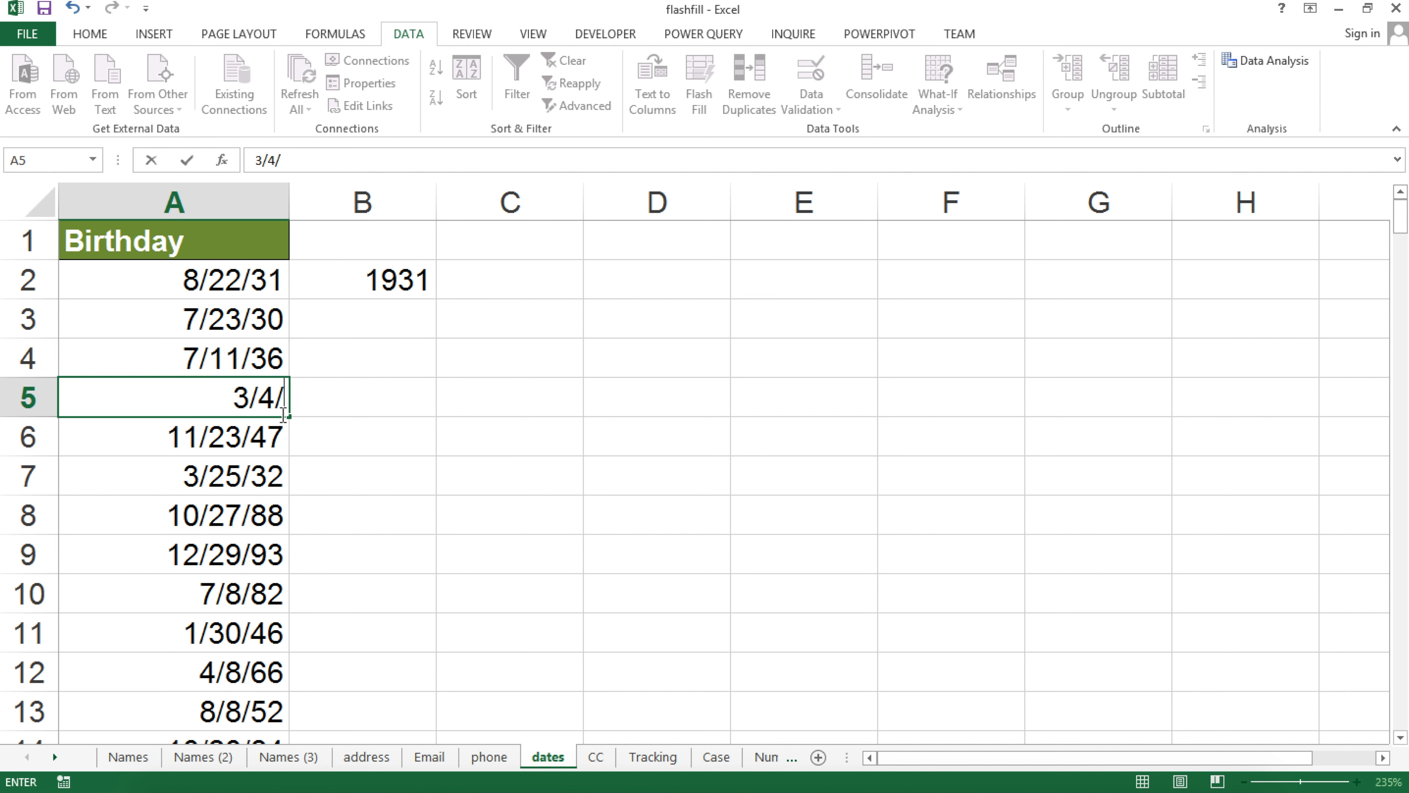
{"action": "type", "text": "200"}
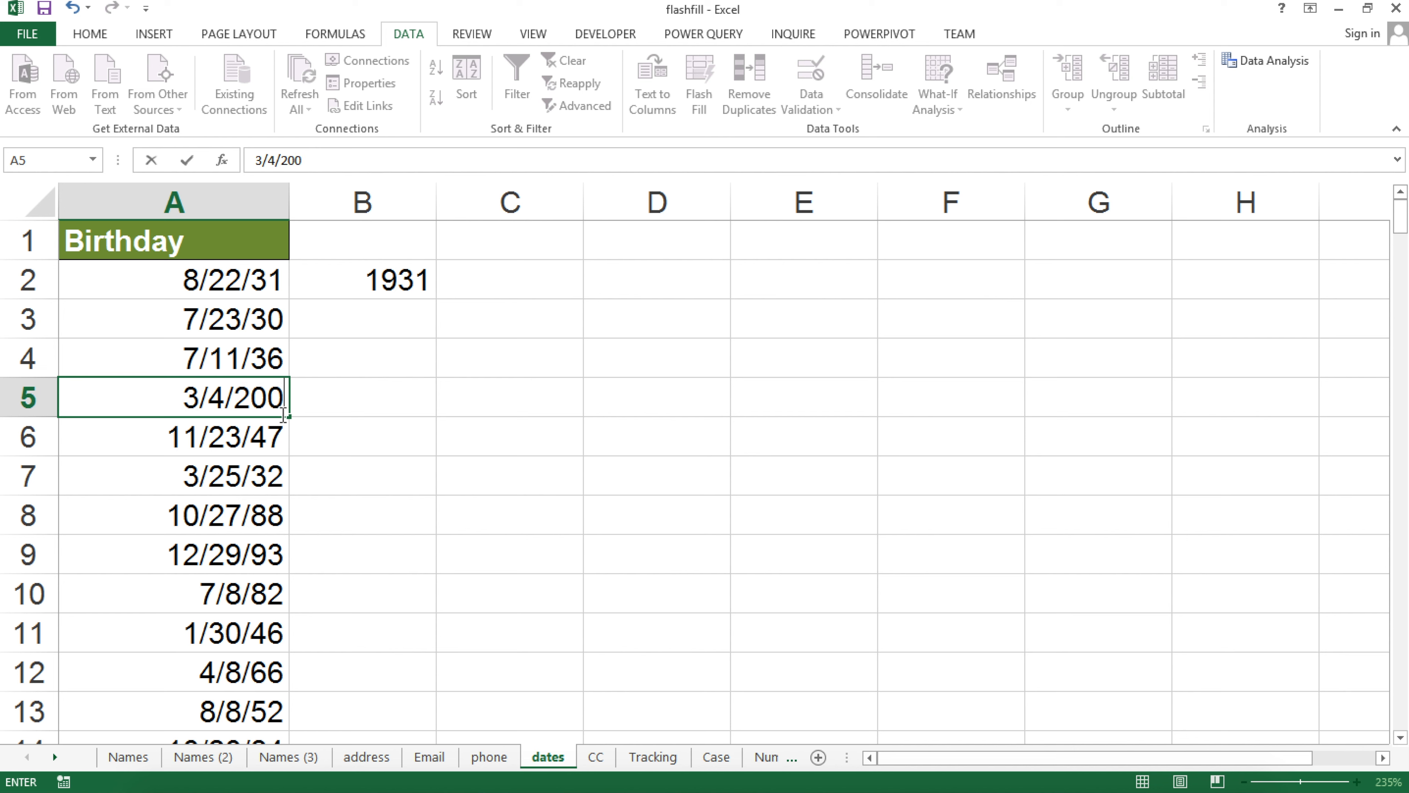
{"action": "type", "text": "1"}
{"action": "key", "text": "Return"}
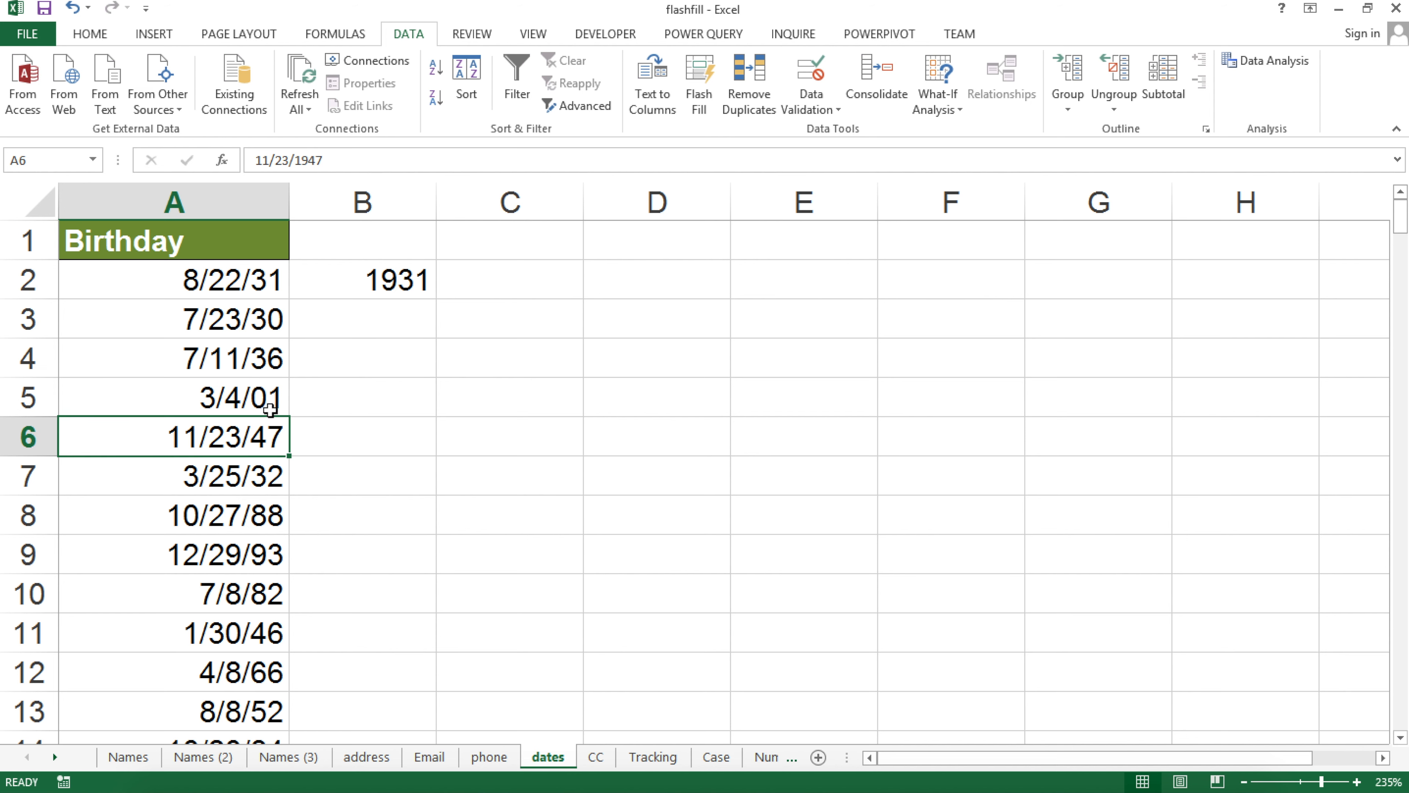
Re-run Flash Fill on column B and confirm A5's 3/4/01 yields 1901
{"action": "left_click", "coordinate": [261, 396]}
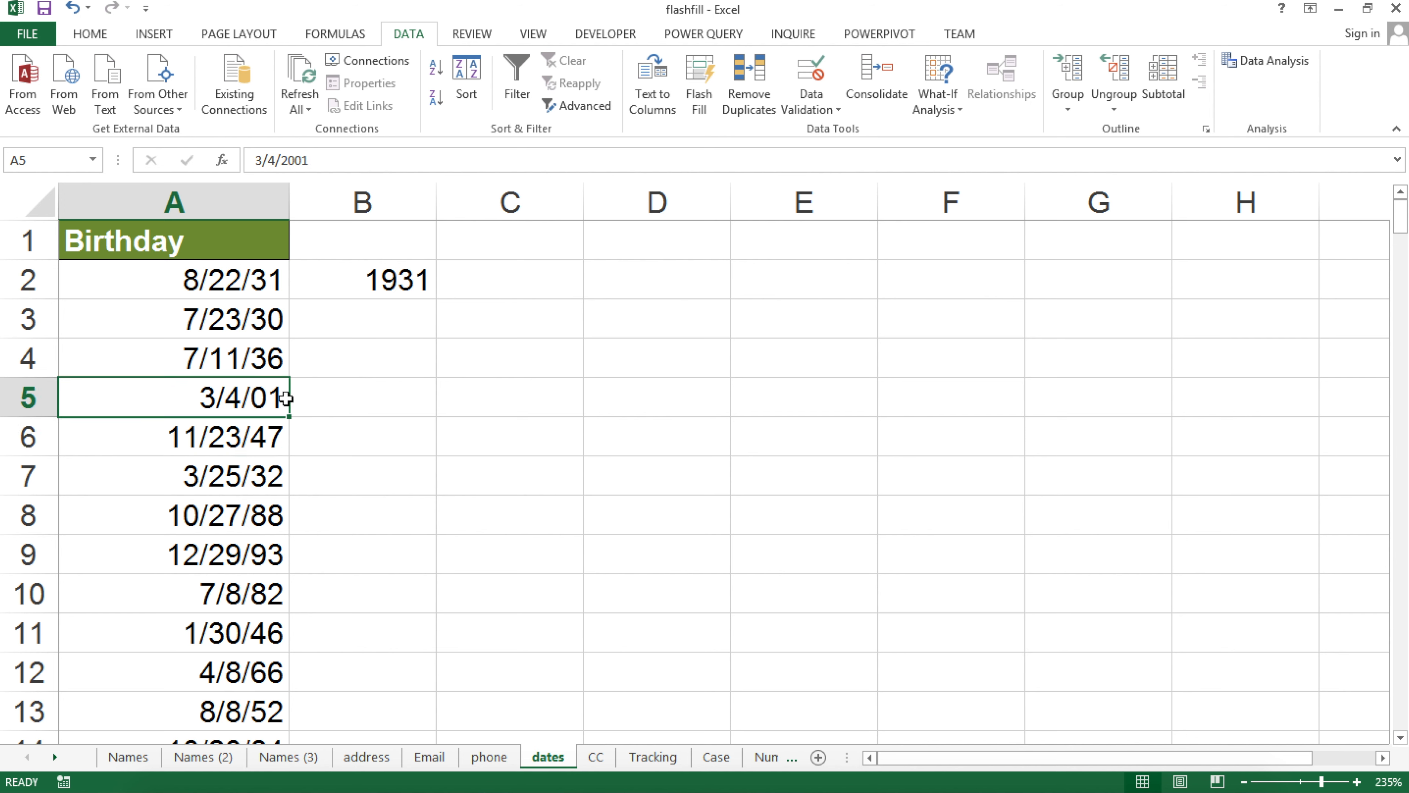
{"action": "left_click", "coordinate": [375, 284]}
{"action": "left_click", "coordinate": [395, 331]}
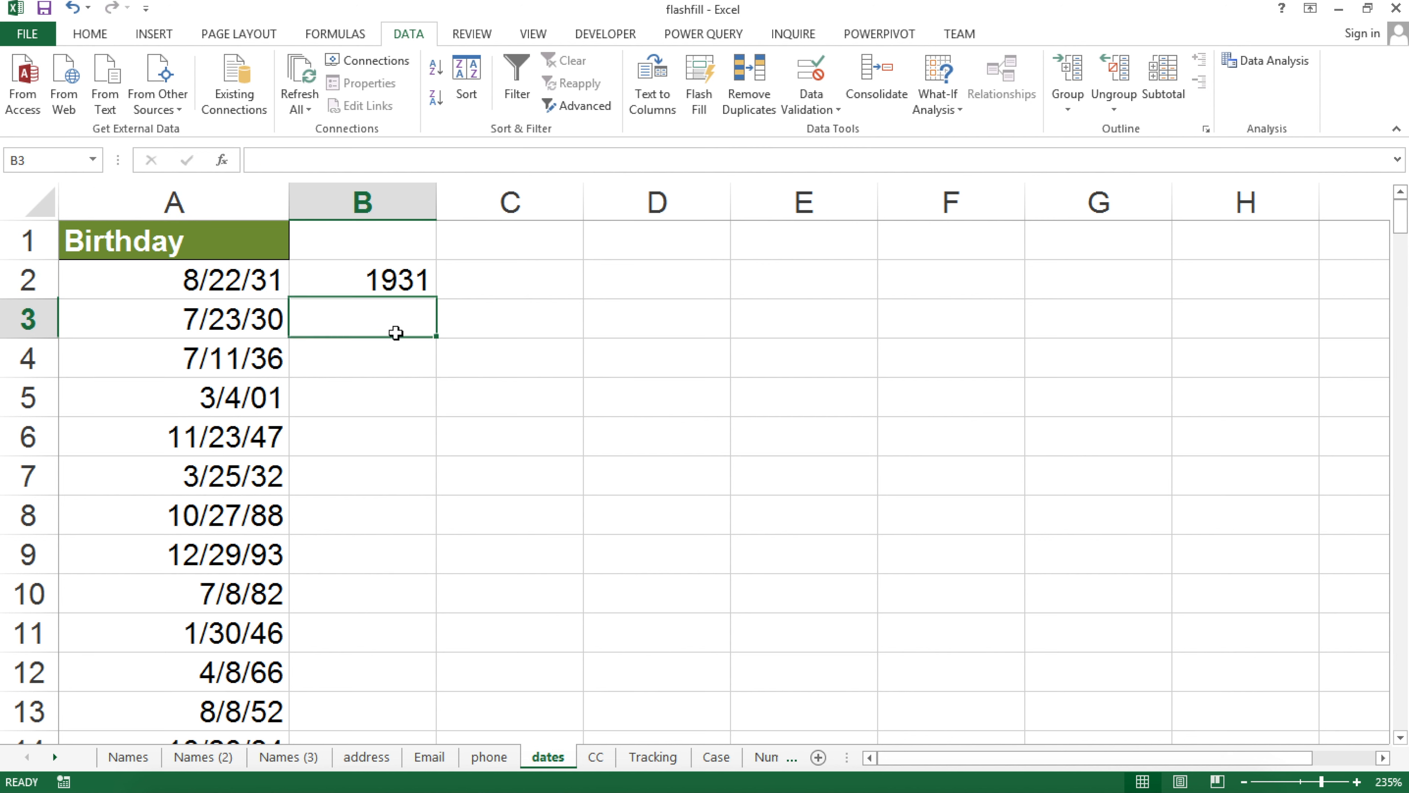
{"action": "left_click", "coordinate": [698, 91]}
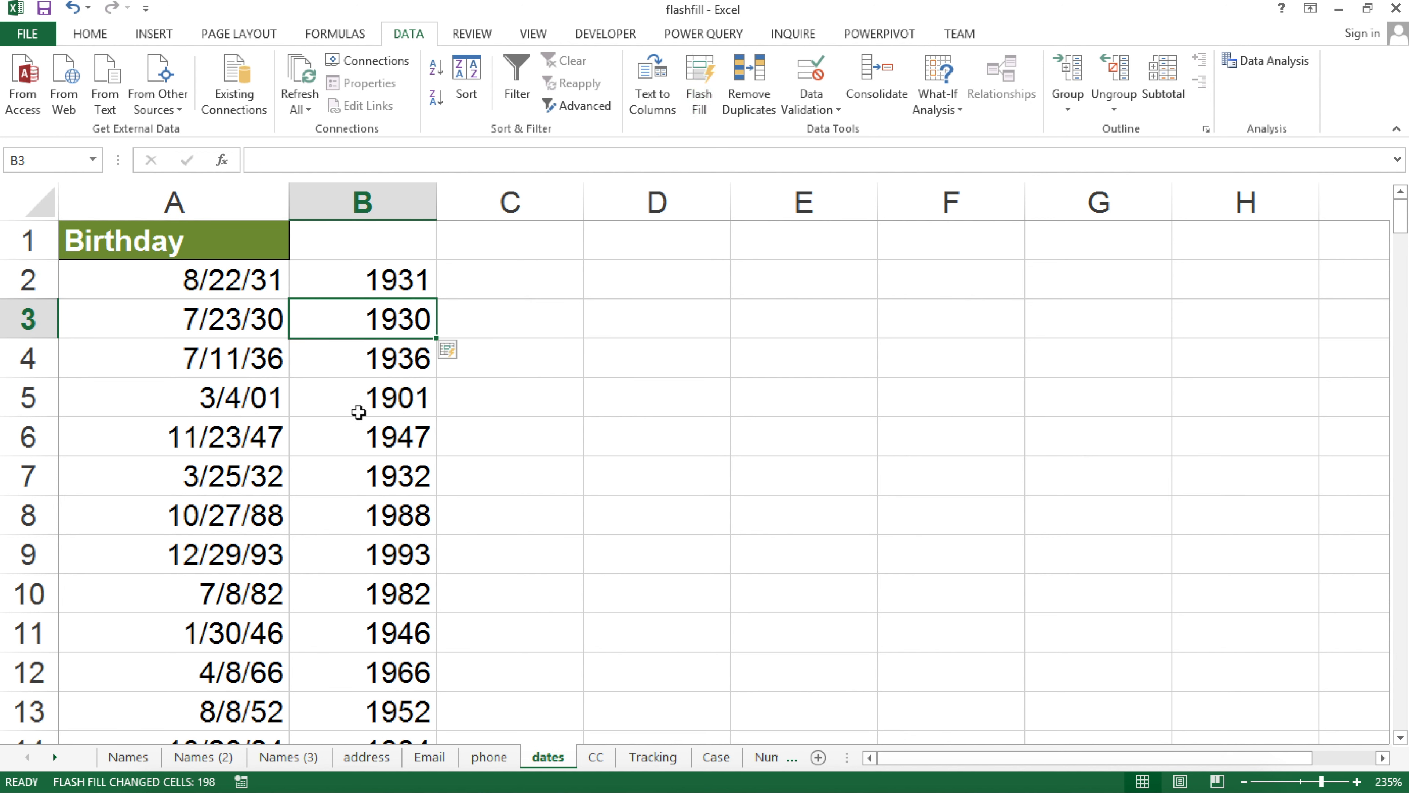
{"action": "left_click", "coordinate": [369, 403]}
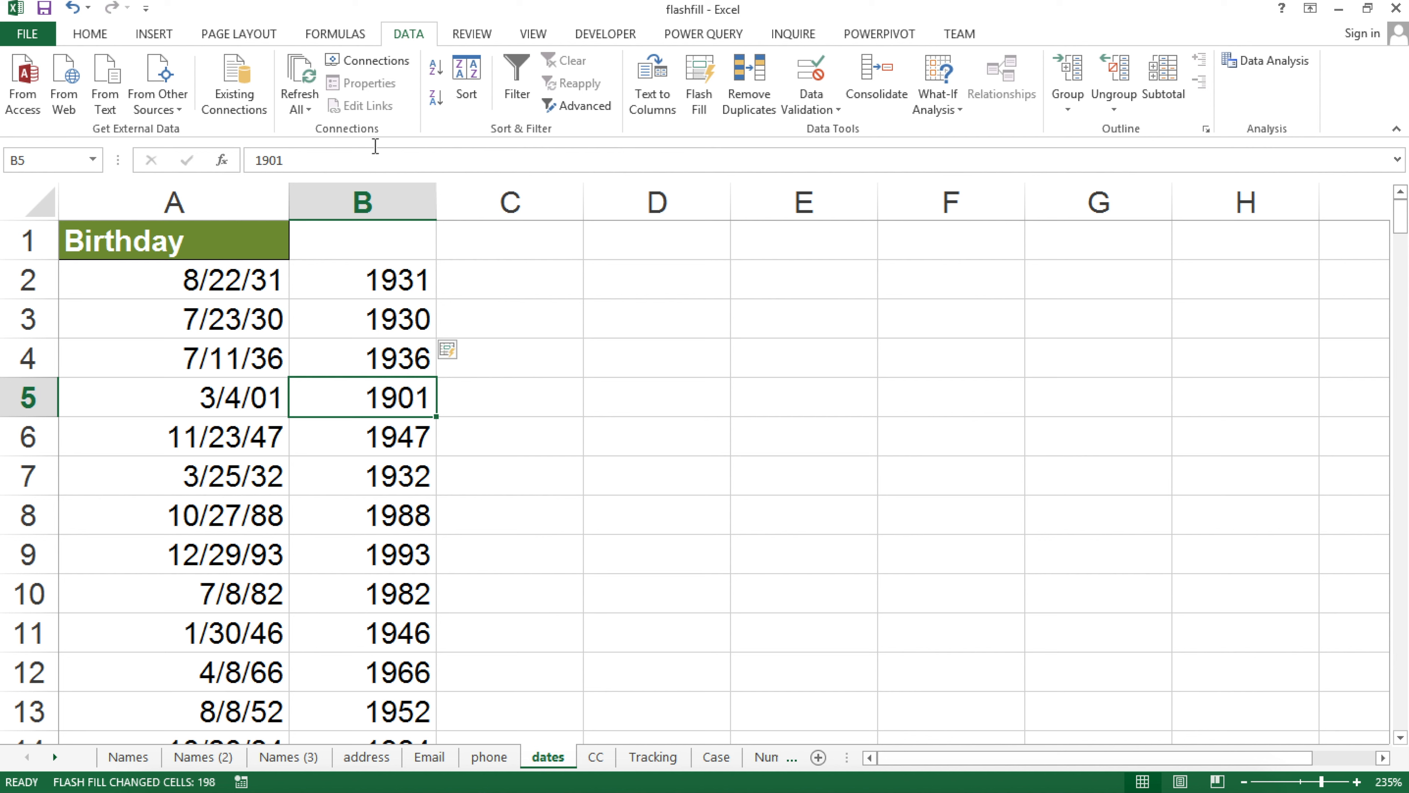
Check A5's 3/4/2001 date, then undo the flash-filled years so column B keeps only the 1931 example
{"action": "left_click", "coordinate": [216, 397]}
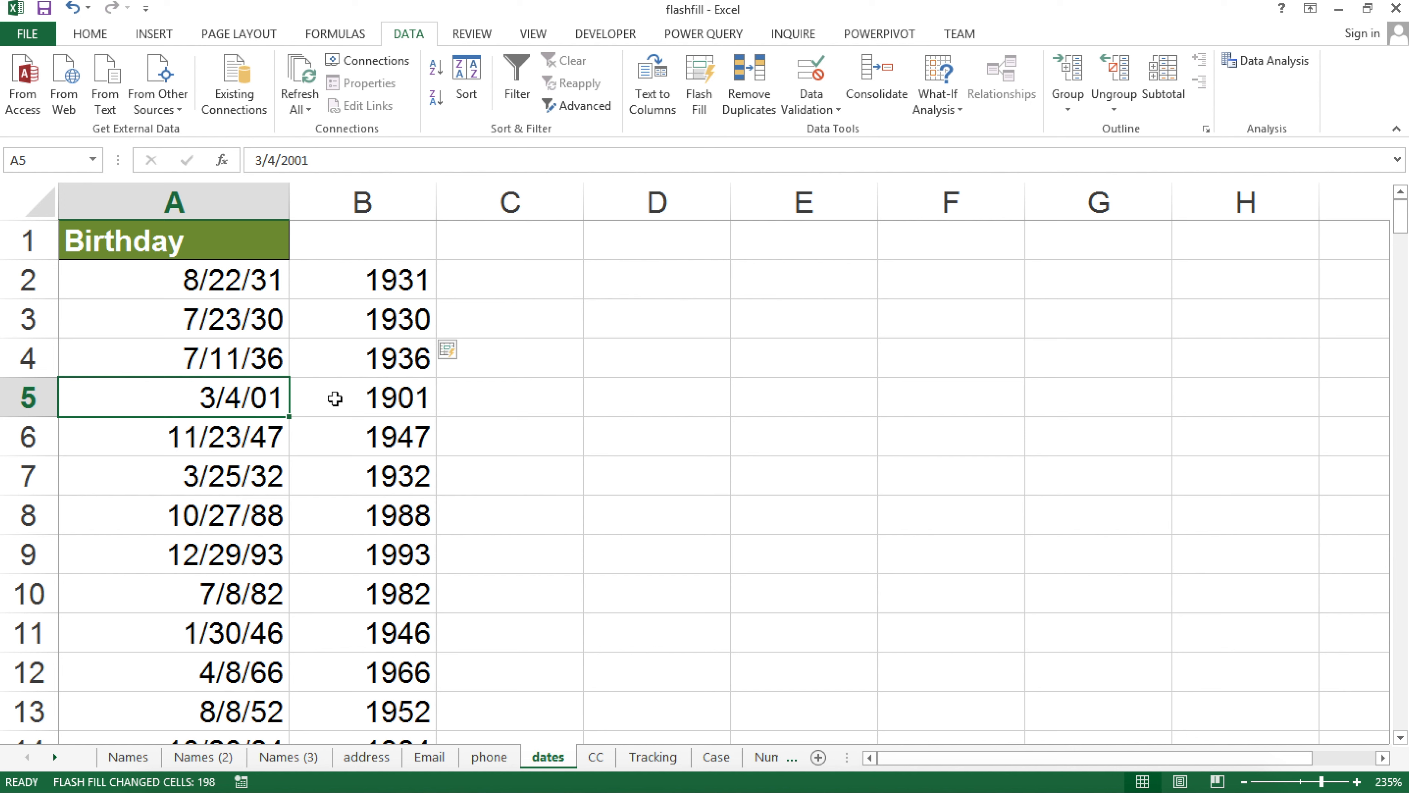
{"action": "key", "text": "ctrl+z"}
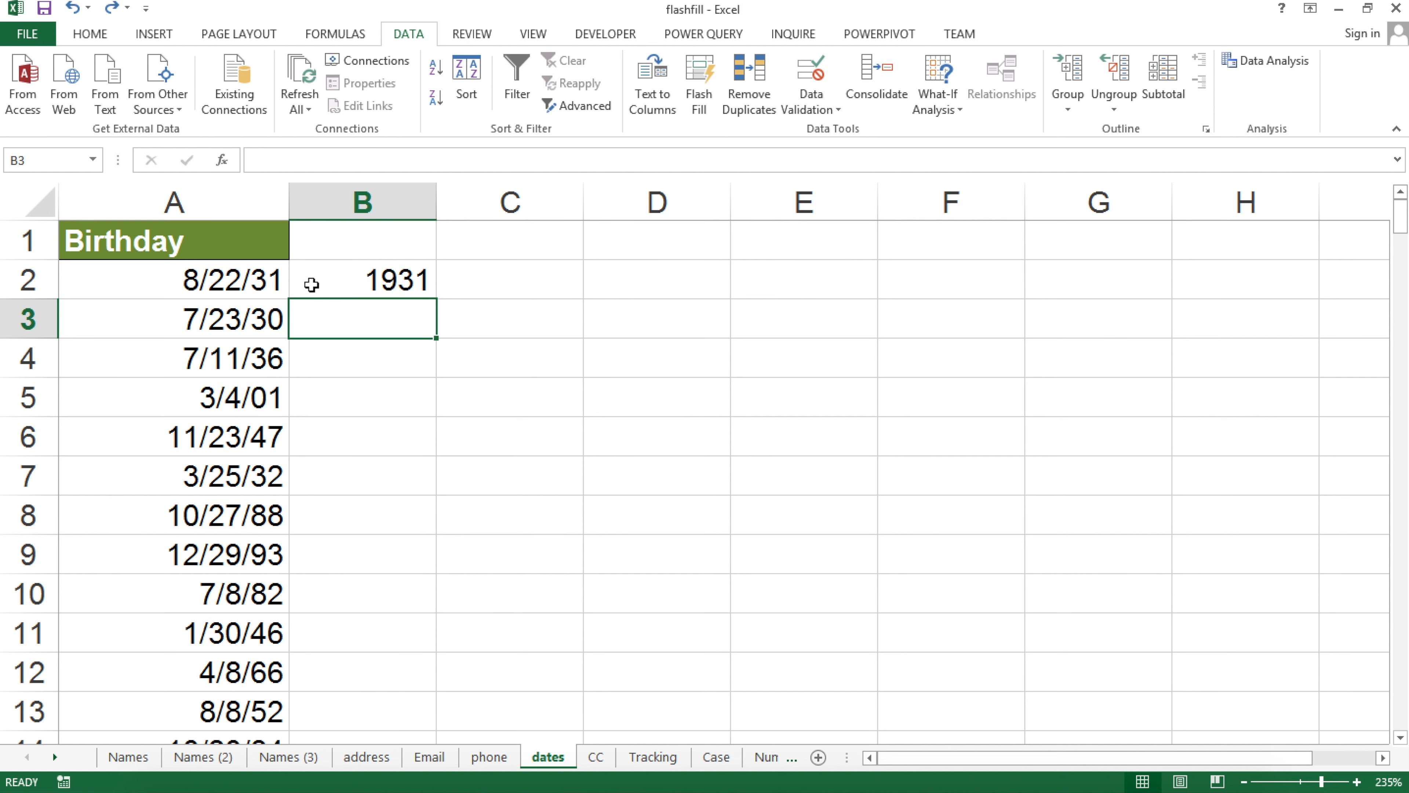
Format Birthday column A as dates in the 3/14/2012 style, showing four-digit years like 8/22/1931
{"action": "left_click", "coordinate": [230, 209]}
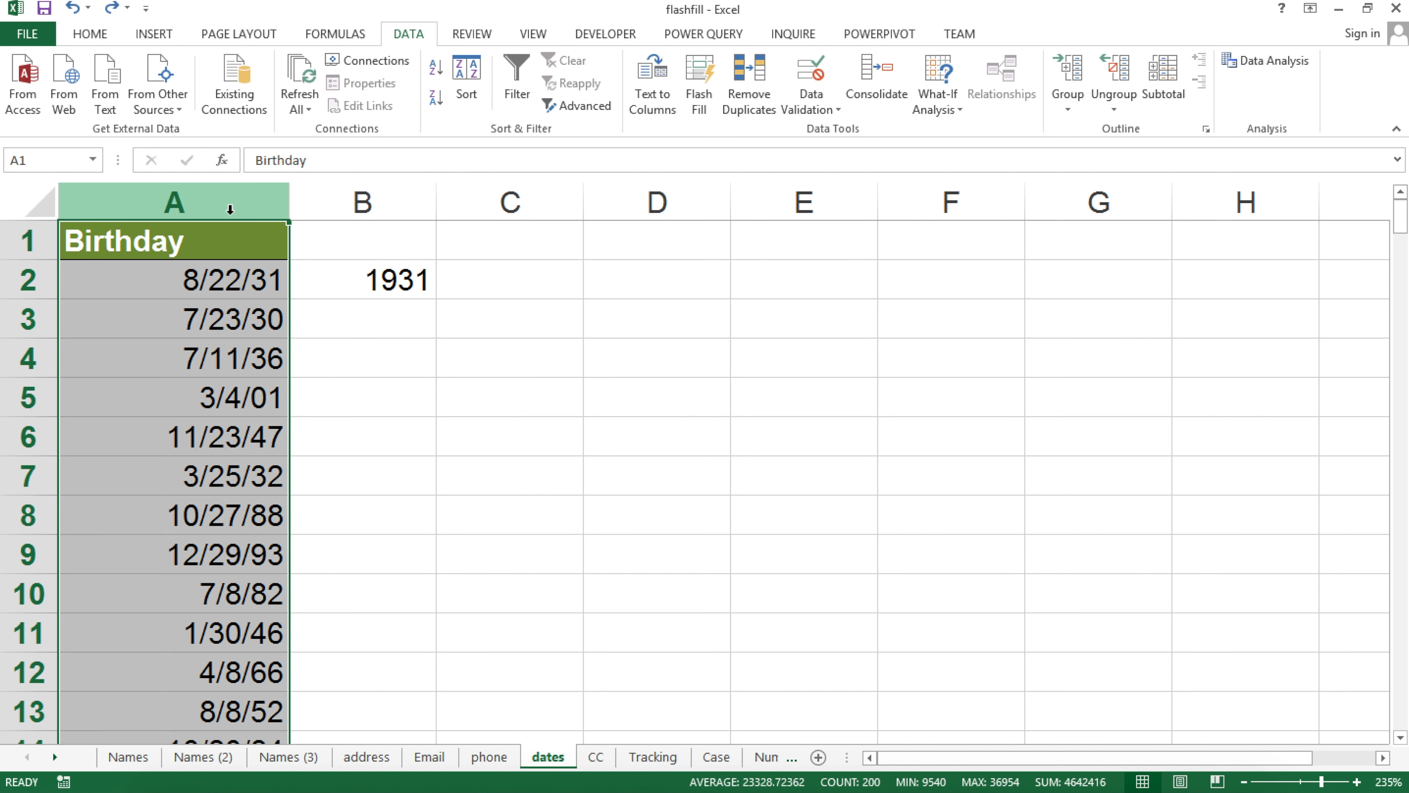
{"action": "left_click", "coordinate": [94, 35]}
{"action": "left_click", "coordinate": [742, 67]}
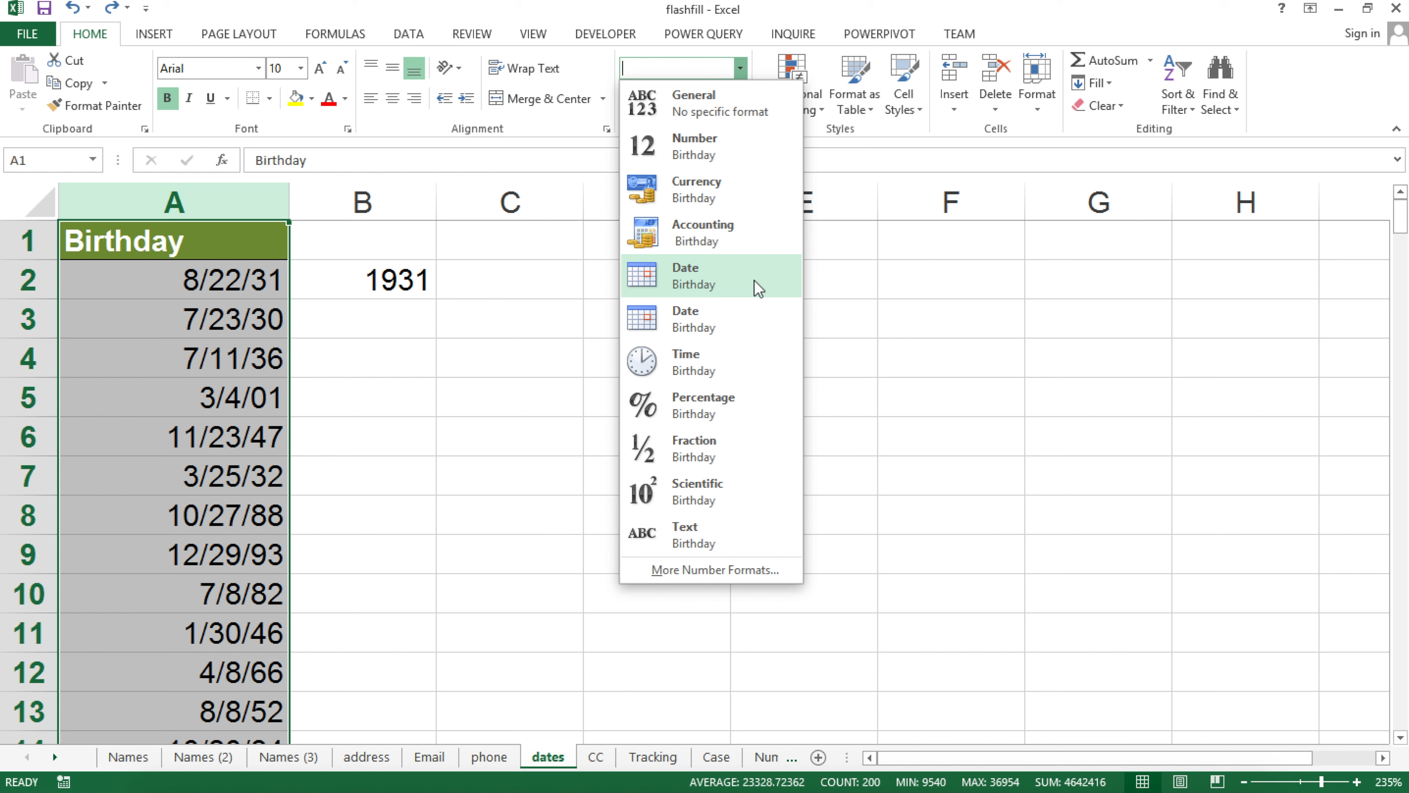
{"action": "left_click", "coordinate": [743, 297]}
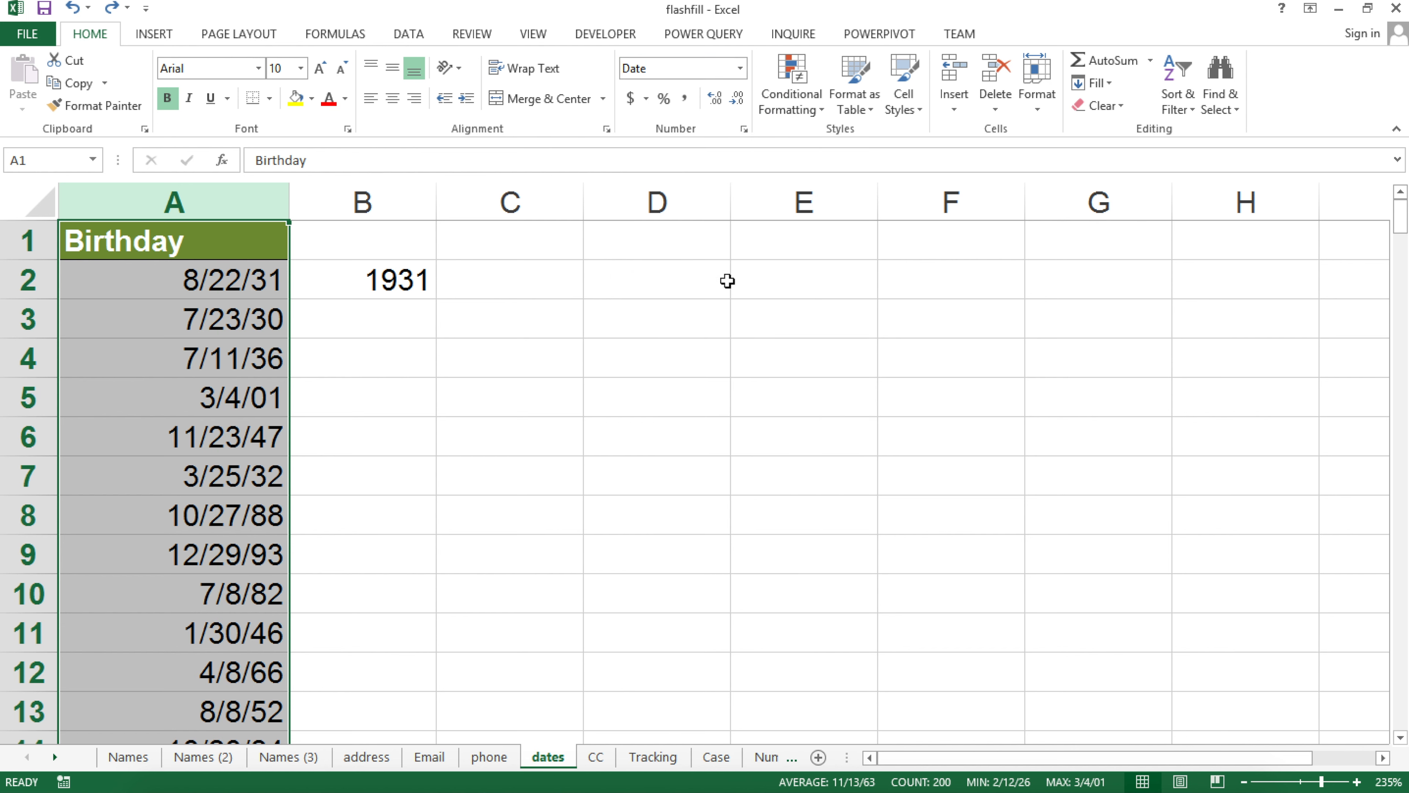
{"action": "right_click", "coordinate": [240, 200]}
{"action": "left_click", "coordinate": [330, 415]}
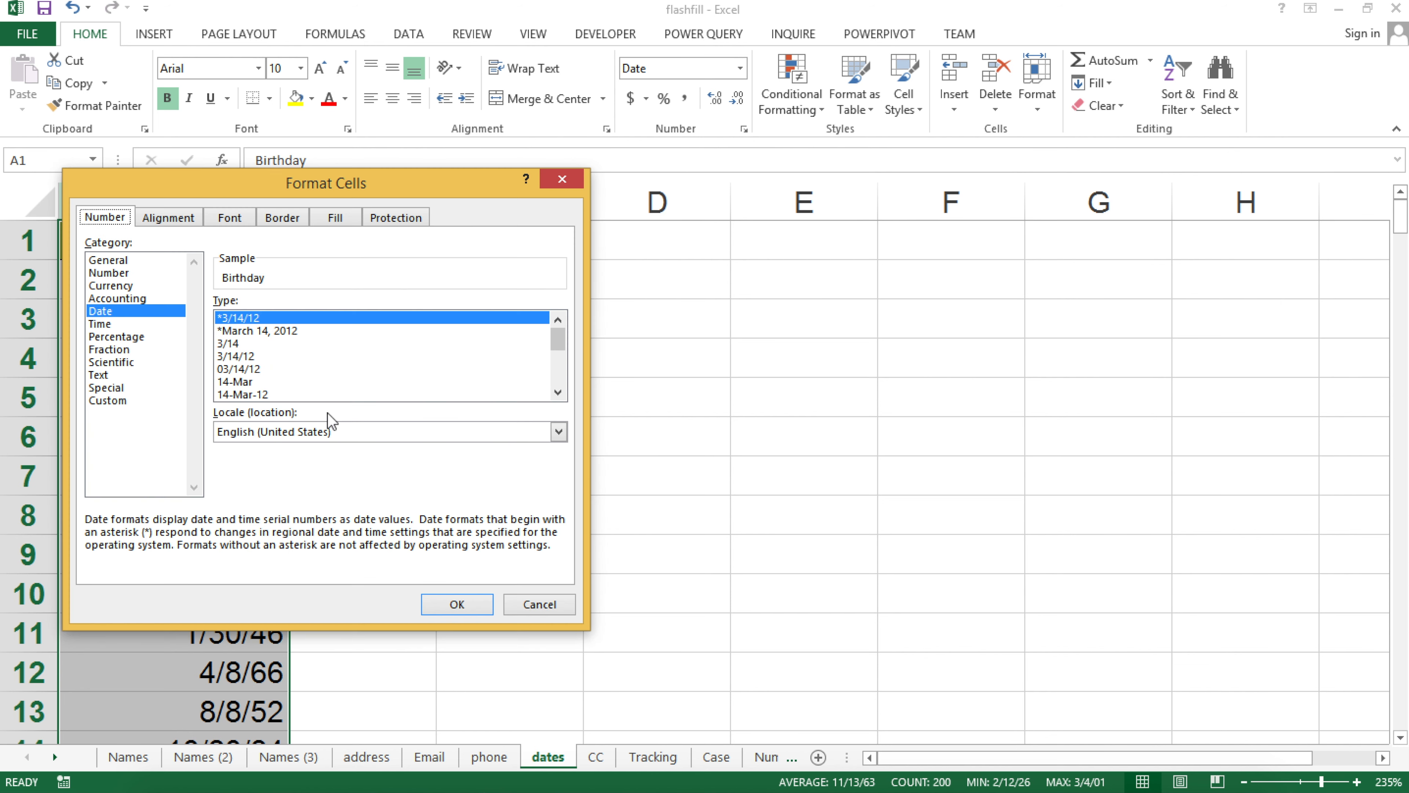
{"action": "mouse_move", "coordinate": [560, 335]}
{"action": "left_mouse_down"}
{"action": "mouse_move", "coordinate": [549, 363]}
{"action": "mouse_move", "coordinate": [561, 375]}
{"action": "mouse_move", "coordinate": [460, 390]}
{"action": "left_mouse_up"}
{"action": "left_click", "coordinate": [225, 382]}
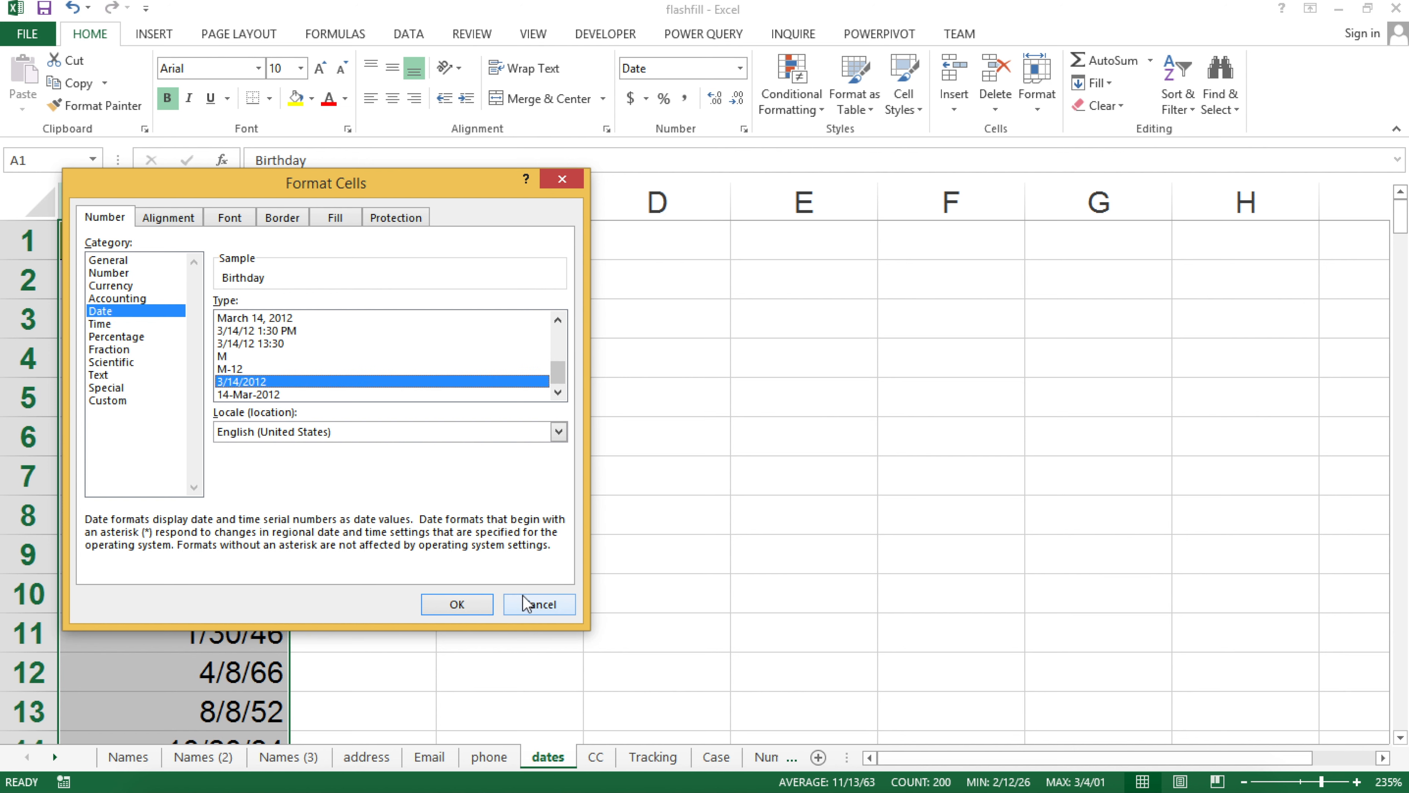
{"action": "left_click", "coordinate": [481, 604]}
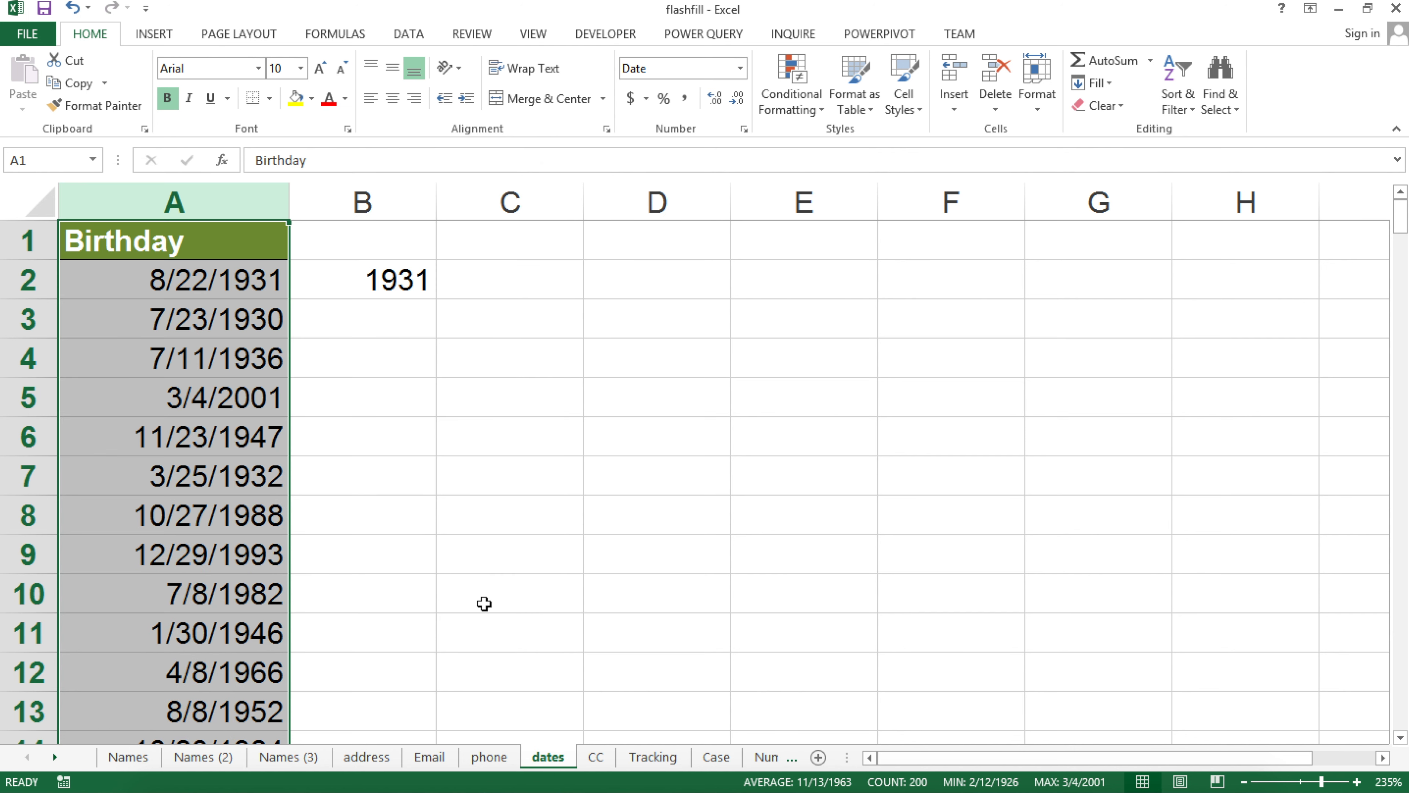
{"action": "left_click", "coordinate": [386, 281]}
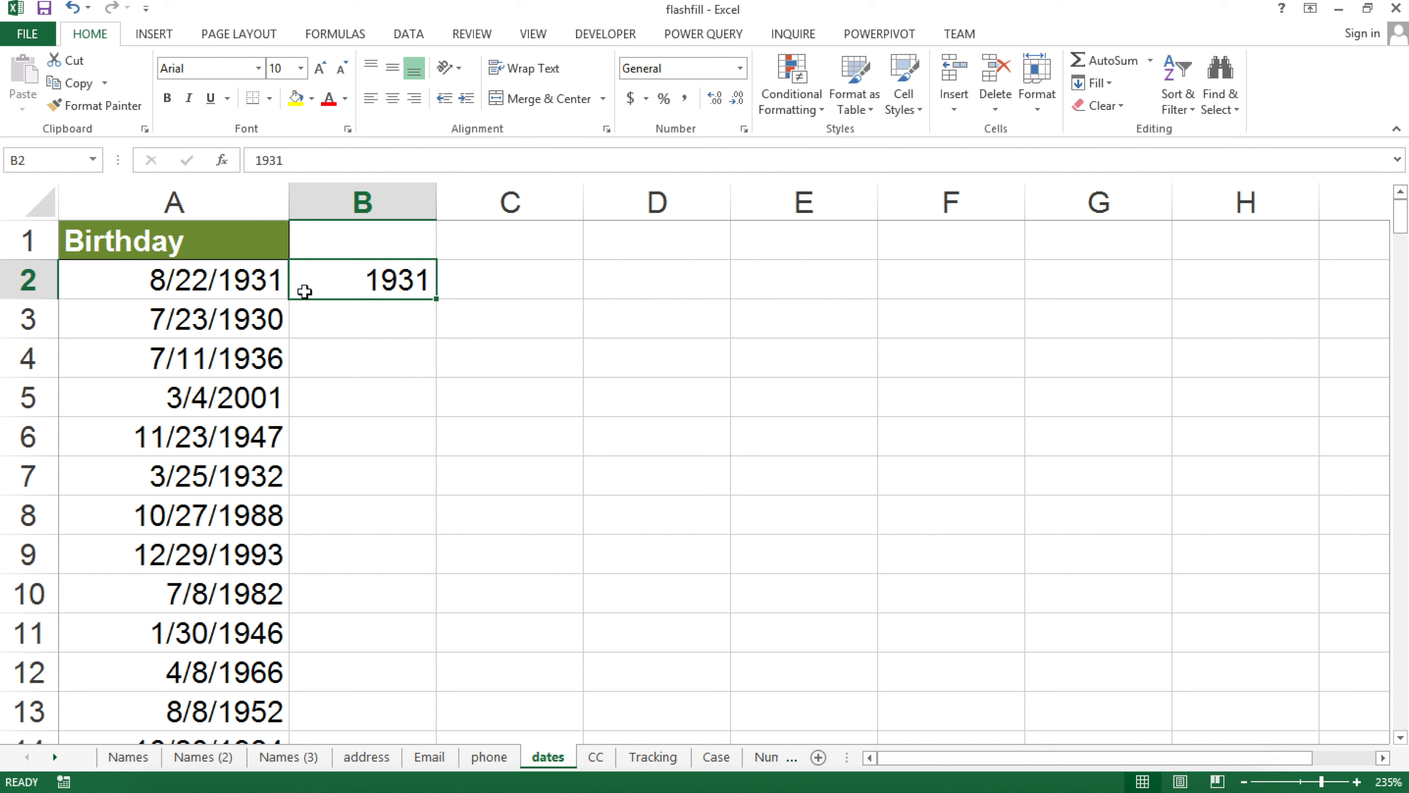
{"action": "left_click", "coordinate": [324, 327]}
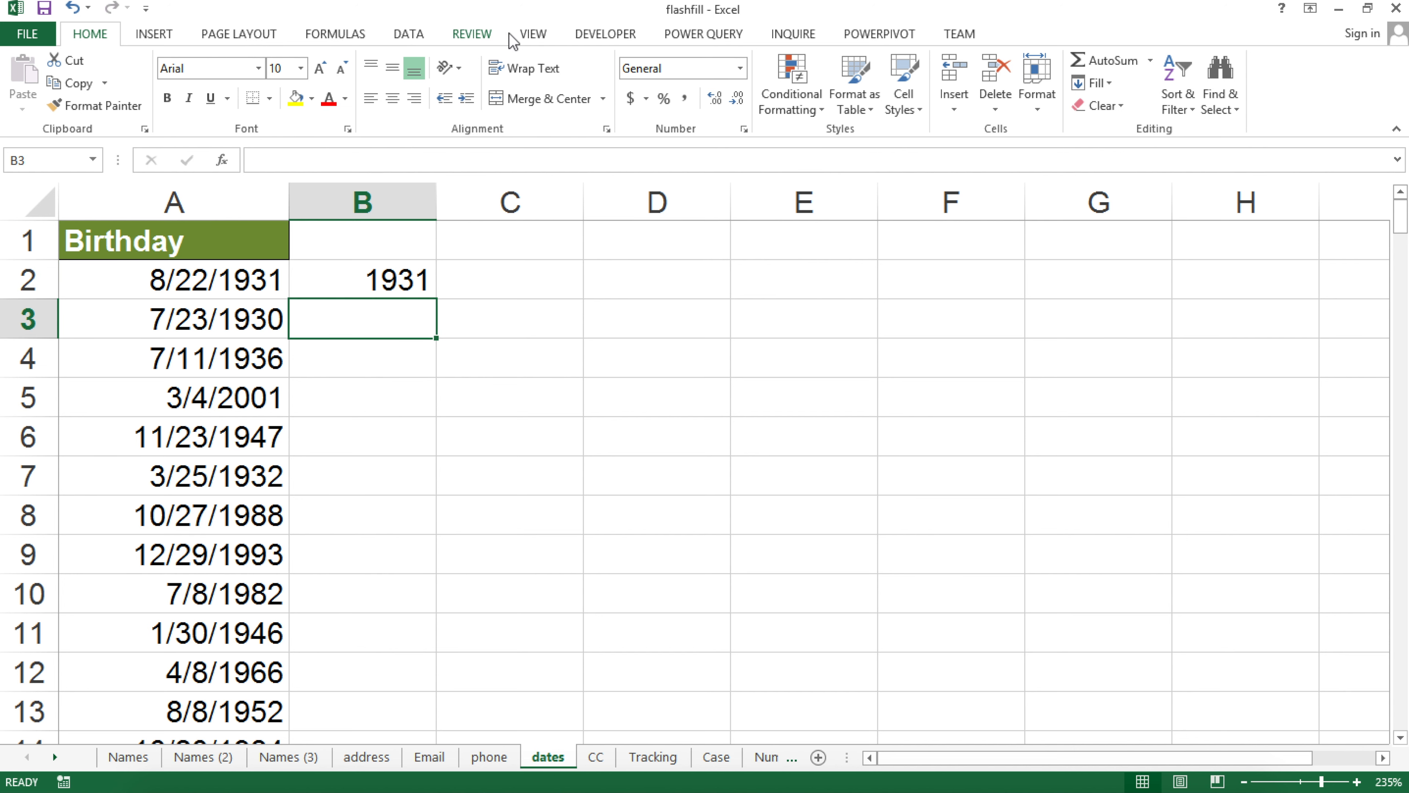
Flash Fill column B with birth years from B3, now correctly giving 2001 for 3/4/2001
{"action": "left_click", "coordinate": [410, 35]}
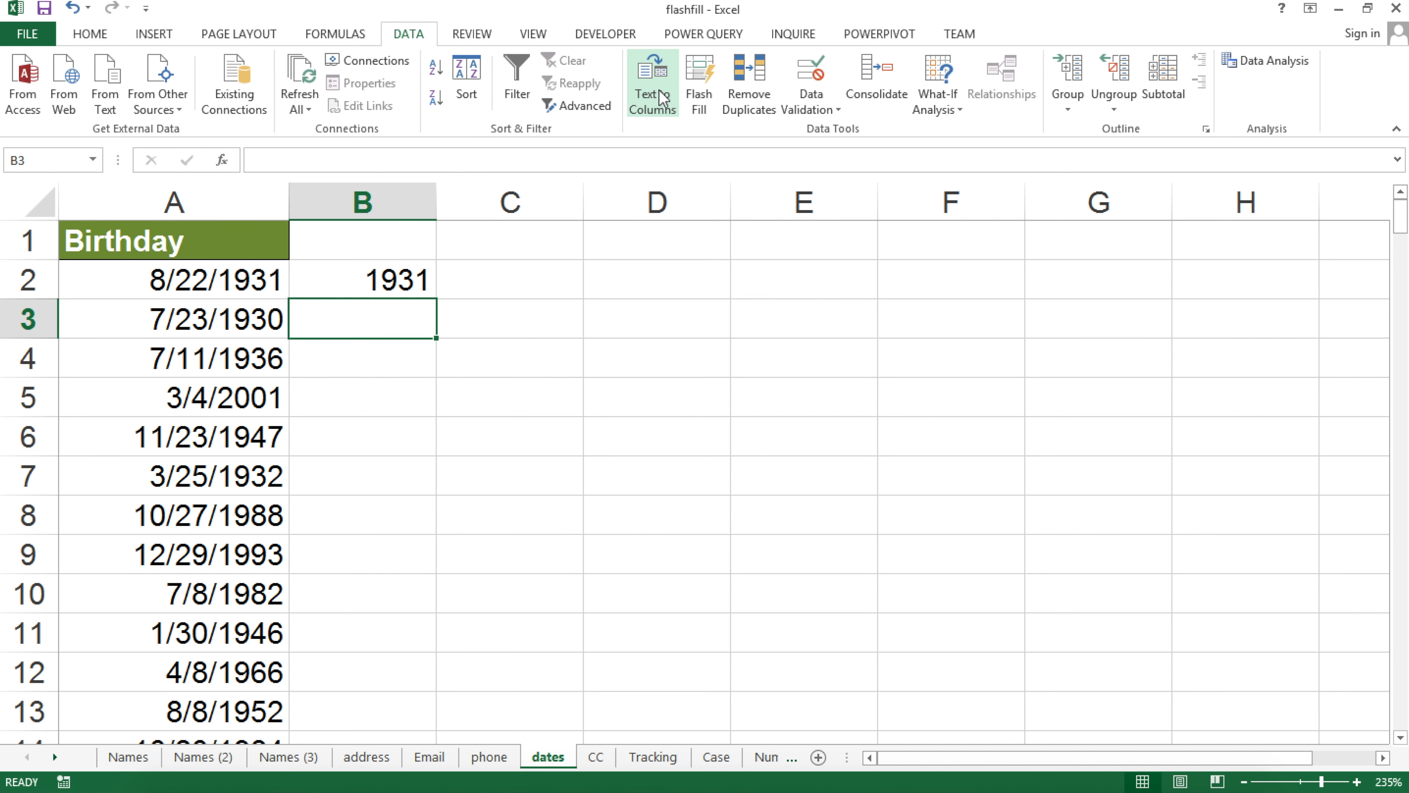
{"action": "left_click", "coordinate": [710, 103]}
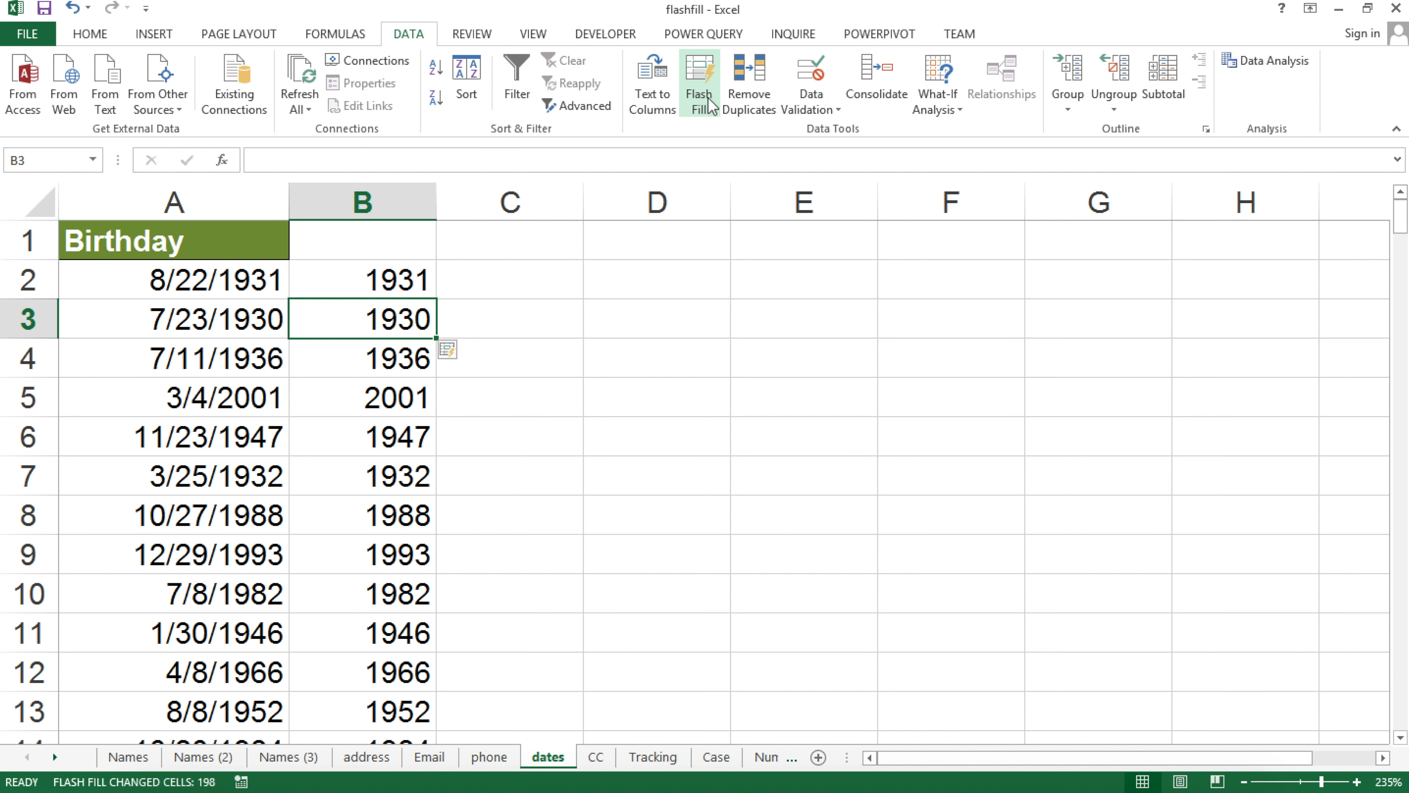
{"action": "left_click", "coordinate": [225, 280]}
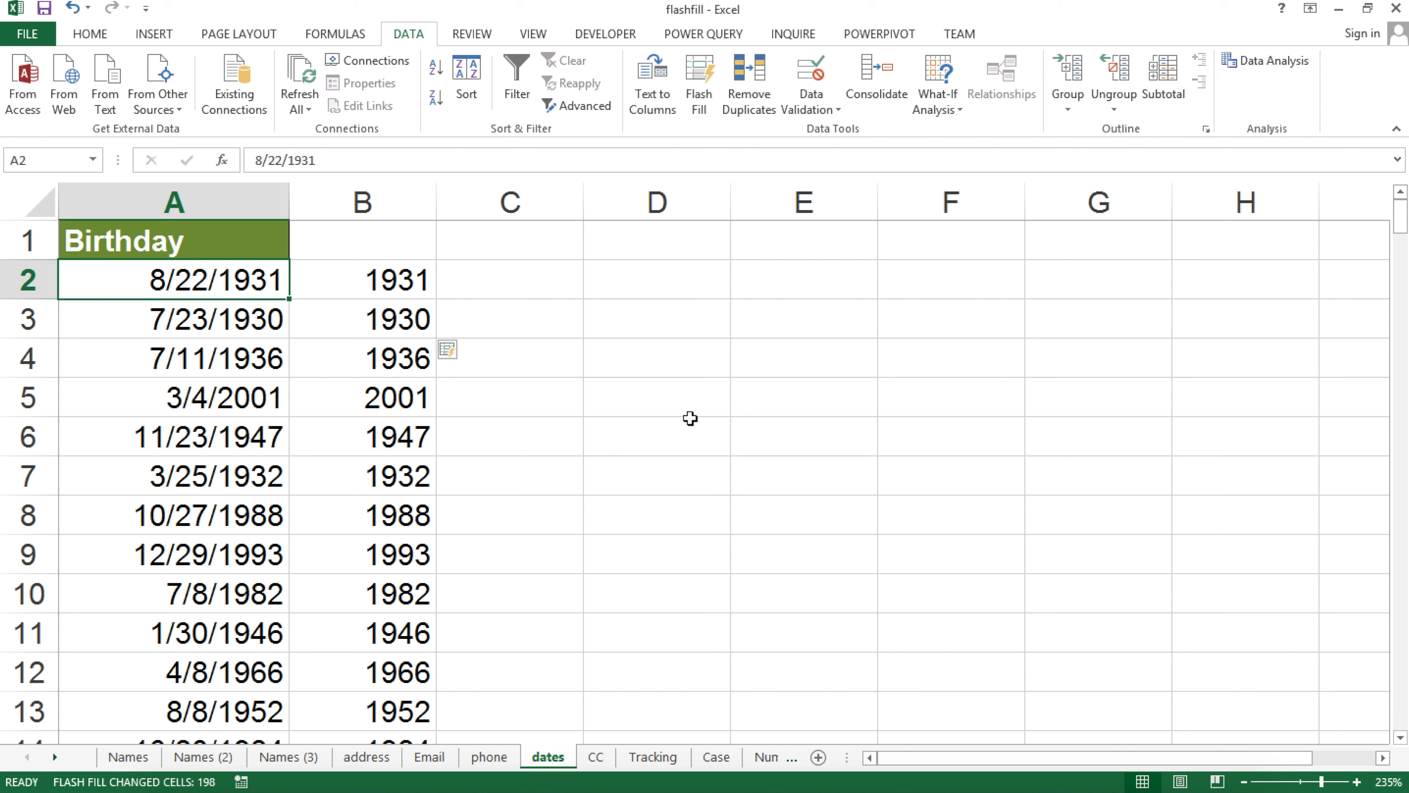
Undo the Flash Fill and enter the formula =YEAR(A2) in B2
{"action": "key", "text": "ctrl+z"}
{"action": "left_click", "coordinate": [388, 279]}
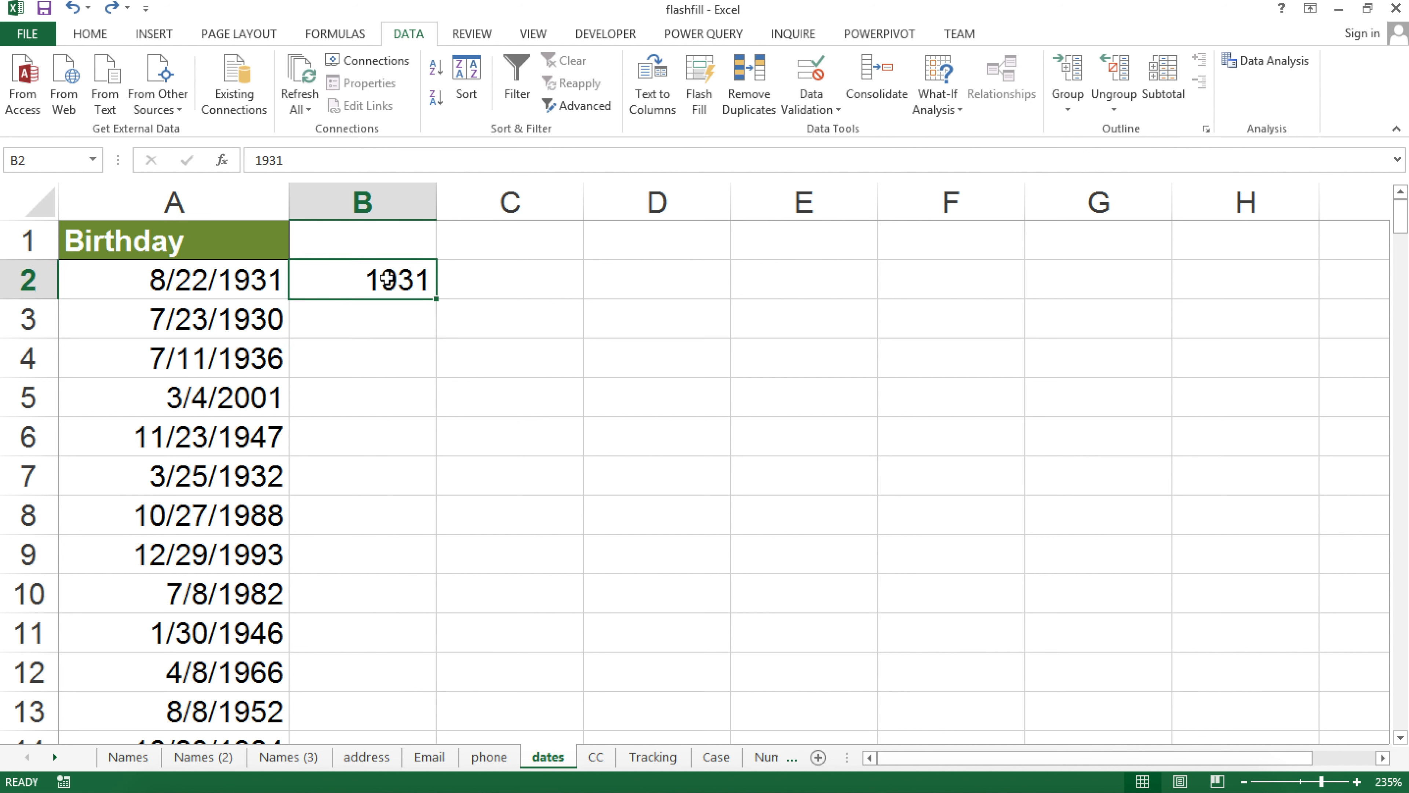
{"action": "type", "text": "=year"}
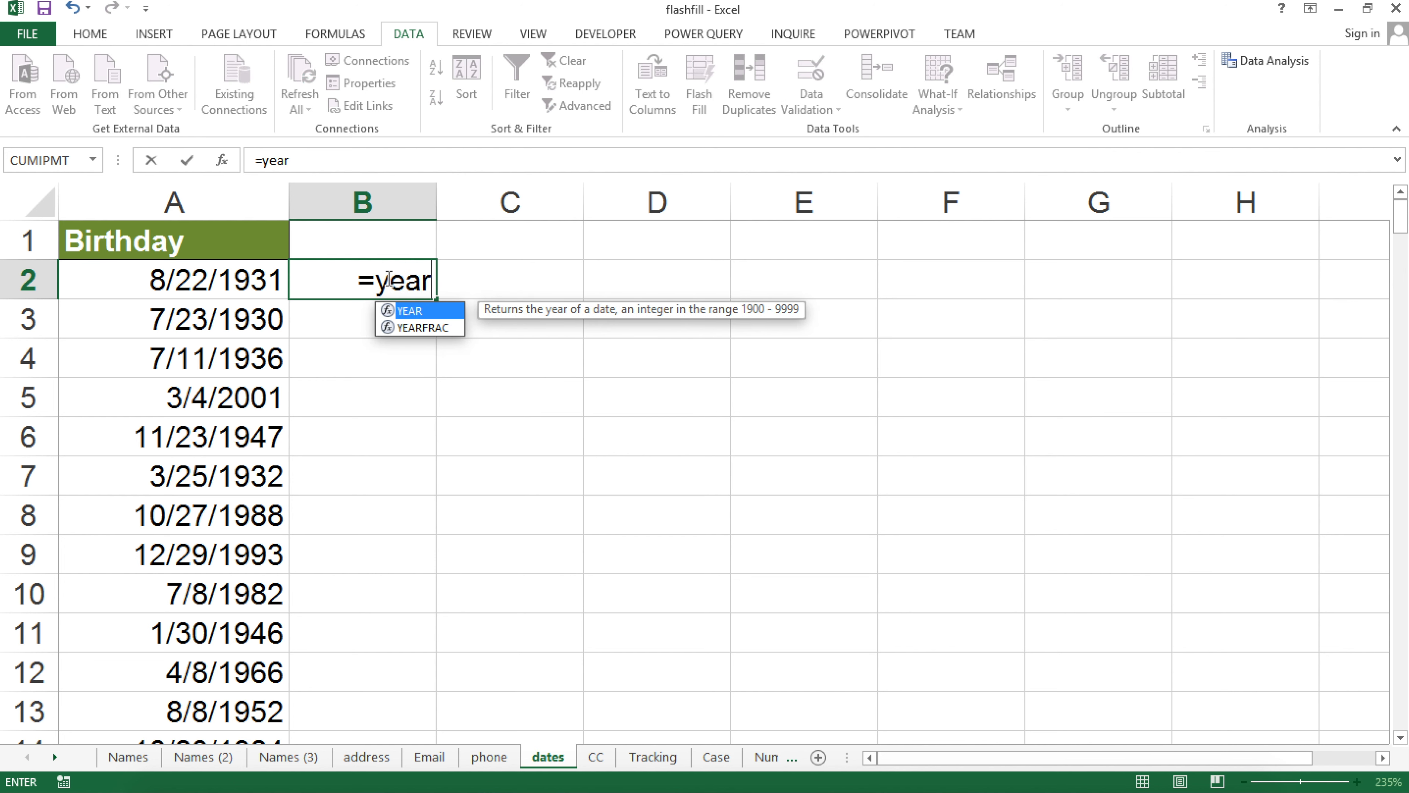
{"action": "key", "text": "Tab"}
{"action": "left_click", "coordinate": [248, 282]}
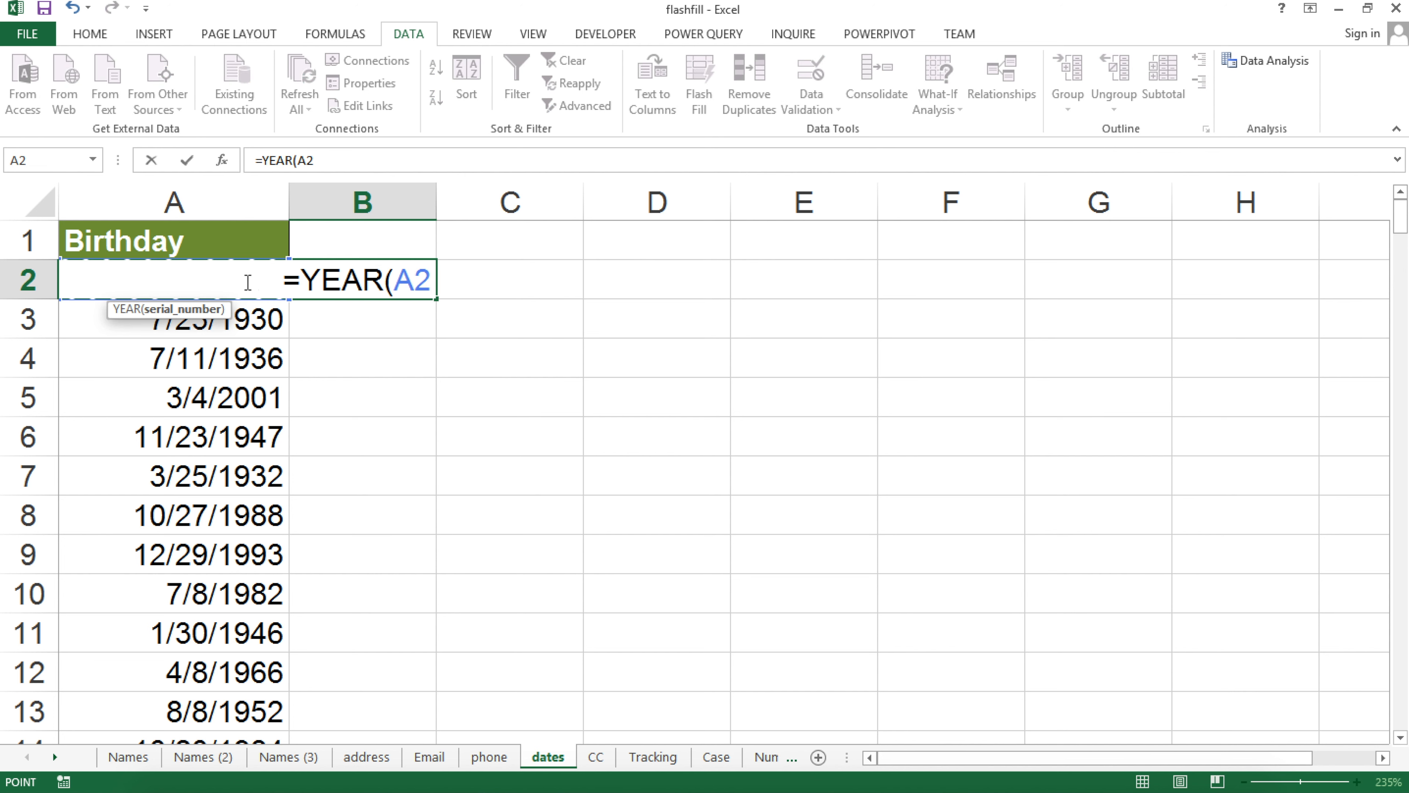
{"action": "type", "text": ")"}
{"action": "key", "text": "Return"}
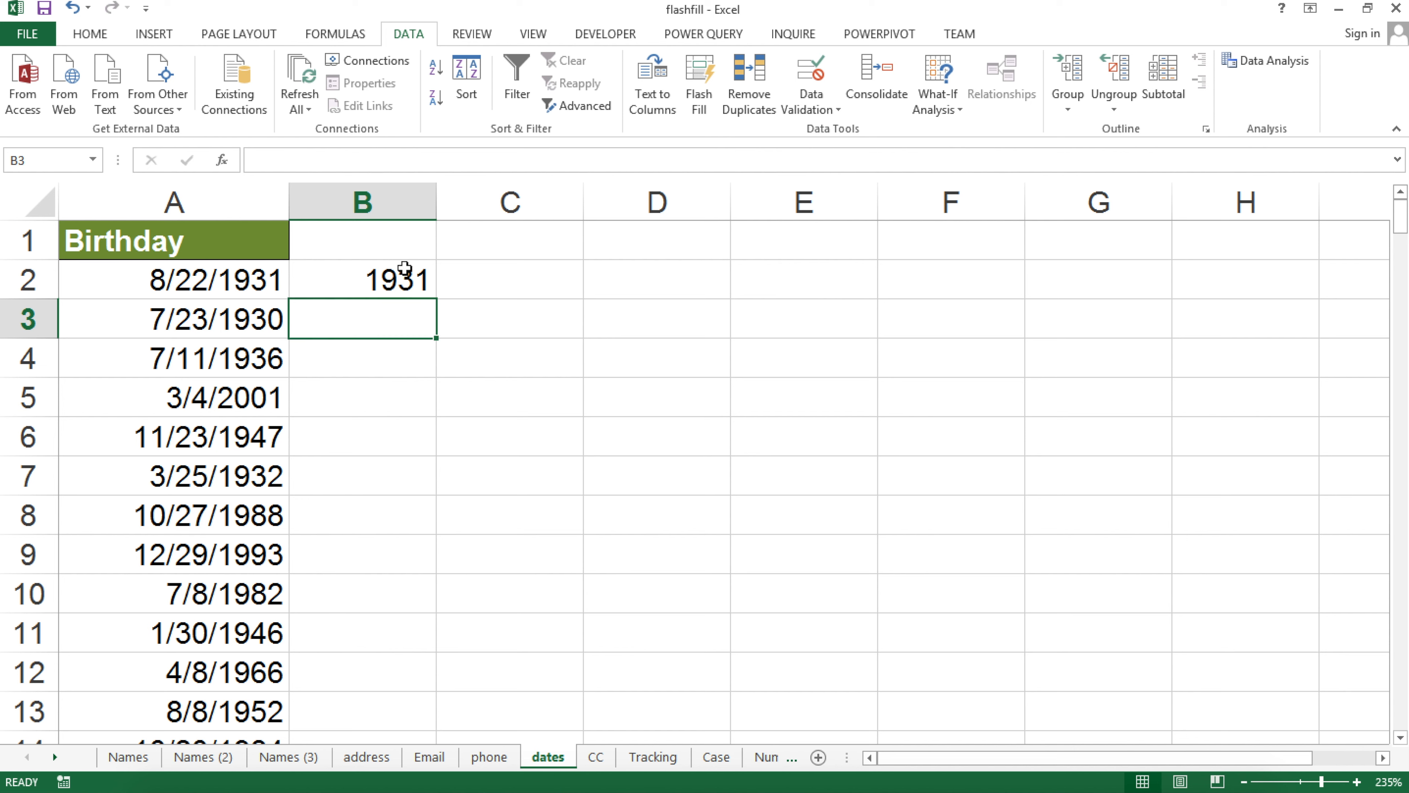
Copy the =YEAR(A2) formula down column B and inspect it without changes
{"action": "left_click", "coordinate": [424, 279]}
{"action": "double_click", "coordinate": [434, 299]}
{"action": "double_click", "coordinate": [403, 277]}
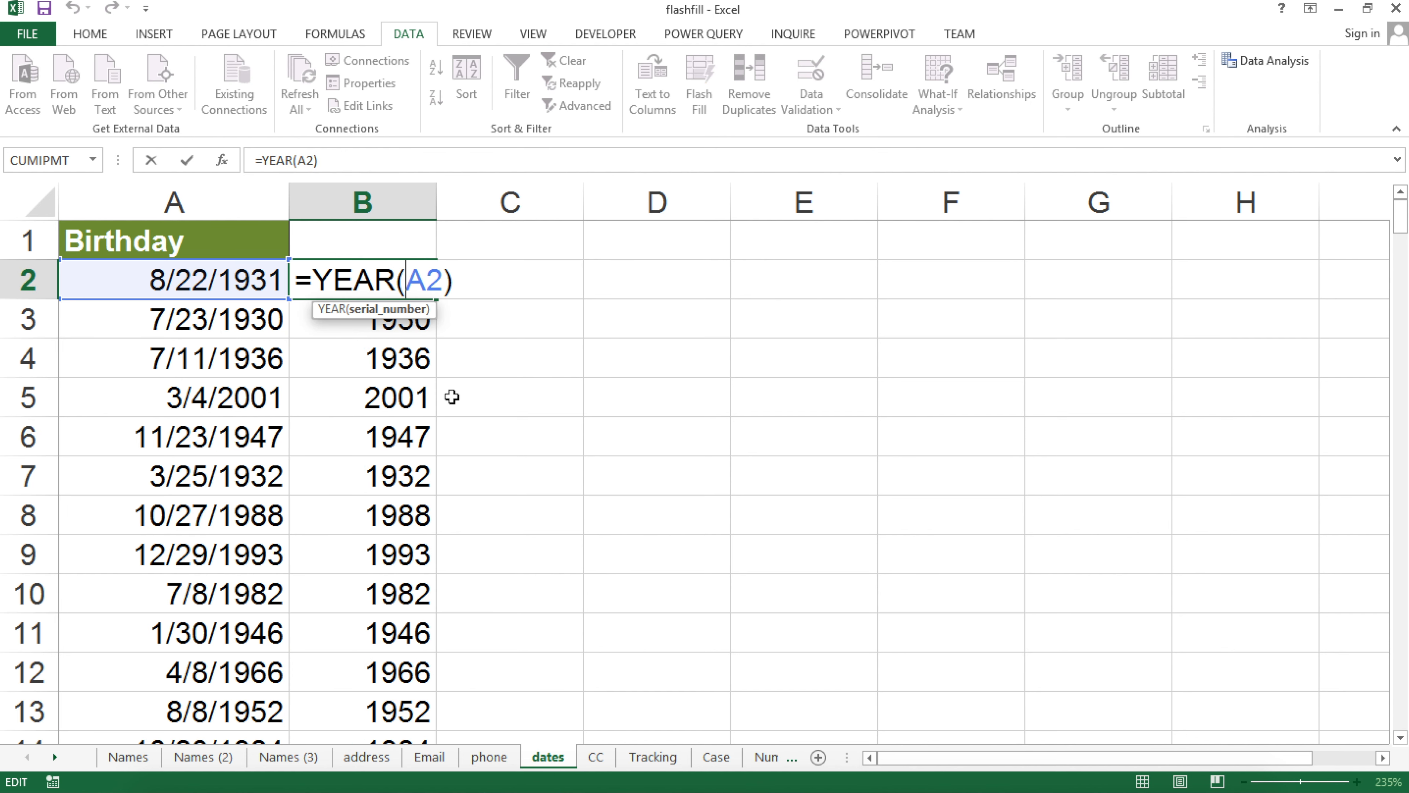
{"action": "key", "text": "Escape"}
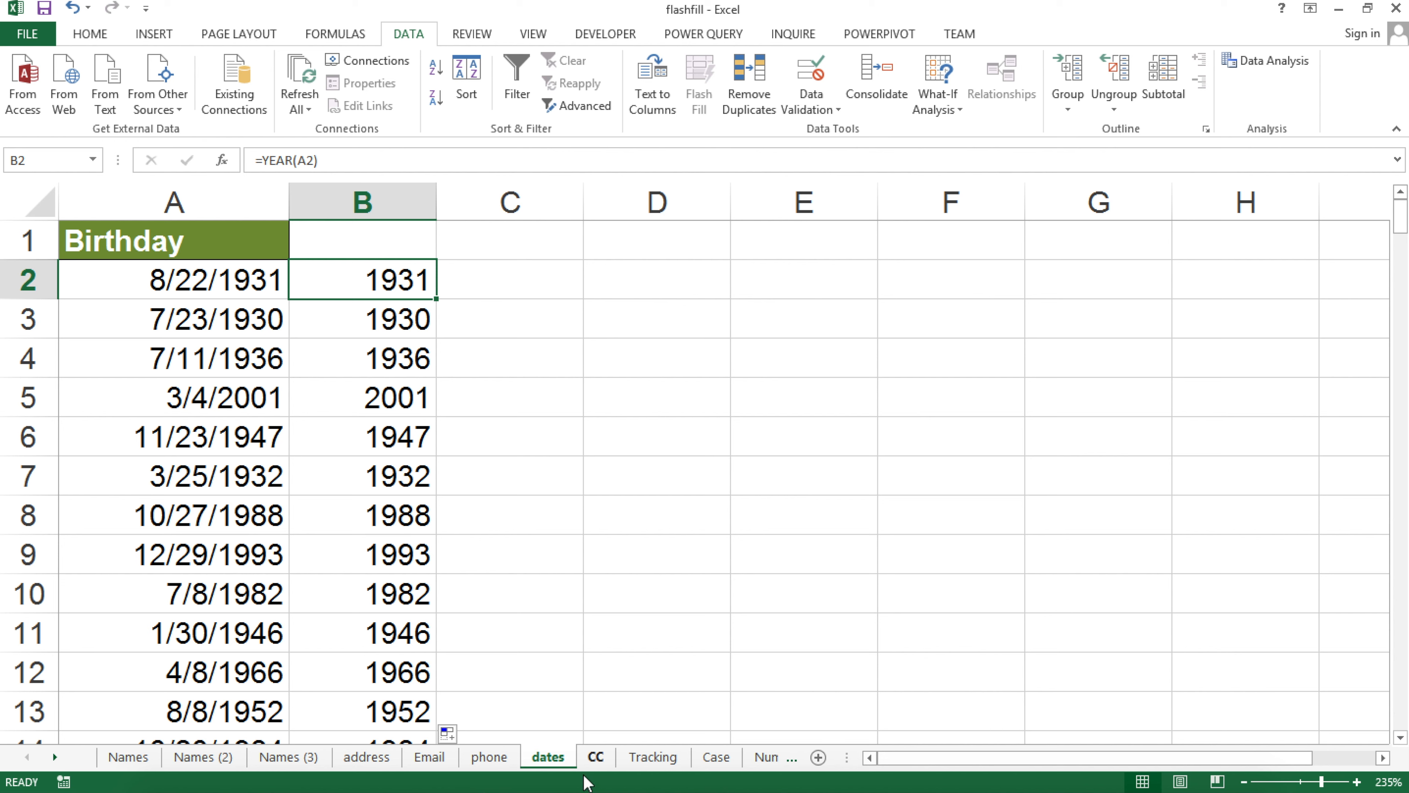
On the CC sheet, enter the first card's last four digits in D2
{"action": "left_click", "coordinate": [595, 759]}
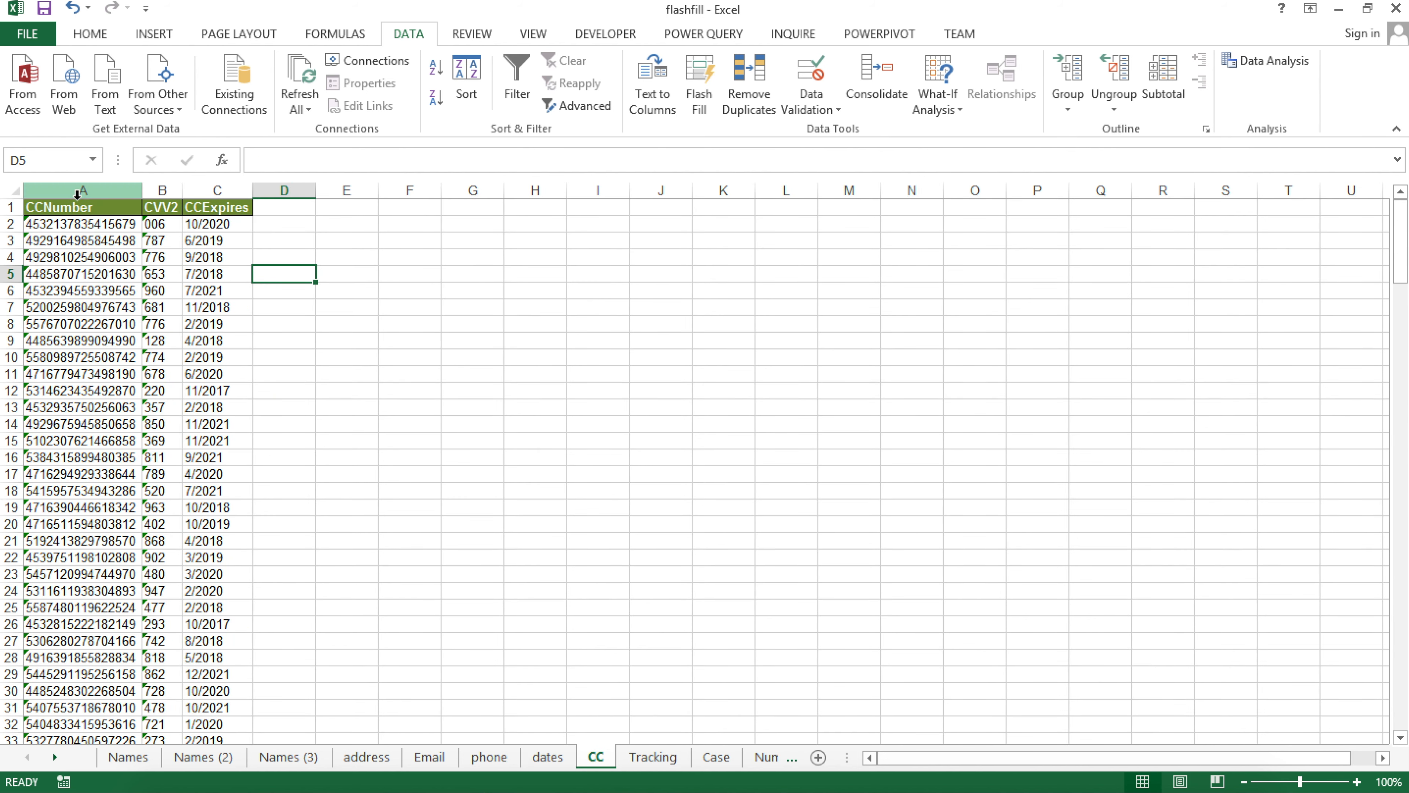
{"action": "left_click", "coordinate": [77, 211]}
{"action": "scroll", "coordinate": [77, 211], "scroll_direction": "up", "scroll_amount": 9}
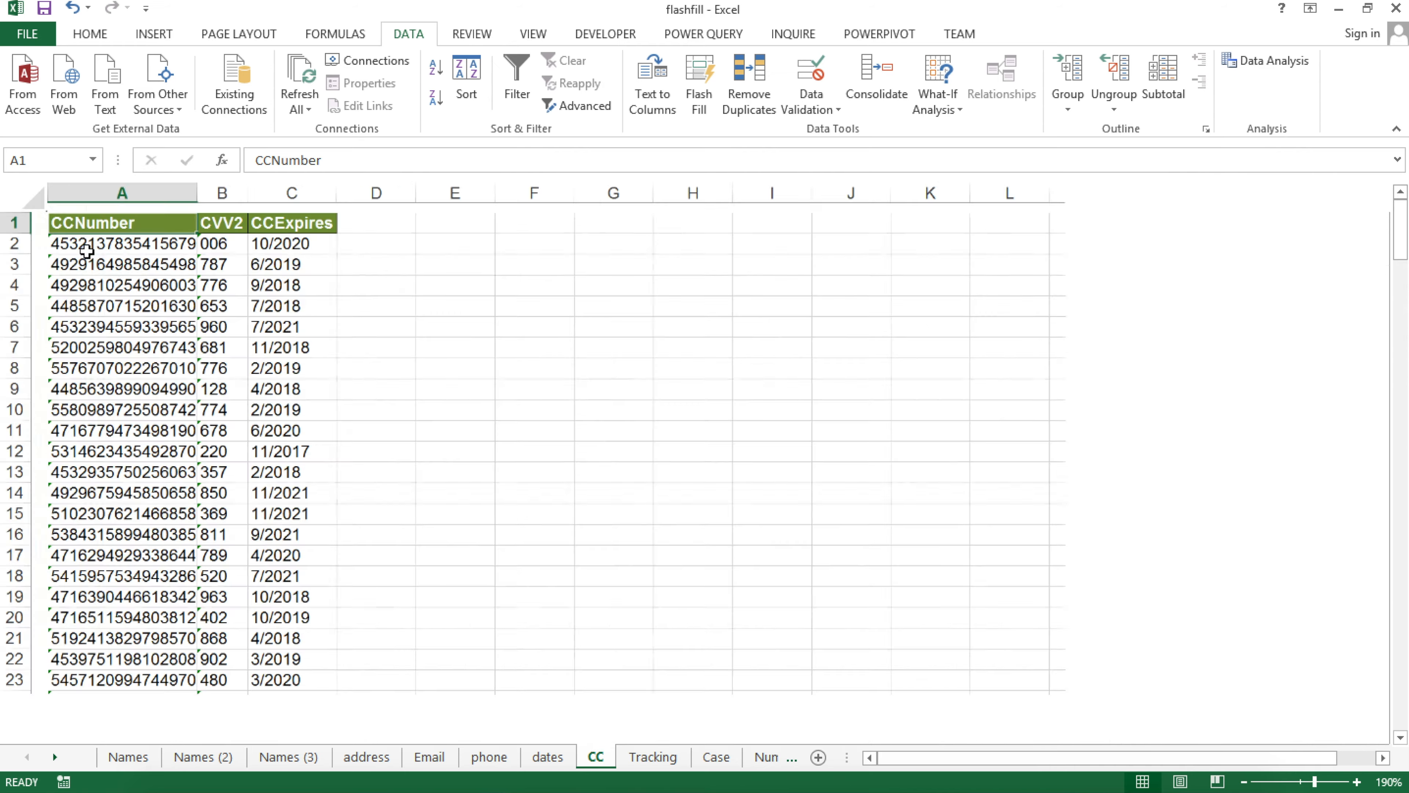
{"action": "scroll", "coordinate": [86, 254], "scroll_direction": "up", "scroll_amount": 2}
{"action": "scroll", "coordinate": [94, 255], "scroll_direction": "down", "scroll_amount": 2}
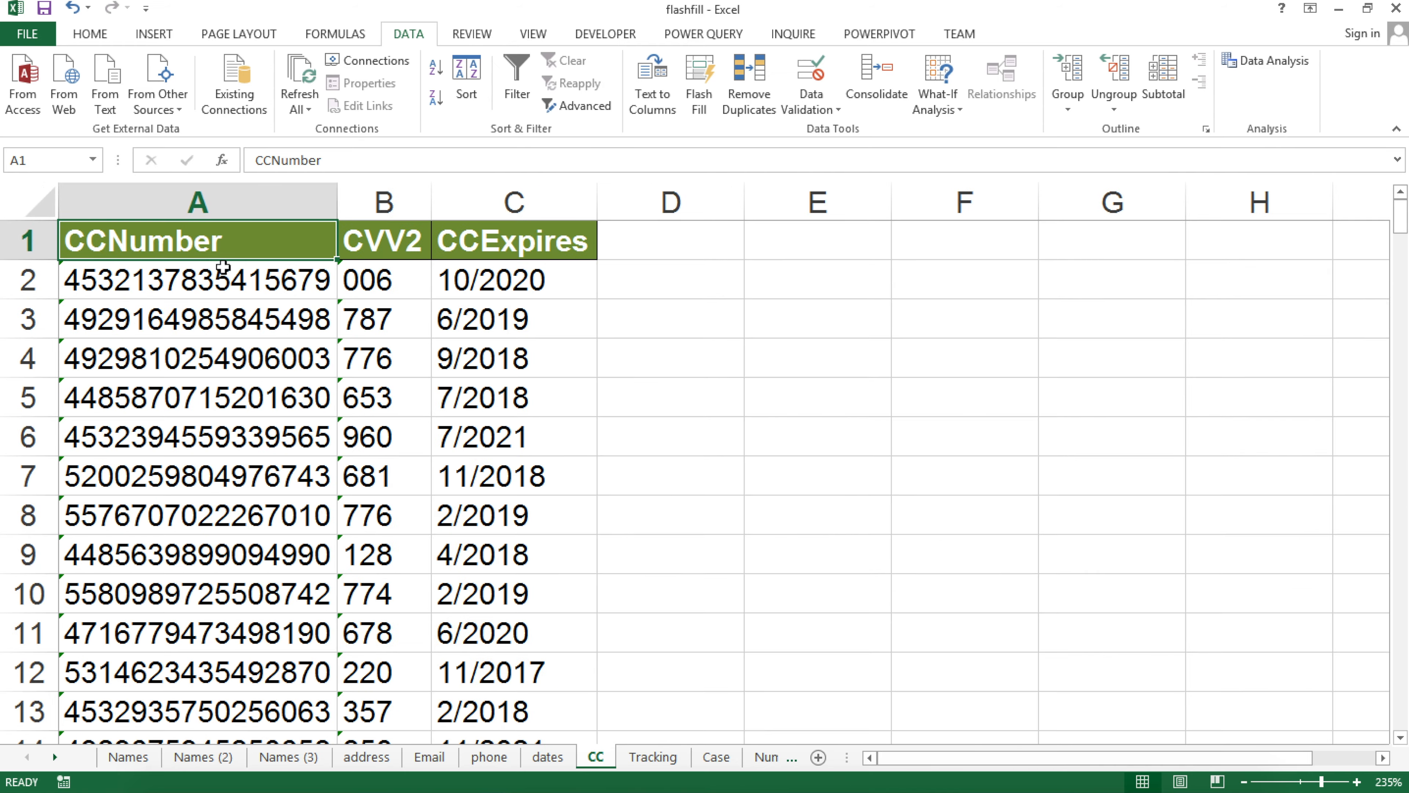
{"action": "left_click", "coordinate": [273, 282]}
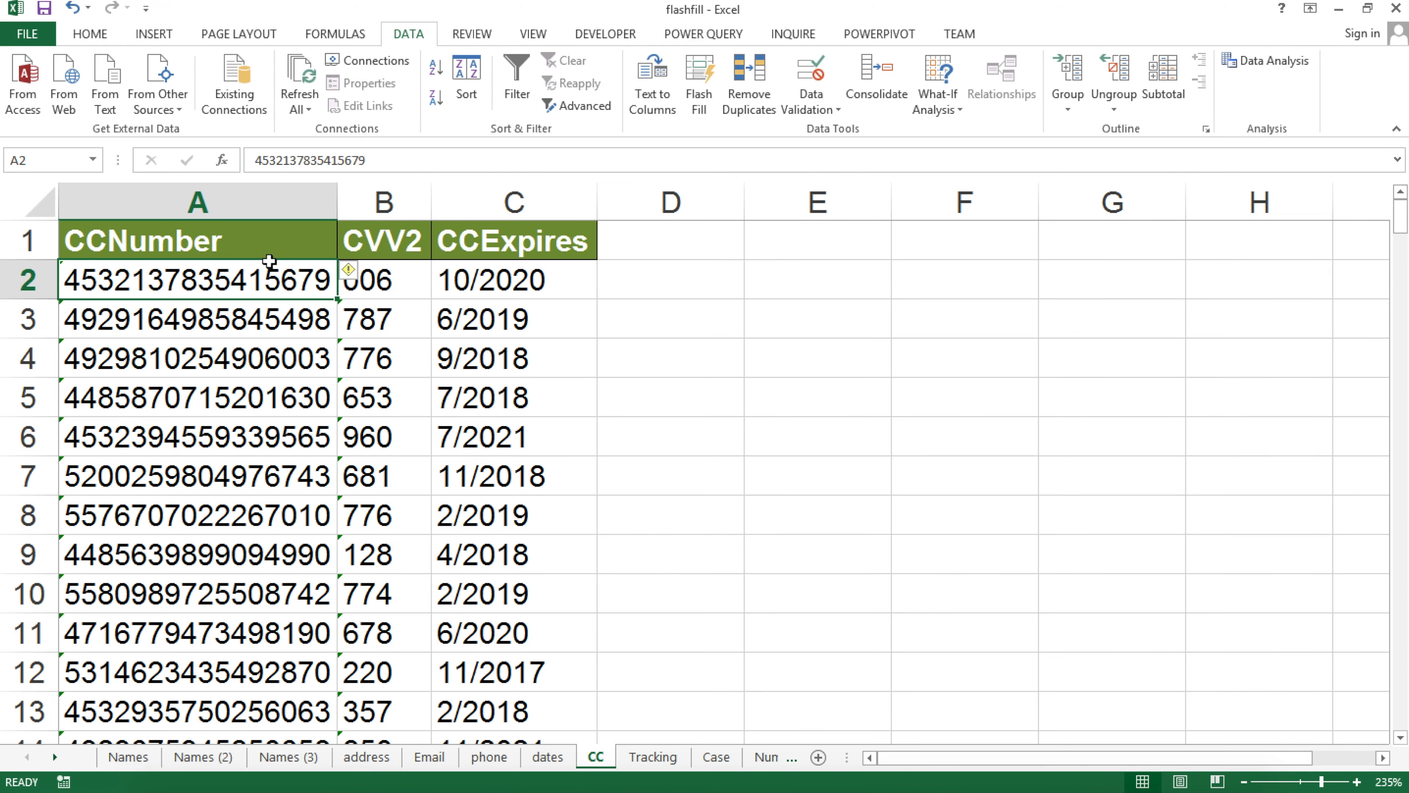
{"action": "left_click", "coordinate": [635, 289]}
{"action": "type", "text": "5"}
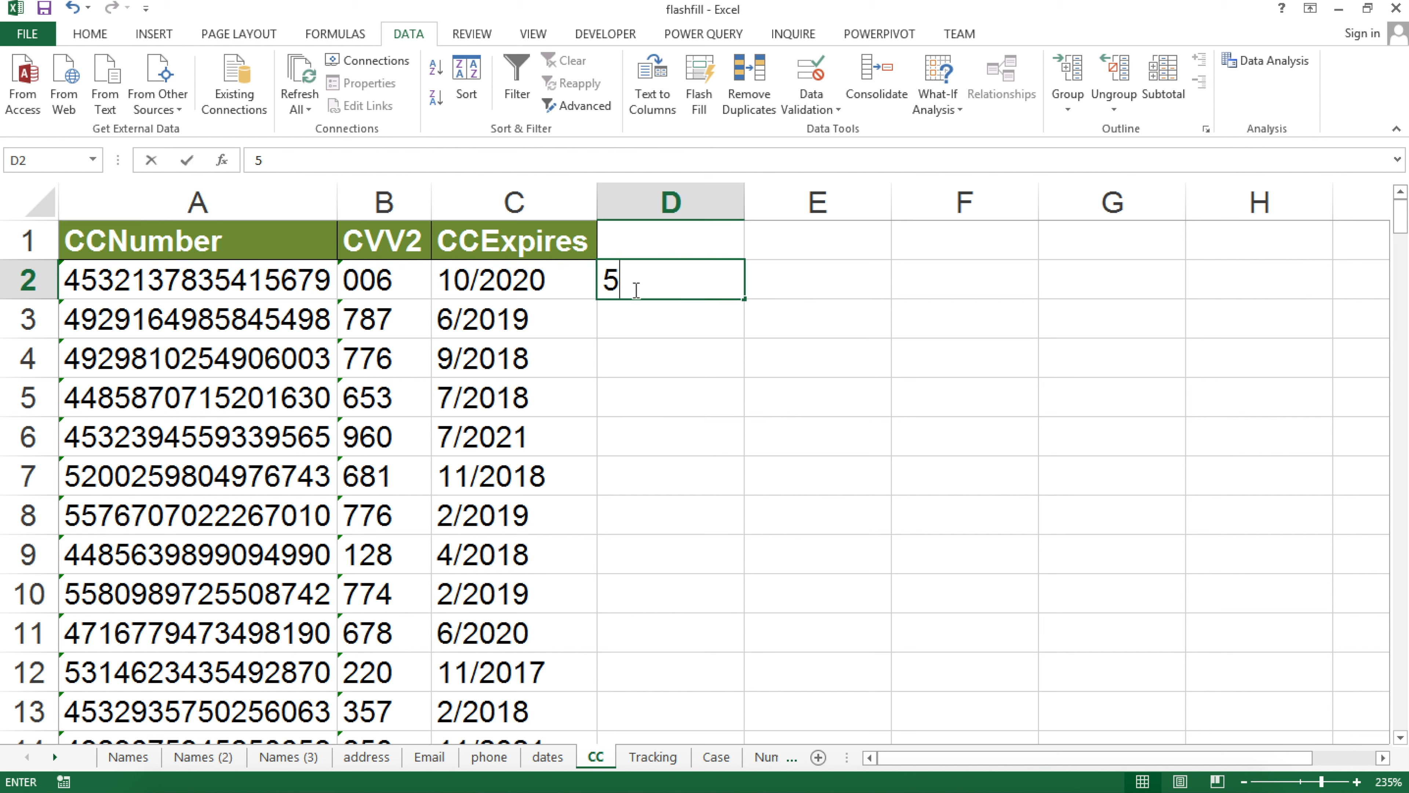
{"action": "type", "text": "679"}
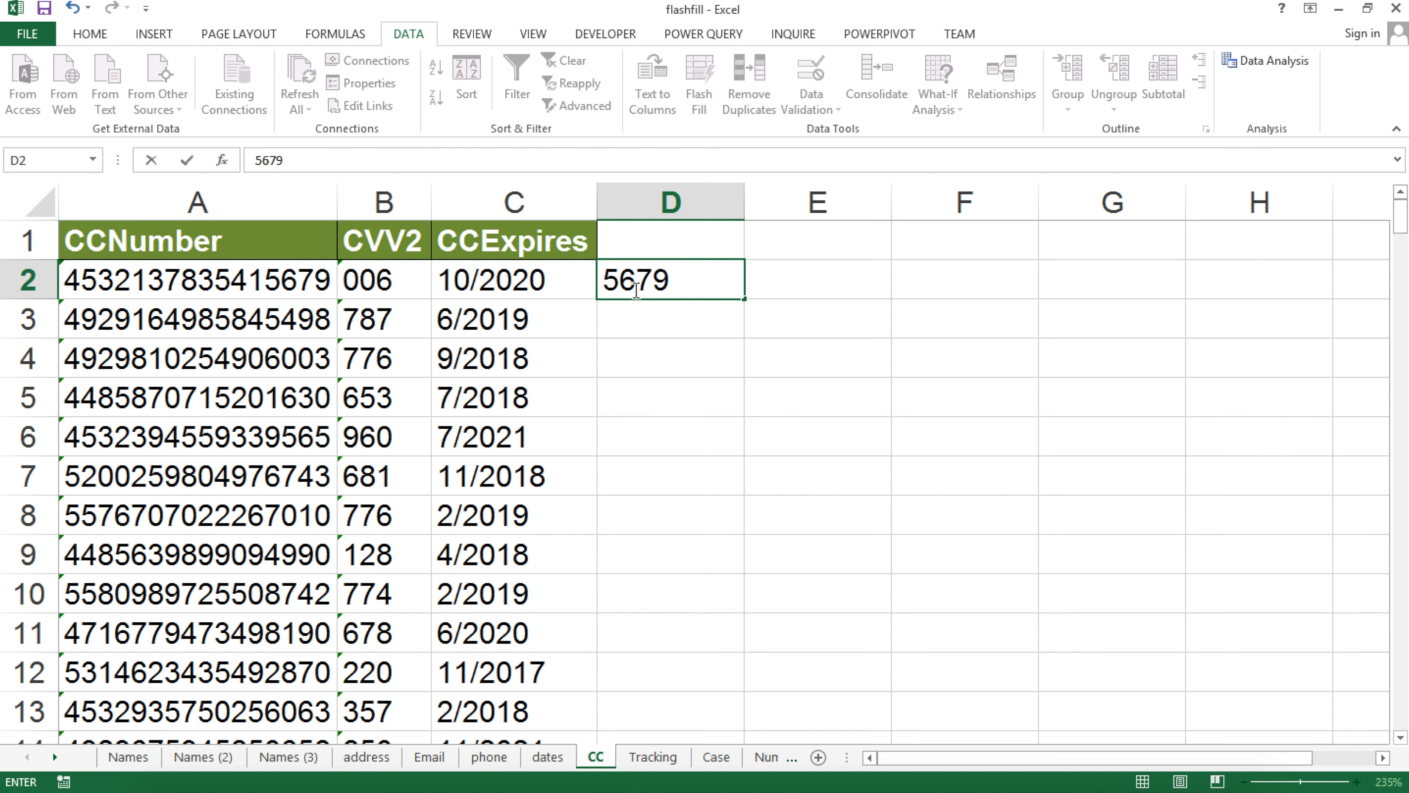
{"action": "key", "text": "Return"}
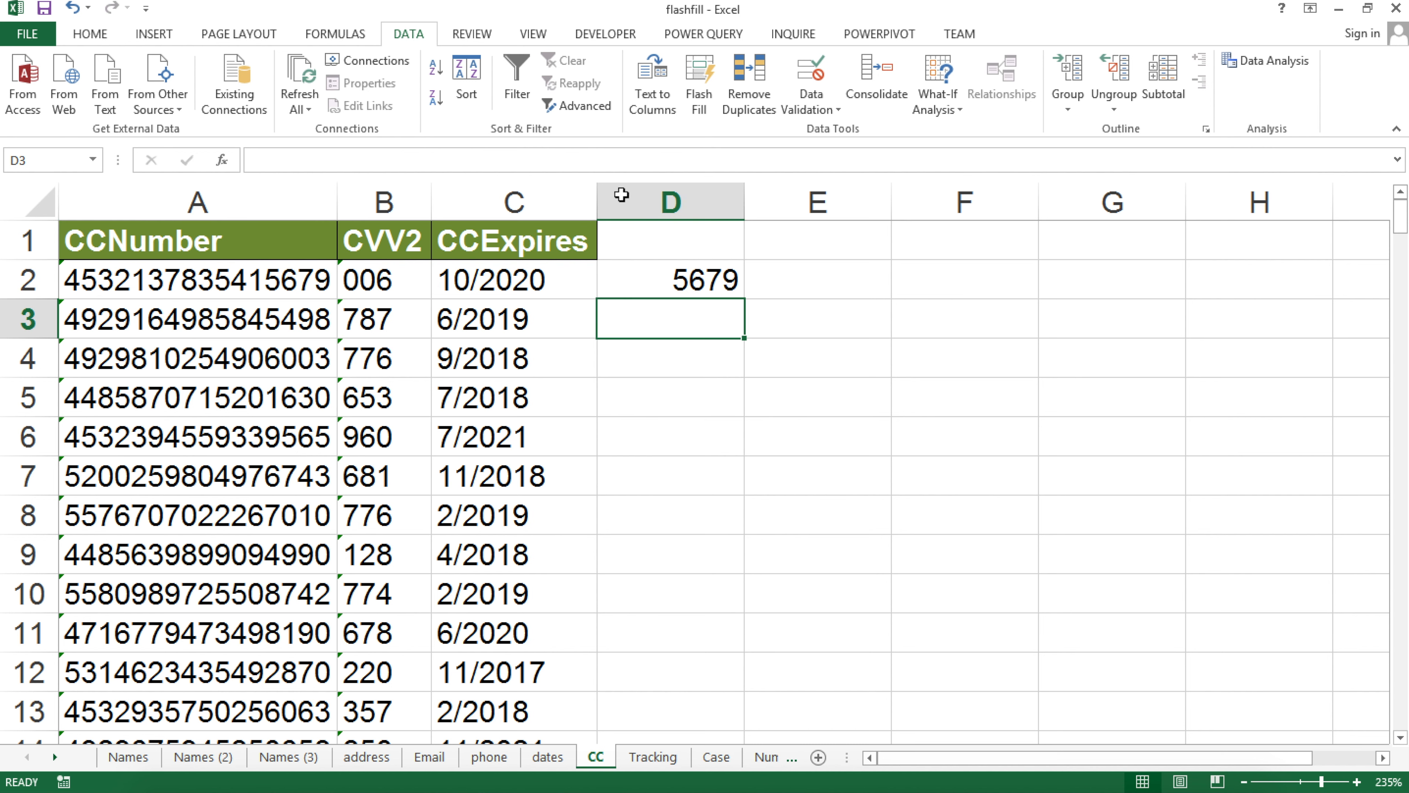
Flash Fill column D, spot results that lost leading zeros, and undo the fill
{"action": "left_click", "coordinate": [704, 99]}
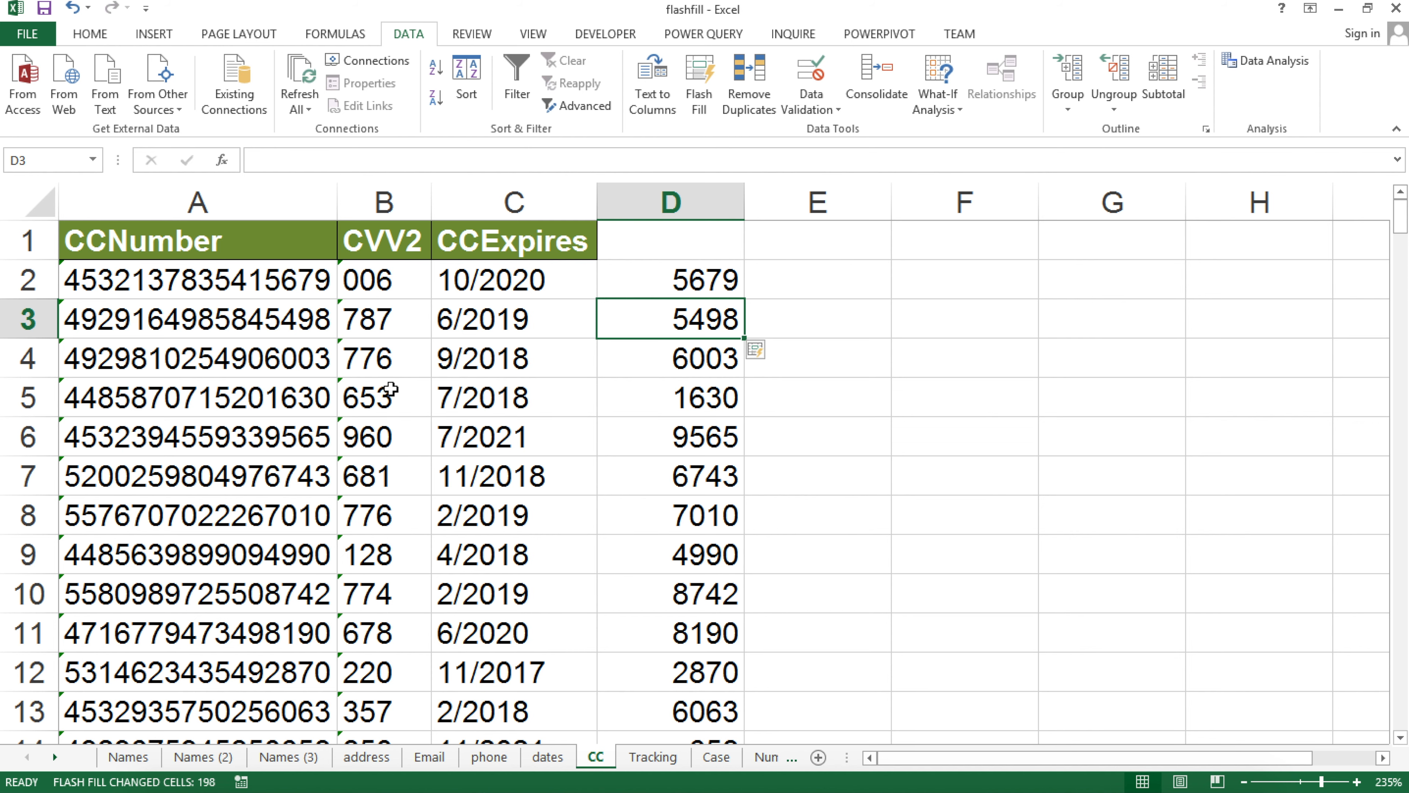
{"action": "scroll", "coordinate": [391, 388], "scroll_direction": "down", "scroll_amount": 2}
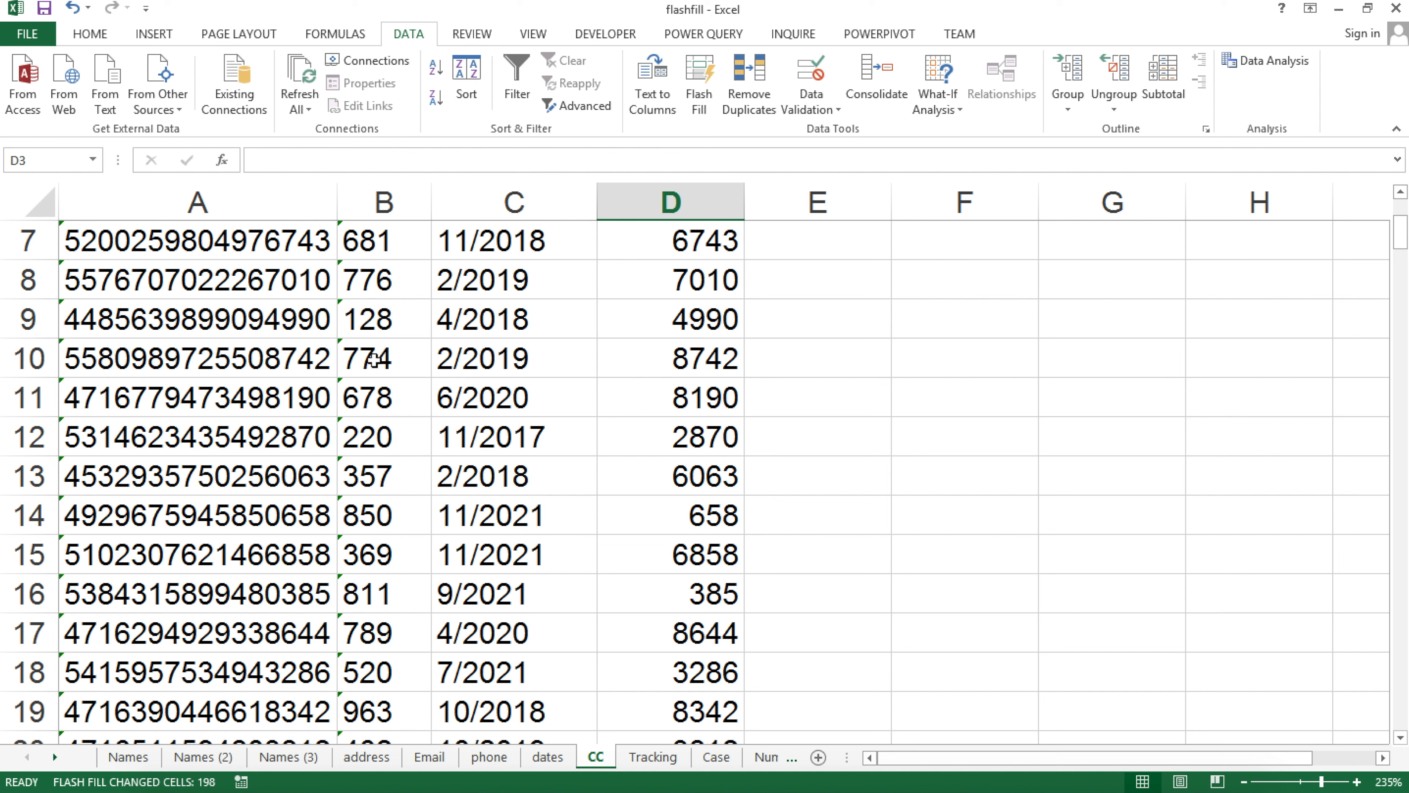
{"action": "left_click", "coordinate": [288, 596]}
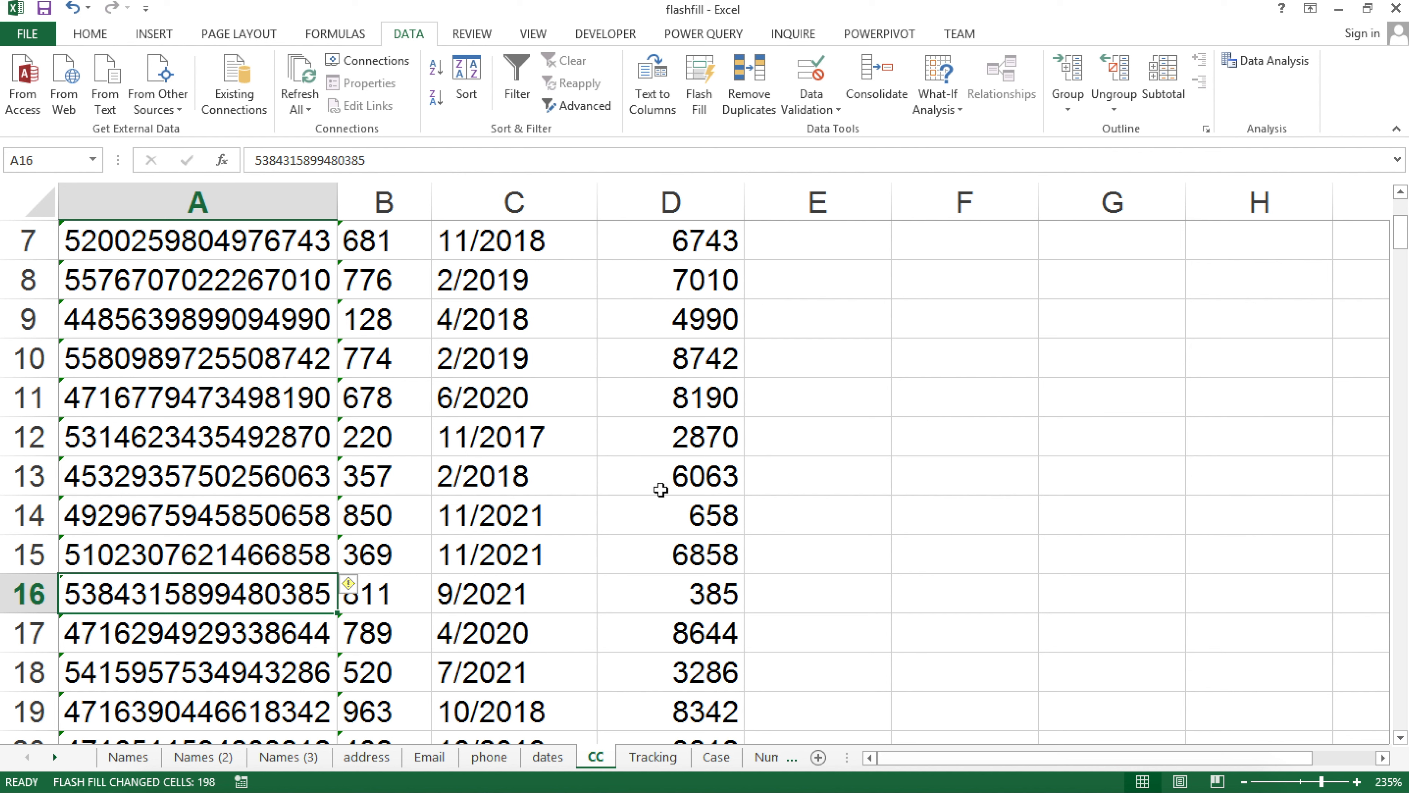
{"action": "left_click", "coordinate": [676, 502]}
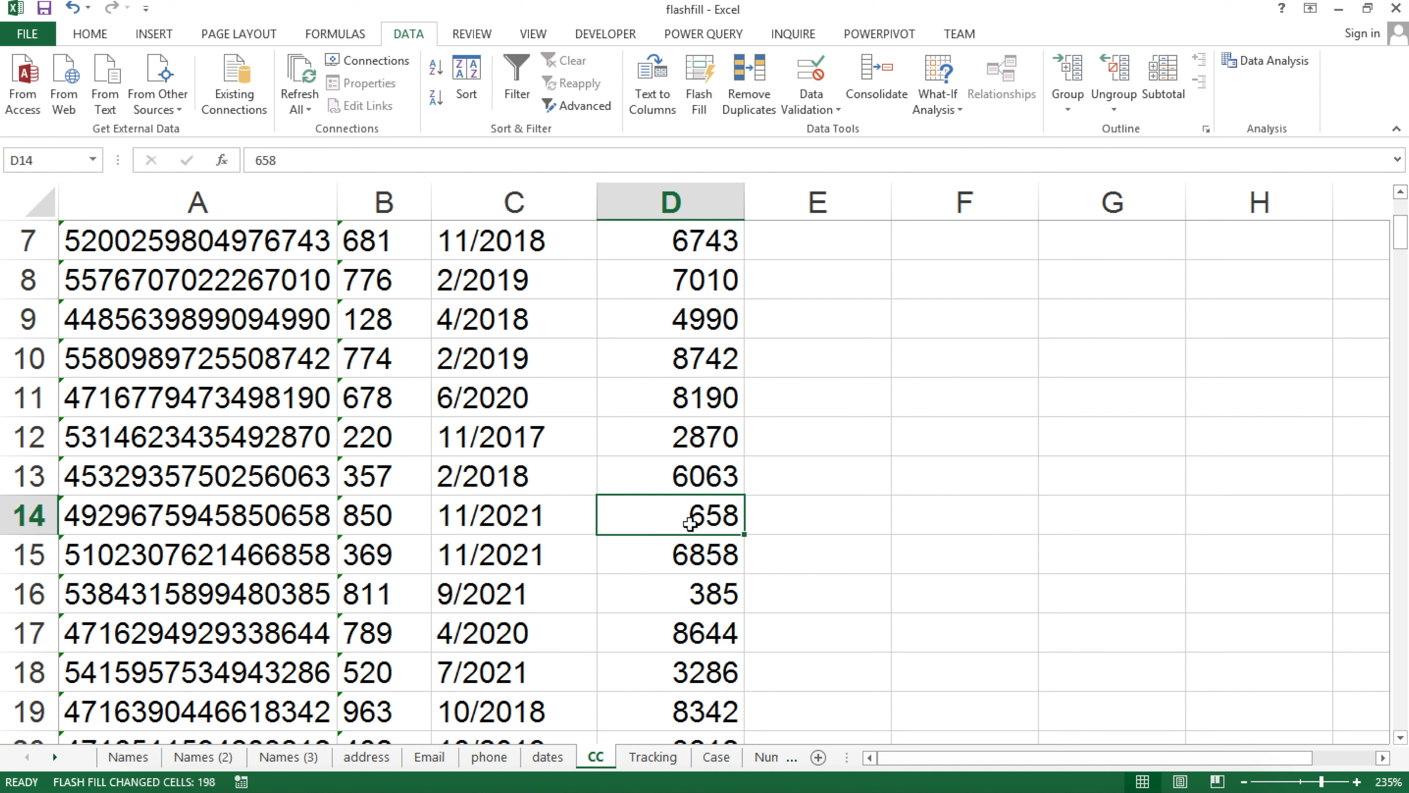
{"action": "key", "text": "ctrl+z"}
{"action": "scroll", "coordinate": [670, 358], "scroll_direction": "down", "scroll_amount": 11}
{"action": "scroll", "coordinate": [670, 359], "scroll_direction": "up", "scroll_amount": 12}
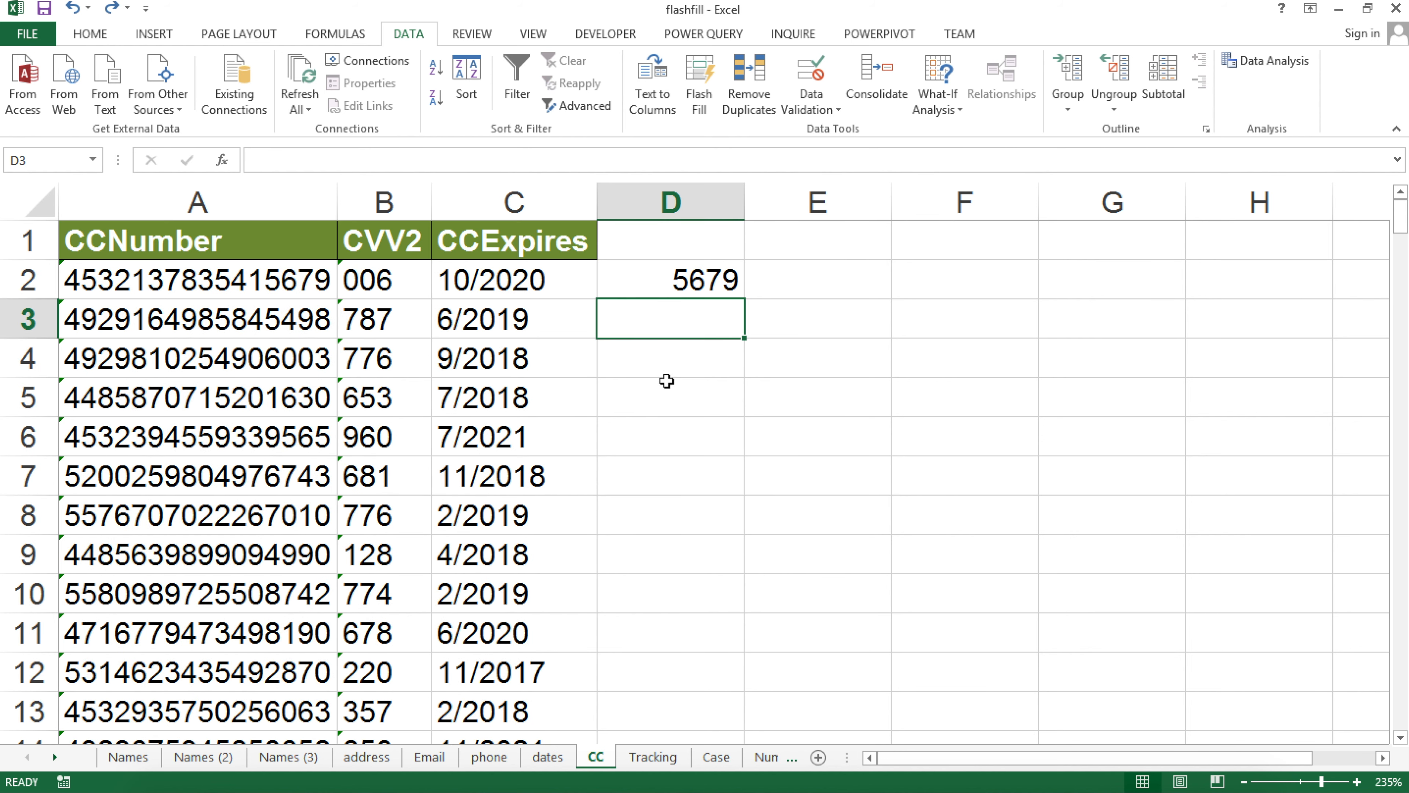
{"action": "left_click", "coordinate": [657, 281]}
Re-enter the last-four-digits example in D2 as text
{"action": "double_click", "coordinate": [658, 280]}
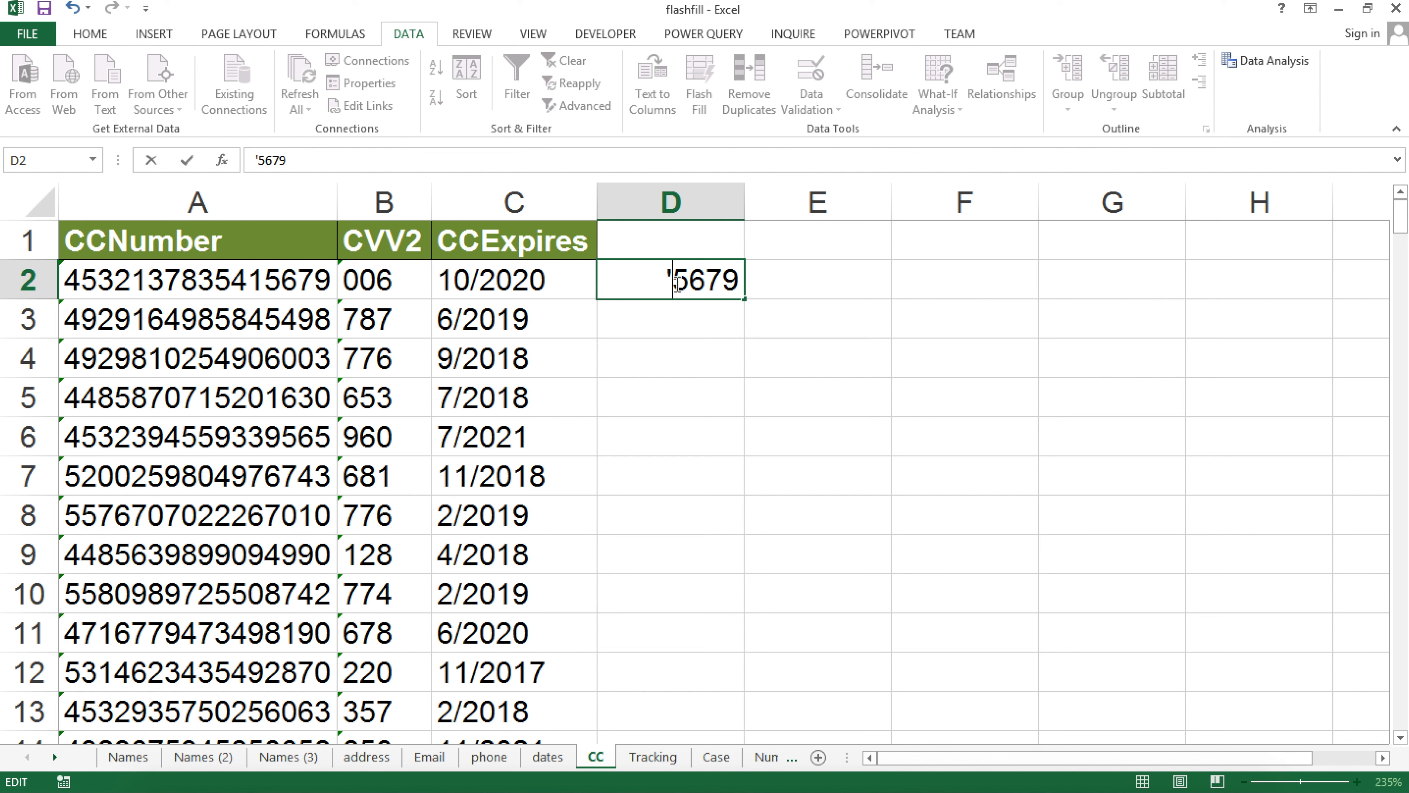
{"action": "key", "text": "Return"}
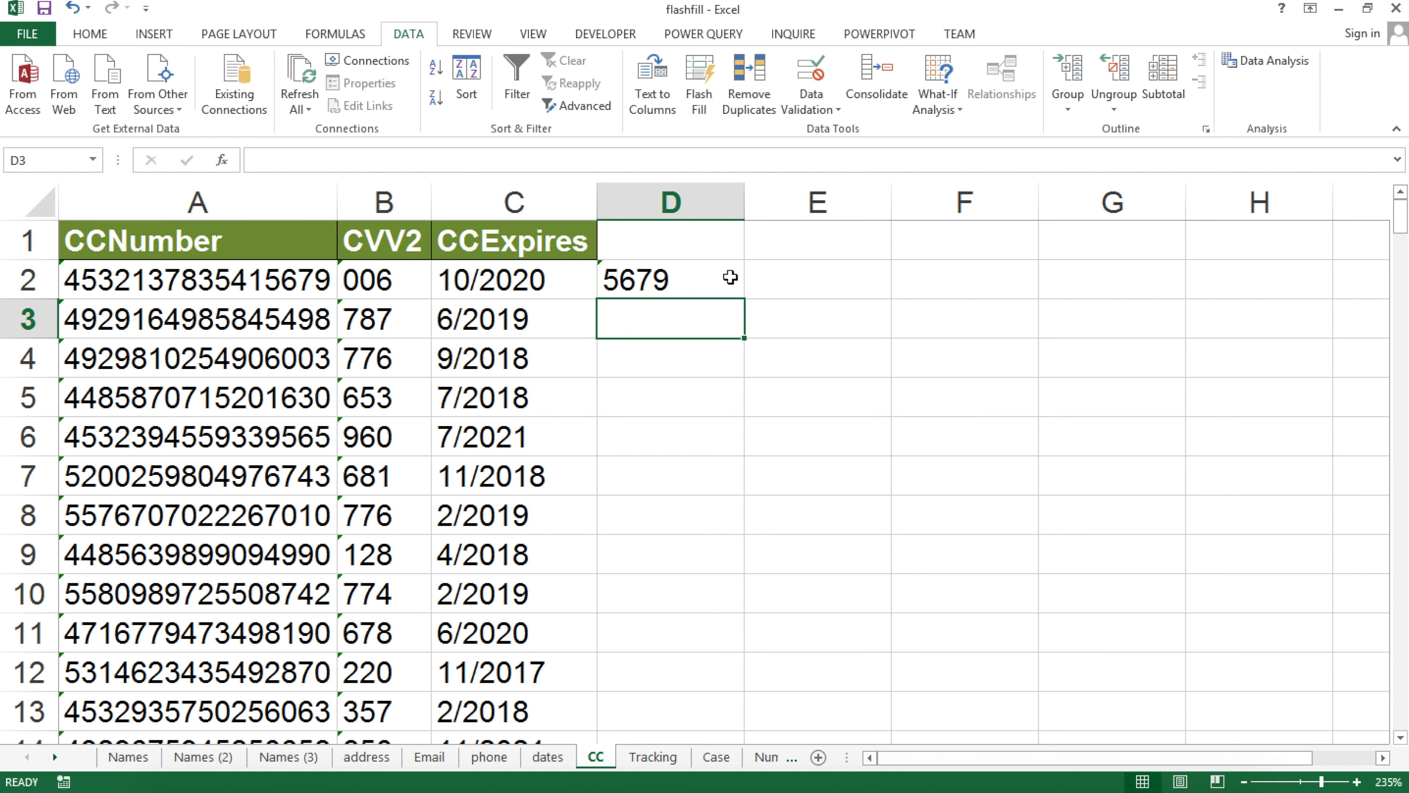
{"action": "key", "text": "ctrl"}
{"action": "left_click", "coordinate": [680, 280]}
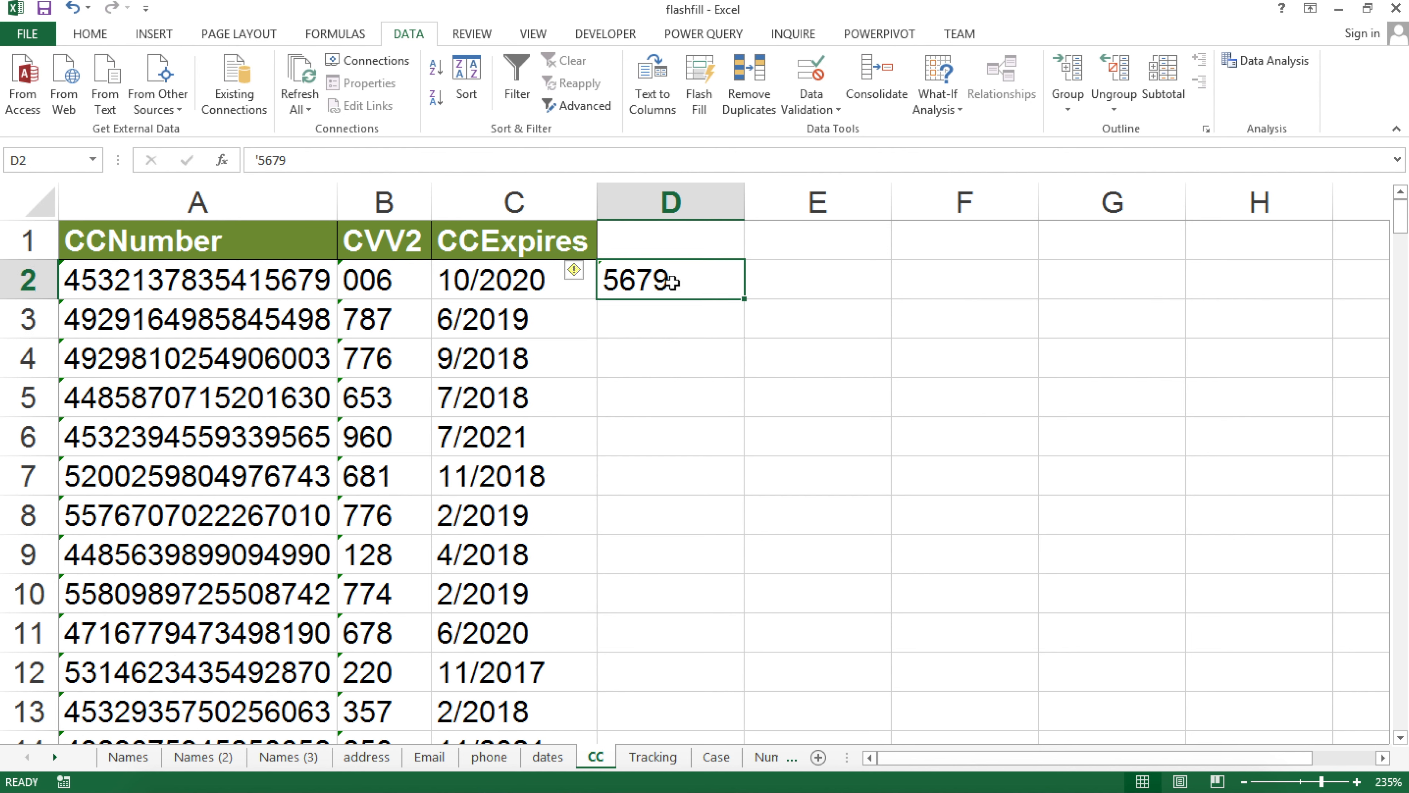
{"action": "left_click", "coordinate": [677, 310]}
Flash Fill column D with every card's last four digits, confirming leading zeros stay, e.g. D14
{"action": "left_click", "coordinate": [701, 95]}
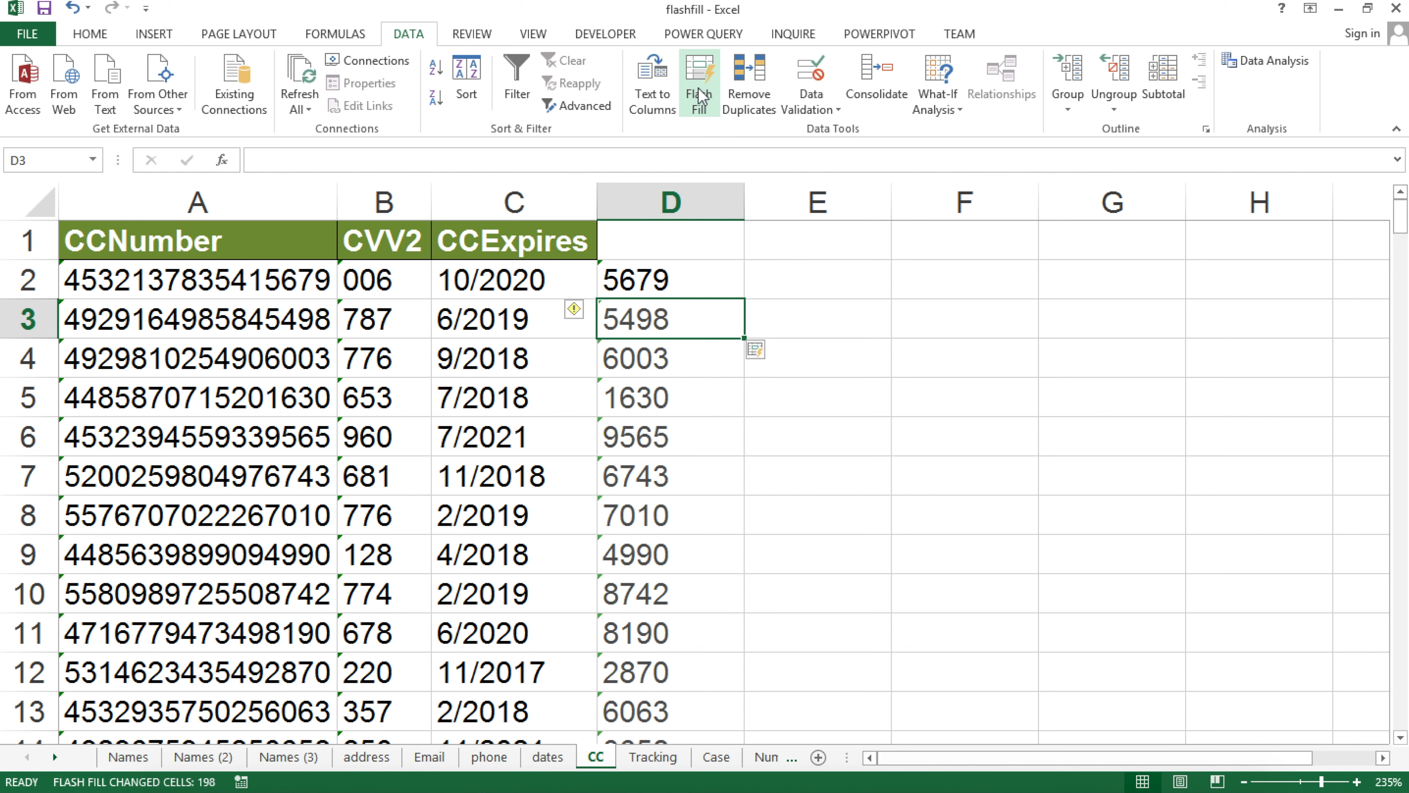
{"action": "scroll", "coordinate": [638, 611], "scroll_direction": "down", "scroll_amount": 1}
{"action": "scroll", "coordinate": [634, 302], "scroll_direction": "up", "scroll_amount": 1}
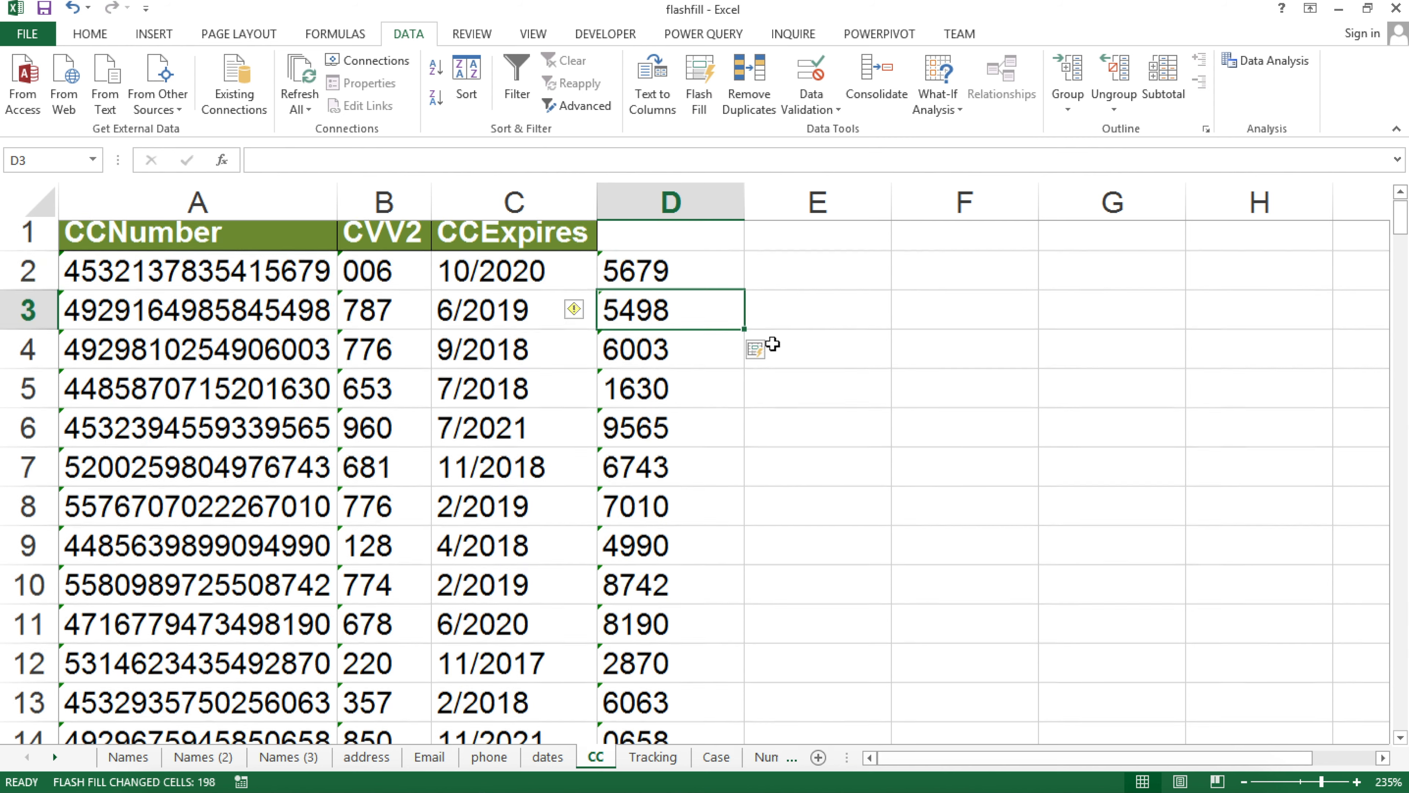
{"action": "scroll", "coordinate": [705, 444], "scroll_direction": "down", "scroll_amount": 6}
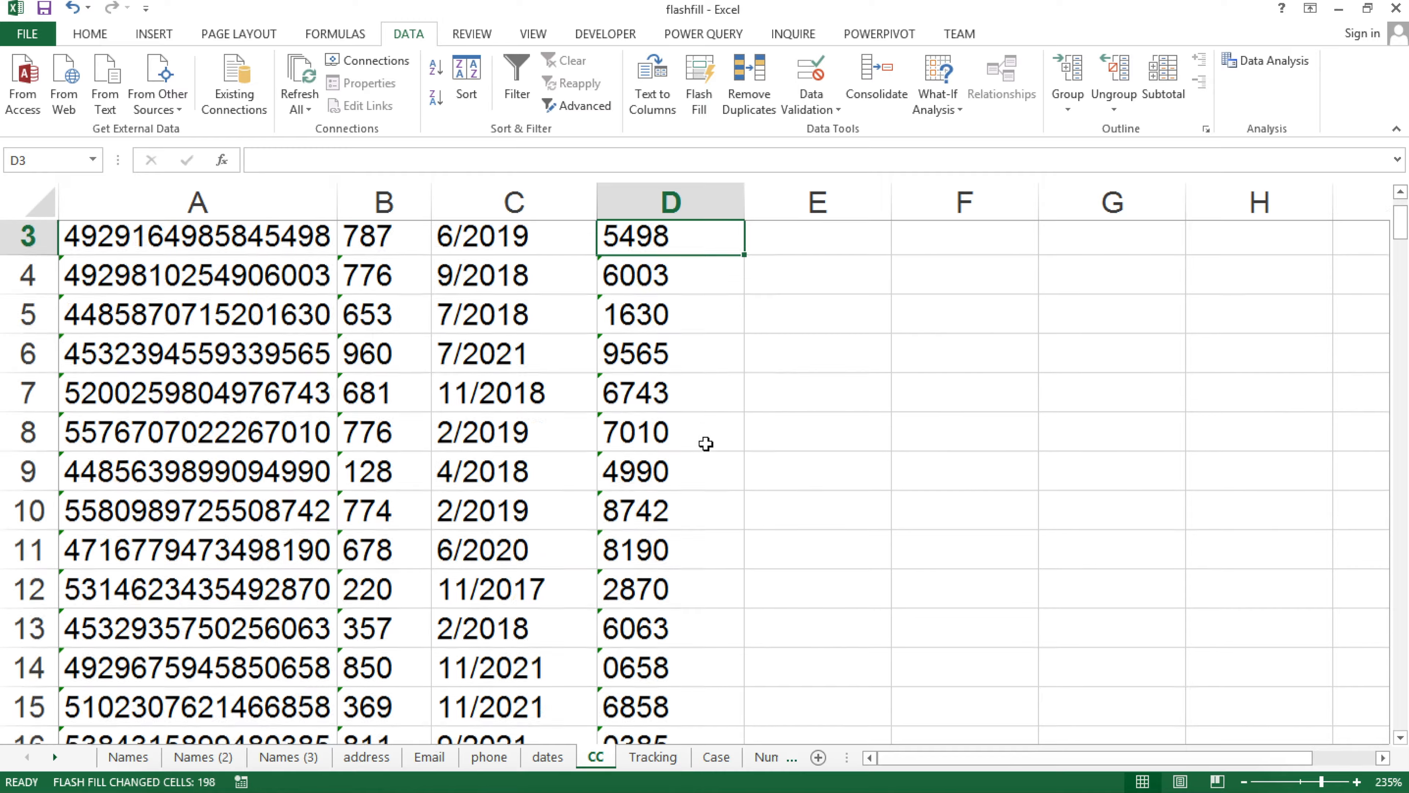
{"action": "scroll", "coordinate": [705, 446], "scroll_direction": "down", "scroll_amount": 1}
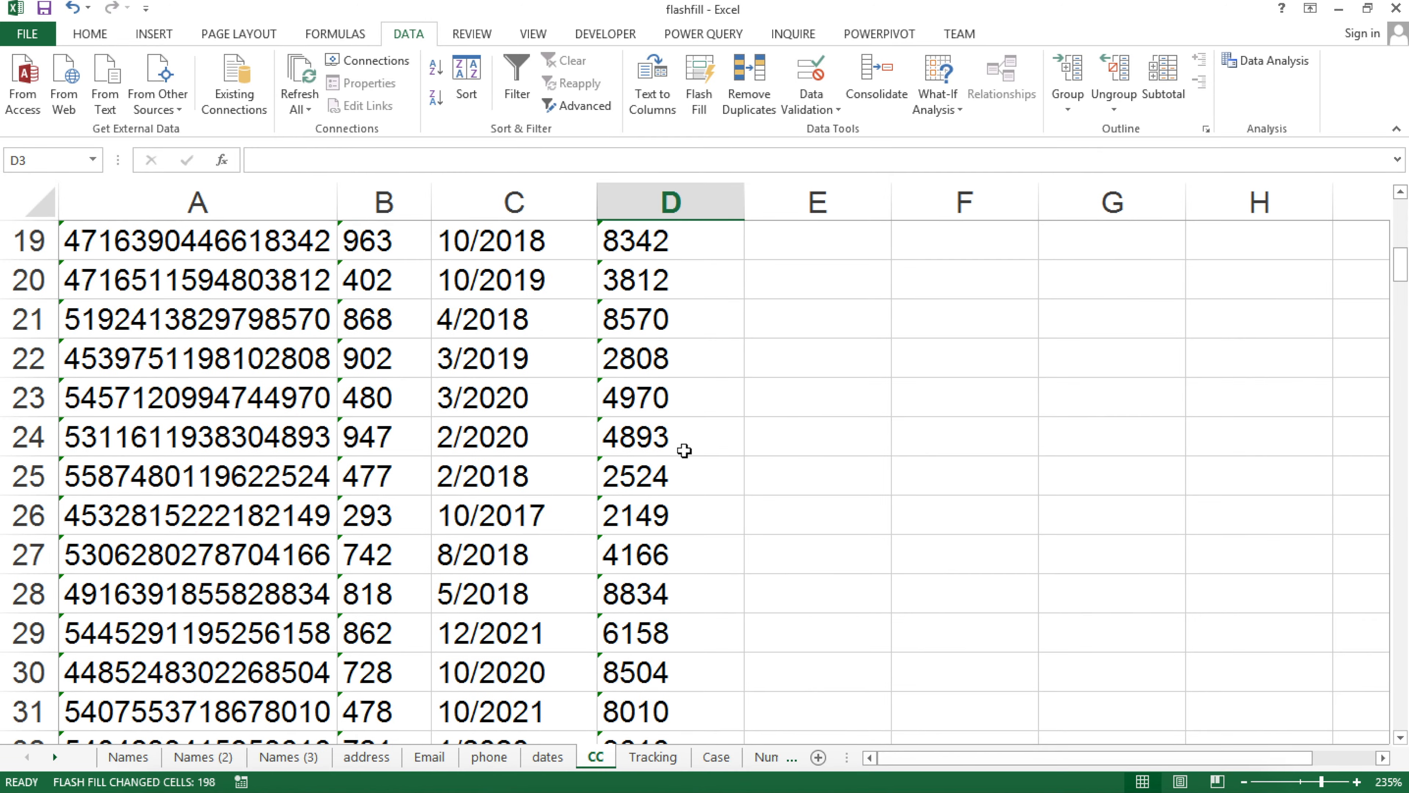
{"action": "scroll", "coordinate": [693, 464], "scroll_direction": "up", "scroll_amount": 3}
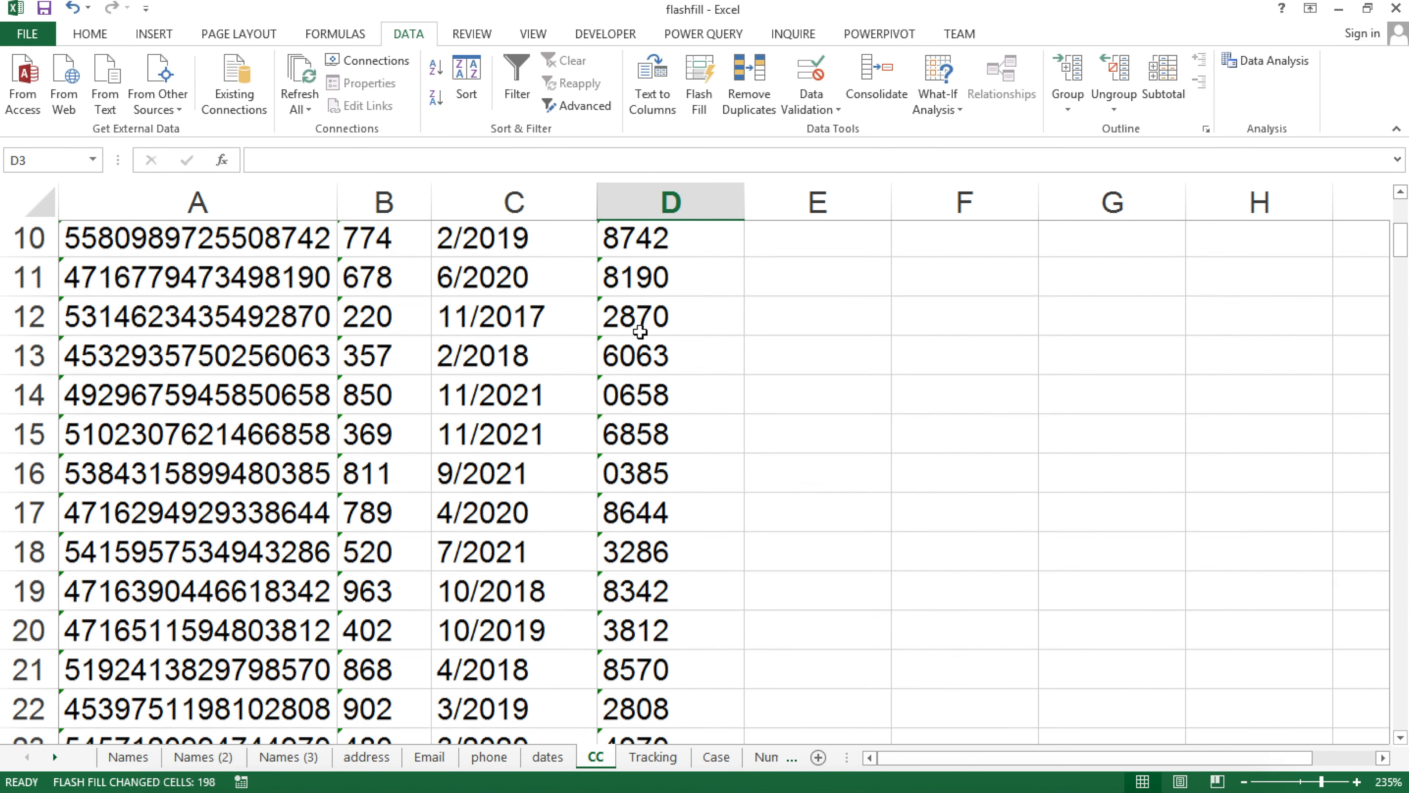
{"action": "left_click", "coordinate": [663, 393]}
{"action": "scroll", "coordinate": [647, 424], "scroll_direction": "up", "scroll_amount": 3}
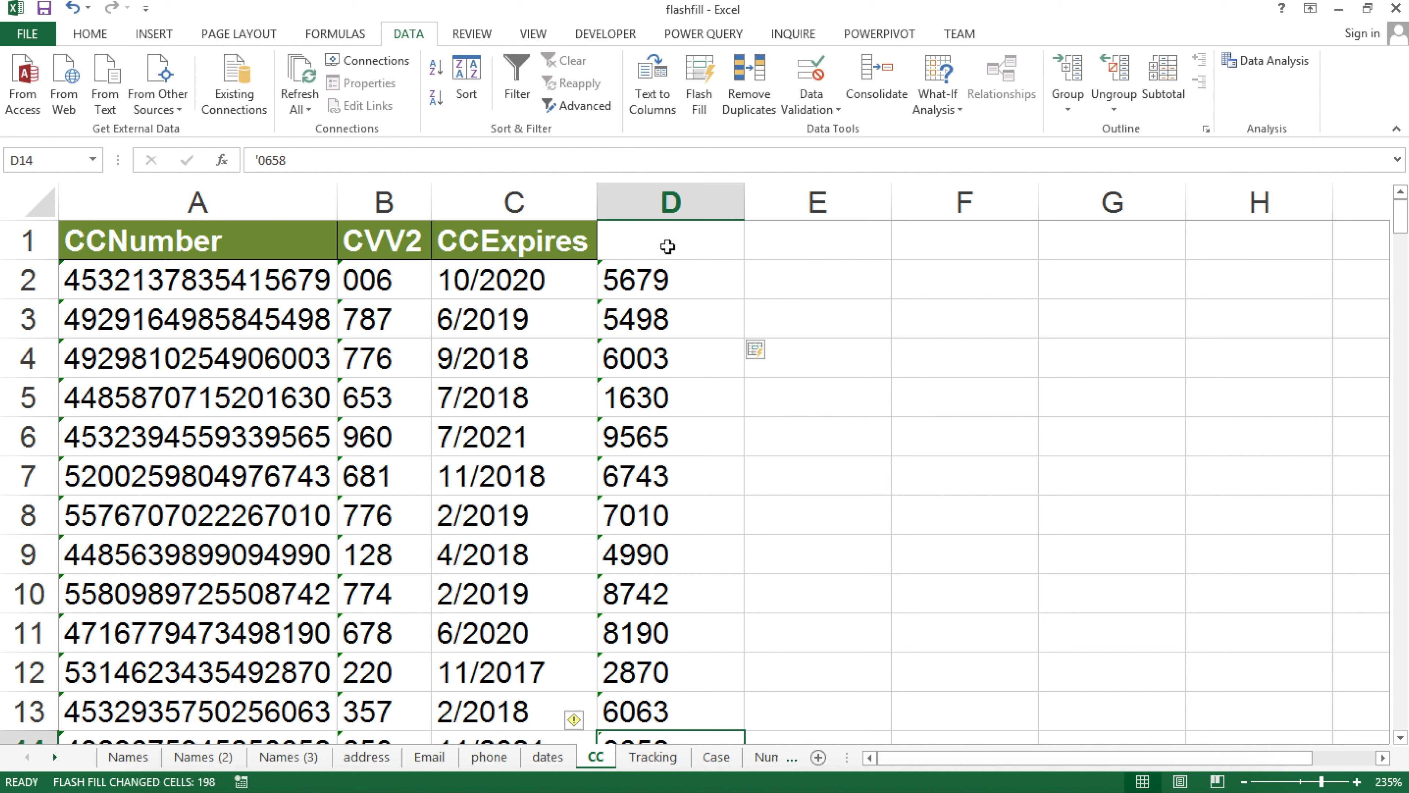
{"action": "left_click", "coordinate": [700, 283]}
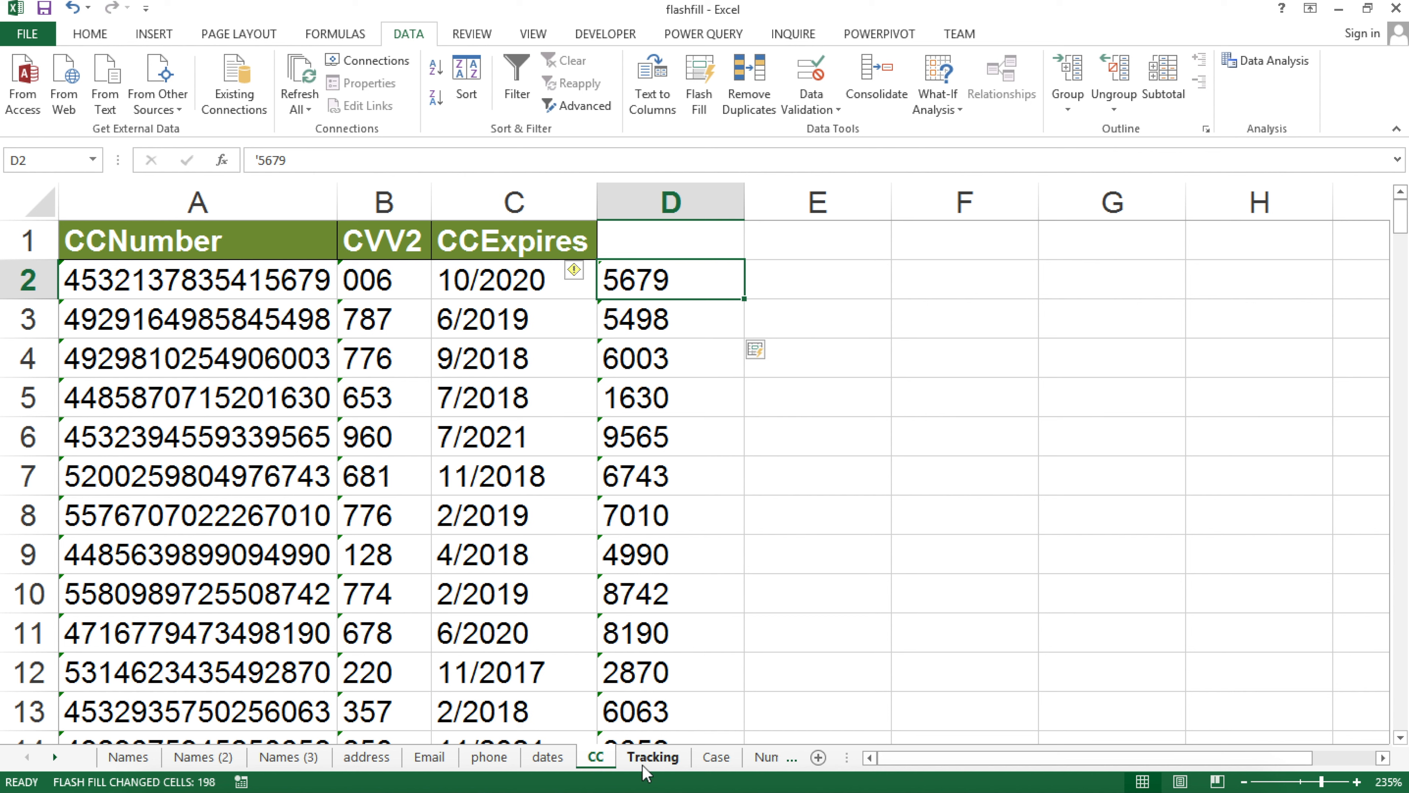
Enter a three-digit CVV2 example in E2, Flash Fill column E, and undo the wrong result
{"action": "left_click", "coordinate": [403, 292]}
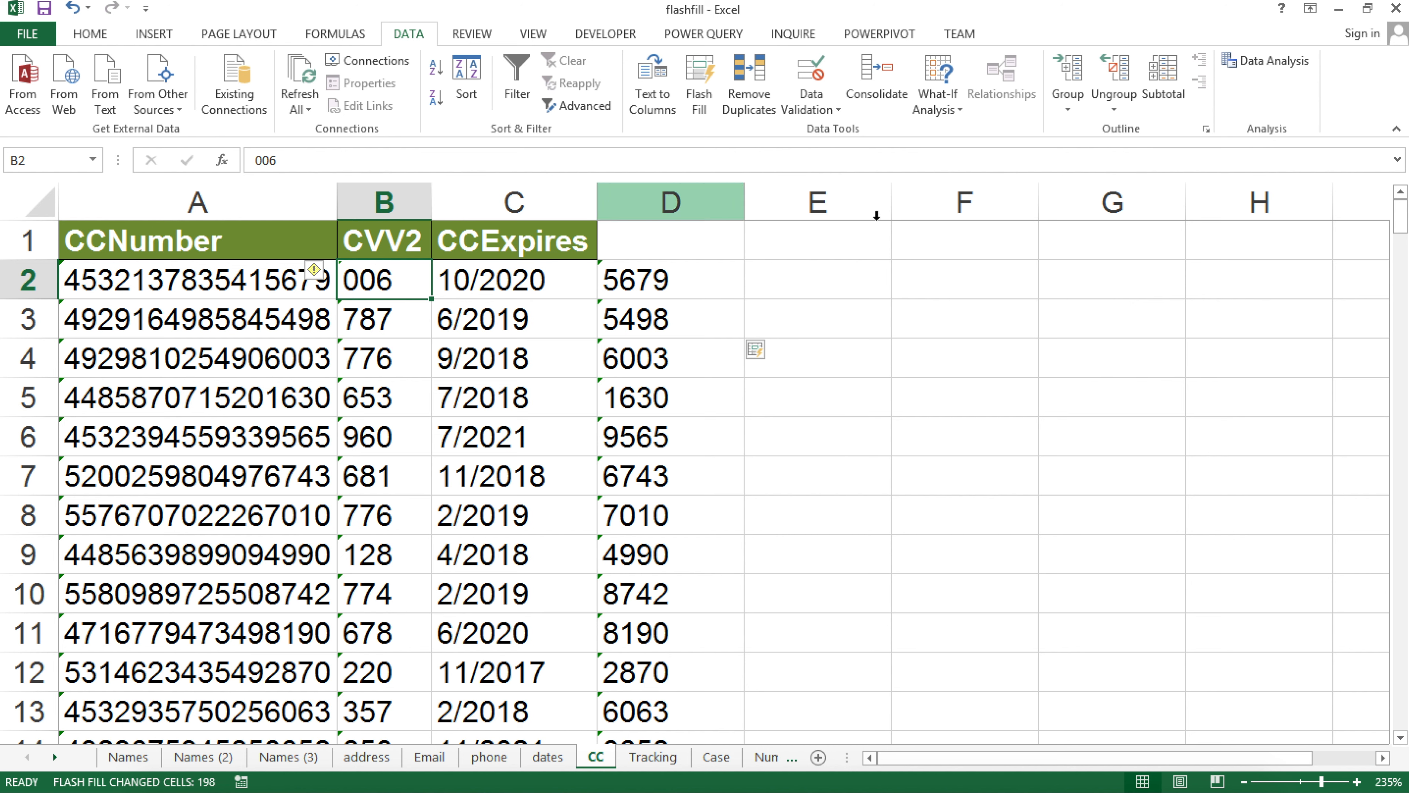
{"action": "left_click", "coordinate": [807, 283]}
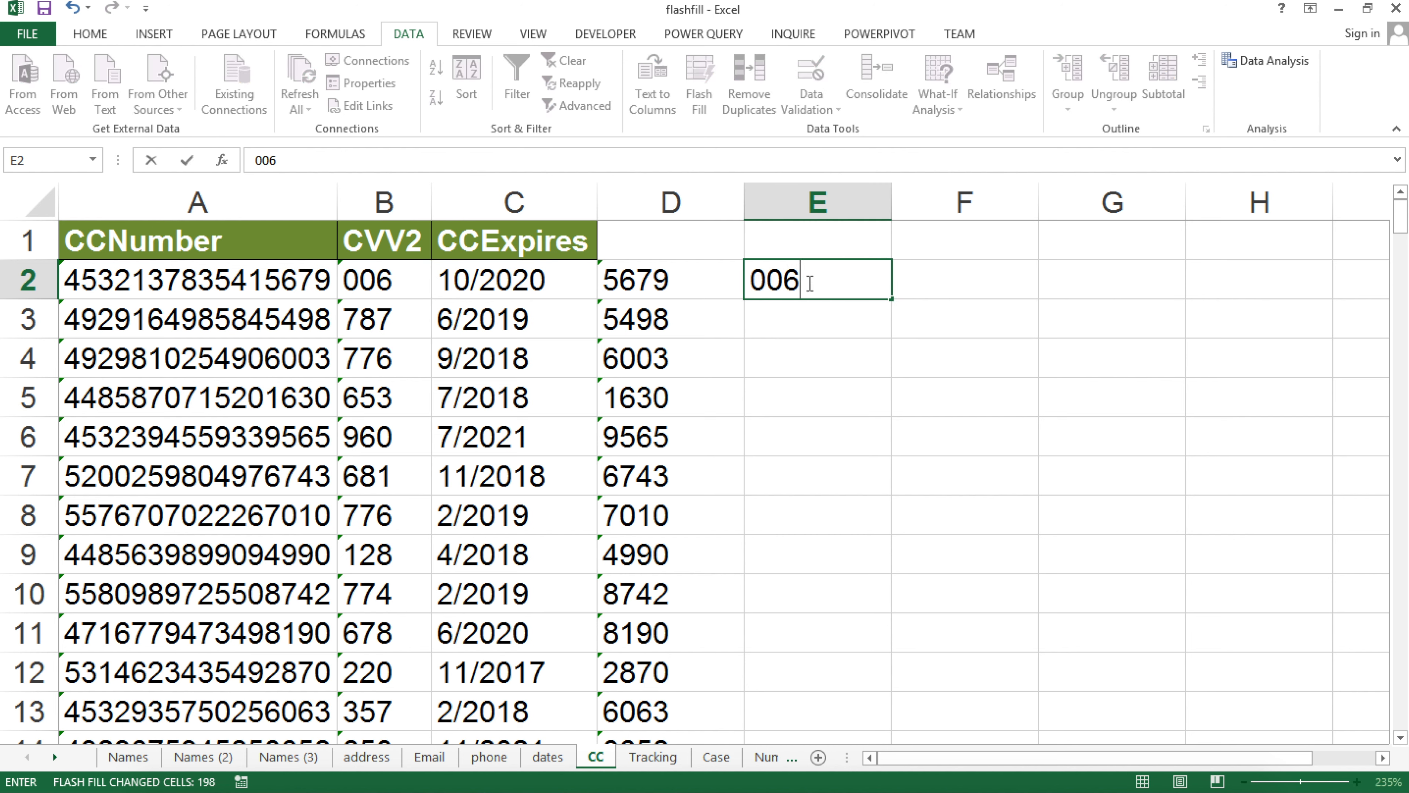
{"action": "key", "text": "Return"}
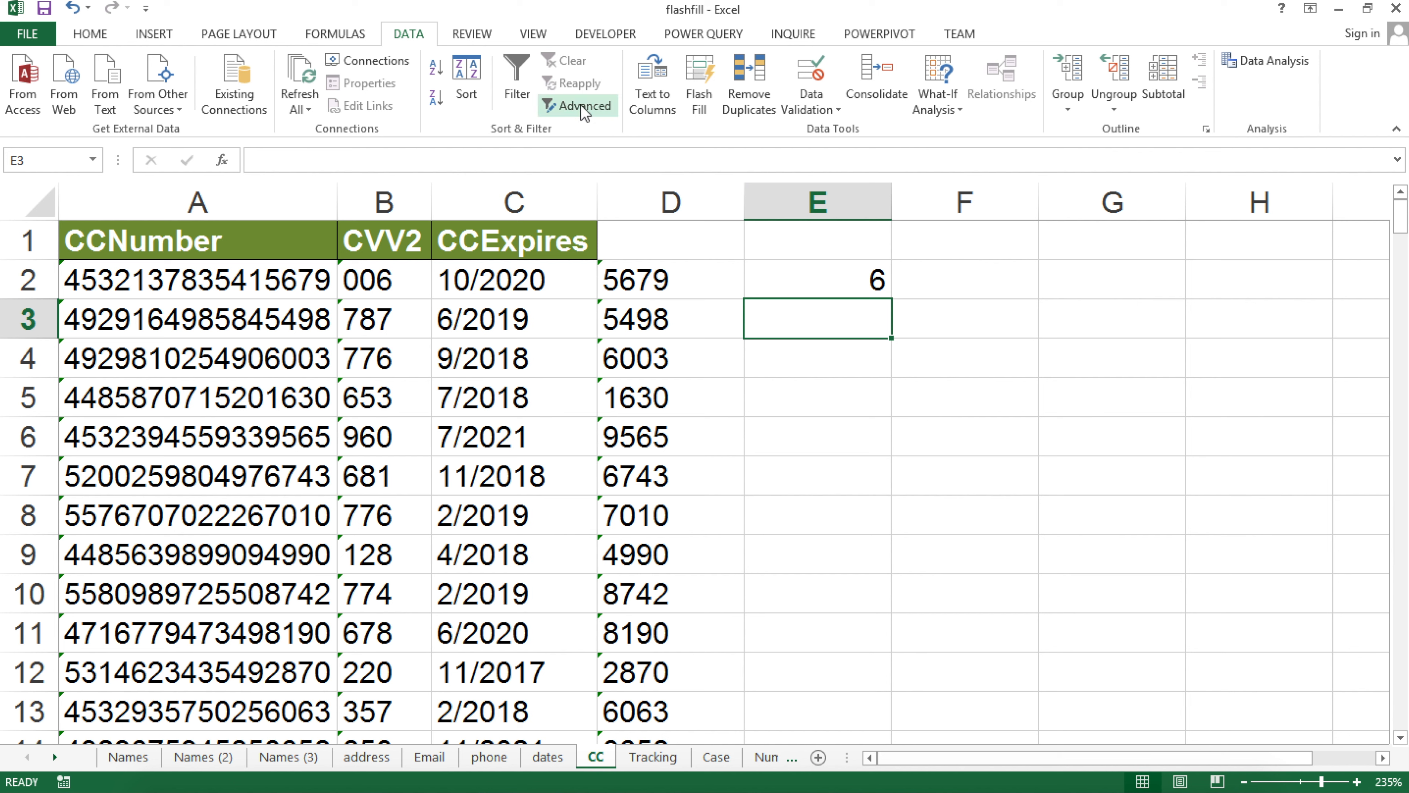
{"action": "left_click", "coordinate": [708, 98]}
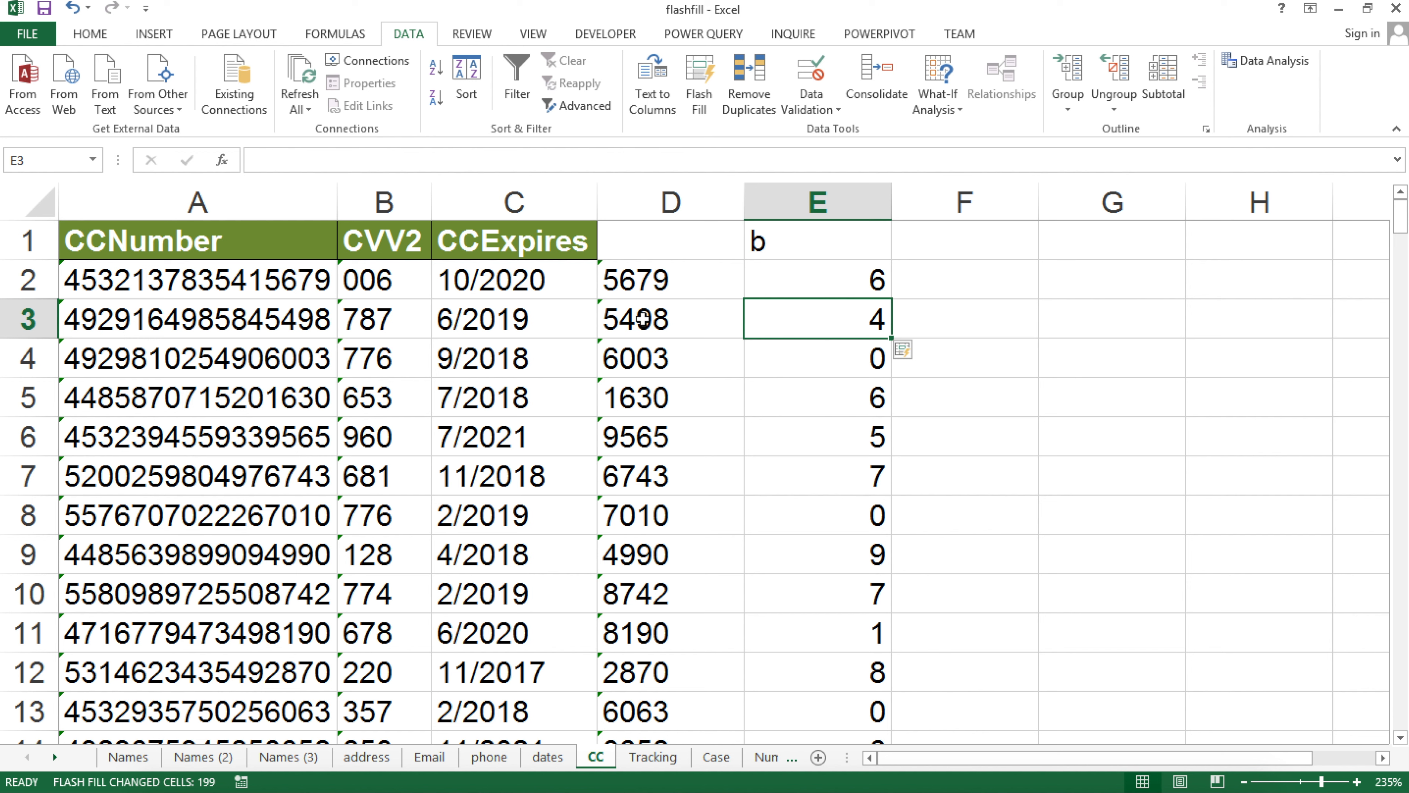
{"action": "key", "text": "ctrl+z"}
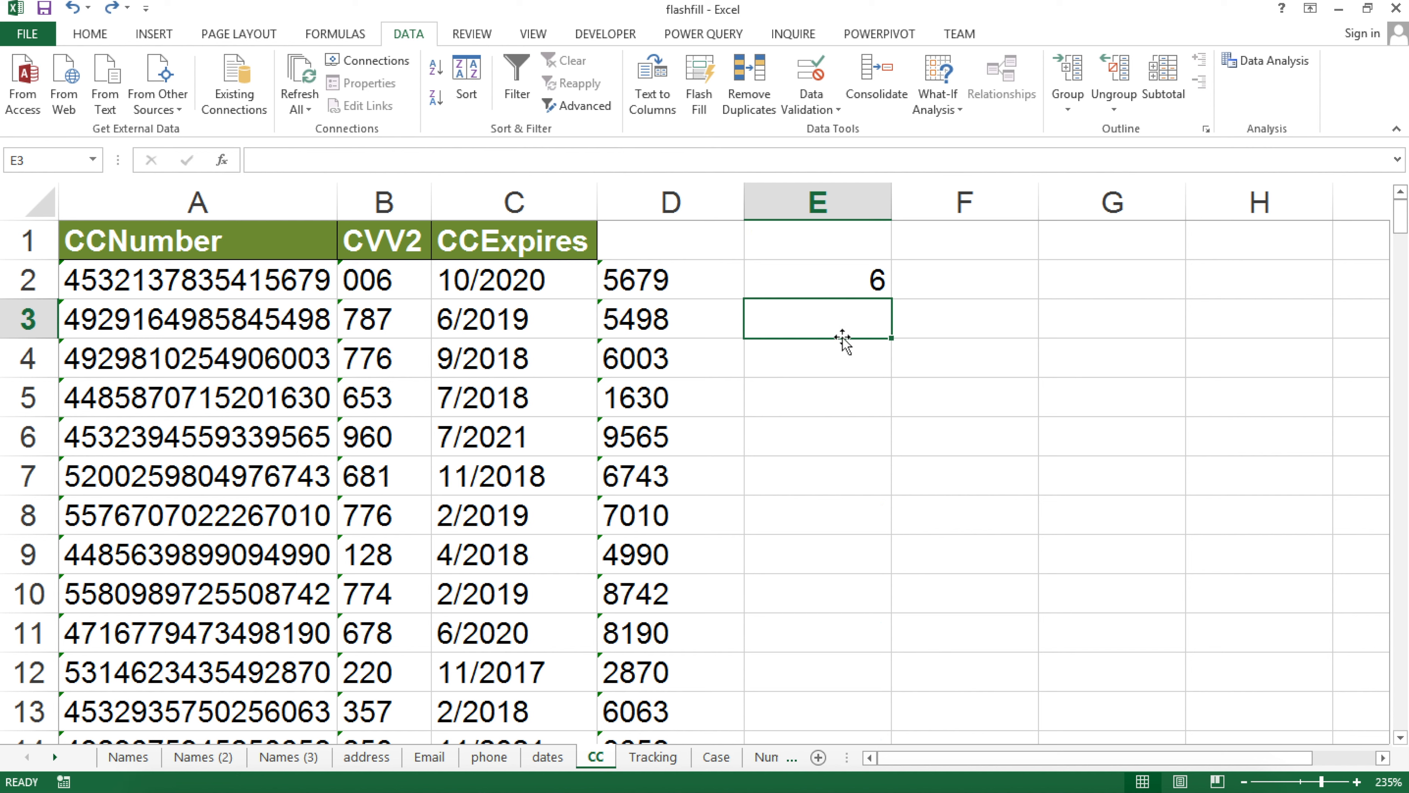
Add a second CVV2 example in E3, retry Flash Fill, and dismiss the no-pattern error
{"action": "key", "text": "Return"}
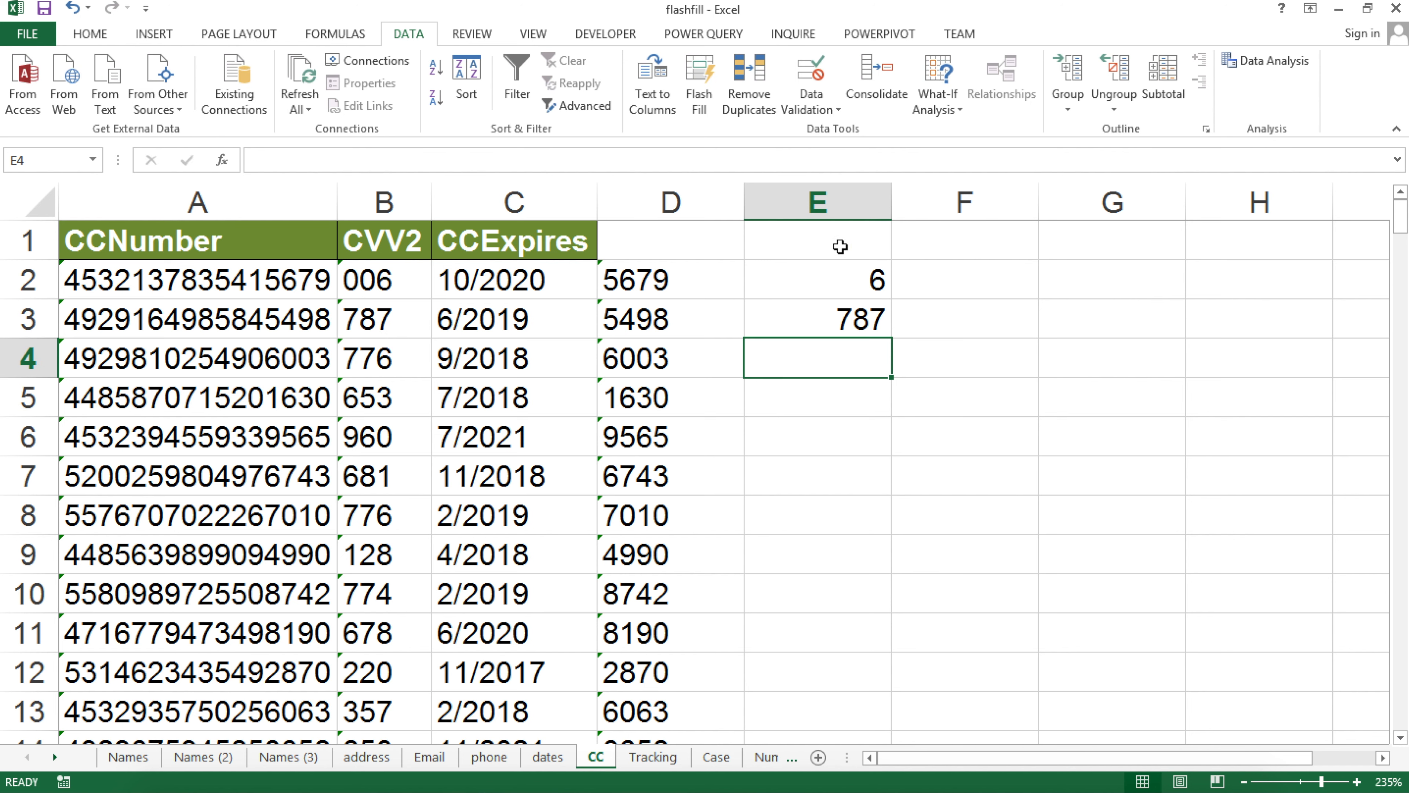
{"action": "left_click", "coordinate": [704, 107]}
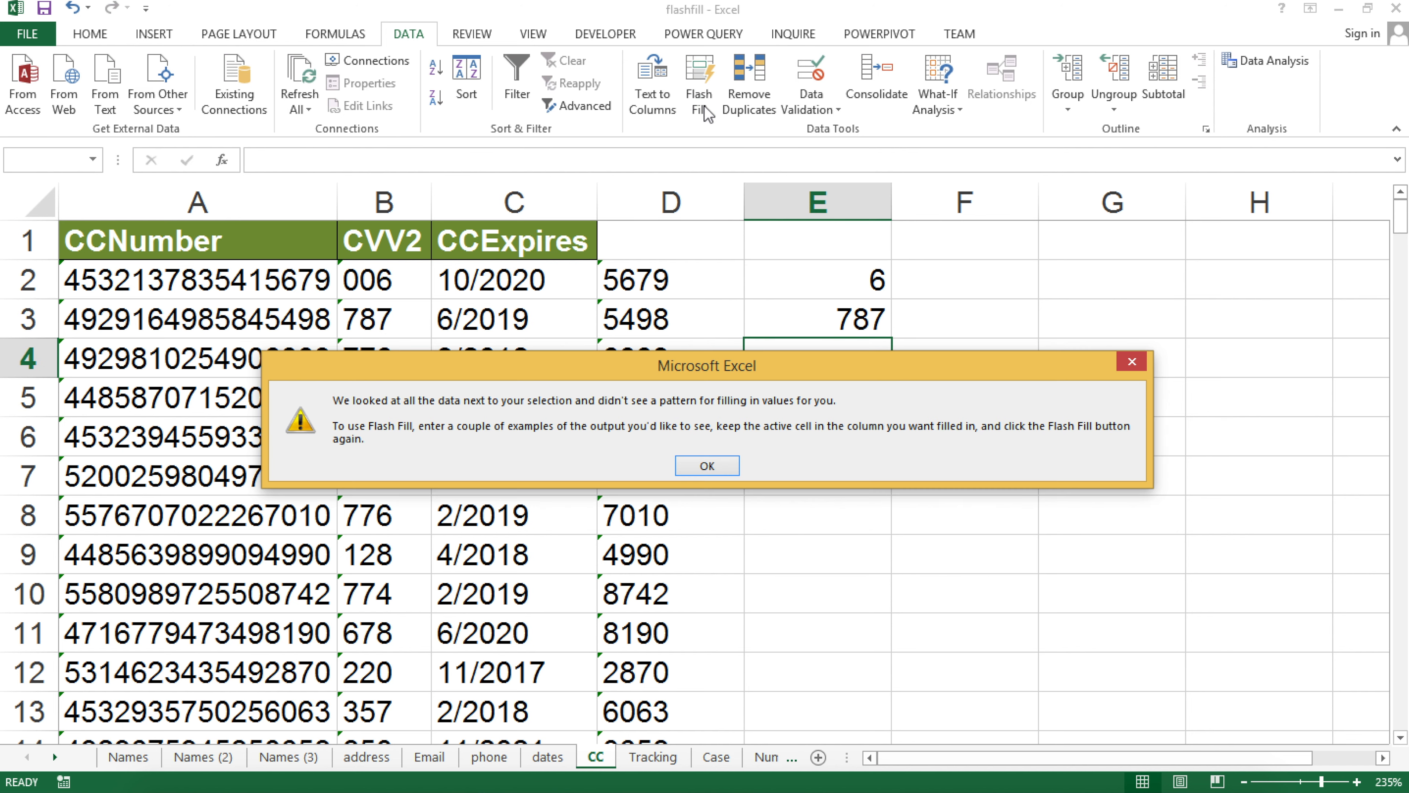
{"action": "left_click", "coordinate": [716, 471]}
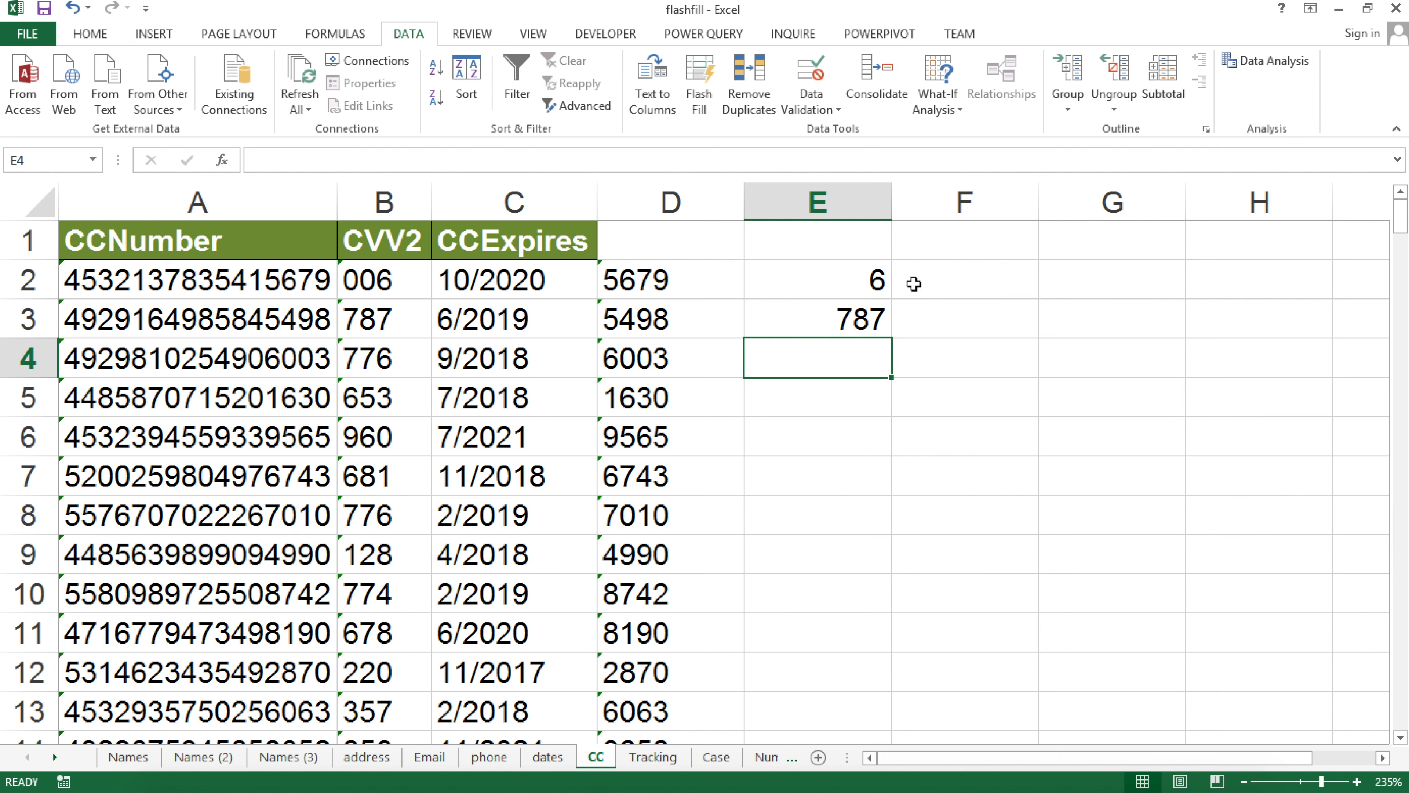
{"action": "left_click", "coordinate": [855, 281]}
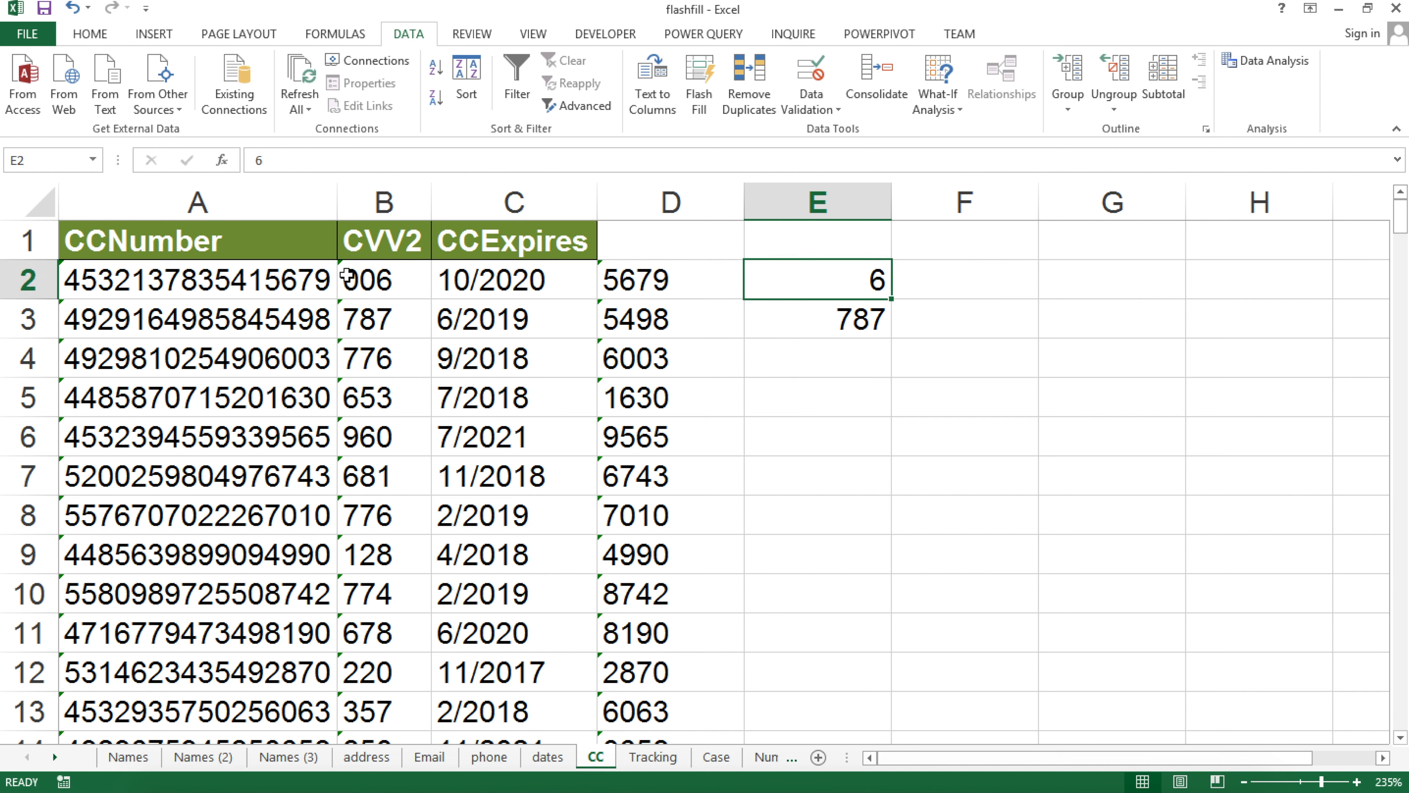
Clear E2 and Flash Fill column E with the CVV2 codes, which lose their leading zeros
{"action": "key", "text": "BackSpace"}
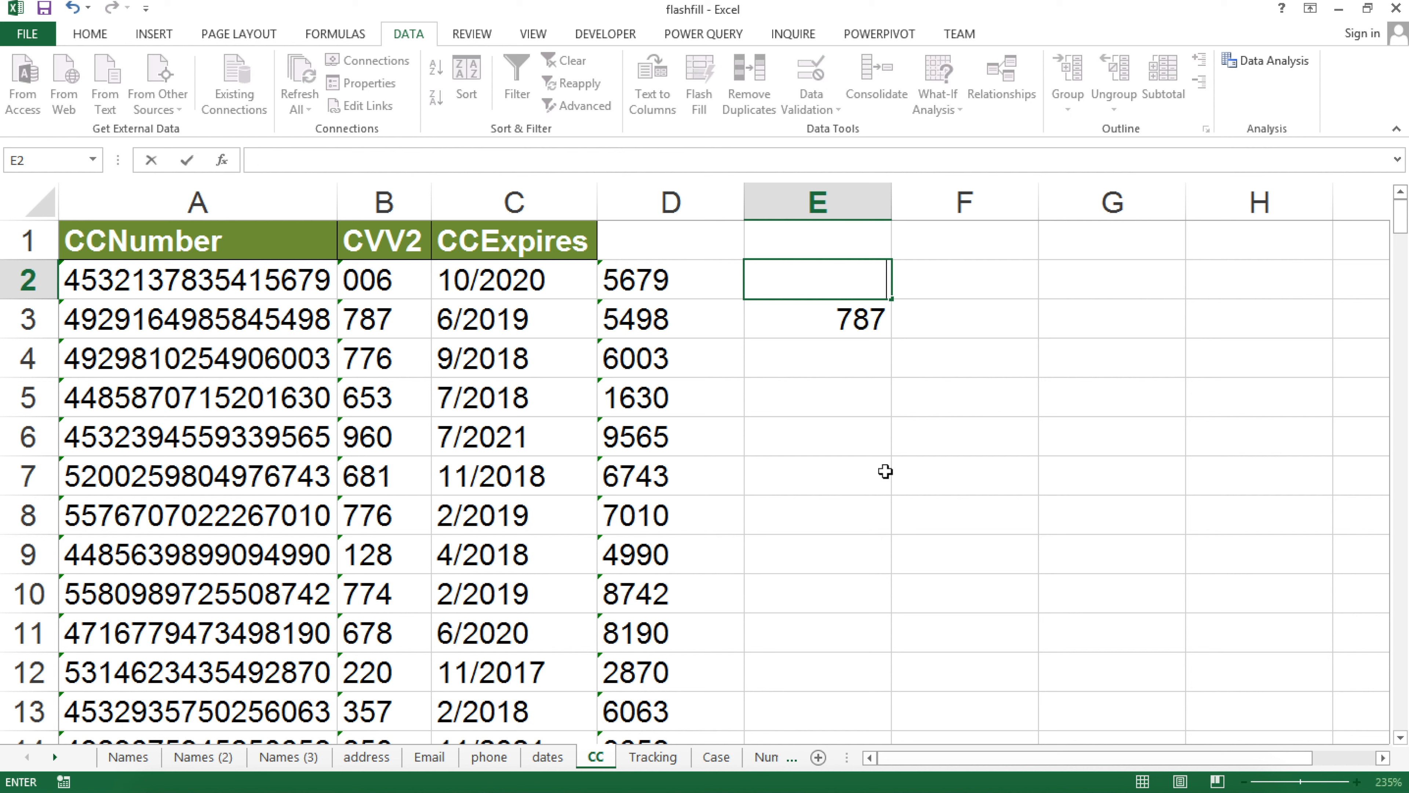
{"action": "key", "text": "Return"}
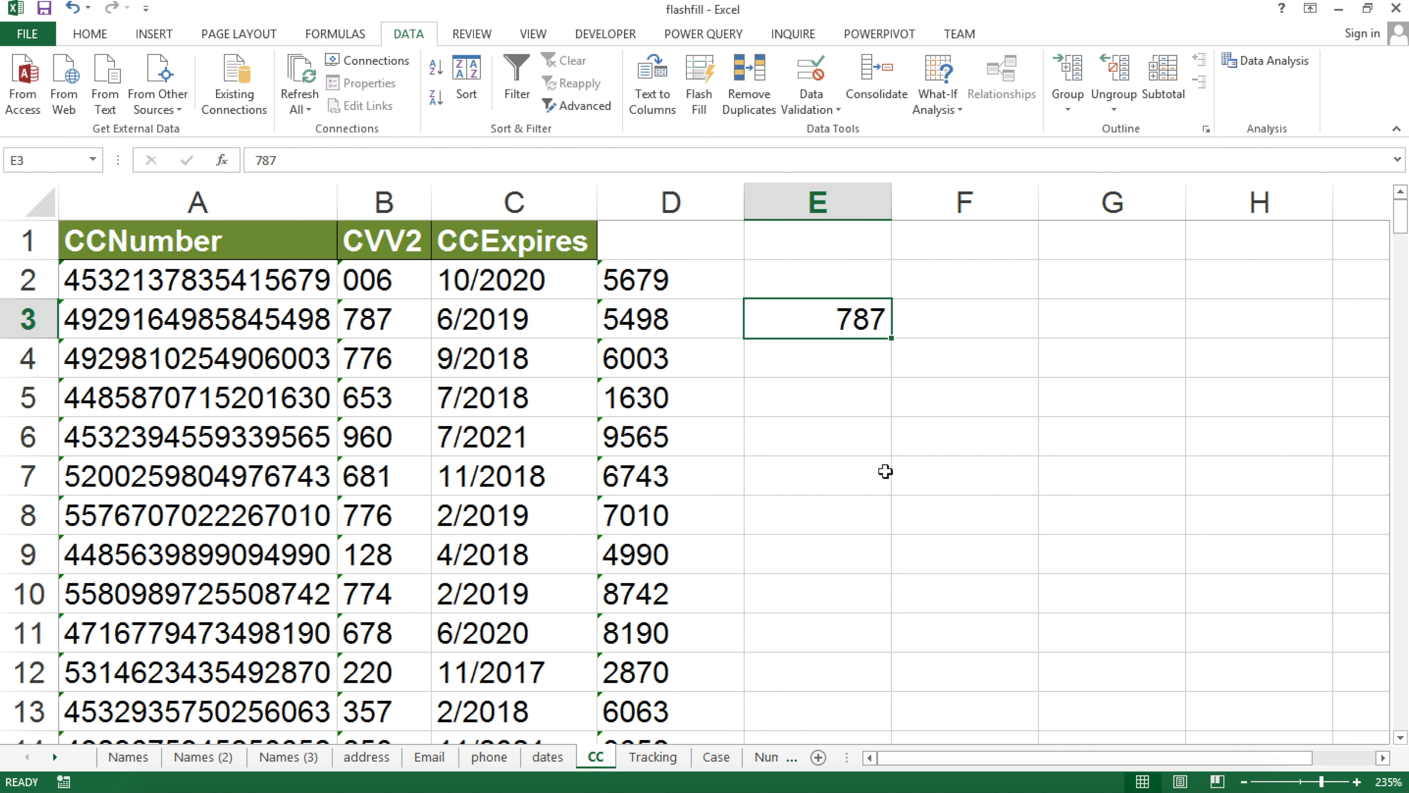
{"action": "left_click", "coordinate": [853, 372]}
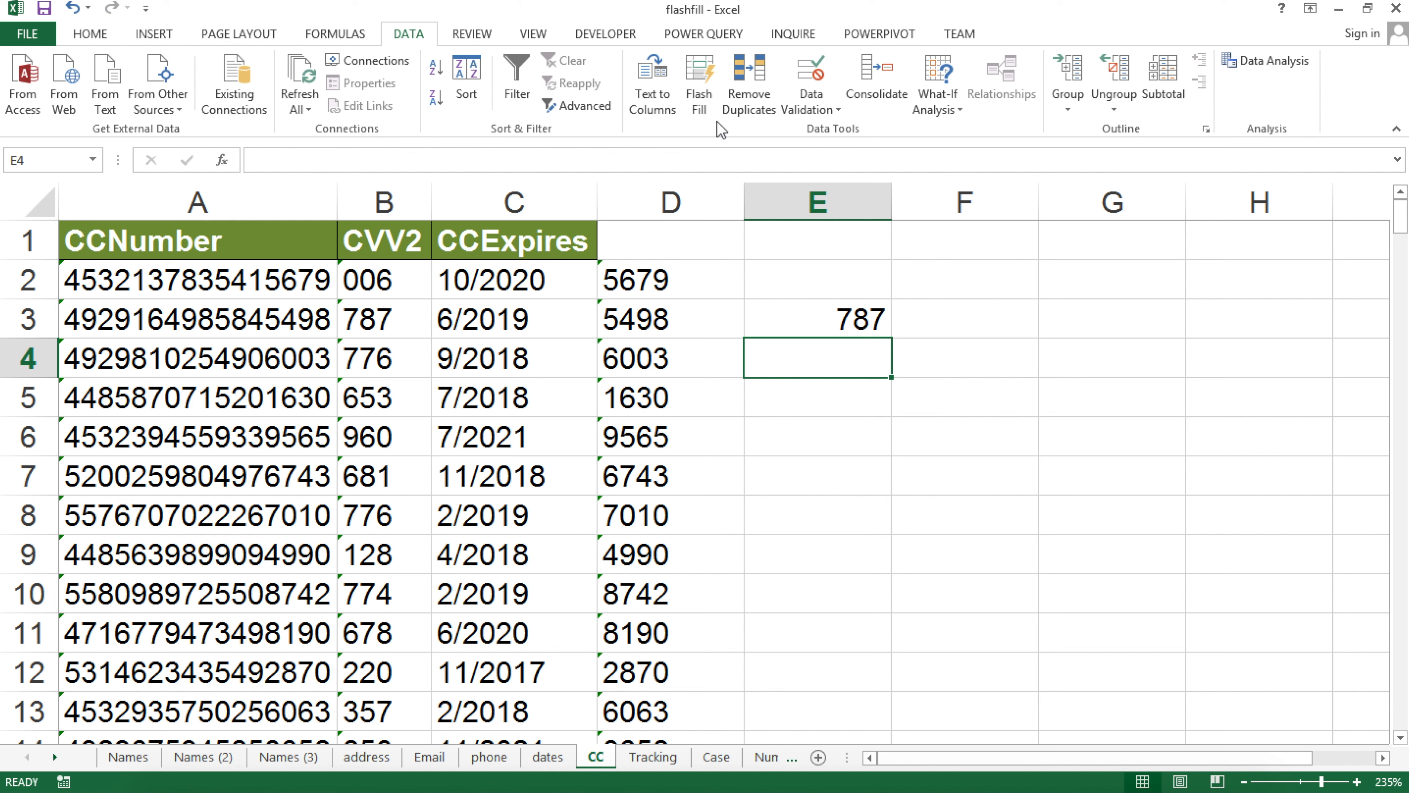
{"action": "left_click", "coordinate": [708, 112]}
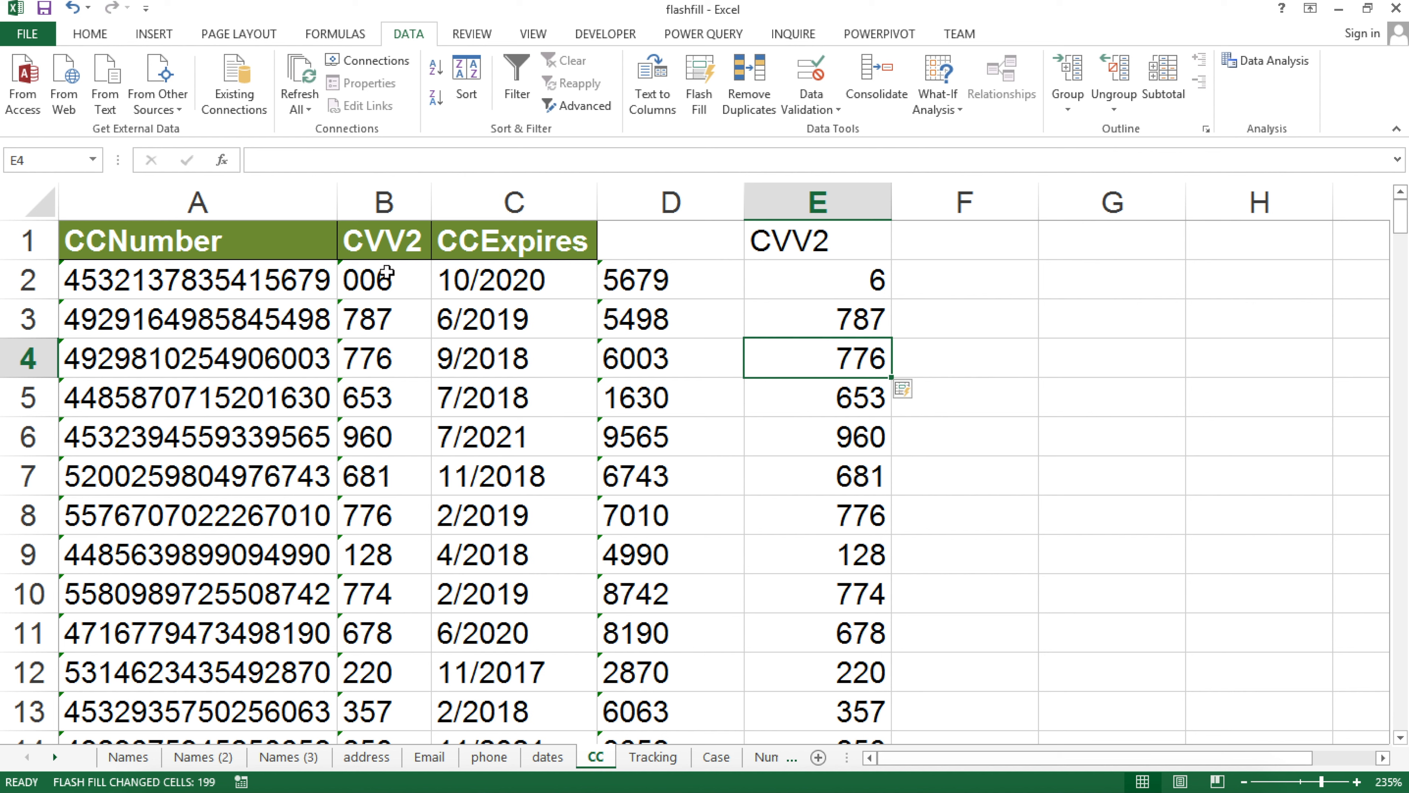
{"action": "left_click", "coordinate": [383, 239]}
{"action": "key", "text": "ctrl+shift+Down"}
{"action": "left_click", "coordinate": [383, 283]}
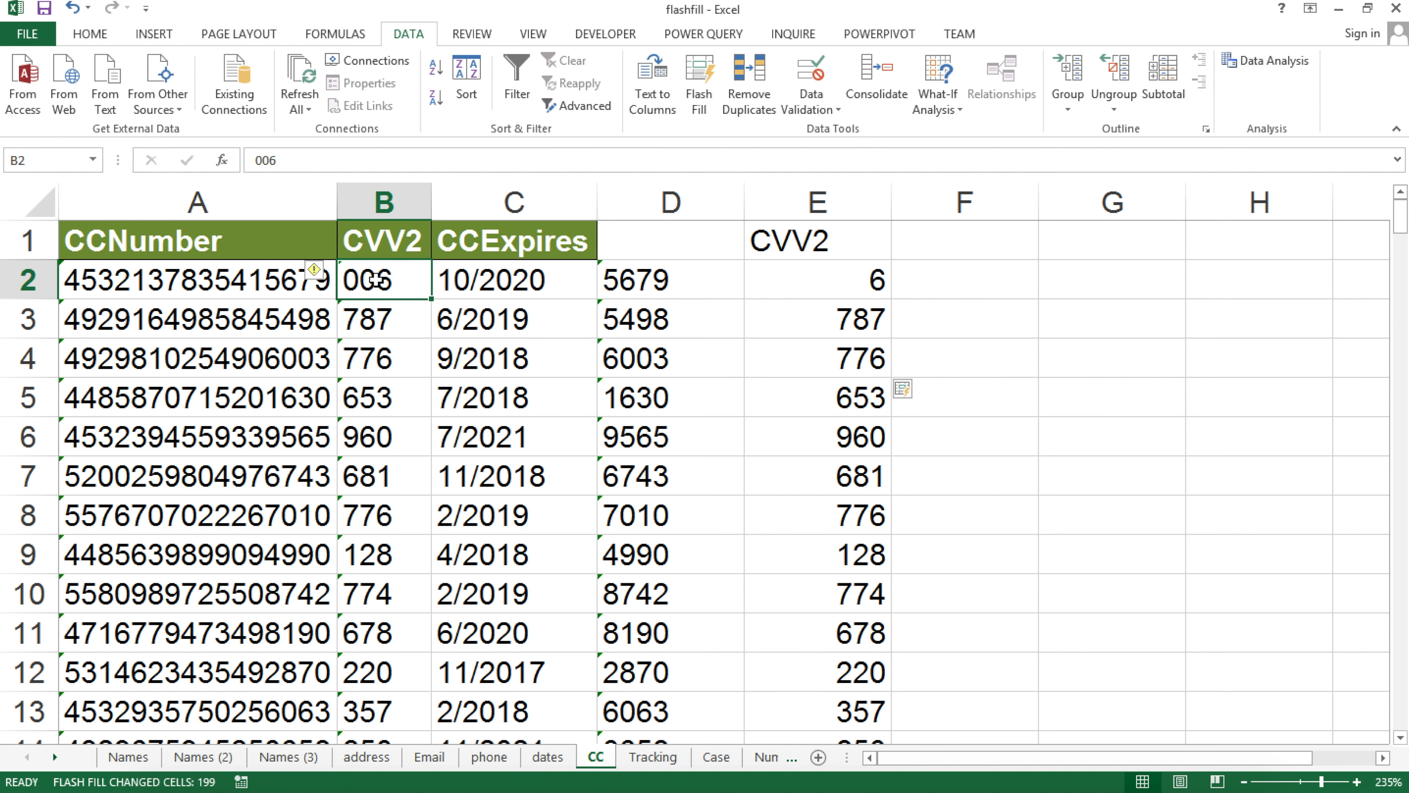
{"action": "key", "text": "ctrl+shift+Down"}
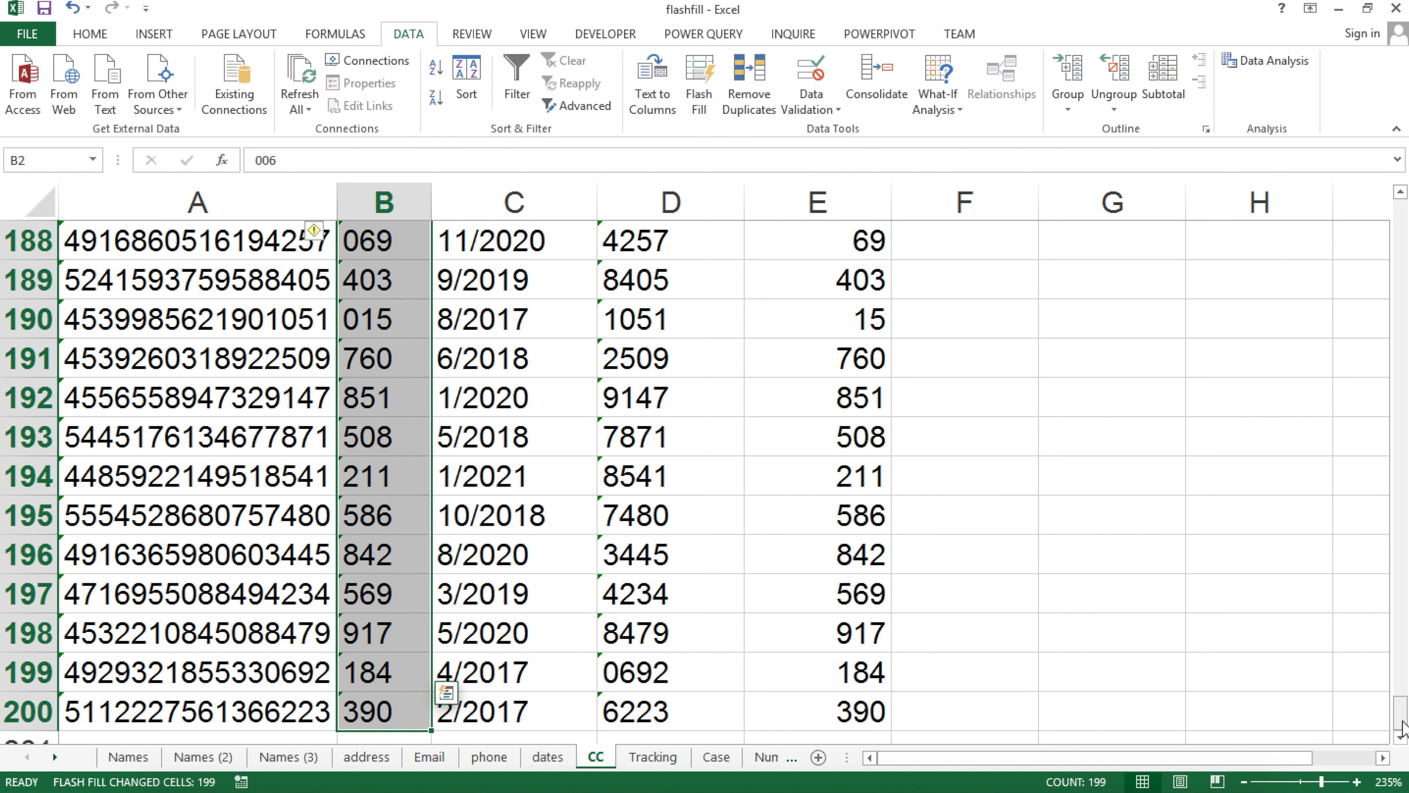
{"action": "left_click_drag", "start_coordinate": [1403, 716], "coordinate": [1403, 125]}
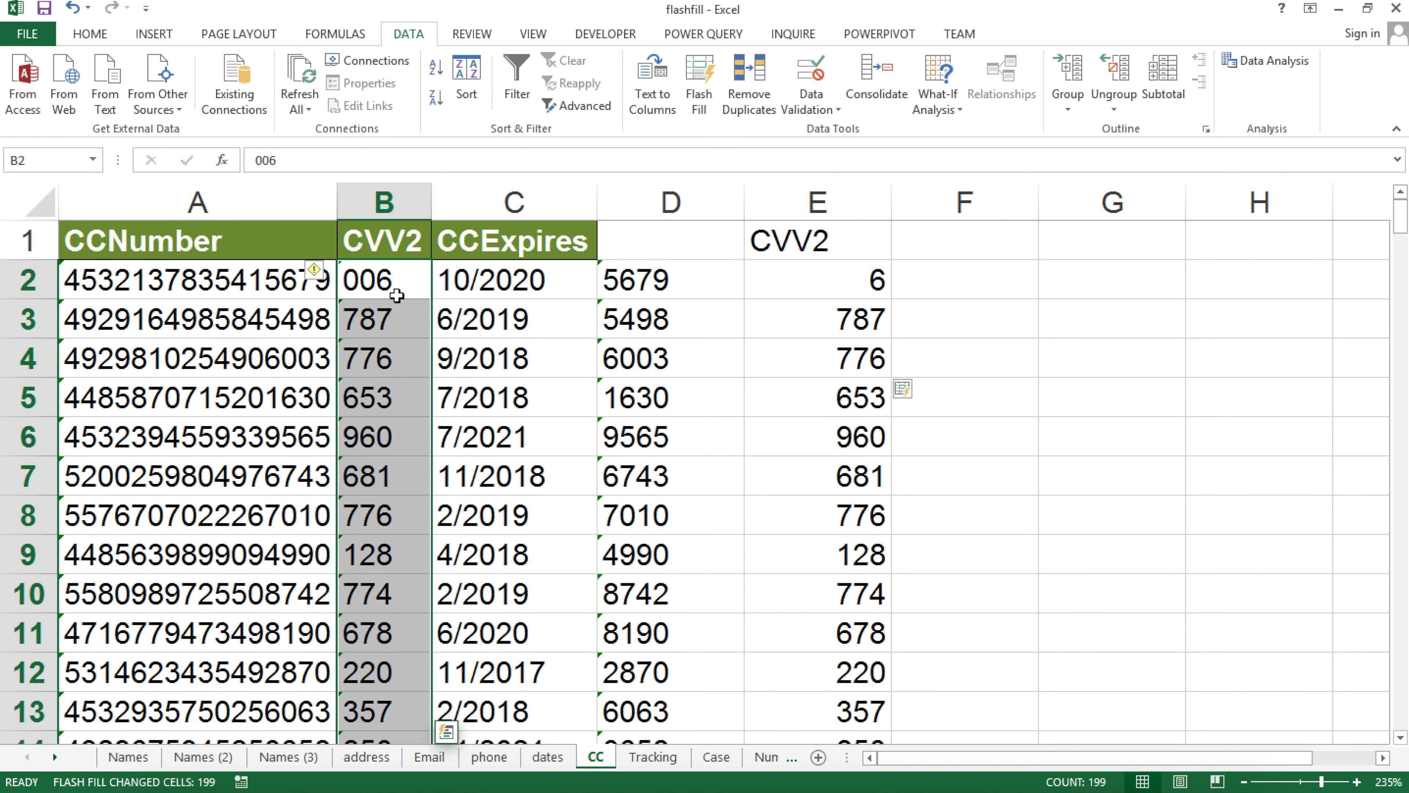
{"action": "mouse_move", "coordinate": [327, 276]}
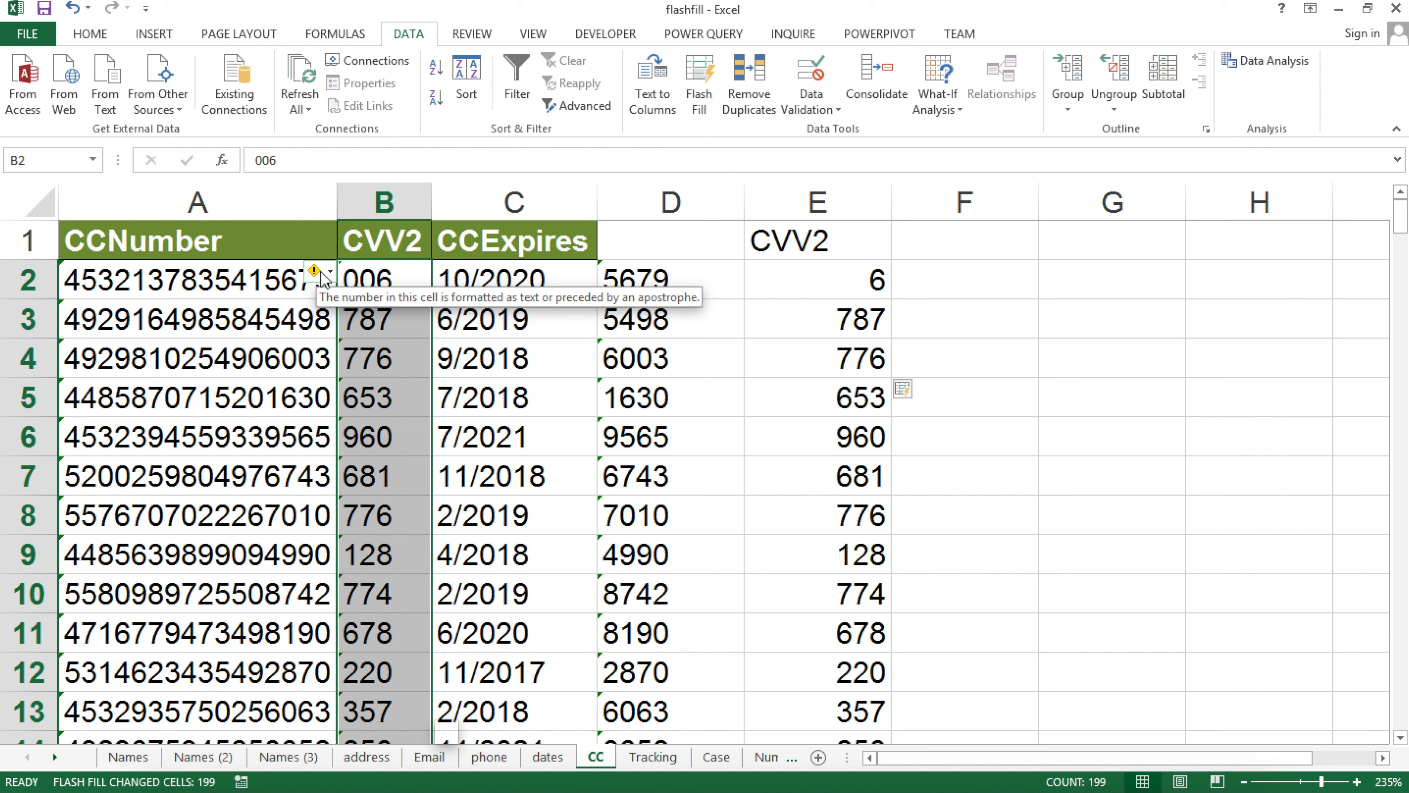
{"action": "left_click", "coordinate": [330, 274]}
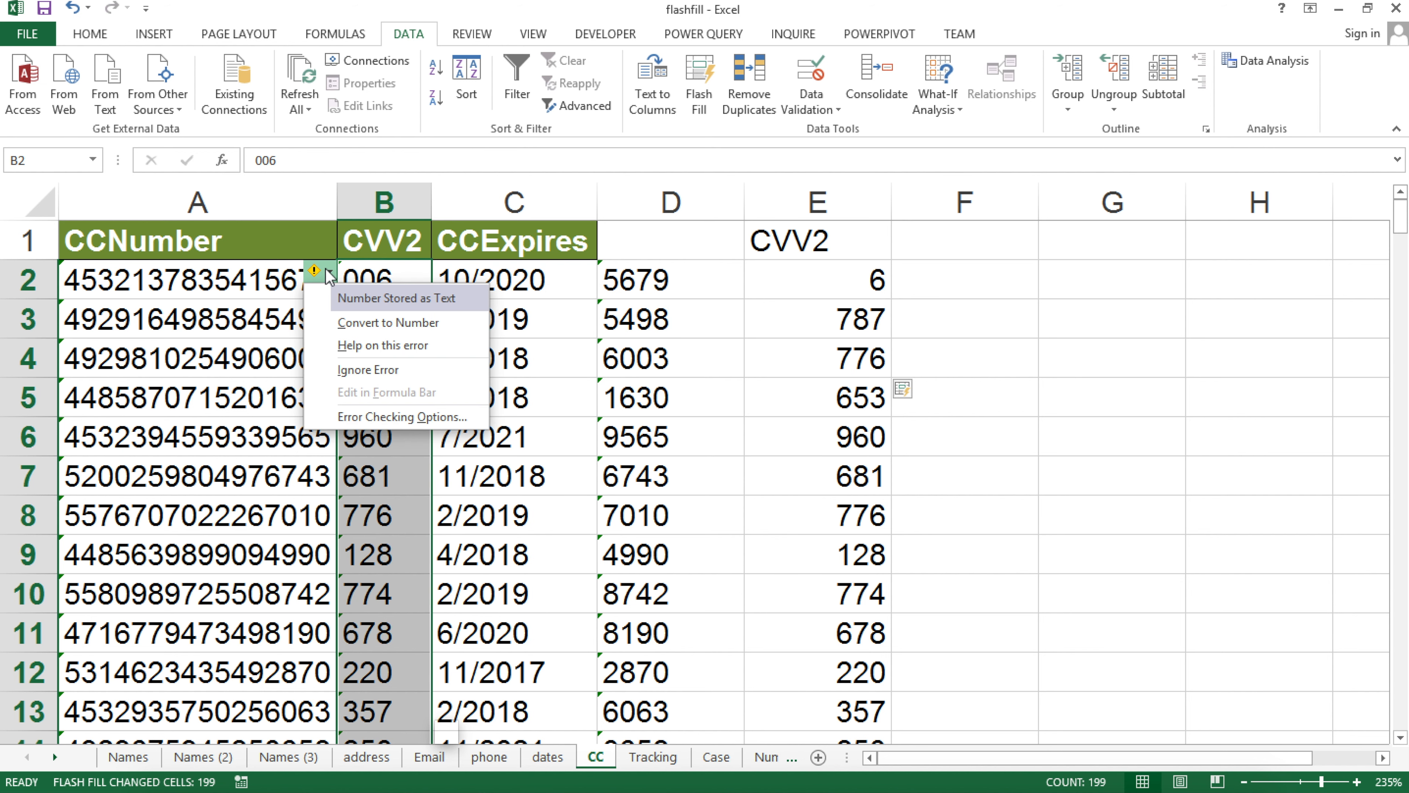
{"action": "left_click", "coordinate": [427, 323]}
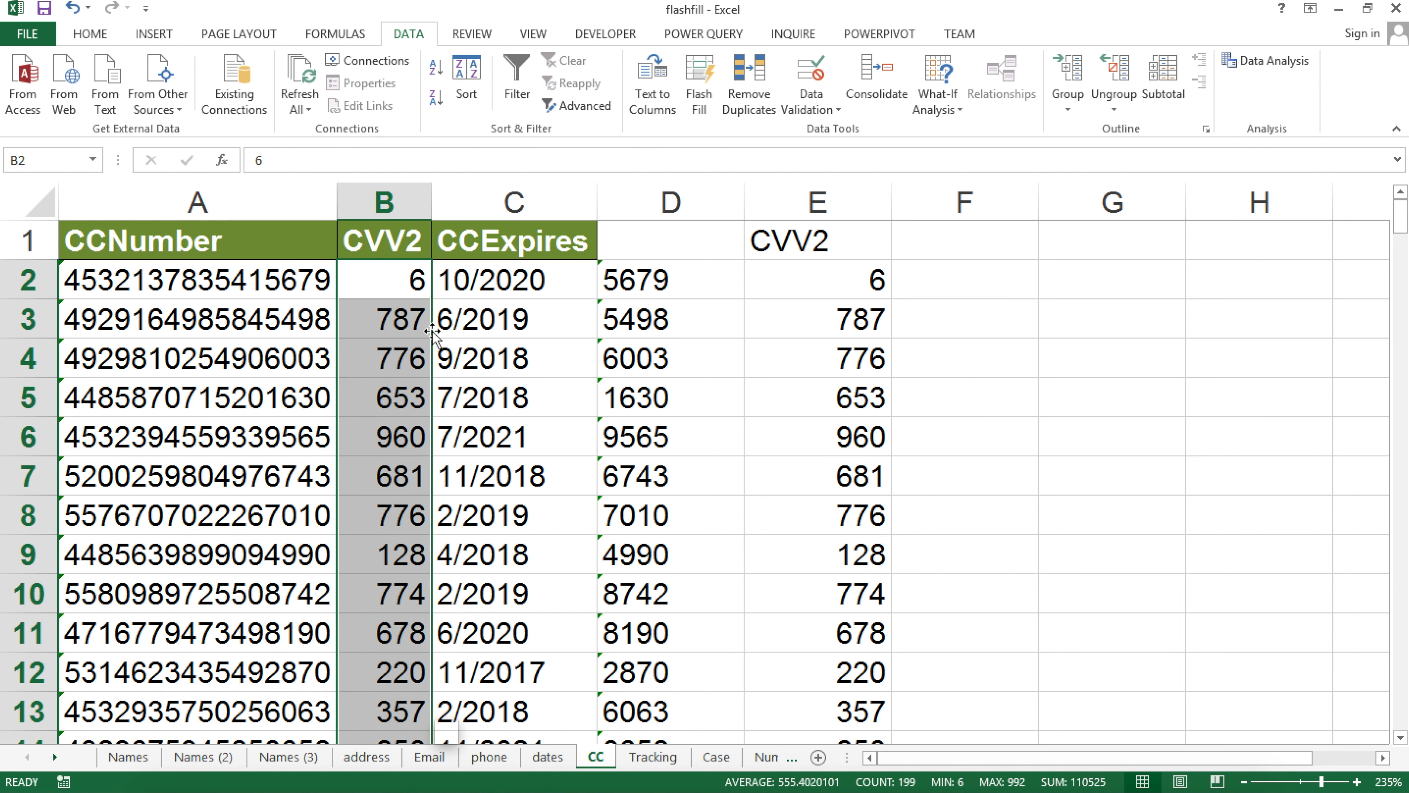
{"action": "key", "text": "ctrl+z"}
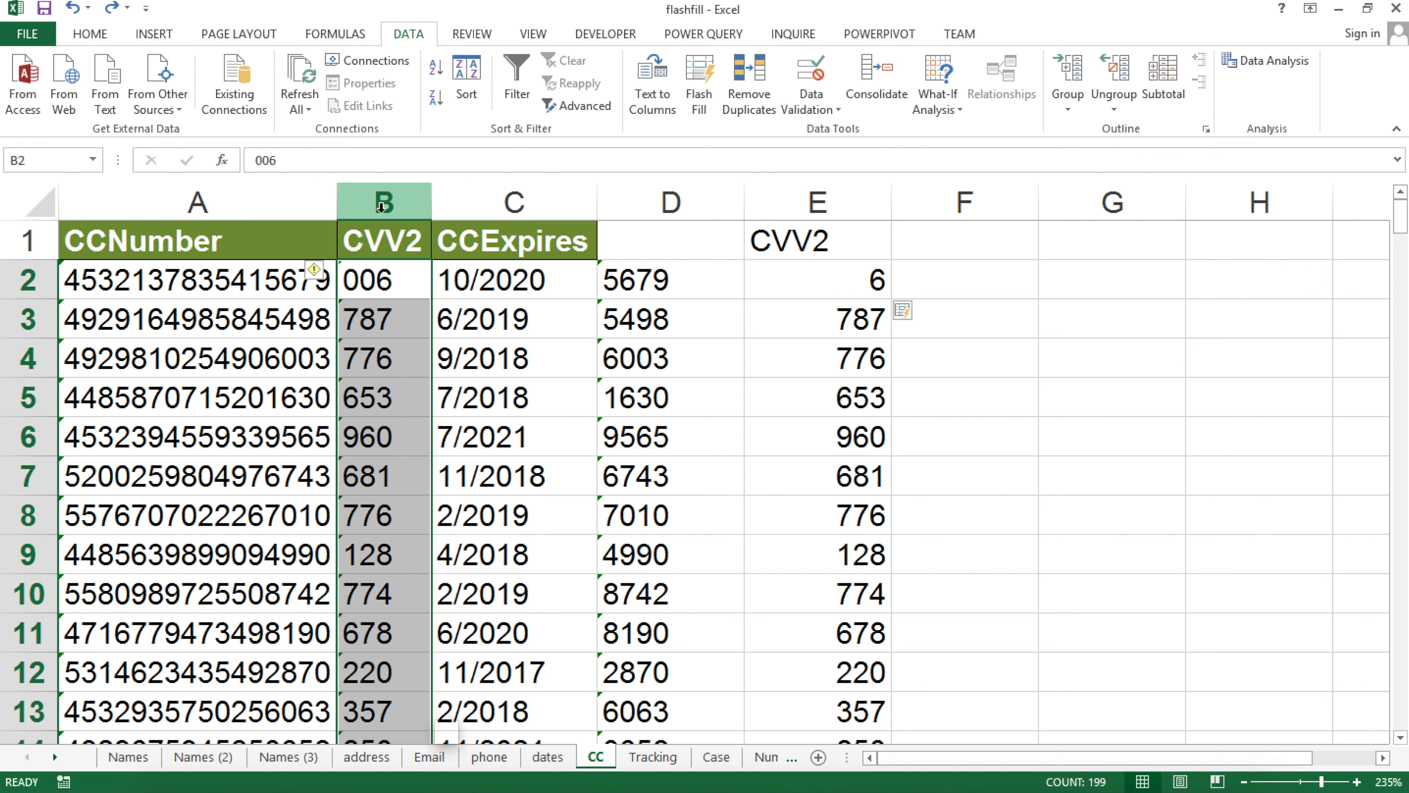
{"action": "left_click", "coordinate": [382, 209]}
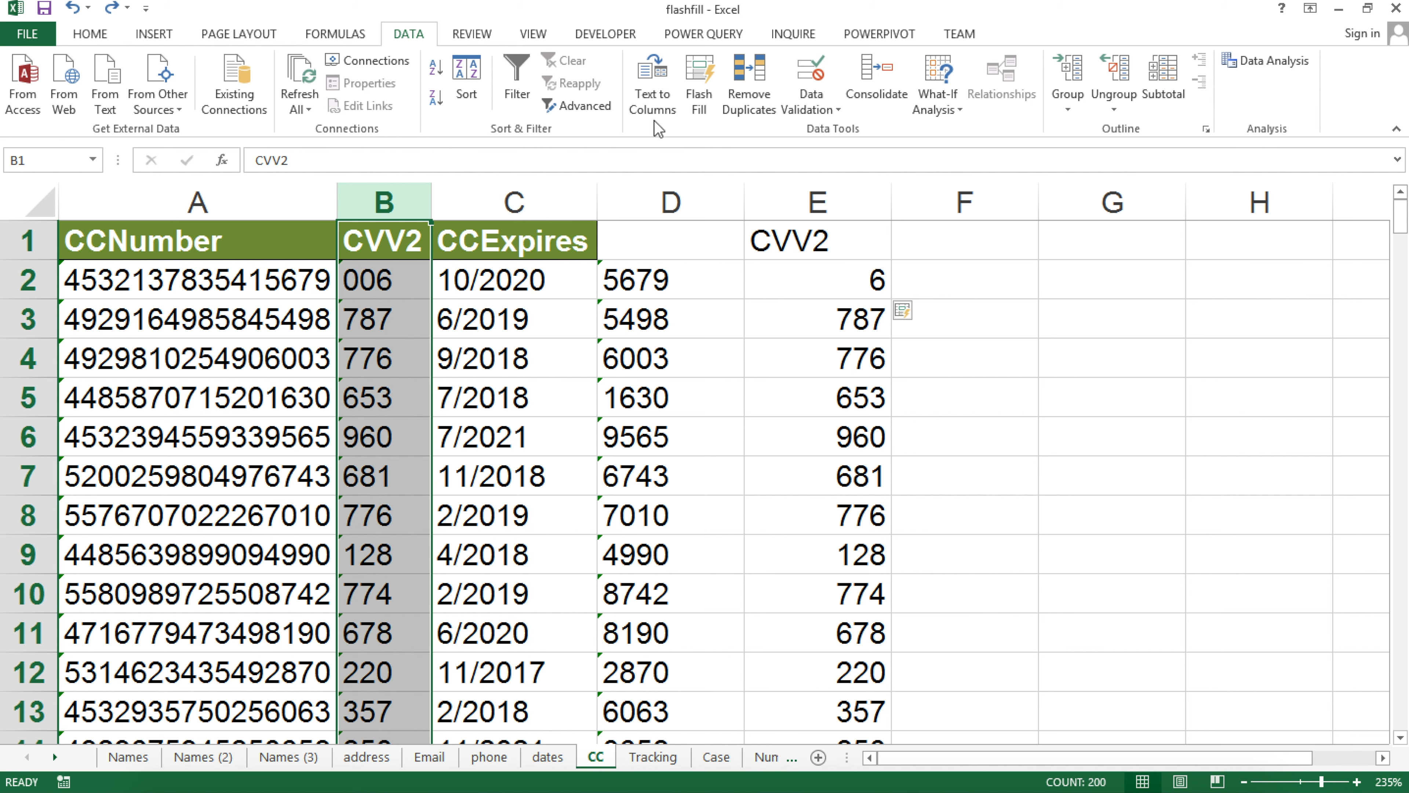
{"action": "left_click", "coordinate": [659, 84]}
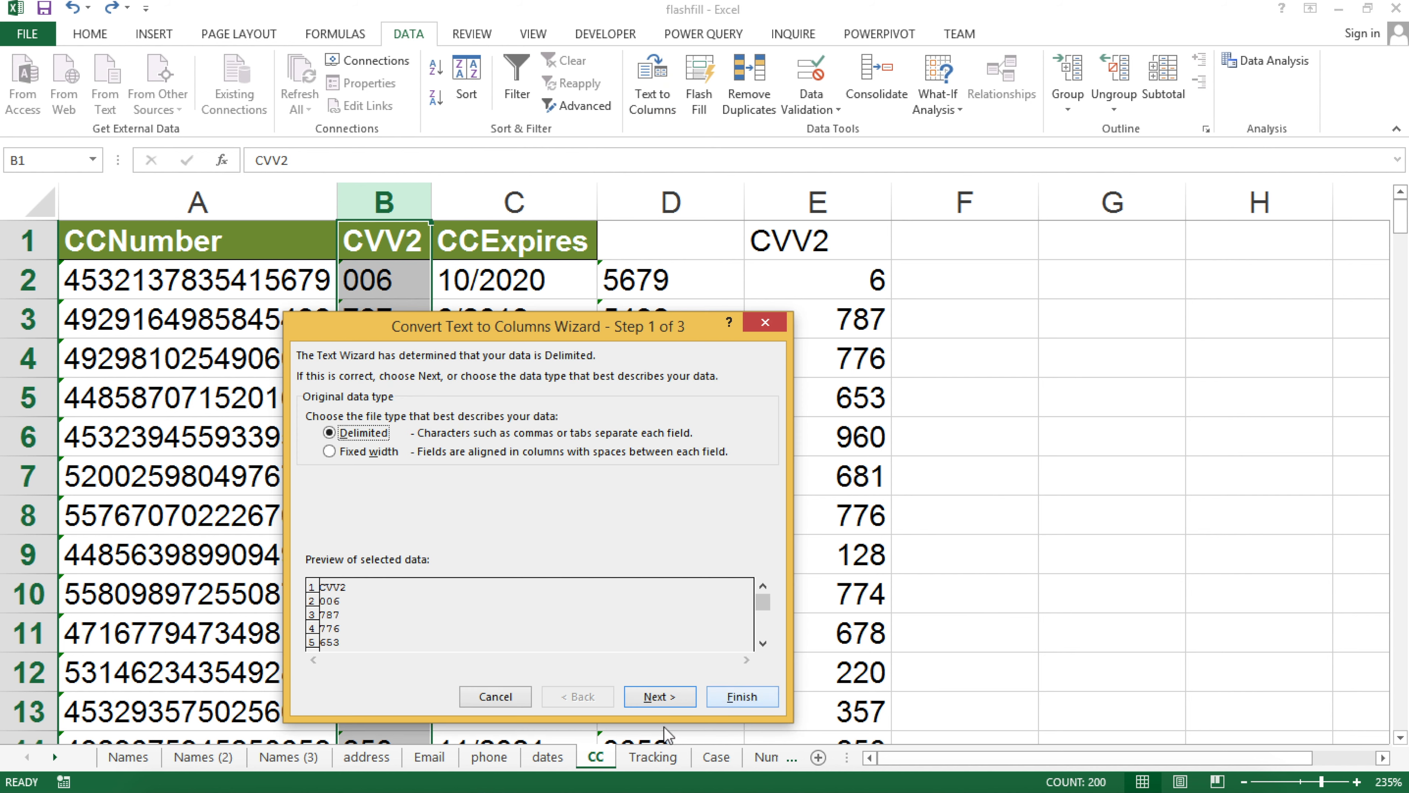
{"action": "left_click", "coordinate": [660, 696]}
{"action": "left_click", "coordinate": [741, 698]}
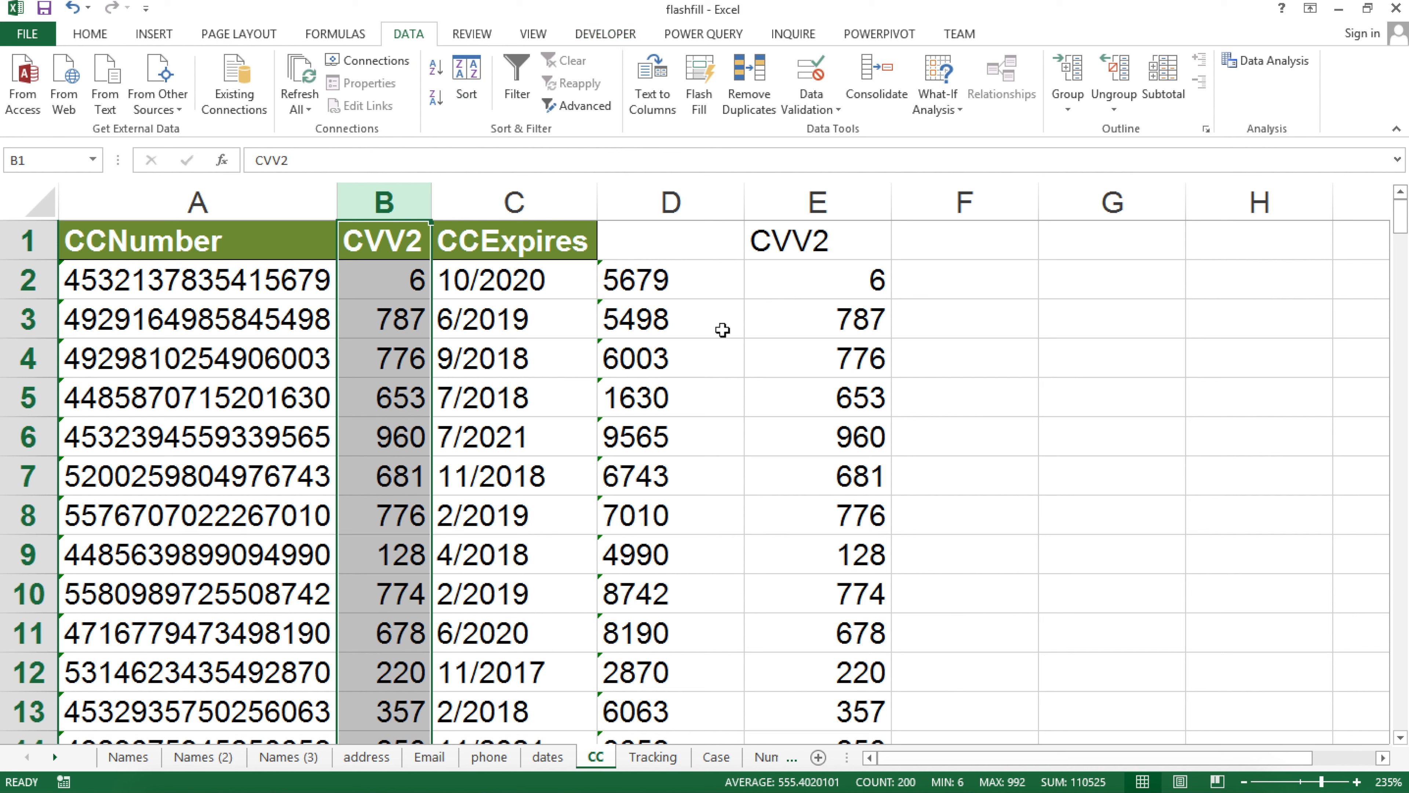
{"action": "key", "text": "ctrl+z"}
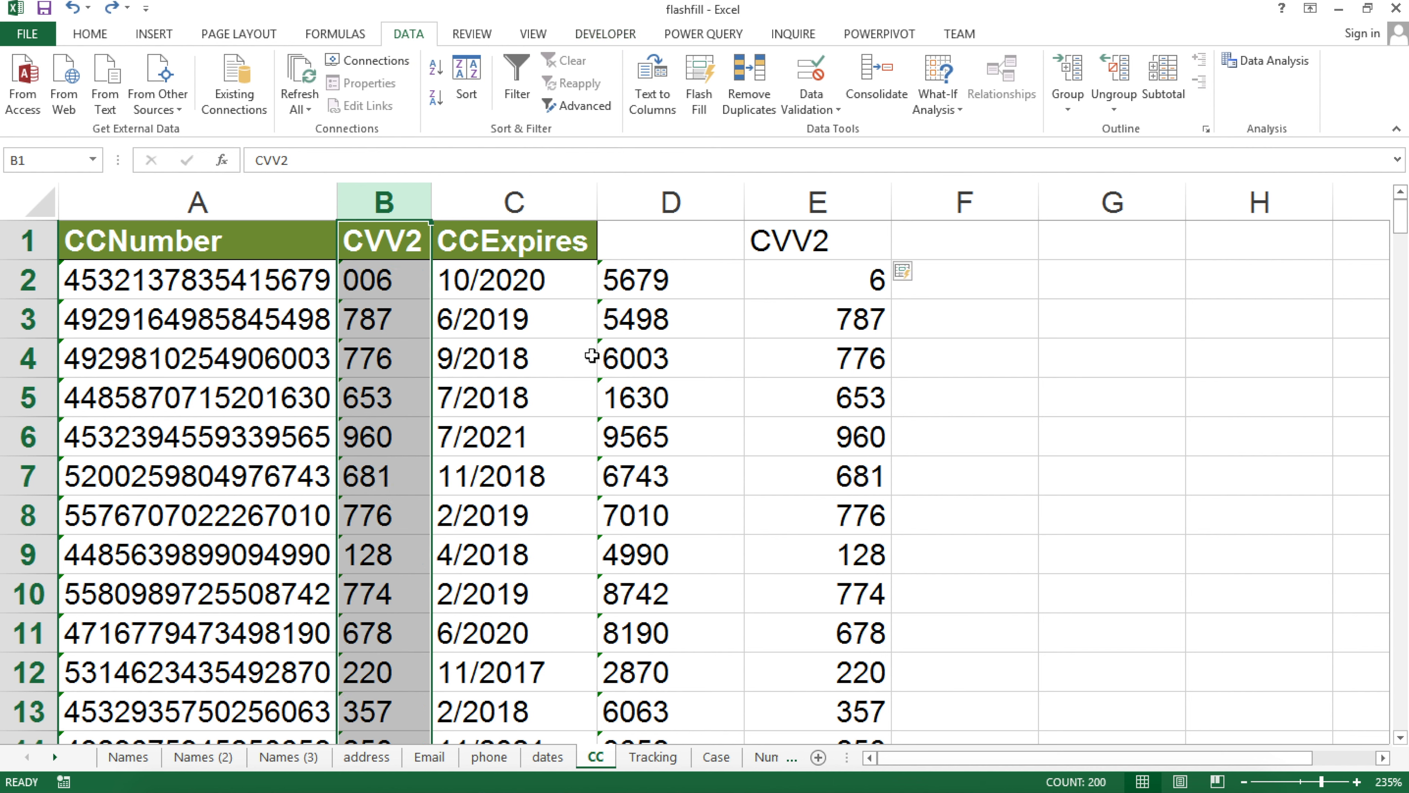
On the Tracking sheet, paste A2's first UPS tracking number into B2 as a value
{"action": "left_click", "coordinate": [652, 764]}
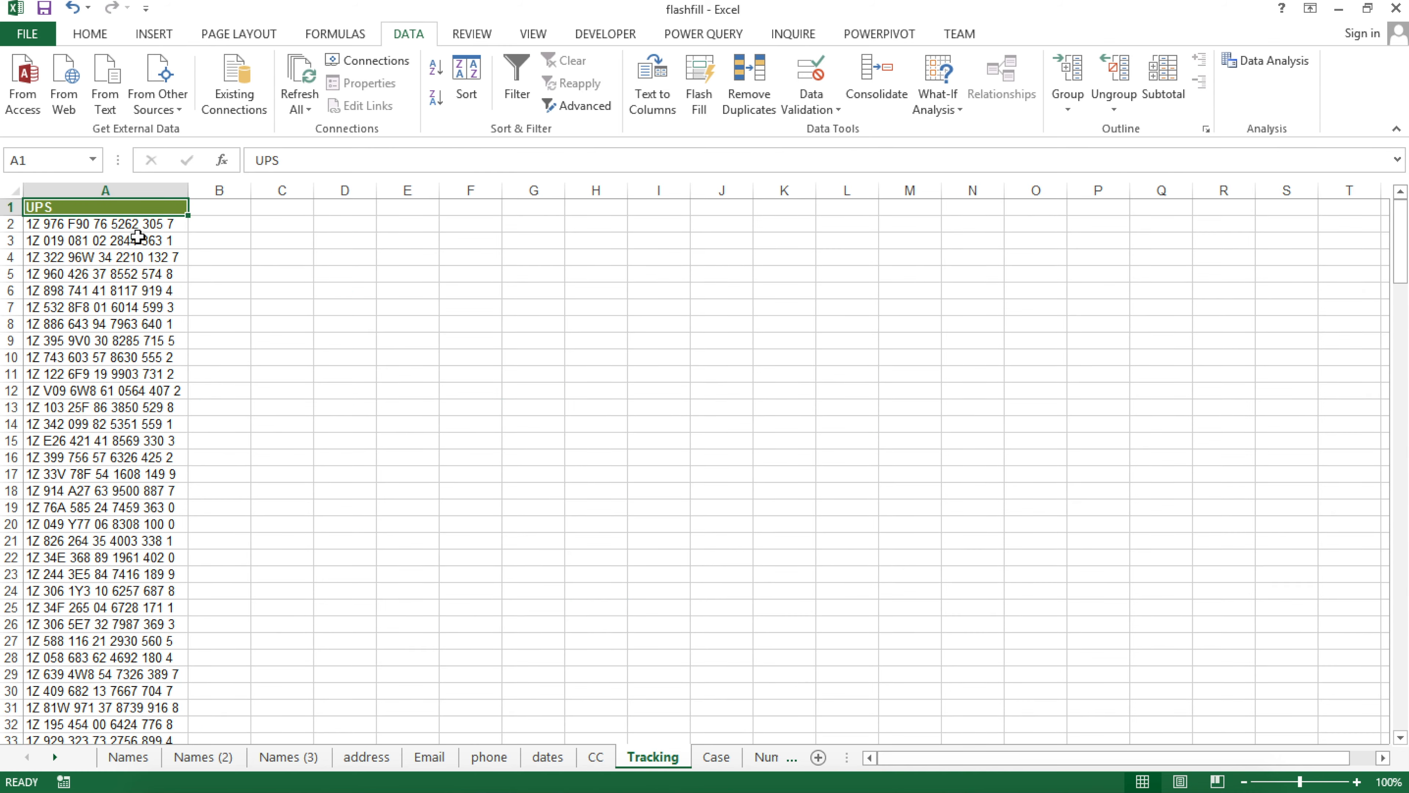
{"action": "scroll", "coordinate": [139, 251], "scroll_direction": "down", "scroll_amount": 3, "text": "ctrl"}
{"action": "scroll", "coordinate": [138, 264], "scroll_direction": "up", "scroll_amount": 10, "text": "ctrl"}
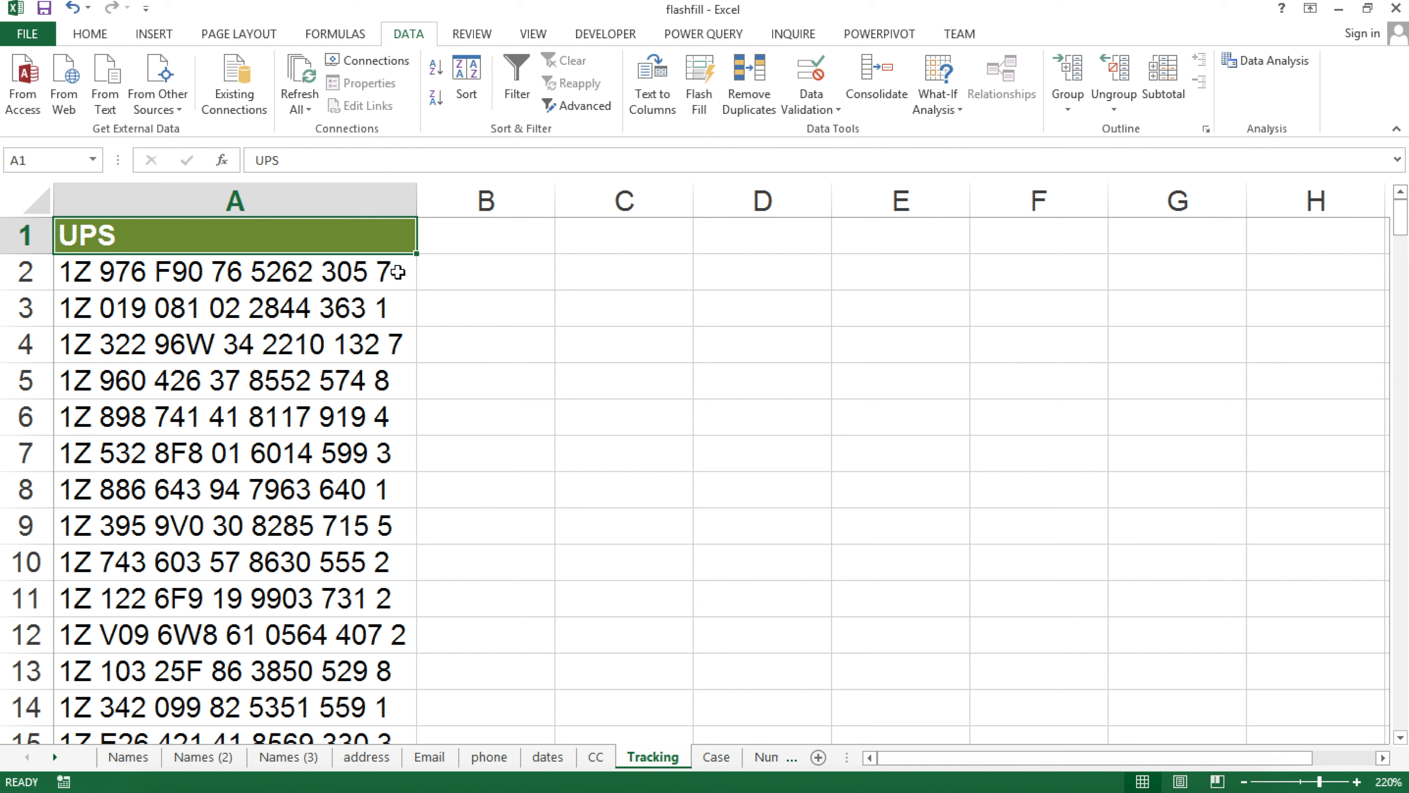
{"action": "right_click", "coordinate": [363, 272]}
{"action": "left_click", "coordinate": [408, 309]}
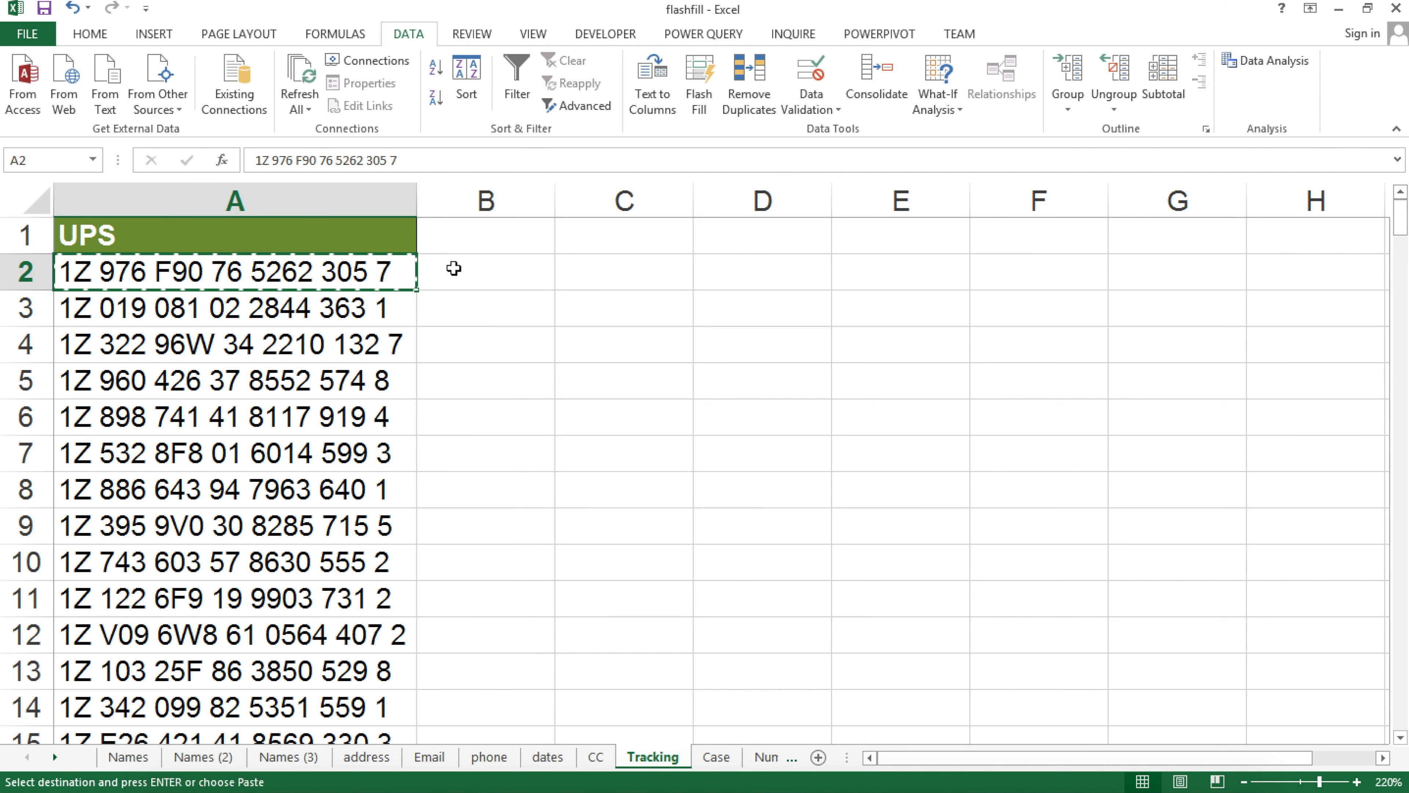
{"action": "right_click", "coordinate": [457, 268]}
{"action": "left_click", "coordinate": [527, 352]}
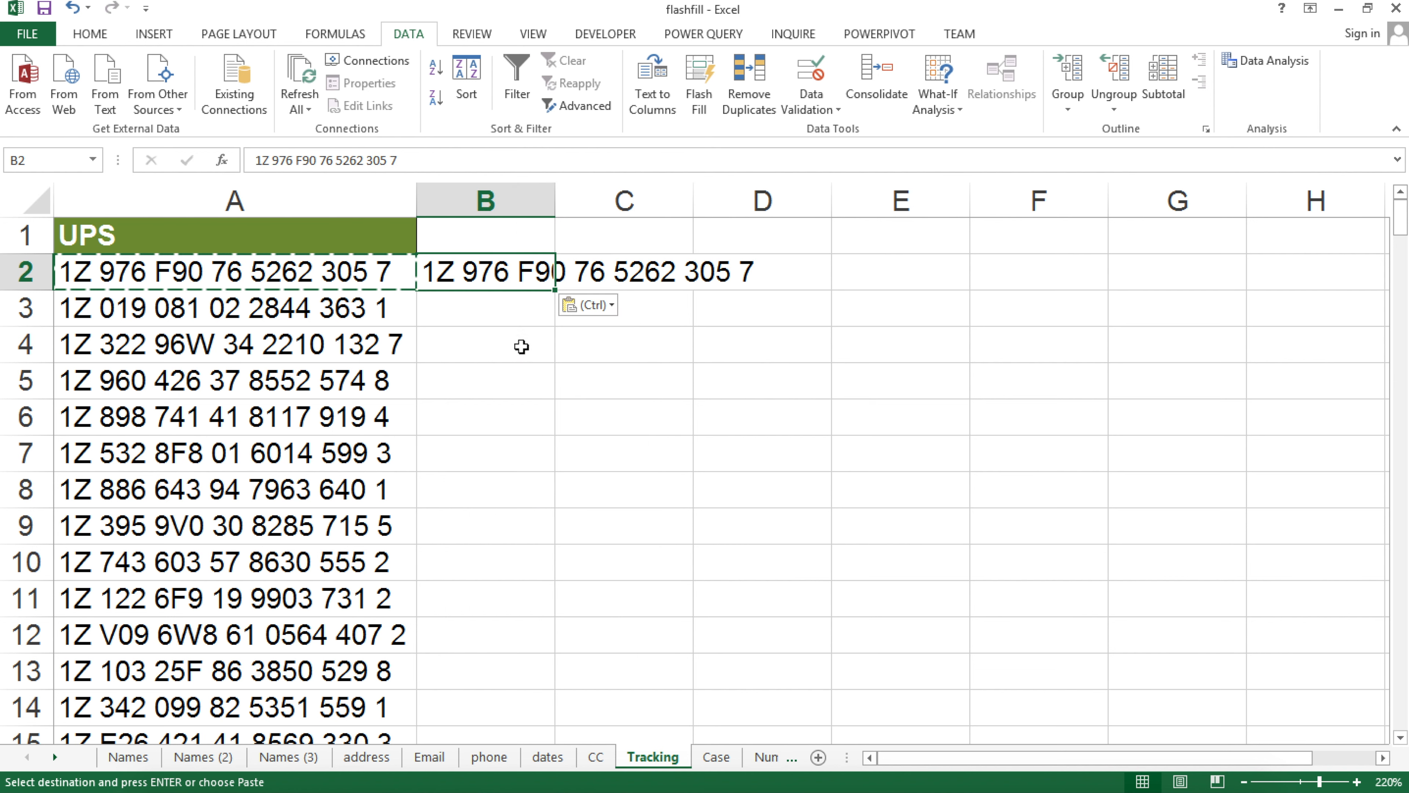
{"action": "key", "text": "Escape"}
Delete all the spaces from the tracking number in B2
{"action": "double_click", "coordinate": [464, 272]}
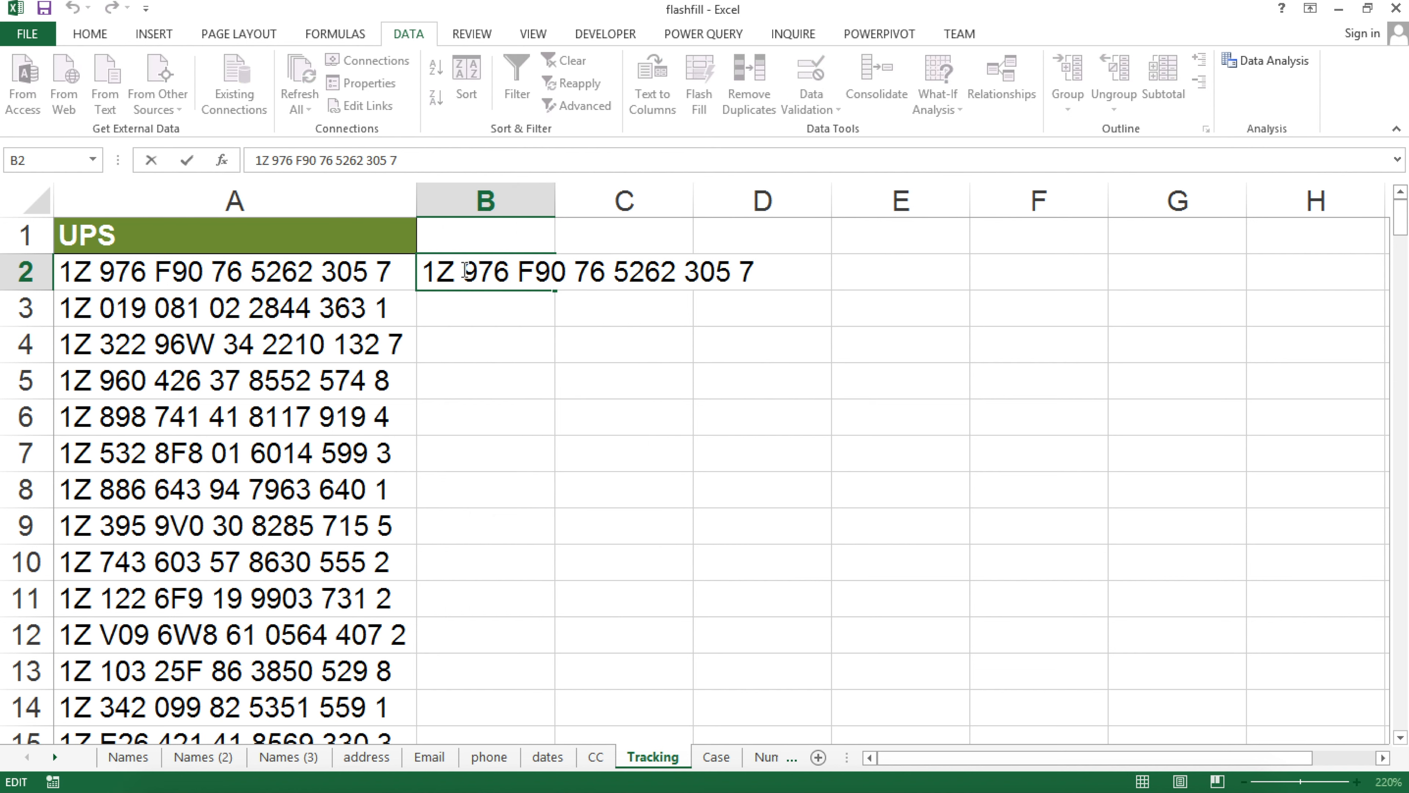
{"action": "key", "text": "BackSpace"}
{"action": "key", "text": "BackSpace"}
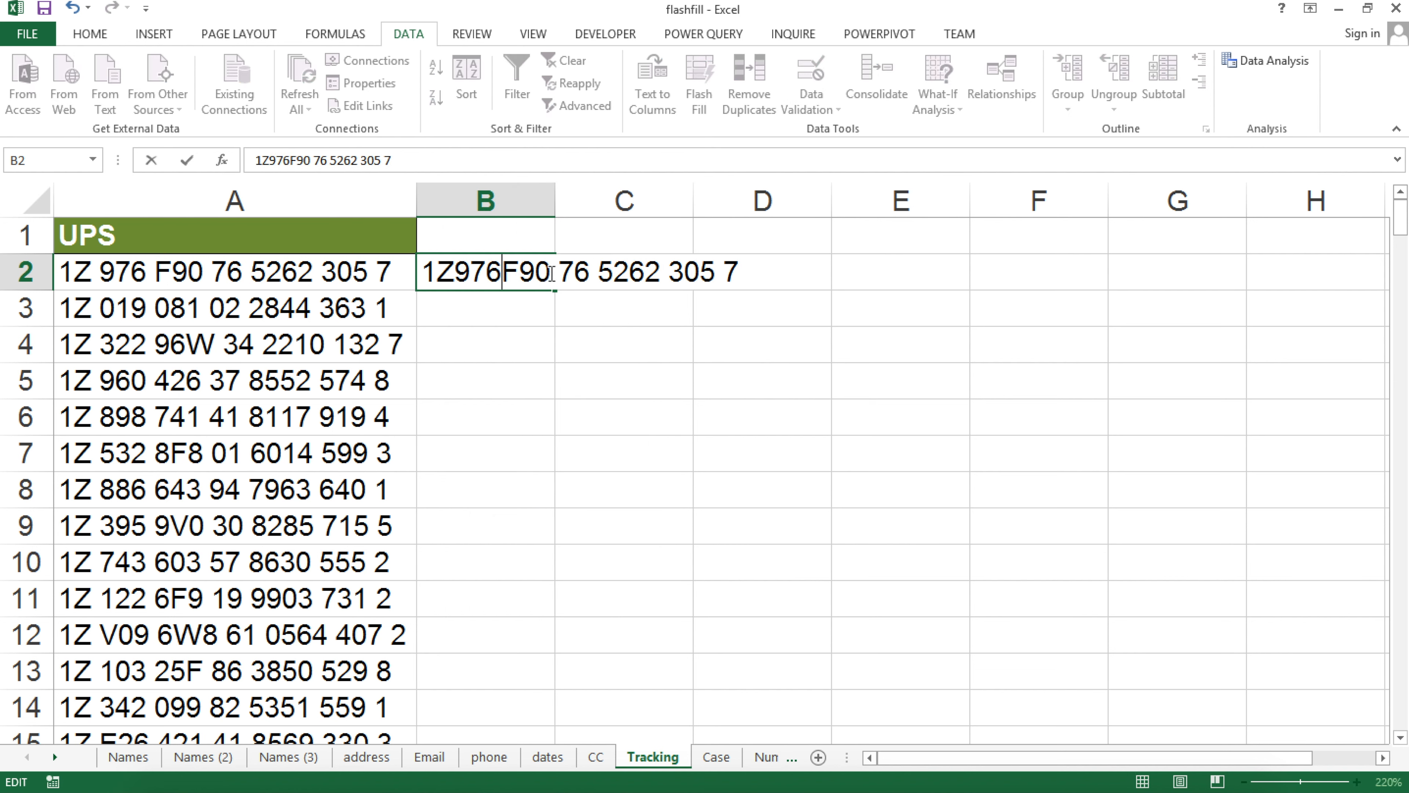
{"action": "key", "text": "BackSpace"}
{"action": "key", "text": "BackSpace"}
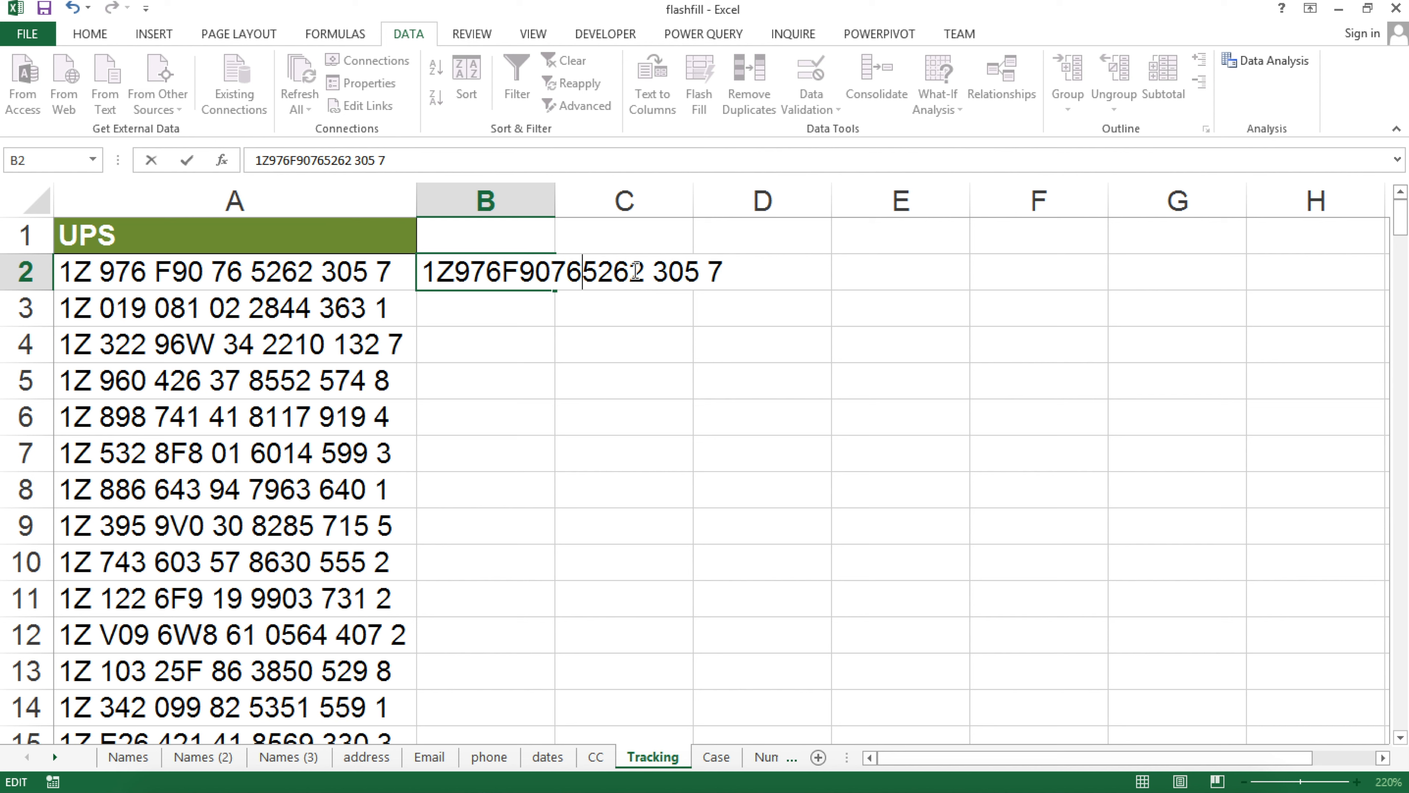
{"action": "key", "text": "BackSpace"}
{"action": "left_click", "coordinate": [701, 271]}
{"action": "key", "text": "BackSpace"}
{"action": "left_click", "coordinate": [522, 305]}
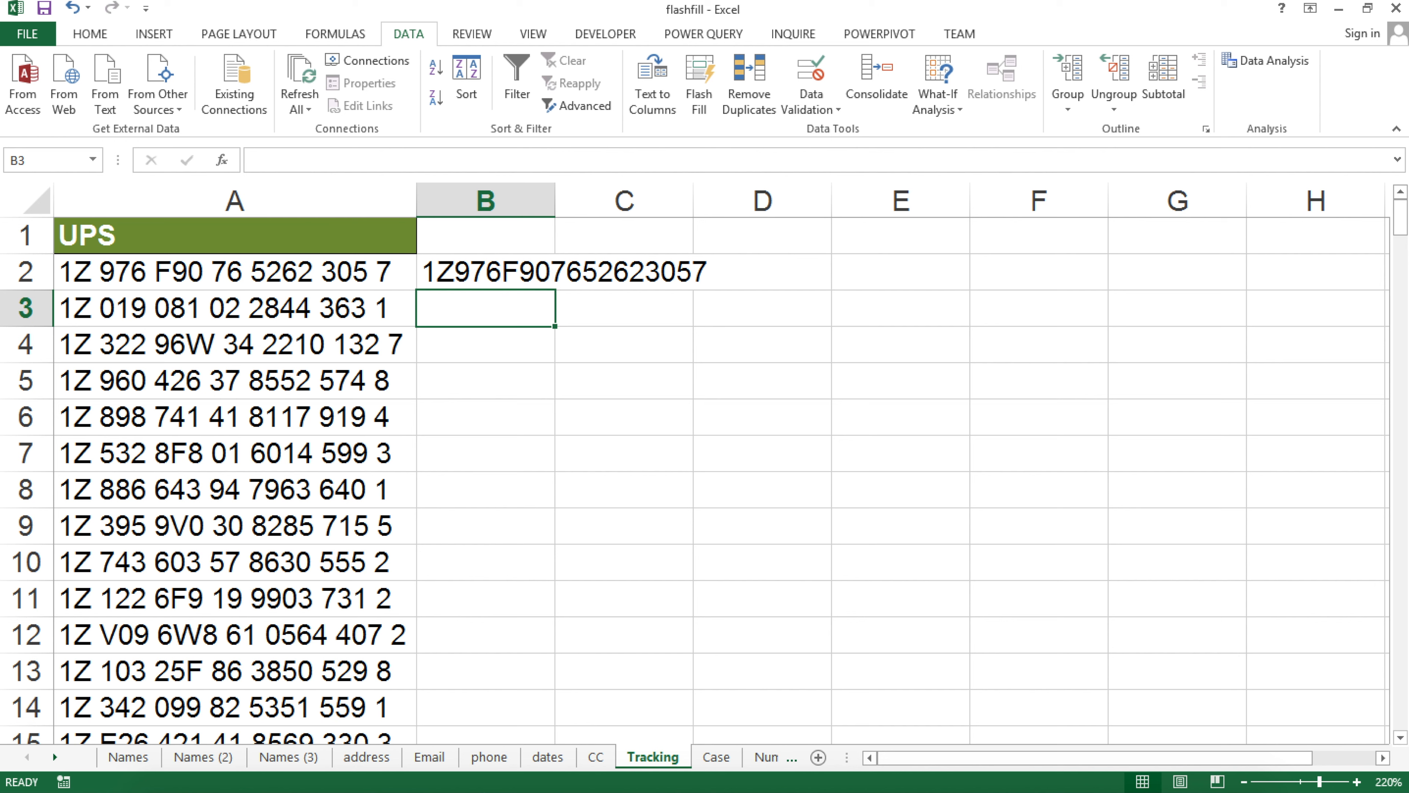
Try Flash Fill on column B, undo it, and widen column B to show the full number
{"action": "left_click", "coordinate": [710, 98]}
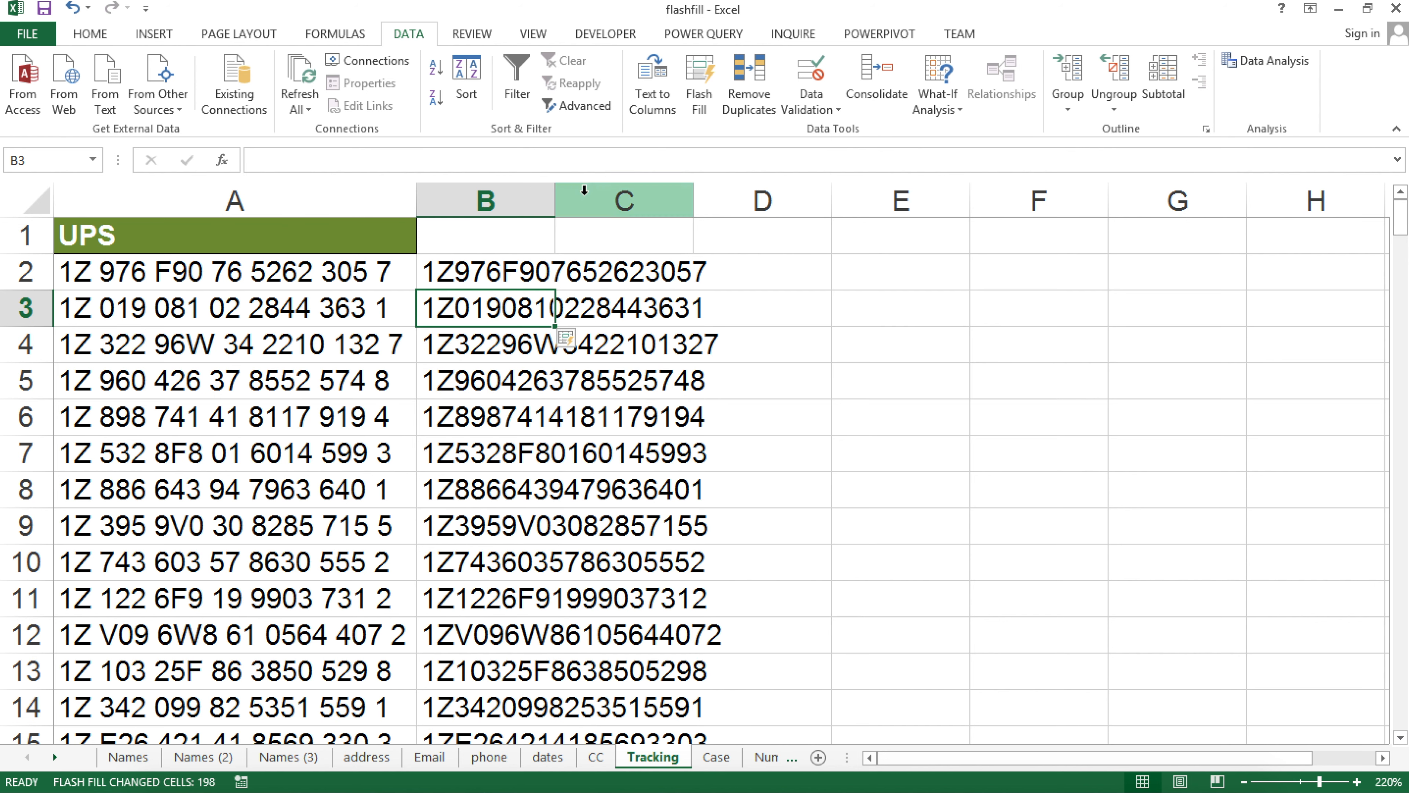
{"action": "left_click_drag", "start_coordinate": [555, 200], "coordinate": [764, 206]}
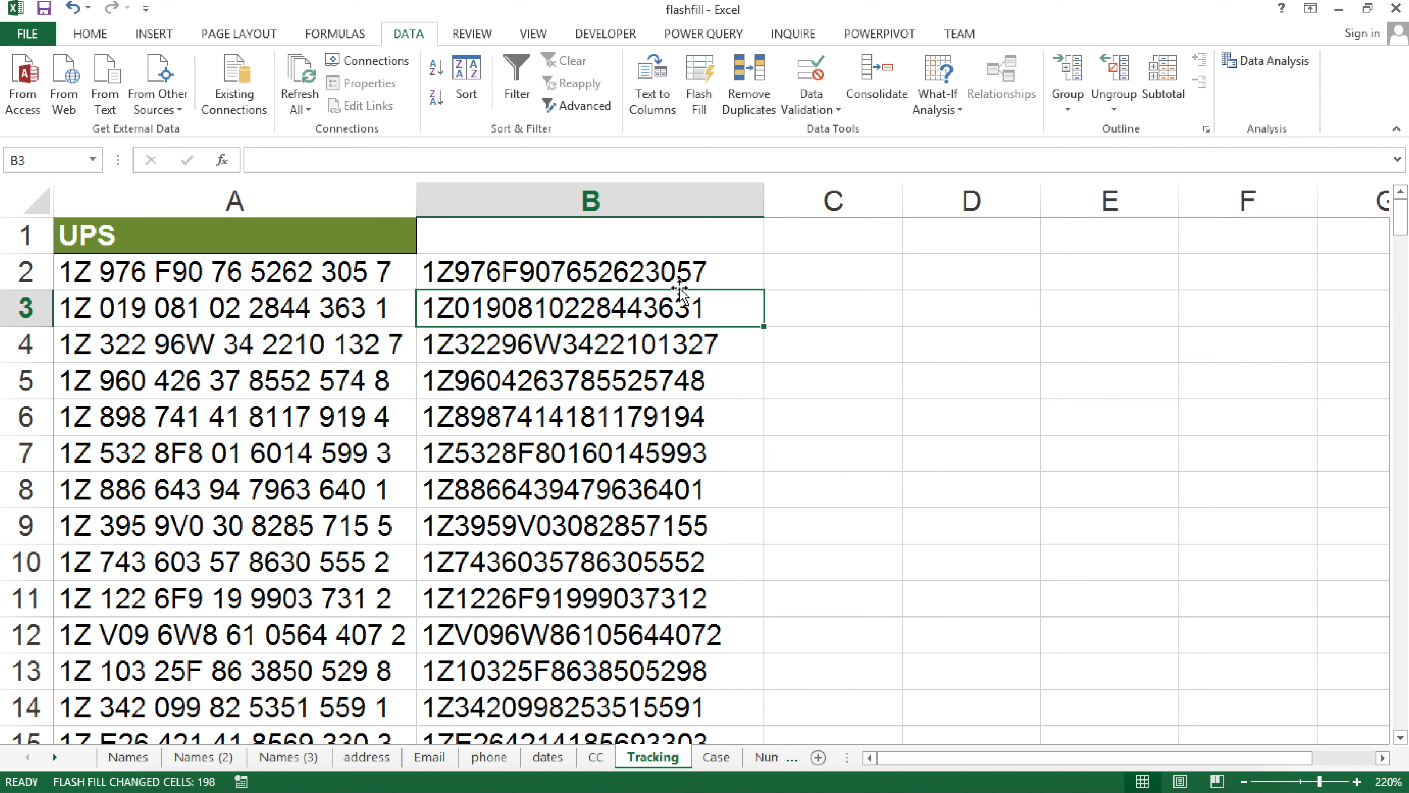
{"action": "key", "text": "ctrl+z"}
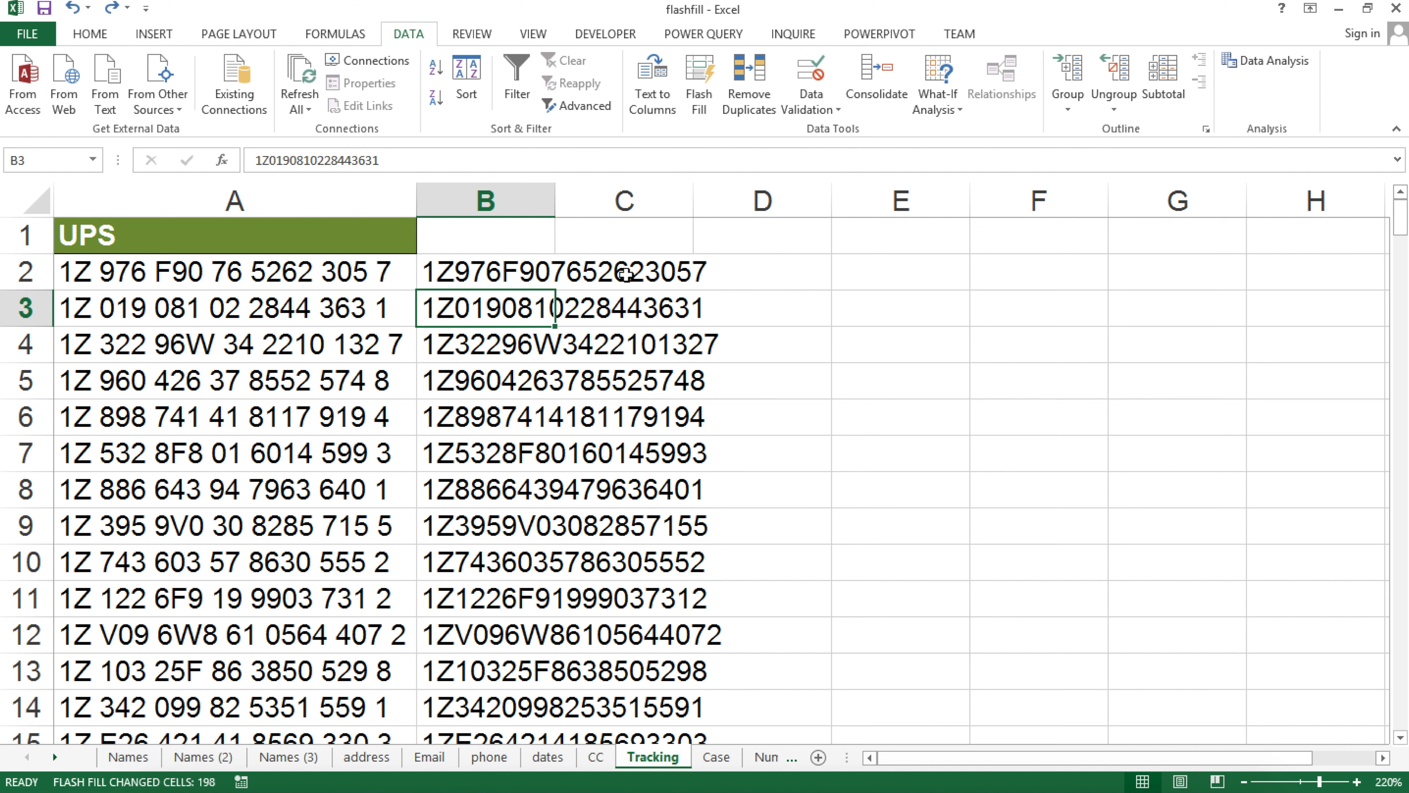
{"action": "key", "text": "ctrl+z"}
{"action": "left_click_drag", "start_coordinate": [555, 200], "coordinate": [835, 208]}
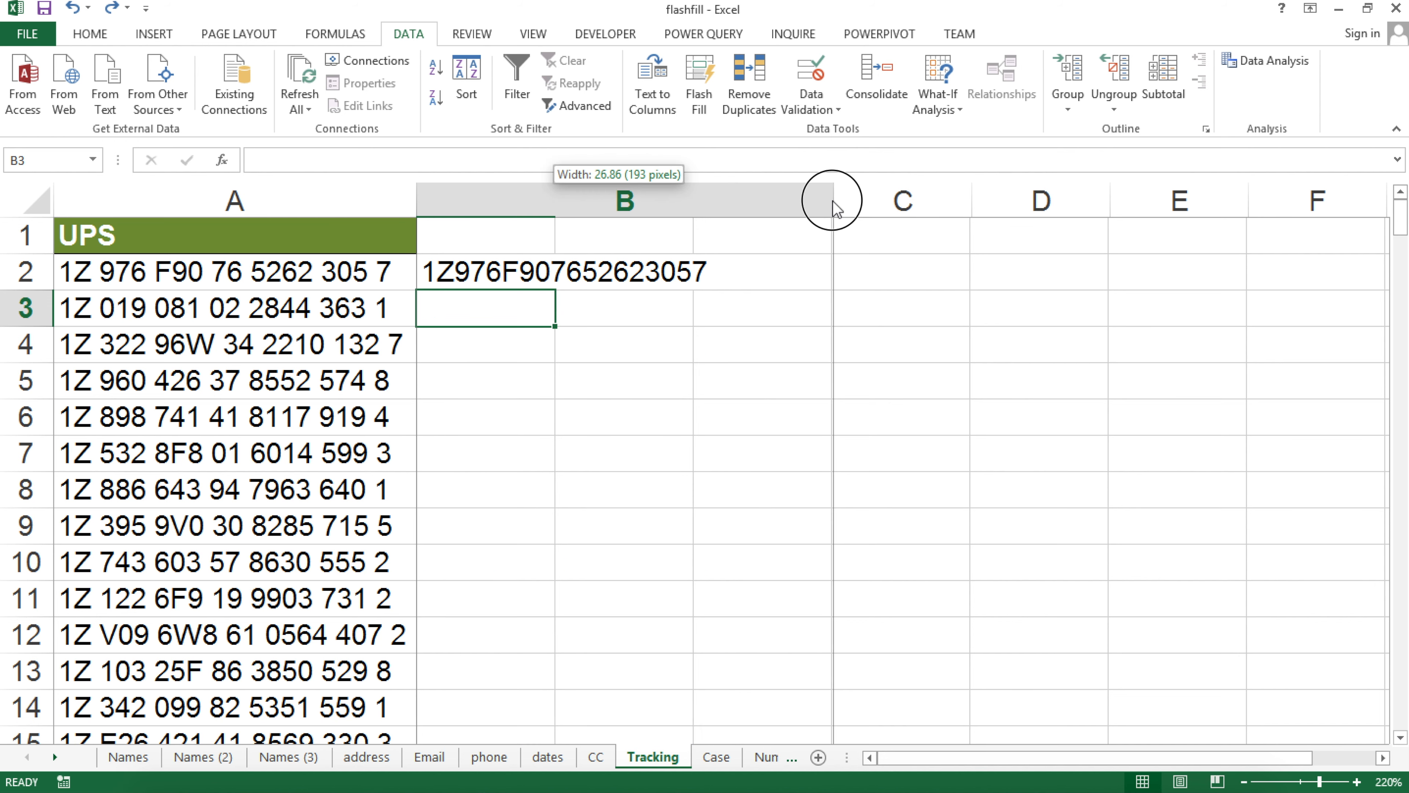
Remove every space from column A with Find and Replace's Replace All, then undo it
{"action": "left_click", "coordinate": [261, 201]}
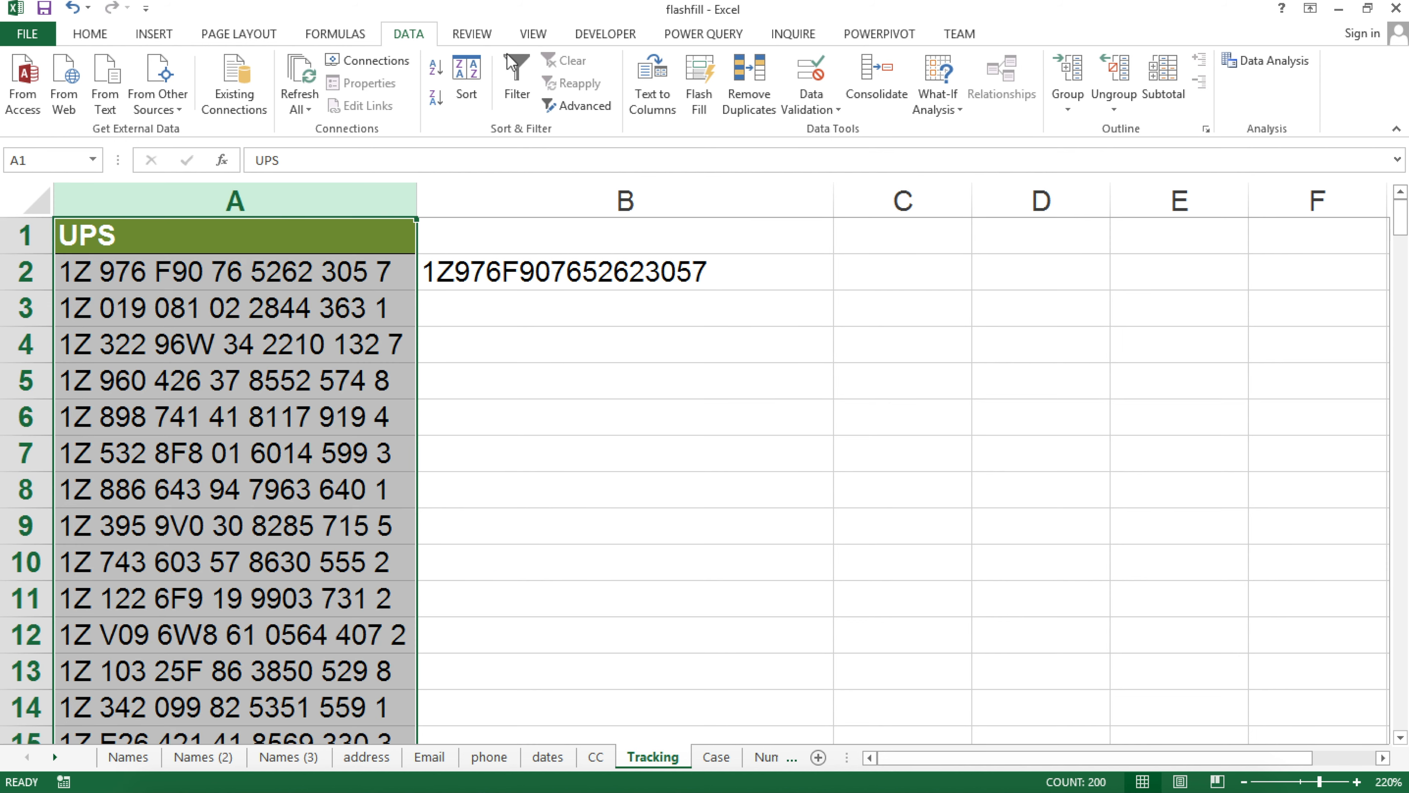
{"action": "left_click", "coordinate": [94, 35]}
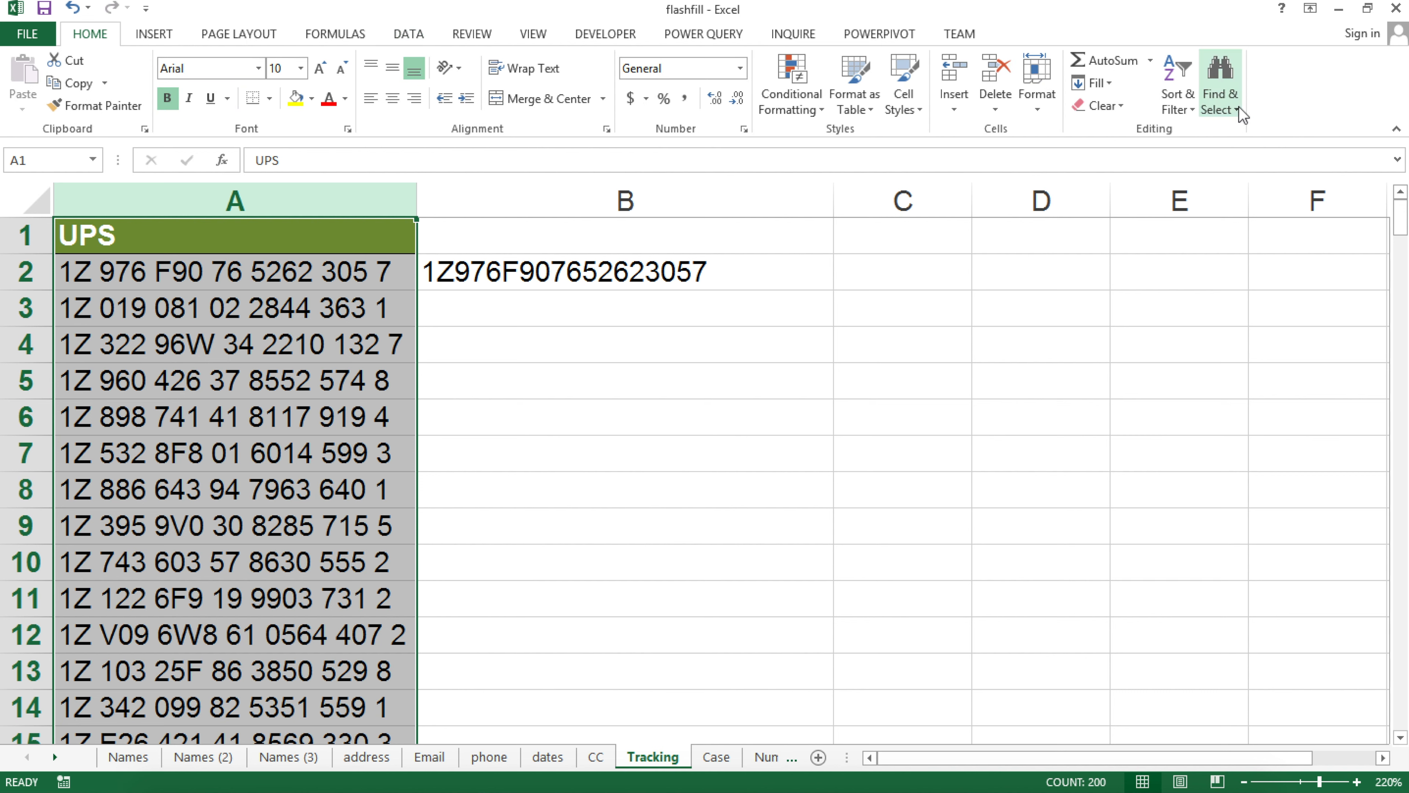
{"action": "left_click", "coordinate": [1226, 113]}
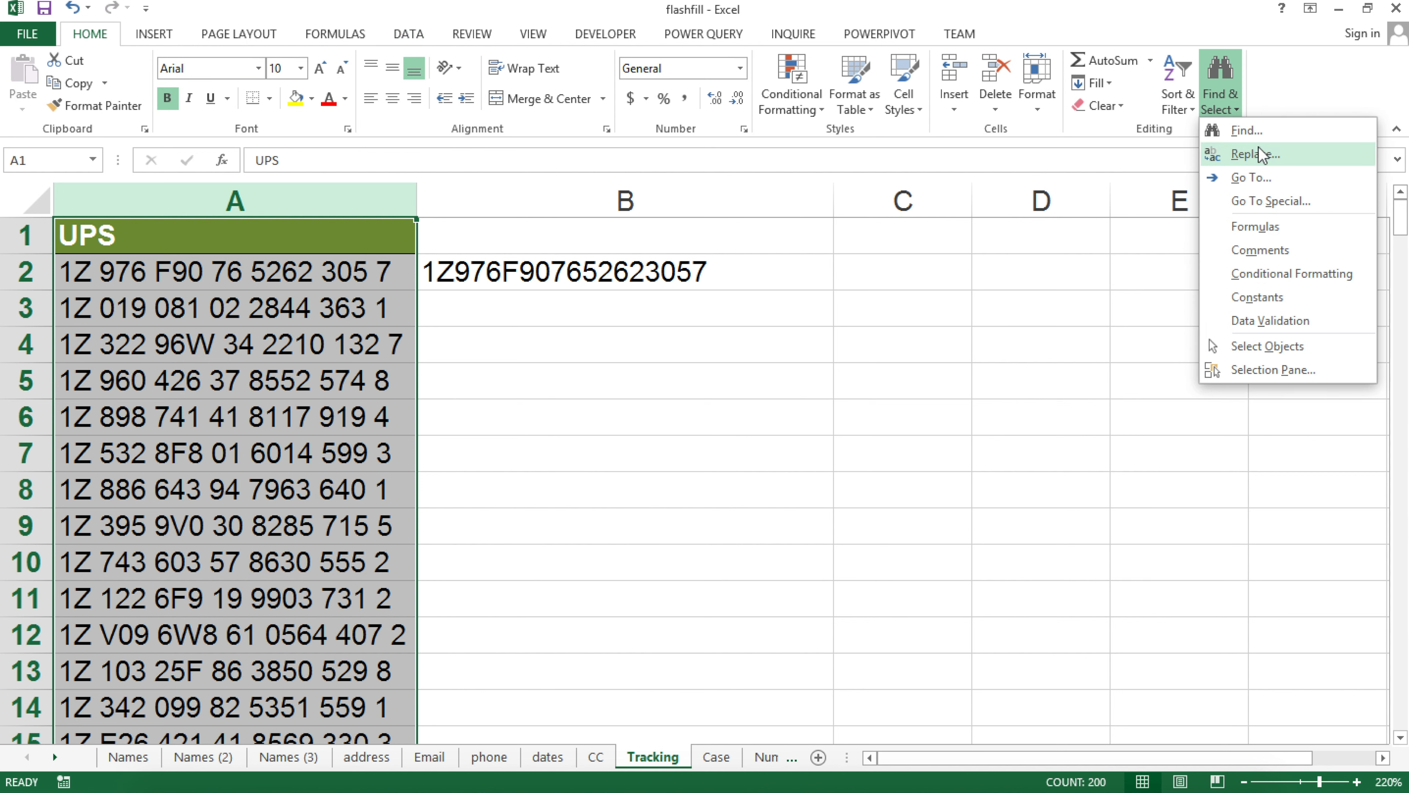
{"action": "left_click", "coordinate": [1256, 149]}
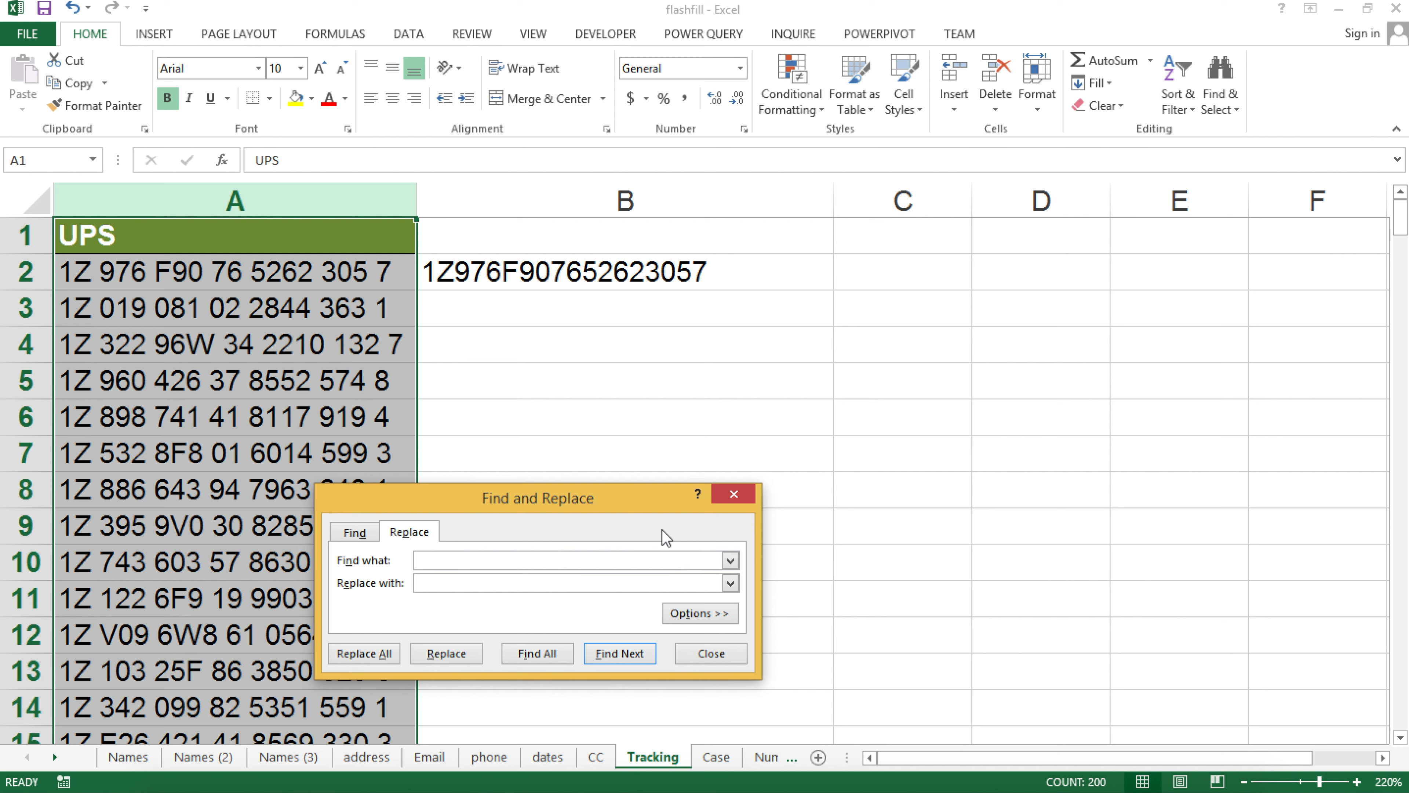
{"action": "left_click_drag", "start_coordinate": [664, 498], "coordinate": [713, 354]}
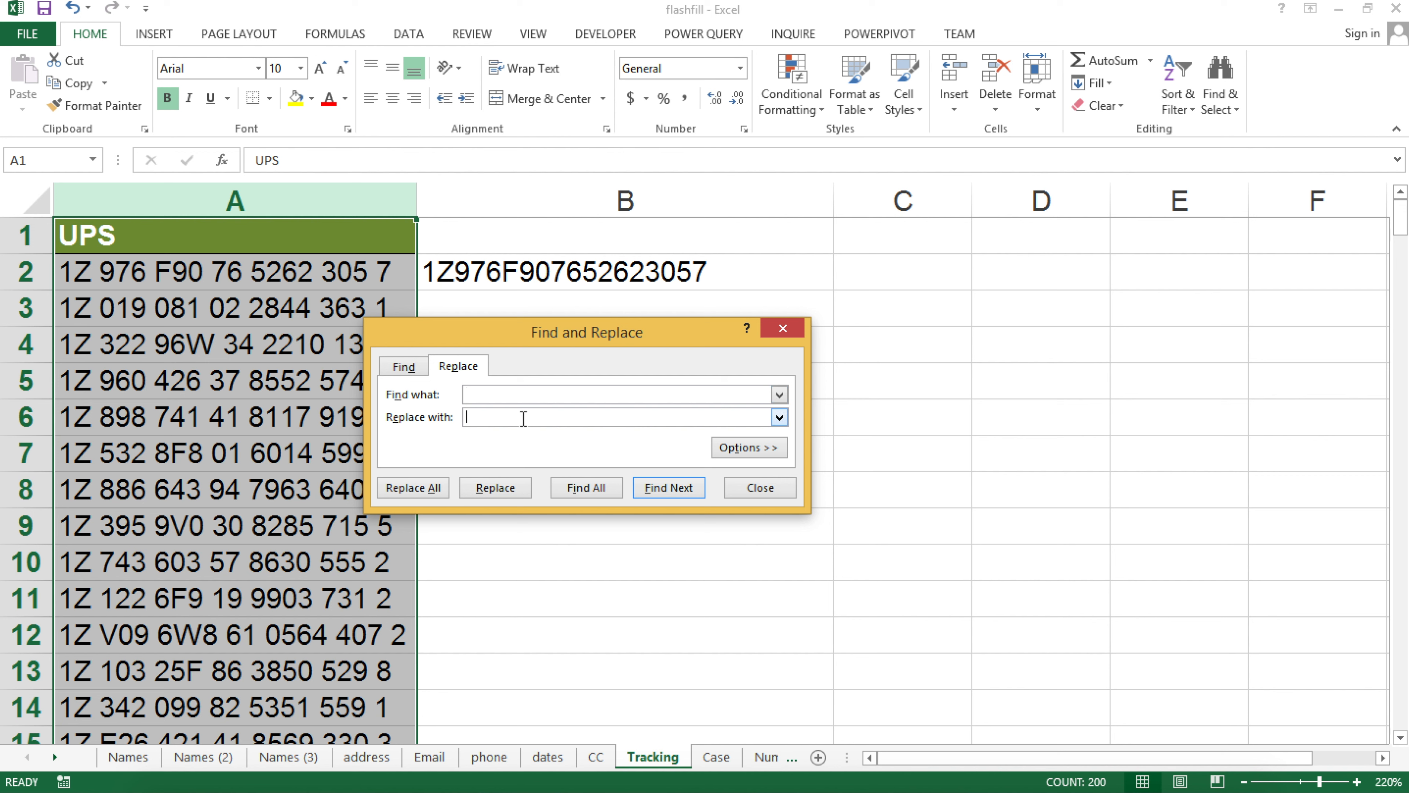
{"action": "left_click", "coordinate": [420, 492]}
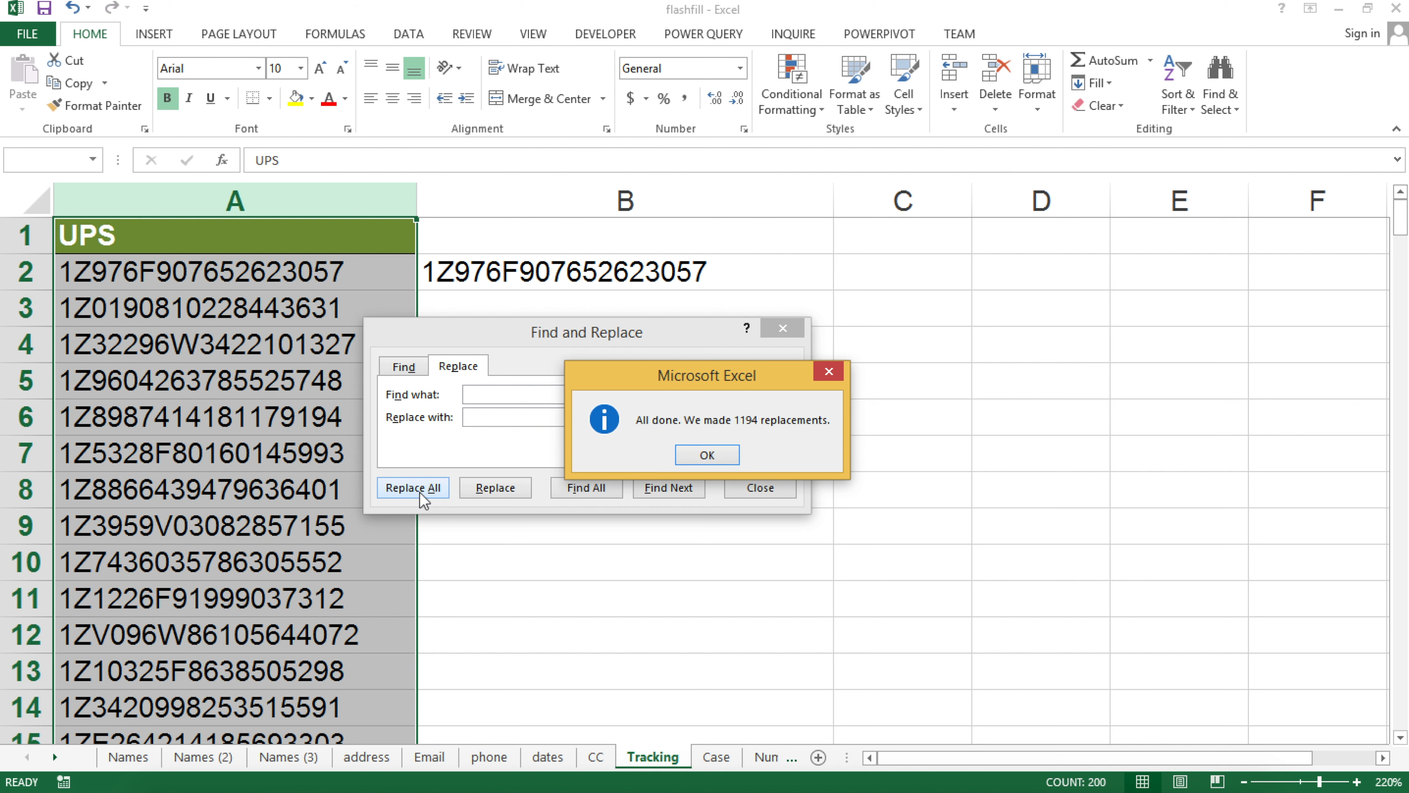
{"action": "left_click", "coordinate": [708, 455]}
{"action": "left_click", "coordinate": [783, 328]}
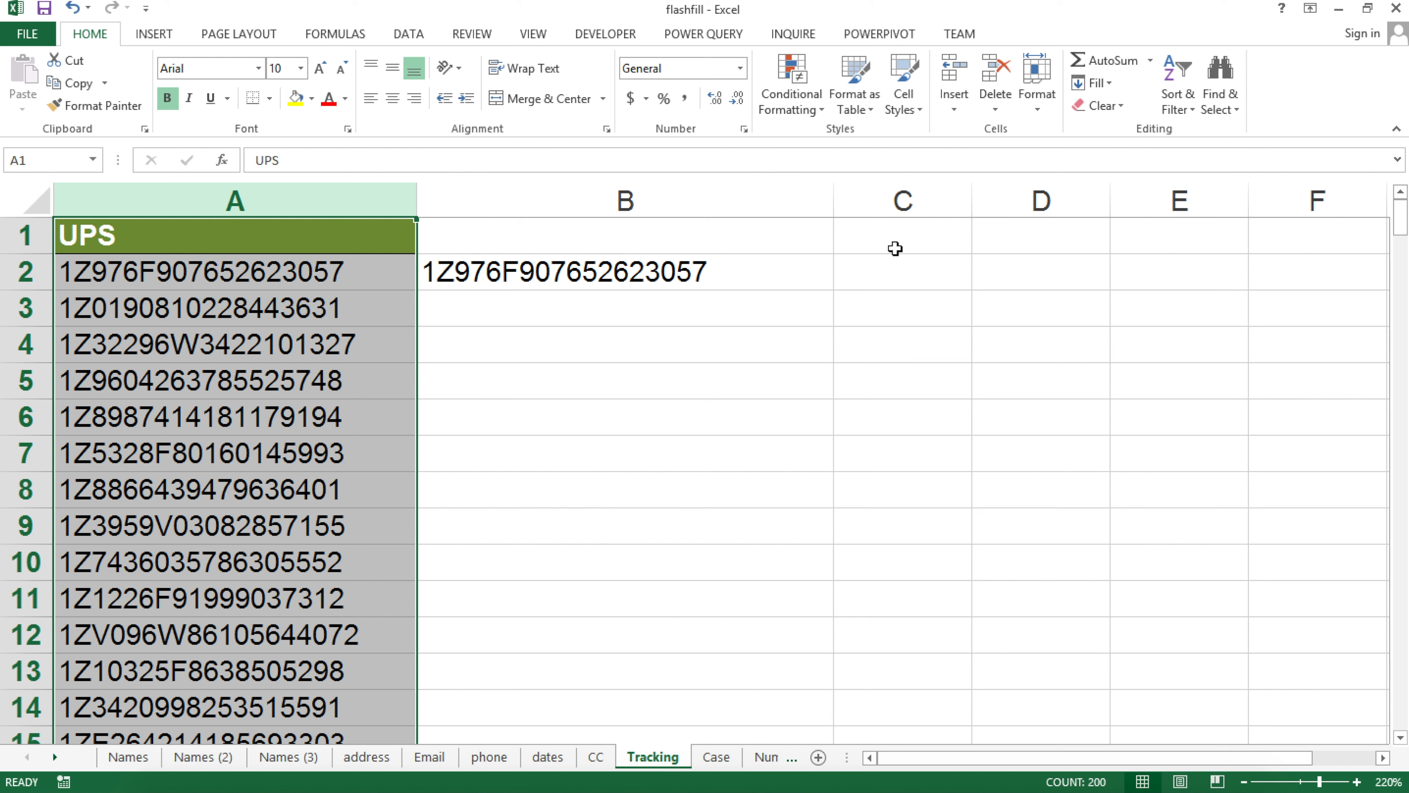
{"action": "key", "text": "ctrl+z"}
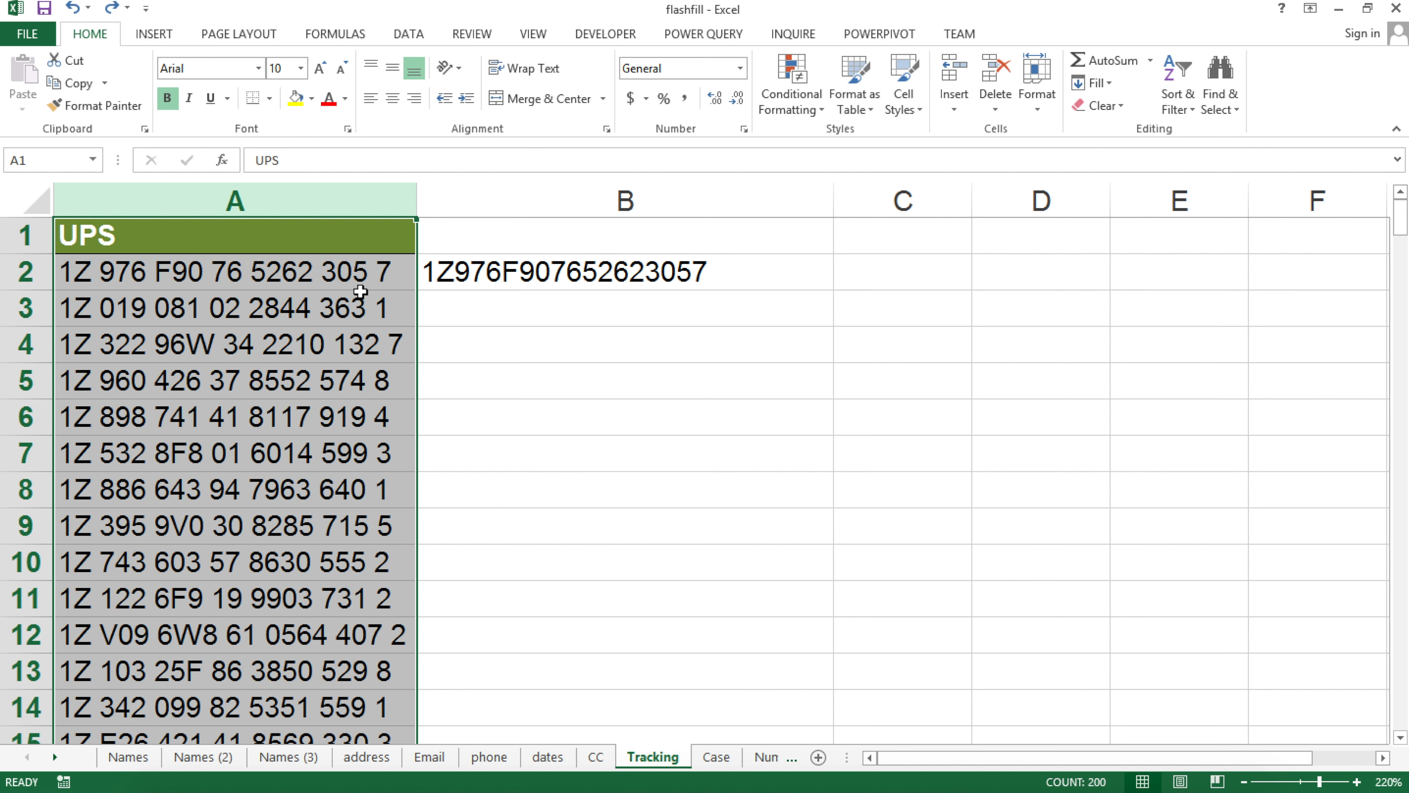
{"action": "left_click", "coordinate": [308, 287]}
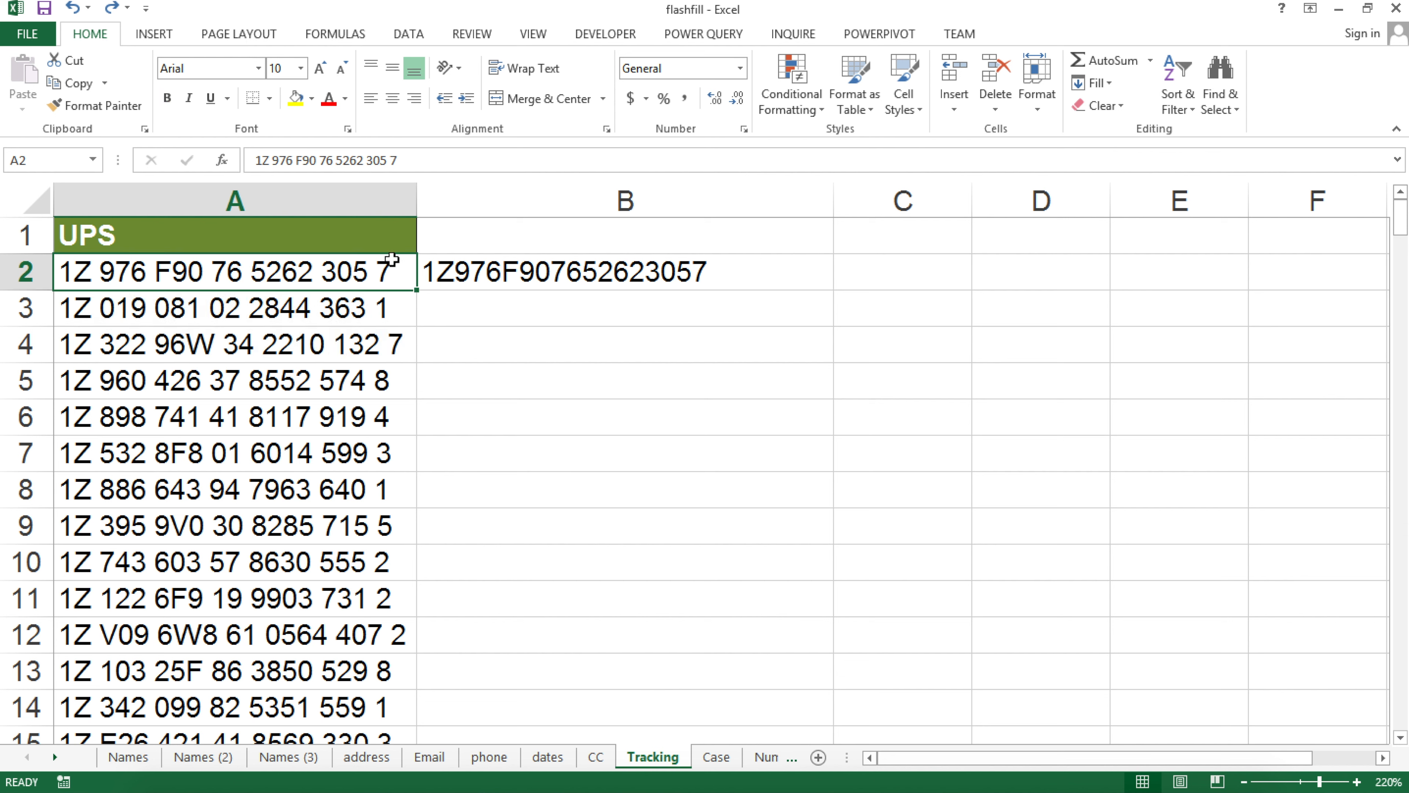
{"action": "double_click", "coordinate": [700, 273]}
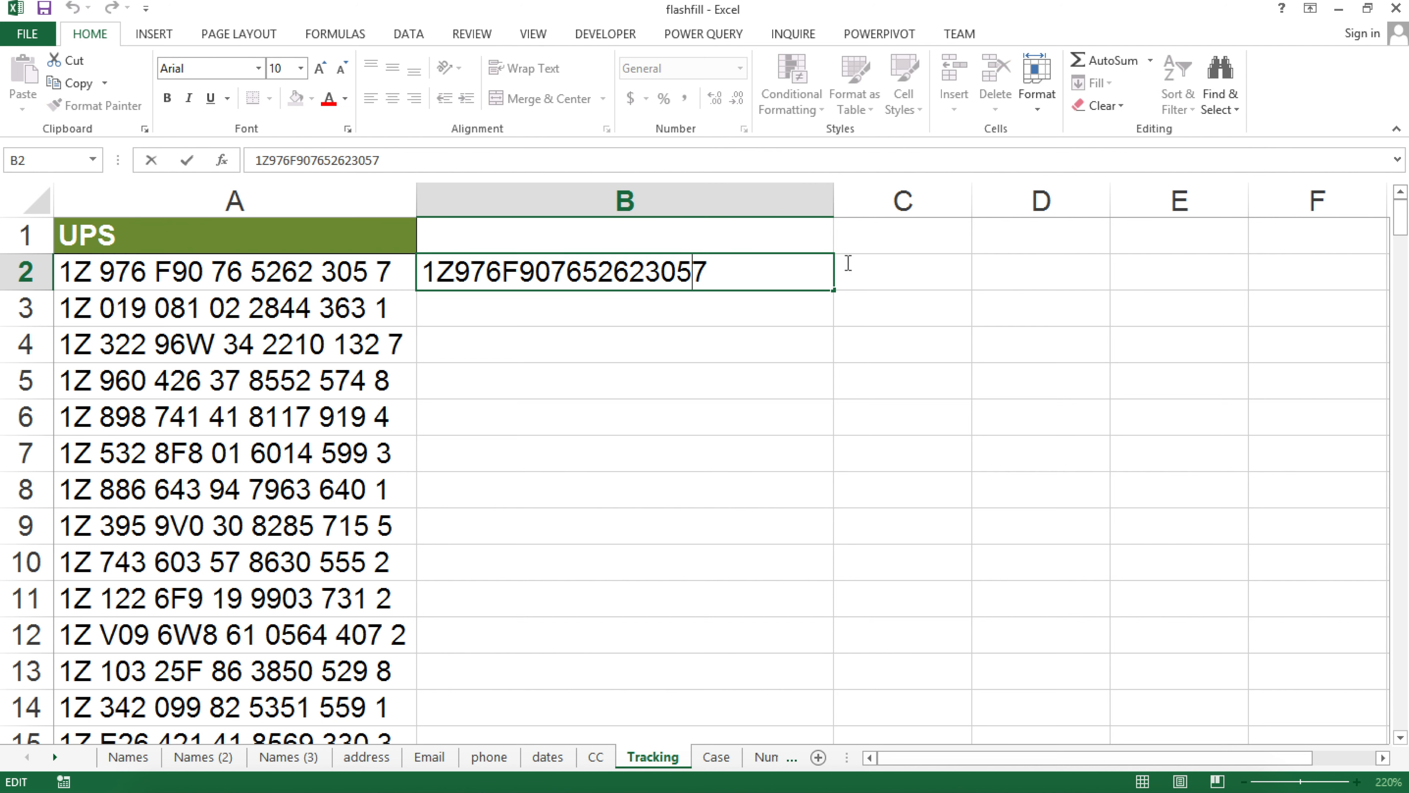
{"action": "key", "text": "Return"}
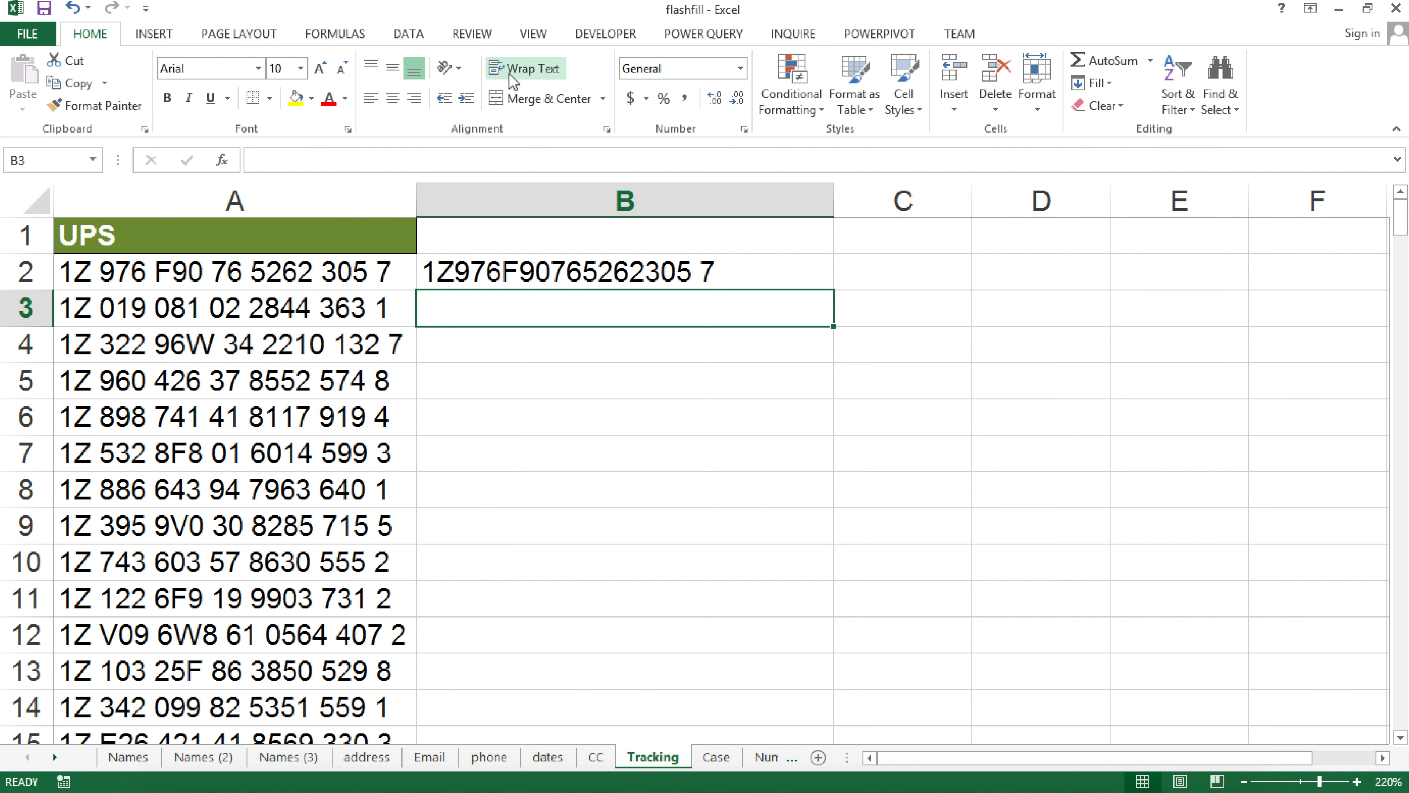
{"action": "left_click", "coordinate": [408, 34]}
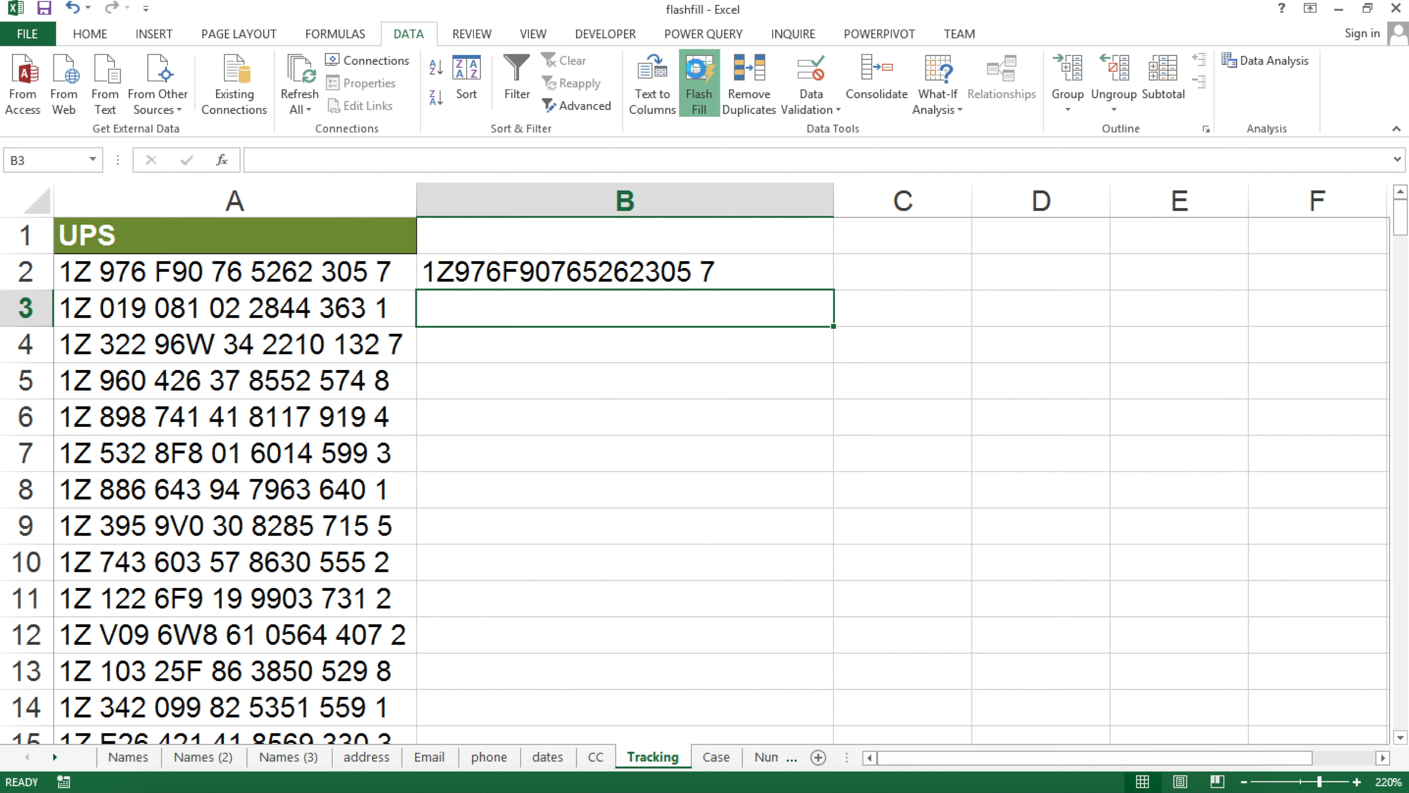
{"action": "left_click", "coordinate": [698, 77]}
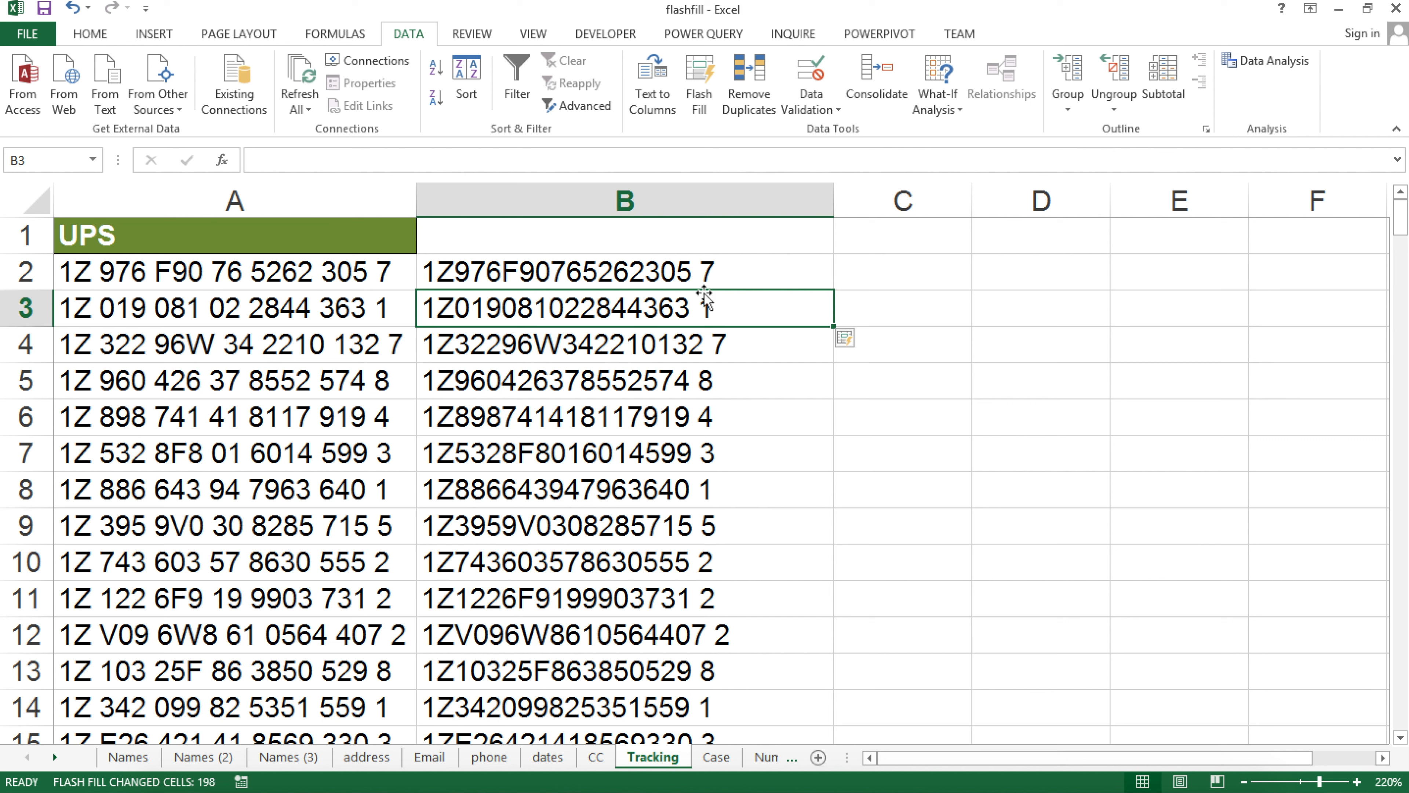
{"action": "left_click", "coordinate": [717, 757]}
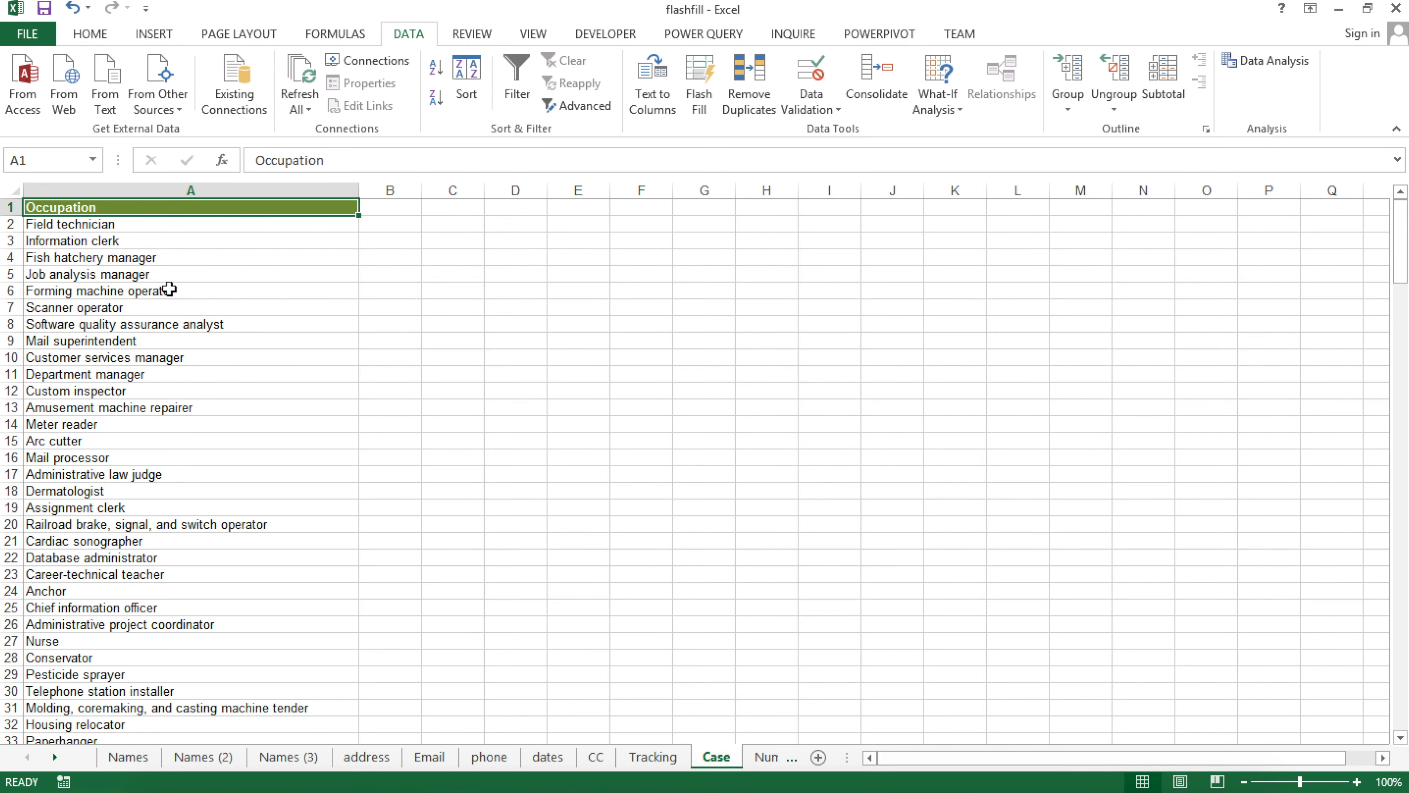
{"action": "scroll", "coordinate": [170, 290], "scroll_direction": "up", "scroll_amount": 8}
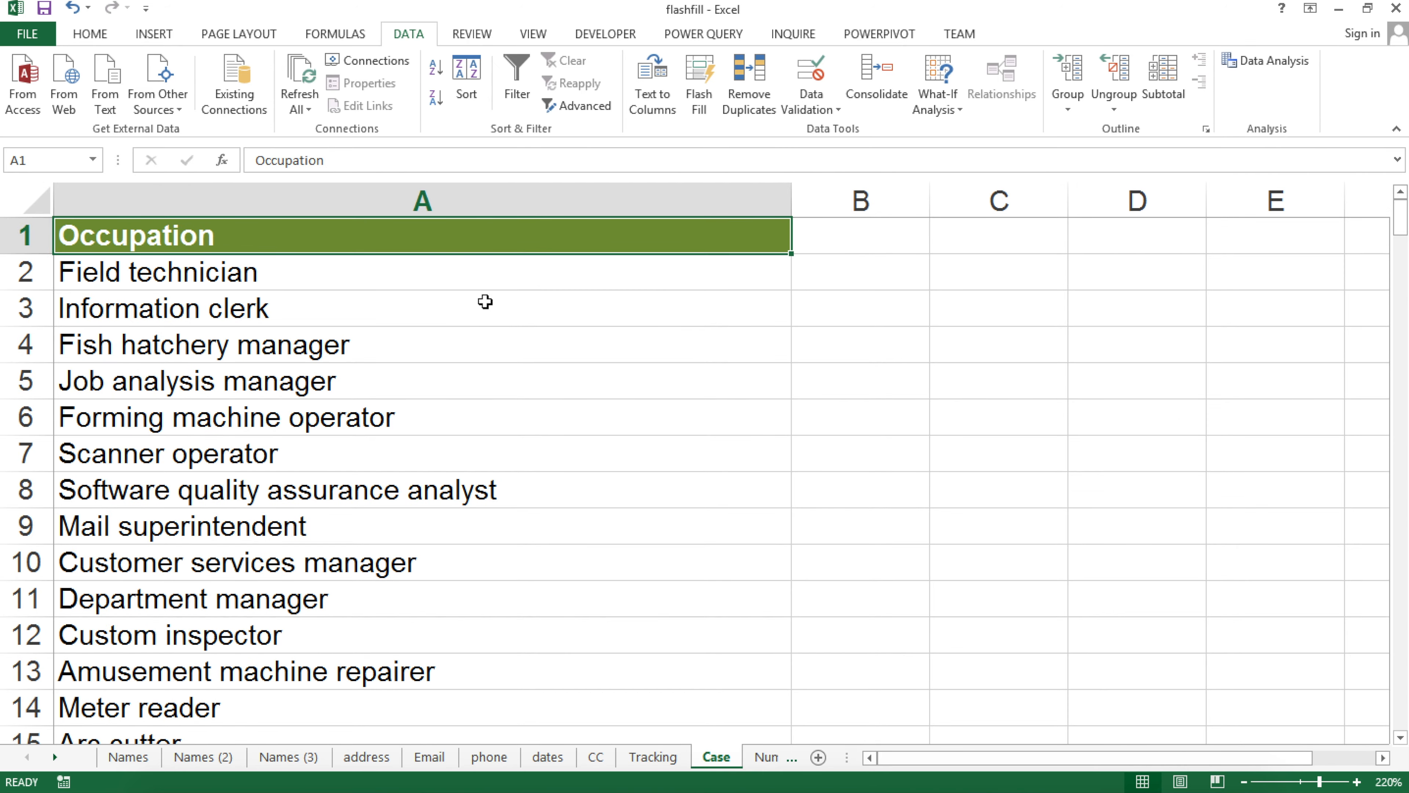
{"action": "left_click", "coordinate": [832, 270]}
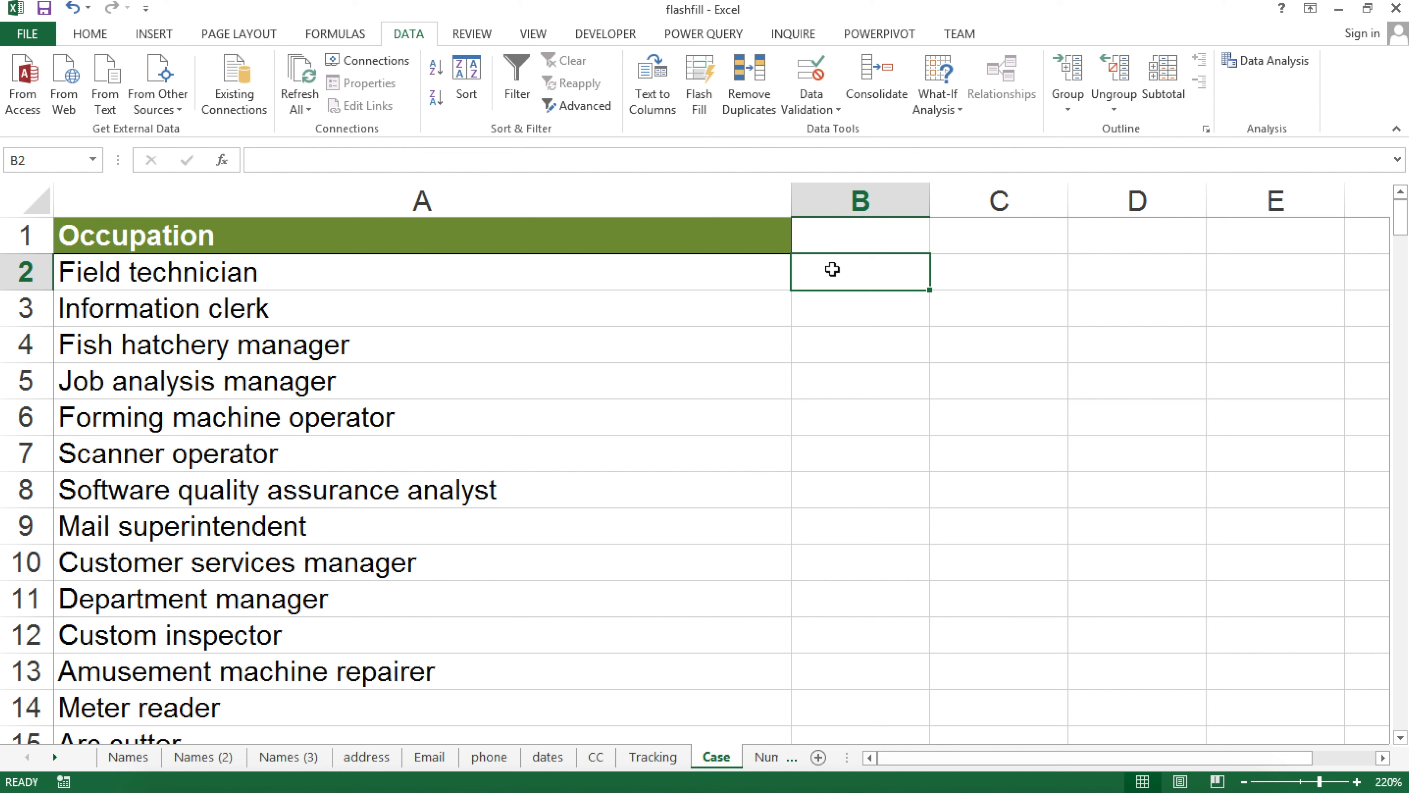
{"action": "type", "text": "File"}
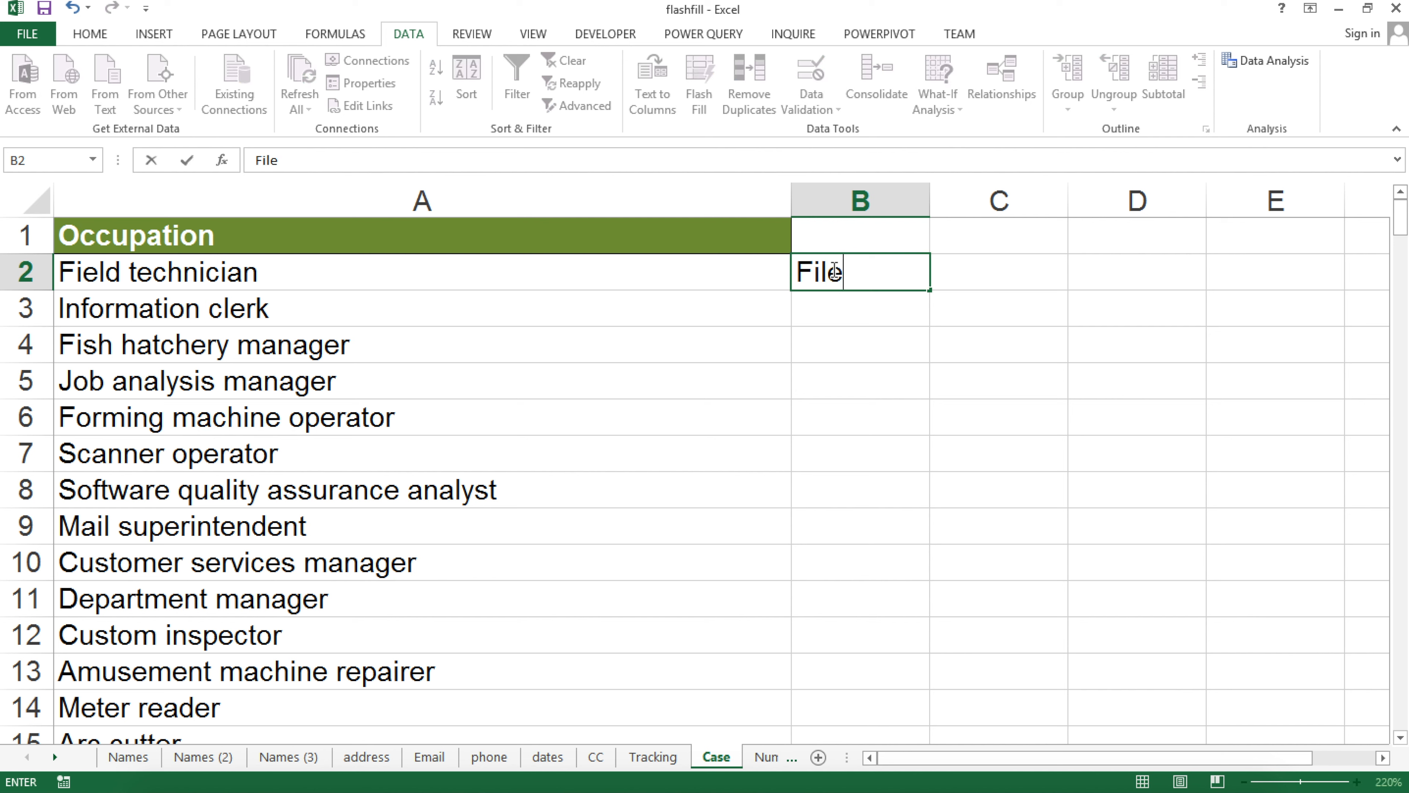
{"action": "key", "text": "BackSpace"}
{"action": "type", "text": "eld Technician"}
{"action": "key", "text": "ctrl+Return"}
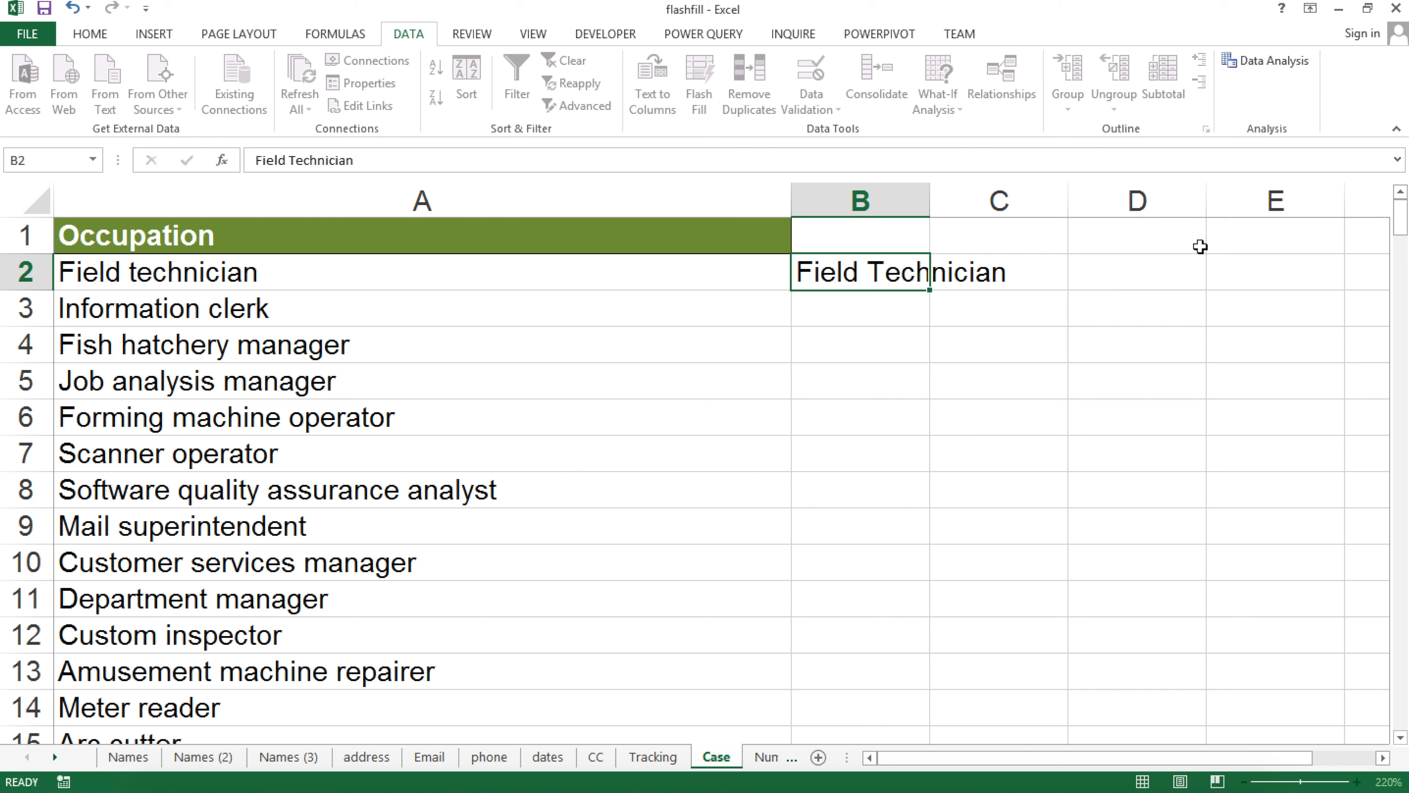
{"action": "key", "text": "Down"}
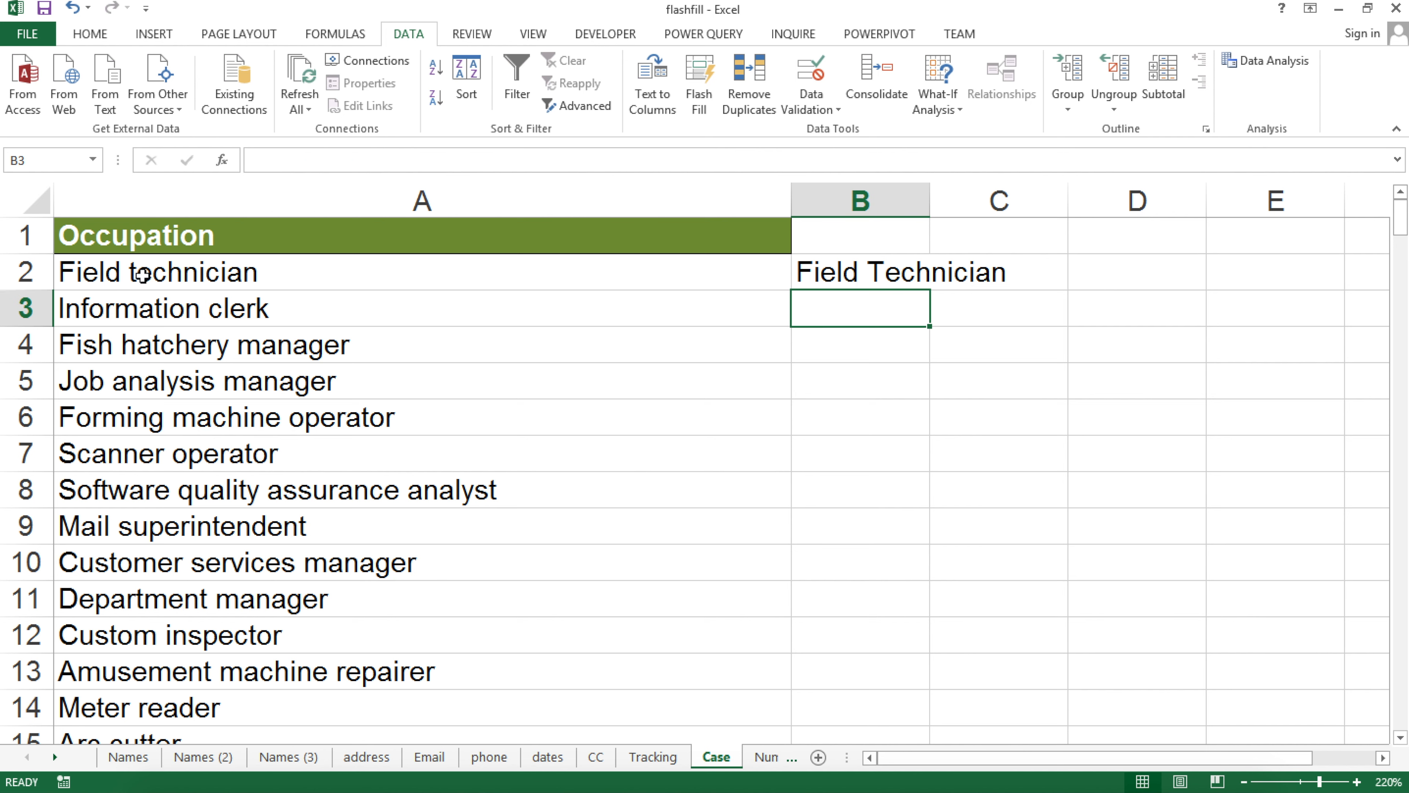
{"action": "left_click", "coordinate": [139, 263]}
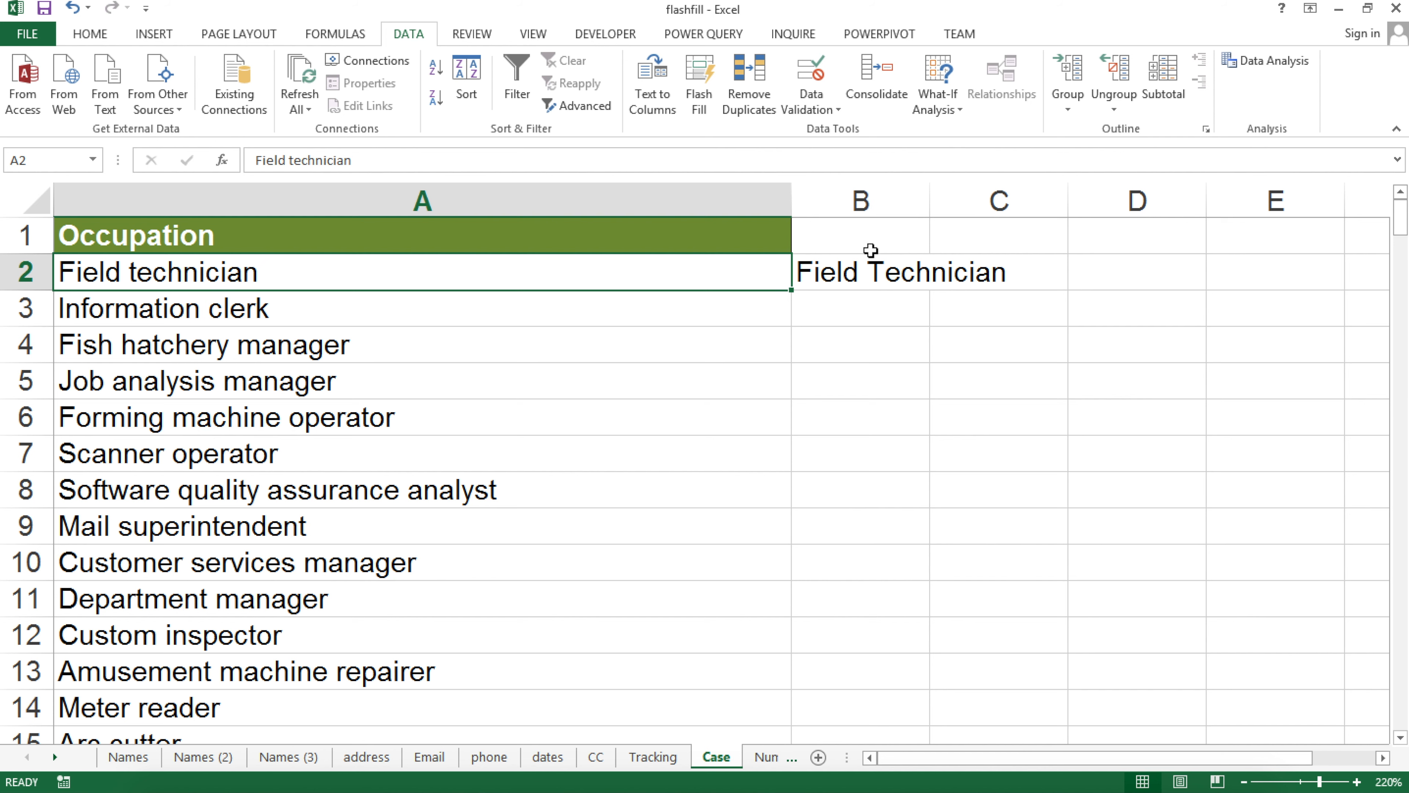
{"action": "left_click", "coordinate": [861, 314]}
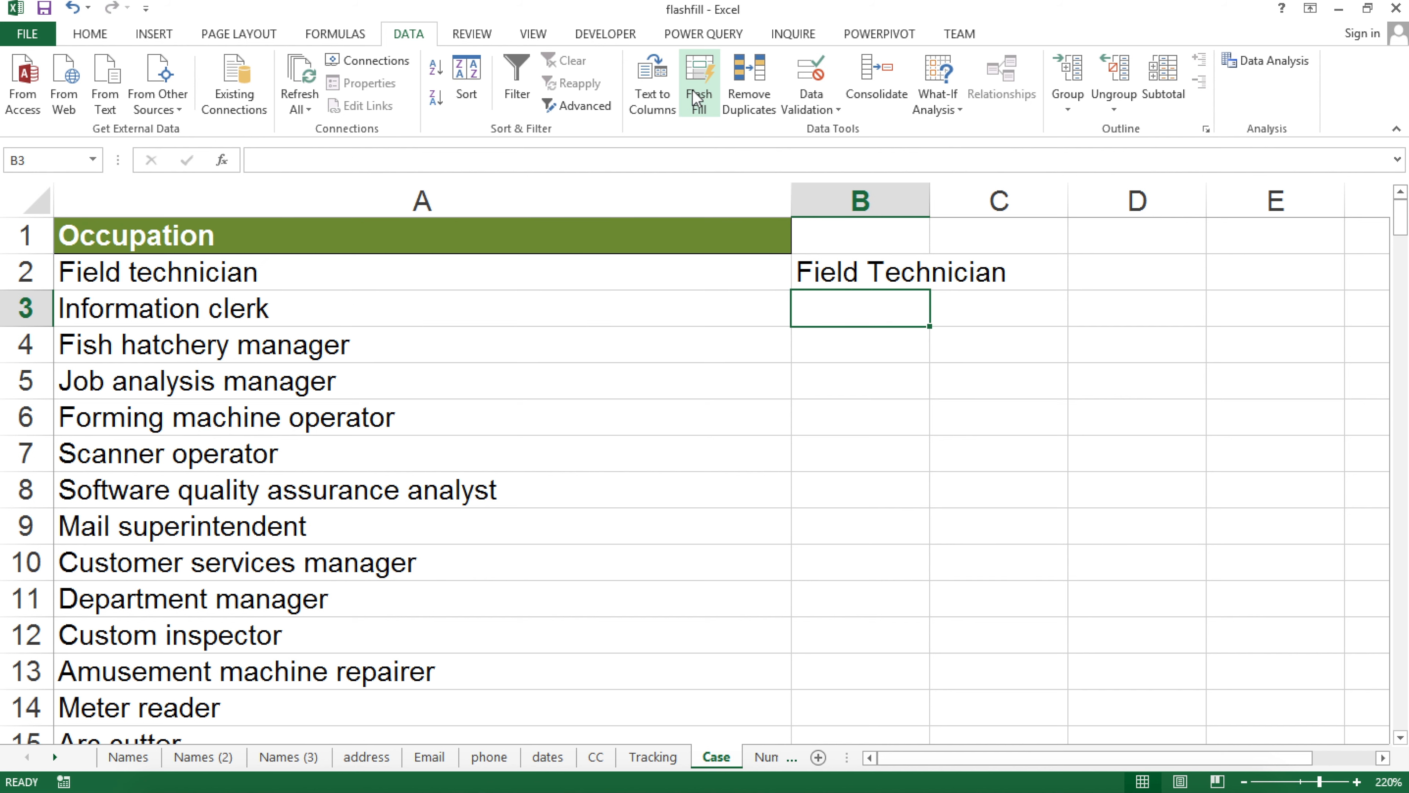
{"action": "left_click", "coordinate": [696, 97]}
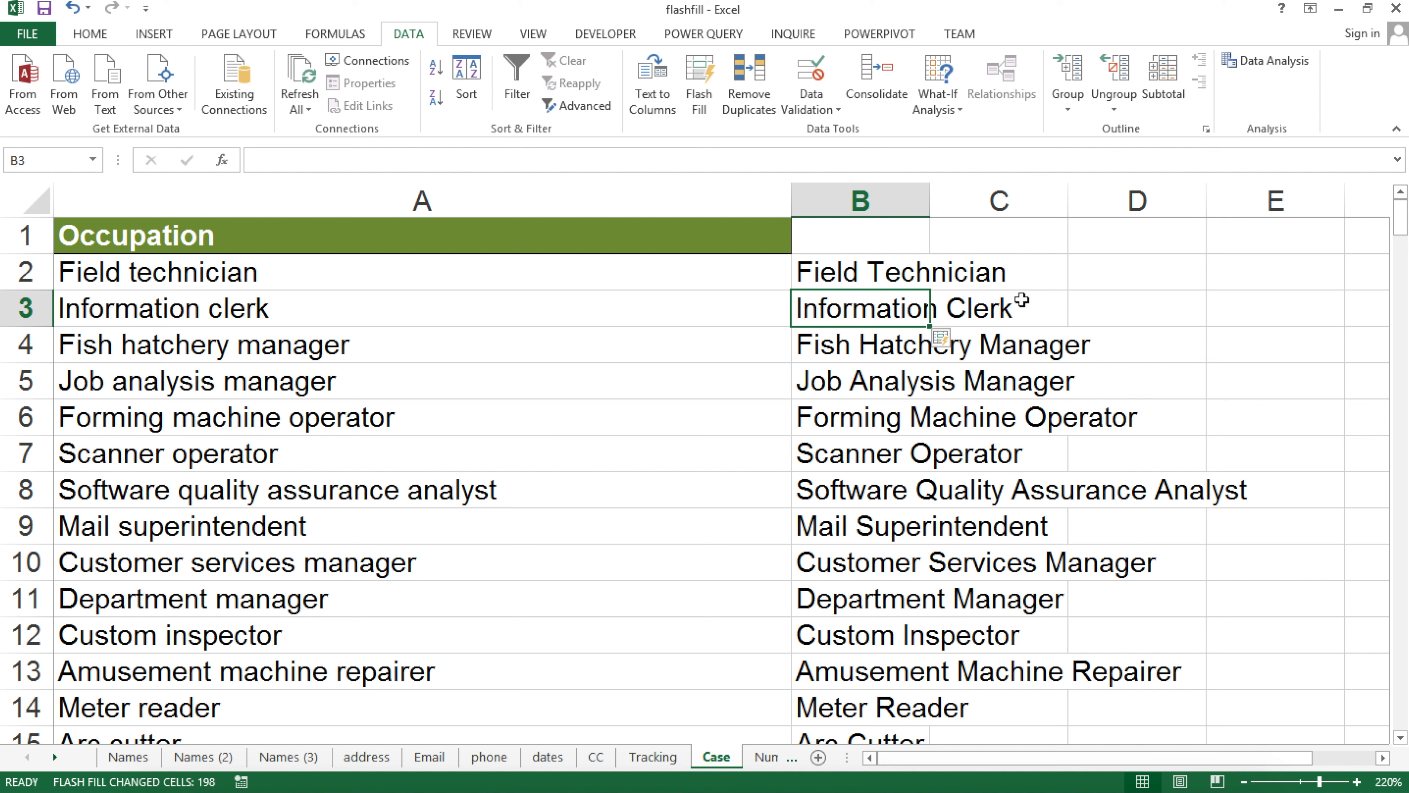
{"action": "left_click", "coordinate": [248, 339]}
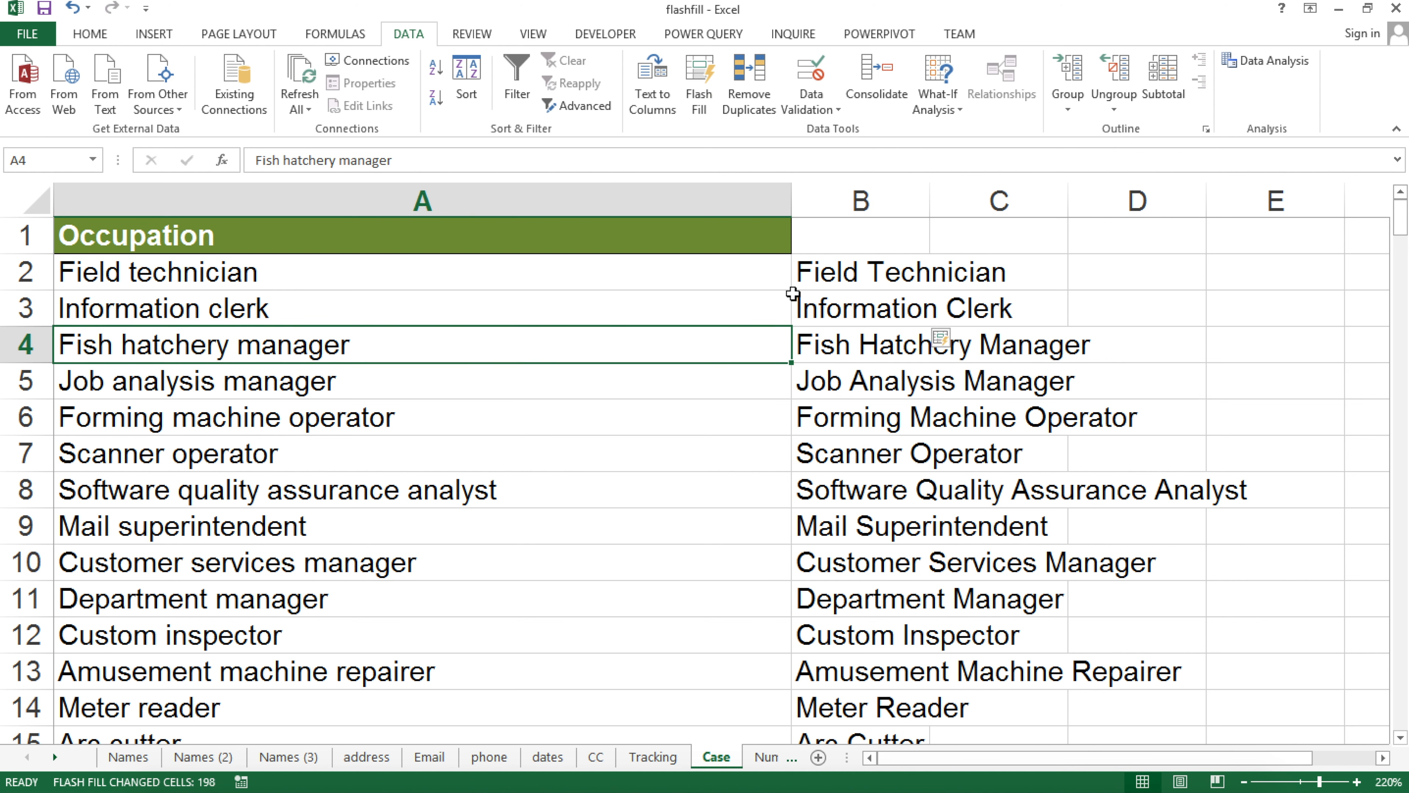
{"action": "key", "text": "ctrl+z"}
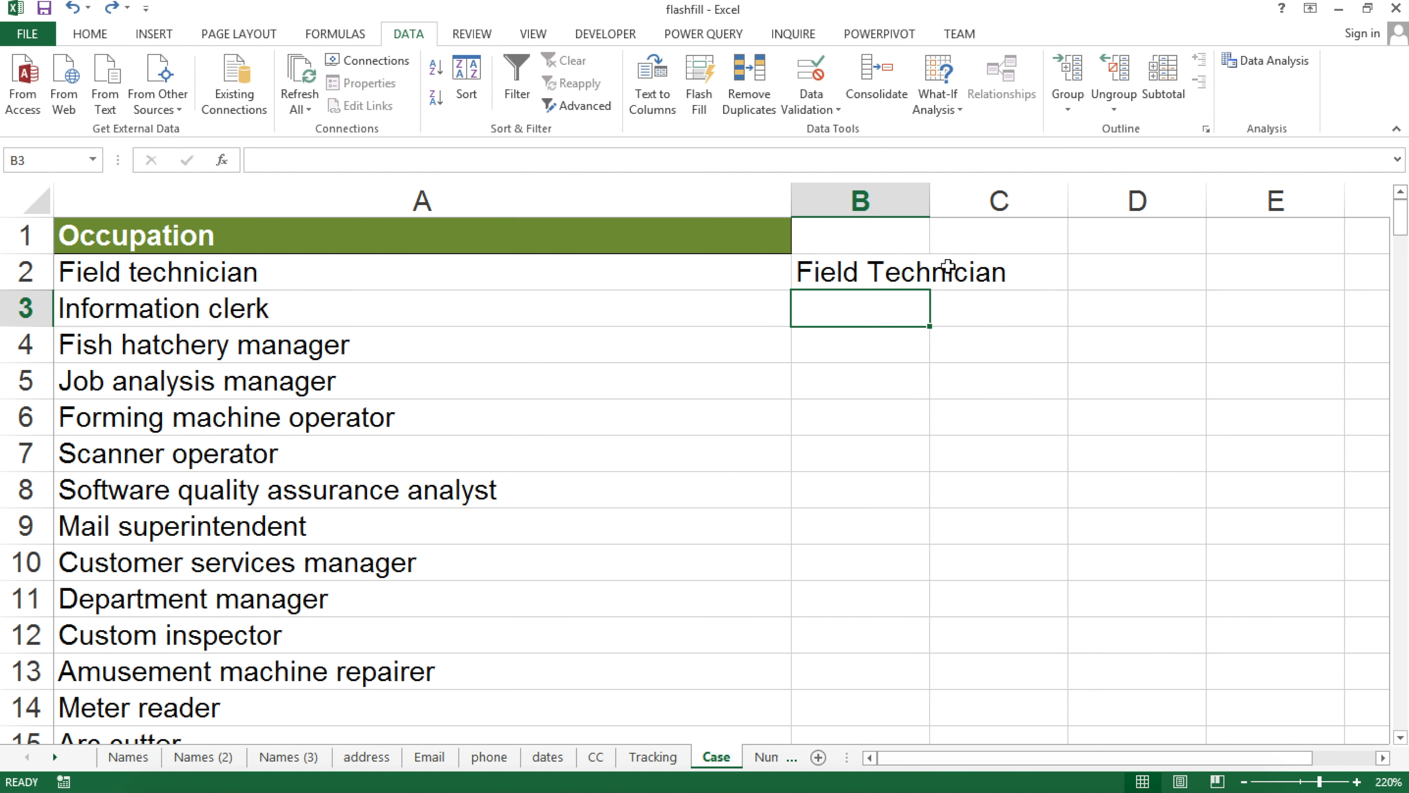
Enter the formula =PROPER(A2) in C2
{"action": "left_click", "coordinate": [950, 268]}
{"action": "type", "text": "=pro"}
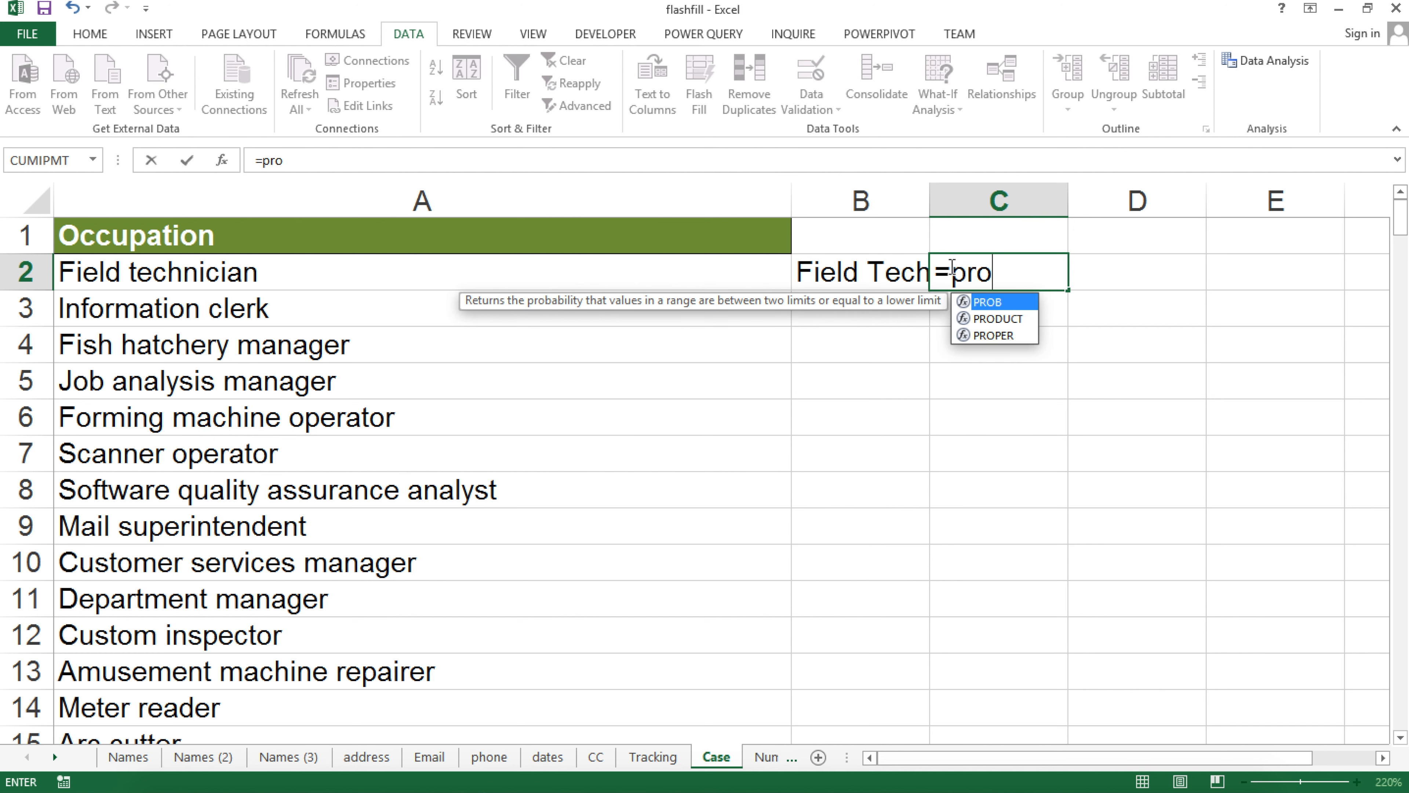
{"action": "key", "text": "Down"}
{"action": "key", "text": "Down"}
{"action": "key", "text": "Tab"}
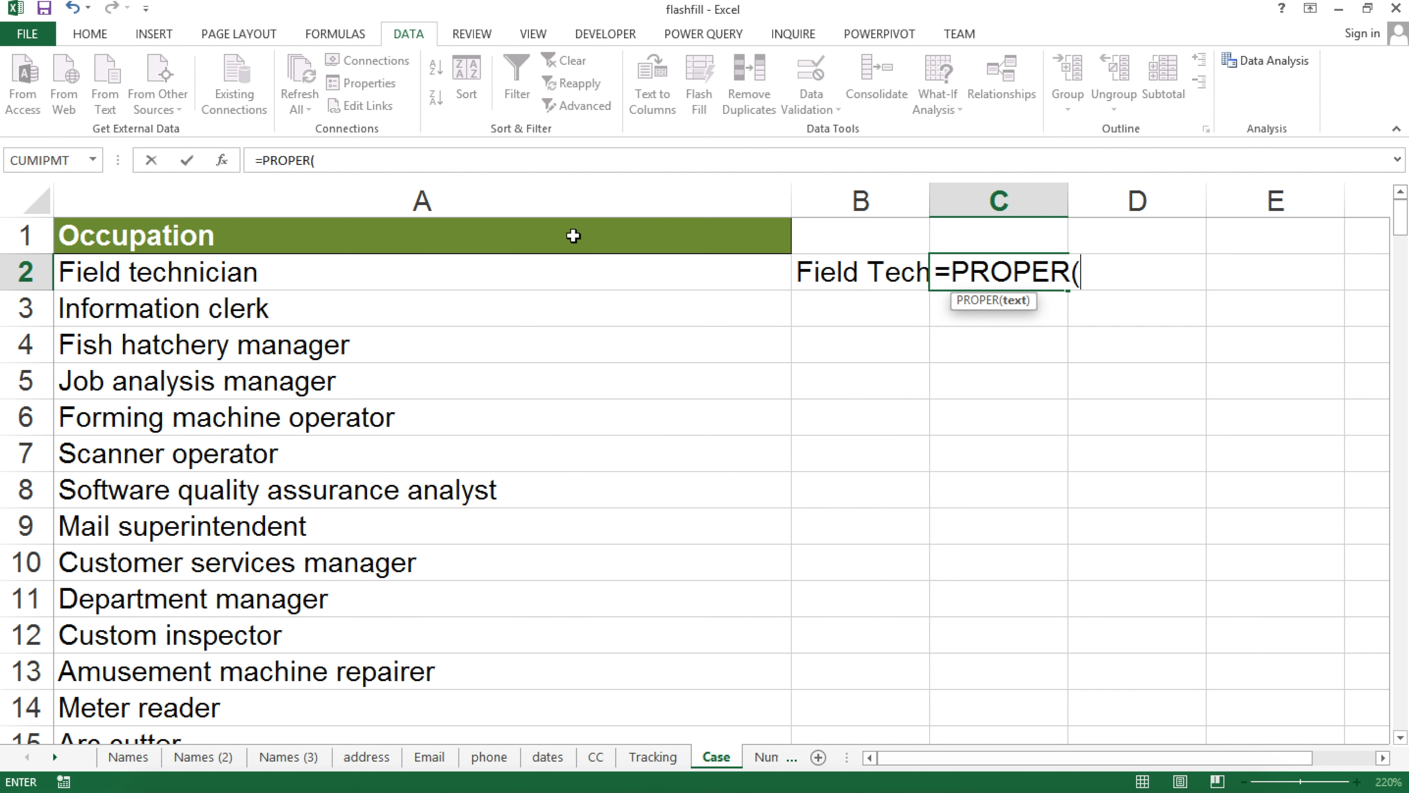
{"action": "left_click", "coordinate": [462, 299]}
{"action": "left_click", "coordinate": [455, 271]}
{"action": "type", "text": ")"}
{"action": "key", "text": "Return"}
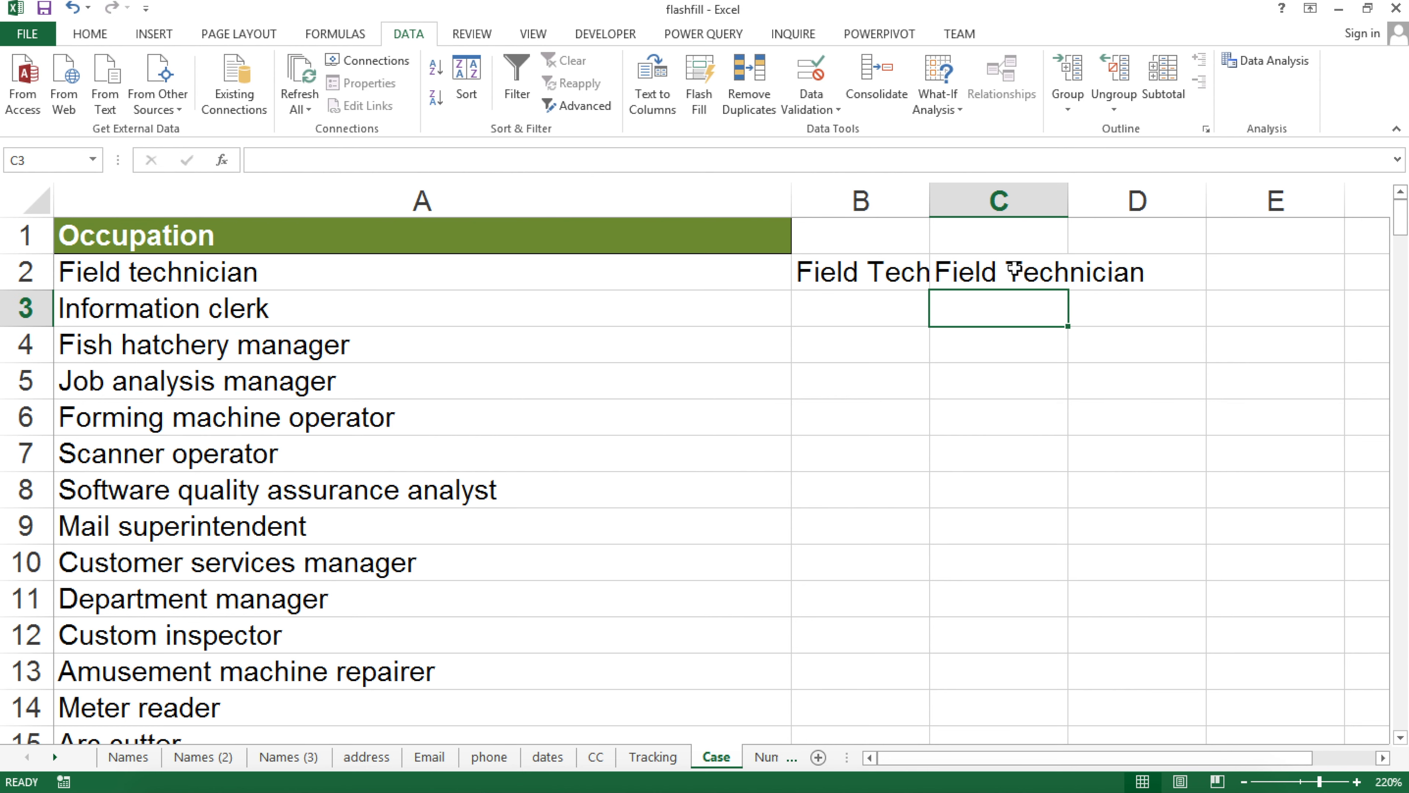
Copy the PROPER formula down to C13, widen column C, then clear C2:C13
{"action": "left_click", "coordinate": [1039, 278]}
{"action": "left_click_drag", "start_coordinate": [1068, 289], "coordinate": [1028, 675]}
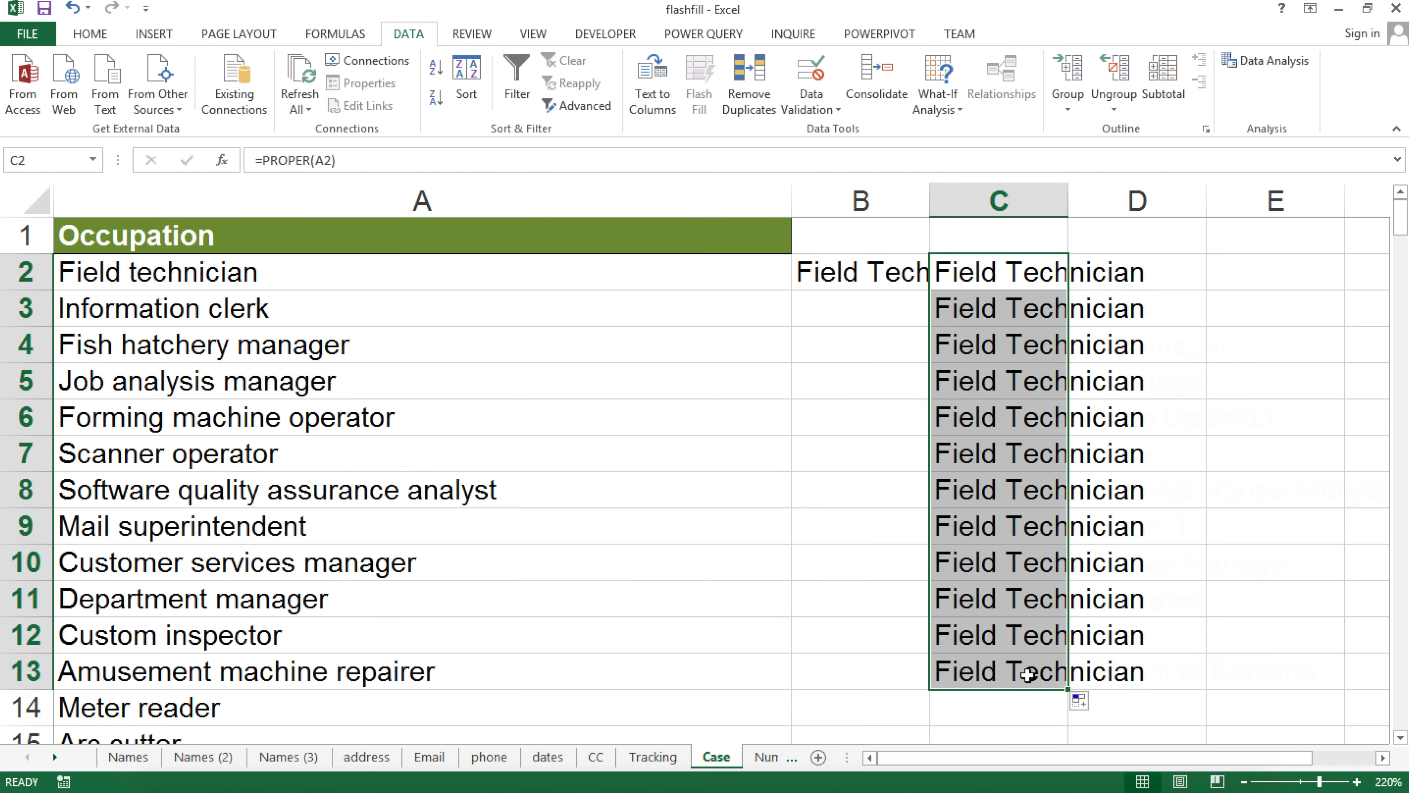
{"action": "left_click_drag", "start_coordinate": [1066, 191], "coordinate": [1193, 195]}
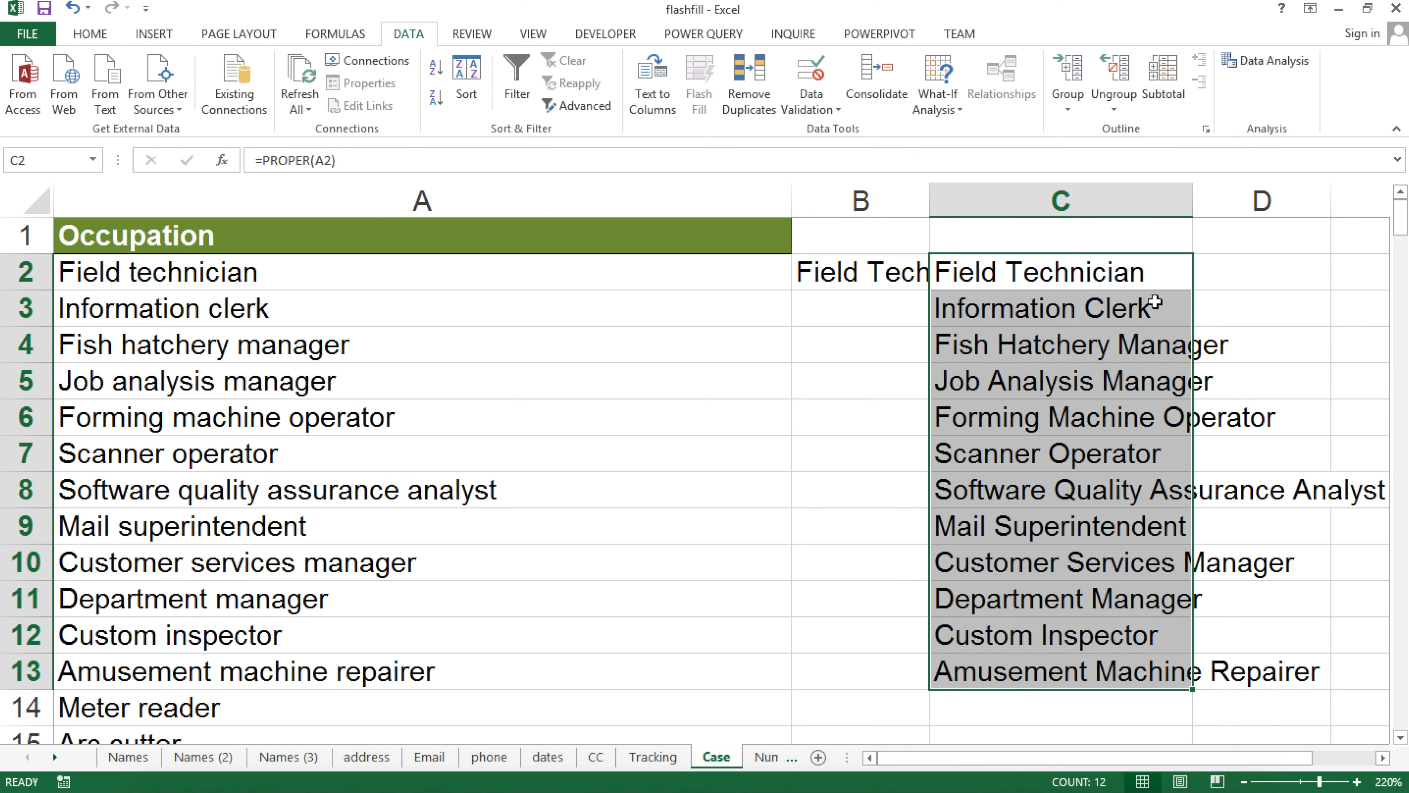
{"action": "key", "text": "Delete"}
Widen column B to fit the entry, then retype B2 as FIELD TECHNICIAN
{"action": "left_click", "coordinate": [917, 269]}
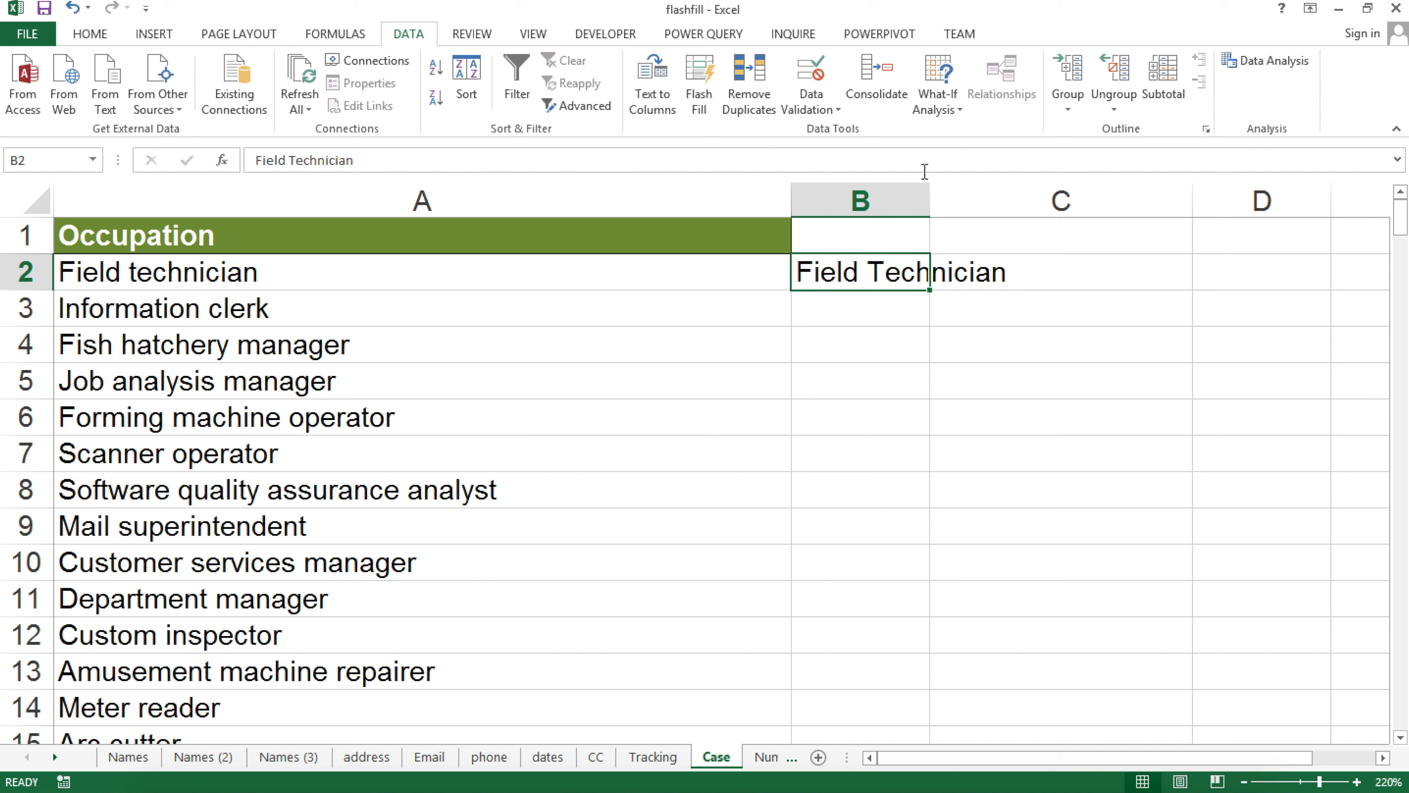
{"action": "left_click_drag", "start_coordinate": [929, 192], "coordinate": [1167, 217]}
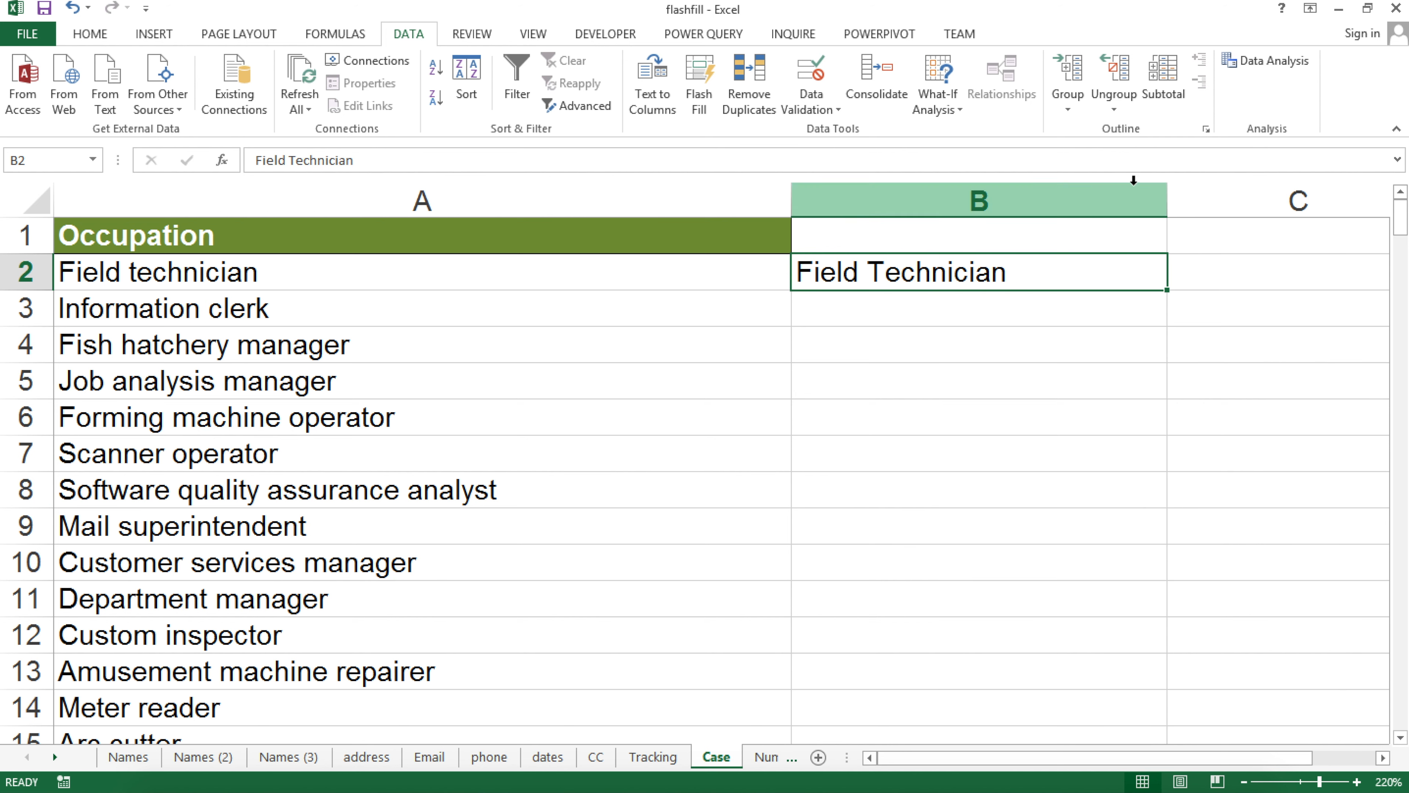
{"action": "left_click_drag", "start_coordinate": [1166, 193], "coordinate": [1107, 213]}
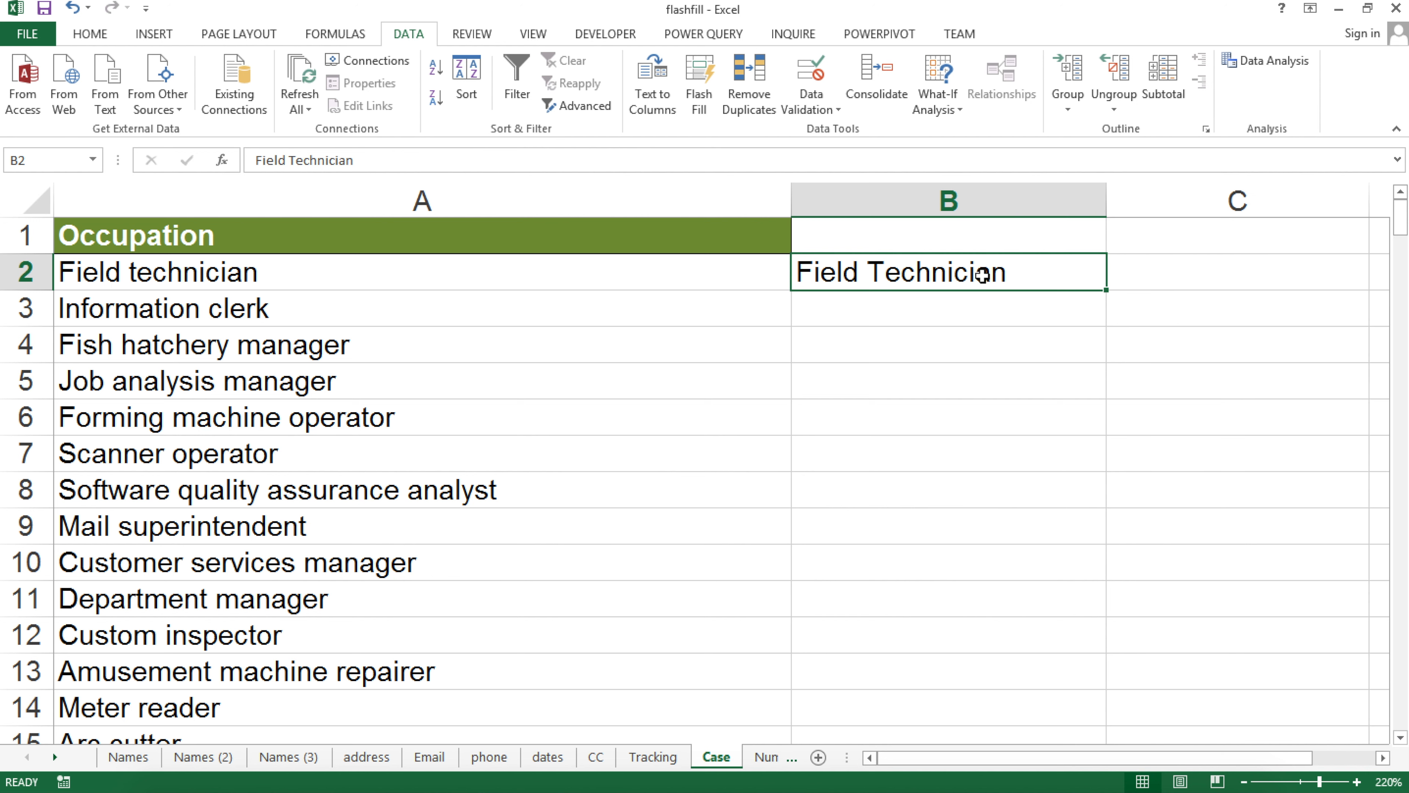
{"action": "key", "text": "F2"}
{"action": "key", "text": "BackSpace"}
{"action": "type", "text": "IELD"}
{"action": "key", "text": "BackSpace"}
{"action": "key", "text": "BackSpace"}
{"action": "key", "text": "BackSpace"}
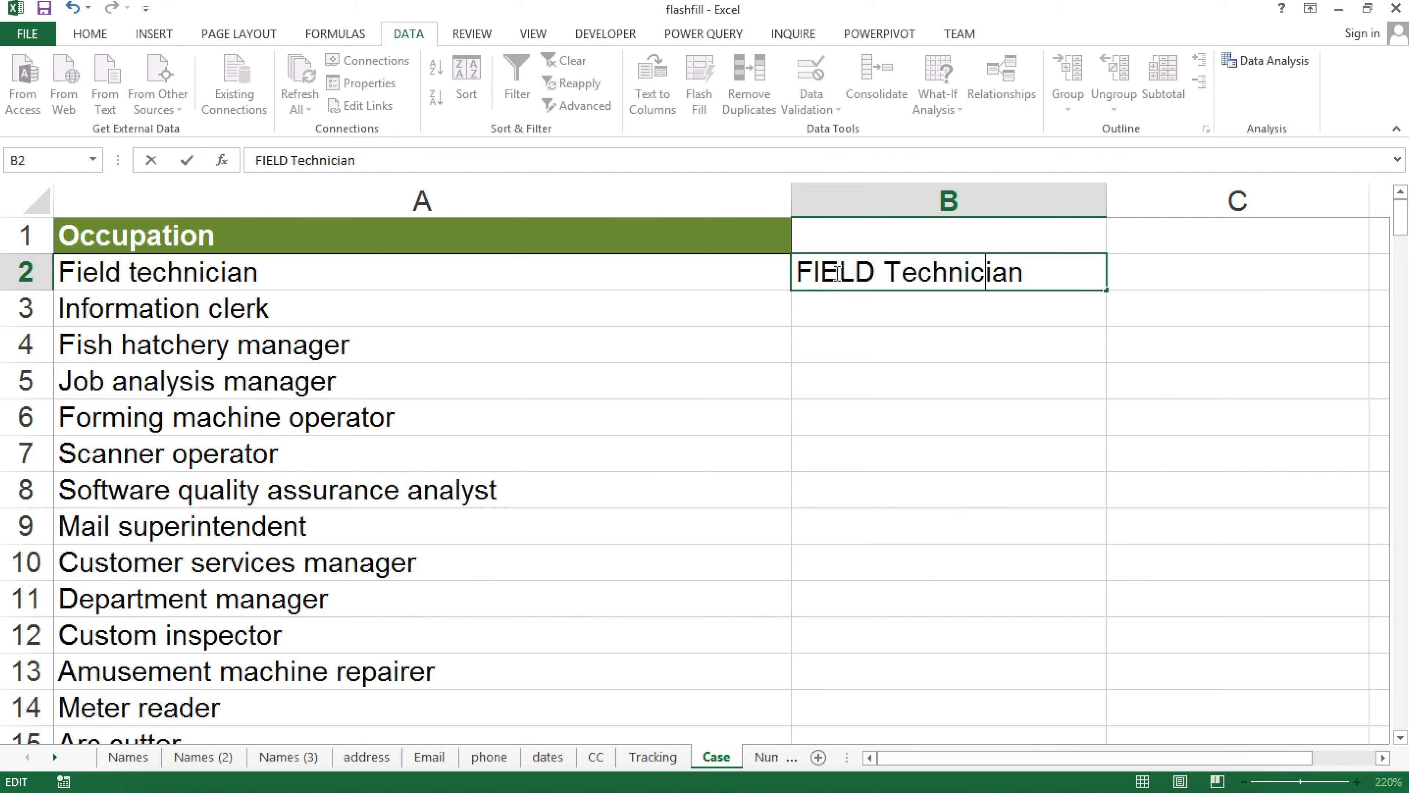
{"action": "key", "text": "Right"}
{"action": "key", "text": "BackSpace"}
{"action": "key", "text": "BackSpace"}
{"action": "key", "text": "BackSpace"}
{"action": "key", "text": "BackSpace"}
{"action": "key", "text": "BackSpace"}
{"action": "key", "text": "BackSpace"}
{"action": "key", "text": "BackSpace"}
{"action": "key", "text": "BackSpace"}
{"action": "key", "text": "BackSpace"}
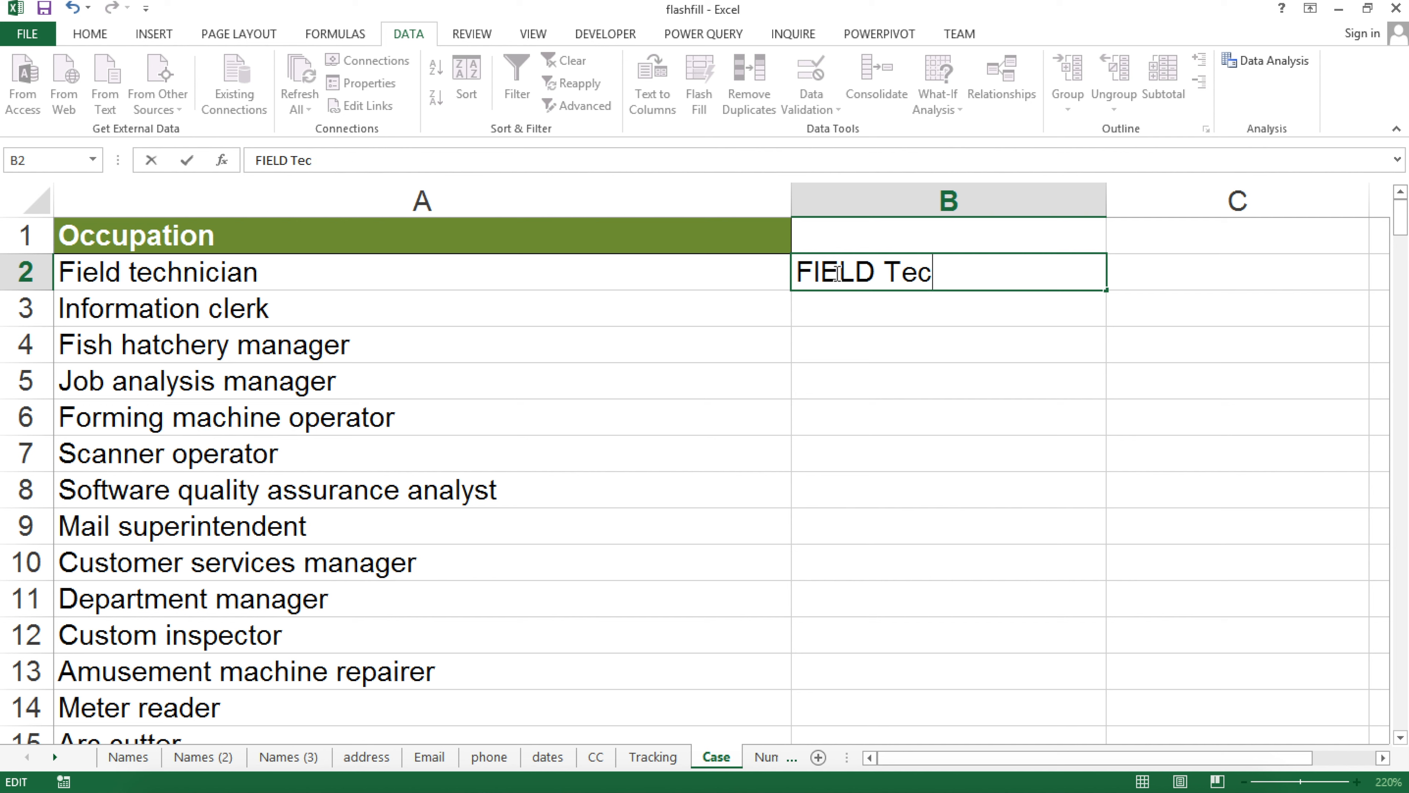
{"action": "type", "text": "ECHNICIAN"}
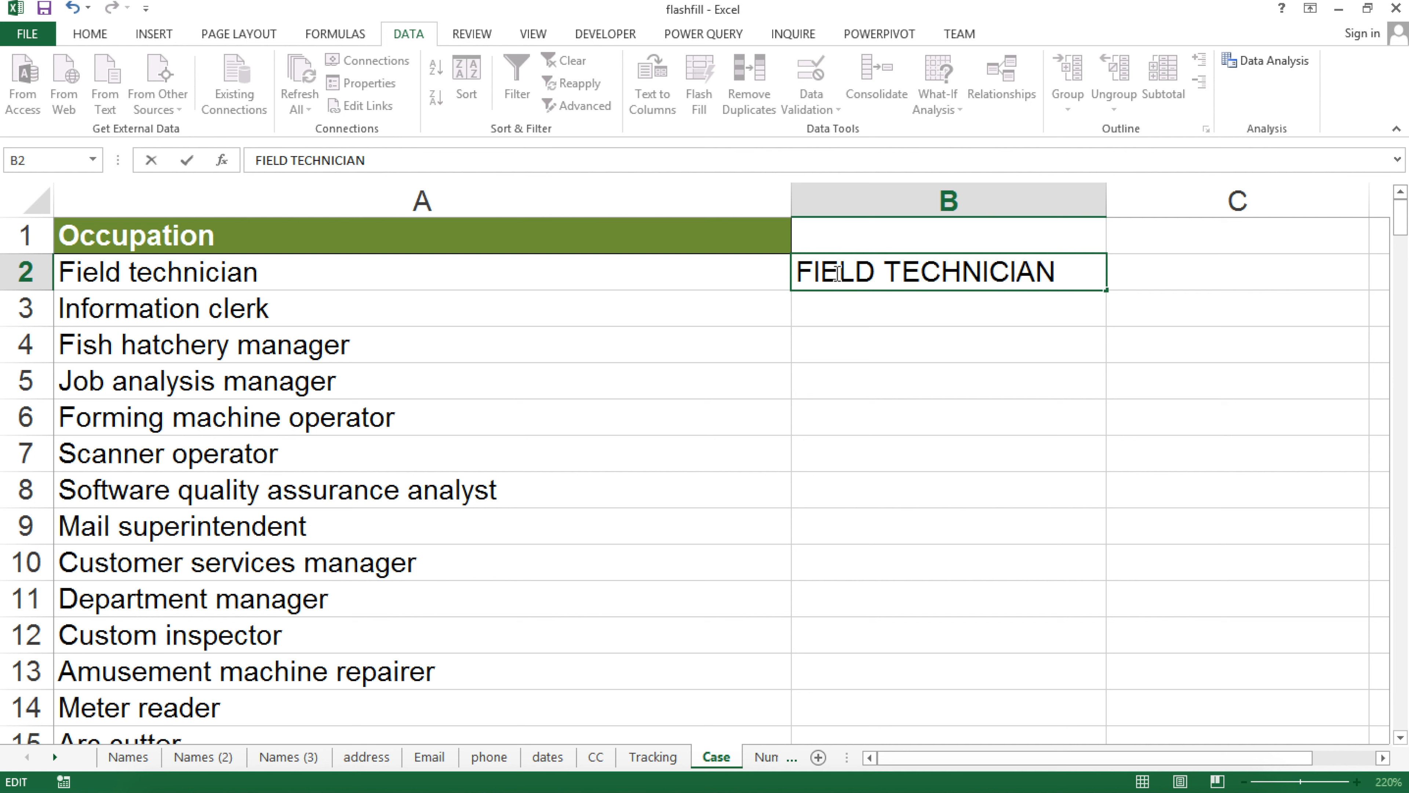
{"action": "key", "text": "Return"}
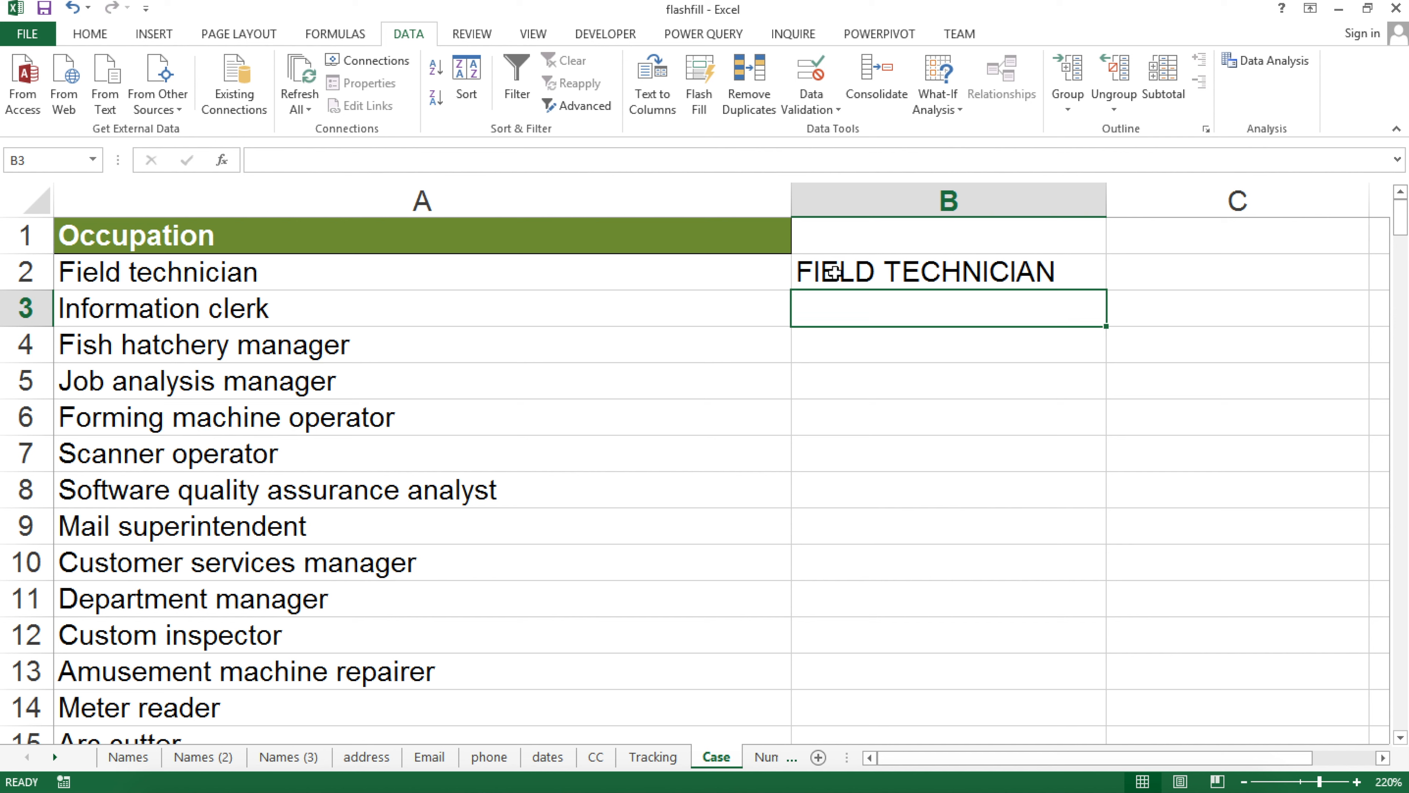
Flash Fill column B with upper-case occupations, undo, then reapply the fill
{"action": "left_click", "coordinate": [693, 86]}
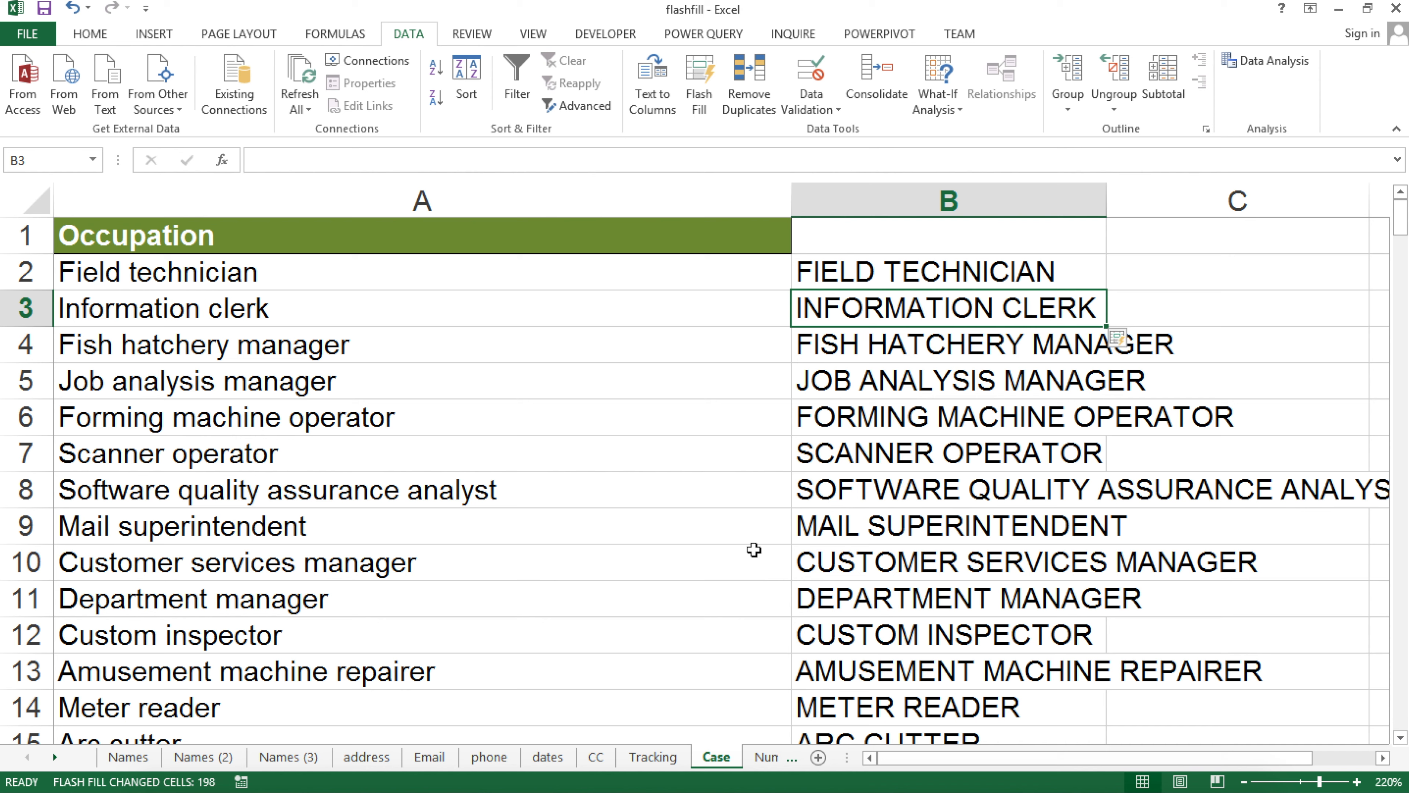
{"action": "key", "text": "ctrl+z"}
{"action": "left_click", "coordinate": [716, 75]}
Switch to the Nums sheet and look over the FeetInches heights starting at B2
{"action": "left_click", "coordinate": [54, 758]}
{"action": "left_click", "coordinate": [54, 758]}
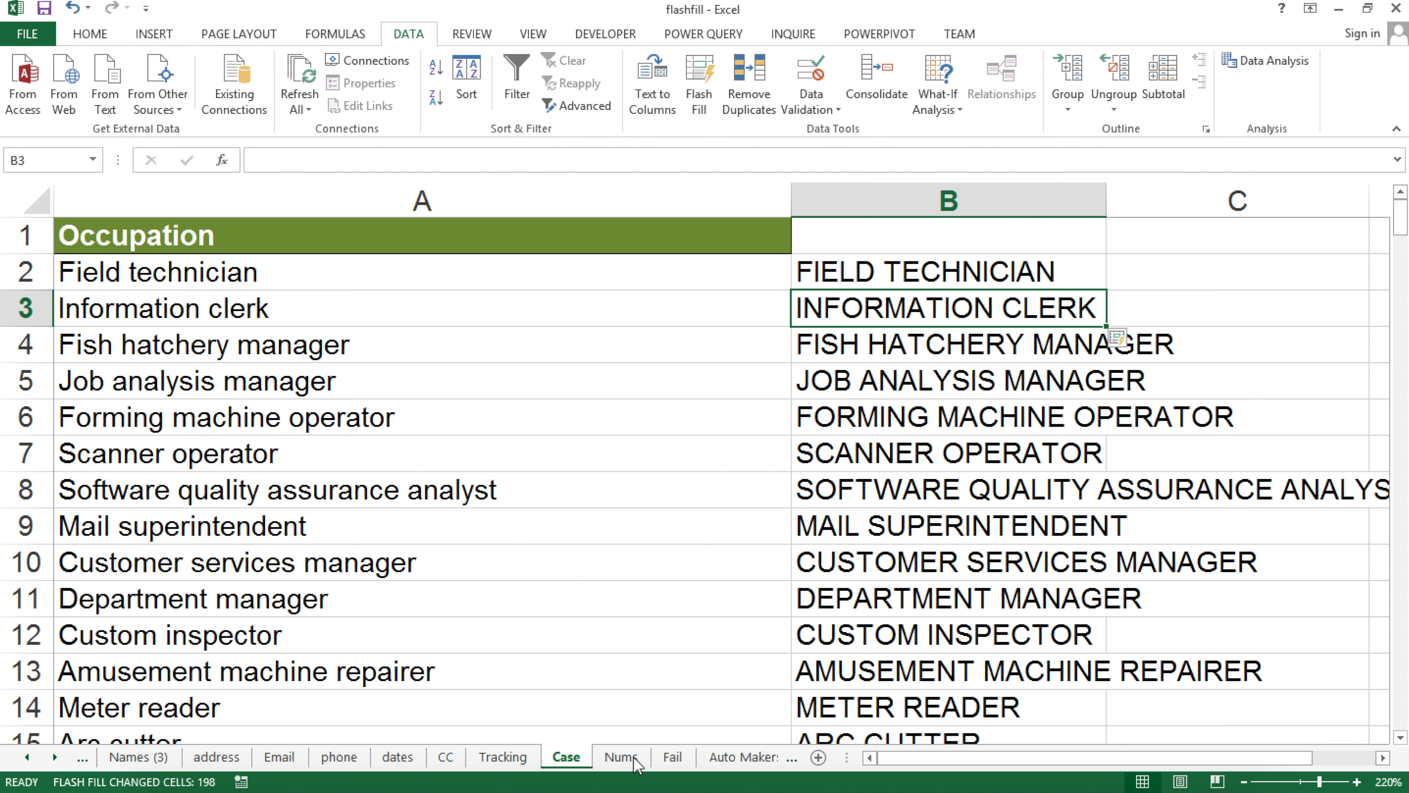
{"action": "left_click", "coordinate": [622, 757]}
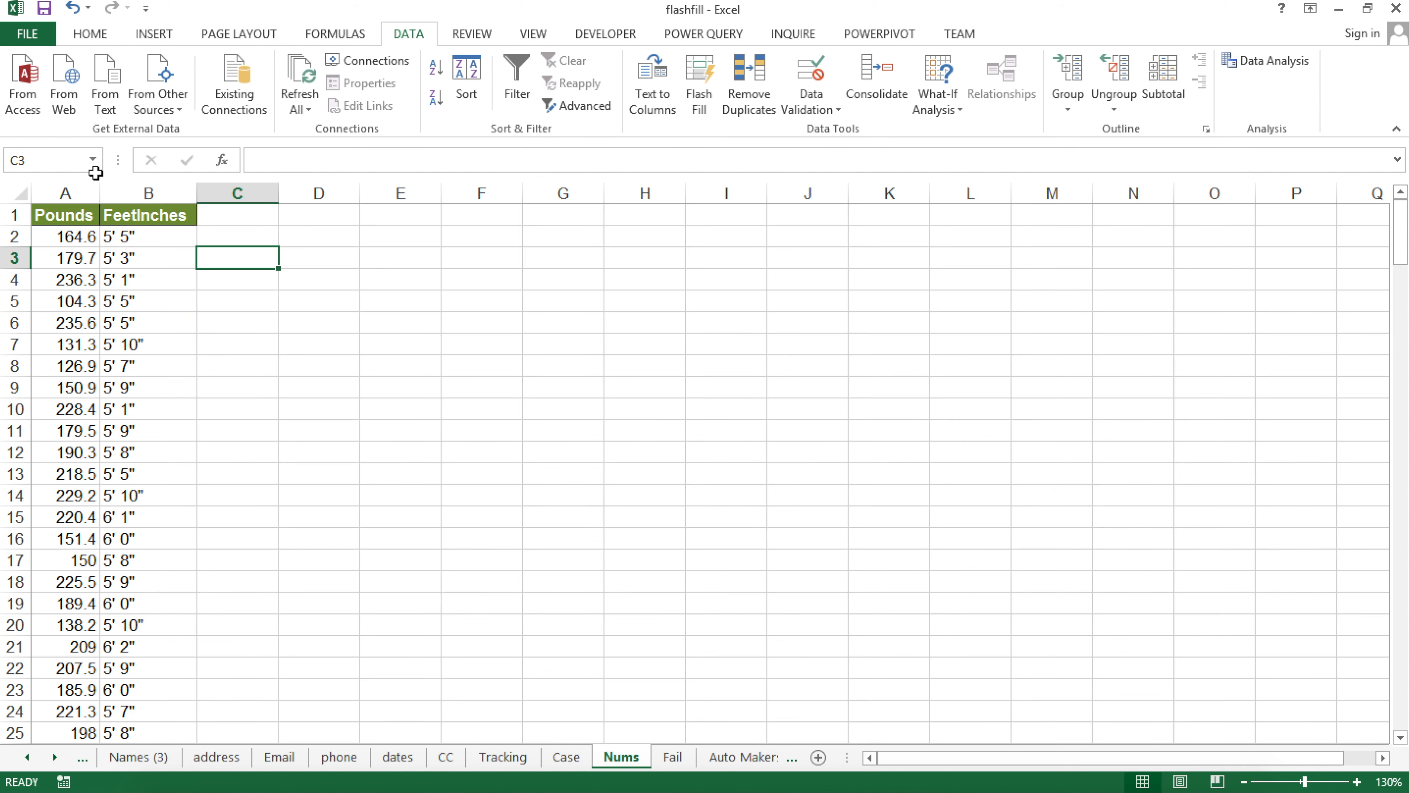
{"action": "left_click", "coordinate": [58, 214]}
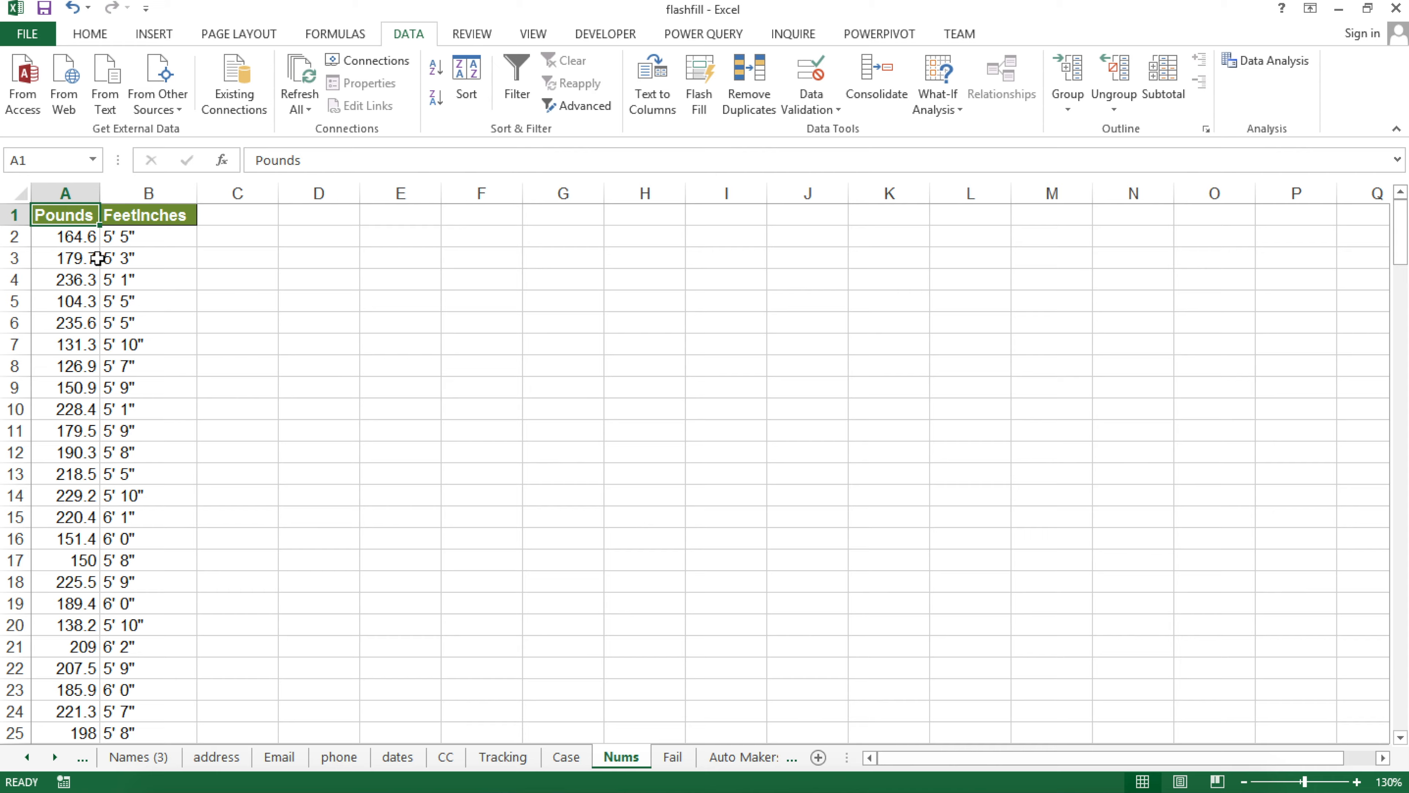
{"action": "scroll", "coordinate": [98, 261], "scroll_direction": "down", "scroll_amount": 2}
{"action": "scroll", "coordinate": [98, 266], "scroll_direction": "up", "scroll_amount": 9}
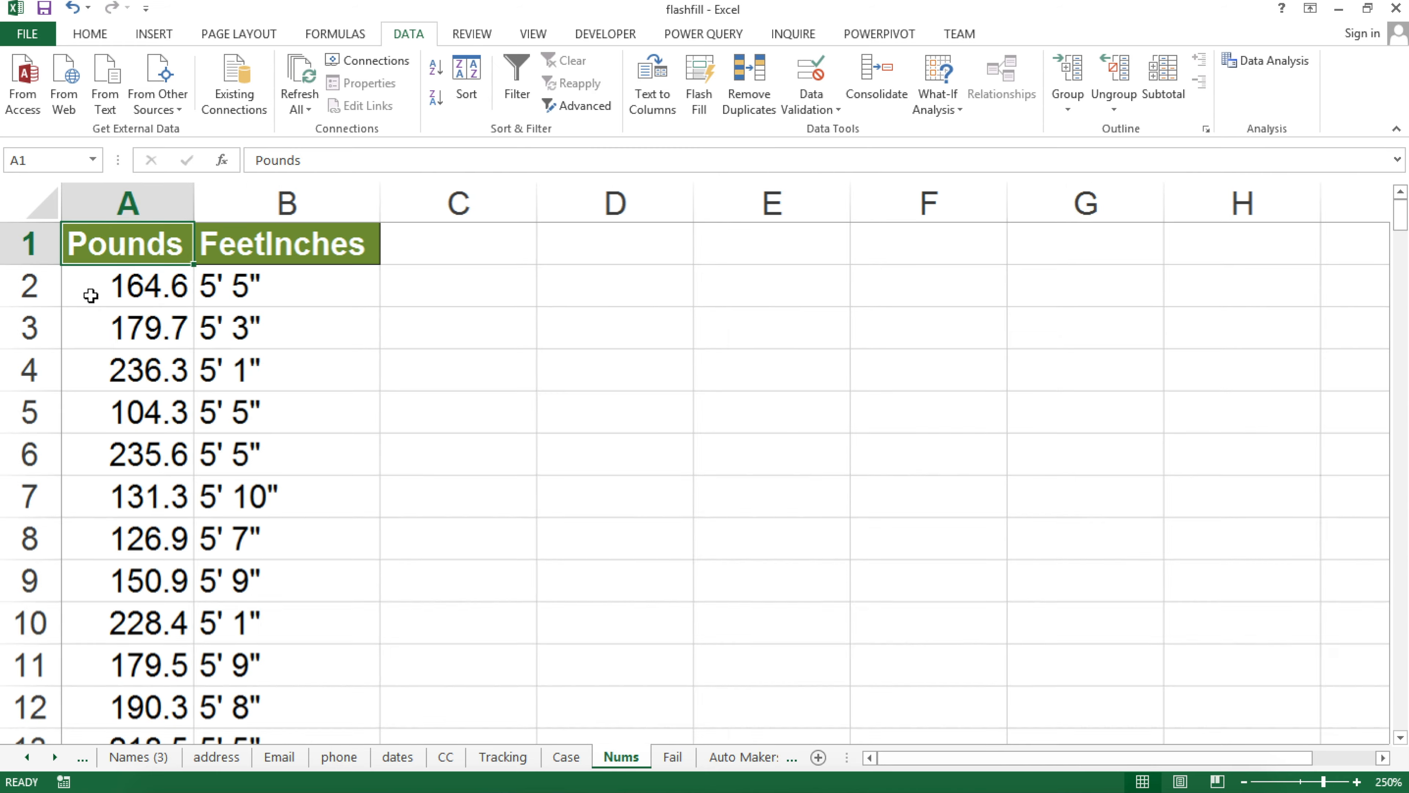
{"action": "scroll", "coordinate": [91, 295], "scroll_direction": "up", "scroll_amount": 1}
{"action": "left_click", "coordinate": [262, 278]}
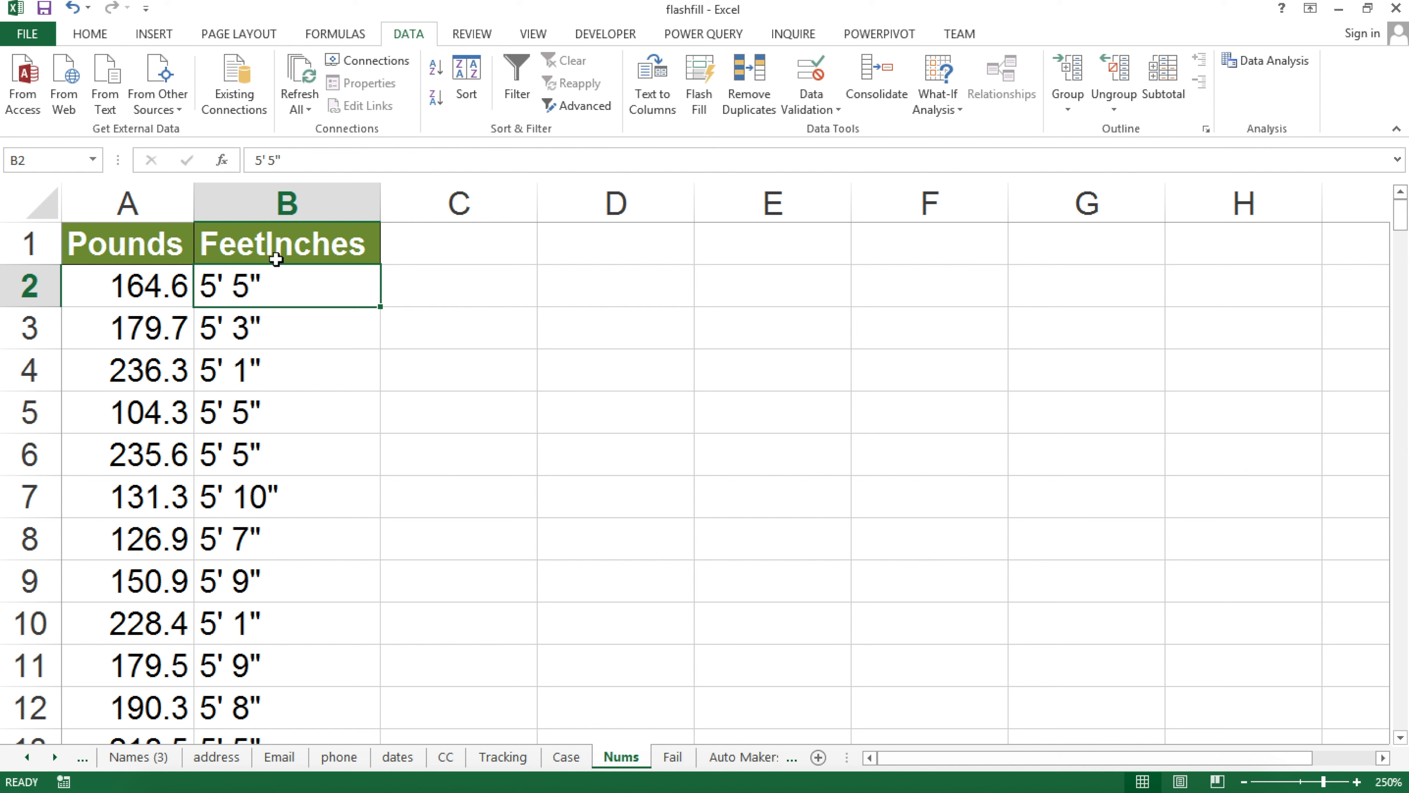
Enter 5 in C2 and Flash Fill column C with each height's feet value
{"action": "left_click", "coordinate": [463, 280]}
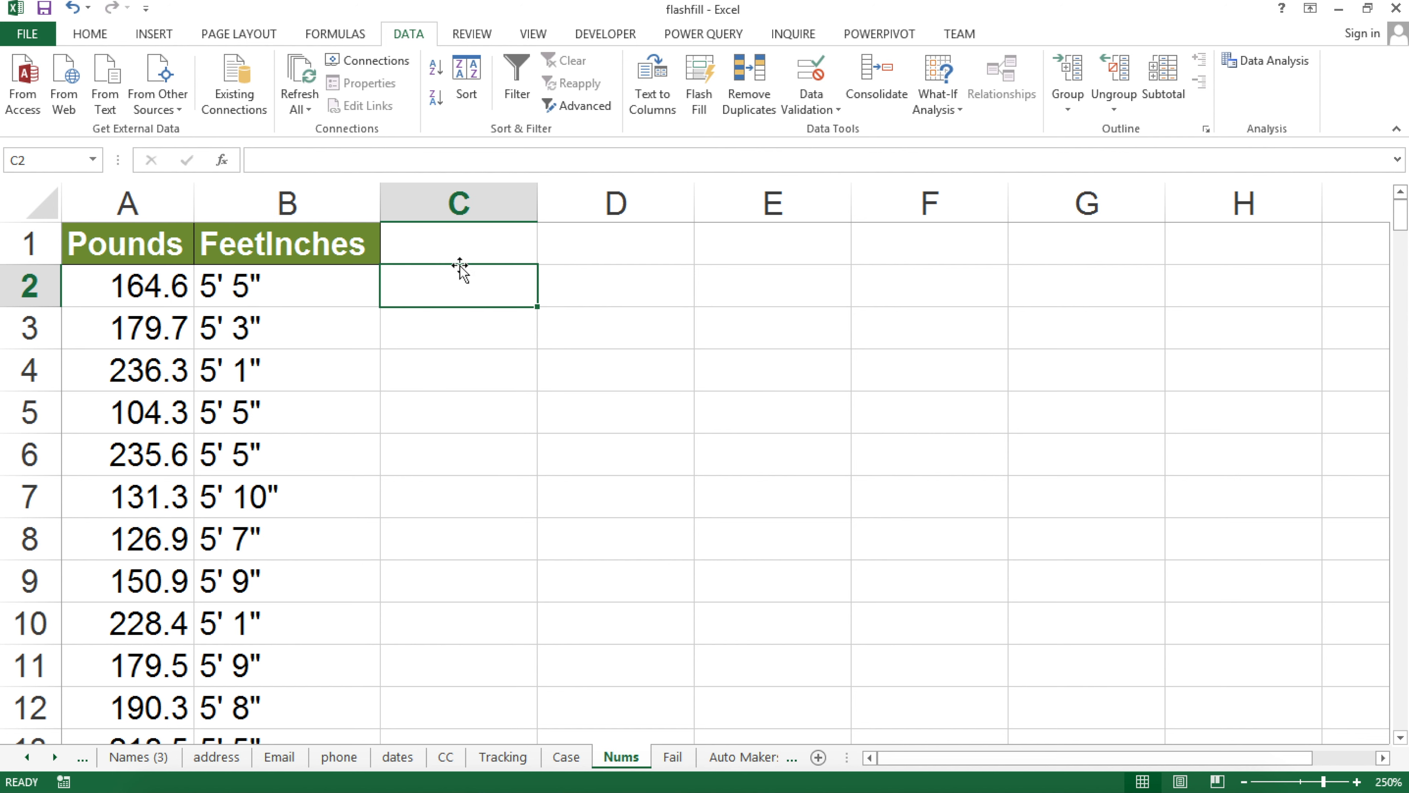
{"action": "type", "text": "5"}
{"action": "left_click", "coordinate": [454, 331]}
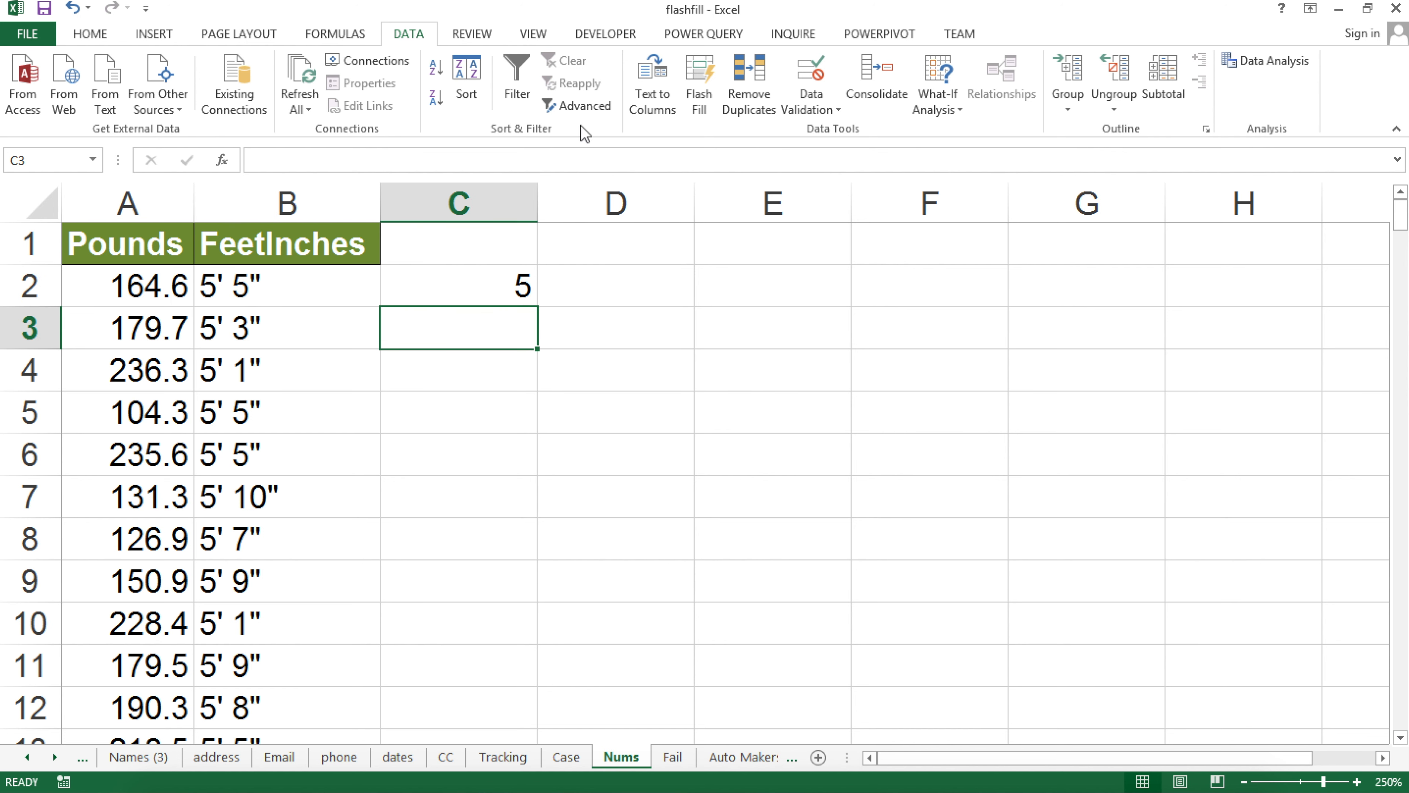
{"action": "left_click", "coordinate": [708, 87]}
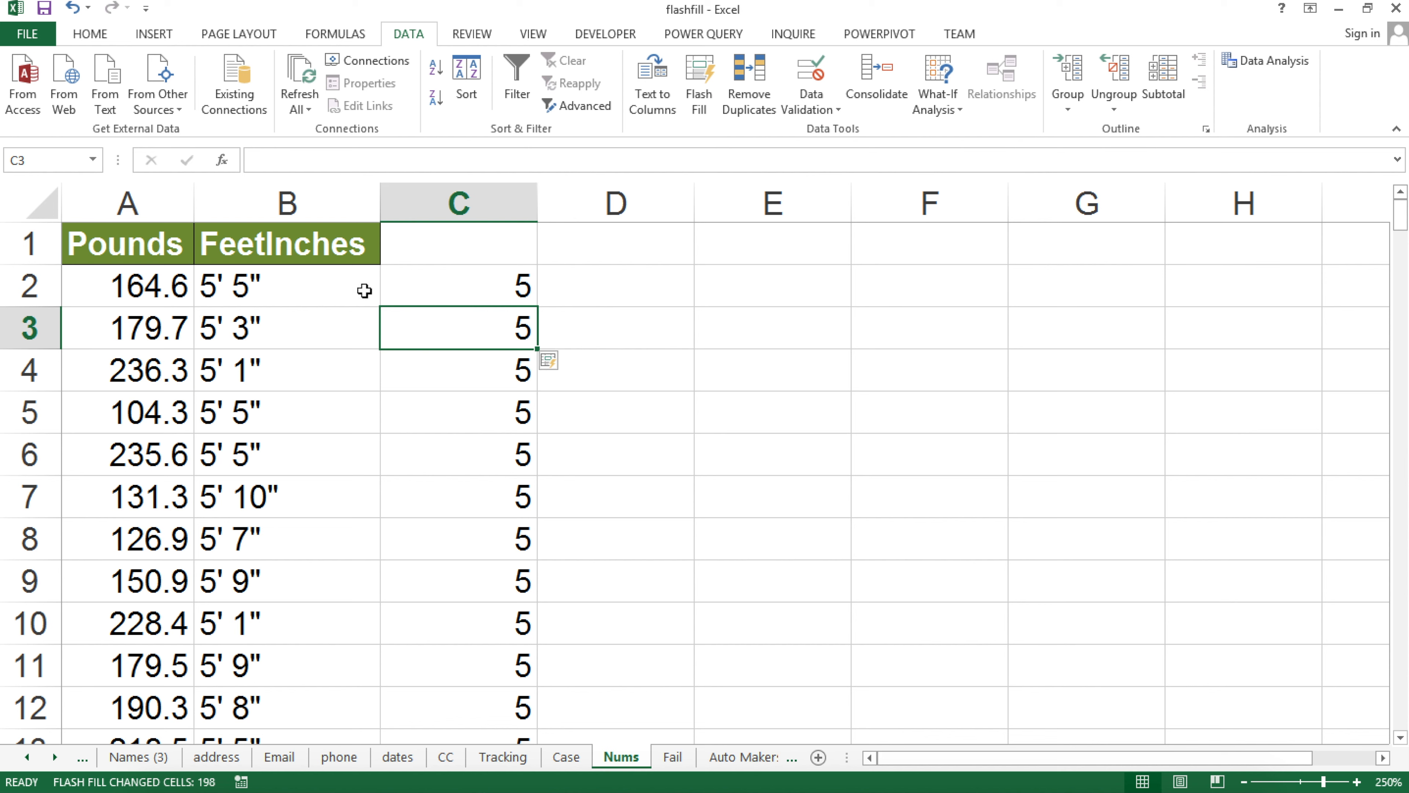
{"action": "scroll", "coordinate": [222, 583], "scroll_direction": "down", "scroll_amount": 3}
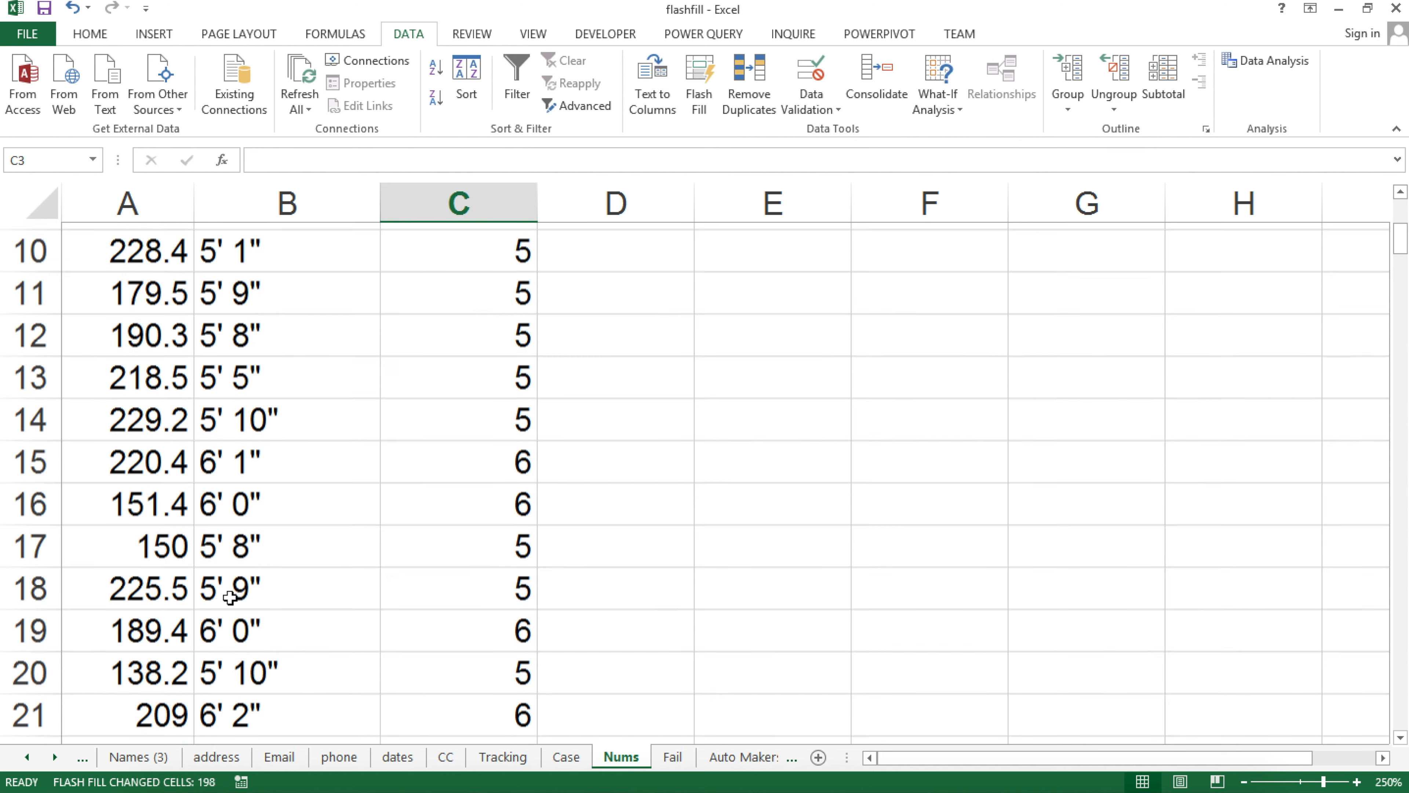
{"action": "left_click", "coordinate": [211, 454]}
{"action": "left_click", "coordinate": [214, 494]}
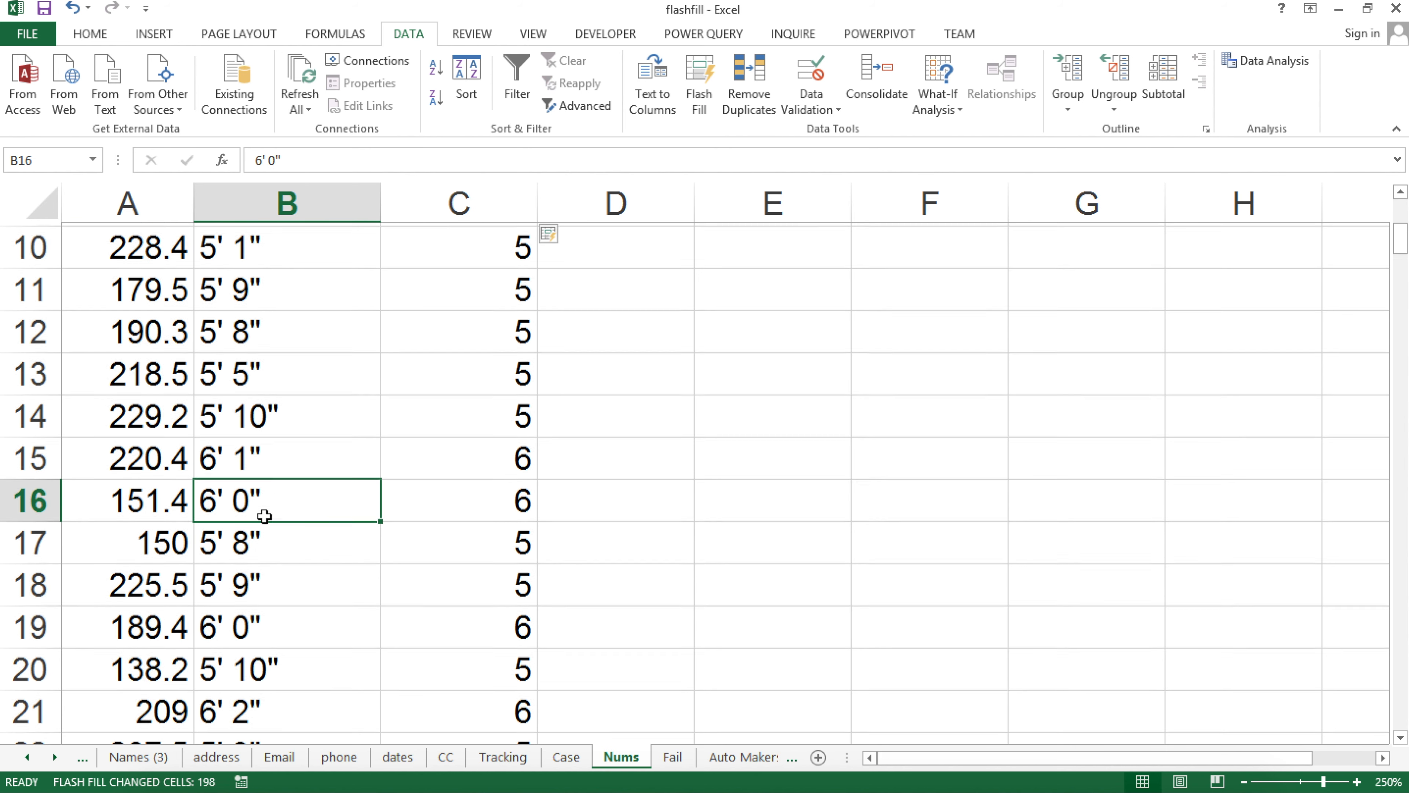
{"action": "scroll", "coordinate": [264, 517], "scroll_direction": "up", "scroll_amount": 3}
{"action": "left_click", "coordinate": [581, 272]}
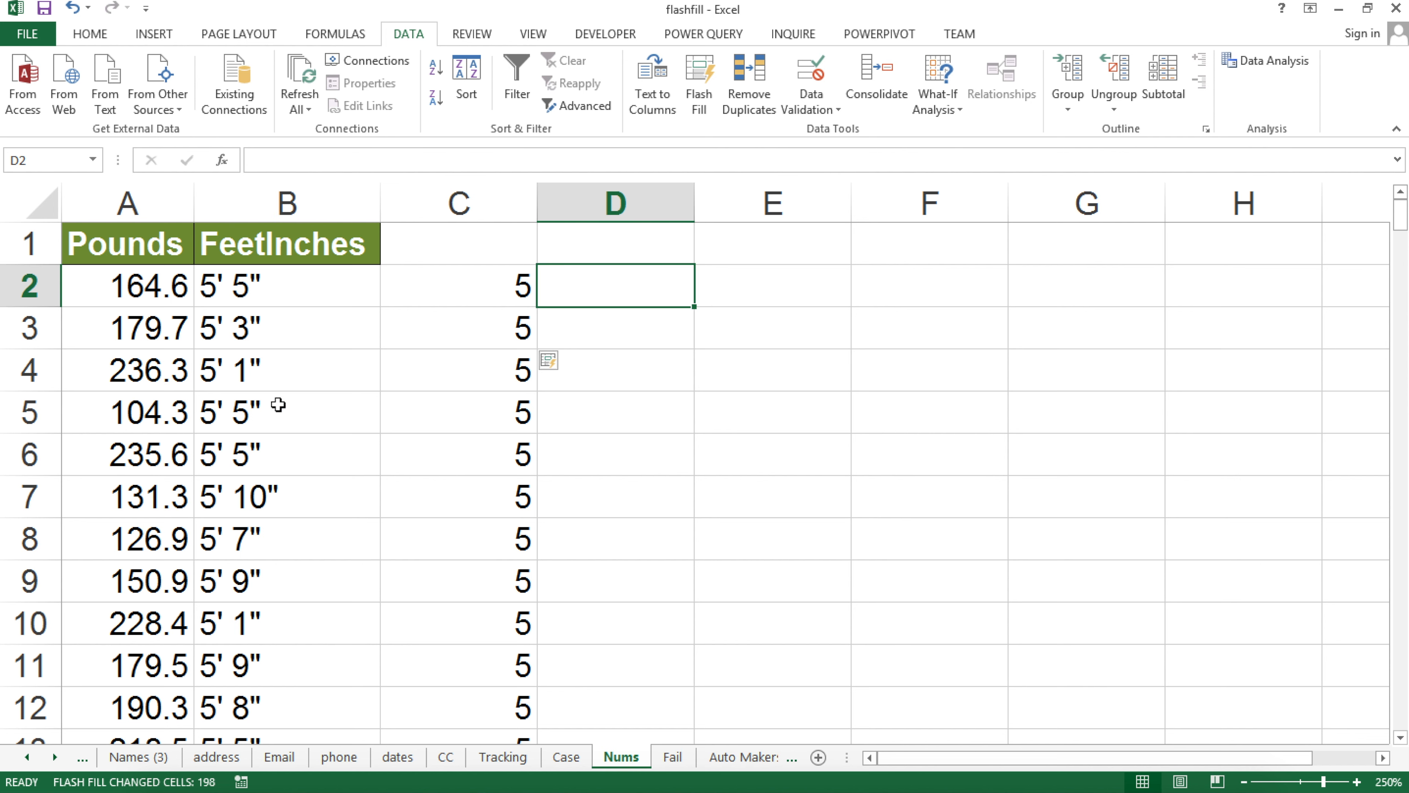
Enter 5 in D2 and Flash Fill column D from it
{"action": "type", "text": "5"}
{"action": "key", "text": "Return"}
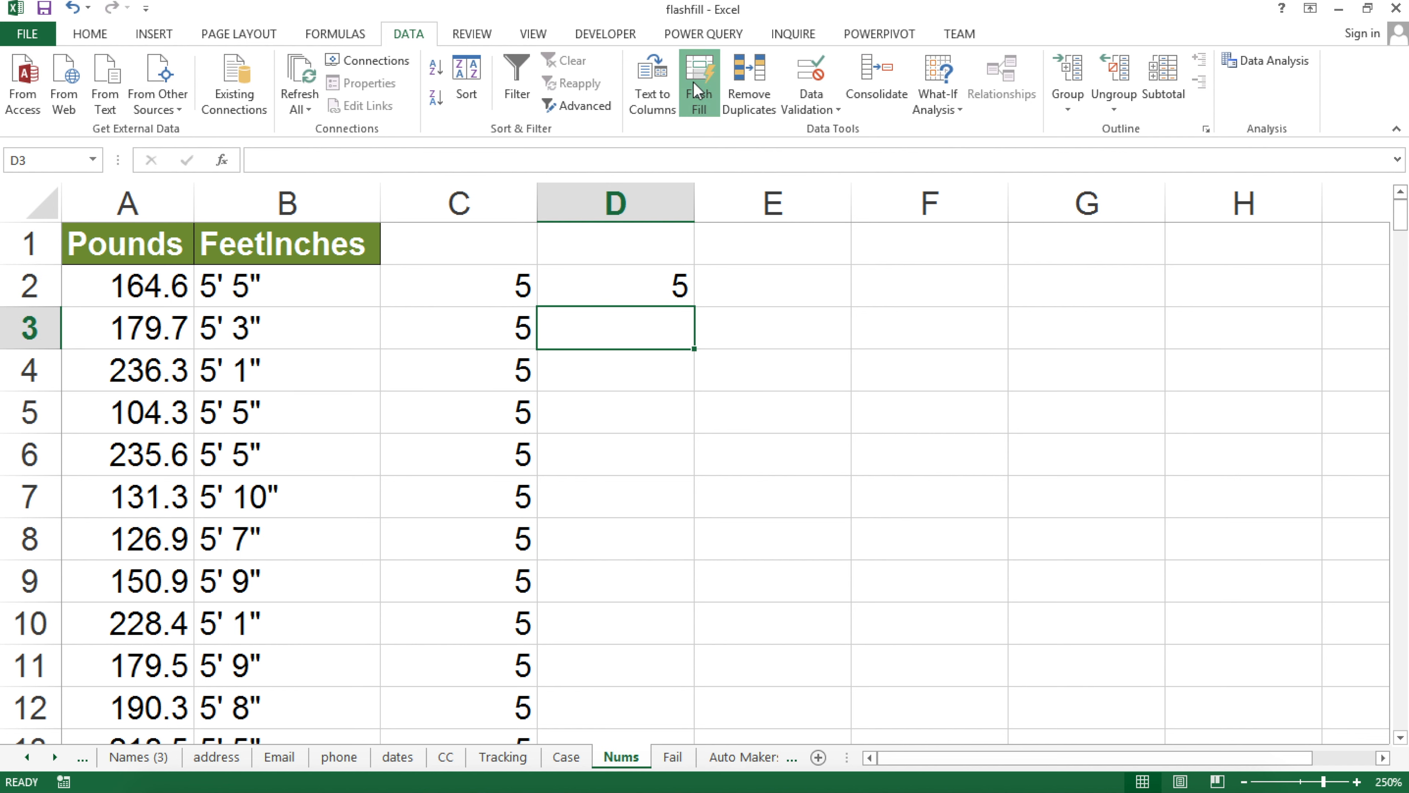
{"action": "left_click", "coordinate": [693, 81]}
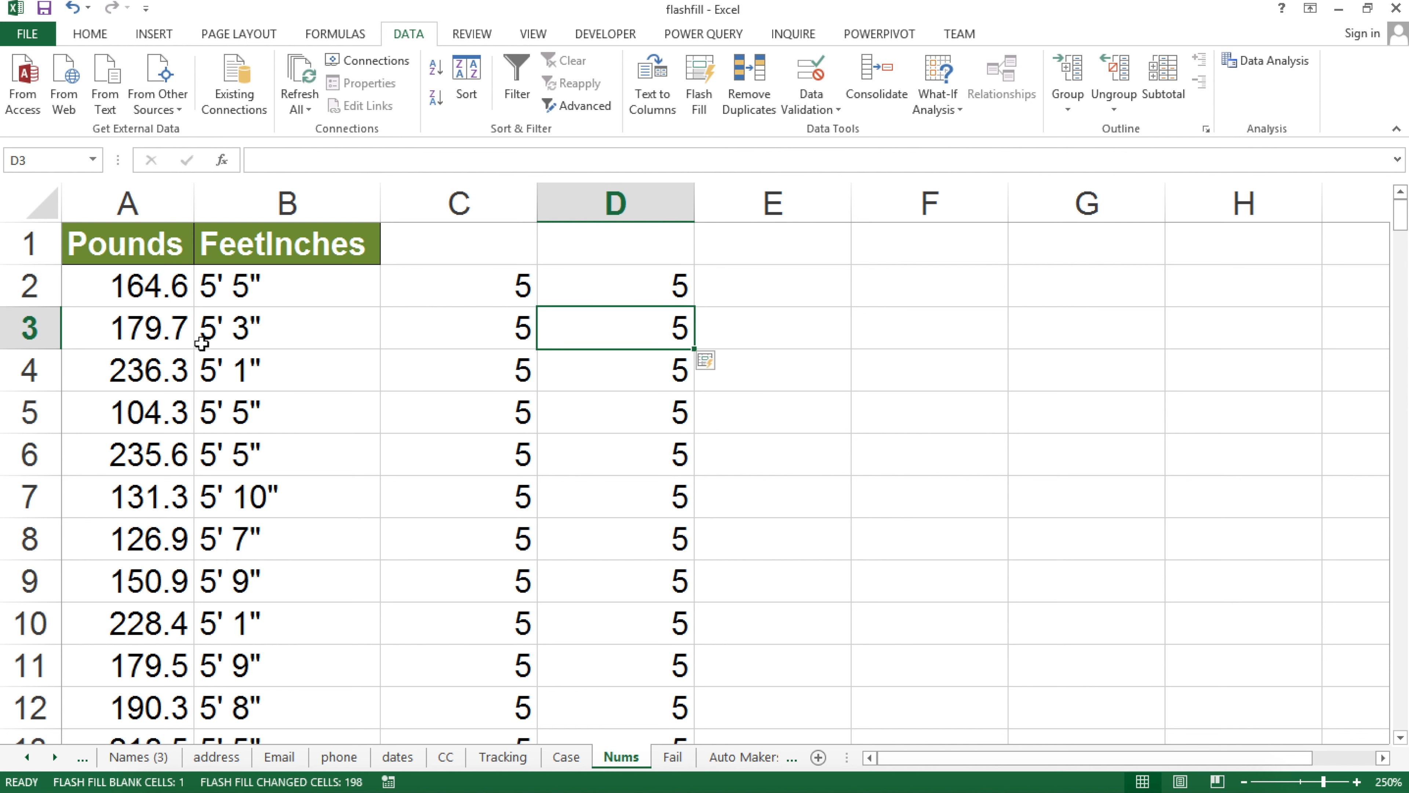
Undo that fill, add 3 in D3, and Flash Fill the inches down column D
{"action": "key", "text": "ctrl+z"}
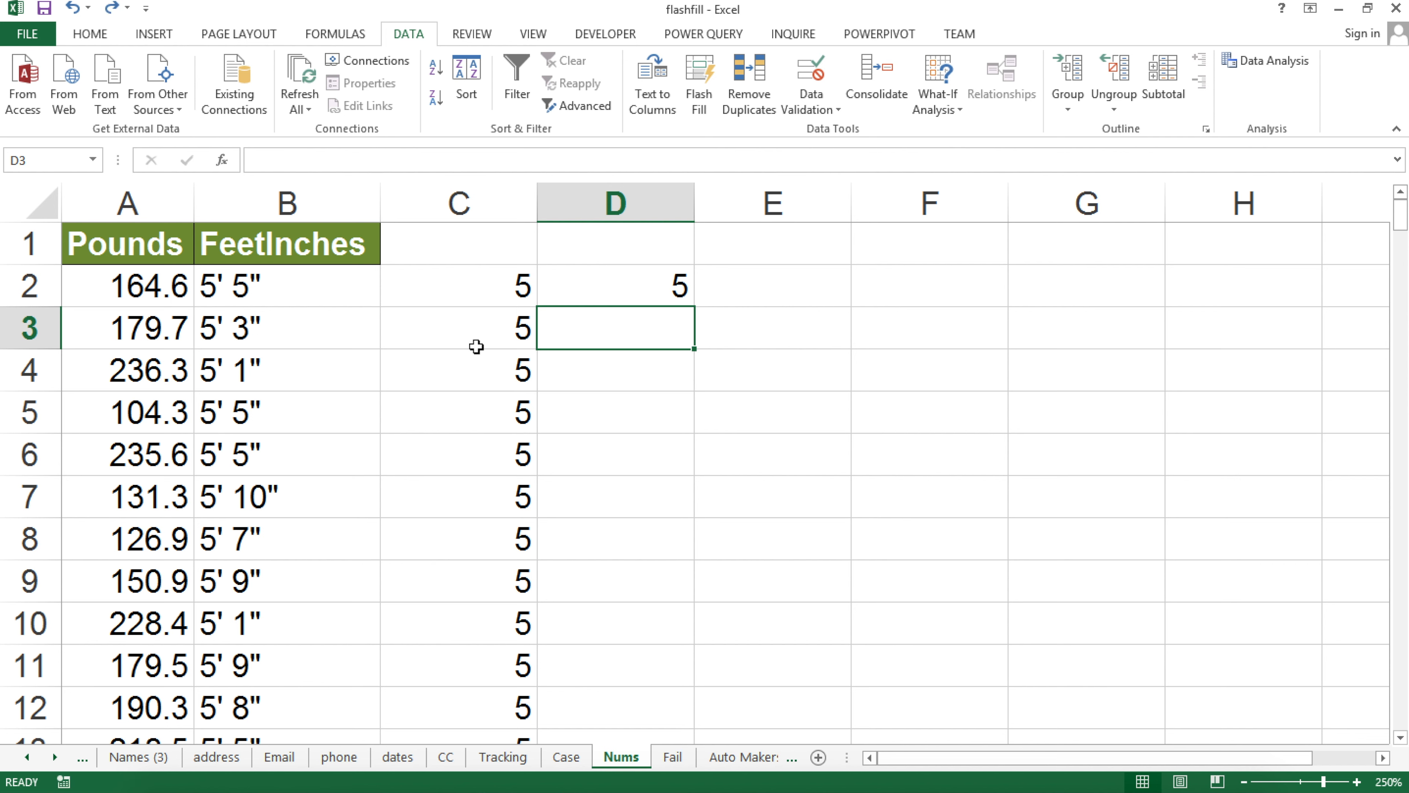
{"action": "type", "text": "3"}
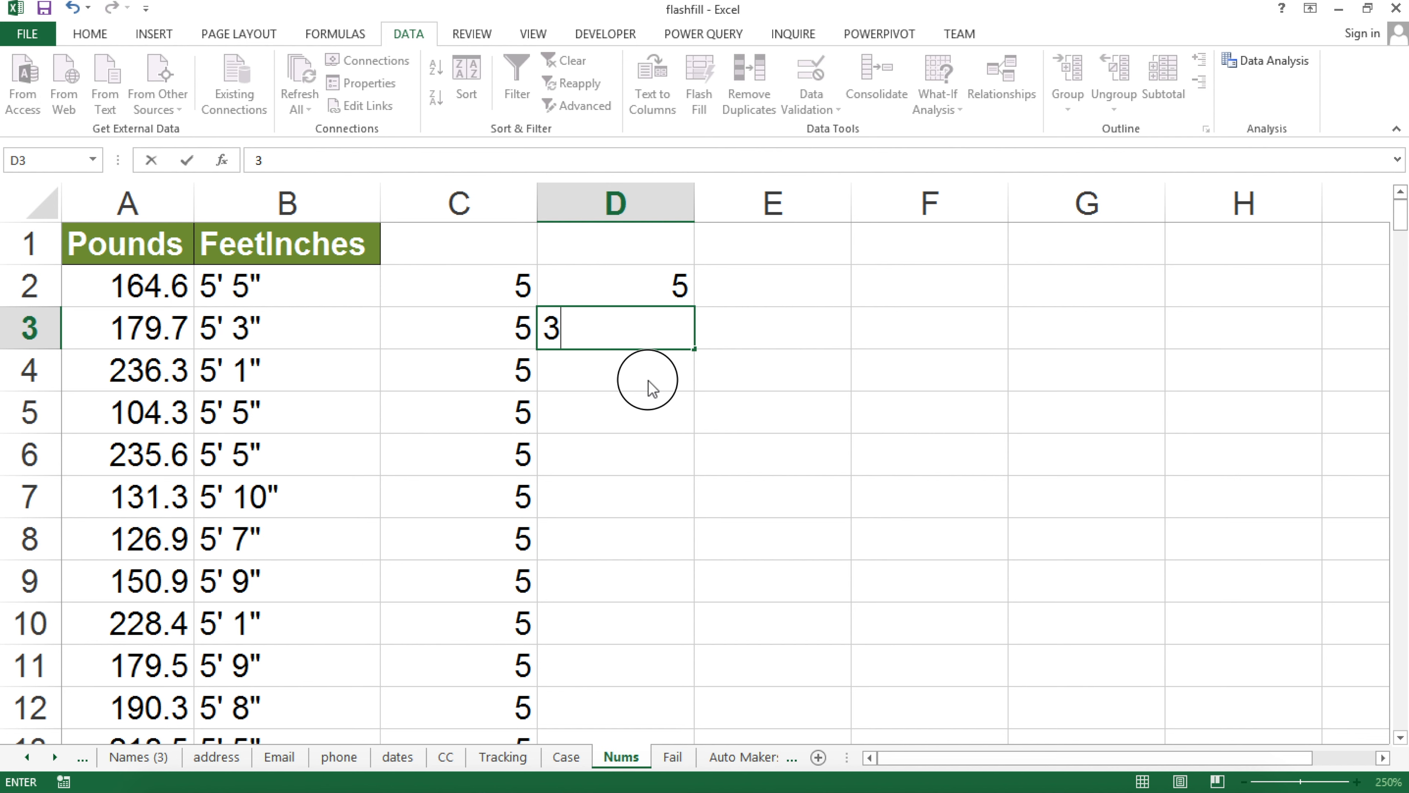
{"action": "key", "text": "Return"}
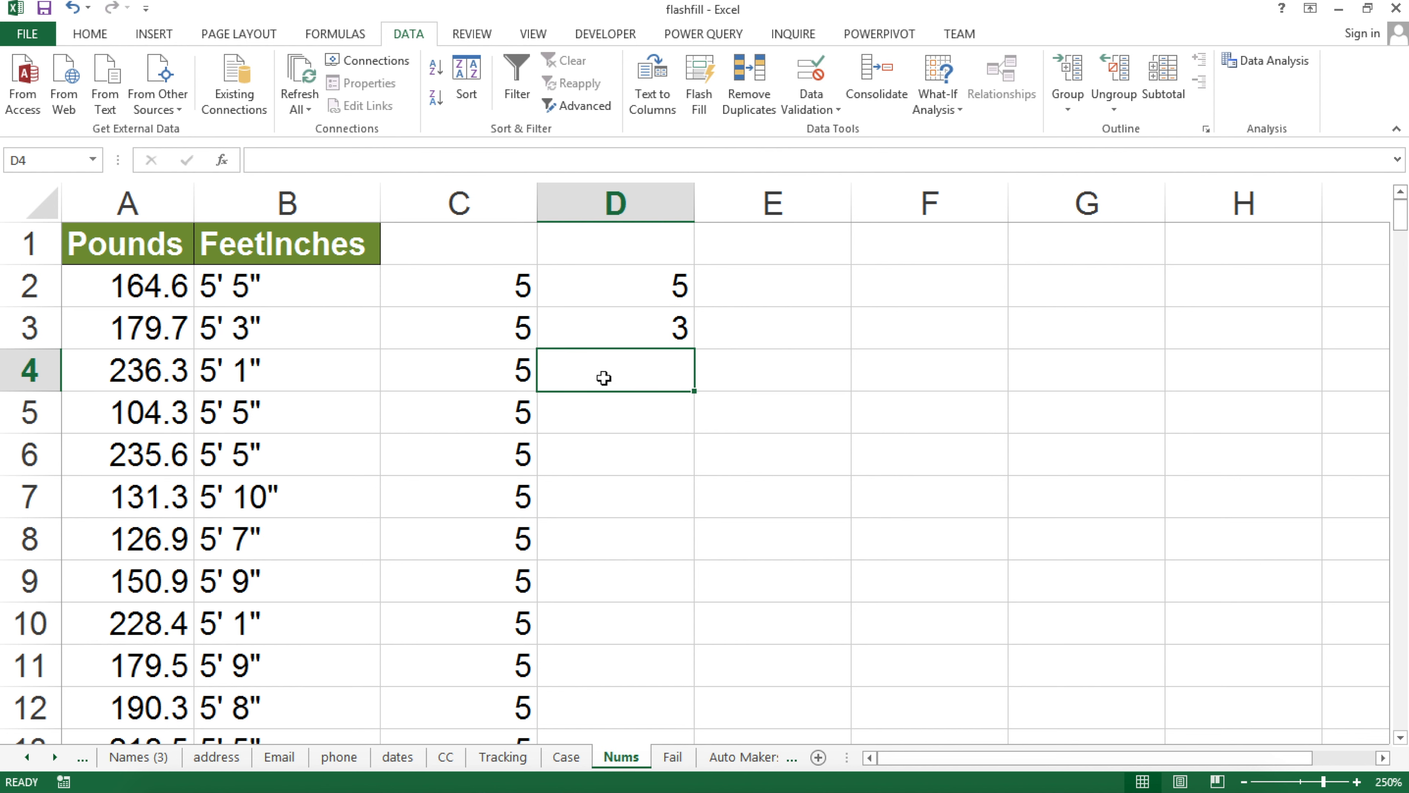
{"action": "left_click", "coordinate": [700, 78]}
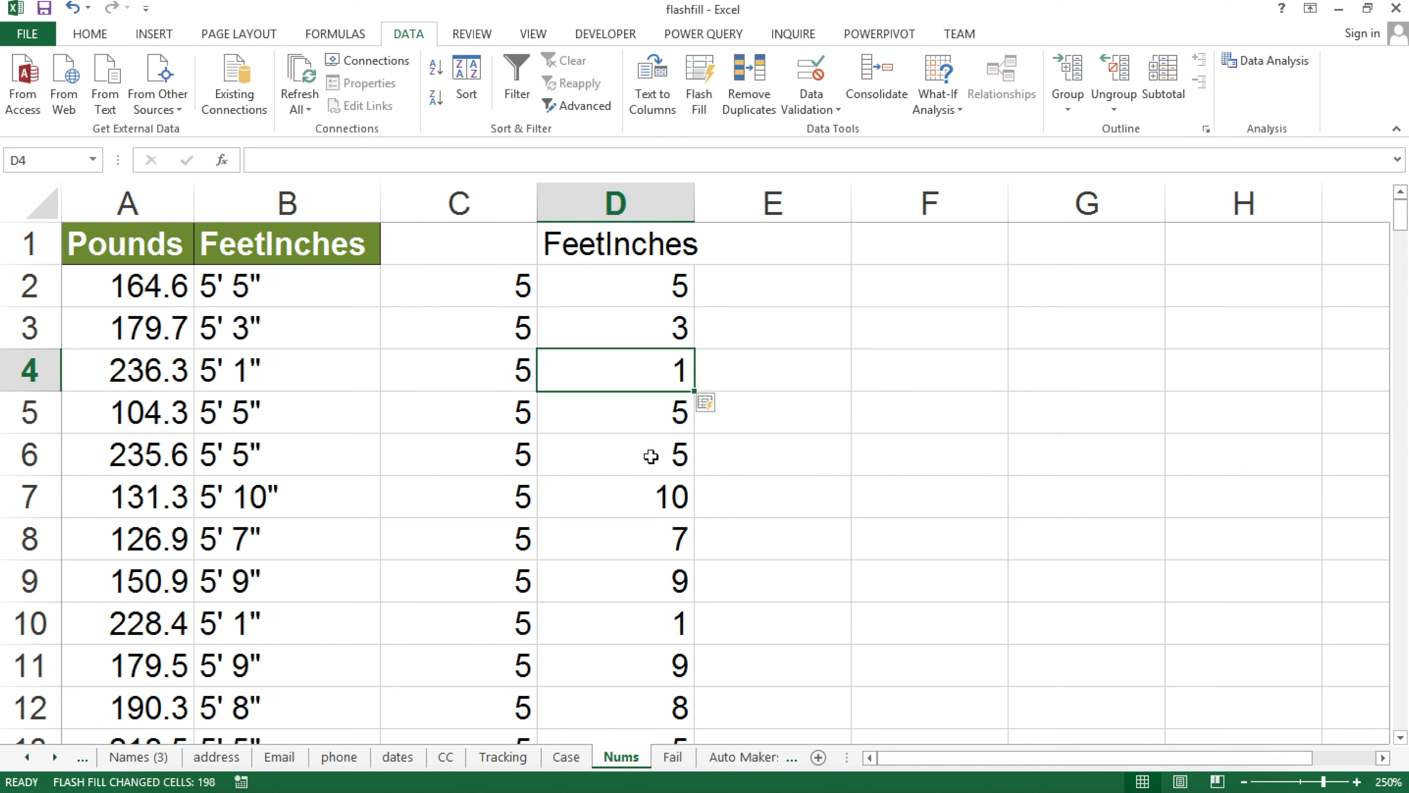
{"action": "scroll", "coordinate": [653, 605], "scroll_direction": "down", "scroll_amount": 1}
{"action": "scroll", "coordinate": [654, 607], "scroll_direction": "down", "scroll_amount": 6}
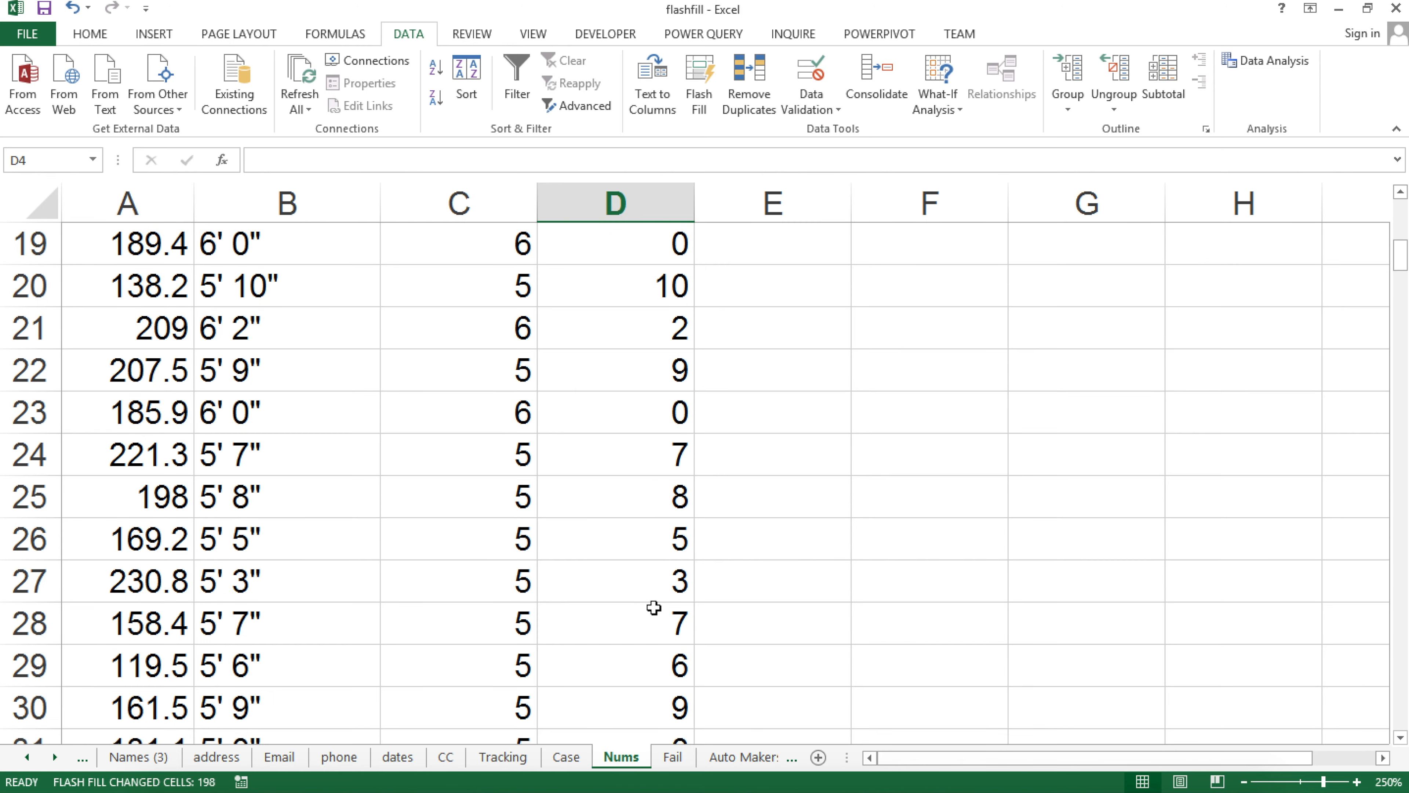
{"action": "scroll", "coordinate": [654, 607], "scroll_direction": "up", "scroll_amount": 6}
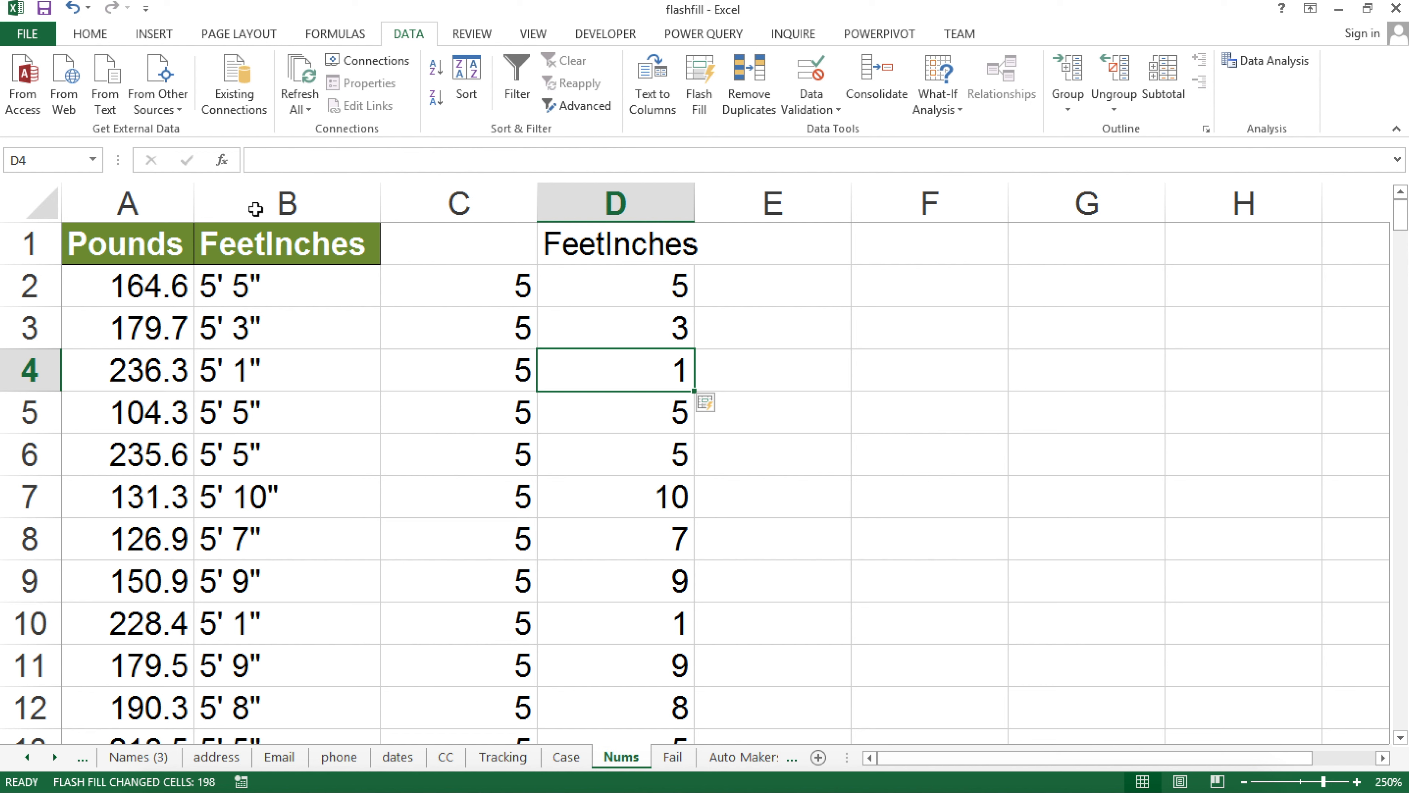
{"action": "left_click_drag", "start_coordinate": [480, 207], "coordinate": [610, 204]}
Delete columns C:D, enter 164 in C2, and Flash Fill whole pounds down column C
{"action": "right_click", "coordinate": [653, 200]}
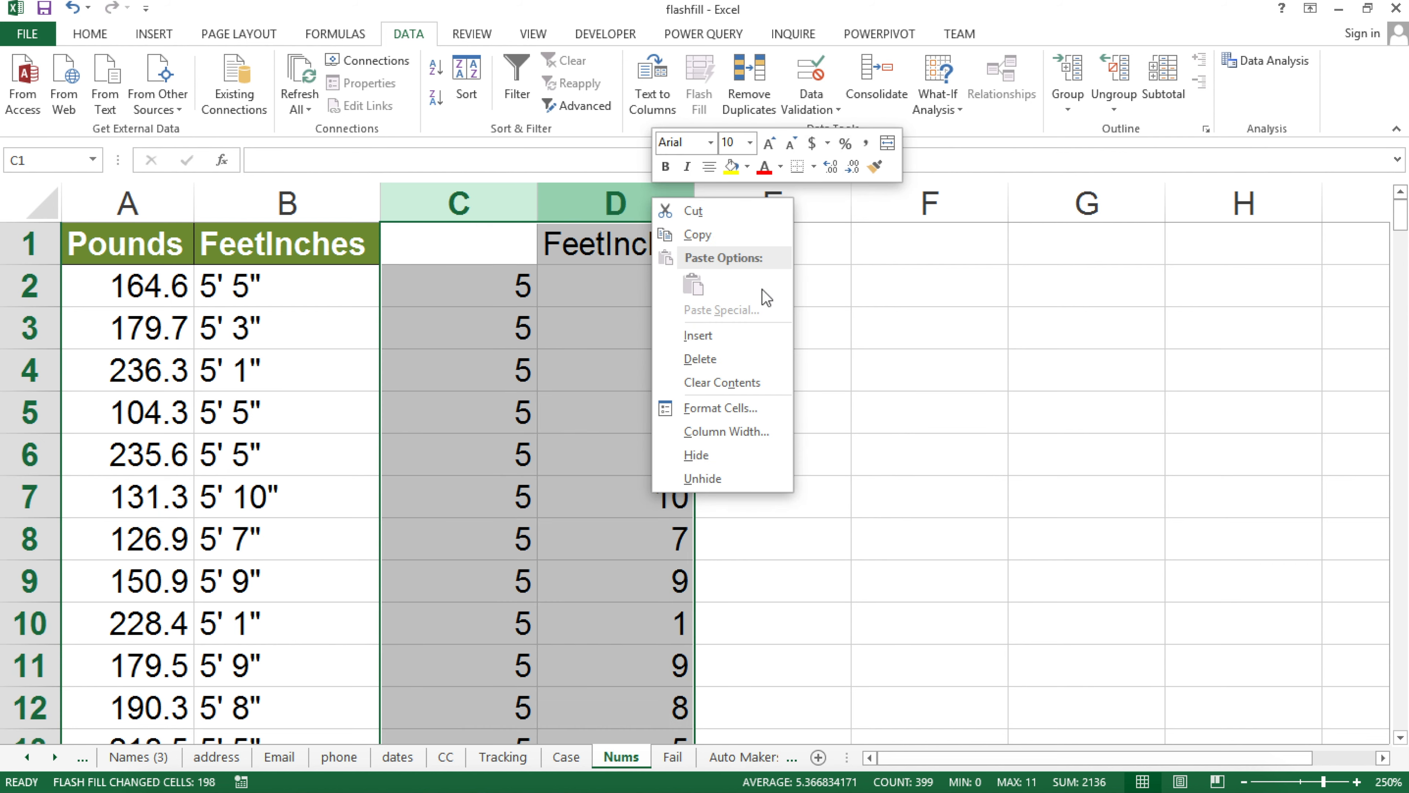
{"action": "left_click", "coordinate": [725, 359]}
{"action": "left_click", "coordinate": [403, 293]}
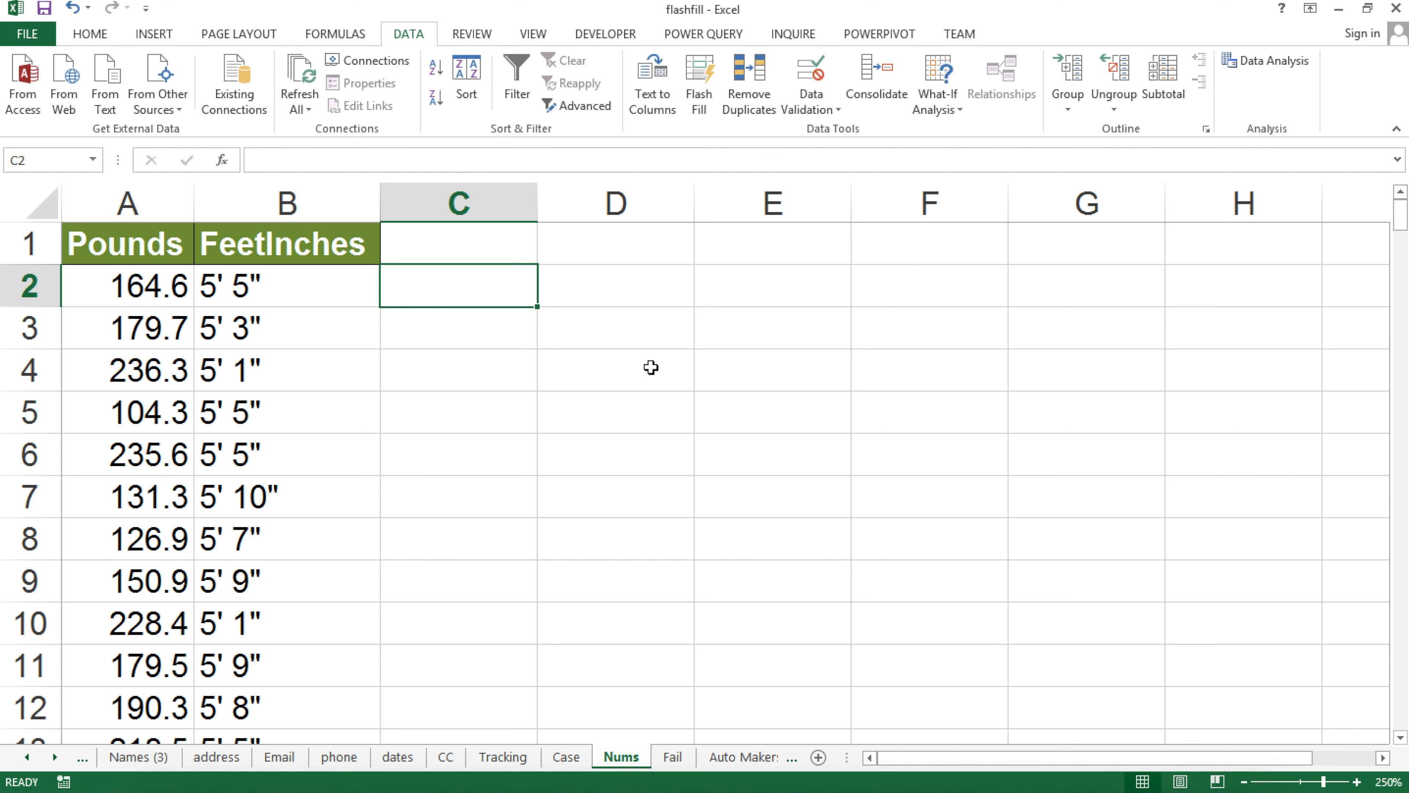
{"action": "type", "text": "164"}
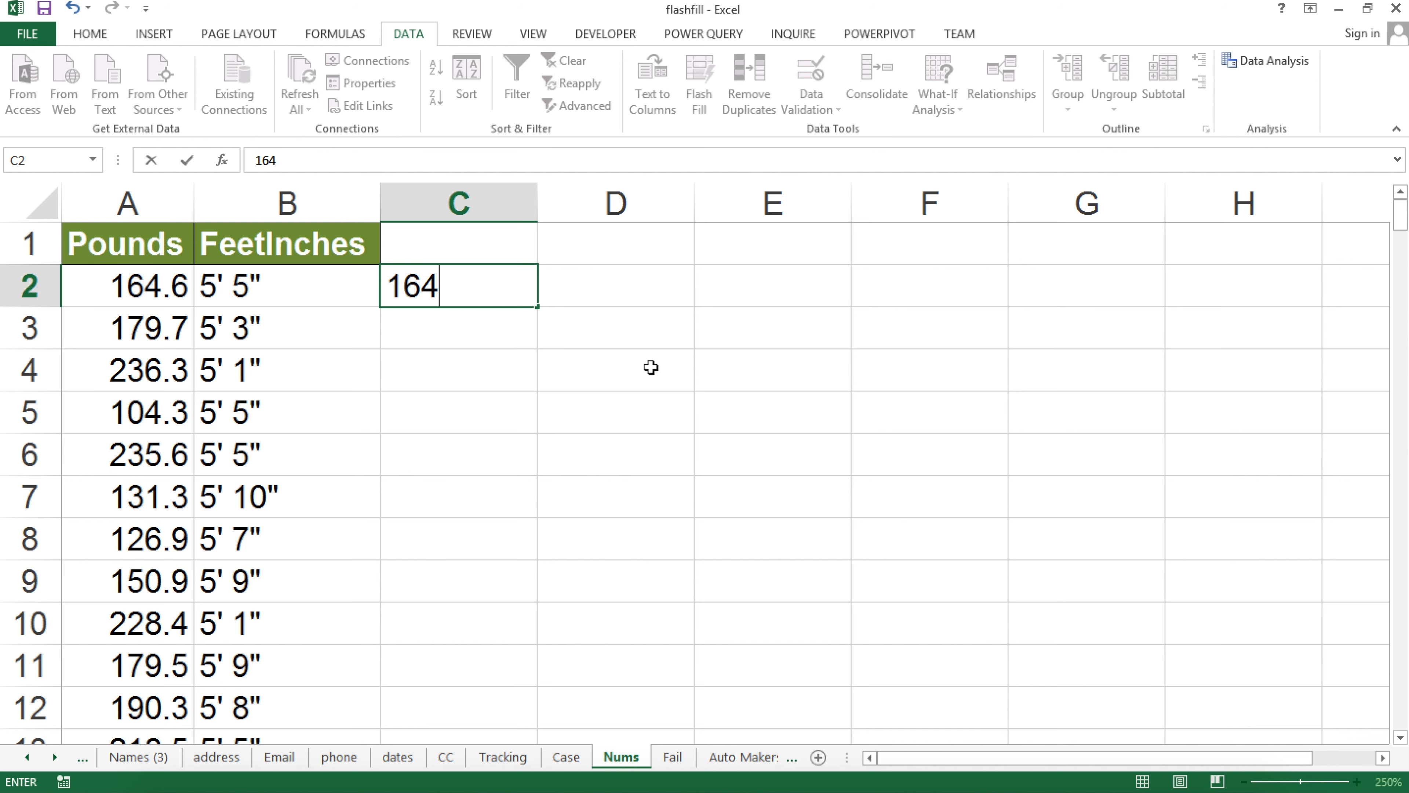
{"action": "key", "text": "Return"}
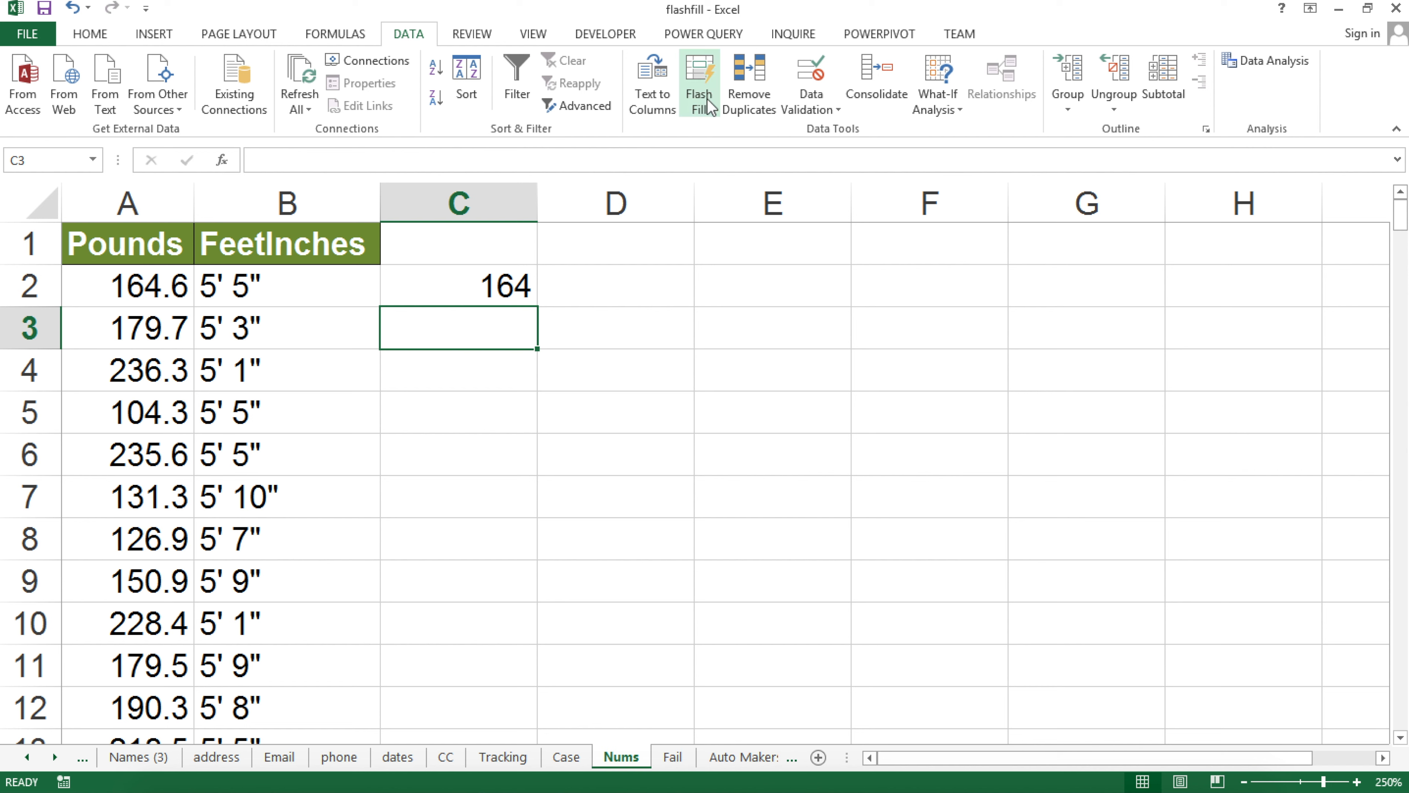
{"action": "left_click", "coordinate": [700, 88]}
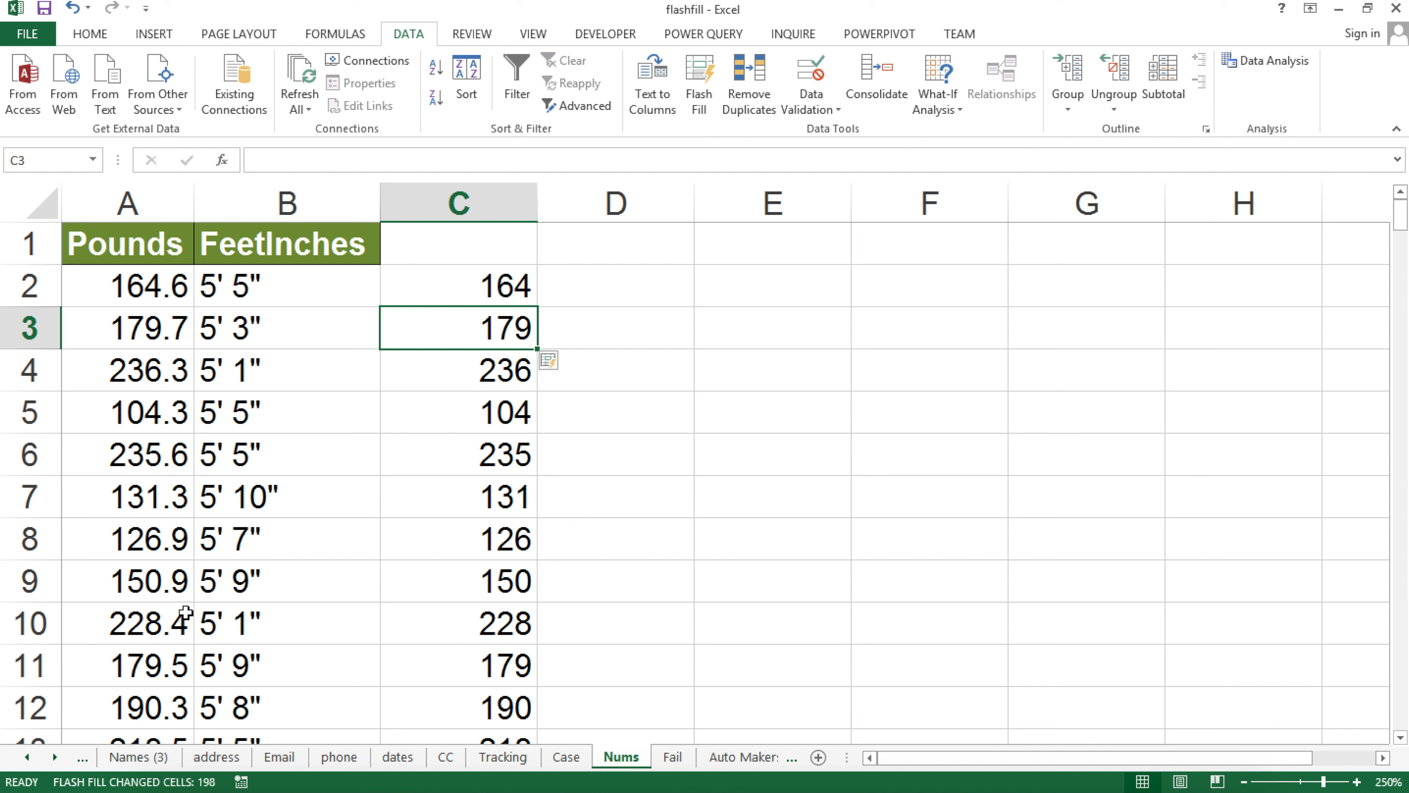
{"action": "left_click", "coordinate": [151, 626]}
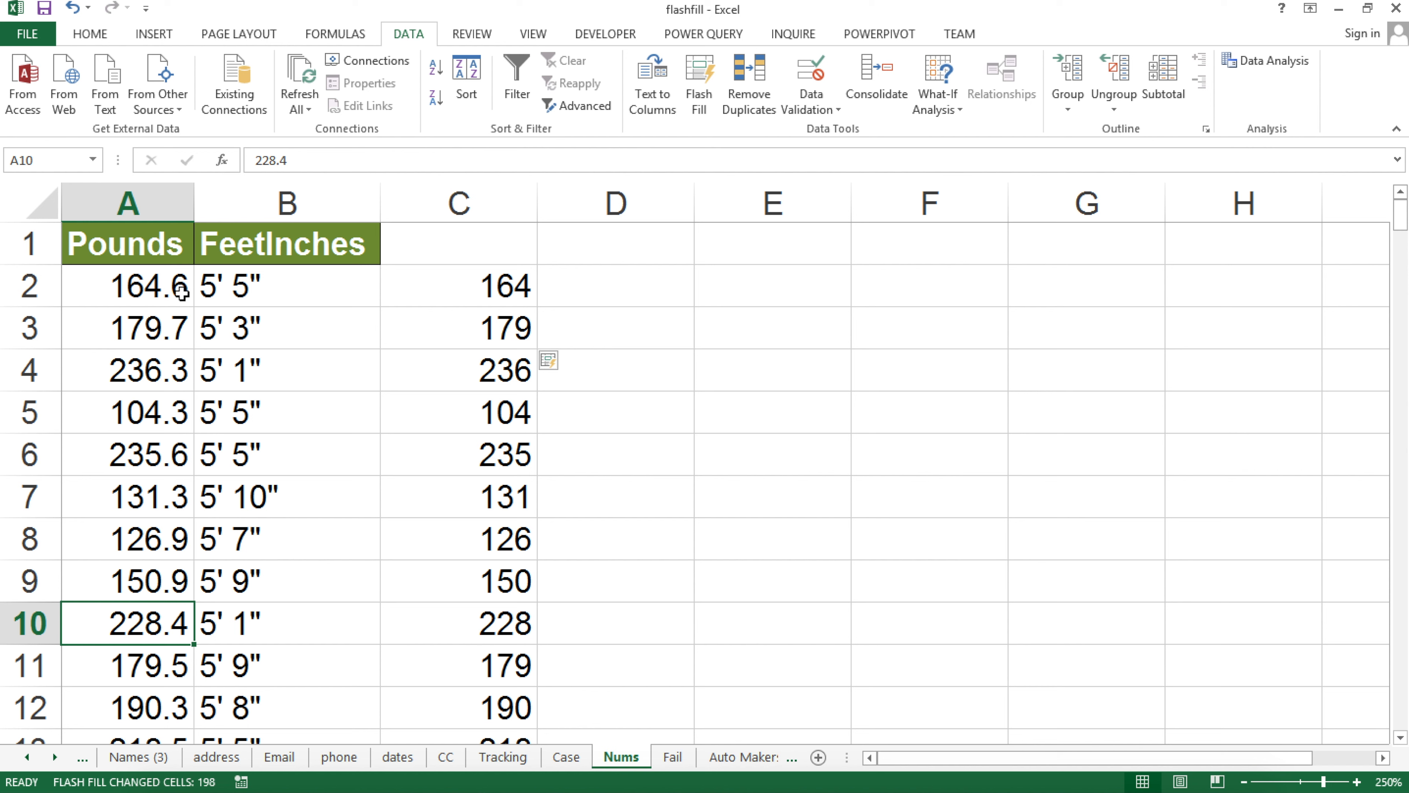
{"action": "left_click", "coordinate": [516, 286]}
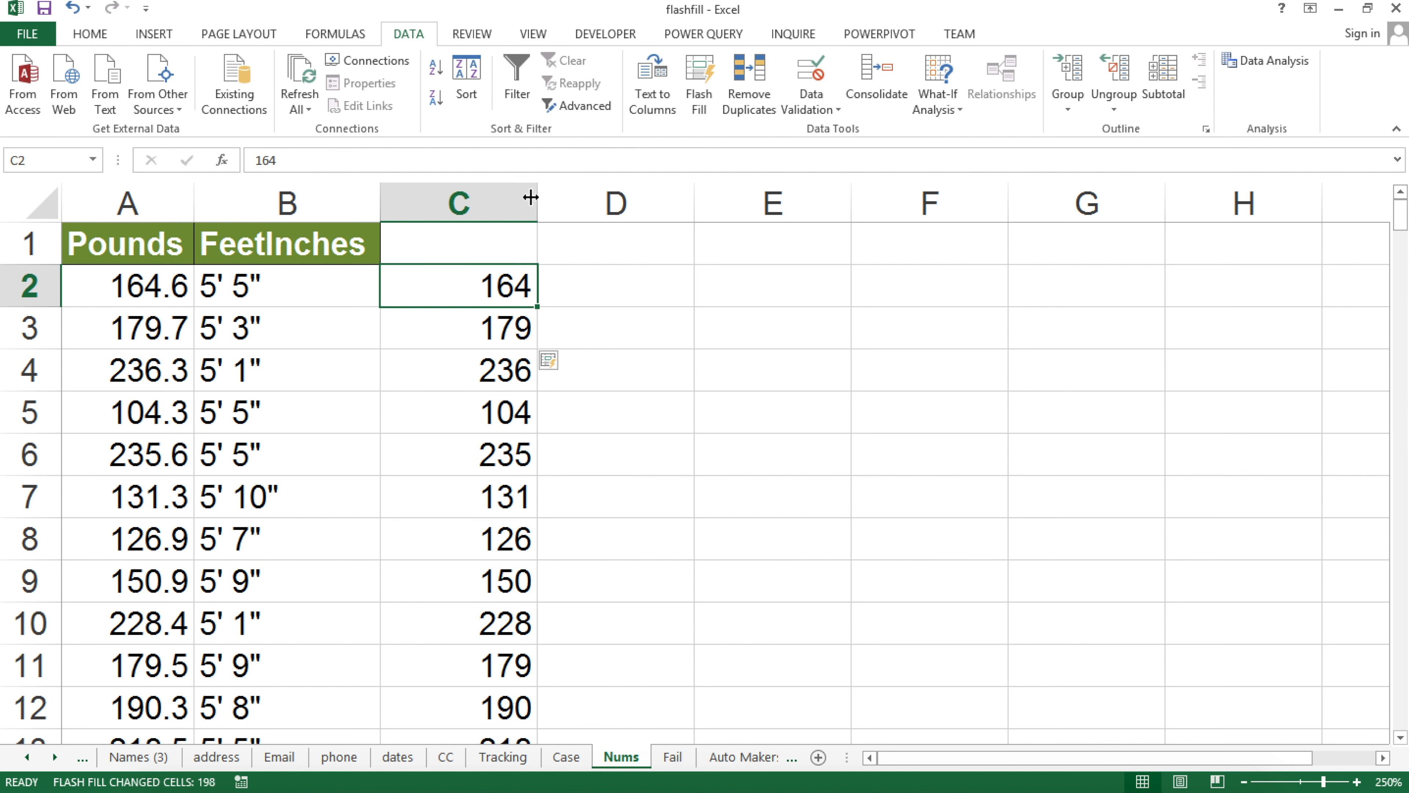
Delete column C, enter 0.6 in C2, Flash Fill, and undo the repeated 0.6 results
{"action": "left_click", "coordinate": [519, 198]}
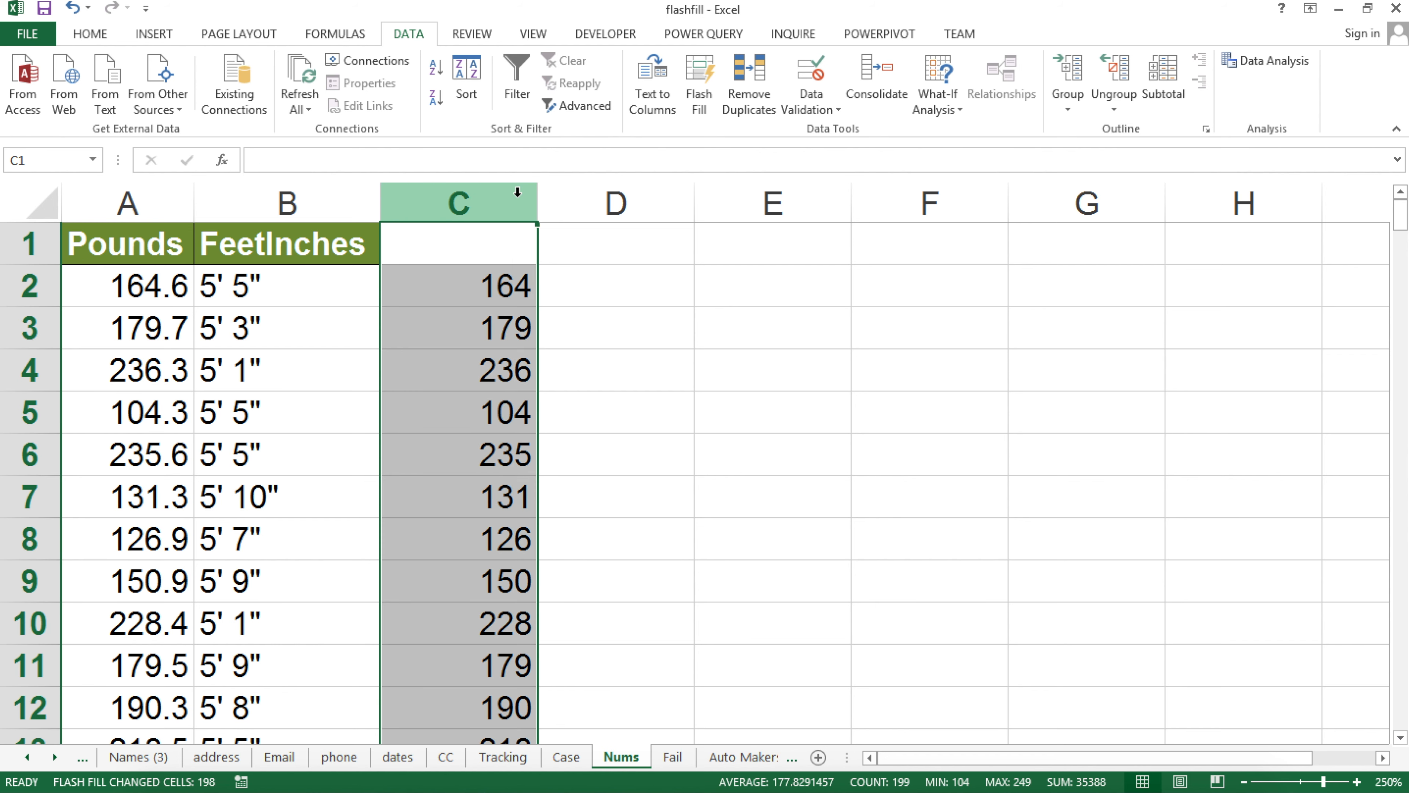
{"action": "right_click", "coordinate": [519, 197]}
{"action": "left_click", "coordinate": [604, 361]}
{"action": "left_click", "coordinate": [463, 290]}
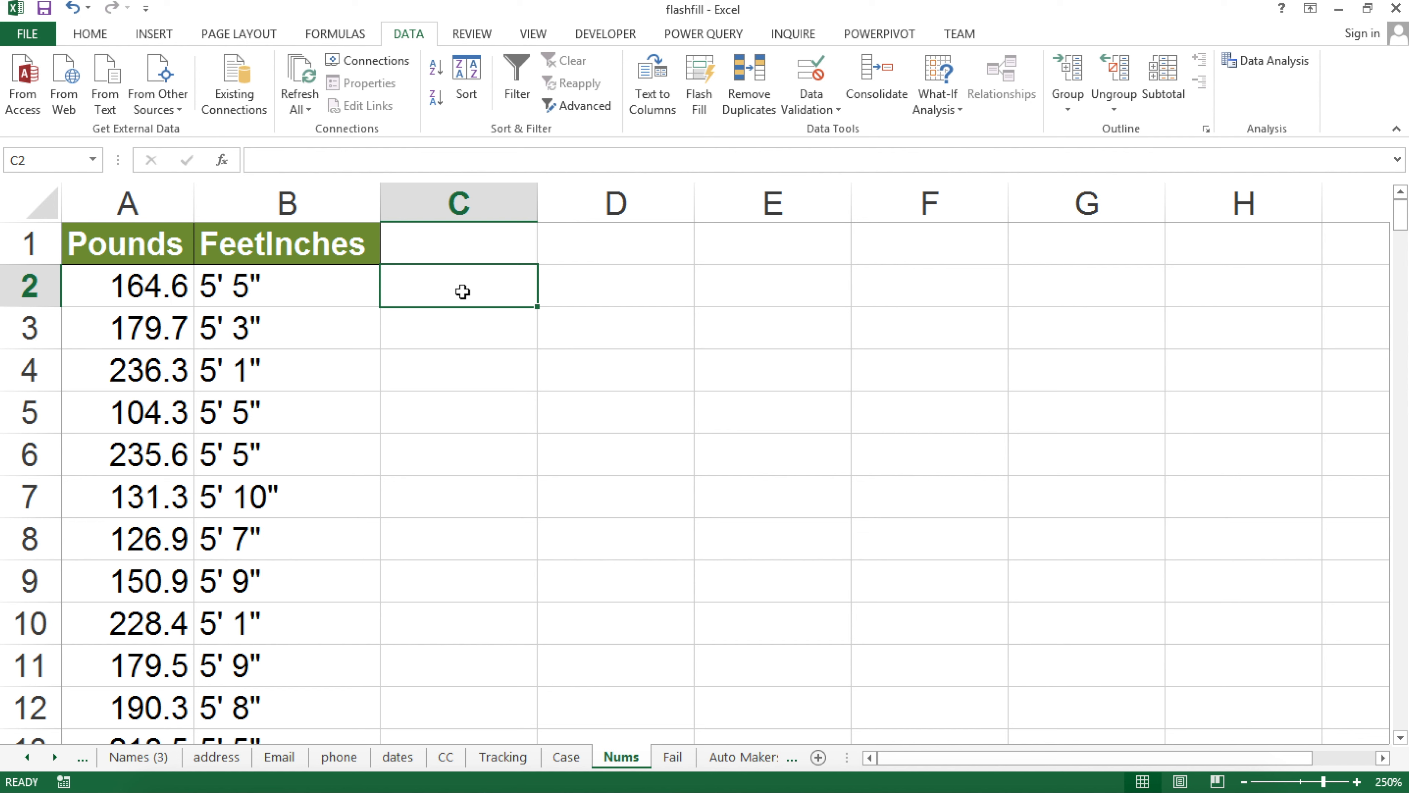
{"action": "type", "text": "0.6"}
{"action": "key", "text": "Return"}
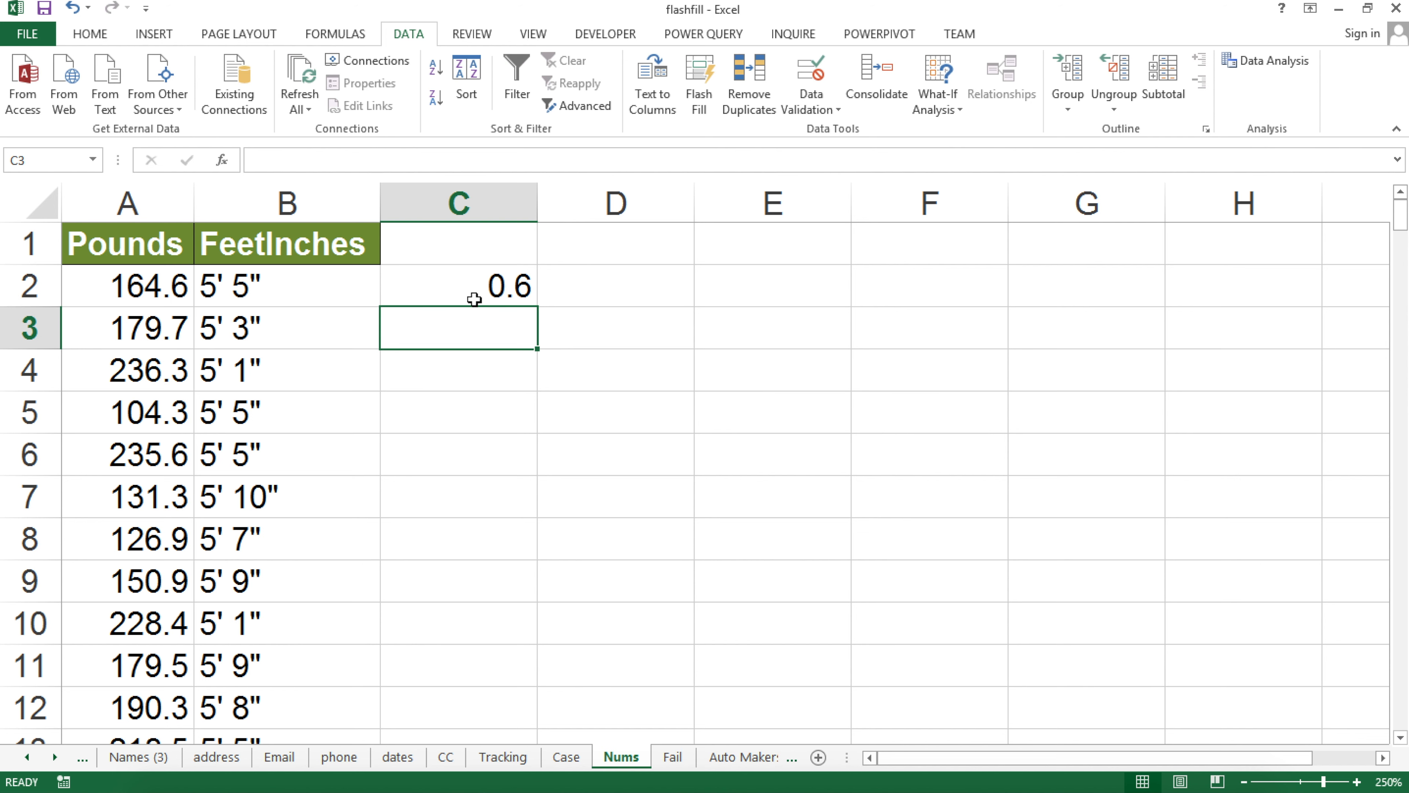
{"action": "left_click", "coordinate": [475, 296]}
{"action": "left_click", "coordinate": [478, 334]}
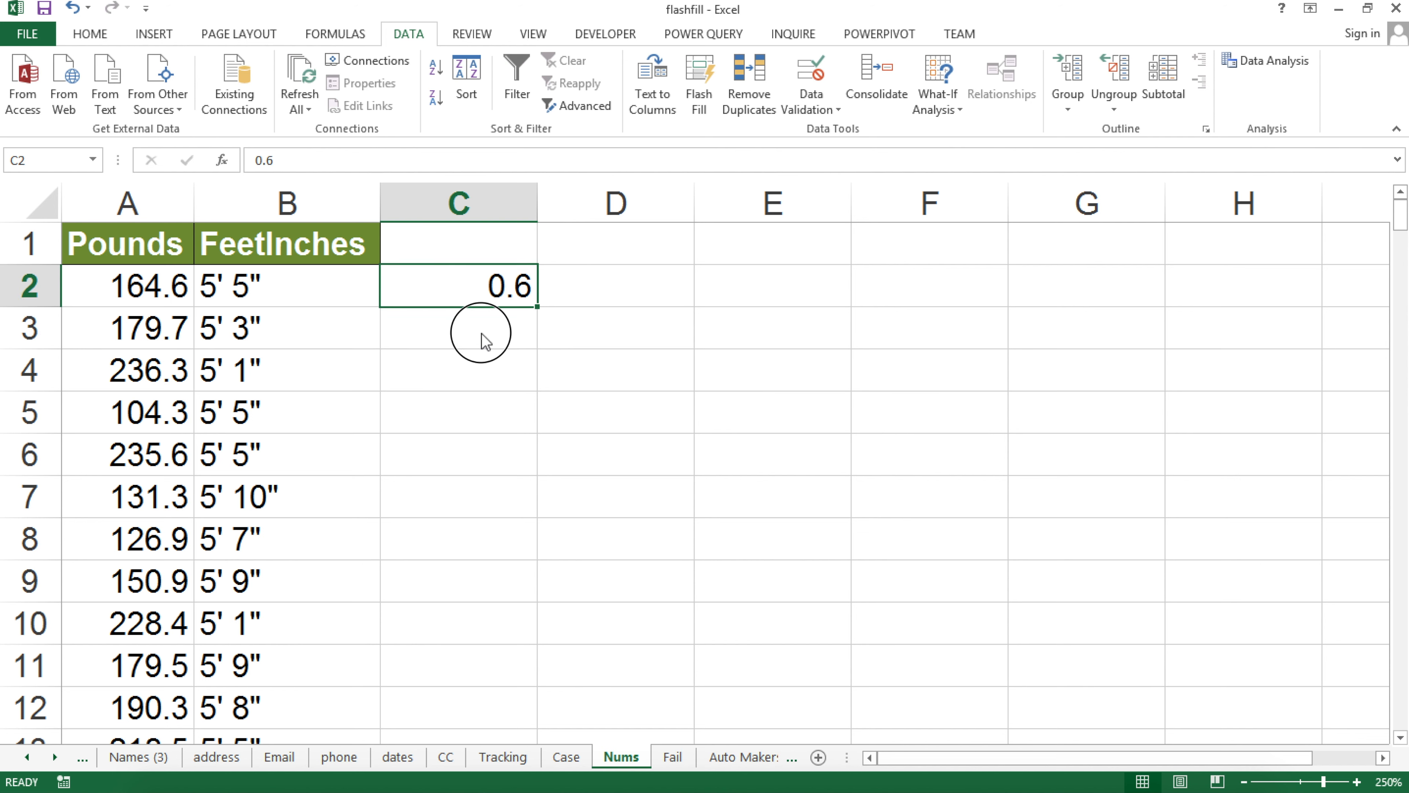
{"action": "left_click", "coordinate": [716, 86]}
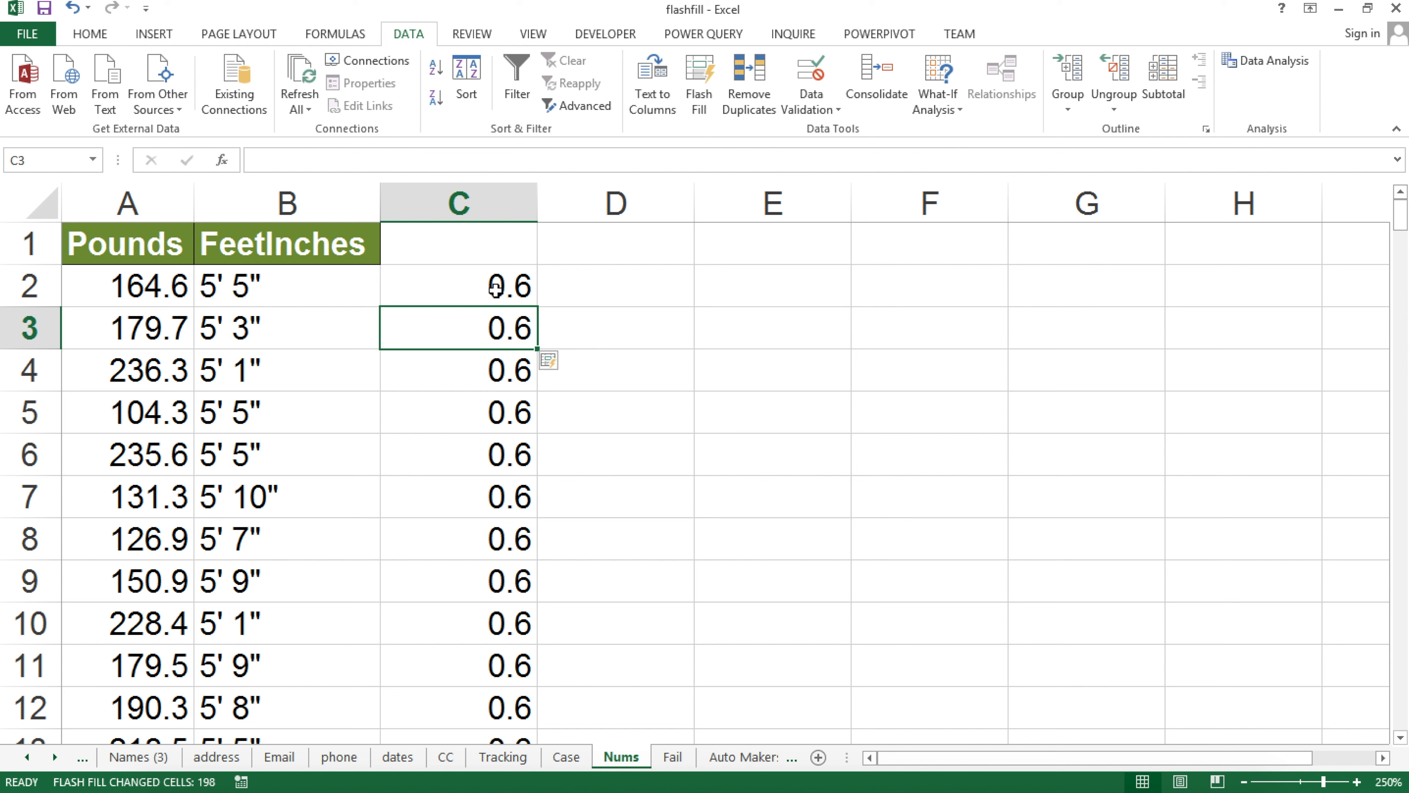
{"action": "key", "text": "ctrl+z"}
Enter 0.7 in C3 as a second example and Flash Fill decimals down column C
{"action": "type", "text": ".07"}
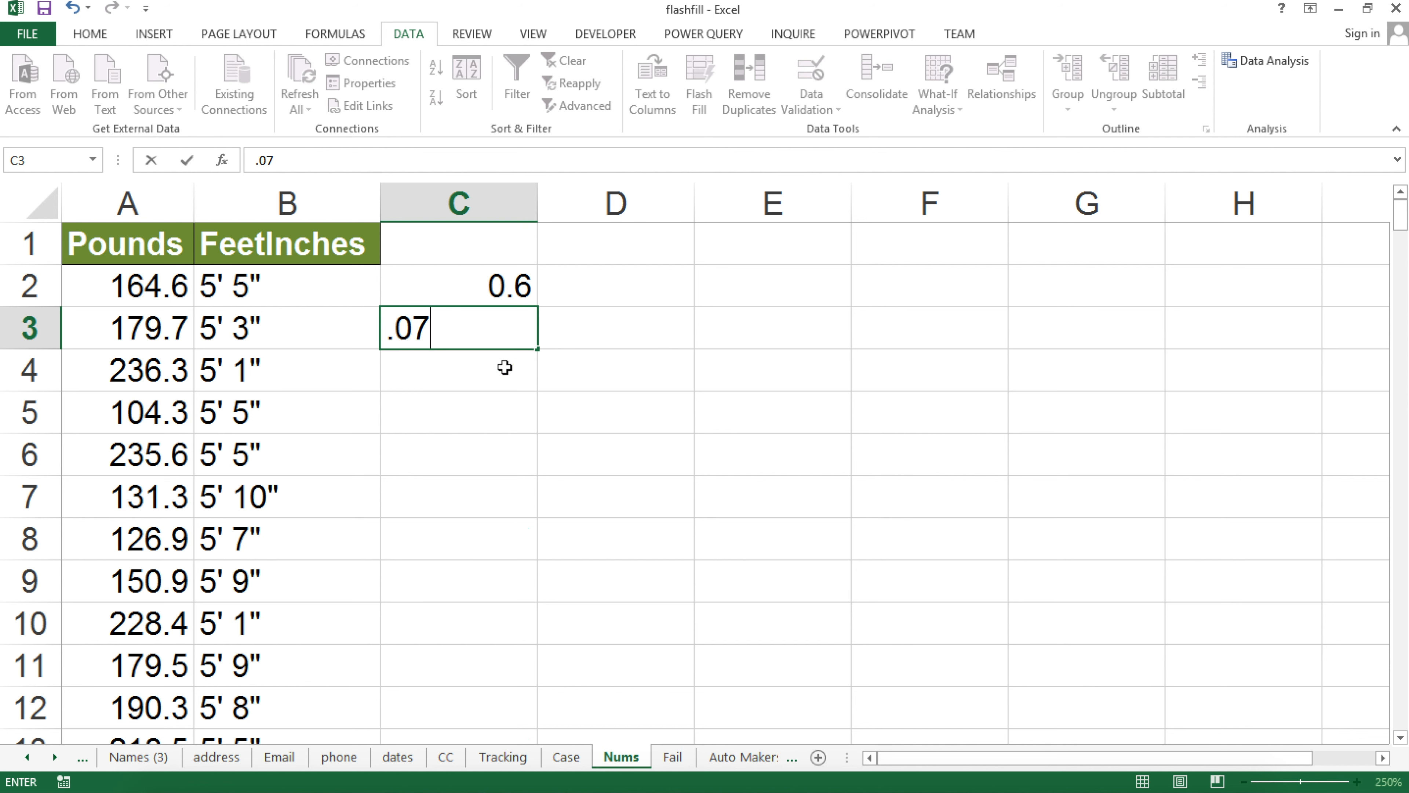
{"action": "key", "text": "Return"}
{"action": "double_click", "coordinate": [494, 327]}
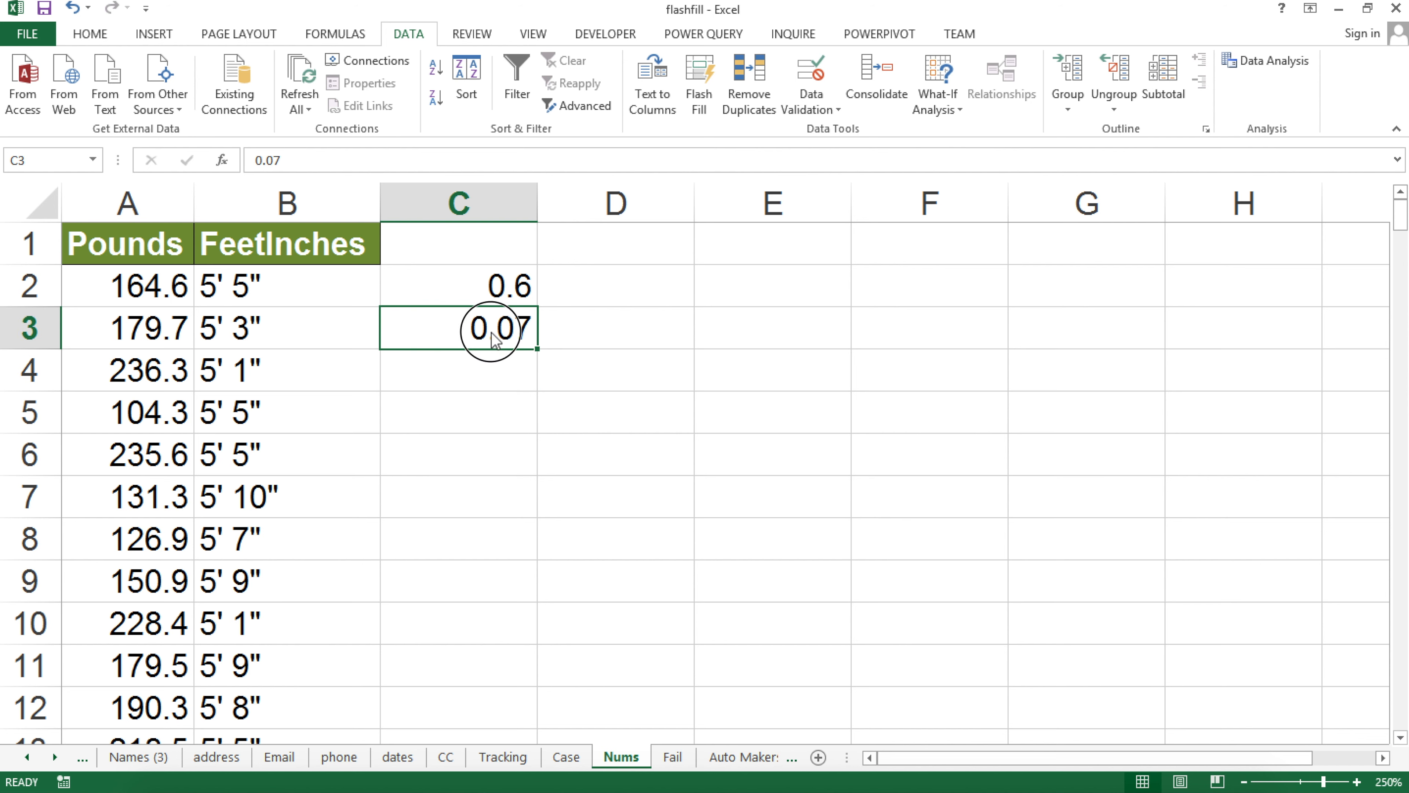
{"action": "key", "text": "BackSpace"}
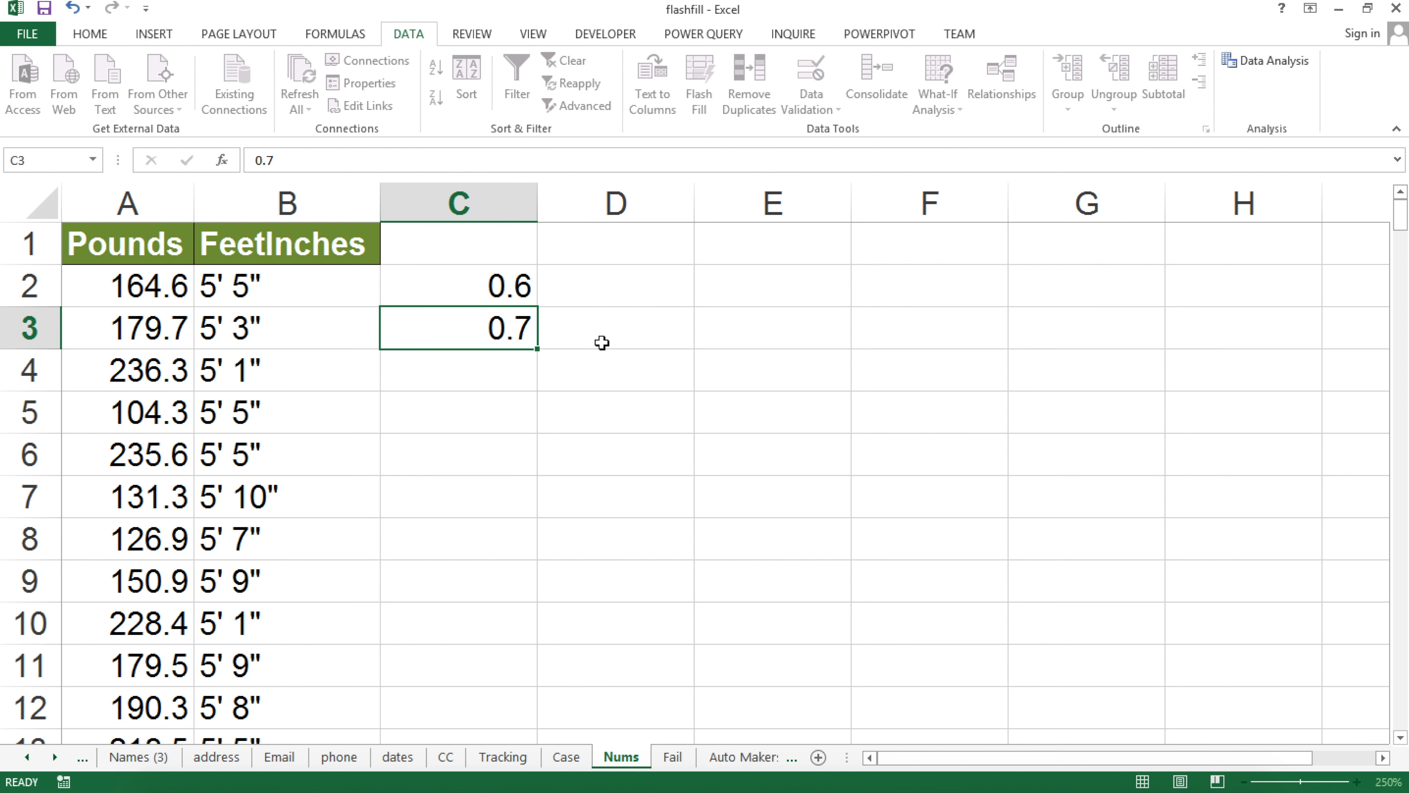
{"action": "key", "text": "Return"}
{"action": "left_click", "coordinate": [699, 95]}
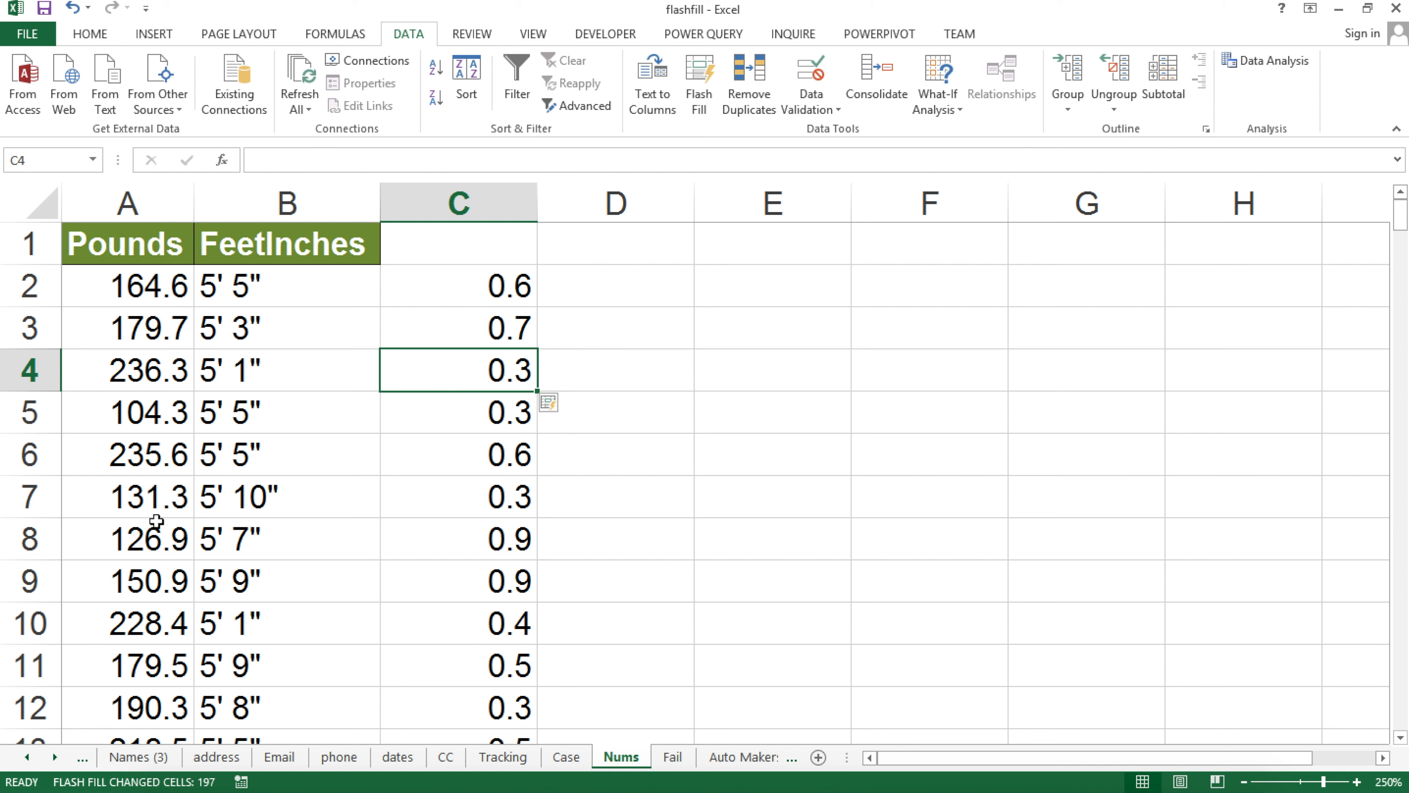
Check that row 17's 150 wrongly gave 0.15, then undo the fill
{"action": "scroll", "coordinate": [150, 478], "scroll_direction": "down", "scroll_amount": 1}
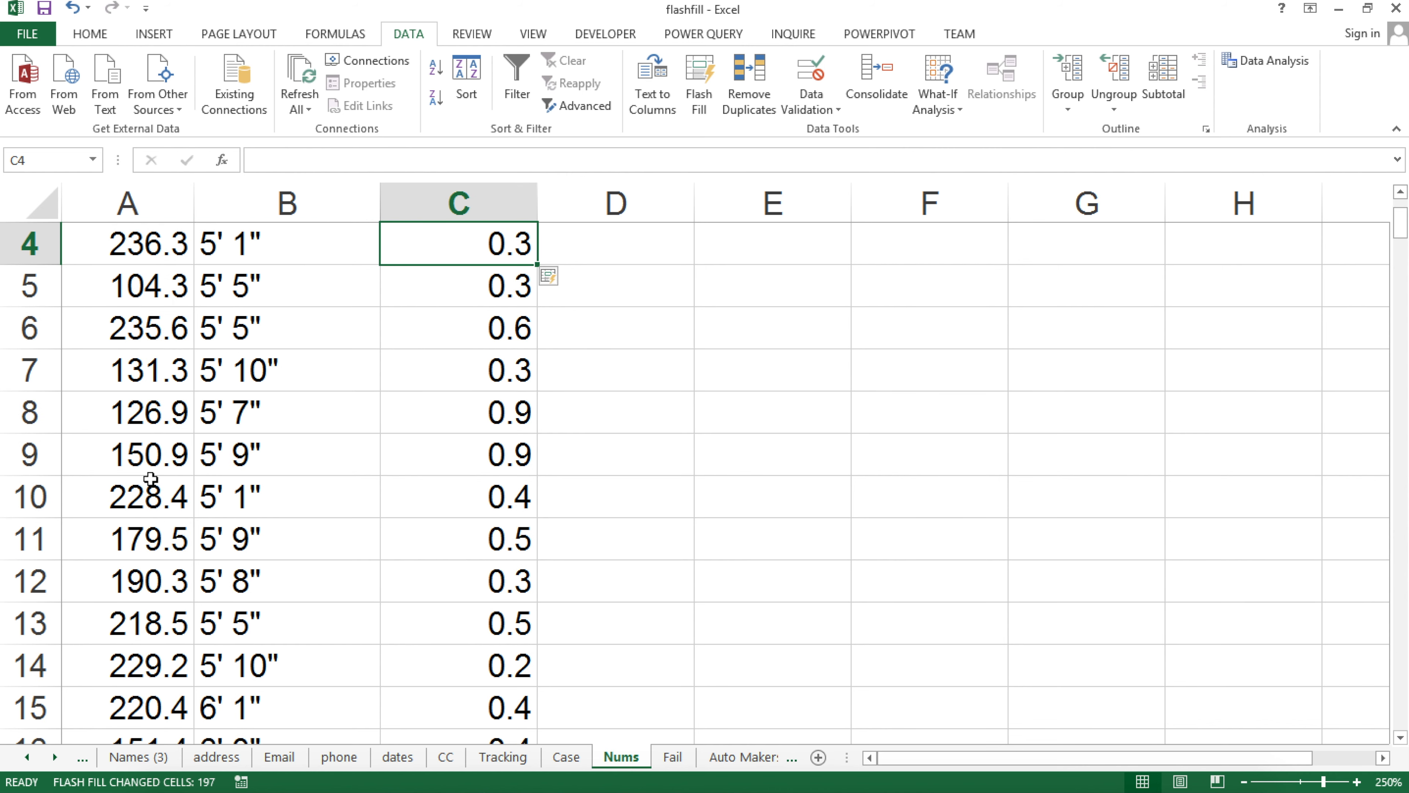
{"action": "scroll", "coordinate": [147, 482], "scroll_direction": "down", "scroll_amount": 1}
{"action": "left_click", "coordinate": [159, 662]}
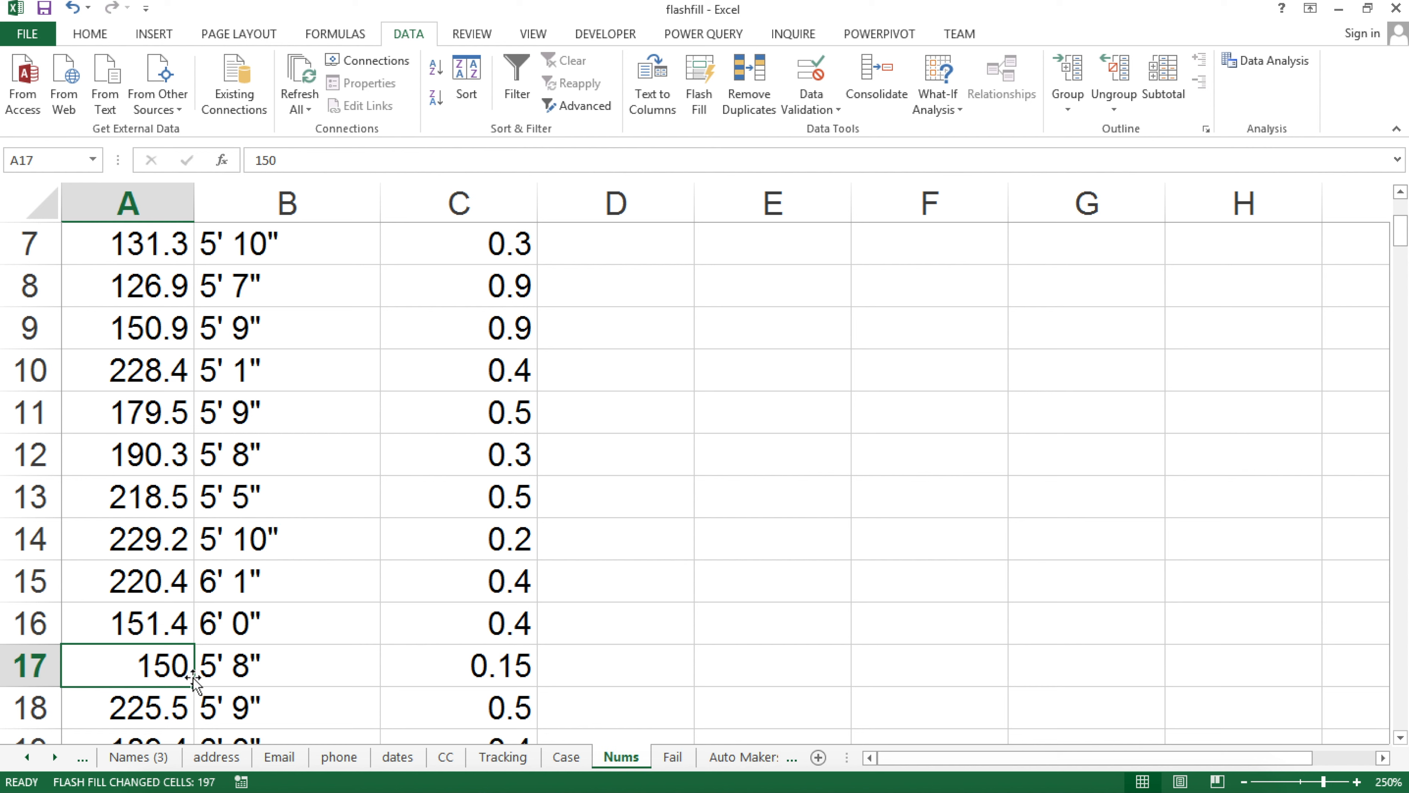
{"action": "left_click", "coordinate": [524, 669]}
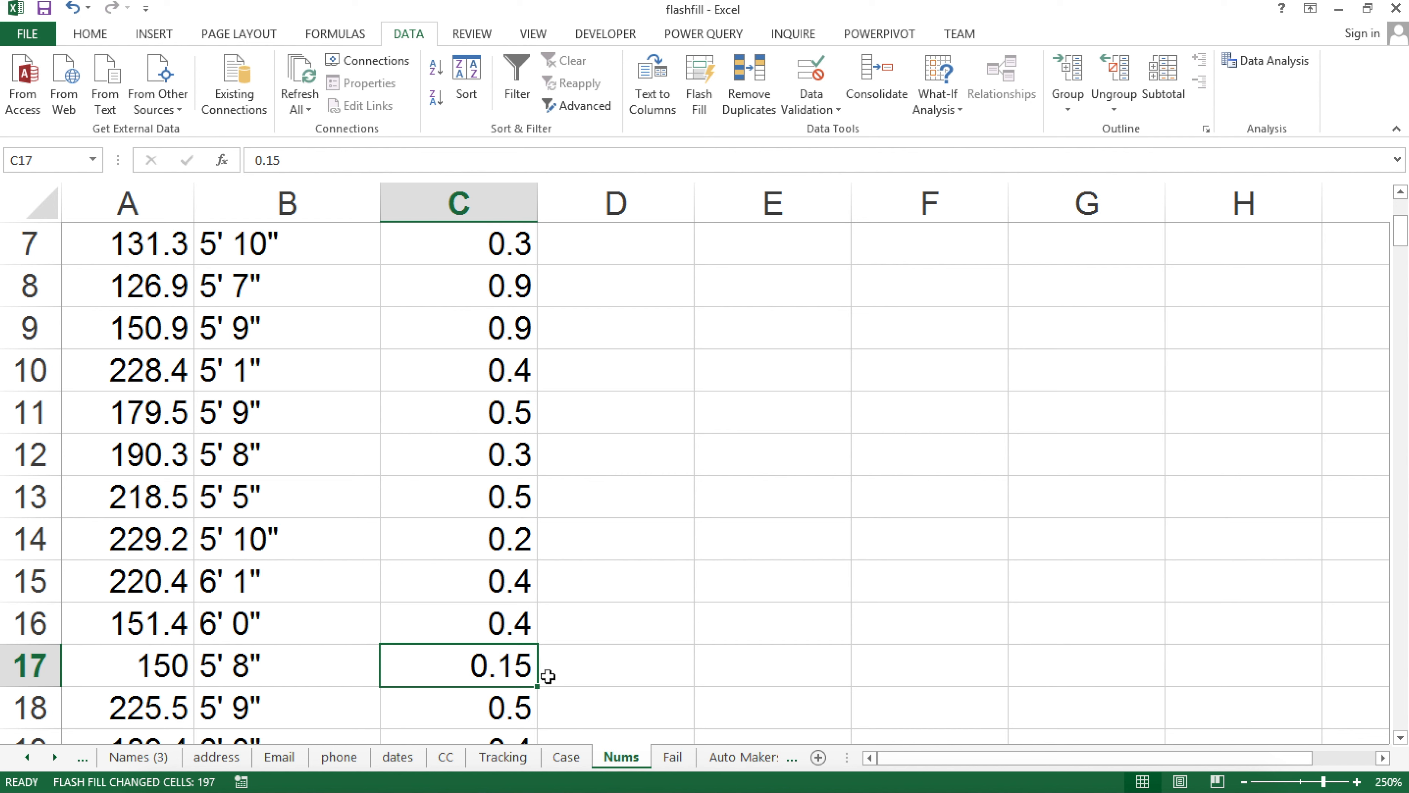
{"action": "key", "text": "ctrl+z"}
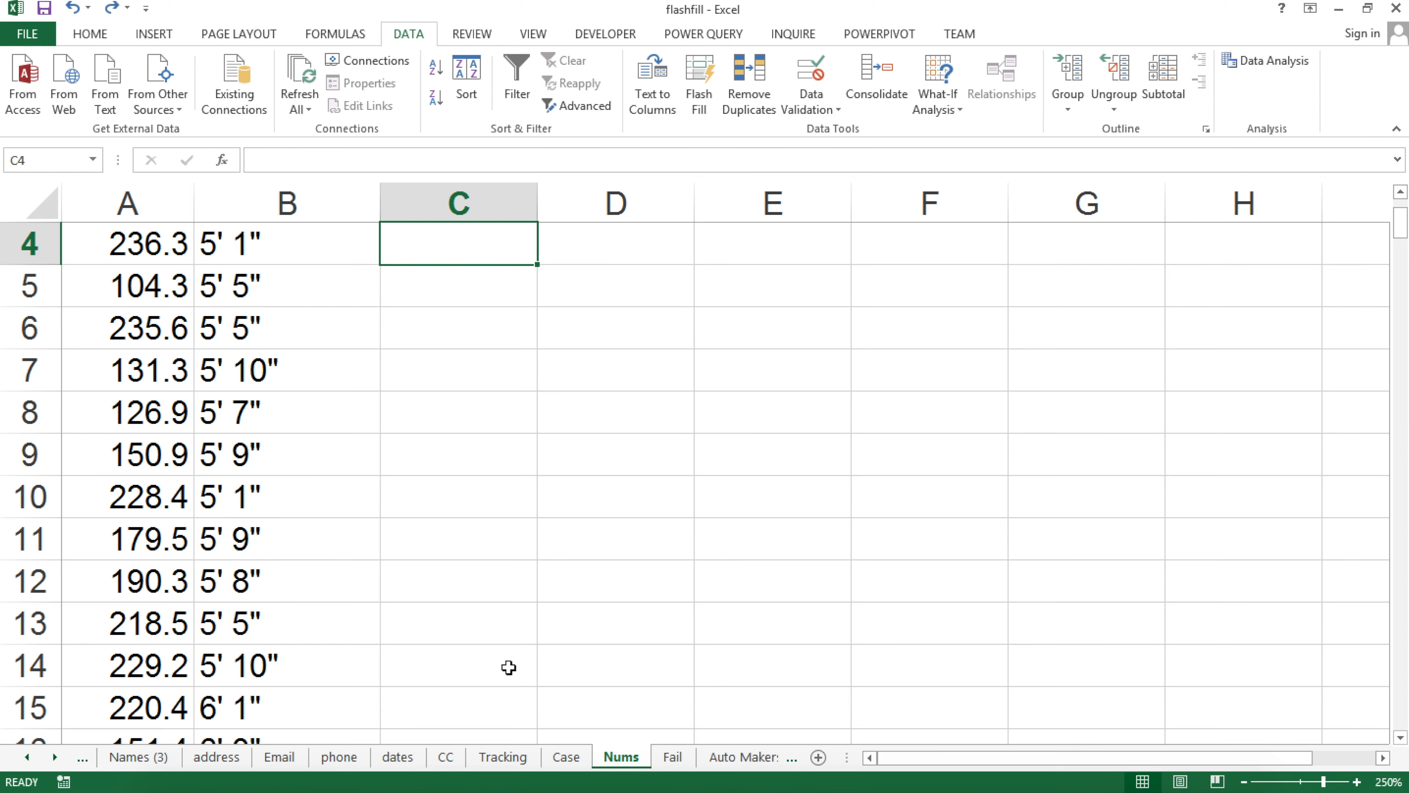
Add 0 in C17 as an extra example and Flash Fill column C again
{"action": "scroll", "coordinate": [242, 511], "scroll_direction": "up", "scroll_amount": 1}
{"action": "scroll", "coordinate": [241, 510], "scroll_direction": "down", "scroll_amount": 2}
{"action": "scroll", "coordinate": [240, 511], "scroll_direction": "down", "scroll_amount": 5}
{"action": "scroll", "coordinate": [180, 375], "scroll_direction": "up", "scroll_amount": 3}
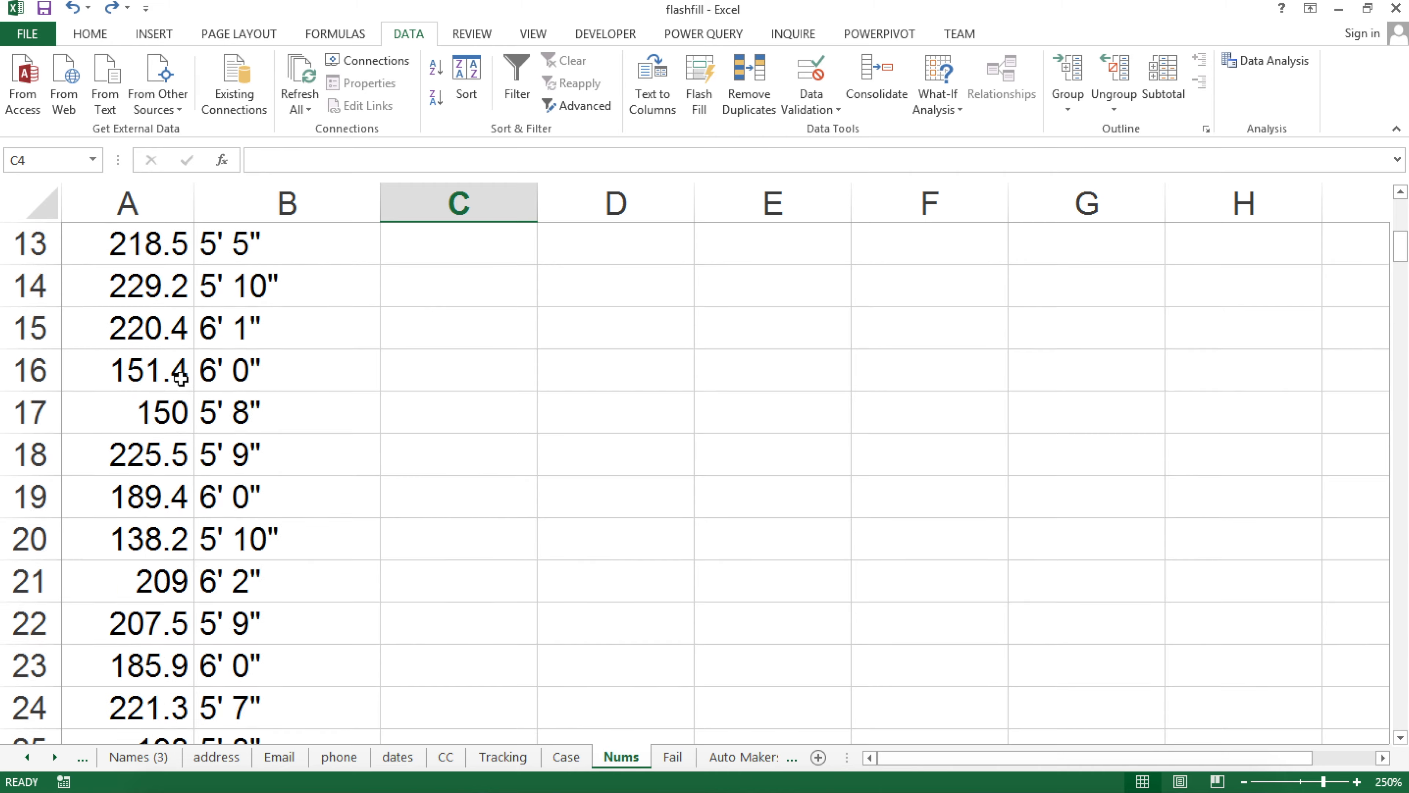
{"action": "scroll", "coordinate": [180, 378], "scroll_direction": "up", "scroll_amount": 3}
{"action": "scroll", "coordinate": [224, 458], "scroll_direction": "up", "scroll_amount": 1}
{"action": "scroll", "coordinate": [227, 277], "scroll_direction": "down", "scroll_amount": 2}
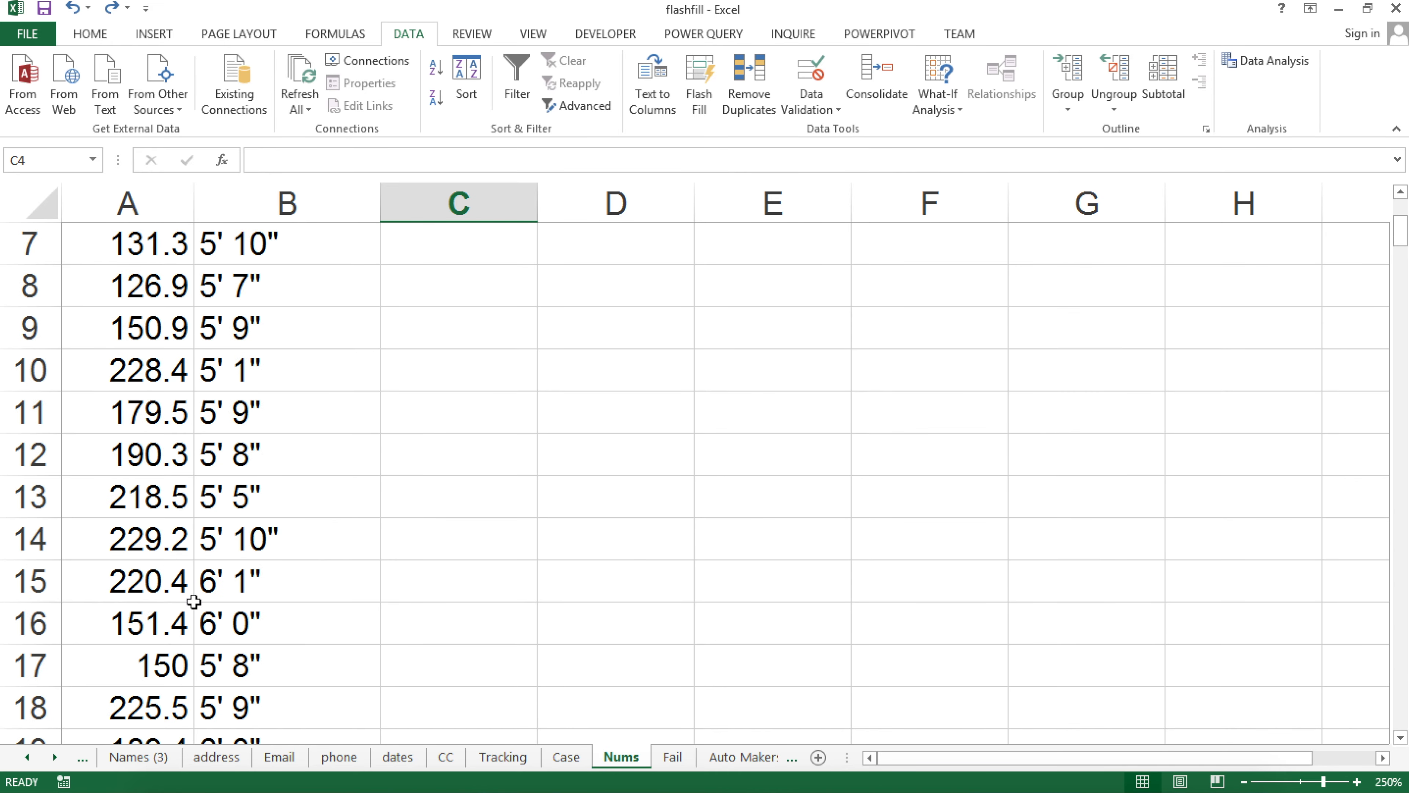
{"action": "left_click", "coordinate": [182, 657]}
{"action": "left_click", "coordinate": [494, 660]}
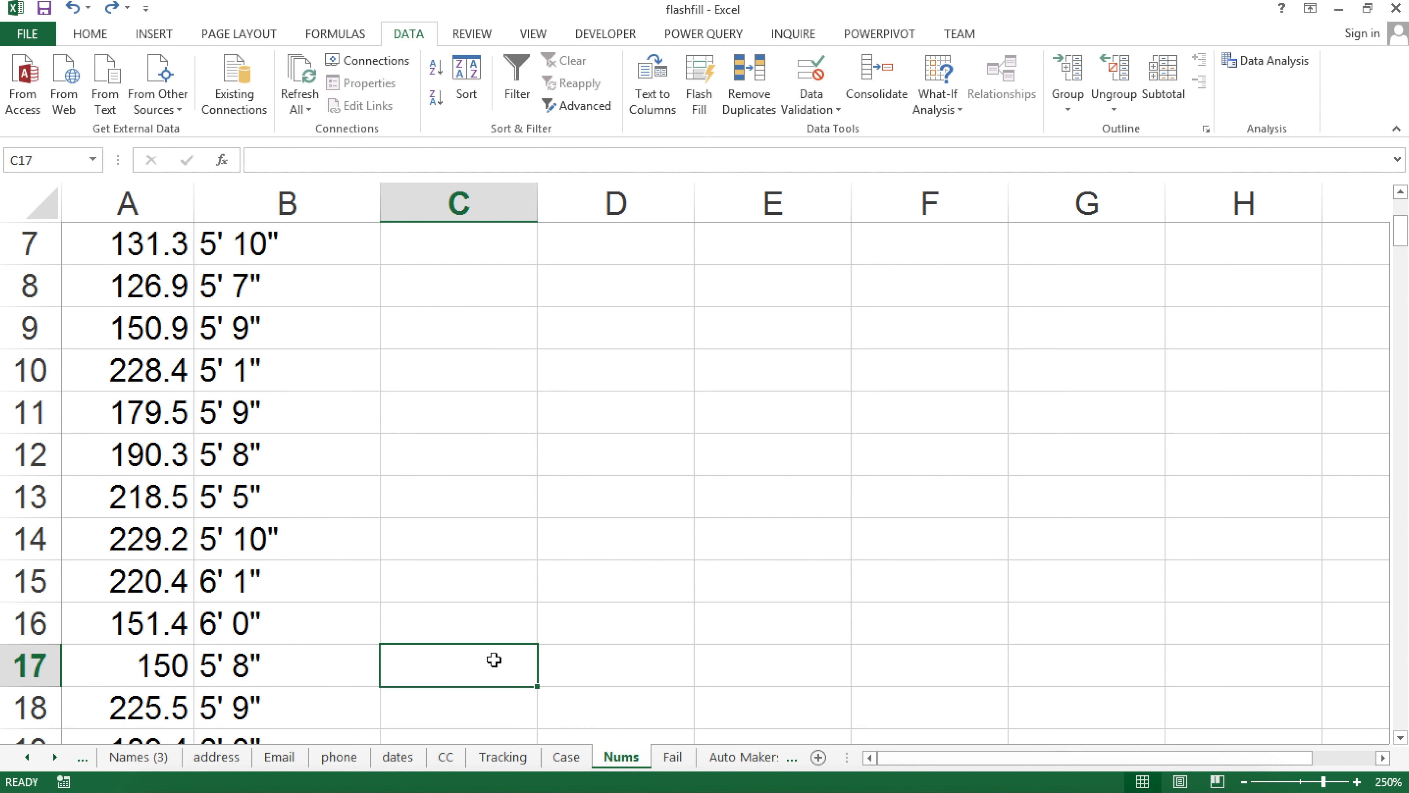
{"action": "type", "text": "0"}
{"action": "key", "text": "Return"}
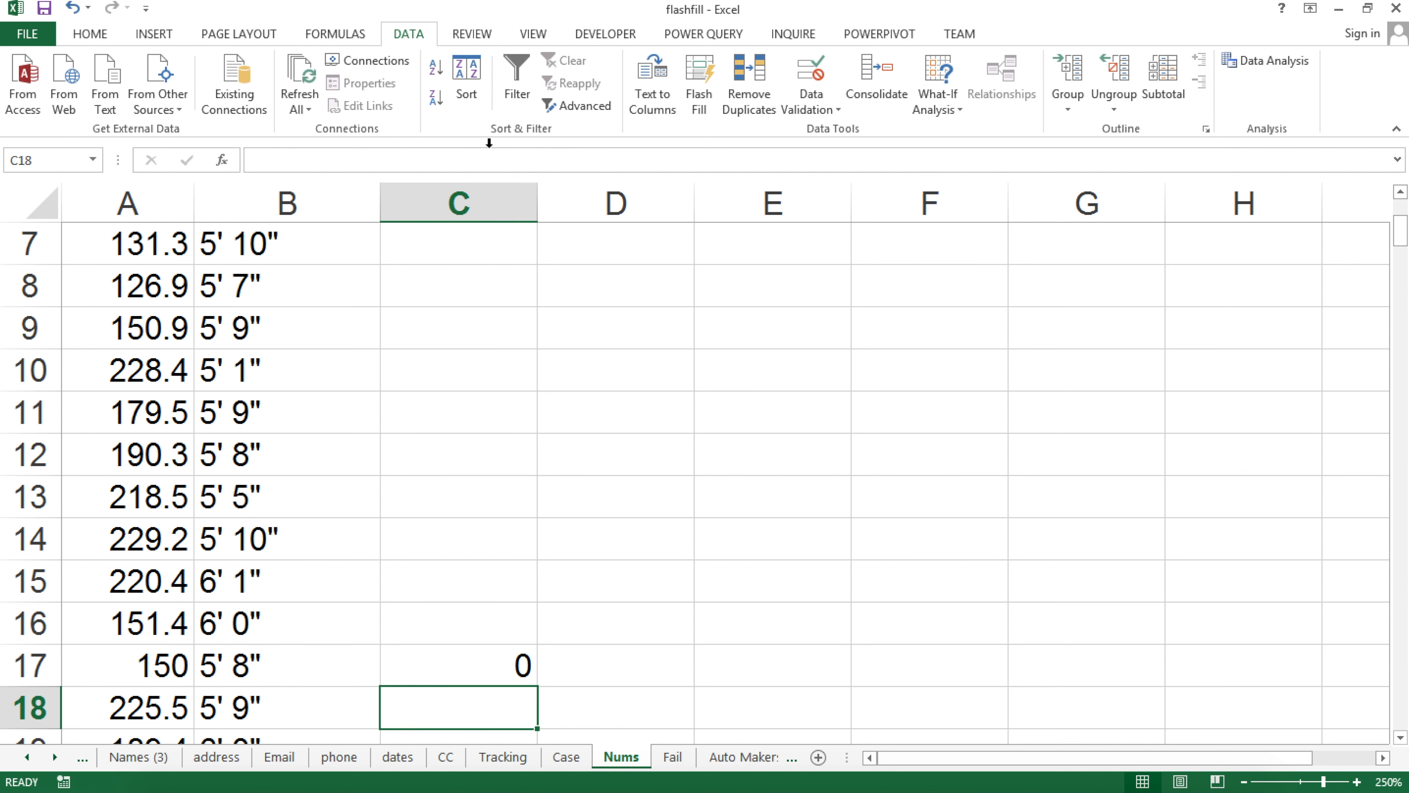
{"action": "left_click", "coordinate": [698, 84]}
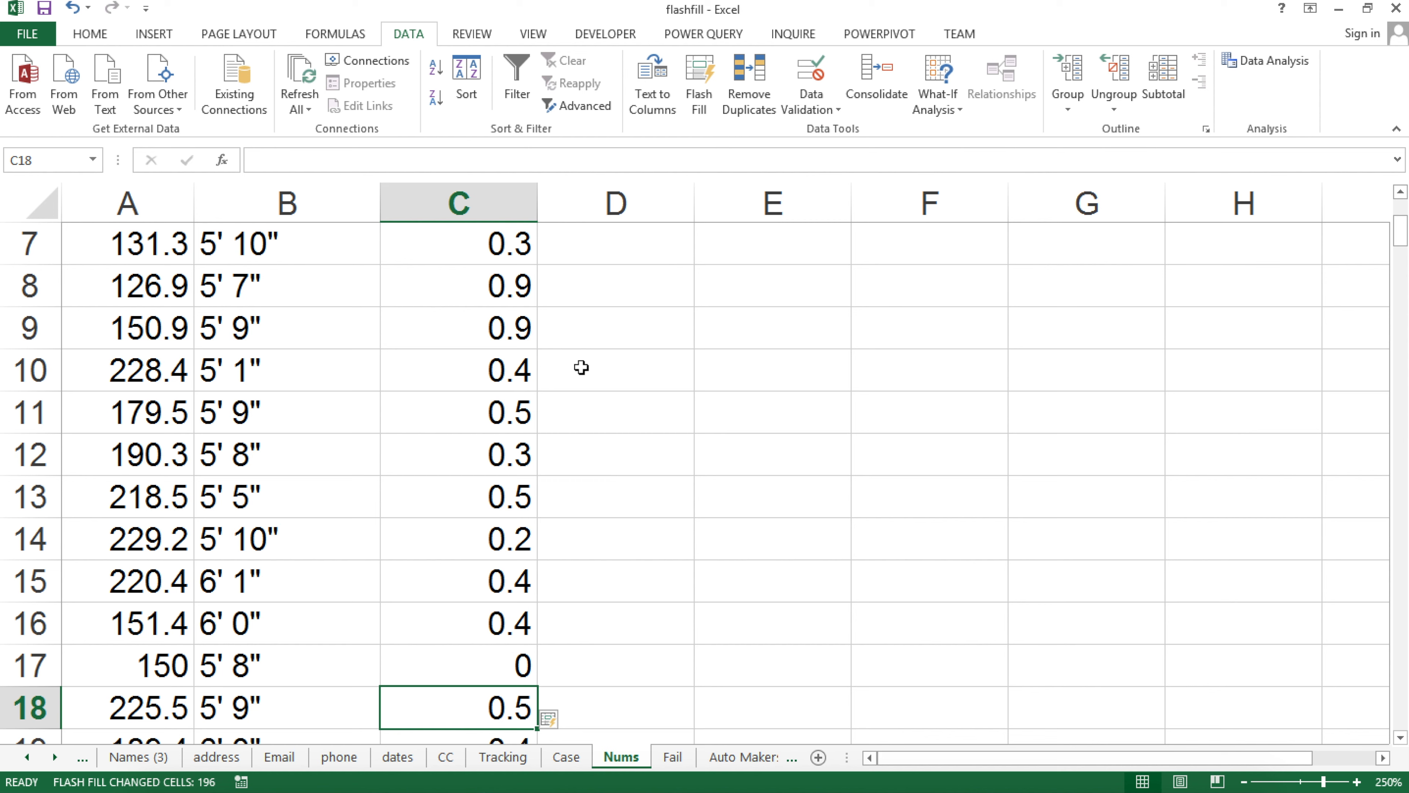
Spot the wrong 9 for 209 in C21, then undo the fill and the C17 example
{"action": "scroll", "coordinate": [401, 512], "scroll_direction": "up", "scroll_amount": 1}
{"action": "scroll", "coordinate": [401, 512], "scroll_direction": "up", "scroll_amount": 1}
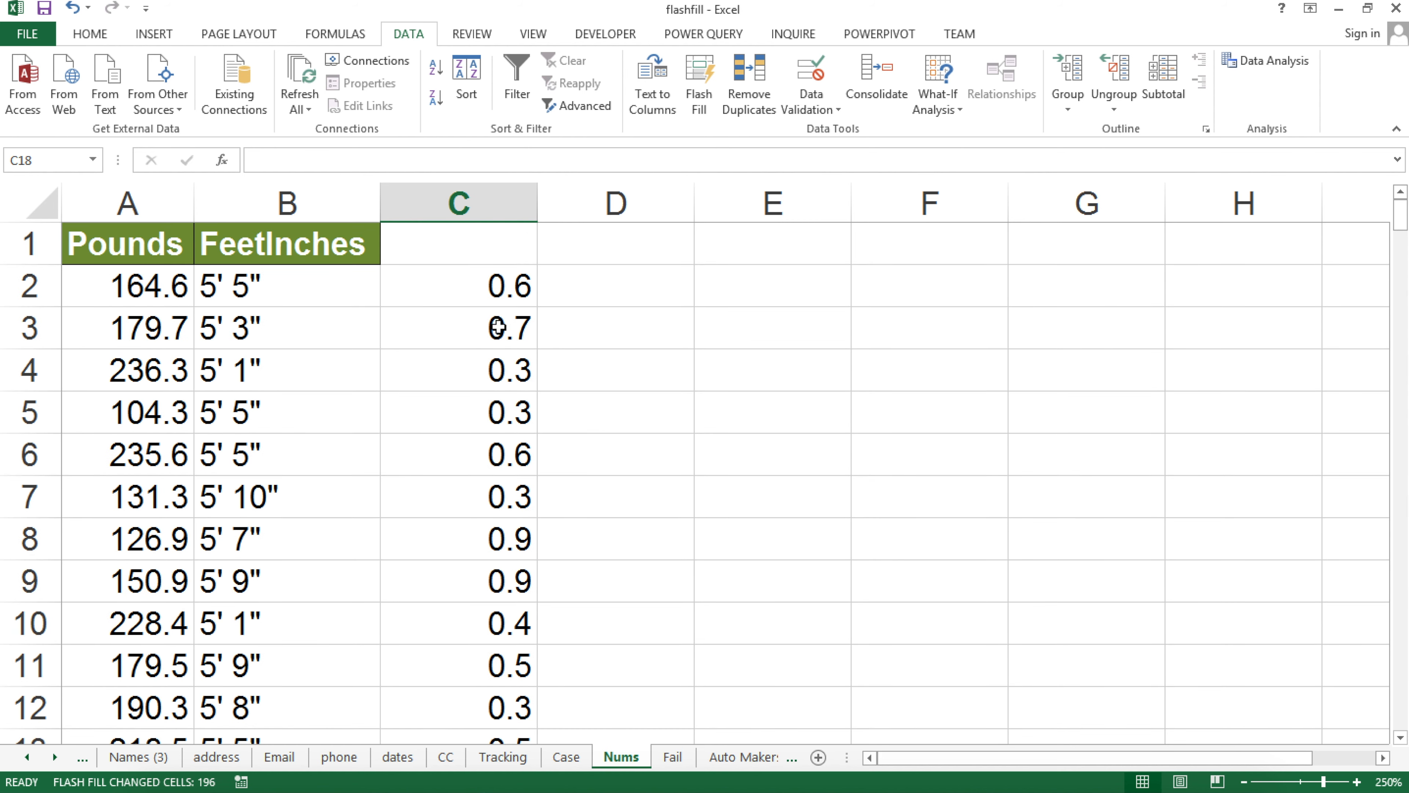
{"action": "scroll", "coordinate": [501, 403], "scroll_direction": "down", "scroll_amount": 3}
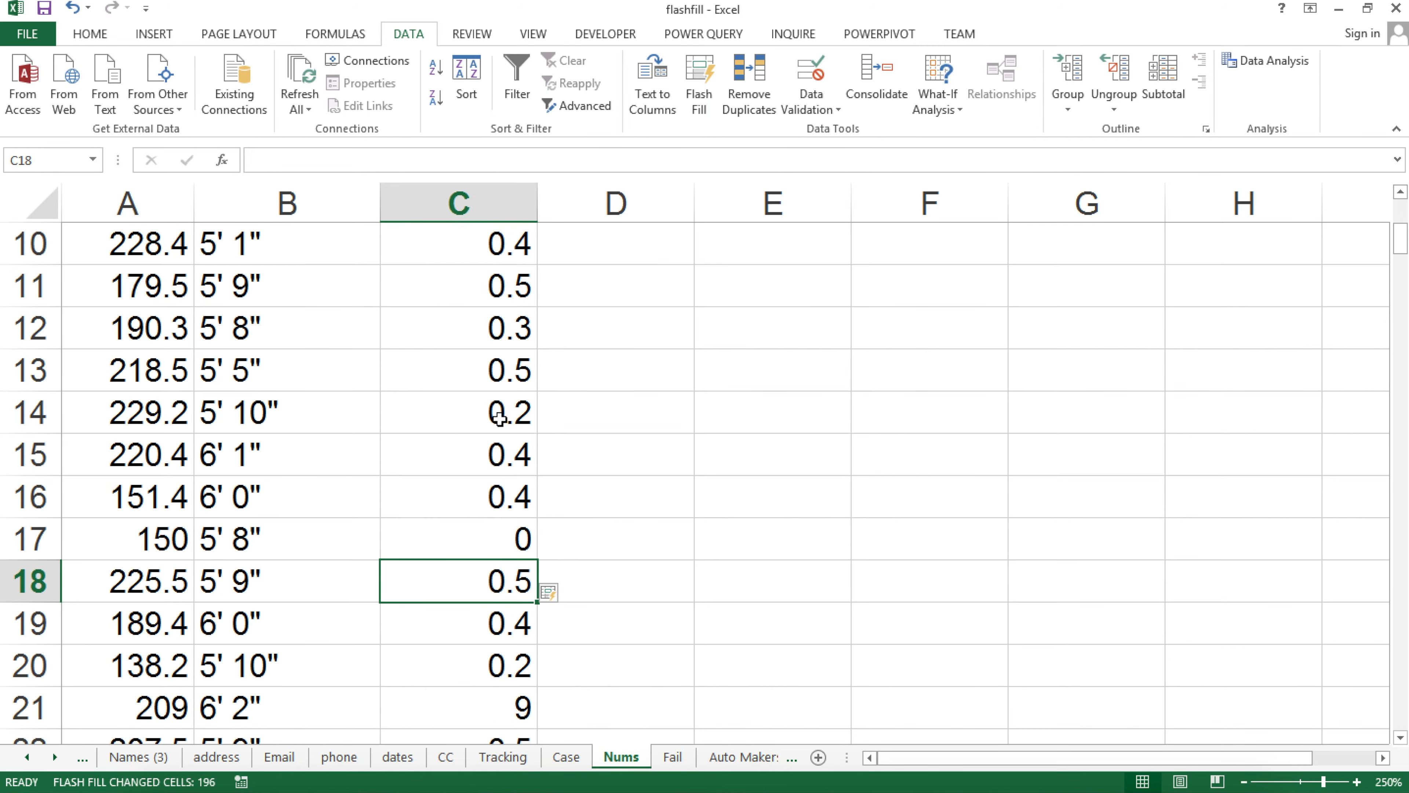
{"action": "scroll", "coordinate": [219, 545], "scroll_direction": "down", "scroll_amount": 1}
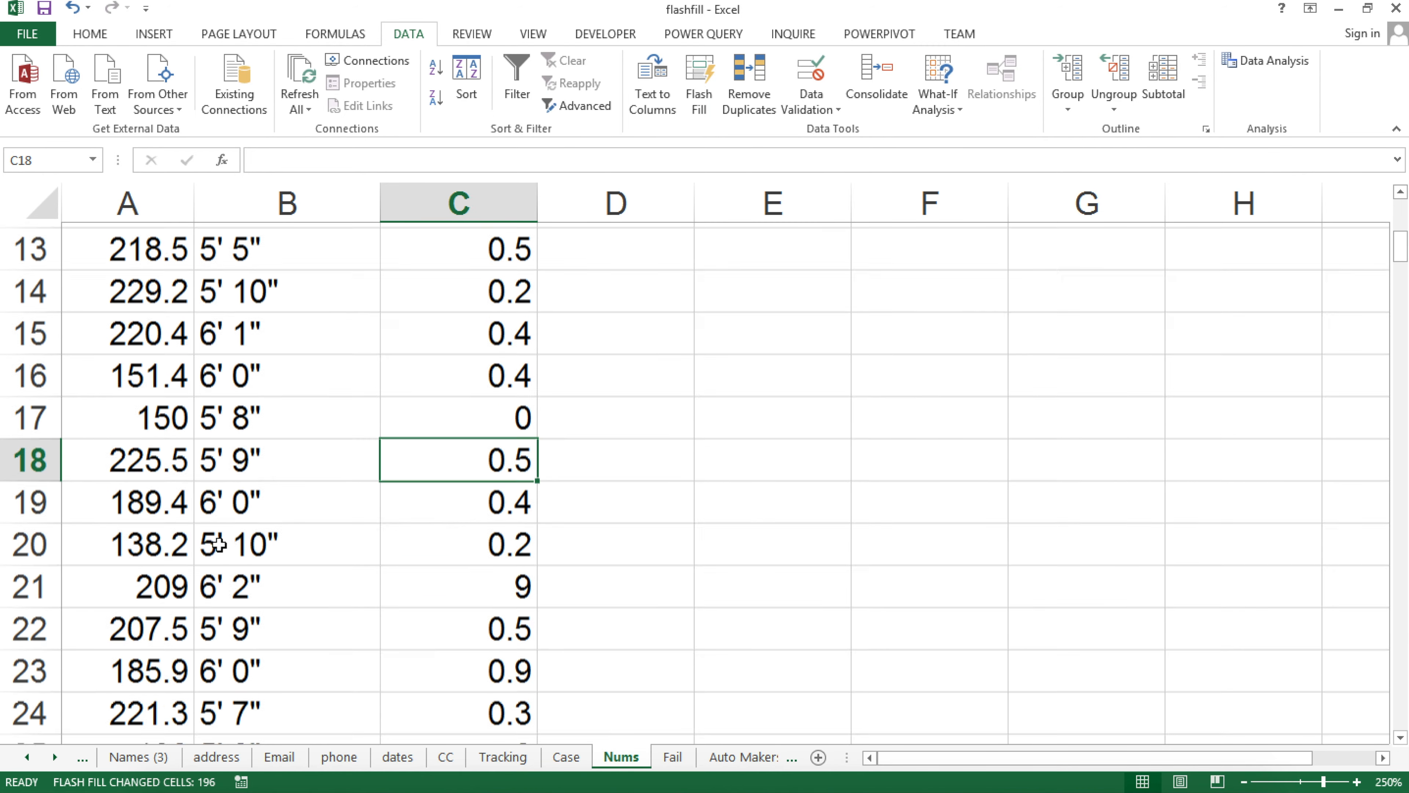
{"action": "left_click", "coordinate": [191, 579]}
{"action": "left_click", "coordinate": [494, 567]}
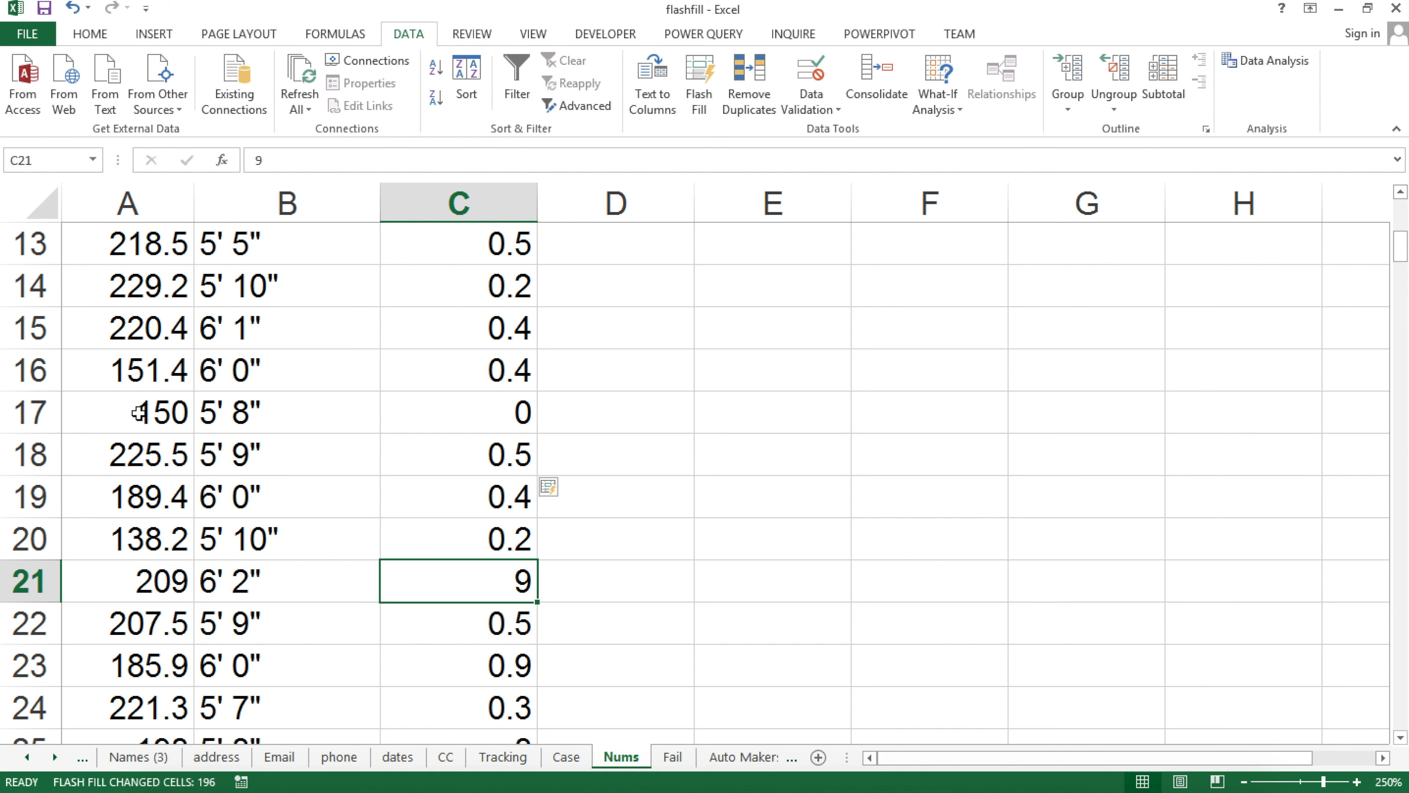
{"action": "key", "text": "ctrl+z"}
{"action": "scroll", "coordinate": [513, 333], "scroll_direction": "up", "scroll_amount": 1}
{"action": "key", "text": "ctrl+z"}
{"action": "scroll", "coordinate": [512, 333], "scroll_direction": "up", "scroll_amount": 3}
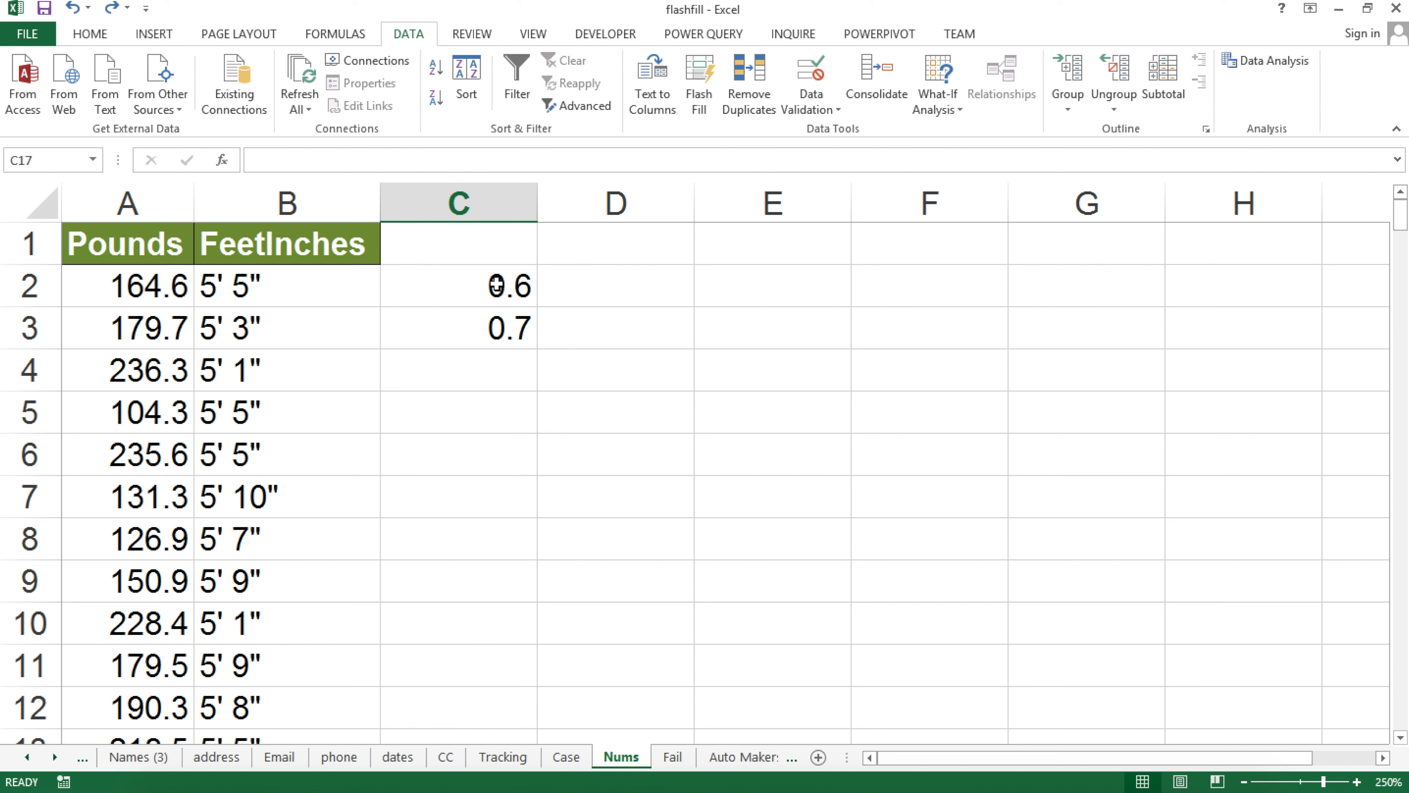
Clear the example values from C2 and C3
{"action": "left_click_drag", "start_coordinate": [503, 284], "coordinate": [492, 336]}
{"action": "key", "text": "BackSpace"}
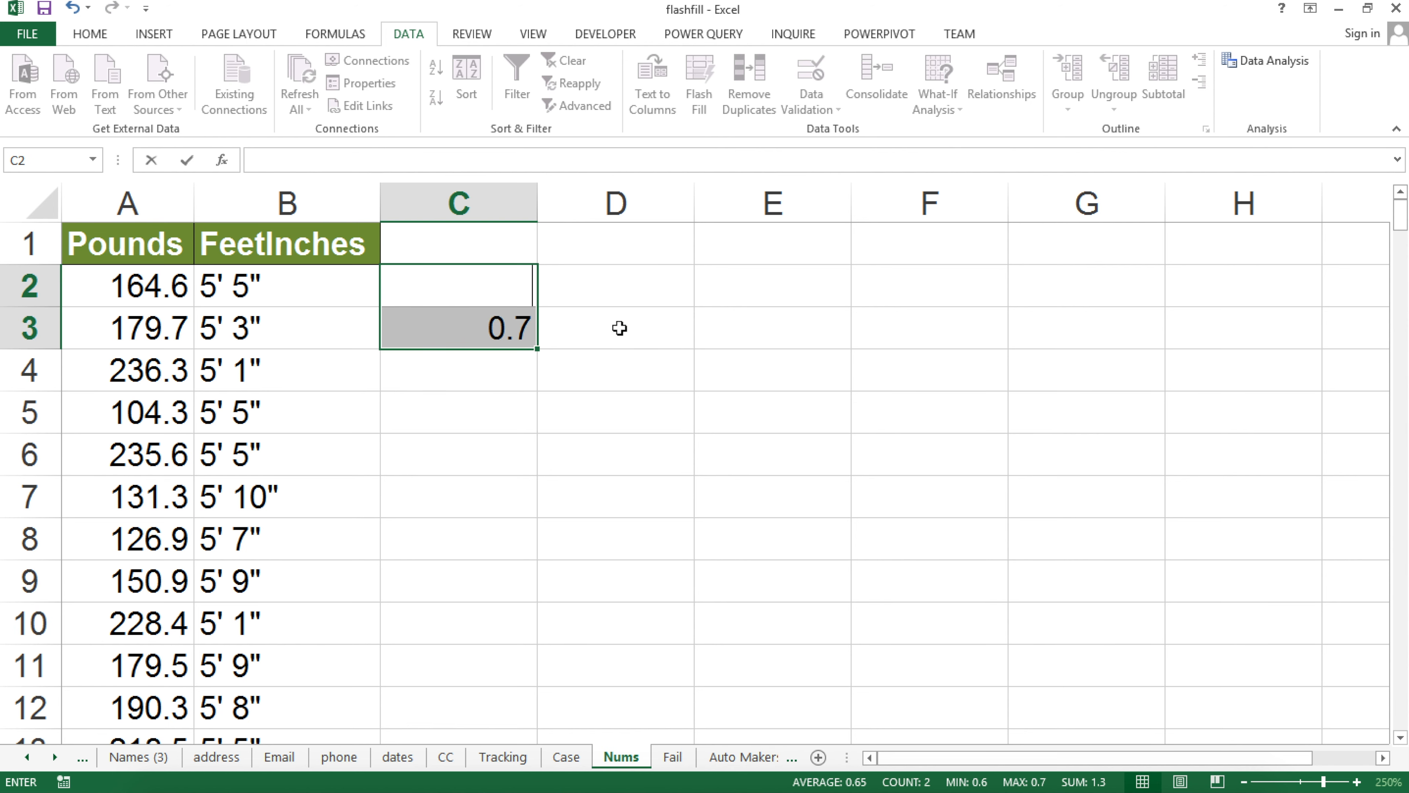
{"action": "key", "text": "Return"}
{"action": "key", "text": "BackSpace"}
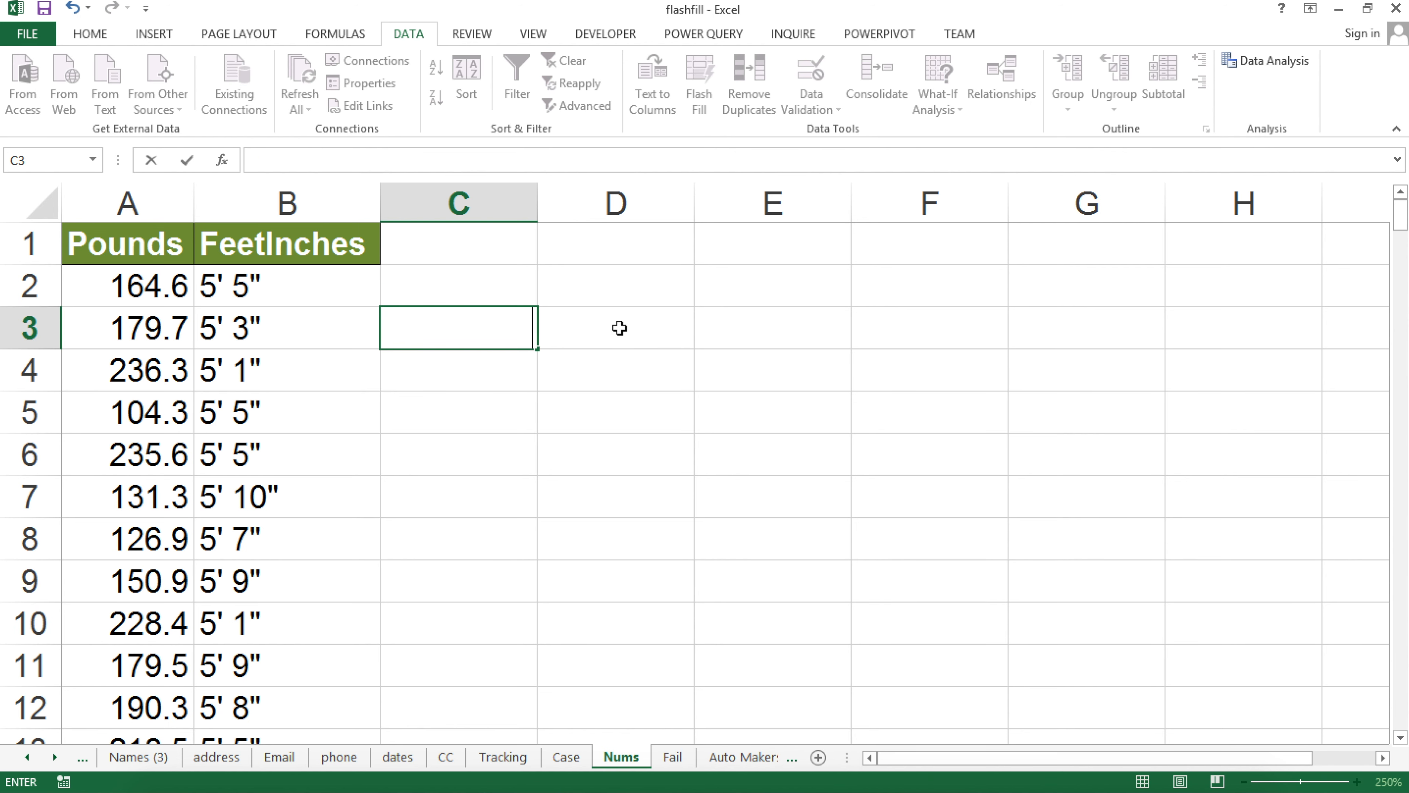
Enter the formula =INT(A2) in C2 using the function autocomplete
{"action": "left_click", "coordinate": [509, 278]}
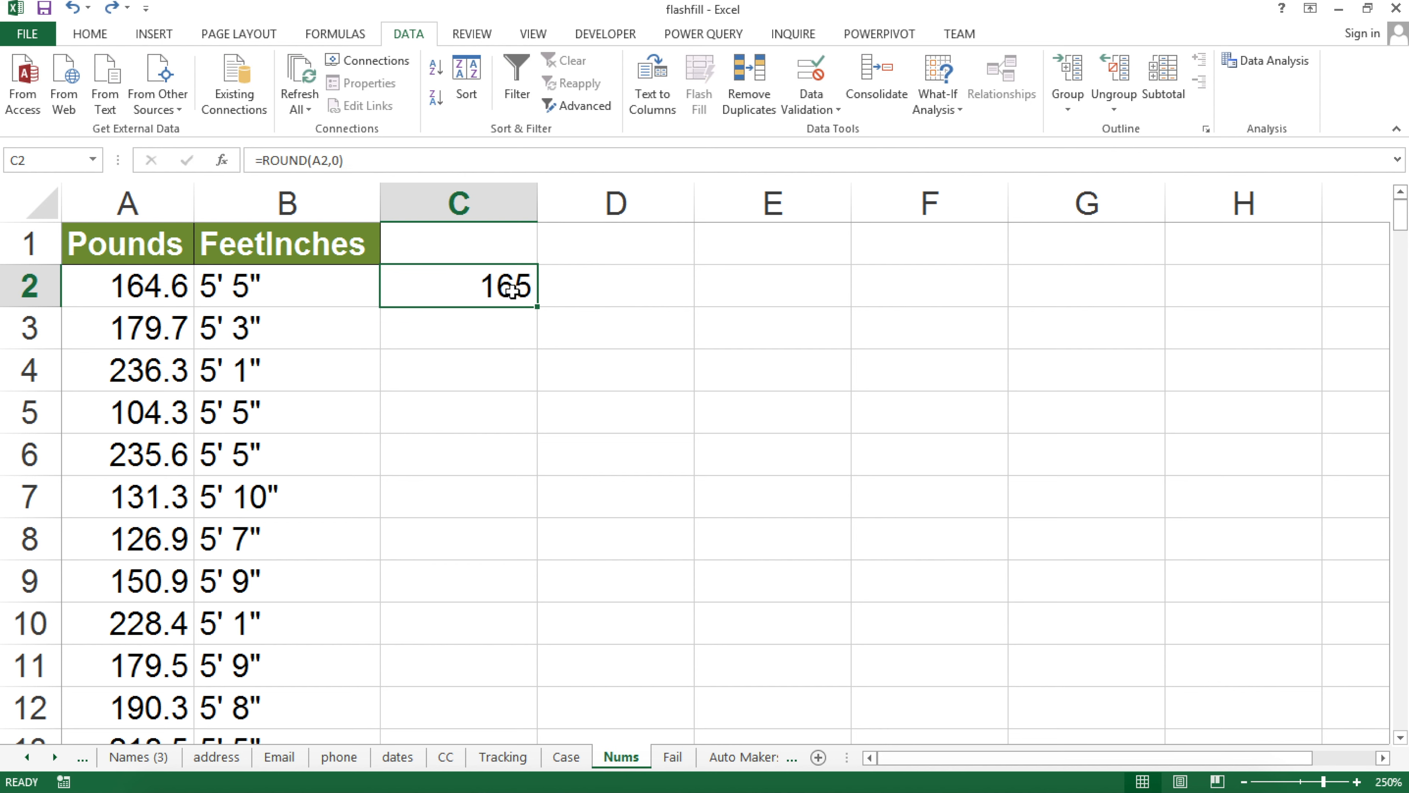
{"action": "double_click", "coordinate": [505, 283]}
{"action": "key", "text": "Escape"}
{"action": "type", "text": "=in"}
{"action": "key", "text": "Down"}
{"action": "key", "text": "Down"}
{"action": "key", "text": "Down"}
{"action": "key", "text": "Tab"}
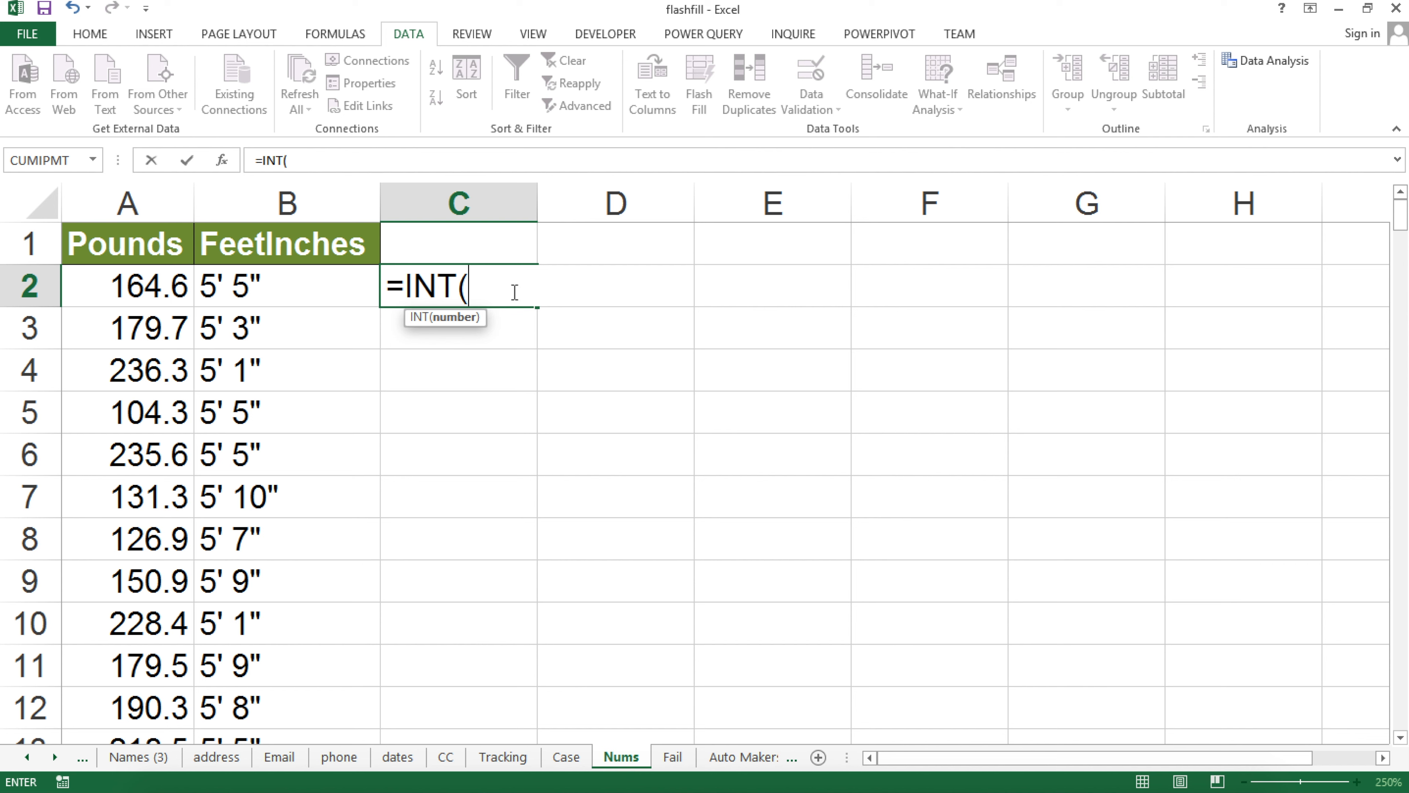
{"action": "left_click", "coordinate": [173, 297]}
{"action": "type", "text": ")"}
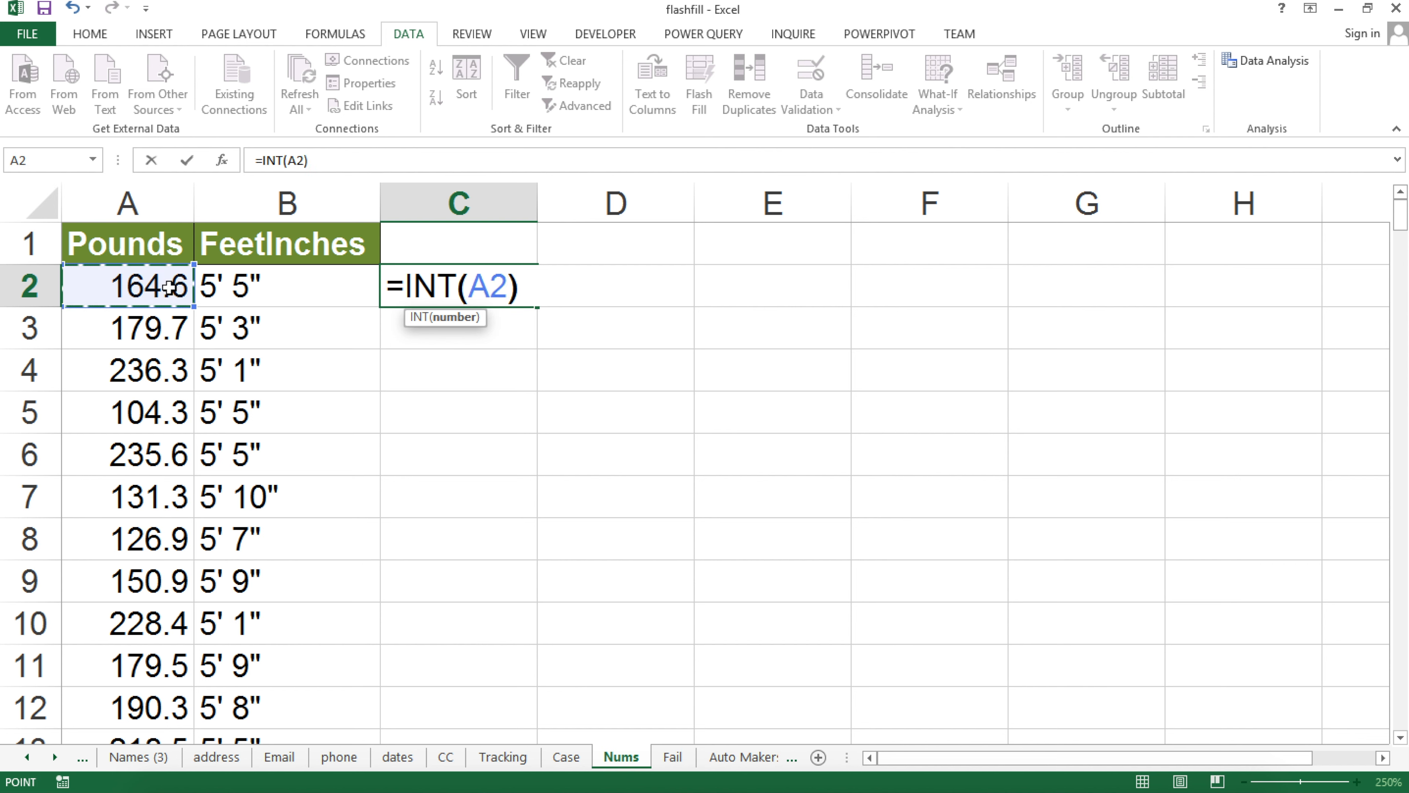
{"action": "key", "text": "Return"}
Copy the INT formula down column C and check the whole-pound results
{"action": "left_click", "coordinate": [524, 278]}
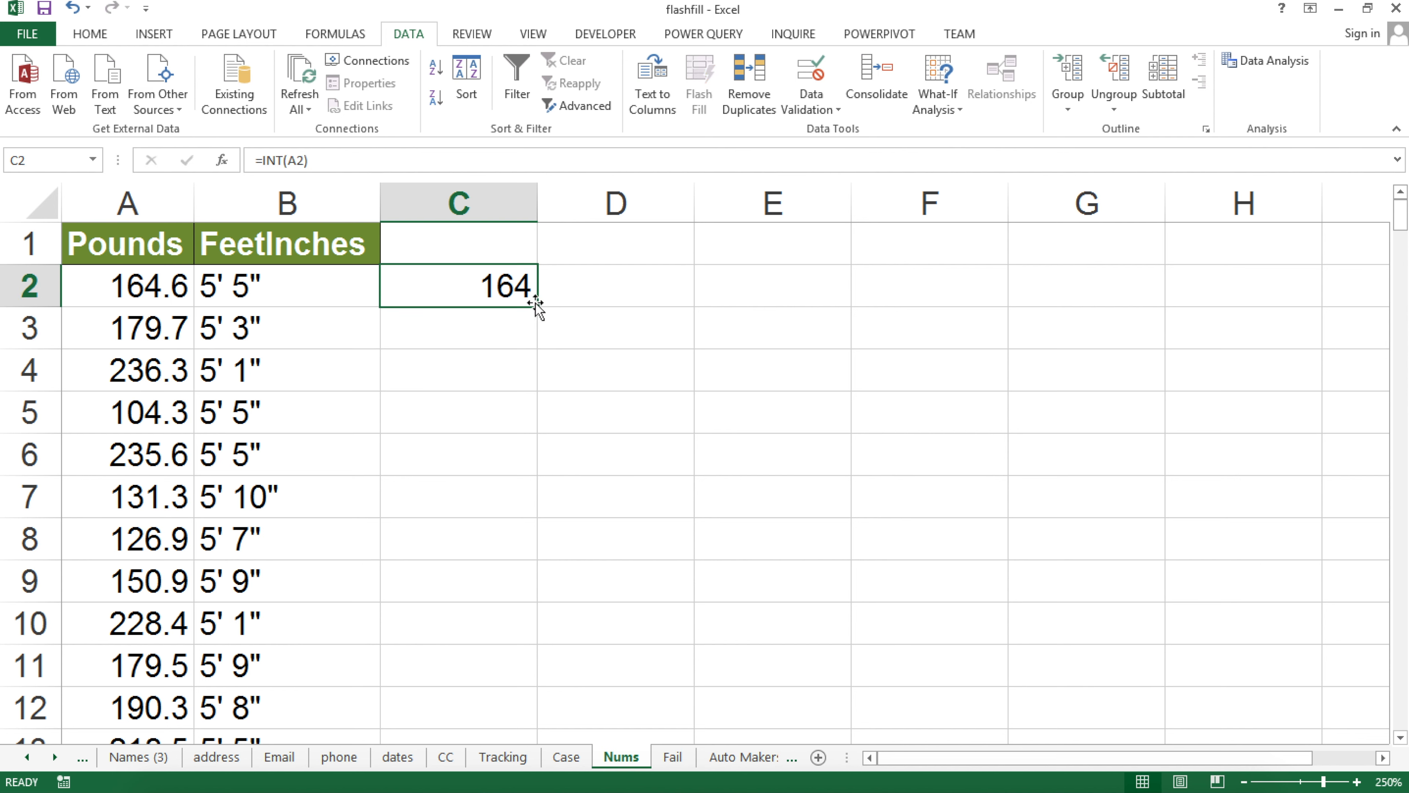
{"action": "double_click", "coordinate": [536, 306]}
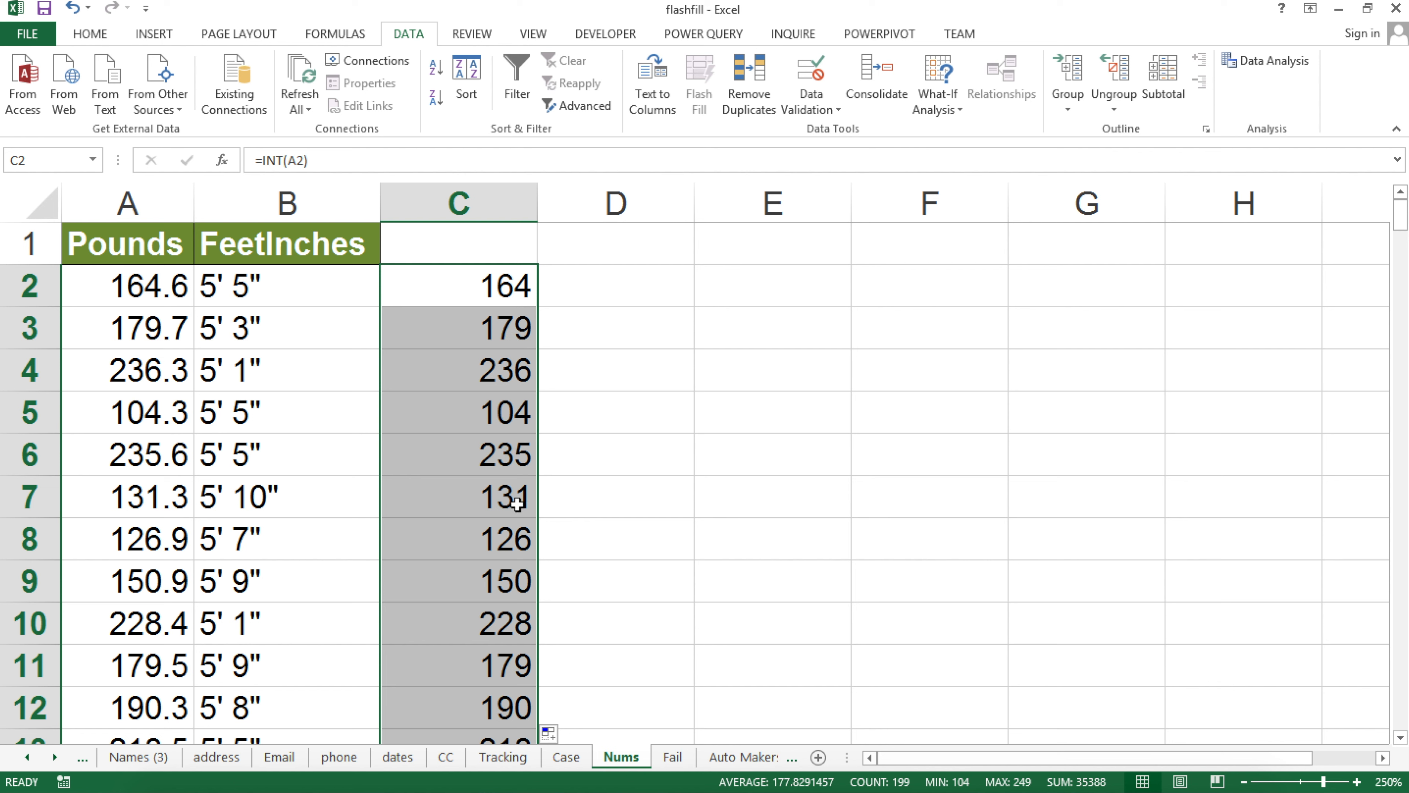
{"action": "left_click", "coordinate": [518, 535]}
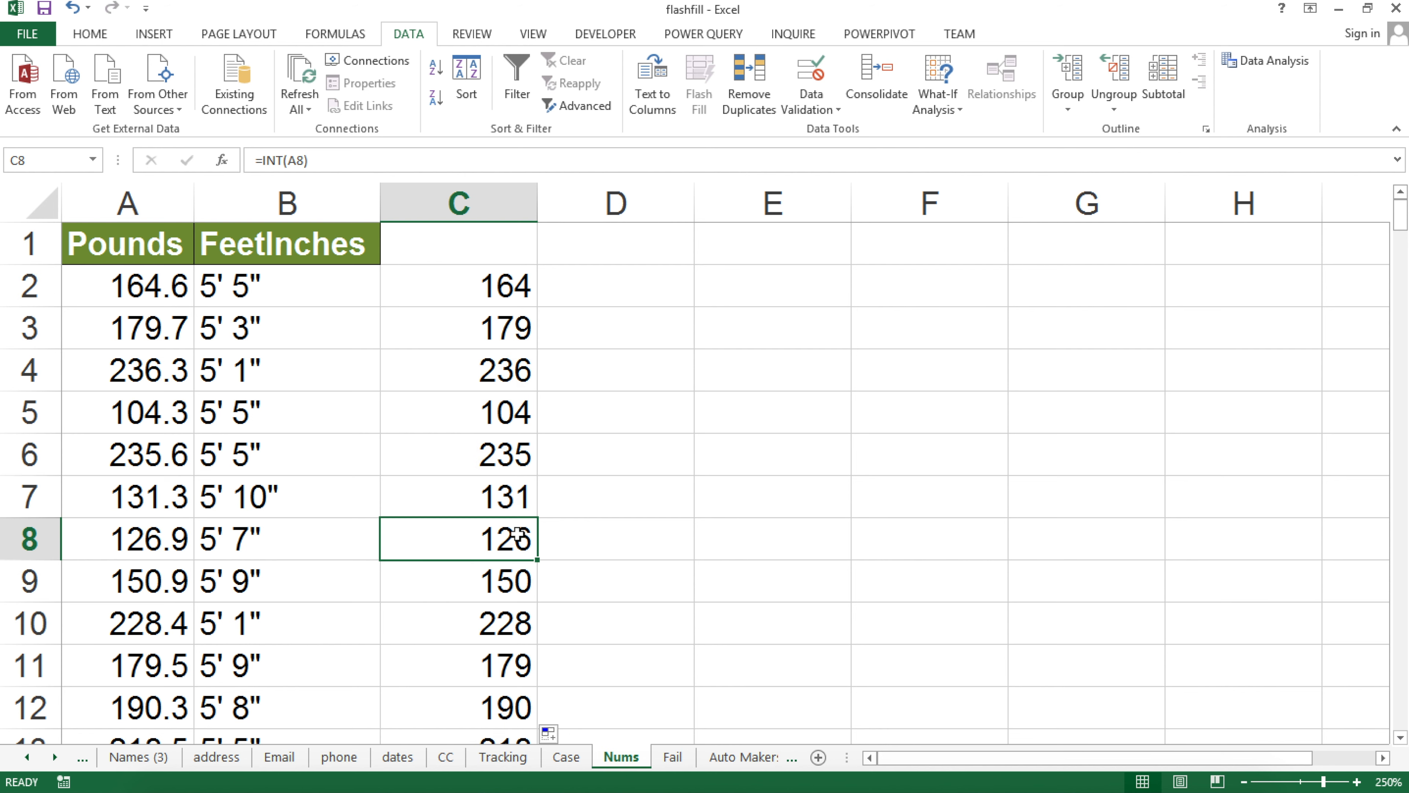
{"action": "left_click", "coordinate": [520, 572]}
{"action": "left_click", "coordinate": [527, 630]}
{"action": "left_click", "coordinate": [530, 665]}
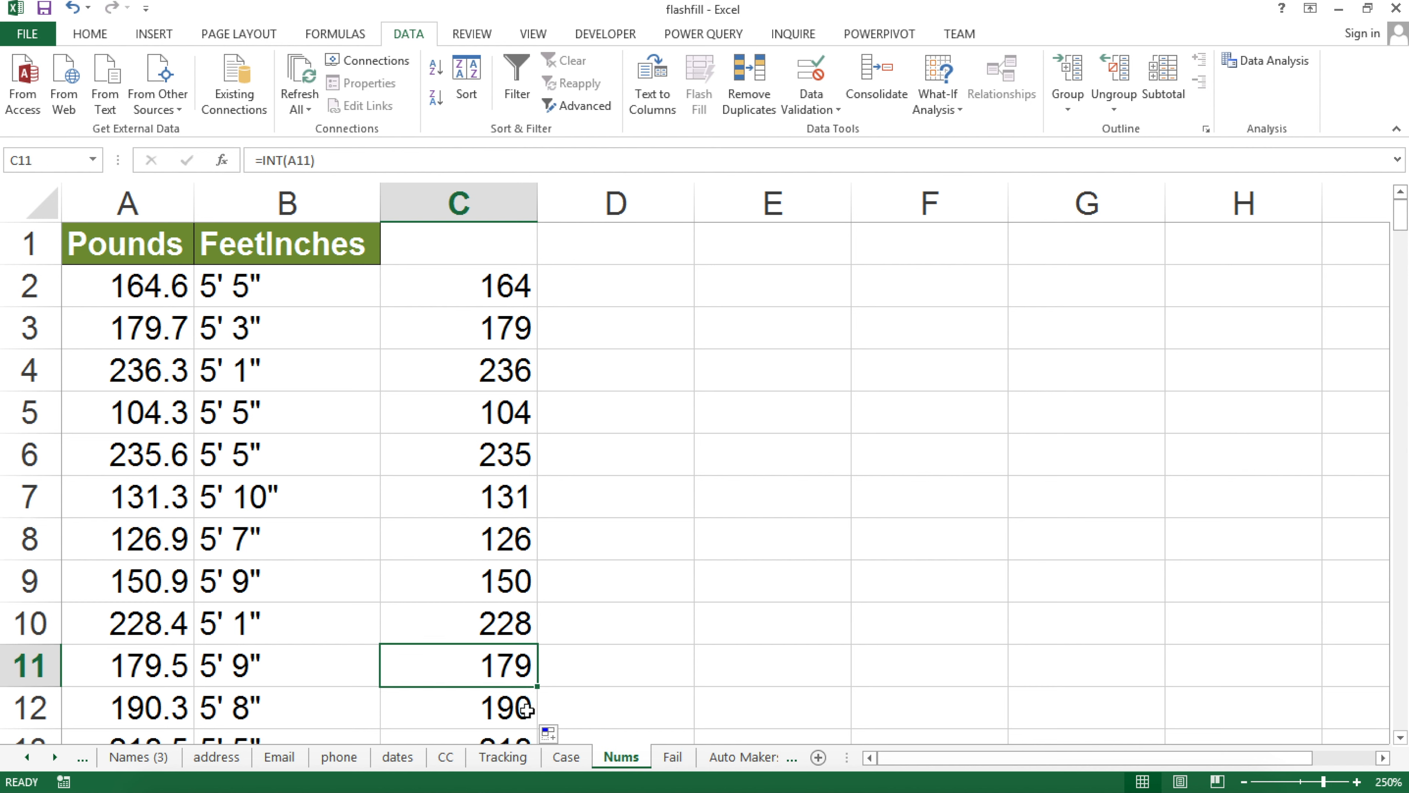
{"action": "left_click", "coordinate": [522, 706]}
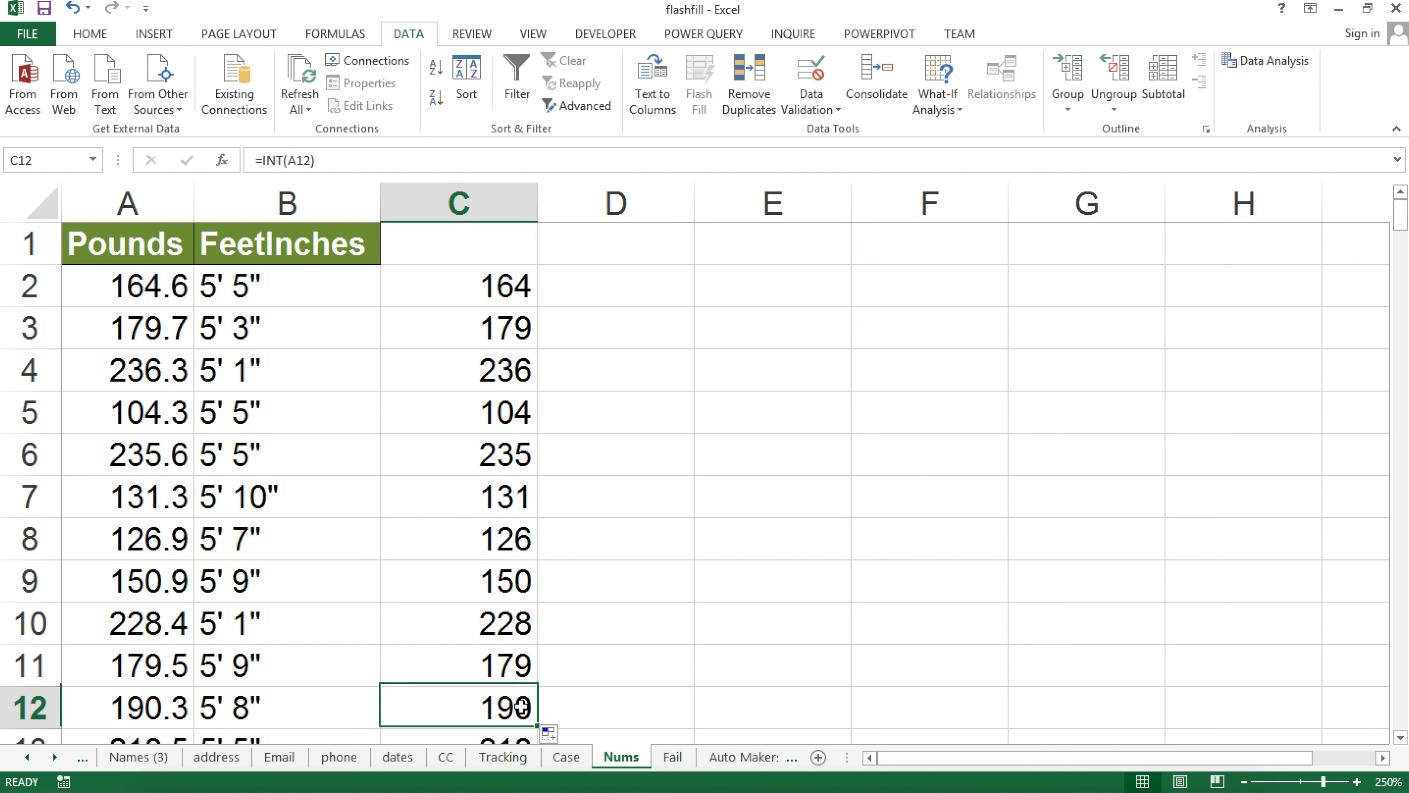
{"action": "left_click", "coordinate": [474, 279]}
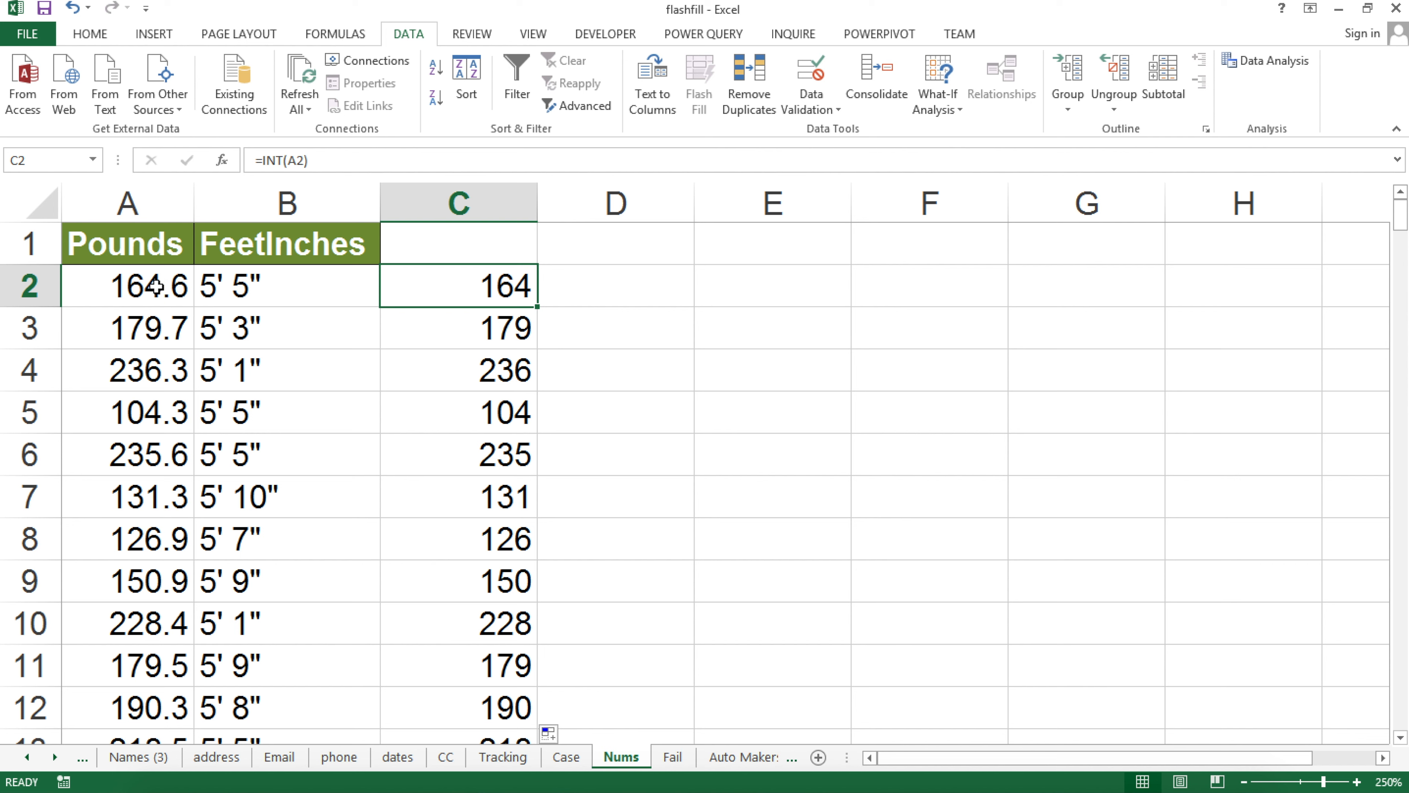
{"action": "double_click", "coordinate": [486, 278]}
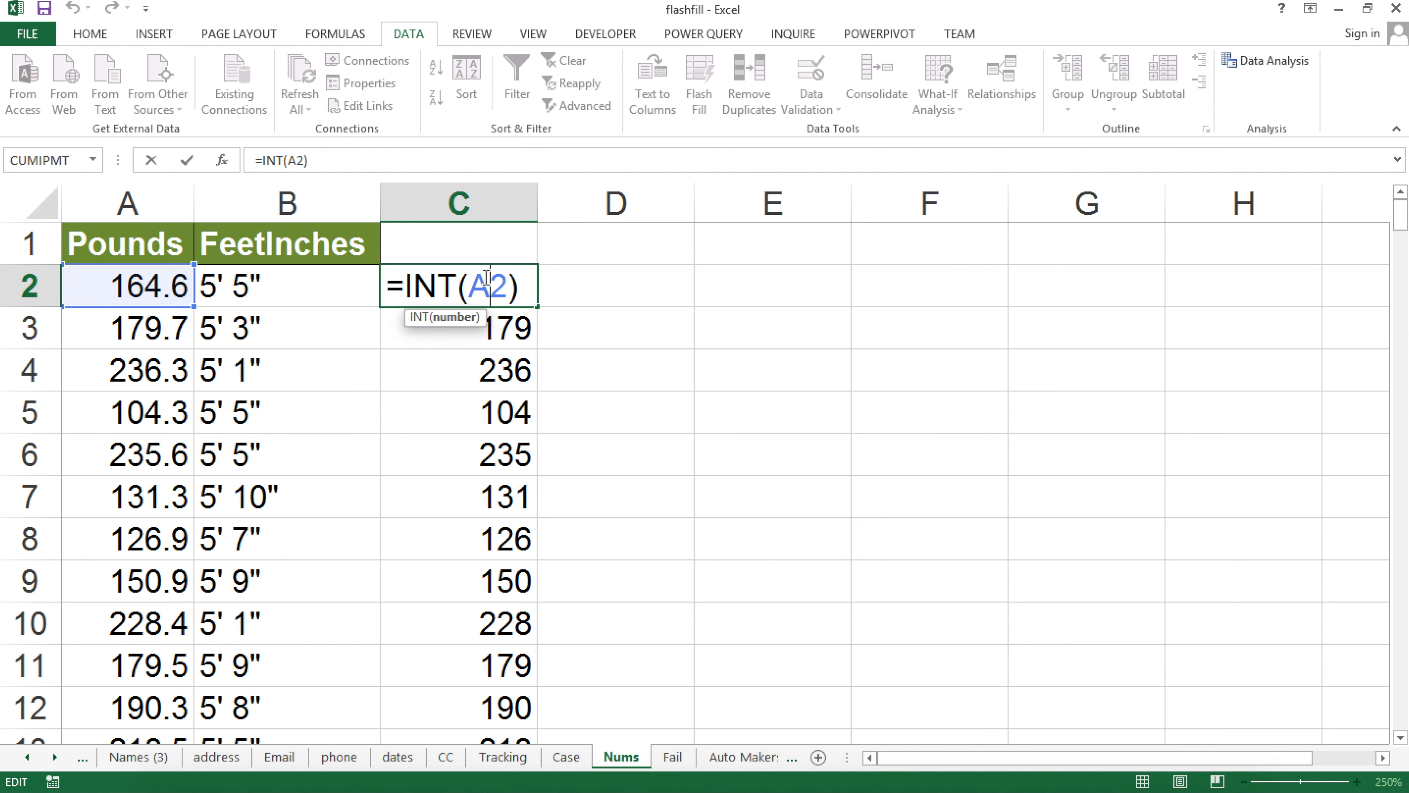
{"action": "left_click", "coordinate": [582, 287]}
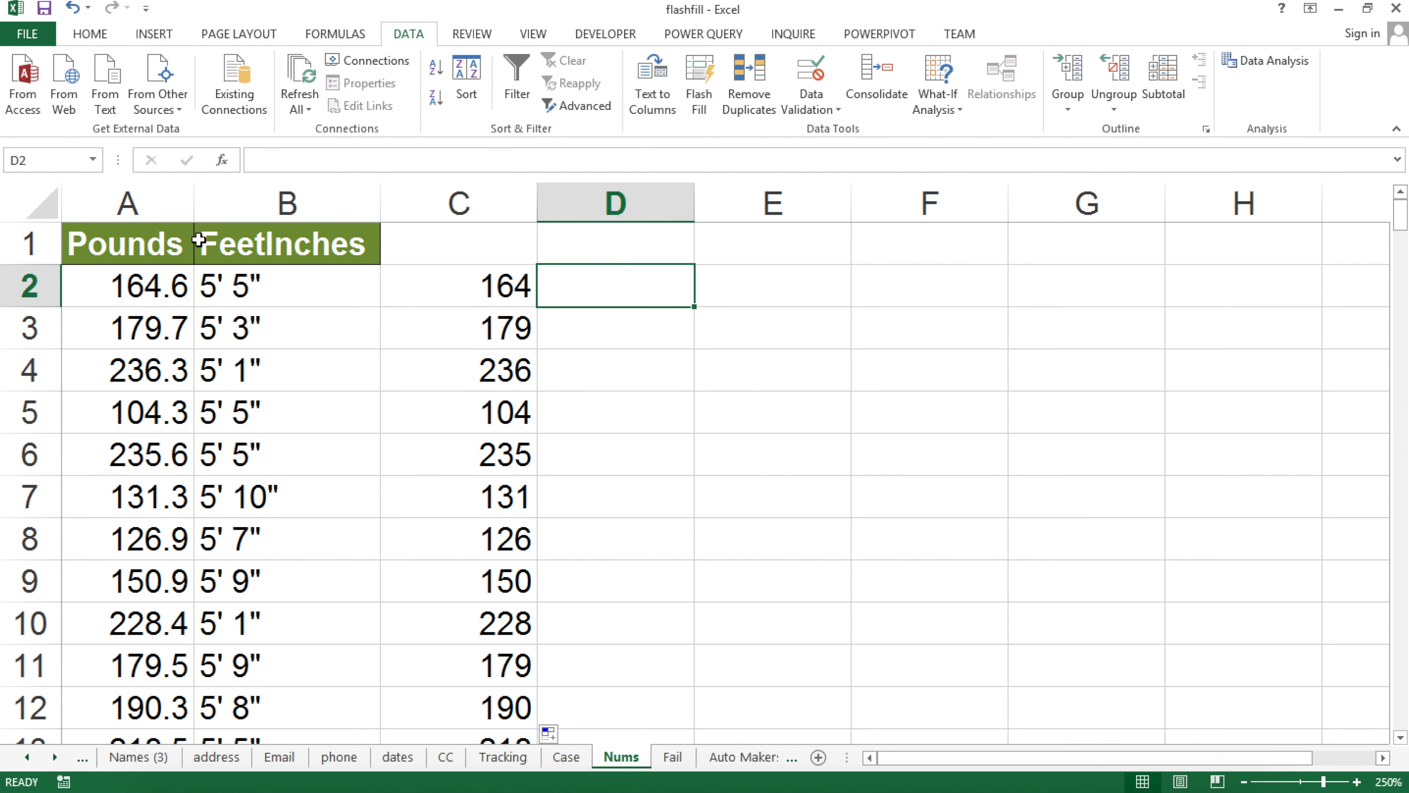
Enter the formula =MOD(A2,1) in D2
{"action": "type", "text": "=mod"}
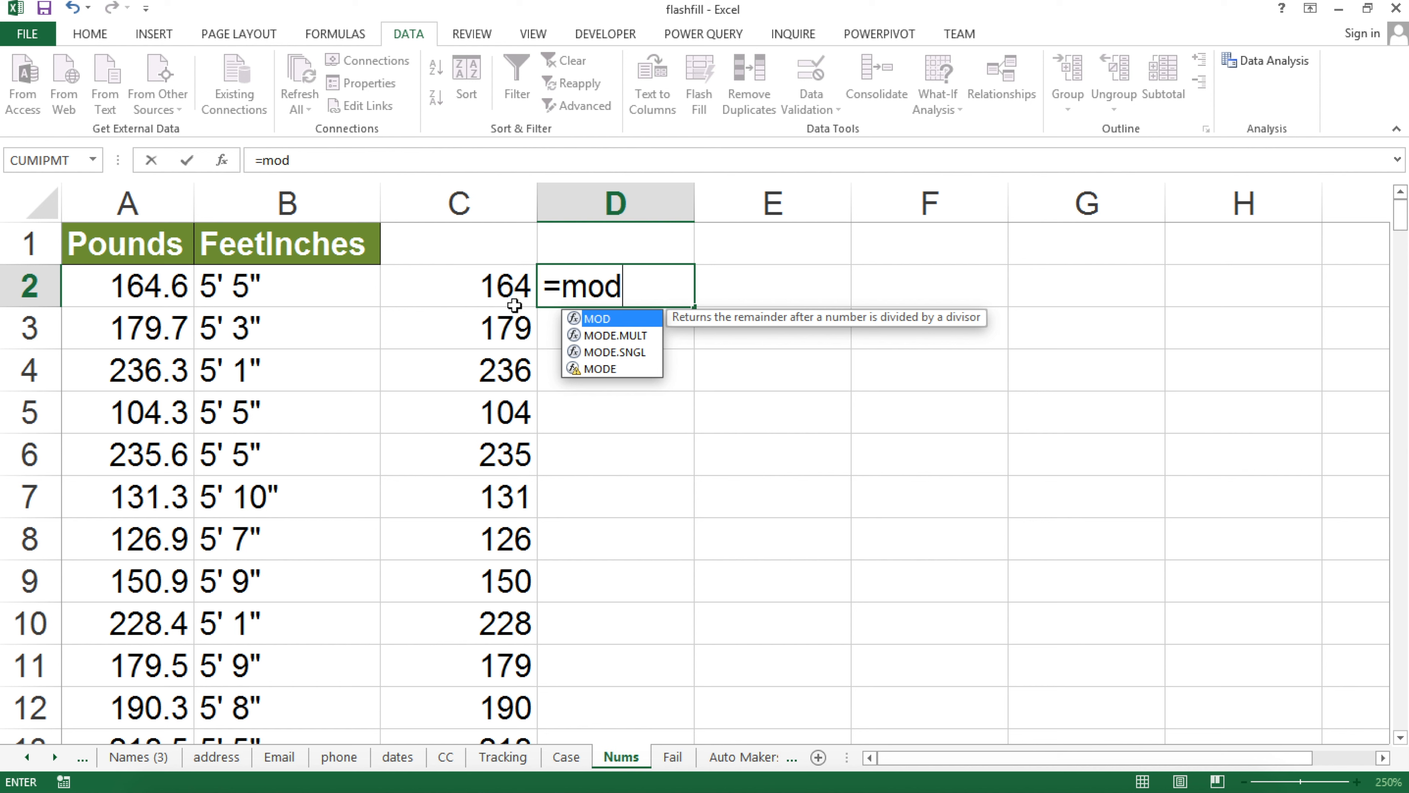
{"action": "key", "text": "Tab"}
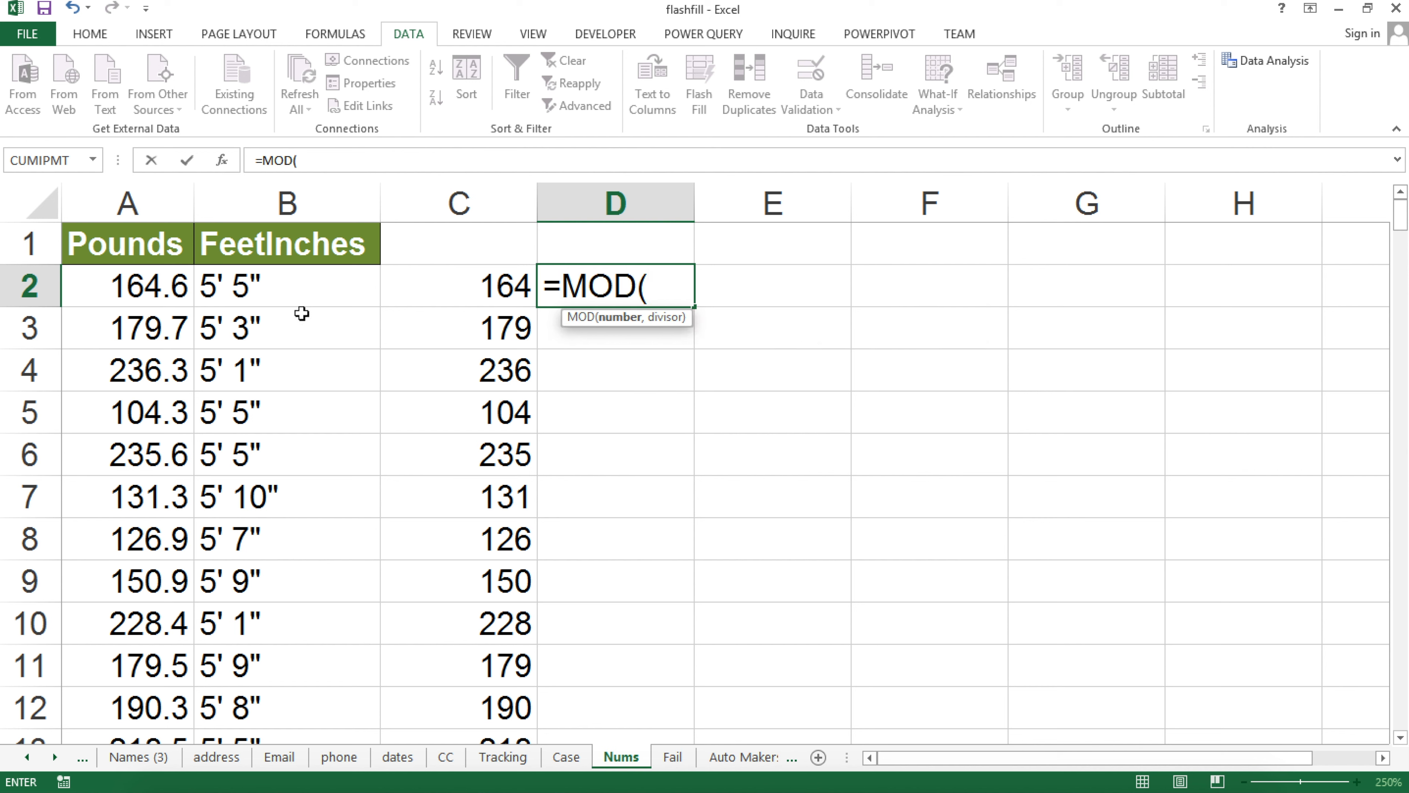
{"action": "left_click", "coordinate": [132, 287]}
{"action": "type", "text": ","}
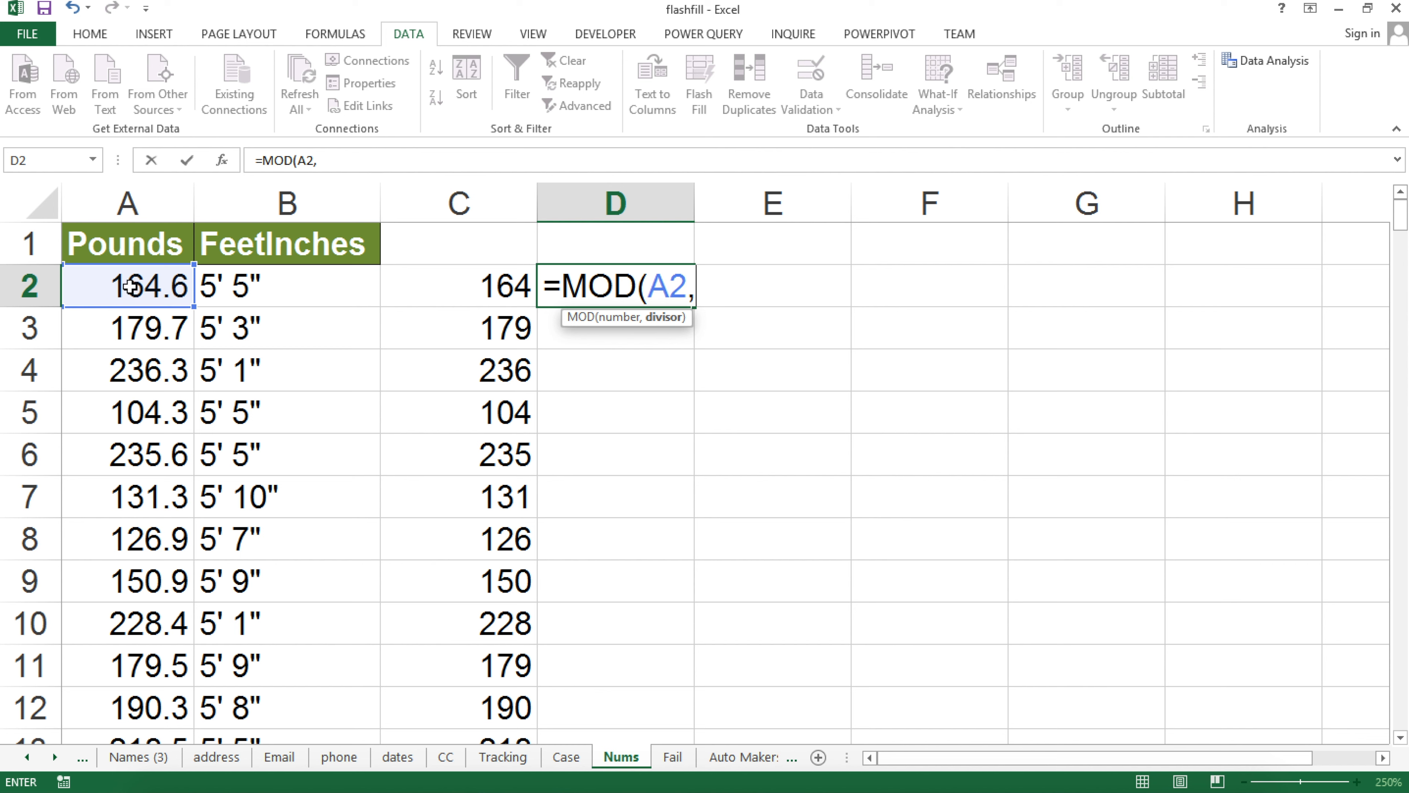
{"action": "type", "text": ")"}
{"action": "key", "text": "Return"}
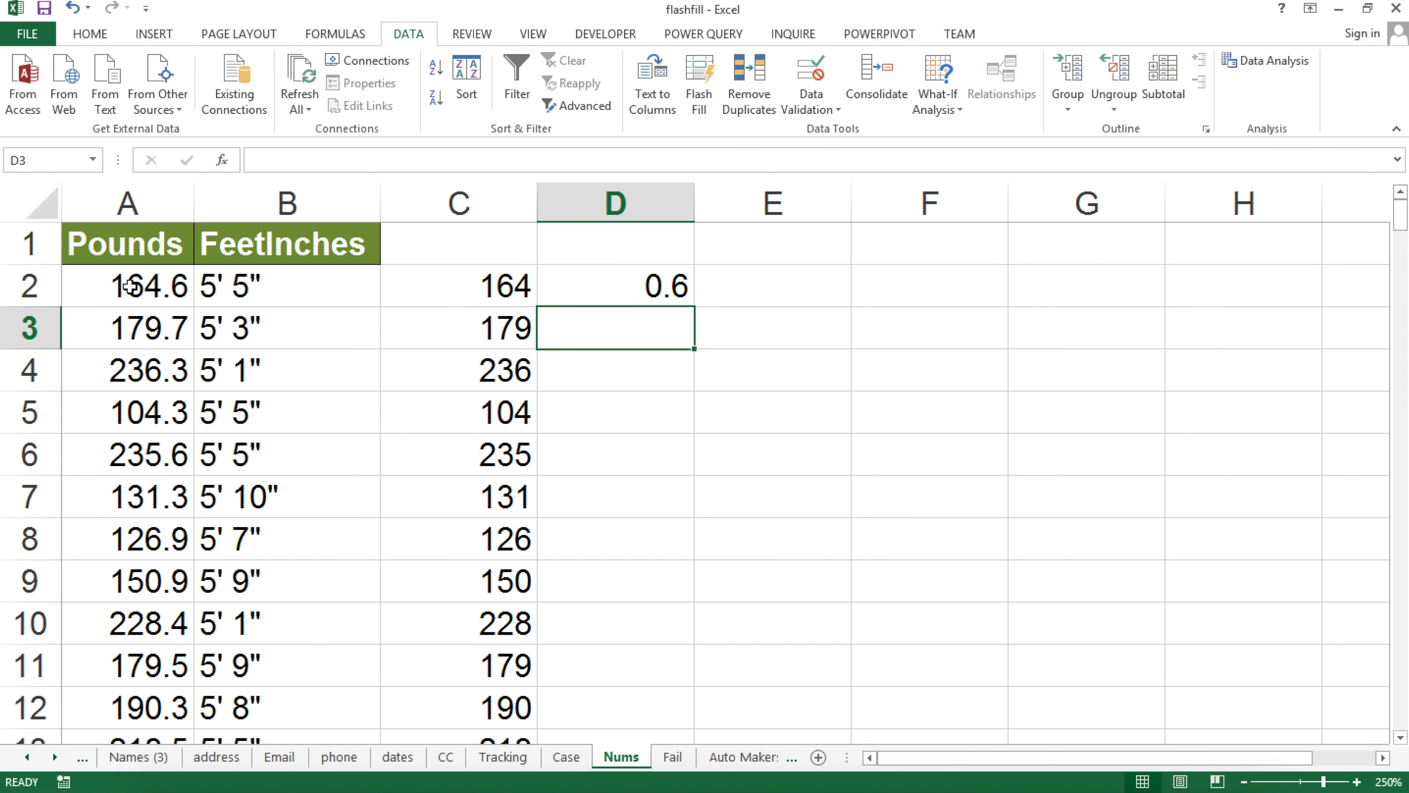
Copy the MOD formula down column D and check decimal results like D21 and D25
{"action": "left_click", "coordinate": [669, 287]}
{"action": "double_click", "coordinate": [695, 309]}
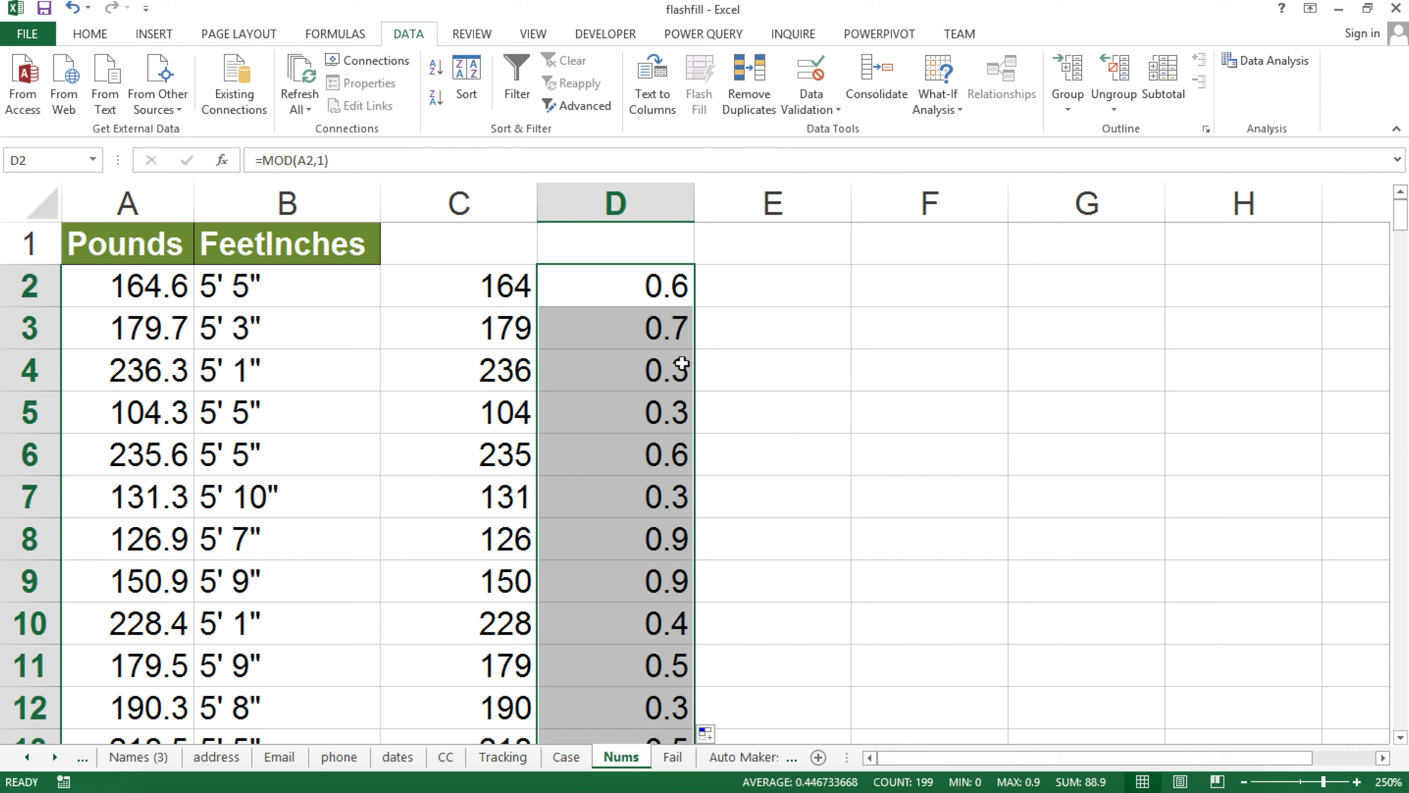
{"action": "scroll", "coordinate": [676, 496], "scroll_direction": "down", "scroll_amount": 4}
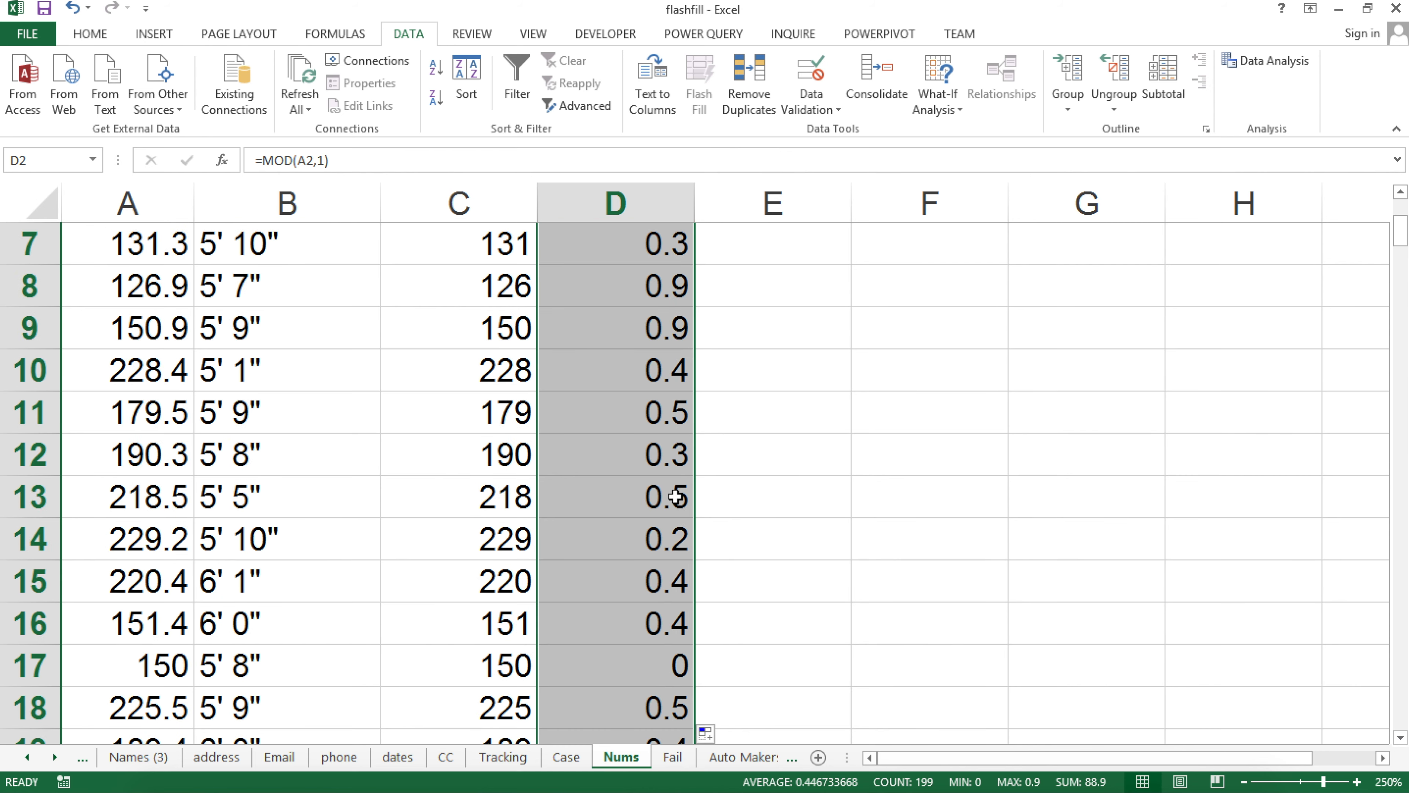
{"action": "left_click", "coordinate": [659, 595]}
{"action": "scroll", "coordinate": [659, 592], "scroll_direction": "down", "scroll_amount": 2}
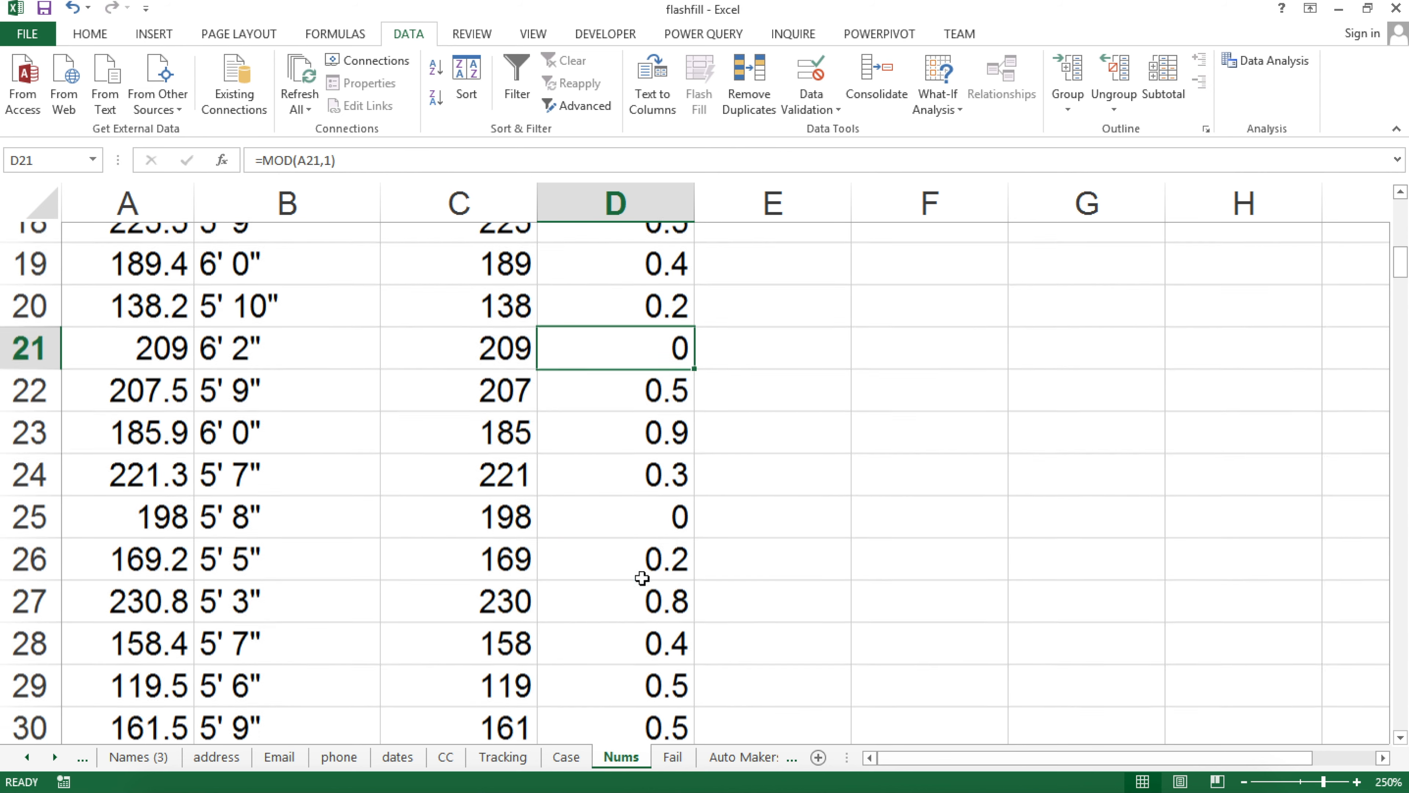
{"action": "left_click", "coordinate": [595, 512]}
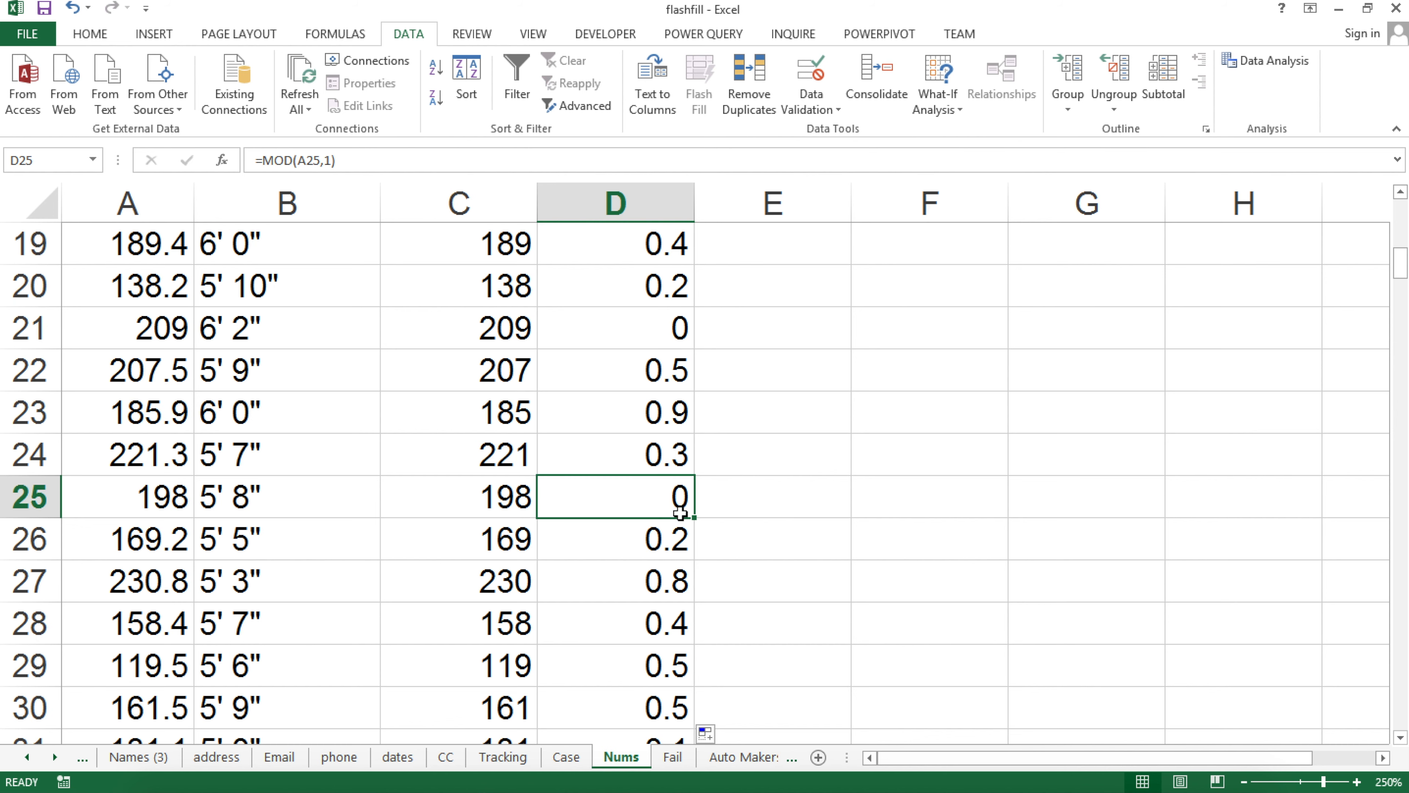
{"action": "scroll", "coordinate": [688, 503], "scroll_direction": "up", "scroll_amount": 4}
{"action": "scroll", "coordinate": [694, 500], "scroll_direction": "up", "scroll_amount": 2}
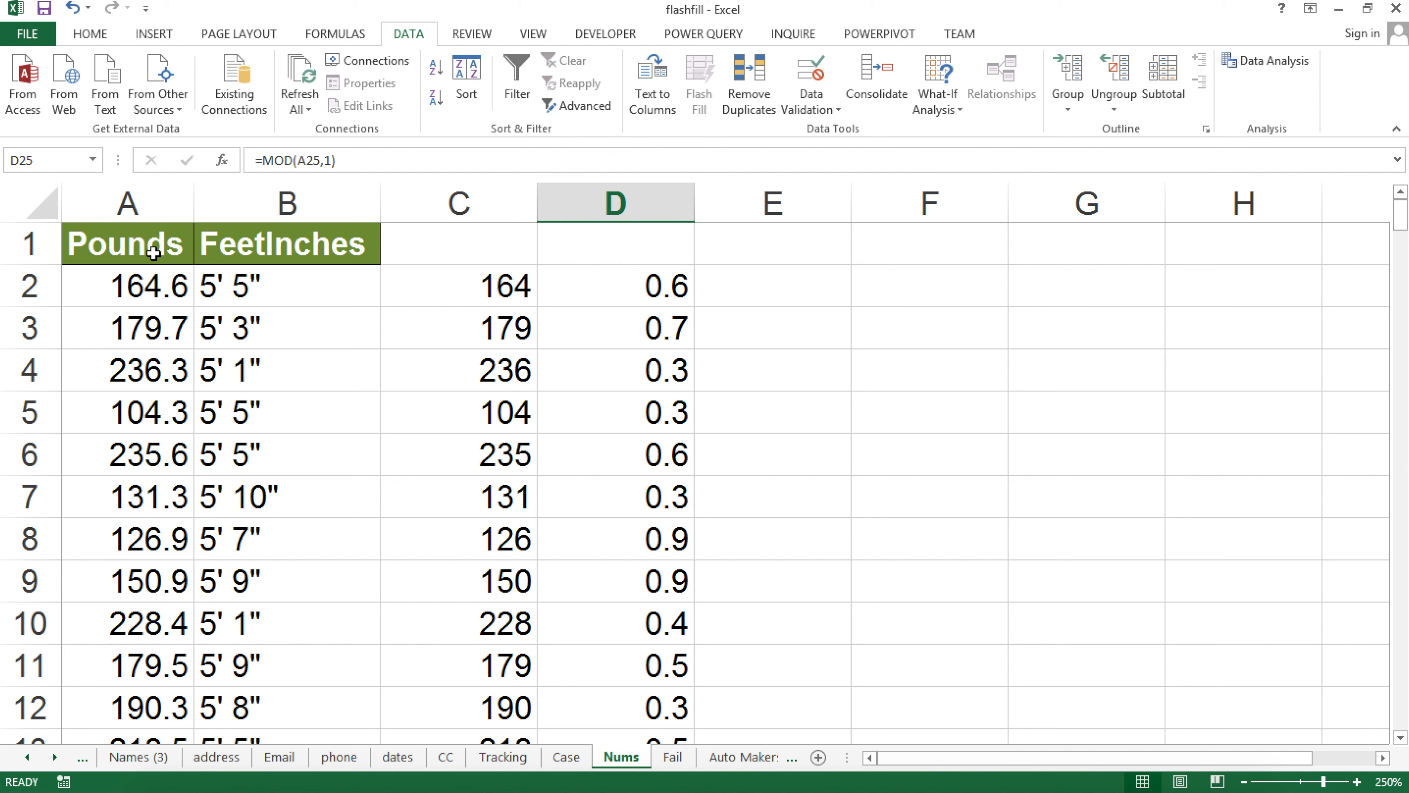
Switch to the Fail sheet with the vehicle list
{"action": "left_click", "coordinate": [117, 206]}
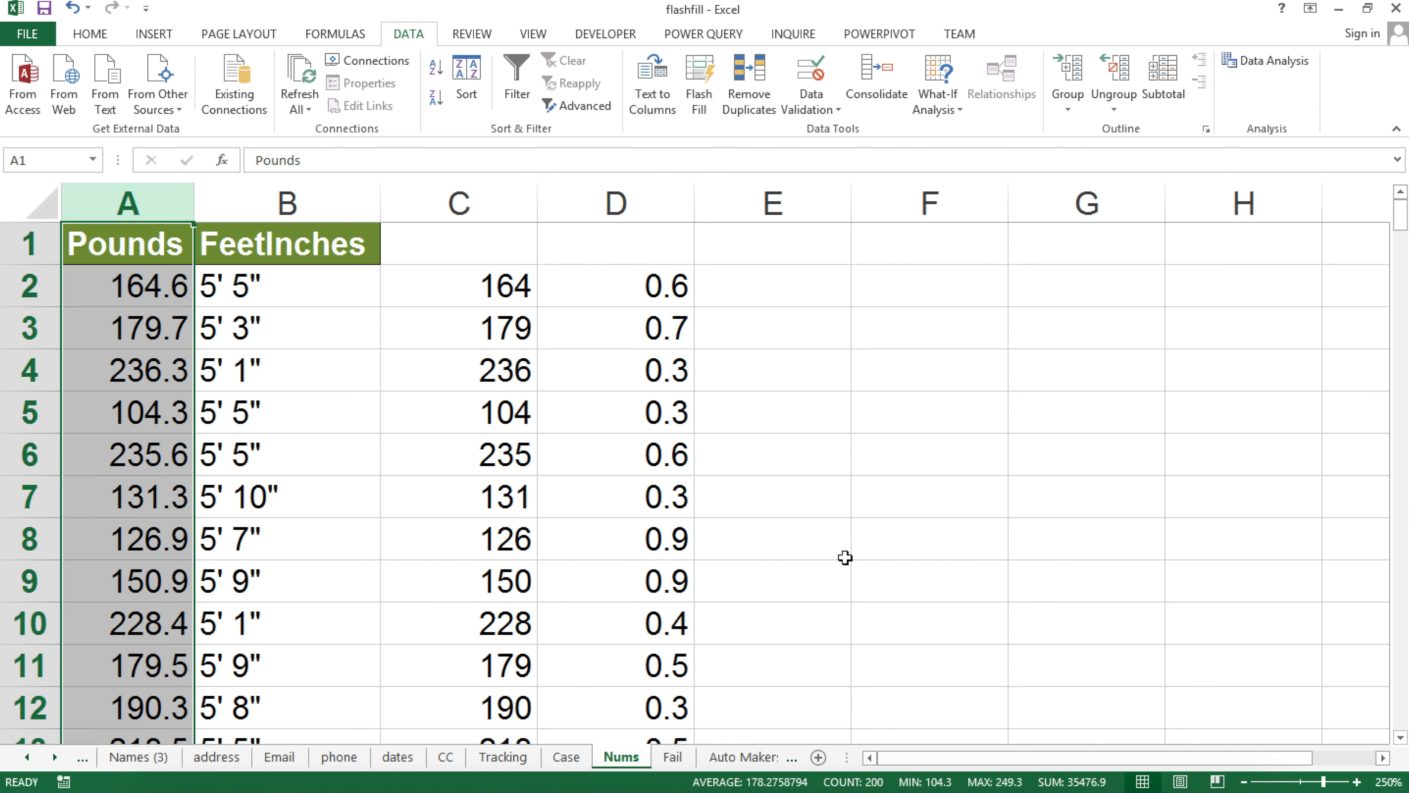
{"action": "left_click", "coordinate": [303, 253]}
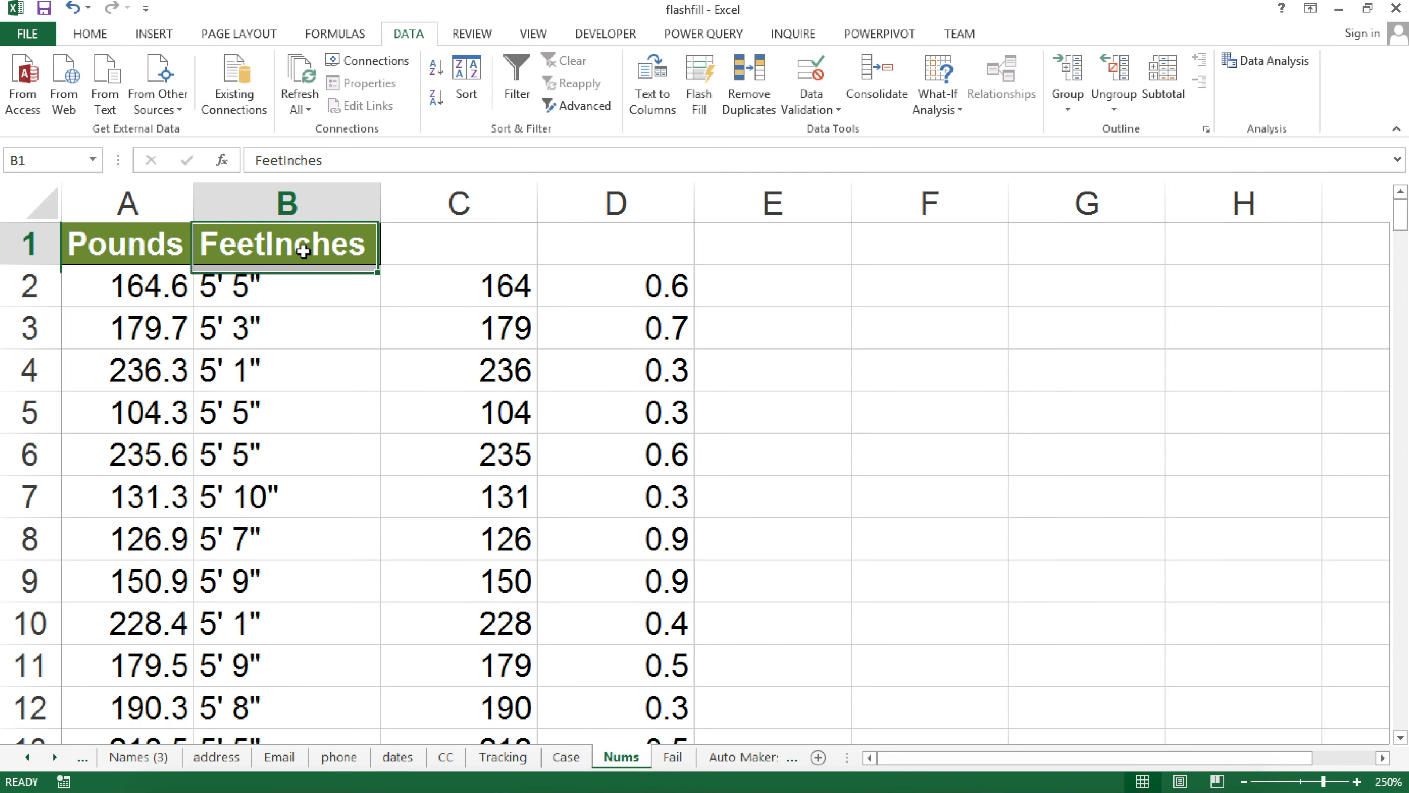
{"action": "left_click", "coordinate": [672, 757]}
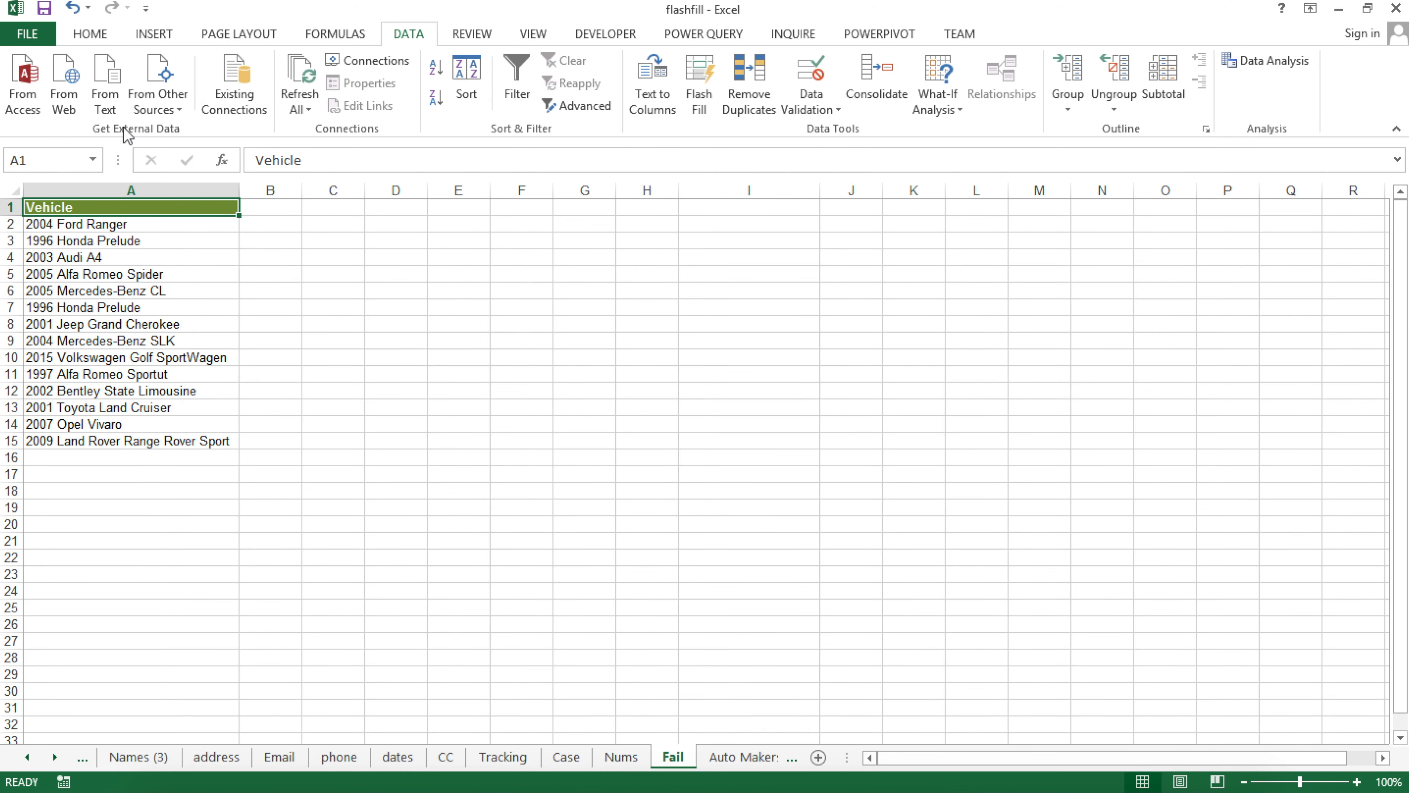
Add the headings Year, Make and Model in B1:D1
{"action": "scroll", "coordinate": [148, 236], "scroll_direction": "up", "scroll_amount": 8, "text": "ctrl"}
{"action": "scroll", "coordinate": [169, 310], "scroll_direction": "down", "scroll_amount": 2, "text": "ctrl"}
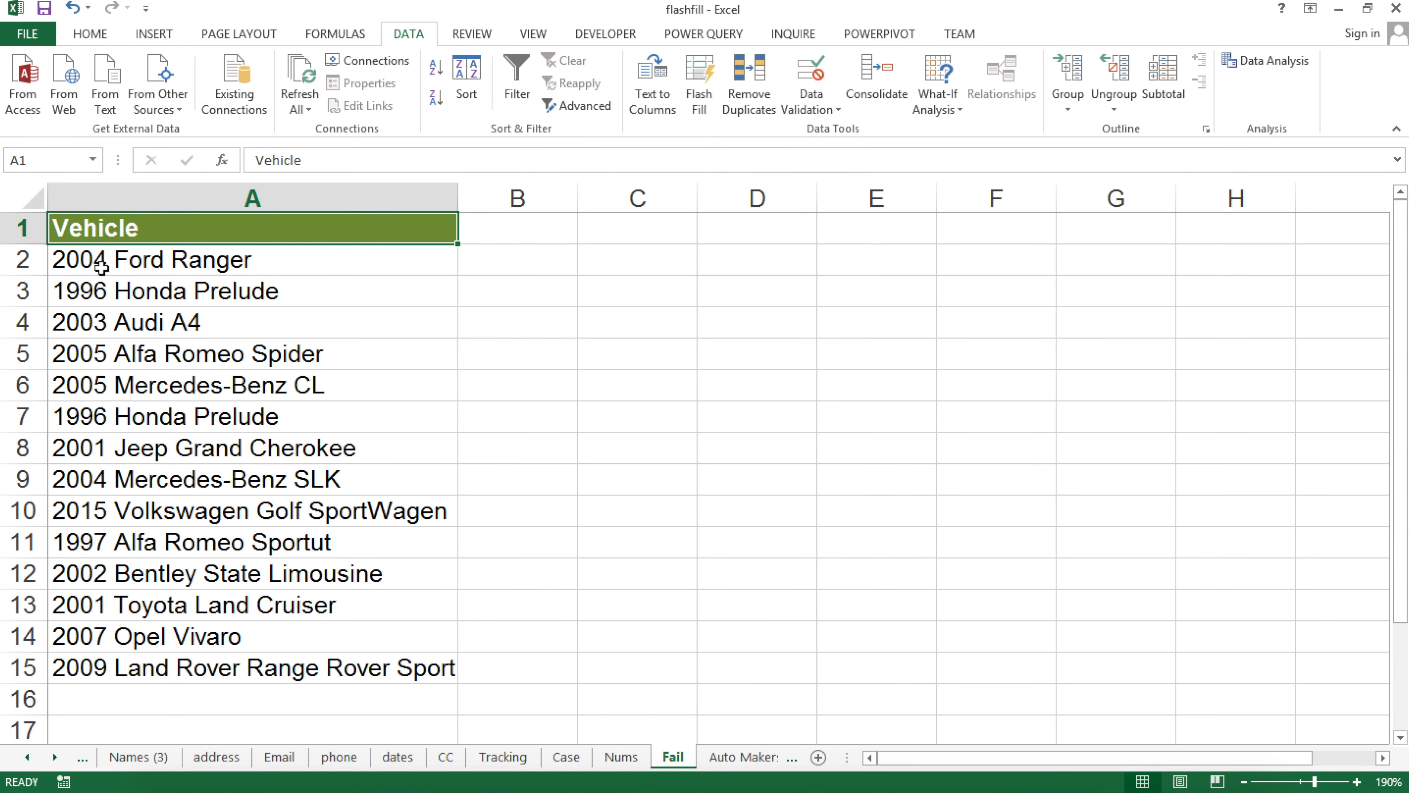
{"action": "left_click", "coordinate": [547, 225]}
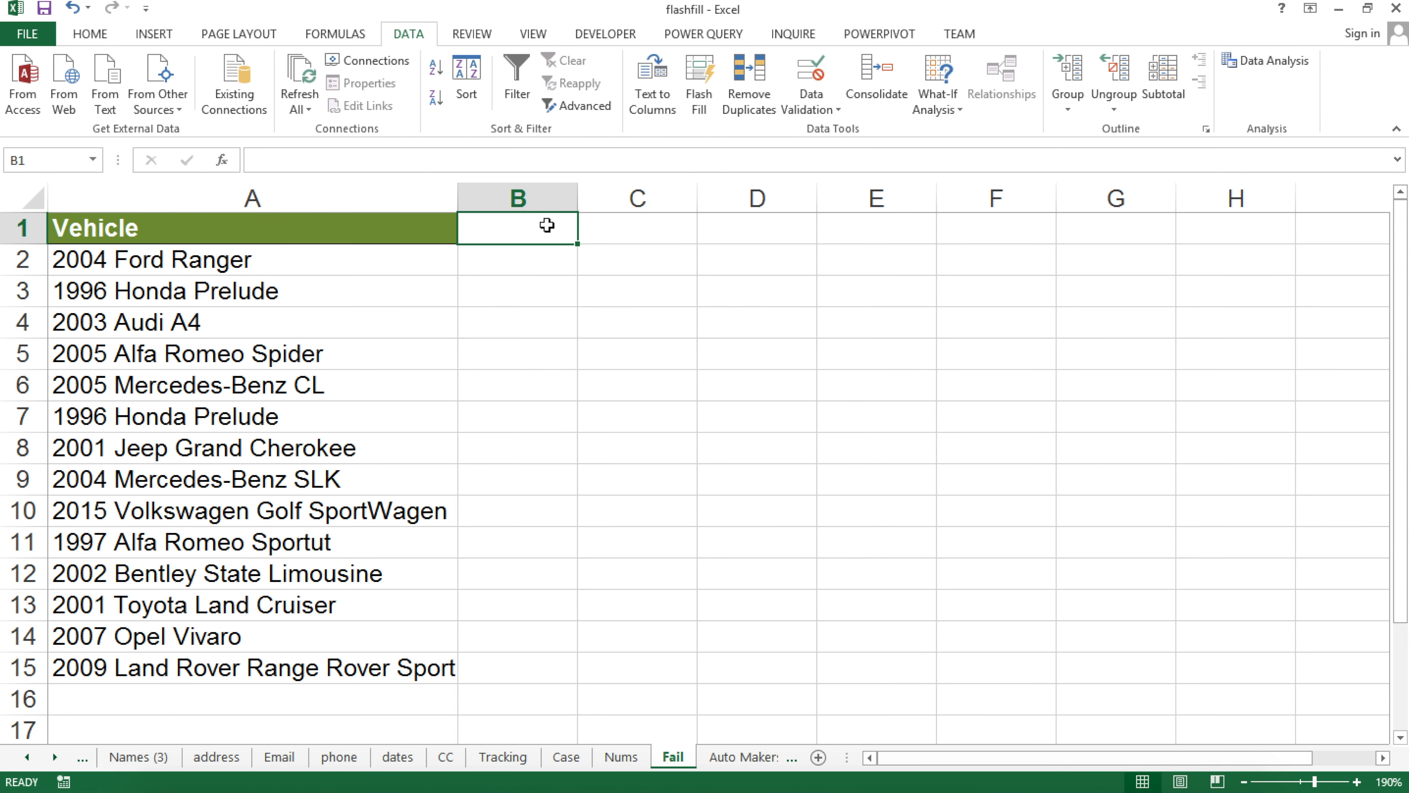
{"action": "type", "text": "200"}
{"action": "key", "text": "BackSpace"}
{"action": "key", "text": "BackSpace"}
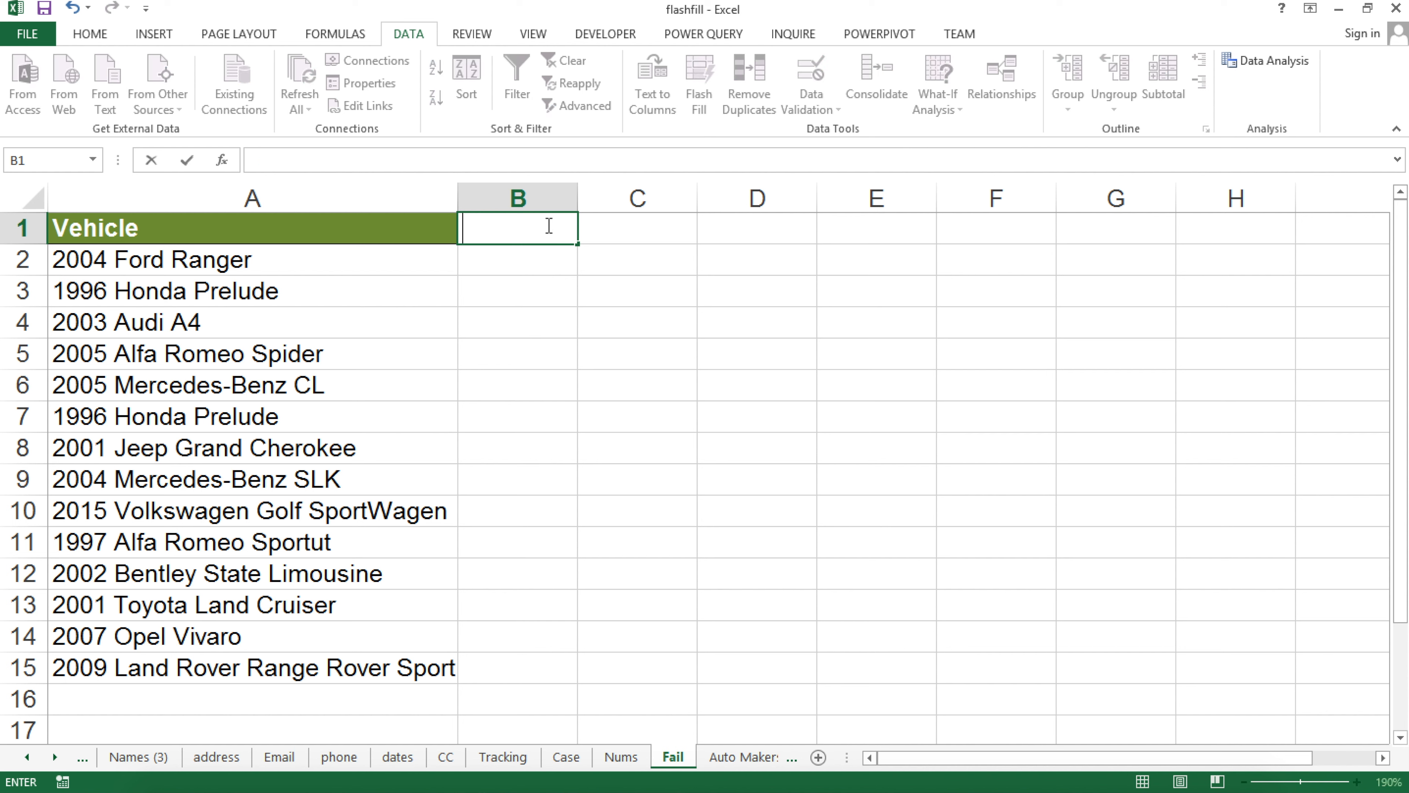
{"action": "type", "text": "Year"}
{"action": "key", "text": "Tab"}
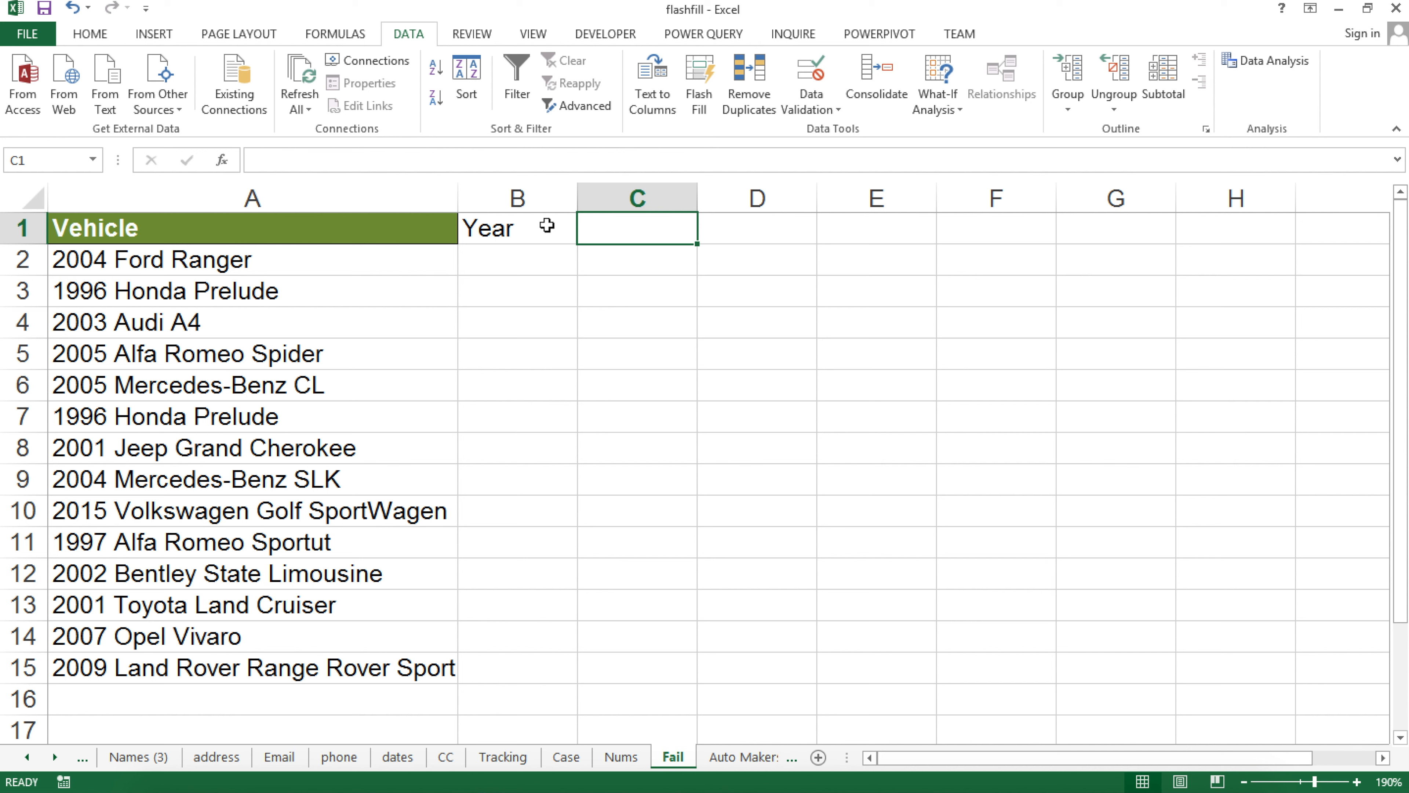
{"action": "type", "text": "MAke"}
{"action": "key", "text": "Tab"}
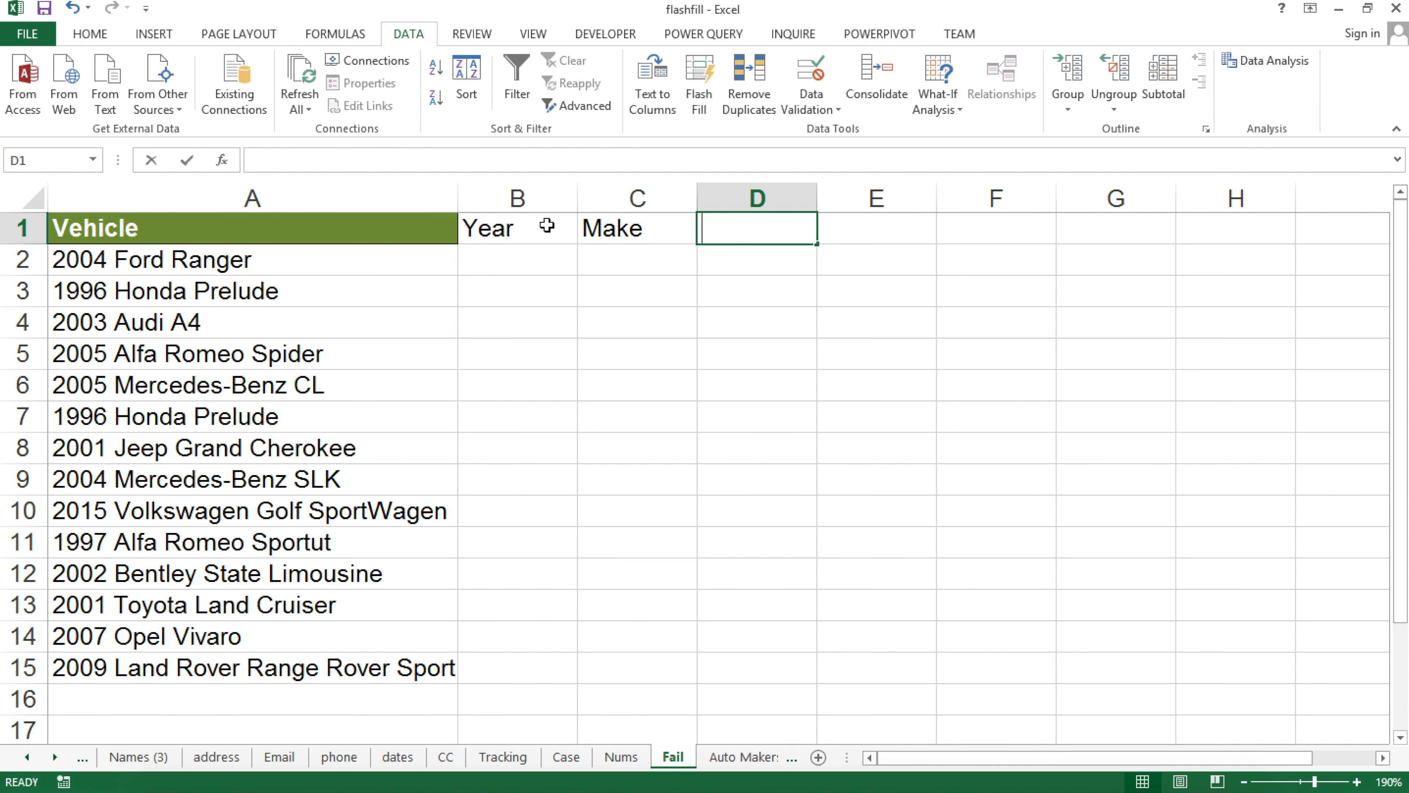
{"action": "type", "text": "Model"}
{"action": "key", "text": "Return"}
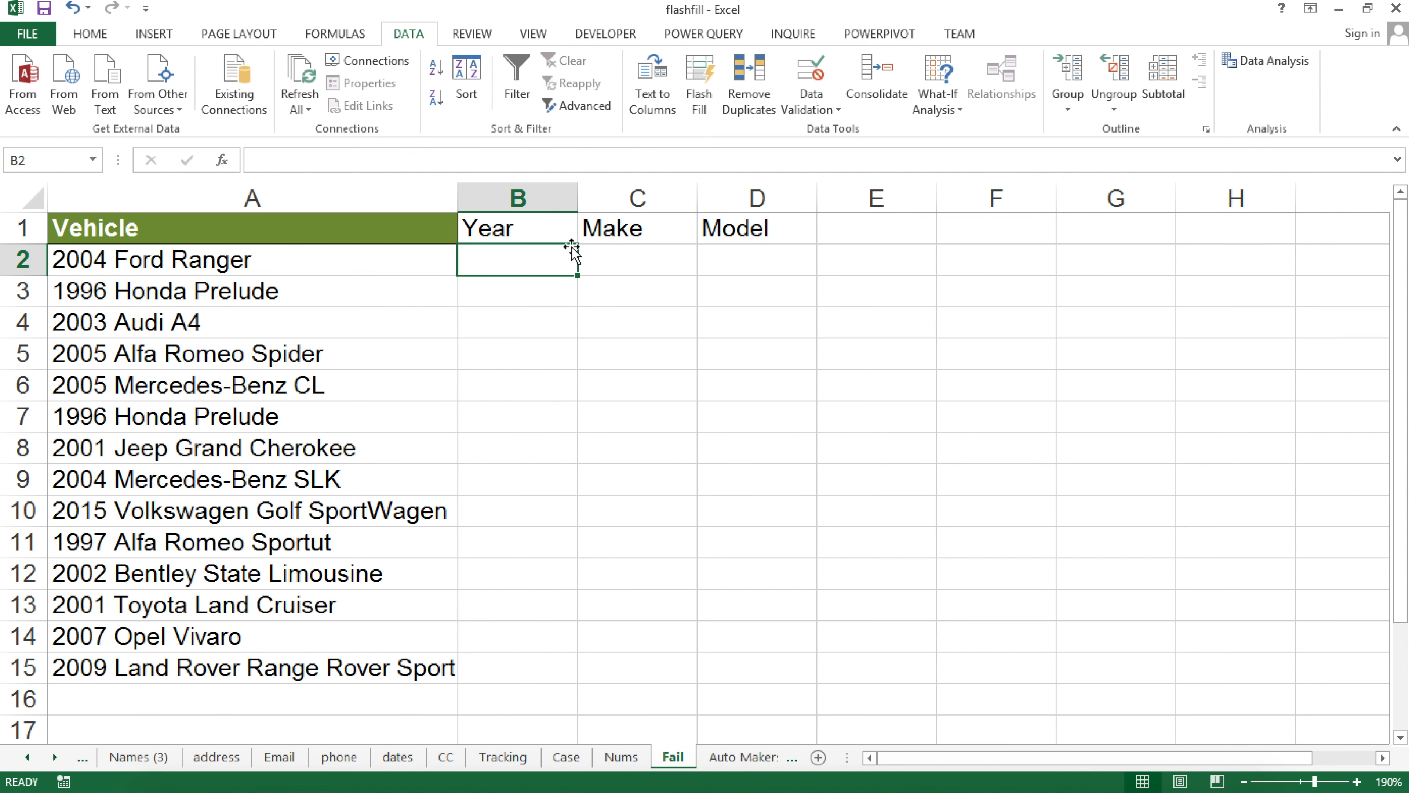
Flash-fill the Year column from examples 2004 in B2 and 2003 in B4
{"action": "type", "text": "2004"}
{"action": "key", "text": "Return"}
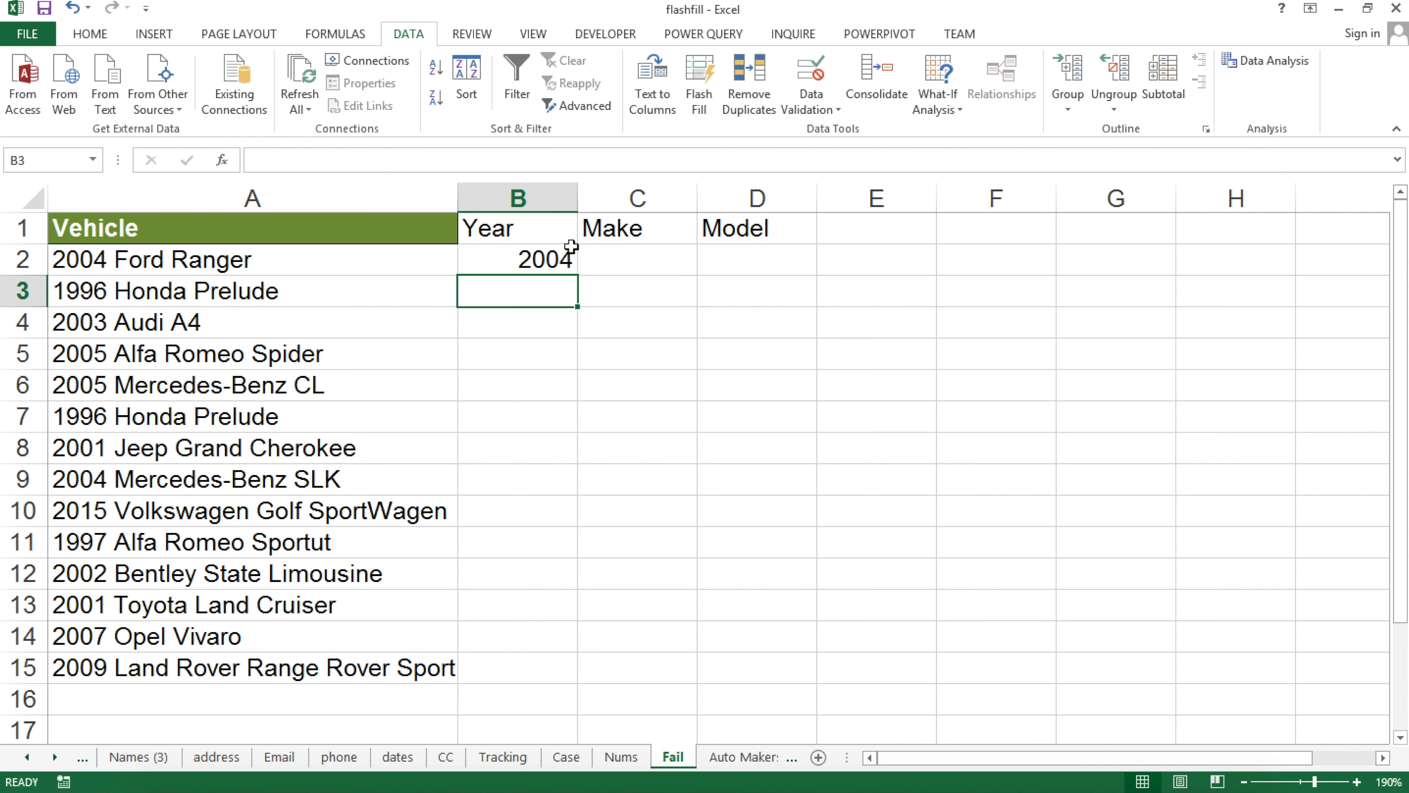
{"action": "left_click", "coordinate": [698, 83]}
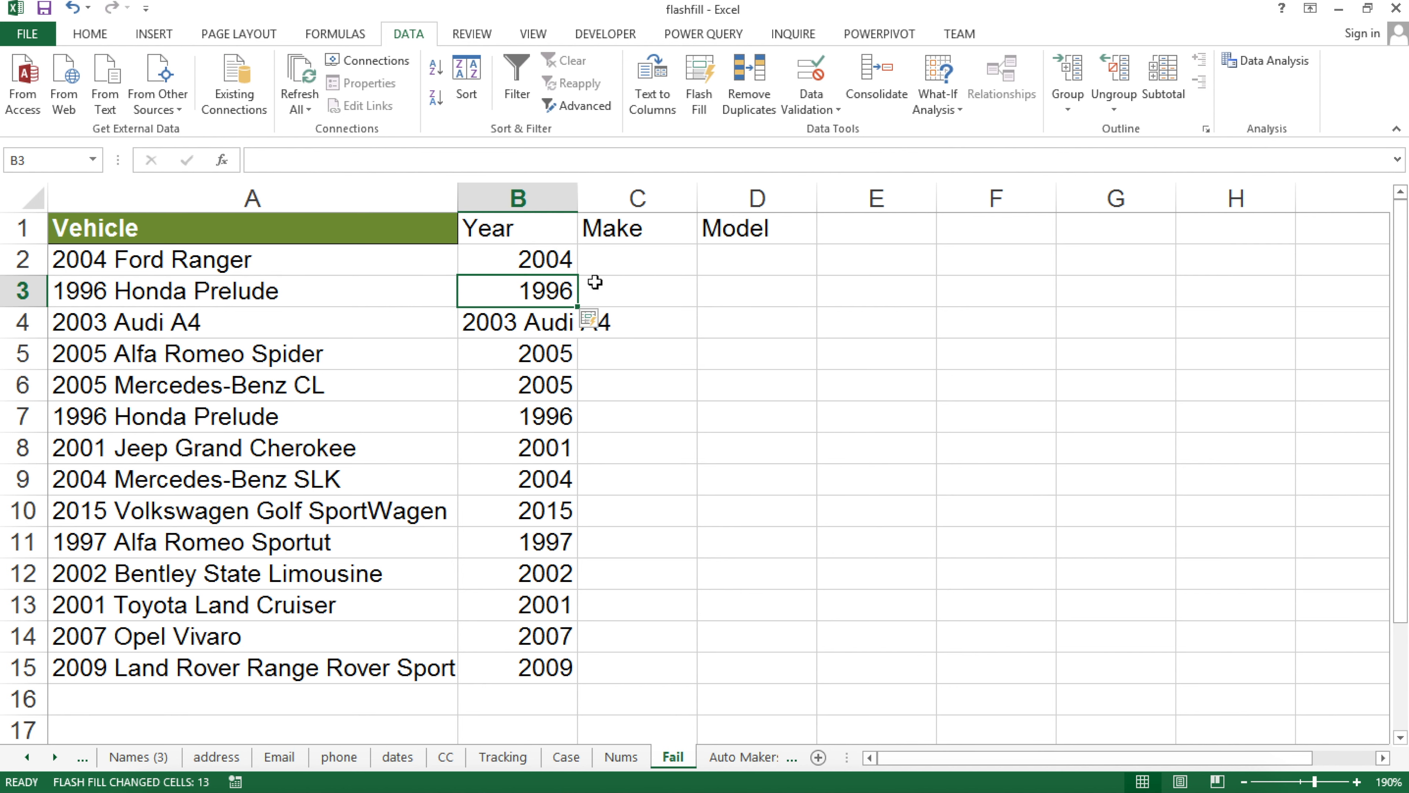
{"action": "left_click", "coordinate": [527, 321]}
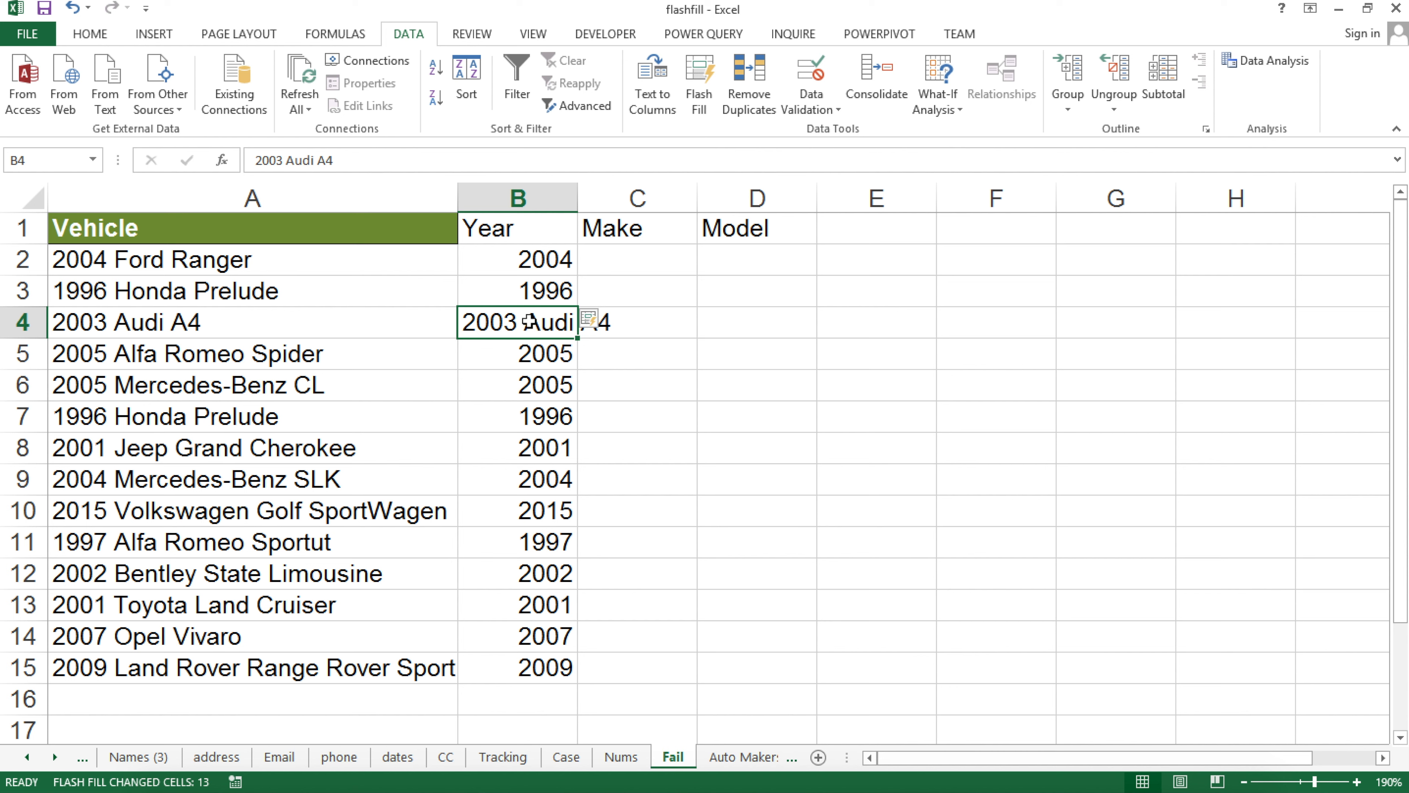
{"action": "key", "text": "ctrl+z"}
{"action": "left_click", "coordinate": [524, 329]}
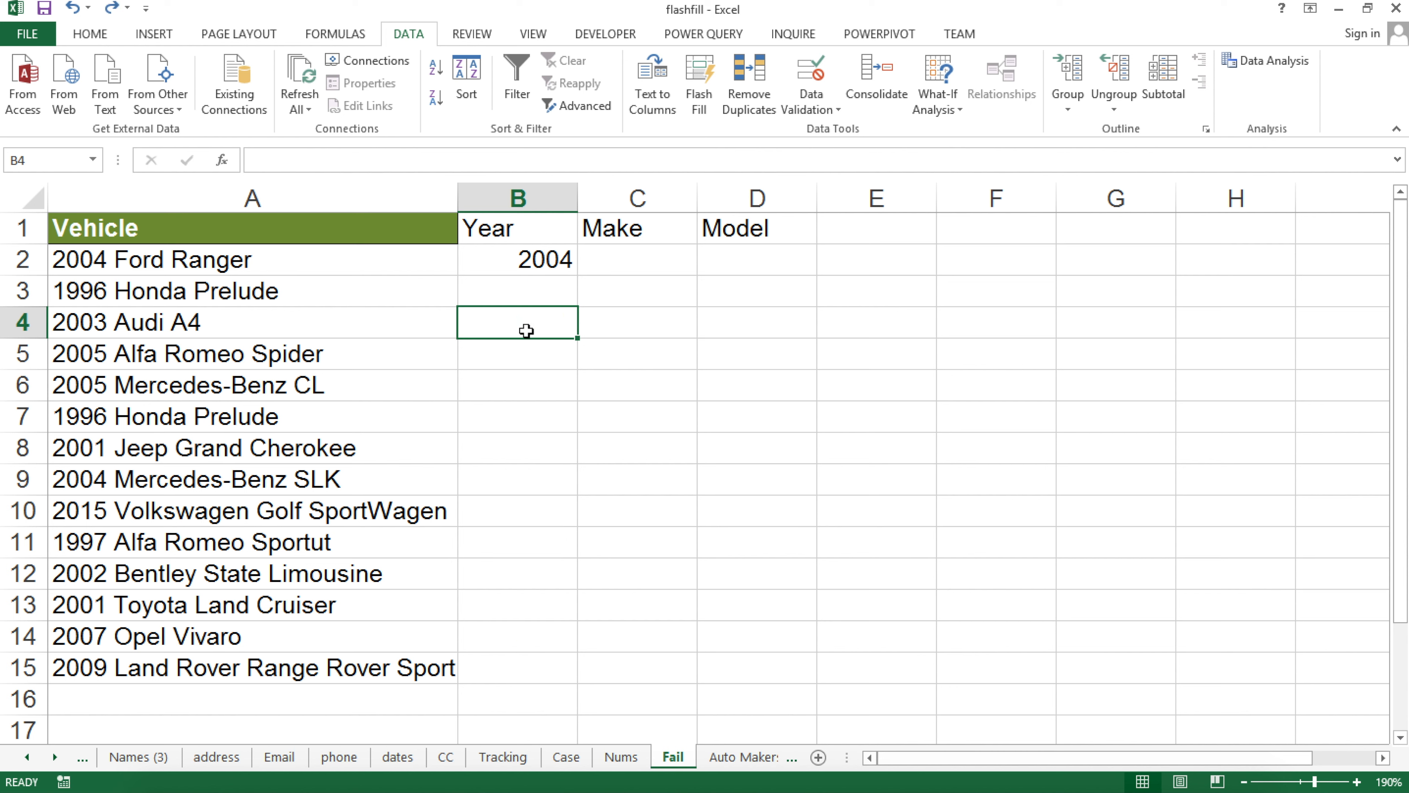
{"action": "type", "text": "2003"}
{"action": "key", "text": "Return"}
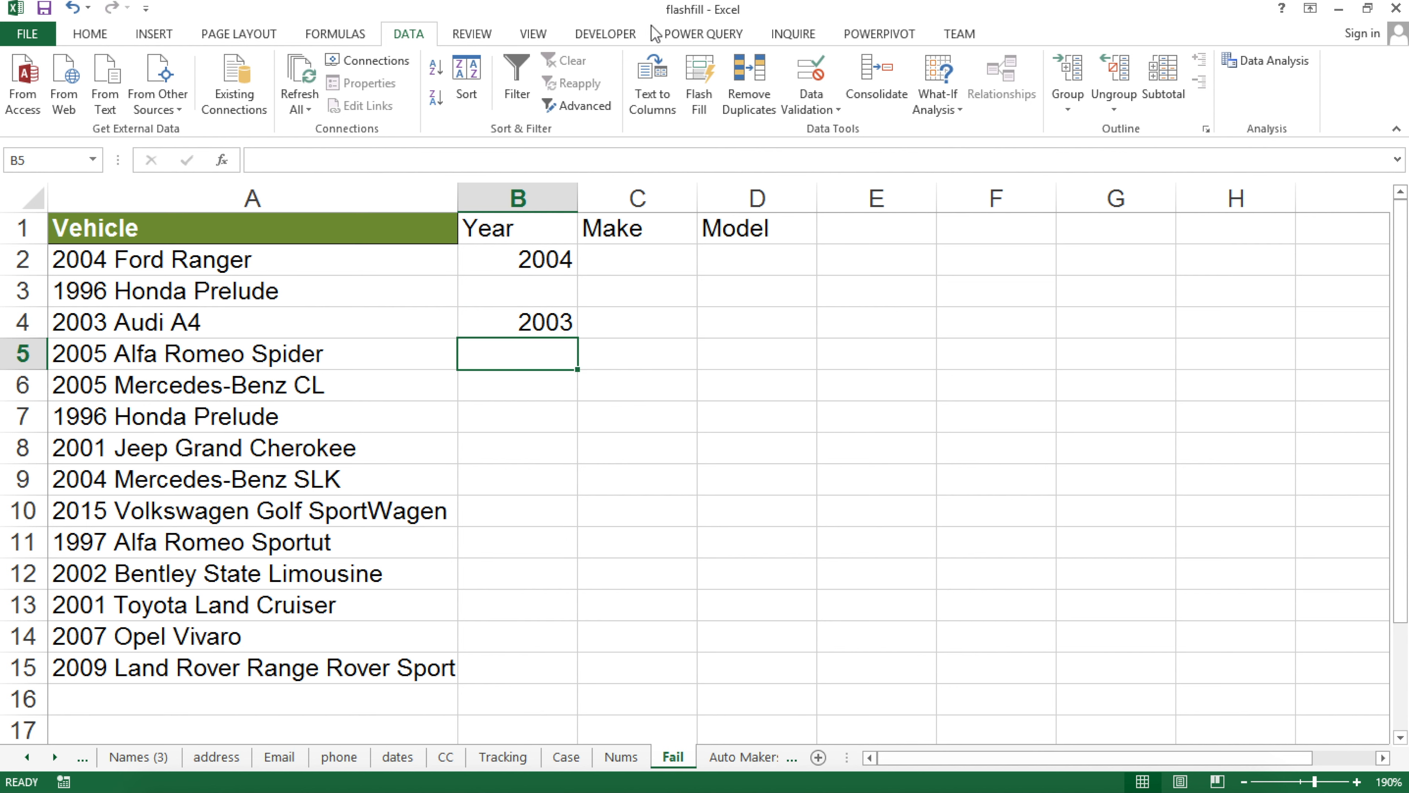
{"action": "left_click", "coordinate": [697, 99]}
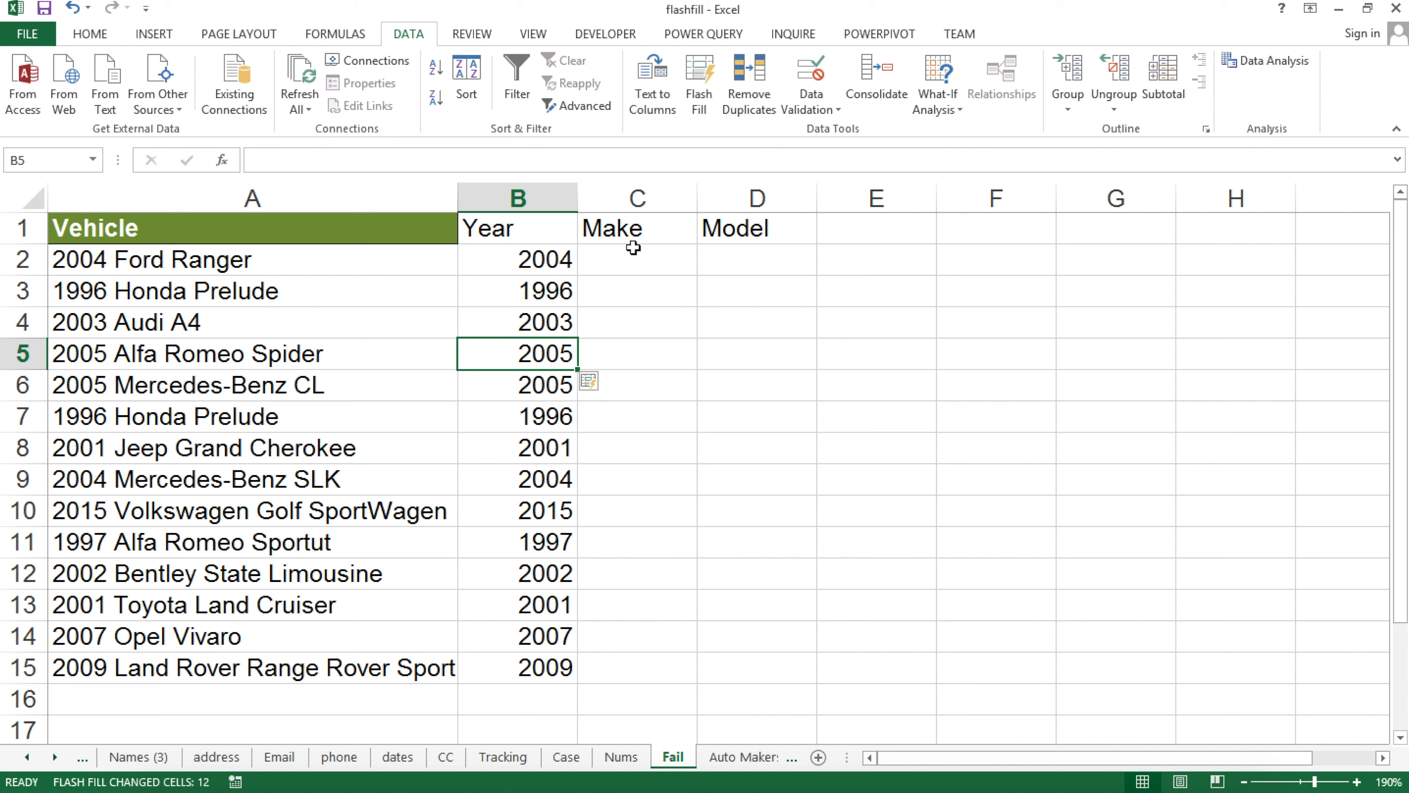
Enter Ford in C2, flash-fill the makes, then undo the single-word results
{"action": "left_click", "coordinate": [635, 260]}
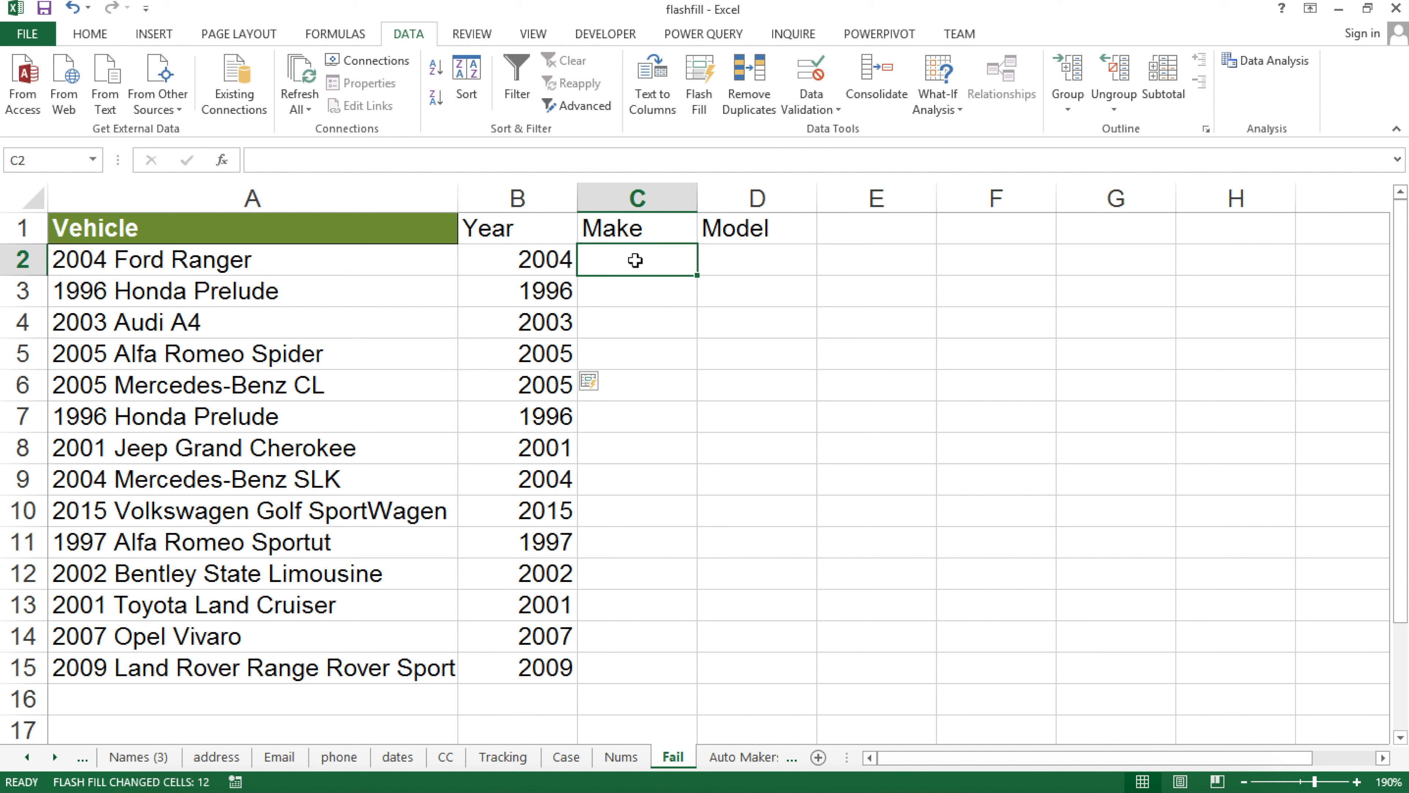
{"action": "type", "text": "F"}
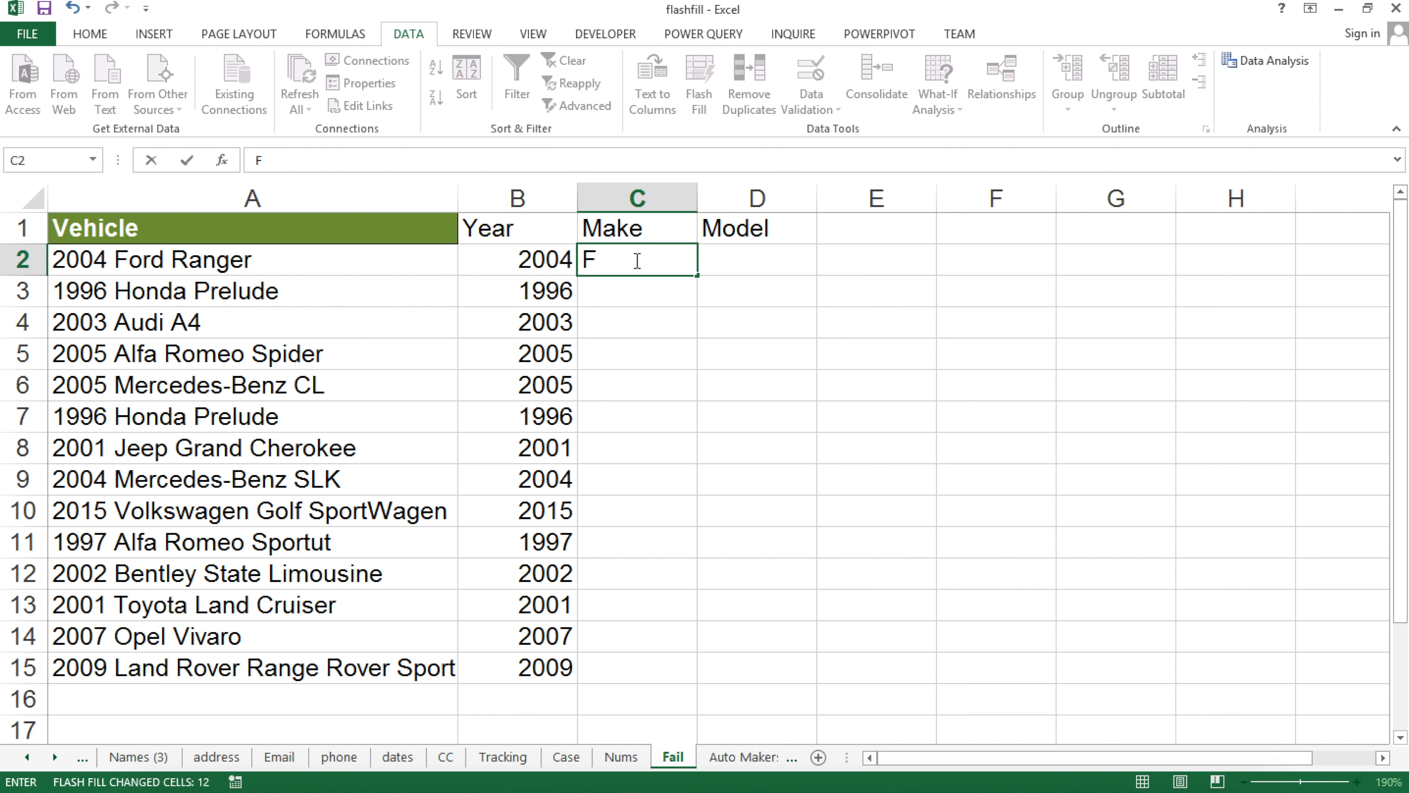
{"action": "type", "text": "ord"}
{"action": "key", "text": "Return"}
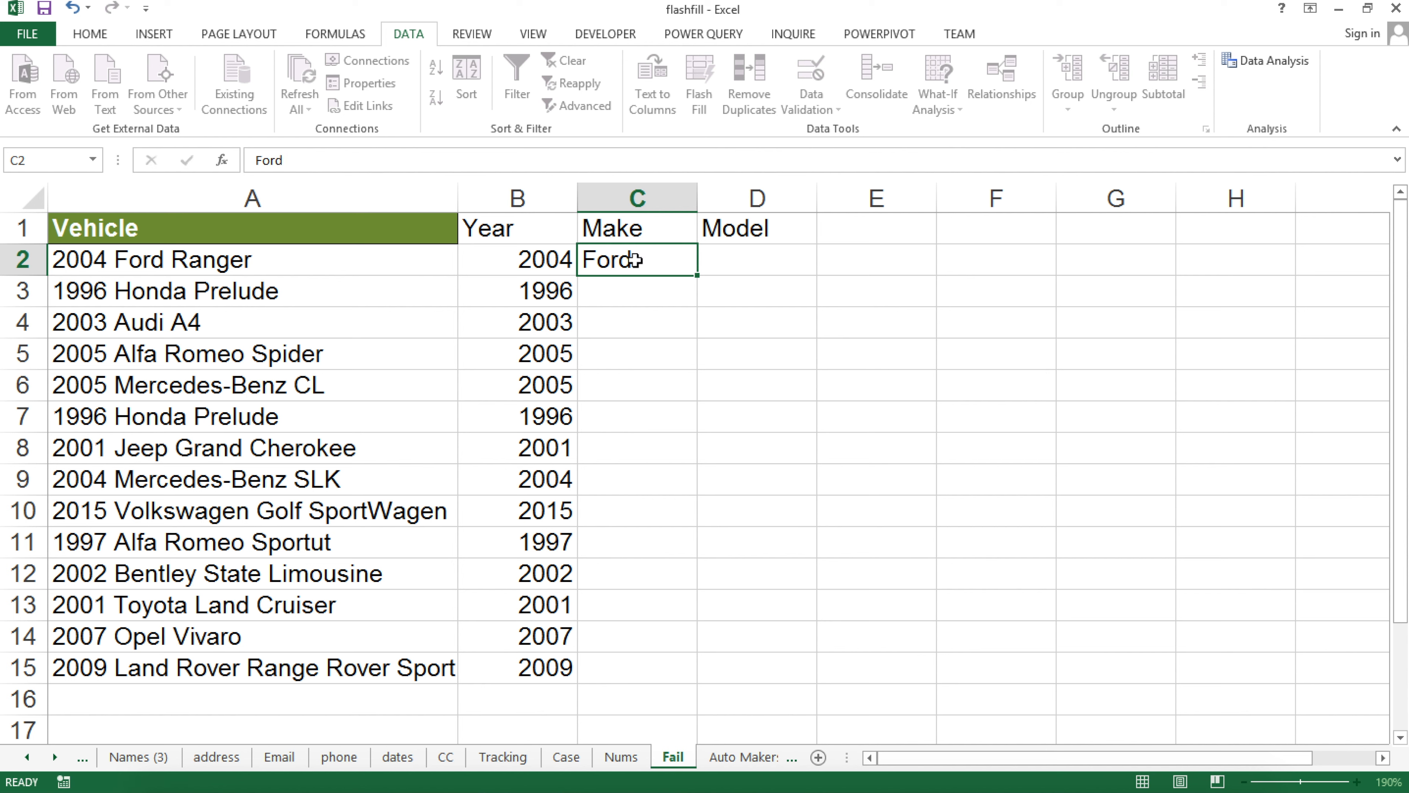
{"action": "left_click", "coordinate": [704, 104]}
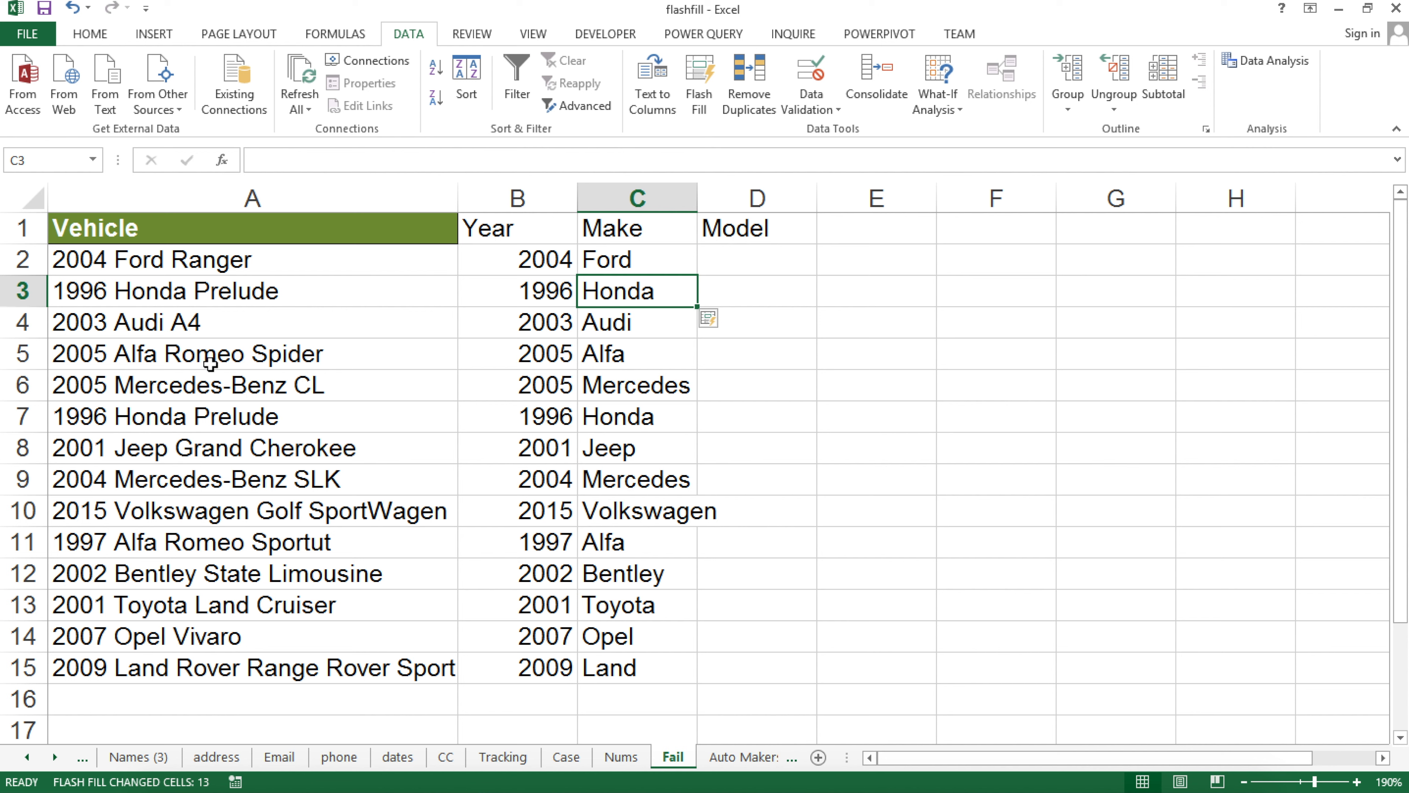
{"action": "left_click", "coordinate": [132, 353]}
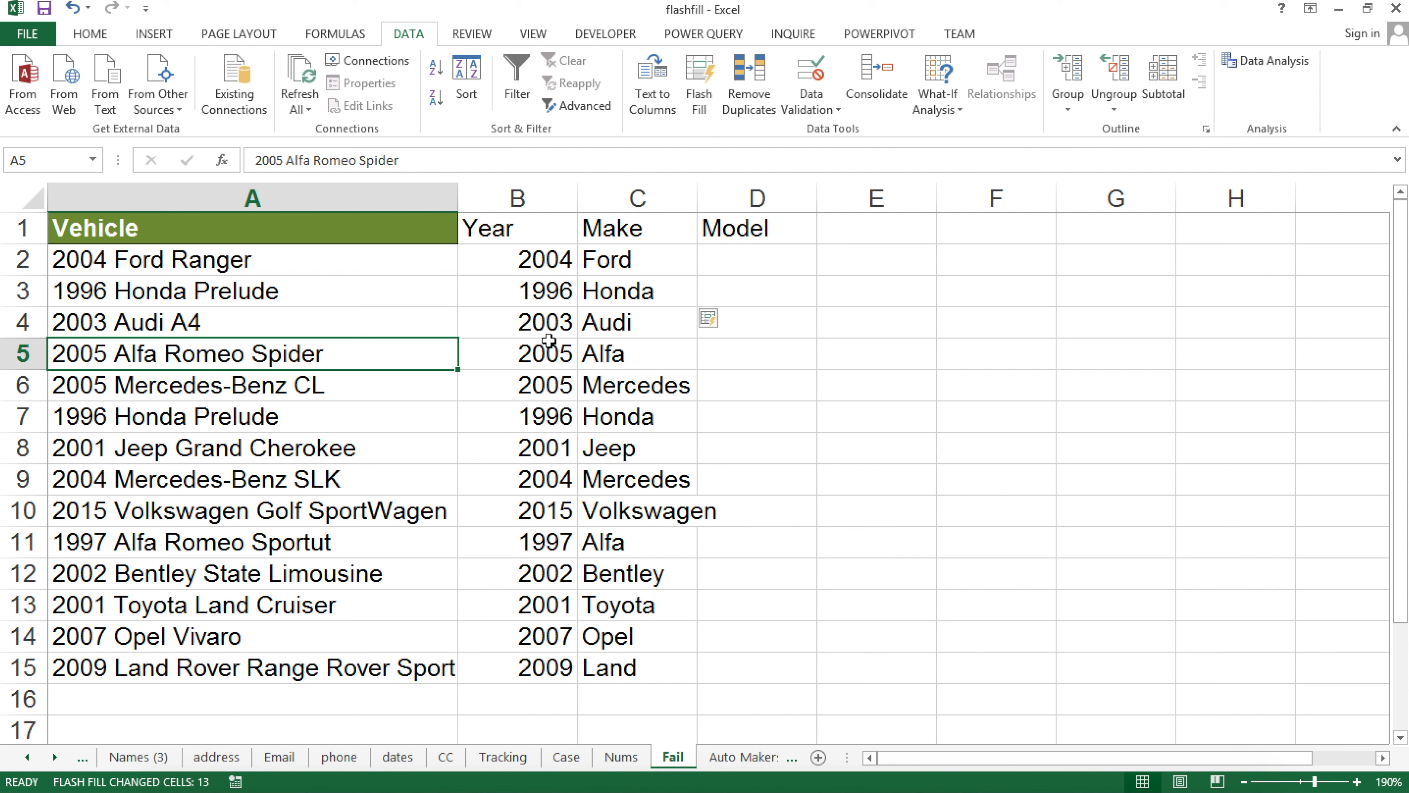
{"action": "key", "text": "ctrl+z"}
Add Alfa Romeo in C5, flash-fill again, spot the wrong 'Jeep Grand' and undo
{"action": "left_click", "coordinate": [628, 357]}
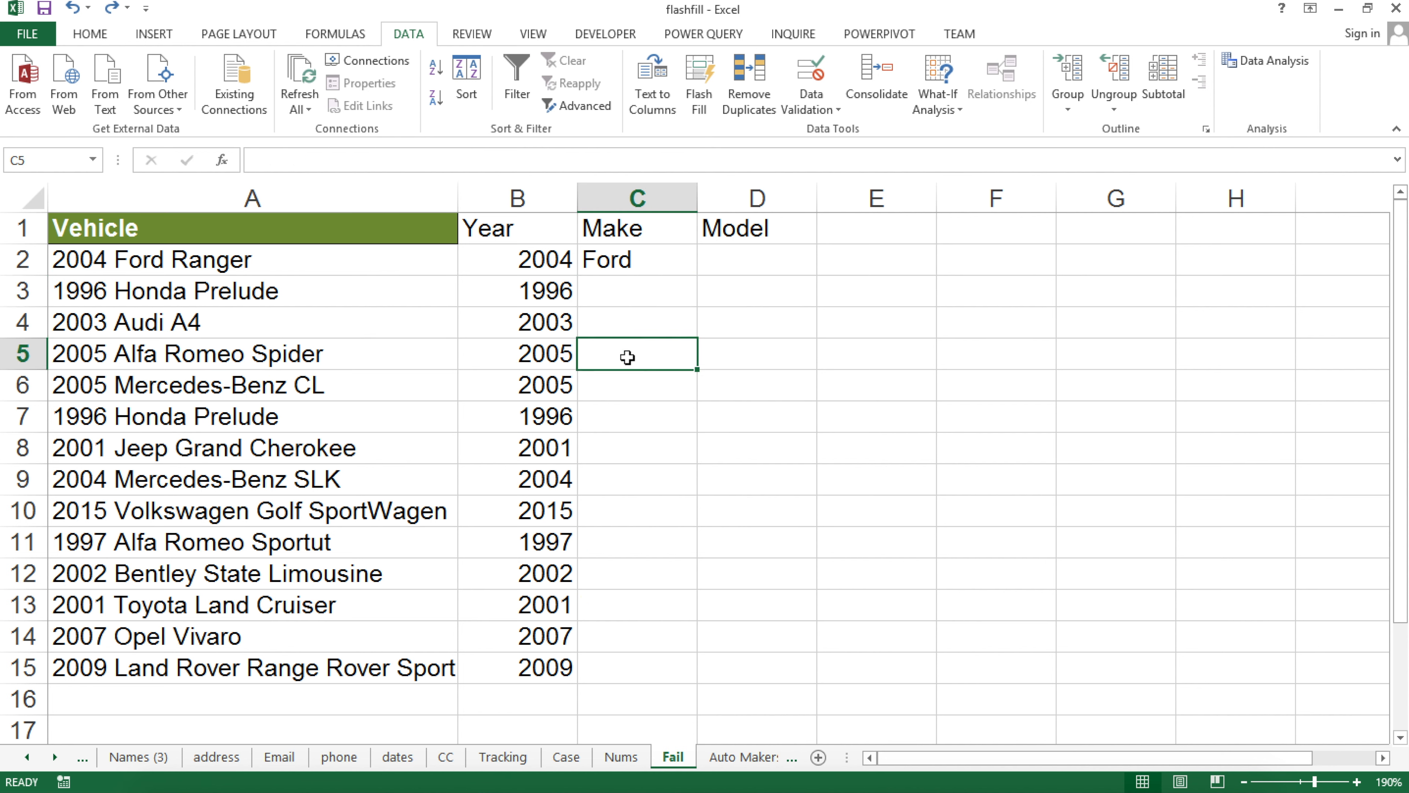
{"action": "type", "text": "Alfa"}
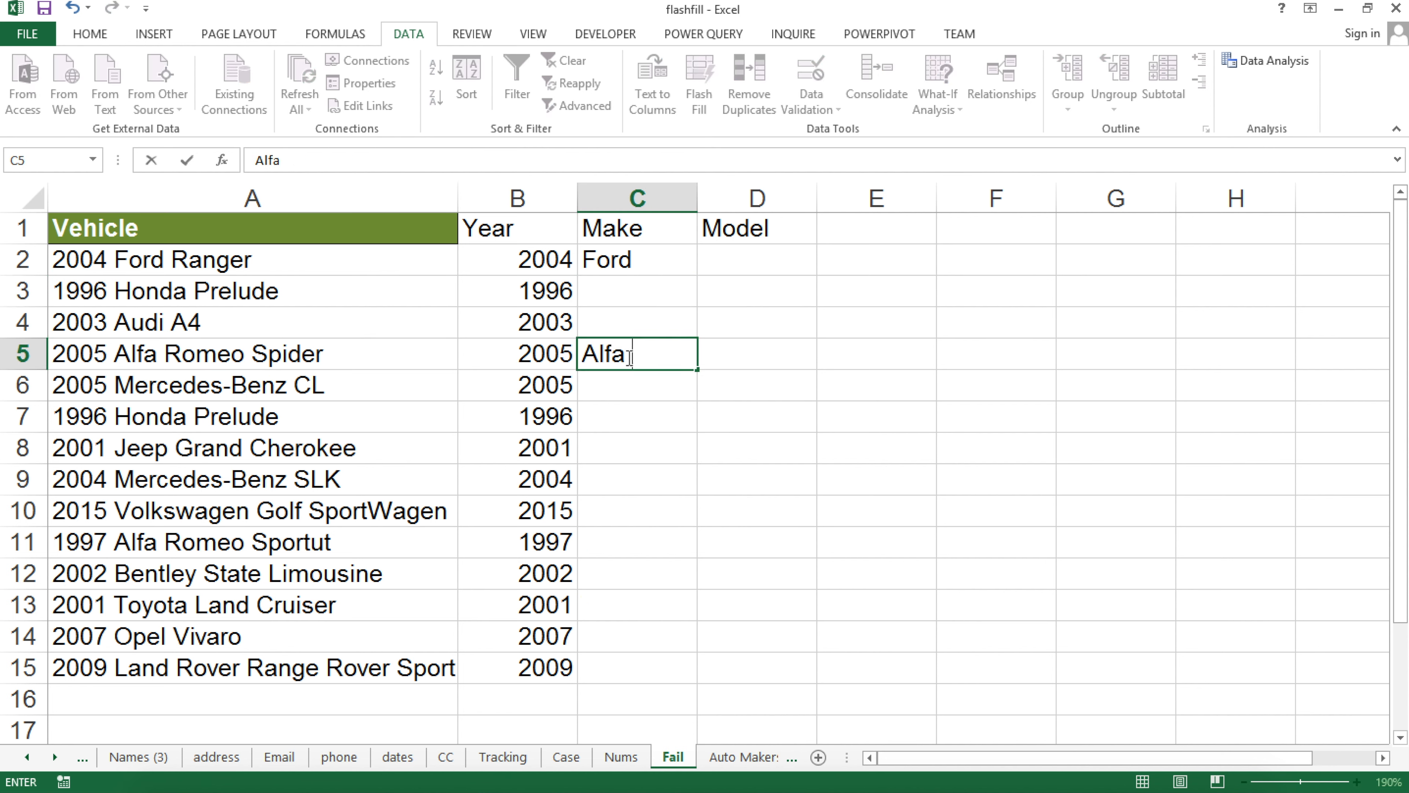
{"action": "type", "text": " Romeo"}
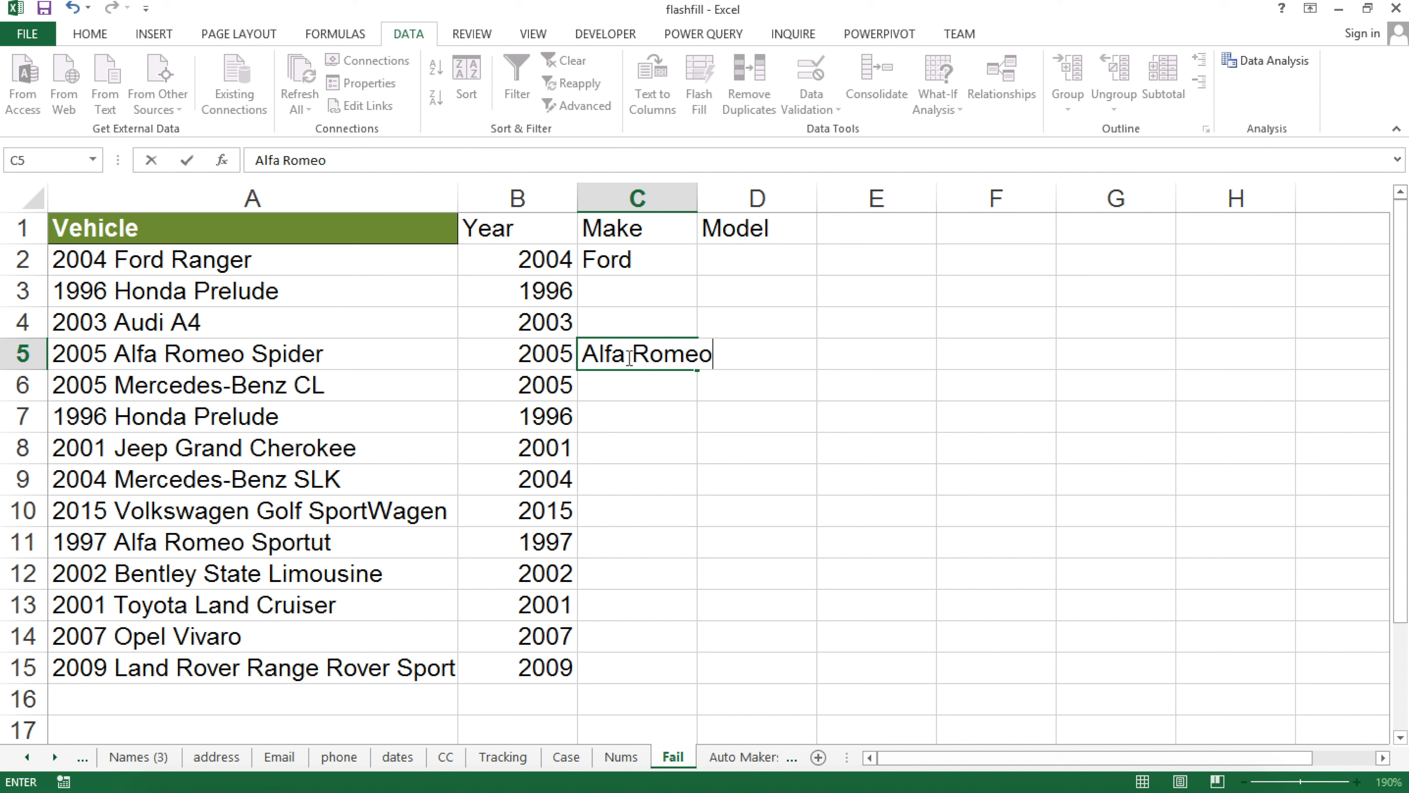
{"action": "key", "text": "Return"}
{"action": "left_click", "coordinate": [701, 103]}
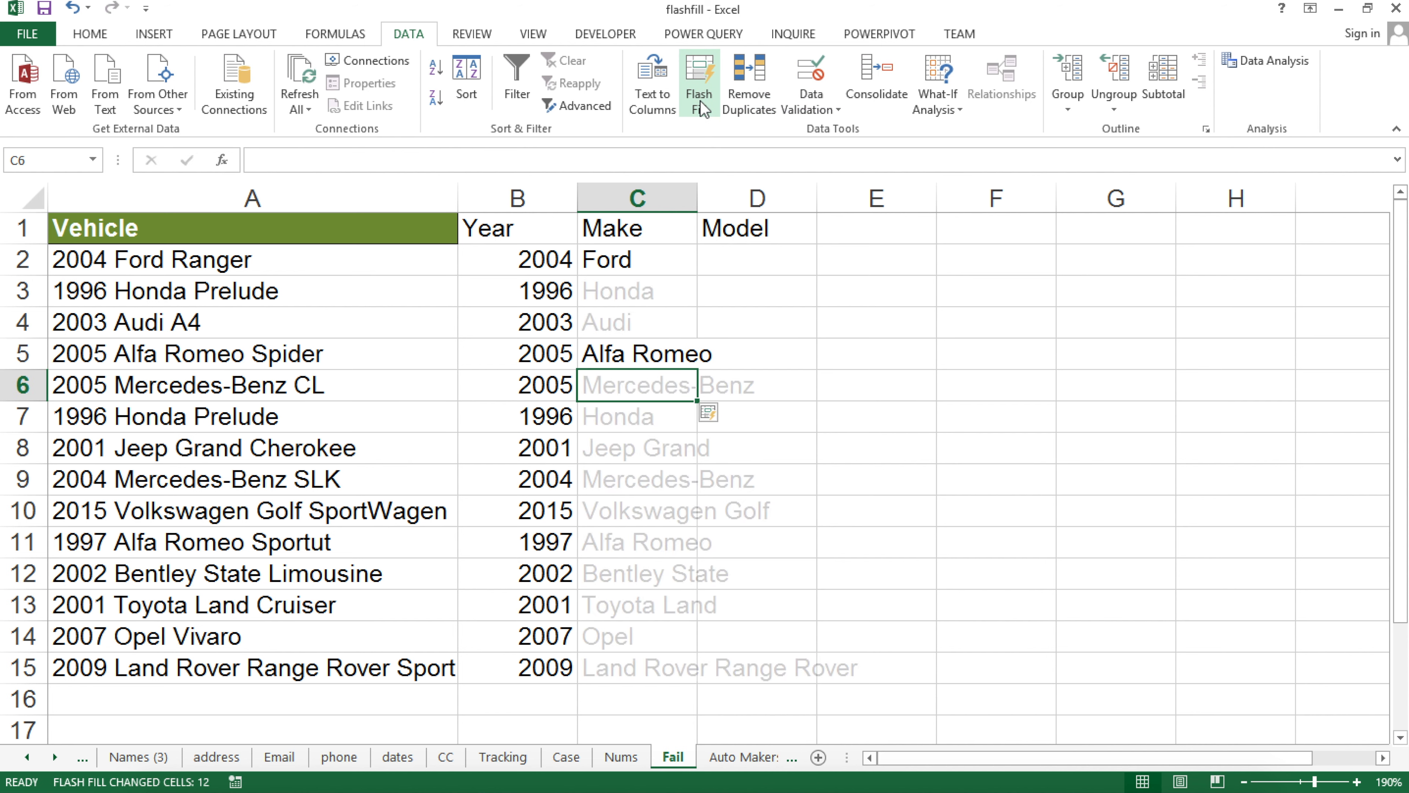
{"action": "left_click", "coordinate": [627, 351]}
{"action": "left_click", "coordinate": [636, 379]}
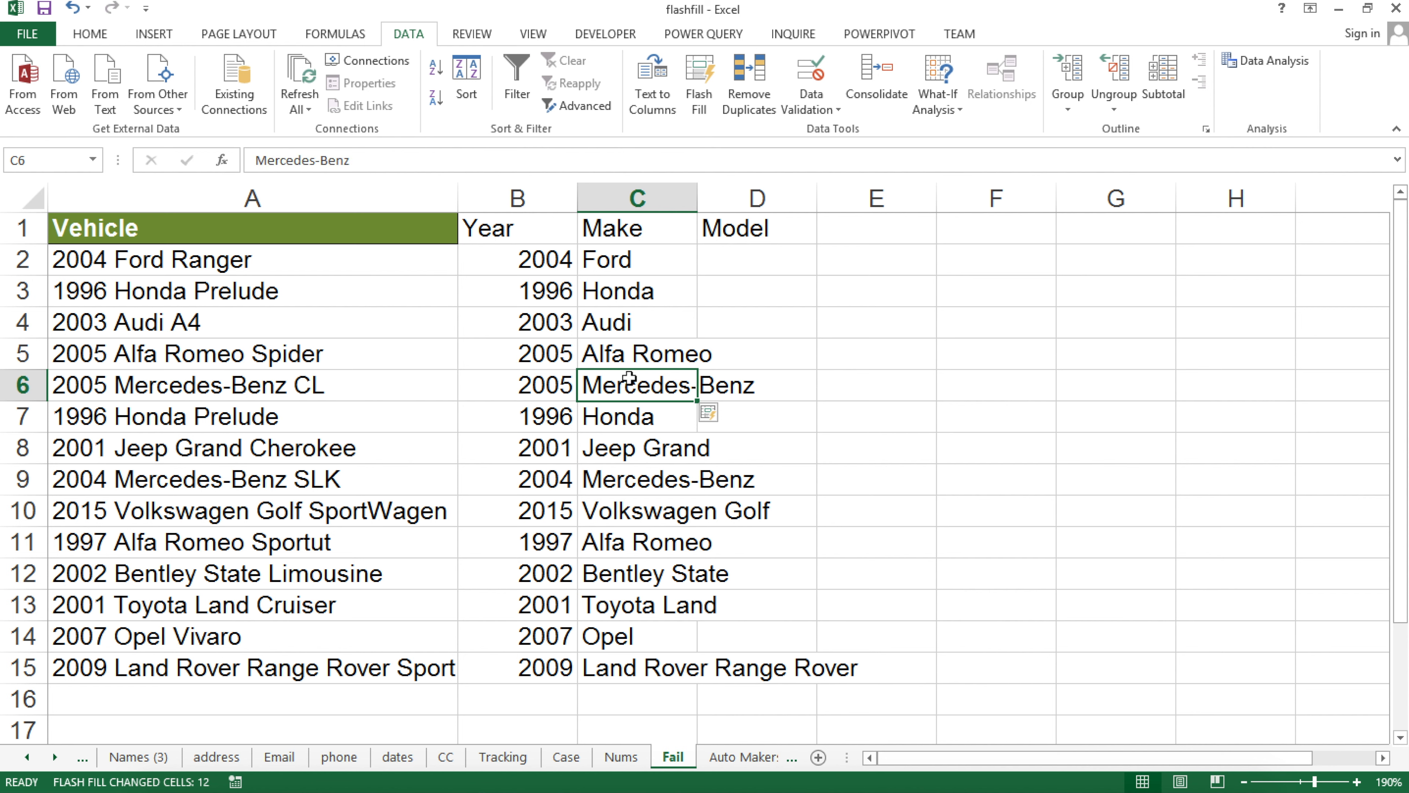
{"action": "left_click", "coordinate": [642, 453]}
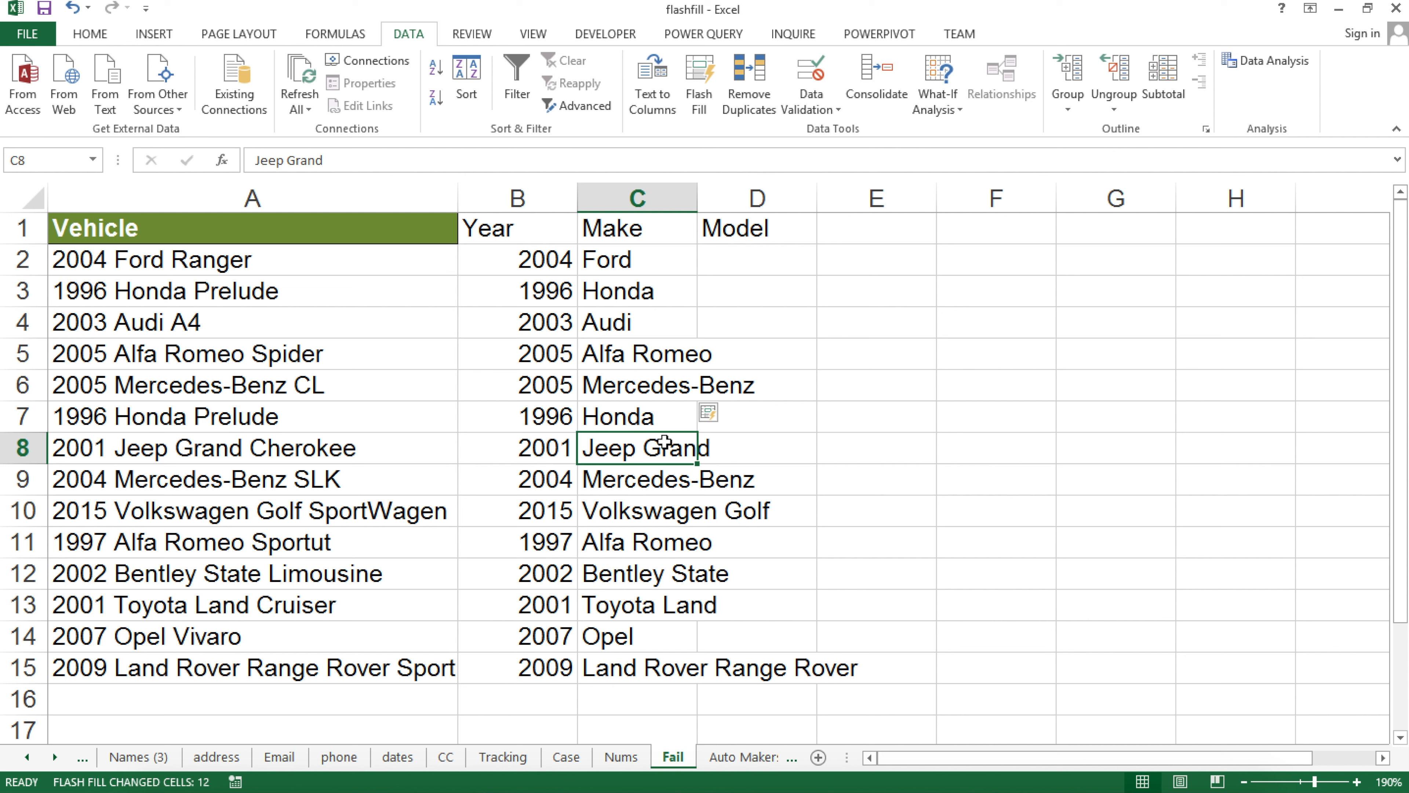
{"action": "key", "text": "ctrl+z"}
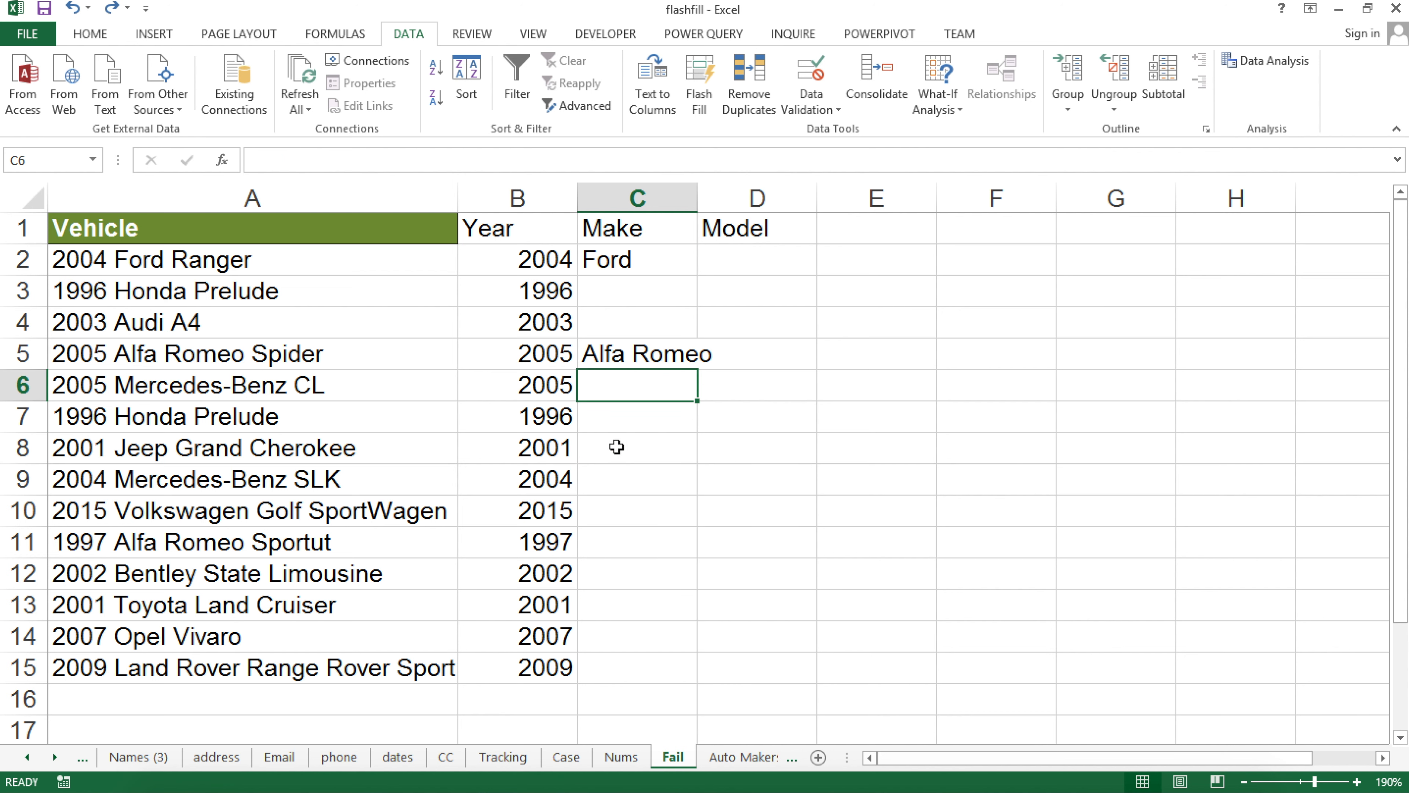
Add Jeep in C8 and retry Flash Fill, dismissing the no-pattern warning
{"action": "left_click", "coordinate": [618, 447]}
{"action": "type", "text": "Jeep"}
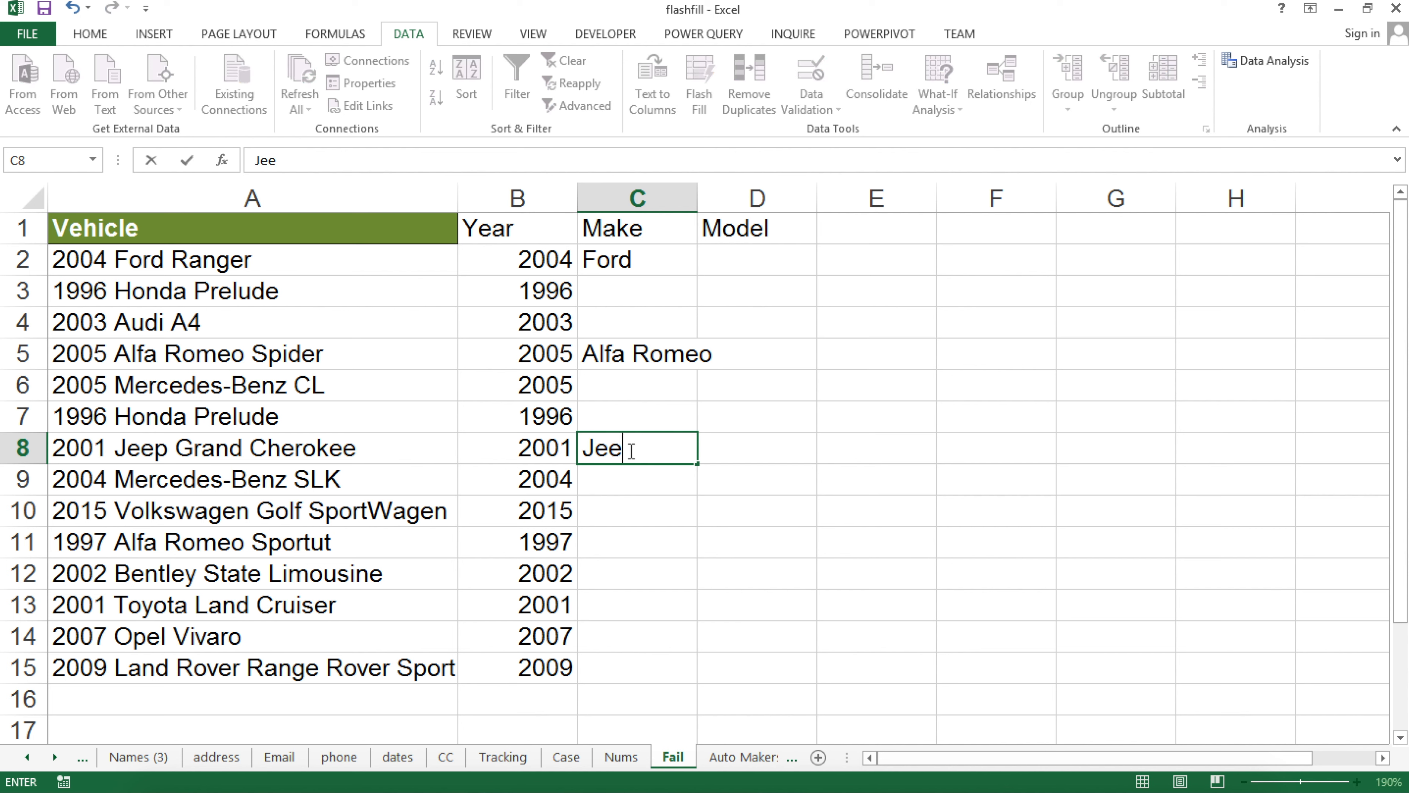
{"action": "key", "text": "Return"}
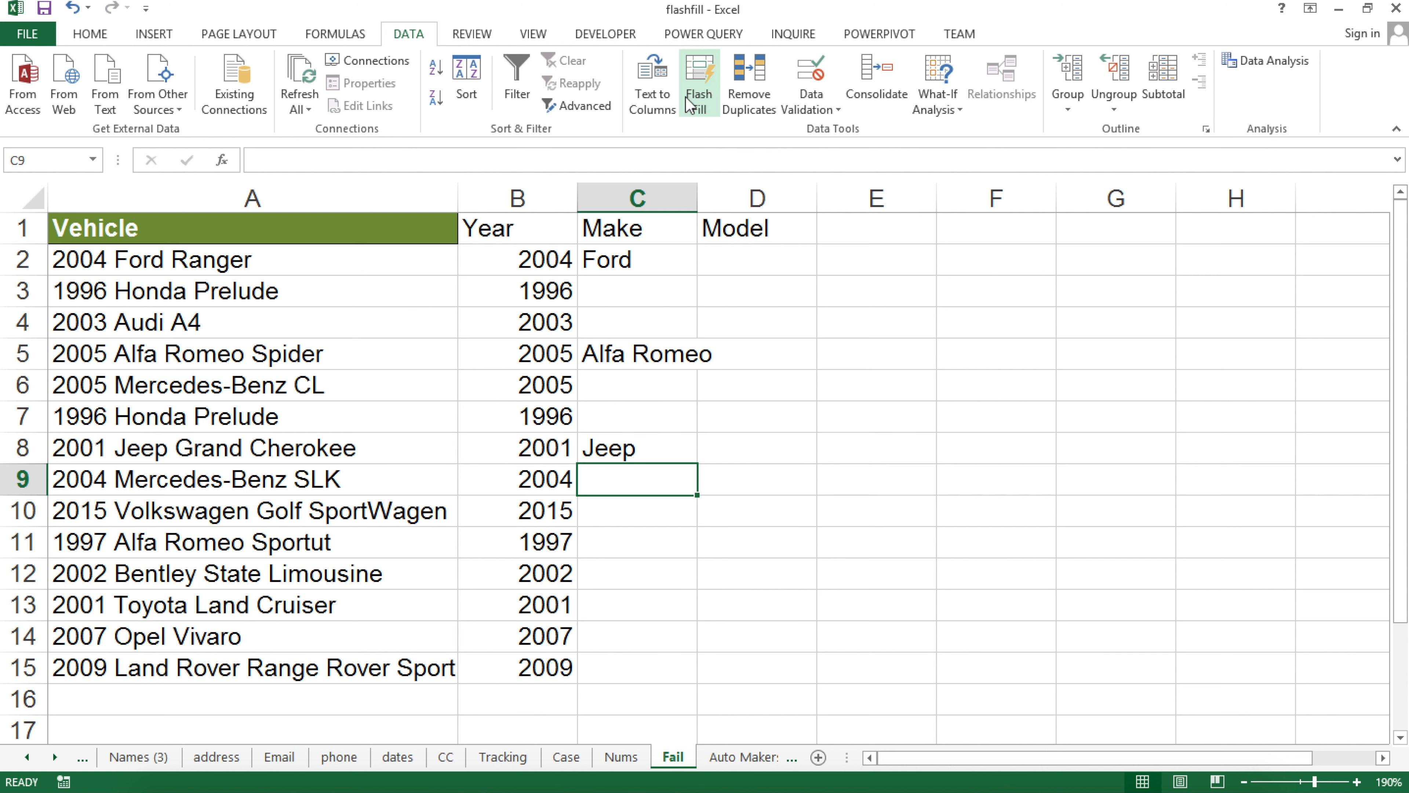
{"action": "left_click", "coordinate": [696, 91]}
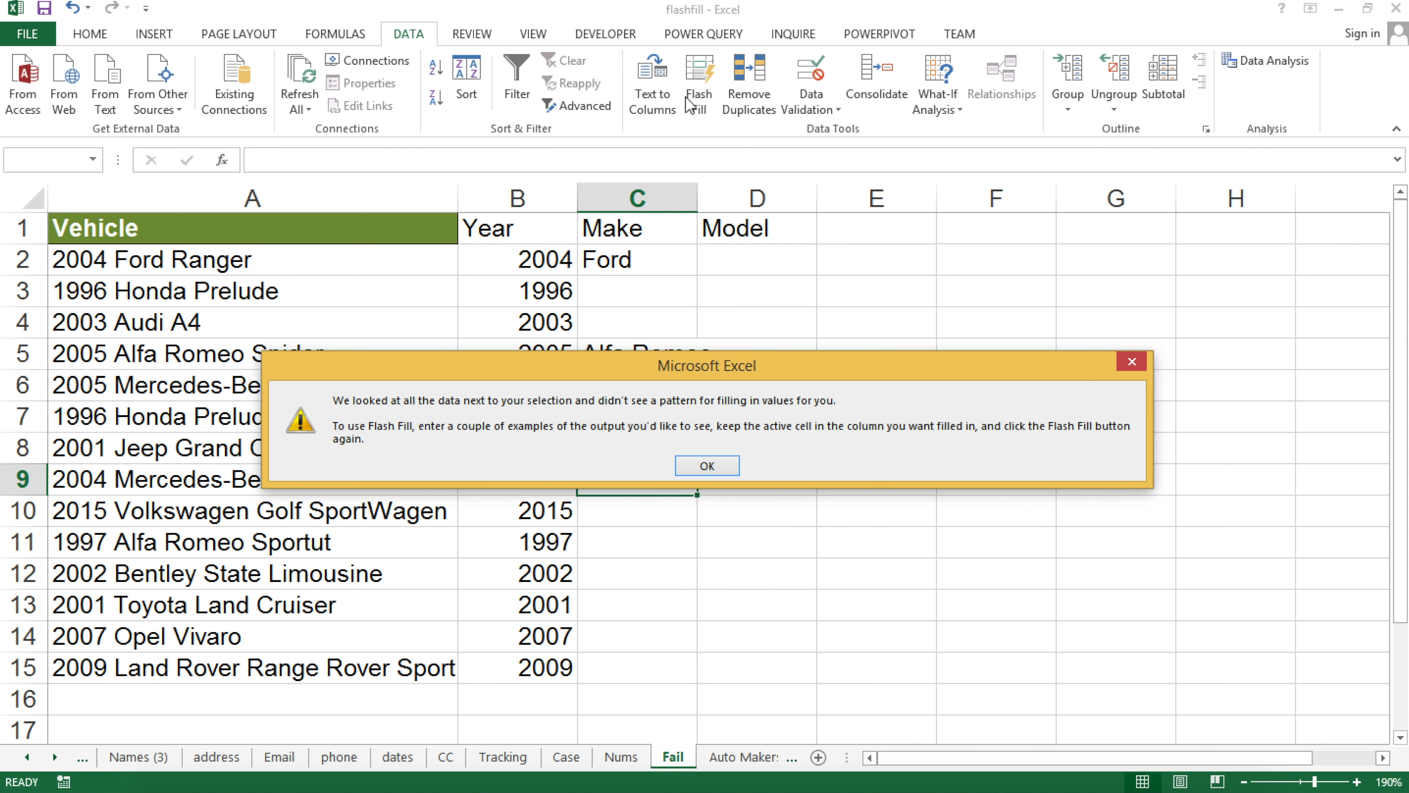
{"action": "left_click", "coordinate": [701, 467]}
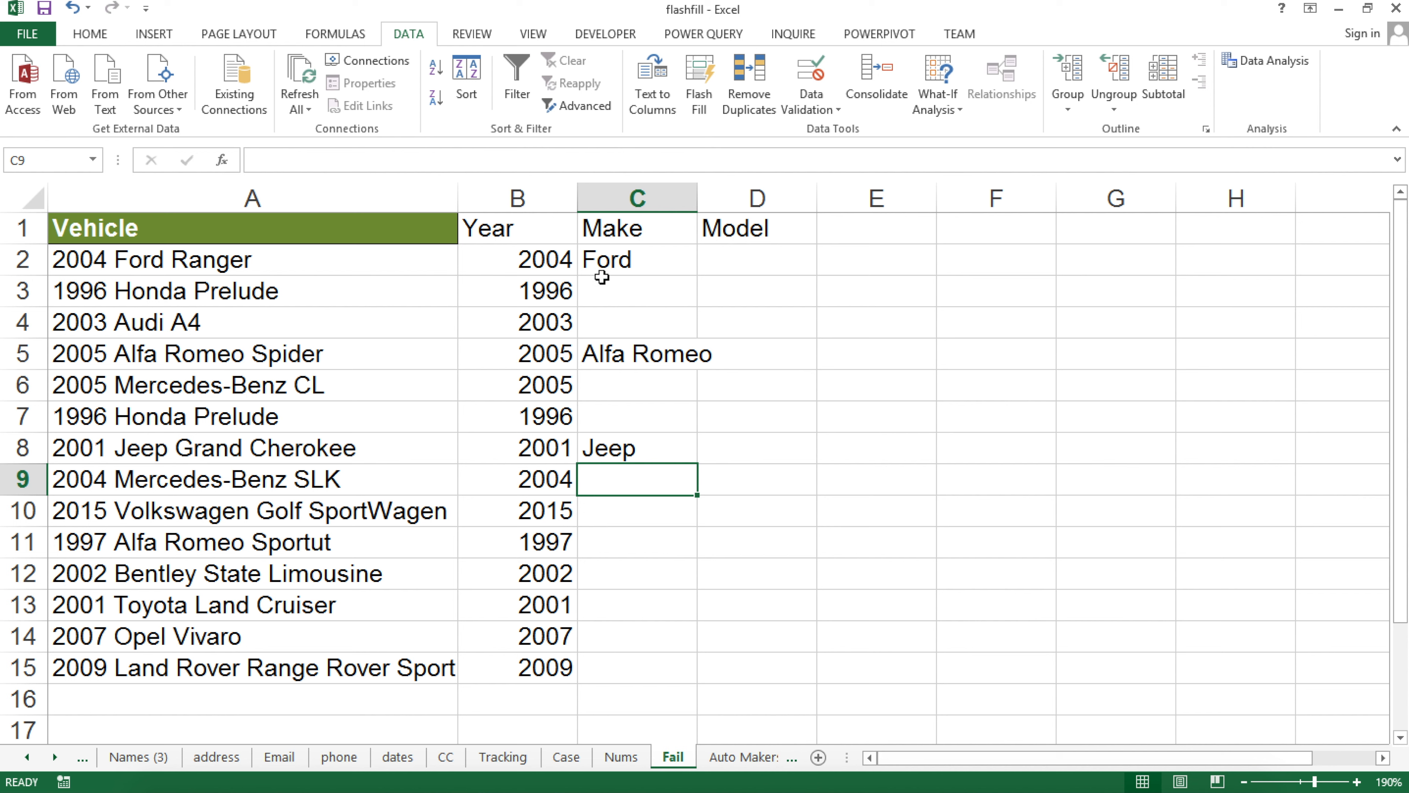
Clear the example makes from C2:C9
{"action": "left_click_drag", "start_coordinate": [629, 265], "coordinate": [645, 467]}
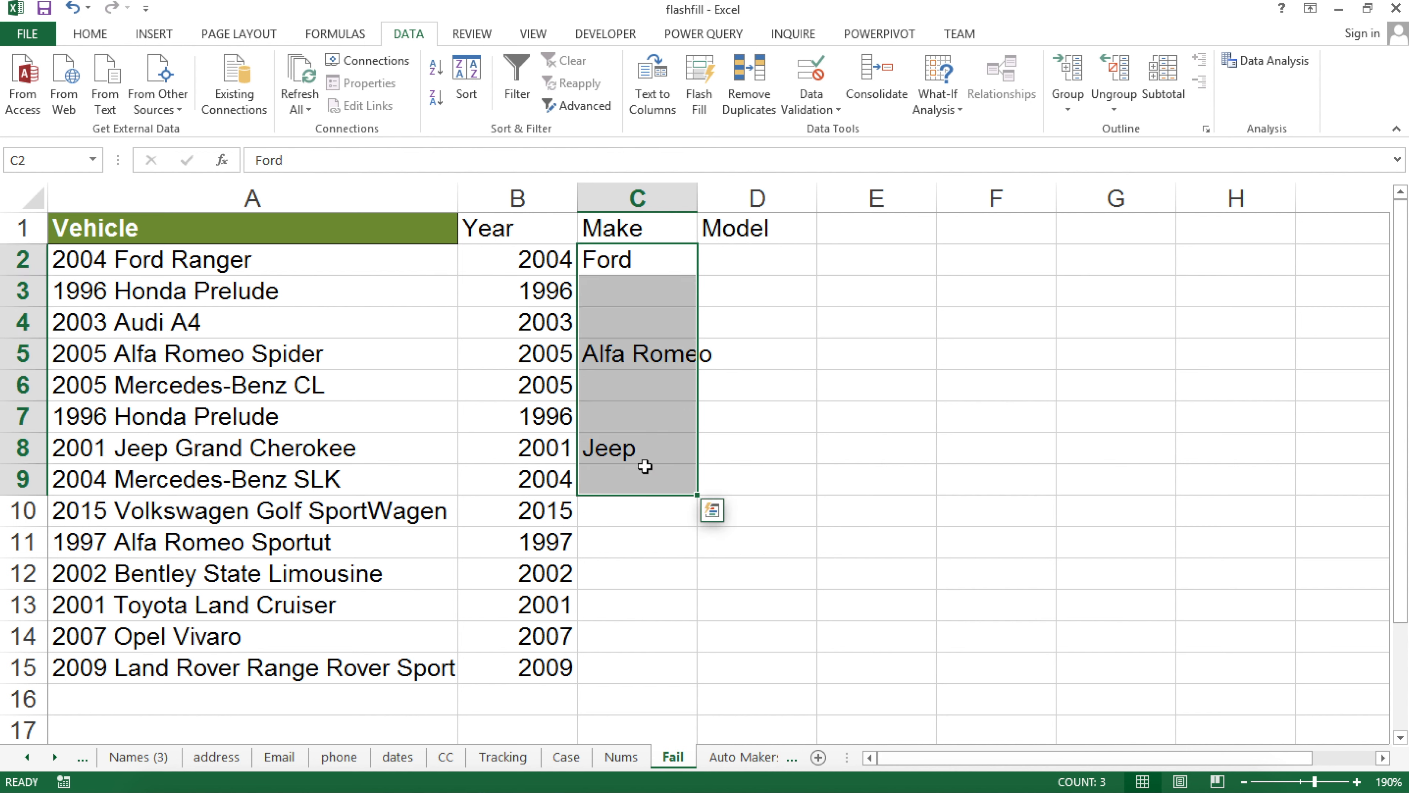
{"action": "key", "text": "Delete"}
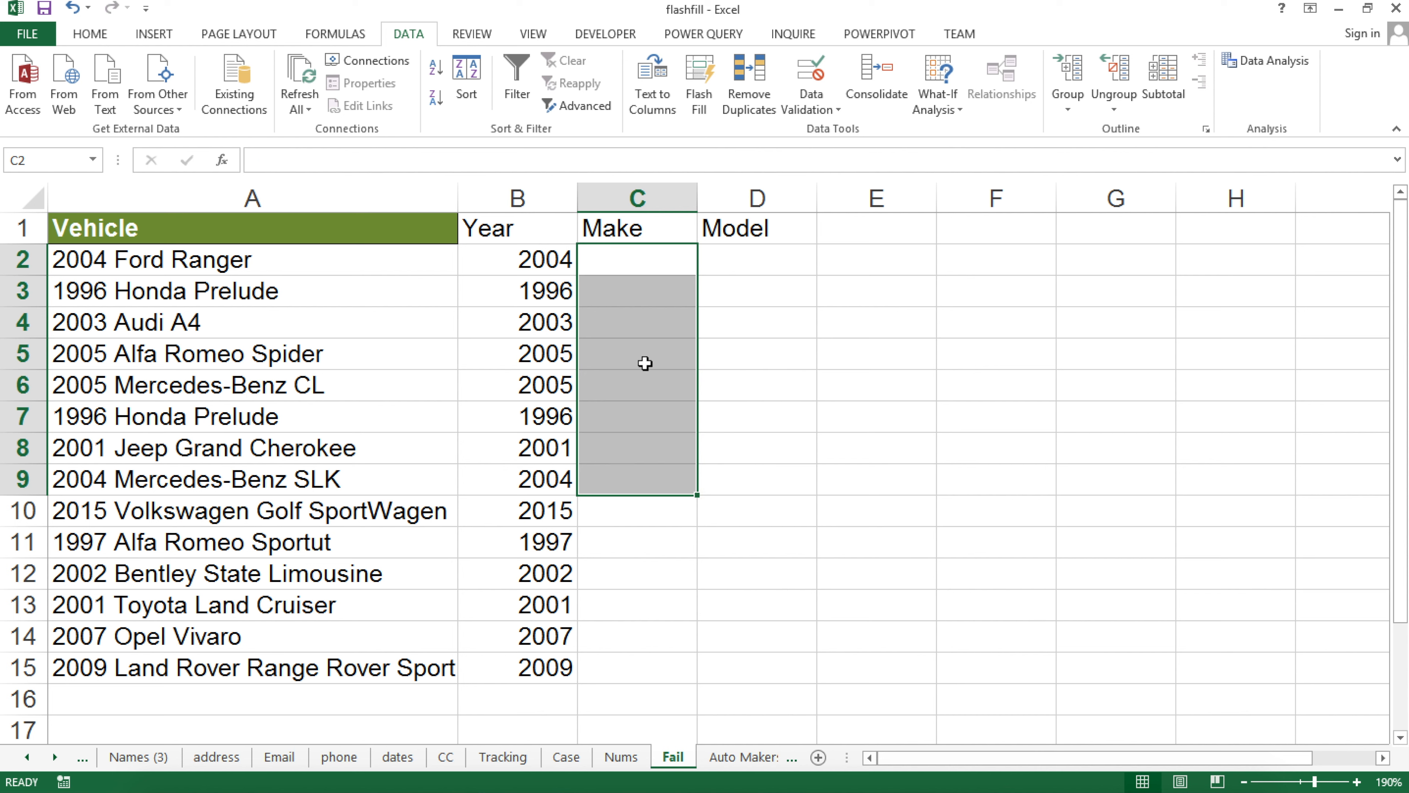
{"action": "left_click", "coordinate": [607, 252]}
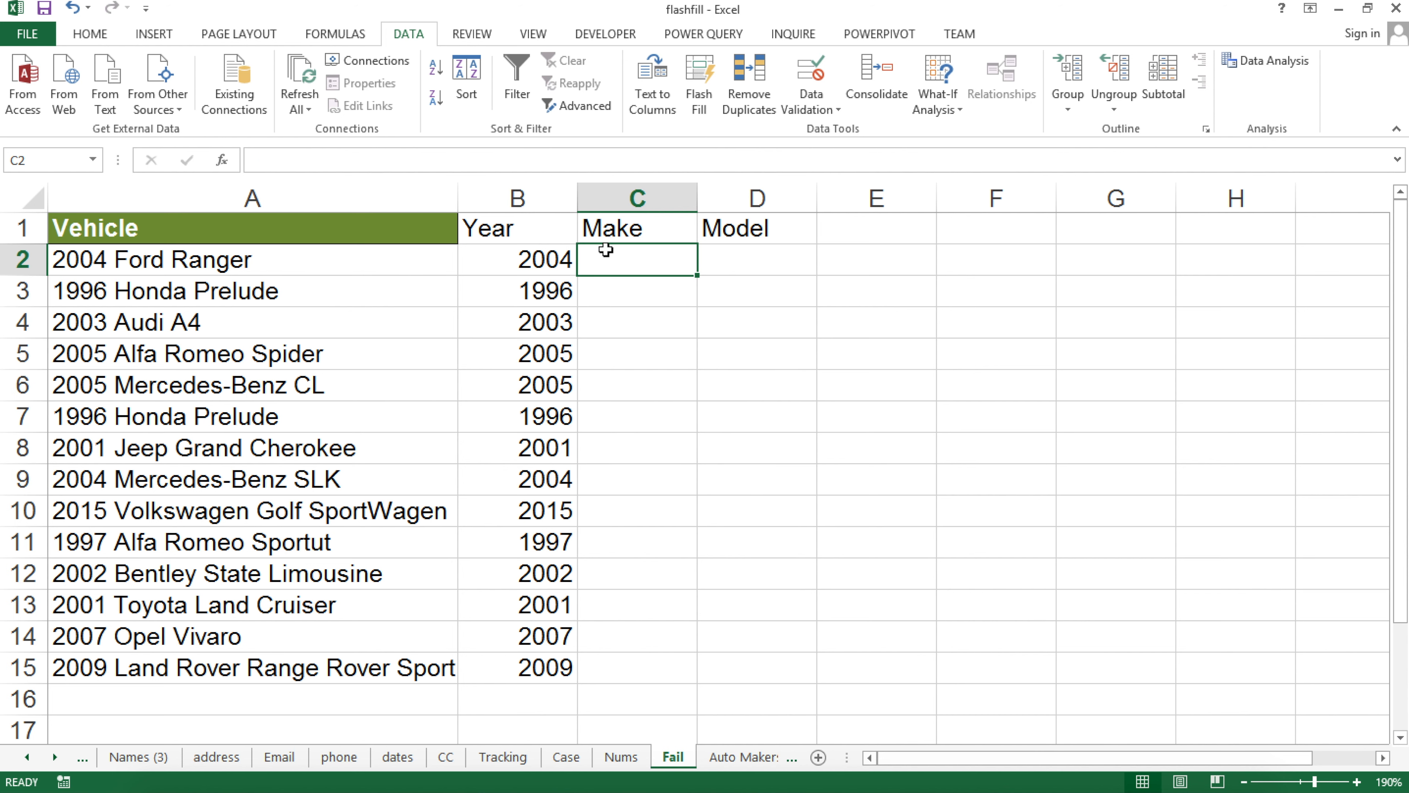
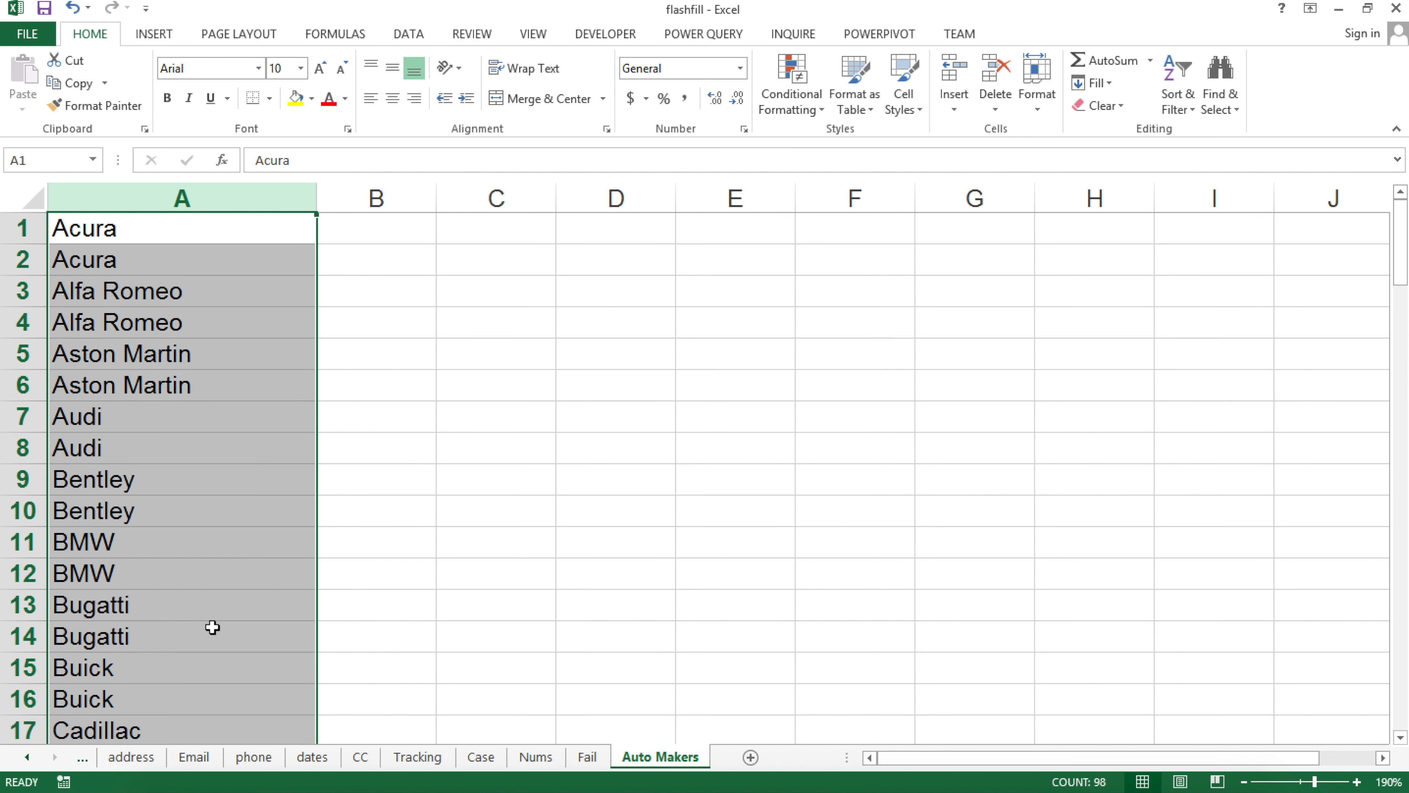
Remove duplicate maker names from column A with Data > Remove Duplicates
{"action": "left_click", "coordinate": [416, 35]}
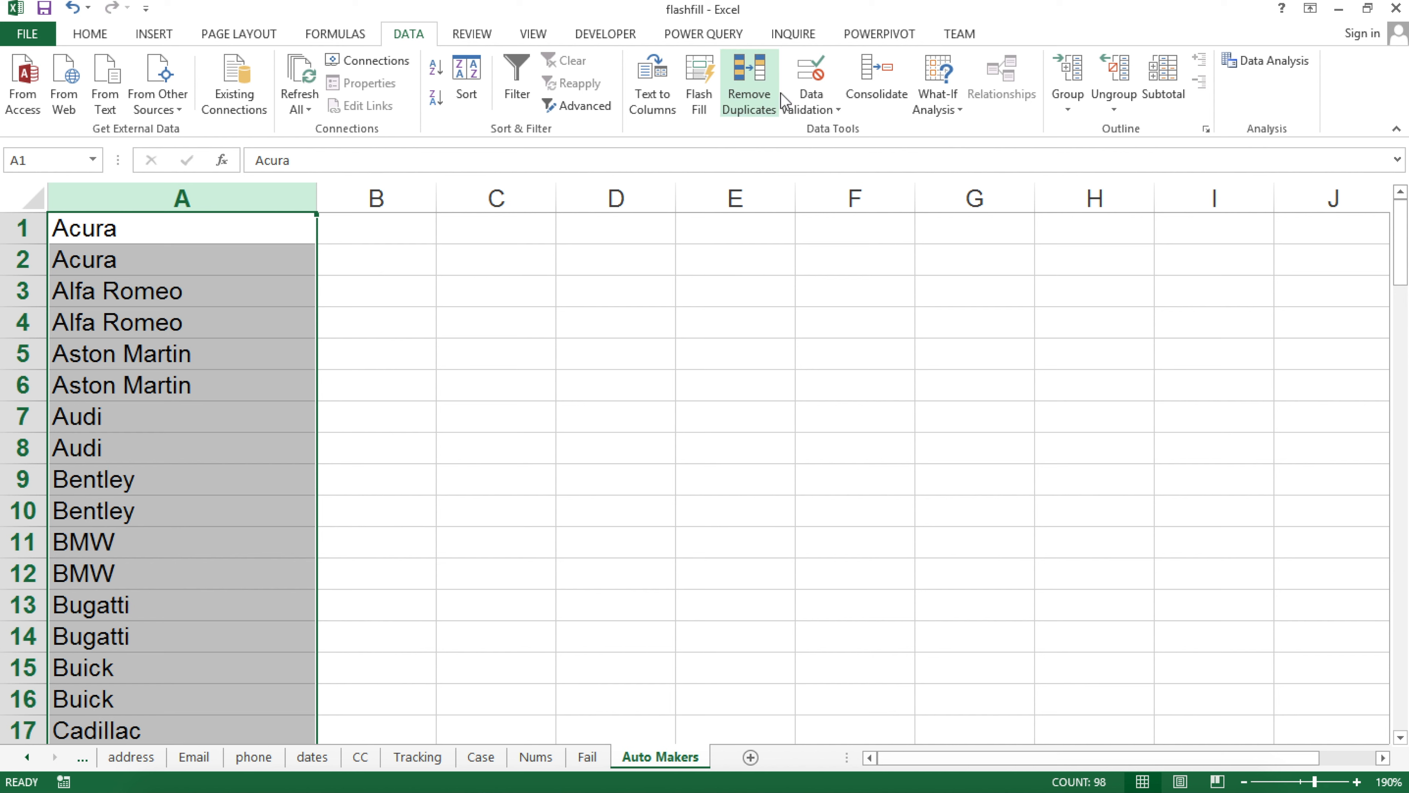
{"action": "left_click", "coordinate": [761, 103]}
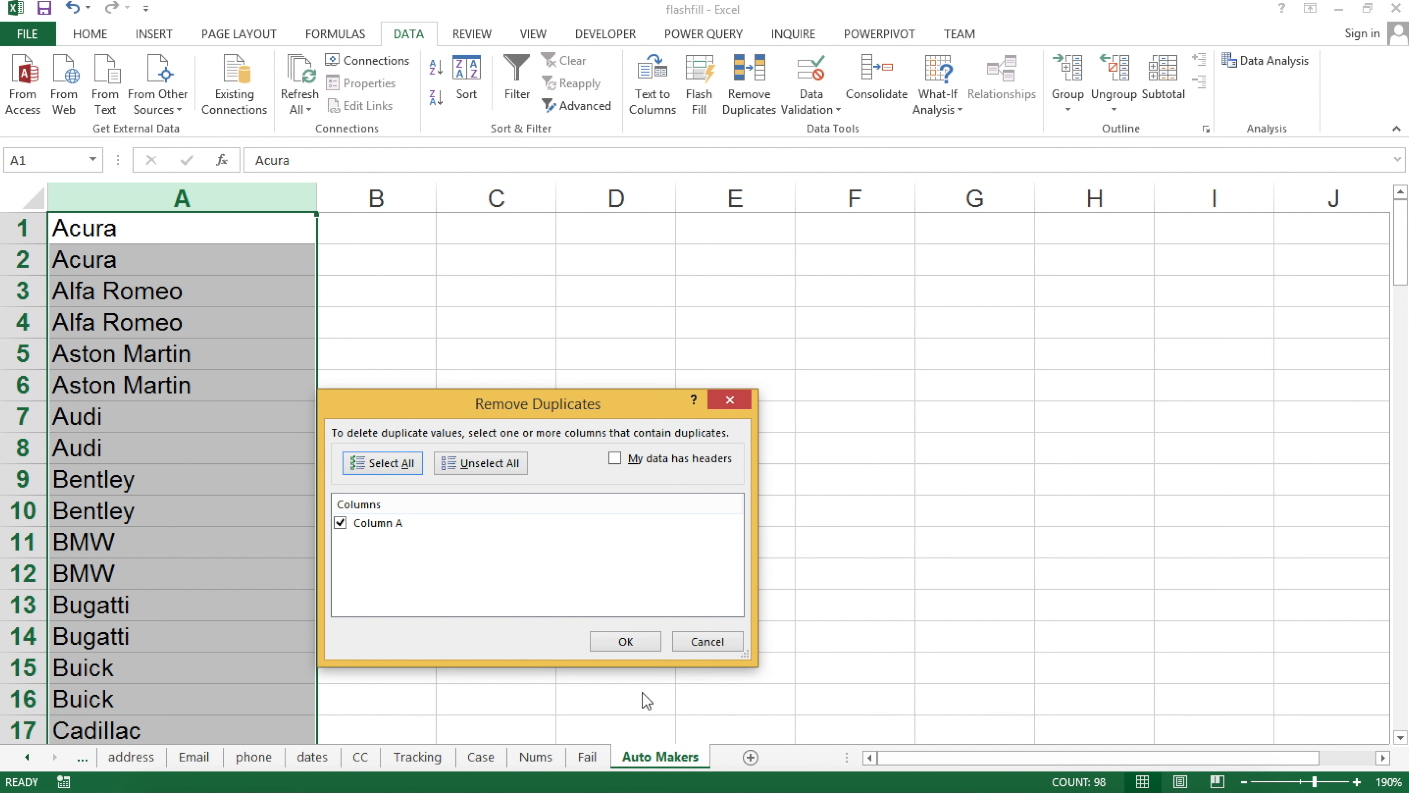
{"action": "left_click", "coordinate": [628, 645]}
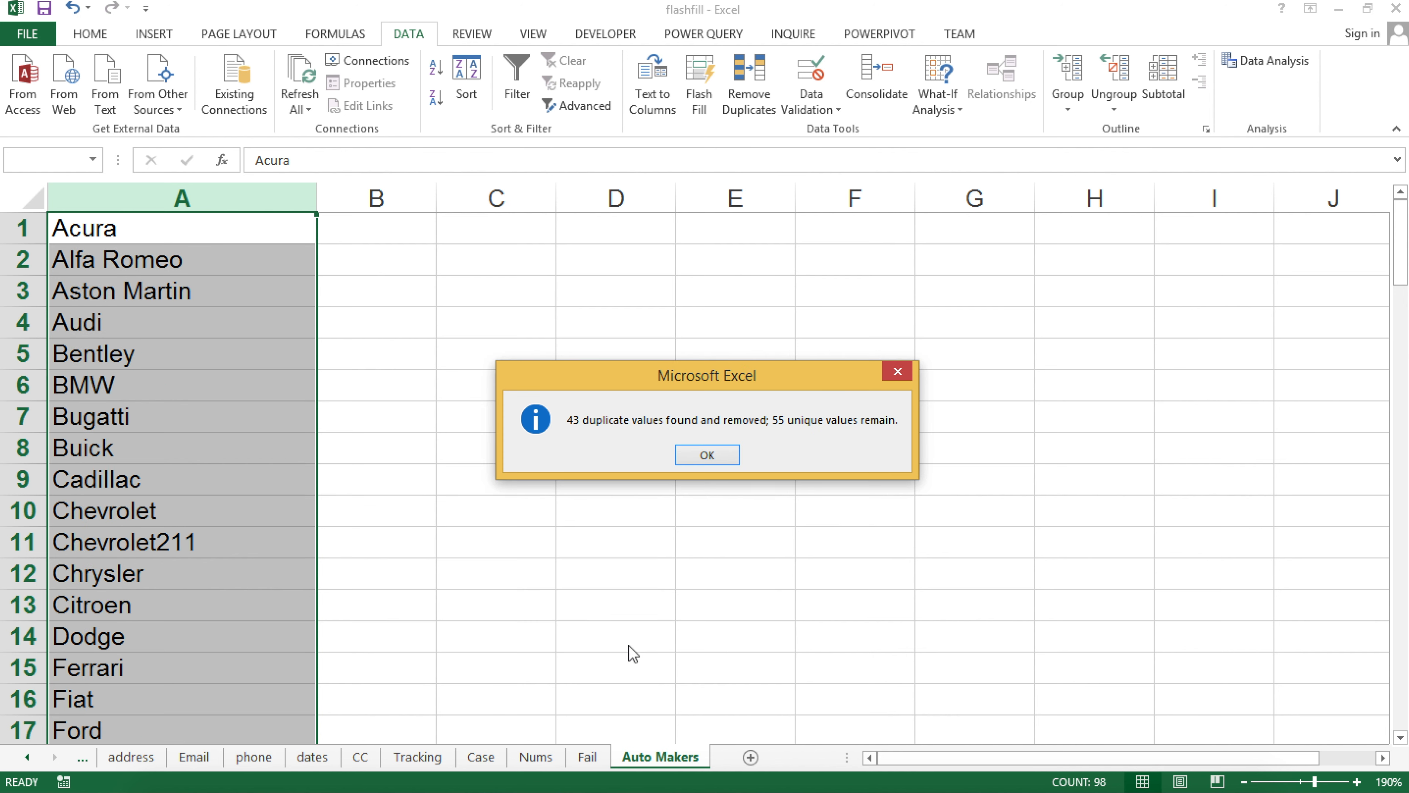
{"action": "left_click", "coordinate": [724, 456]}
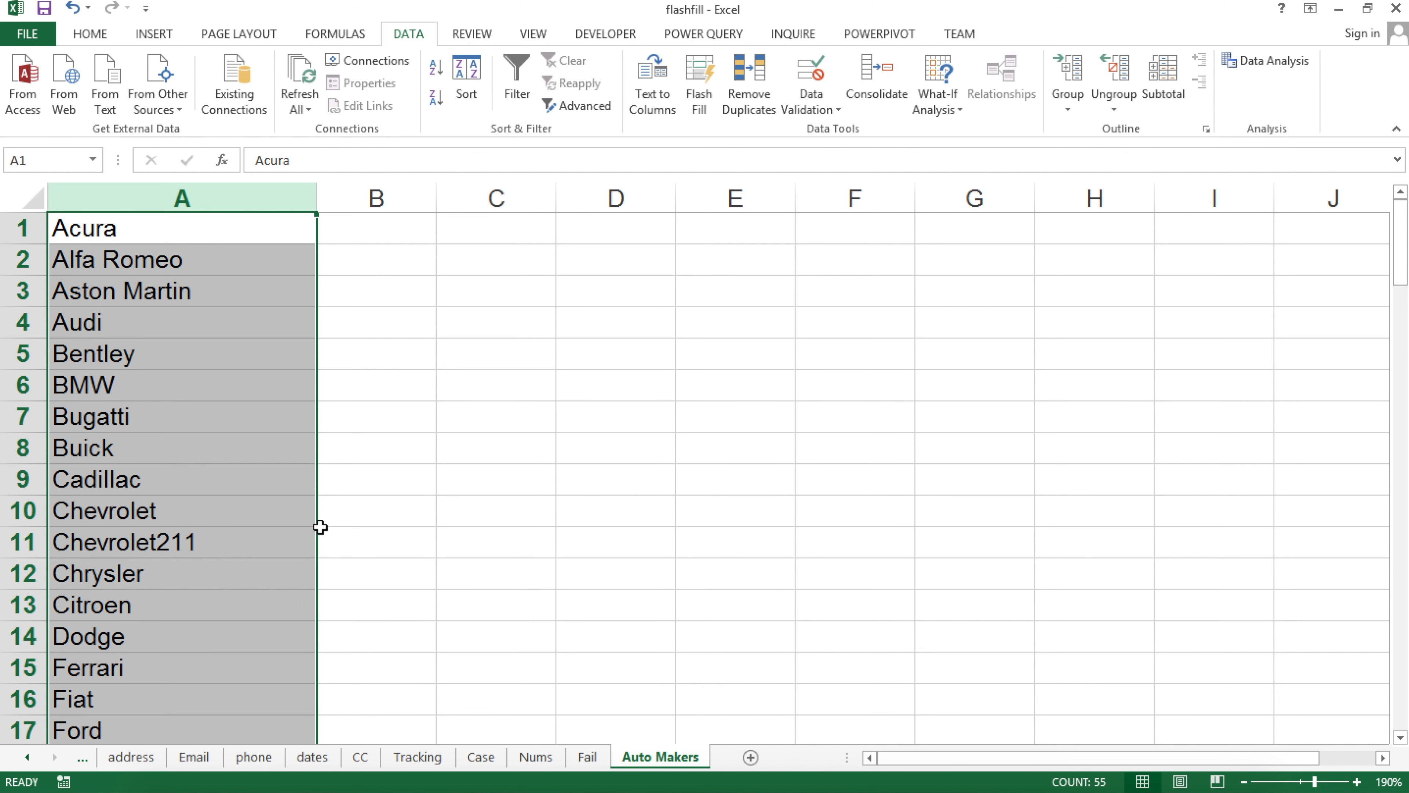
Delete row 11, which holds the stray Chevrolet211 entry
{"action": "left_click", "coordinate": [244, 545]}
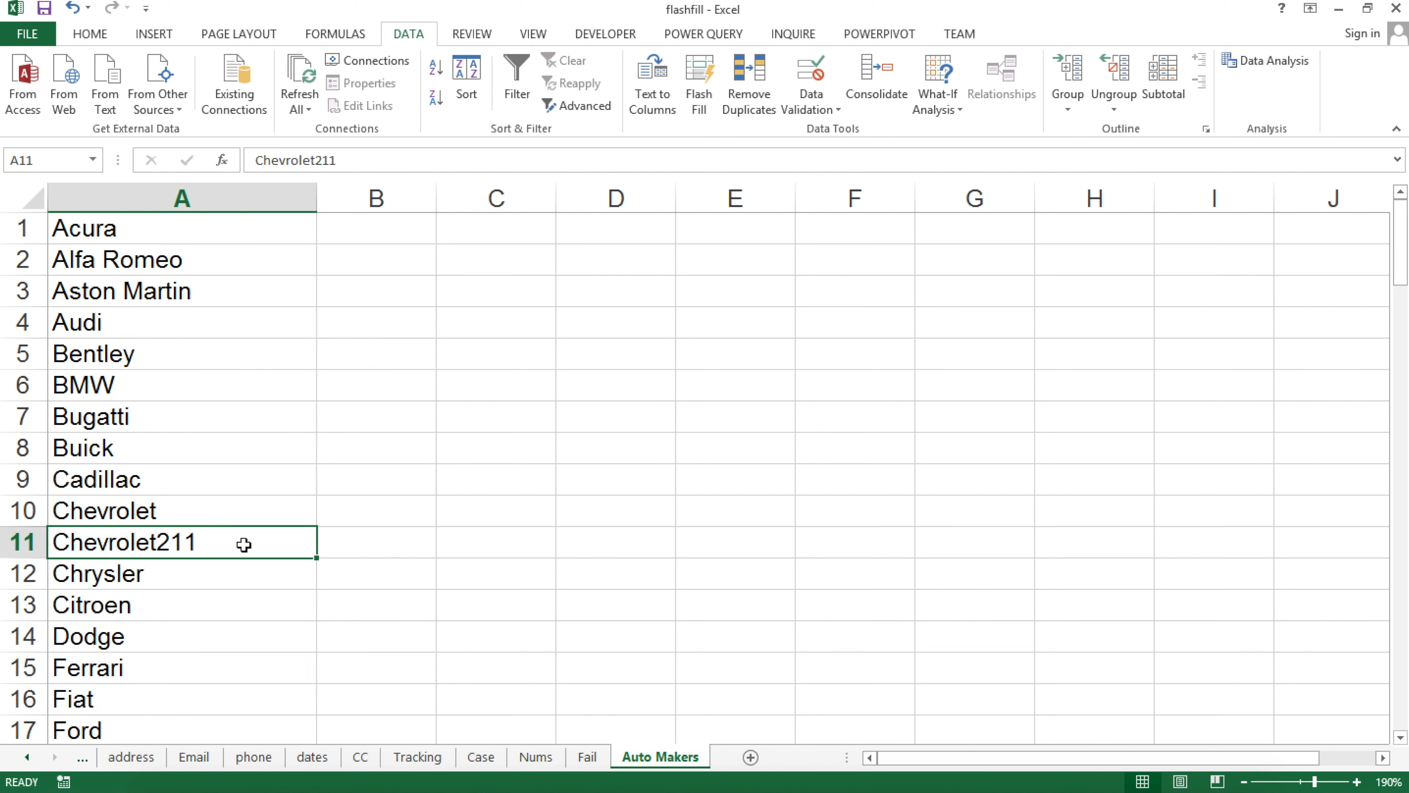
{"action": "right_click", "coordinate": [22, 544]}
{"action": "left_click", "coordinate": [88, 414]}
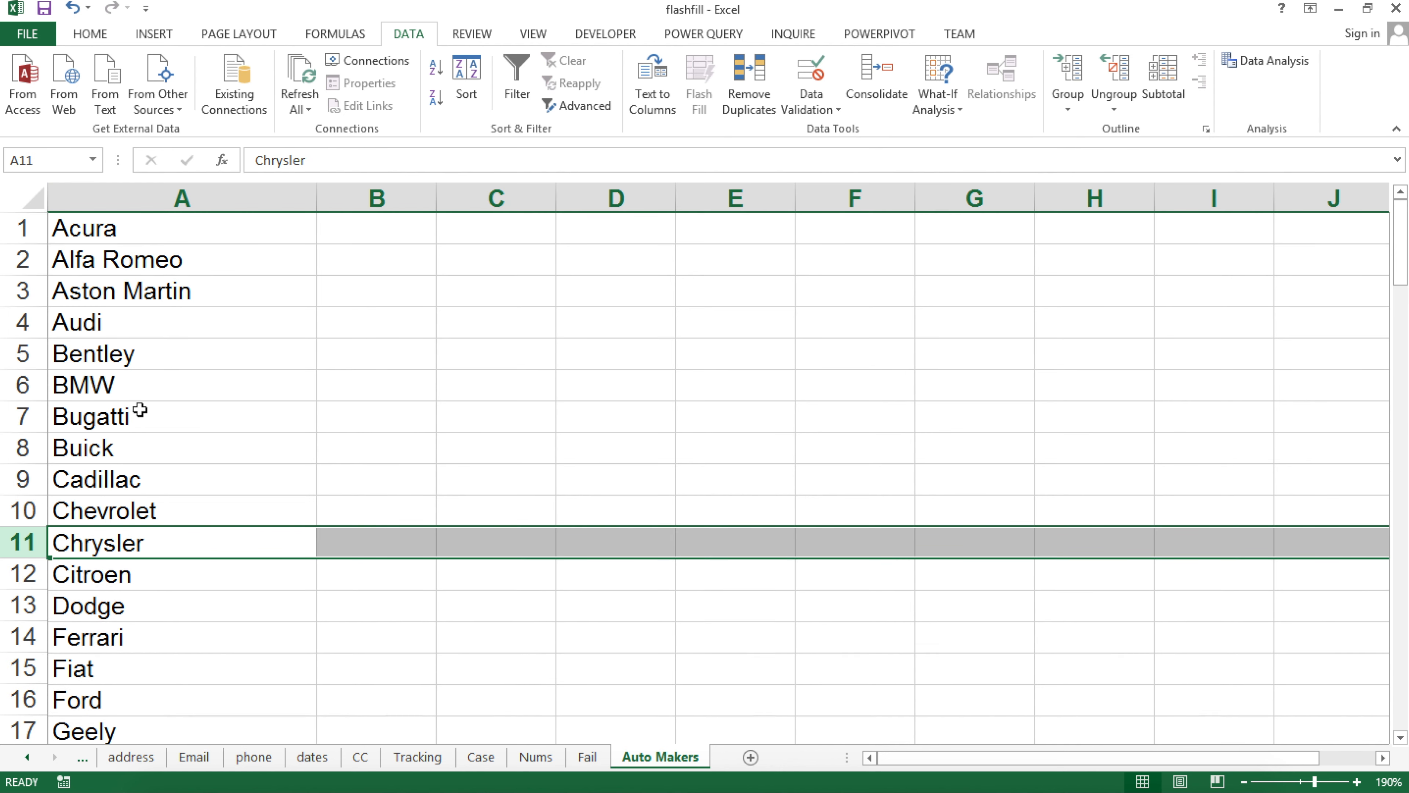
{"action": "left_click", "coordinate": [179, 387]}
Copy the maker list from Acura down to Volvo and go to the Fail sheet
{"action": "scroll", "coordinate": [187, 454], "scroll_direction": "down", "scroll_amount": 2}
{"action": "scroll", "coordinate": [187, 453], "scroll_direction": "down", "scroll_amount": 1}
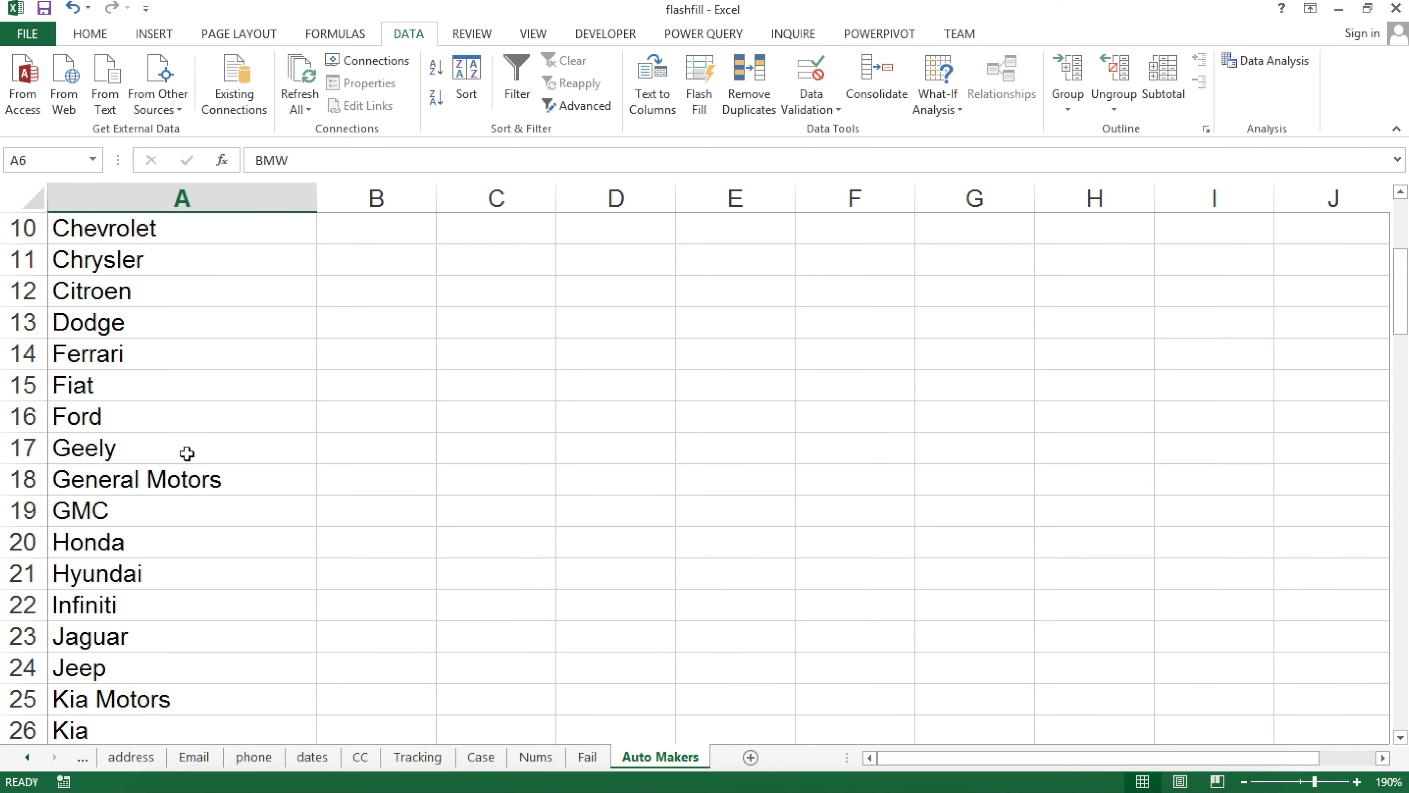
{"action": "scroll", "coordinate": [187, 453], "scroll_direction": "down", "scroll_amount": 11}
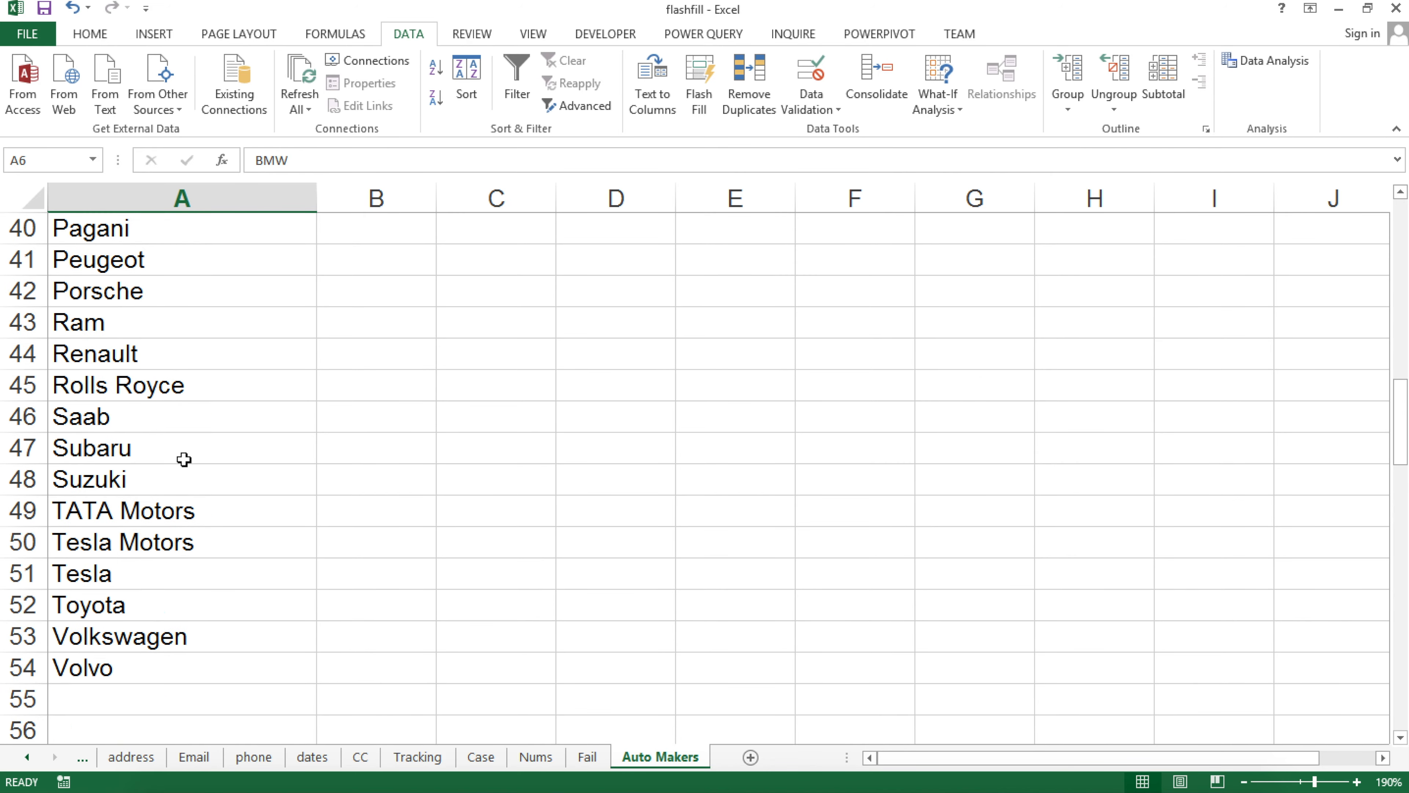
{"action": "scroll", "coordinate": [184, 457], "scroll_direction": "up", "scroll_amount": 14}
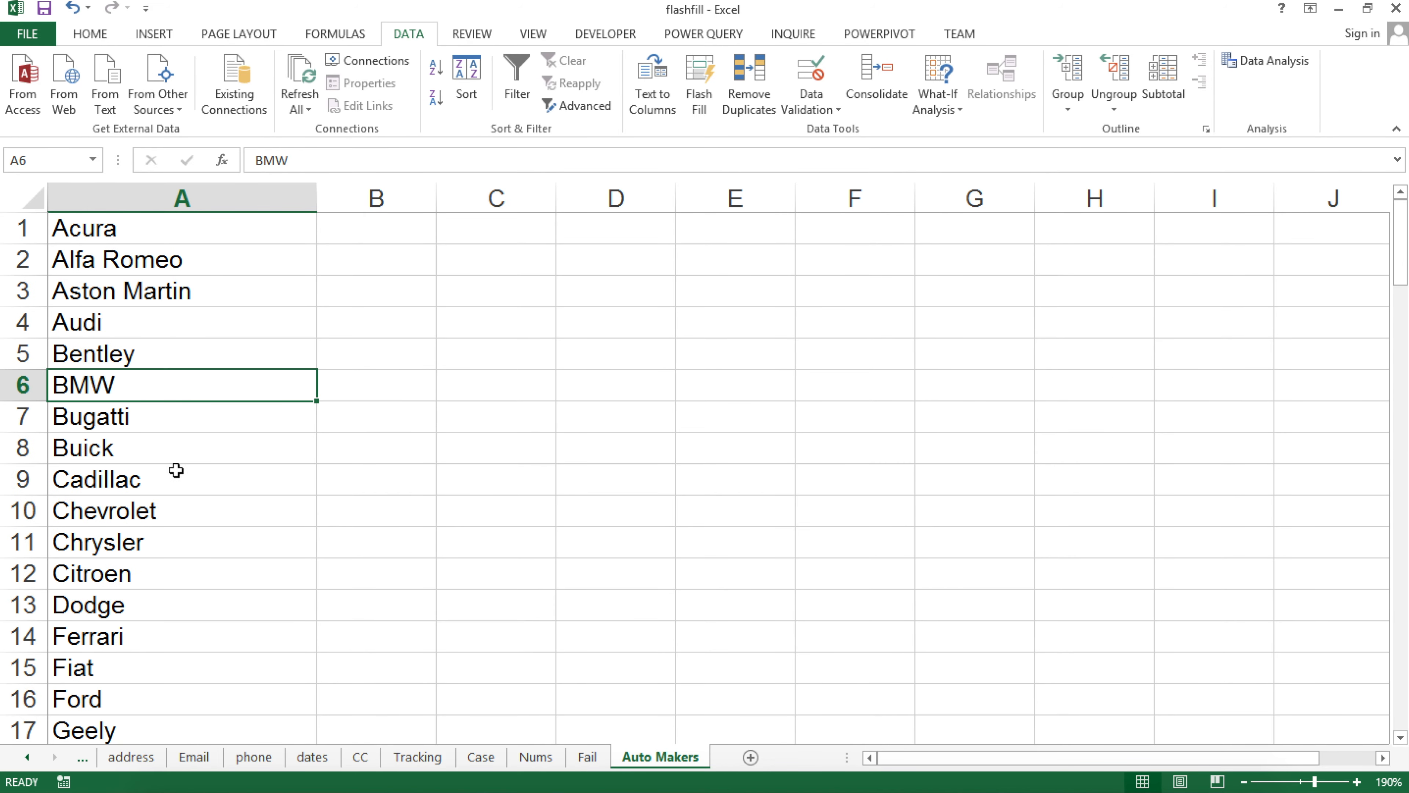
{"action": "left_click", "coordinate": [148, 222]}
{"action": "key", "text": "ctrl+shift+Down"}
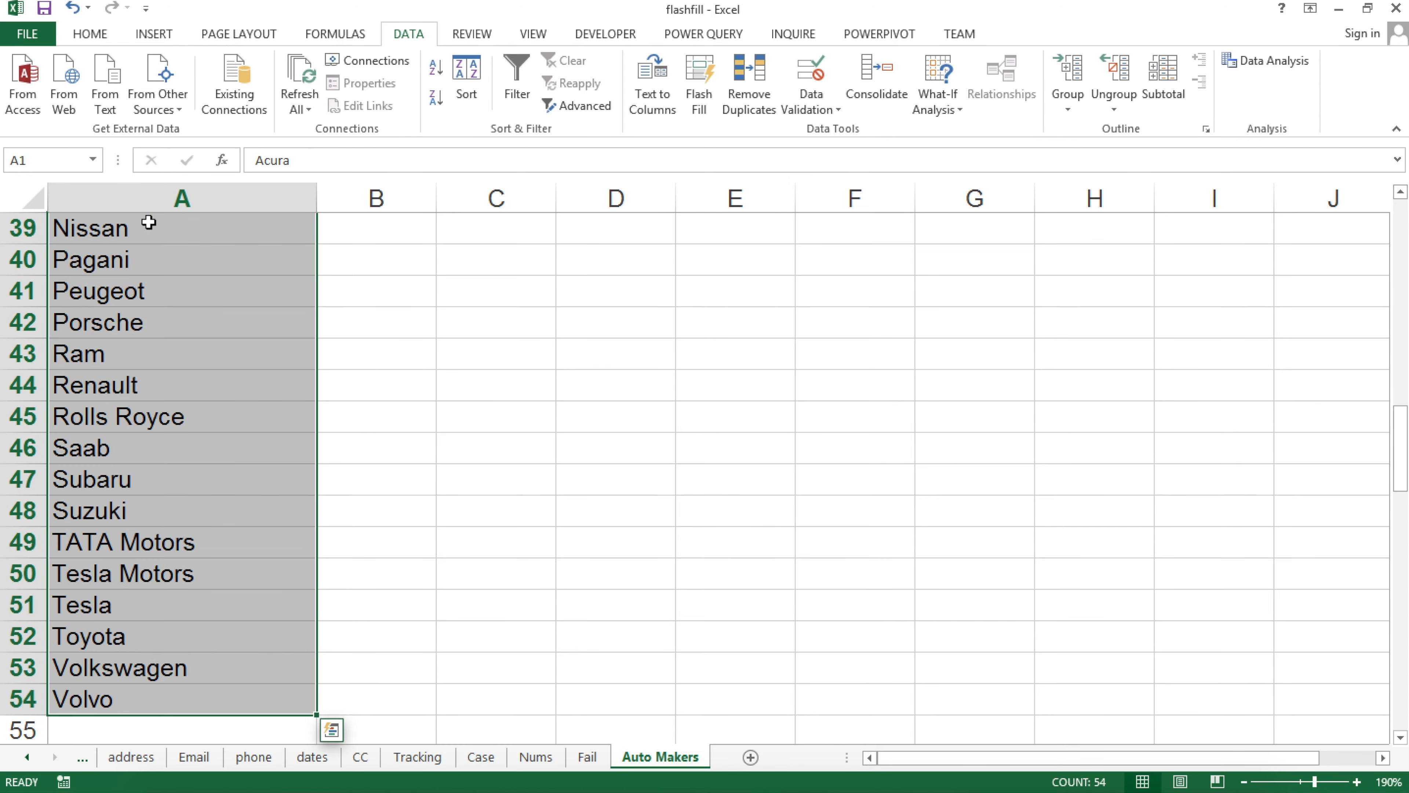
{"action": "key", "text": "ctrl+c"}
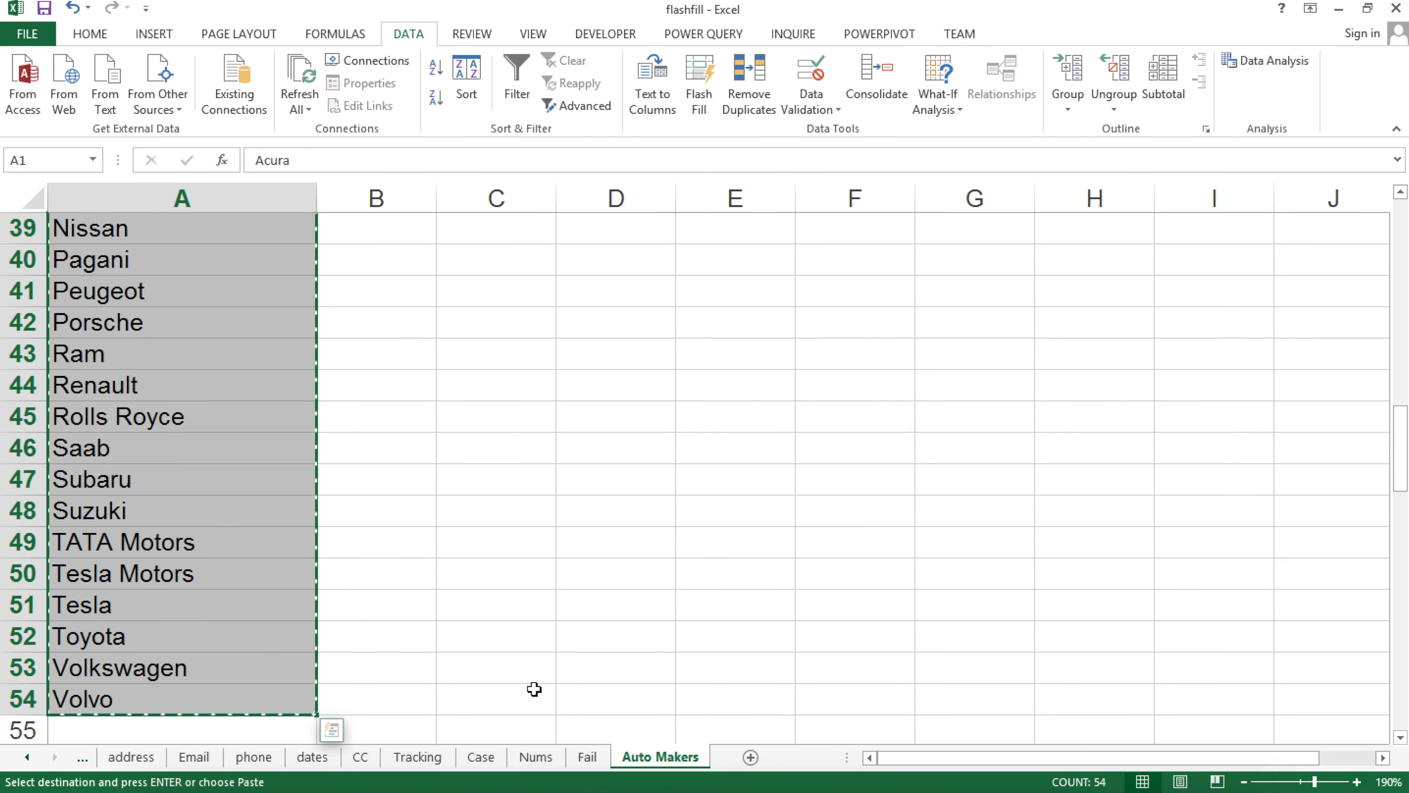
{"action": "left_click", "coordinate": [592, 761]}
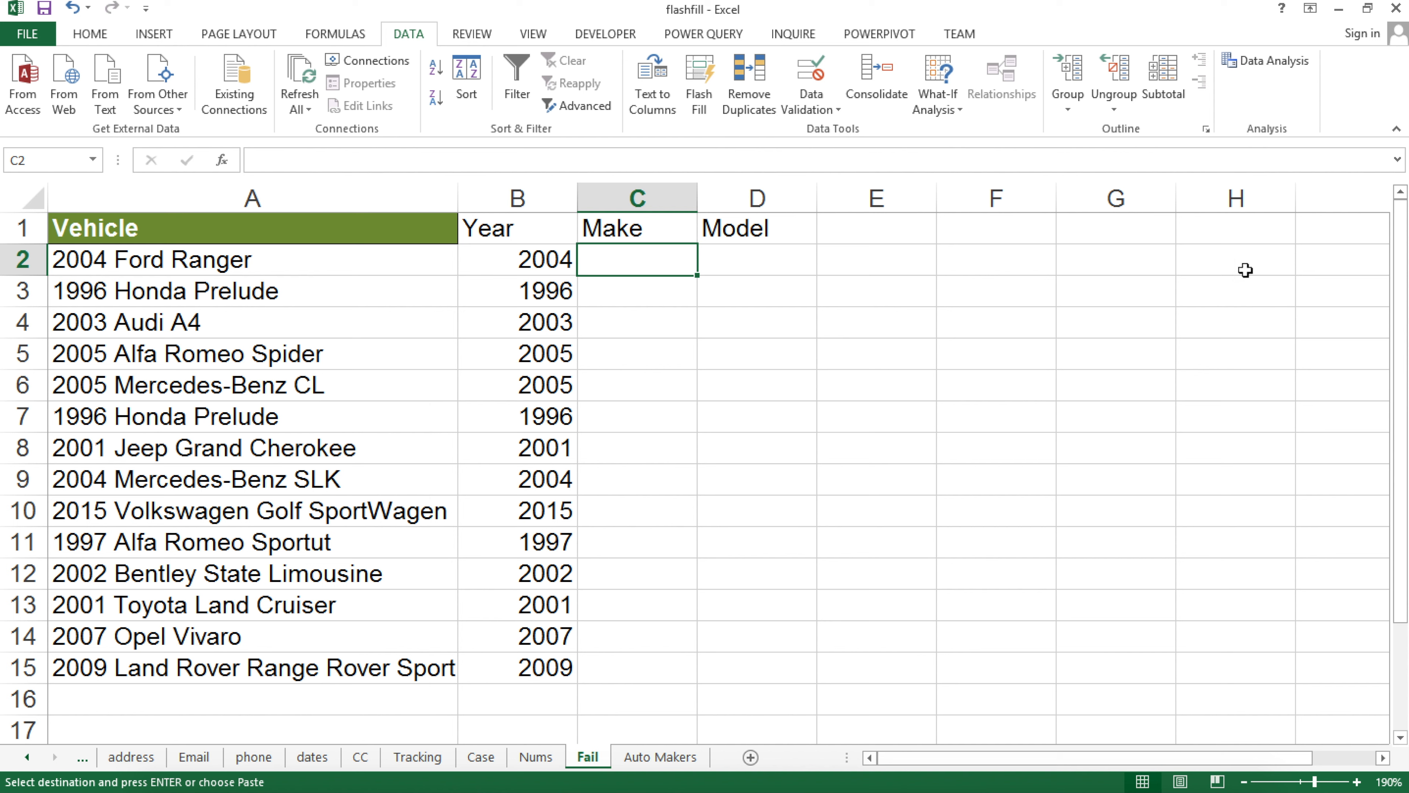
Paste the maker list at G1 of the Fail sheet and widen column G
{"action": "left_click", "coordinate": [1160, 230]}
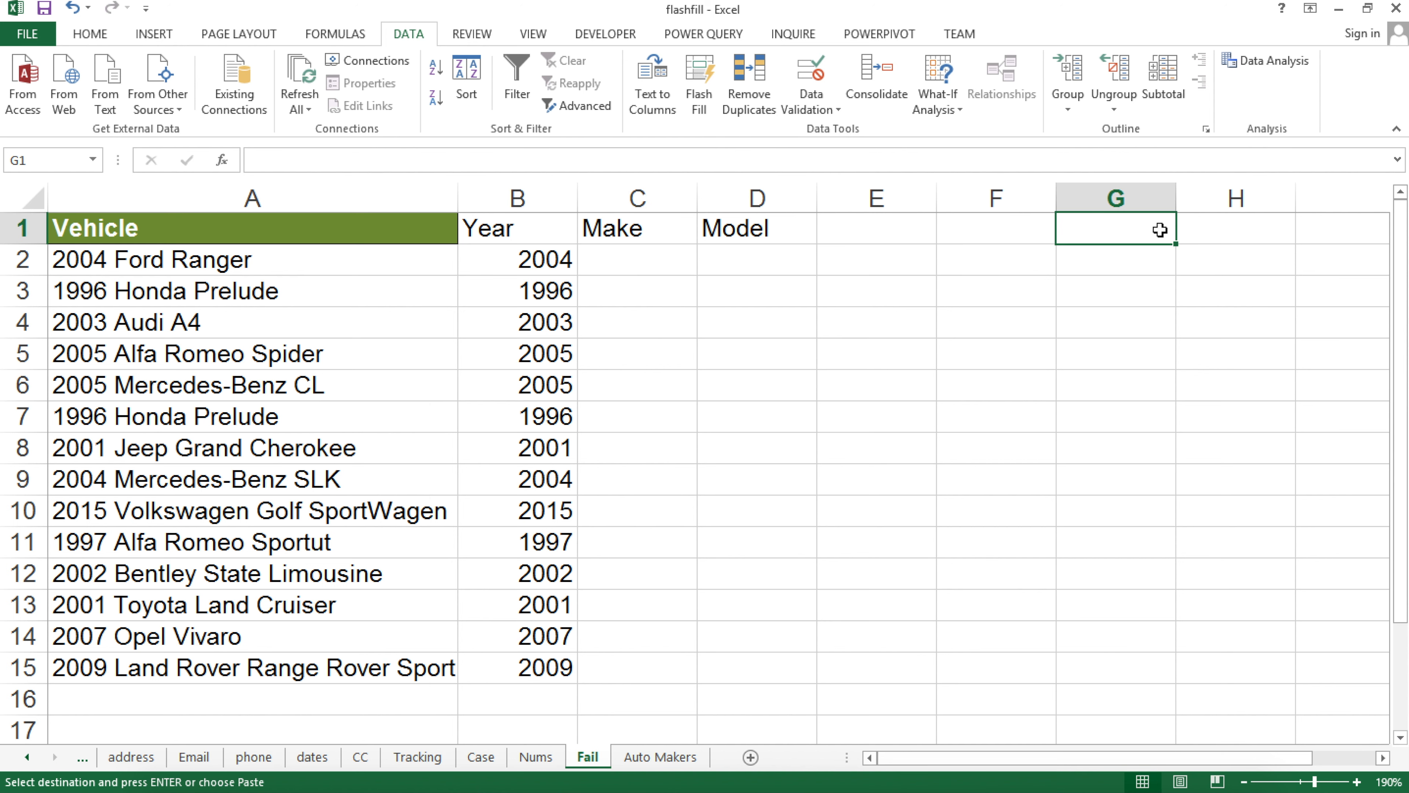
{"action": "key", "text": "ctrl+c"}
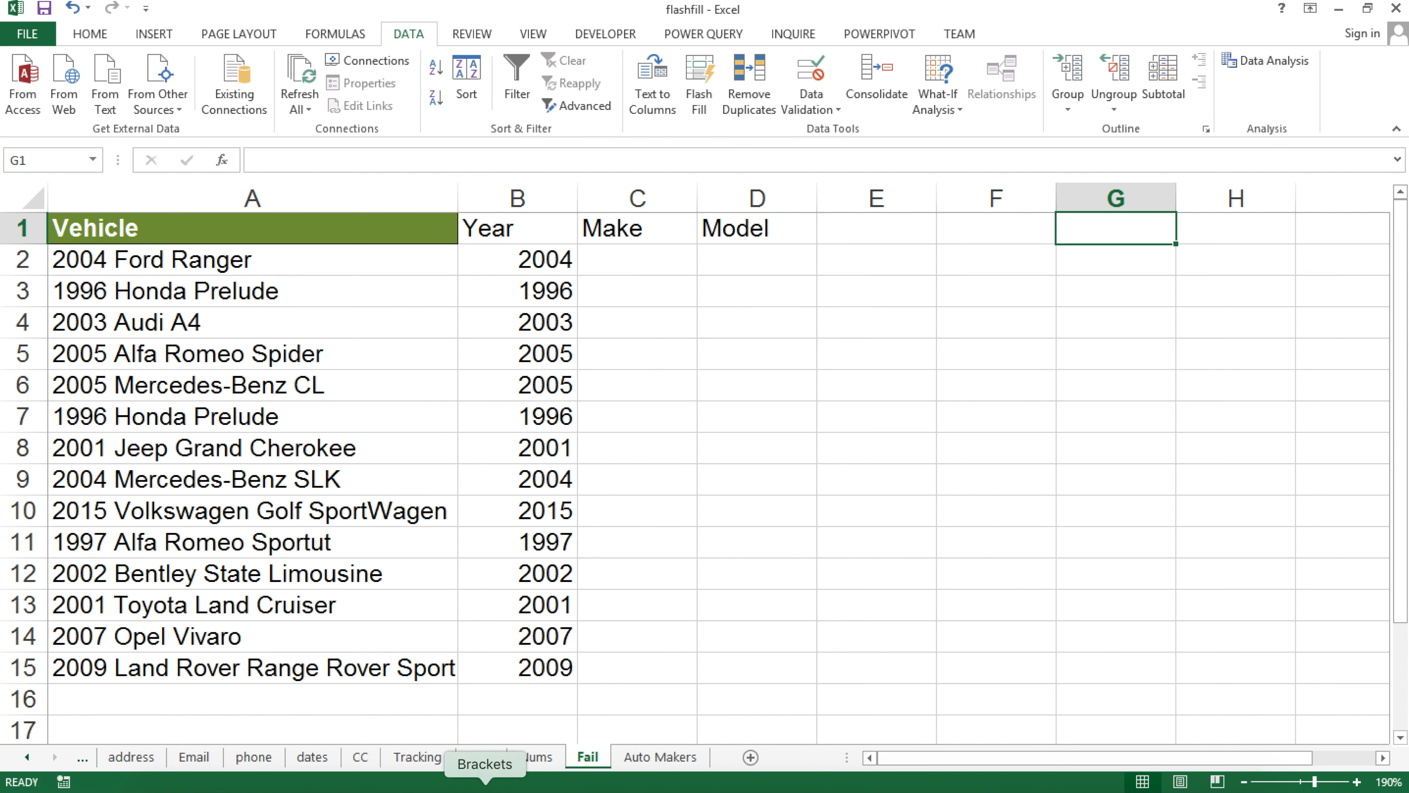
{"action": "left_click", "coordinate": [630, 756]}
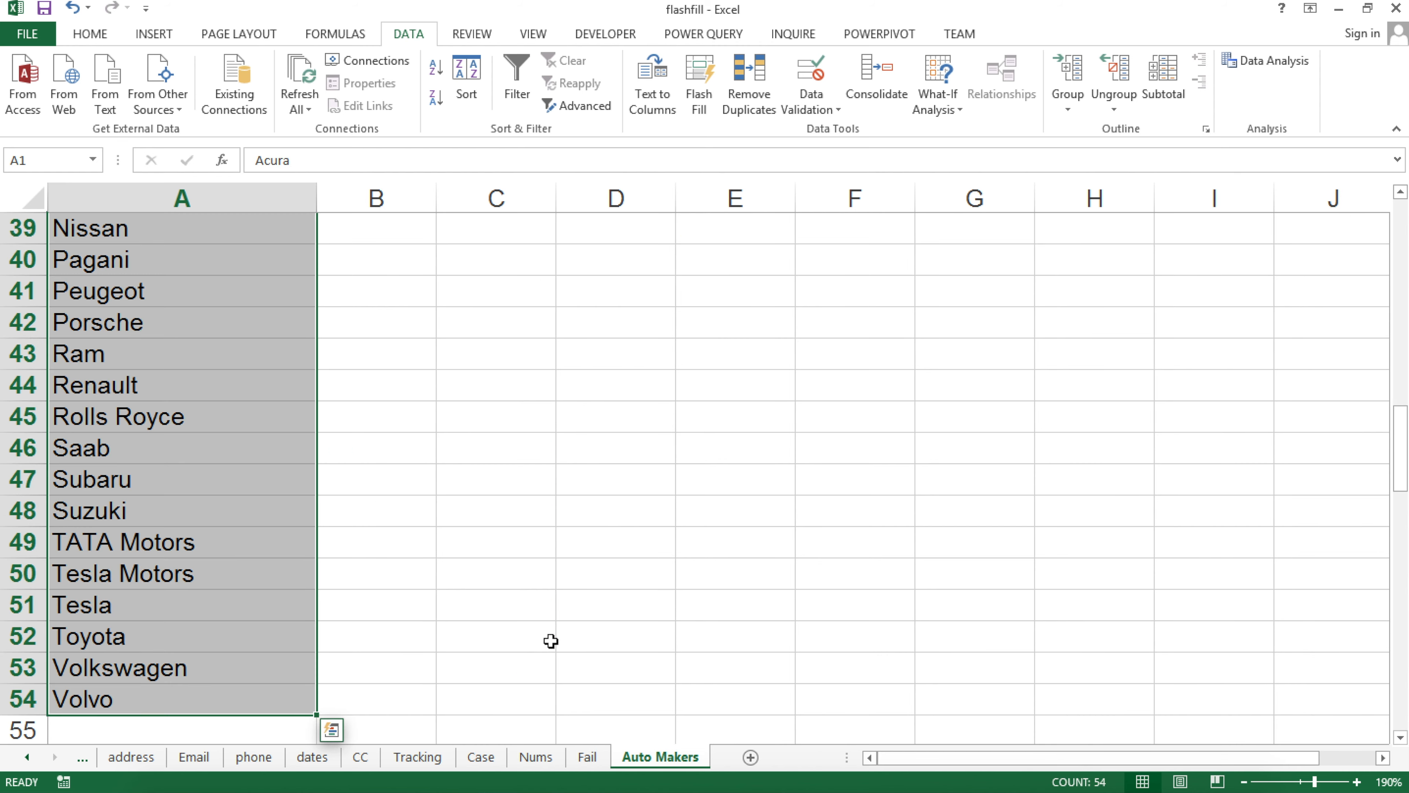
{"action": "key", "text": "ctrl+c"}
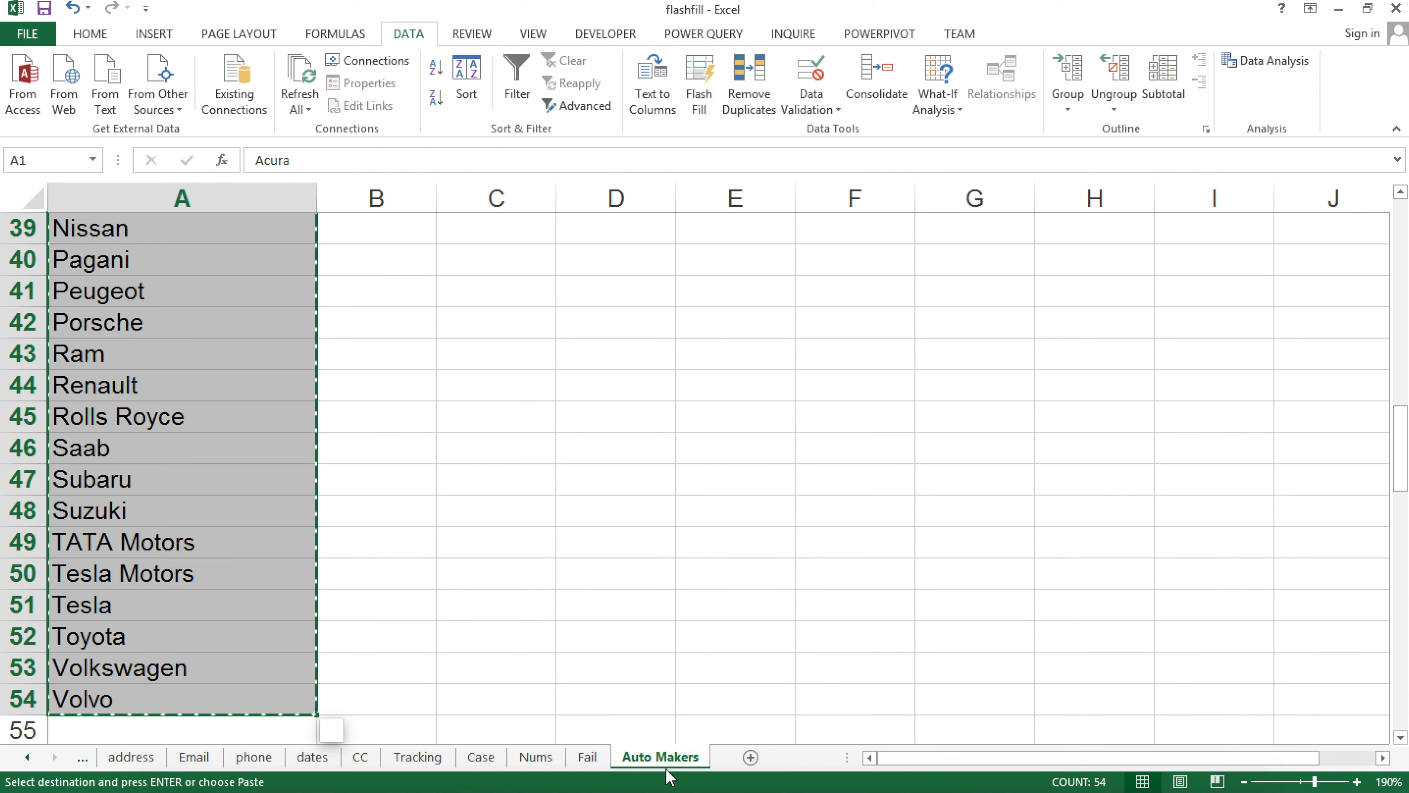
{"action": "left_click", "coordinate": [588, 757]}
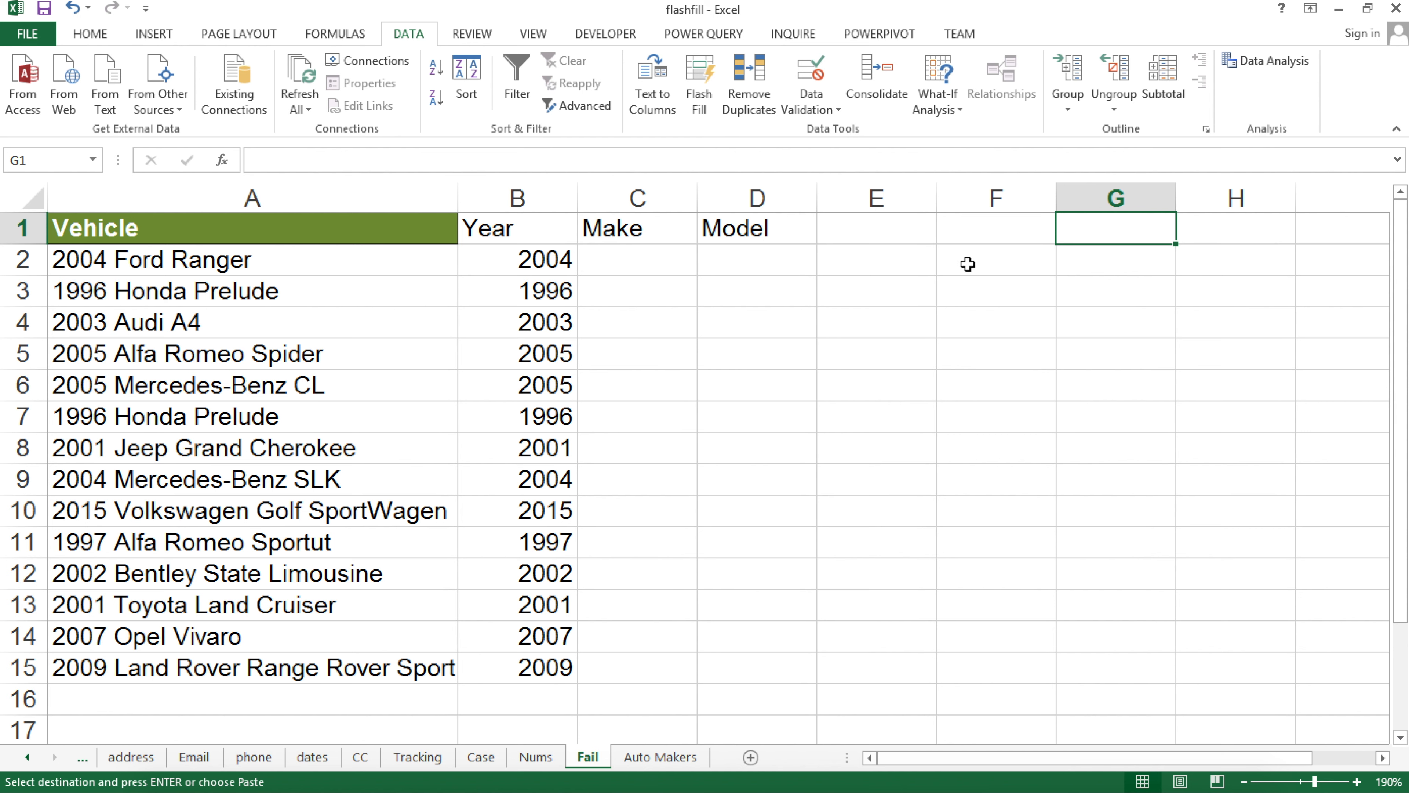
{"action": "key", "text": "ctrl+v"}
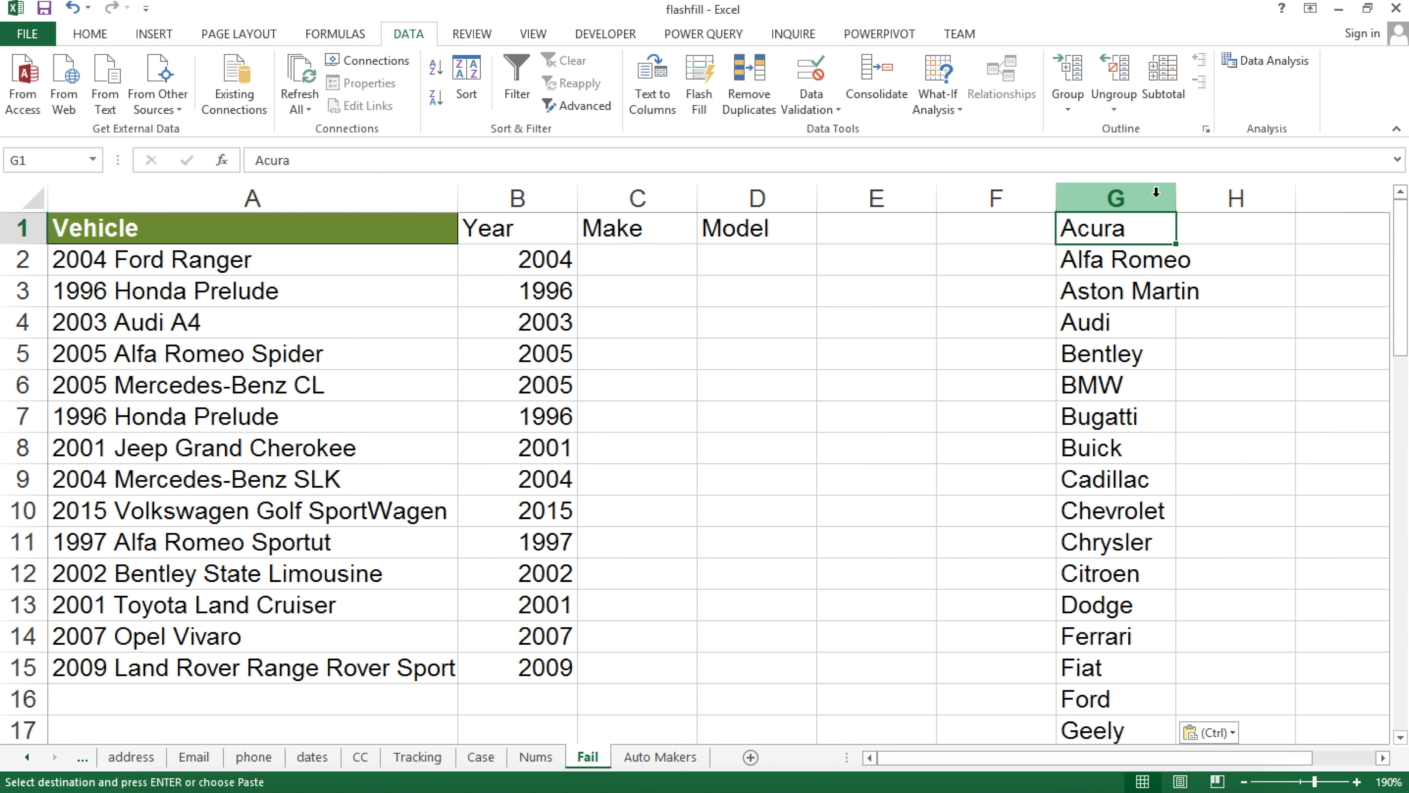
{"action": "left_click_drag", "start_coordinate": [1176, 195], "coordinate": [1229, 188]}
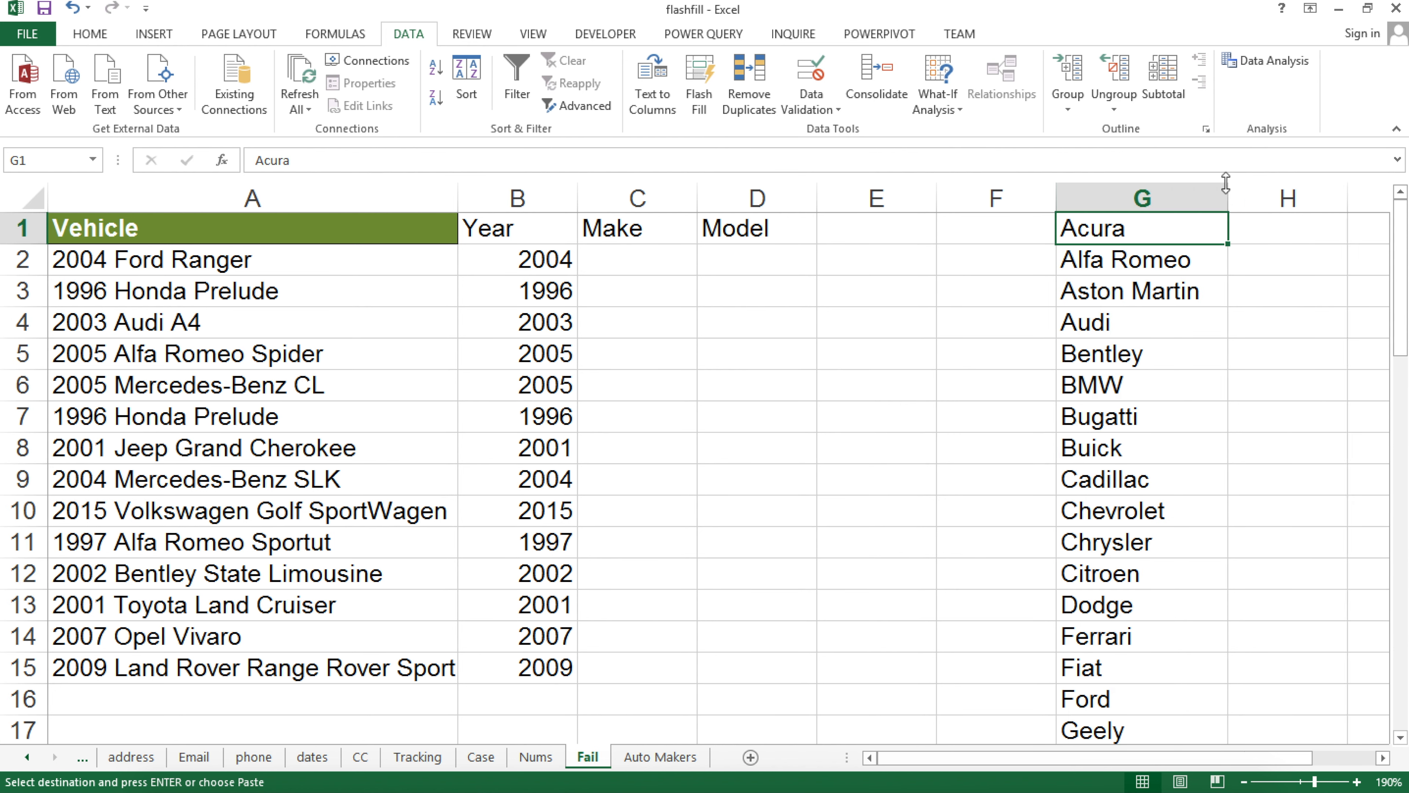
Compare makers like Acura and Bentley in column G with the 2004 Ford Ranger in A2
{"action": "left_click", "coordinate": [611, 261]}
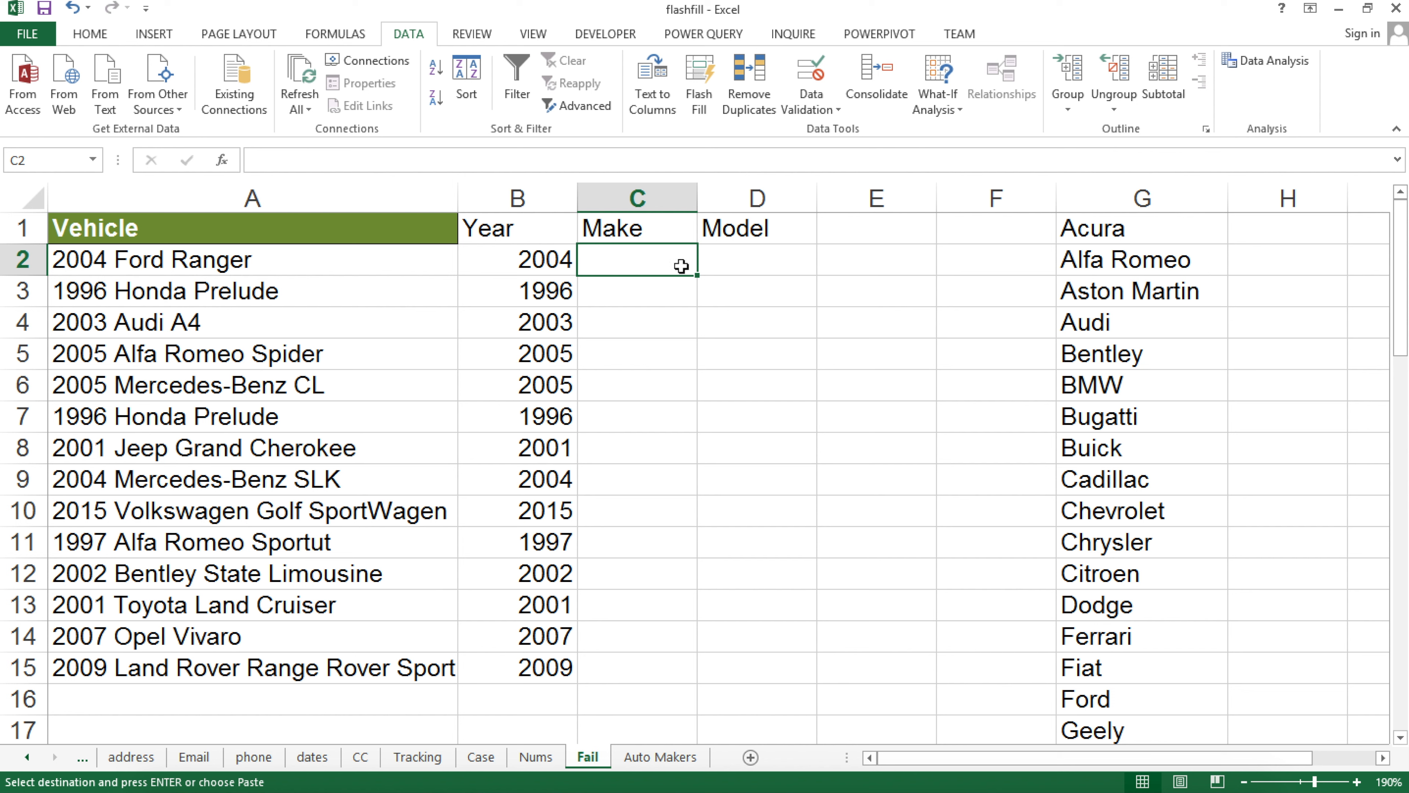
{"action": "left_click", "coordinate": [1086, 232]}
{"action": "left_click", "coordinate": [1087, 262]}
{"action": "left_click", "coordinate": [1091, 293]}
{"action": "left_click", "coordinate": [1110, 354]}
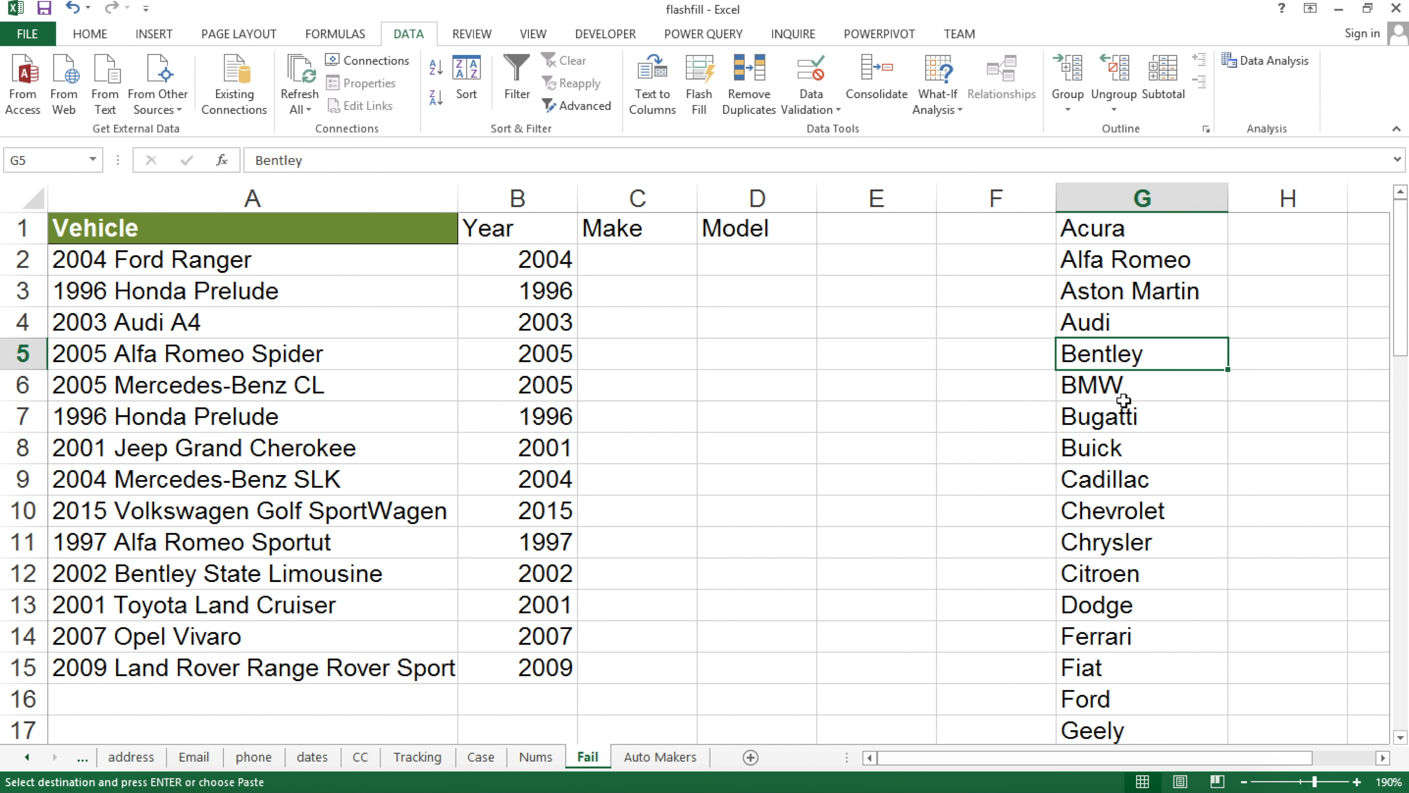
{"action": "left_click", "coordinate": [160, 259]}
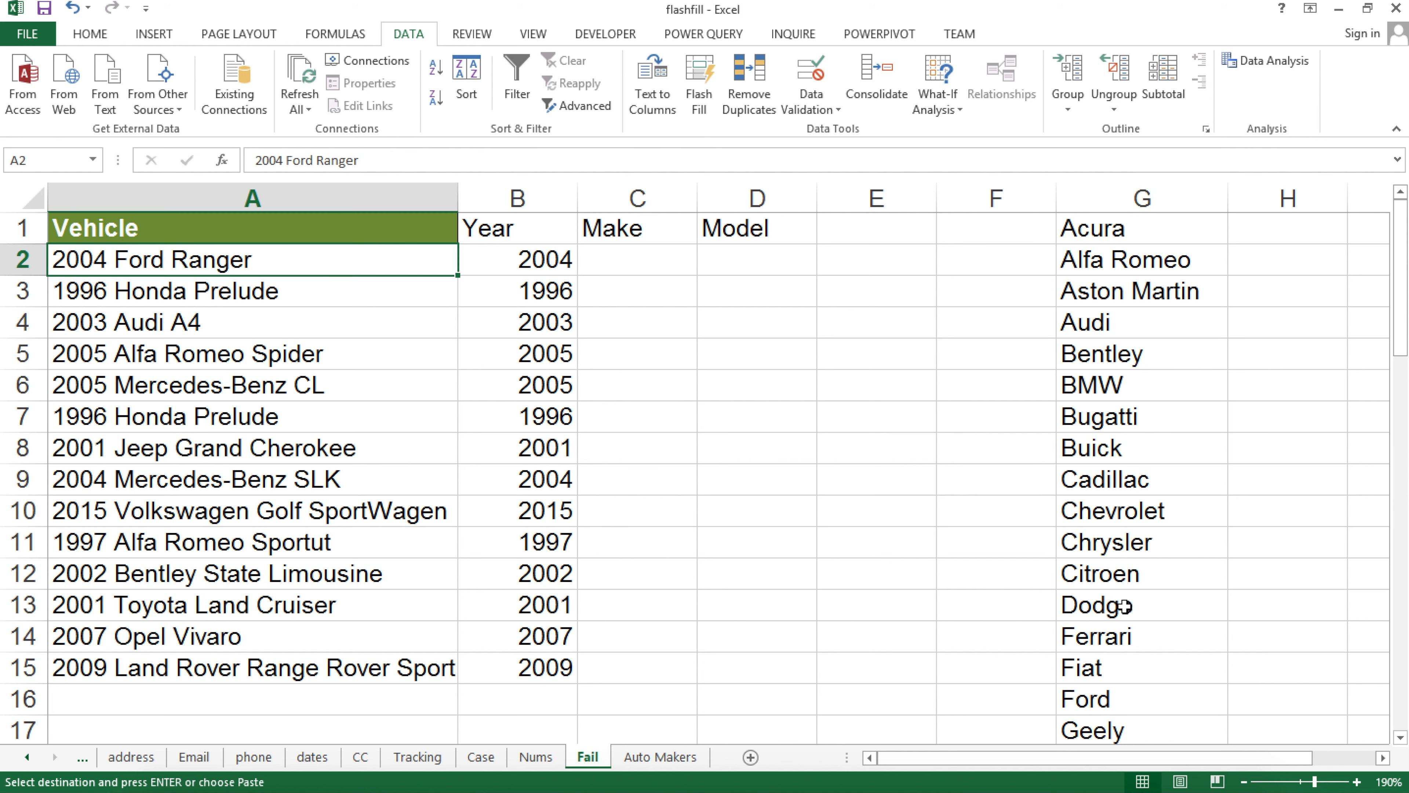
{"action": "left_click", "coordinate": [1101, 230]}
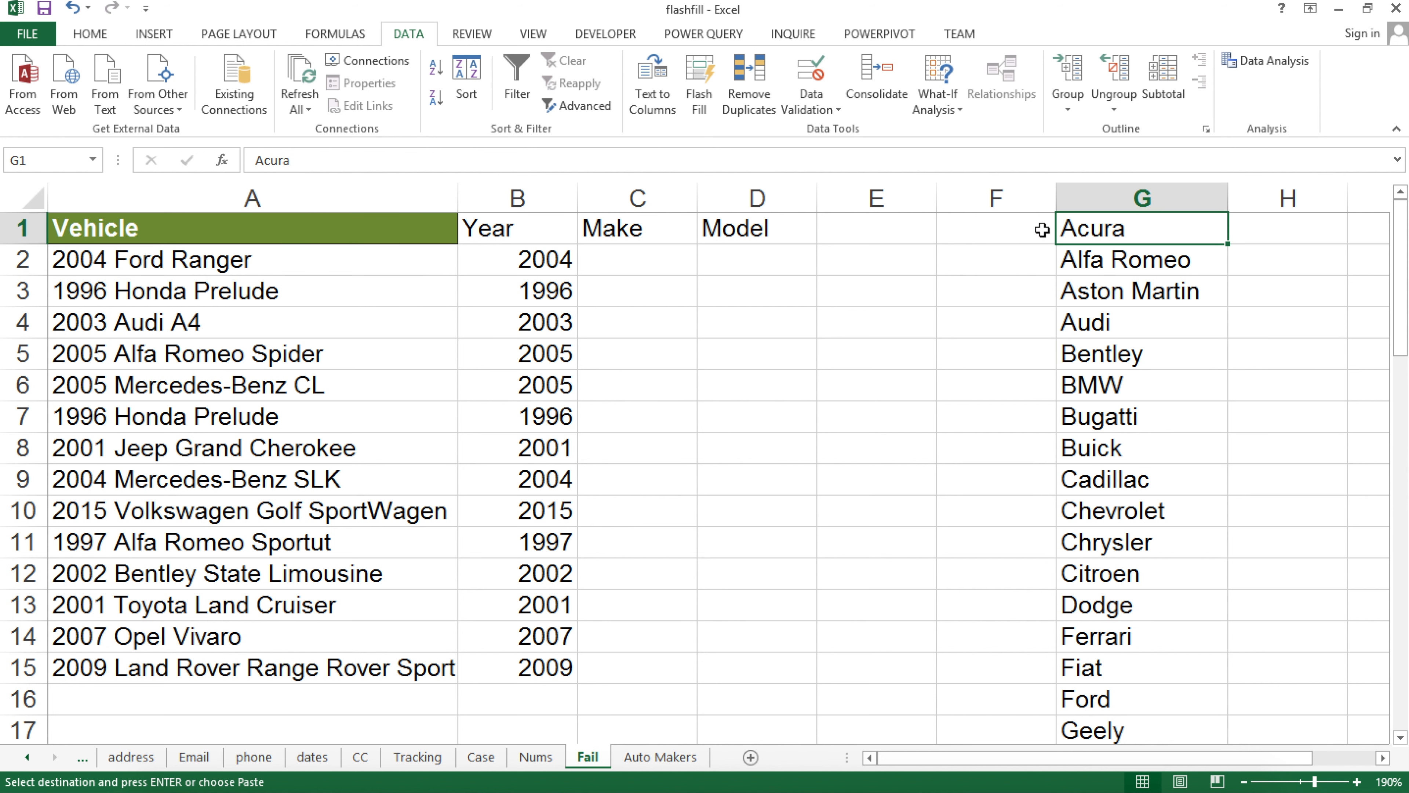
{"action": "left_click", "coordinate": [155, 259]}
Find BMW and Ford in the maker list against the Ford Ranger, then return to A1
{"action": "left_click", "coordinate": [1172, 389]}
{"action": "left_click", "coordinate": [264, 256]}
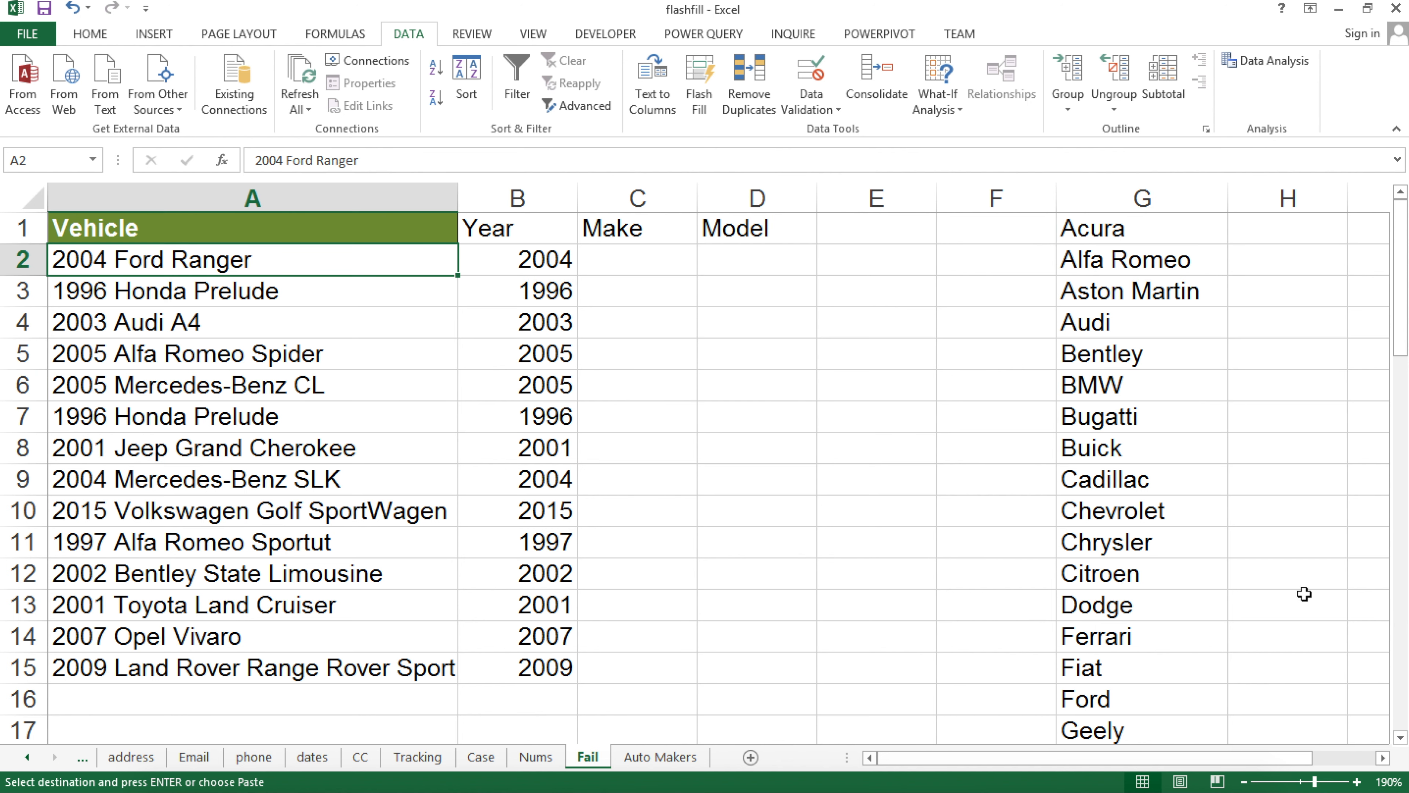
{"action": "left_click", "coordinate": [1105, 701]}
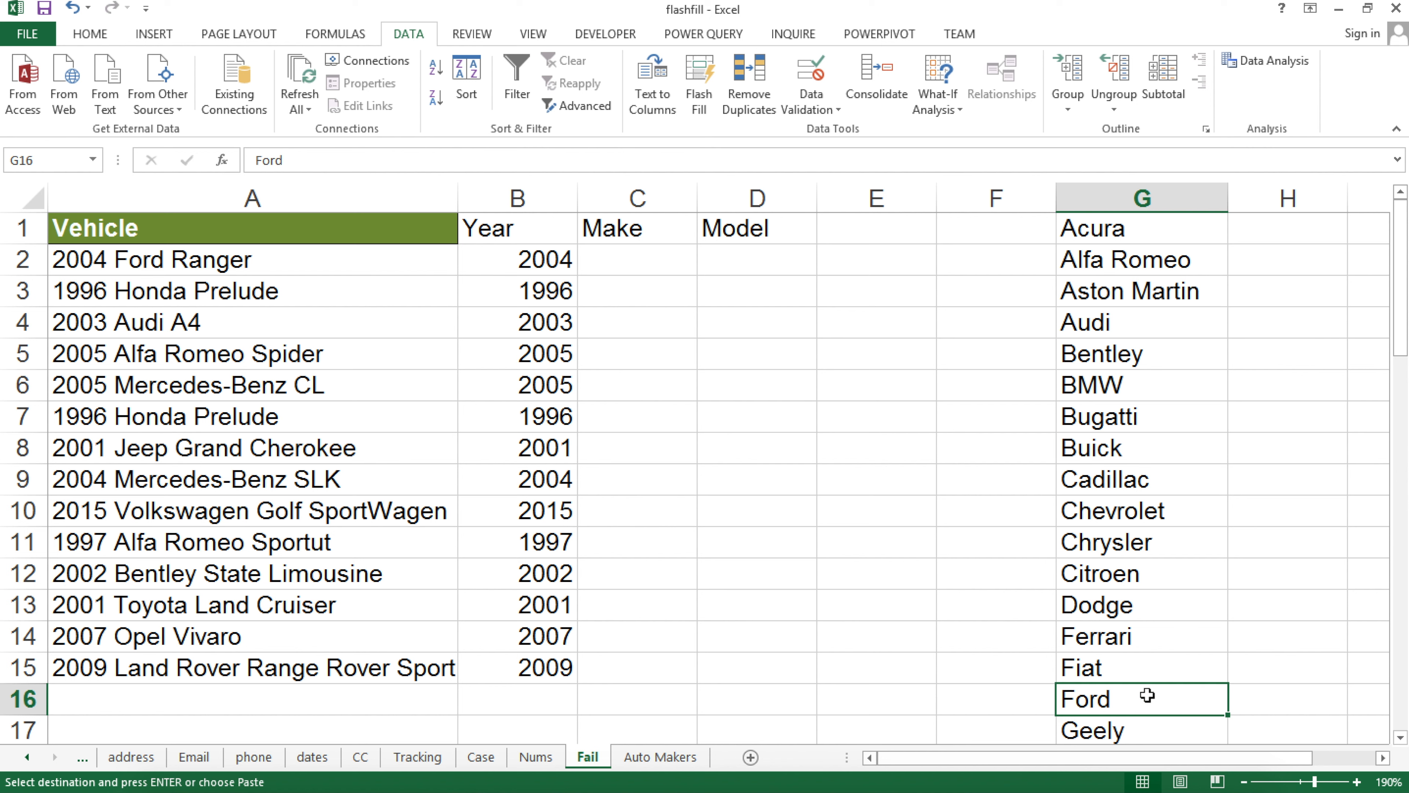
{"action": "left_click", "coordinate": [638, 255]}
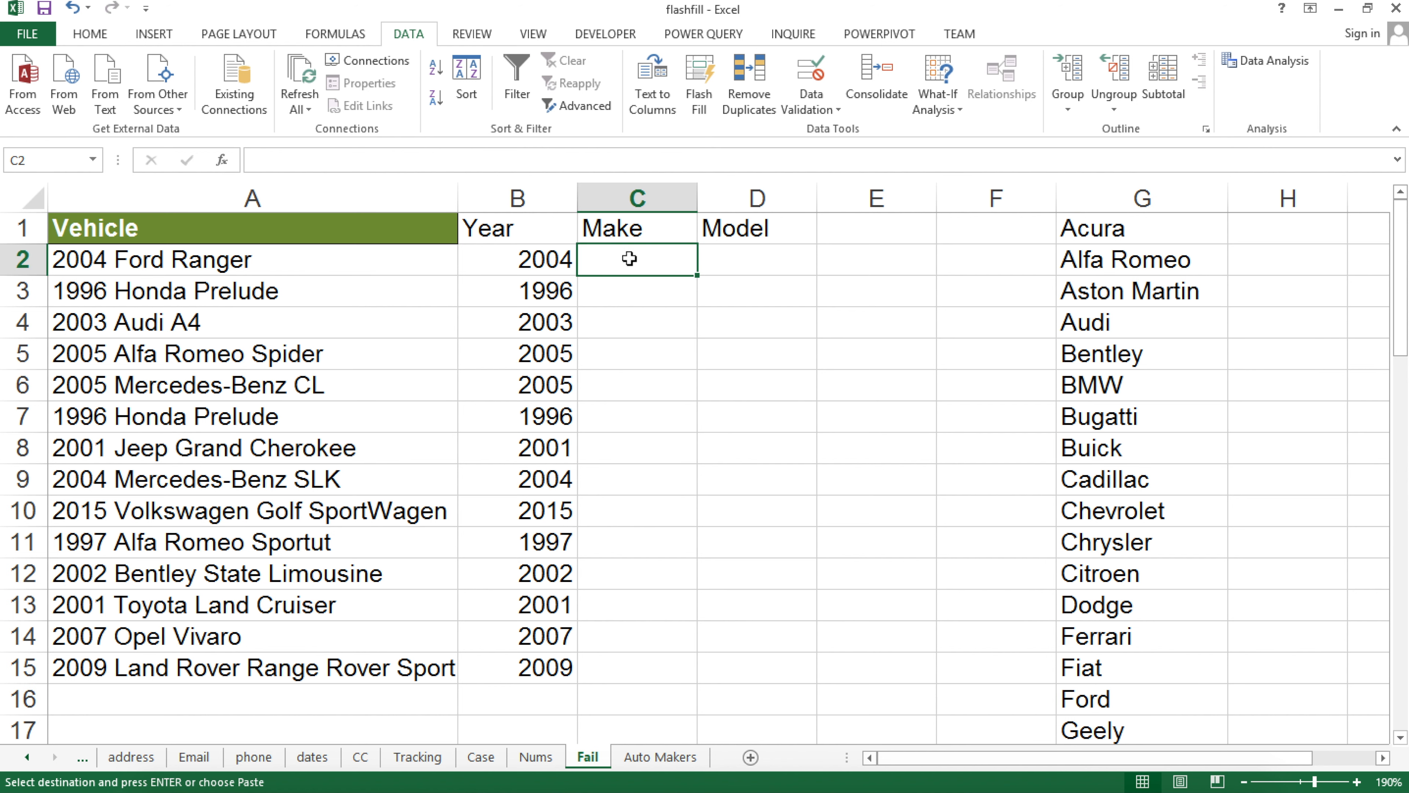
{"action": "left_click", "coordinate": [1290, 228]}
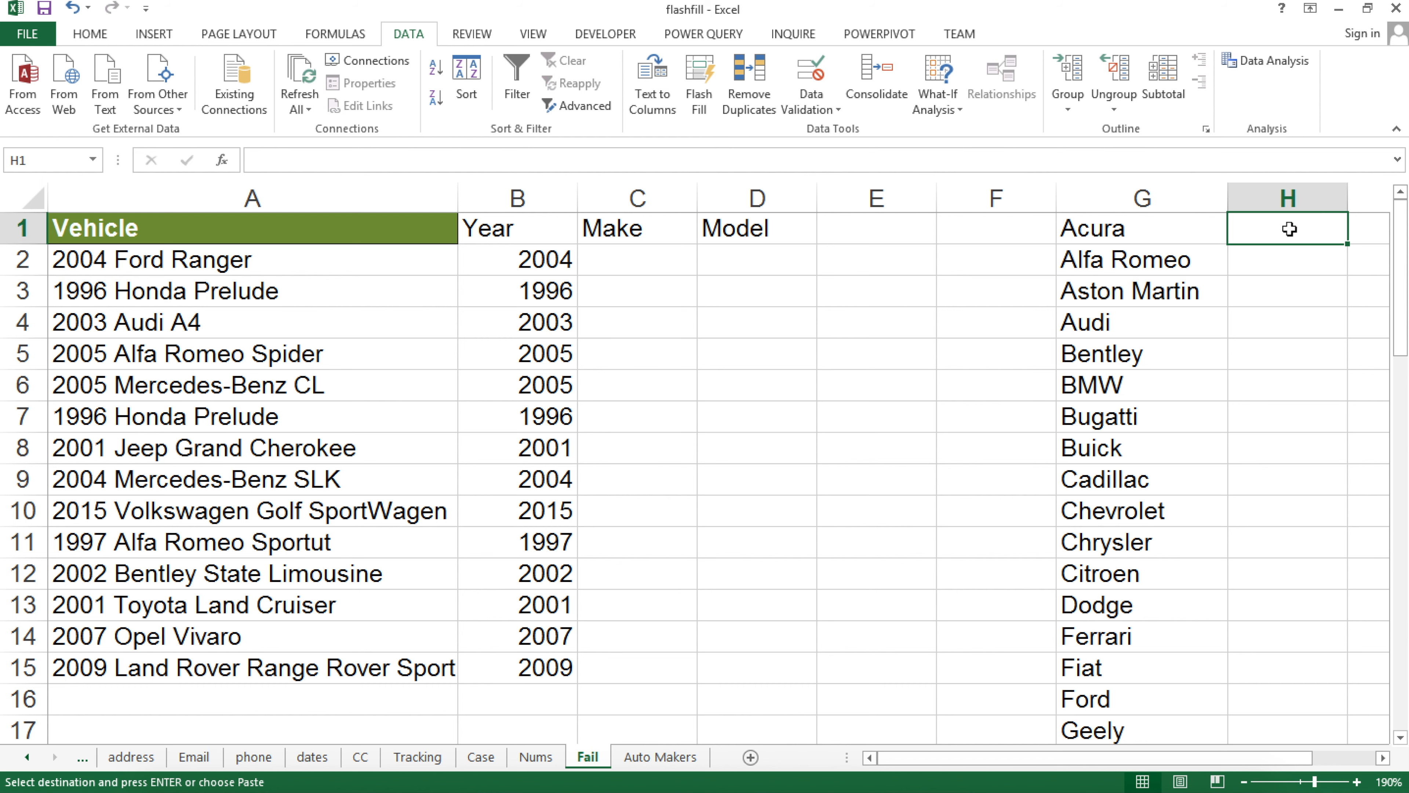
{"action": "left_click", "coordinate": [245, 241]}
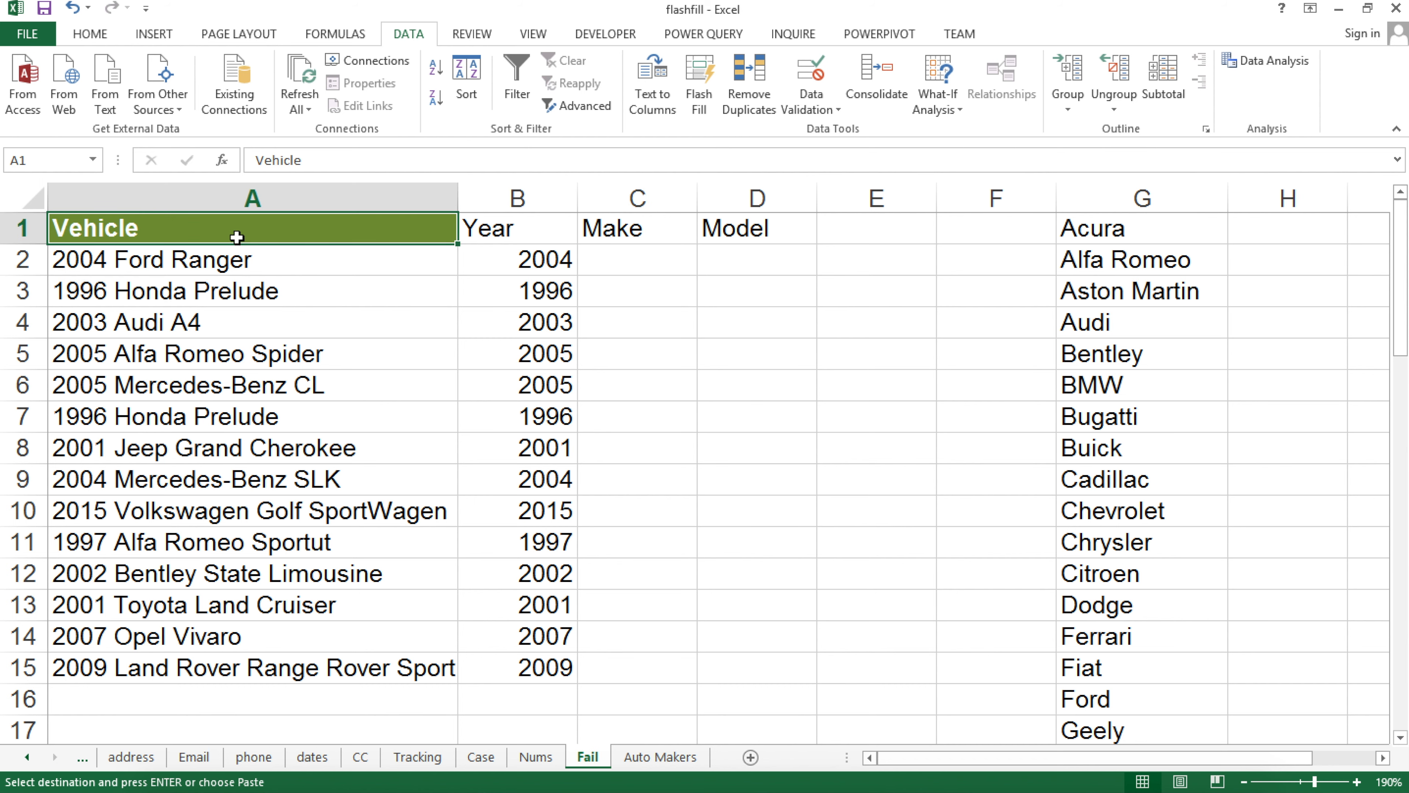
{"action": "scroll", "coordinate": [247, 241], "scroll_direction": "down", "scroll_amount": 1}
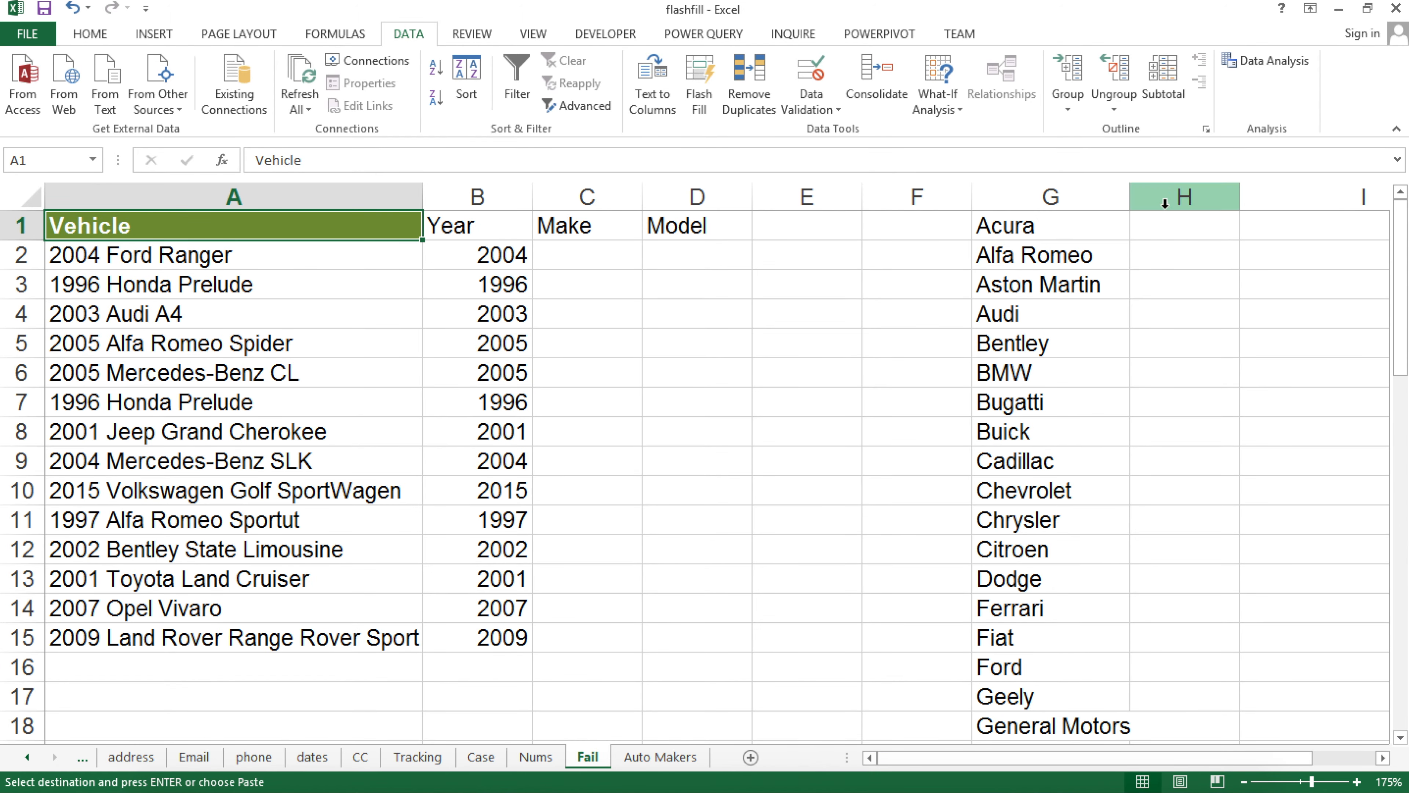
Enter =MATCH(G1,$A$2,0) in H1
{"action": "left_click", "coordinate": [1165, 232]}
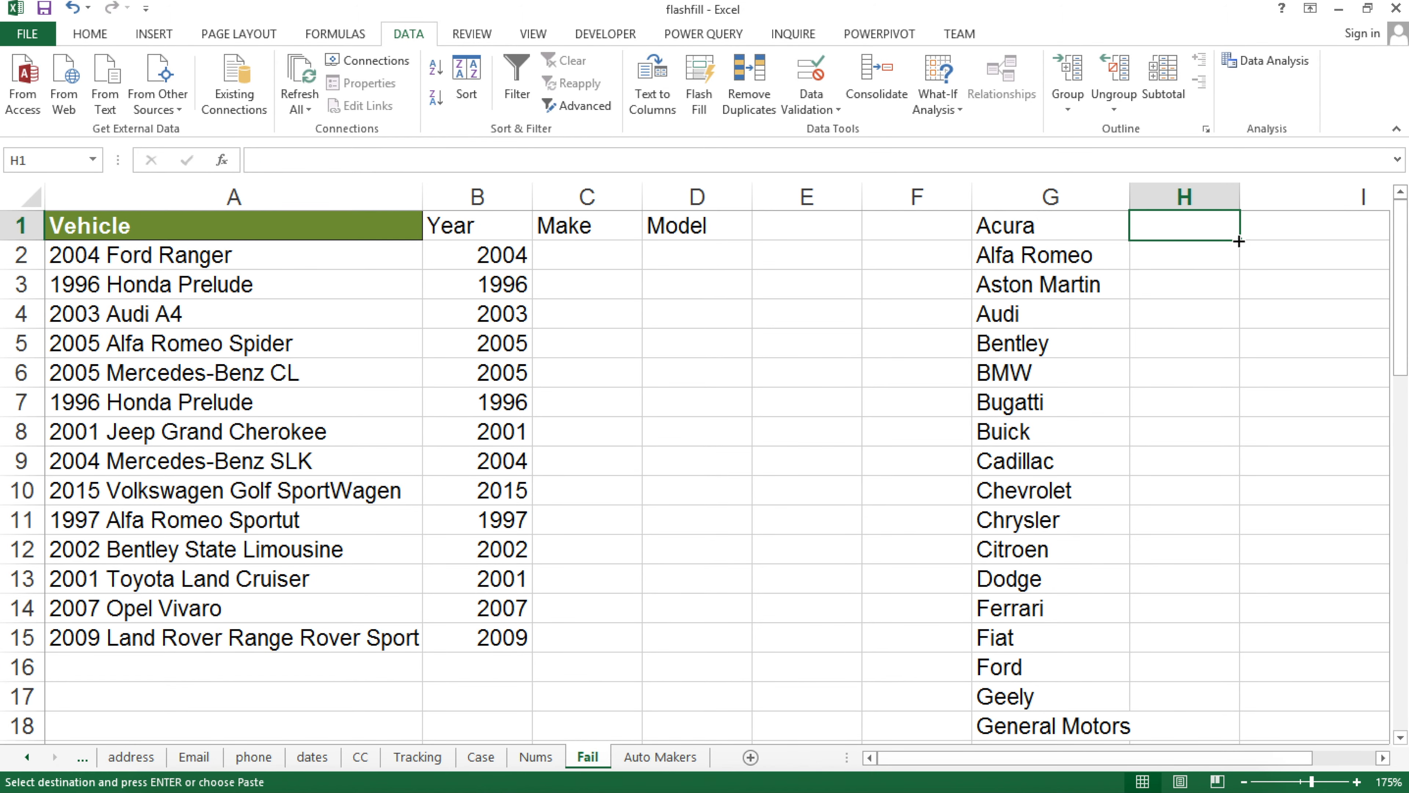
{"action": "type", "text": "=ma"}
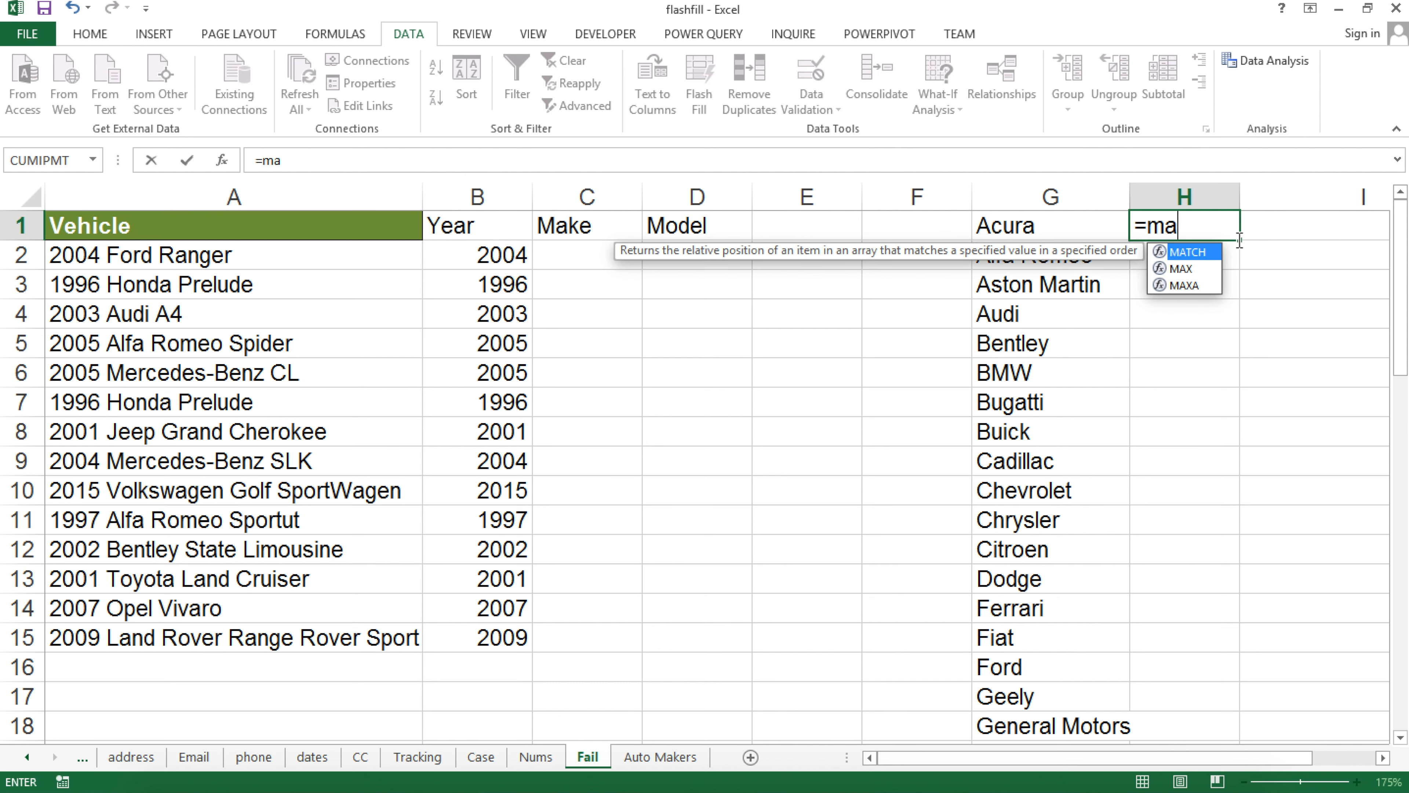
{"action": "key", "text": "Tab"}
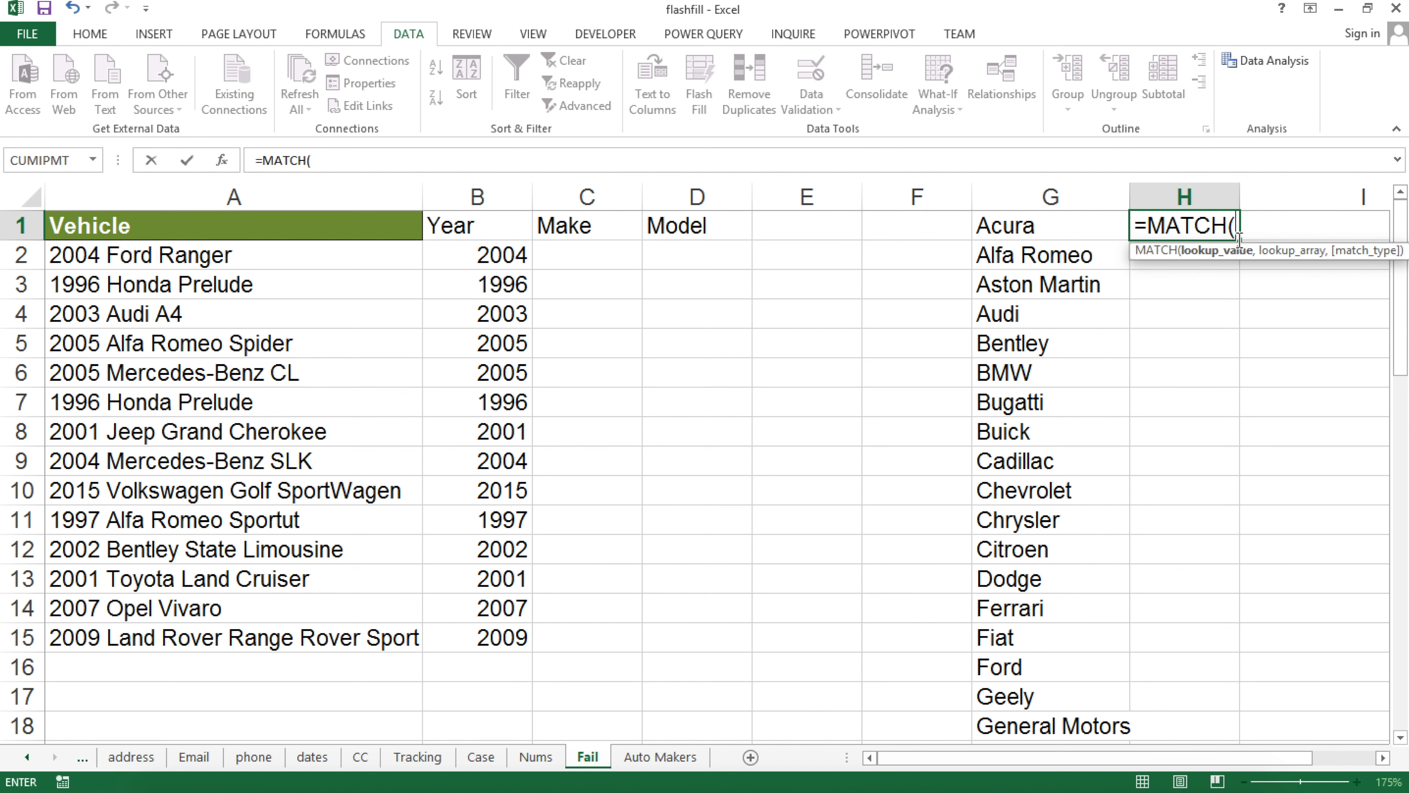
{"action": "left_click", "coordinate": [1003, 228]}
{"action": "type", "text": ","}
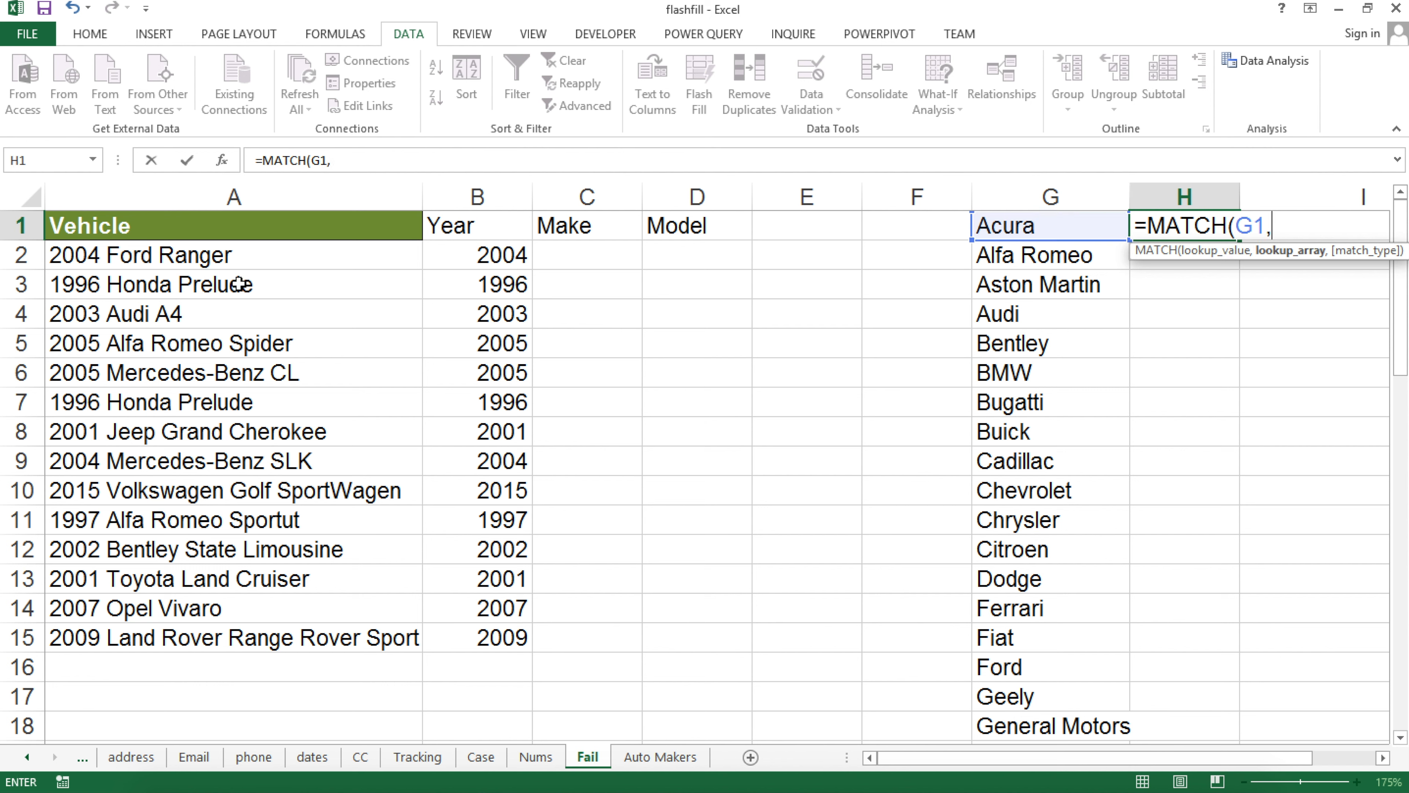
{"action": "left_click", "coordinate": [237, 257]}
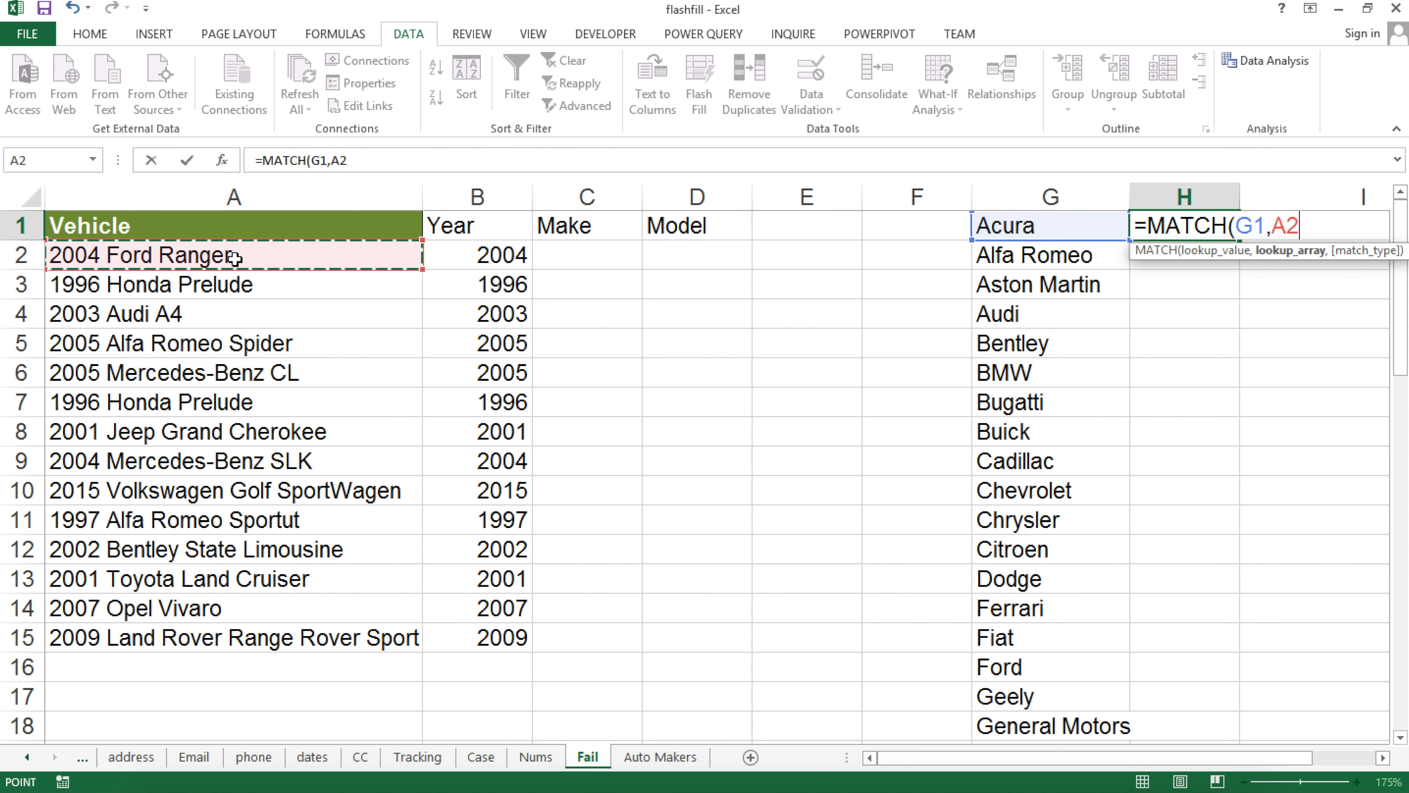
{"action": "key", "text": "F4"}
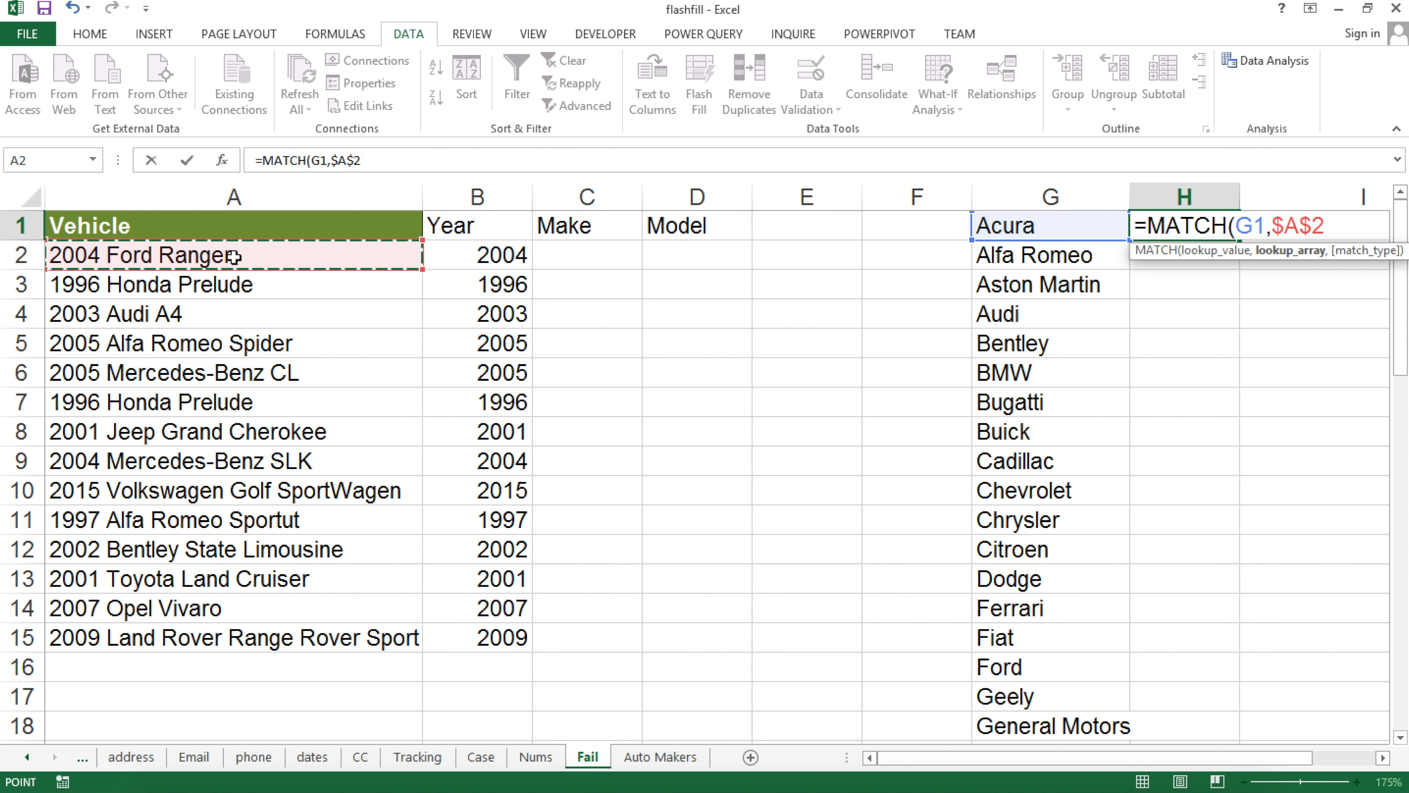
{"action": "type", "text": ",0"}
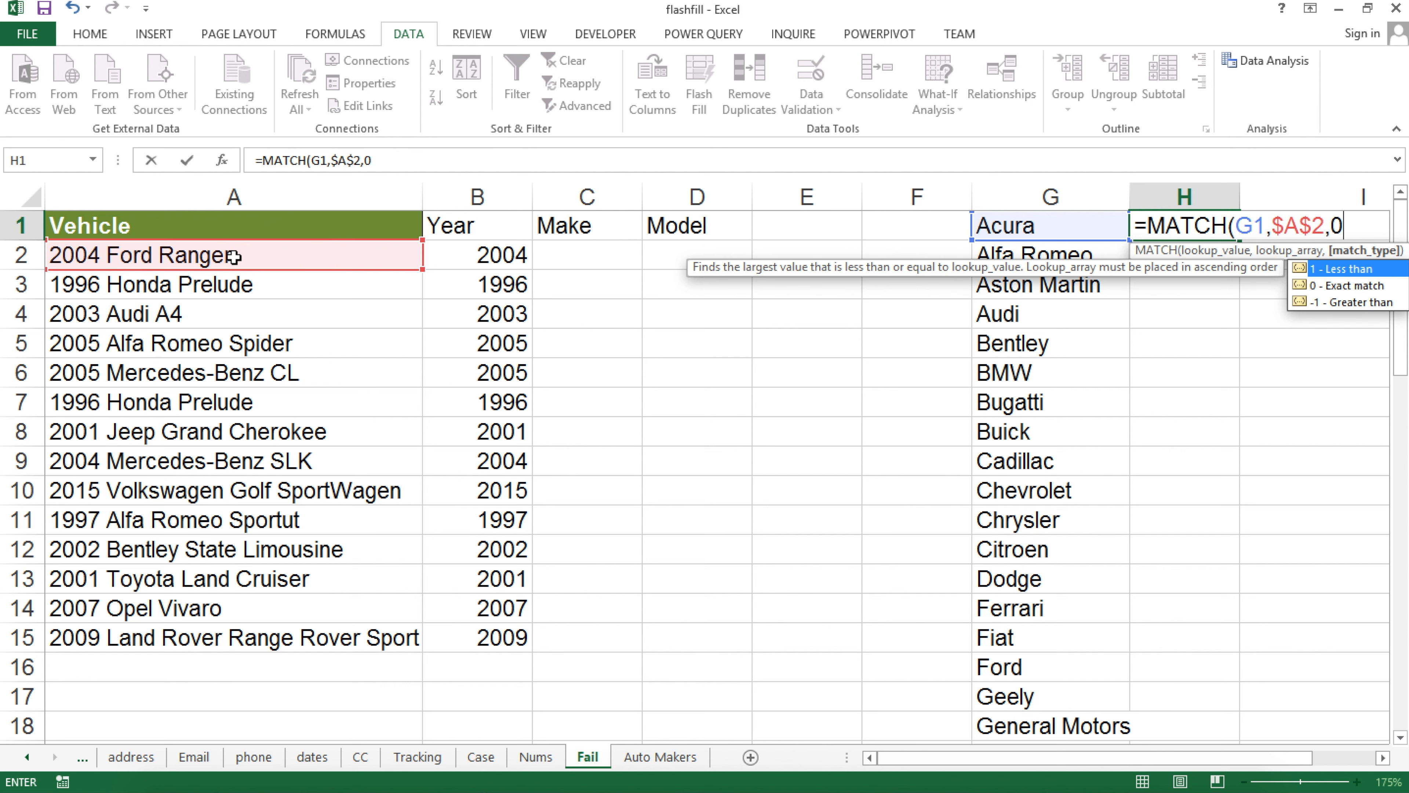
{"action": "type", "text": ")"}
{"action": "key", "text": "Return"}
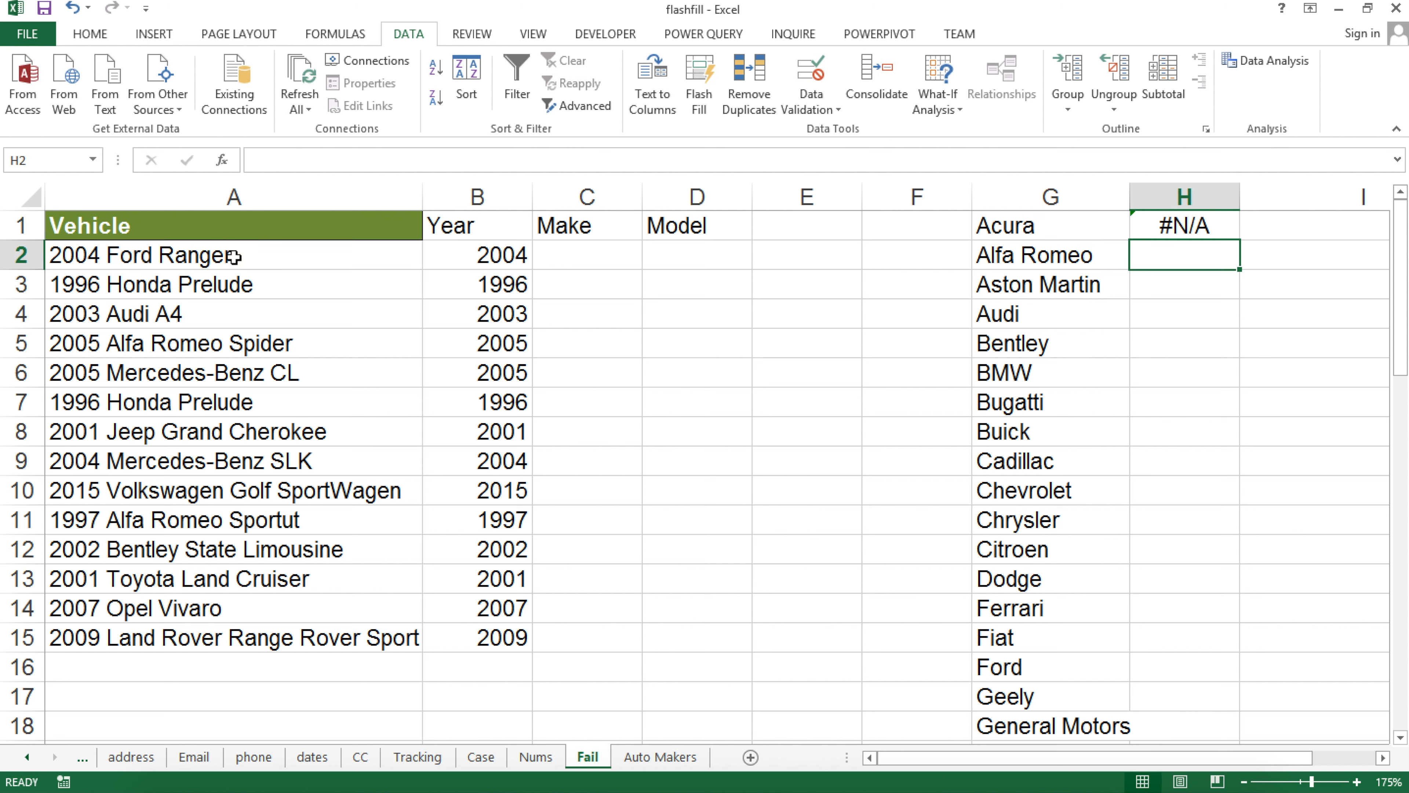
Copy the H1 formula down column H, check Ford's #N/A, and reopen H1 for editing
{"action": "left_click", "coordinate": [1009, 228]}
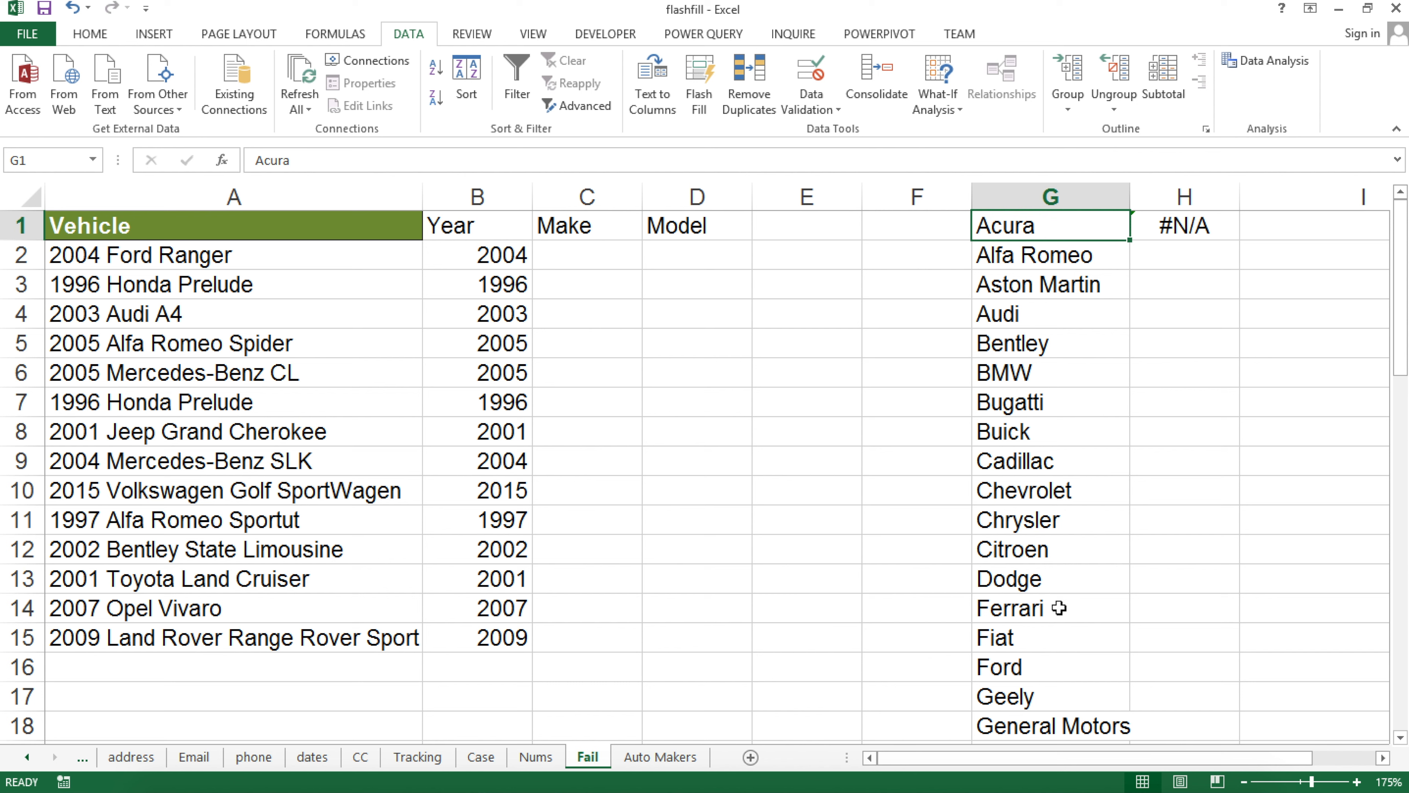
{"action": "left_click", "coordinate": [1227, 231]}
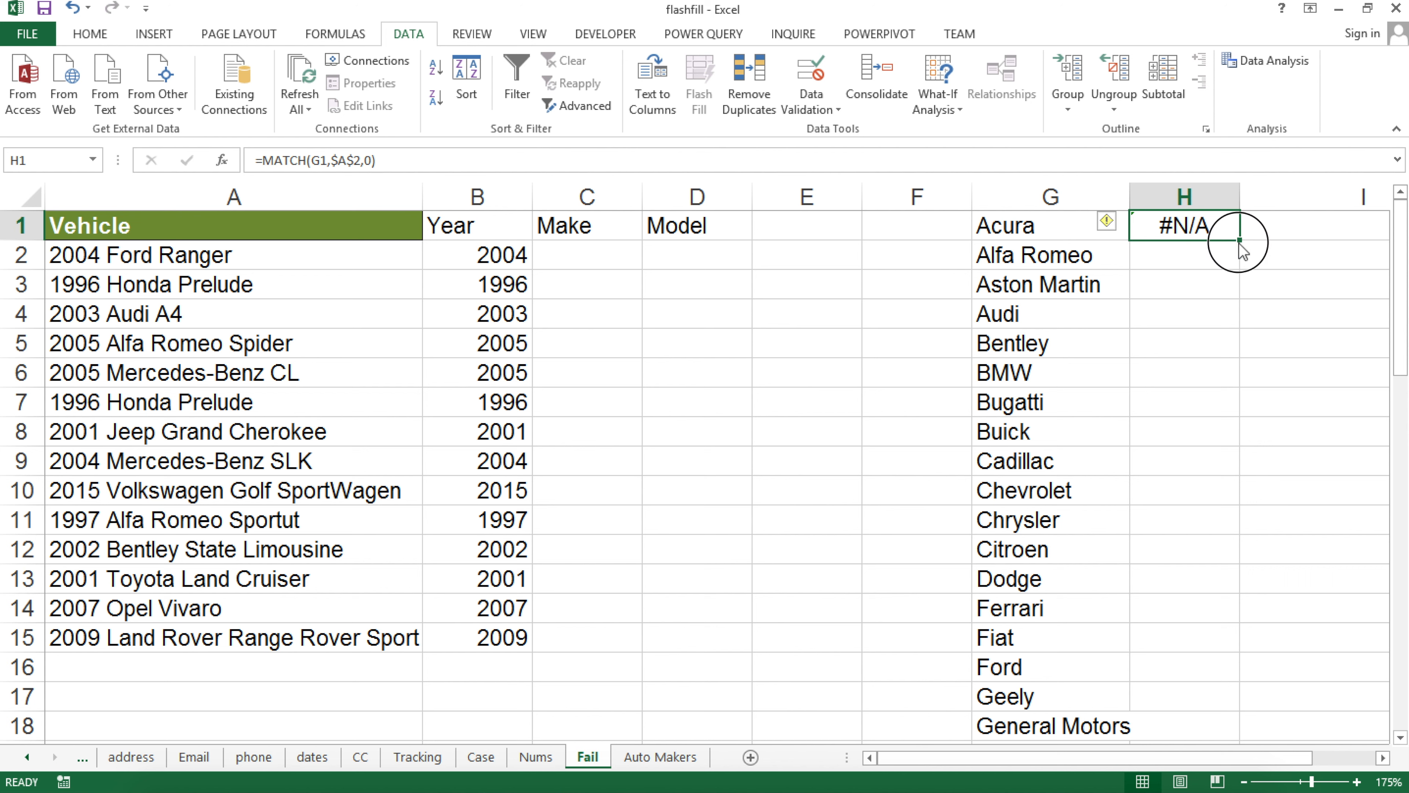
{"action": "double_click", "coordinate": [1240, 244]}
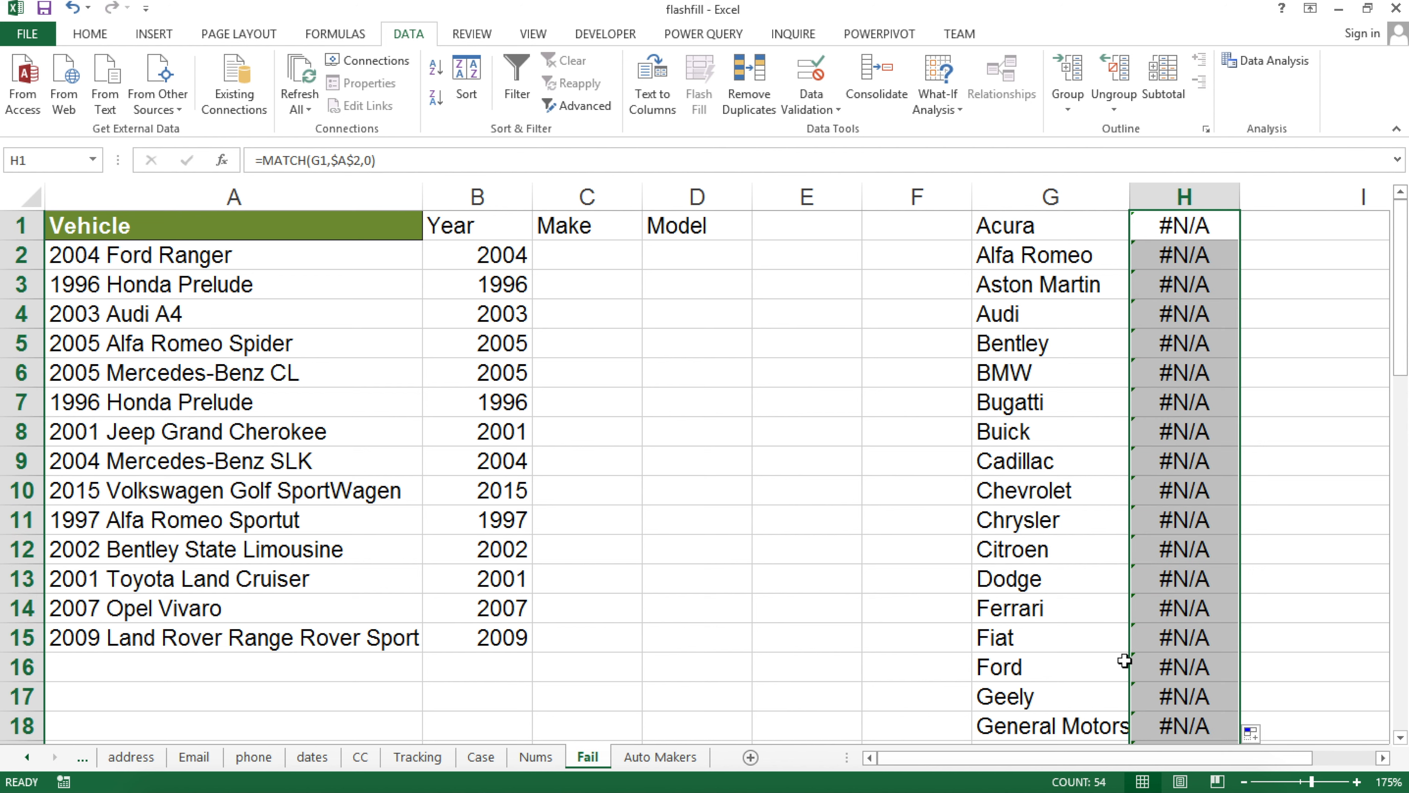
{"action": "left_click", "coordinate": [1144, 669]}
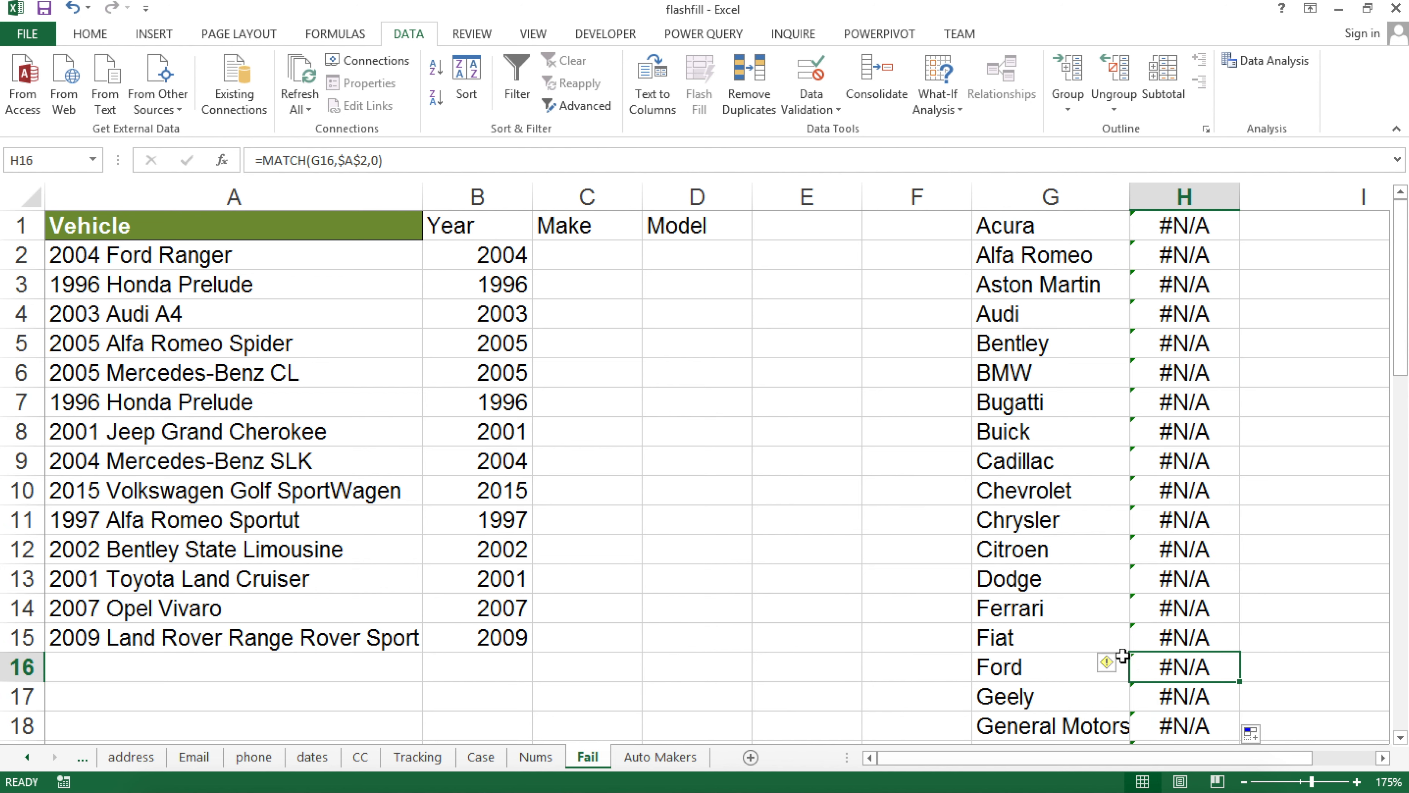
{"action": "left_click", "coordinate": [1181, 225]}
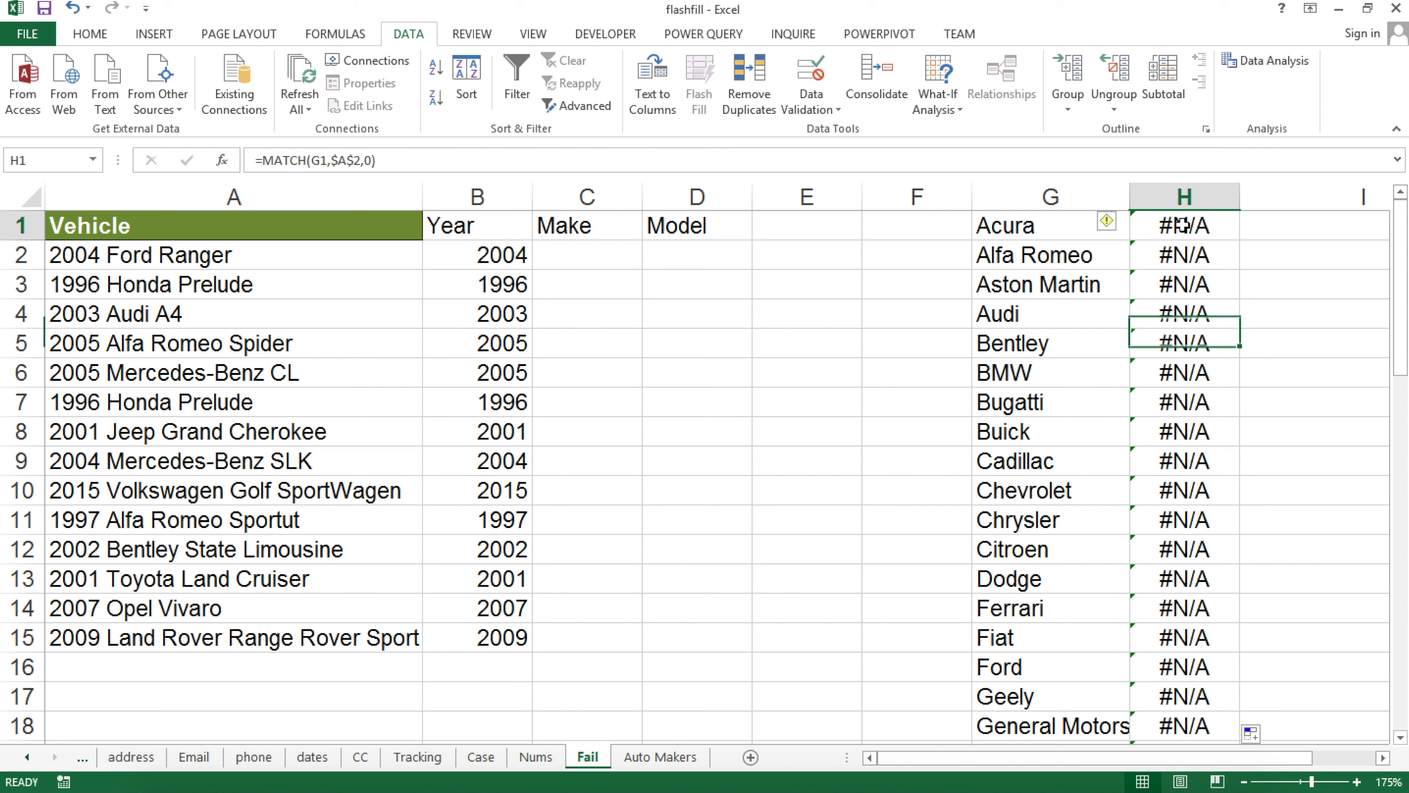
{"action": "double_click", "coordinate": [1182, 225]}
{"action": "left_click", "coordinate": [1240, 225]}
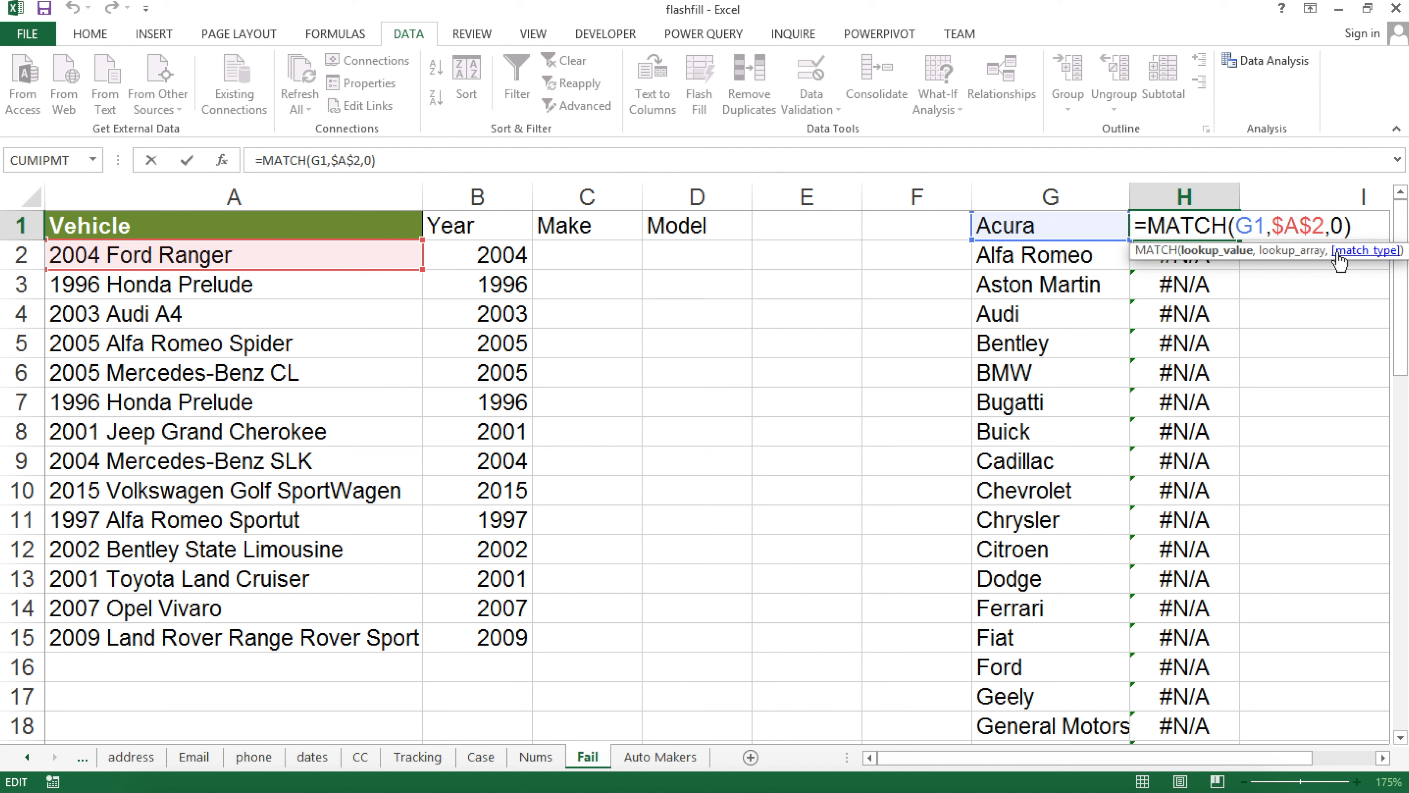
Change H1 to =MATCH("*"&G1&"*",$A$2,0) and fill it down column H
{"action": "type", "text": "\"*\""}
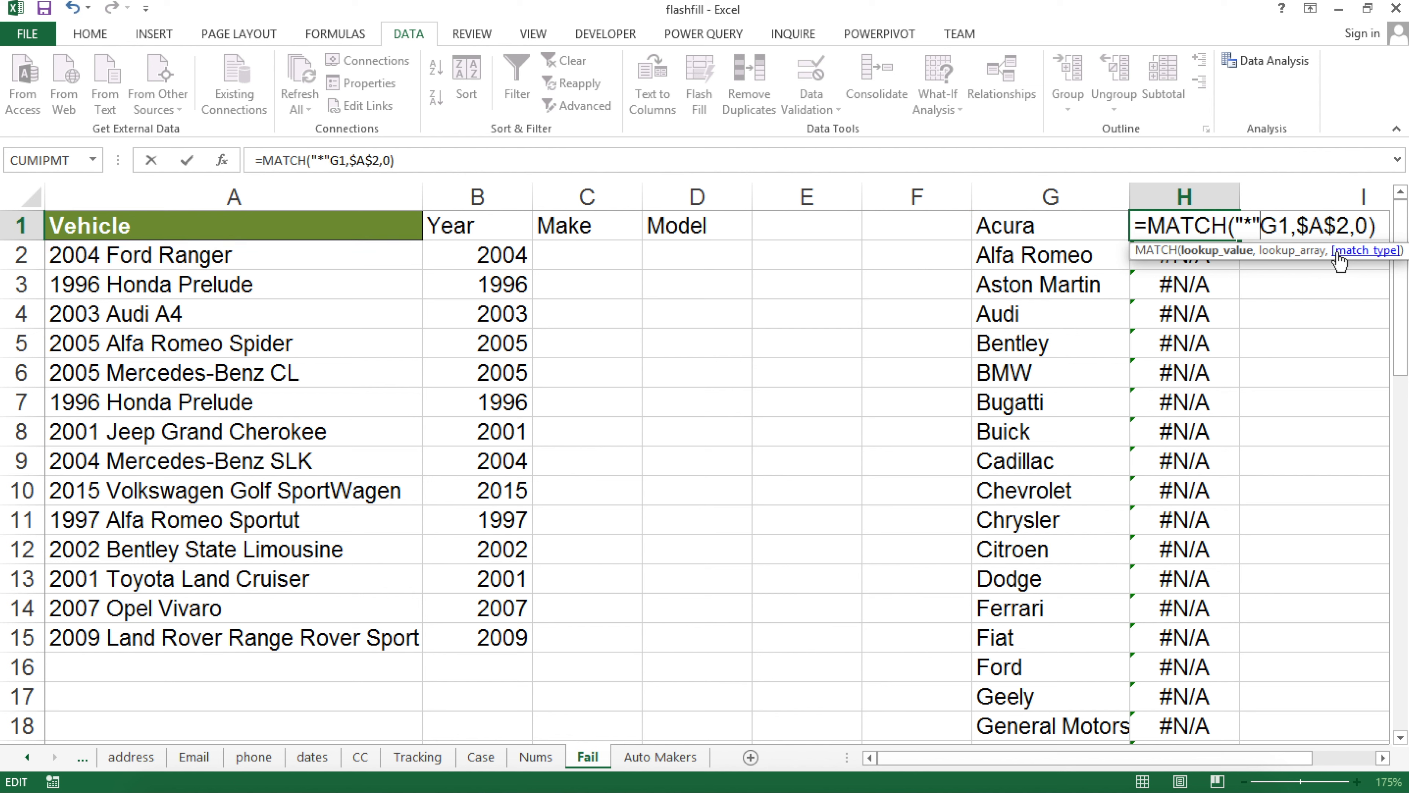
{"action": "type", "text": "&"}
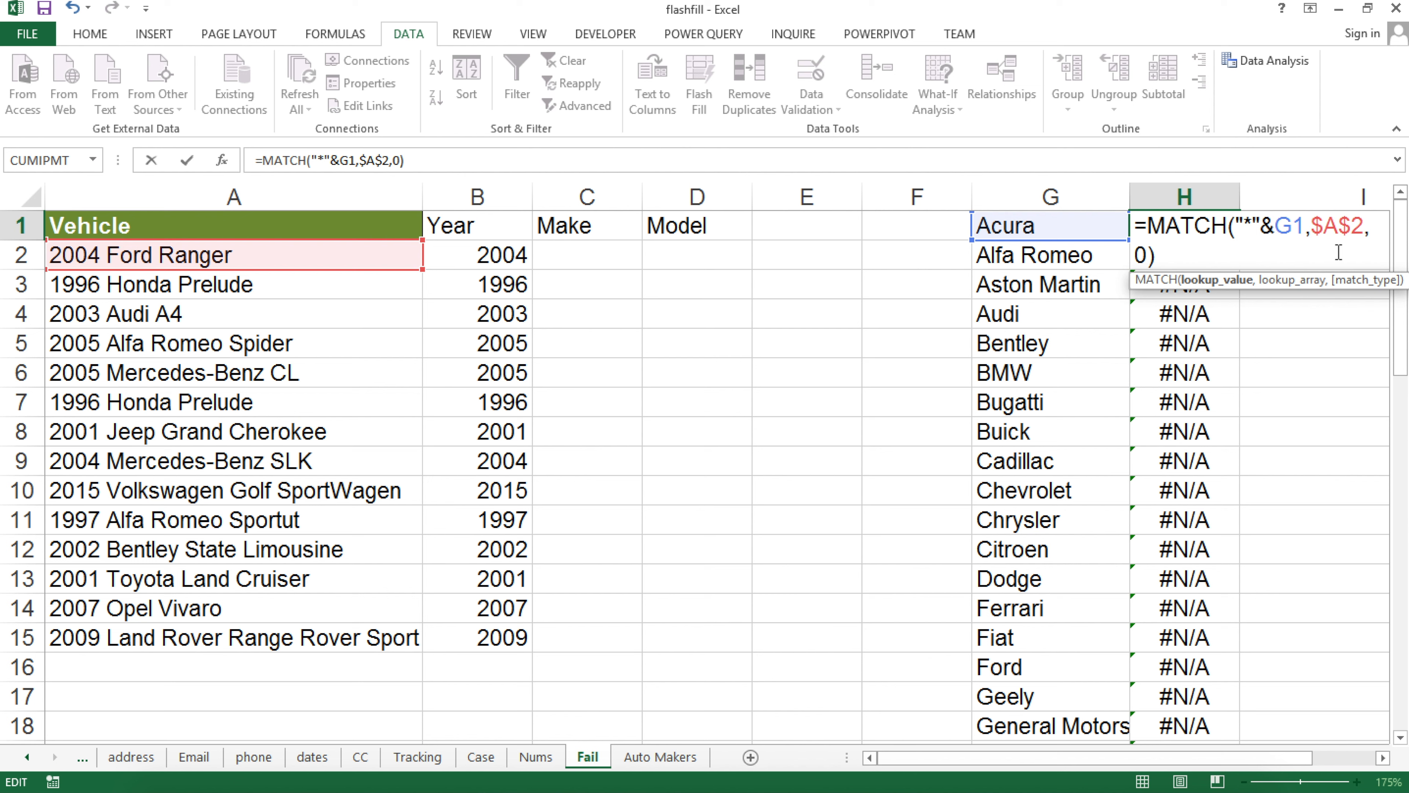
{"action": "type", "text": "&"}
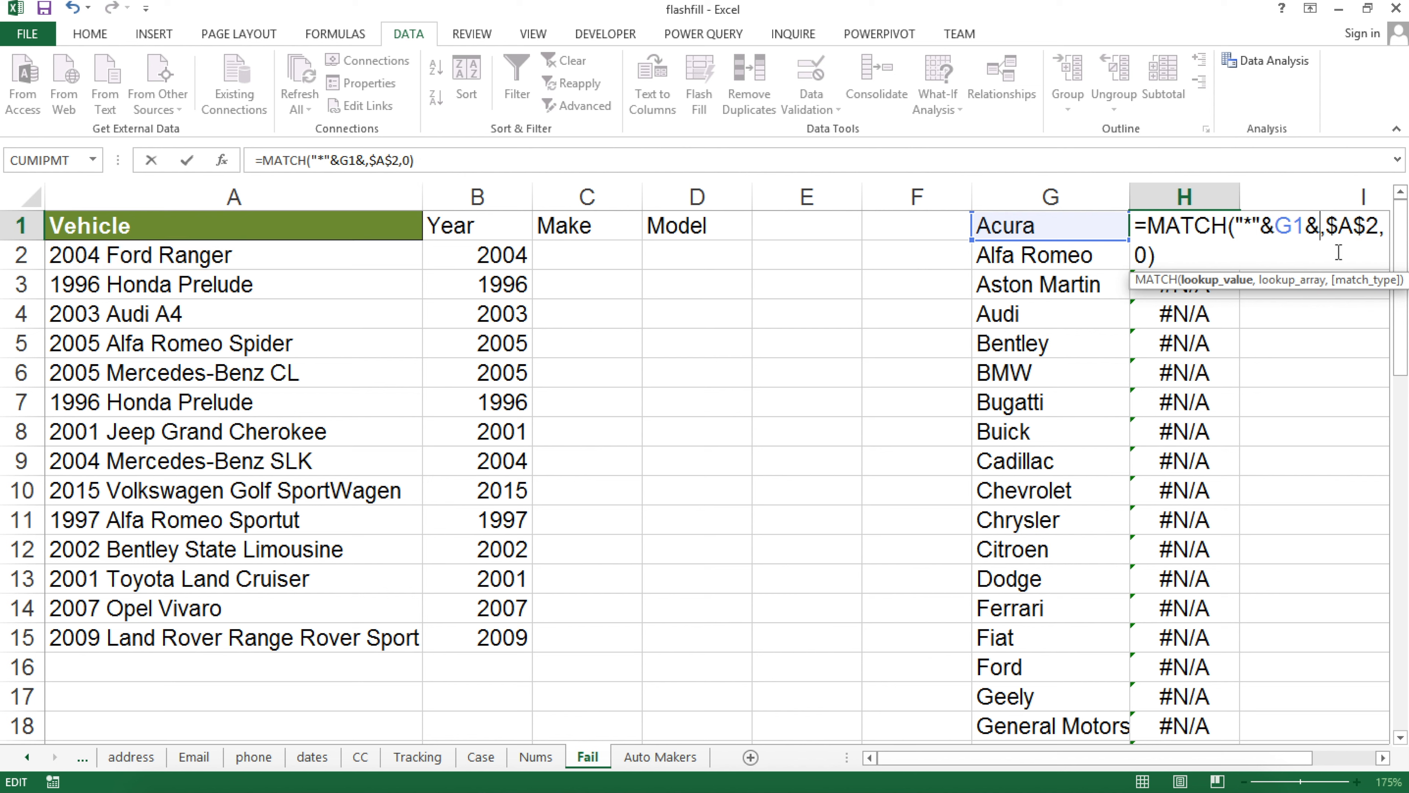
{"action": "type", "text": "\"*\""}
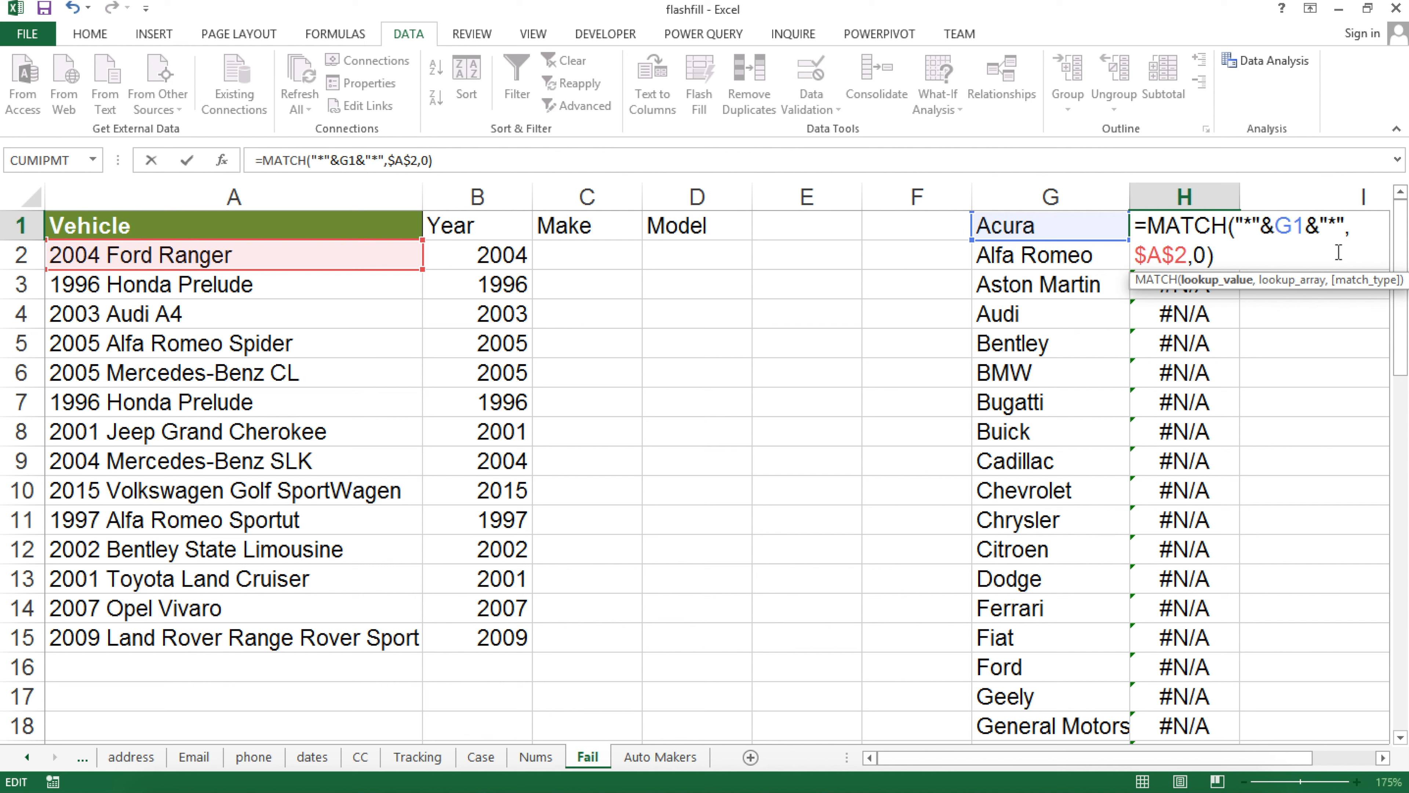
{"action": "key", "text": "Return"}
{"action": "left_click", "coordinate": [1200, 225]}
{"action": "double_click", "coordinate": [1241, 242]}
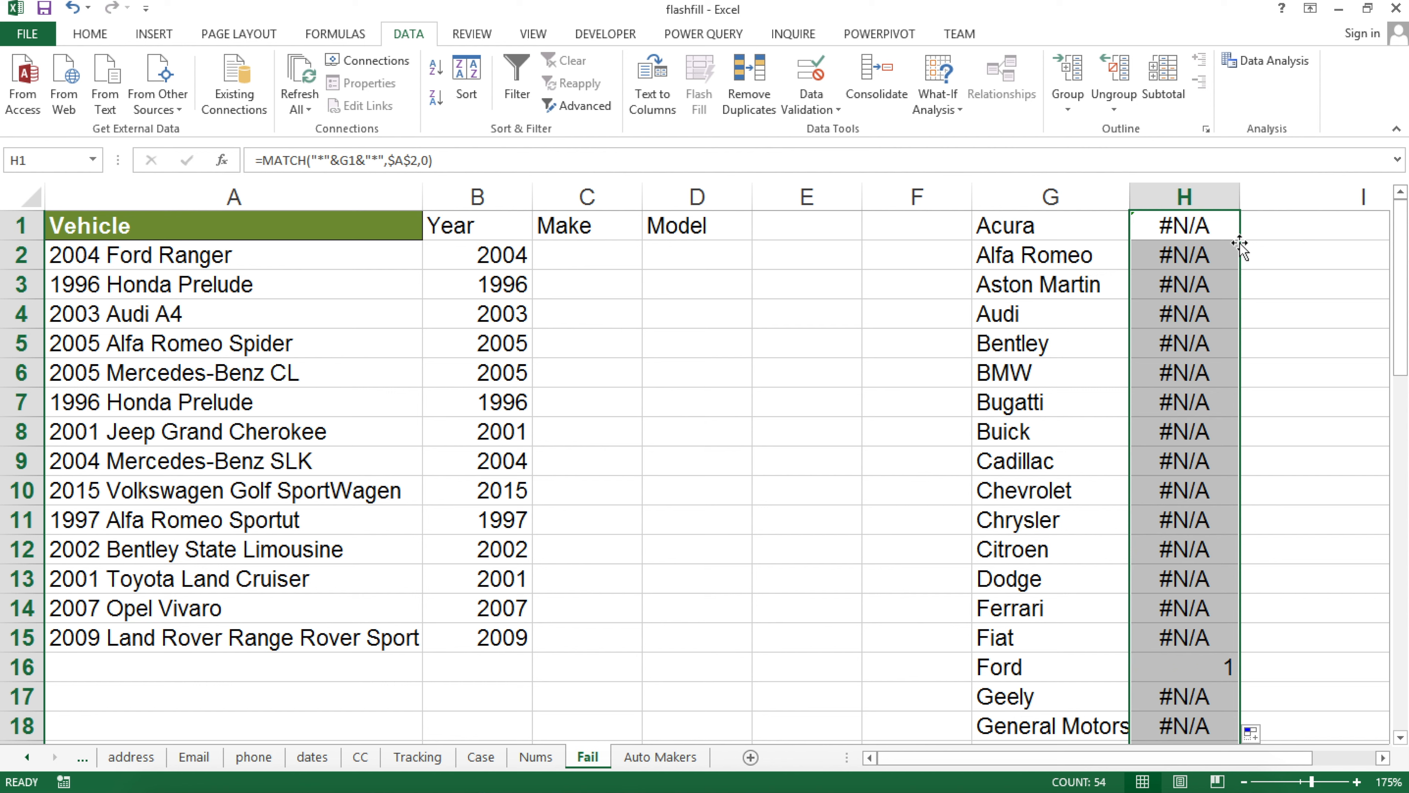
Check the wildcard results, confirming Ford in H16 returns 1 while other makes show #N/A
{"action": "left_click", "coordinate": [1200, 673]}
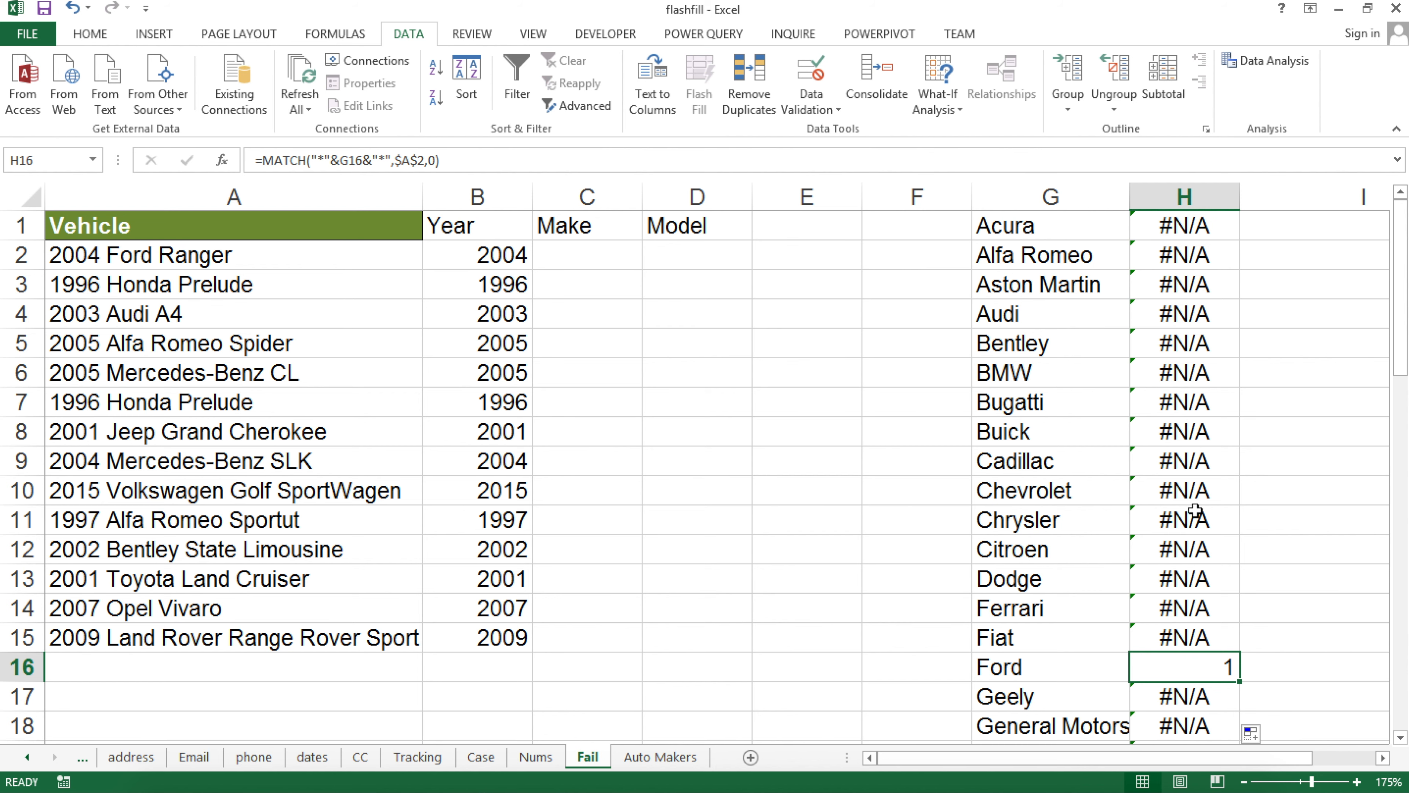
{"action": "scroll", "coordinate": [1220, 585], "scroll_direction": "down", "scroll_amount": 2}
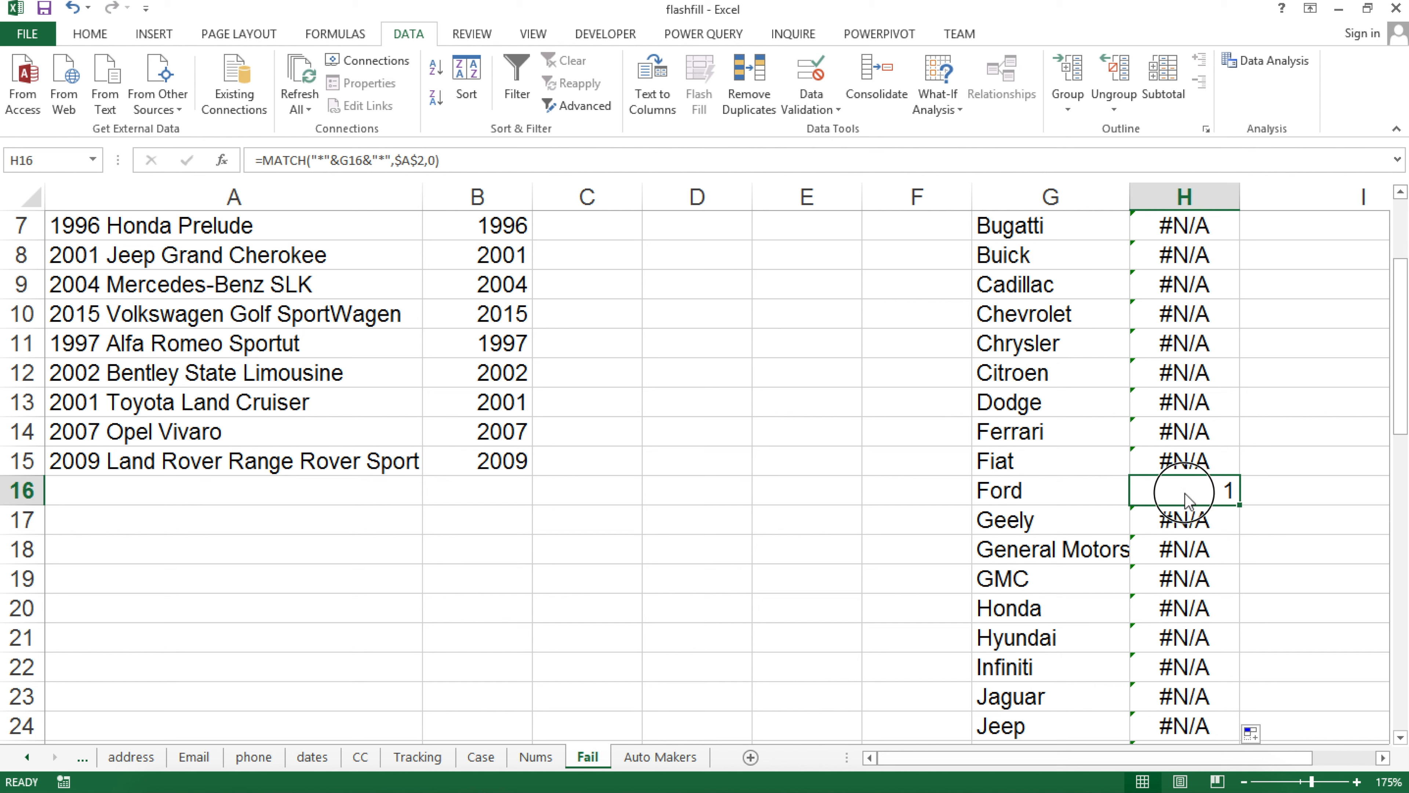
{"action": "double_click", "coordinate": [1186, 492]}
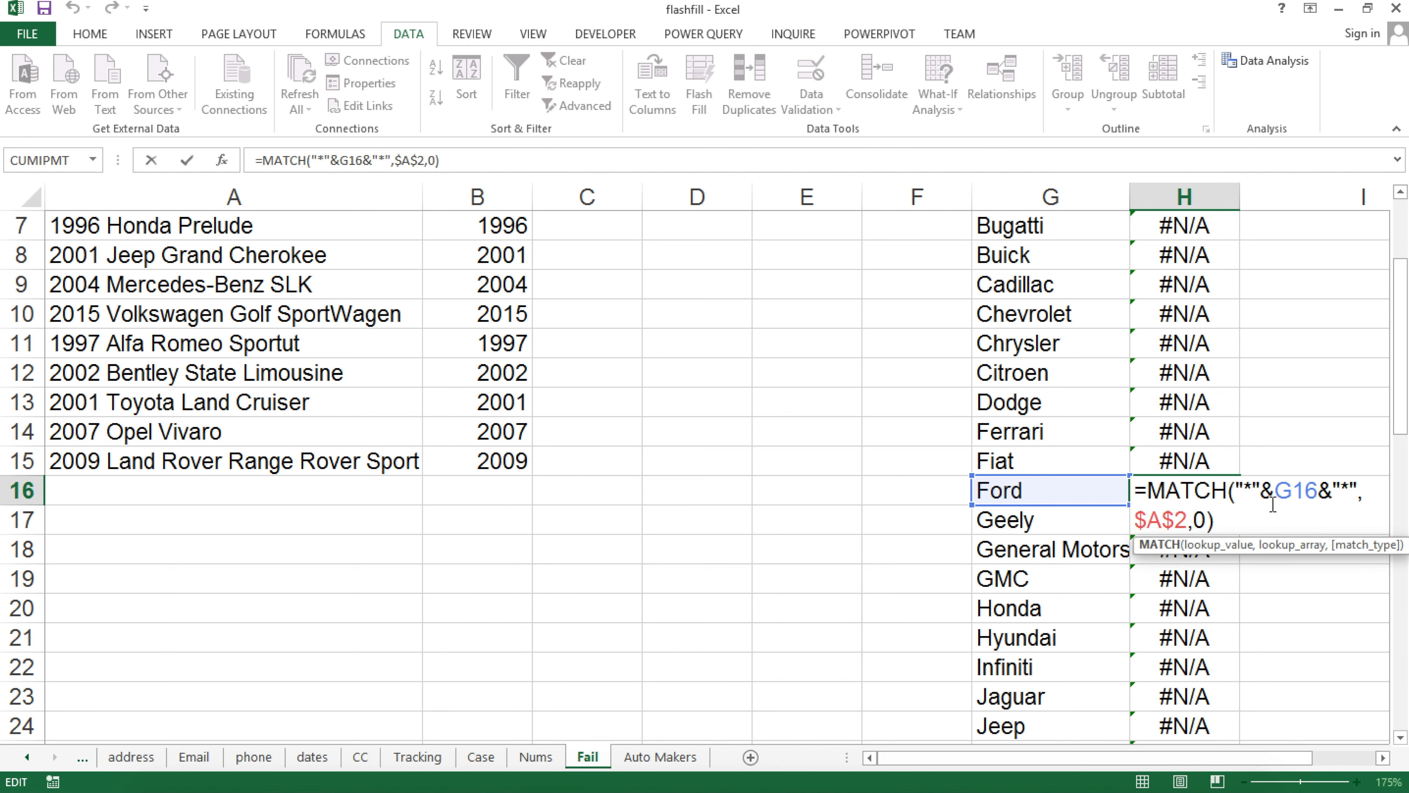
{"action": "key", "text": "Return"}
{"action": "scroll", "coordinate": [1223, 494], "scroll_direction": "down", "scroll_amount": 10}
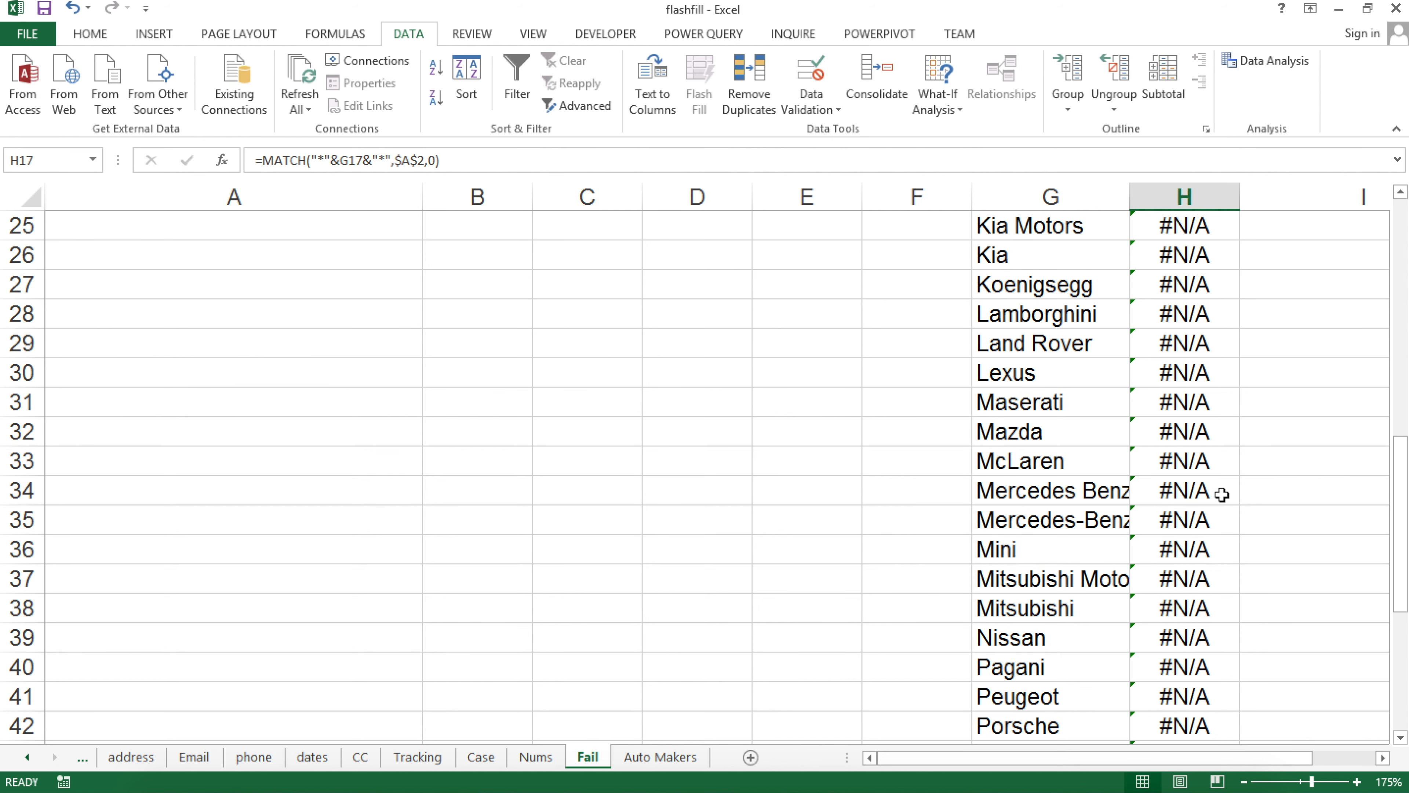
{"action": "scroll", "coordinate": [1221, 494], "scroll_direction": "down", "scroll_amount": 9}
{"action": "scroll", "coordinate": [1220, 499], "scroll_direction": "up", "scroll_amount": 20}
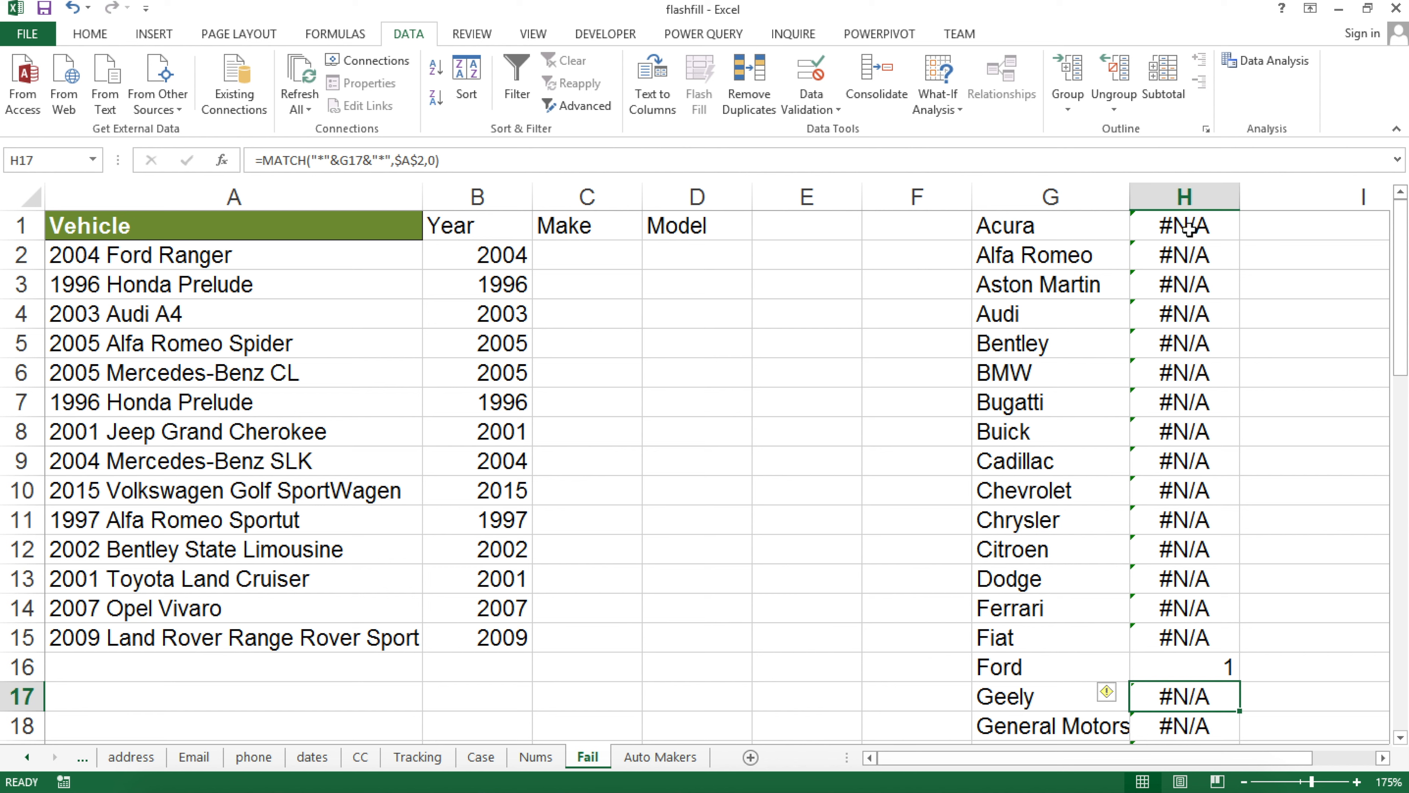
{"action": "left_click", "coordinate": [1192, 677]}
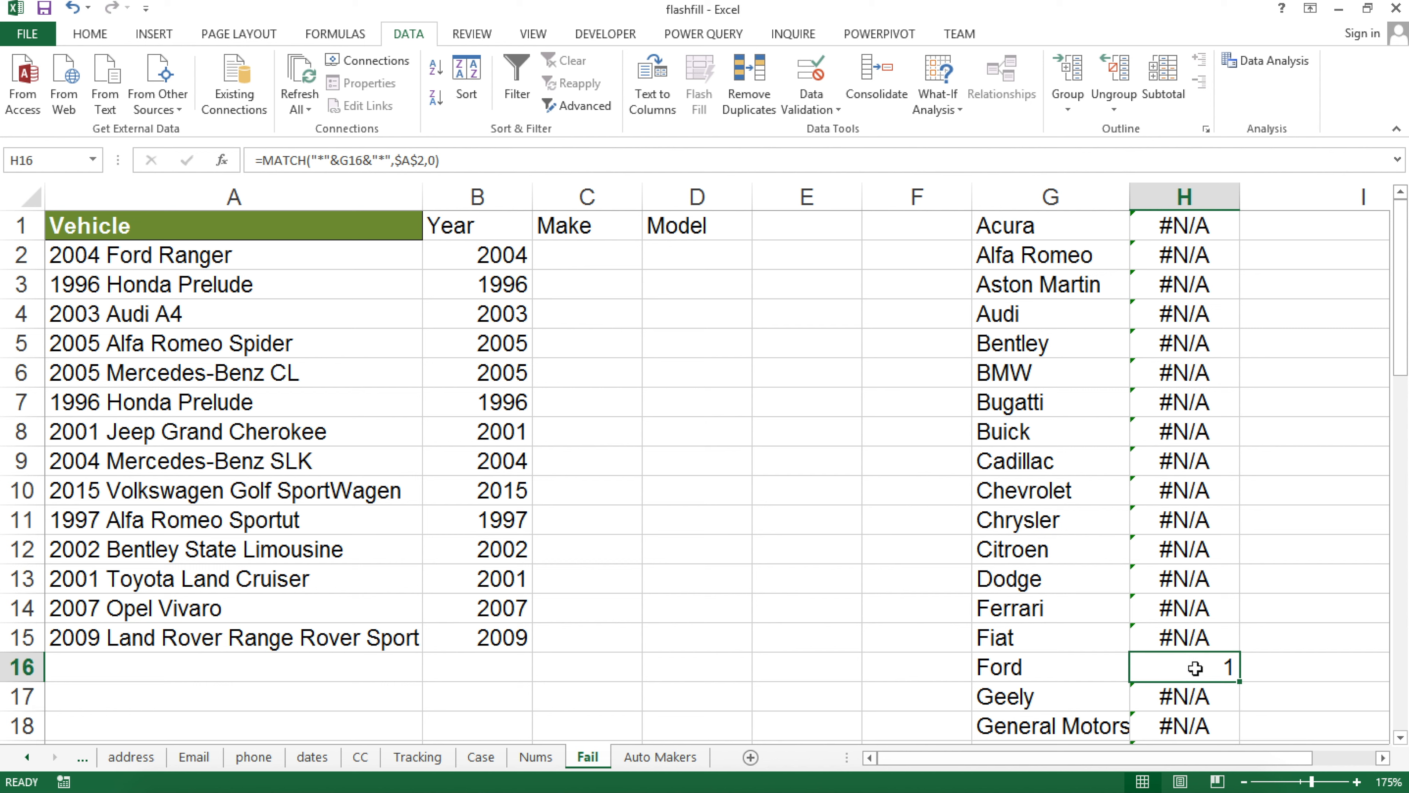
{"action": "left_click", "coordinate": [1266, 222]}
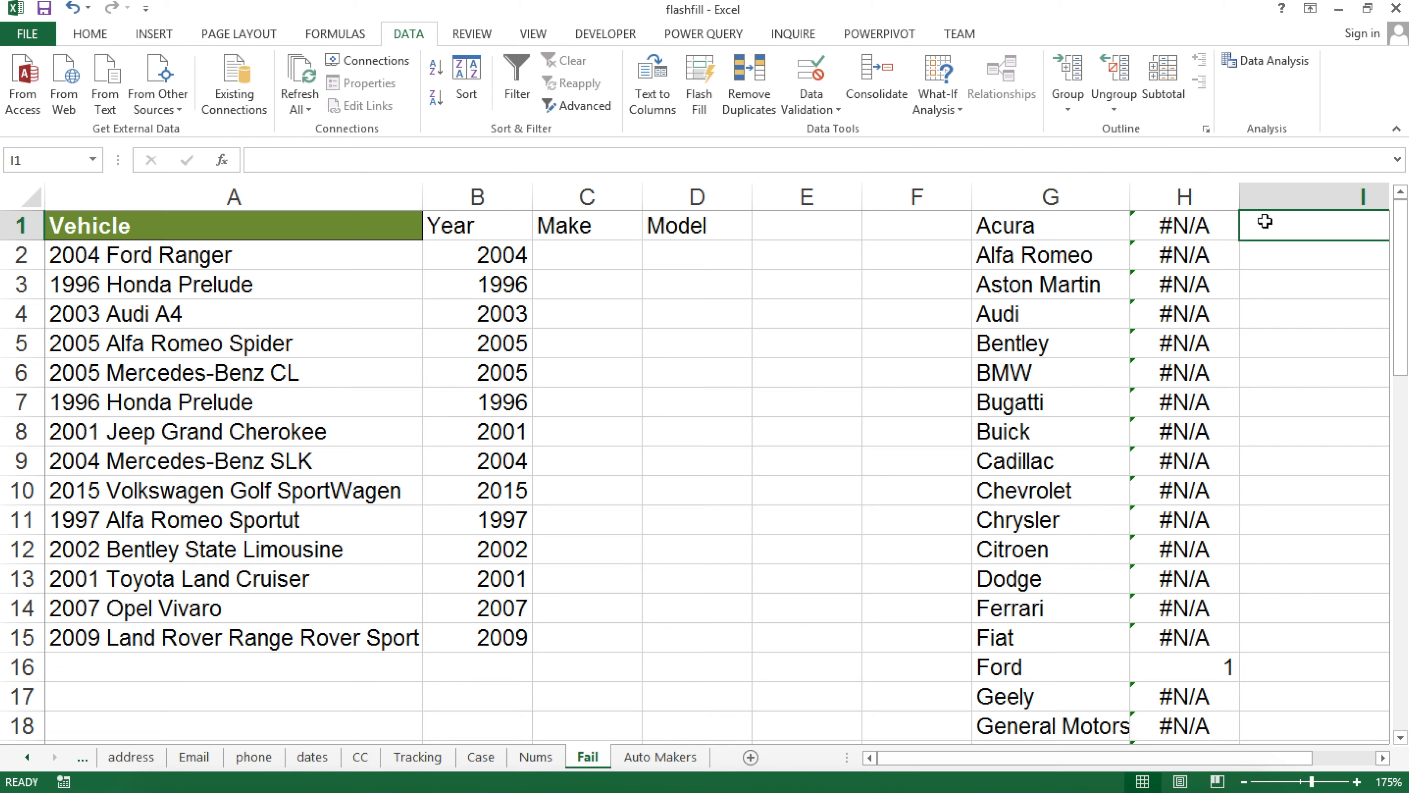
{"action": "type", "text": "="}
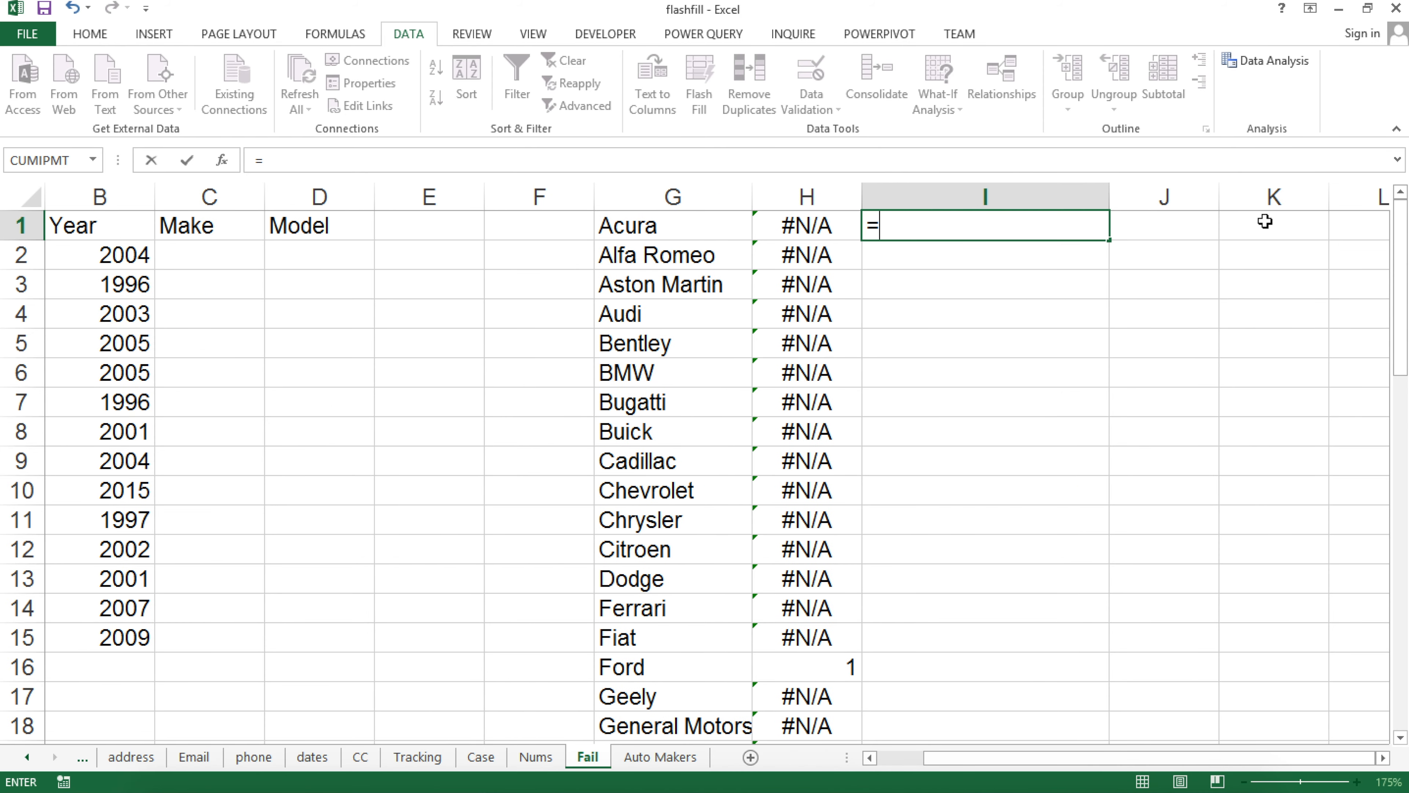
{"action": "type", "text": "isn"}
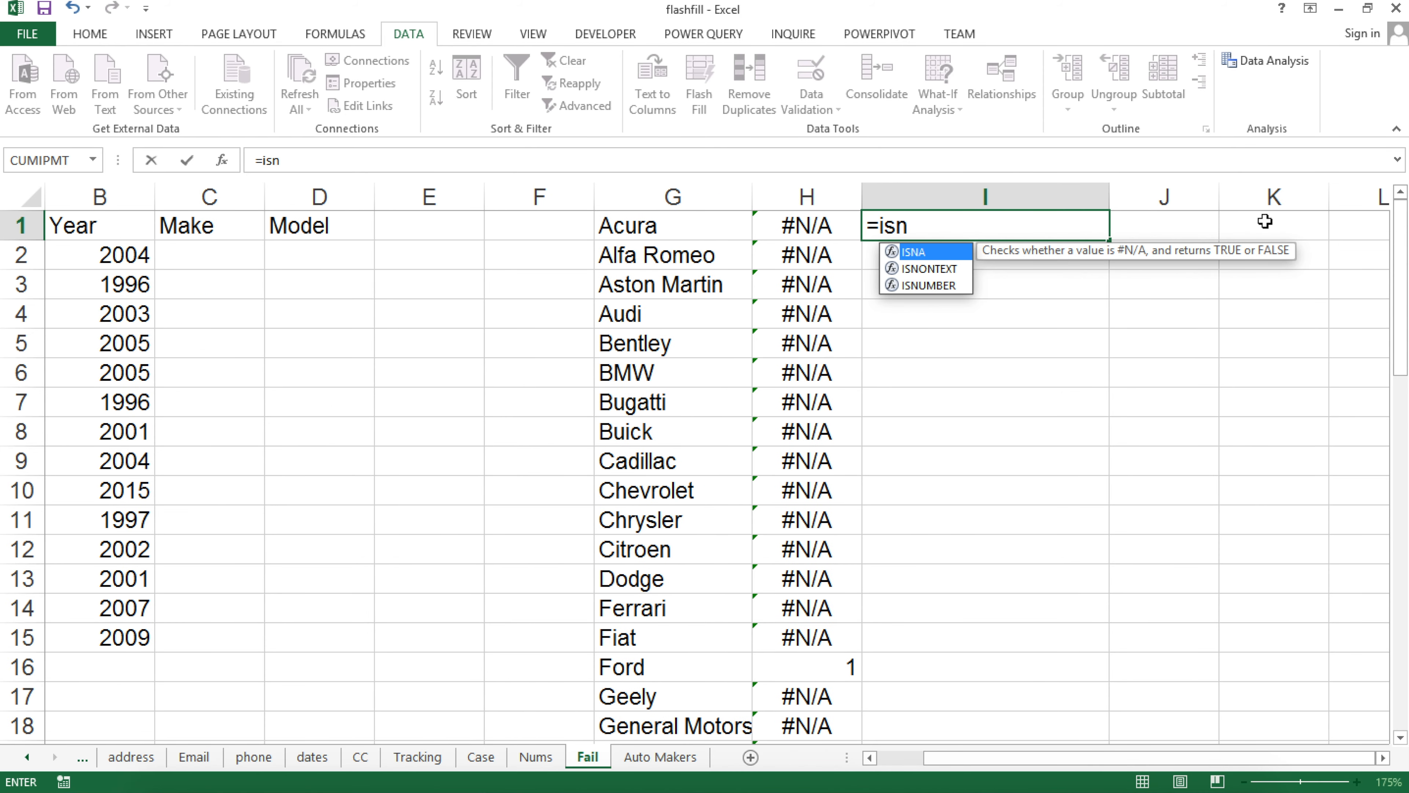
{"action": "key", "text": "Down"}
{"action": "key", "text": "Down"}
{"action": "key", "text": "Tab"}
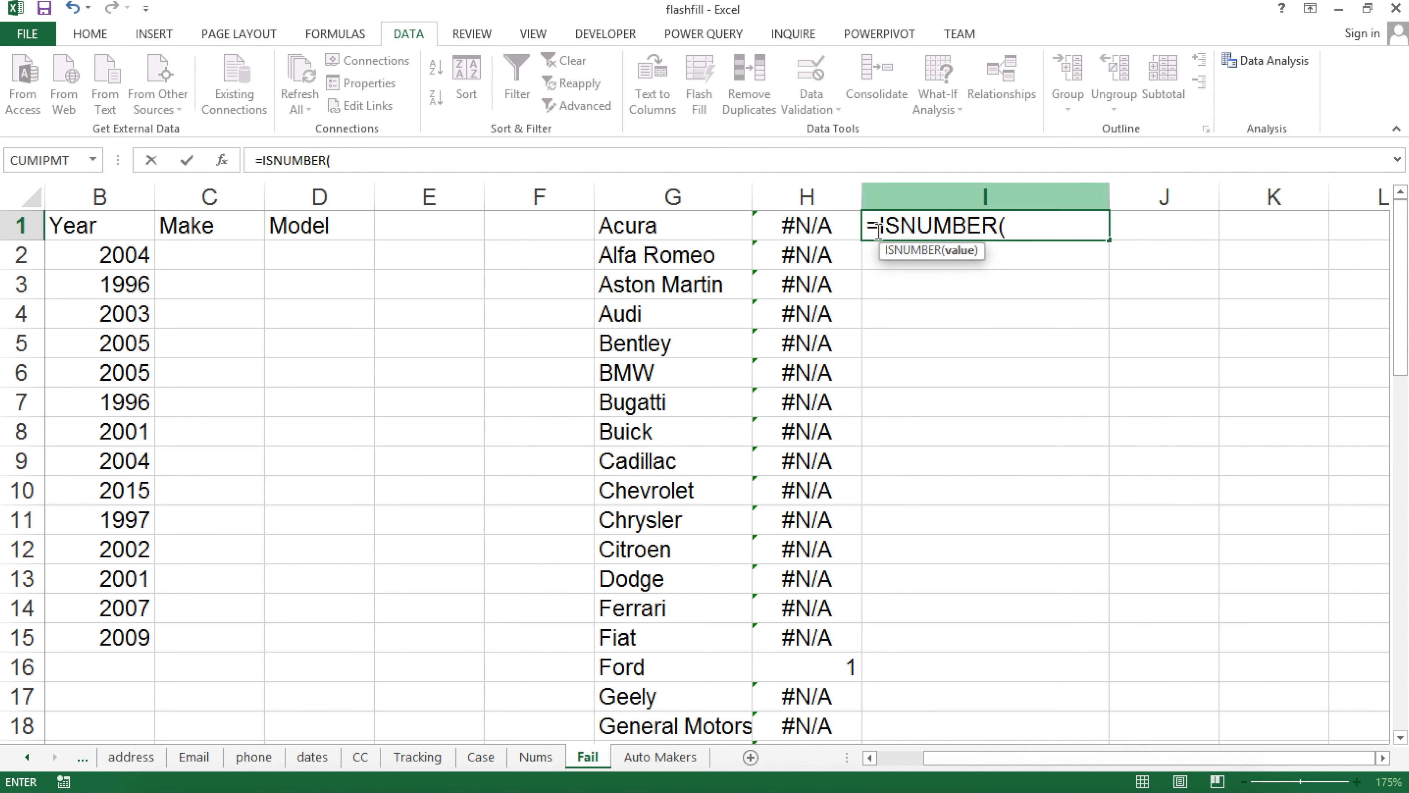
{"action": "left_click", "coordinate": [821, 227]}
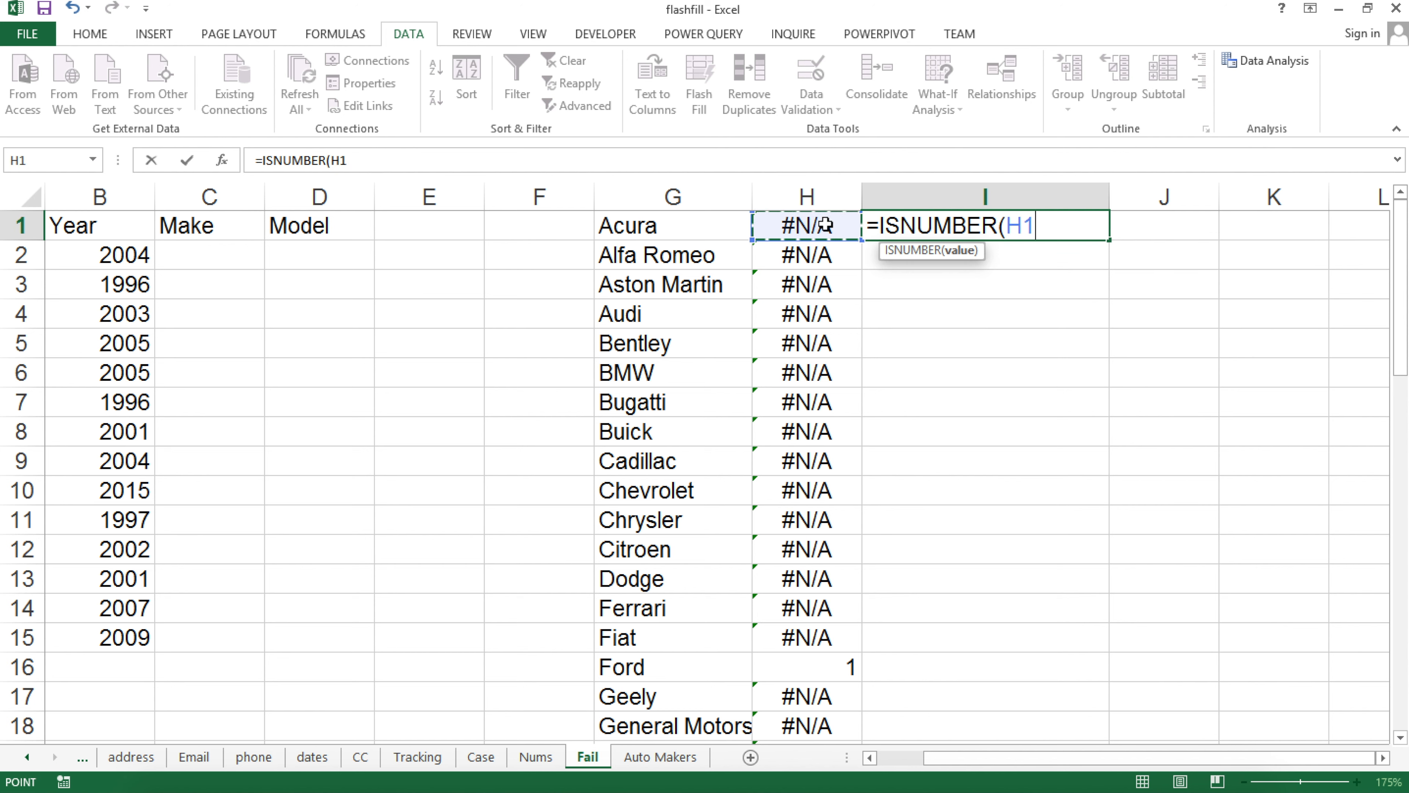
{"action": "key", "text": "Return"}
{"action": "left_click", "coordinate": [1011, 228]}
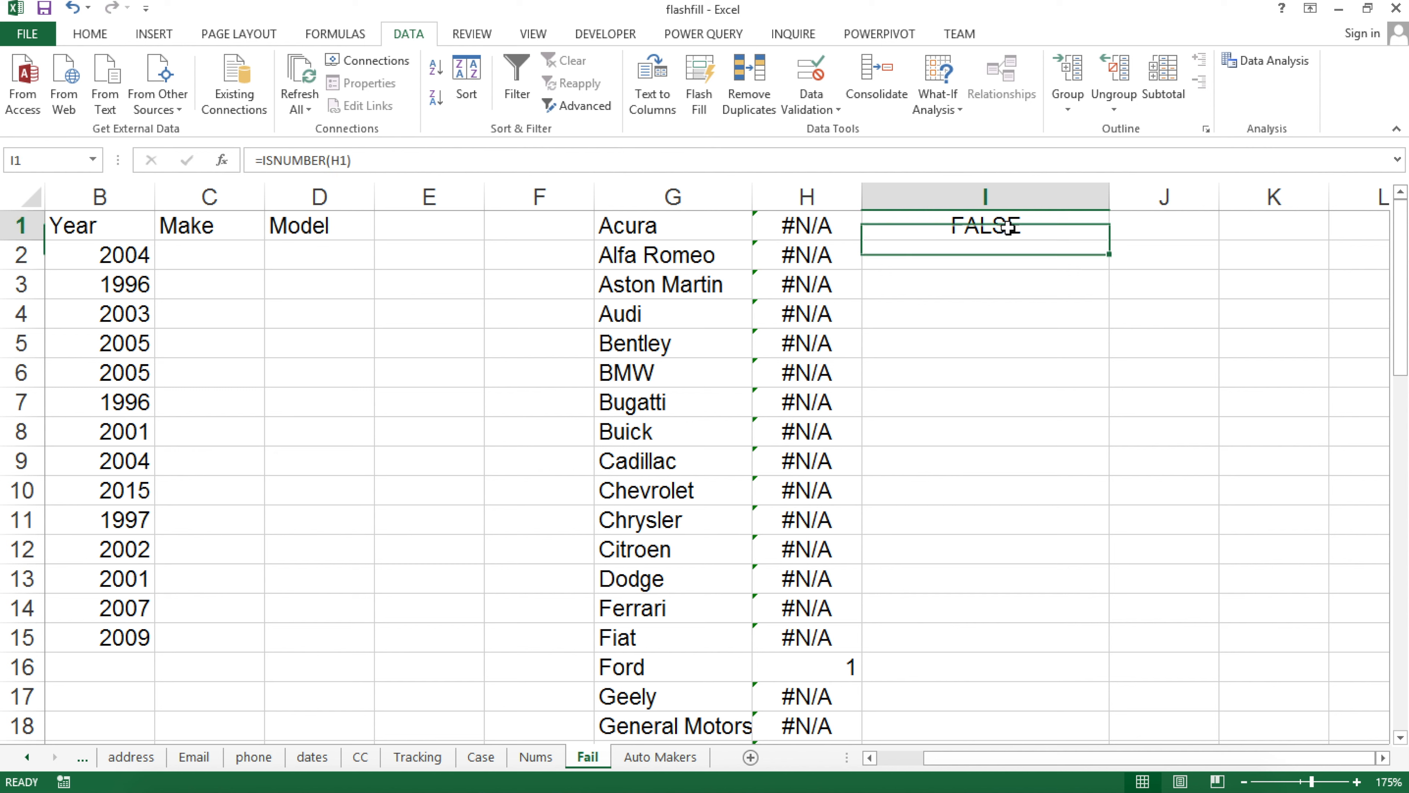
{"action": "double_click", "coordinate": [1110, 239]}
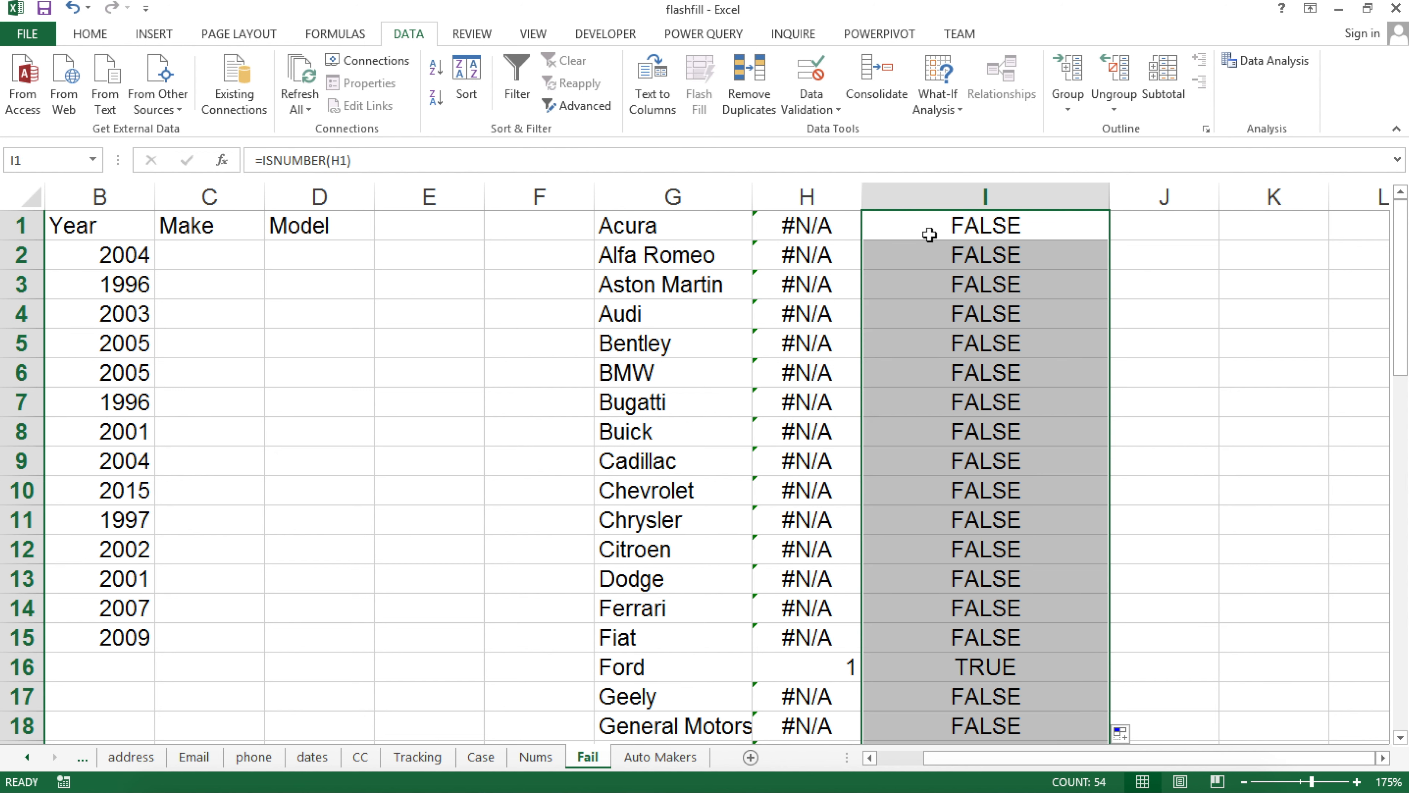
{"action": "left_click", "coordinate": [827, 681]}
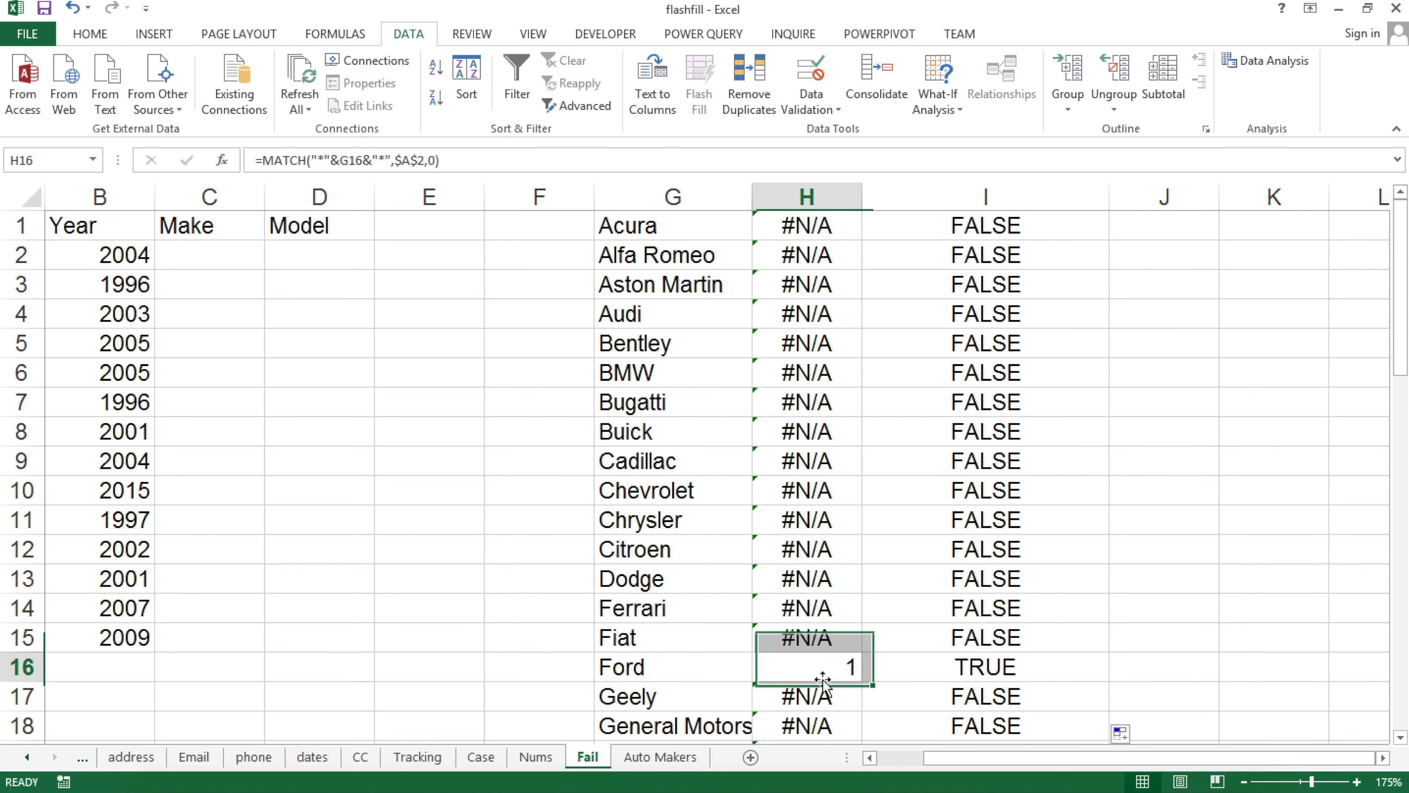
{"action": "left_click", "coordinate": [945, 665]}
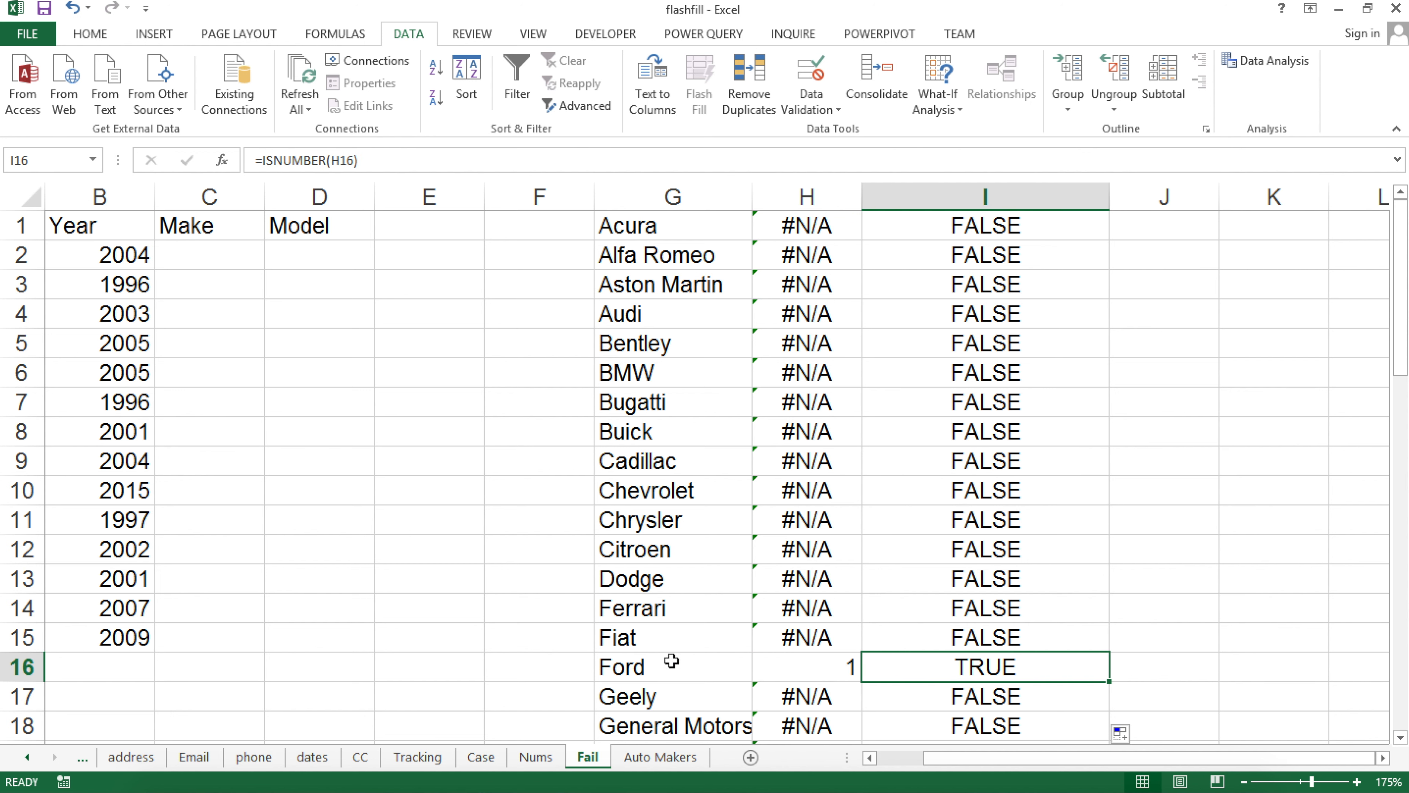
{"action": "left_click", "coordinate": [653, 665]}
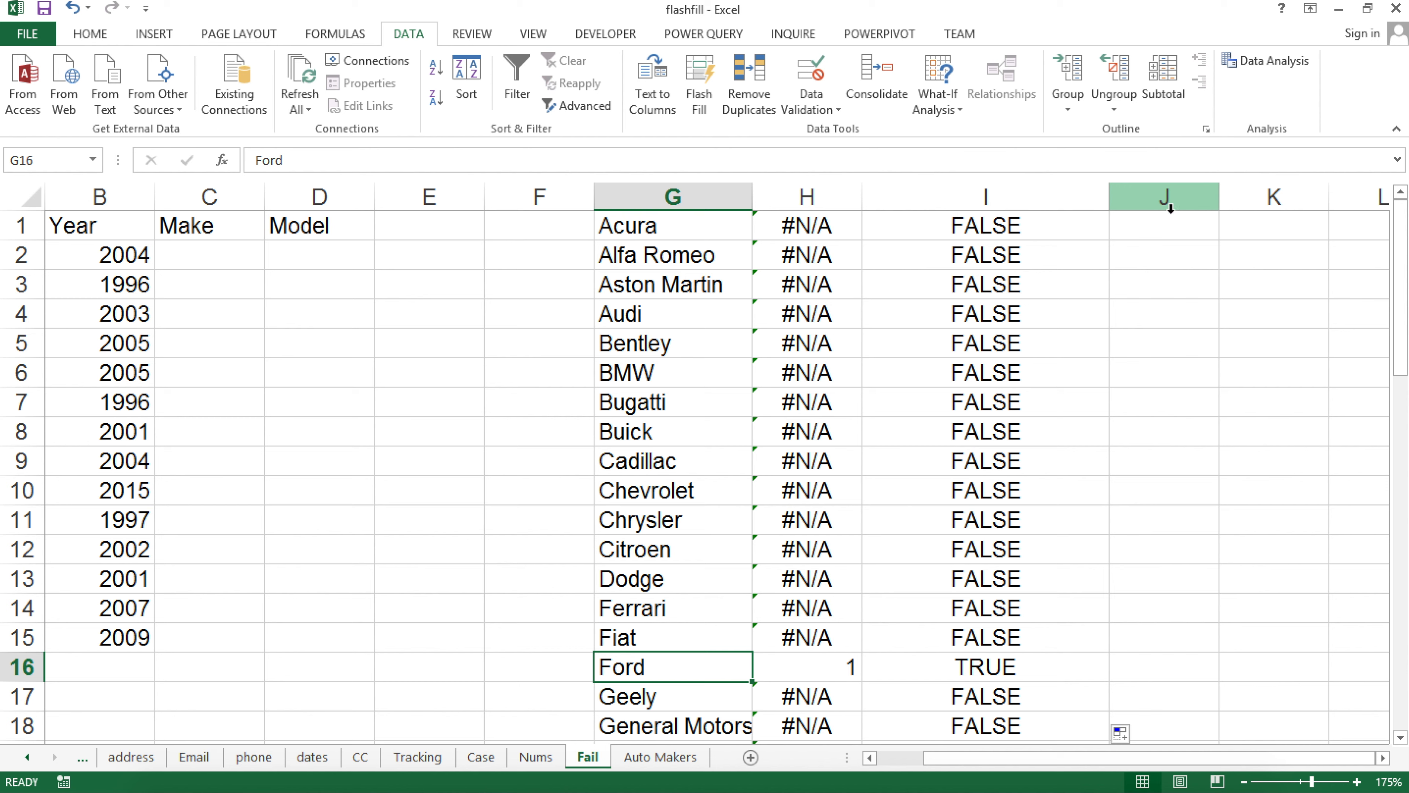
{"action": "left_click_drag", "start_coordinate": [1013, 233], "coordinate": [1040, 137]}
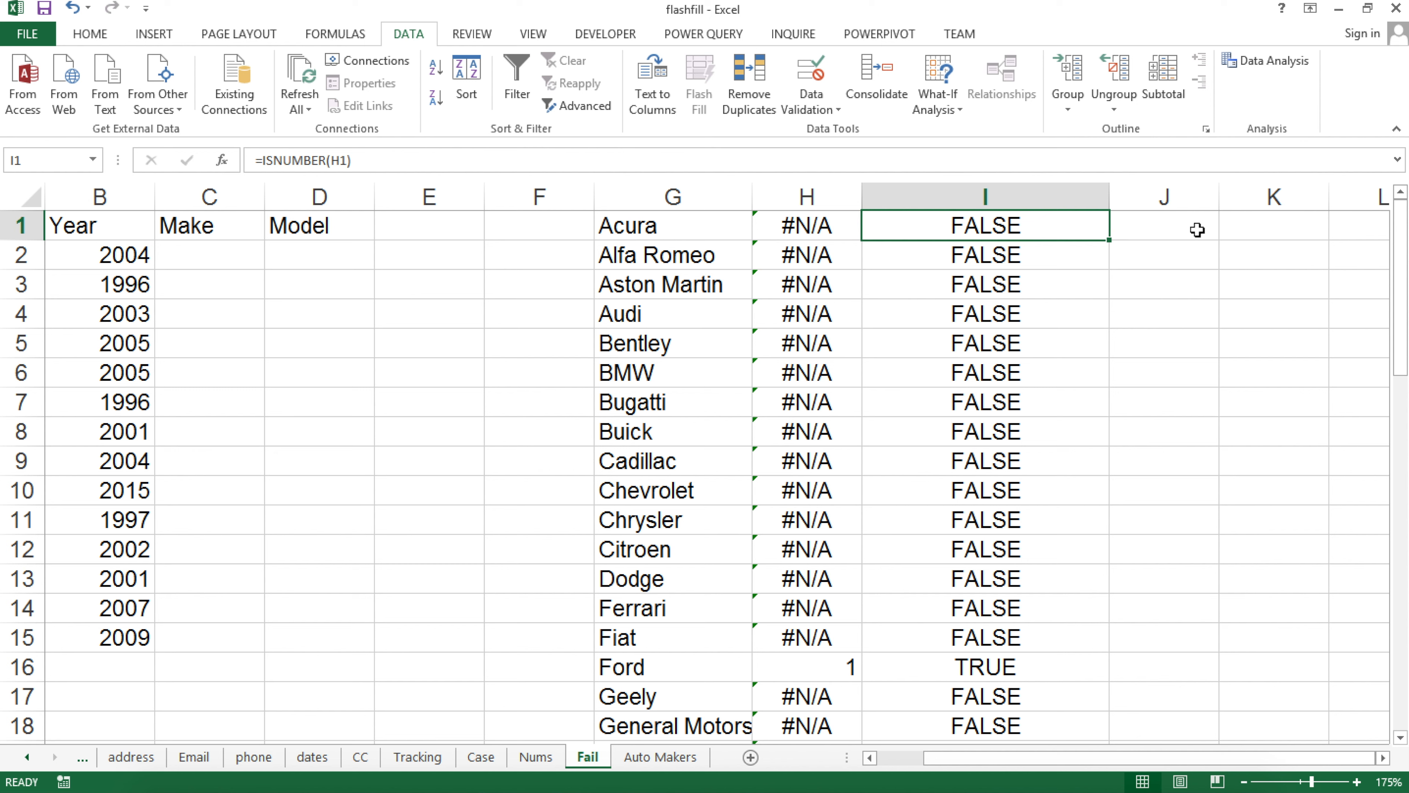
{"action": "left_click", "coordinate": [1028, 661]}
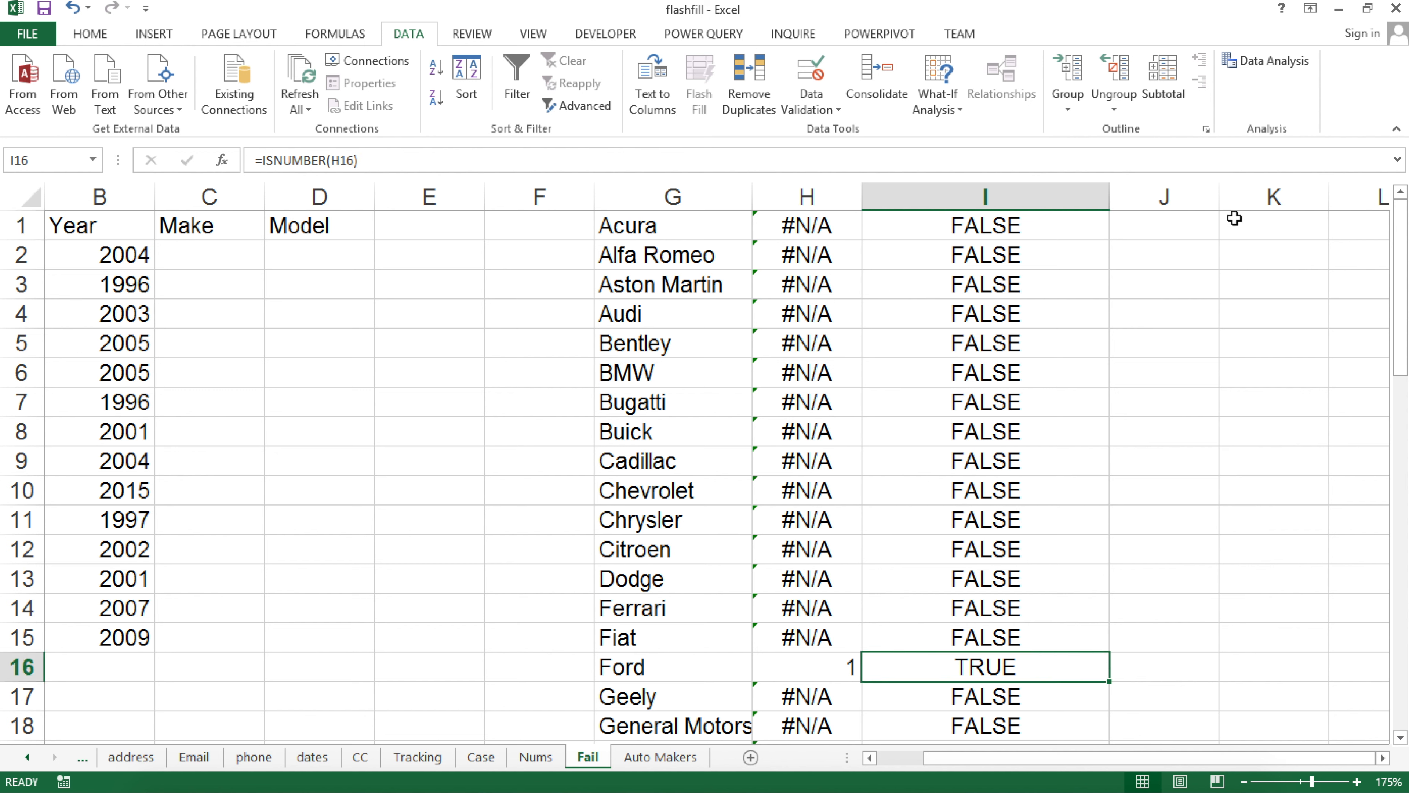
{"action": "left_click", "coordinate": [1189, 225]}
{"action": "left_click", "coordinate": [1245, 227]}
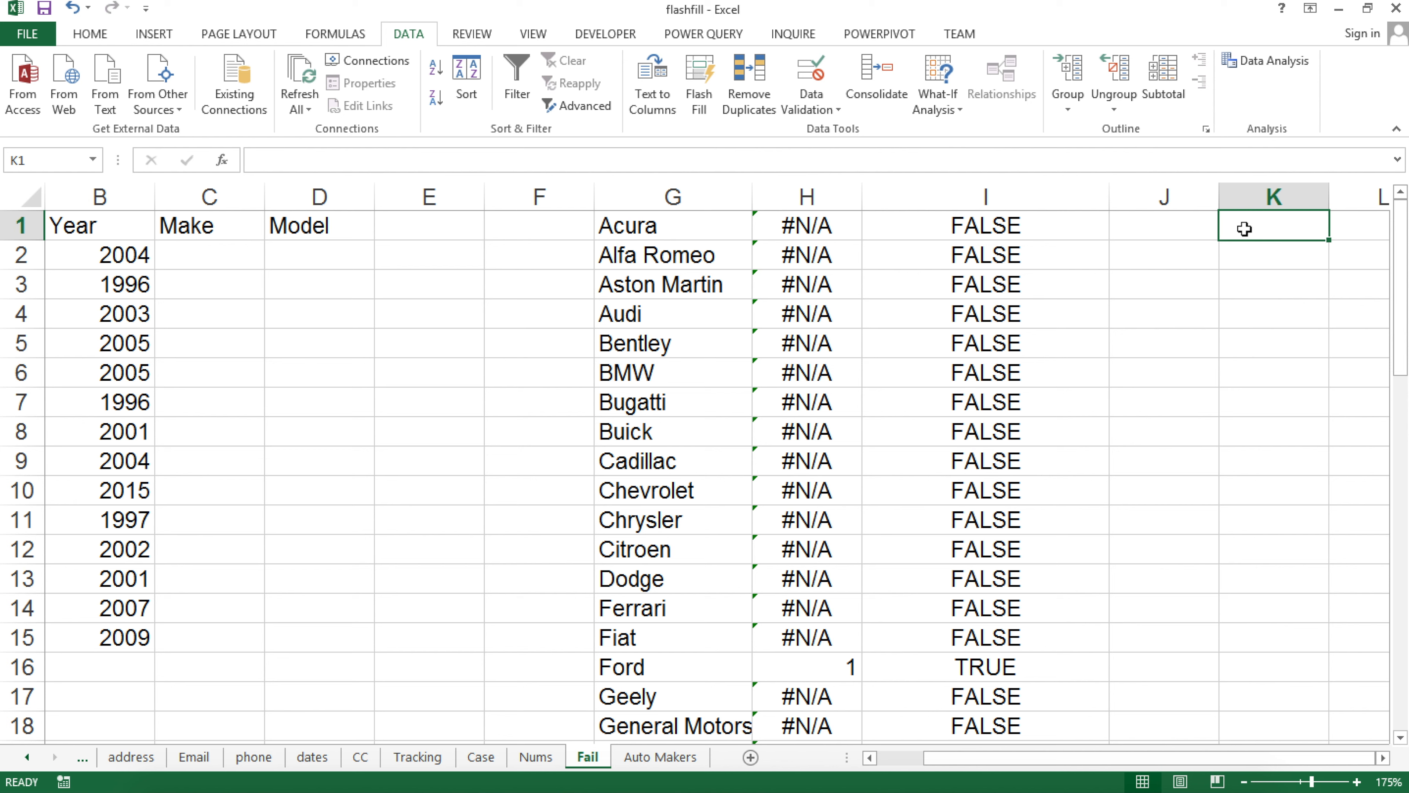
Enter =MATCH(TRUE,$I$1:$I$54,0) in K1
{"action": "type", "text": "=ma"}
{"action": "key", "text": "Tab"}
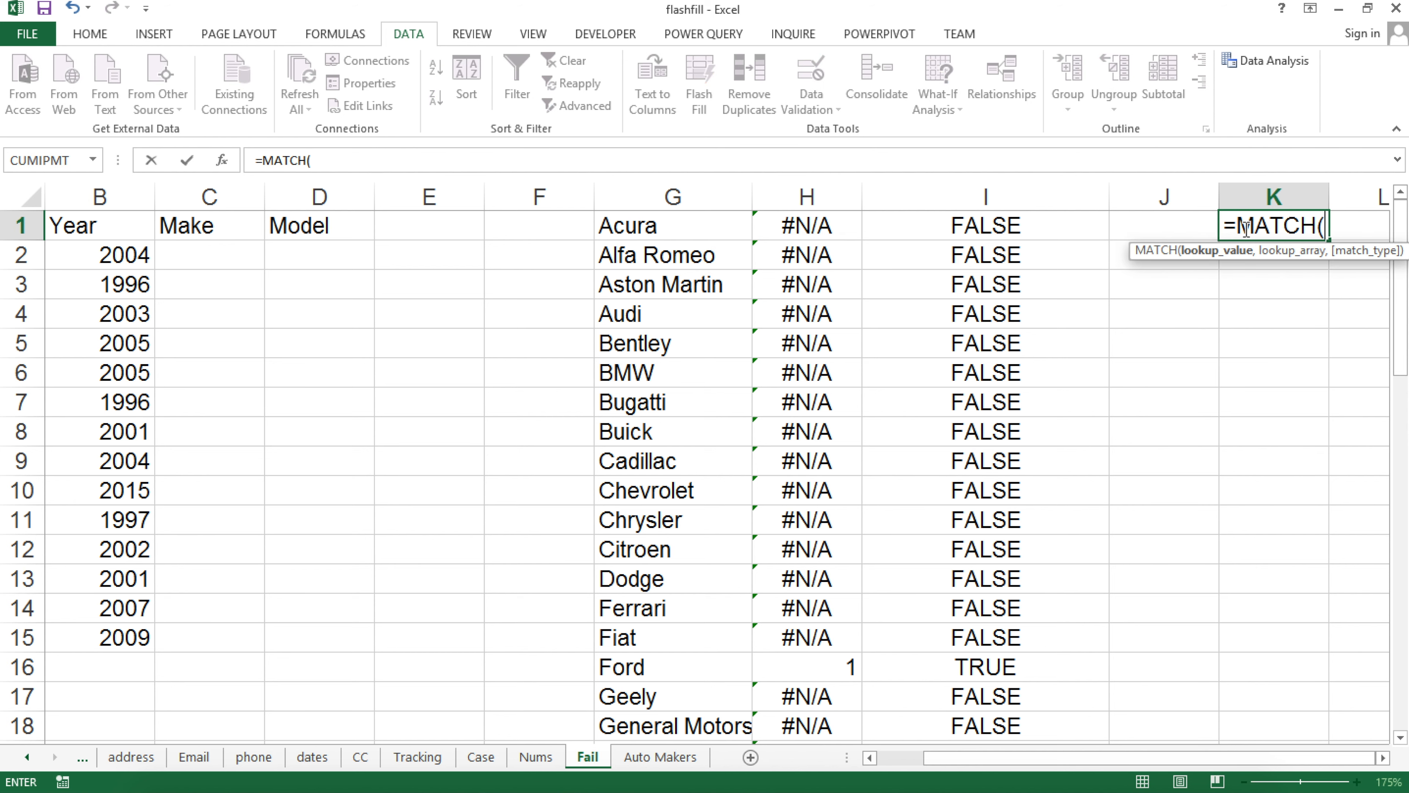
{"action": "type", "text": "TR"}
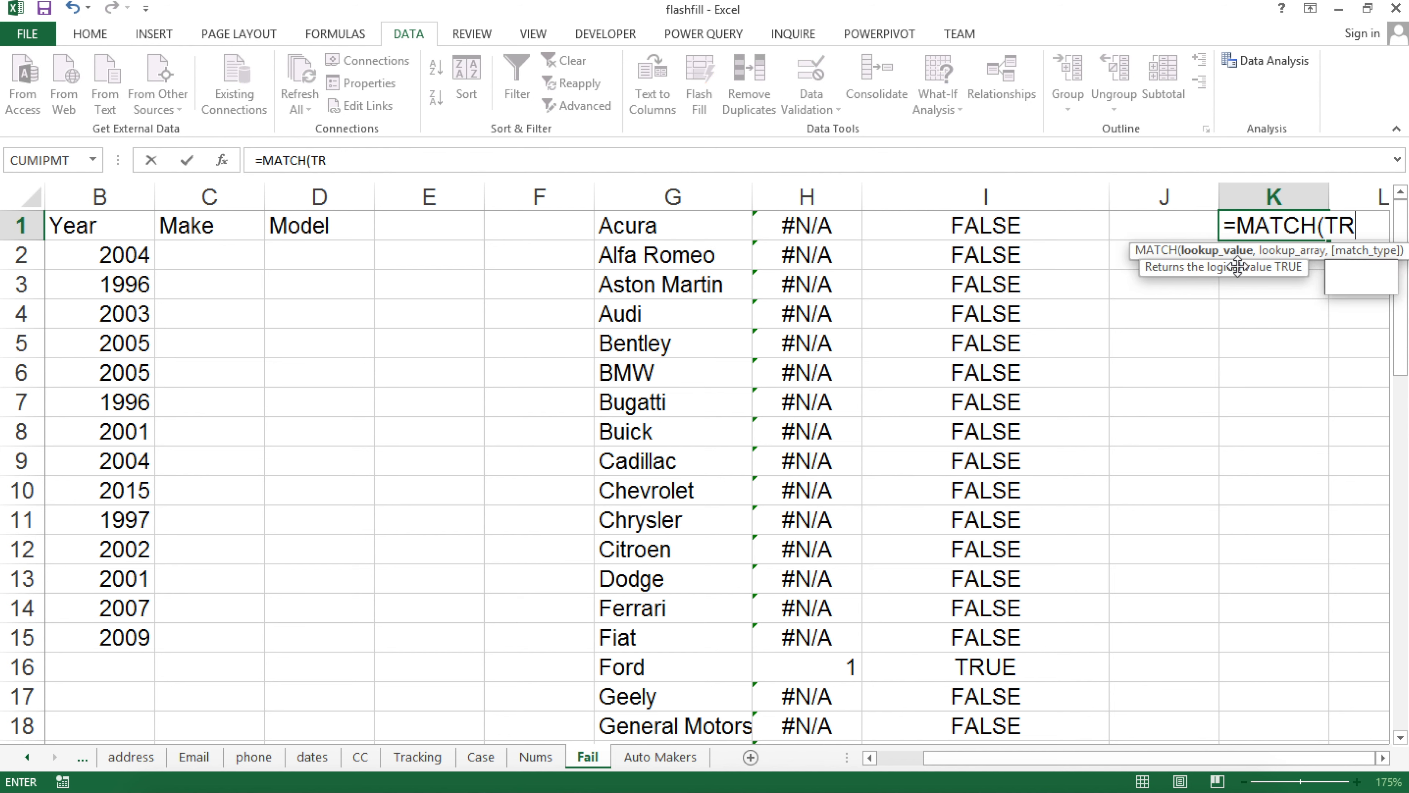
{"action": "type", "text": "UE,"}
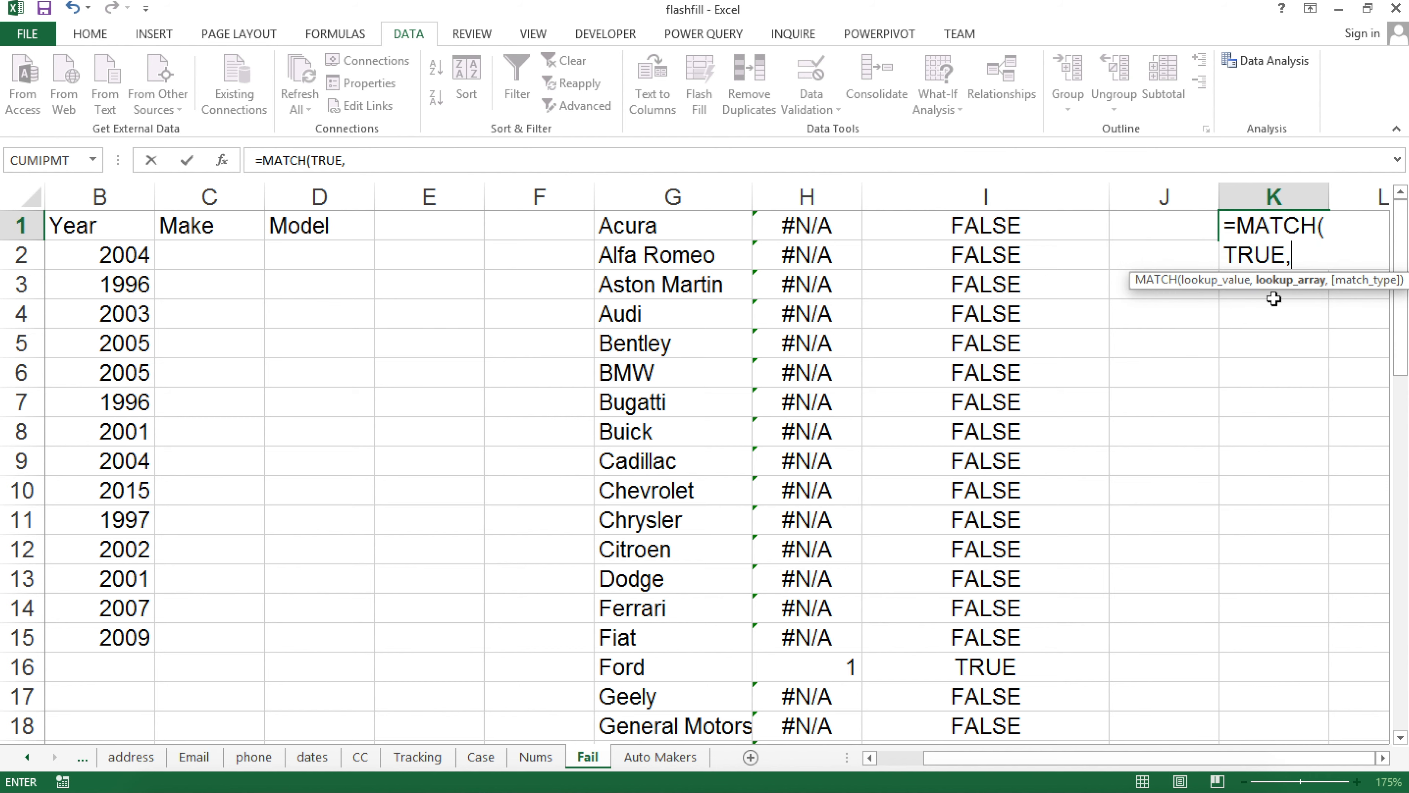
{"action": "scroll", "coordinate": [979, 236], "scroll_direction": "down", "scroll_amount": 2}
{"action": "scroll", "coordinate": [980, 236], "scroll_direction": "up", "scroll_amount": 2}
{"action": "left_click_drag", "start_coordinate": [985, 230], "coordinate": [984, 641]}
{"action": "key", "text": "F4"}
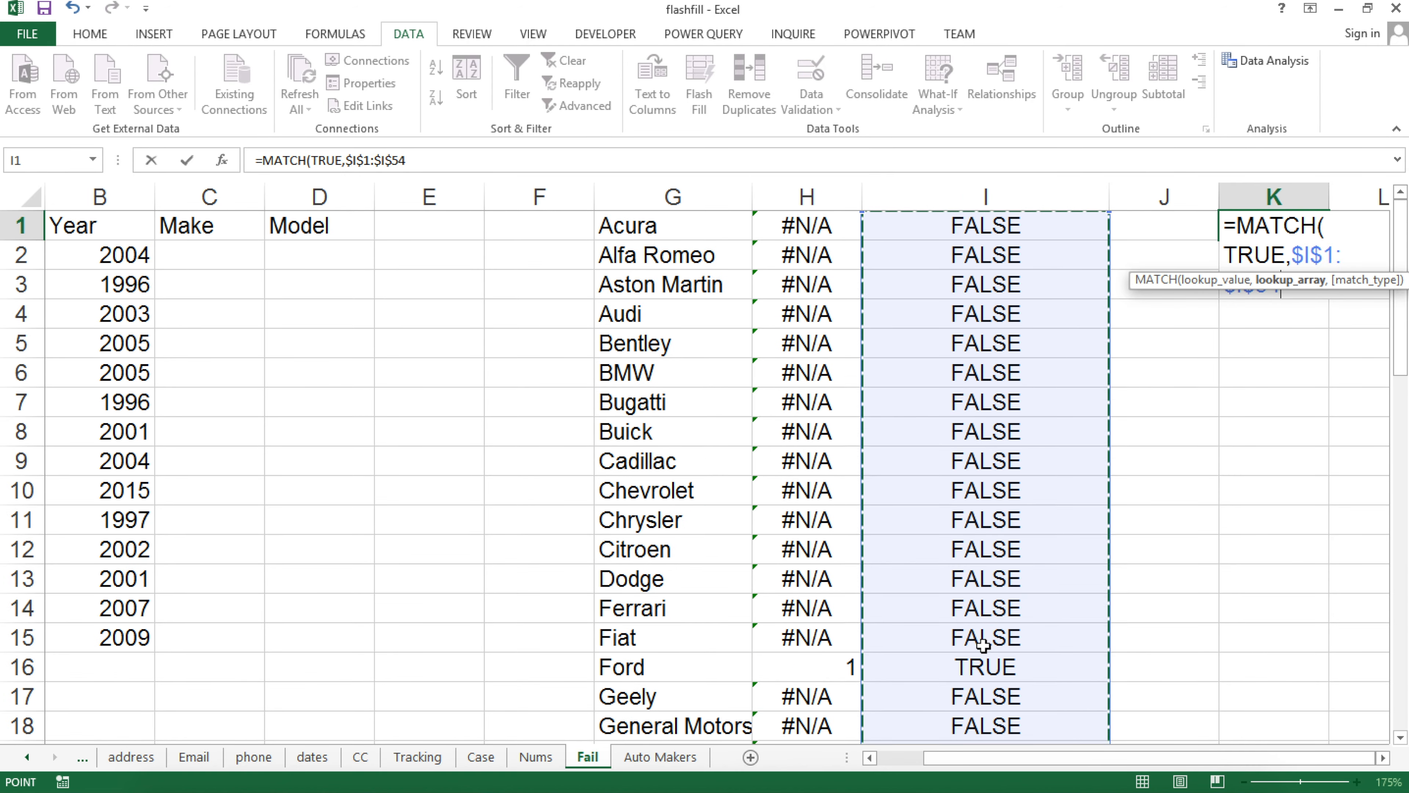
{"action": "type", "text": ",0"}
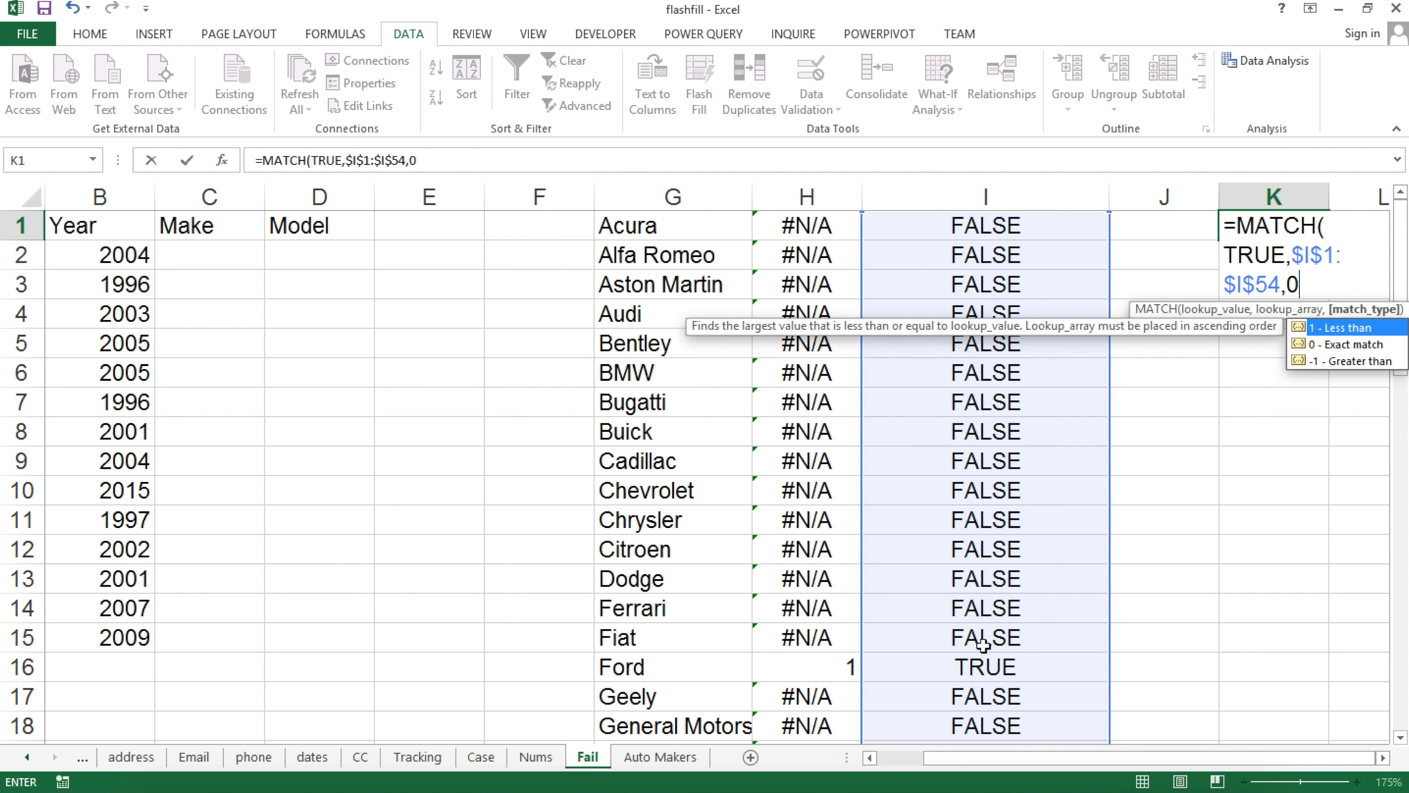
{"action": "key", "text": "Return"}
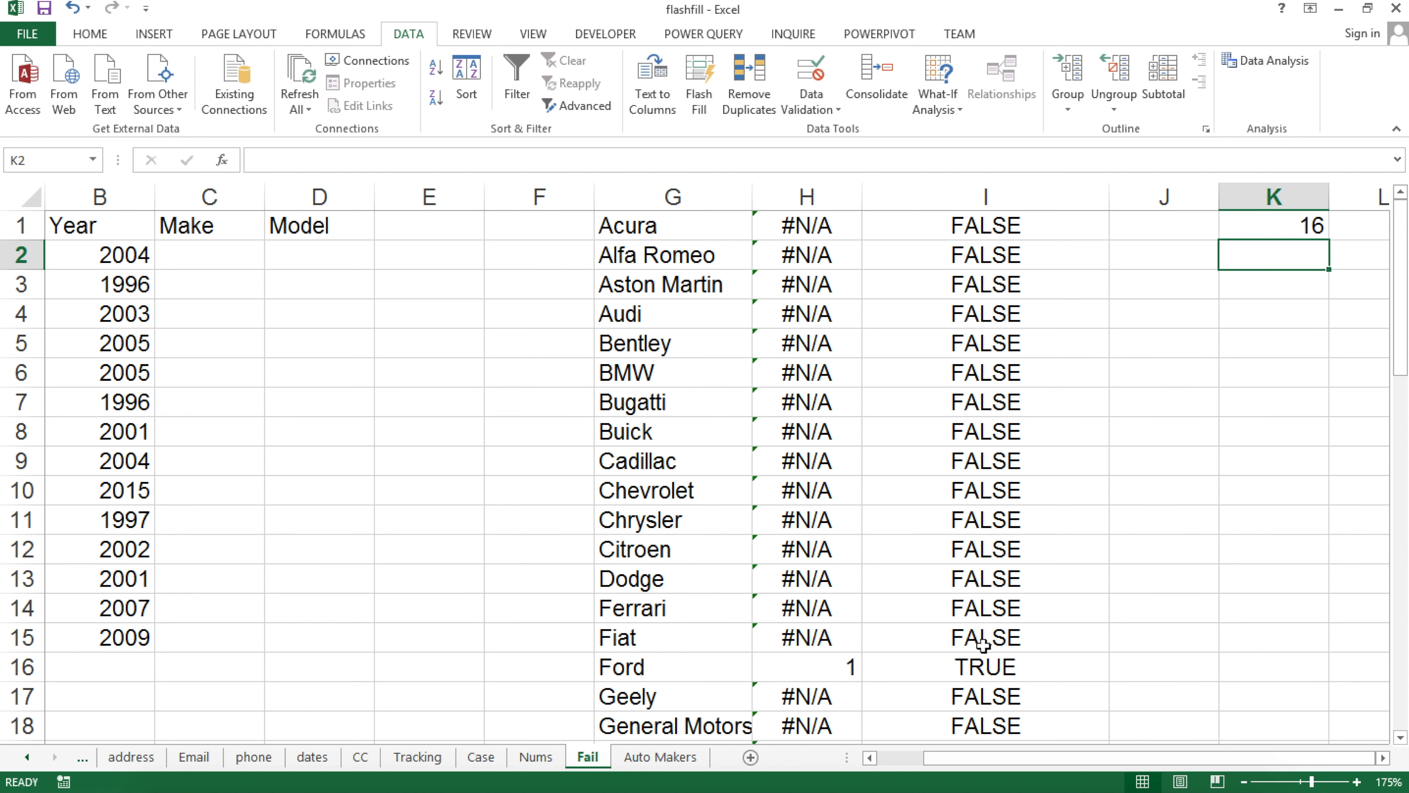
Verify K1 returns 16 and review the ISNUMBER formula behind Ford's TRUE
{"action": "left_click", "coordinate": [1270, 234]}
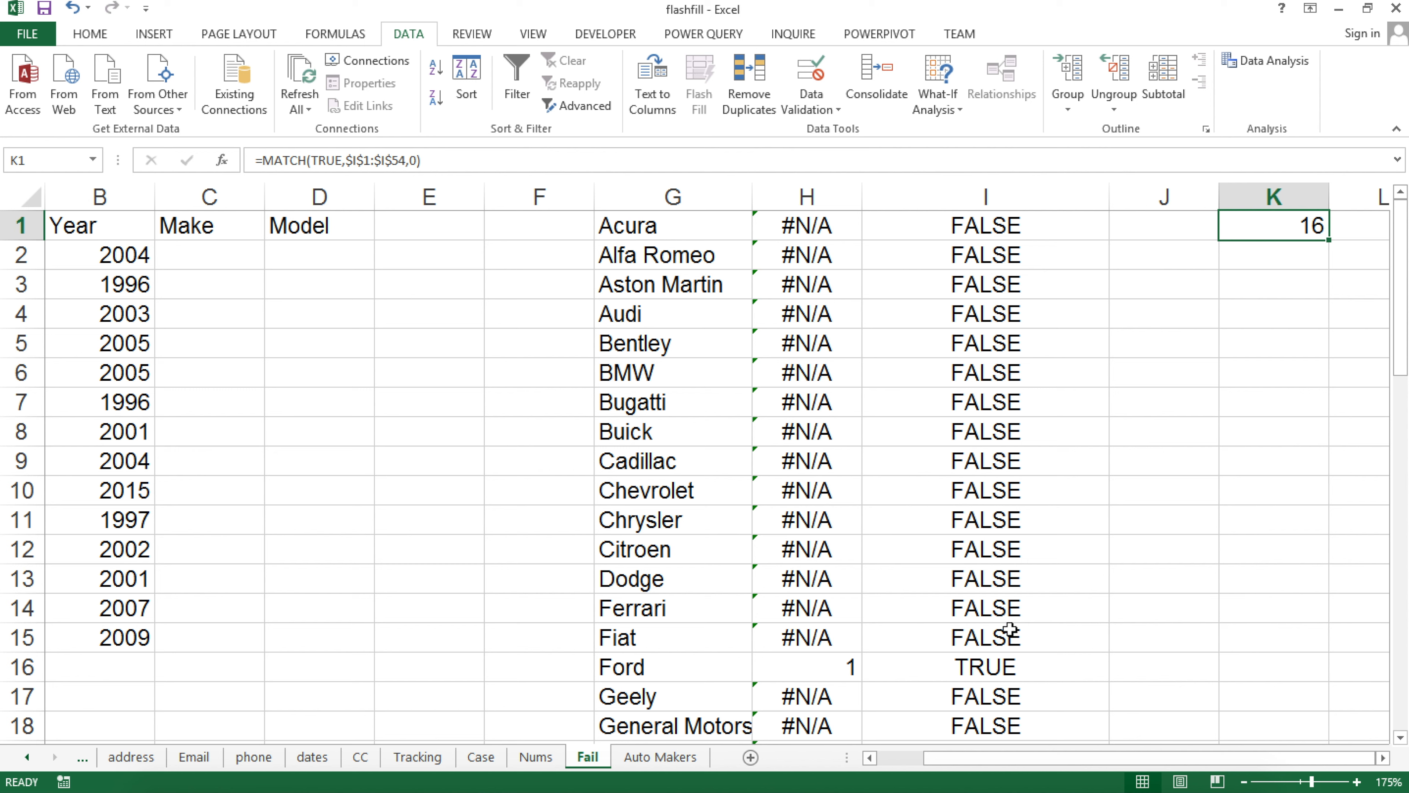
{"action": "left_click", "coordinate": [955, 666]}
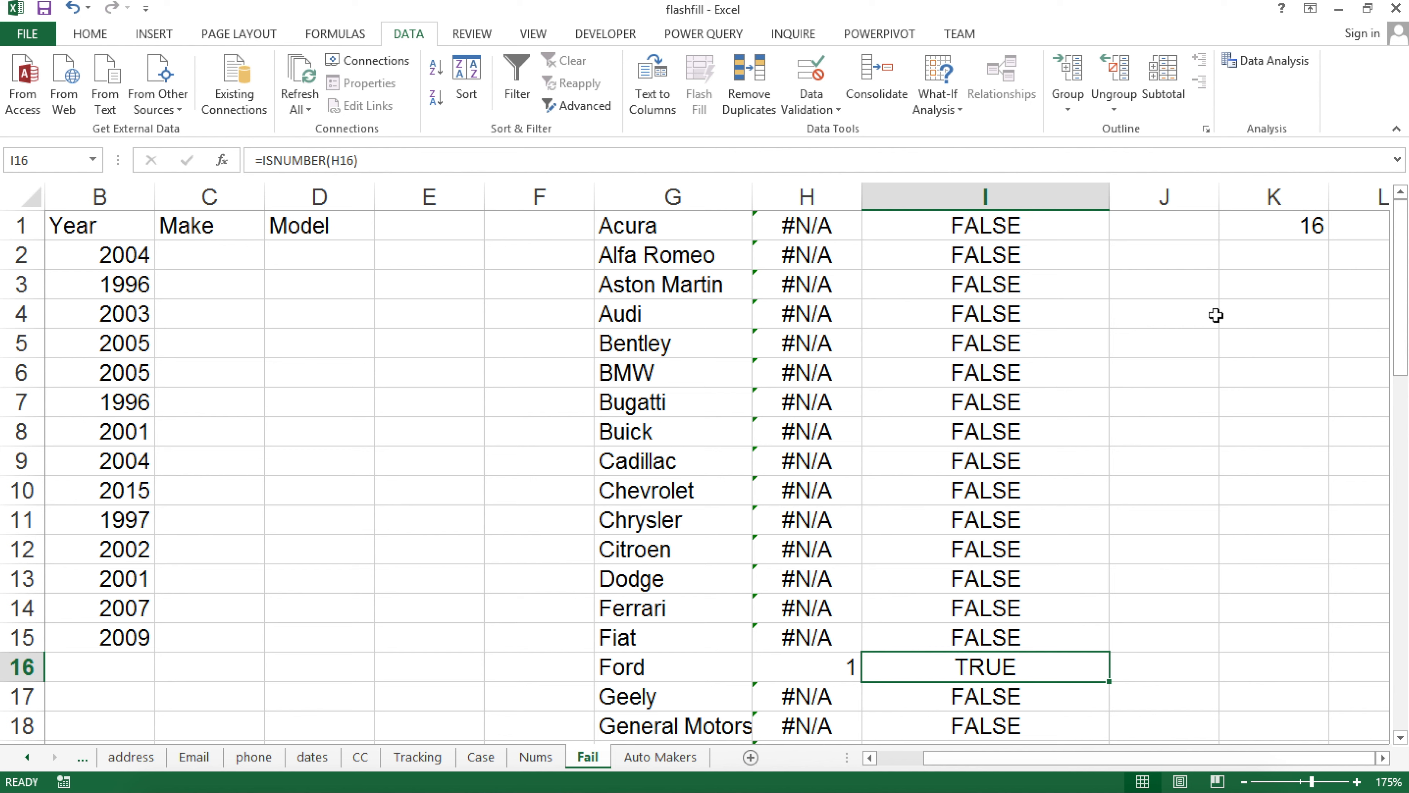
{"action": "left_click", "coordinate": [1243, 291]}
Enter =INDEX($G$1:$G$54,K1) in K3
{"action": "type", "text": "=ind"}
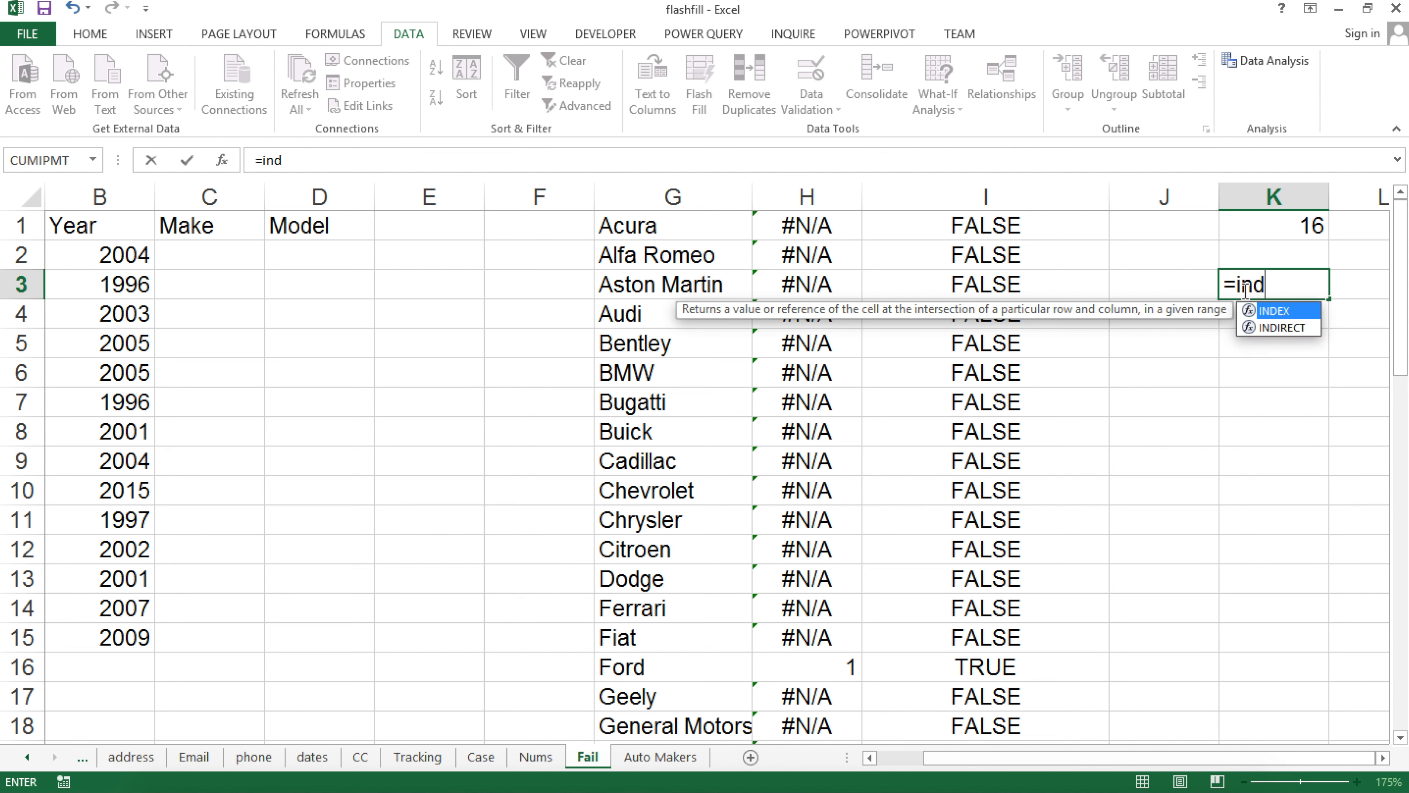
{"action": "key", "text": "Tab"}
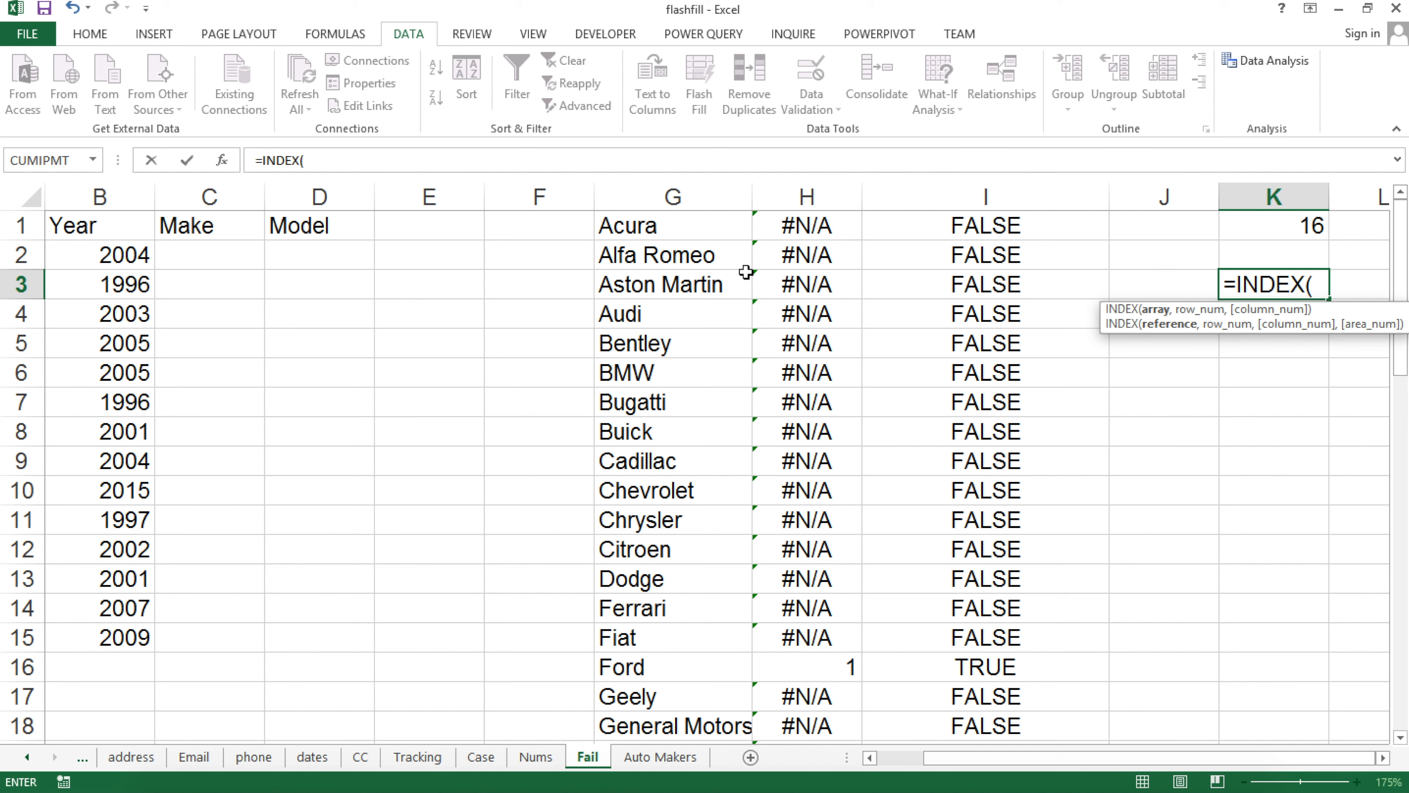
{"action": "left_click", "coordinate": [679, 223]}
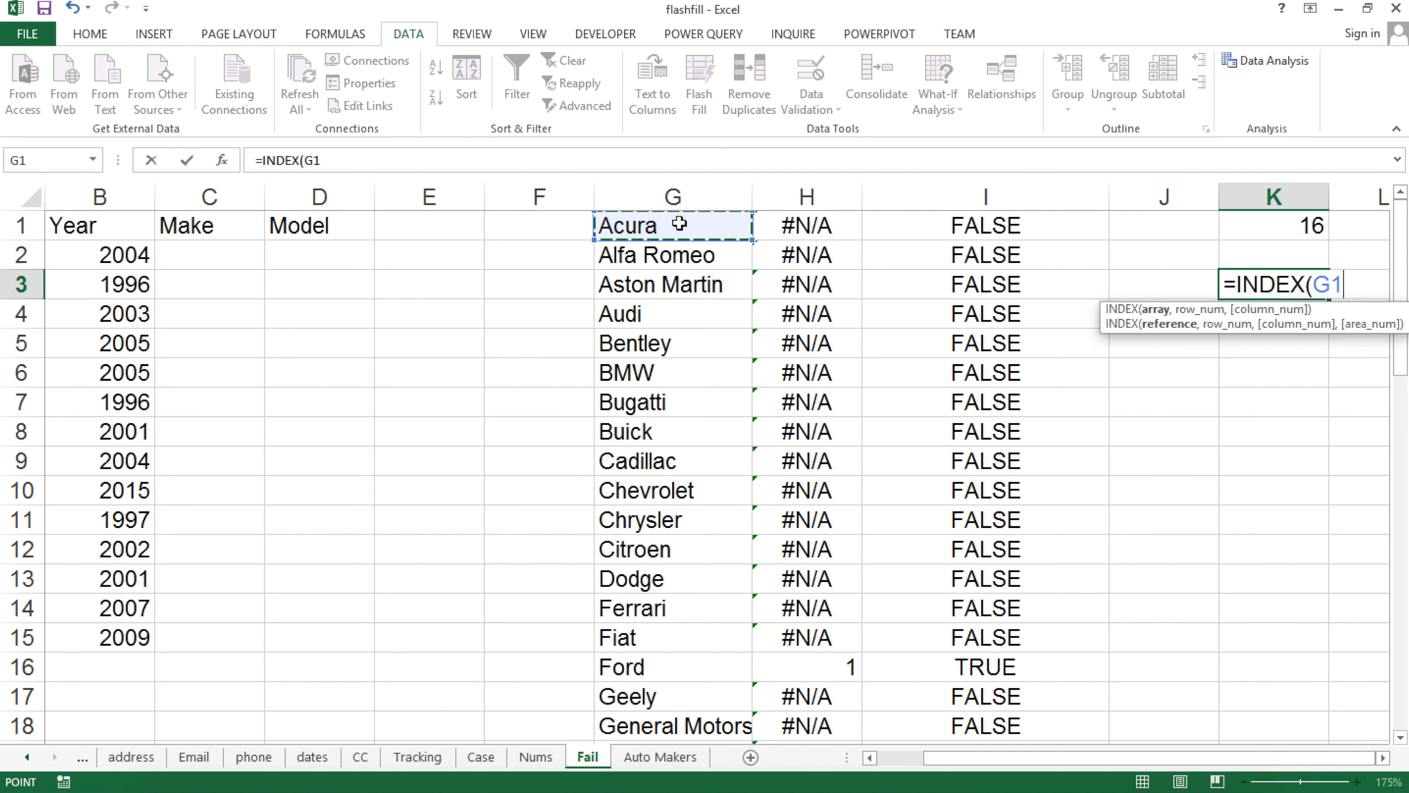
{"action": "key", "text": "ctrl+shift+Down"}
{"action": "key", "text": "F4"}
{"action": "scroll", "coordinate": [679, 223], "scroll_direction": "up", "scroll_amount": 8}
{"action": "scroll", "coordinate": [679, 223], "scroll_direction": "up", "scroll_amount": 4}
{"action": "type", "text": ","}
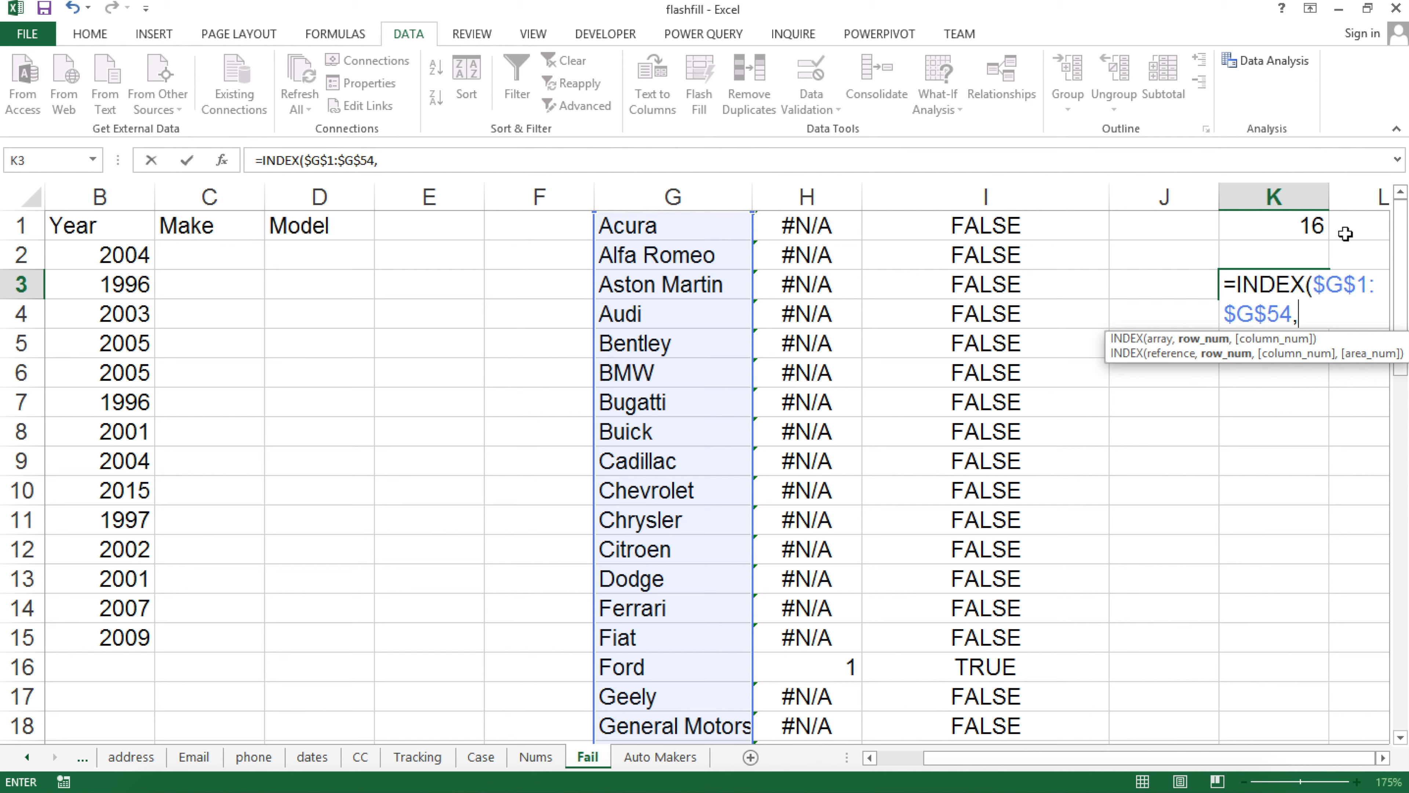
{"action": "left_click", "coordinate": [1297, 230]}
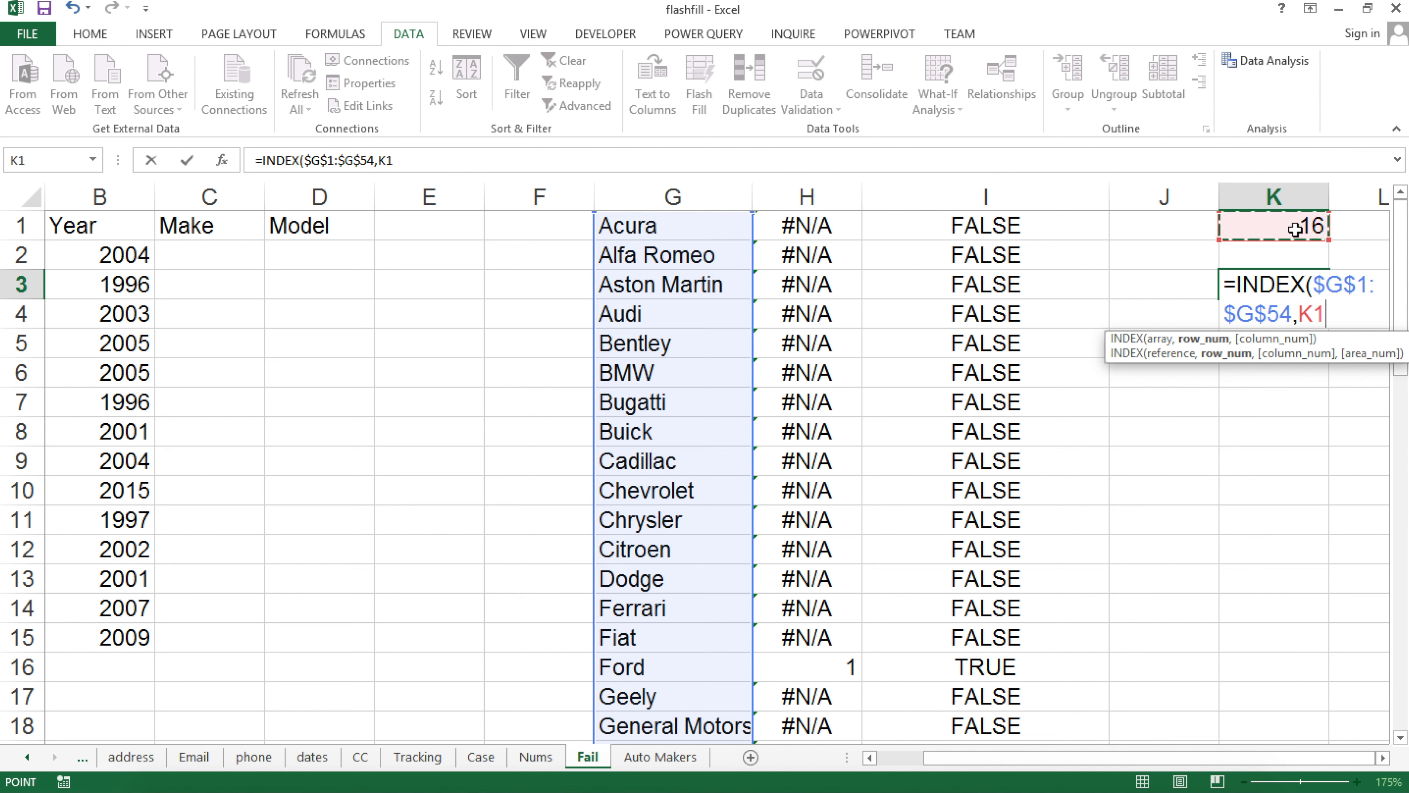
{"action": "key", "text": "Return"}
Review K3's INDEX formula, confirming it returns Ford
{"action": "left_click", "coordinate": [1270, 293]}
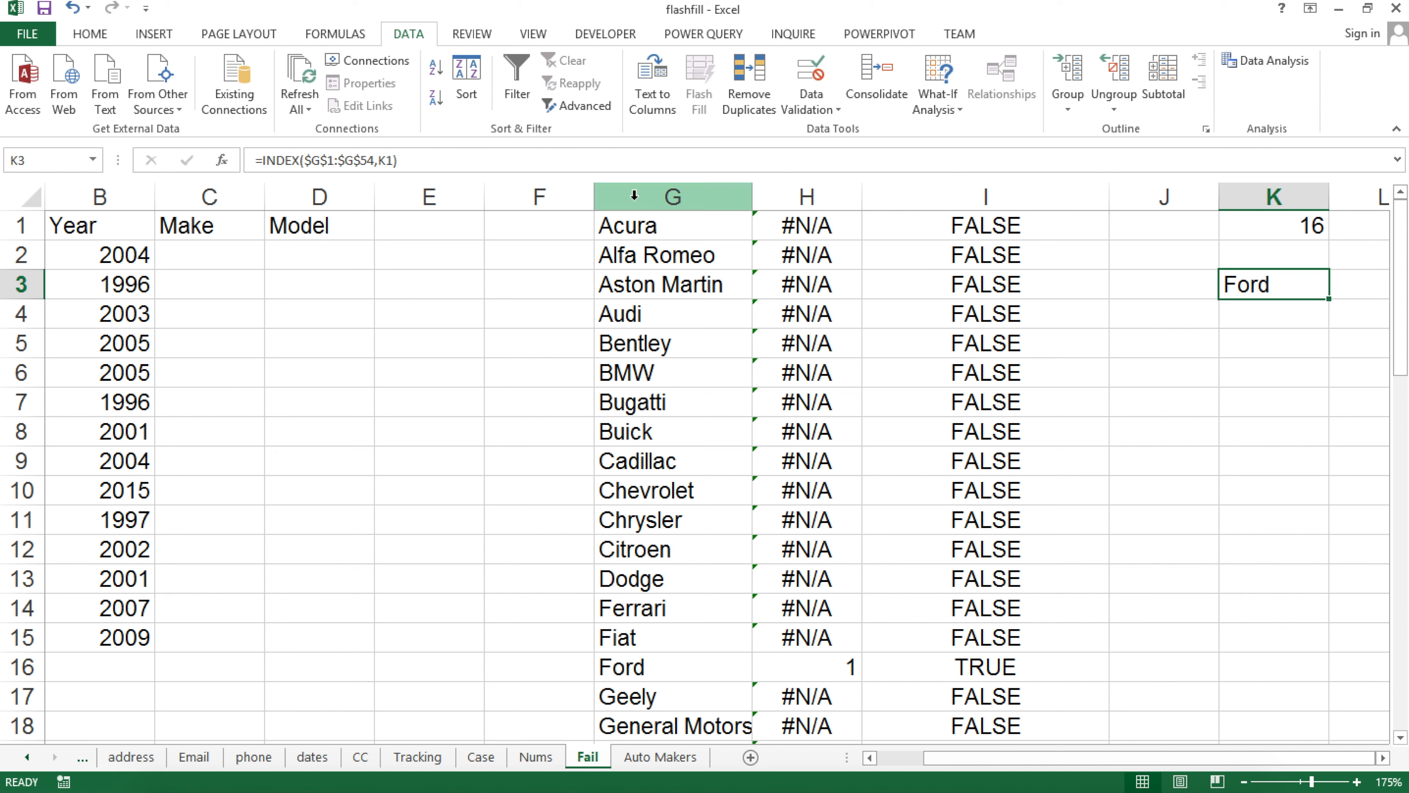
{"action": "double_click", "coordinate": [1255, 283]}
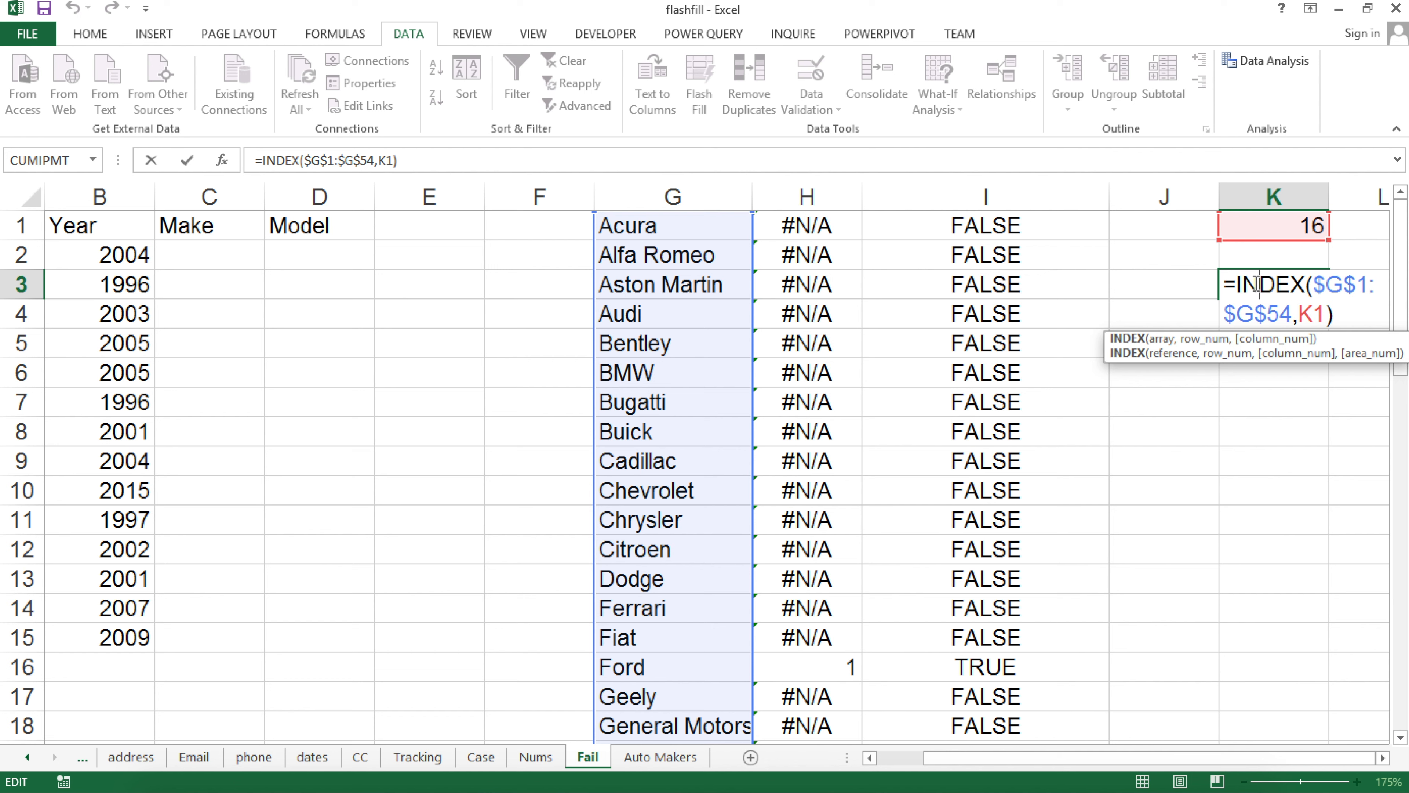
{"action": "key", "text": "Return"}
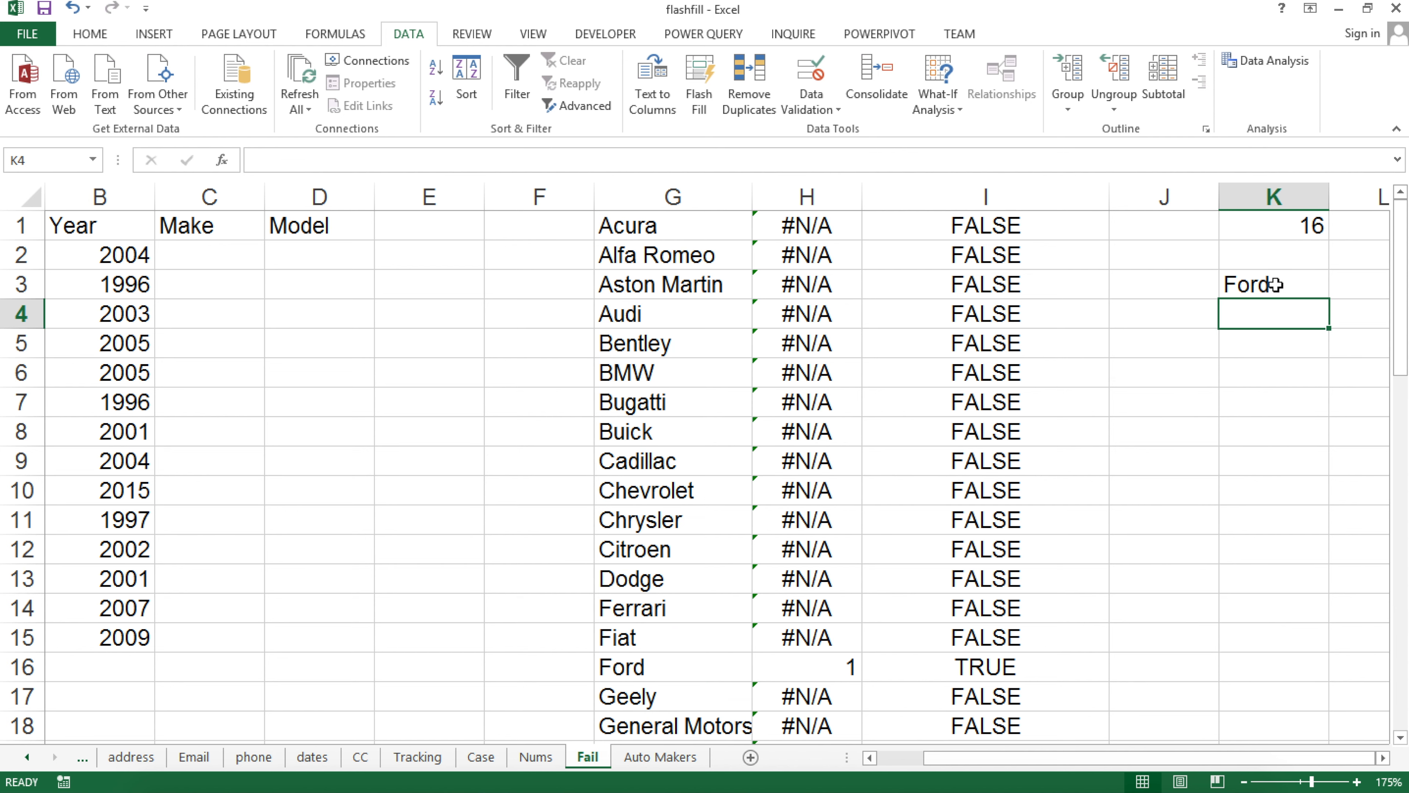
{"action": "left_click", "coordinate": [1277, 284]}
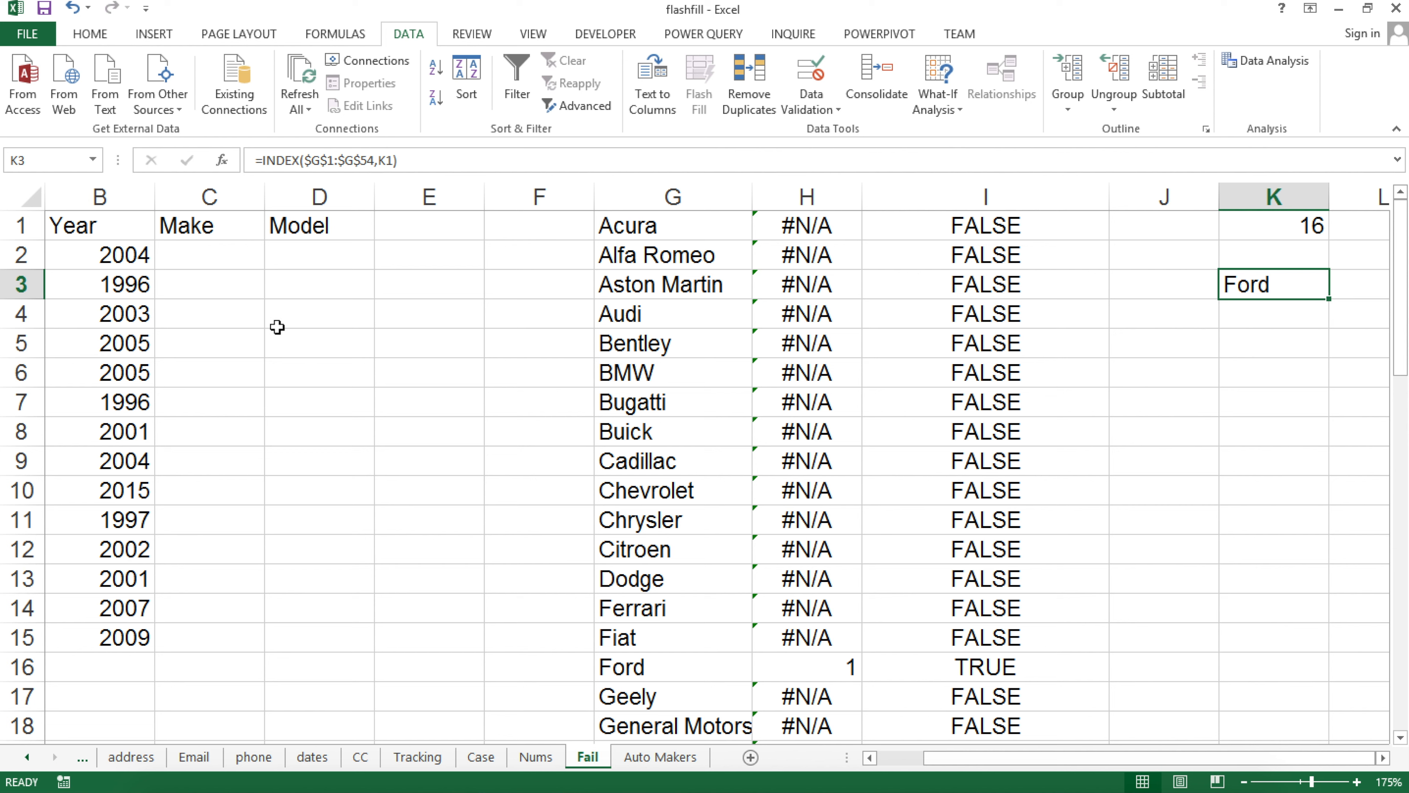
Start C2 as =MATCH($G$1:$G$54,A2,0), matching the make list against the vehicle
{"action": "left_click", "coordinate": [215, 257]}
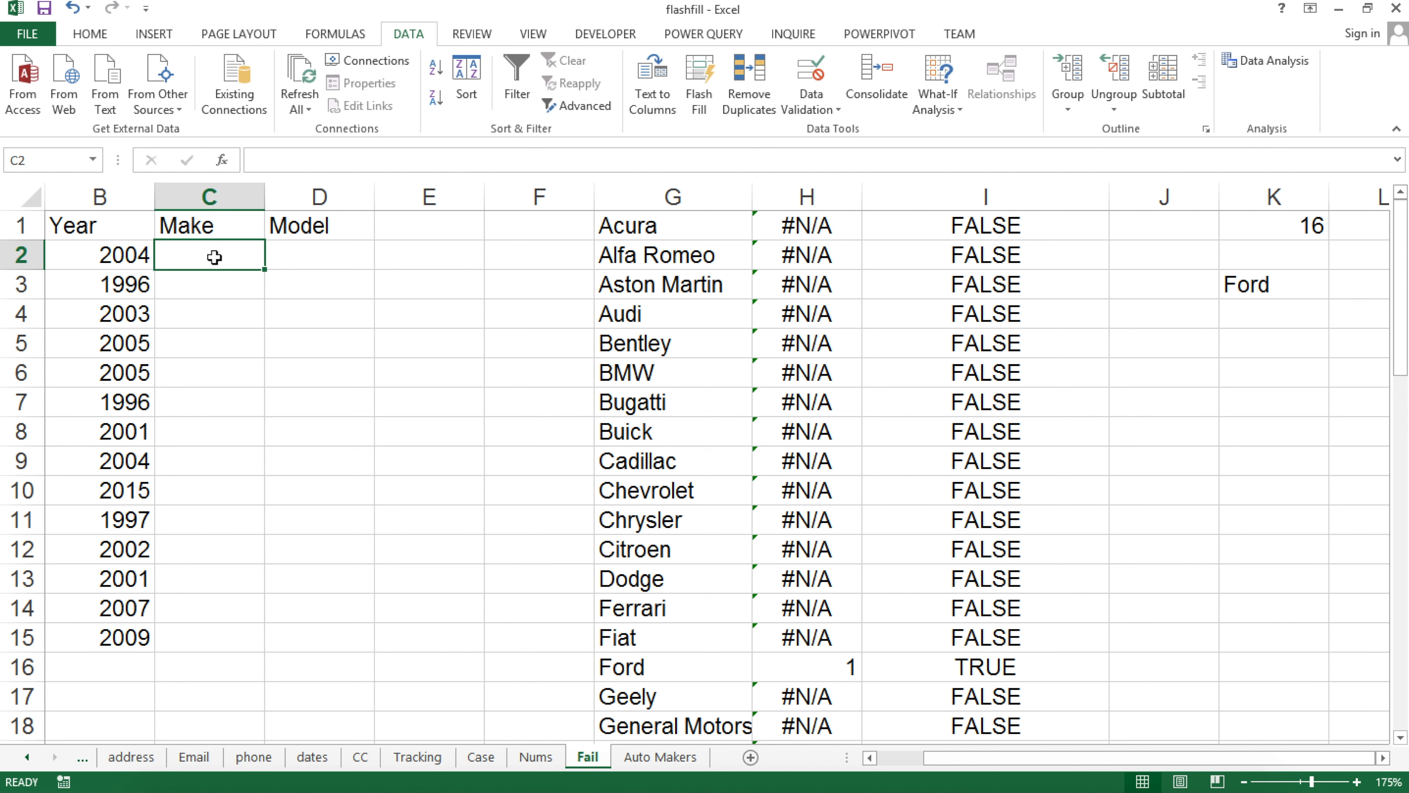
{"action": "type", "text": "="}
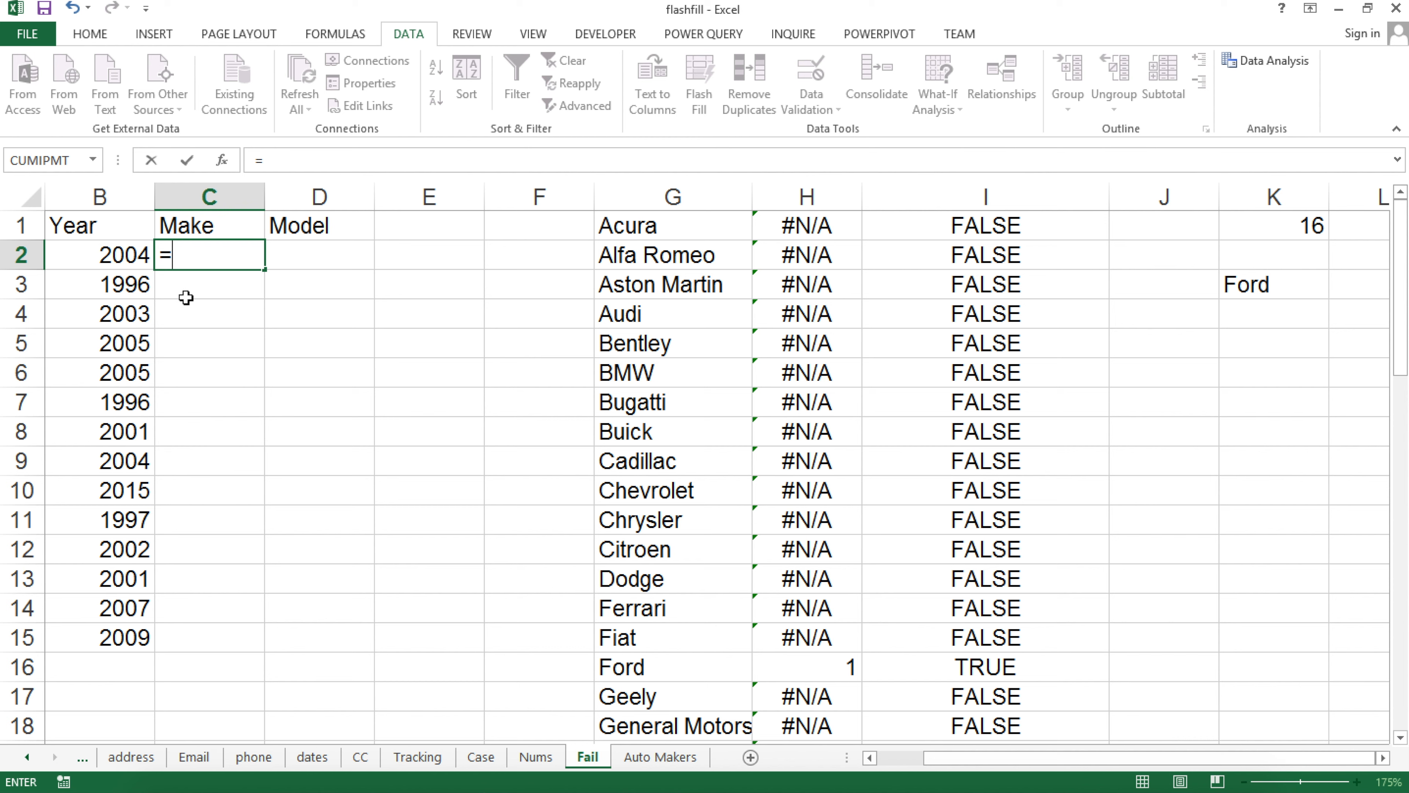
{"action": "left_click_drag", "start_coordinate": [960, 765], "coordinate": [880, 758]}
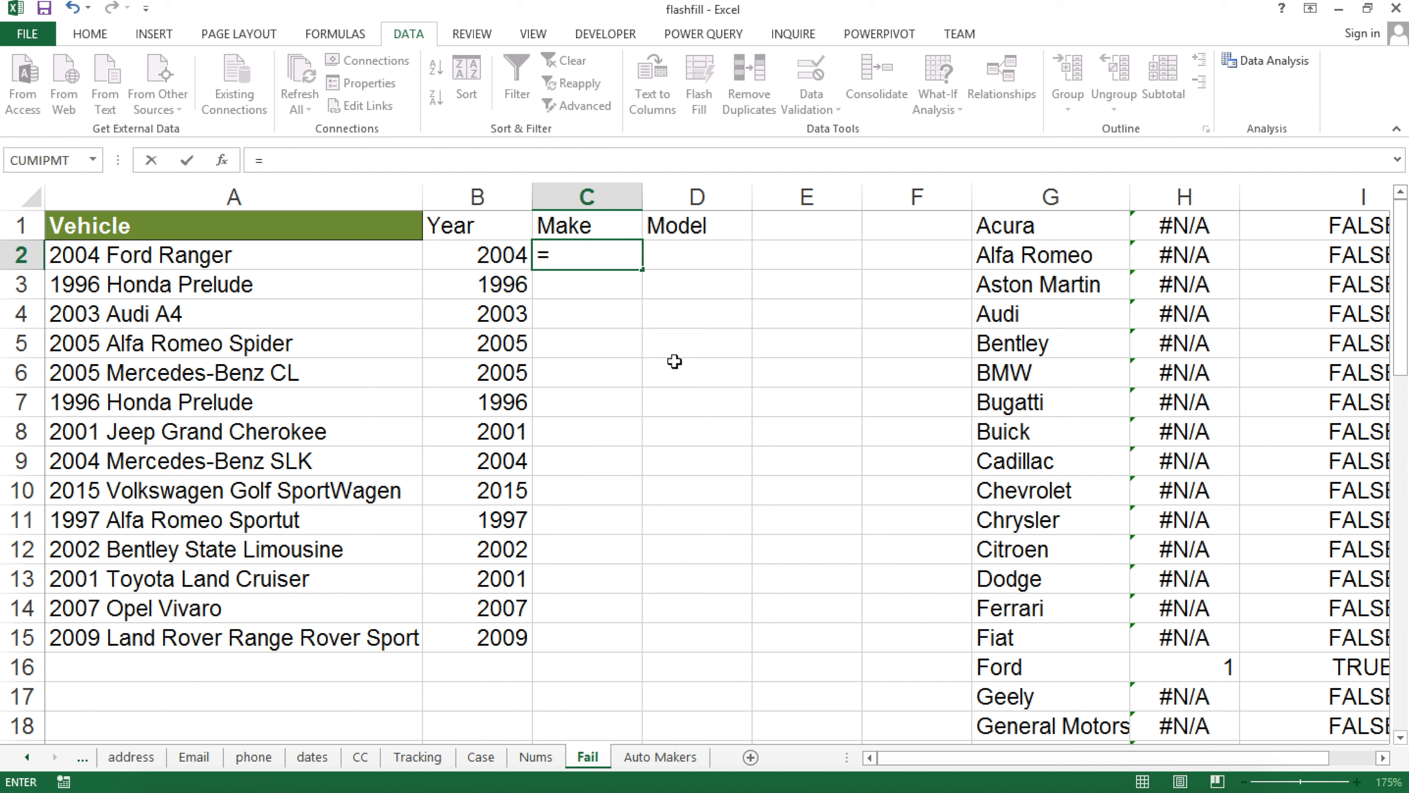
{"action": "type", "text": "ma"}
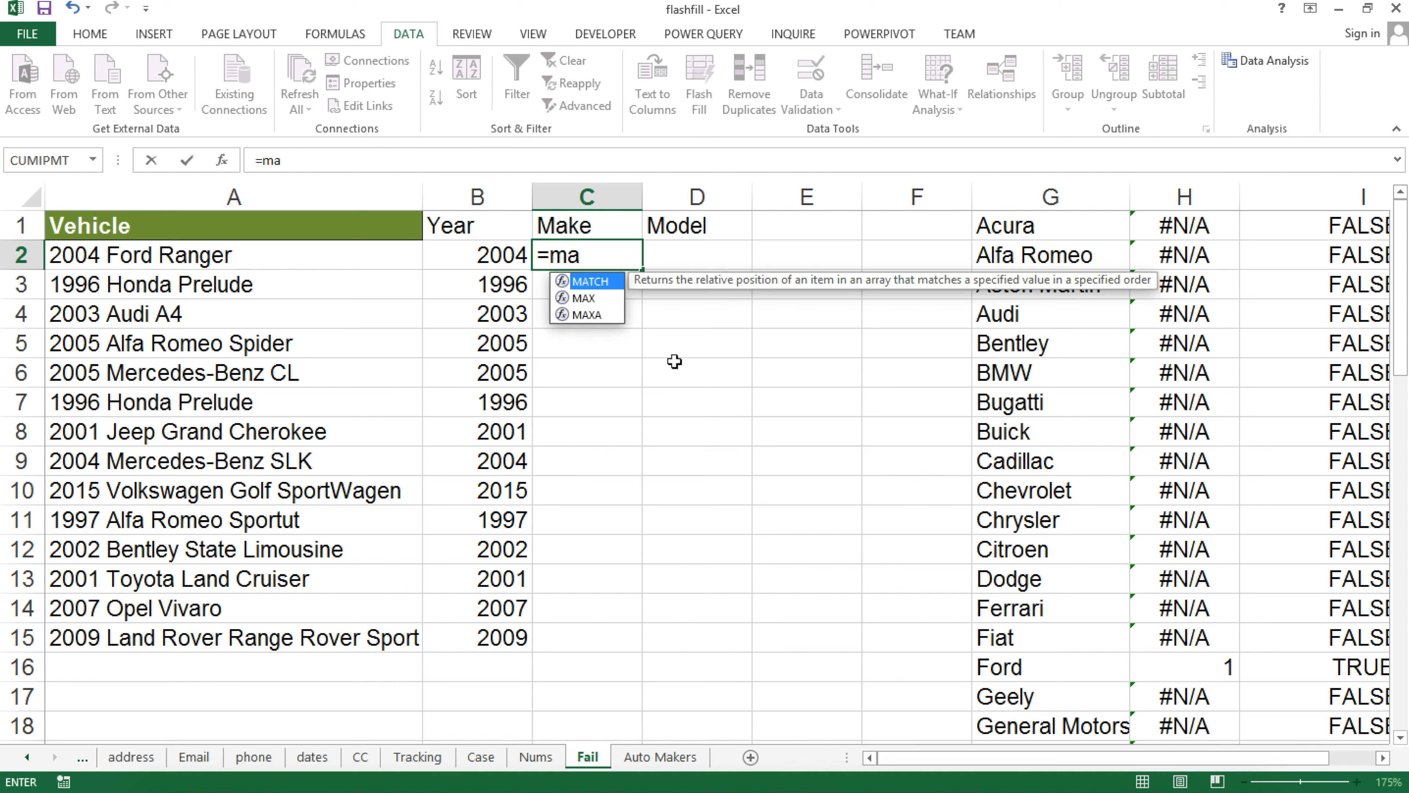
{"action": "key", "text": "Tab"}
{"action": "scroll", "coordinate": [1019, 230], "scroll_direction": "down", "scroll_amount": 1}
{"action": "scroll", "coordinate": [1018, 230], "scroll_direction": "up", "scroll_amount": 1}
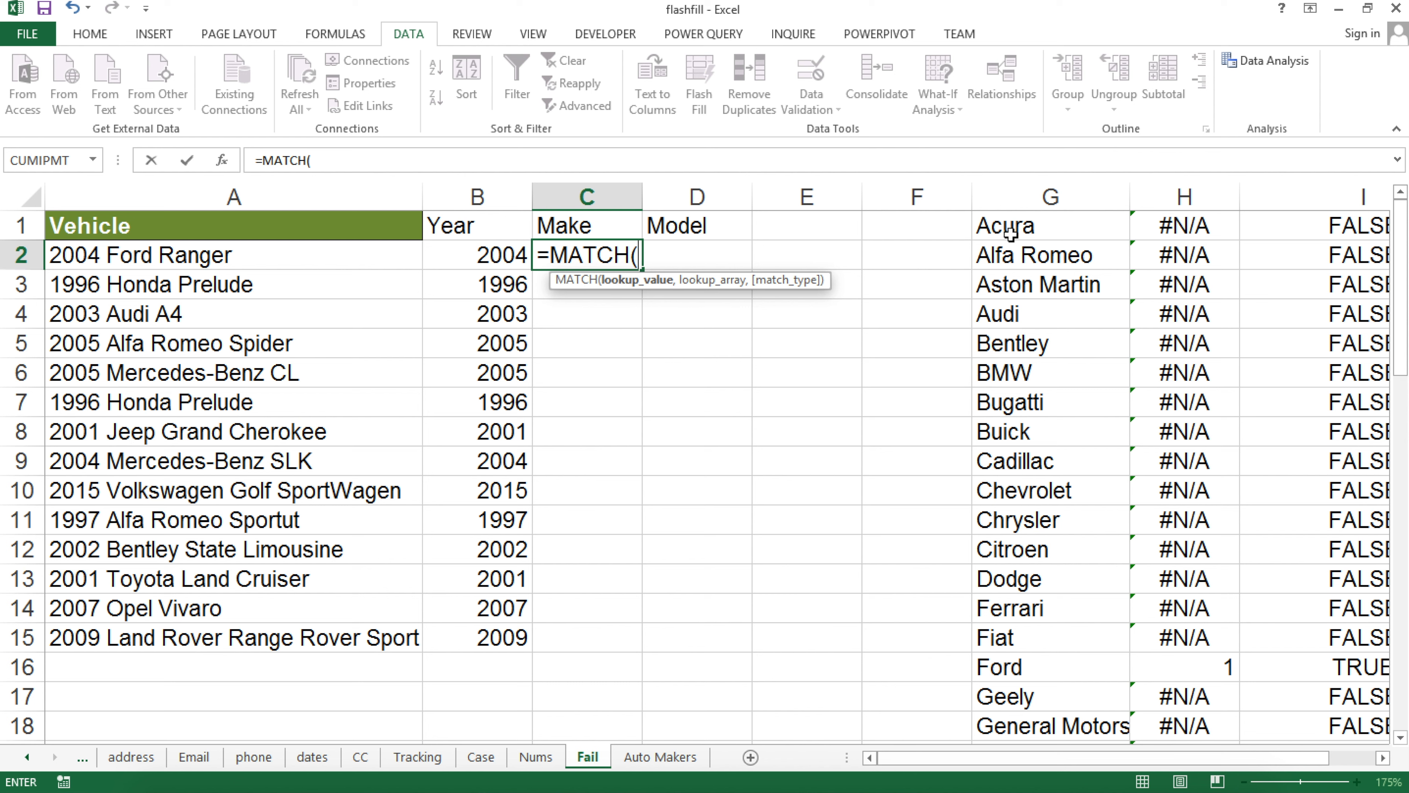
{"action": "left_click_drag", "start_coordinate": [1014, 228], "coordinate": [1019, 638]}
{"action": "scroll", "coordinate": [1019, 637], "scroll_direction": "down", "scroll_amount": 12}
{"action": "scroll", "coordinate": [1019, 638], "scroll_direction": "up", "scroll_amount": 12}
{"action": "key", "text": "F4"}
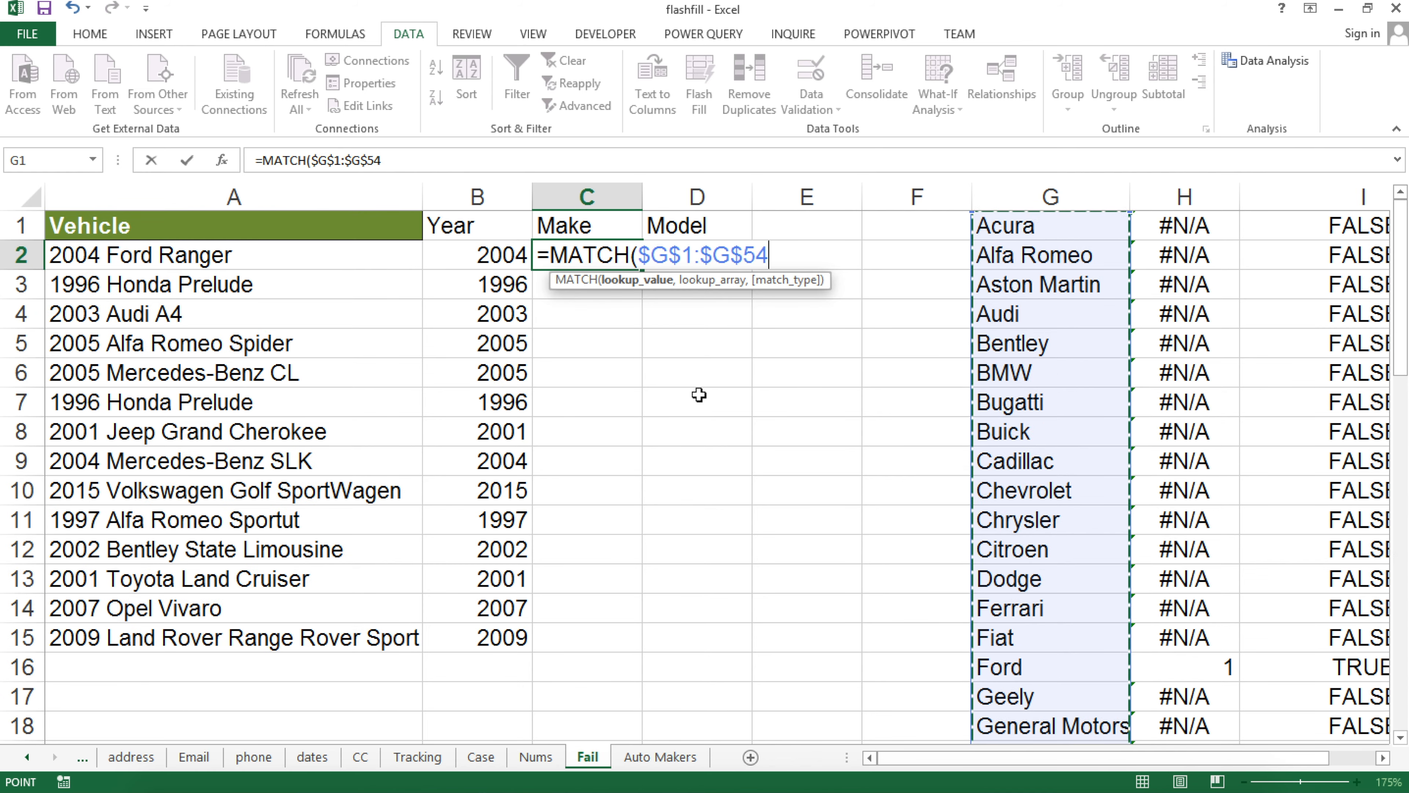
{"action": "type", "text": ","}
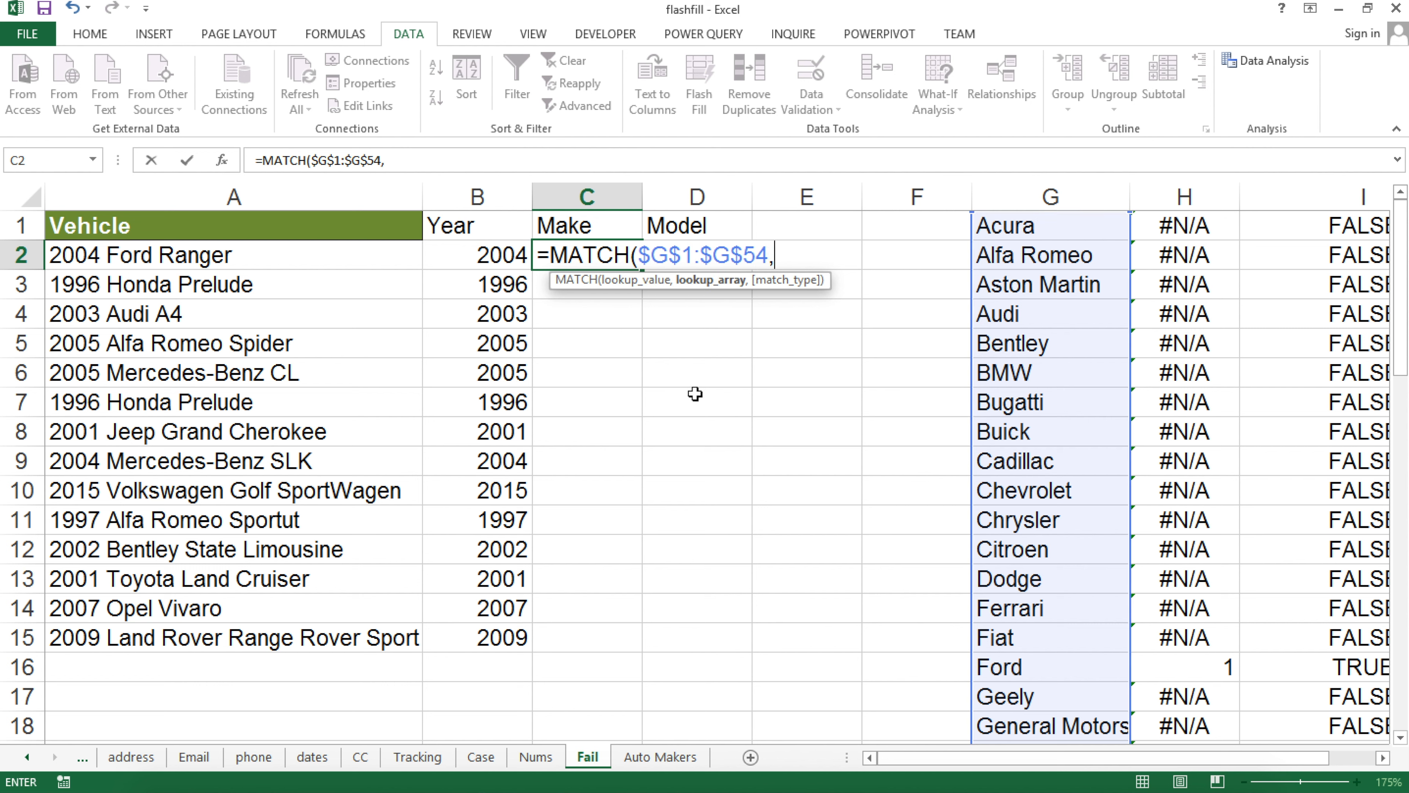
{"action": "left_click", "coordinate": [194, 258]}
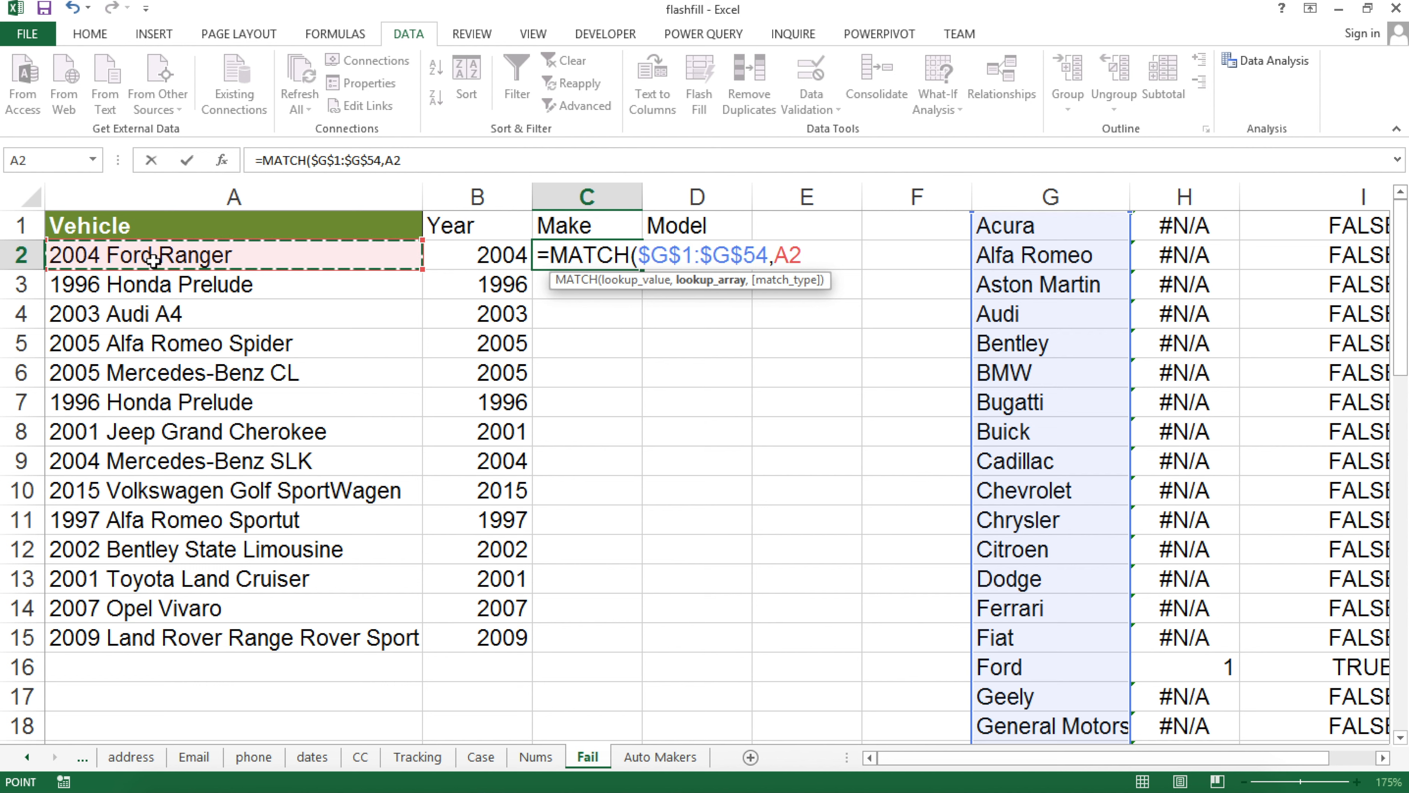
{"action": "type", "text": ","}
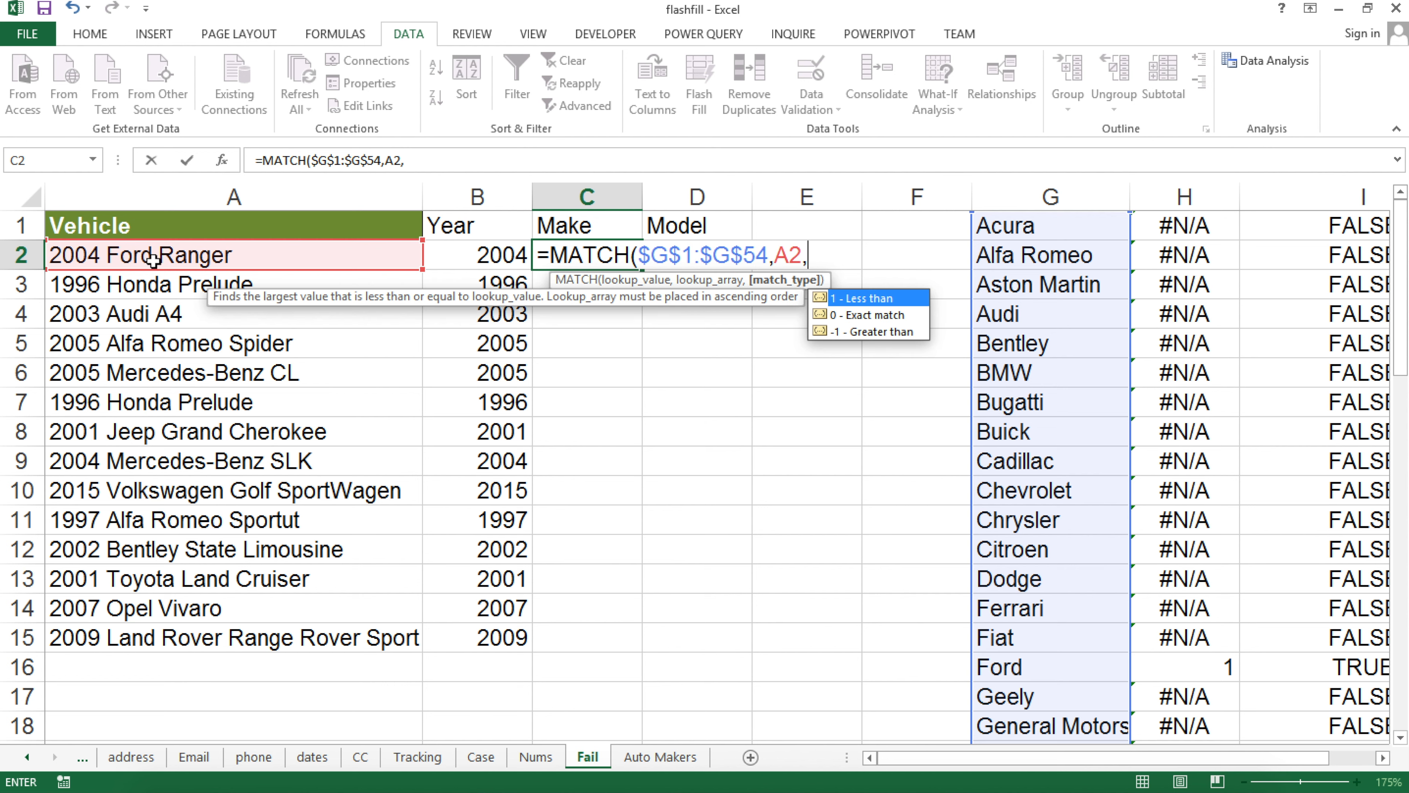
{"action": "type", "text": "0)"}
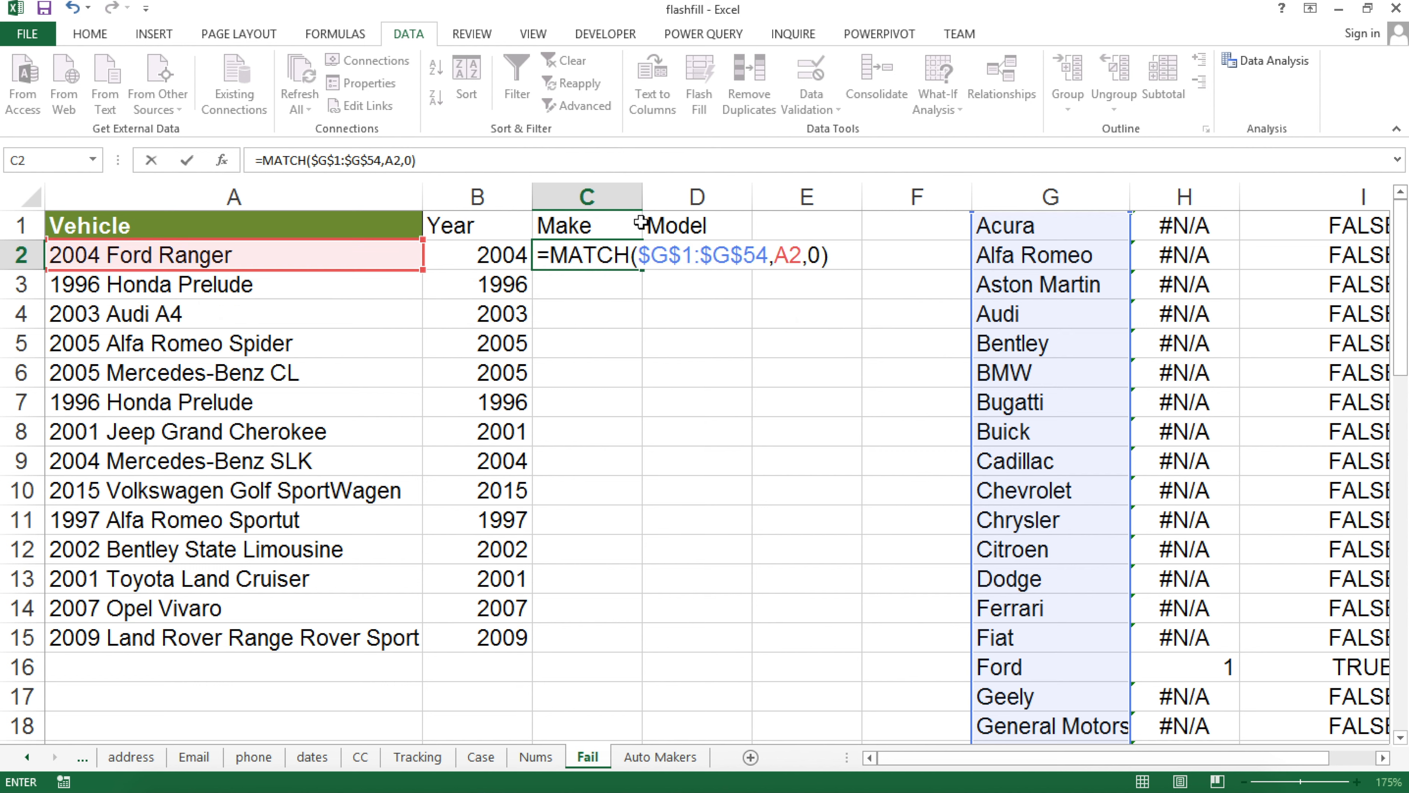
Wrap the make range in "*" wildcards and select the MATCH part of the formula
{"action": "left_click", "coordinate": [643, 257]}
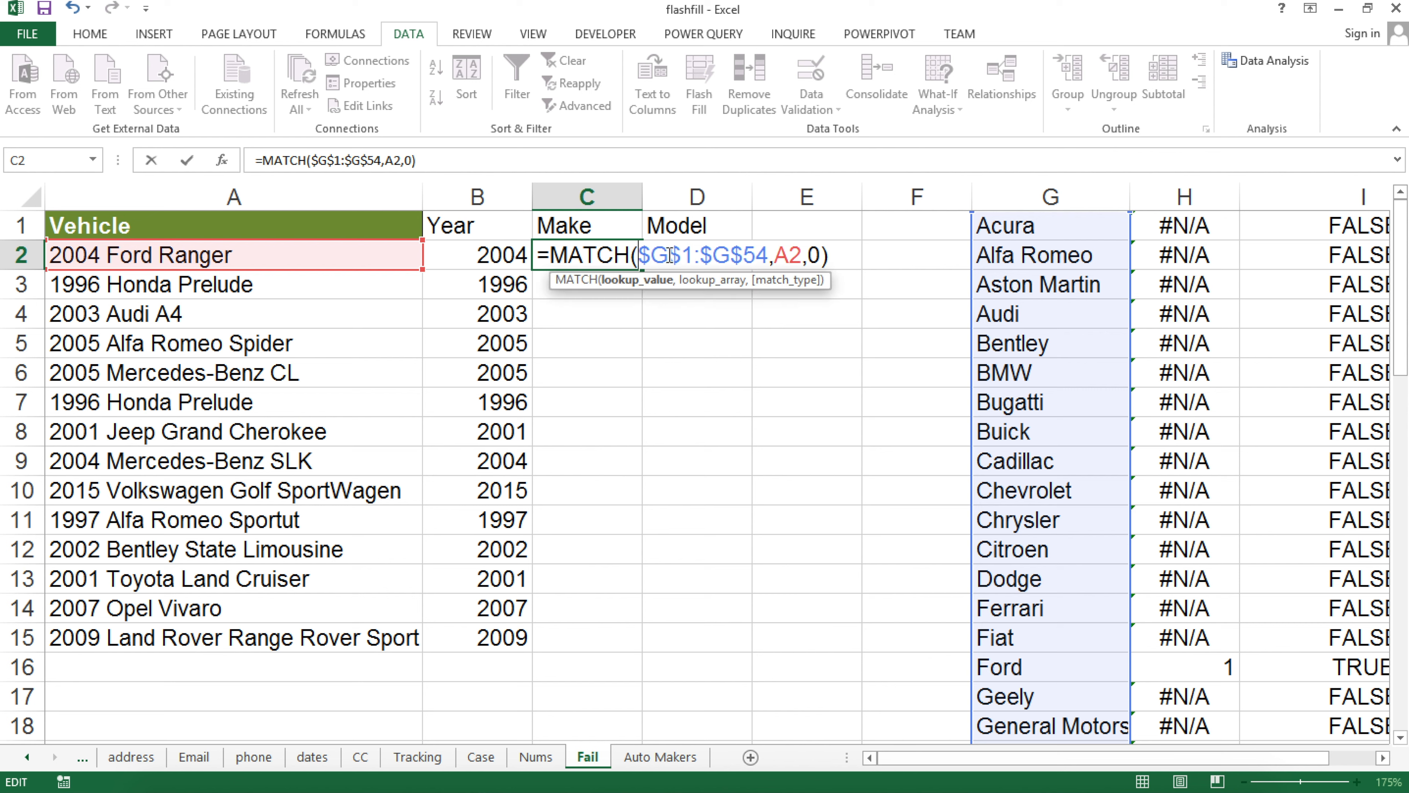
{"action": "type", "text": "\"*\""}
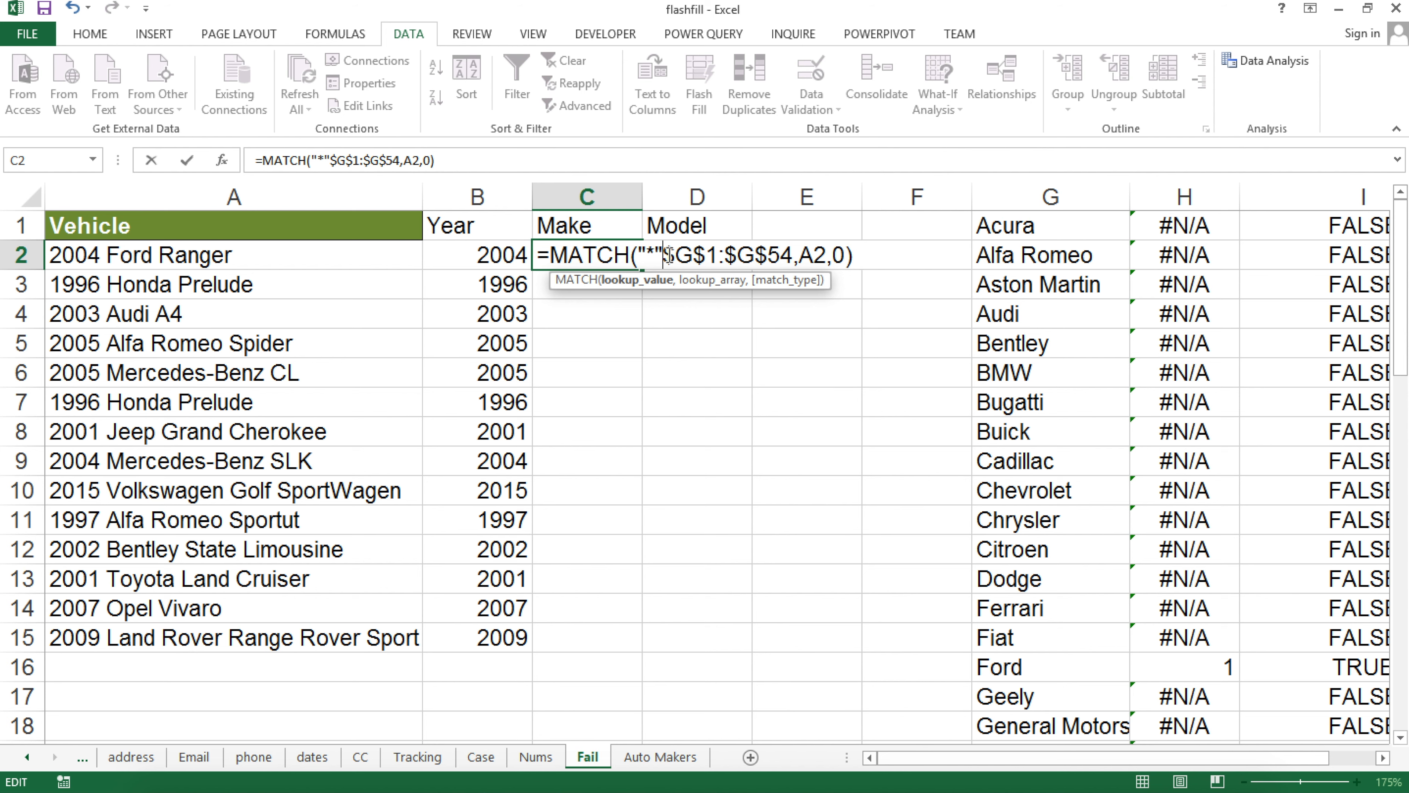
{"action": "type", "text": "&"}
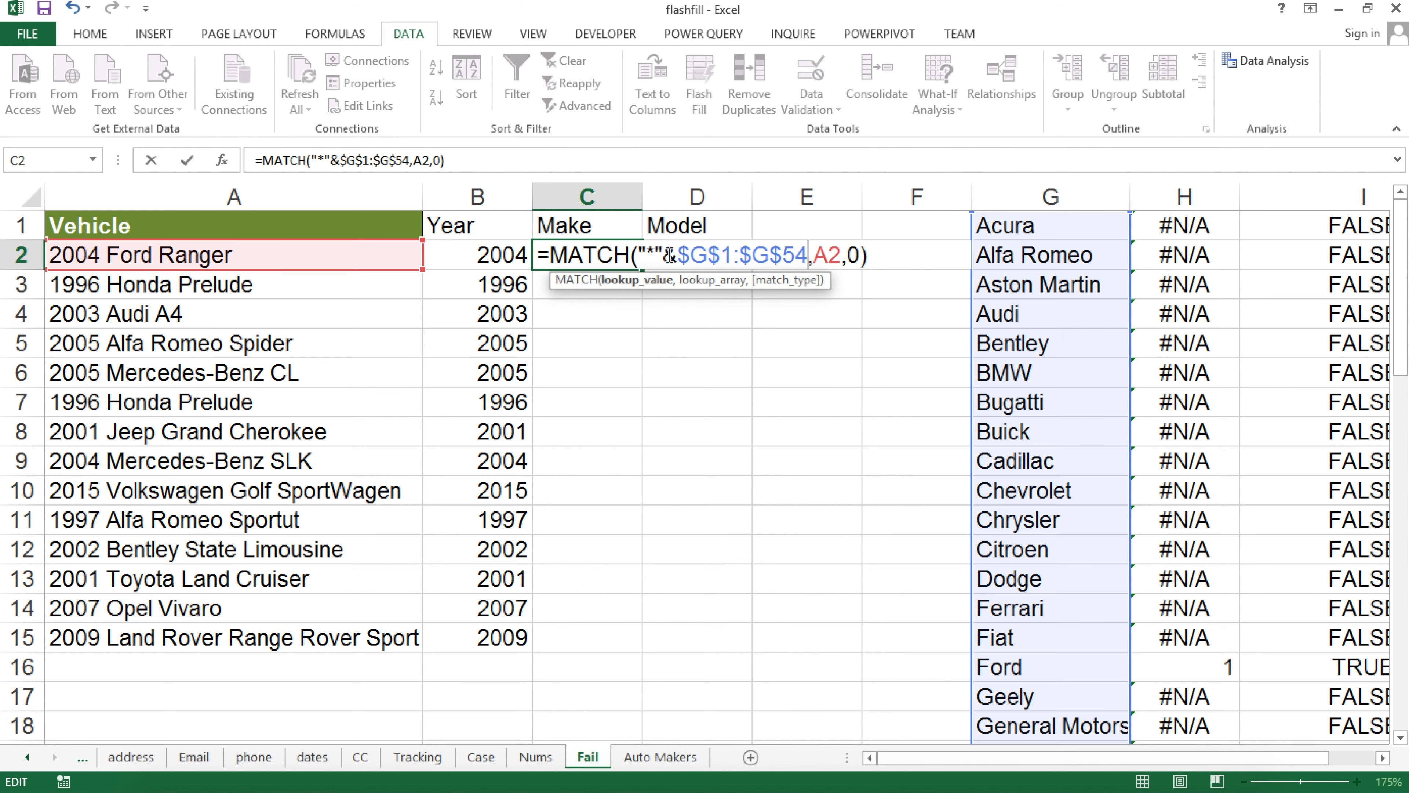
{"action": "type", "text": "&\"&"}
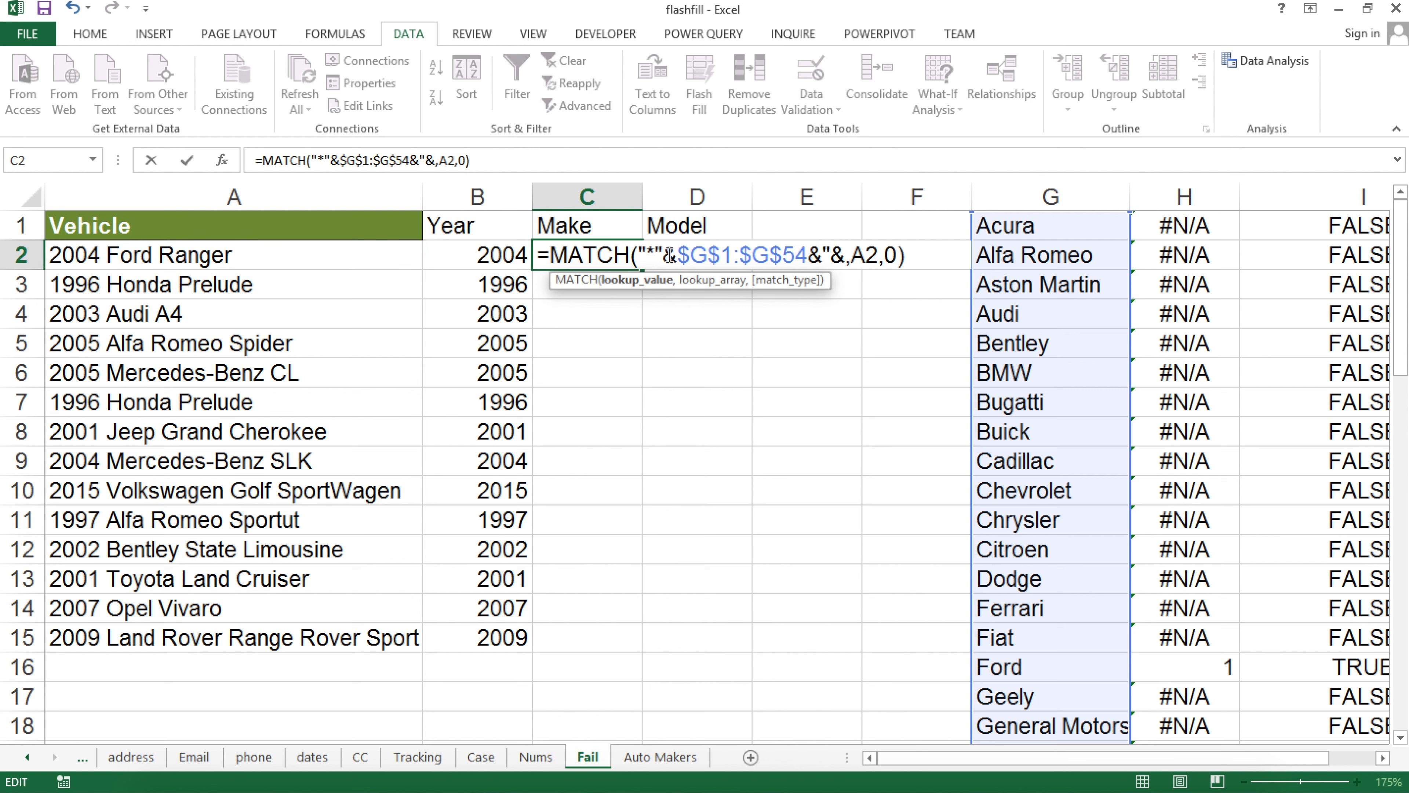
{"action": "key", "text": "BackSpace"}
{"action": "type", "text": "*"}
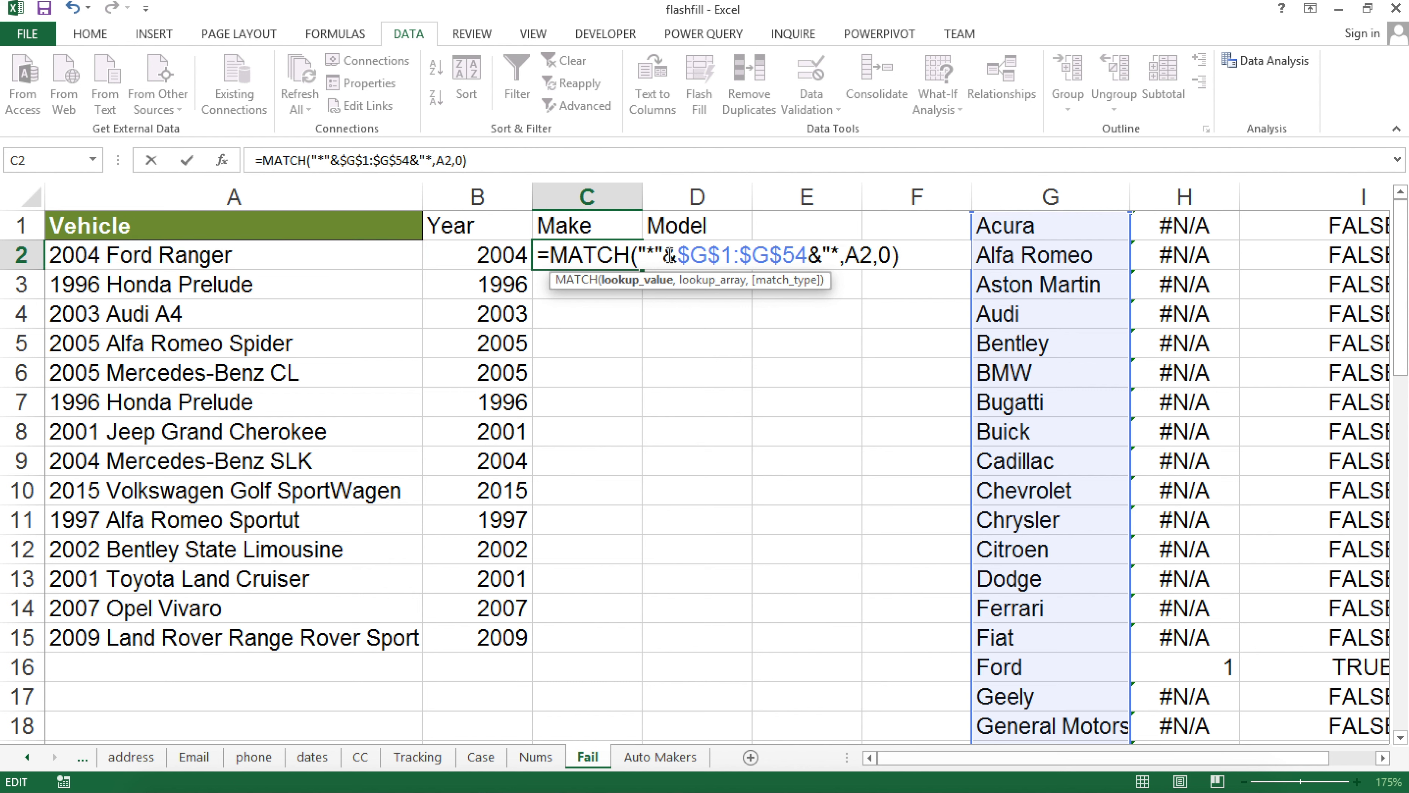
{"action": "type", "text": "\""}
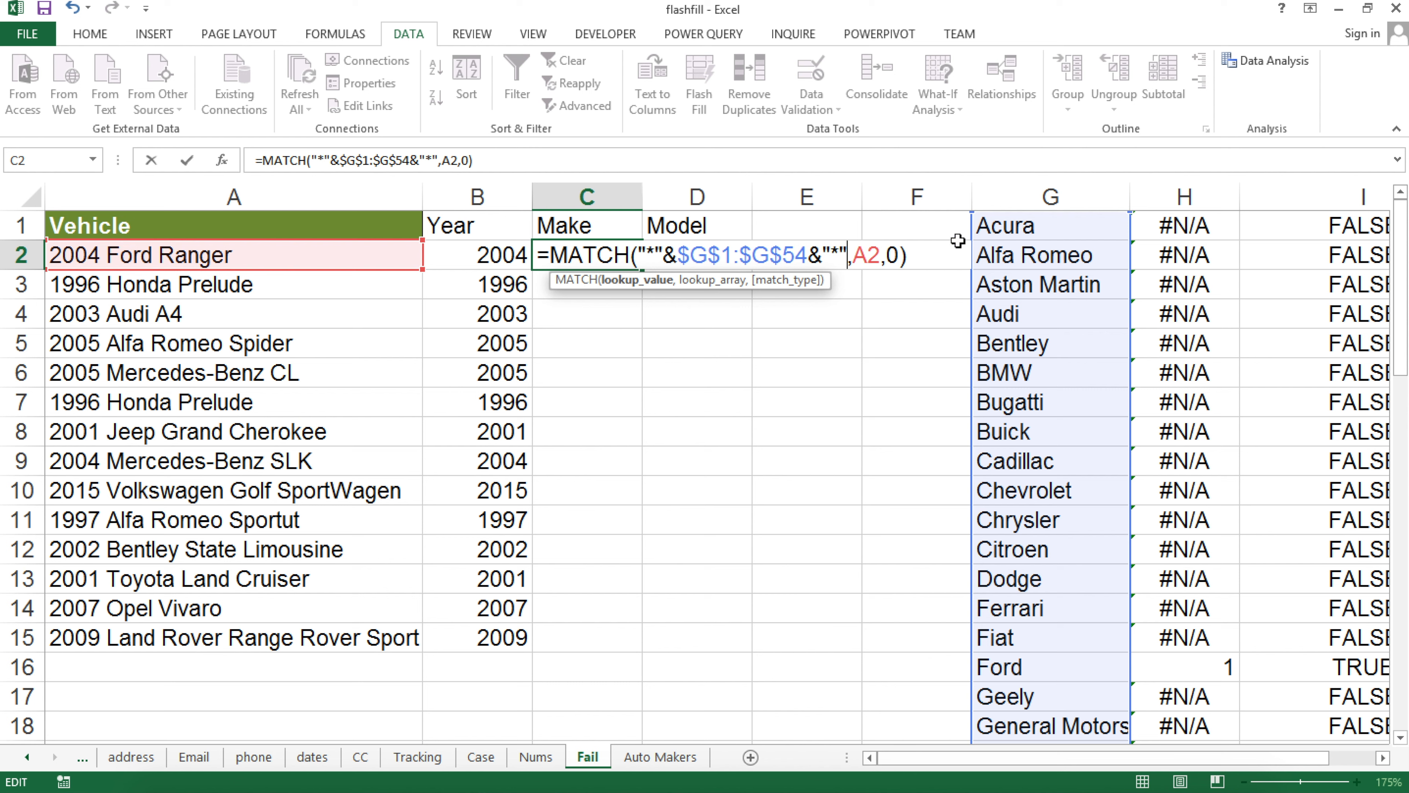
{"action": "left_click_drag", "start_coordinate": [911, 256], "coordinate": [577, 271]}
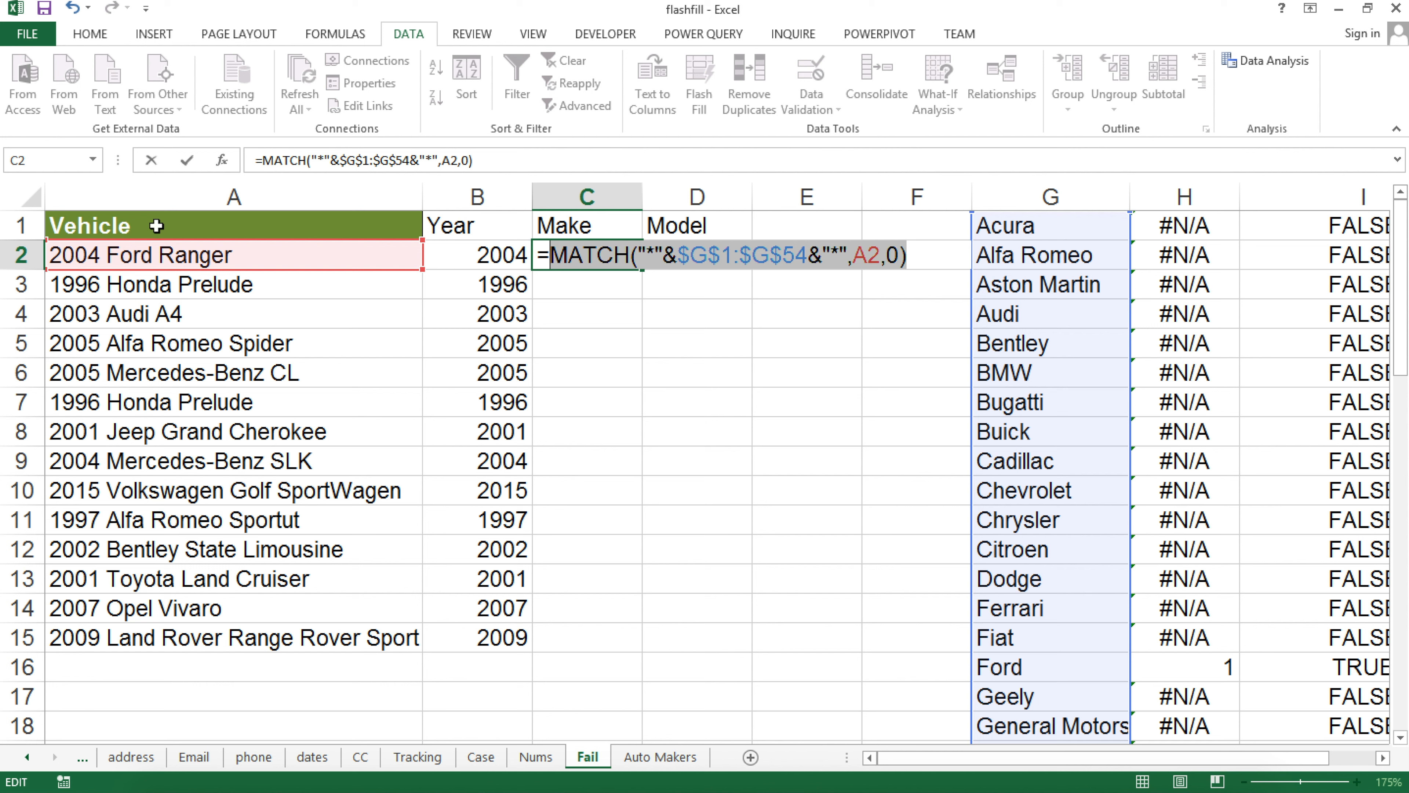
{"action": "key", "text": "F9"}
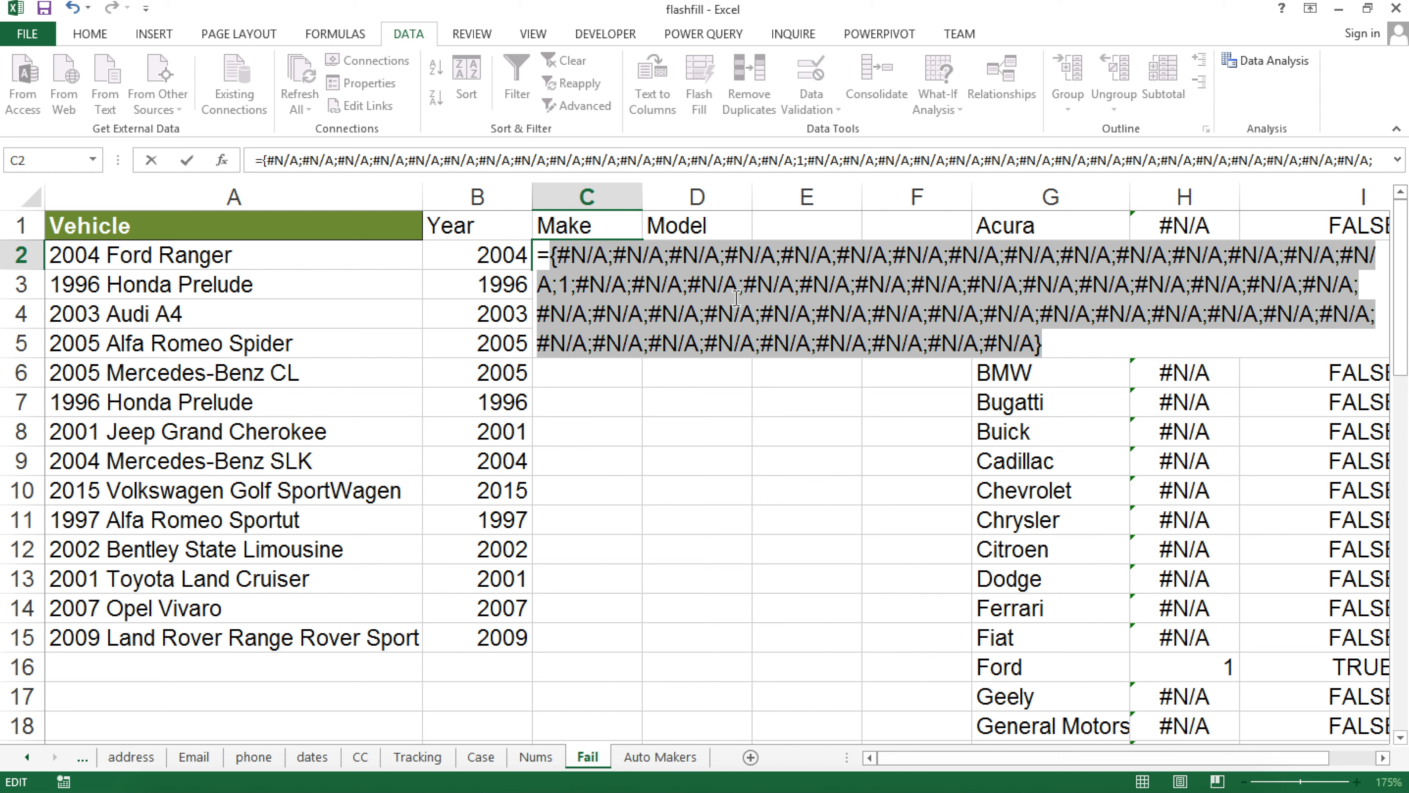
{"action": "key", "text": "ctrl+z"}
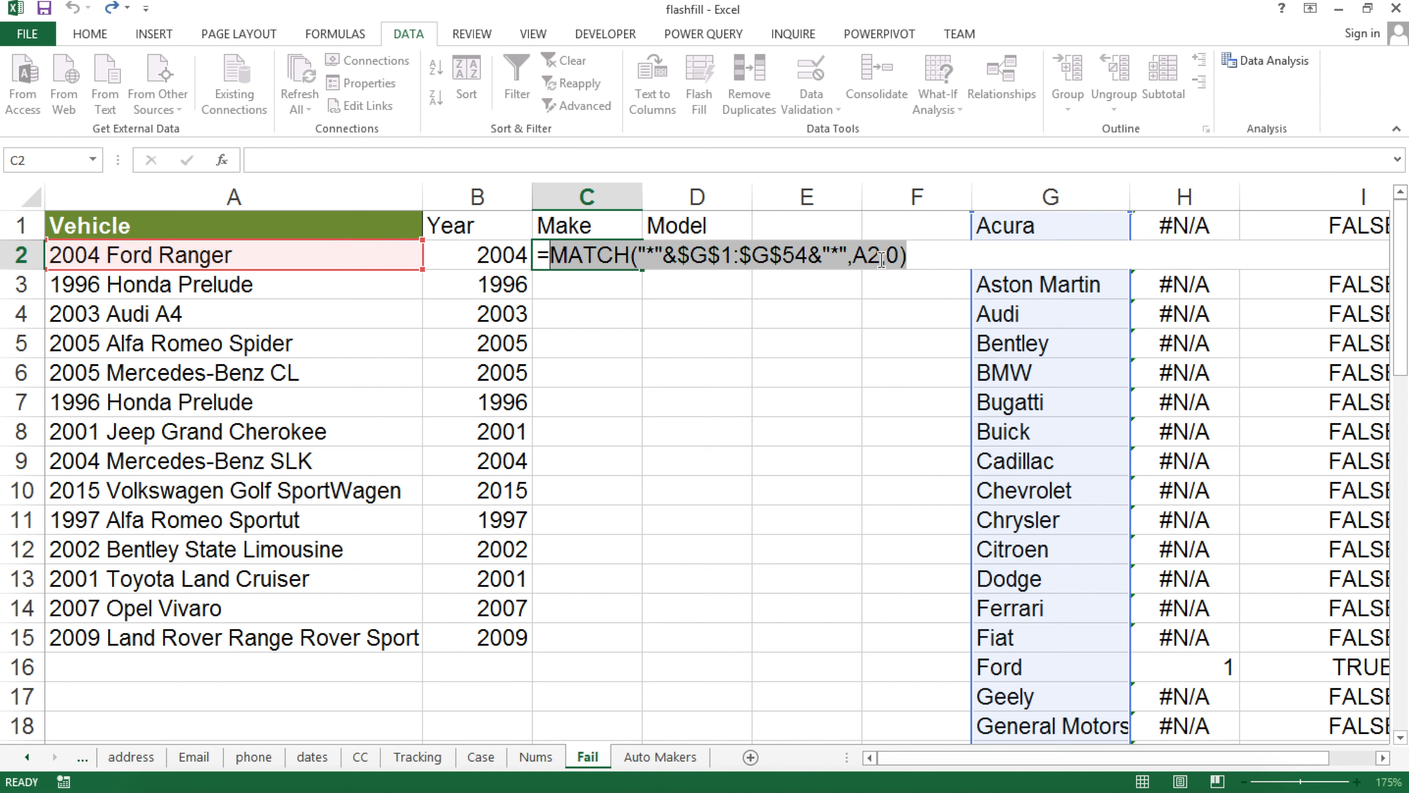
{"action": "key", "text": "Return"}
{"action": "left_click", "coordinate": [626, 255]}
{"action": "double_click", "coordinate": [625, 256]}
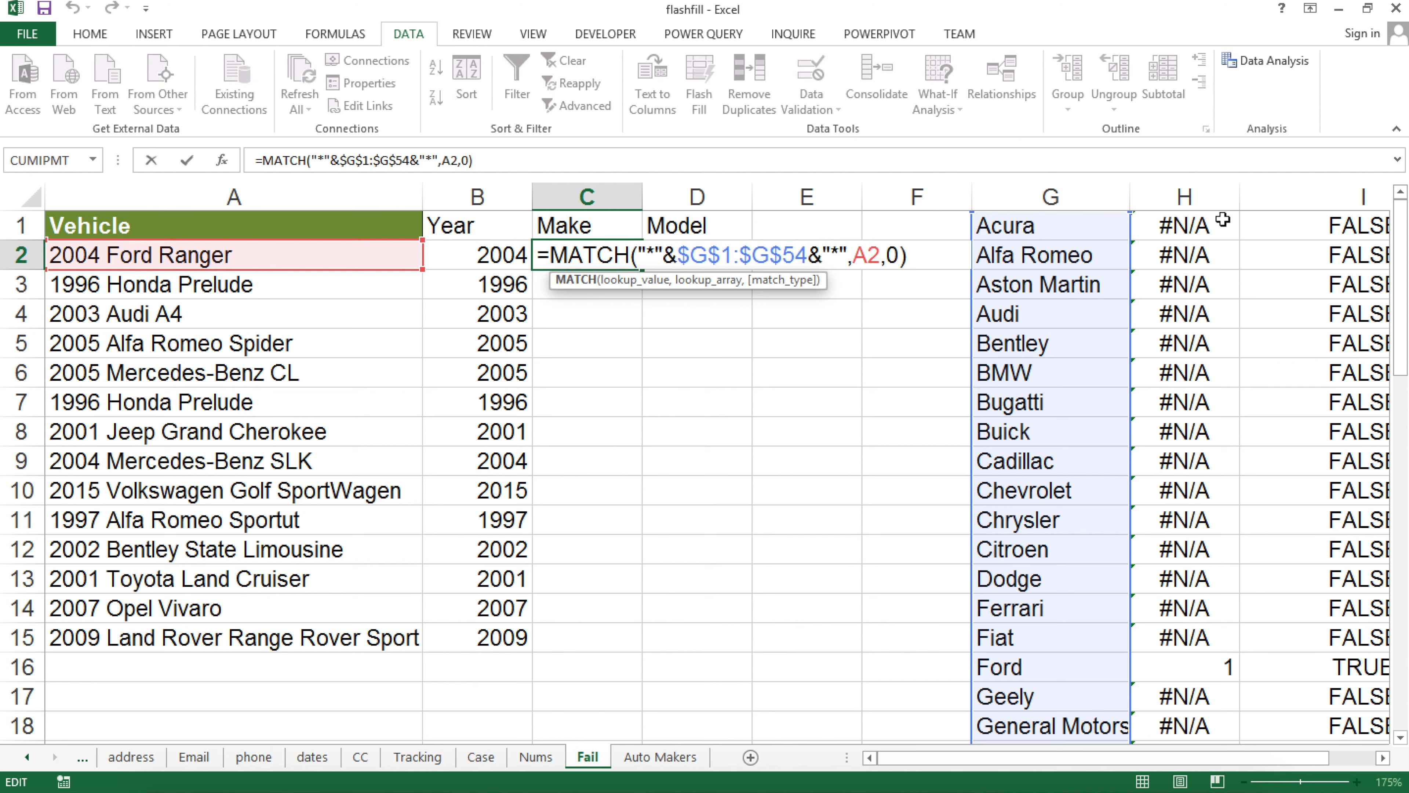
{"action": "scroll", "coordinate": [1353, 245], "scroll_direction": "down", "scroll_amount": 1}
{"action": "scroll", "coordinate": [1353, 324], "scroll_direction": "up", "scroll_amount": 1}
Wrap C2's wildcard MATCH in ISNUMBER, preview its TRUE/FALSE array with F9, then undo
{"action": "left_click", "coordinate": [554, 254]}
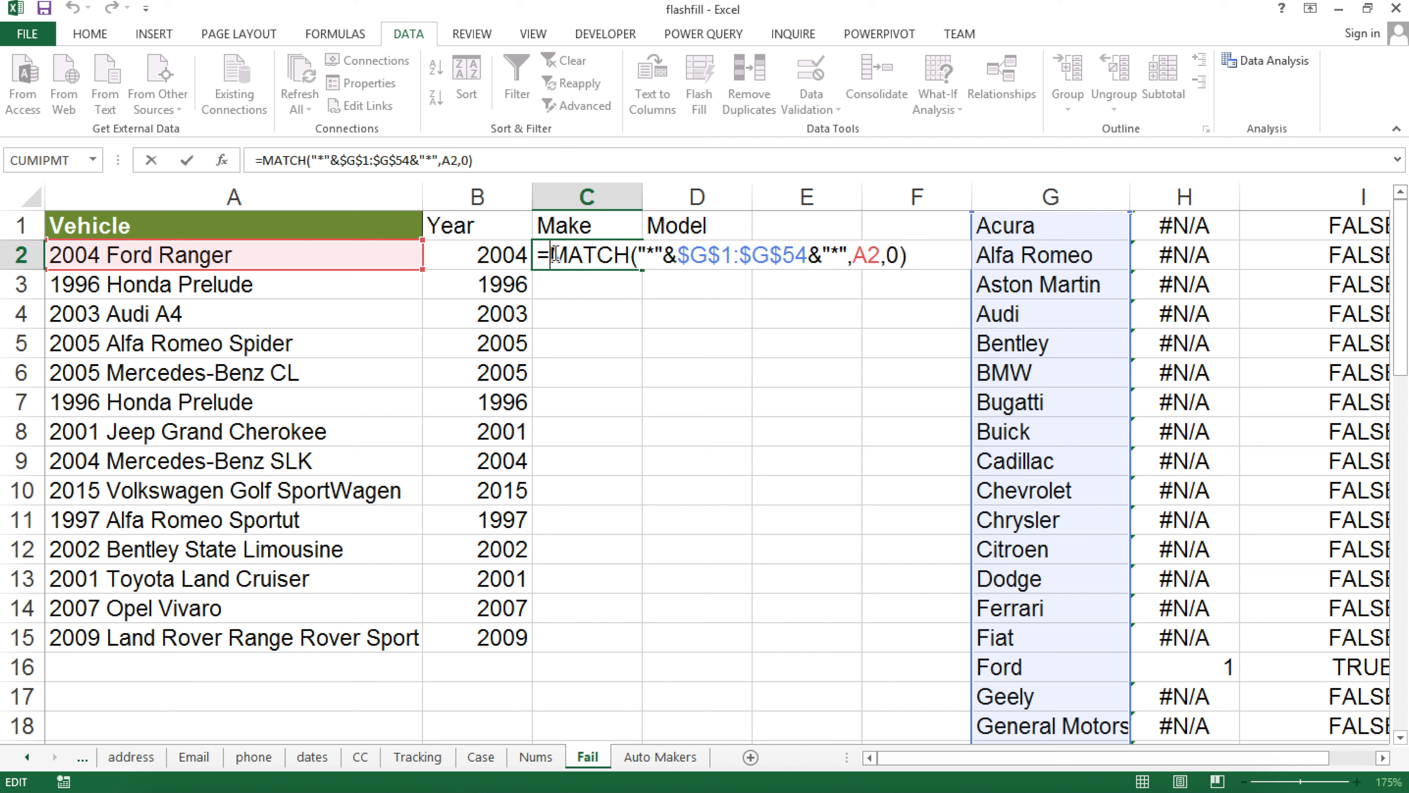
{"action": "type", "text": "ISNUMBER("}
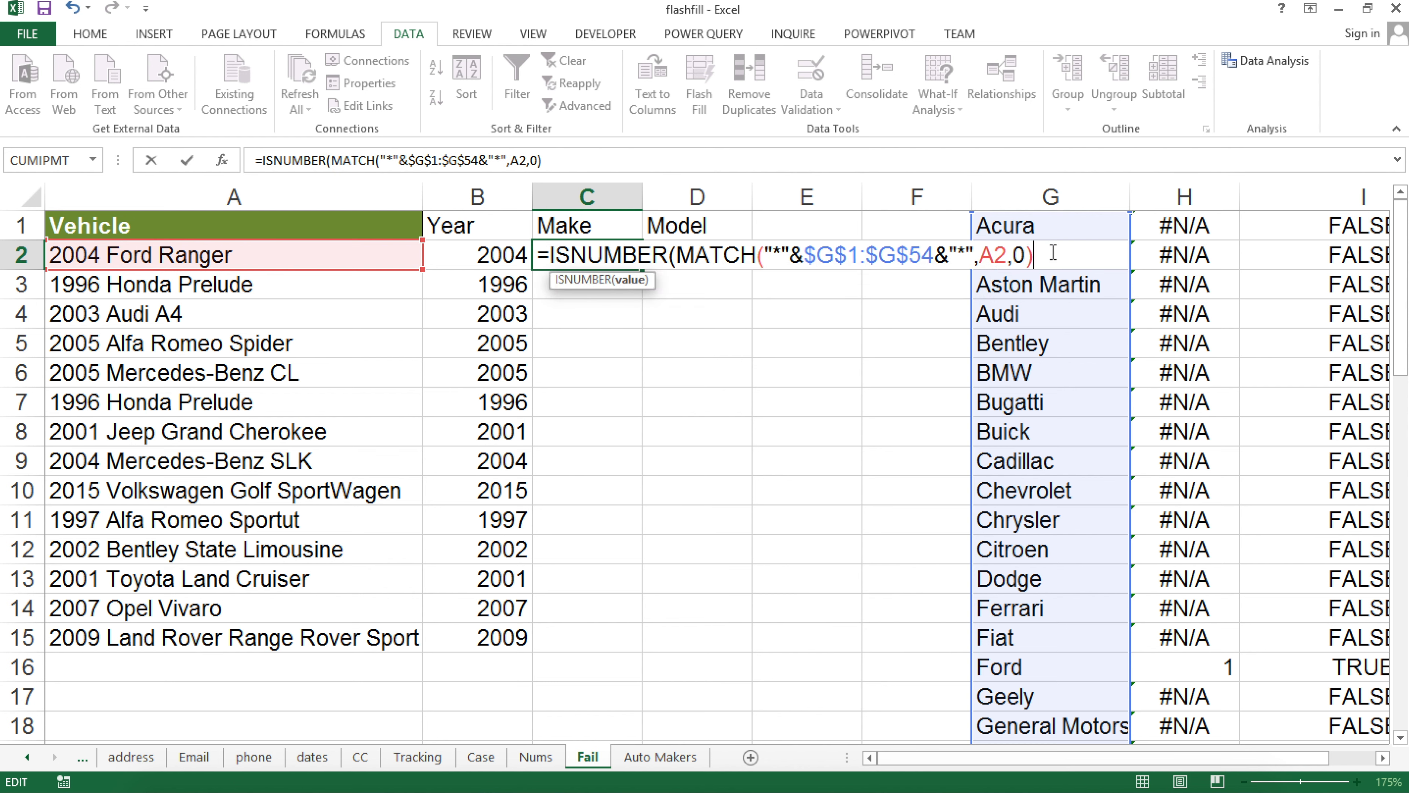
{"action": "key", "text": "Return"}
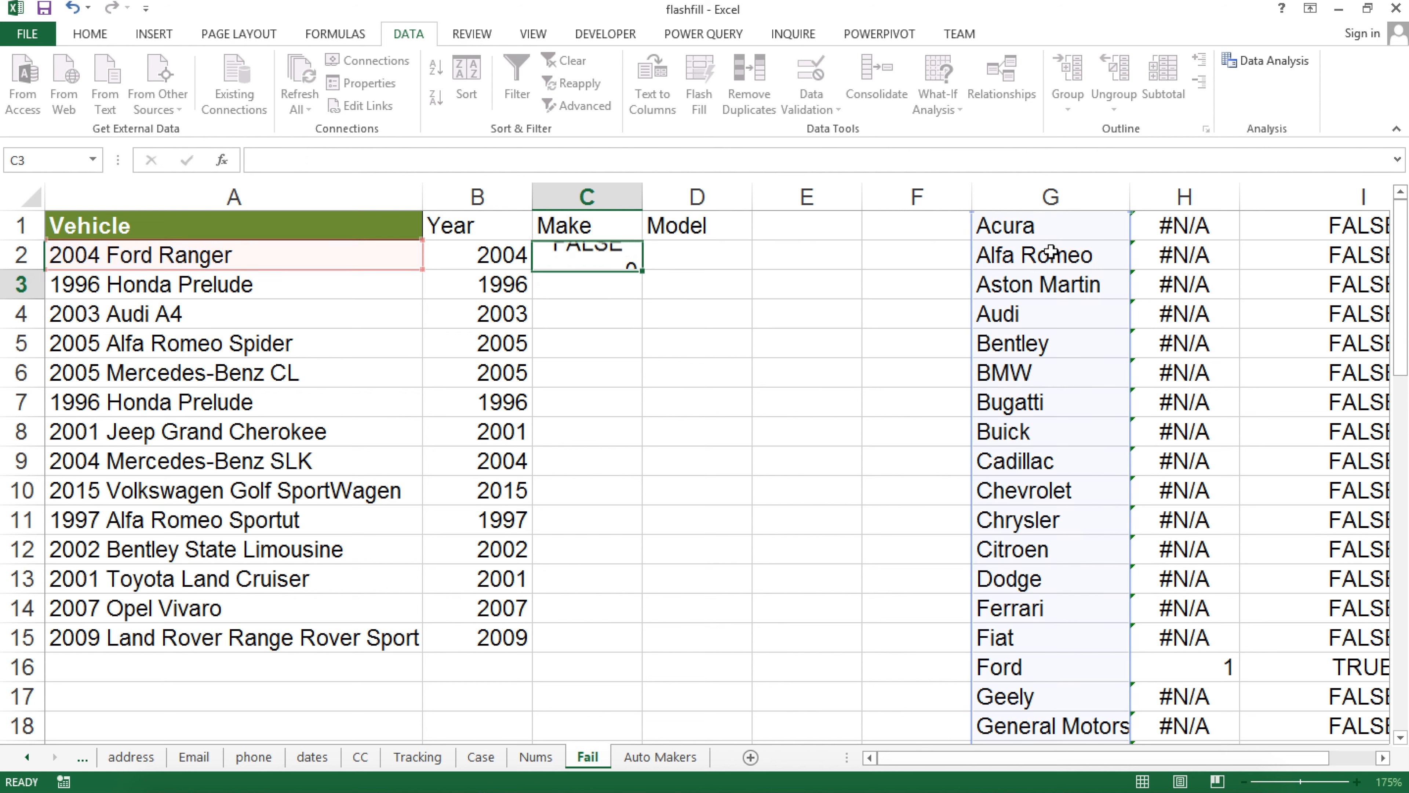
{"action": "double_click", "coordinate": [587, 255]}
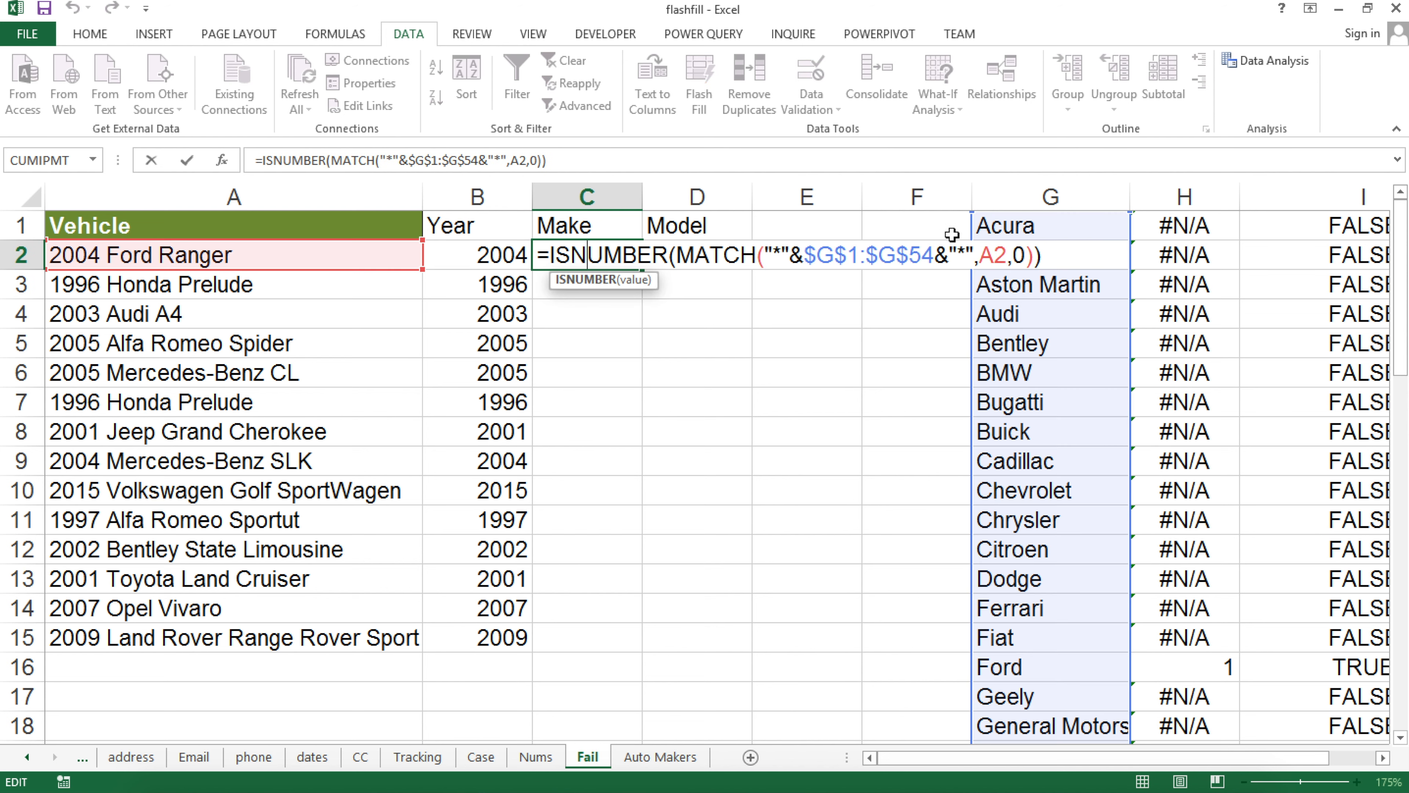
{"action": "left_click_drag", "start_coordinate": [1046, 256], "coordinate": [548, 258]}
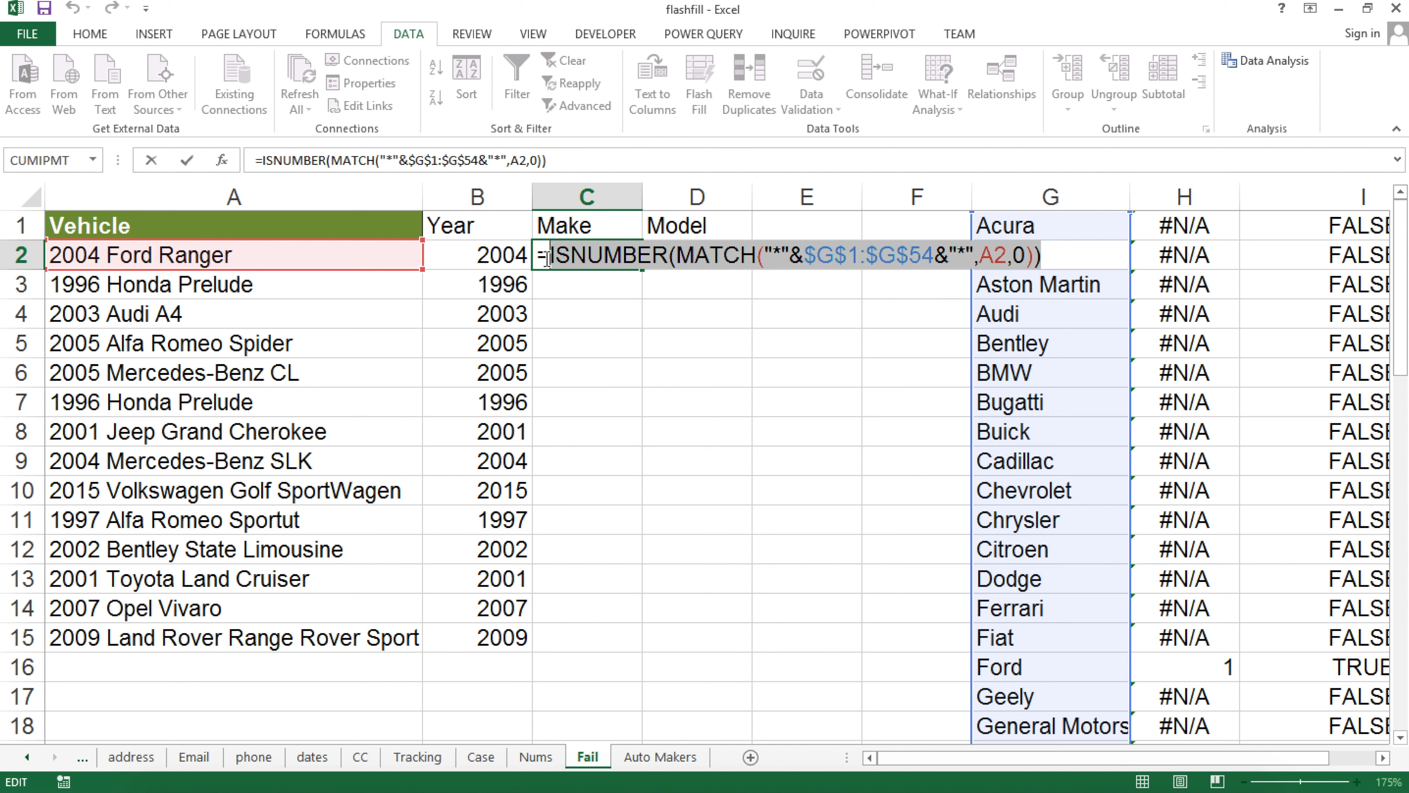
{"action": "key", "text": "F9"}
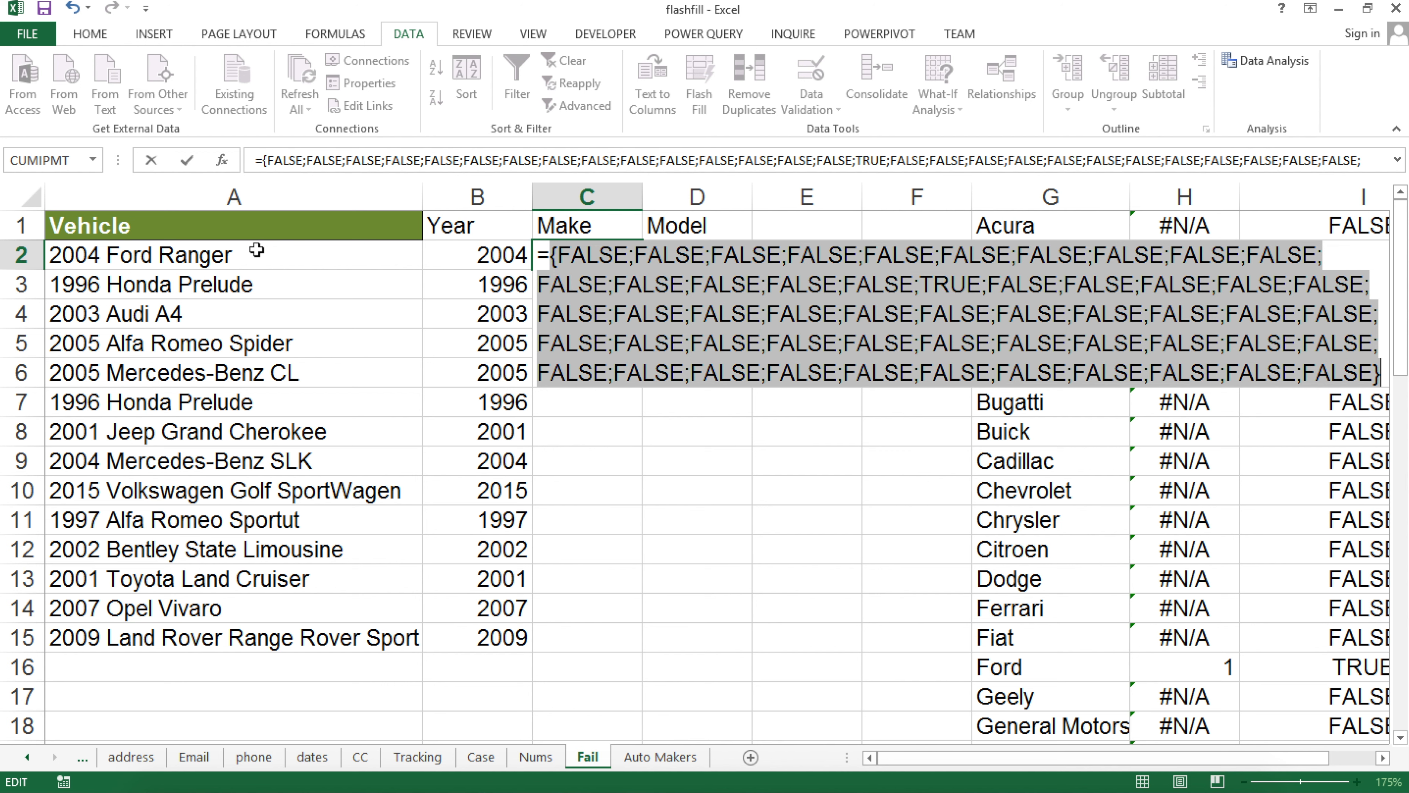
{"action": "key", "text": "ctrl+z"}
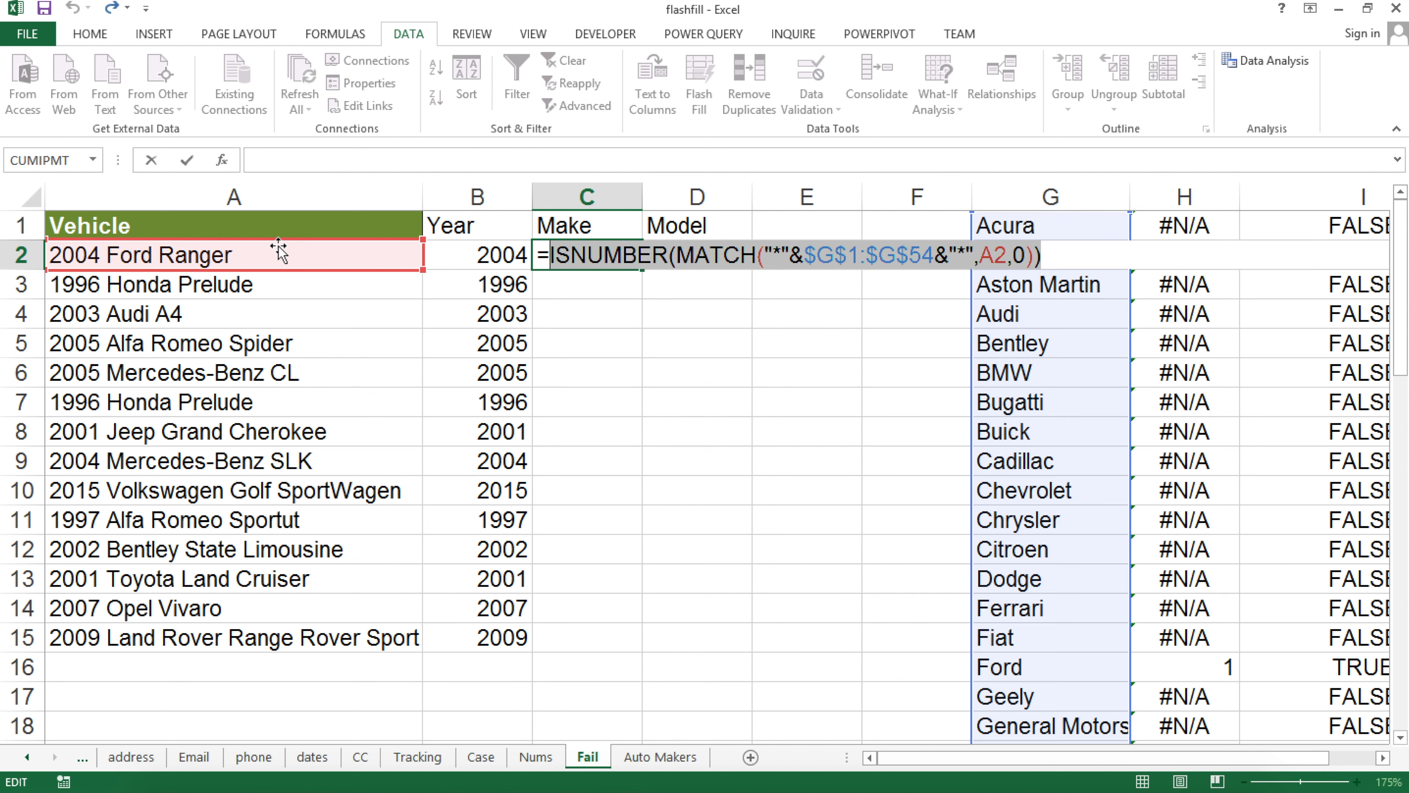
{"action": "key", "text": "Return"}
{"action": "key", "text": "Up"}
{"action": "key", "text": "Up"}
{"action": "key", "text": "Right"}
{"action": "key", "text": "Right"}
{"action": "key", "text": "Right"}
{"action": "key", "text": "Right"}
{"action": "key", "text": "Right"}
{"action": "key", "text": "Right"}
{"action": "key", "text": "Right"}
{"action": "key", "text": "Left"}
{"action": "key", "text": "Left"}
{"action": "key", "text": "Right"}
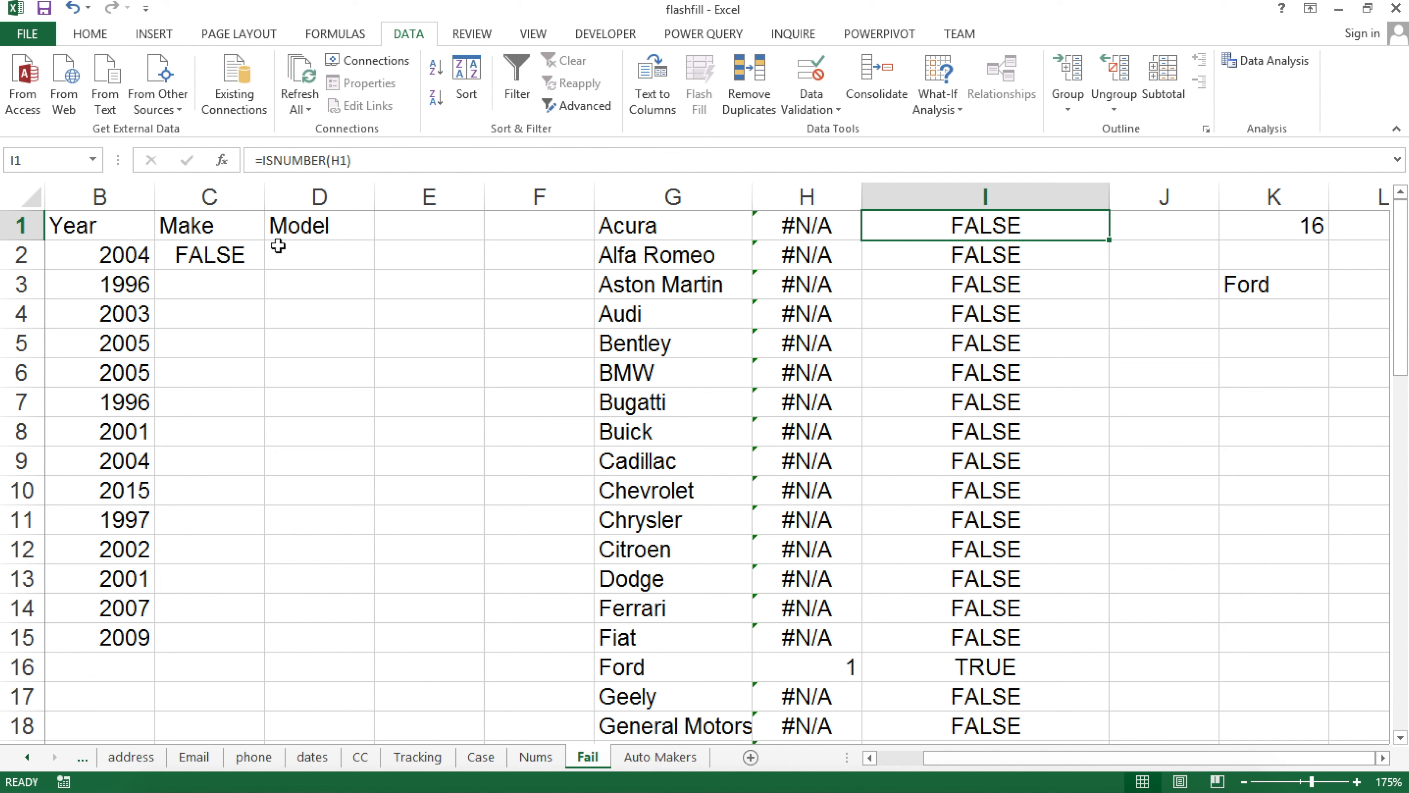
{"action": "double_click", "coordinate": [1316, 236]}
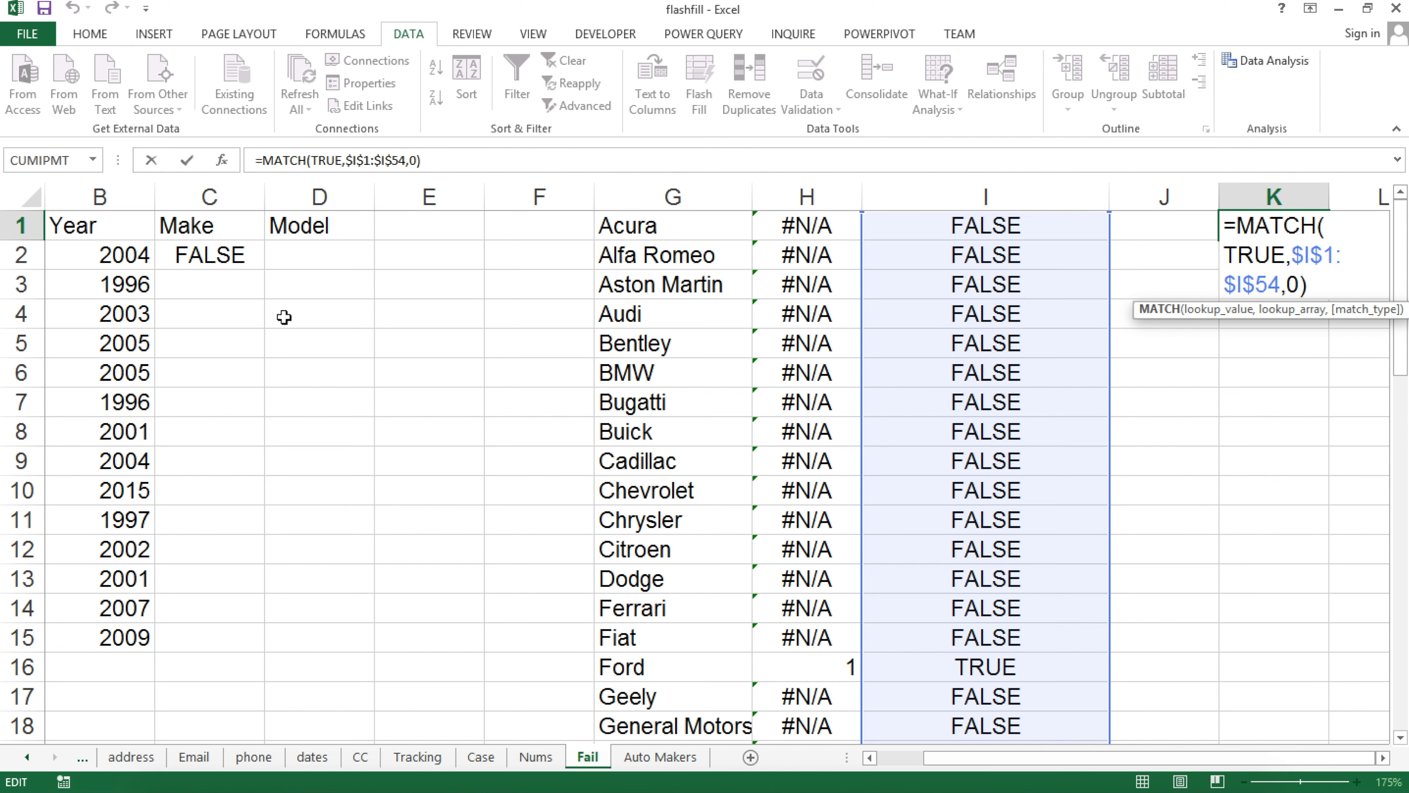
{"action": "key", "text": "Escape"}
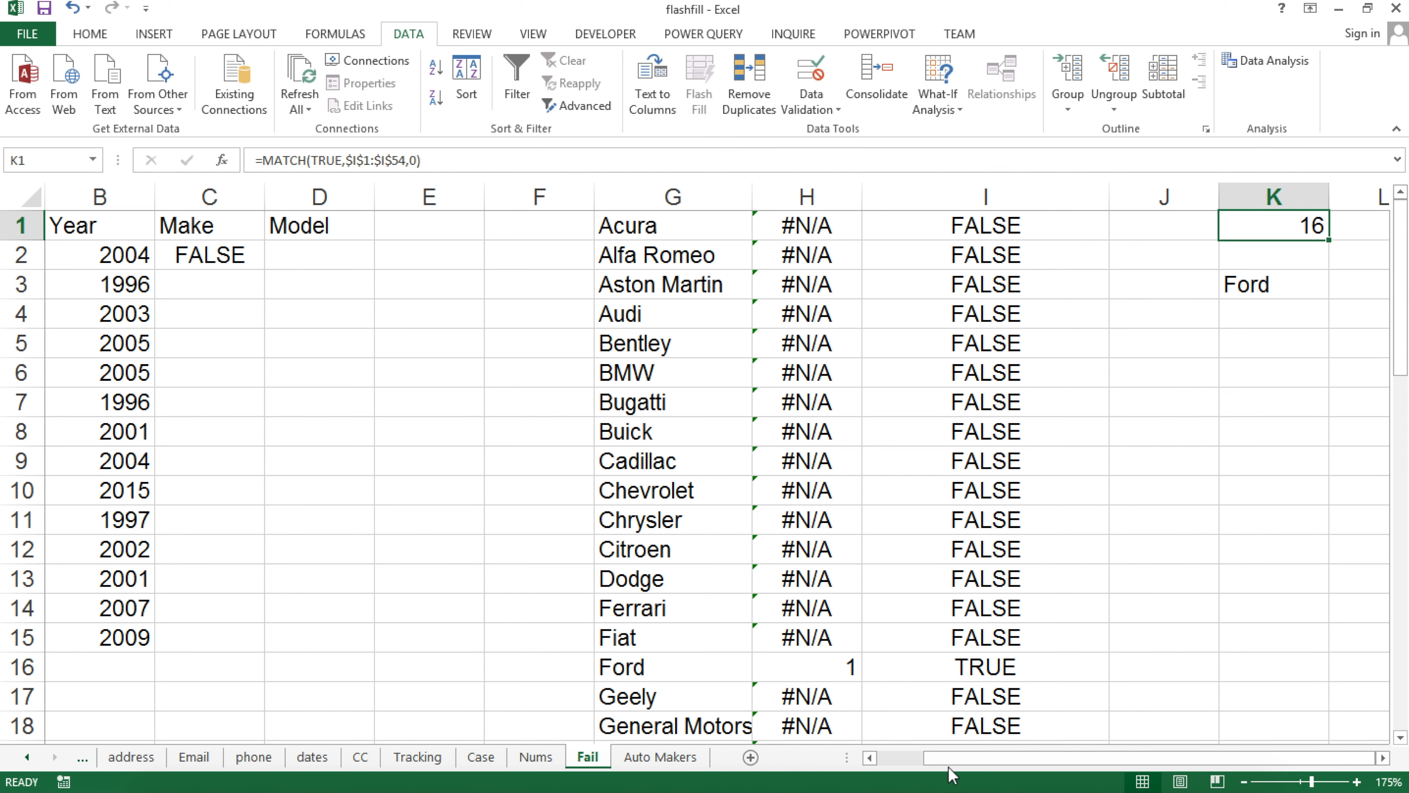
{"action": "left_click", "coordinate": [904, 757]}
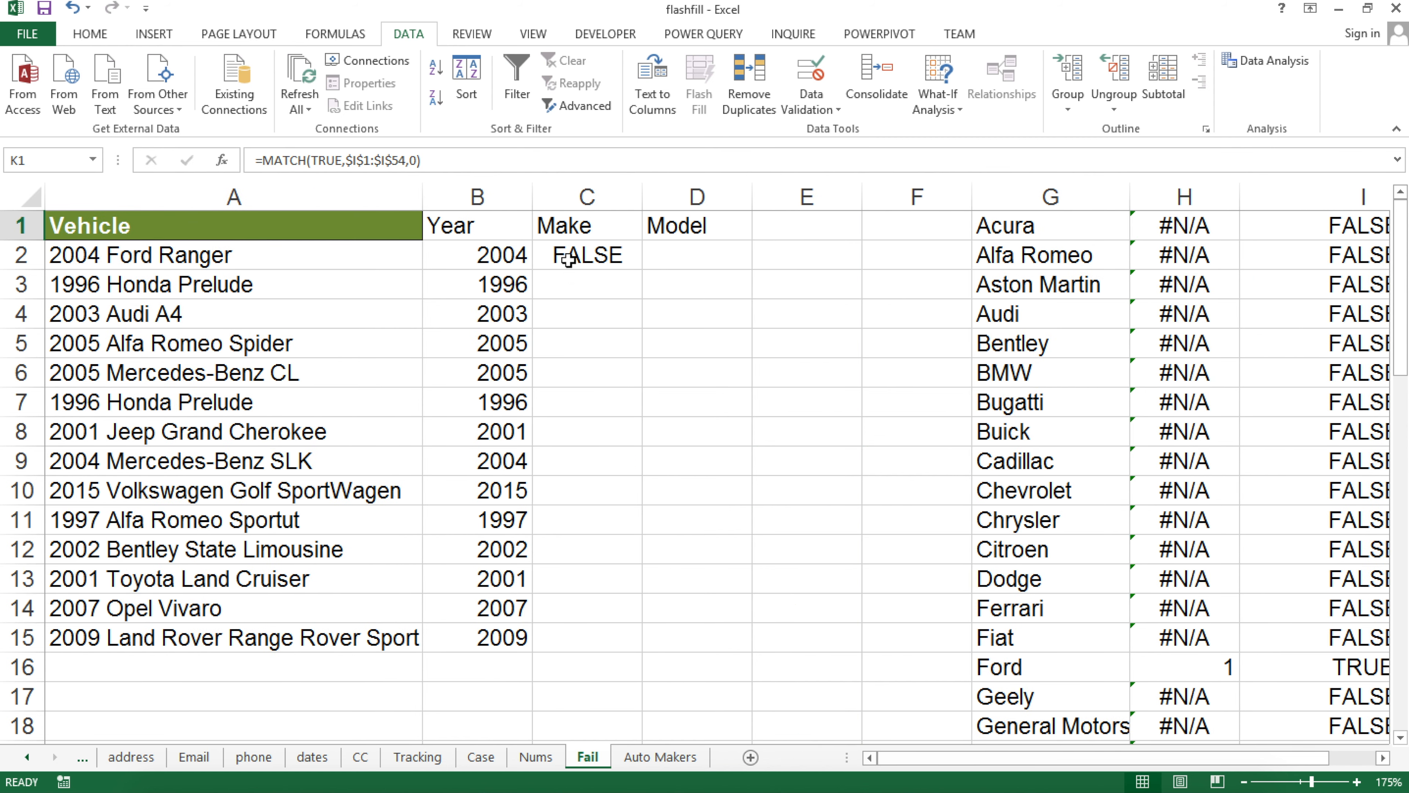
{"action": "double_click", "coordinate": [545, 255]}
{"action": "left_click_drag", "start_coordinate": [551, 252], "coordinate": [1082, 254]}
{"action": "key", "text": "ctrl+c"}
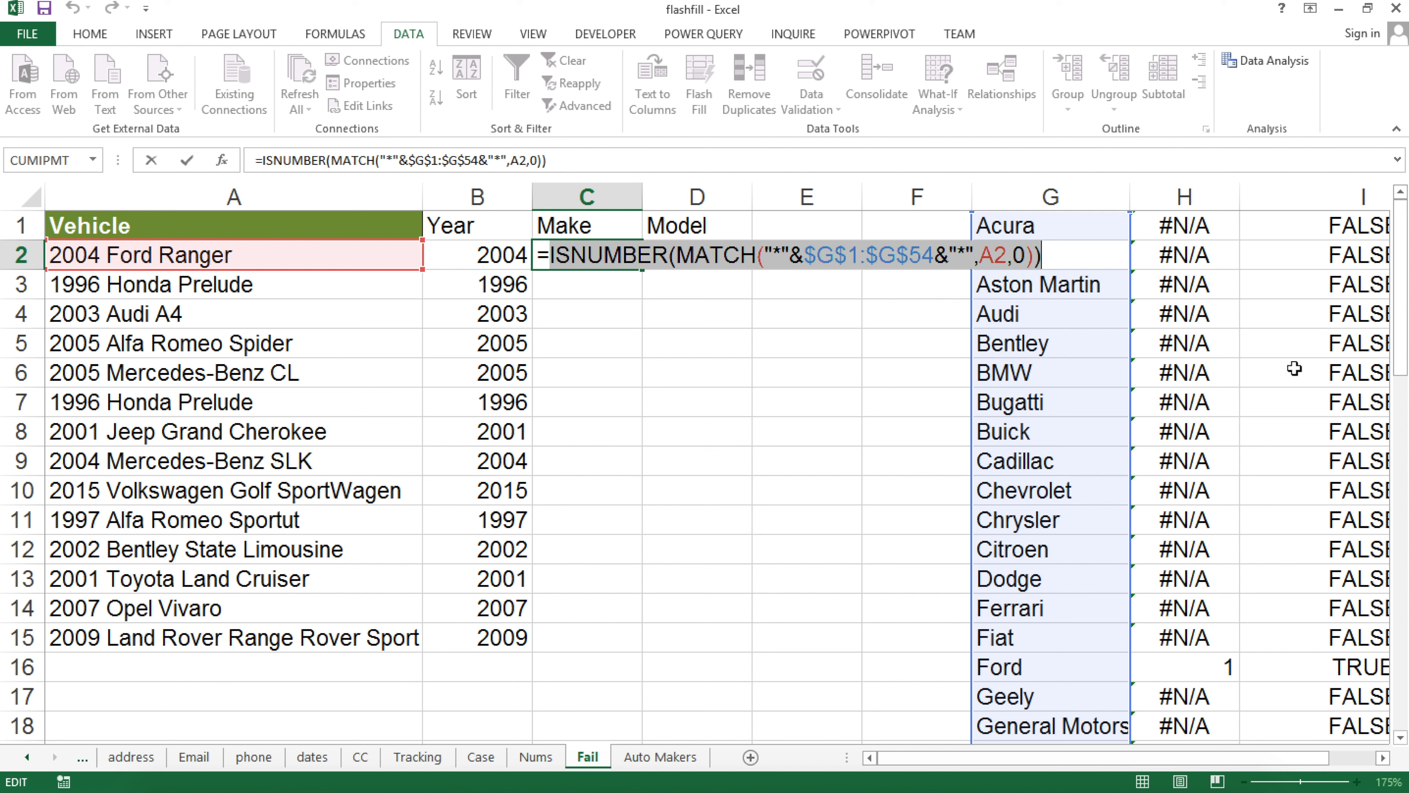
Enter =MATCH(TRUE,ISNUMBER(MATCH("*"&$G$1:$G$54&"*",A2,0)),0) in C2 as an array formula
{"action": "key", "text": "BackSpace"}
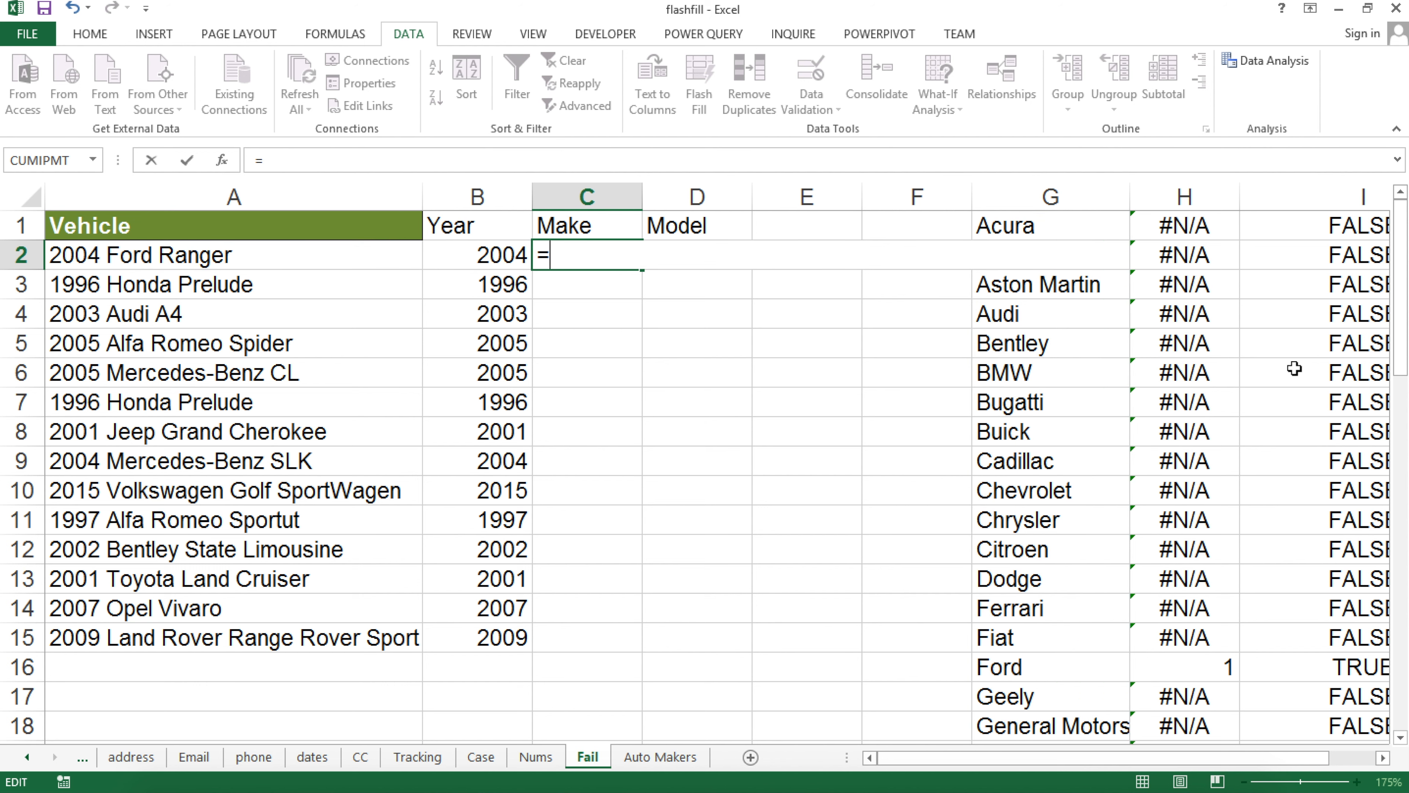
{"action": "type", "text": "MA"}
{"action": "key", "text": "Tab"}
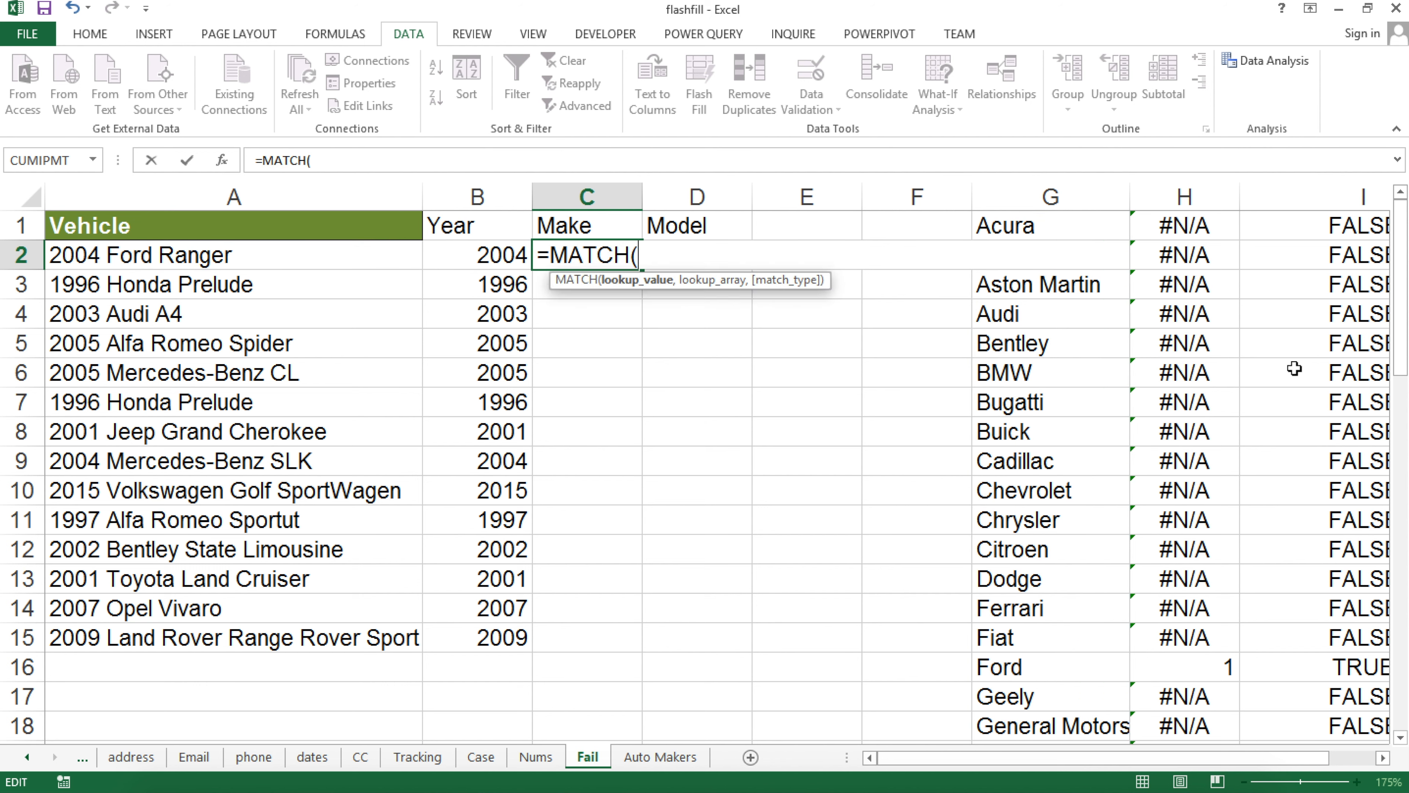
{"action": "type", "text": "TRUW"}
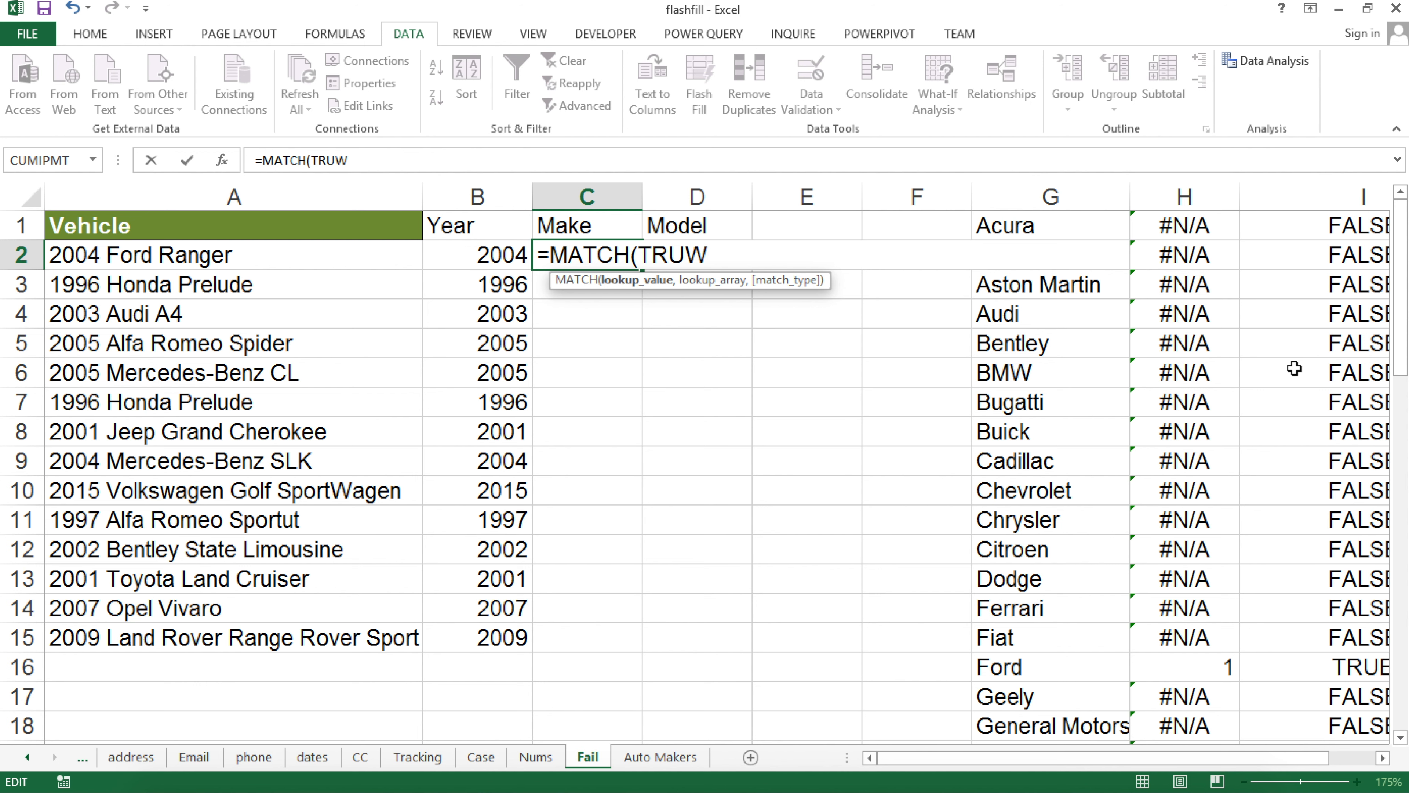
{"action": "key", "text": "BackSpace"}
{"action": "type", "text": "E"}
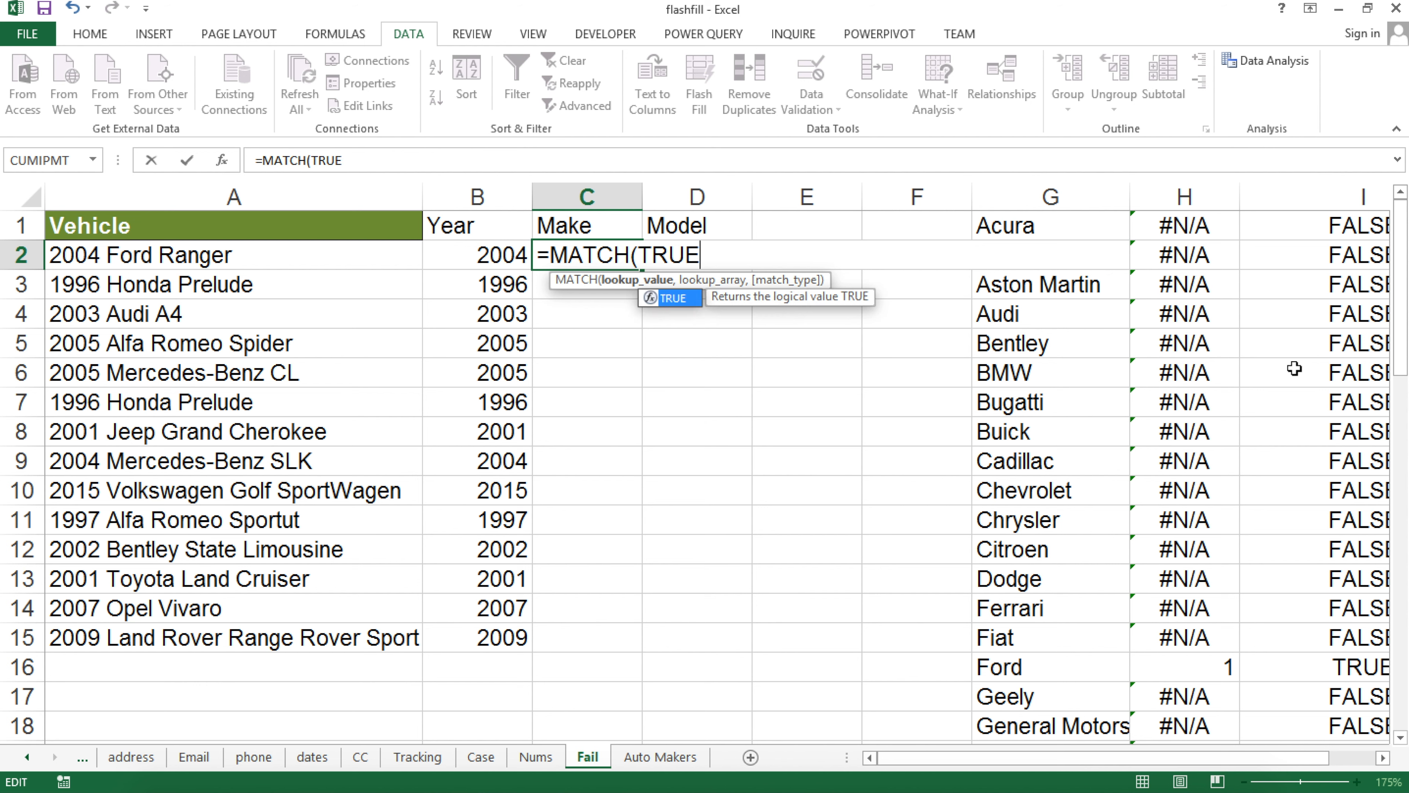
{"action": "type", "text": ","}
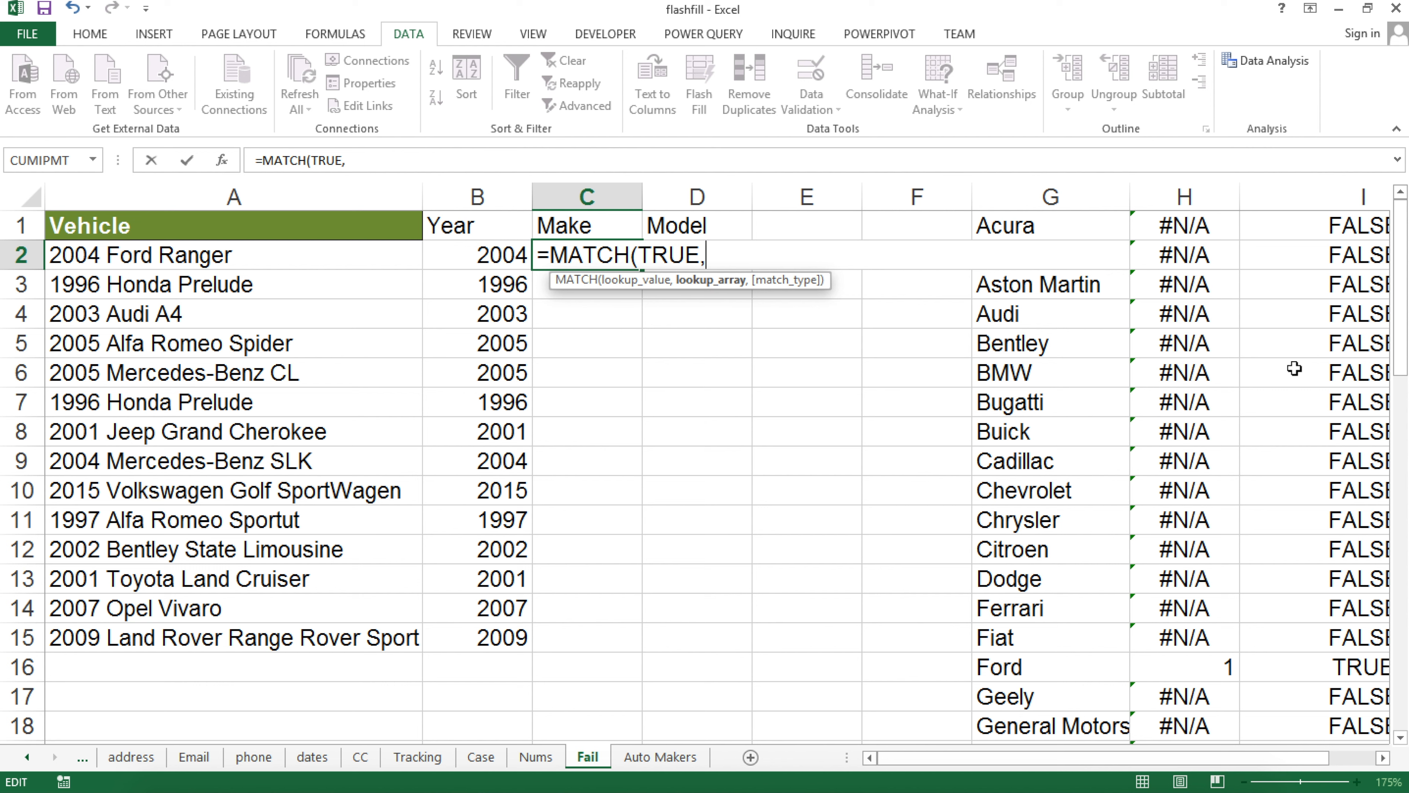
{"action": "key", "text": "ctrl+v"}
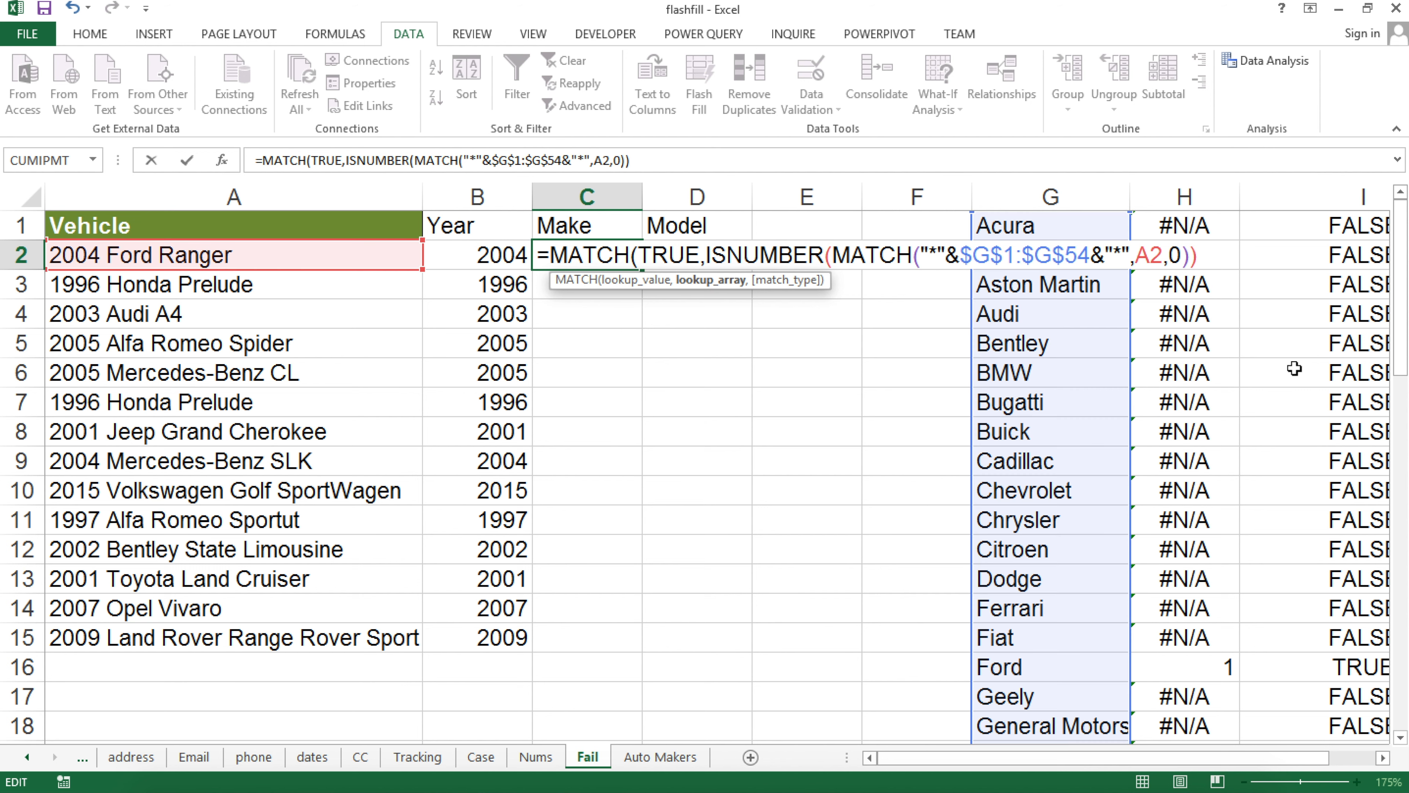
{"action": "type", "text": ","}
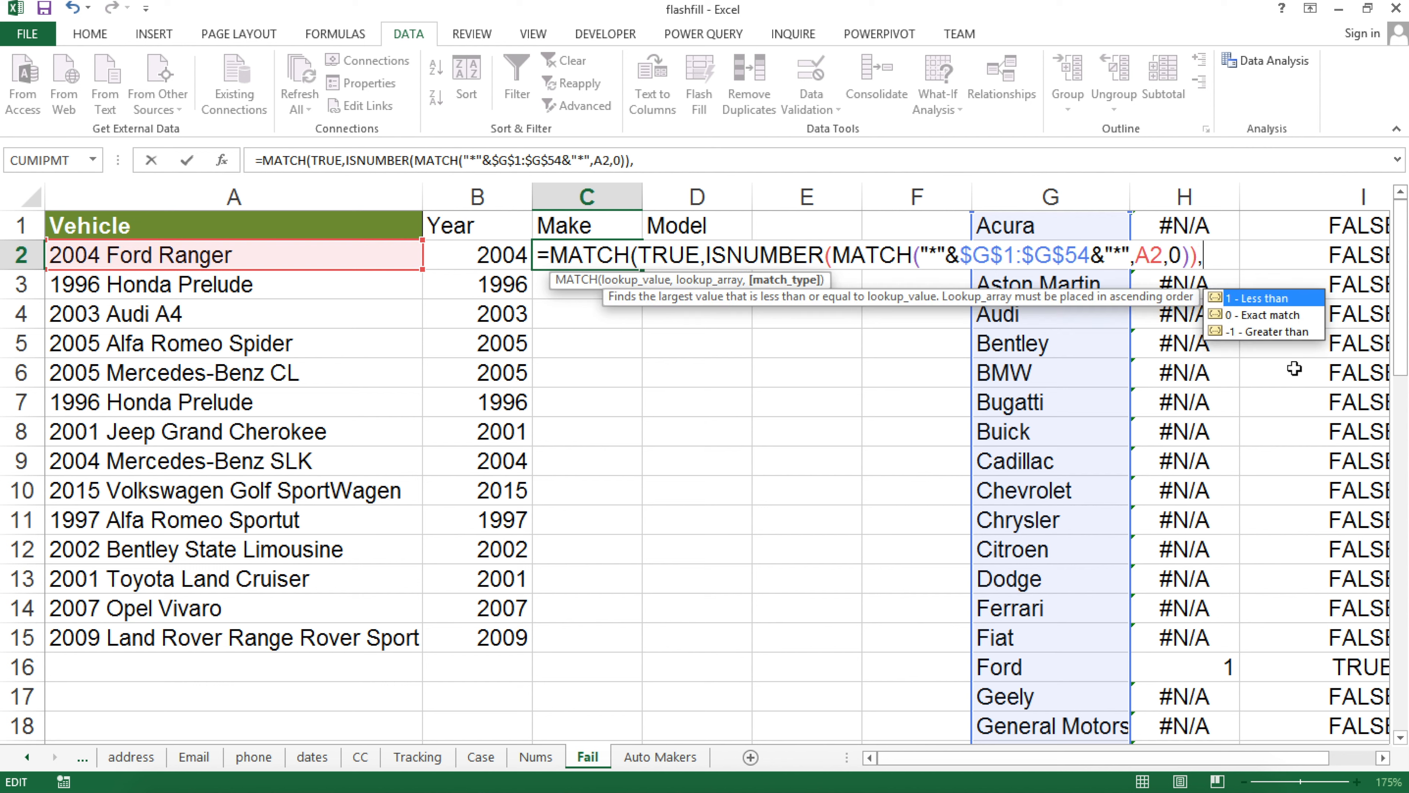
{"action": "type", "text": "0)"}
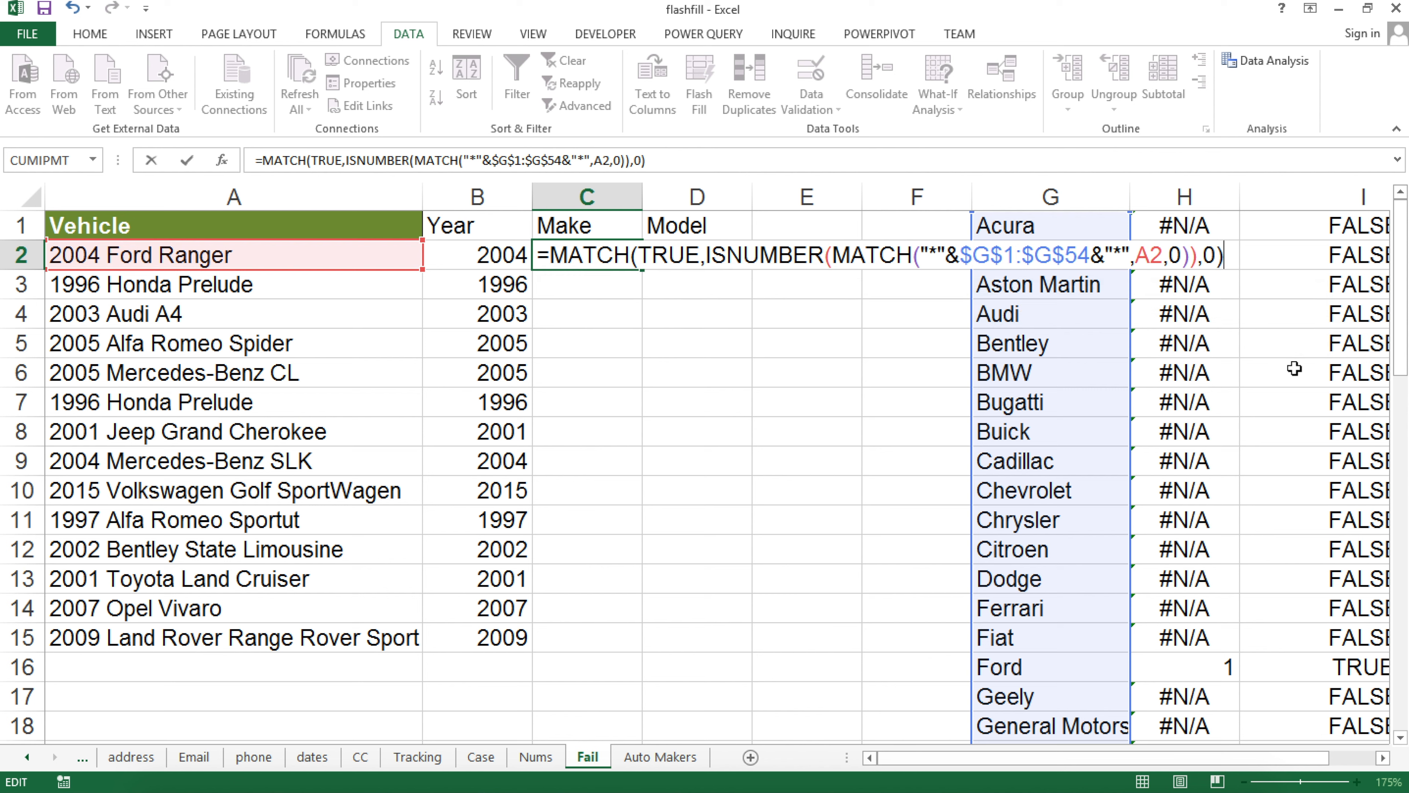
{"action": "key", "text": "ctrl+shift+Return"}
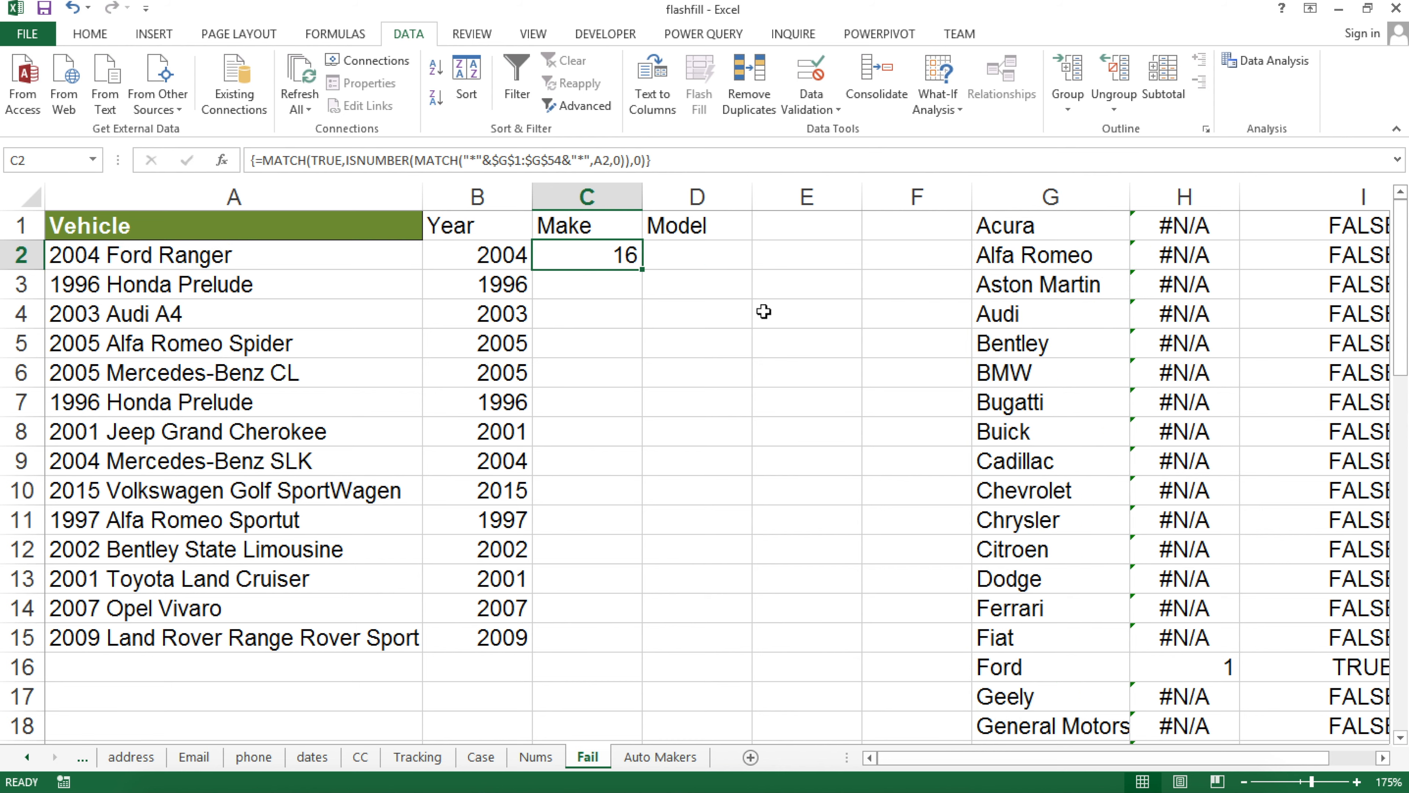
Reopen C2's array formula and select its body after the equals sign
{"action": "mouse_move", "coordinate": [1046, 756]}
{"action": "left_mouse_down"}
{"action": "mouse_move", "coordinate": [1137, 756]}
{"action": "mouse_move", "coordinate": [1033, 778]}
{"action": "left_mouse_up"}
{"action": "double_click", "coordinate": [606, 257]}
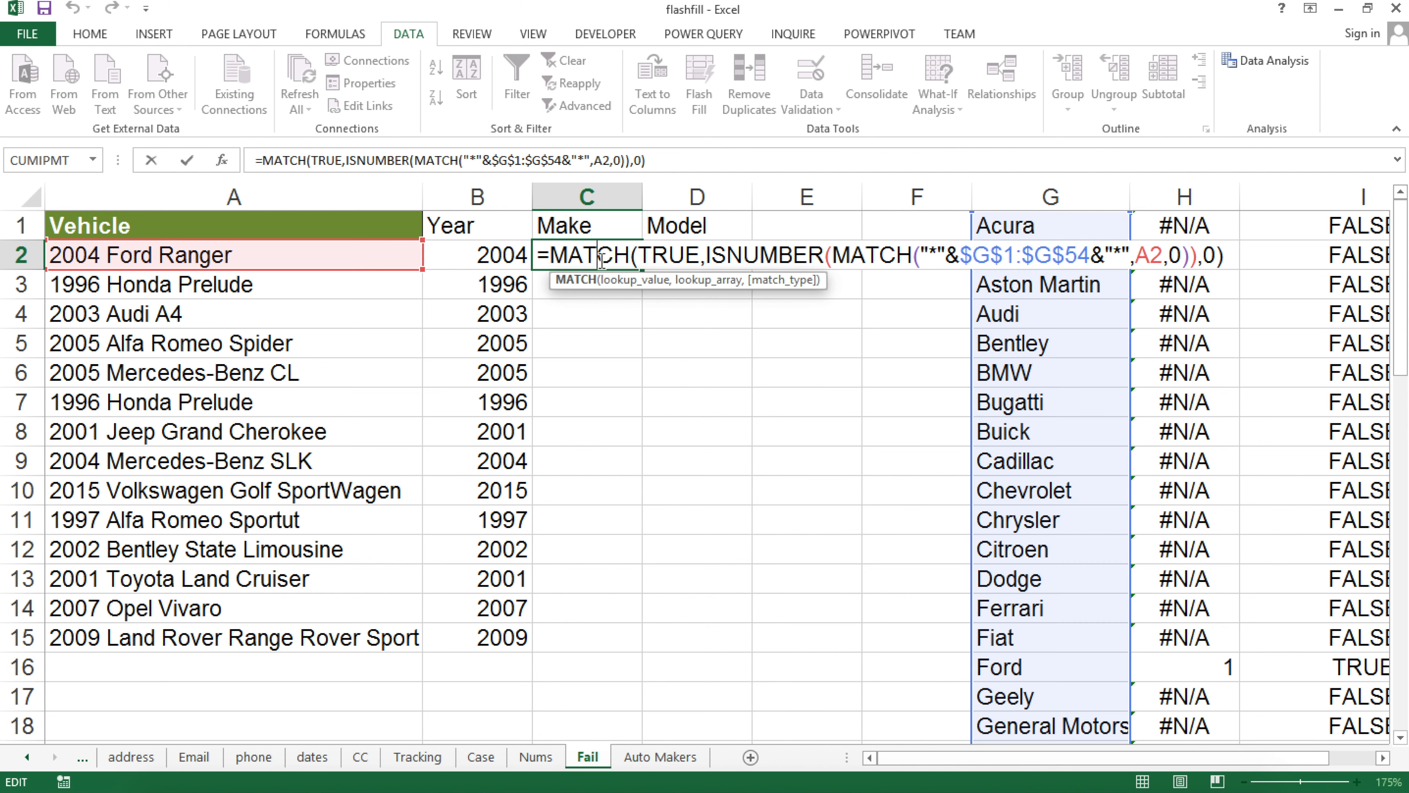
{"action": "left_click_drag", "start_coordinate": [552, 260], "coordinate": [1298, 280]}
{"action": "key", "text": "ctrl+c"}
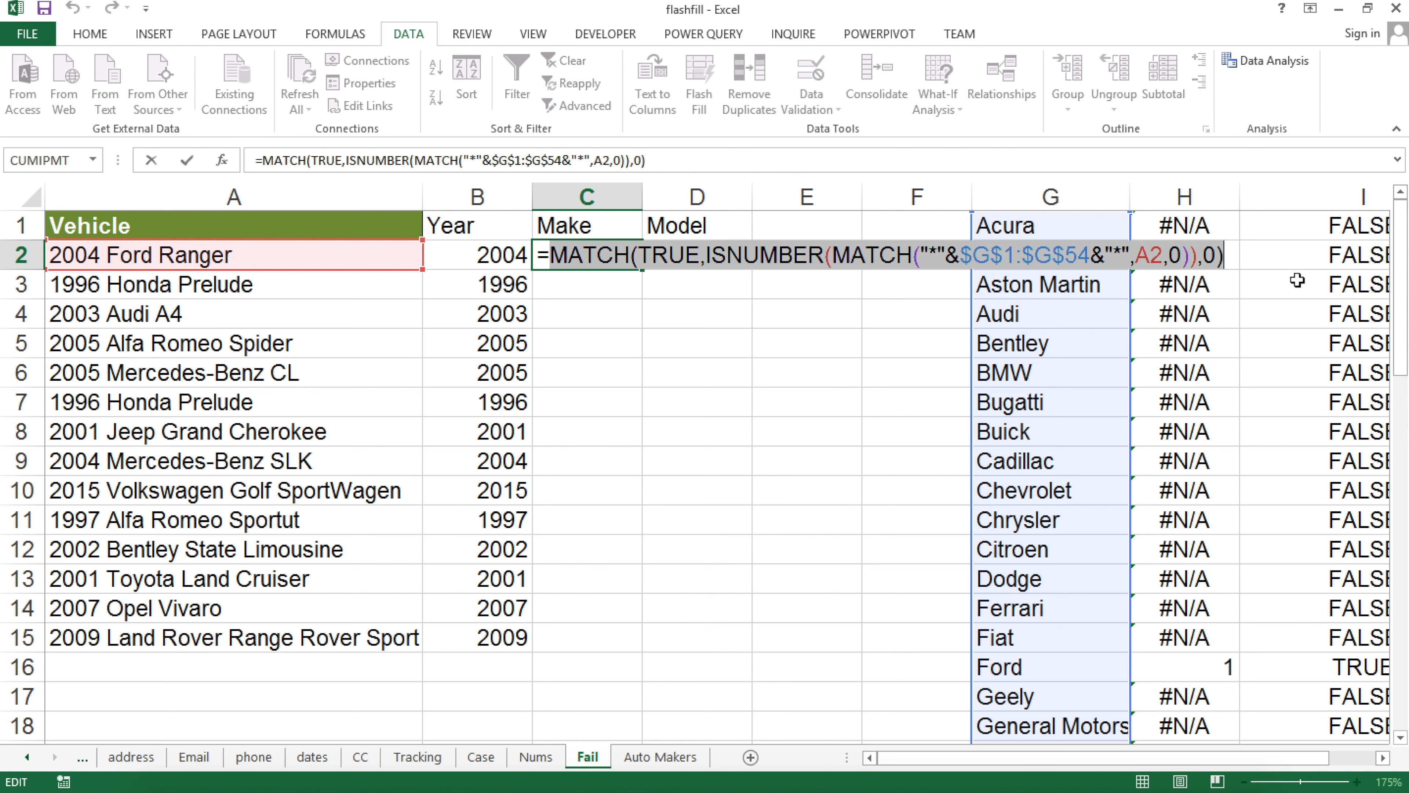
Rebuild C2 as =INDEX($G$1:$G$54,MATCH(TRUE,ISNUMBER(MATCH(...)),0)) and commit it as an array formula
{"action": "key", "text": "BackSpace"}
{"action": "type", "text": "INDEX("}
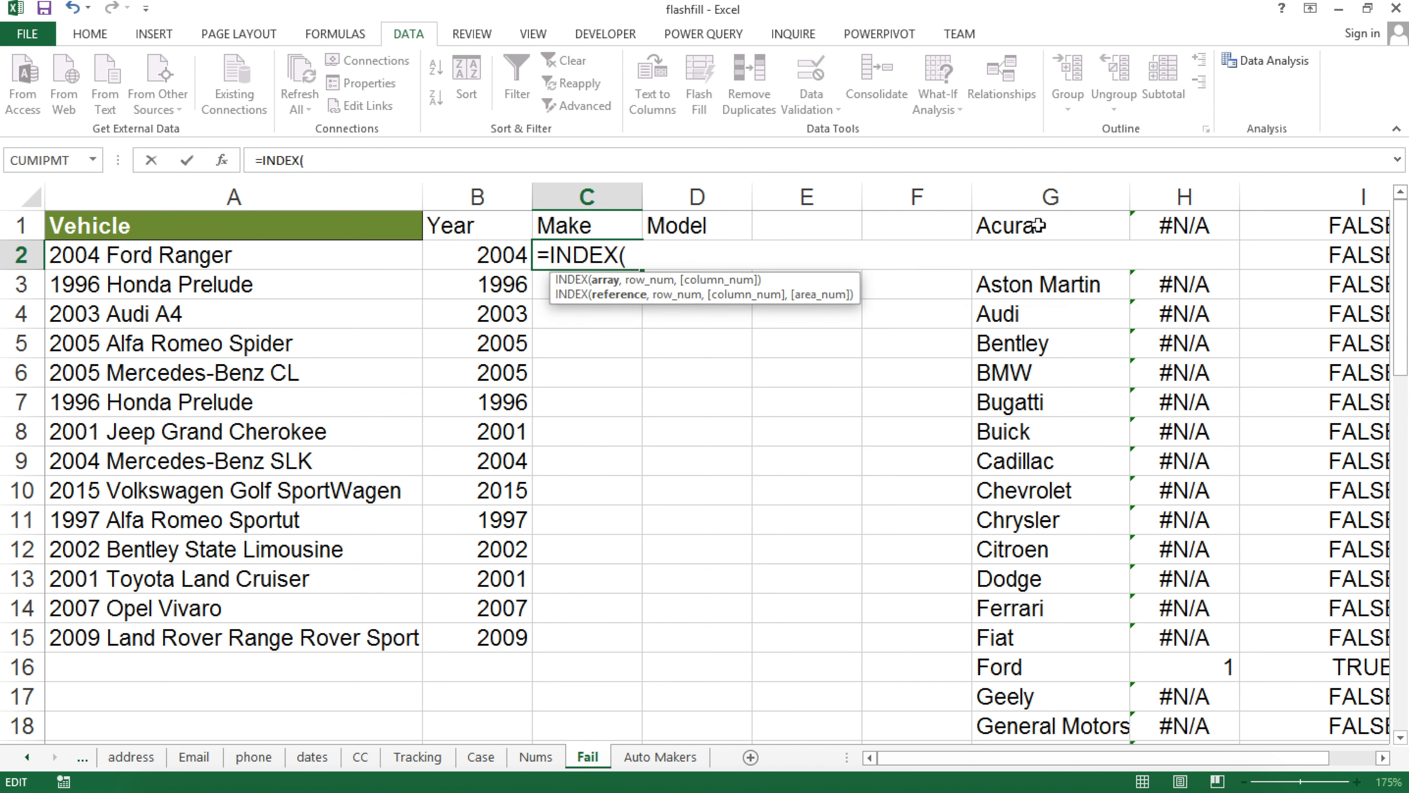
{"action": "left_click", "coordinate": [1062, 225]}
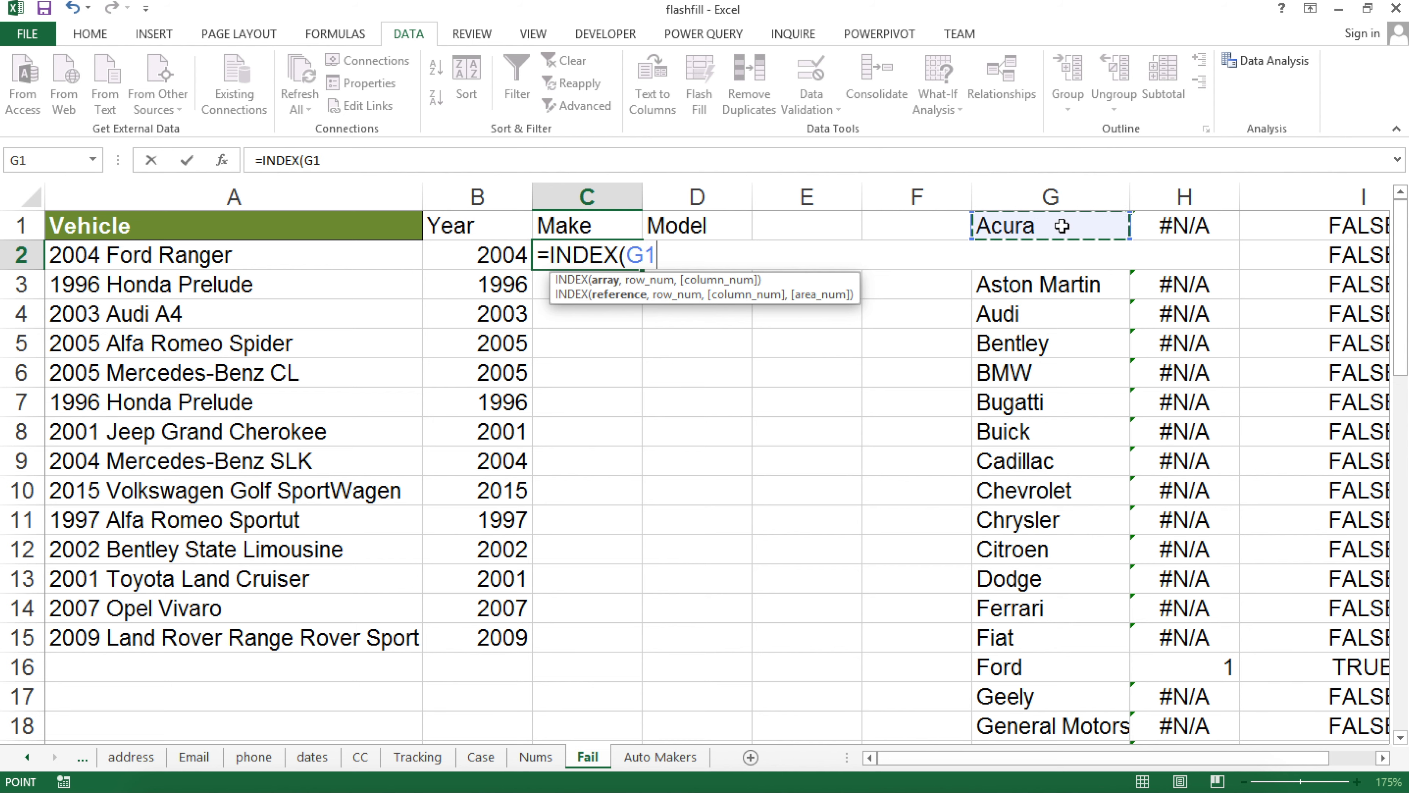
{"action": "key", "text": "ctrl+shift+Down"}
{"action": "key", "text": "F4"}
{"action": "scroll", "coordinate": [1062, 225], "scroll_direction": "up", "scroll_amount": 12}
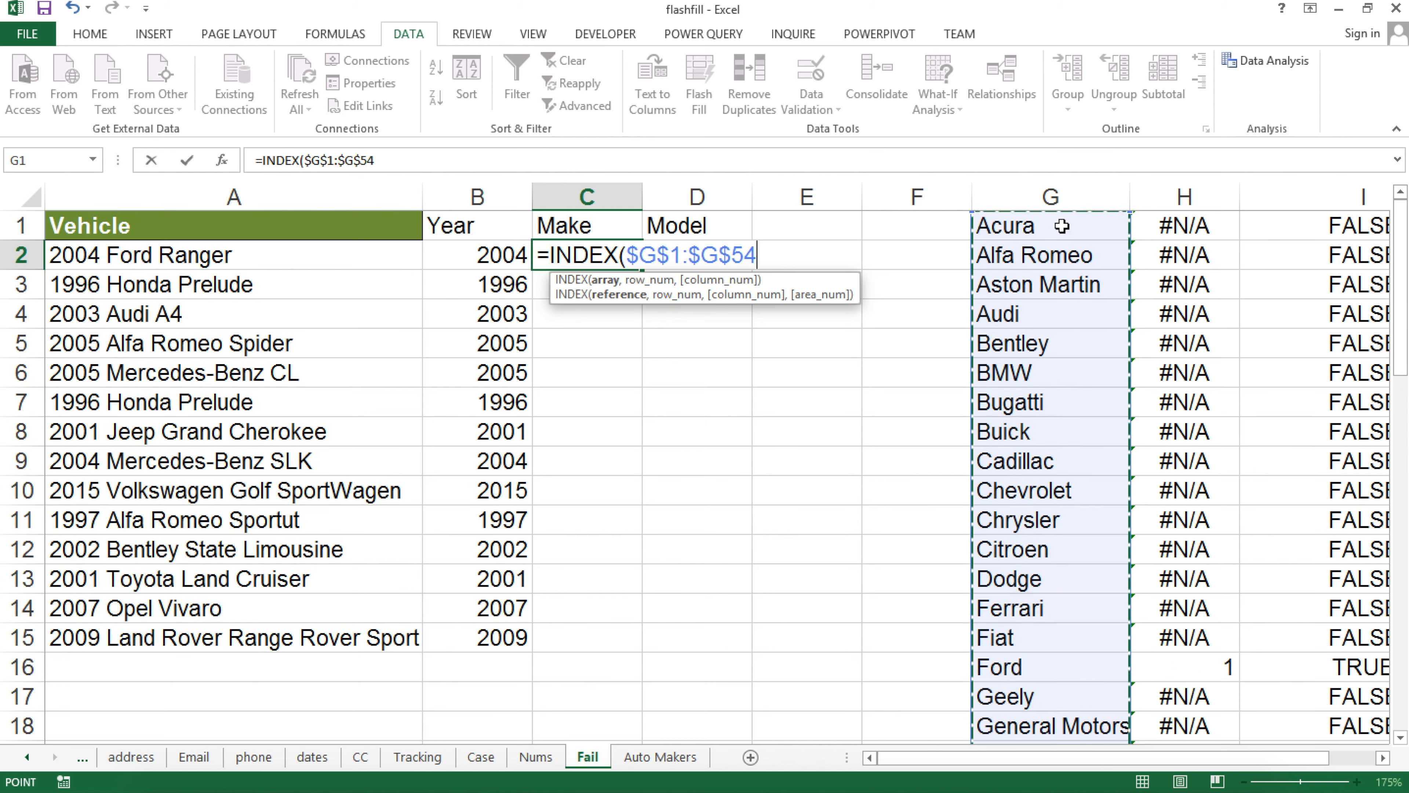
{"action": "type", "text": ","}
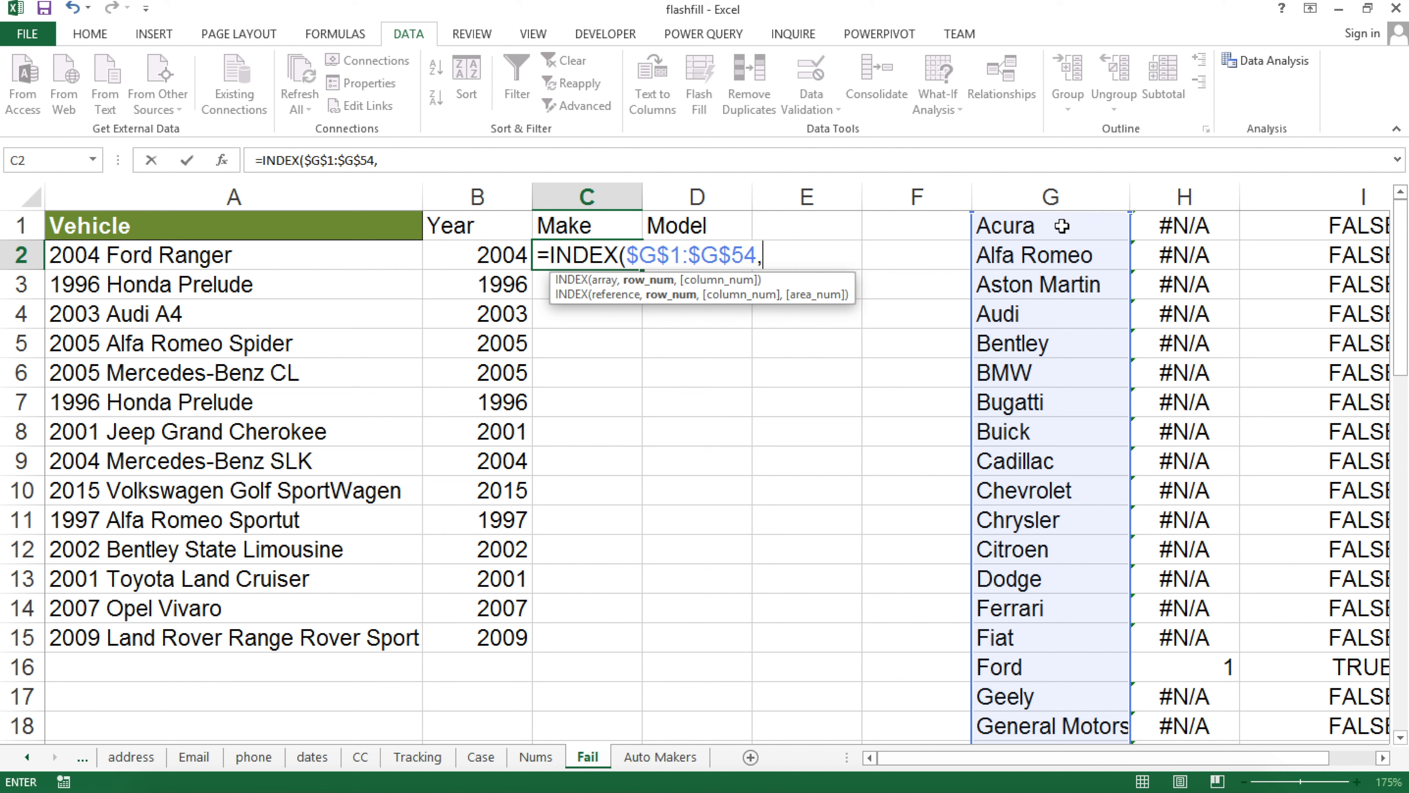
{"action": "key", "text": "ctrl+v"}
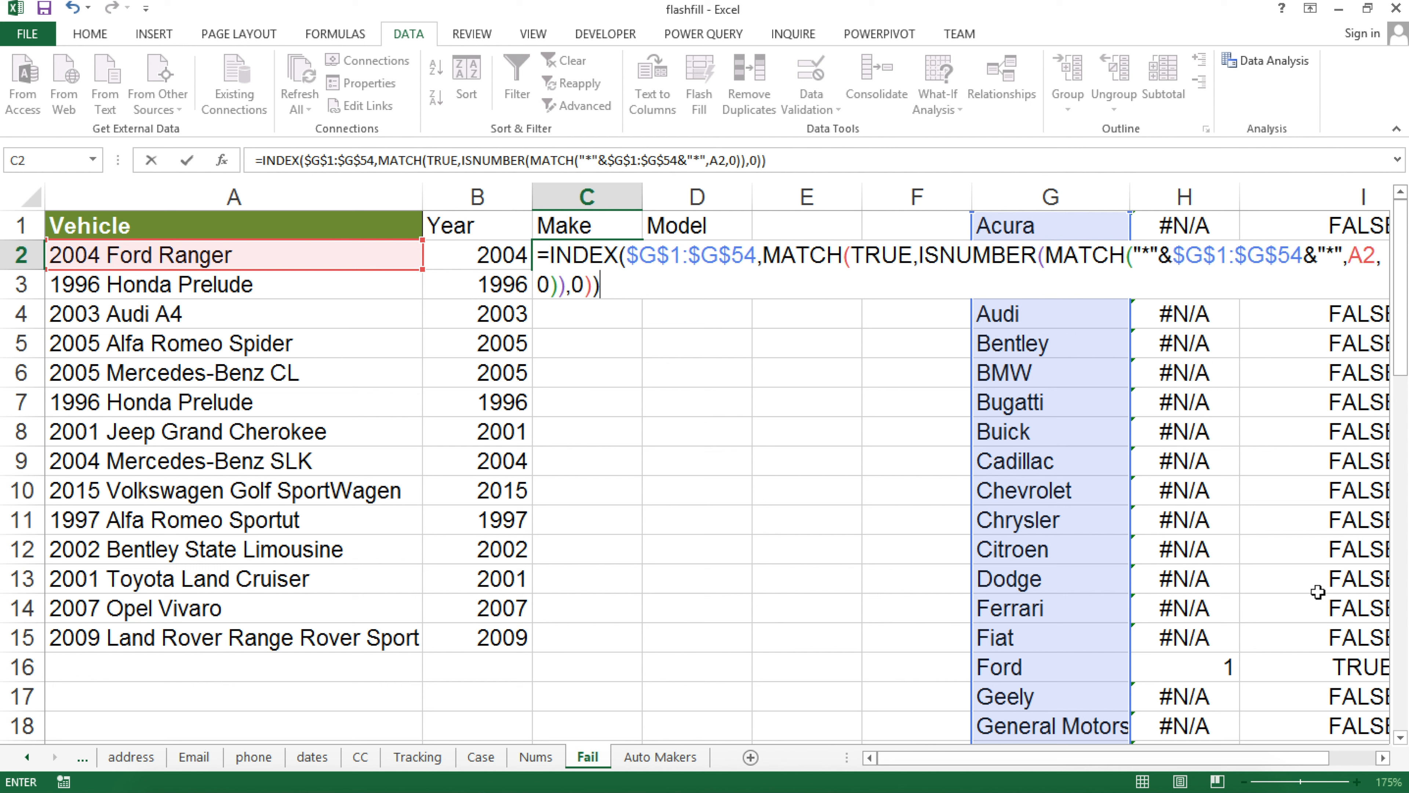
{"action": "key", "text": "ctrl+shift+Return"}
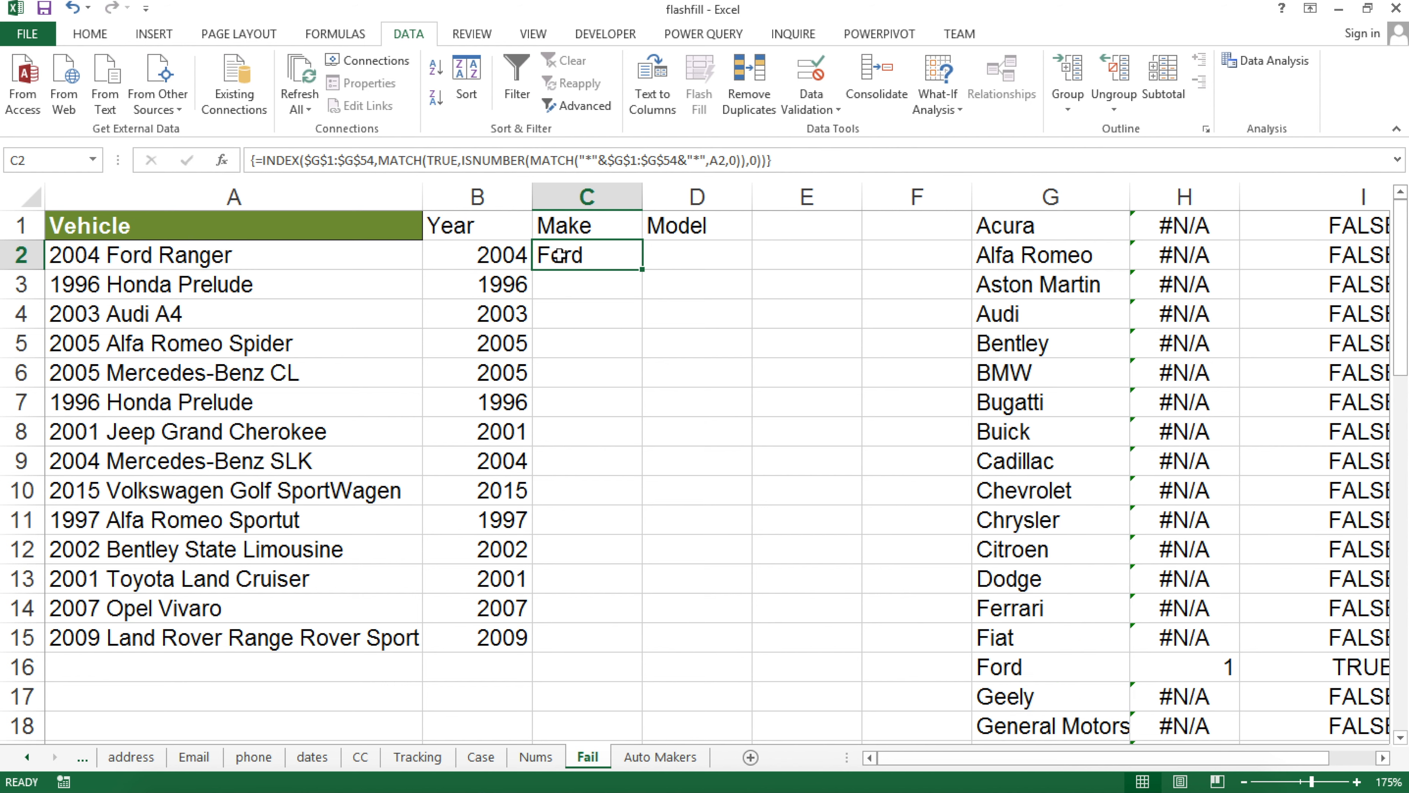
Fill the Make formula down to row 15 and check results, including #N/A for the Opel Vivaro
{"action": "double_click", "coordinate": [645, 271]}
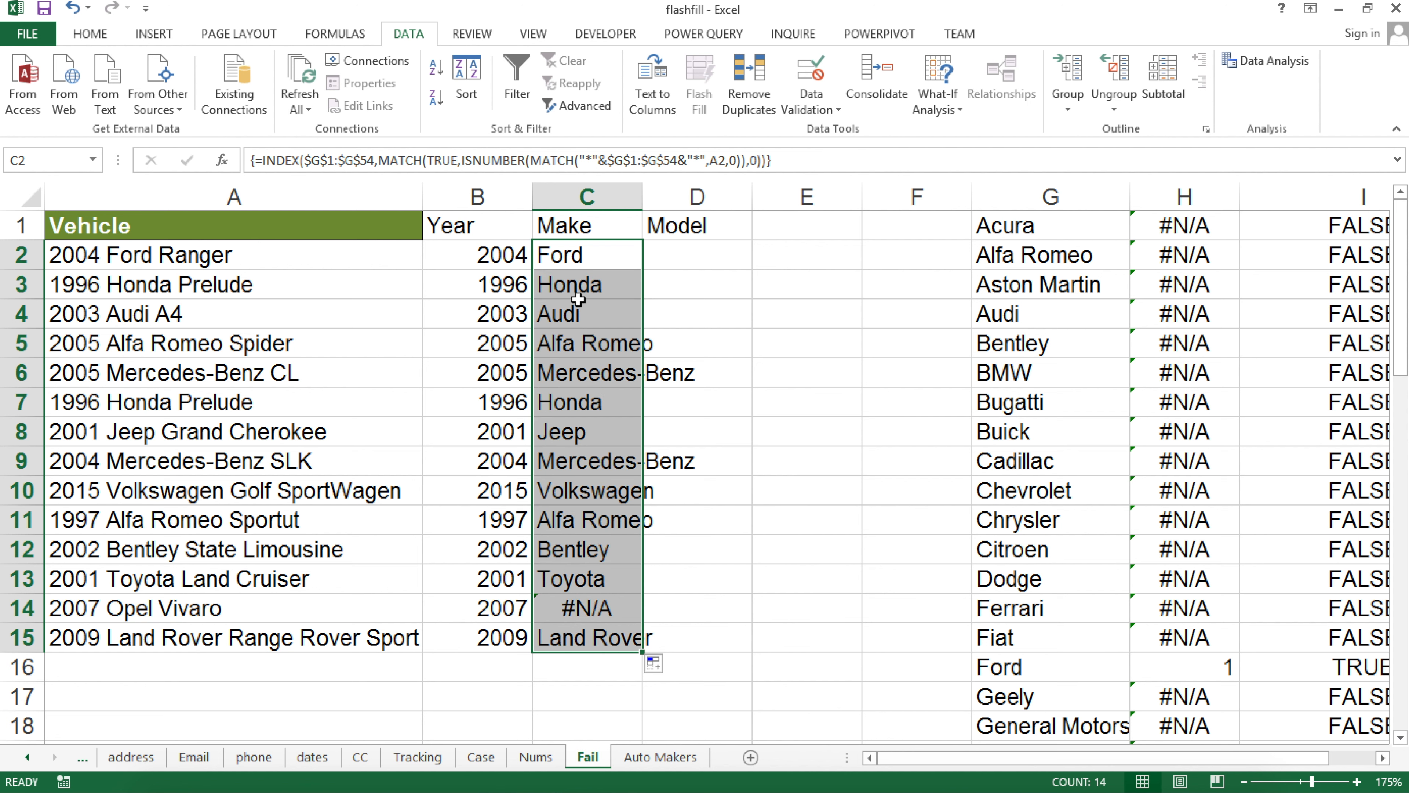
{"action": "left_click", "coordinate": [587, 284]}
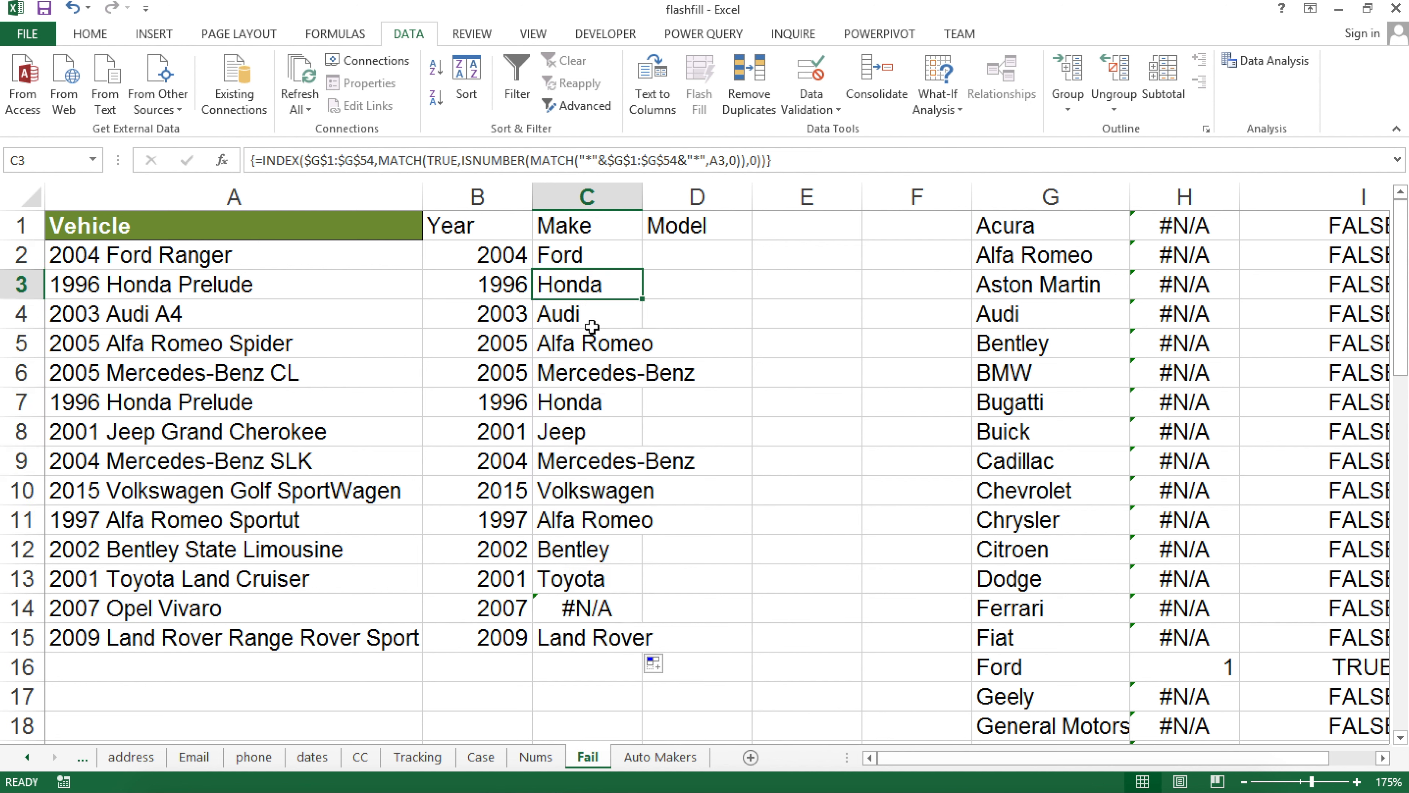
{"action": "left_click", "coordinate": [589, 314]}
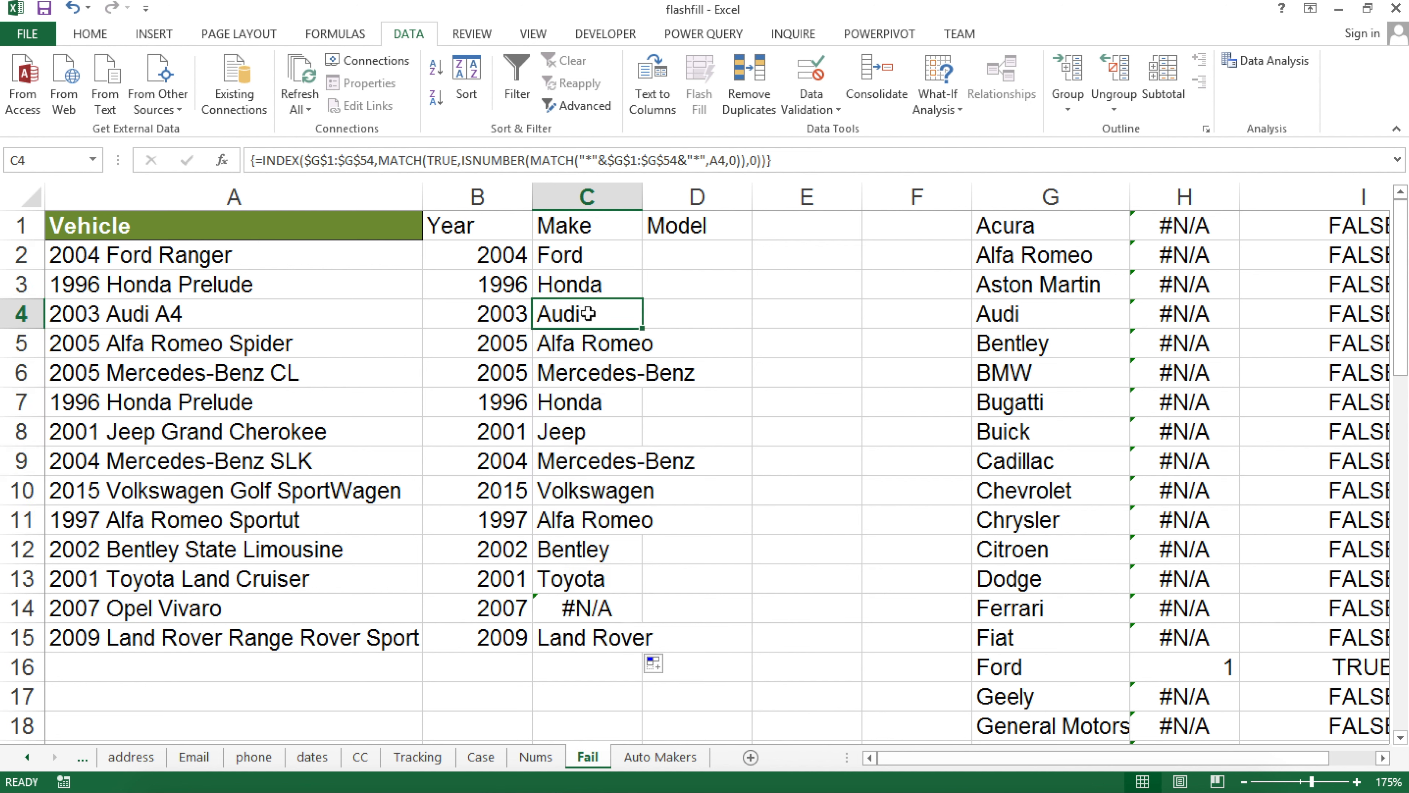
{"action": "left_click", "coordinate": [594, 611]}
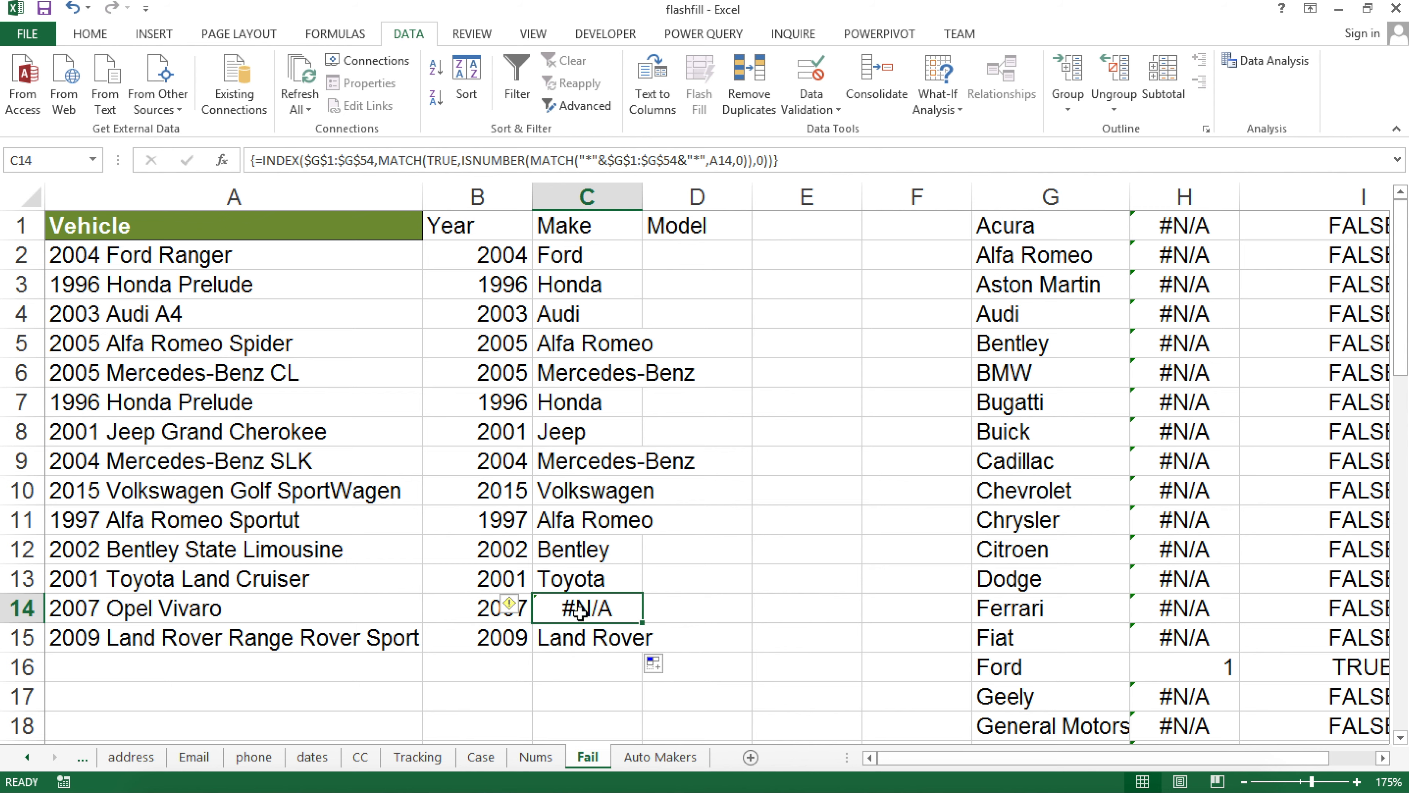
{"action": "left_click", "coordinate": [1079, 490]}
{"action": "scroll", "coordinate": [1077, 491], "scroll_direction": "down", "scroll_amount": 13}
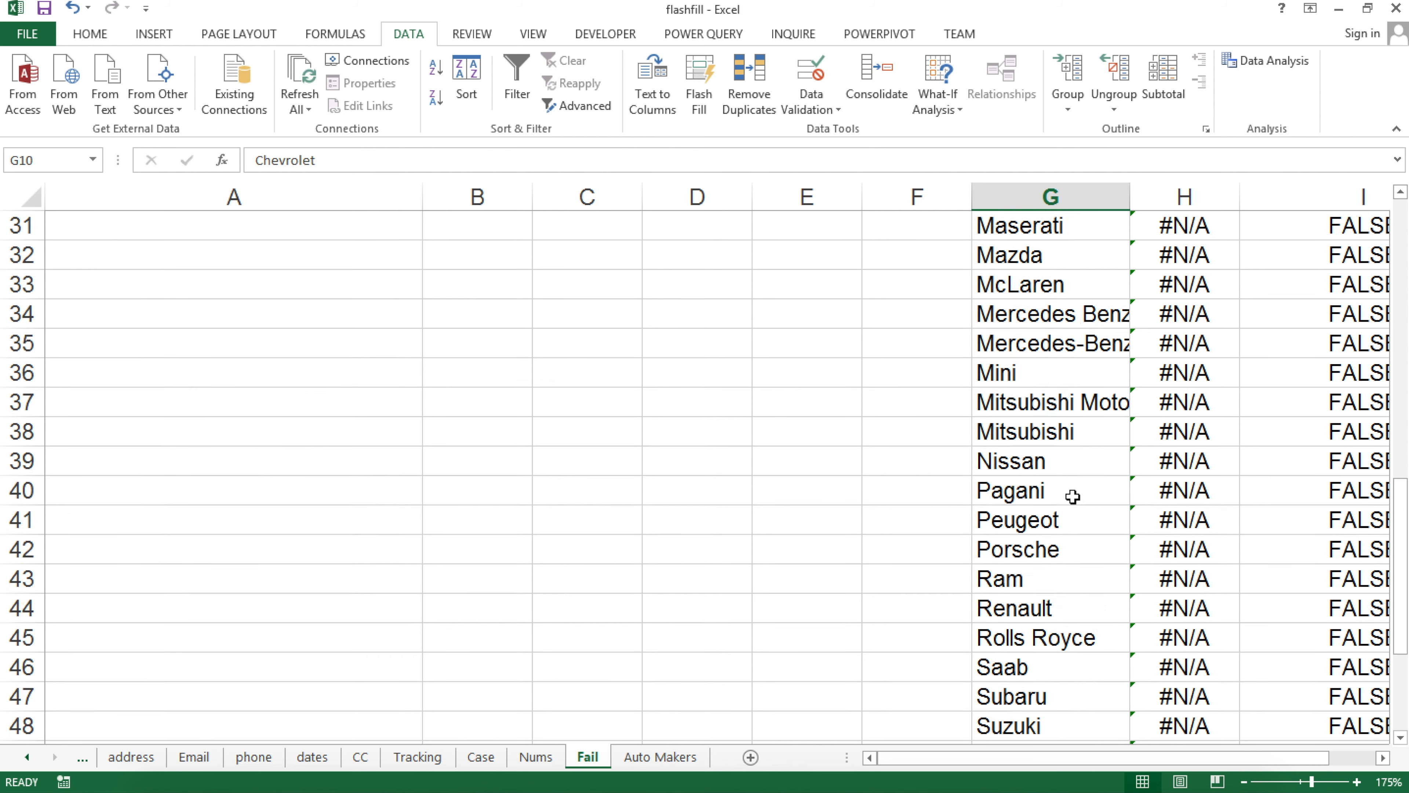
{"action": "scroll", "coordinate": [1072, 496], "scroll_direction": "down", "scroll_amount": 1}
{"action": "scroll", "coordinate": [1072, 499], "scroll_direction": "up", "scroll_amount": 5}
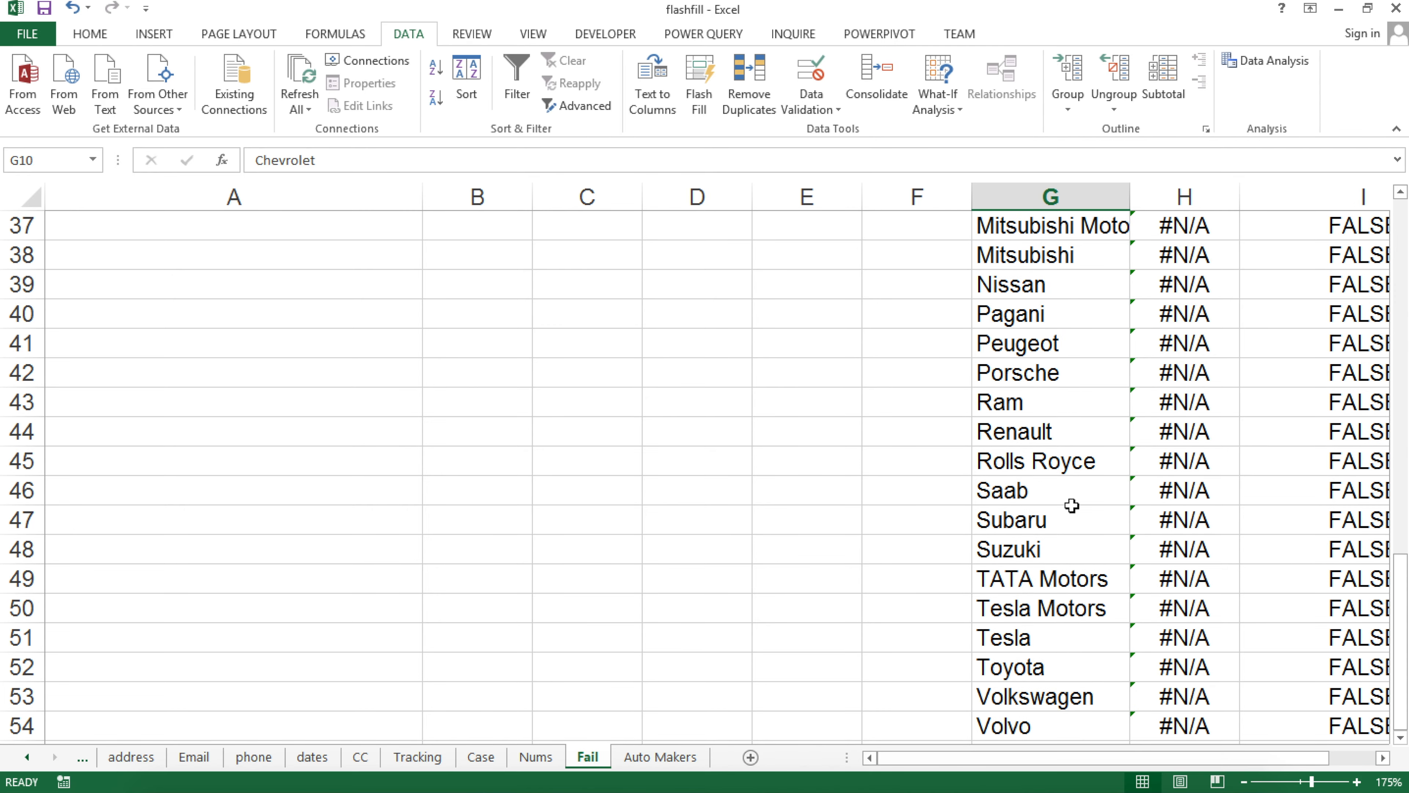
{"action": "scroll", "coordinate": [1072, 507], "scroll_direction": "up", "scroll_amount": 9}
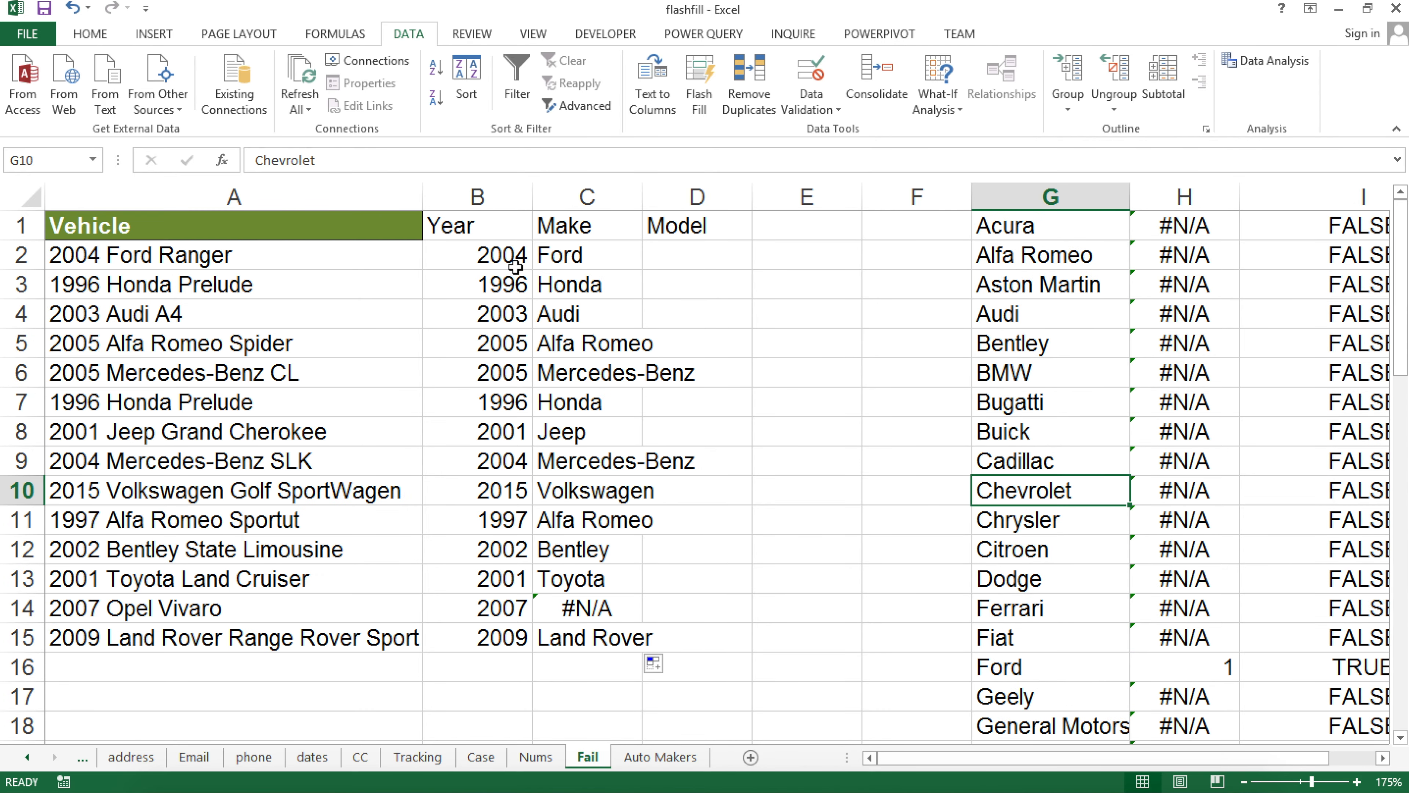
Locate the TATA Motors entry near the end of the automaker list in column G
{"action": "scroll", "coordinate": [992, 598], "scroll_direction": "down", "scroll_amount": 7}
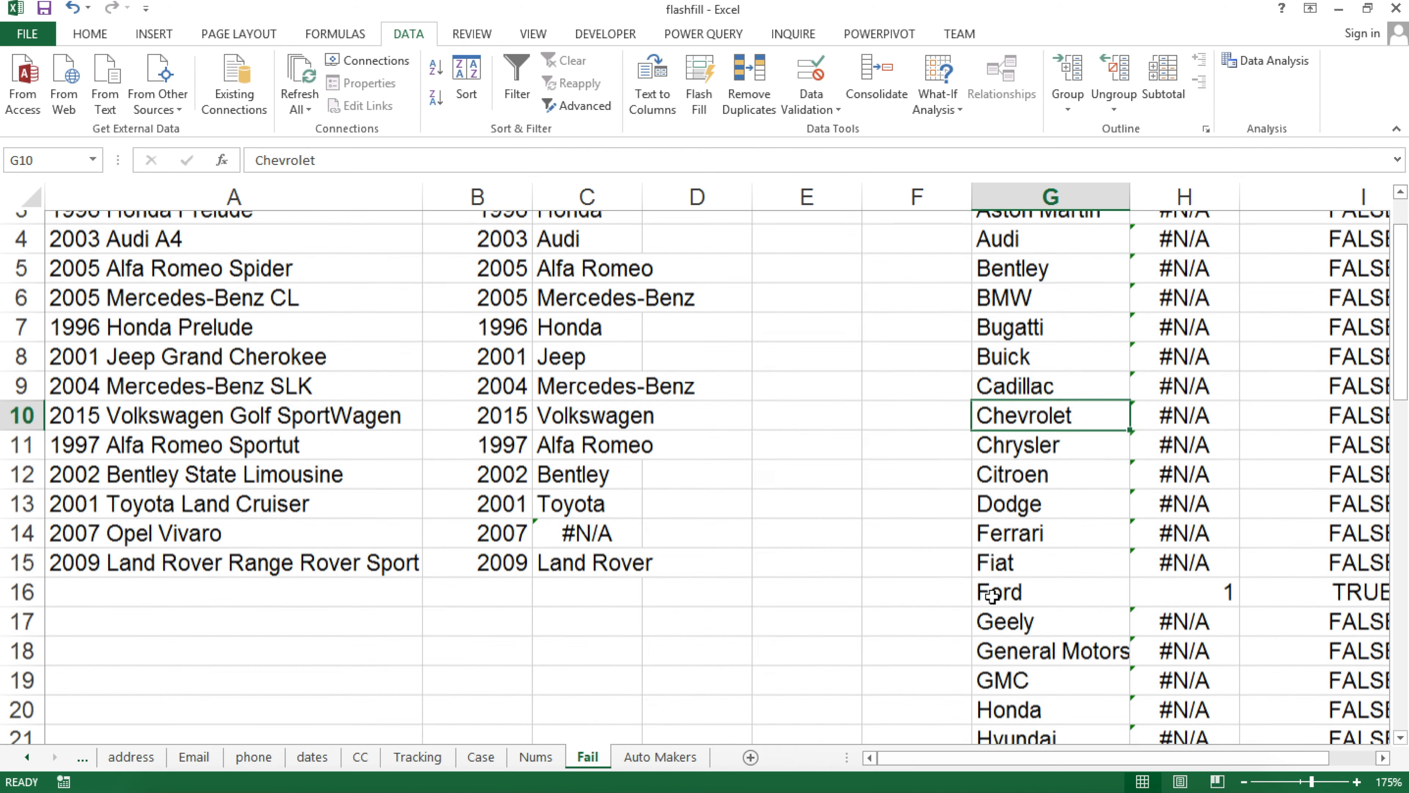
{"action": "scroll", "coordinate": [1038, 611], "scroll_direction": "down", "scroll_amount": 8}
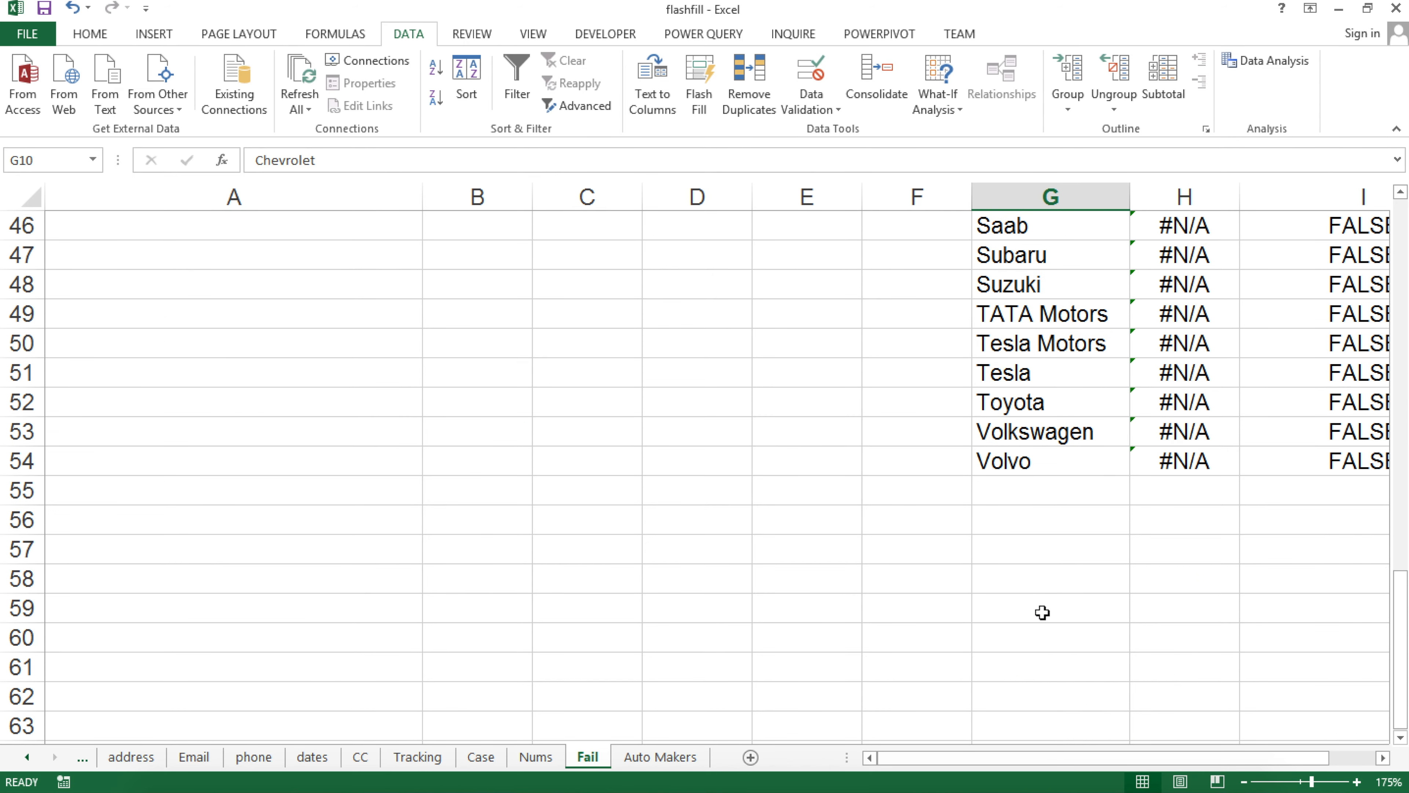
{"action": "left_click", "coordinate": [1026, 491]}
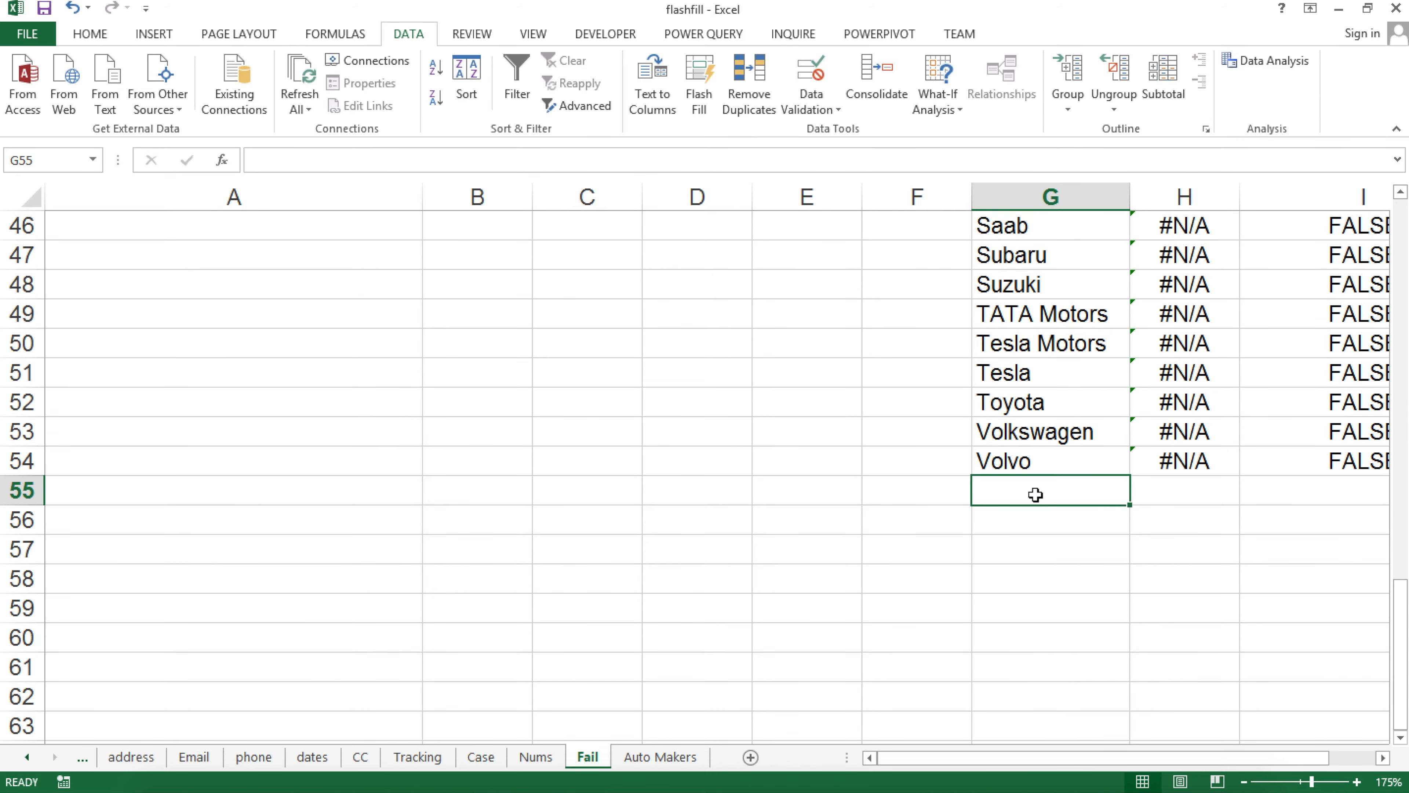
{"action": "scroll", "coordinate": [1122, 389], "scroll_direction": "up", "scroll_amount": 2}
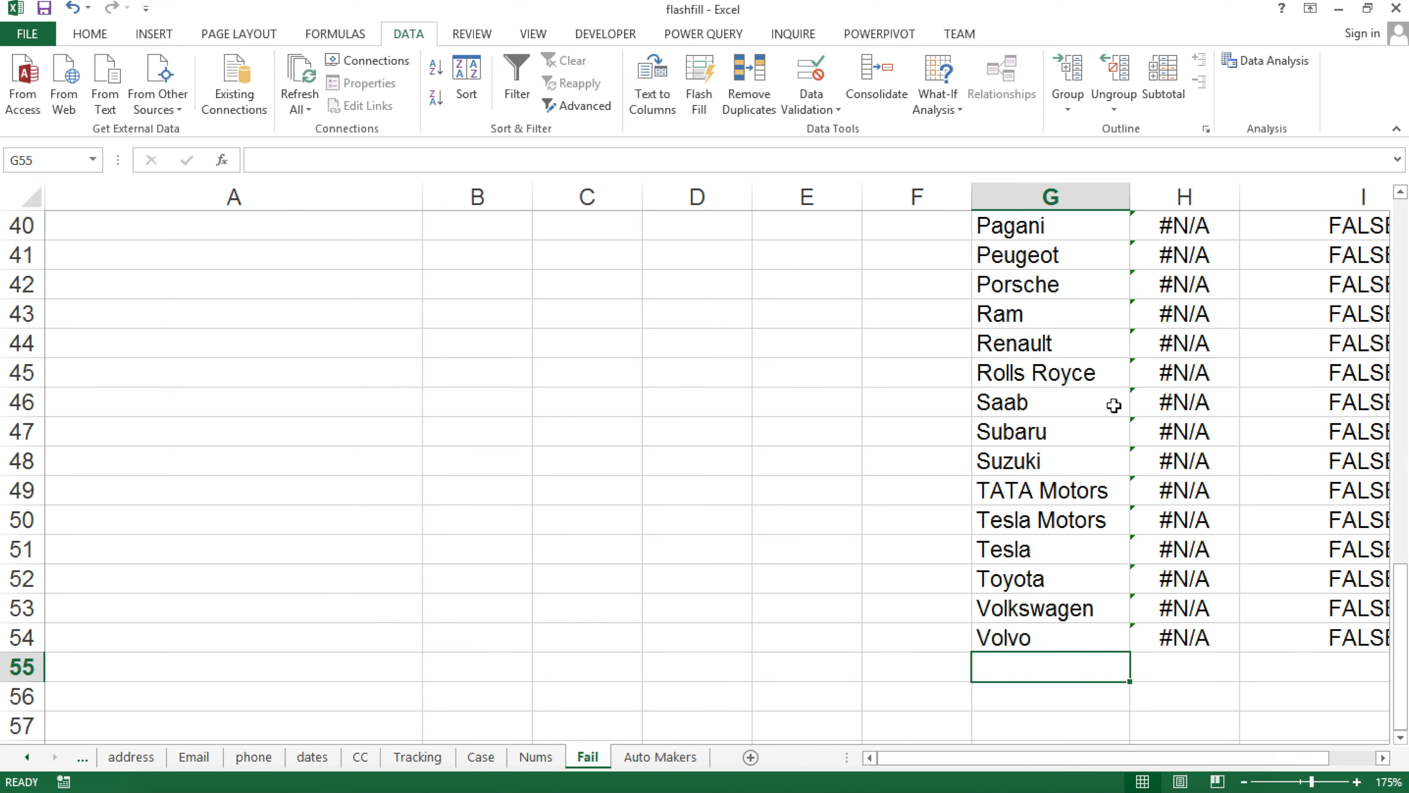
{"action": "scroll", "coordinate": [991, 504], "scroll_direction": "up", "scroll_amount": 13}
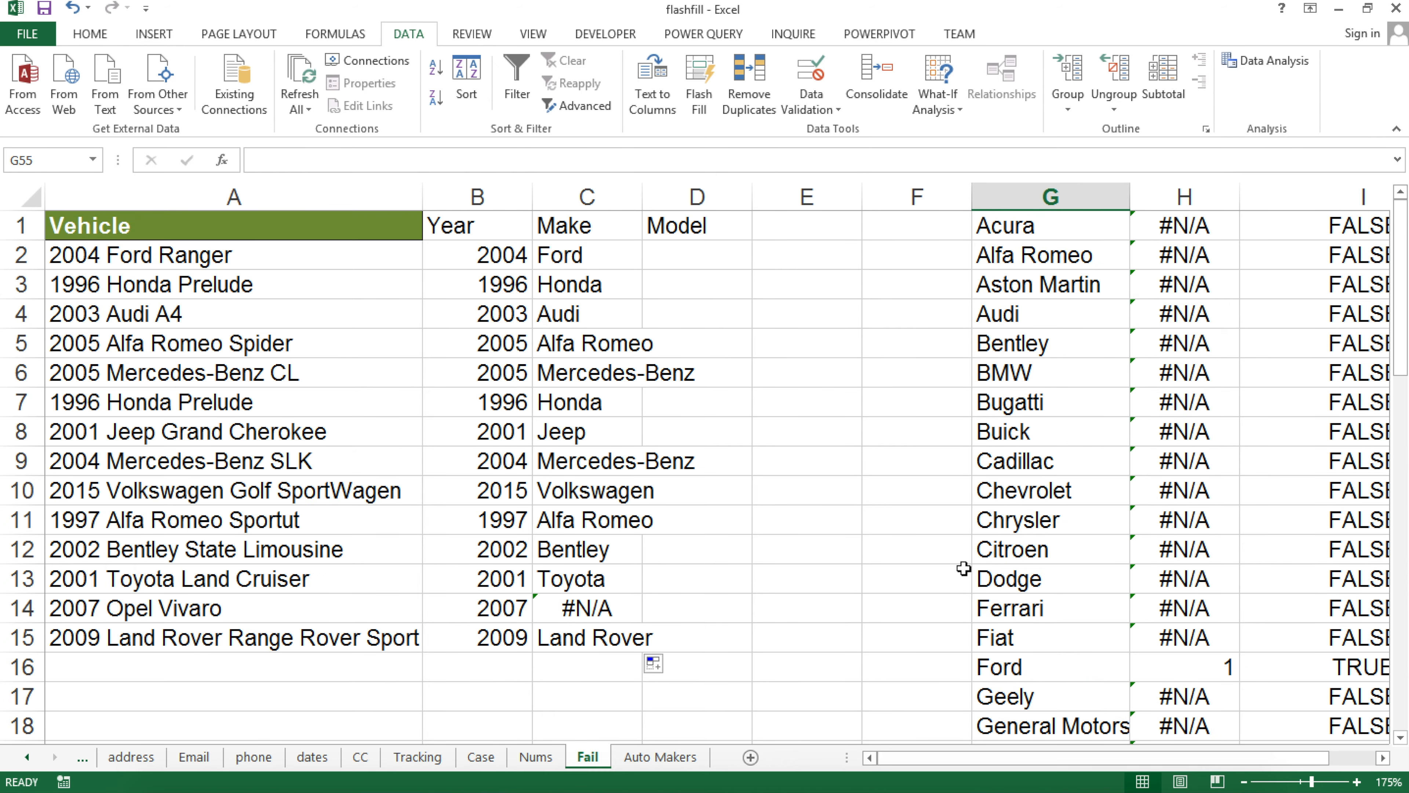
{"action": "scroll", "coordinate": [964, 568], "scroll_direction": "down", "scroll_amount": 12}
{"action": "scroll", "coordinate": [1151, 580], "scroll_direction": "down", "scroll_amount": 3}
{"action": "scroll", "coordinate": [1152, 579], "scroll_direction": "up", "scroll_amount": 2}
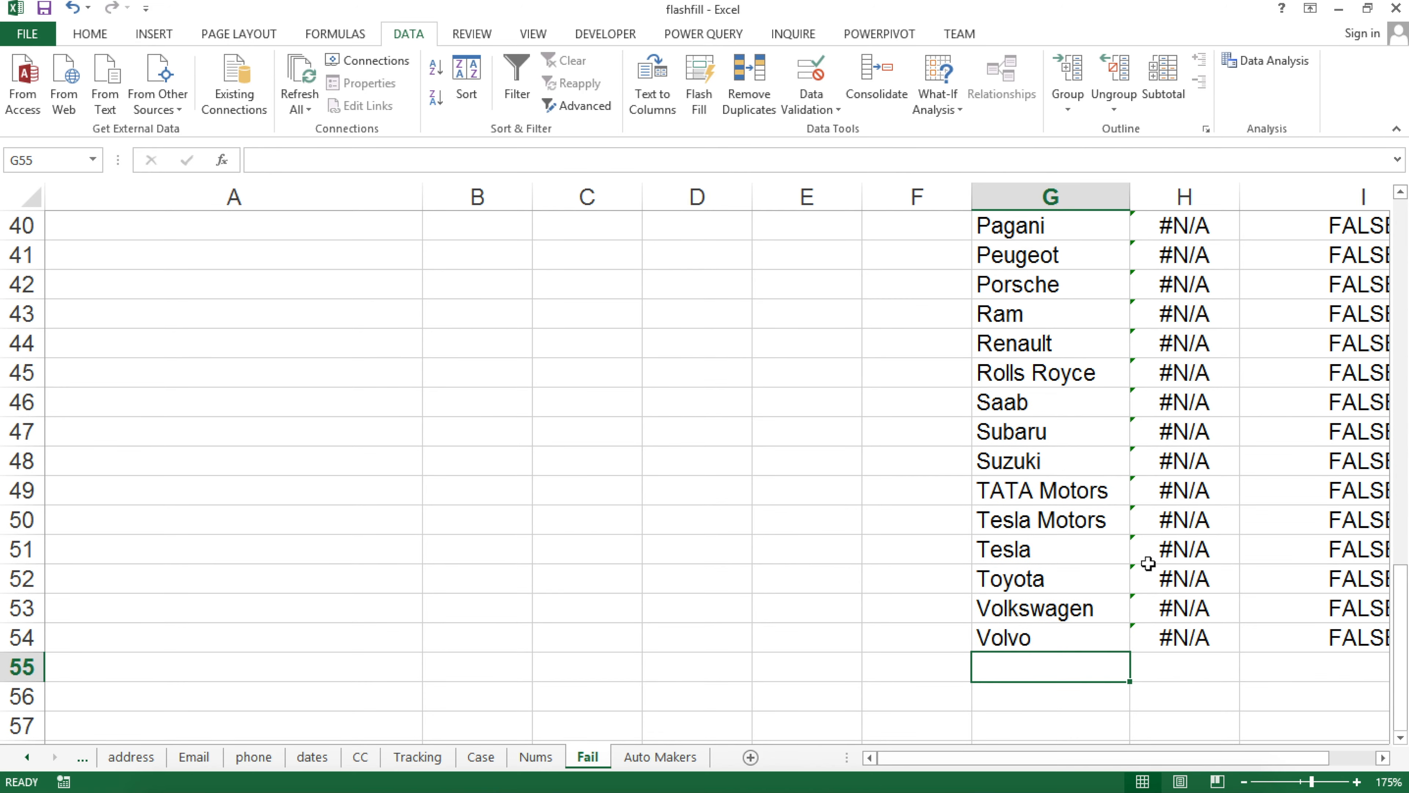
Replace TATA Motors in G49 with Opel
{"action": "double_click", "coordinate": [1002, 496]}
{"action": "double_click", "coordinate": [1002, 490]}
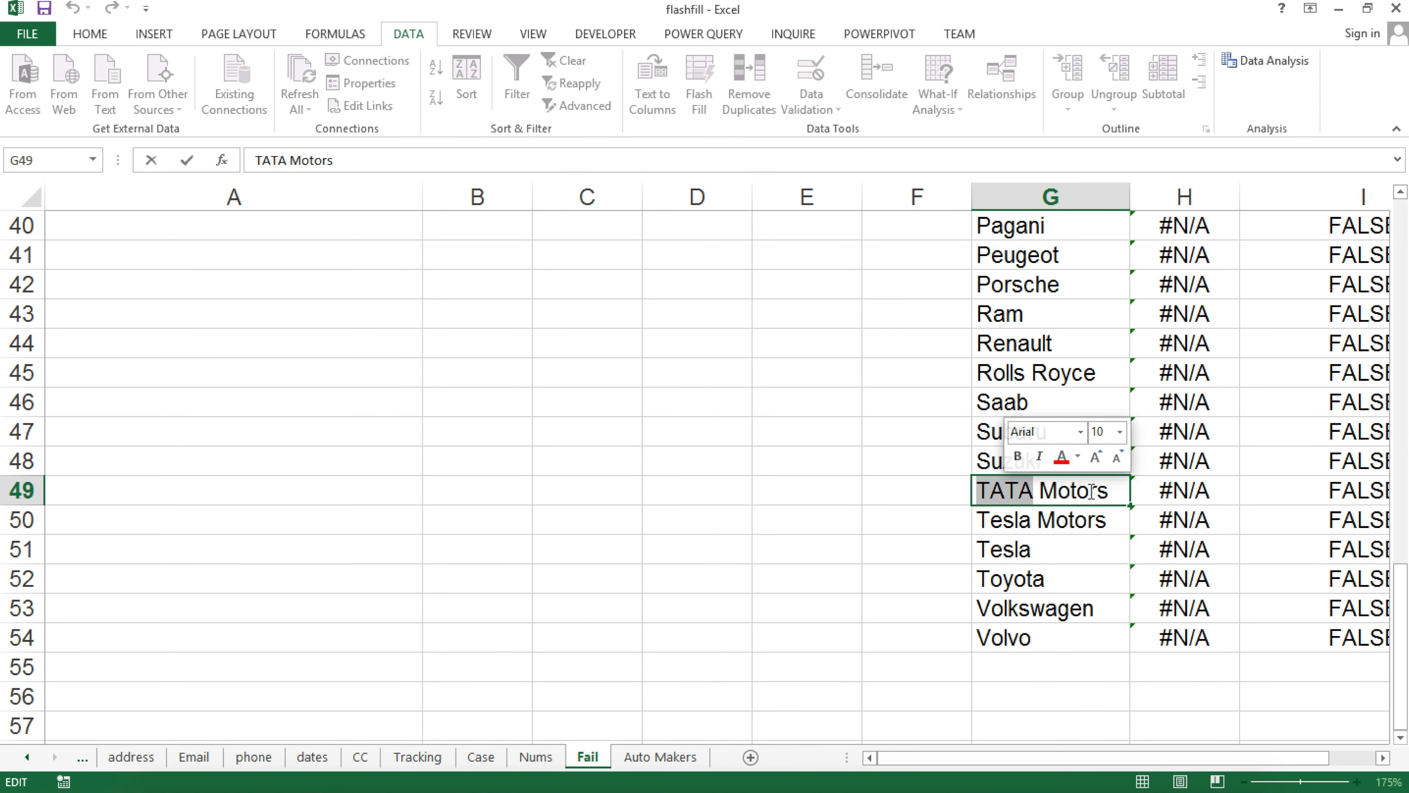
{"action": "left_click_drag", "start_coordinate": [1122, 484], "coordinate": [960, 489]}
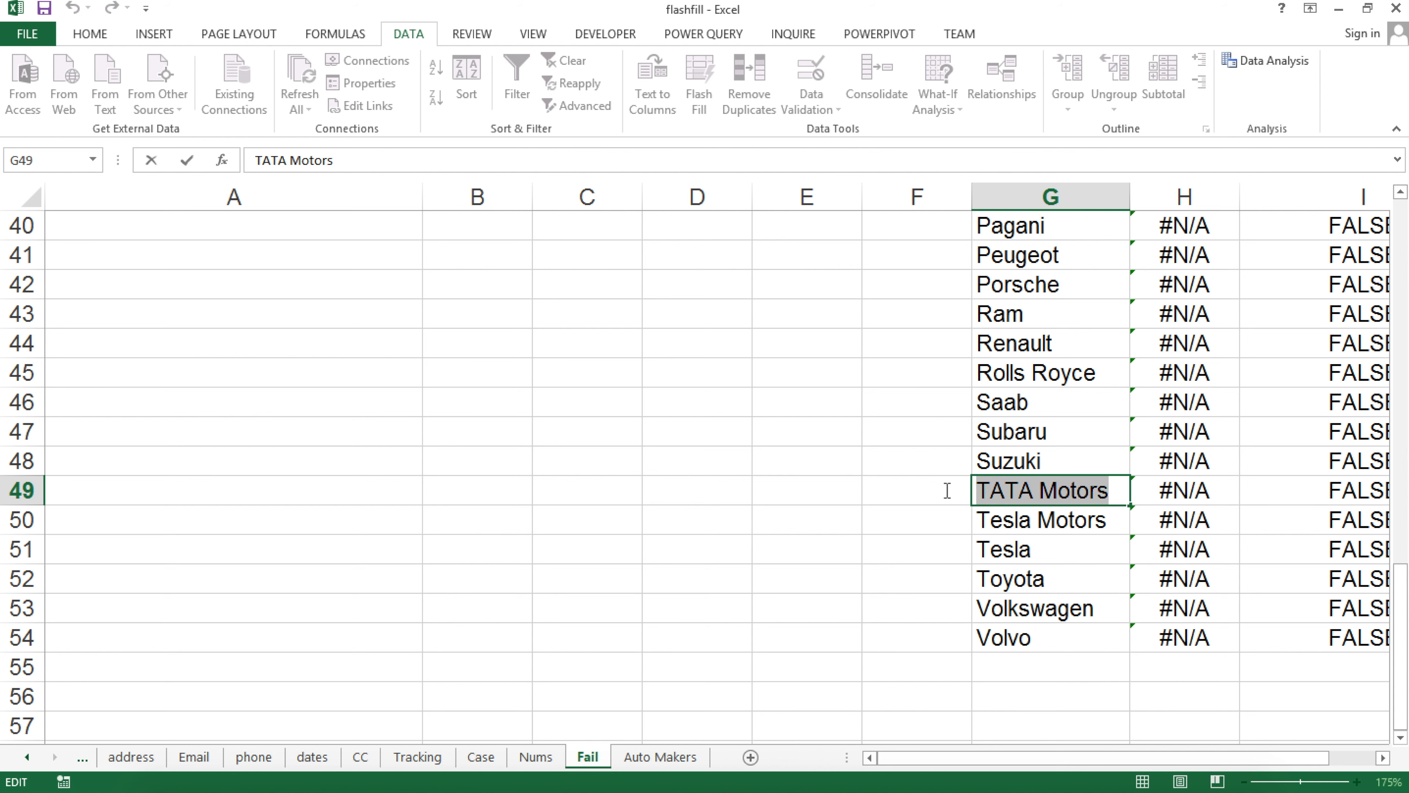
{"action": "type", "text": "Ope"}
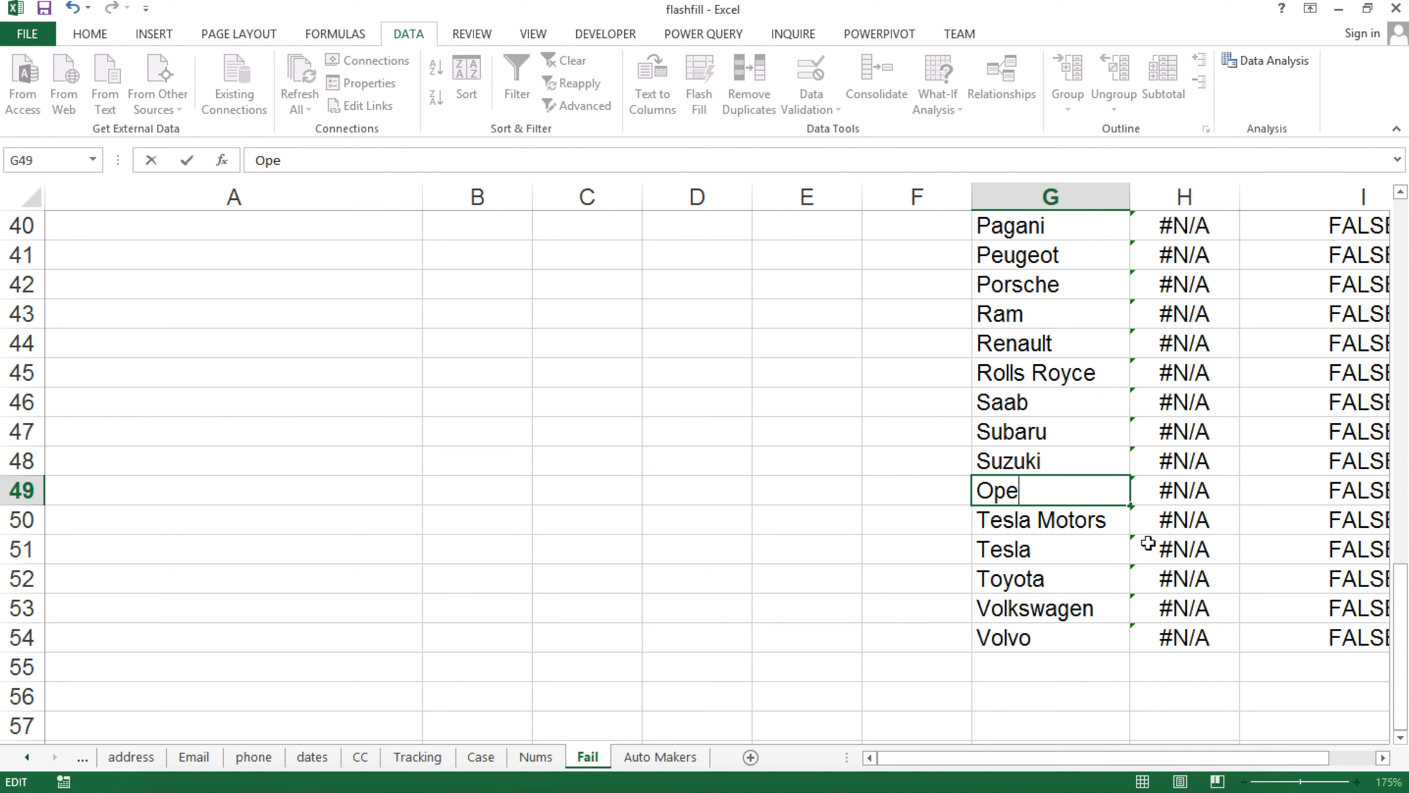
{"action": "key", "text": "Return"}
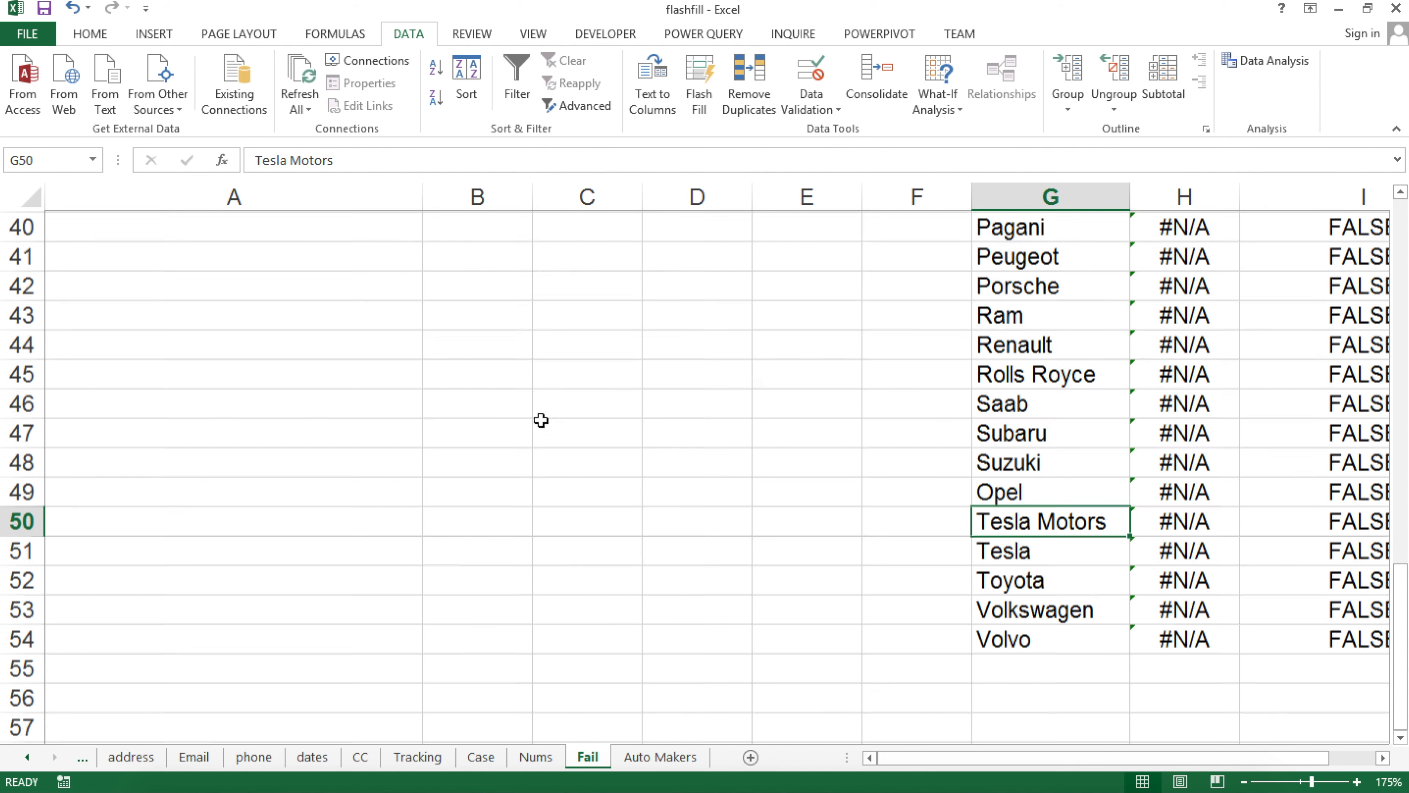
{"action": "scroll", "coordinate": [538, 414], "scroll_direction": "up", "scroll_amount": 13}
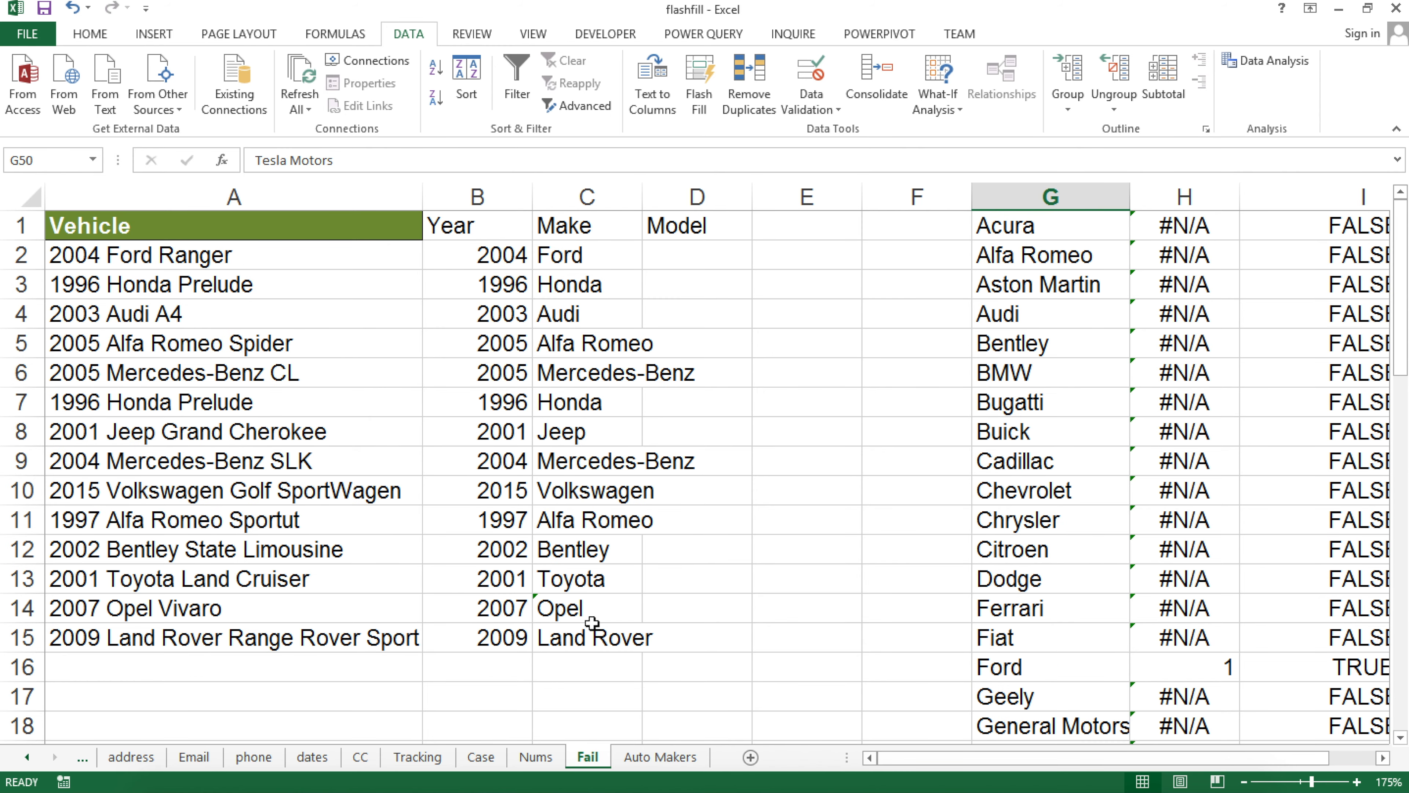
Widen column C and refill the Make formula from C2 down to row 15
{"action": "left_click", "coordinate": [585, 612]}
{"action": "left_click_drag", "start_coordinate": [642, 195], "coordinate": [723, 175]}
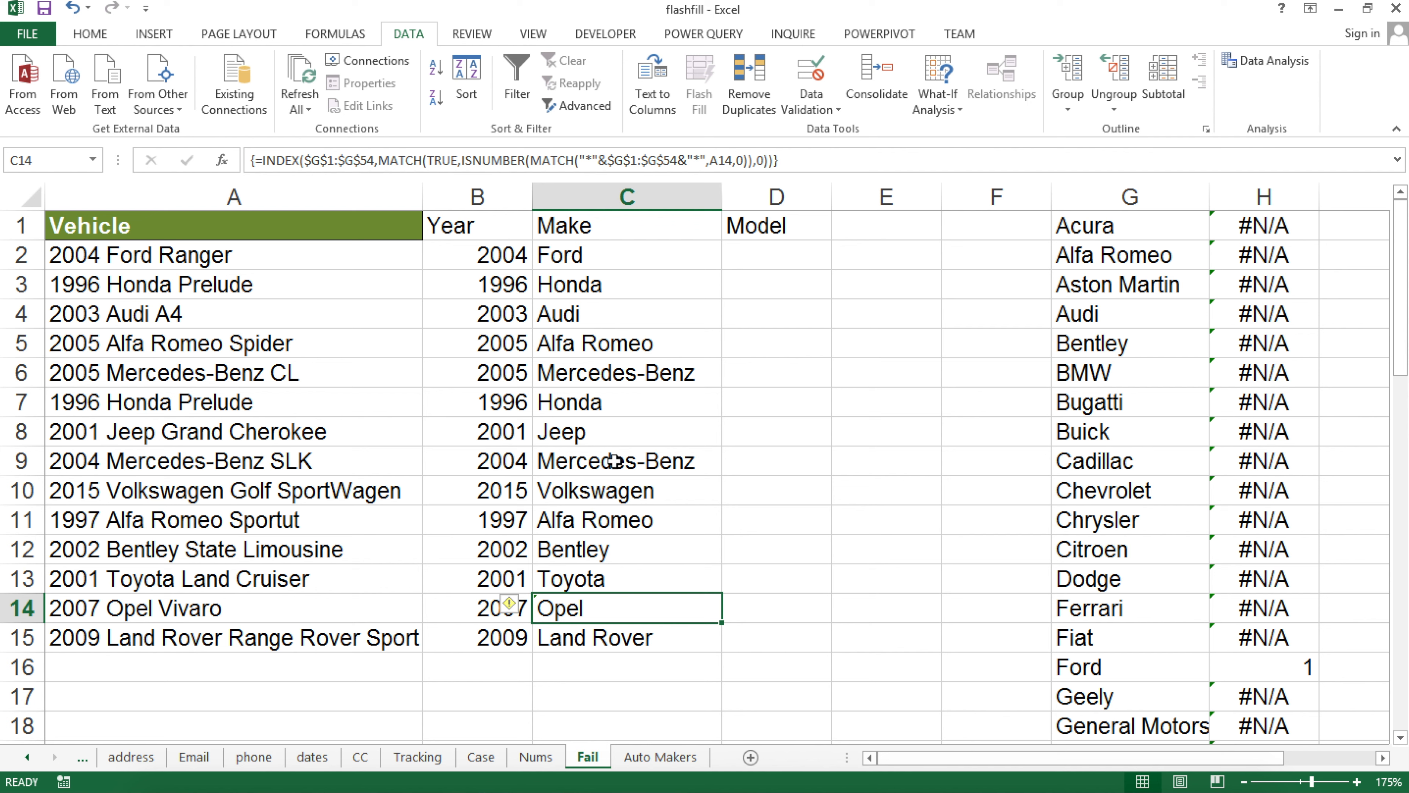
{"action": "left_click", "coordinate": [680, 250]}
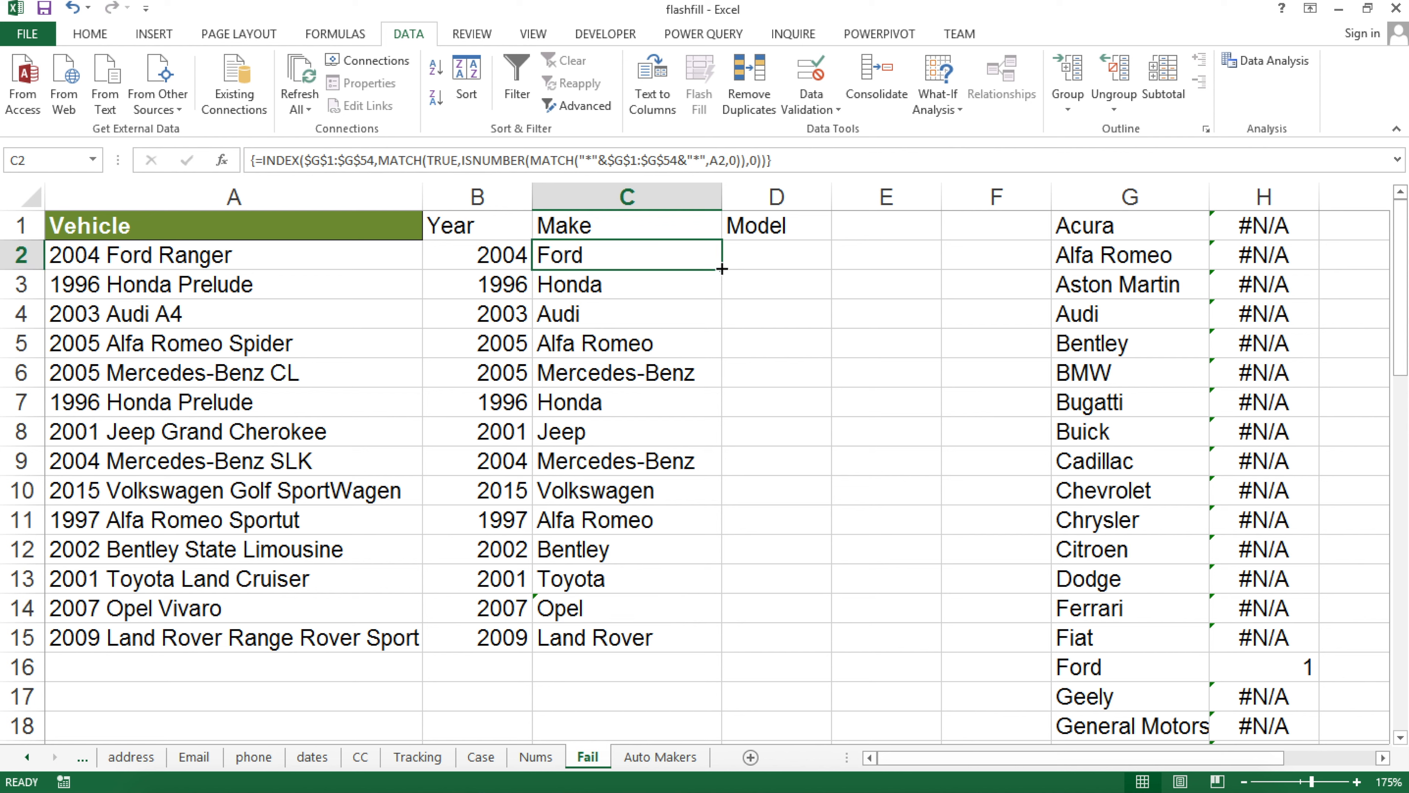
{"action": "double_click", "coordinate": [721, 270]}
{"action": "left_click", "coordinate": [651, 675]}
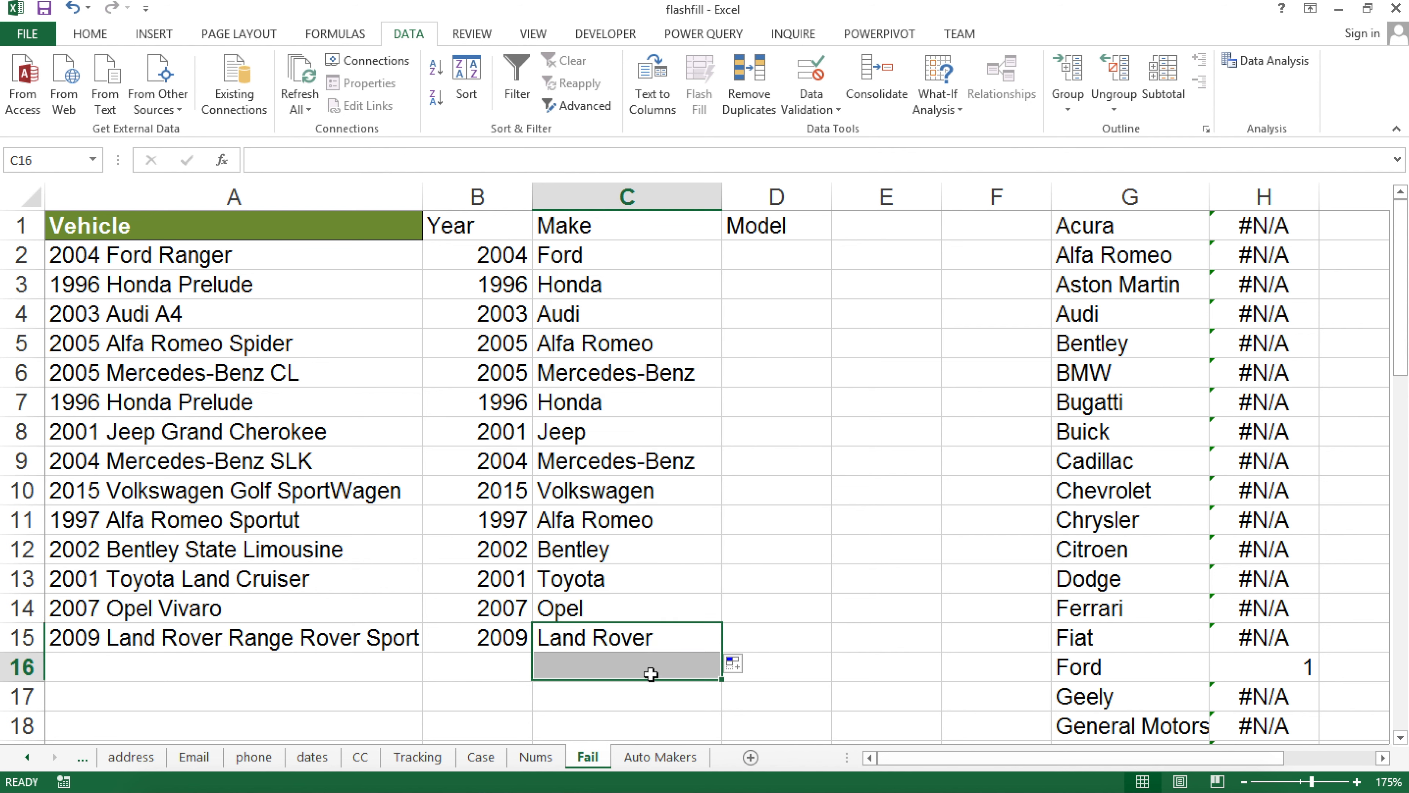
Compare the extracted makes against the automaker list and the vehicle descriptions in column A
{"action": "left_click_drag", "start_coordinate": [623, 261], "coordinate": [644, 632]}
{"action": "left_click_drag", "start_coordinate": [1120, 225], "coordinate": [1110, 608]}
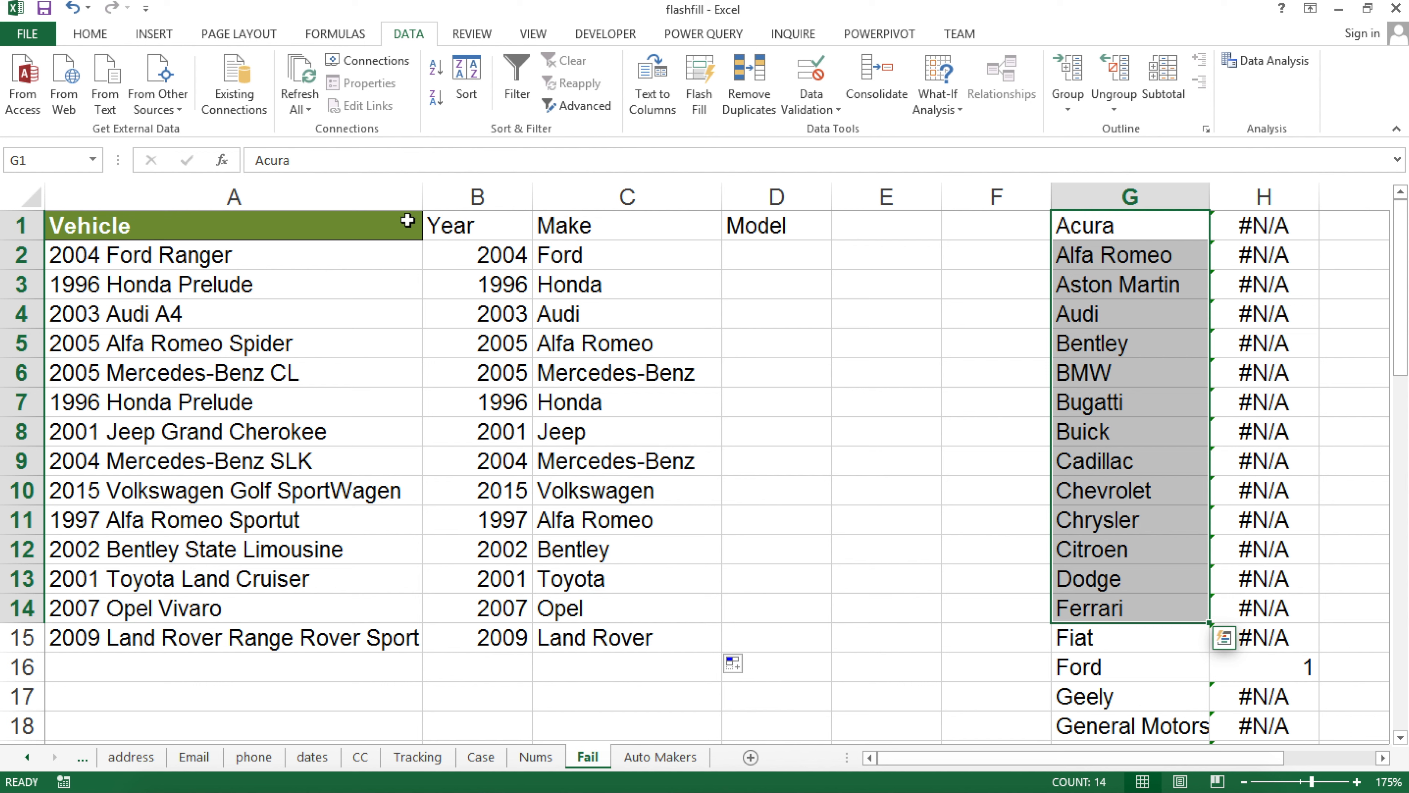
{"action": "left_click_drag", "start_coordinate": [189, 258], "coordinate": [178, 639]}
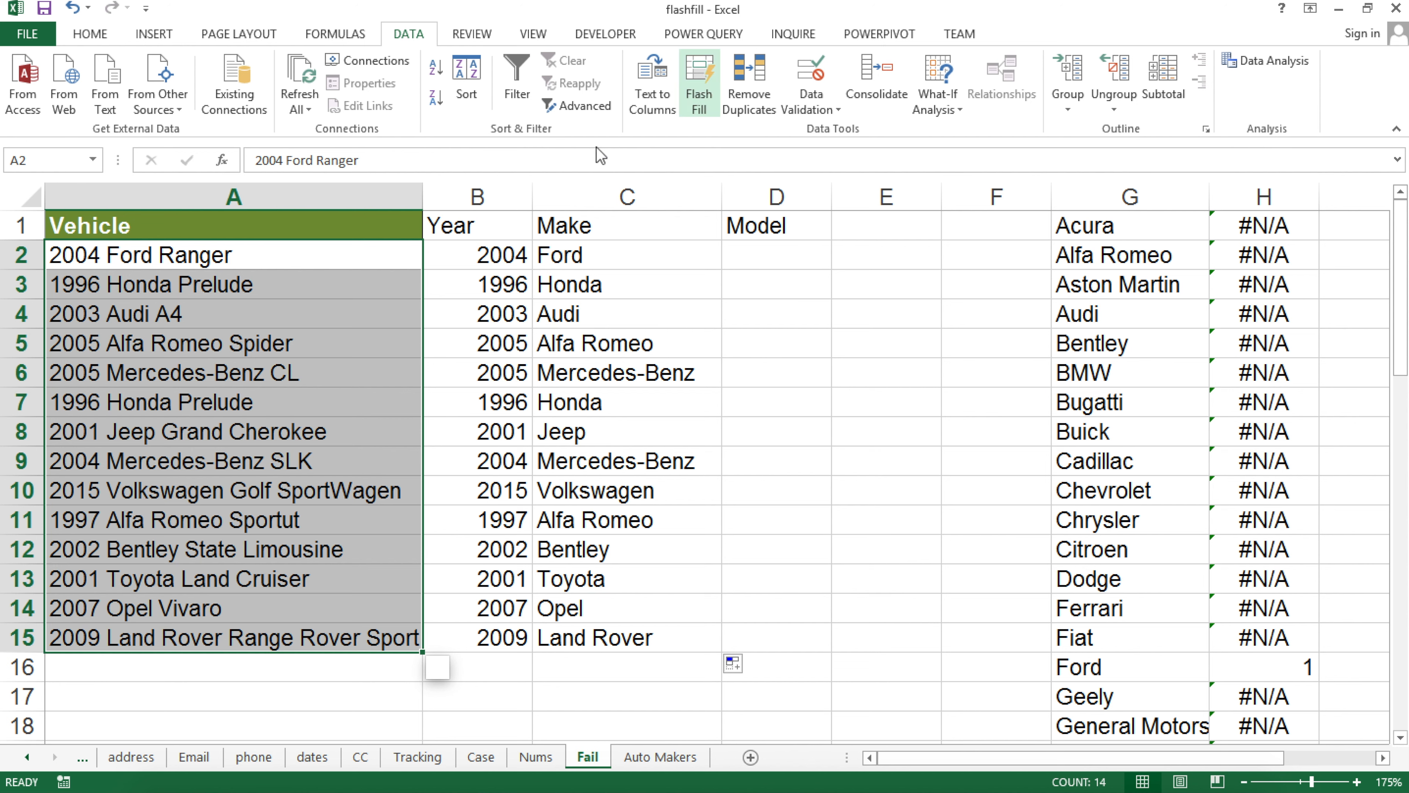
{"action": "left_click", "coordinate": [752, 254]}
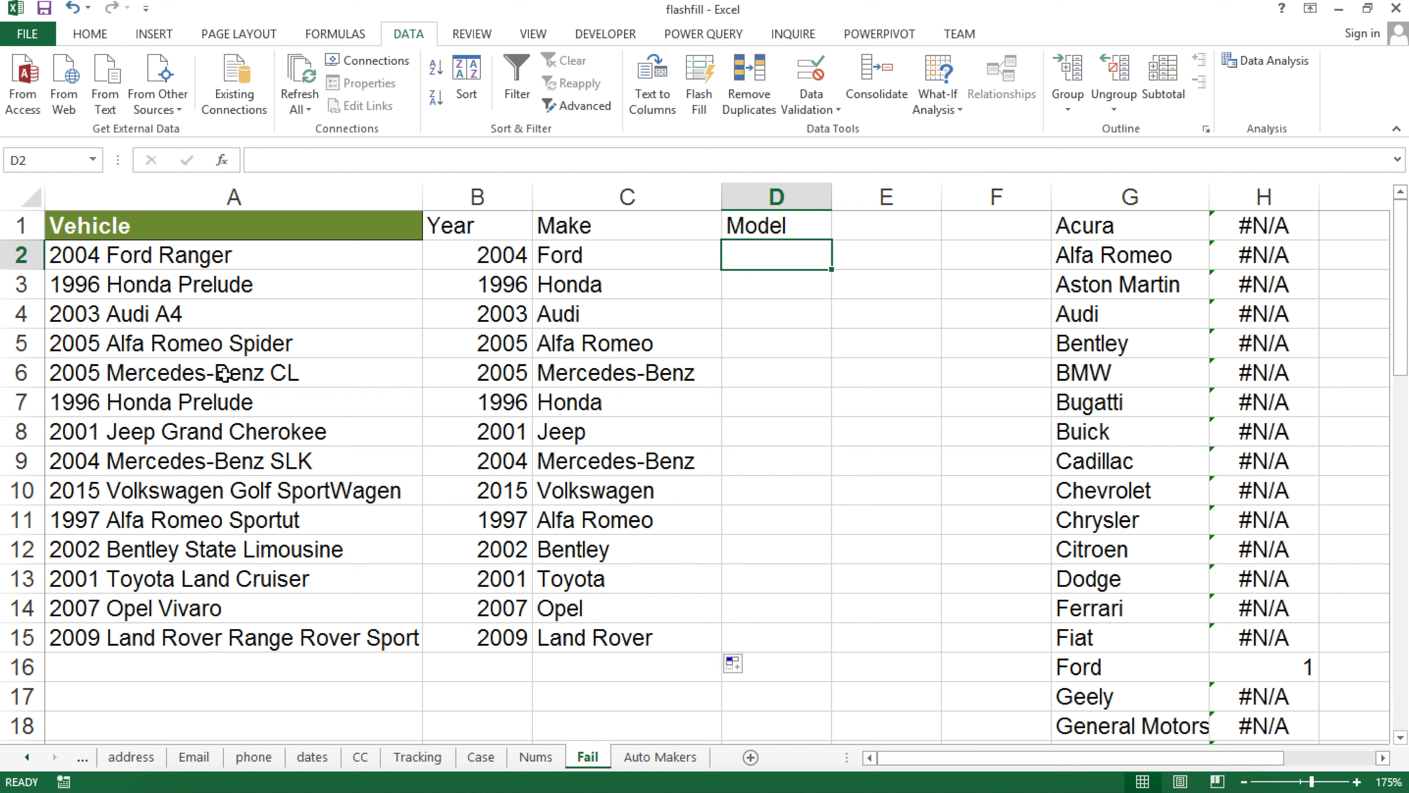
{"action": "left_click", "coordinate": [608, 373]}
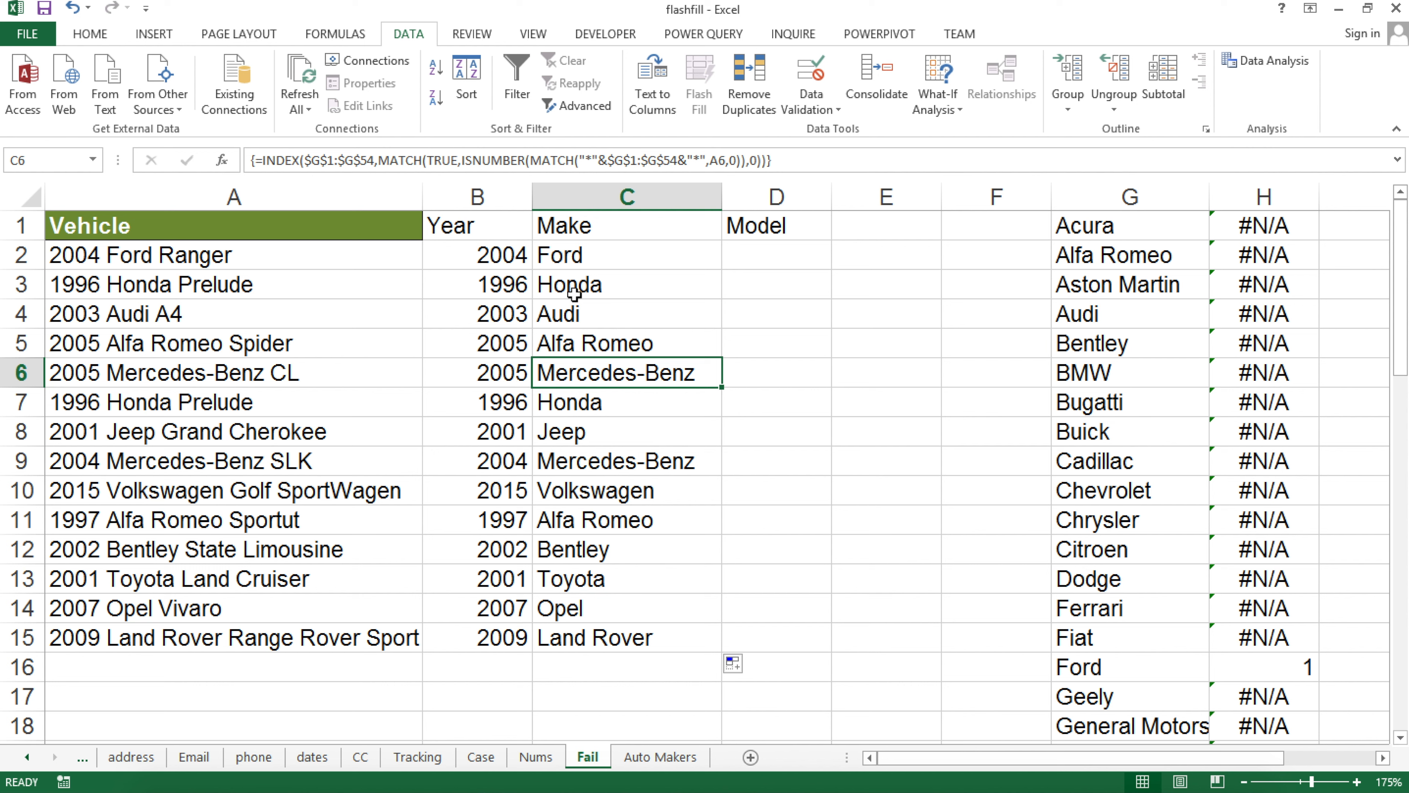
{"action": "left_click", "coordinate": [759, 260]}
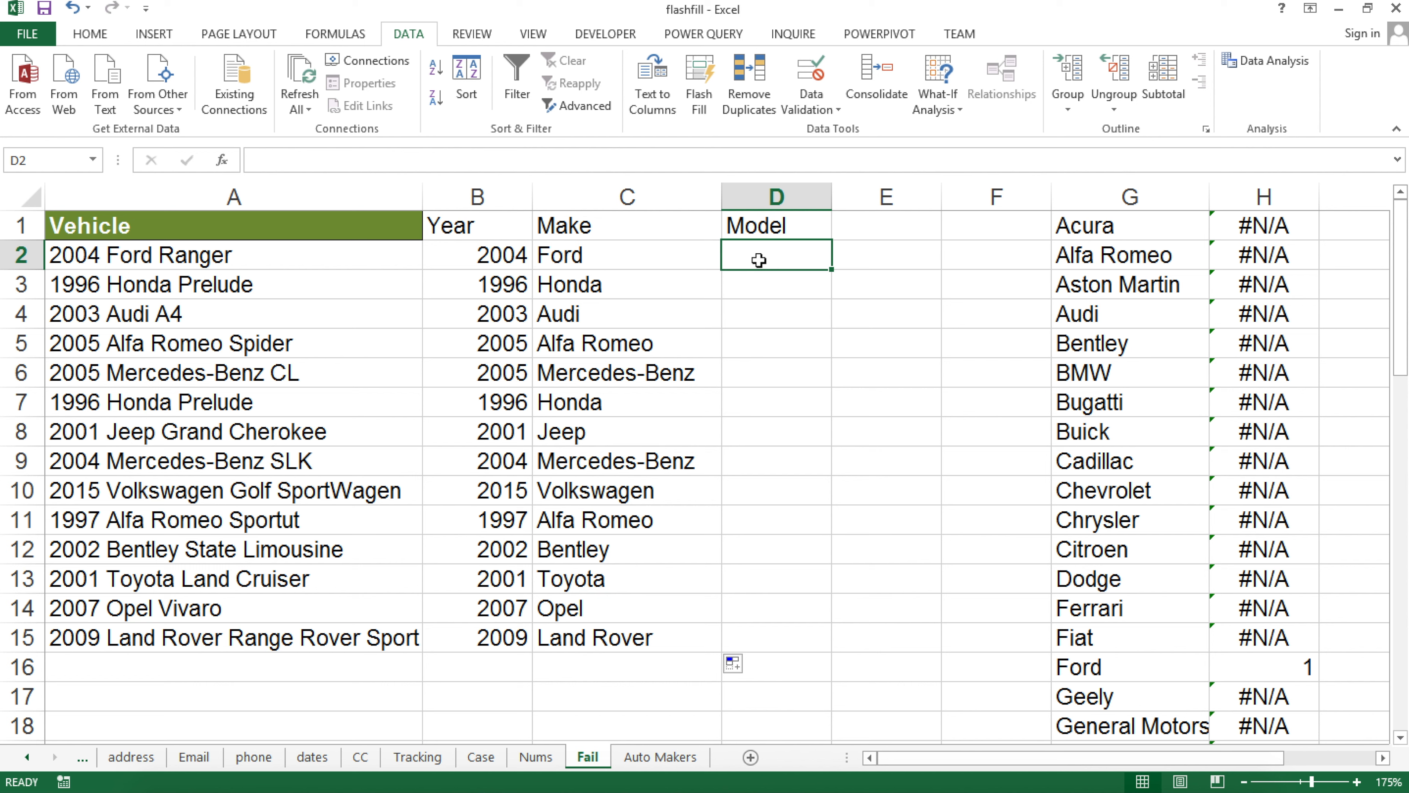
Enter =SUBSTITUTE(A2,C2,"") in D2 and fill it down to D15
{"action": "type", "text": "=sub"}
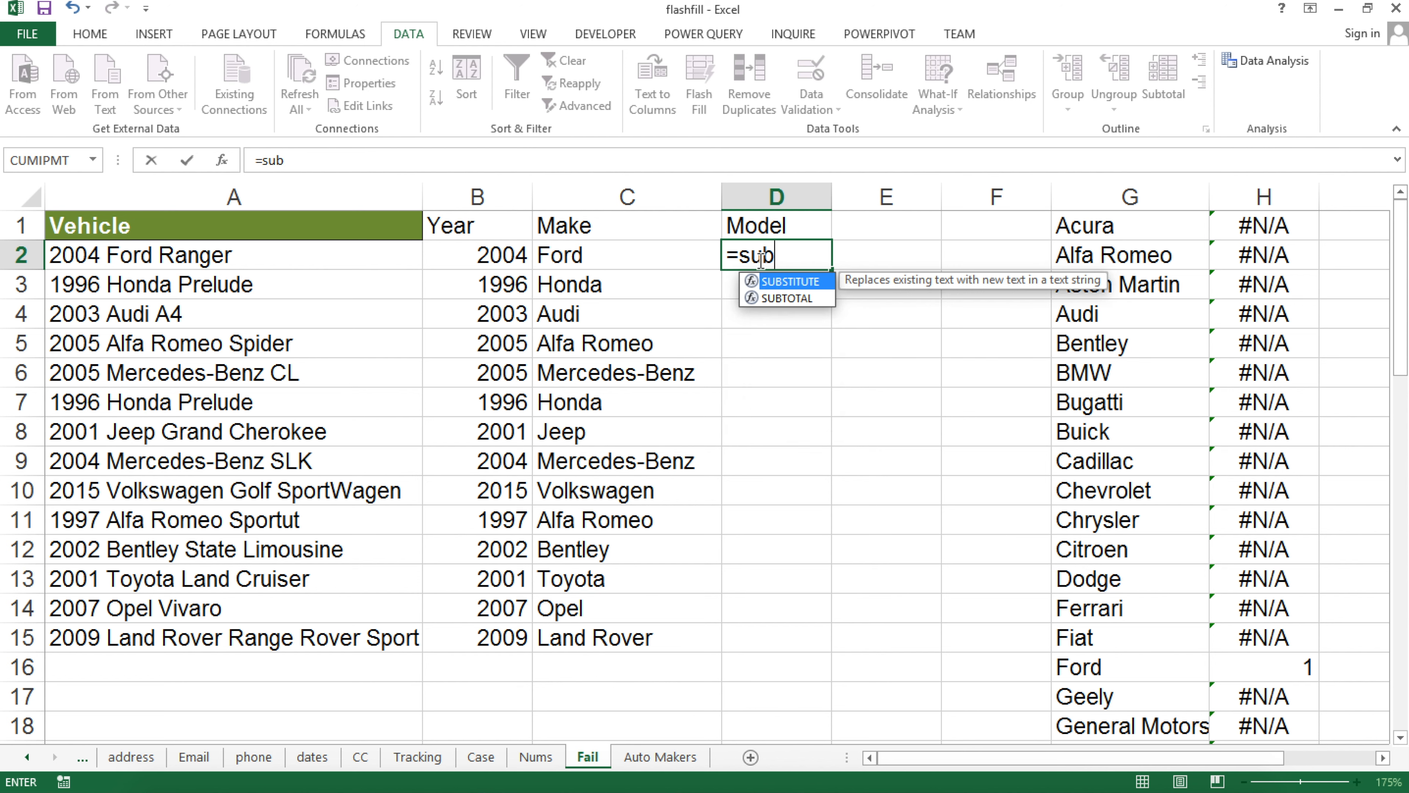
{"action": "key", "text": "Tab"}
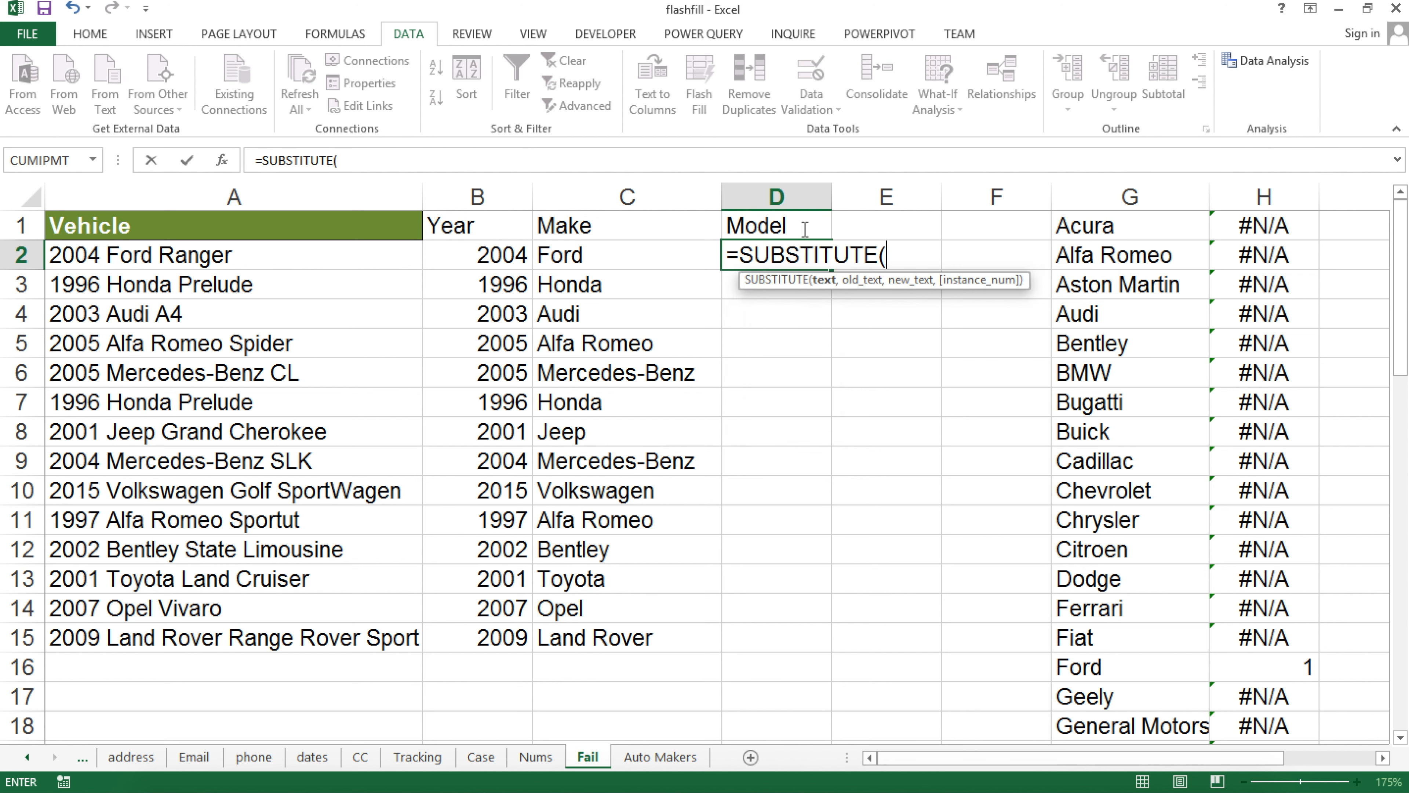
{"action": "left_click", "coordinate": [123, 255]}
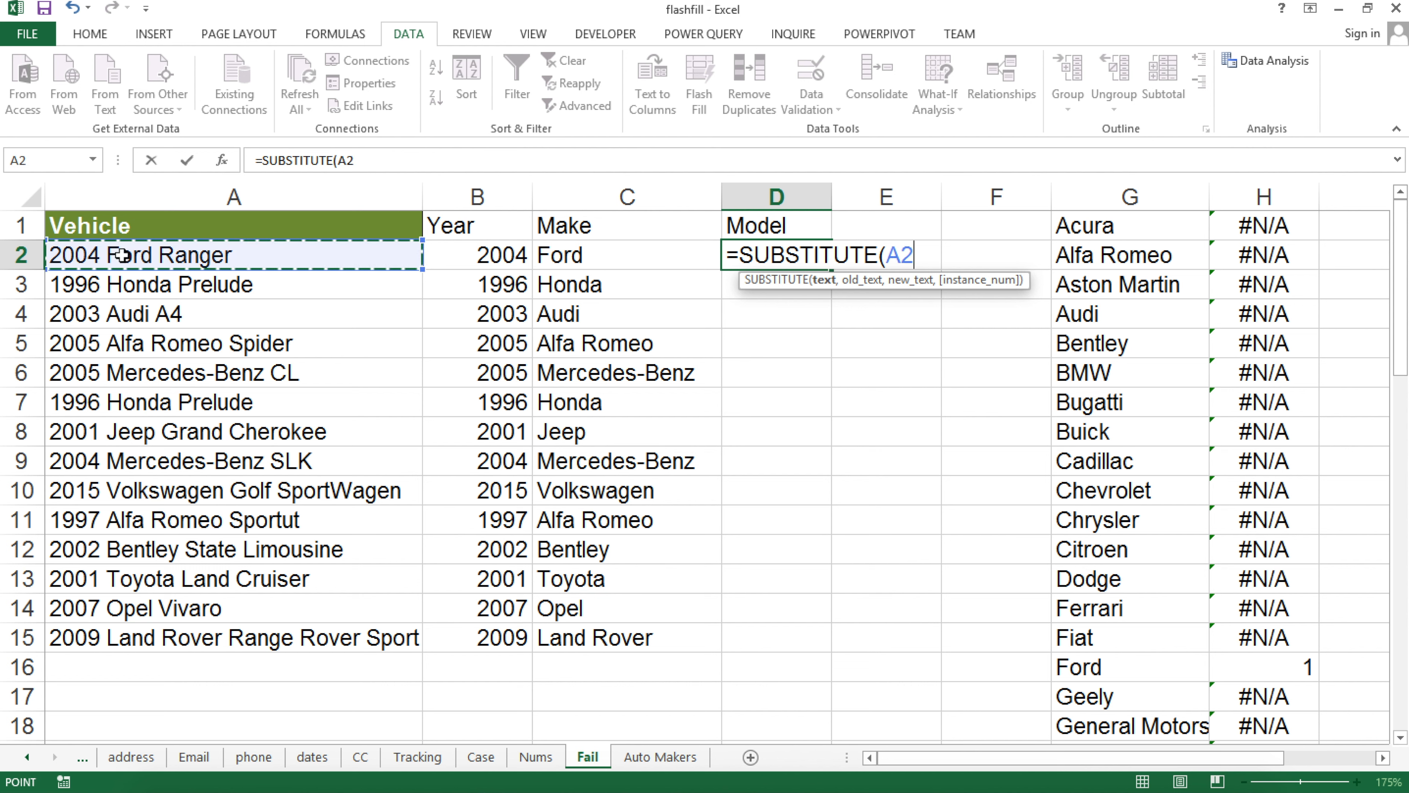
{"action": "type", "text": ","}
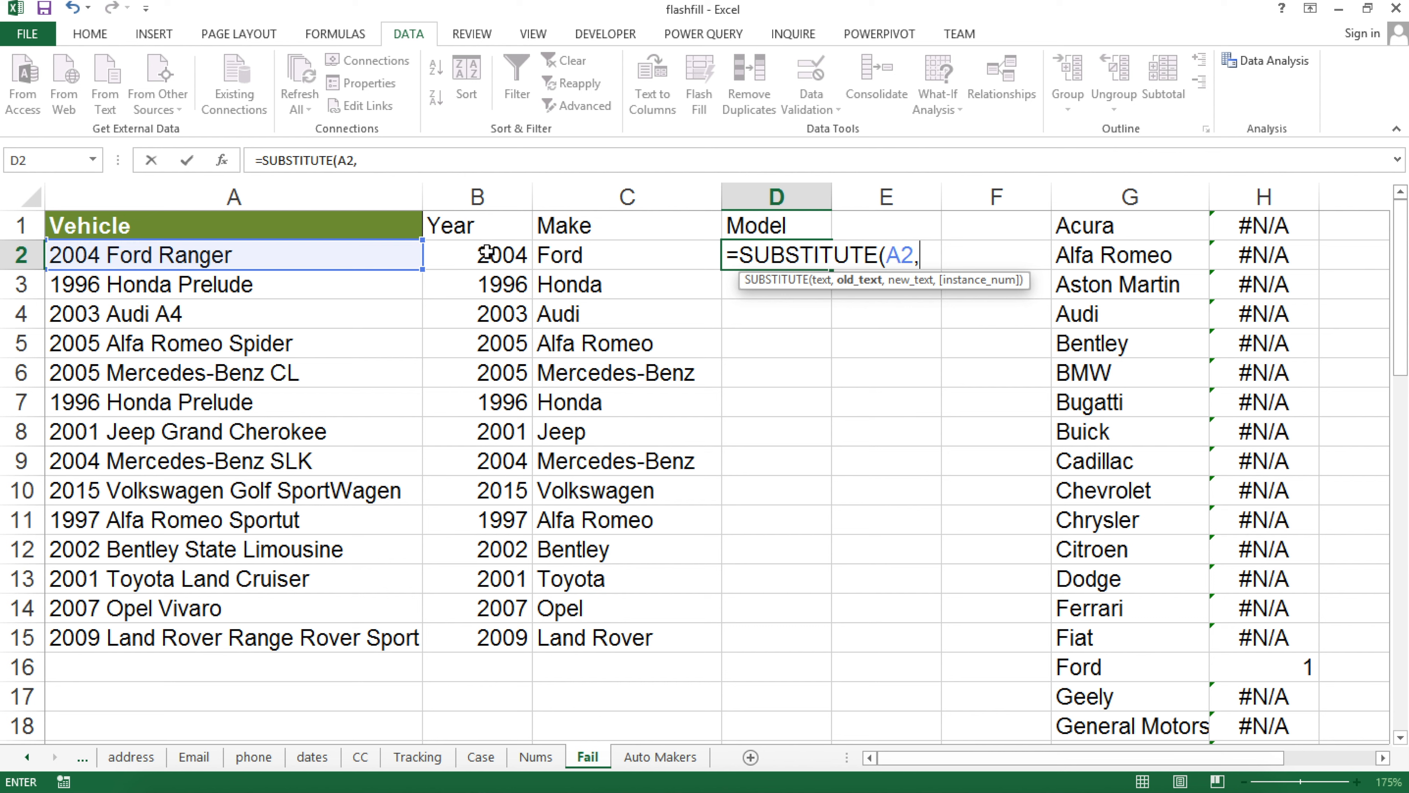
{"action": "left_click", "coordinate": [584, 259]}
{"action": "type", "text": ","}
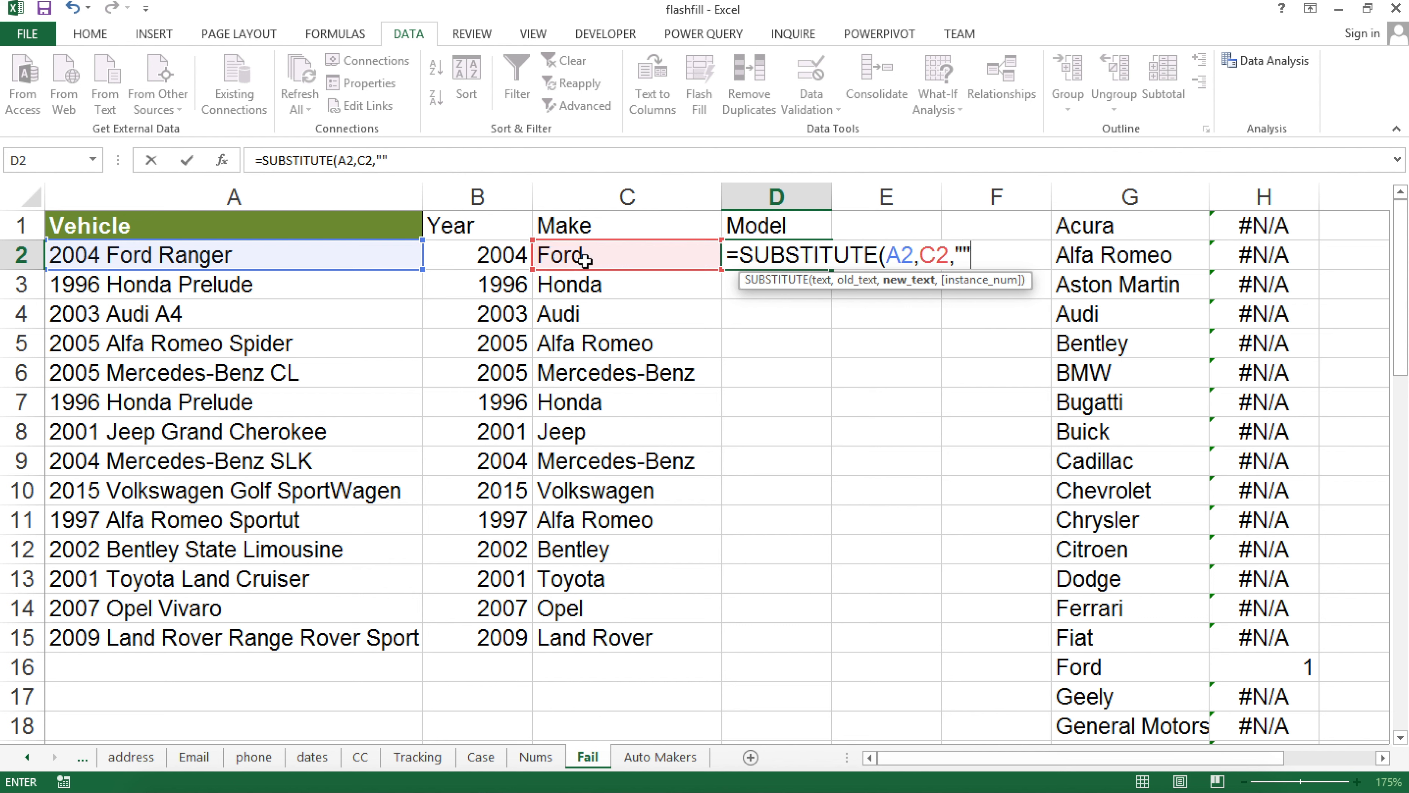
{"action": "key", "text": "Return"}
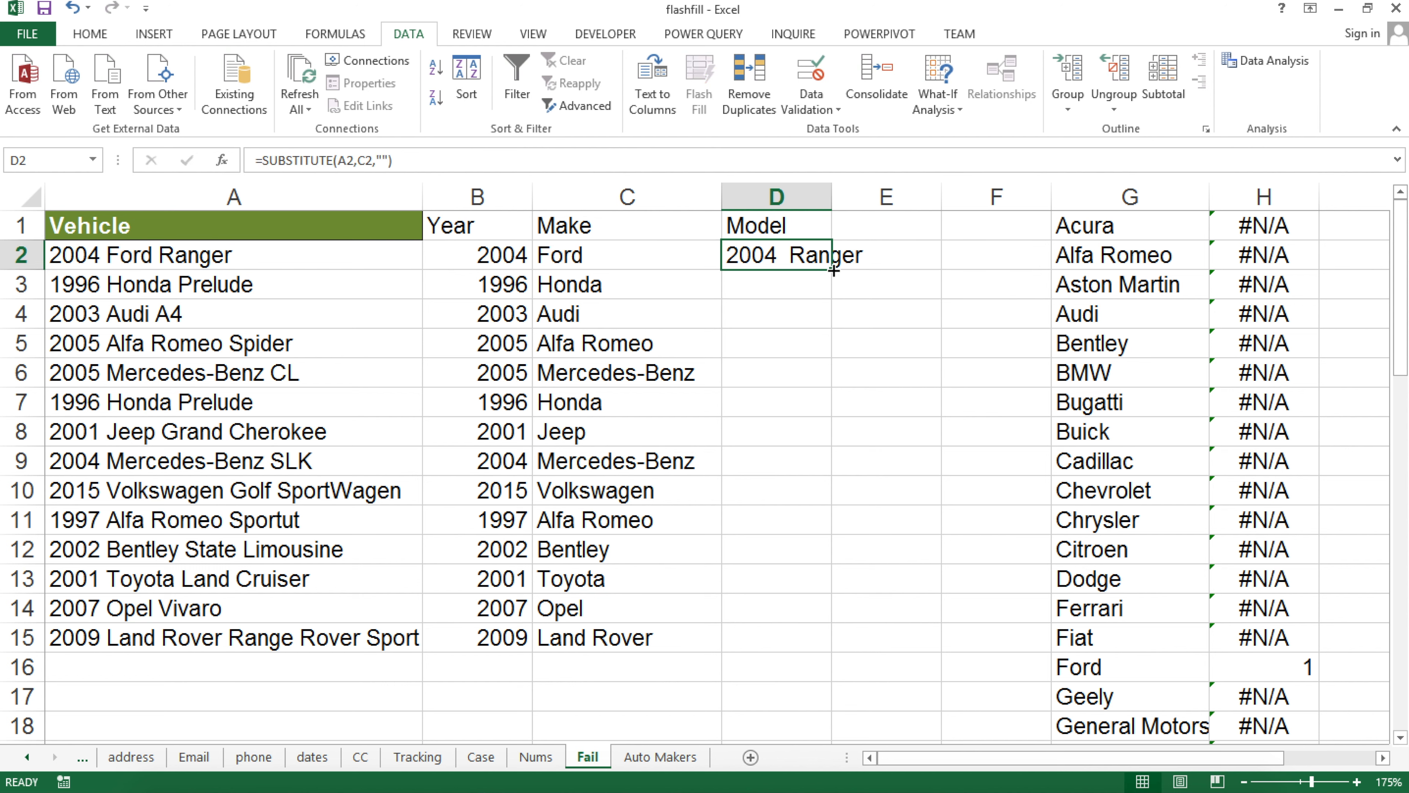
{"action": "double_click", "coordinate": [834, 271]}
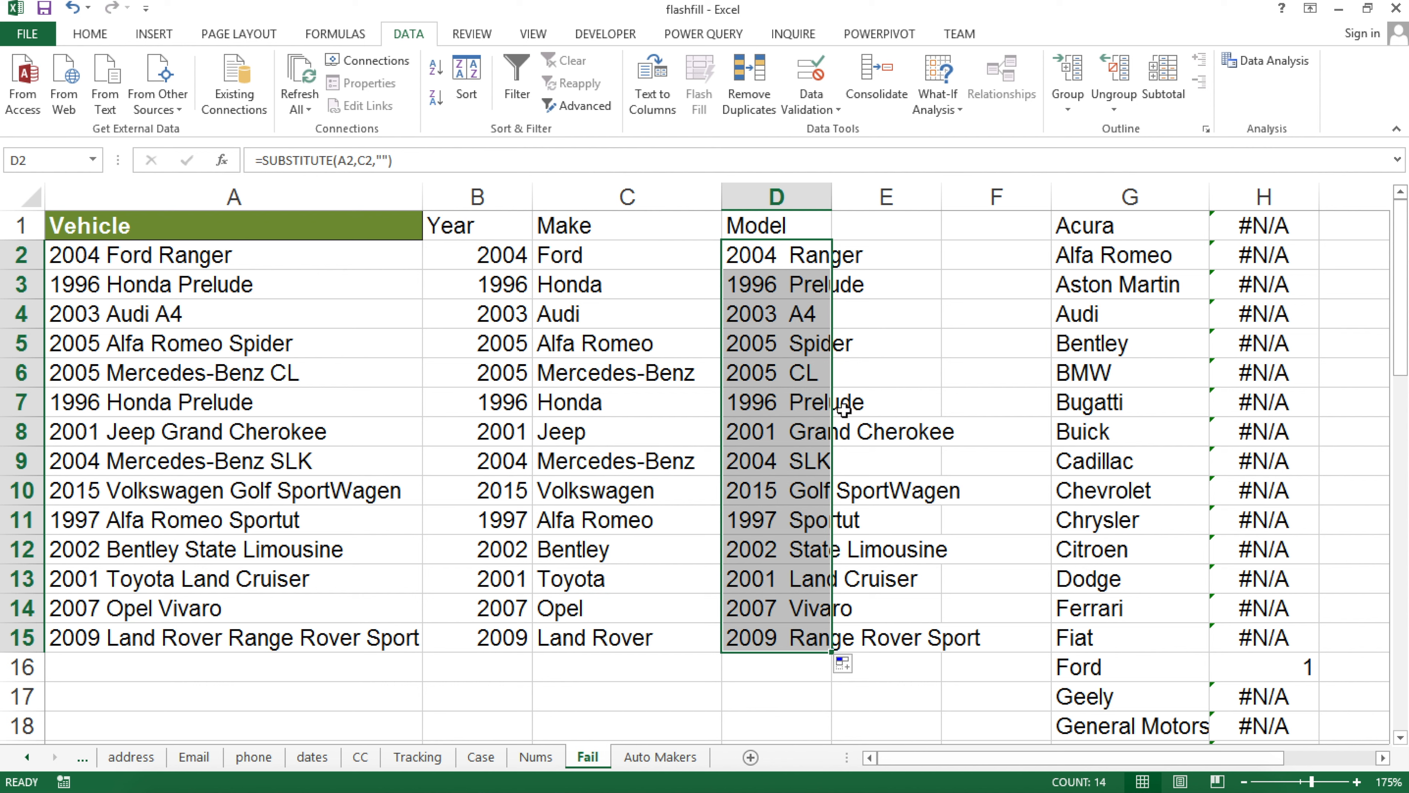
{"action": "double_click", "coordinate": [770, 255]}
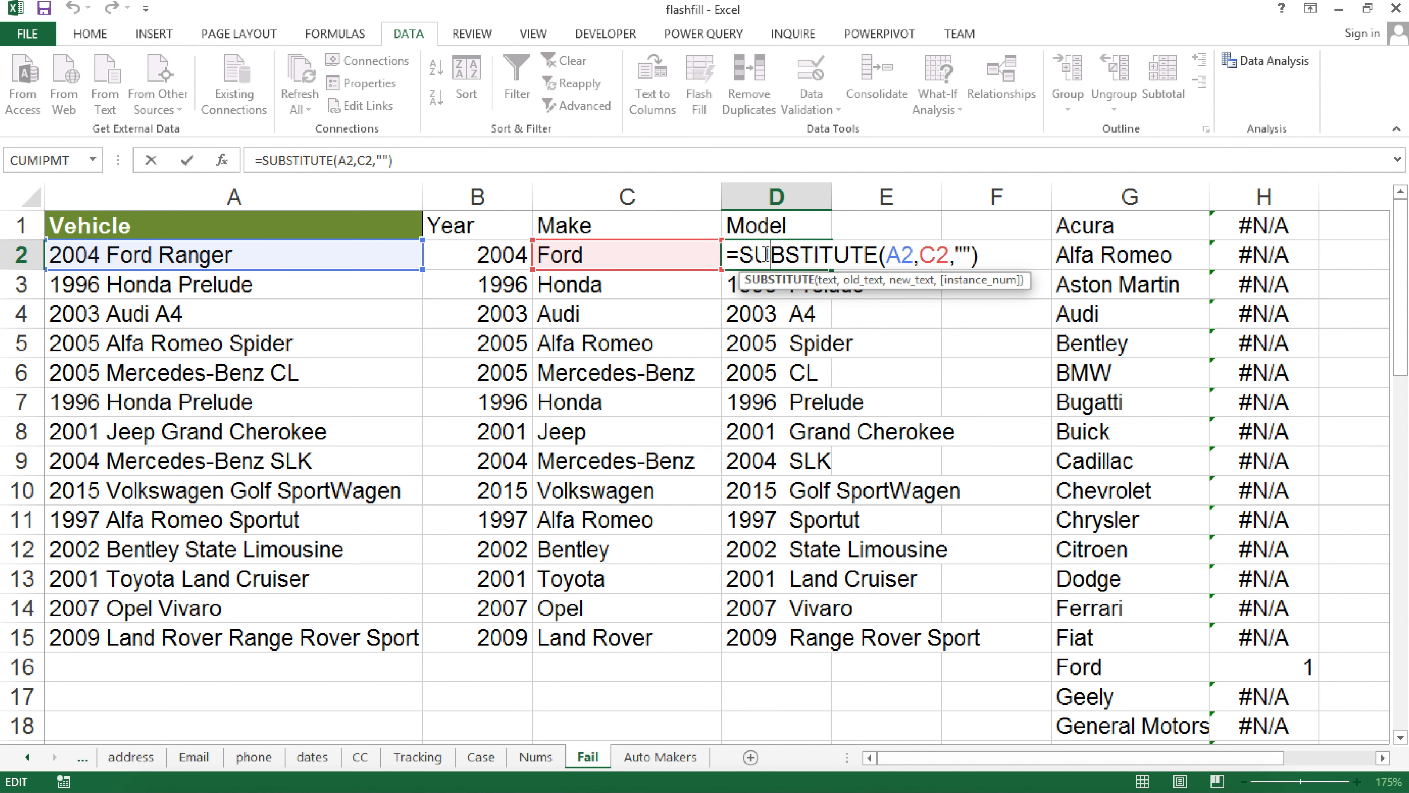
Change D2 to =SUBSTITUTE(SUBSTITUTE(A2,C2,""),B2,"") to also remove the year
{"action": "left_click_drag", "start_coordinate": [742, 255], "coordinate": [1057, 252]}
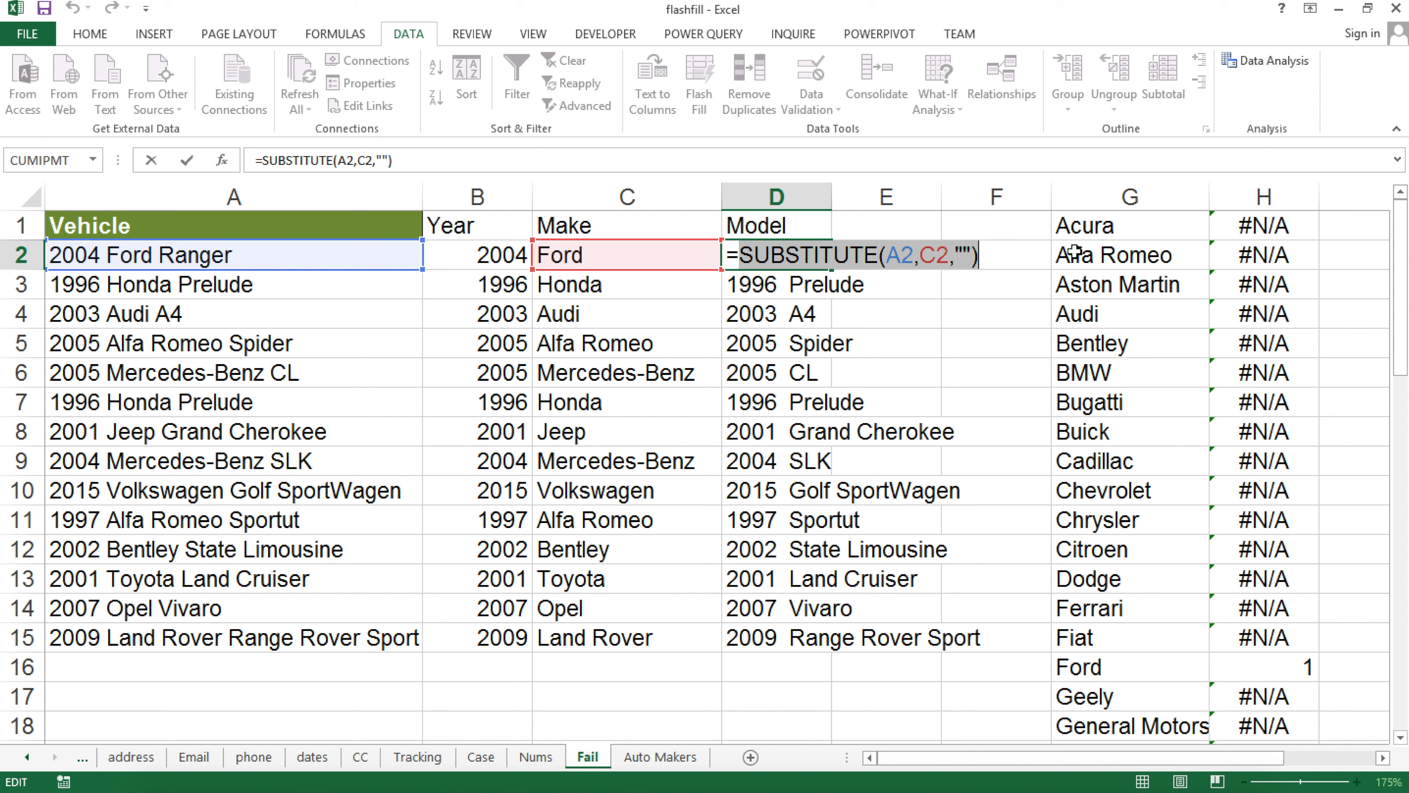
{"action": "key", "text": "BackSpace"}
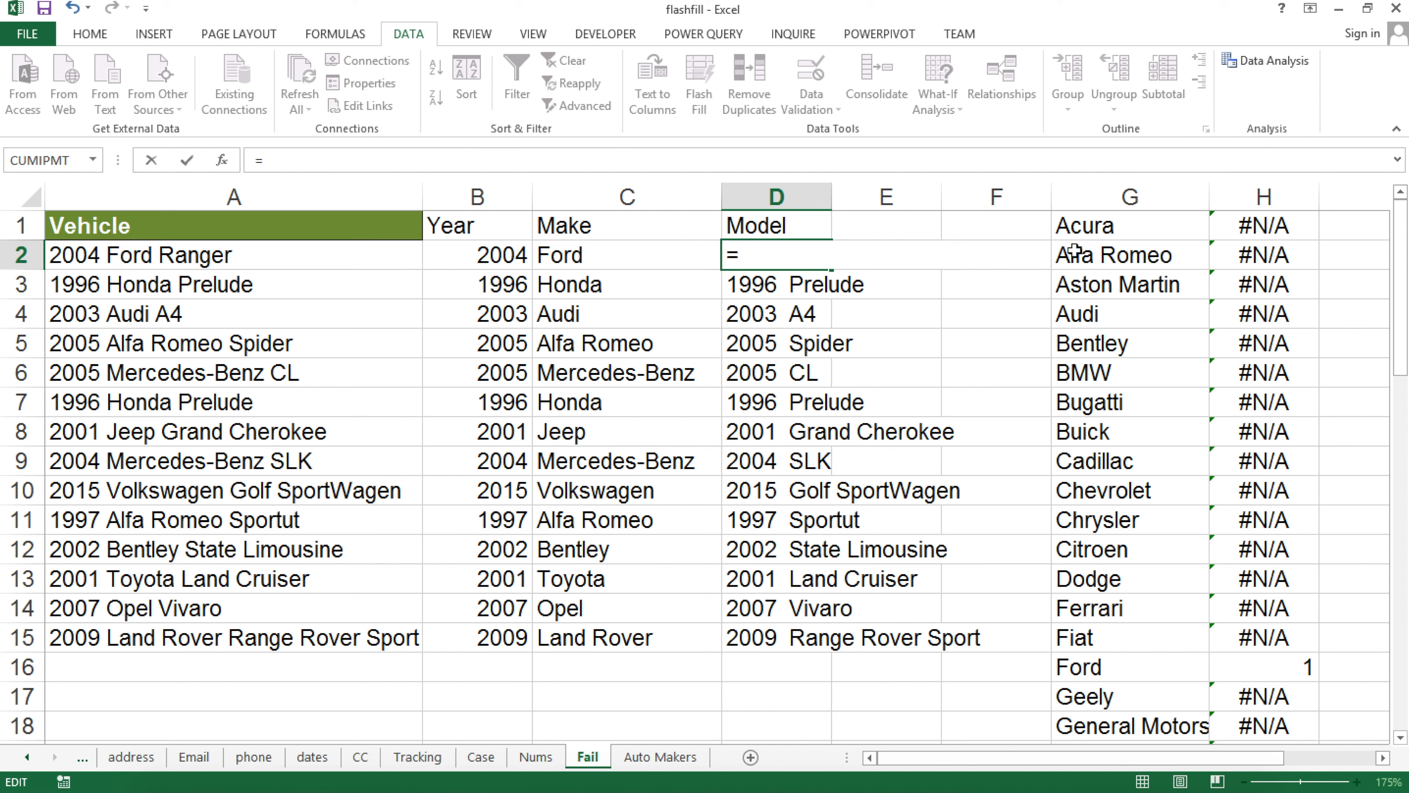
{"action": "type", "text": "sub"}
{"action": "key", "text": "Tab"}
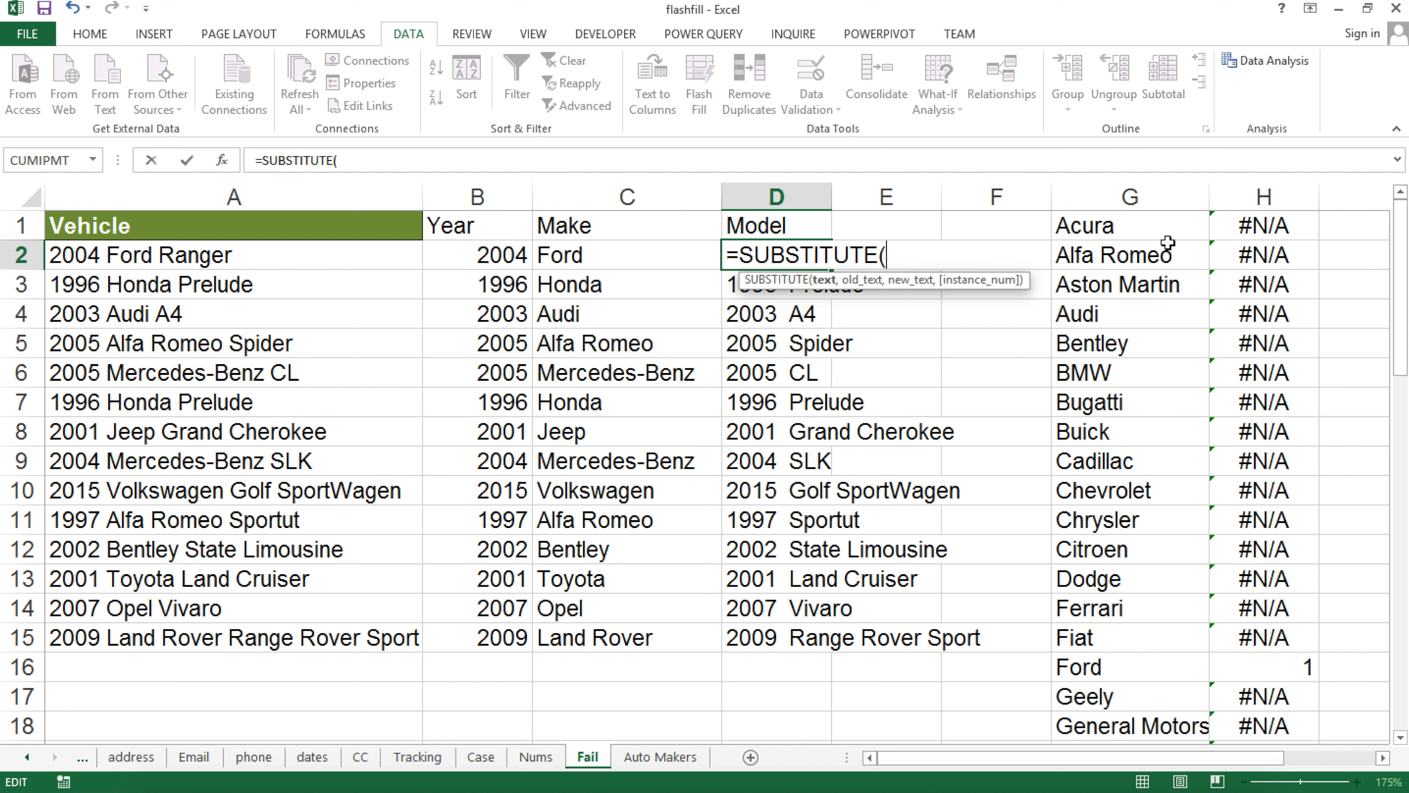
{"action": "type", "text": "sub"}
{"action": "key", "text": "Tab"}
{"action": "type", "text": "a2,c2,\"\")"}
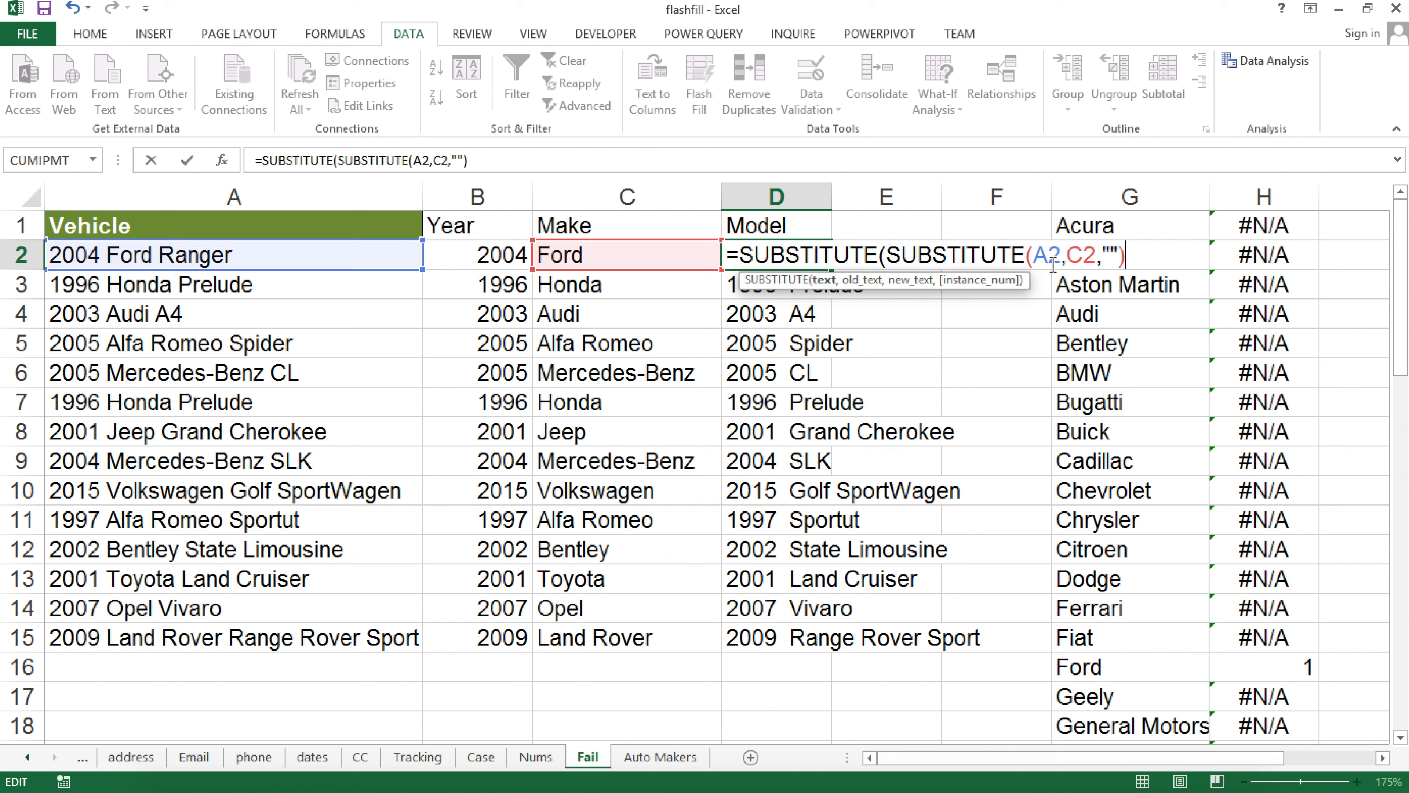
{"action": "type", "text": ","}
{"action": "left_click", "coordinate": [471, 257]}
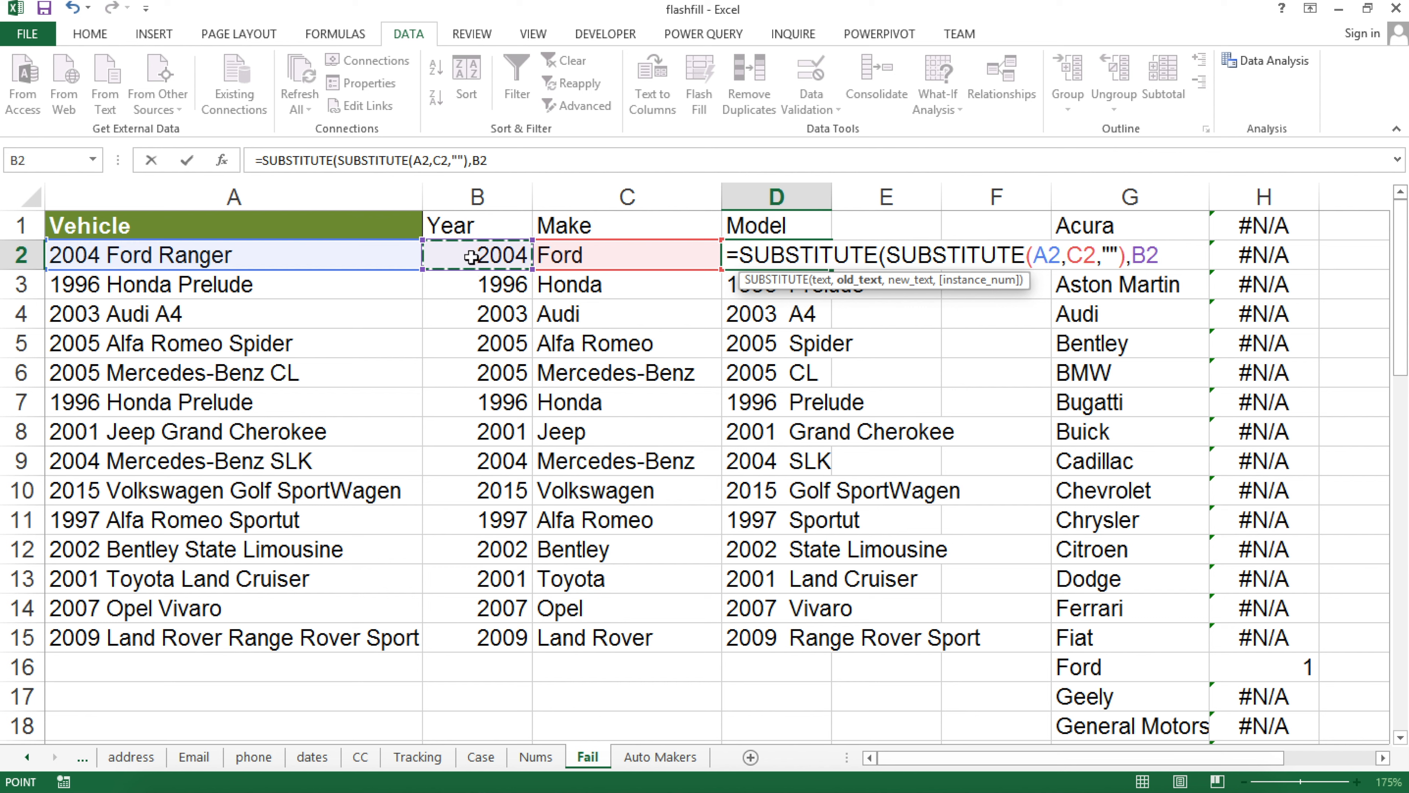
{"action": "type", "text": ","}
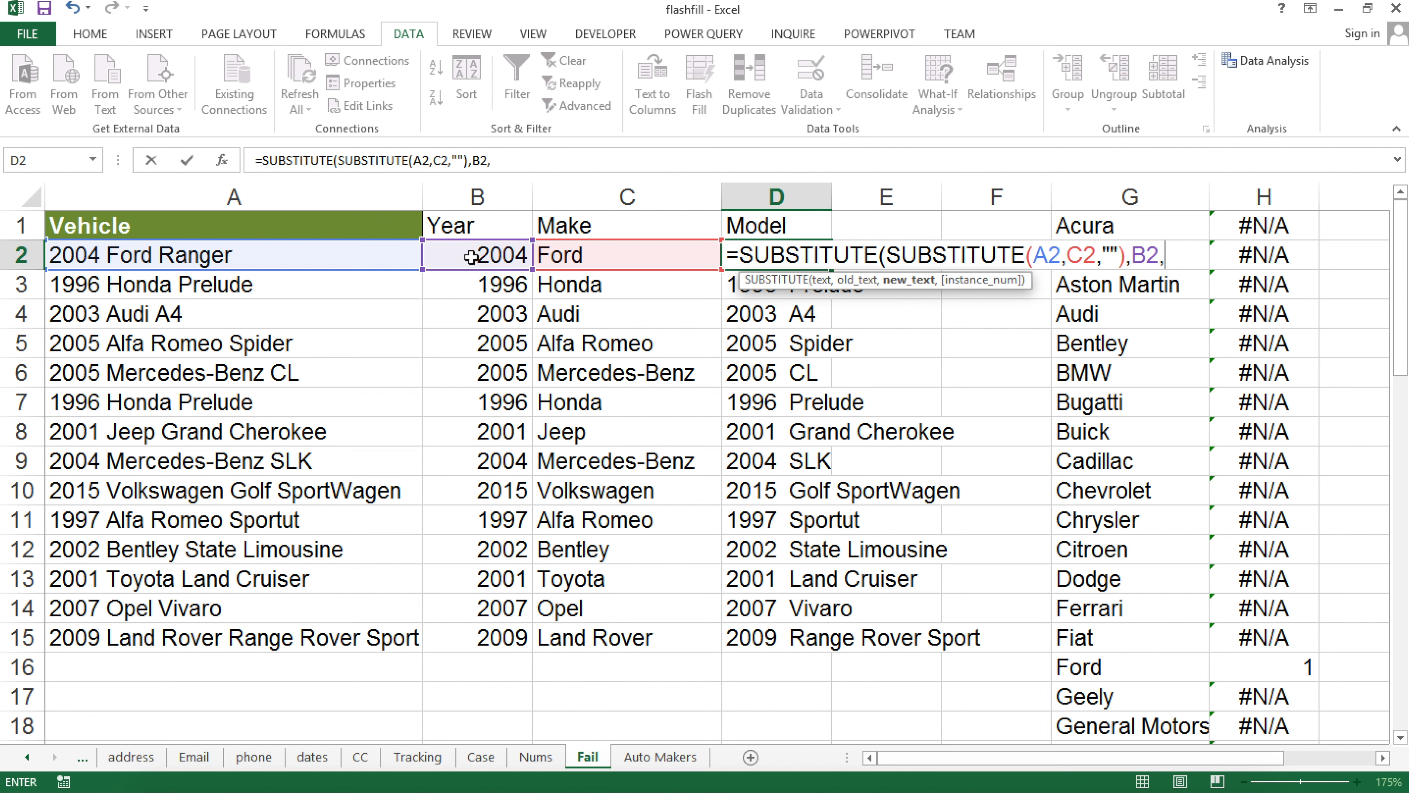
{"action": "type", "text": "\"\")"}
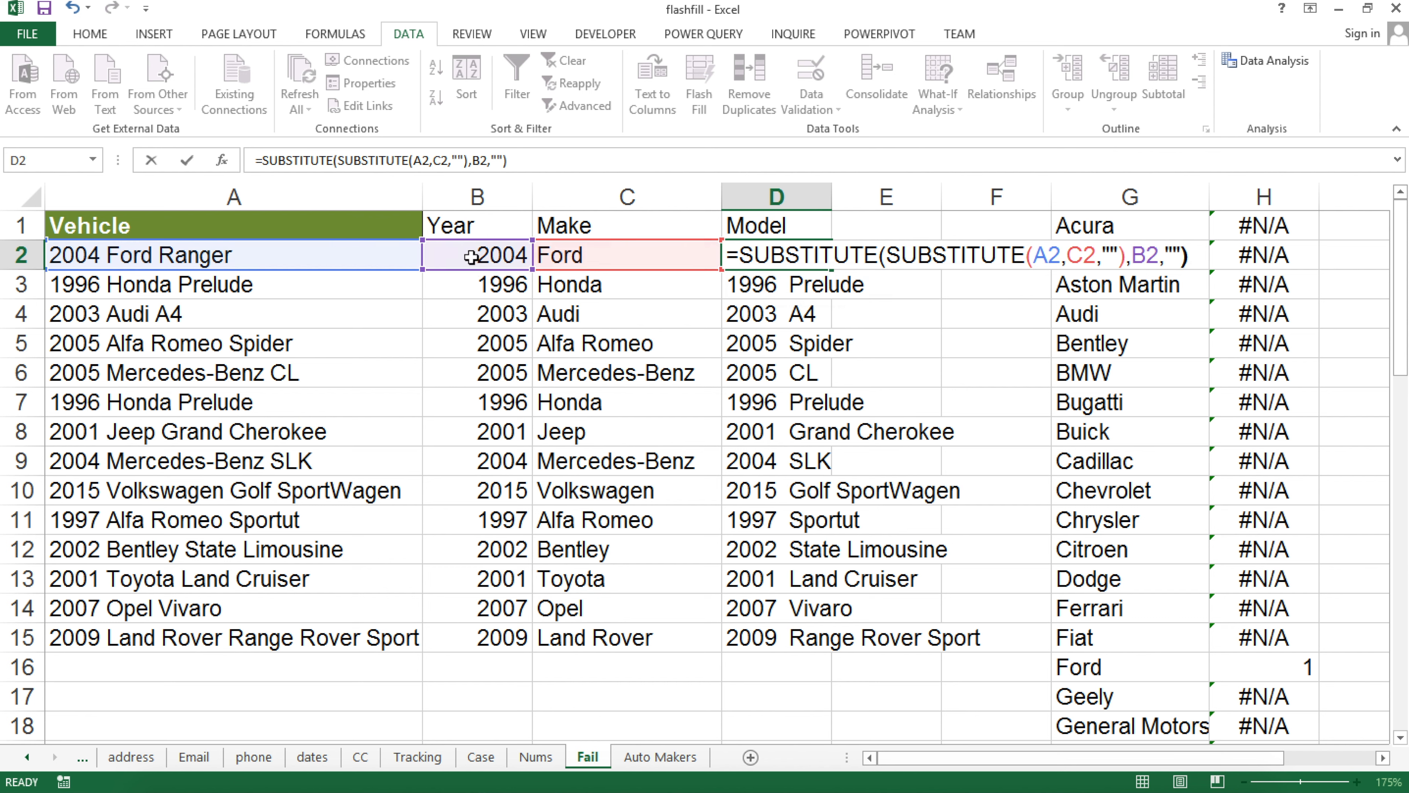
{"action": "key", "text": "Return"}
Fill the nested SUBSTITUTE formula down to D15 and select D2's formula text
{"action": "left_click", "coordinate": [776, 260]}
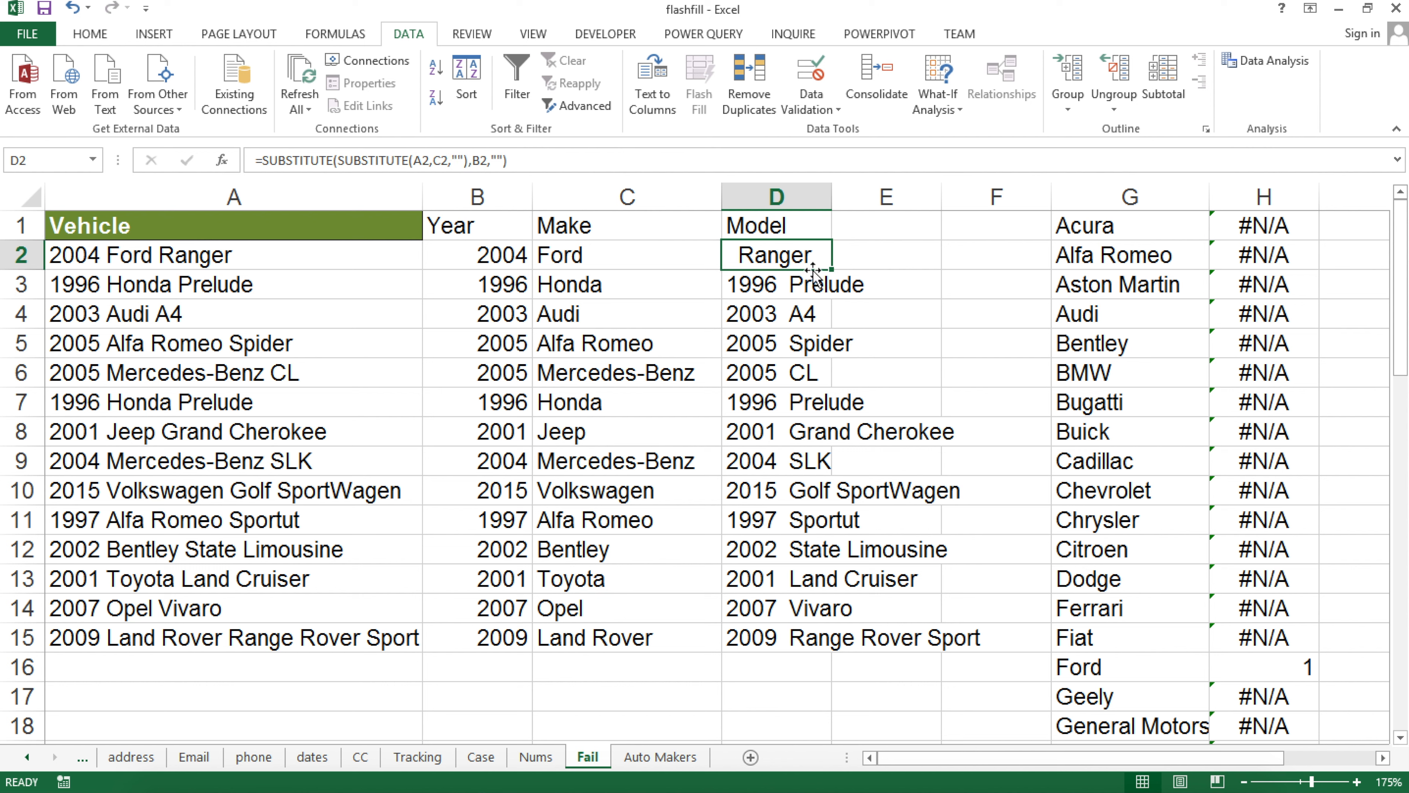
{"action": "double_click", "coordinate": [834, 267]}
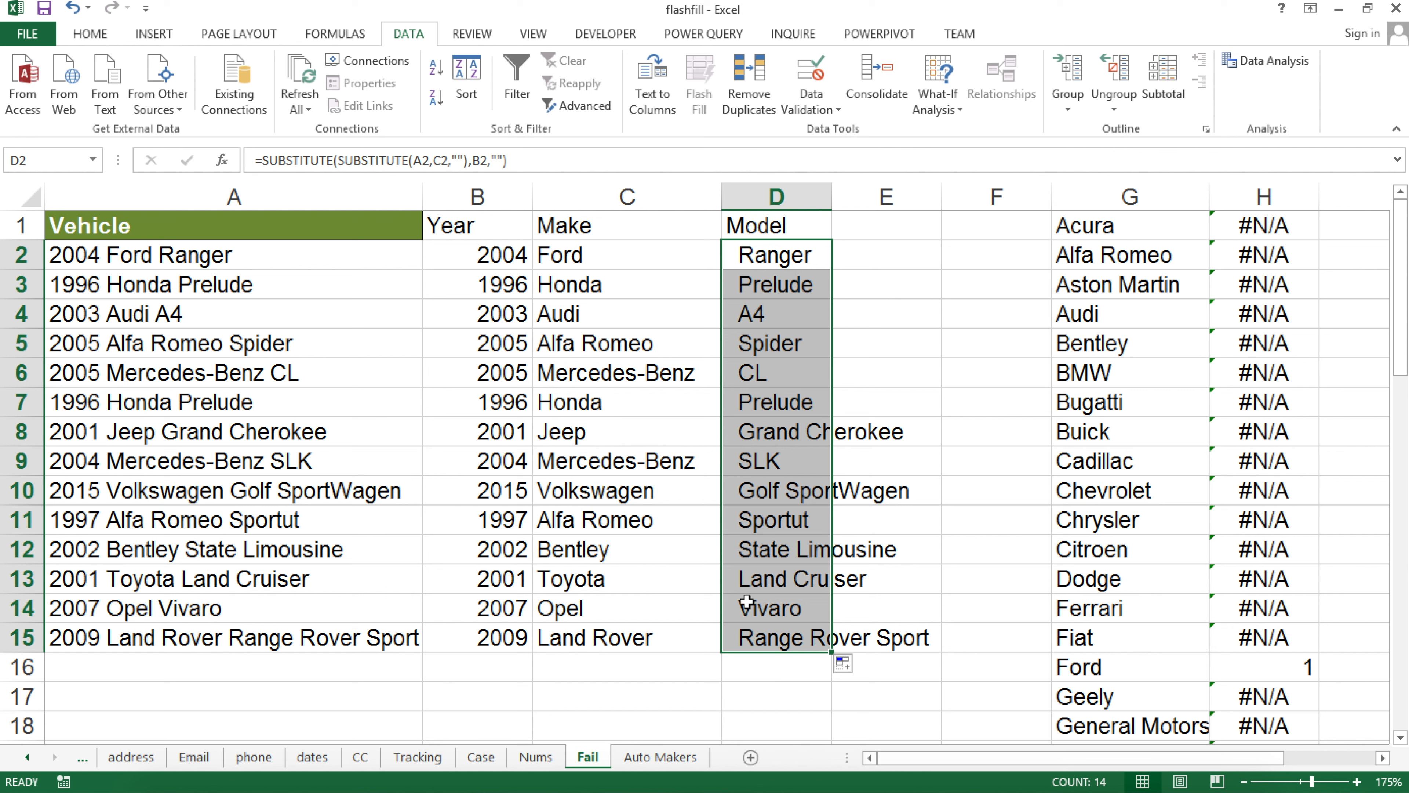
{"action": "double_click", "coordinate": [787, 256]}
{"action": "left_click_drag", "start_coordinate": [743, 255], "coordinate": [1271, 261]}
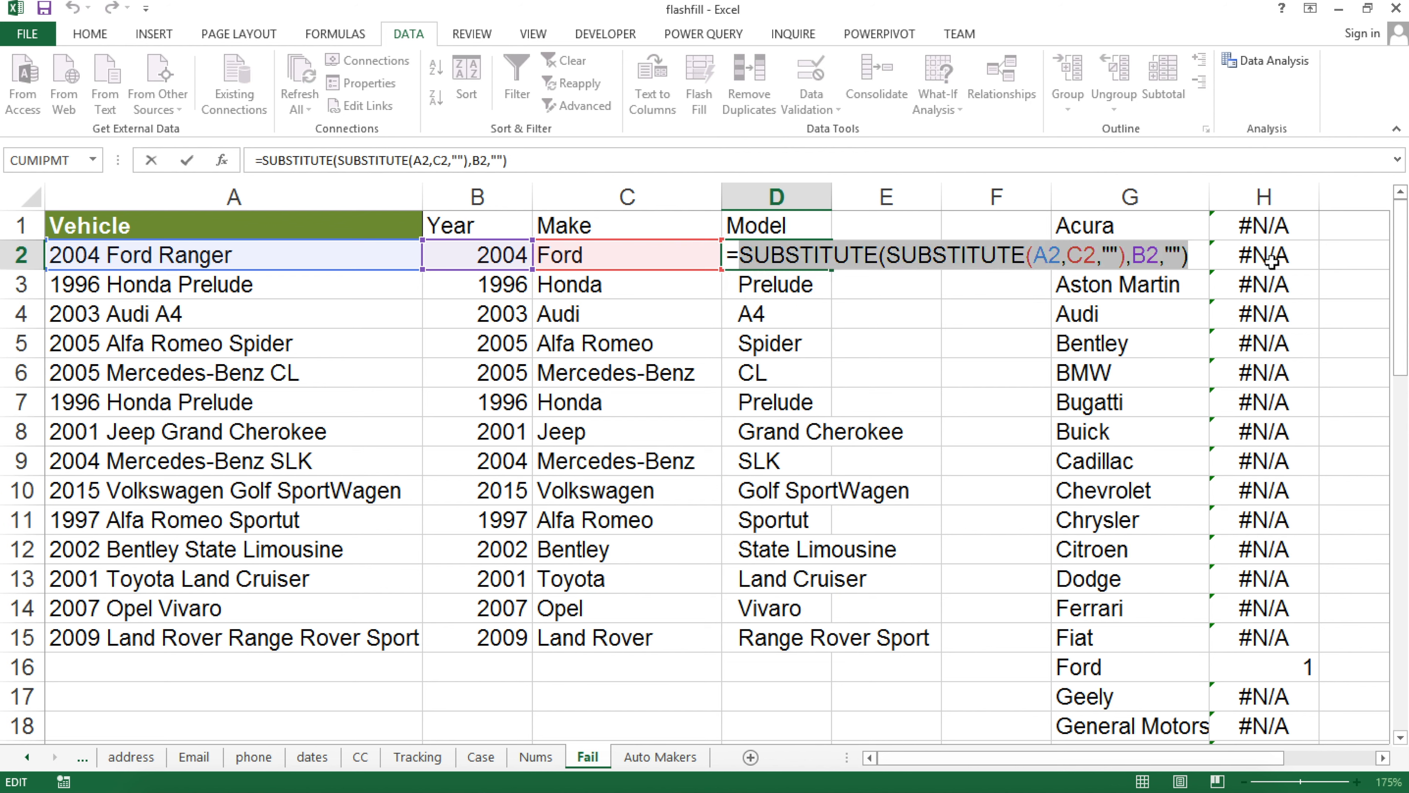
Wrap D2's nested SUBSTITUTE formula in TRIM() and fill it down to D15
{"action": "key", "text": "BackSpace"}
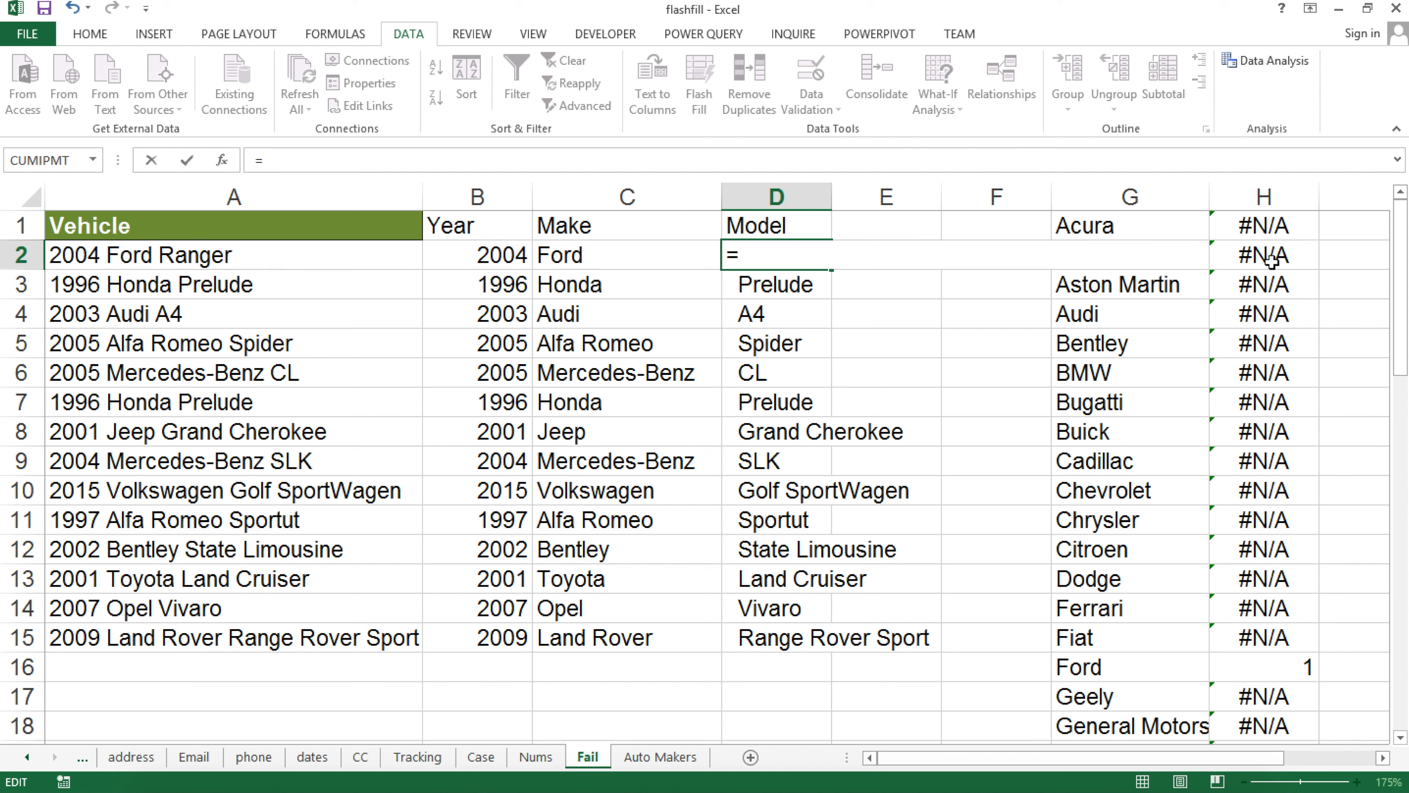
{"action": "type", "text": "TRIM("}
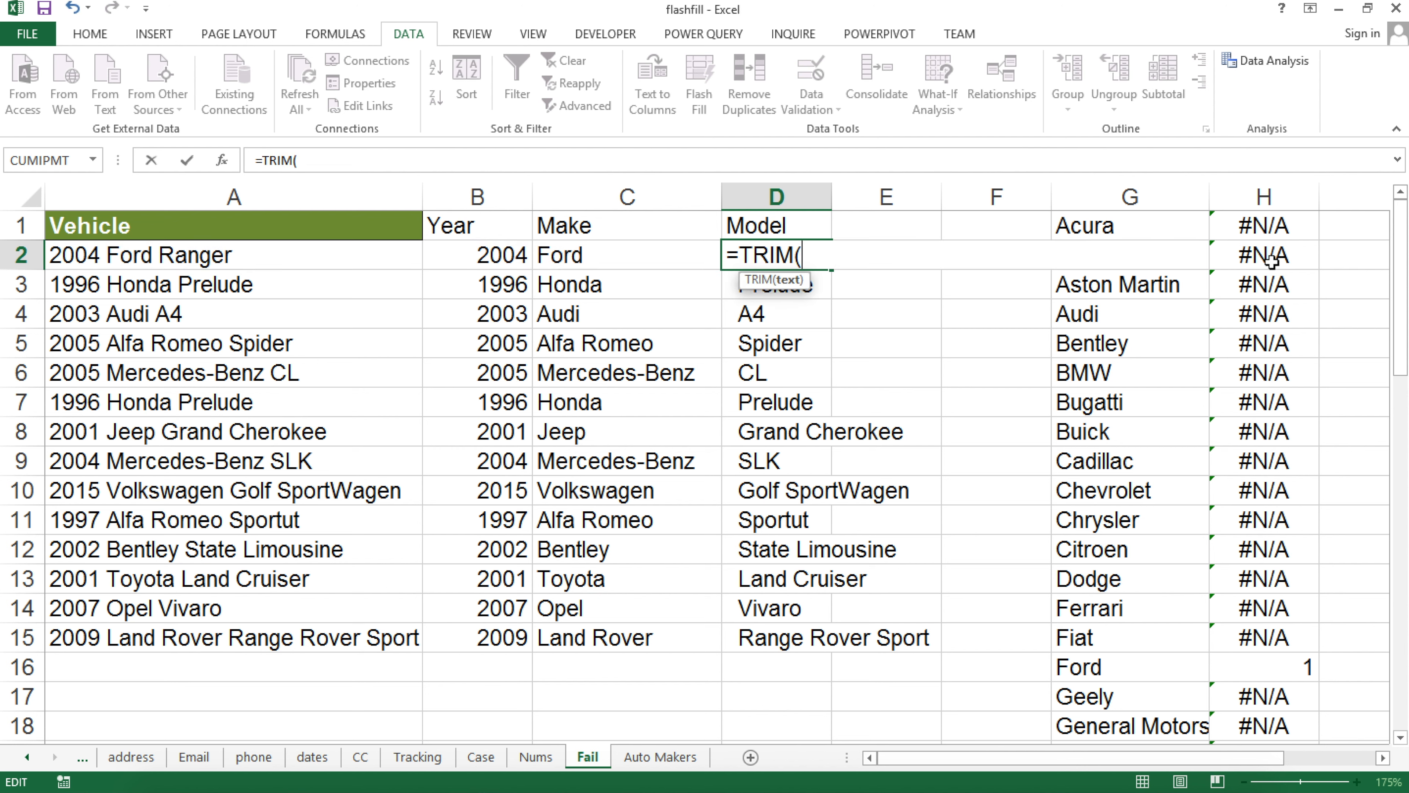
{"action": "key", "text": "ctrl+v"}
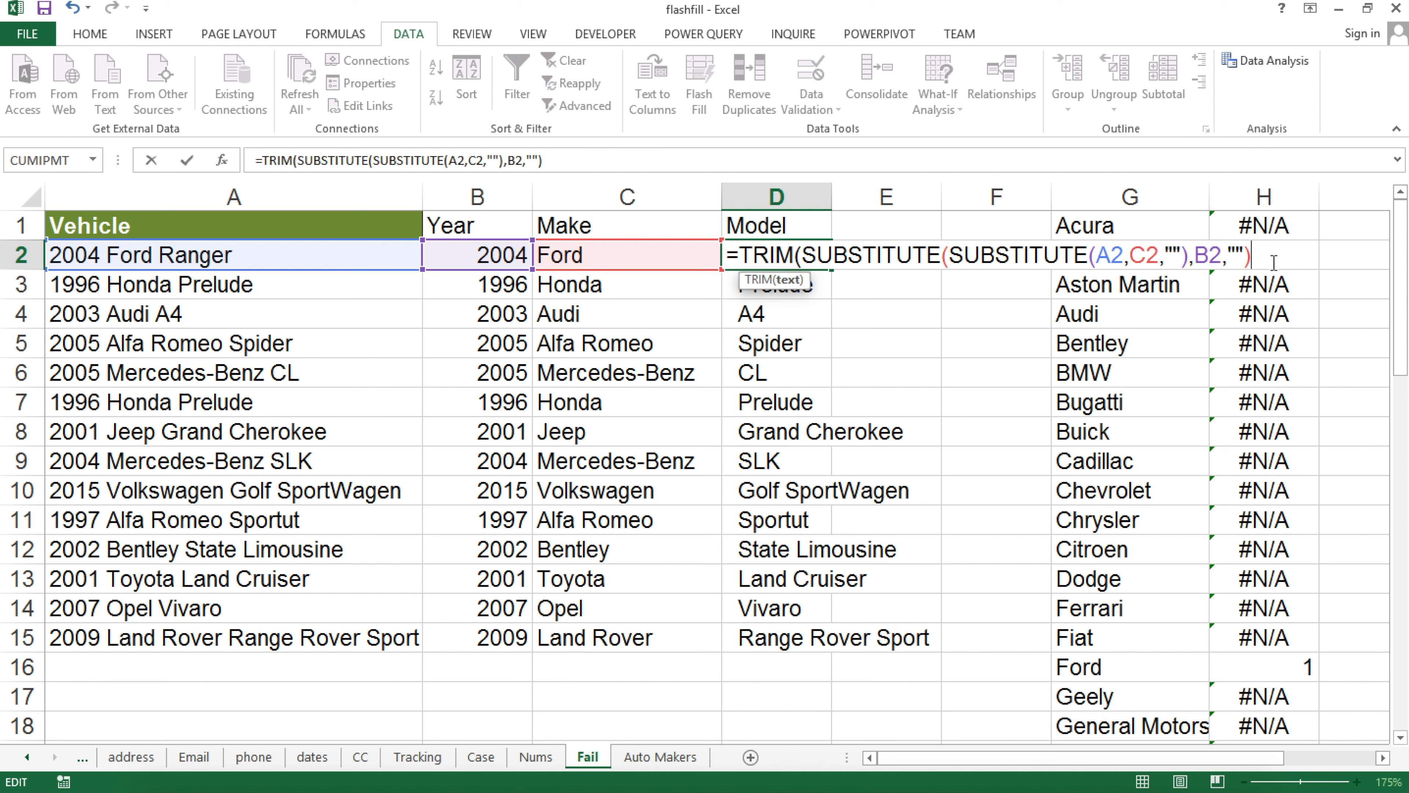
{"action": "key", "text": "Return"}
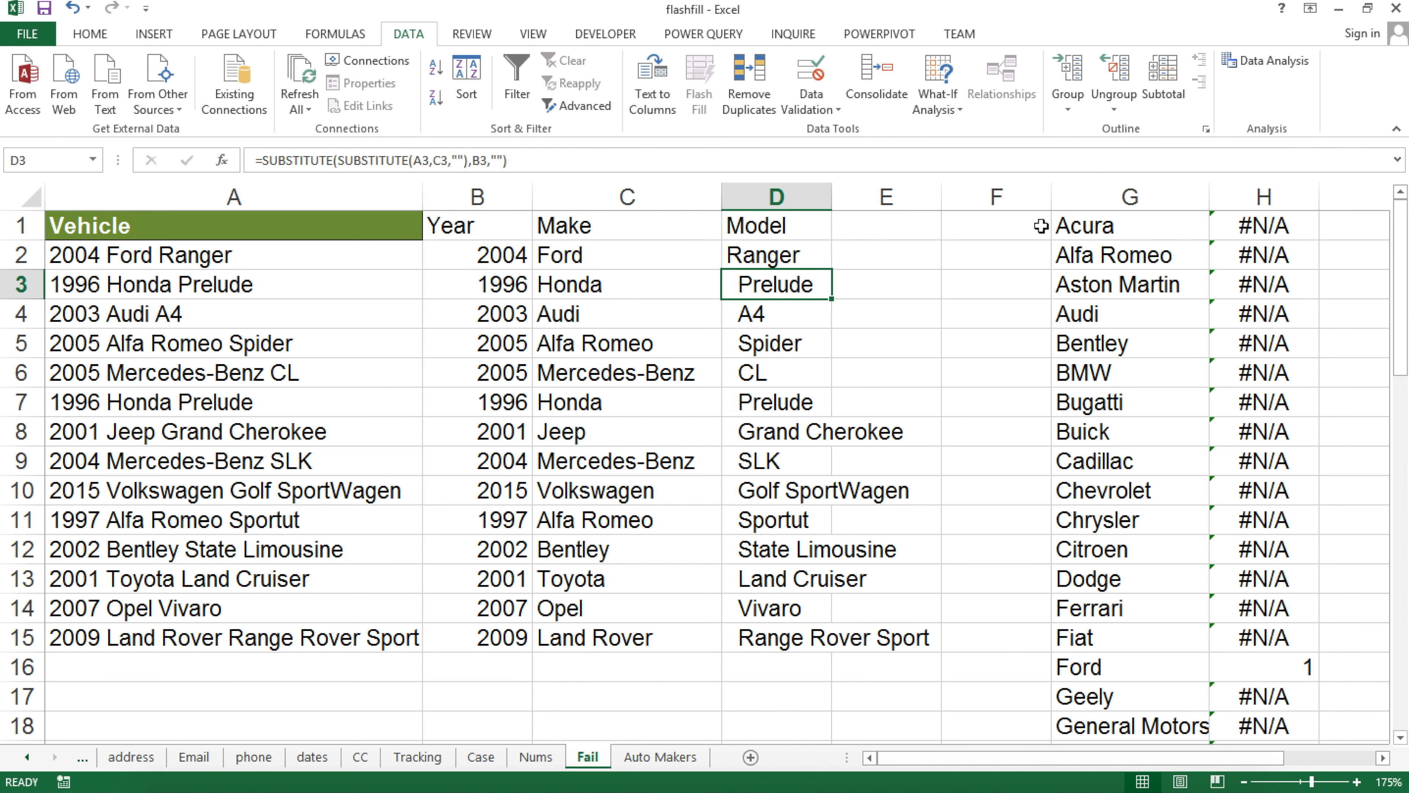
{"action": "left_click", "coordinate": [796, 261]}
{"action": "double_click", "coordinate": [832, 269]}
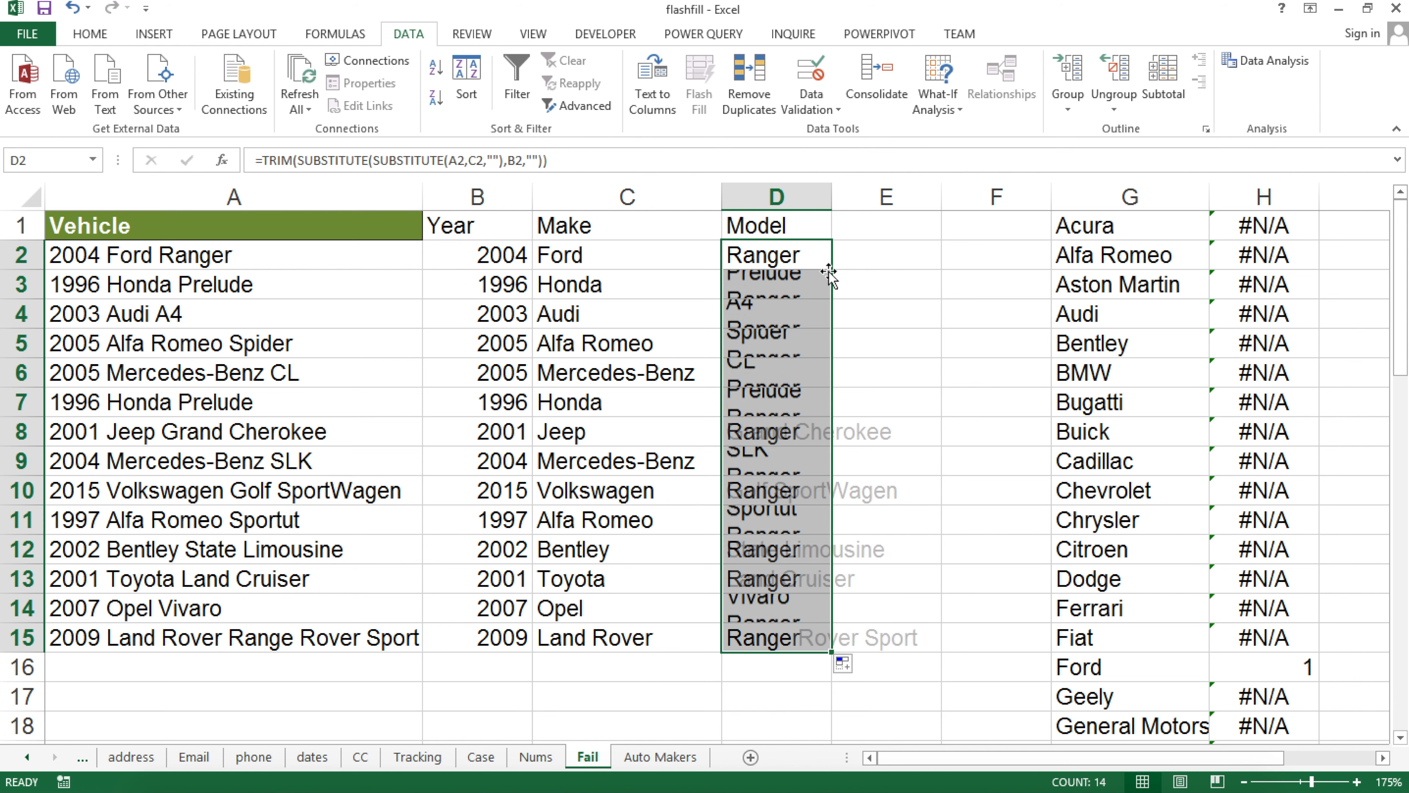
Widen column D and review the cleaned model values, such as D10's formula
{"action": "left_click_drag", "start_coordinate": [831, 183], "coordinate": [933, 198]}
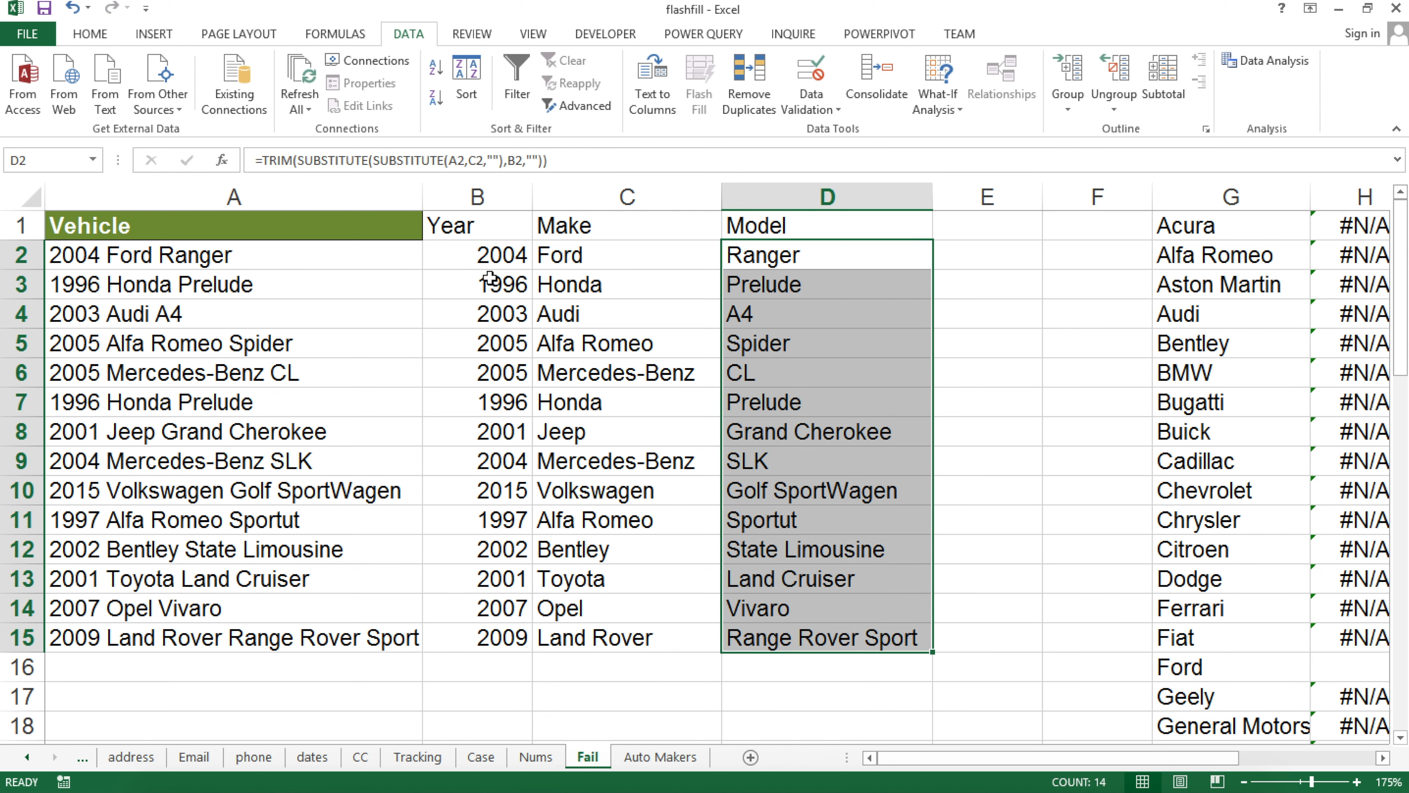
{"action": "left_click_drag", "start_coordinate": [426, 230], "coordinate": [833, 578]}
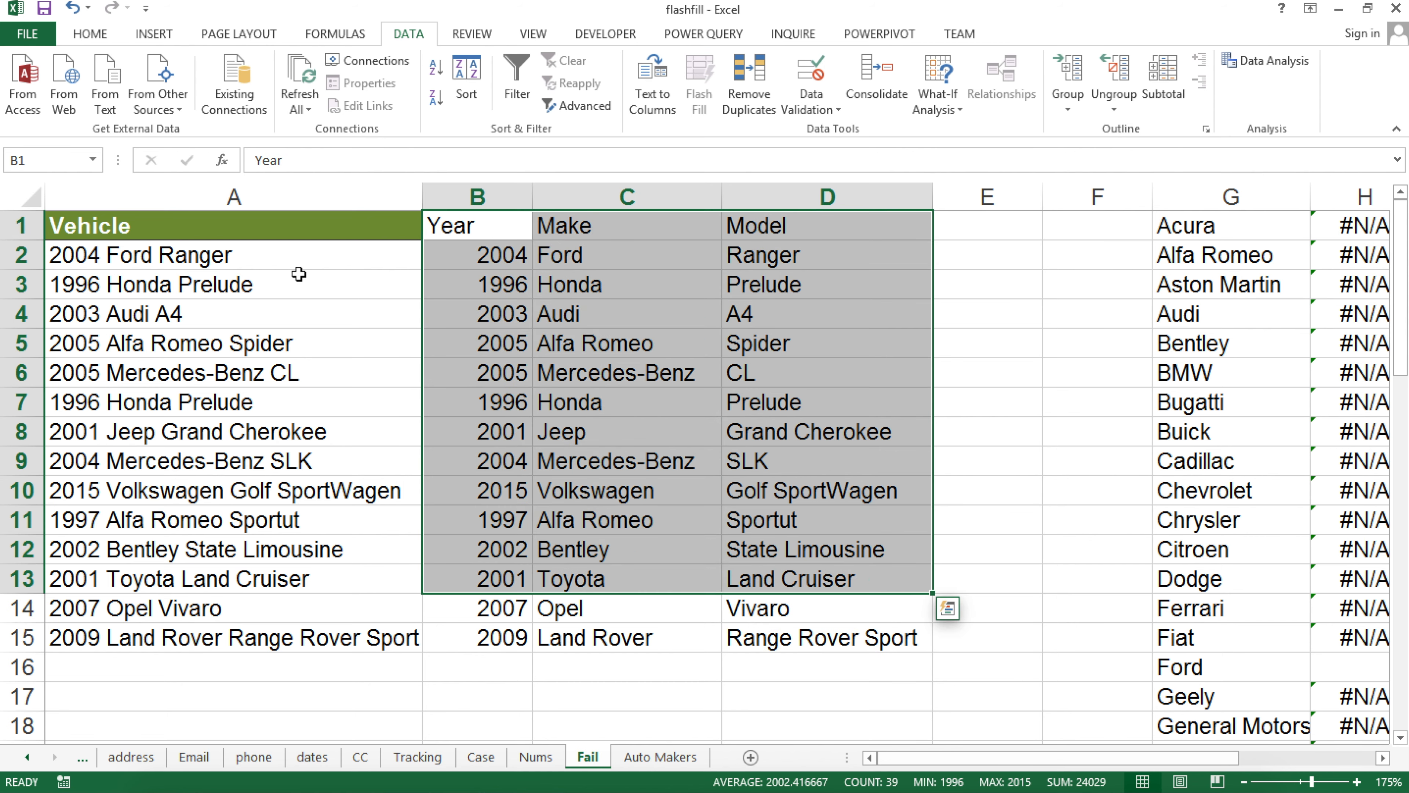
{"action": "left_click", "coordinate": [236, 255]}
{"action": "left_click_drag", "start_coordinate": [827, 261], "coordinate": [835, 638]}
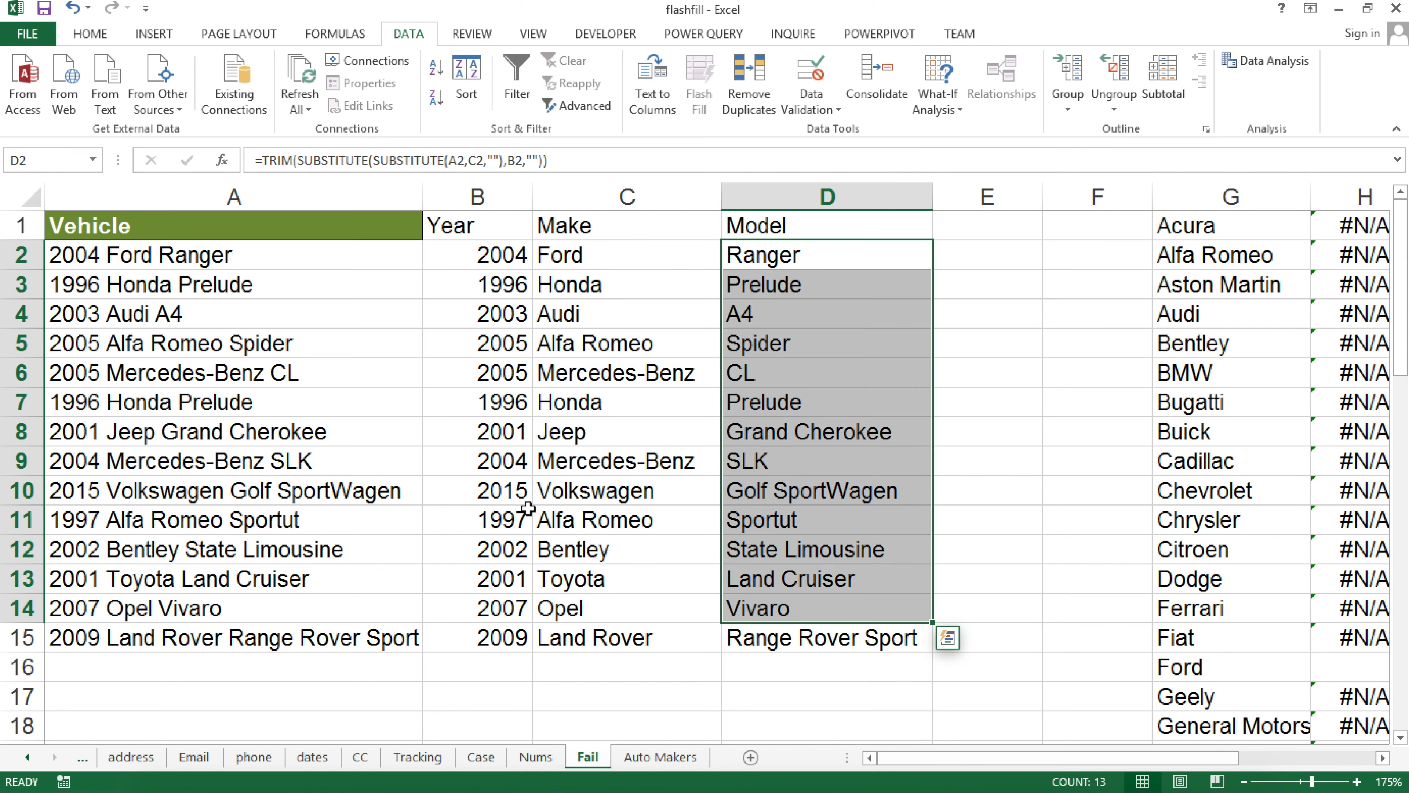
{"action": "left_click", "coordinate": [93, 228]}
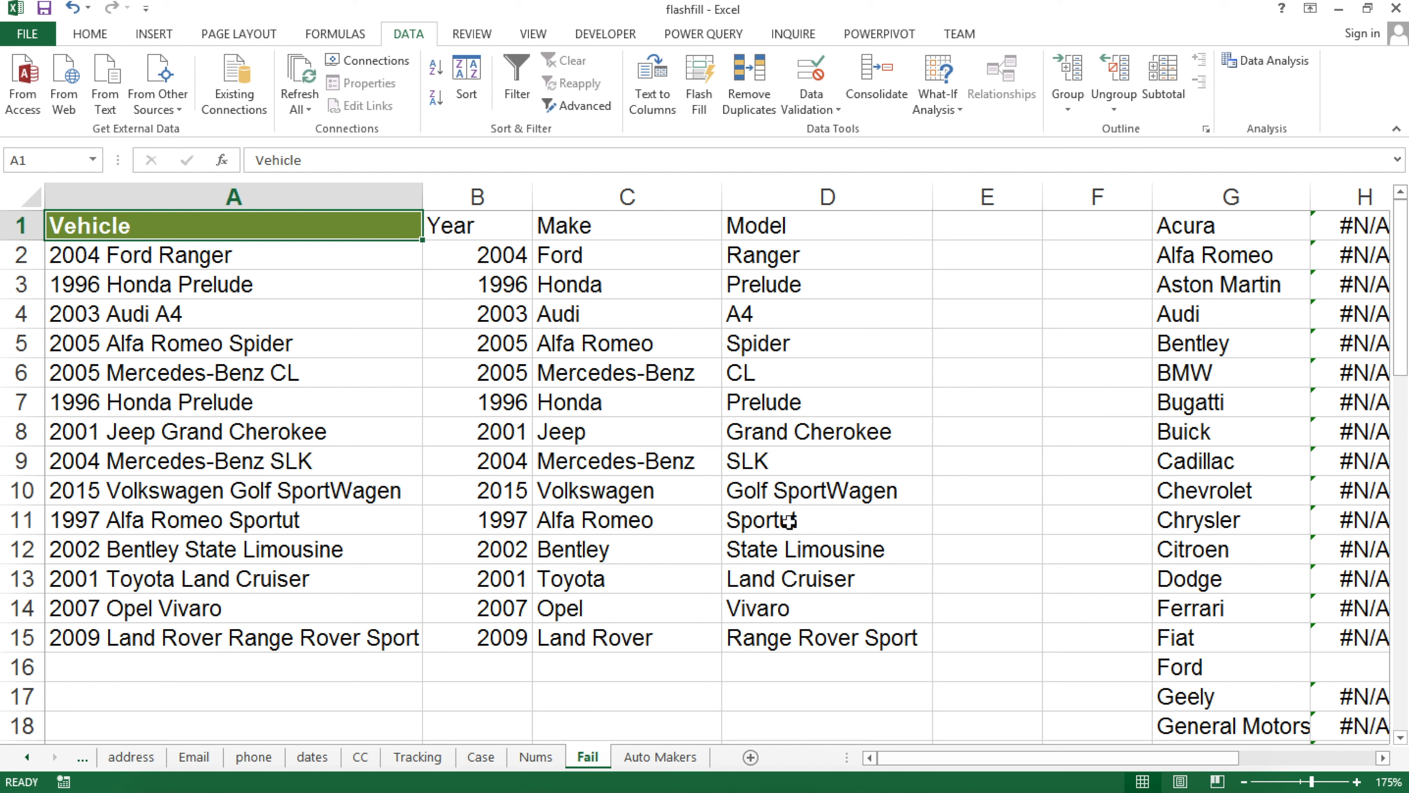
{"action": "left_click", "coordinate": [800, 494]}
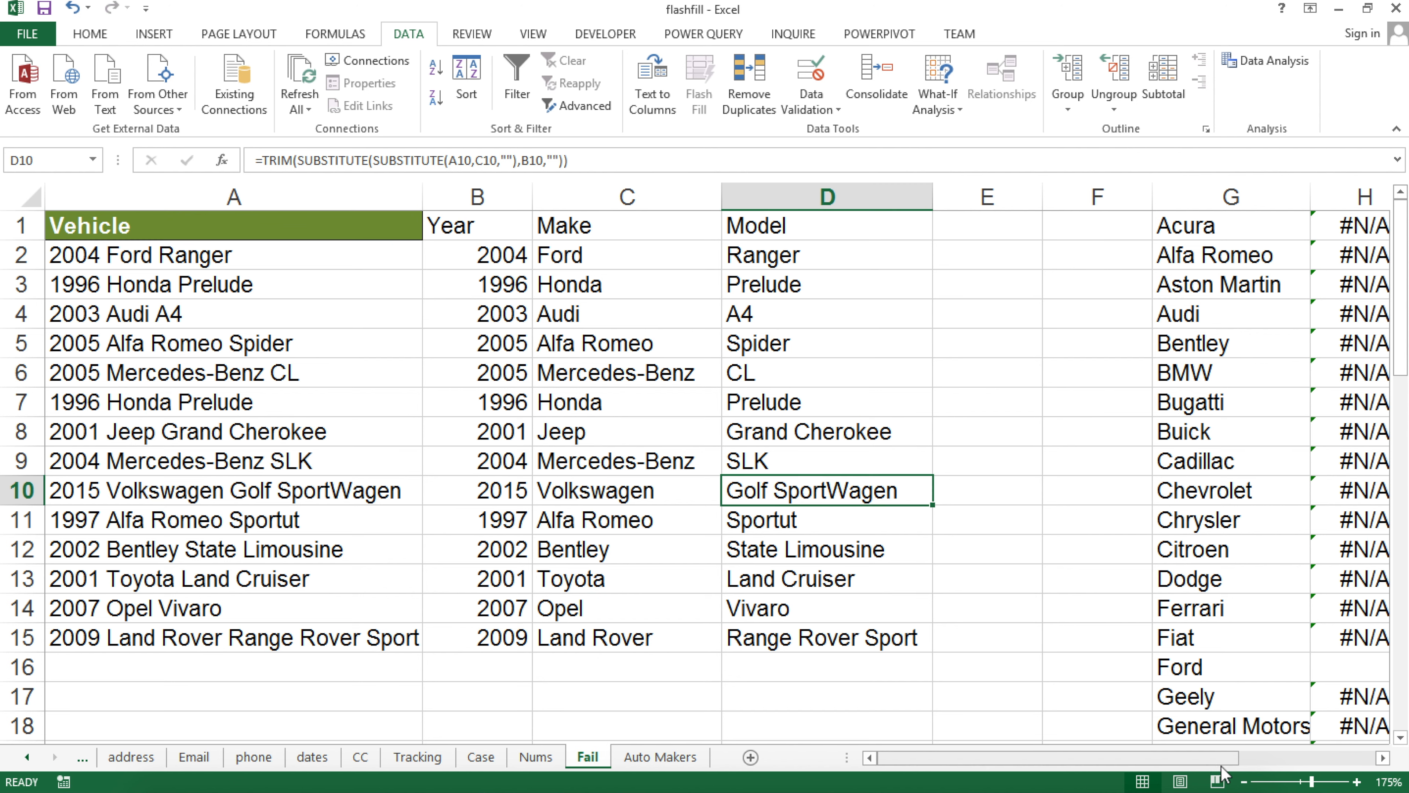